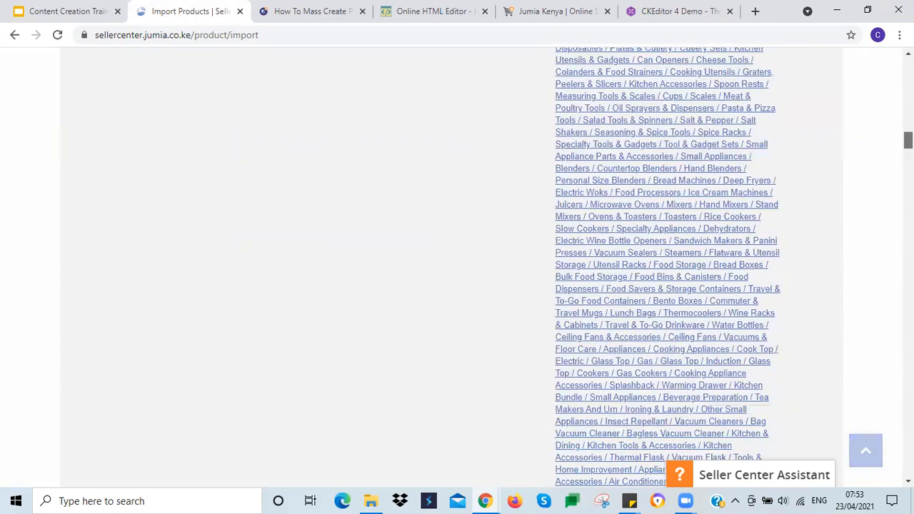
Generate a product creation template export for the Clothing category group (Boys, Girls, Men, Women)
{"action": "scroll", "coordinate": [667, 266], "scroll_direction": "down", "scroll_amount": 3}
{"action": "scroll", "coordinate": [667, 266], "scroll_direction": "down", "scroll_amount": 5}
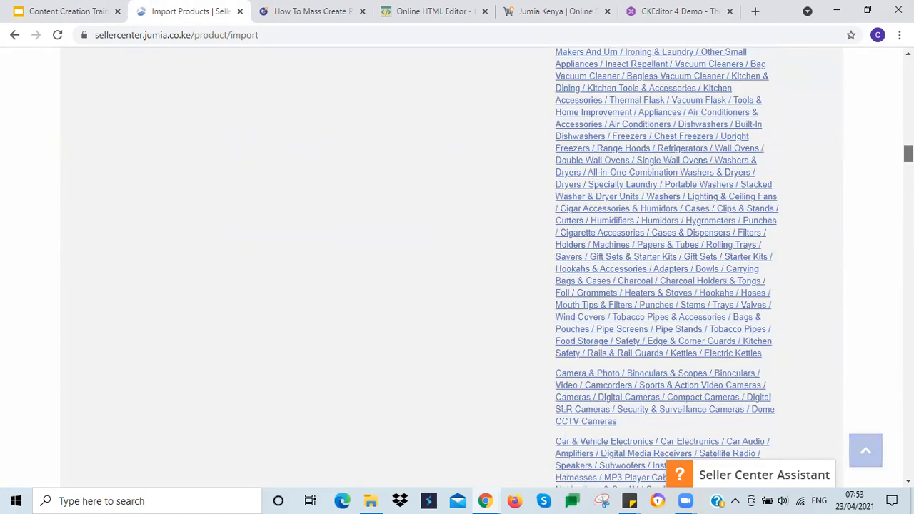
{"action": "scroll", "coordinate": [668, 267], "scroll_direction": "down", "scroll_amount": 10}
{"action": "scroll", "coordinate": [667, 266], "scroll_direction": "down", "scroll_amount": 5}
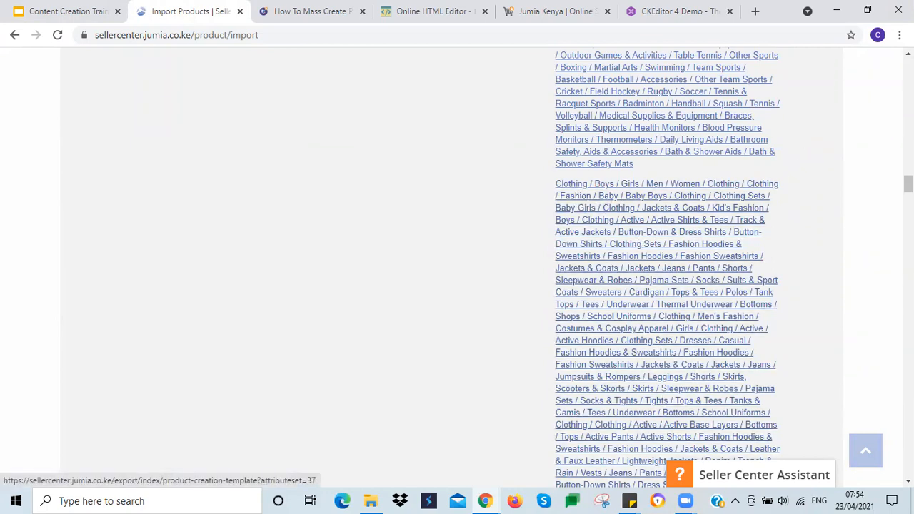
{"action": "left_click", "coordinate": [642, 189]}
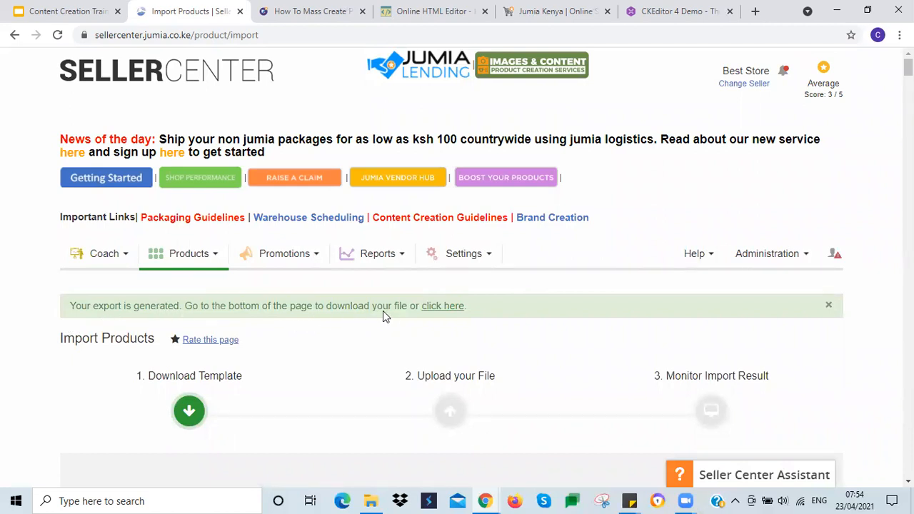
Try to download the generated Clothing template from the Exports list twice, closing the extra page each time
{"action": "left_click", "coordinate": [454, 312]}
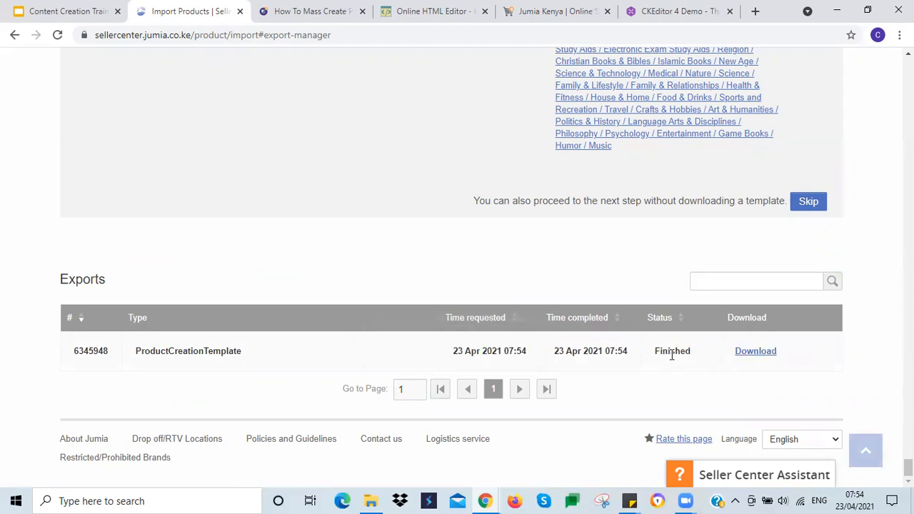
{"action": "left_click", "coordinate": [751, 354]}
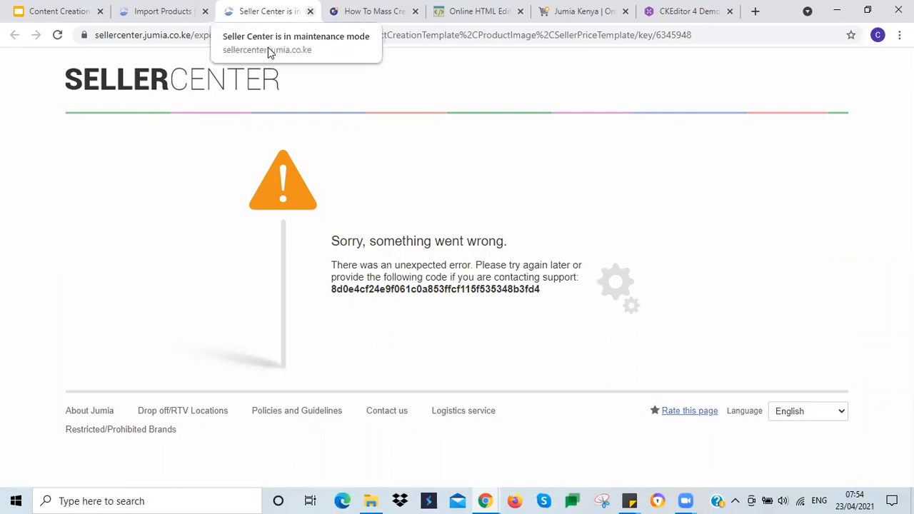
{"action": "key", "text": "ctrl+w"}
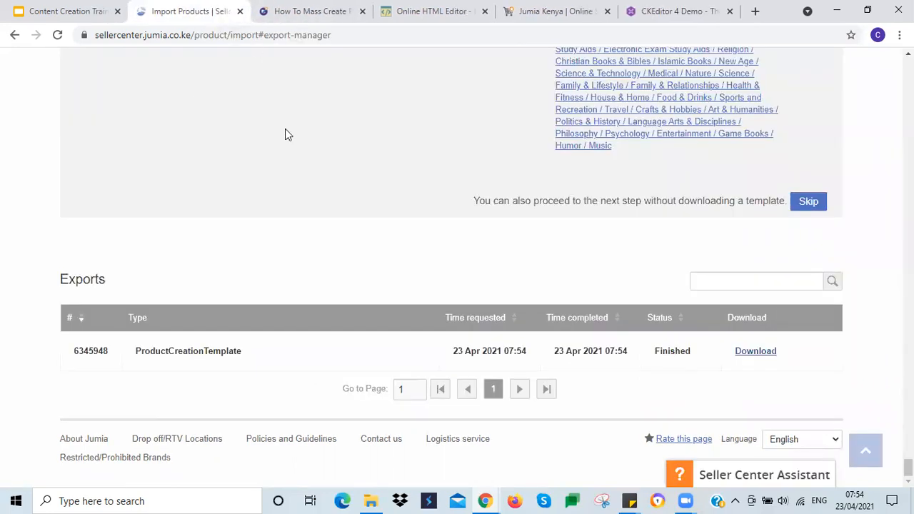
{"action": "left_click", "coordinate": [752, 352]}
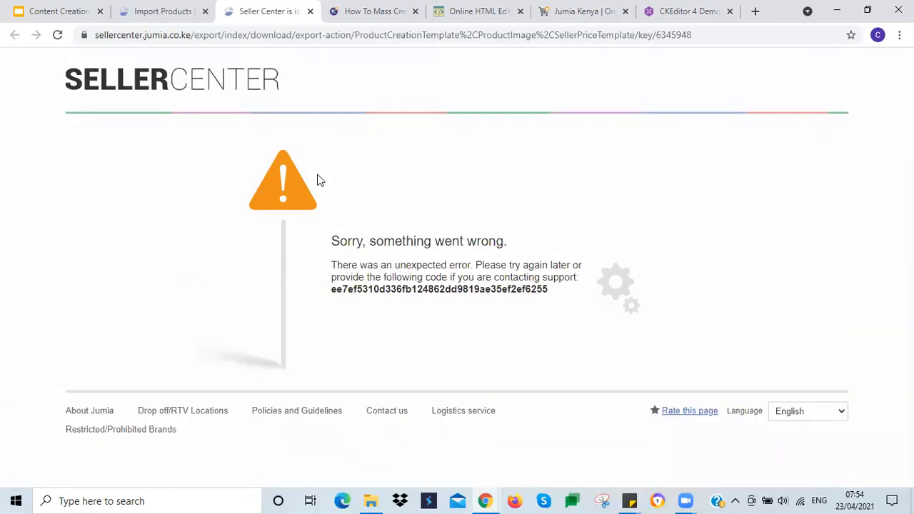
{"action": "left_click", "coordinate": [310, 11]}
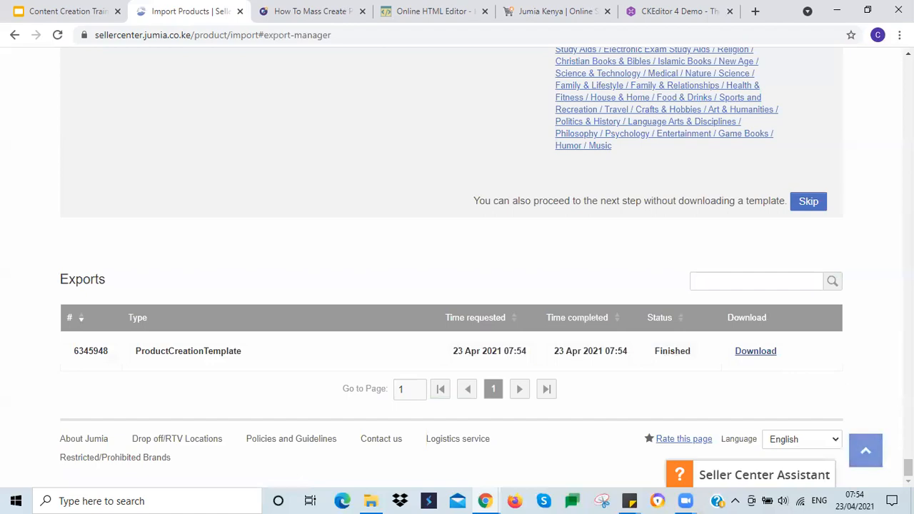
Generate a product creation template export for the Footwear category group and download it from the Exports list
{"action": "left_click_drag", "start_coordinate": [908, 467], "coordinate": [908, 213]}
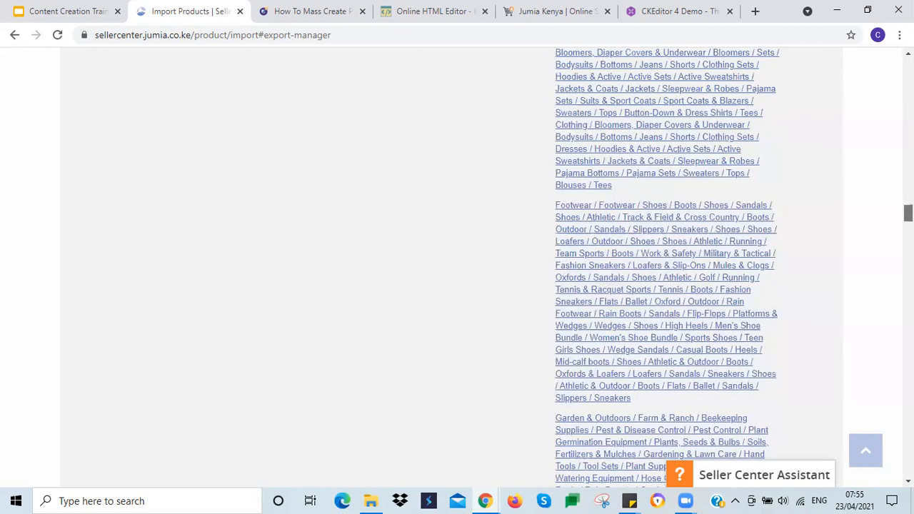
{"action": "left_click", "coordinate": [678, 211]}
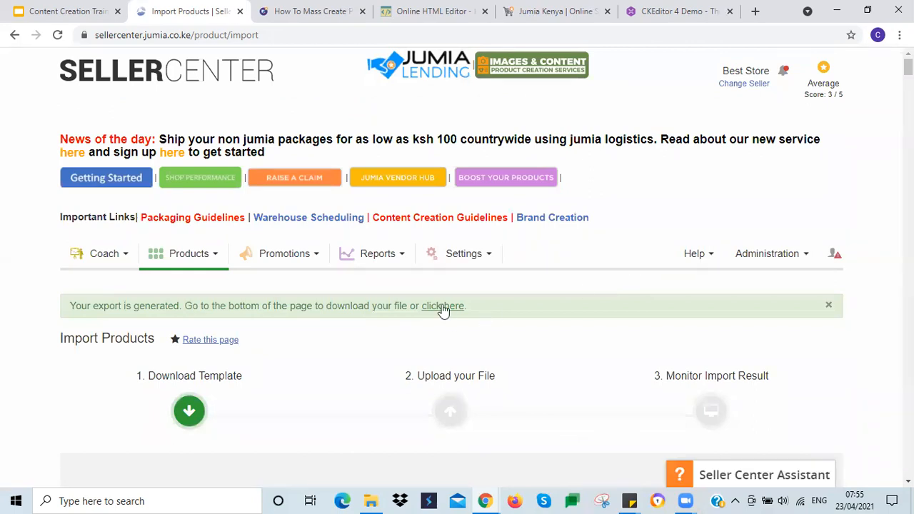
{"action": "left_click", "coordinate": [443, 307]}
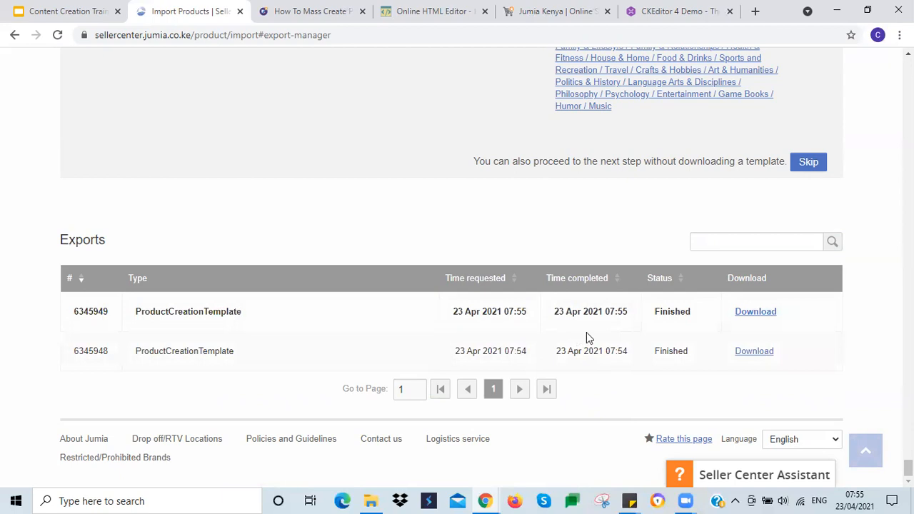
{"action": "left_click", "coordinate": [744, 314]}
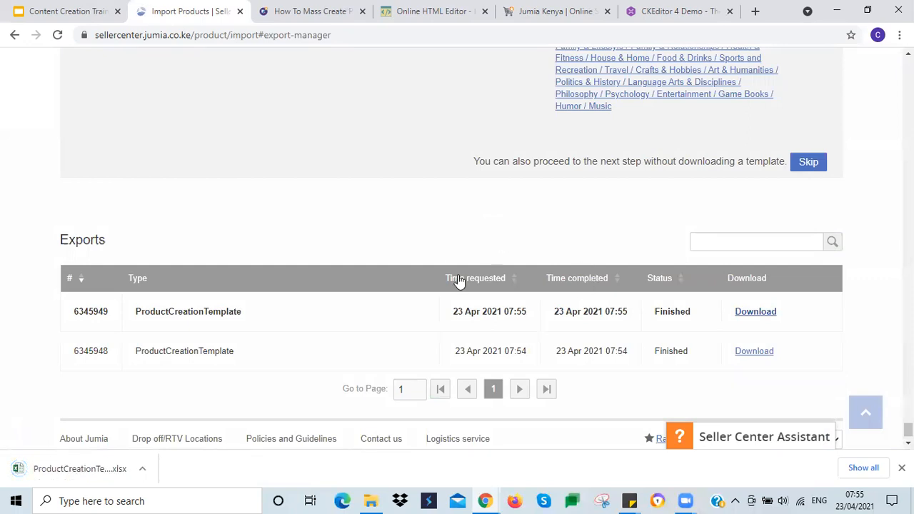
Switch to File Explorer and select today's ProductCreationTemplate_2021-04-23 workbook in the Downloads folder
{"action": "mouse_move", "coordinate": [366, 498]}
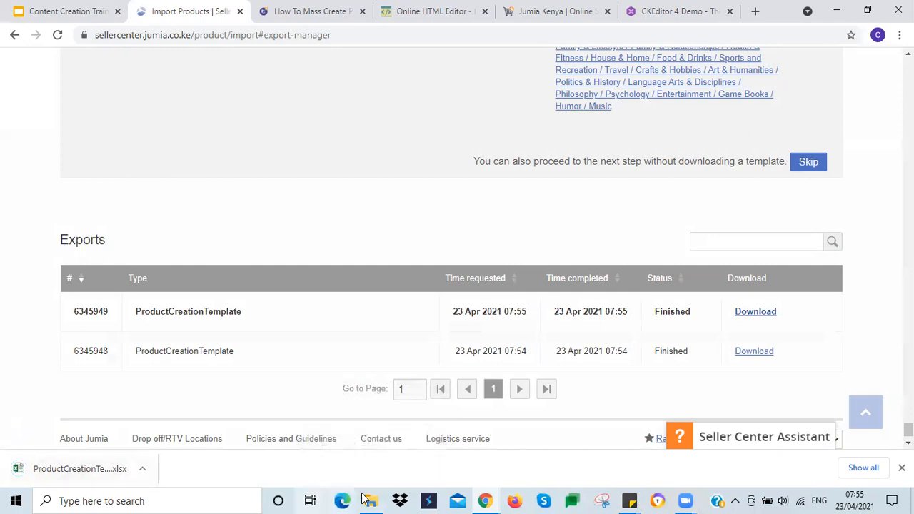
{"action": "left_click", "coordinate": [369, 499]}
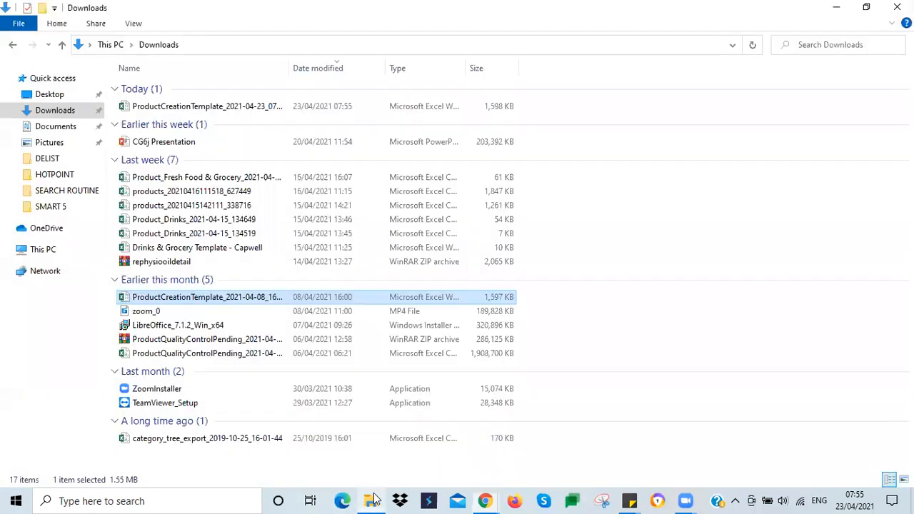
{"action": "left_click", "coordinate": [49, 115]}
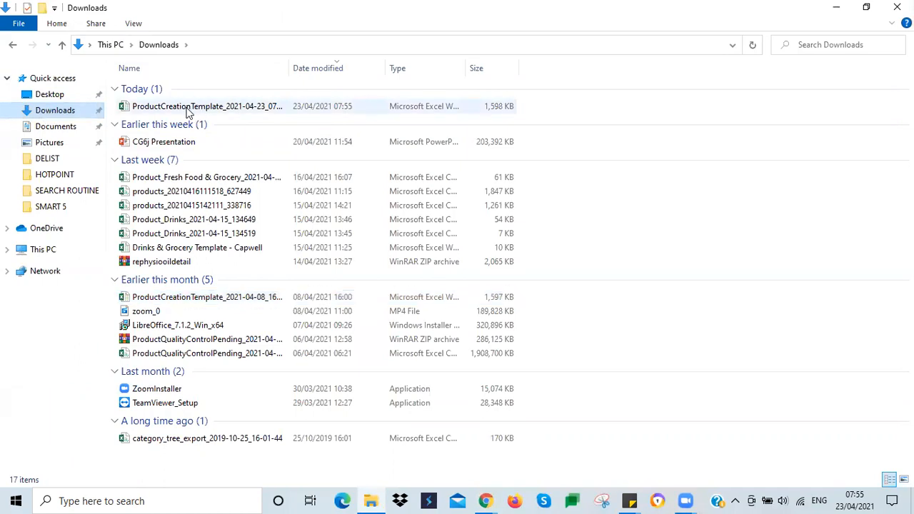
{"action": "left_click", "coordinate": [189, 108]}
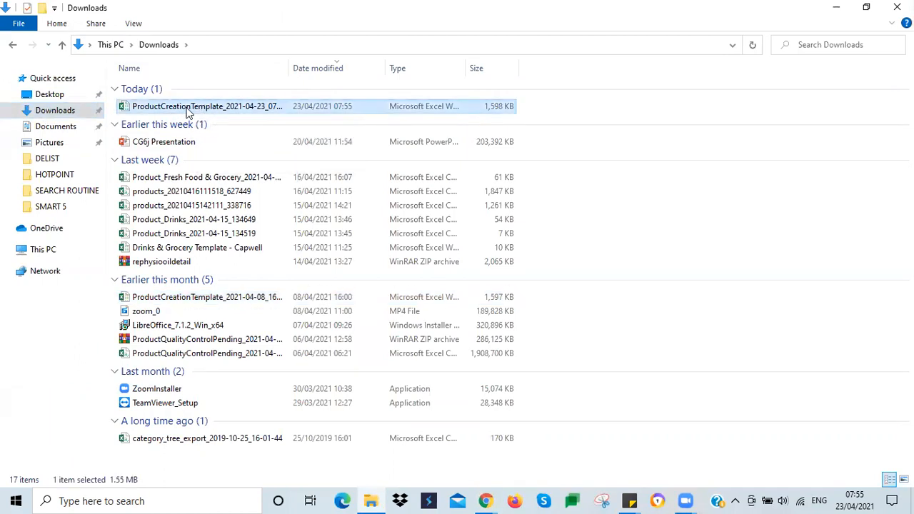
Try to open the downloaded template with OpenOffice 4 (scalc.exe) and dismiss the document recovery dialog
{"action": "right_click", "coordinate": [189, 112]}
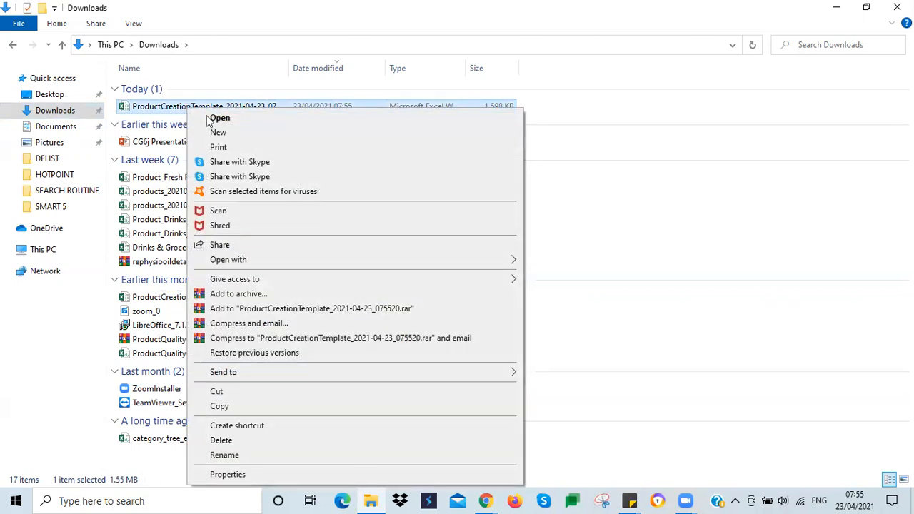
{"action": "mouse_move", "coordinate": [516, 264]}
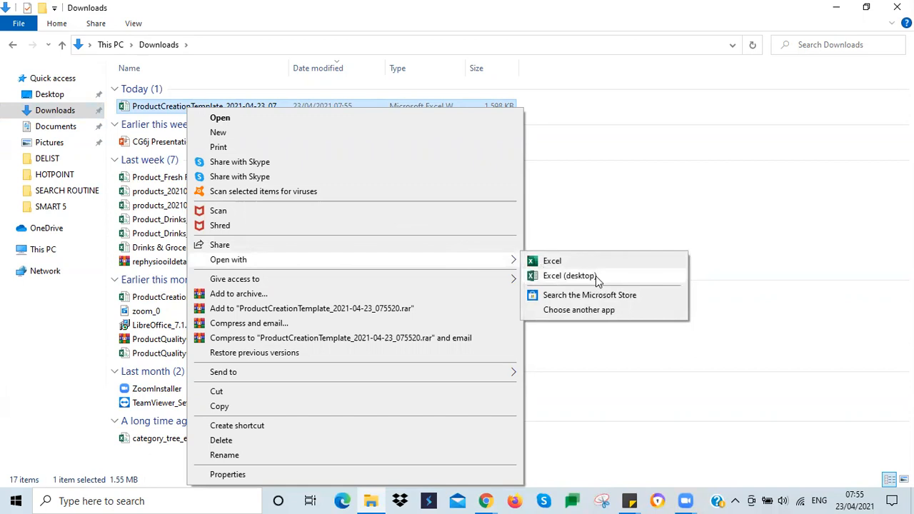
{"action": "left_click", "coordinate": [600, 311]}
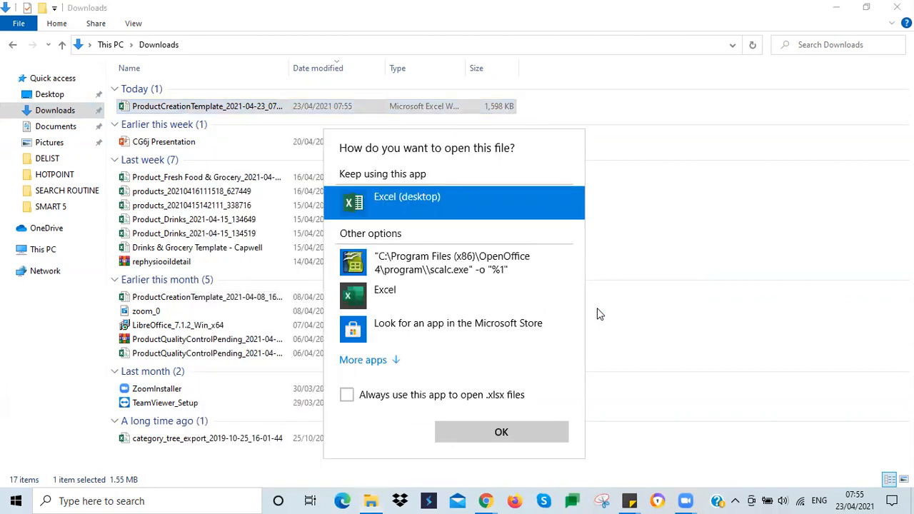
{"action": "left_click", "coordinate": [431, 268]}
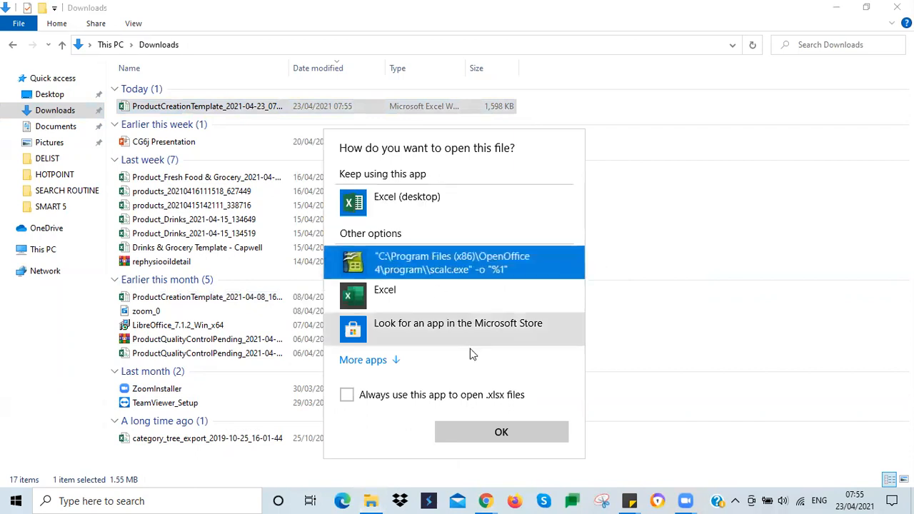
{"action": "left_click", "coordinate": [475, 434]}
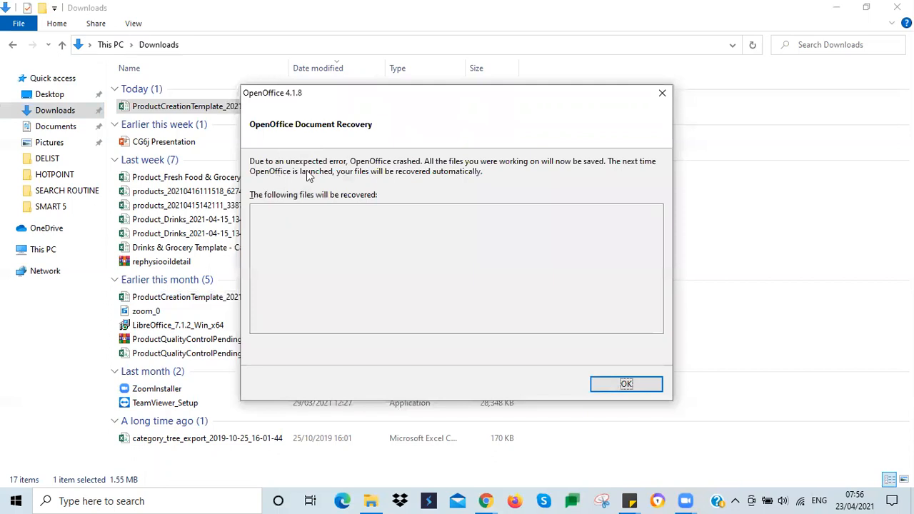
{"action": "left_click", "coordinate": [626, 384]}
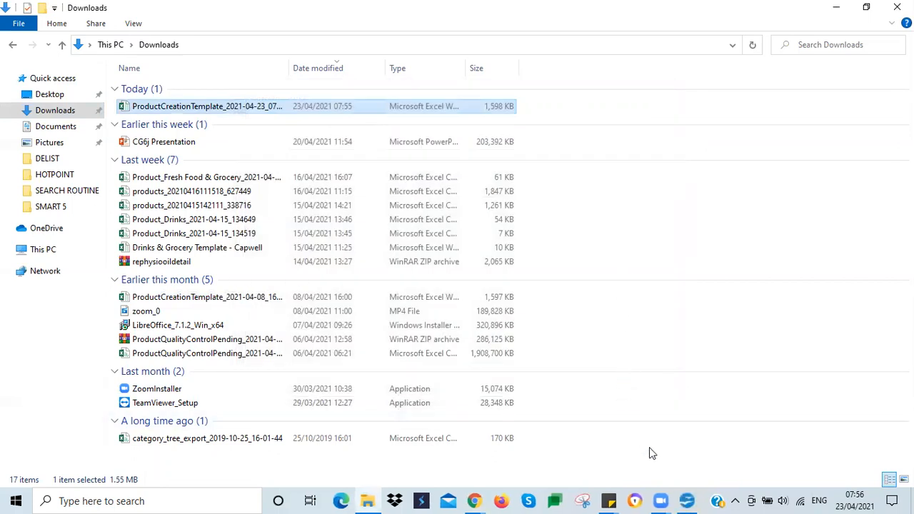
{"action": "left_click", "coordinate": [687, 500]}
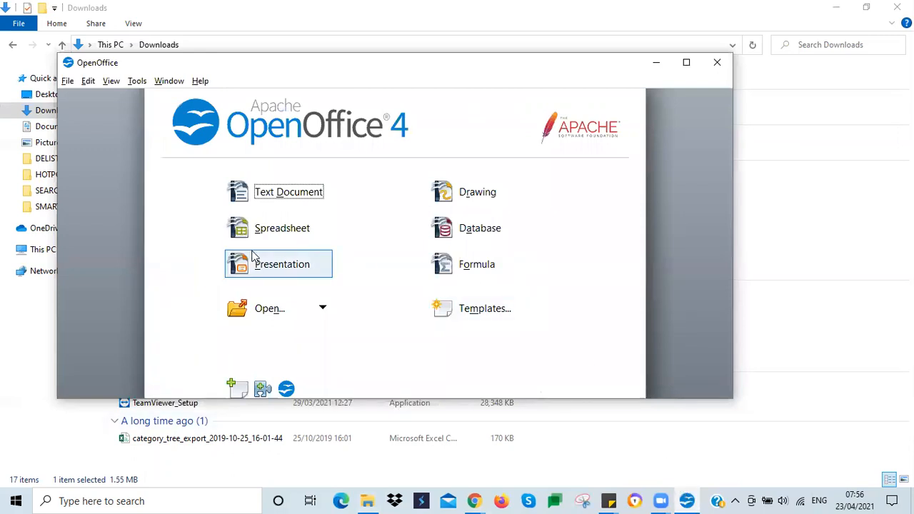
{"action": "left_click", "coordinate": [276, 232]}
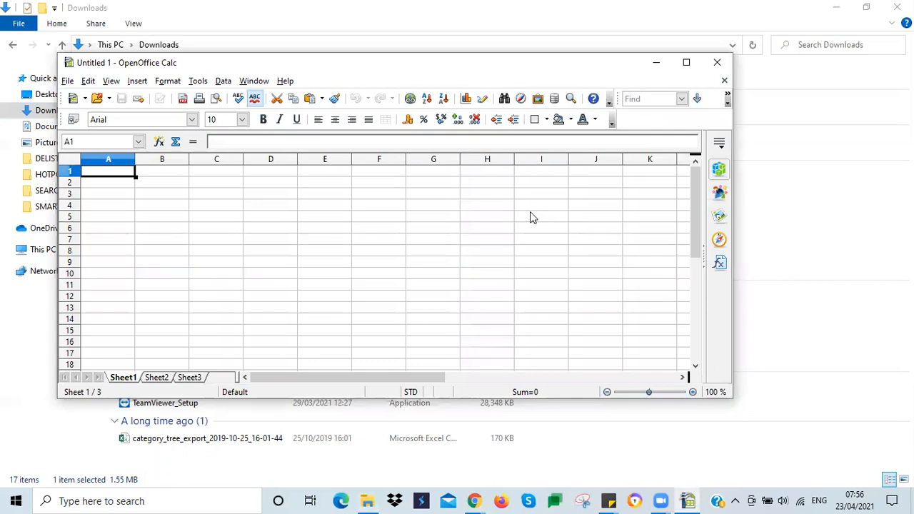
{"action": "left_click", "coordinate": [716, 64]}
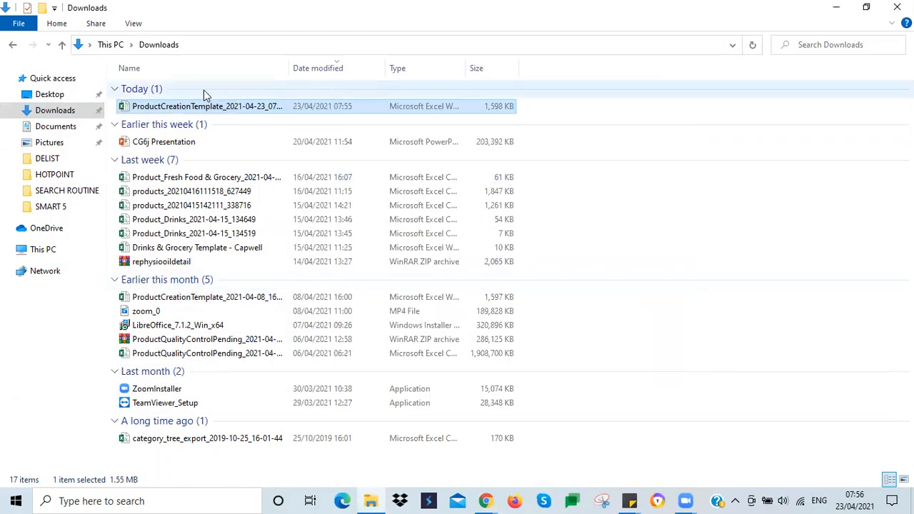
Open the downloaded ProductCreationTemplate_2021-04-23_075520.xlsx in OpenOffice Calc and maximize its window
{"action": "right_click", "coordinate": [211, 112]}
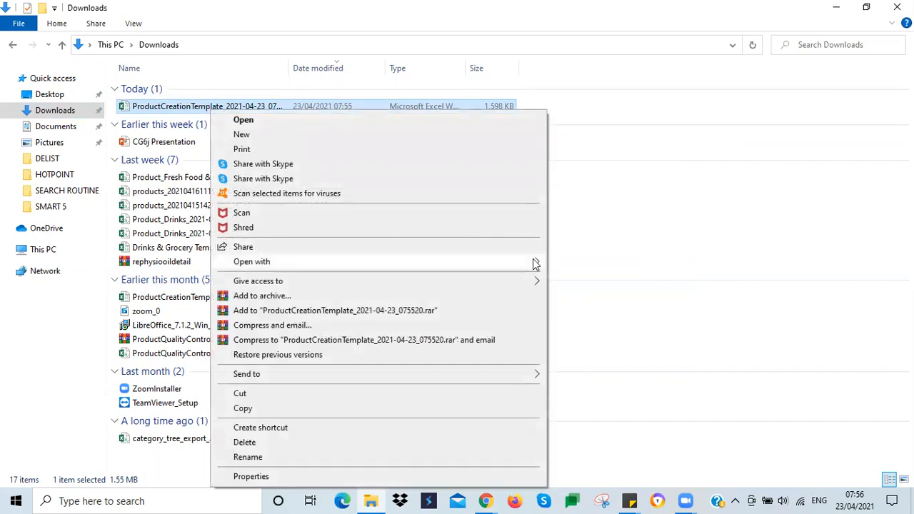
{"action": "mouse_move", "coordinate": [532, 261]}
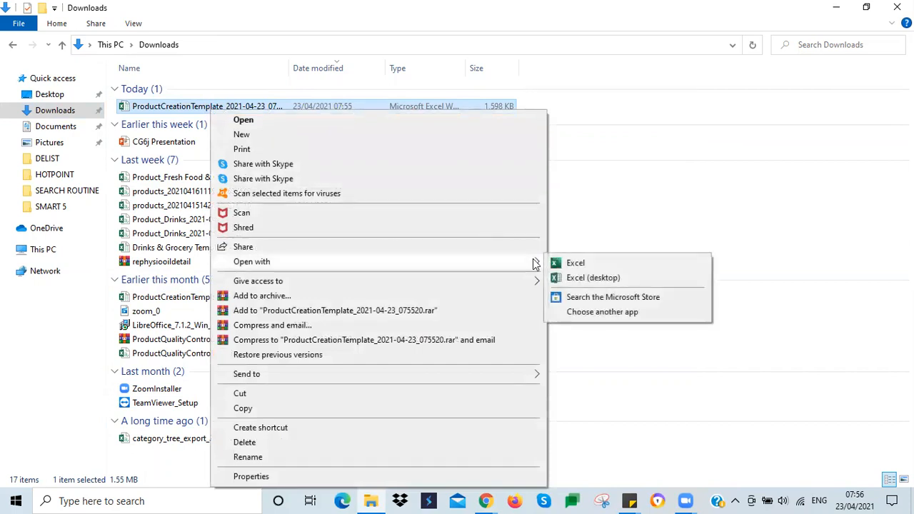
{"action": "left_click", "coordinate": [621, 312]}
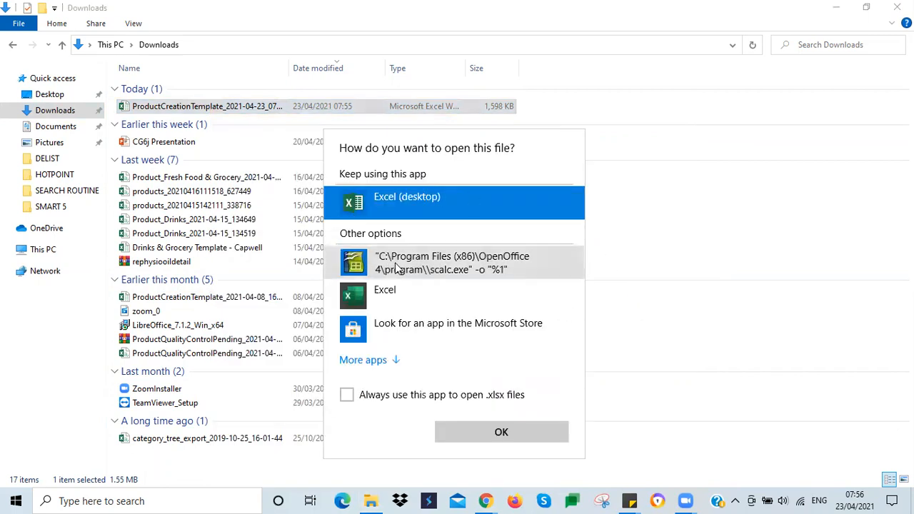
{"action": "left_click", "coordinate": [396, 268]}
{"action": "left_click", "coordinate": [471, 435]}
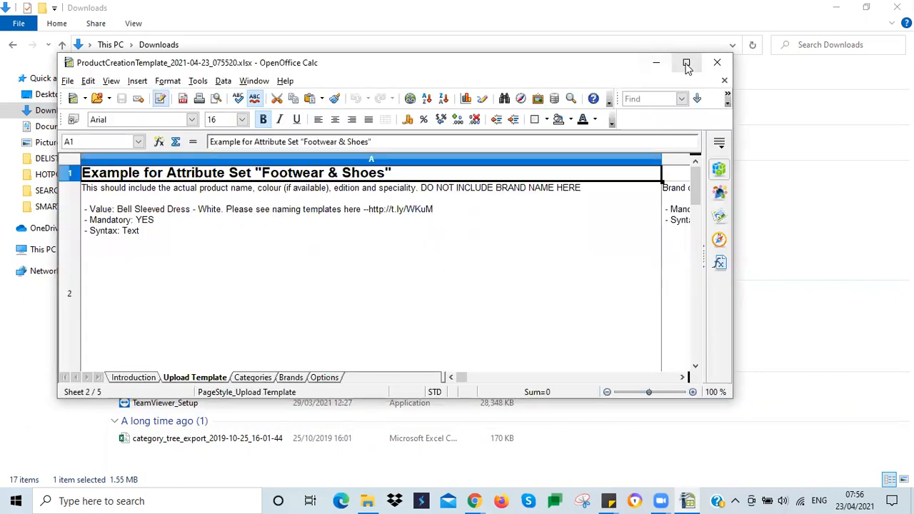
{"action": "left_click", "coordinate": [687, 64]}
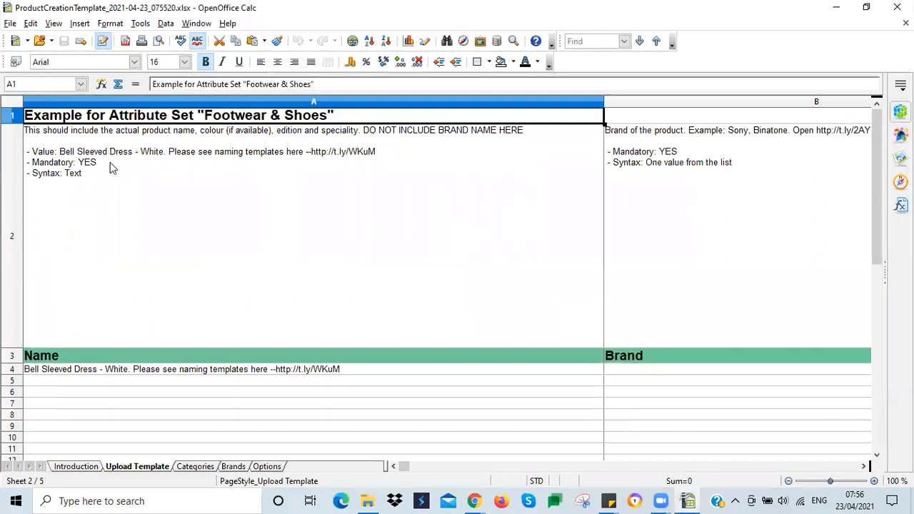
Examine the Upload Template sheet's layout by highlighting row 1, the whole sheet, the description row, the Name header and column A
{"action": "left_click", "coordinate": [11, 116]}
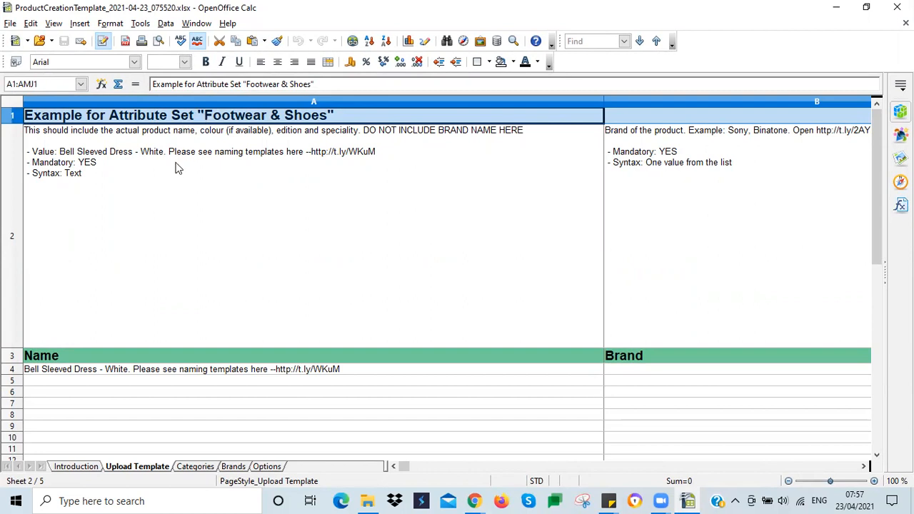
{"action": "left_click", "coordinate": [3, 104]}
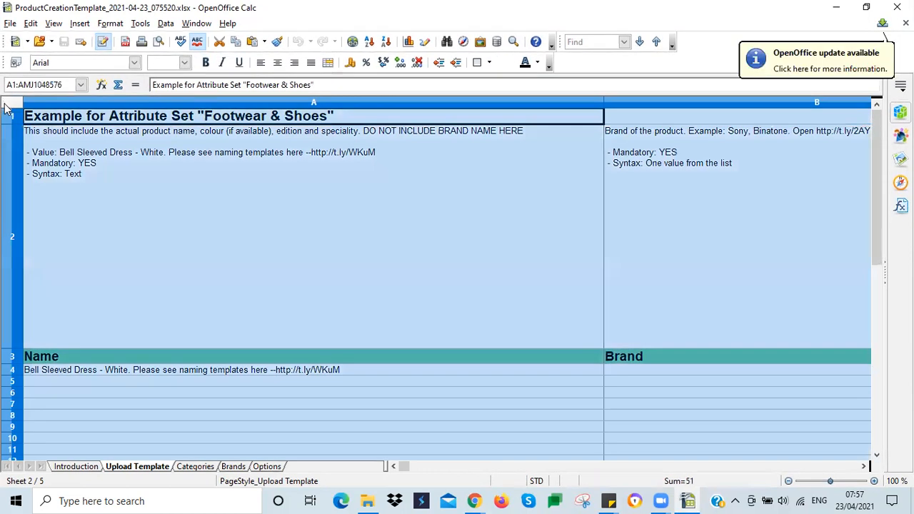
{"action": "left_click", "coordinate": [200, 202]}
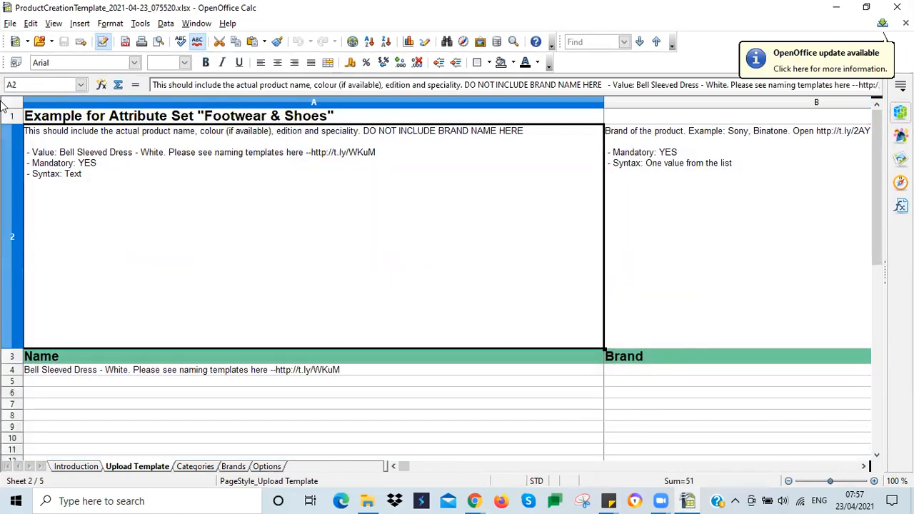
{"action": "left_click", "coordinate": [5, 167]}
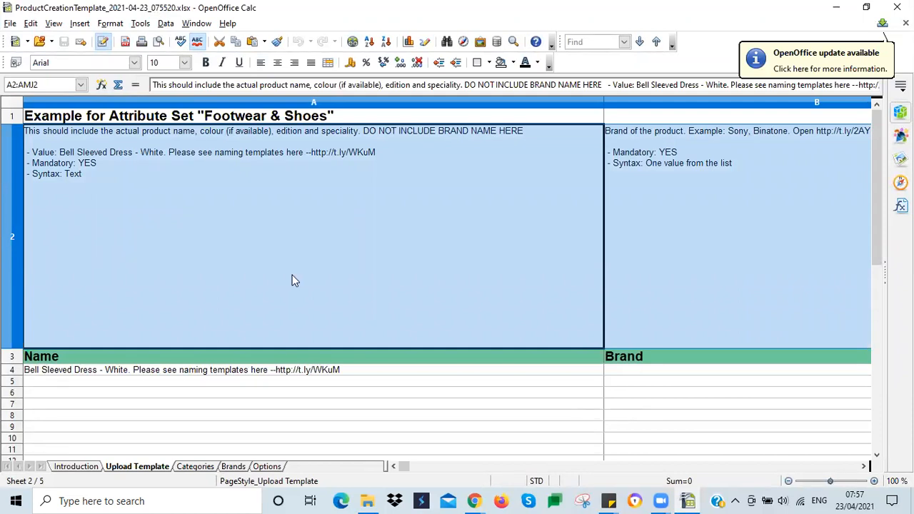
{"action": "left_click", "coordinate": [288, 357]}
{"action": "left_click", "coordinate": [293, 102]}
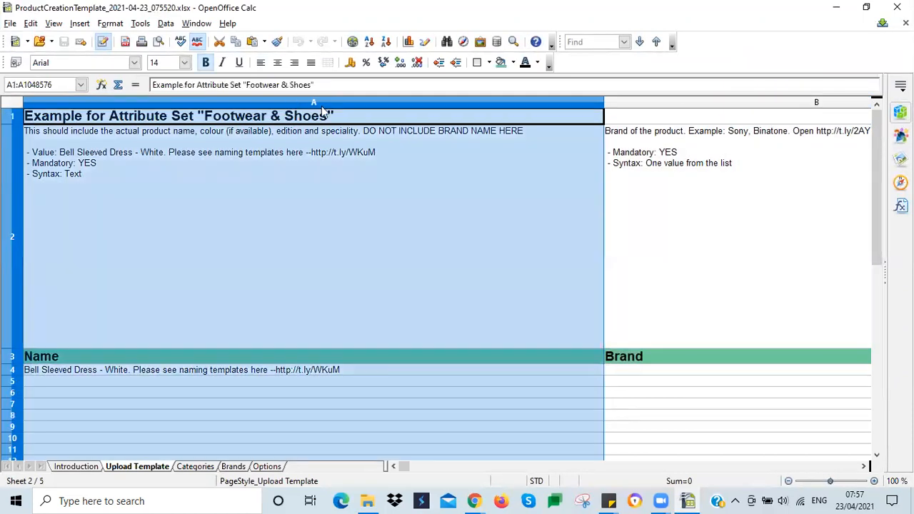
Examine the descriptions of the Brand, Model, Color, PrimaryCategory, TaxClass and ColorFamily columns in the Upload Template sheet
{"action": "left_click", "coordinate": [718, 107]}
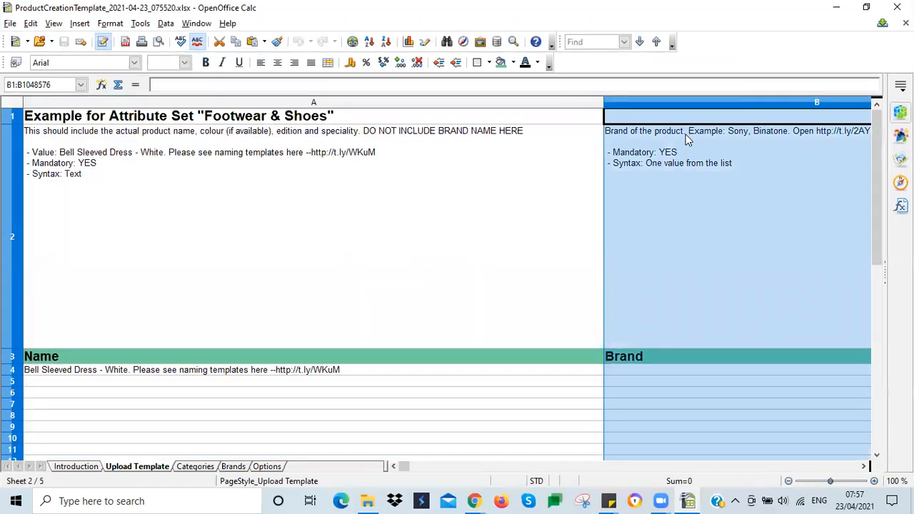
{"action": "key", "text": "Right"}
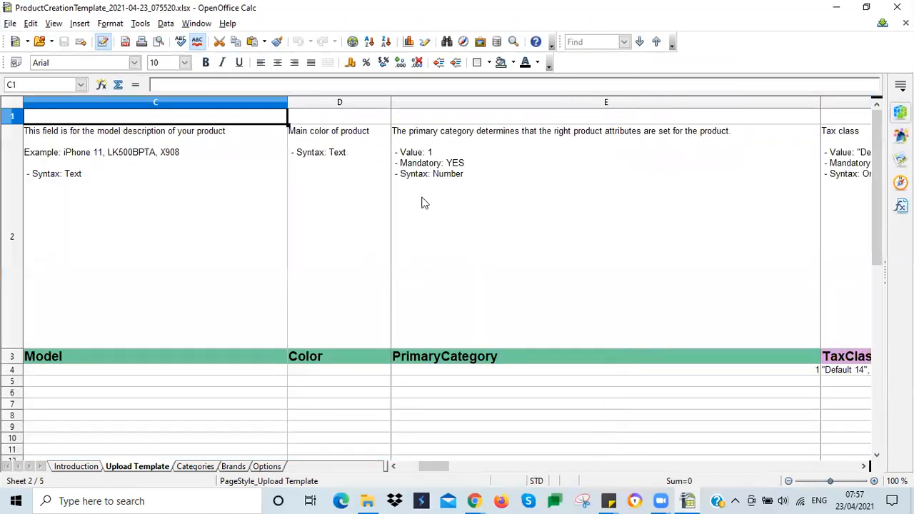
{"action": "left_click", "coordinate": [172, 243]}
{"action": "left_click", "coordinate": [310, 207]}
{"action": "left_click", "coordinate": [564, 201]}
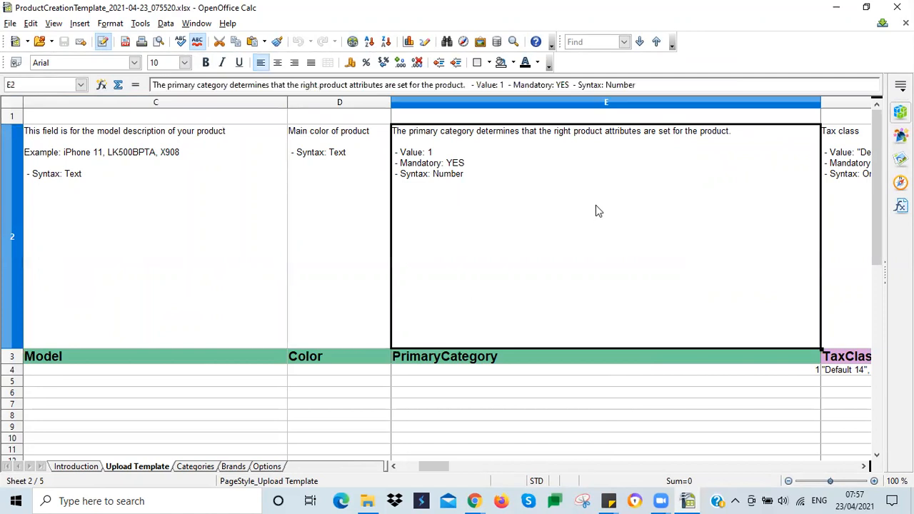
{"action": "key", "text": "Right"}
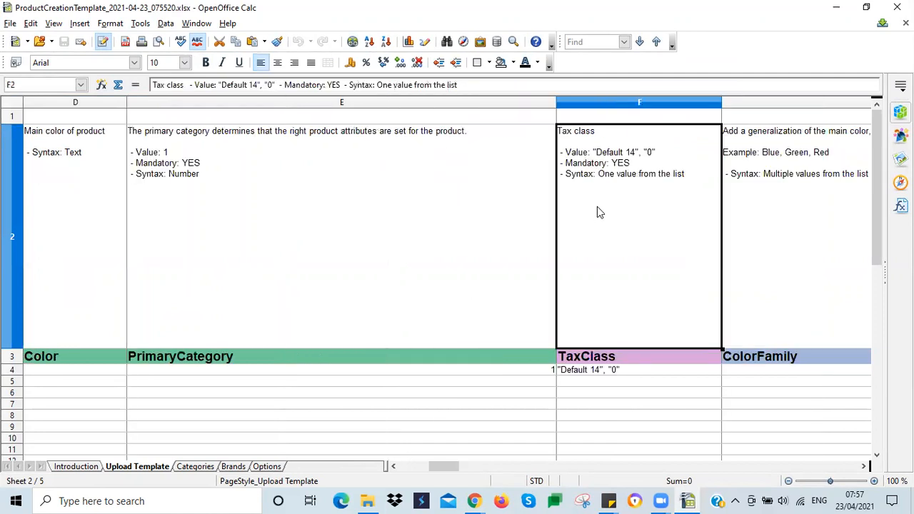
{"action": "left_click", "coordinate": [797, 230]}
{"action": "left_click", "coordinate": [401, 230]}
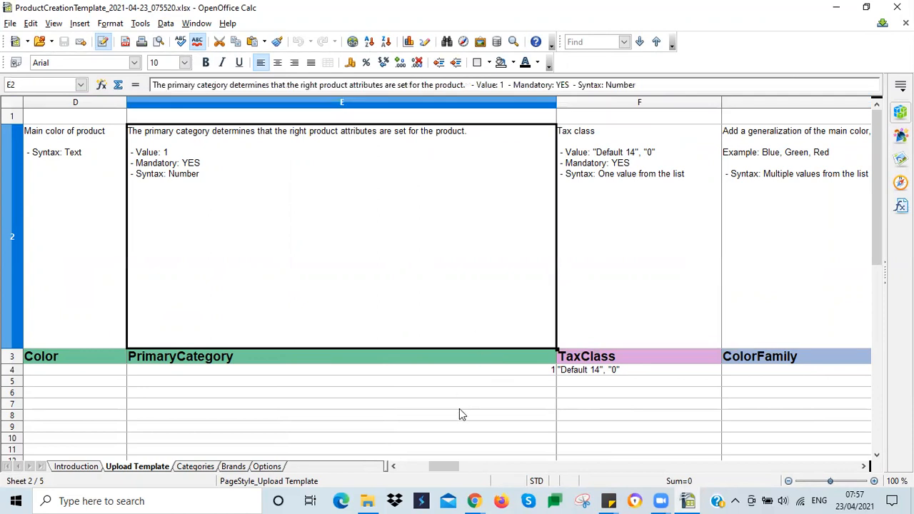
{"action": "left_click", "coordinate": [404, 382]}
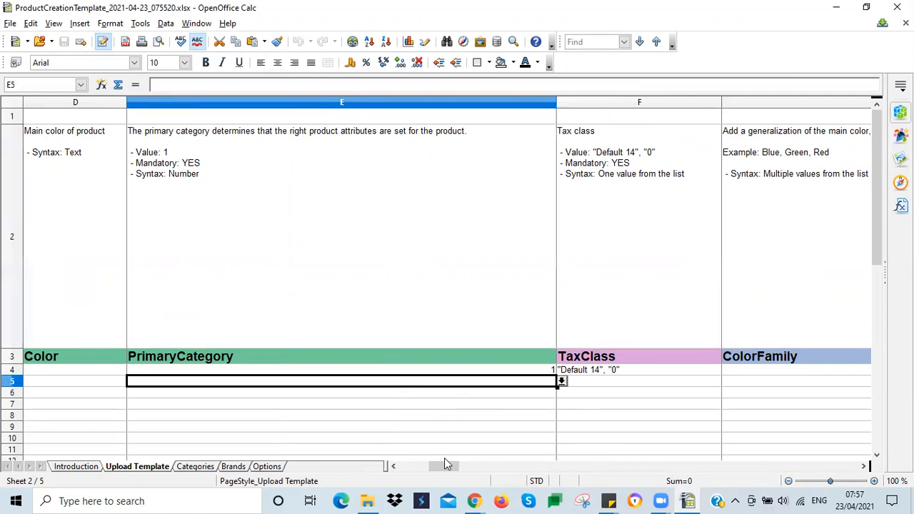
{"action": "left_click", "coordinate": [272, 174]}
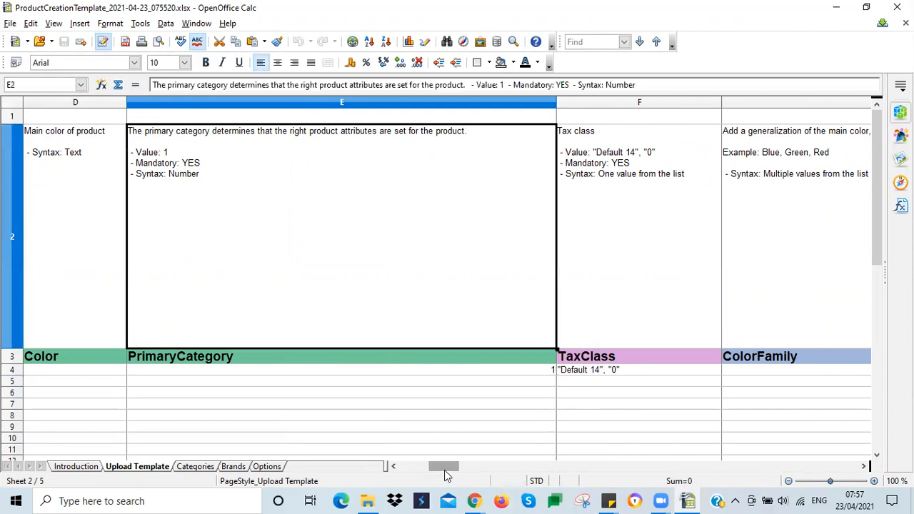
Return to column A and review the green mandatory-style headers from Name and Brand through Model, Color and PrimaryCategory
{"action": "left_click_drag", "start_coordinate": [448, 469], "coordinate": [408, 469]}
{"action": "left_click", "coordinate": [289, 246]}
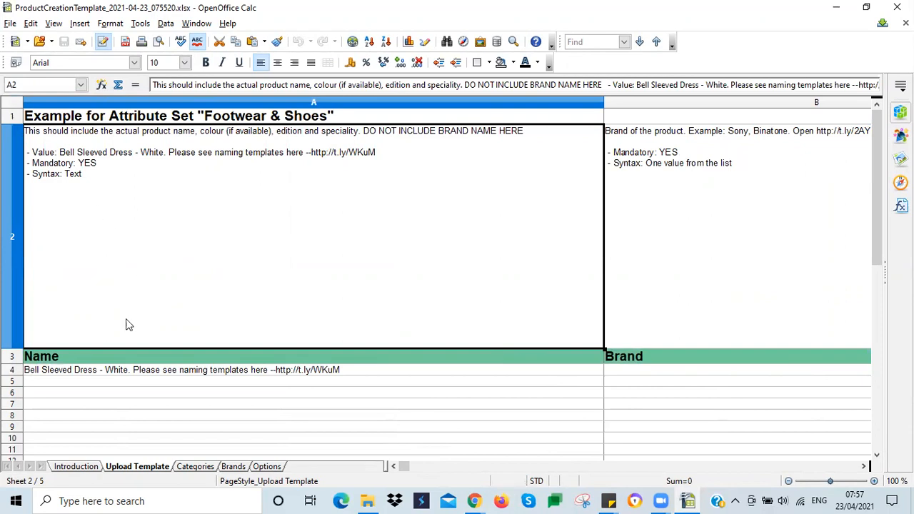
{"action": "left_click", "coordinate": [80, 361]}
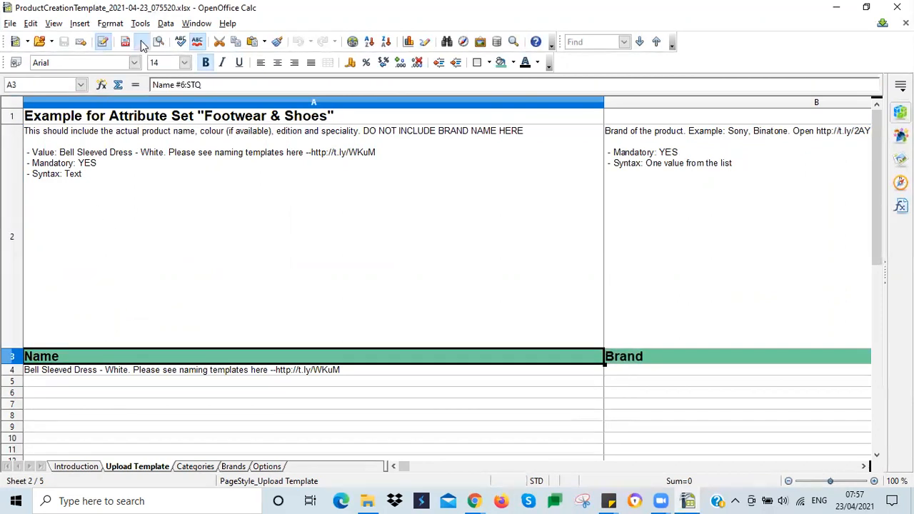
{"action": "left_click", "coordinate": [181, 101]}
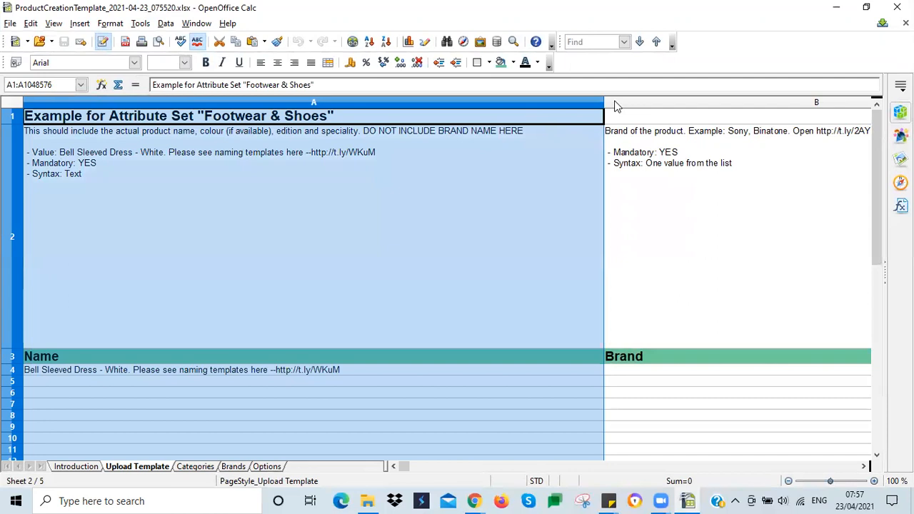
{"action": "left_click", "coordinate": [616, 104]}
{"action": "key", "text": "Right"}
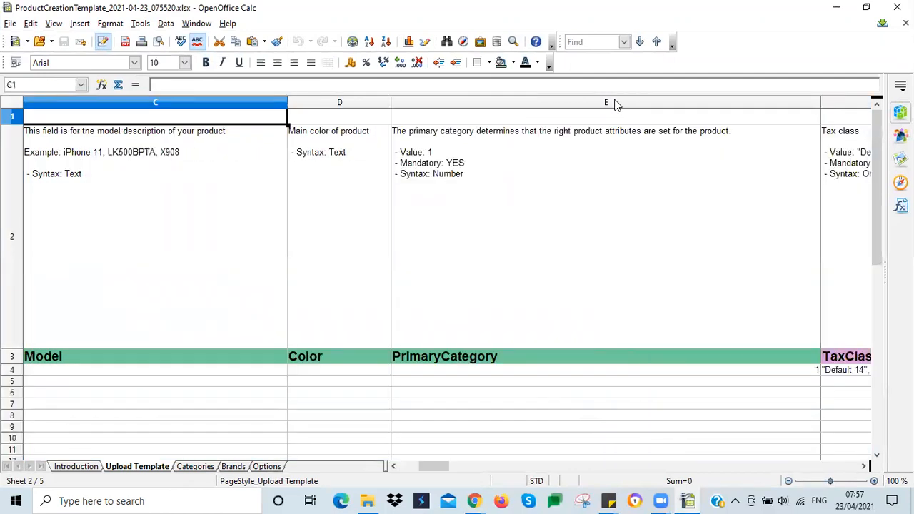
{"action": "left_click", "coordinate": [101, 357]}
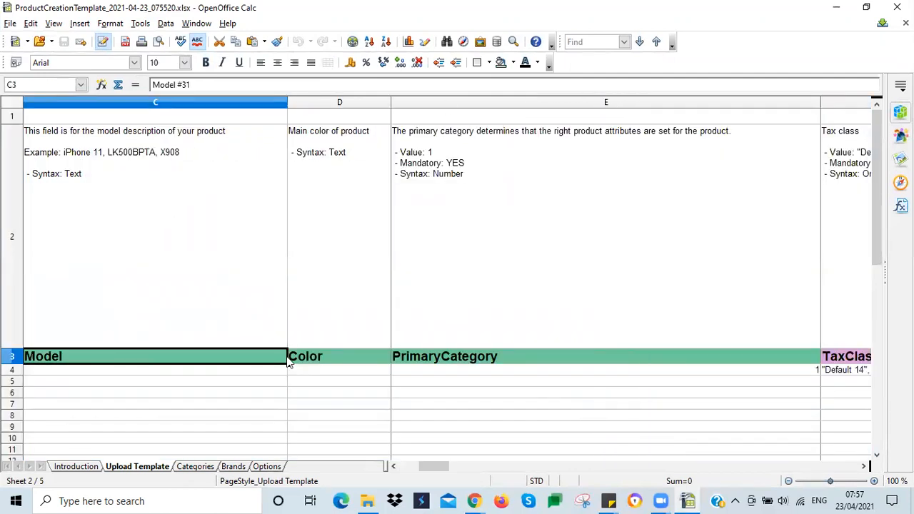
{"action": "left_click", "coordinate": [327, 357]}
{"action": "left_click", "coordinate": [451, 360]}
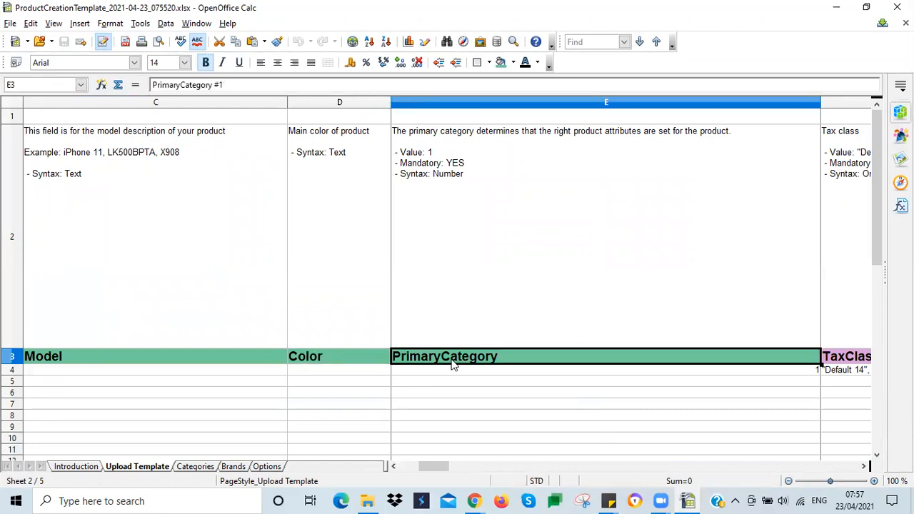
Switch to the Import Products window in Chrome and open Seller Center's Manage Products page
{"action": "mouse_move", "coordinate": [474, 500]}
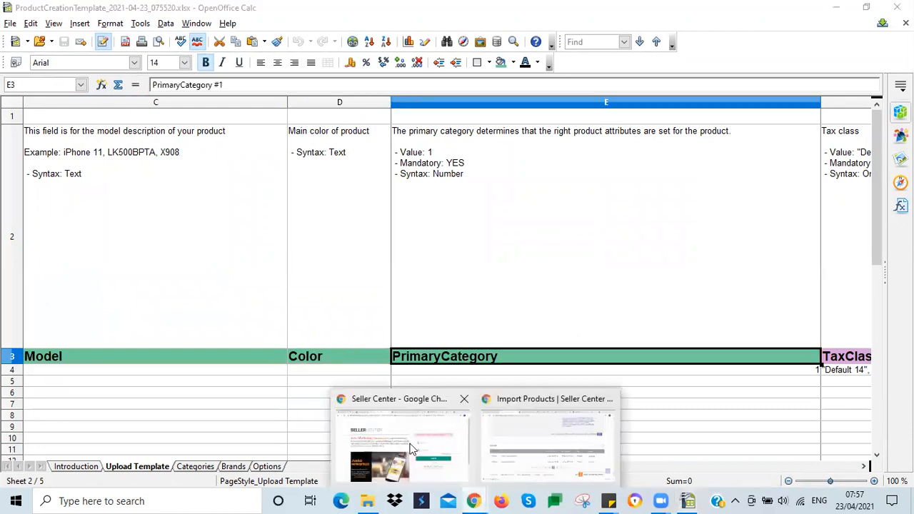
{"action": "left_click", "coordinate": [546, 439]}
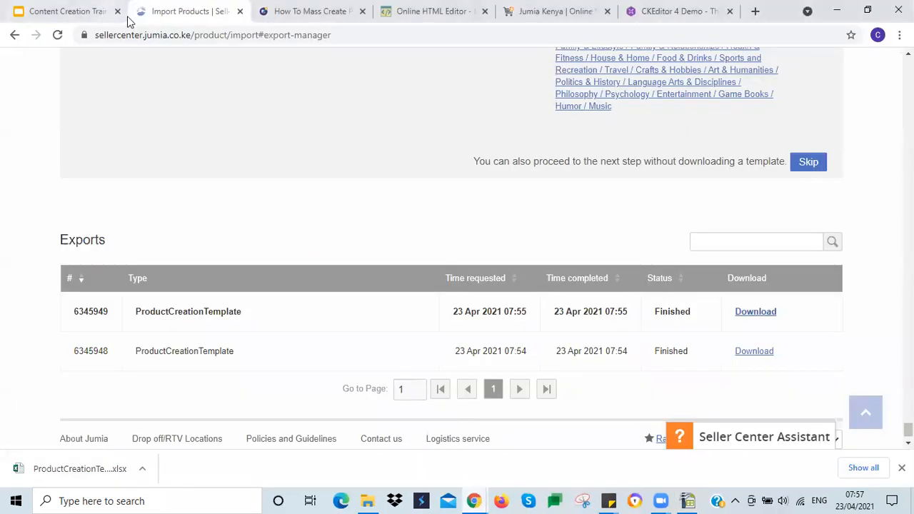
{"action": "scroll", "coordinate": [219, 241], "scroll_direction": "up", "scroll_amount": 10}
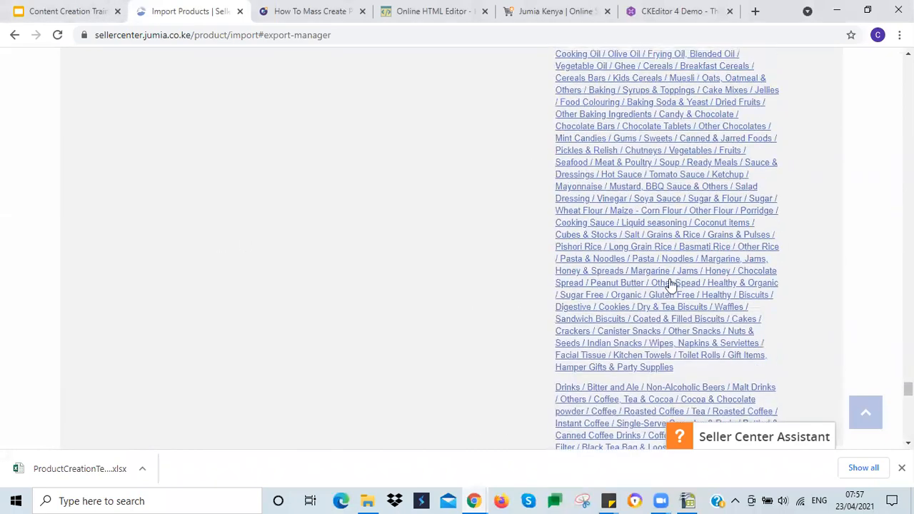
{"action": "scroll", "coordinate": [207, 246], "scroll_direction": "up", "scroll_amount": 20}
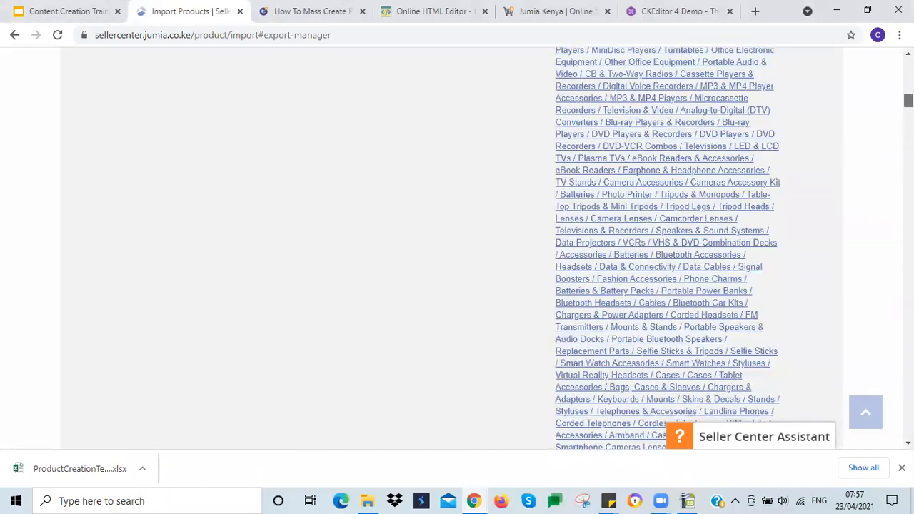
{"action": "left_click", "coordinate": [184, 235]}
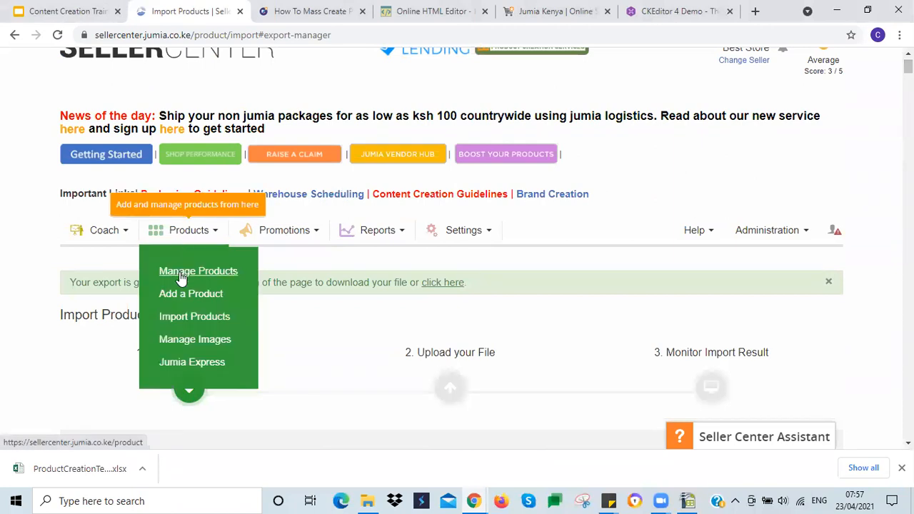
{"action": "left_click", "coordinate": [180, 278]}
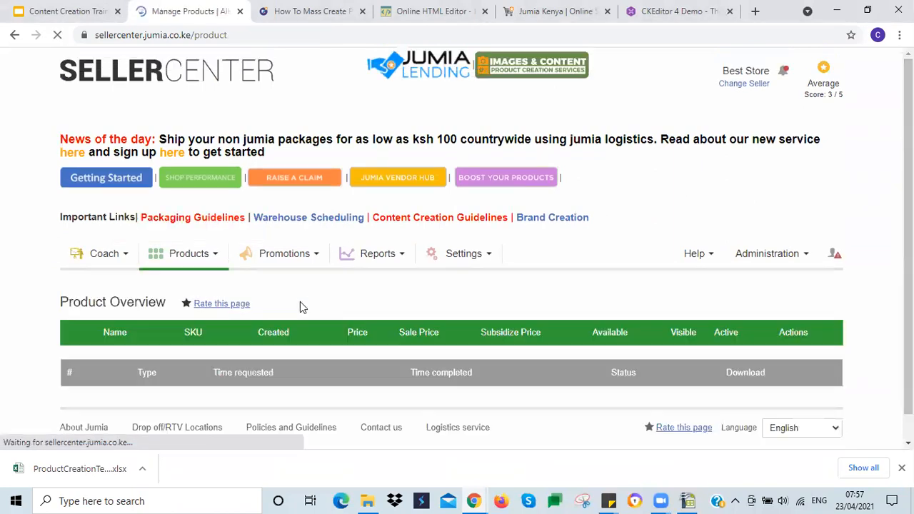
{"action": "scroll", "coordinate": [341, 257], "scroll_direction": "down", "scroll_amount": 2}
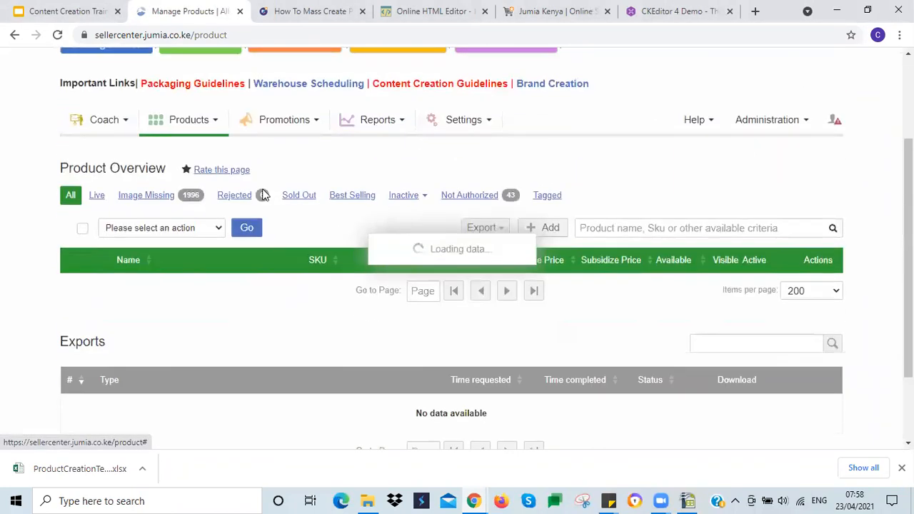
Open the Add a Product page and start creating a new product that is not in Jumia's catalog
{"action": "left_click", "coordinate": [185, 124]}
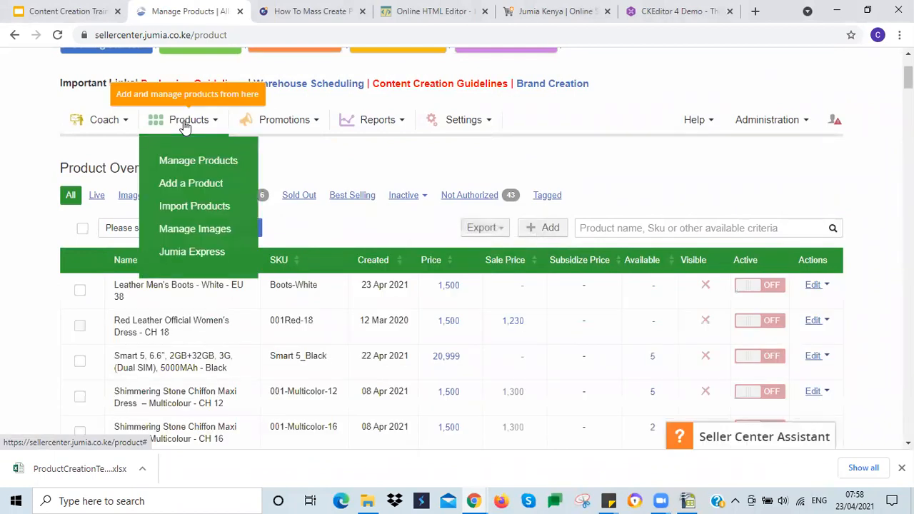
{"action": "left_click", "coordinate": [179, 183]}
{"action": "scroll", "coordinate": [450, 335], "scroll_direction": "down", "scroll_amount": 3}
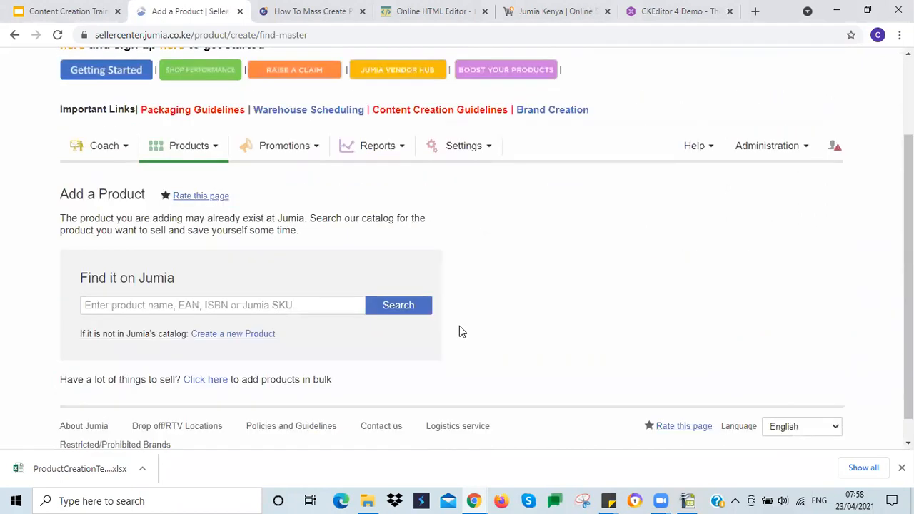
{"action": "left_click", "coordinate": [211, 311]}
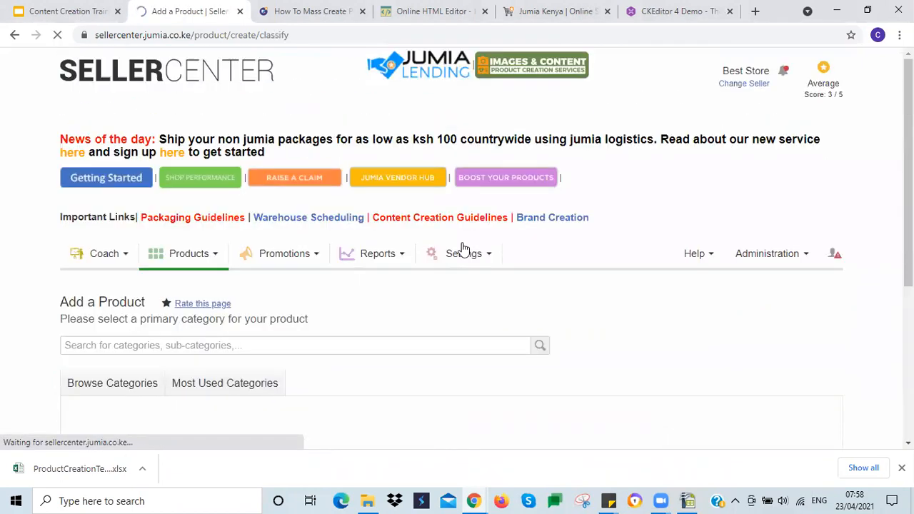
Browse the categories and select Fashion > Men's Fashion > Shoes > Fashion Sneakers as the new product's primary category
{"action": "scroll", "coordinate": [405, 271], "scroll_direction": "down", "scroll_amount": 2}
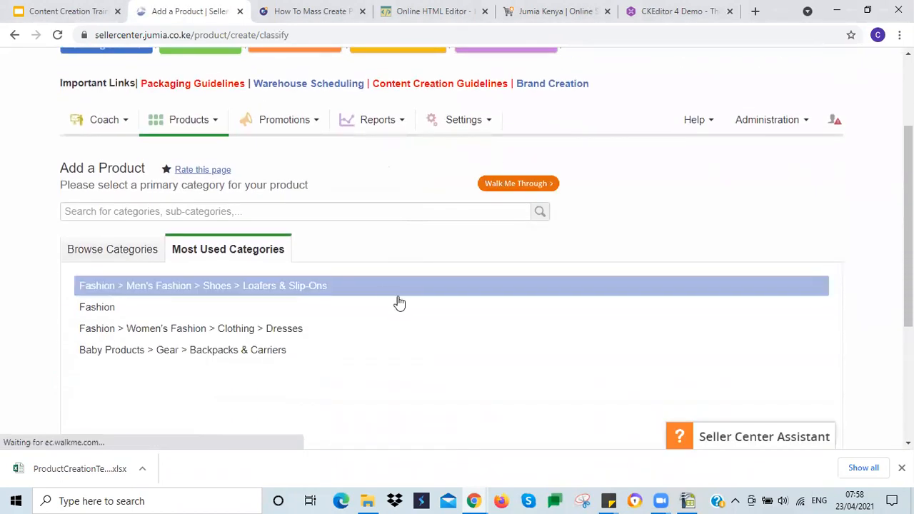
{"action": "left_click", "coordinate": [112, 251]}
{"action": "scroll", "coordinate": [4, 207], "scroll_direction": "down", "scroll_amount": 3}
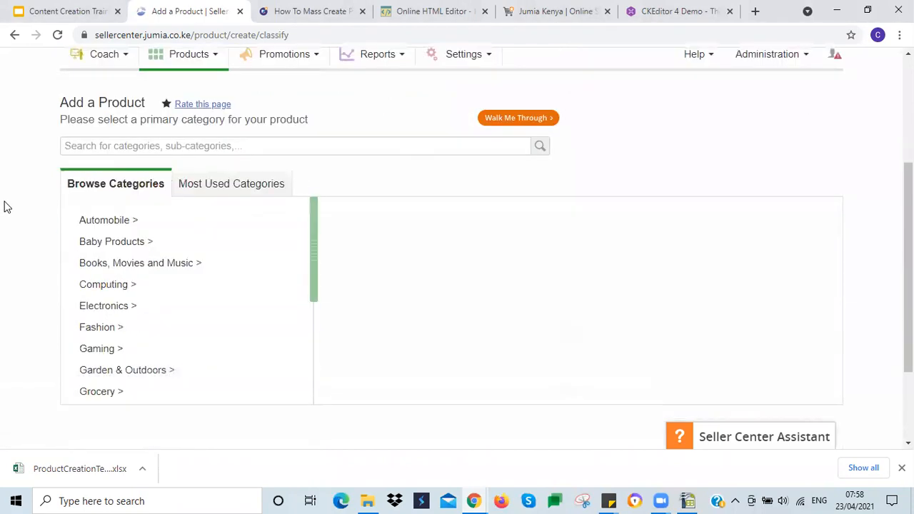
{"action": "left_click", "coordinate": [97, 204]}
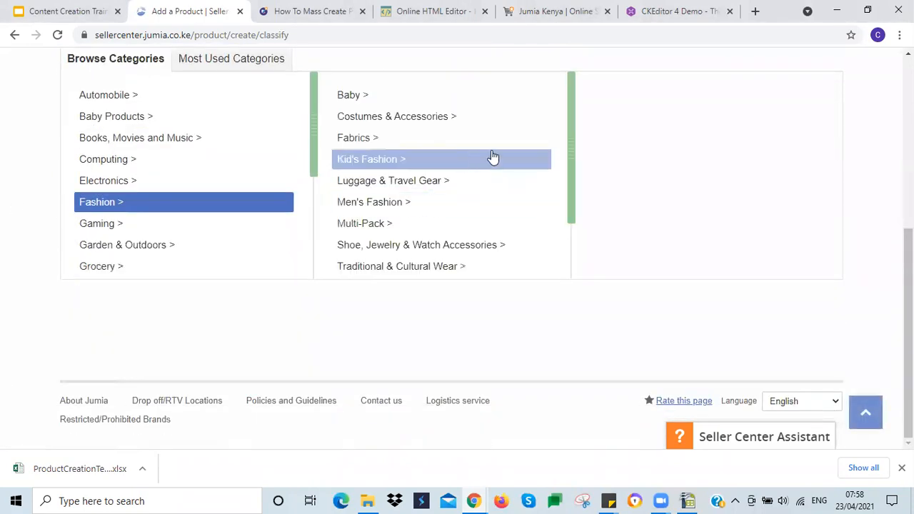
{"action": "left_click", "coordinate": [436, 212]}
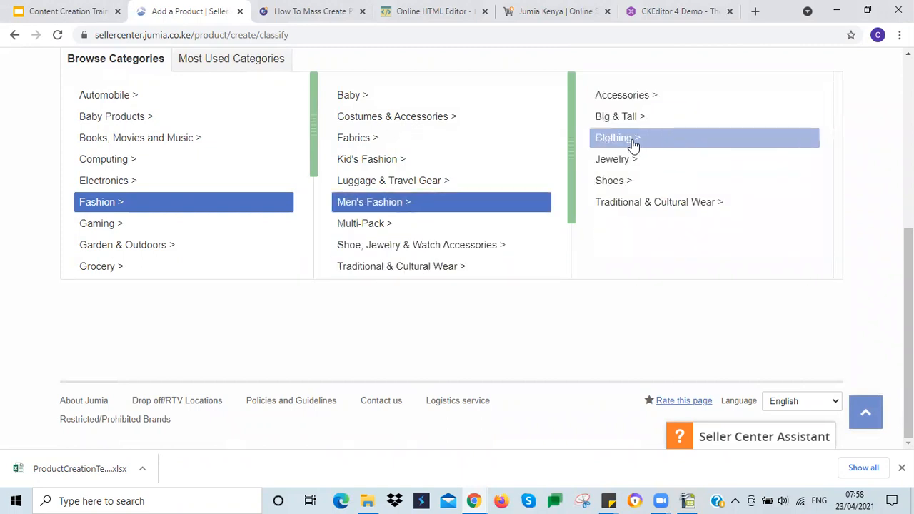
{"action": "left_click", "coordinate": [628, 184]}
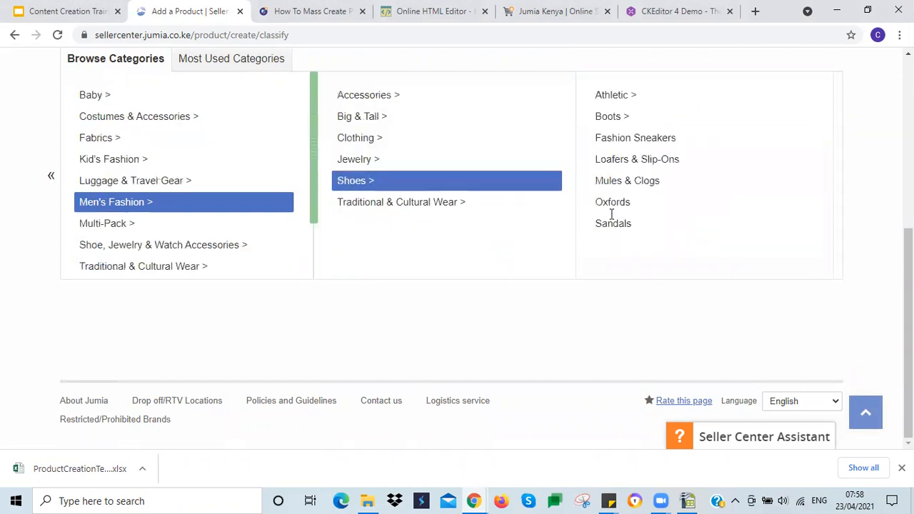
{"action": "left_click", "coordinate": [627, 144]}
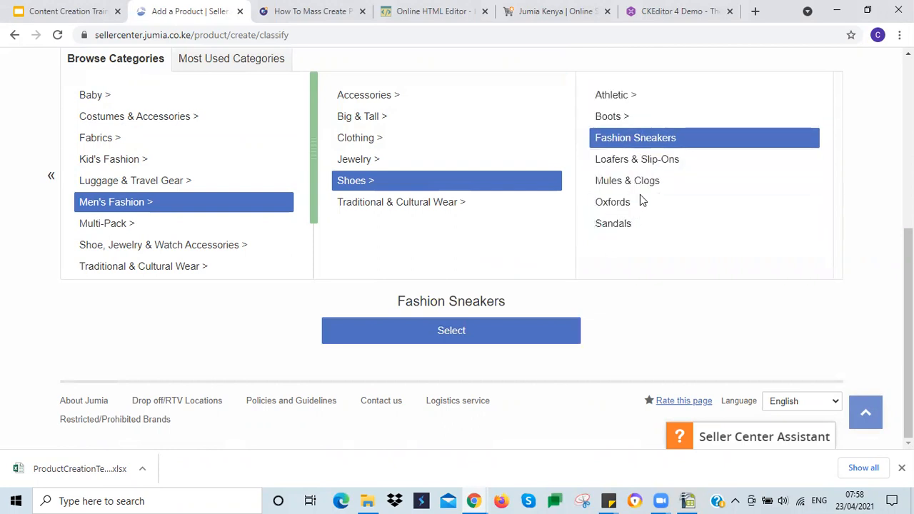
{"action": "left_click", "coordinate": [464, 336]}
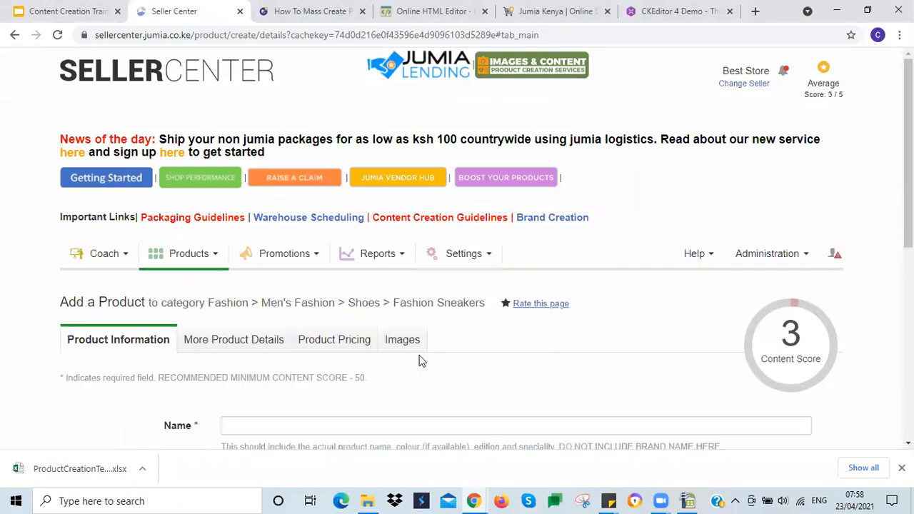
Examine the Name, Brand, Model, Colour and Primary Category fields of the Product Information form
{"action": "scroll", "coordinate": [420, 356], "scroll_direction": "down", "scroll_amount": 2}
{"action": "scroll", "coordinate": [420, 355], "scroll_direction": "down", "scroll_amount": 2}
{"action": "scroll", "coordinate": [71, 202], "scroll_direction": "up", "scroll_amount": 1}
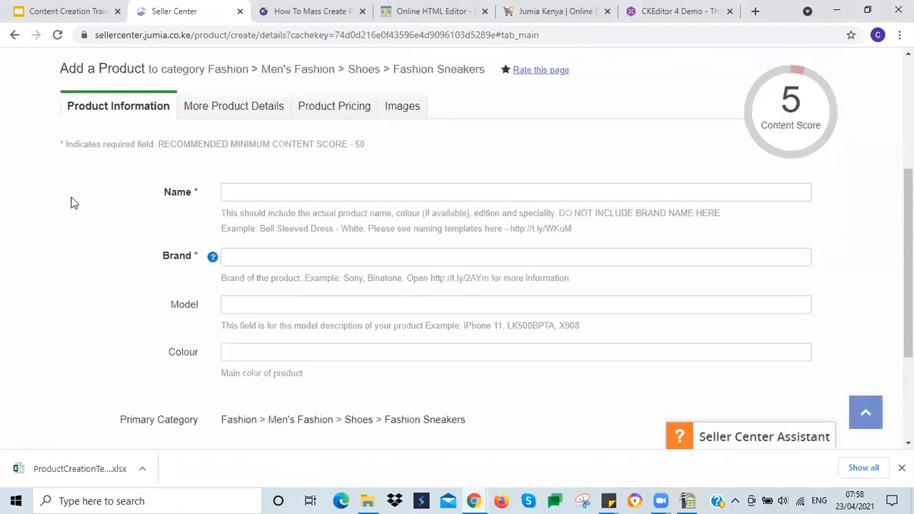
{"action": "scroll", "coordinate": [71, 202], "scroll_direction": "down", "scroll_amount": 1}
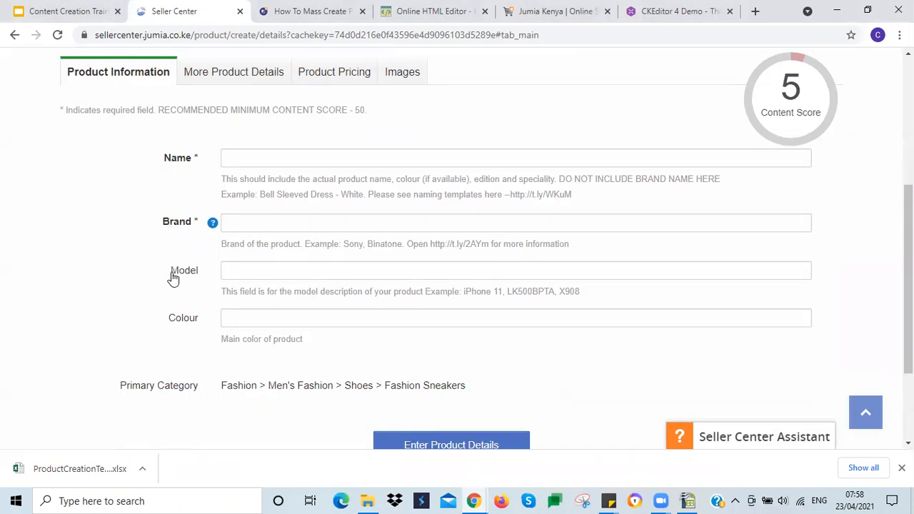
Switch back to the template in OpenOffice Calc and step through the row 3 headers from Name to PrimaryCategory
{"action": "left_click", "coordinate": [687, 501]}
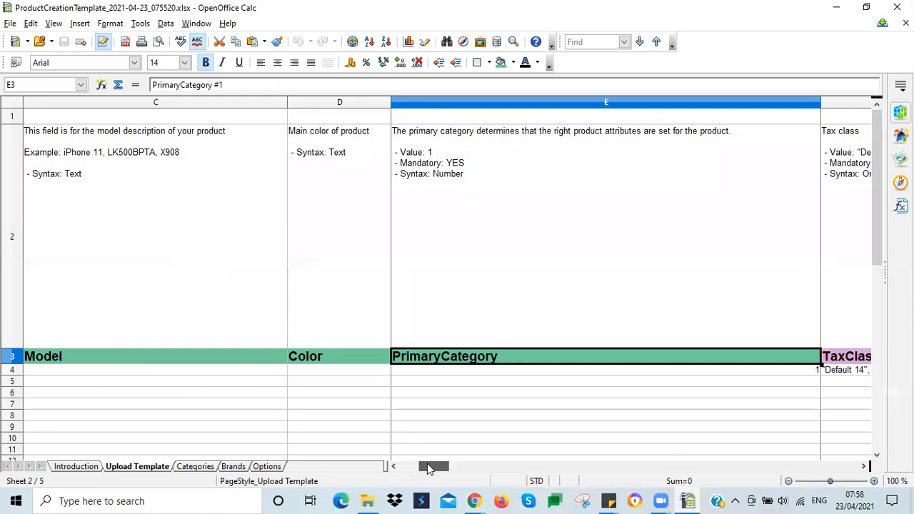
{"action": "left_click_drag", "start_coordinate": [432, 465], "coordinate": [361, 457]}
{"action": "left_click", "coordinate": [106, 352]}
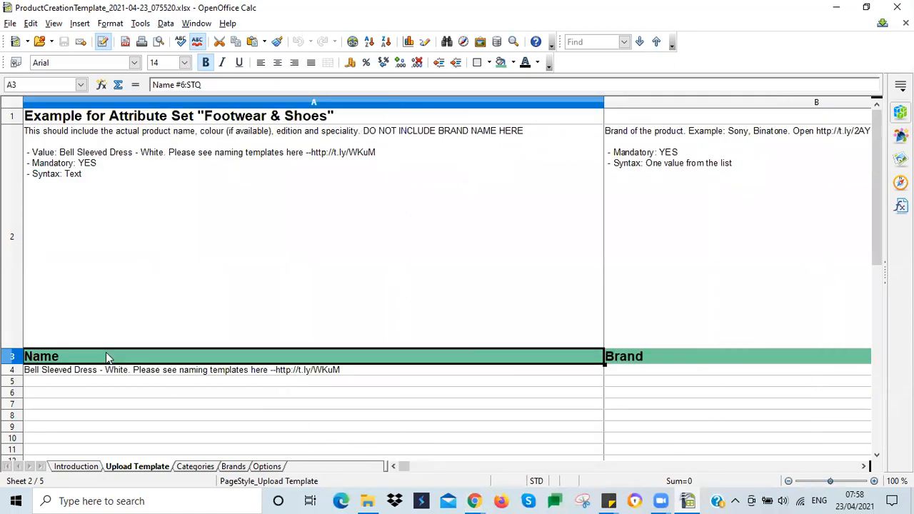
{"action": "key", "text": "Right"}
{"action": "key", "text": "Right"}
{"action": "key", "text": "Right"}
{"action": "key", "text": "Right"}
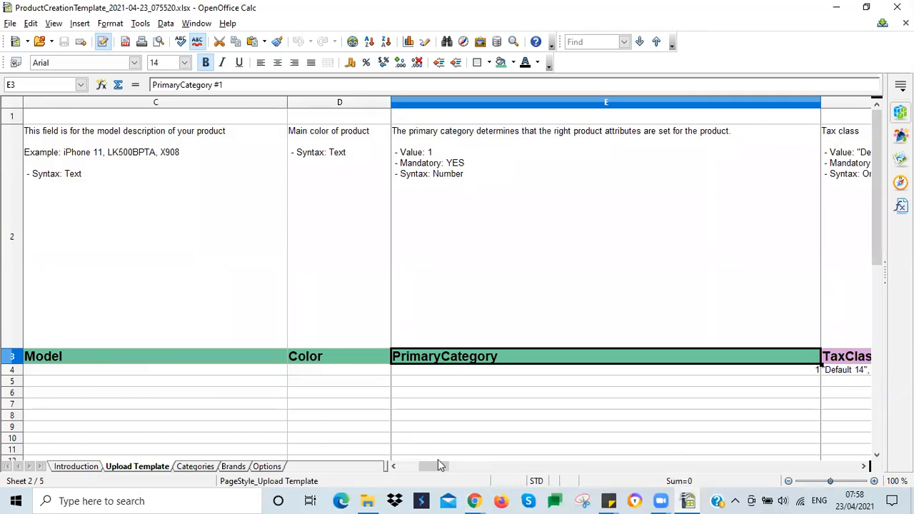
Switch to Seller Center in Chrome and open the More Product Details section of the Fashion Sneakers product form
{"action": "left_click", "coordinate": [466, 500]}
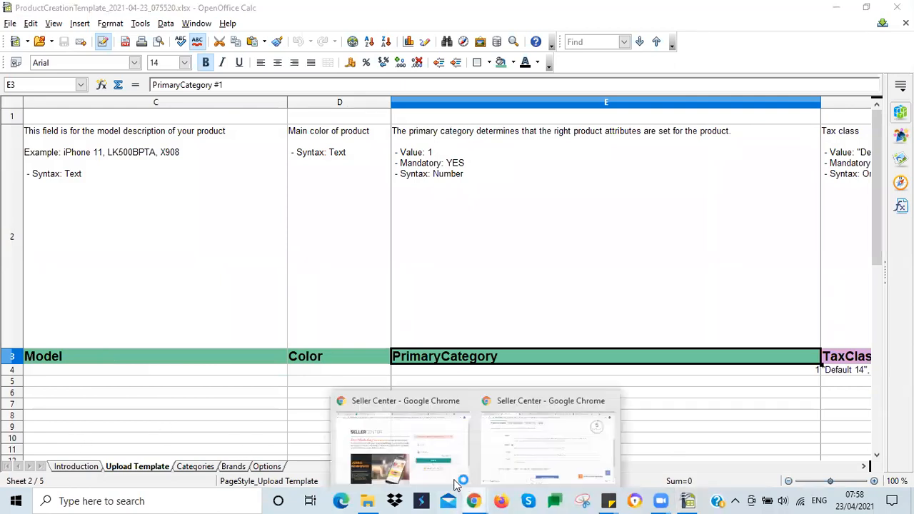
{"action": "left_click", "coordinate": [491, 436]}
{"action": "scroll", "coordinate": [322, 292], "scroll_direction": "down", "scroll_amount": 2}
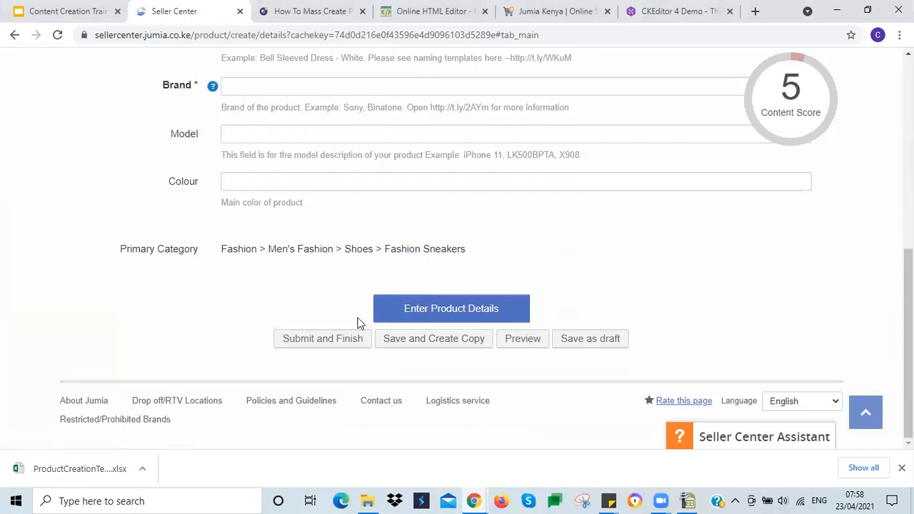
{"action": "left_click", "coordinate": [421, 313]}
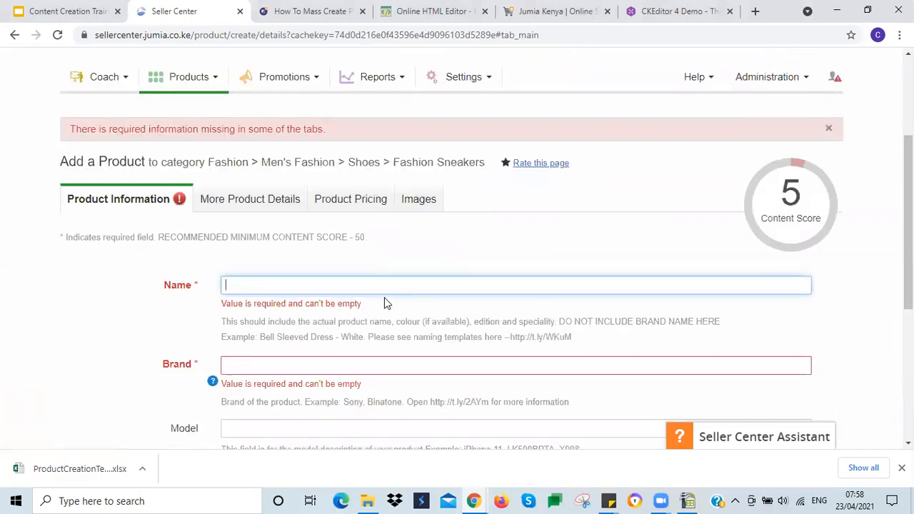
{"action": "left_click", "coordinate": [240, 203]}
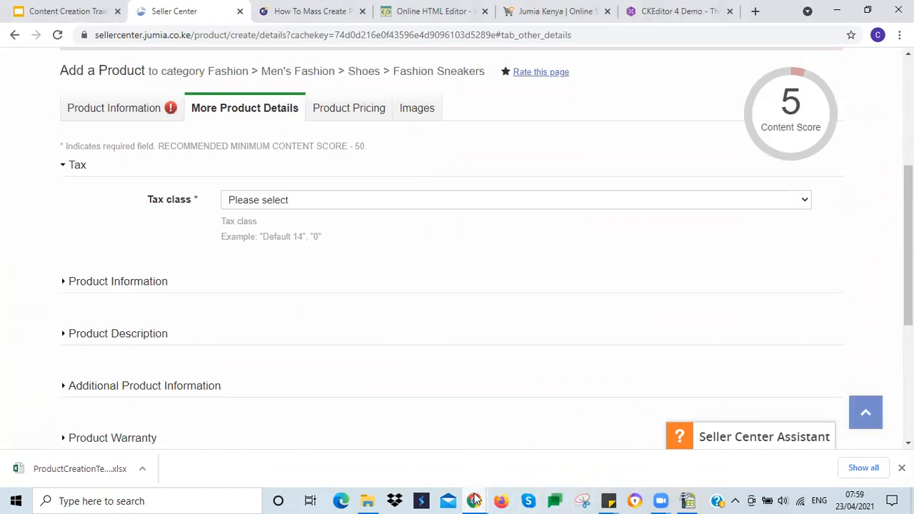
Switch to the template in OpenOffice Calc and step through the row 3 headers from TaxClass to ProductMeasures
{"action": "left_click", "coordinate": [690, 498]}
{"action": "key", "text": "Right"}
{"action": "key", "text": "Right"}
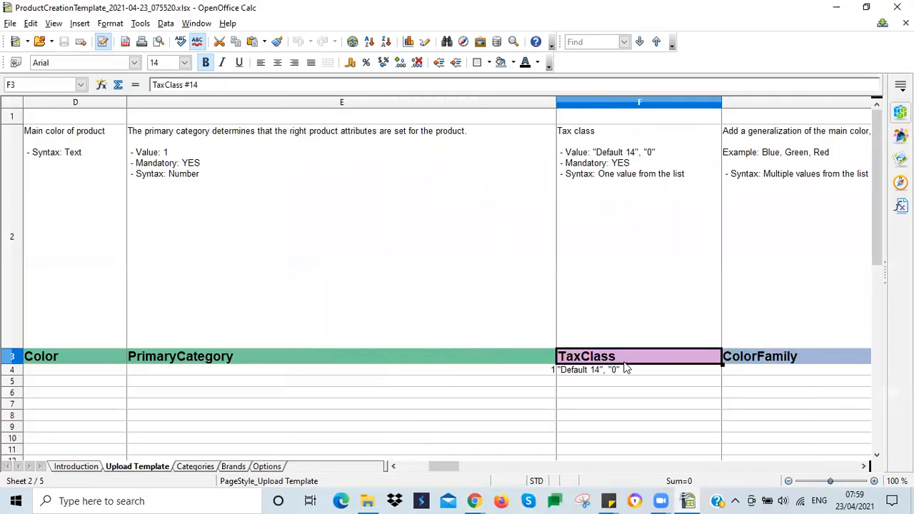
{"action": "key", "text": "Left"}
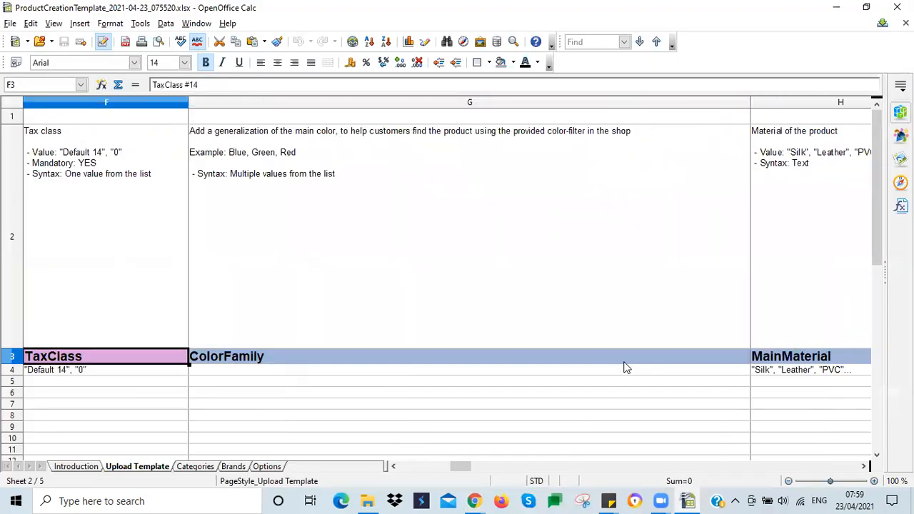
{"action": "key", "text": "Right"}
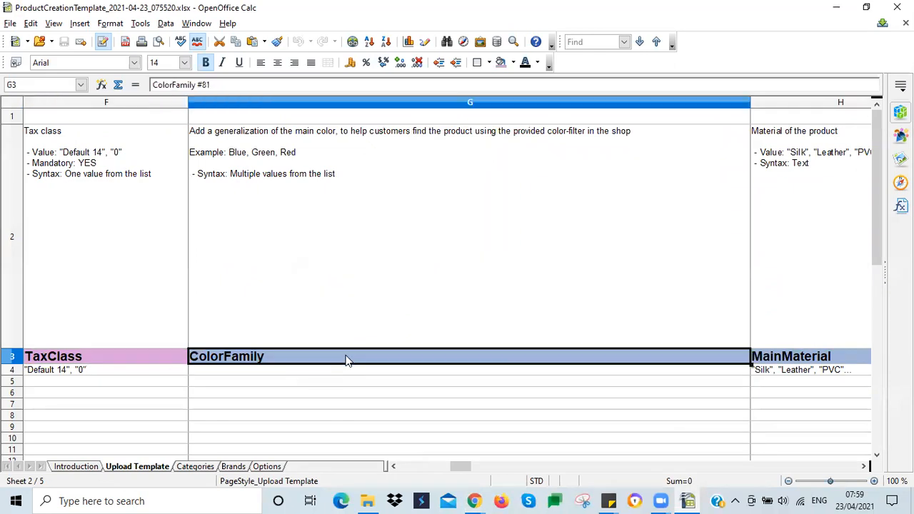
{"action": "key", "text": "Right"}
{"action": "key", "text": "Right"}
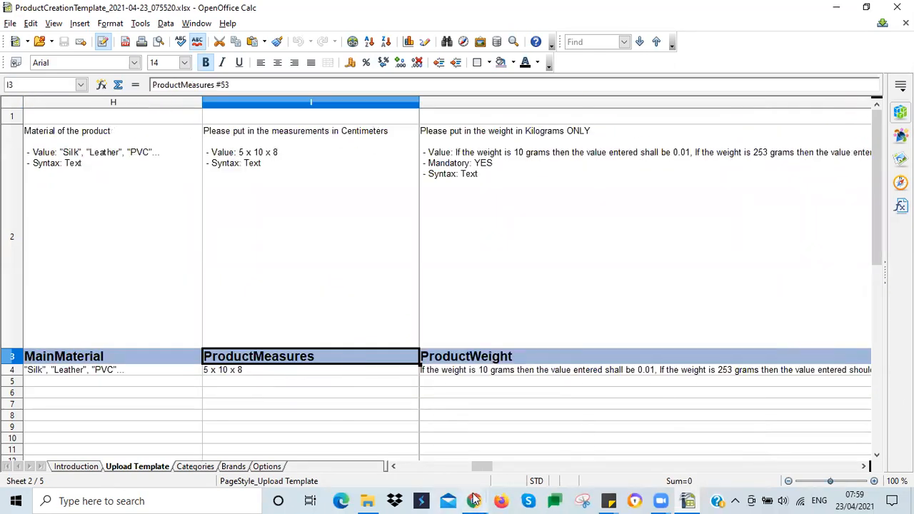
Return to Seller Center, expand Product Information under More Product Details and examine the Color Family, Main Material, Size and Weight fields
{"action": "left_click", "coordinate": [688, 499]}
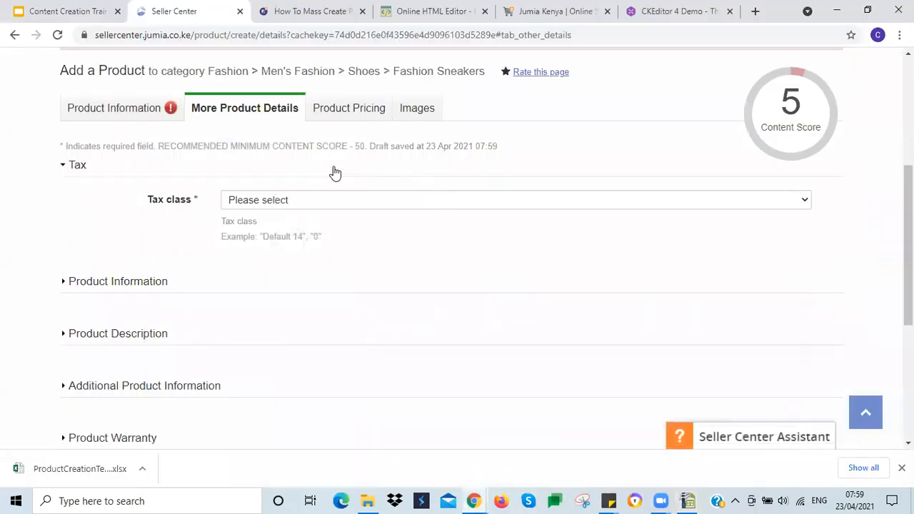
{"action": "left_click", "coordinate": [103, 284]}
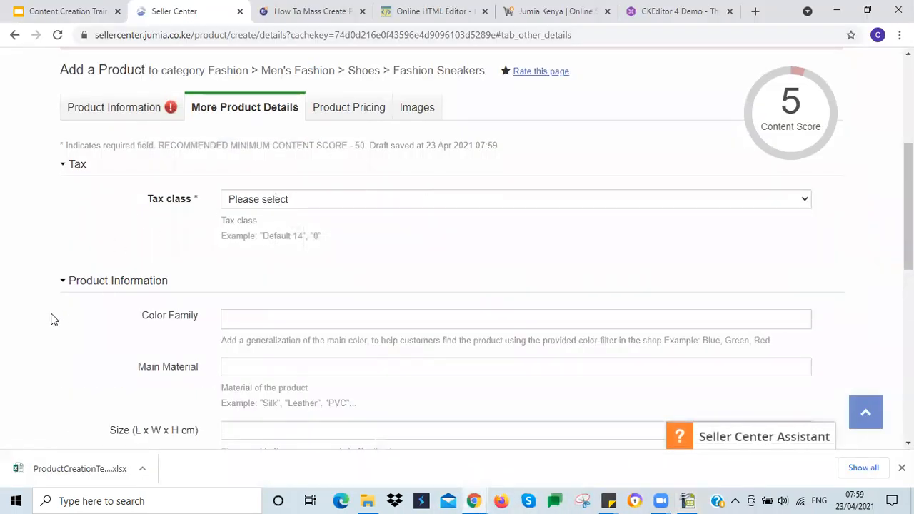
{"action": "scroll", "coordinate": [110, 221], "scroll_direction": "down", "scroll_amount": 2}
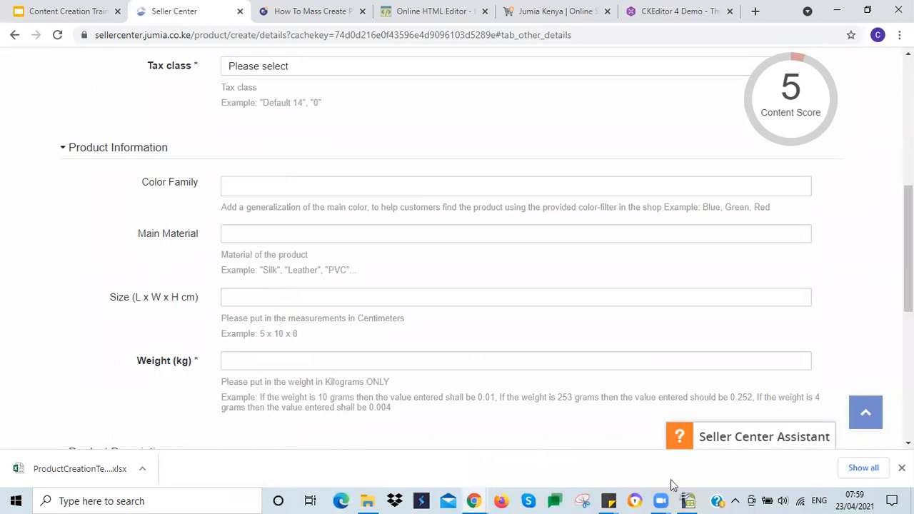
Switch back to the template in OpenOffice Calc and step through the row 3 headers from ProductWeight to PackageContent
{"action": "left_click", "coordinate": [689, 500]}
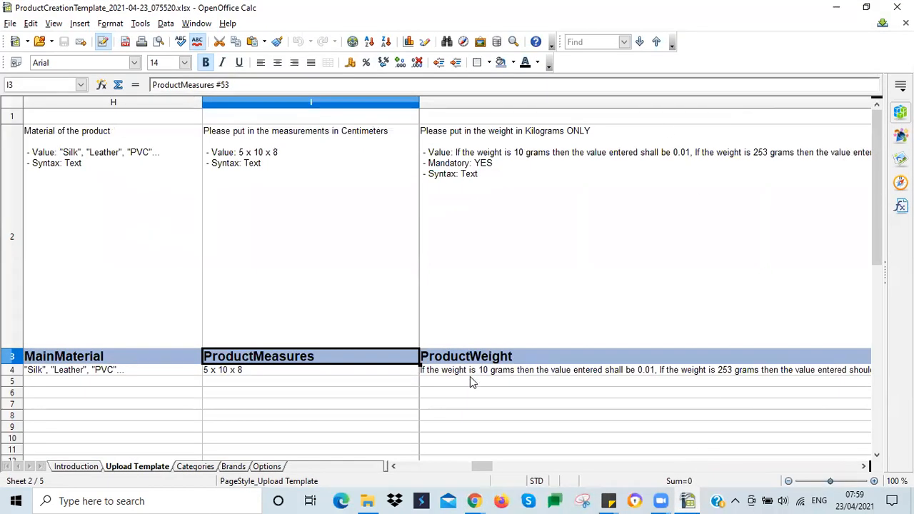
{"action": "left_click", "coordinate": [482, 357]}
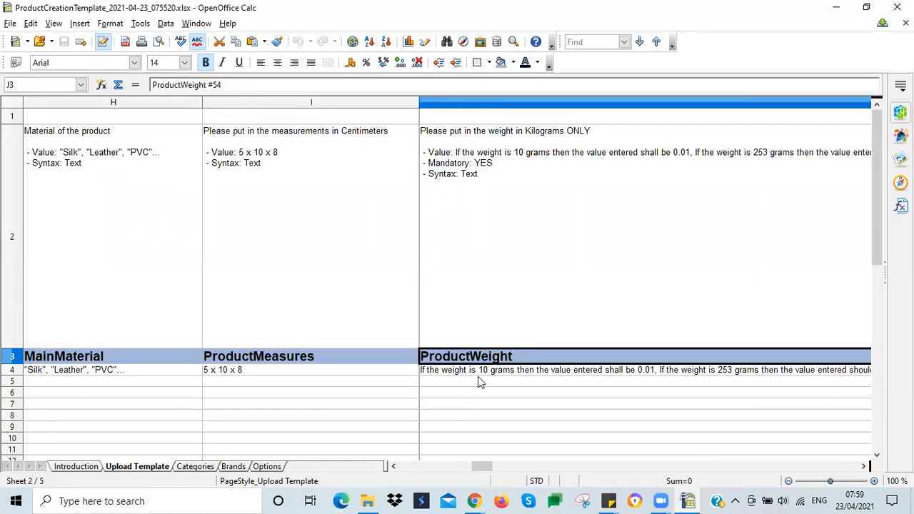
{"action": "key", "text": "Right"}
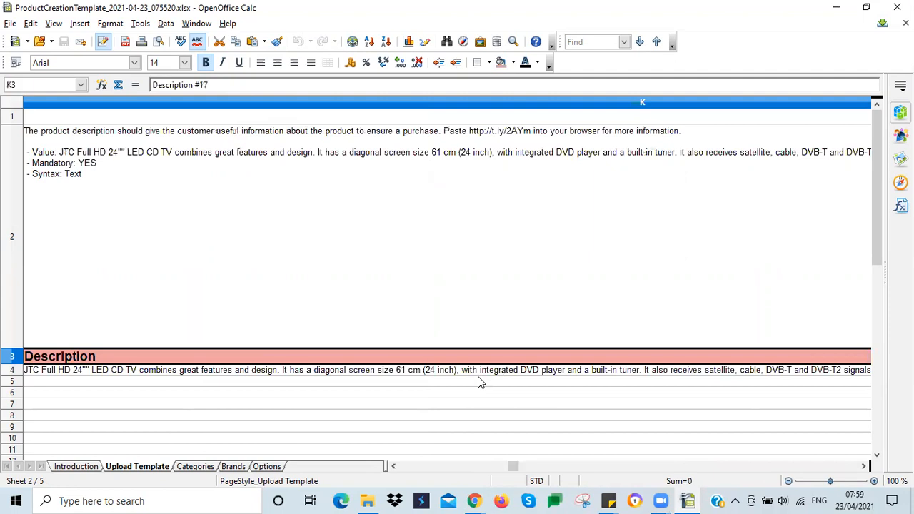
{"action": "key", "text": "Right"}
{"action": "key", "text": "Right"}
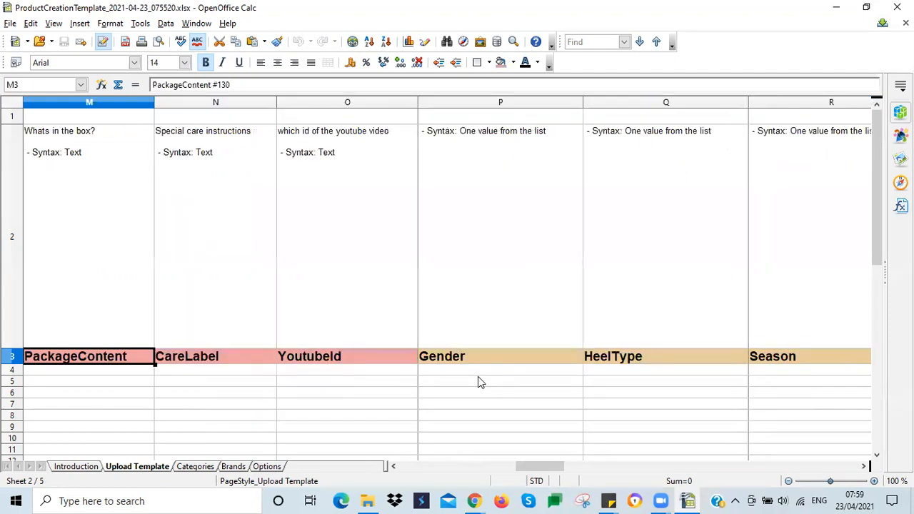
In Seller Center, collapse Product Information, expand Product Description and examine the description, highlights and What's in the box fields
{"action": "left_click", "coordinate": [686, 501]}
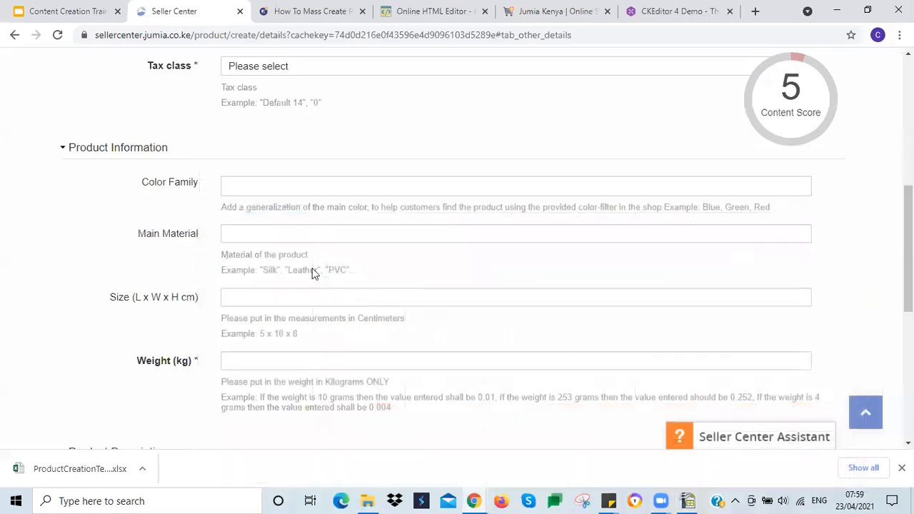
{"action": "left_click", "coordinate": [106, 150]}
{"action": "left_click", "coordinate": [123, 206]}
{"action": "scroll", "coordinate": [106, 266], "scroll_direction": "down", "scroll_amount": 2}
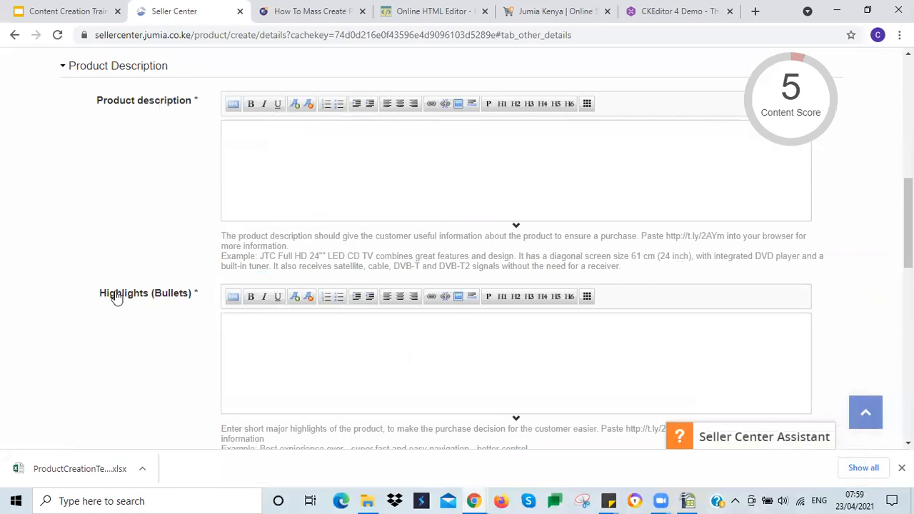
{"action": "scroll", "coordinate": [122, 321], "scroll_direction": "down", "scroll_amount": 3}
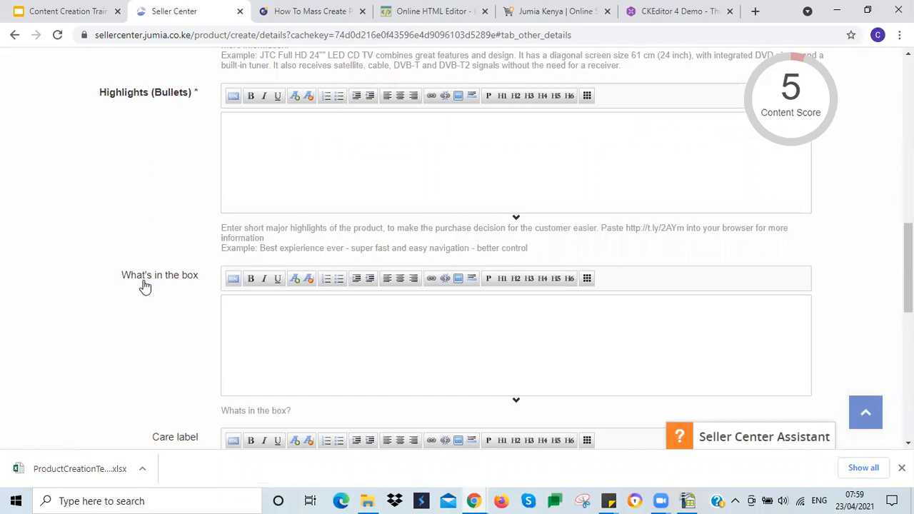
Return to the template in OpenOffice Calc and check the CareLabel and YoutubeId headers in row 3
{"action": "left_click", "coordinate": [689, 500]}
{"action": "left_click", "coordinate": [202, 361]}
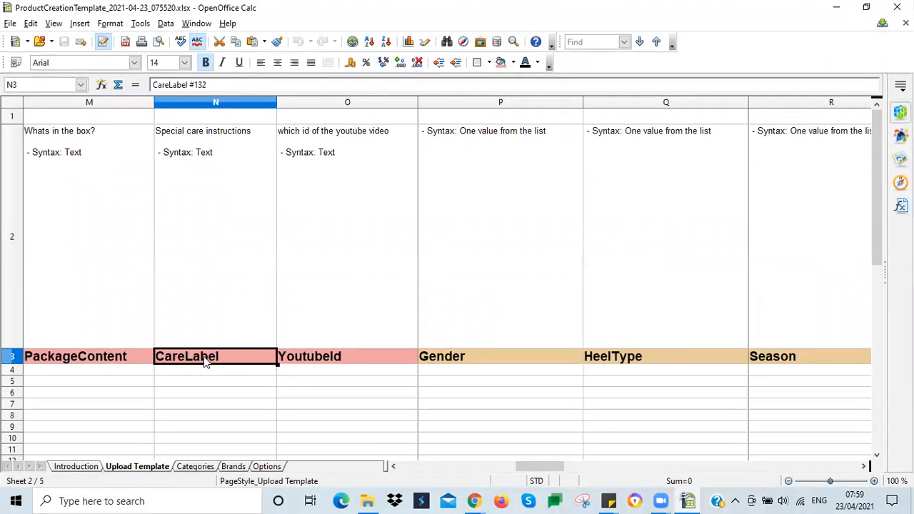
{"action": "left_click", "coordinate": [381, 362]}
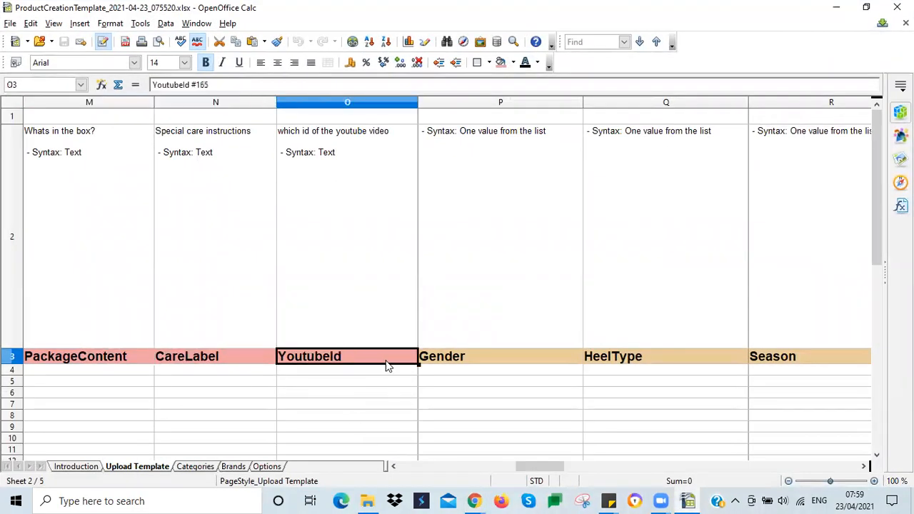
In Seller Center, view the Care label and Youtube ID fields, then expand Additional Product Information and review its fields
{"action": "left_click", "coordinate": [688, 500]}
{"action": "scroll", "coordinate": [180, 259], "scroll_direction": "down", "scroll_amount": 5}
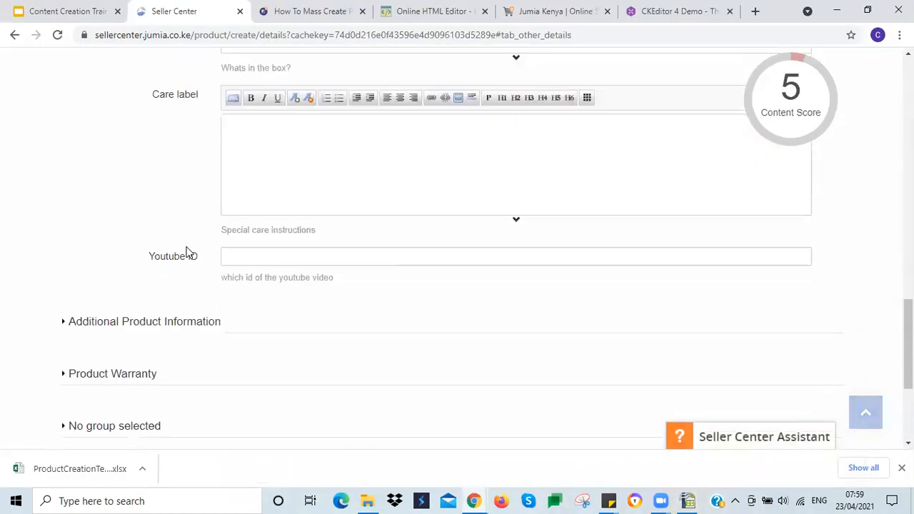
{"action": "left_click", "coordinate": [156, 268]}
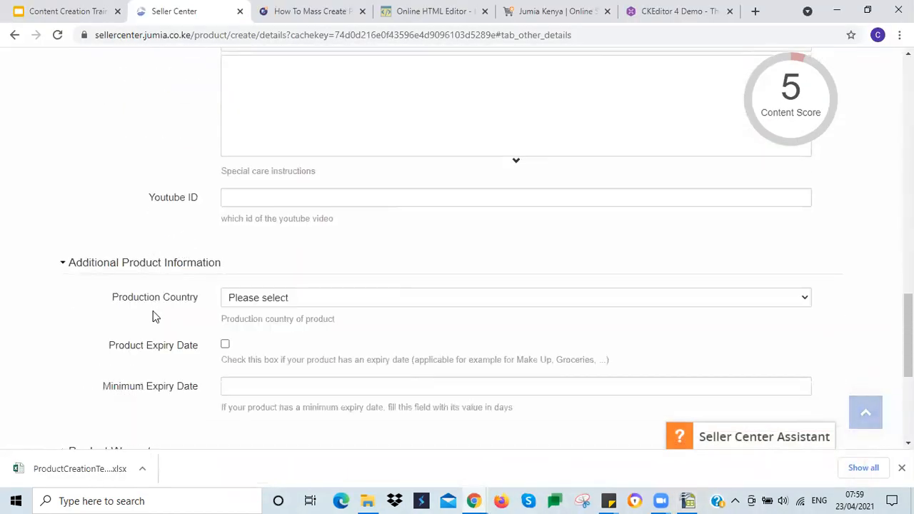
{"action": "scroll", "coordinate": [155, 306], "scroll_direction": "down", "scroll_amount": 2}
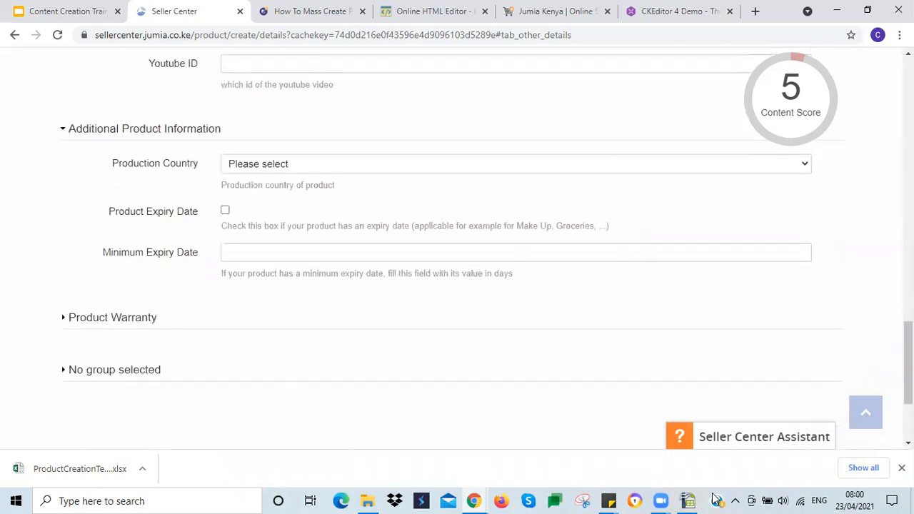
Check the template's Gender header in OpenOffice Calc, then expand Seller Center's No group selected section and examine the Gender through Shop Type fields
{"action": "left_click", "coordinate": [687, 500]}
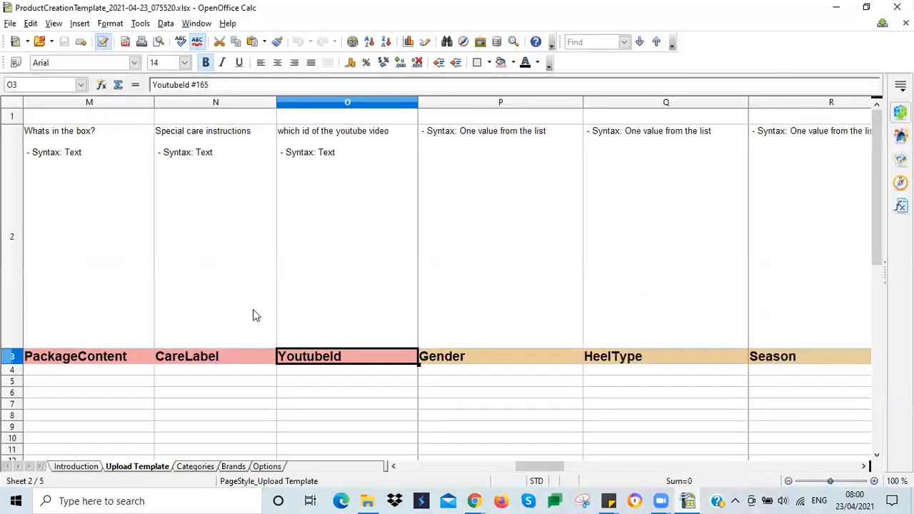
{"action": "left_click", "coordinate": [477, 357]}
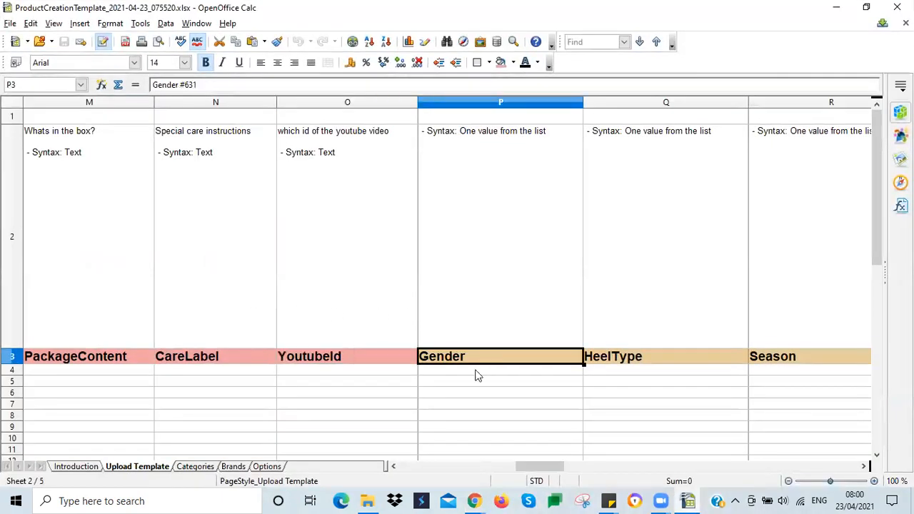
{"action": "left_click", "coordinate": [687, 500]}
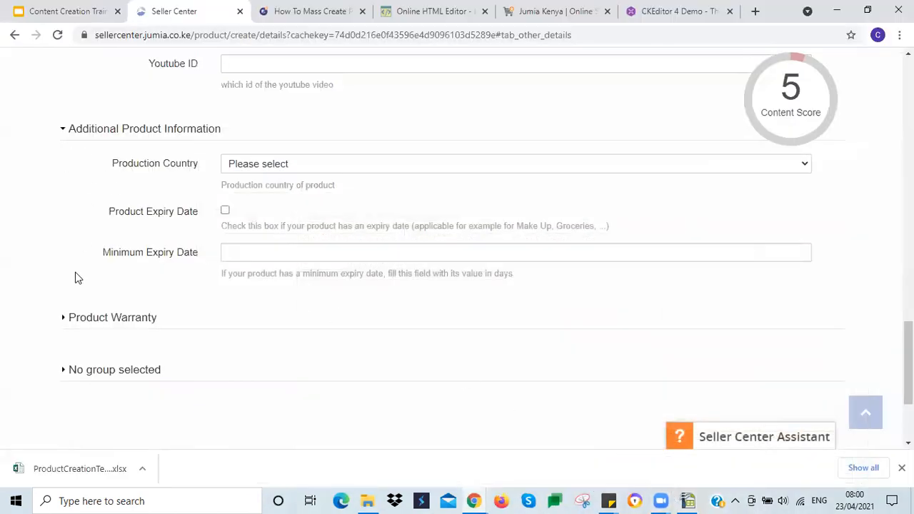
{"action": "left_click", "coordinate": [78, 321]}
{"action": "left_click", "coordinate": [82, 319]}
{"action": "scroll", "coordinate": [66, 265], "scroll_direction": "down", "scroll_amount": 2}
{"action": "left_click", "coordinate": [93, 239]}
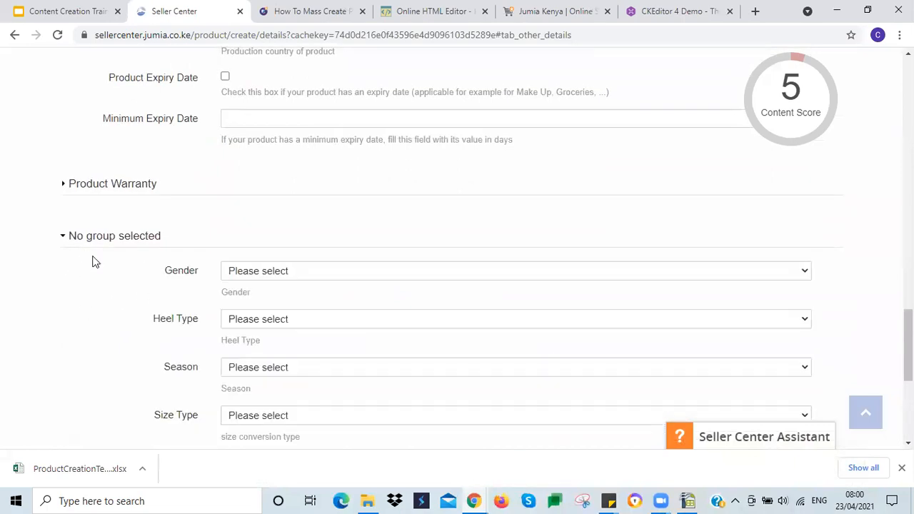
{"action": "scroll", "coordinate": [64, 271], "scroll_direction": "down", "scroll_amount": 2}
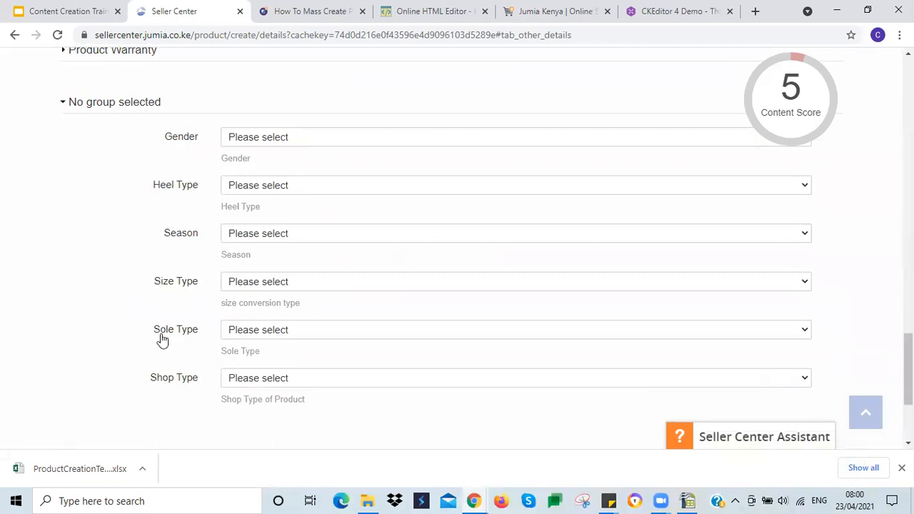
Switch to the template in OpenOffice Calc and step through the row 3 headers from HeelType to ShelfLifeManaged
{"action": "left_click", "coordinate": [686, 500]}
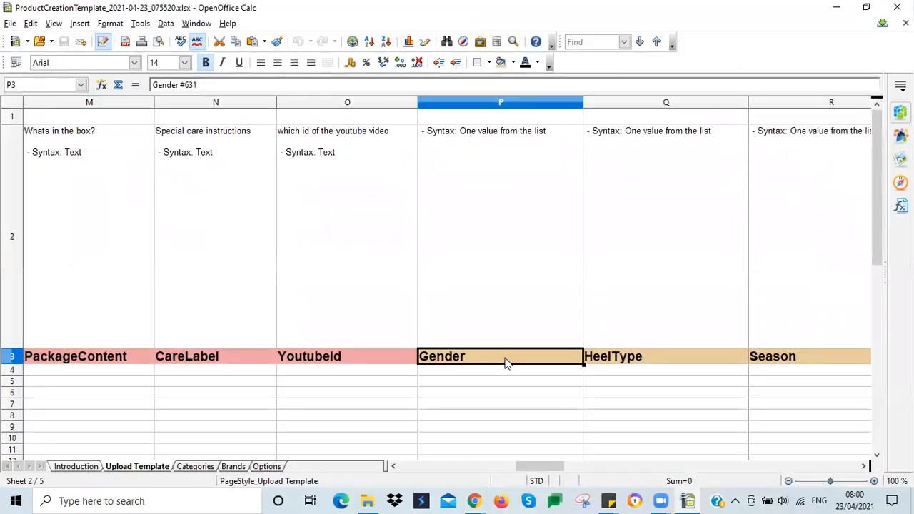
{"action": "key", "text": "Right"}
{"action": "key", "text": "Right"}
{"action": "key", "text": "Right"}
{"action": "key", "text": "Right"}
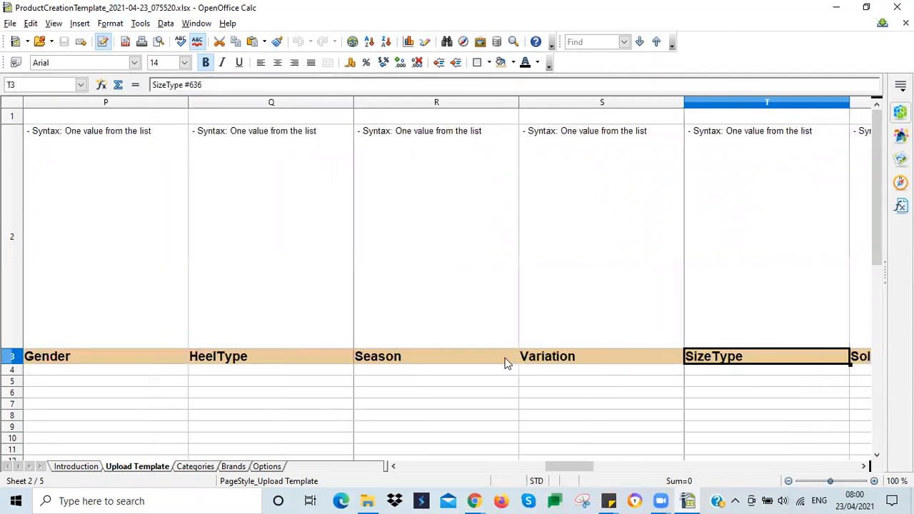
{"action": "key", "text": "Right"}
{"action": "key", "text": "Right"}
{"action": "key", "text": "Right"}
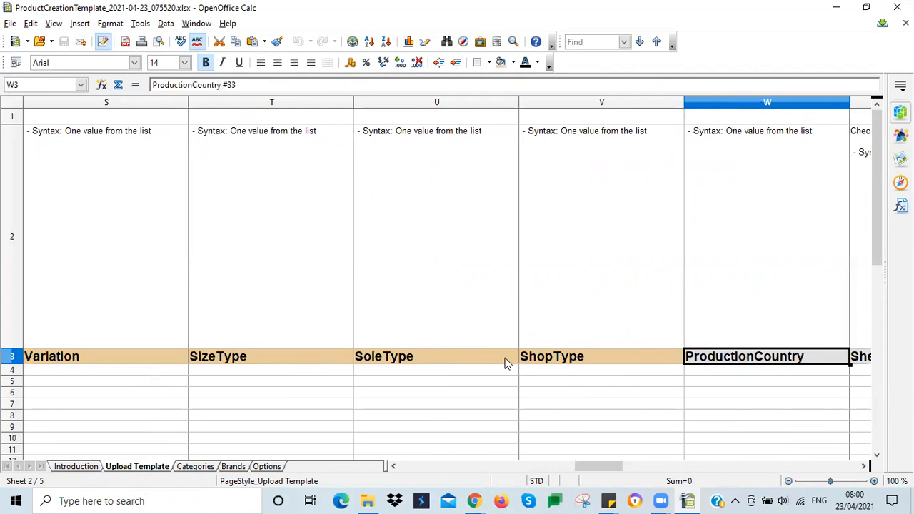
{"action": "key", "text": "Right"}
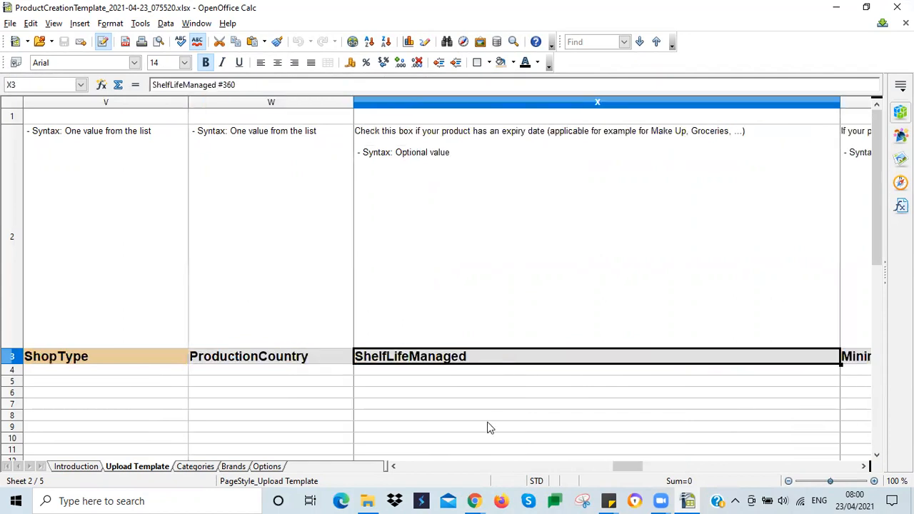
In Seller Center, collapse the No group selected section and examine the Production Country, Product Expiry Date and Minimum Expiry Date fields
{"action": "left_click", "coordinate": [473, 500]}
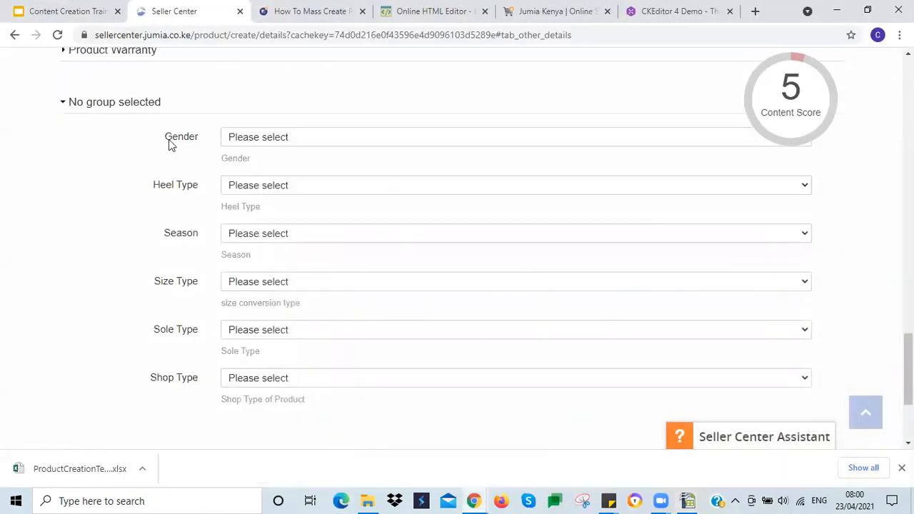
{"action": "left_click", "coordinate": [135, 104]}
{"action": "scroll", "coordinate": [129, 145], "scroll_direction": "up", "scroll_amount": 1}
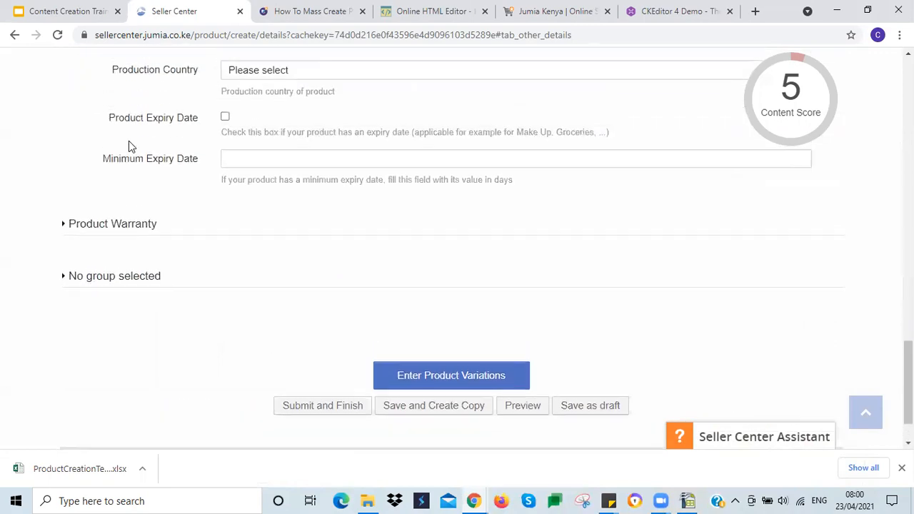
{"action": "scroll", "coordinate": [131, 146], "scroll_direction": "up", "scroll_amount": 2}
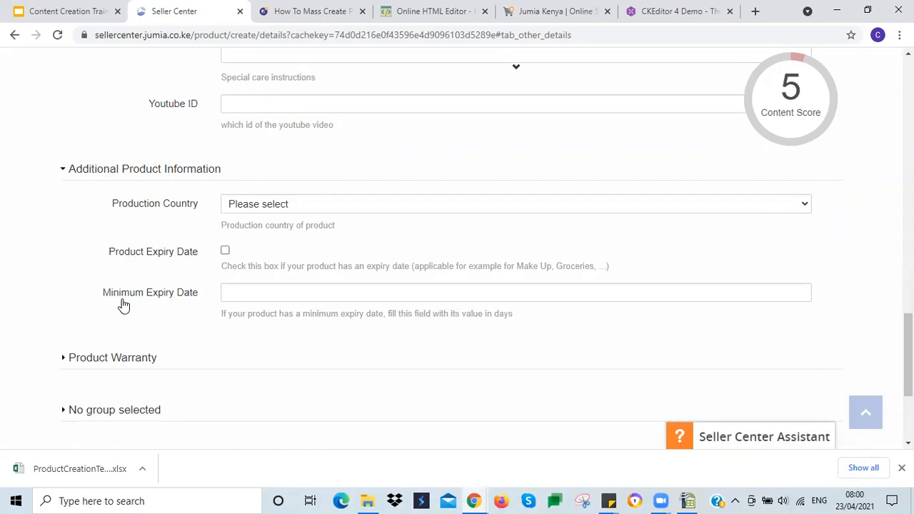
In the OpenOffice Calc template, examine the ShelfLifeManaged description and header, then the MinimumShelfLife column
{"action": "left_click", "coordinate": [686, 500]}
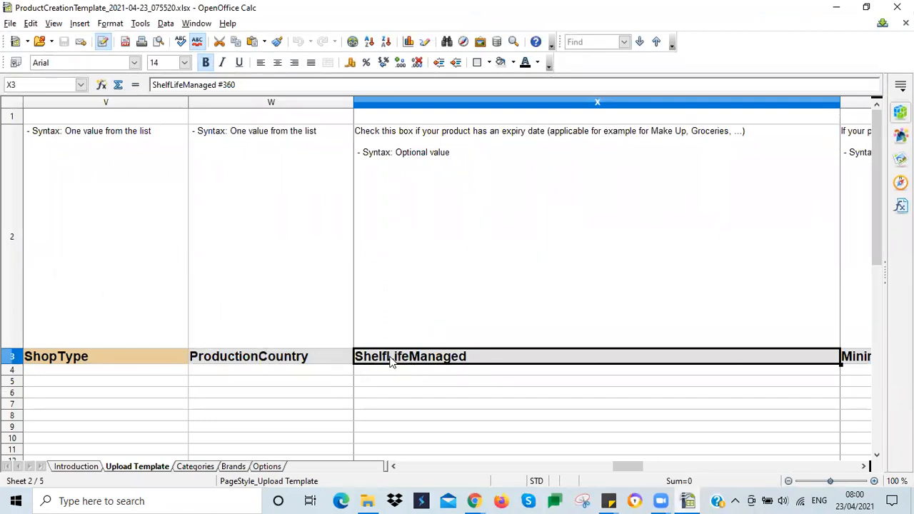
{"action": "left_click", "coordinate": [455, 218]}
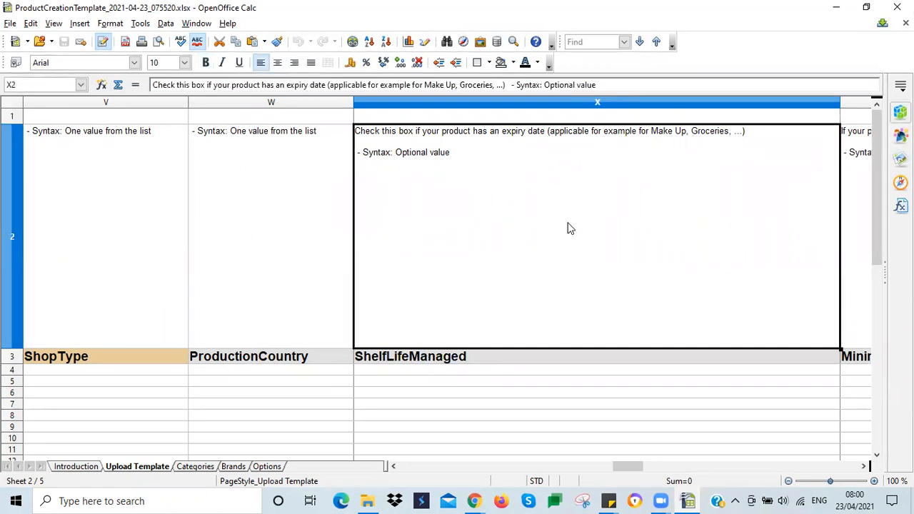
{"action": "left_click", "coordinate": [480, 362]}
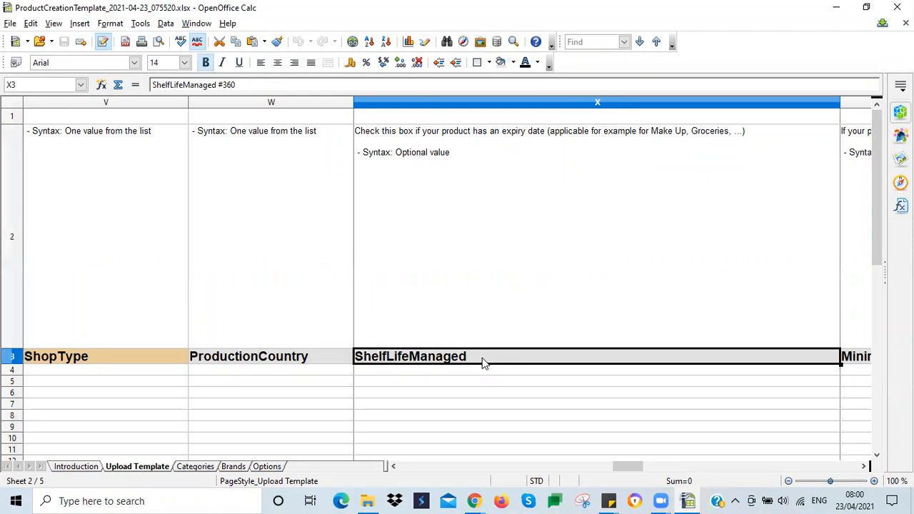
{"action": "key", "text": "Right"}
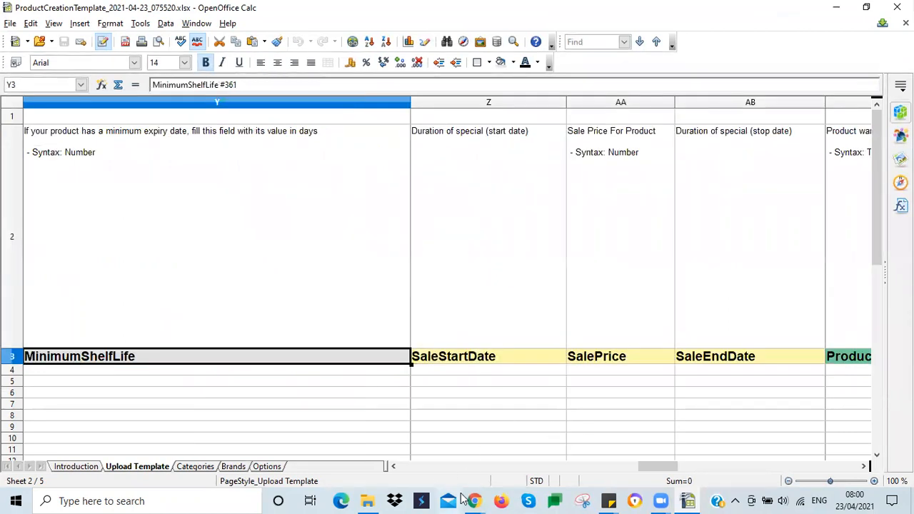
In Seller Center, collapse the Additional Product Information section and check the Product Warranty section
{"action": "left_click", "coordinate": [682, 500]}
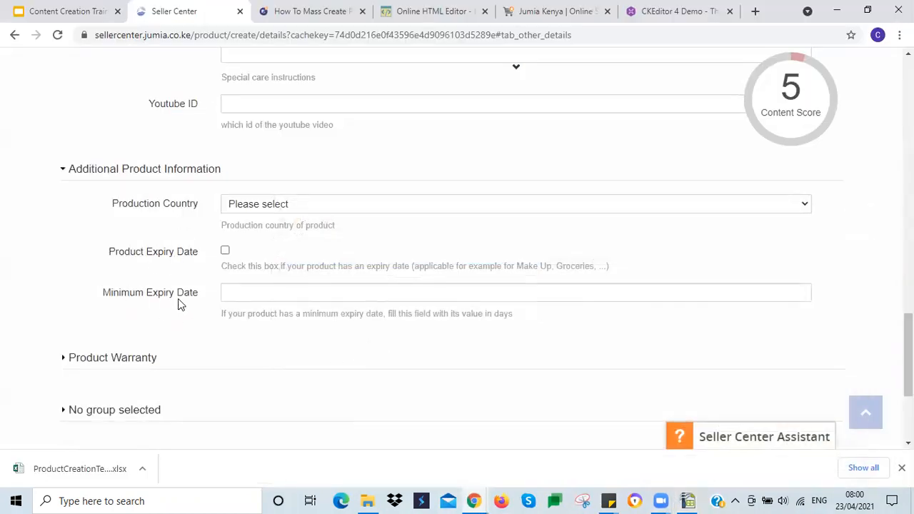
{"action": "left_click", "coordinate": [94, 170]}
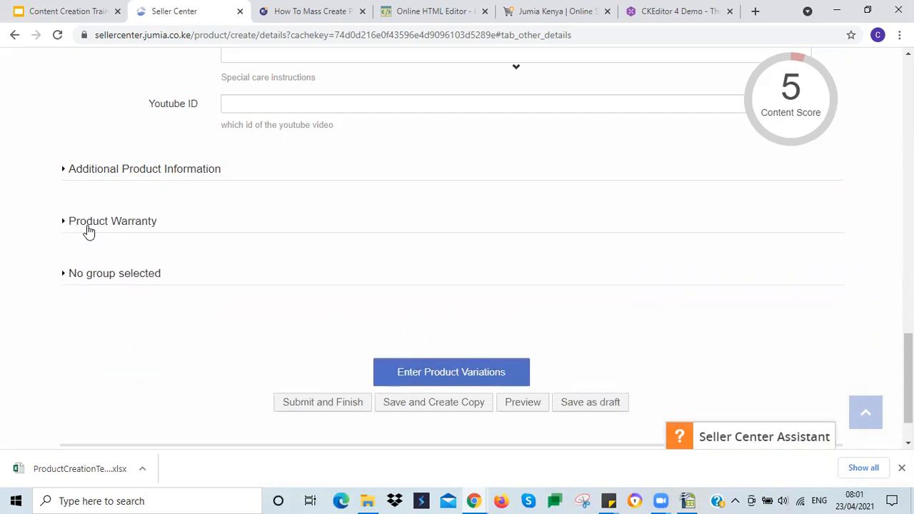
{"action": "left_click", "coordinate": [89, 230]}
{"action": "left_click", "coordinate": [100, 227]}
Open the Product Pricing part of the Add a Product form and examine its variation, price and sale fields
{"action": "left_click", "coordinate": [865, 412]}
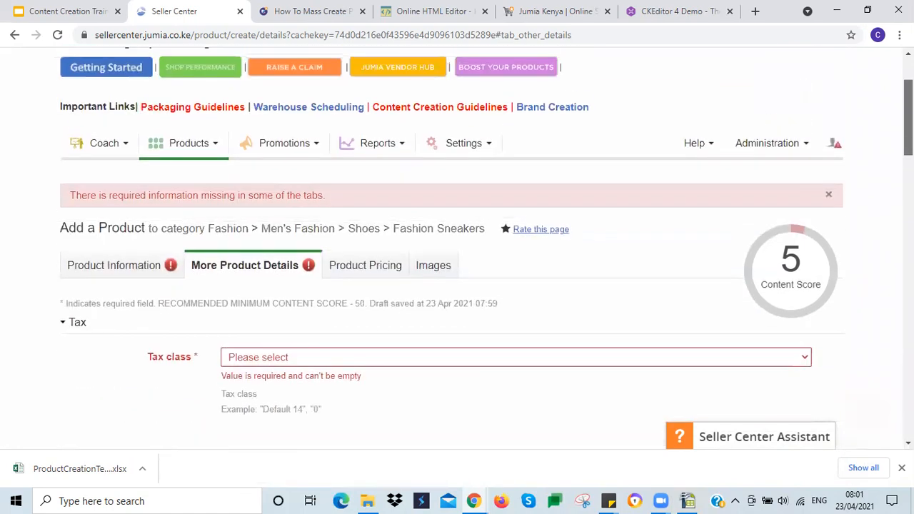
{"action": "left_click", "coordinate": [350, 277]}
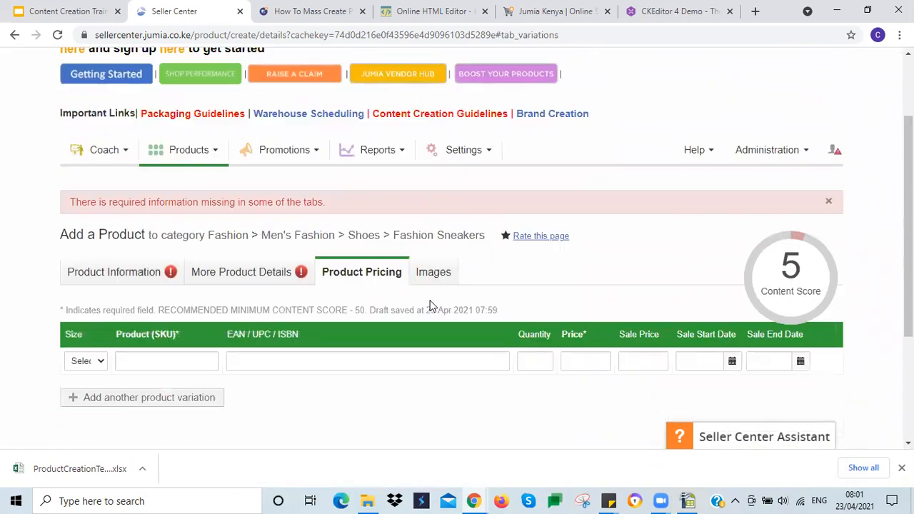
{"action": "scroll", "coordinate": [430, 305], "scroll_direction": "down", "scroll_amount": 3}
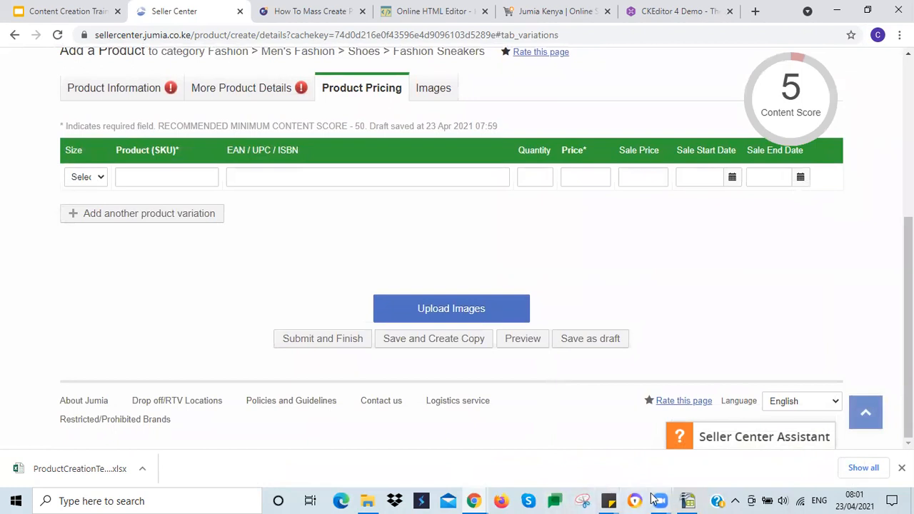
Switch to the template in OpenOffice Calc and step back through the row 3 headers from MinimumShelfLife to Season, then select Variation
{"action": "left_click", "coordinate": [687, 500]}
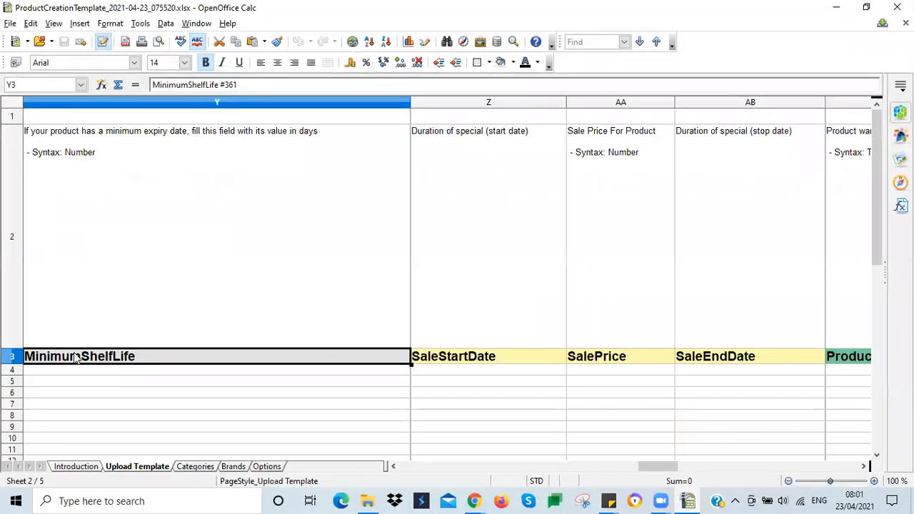
{"action": "key", "text": "Left"}
{"action": "key", "text": "Left"}
{"action": "key", "text": "Left"}
{"action": "key", "text": "Left"}
{"action": "key", "text": "Left"}
{"action": "key", "text": "Left"}
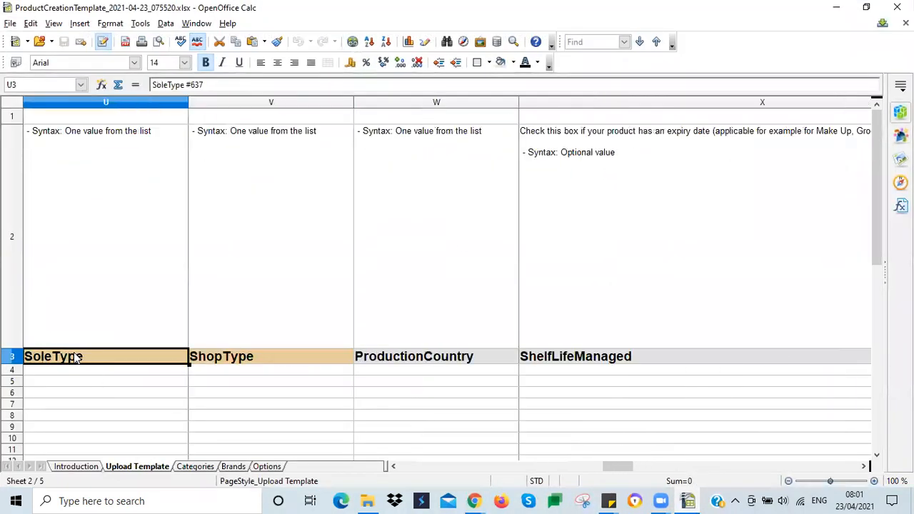
{"action": "key", "text": "Left"}
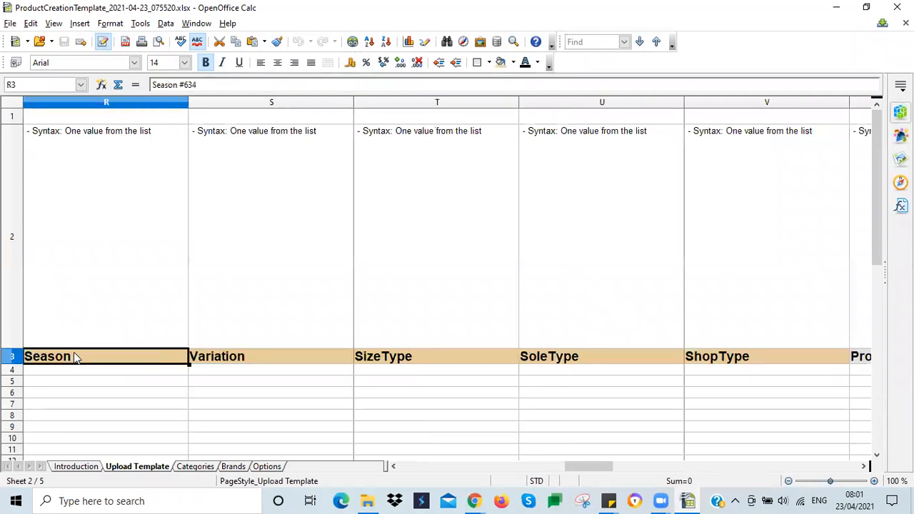
{"action": "left_click", "coordinate": [214, 356]}
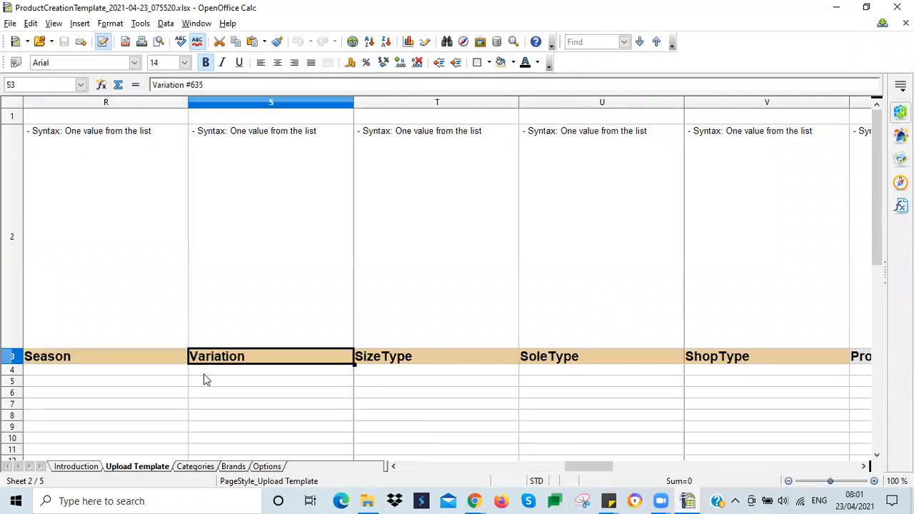
Check Seller Center's Product Pricing fields, then step through the template's row 3 headers in OpenOffice Calc from Variation to ParentSku
{"action": "left_click", "coordinate": [686, 499]}
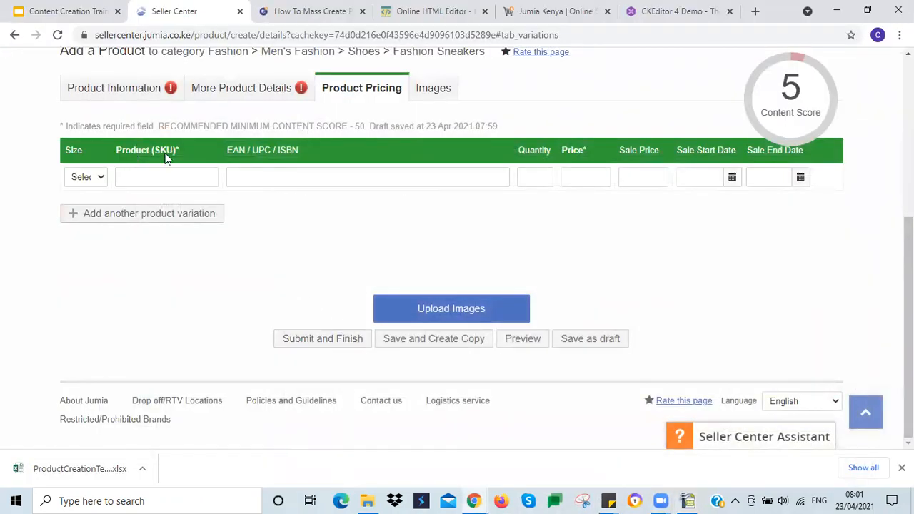
{"action": "left_click", "coordinate": [686, 499]}
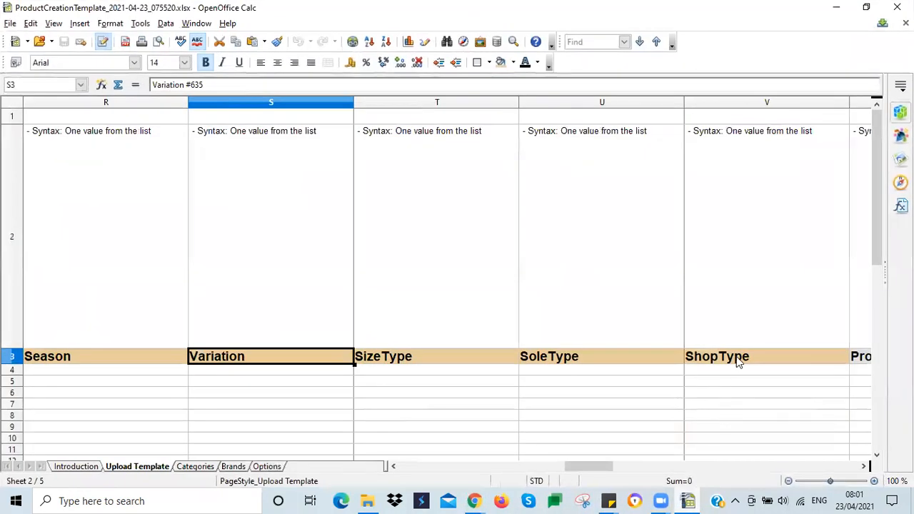
{"action": "key", "text": "Right"}
{"action": "key", "text": "Right"}
{"action": "key", "text": "Right"}
{"action": "key", "text": "Right"}
{"action": "key", "text": "Right"}
{"action": "key", "text": "Right"}
{"action": "key", "text": "Right"}
{"action": "key", "text": "Right"}
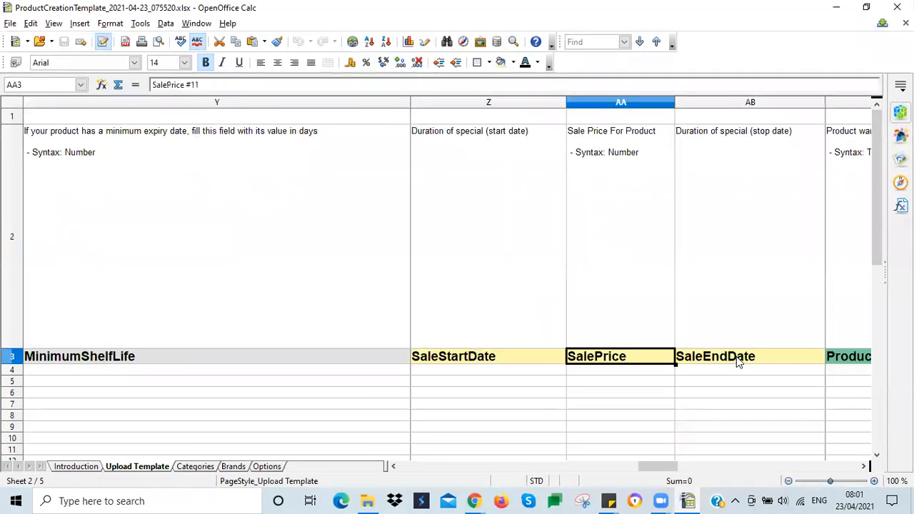
{"action": "key", "text": "Right"}
{"action": "key", "text": "Right"}
{"action": "key", "text": "Right"}
{"action": "key", "text": "Right"}
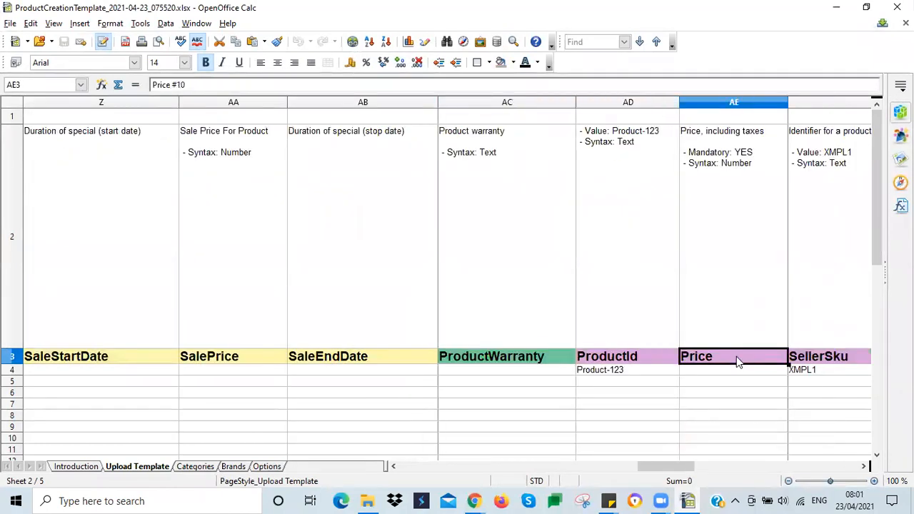
{"action": "key", "text": "Right"}
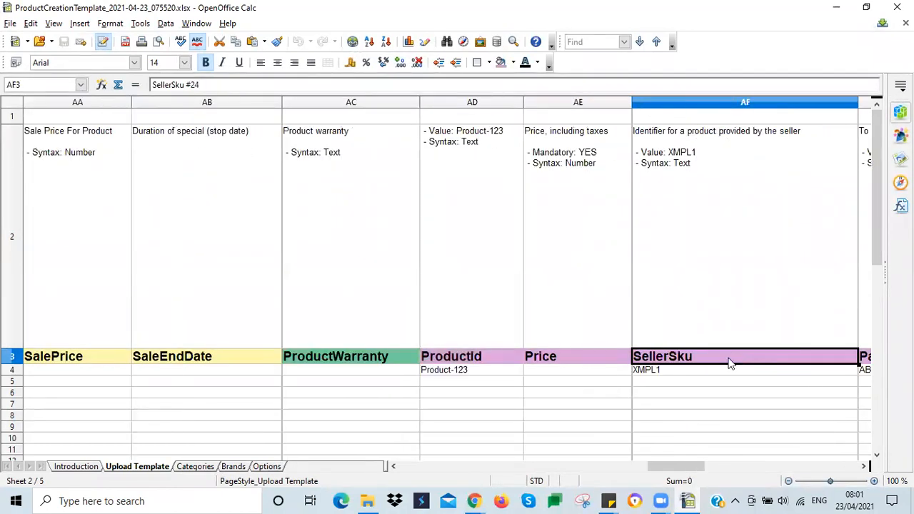
{"action": "key", "text": "Right"}
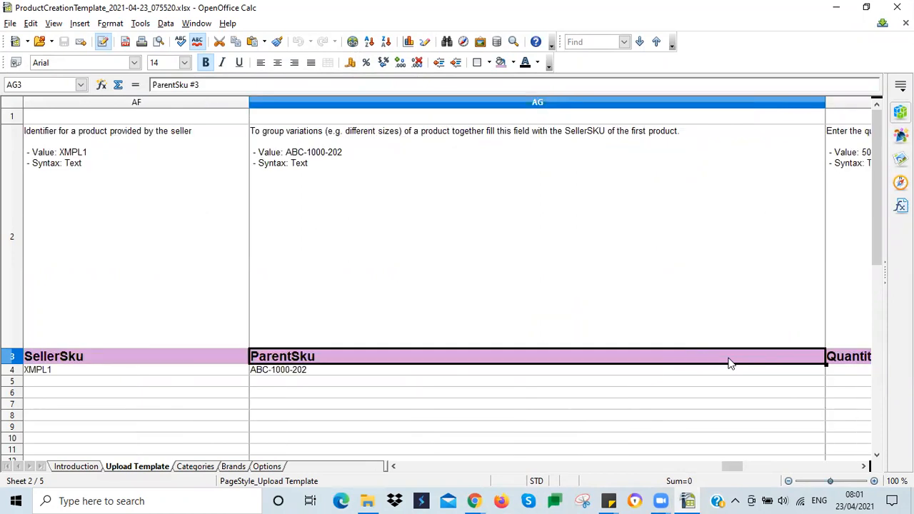
Step back through the template's headers from SellerSku to ProductWarranty, then compare them with Seller Center's Product Pricing fields
{"action": "left_click", "coordinate": [186, 362]}
{"action": "key", "text": "Left"}
{"action": "key", "text": "Left"}
{"action": "key", "text": "Left"}
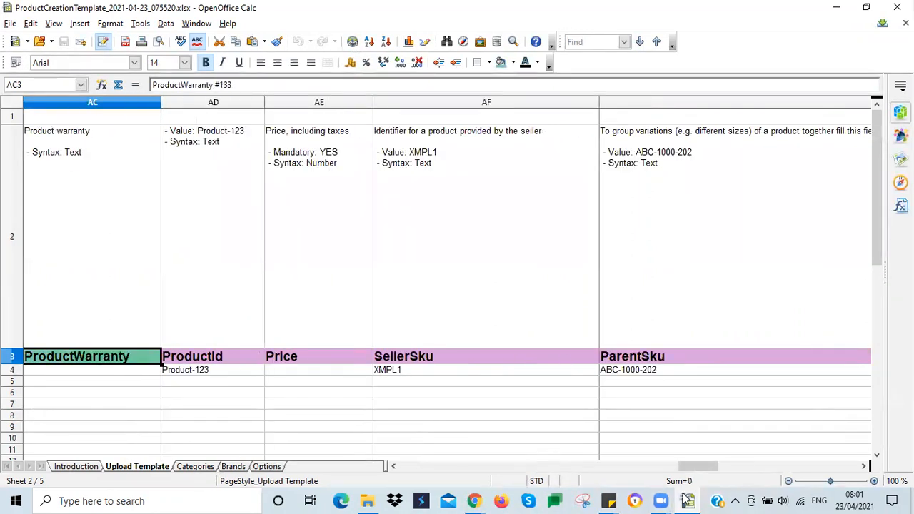
{"action": "left_click", "coordinate": [473, 500]}
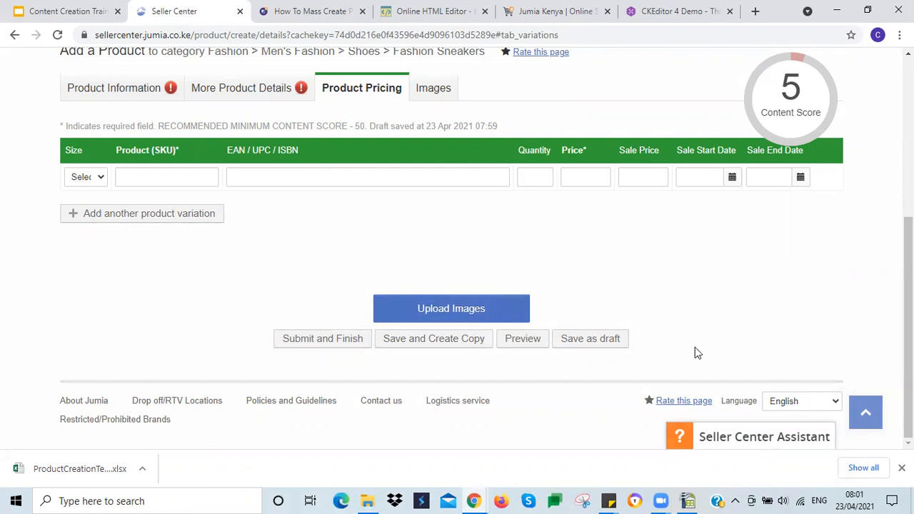
Examine the ParentSku and Quantity headers in the OpenOffice Calc template, then return to Seller Center's Product Pricing fields
{"action": "left_click", "coordinate": [688, 500]}
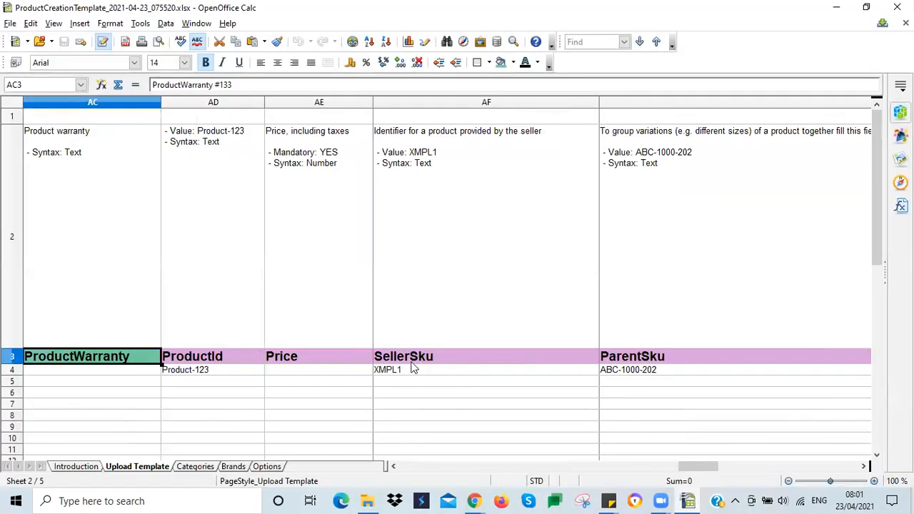
{"action": "left_click", "coordinate": [645, 362]}
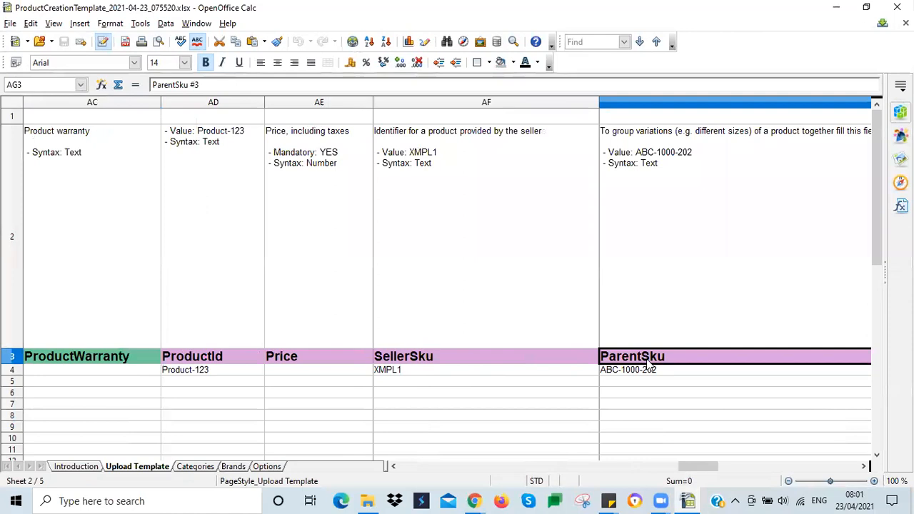
{"action": "key", "text": "Right"}
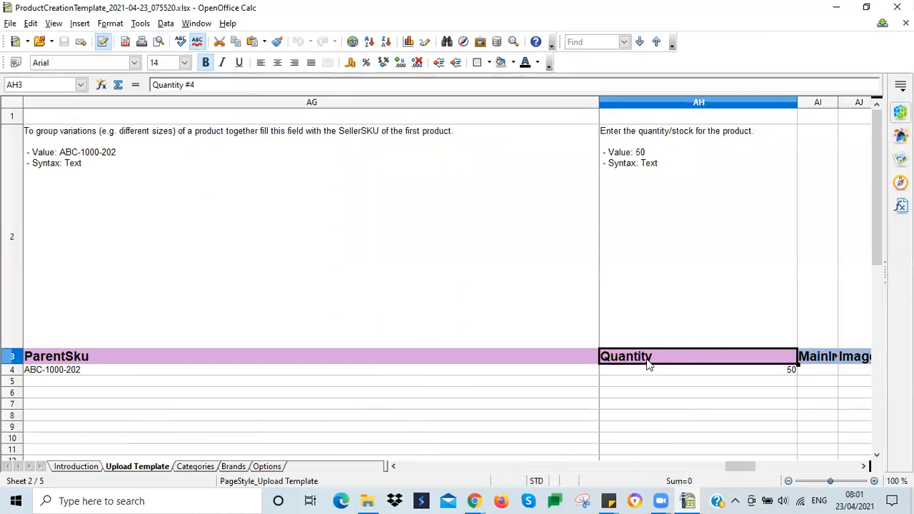
{"action": "left_click", "coordinate": [687, 500]}
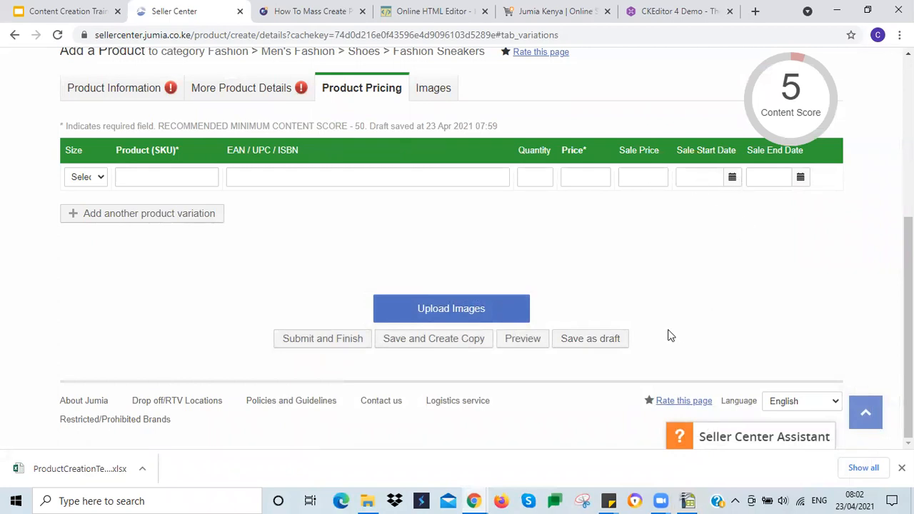
Switch to the template in OpenOffice Calc and step back through the row 3 headers from Quantity to MinimumShelfLife
{"action": "left_click", "coordinate": [686, 500]}
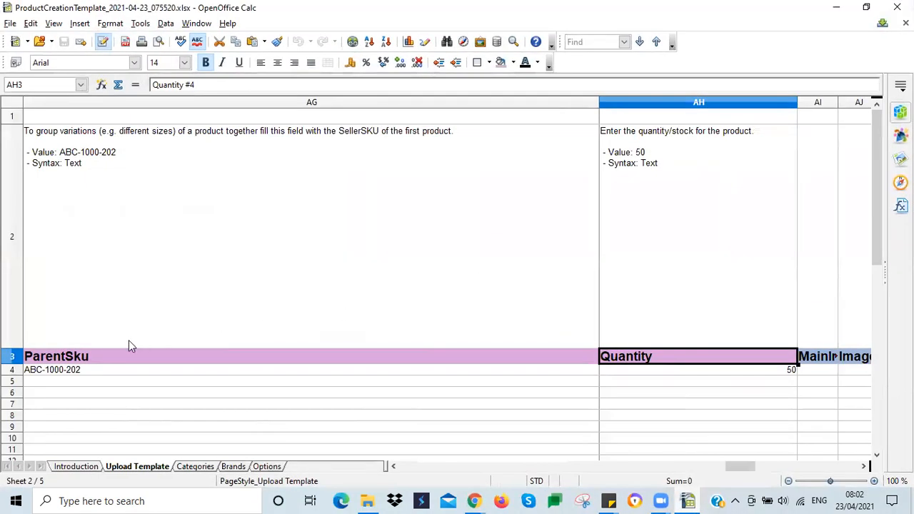
{"action": "key", "text": "Left"}
{"action": "key", "text": "Left"}
{"action": "key", "text": "Left"}
{"action": "key", "text": "Left"}
{"action": "key", "text": "Left"}
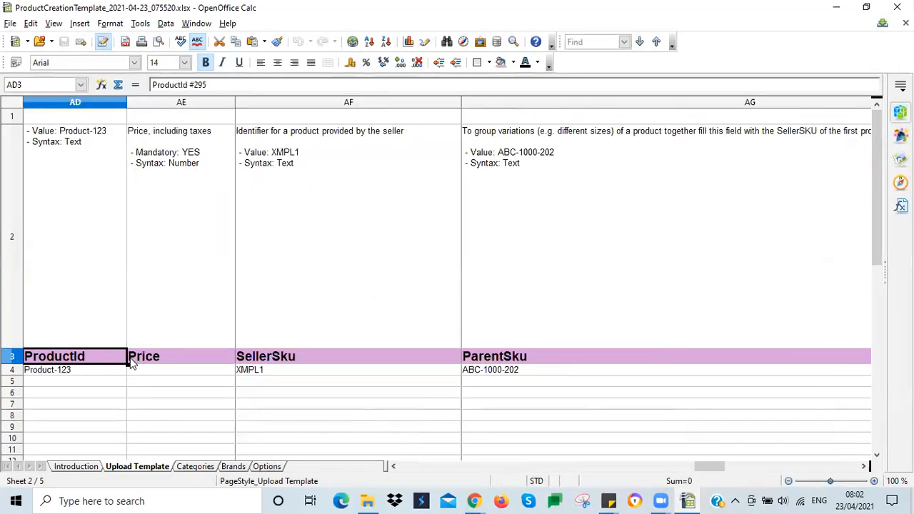
{"action": "key", "text": "Left"}
{"action": "key", "text": "Left"}
{"action": "key", "text": "Left"}
{"action": "key", "text": "Left"}
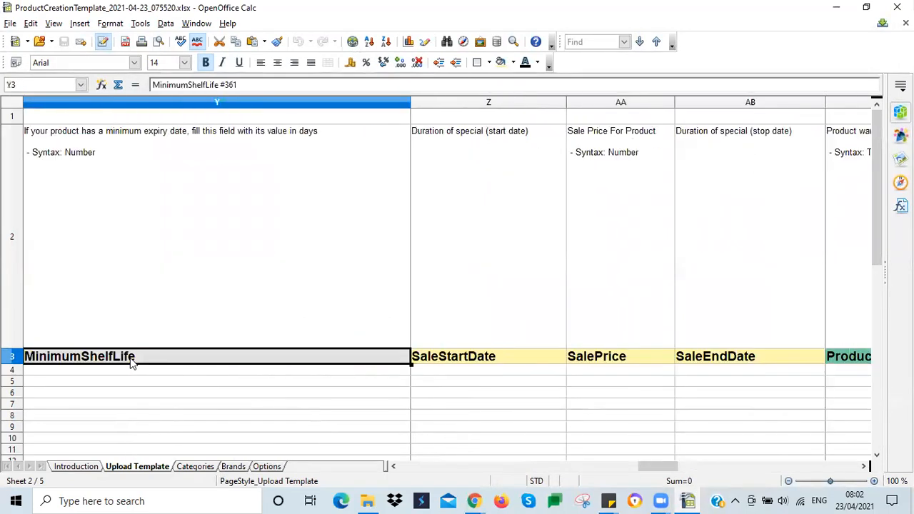
Examine the template's SaleStartDate, SalePrice, SaleEndDate and ProductWarranty headers in turn
{"action": "key", "text": "Right"}
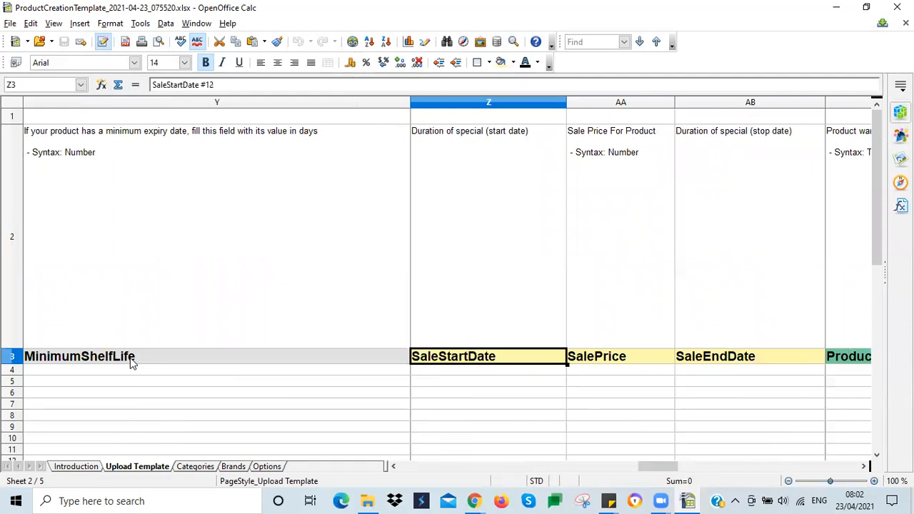
{"action": "key", "text": "Right"}
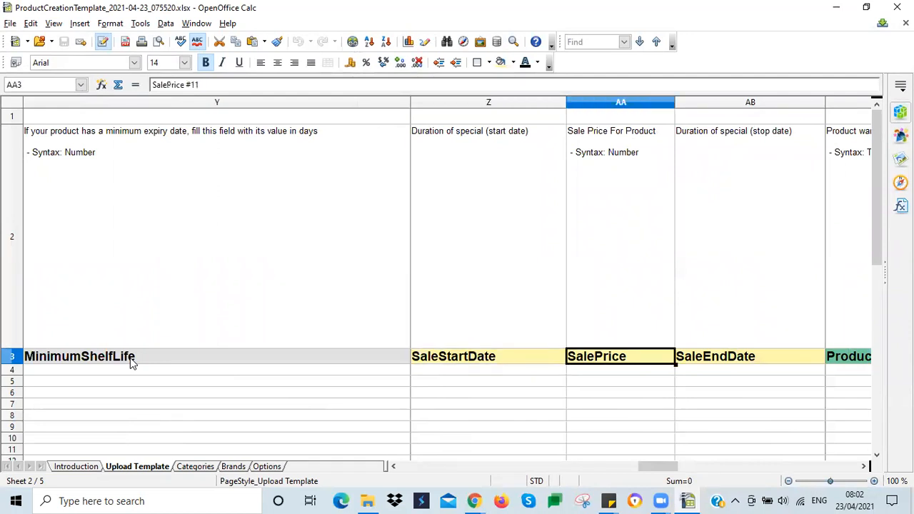
{"action": "key", "text": "Right"}
{"action": "key", "text": "Right"}
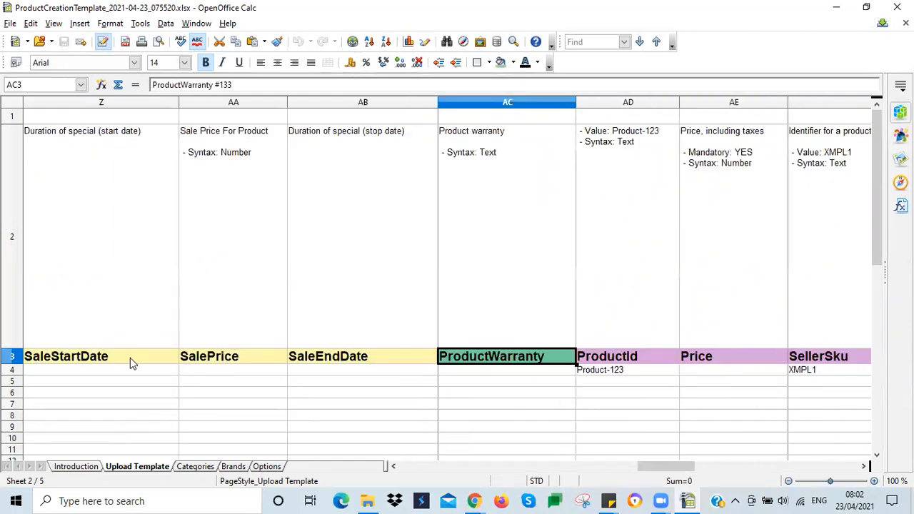
In Seller Center, check the sale price and sale date fields, then open the Images section and examine its upload slots
{"action": "left_click", "coordinate": [680, 498]}
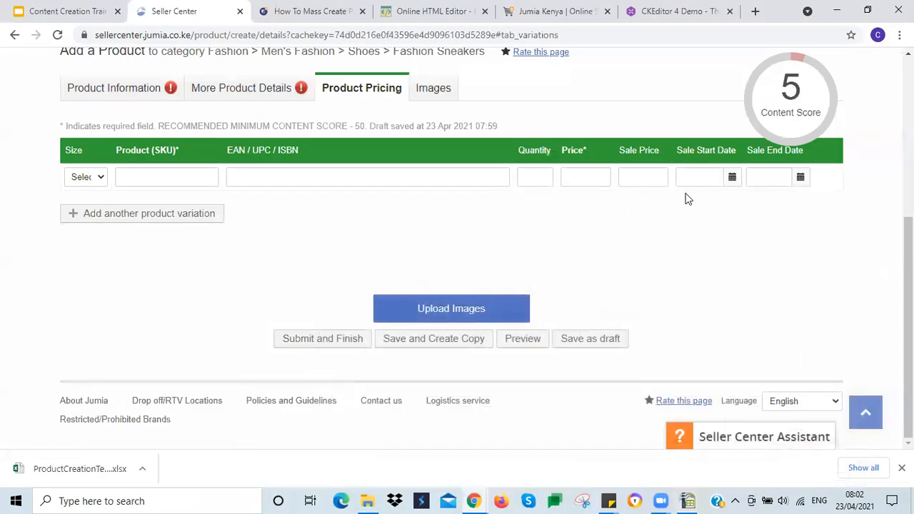
{"action": "left_click", "coordinate": [428, 91]}
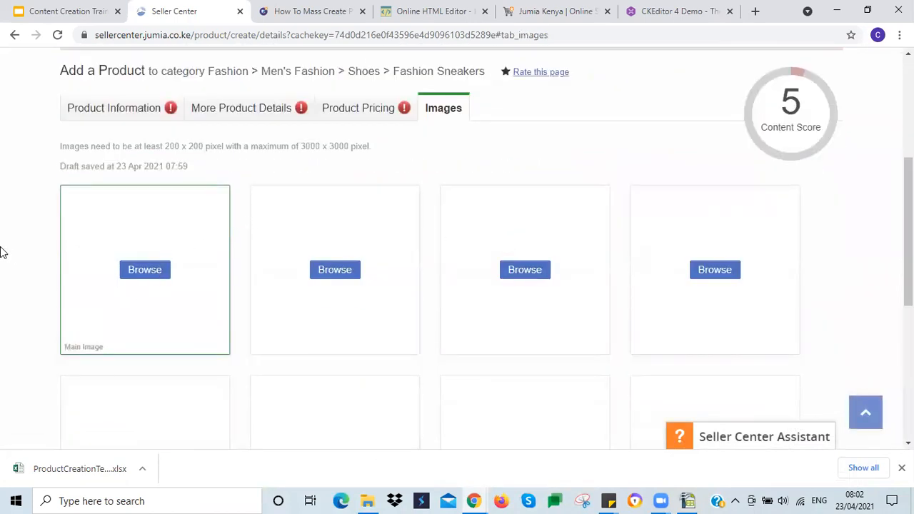
{"action": "scroll", "coordinate": [171, 304], "scroll_direction": "down", "scroll_amount": 2}
Switch to the template in OpenOffice Calc and examine the row 3 headers from ProductWarranty through Quantity and MainImage to Image8
{"action": "left_click", "coordinate": [688, 499]}
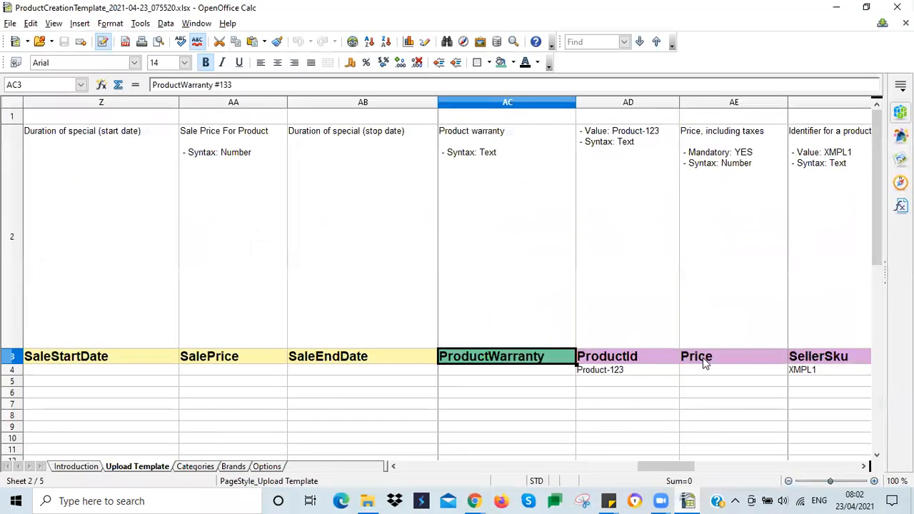
{"action": "key", "text": "Right"}
{"action": "key", "text": "Right"}
{"action": "key", "text": "Right"}
{"action": "key", "text": "Right"}
{"action": "key", "text": "Right"}
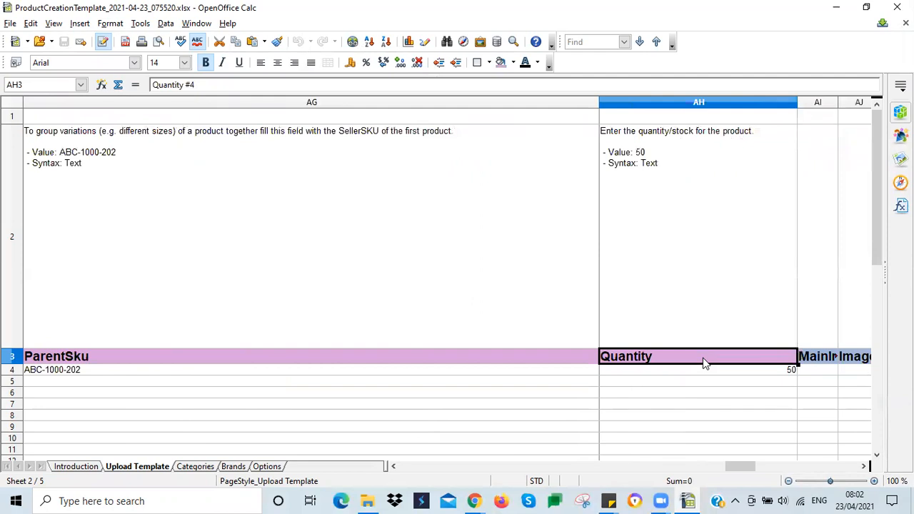
{"action": "key", "text": "Right"}
{"action": "key", "text": "Right"}
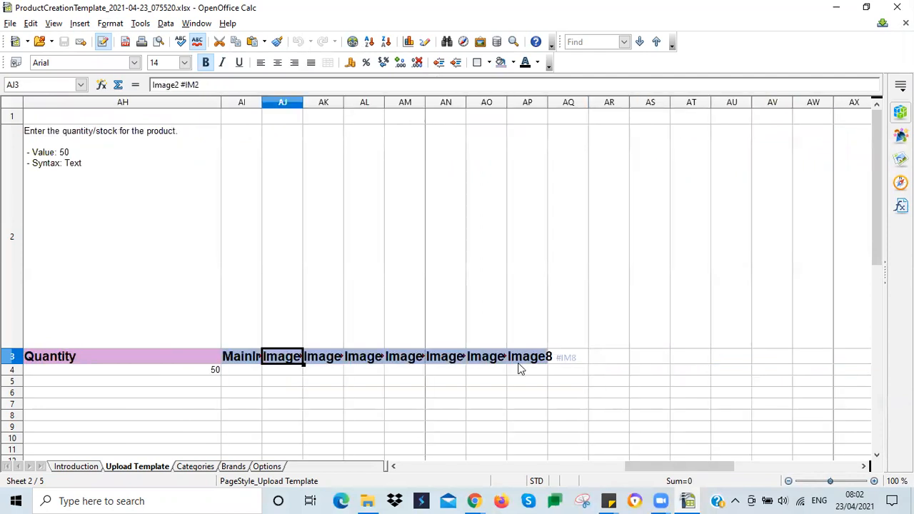
{"action": "left_click", "coordinate": [235, 356]}
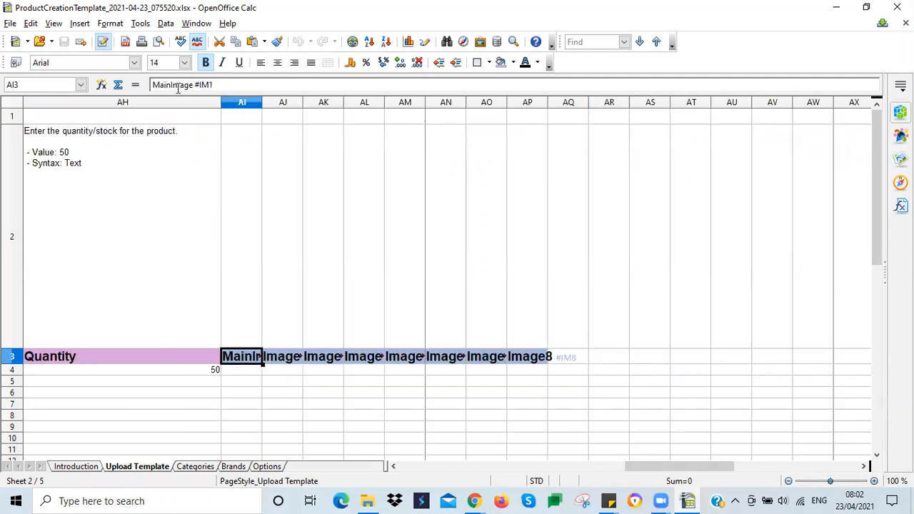
{"action": "left_click", "coordinate": [527, 361]}
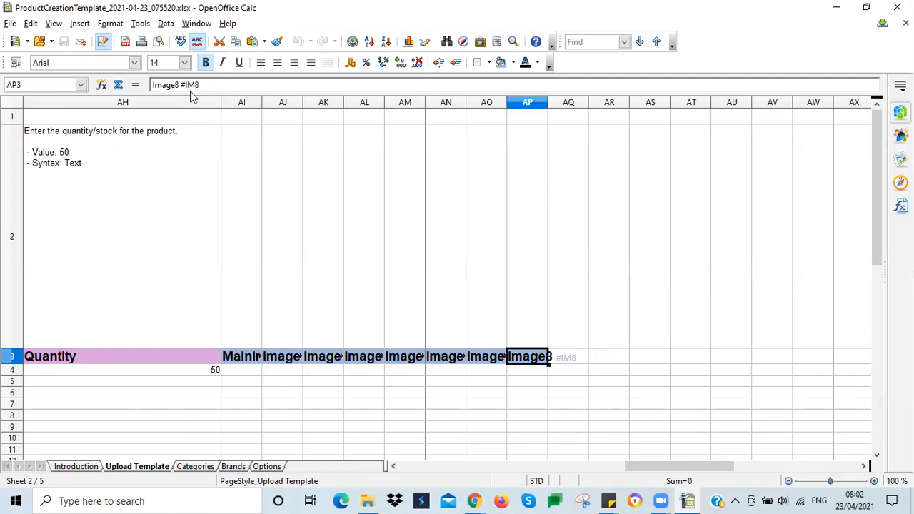
{"action": "left_click", "coordinate": [187, 362]}
{"action": "left_click", "coordinate": [230, 360]}
{"action": "left_click", "coordinate": [178, 359]}
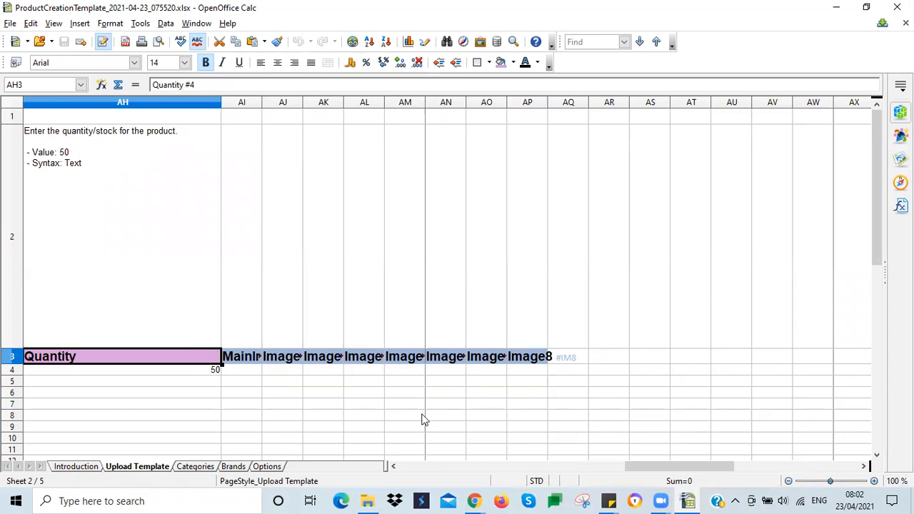
Delete columns AI through AQ, which hold the MainImage to Image8 headers
{"action": "left_click", "coordinate": [235, 373]}
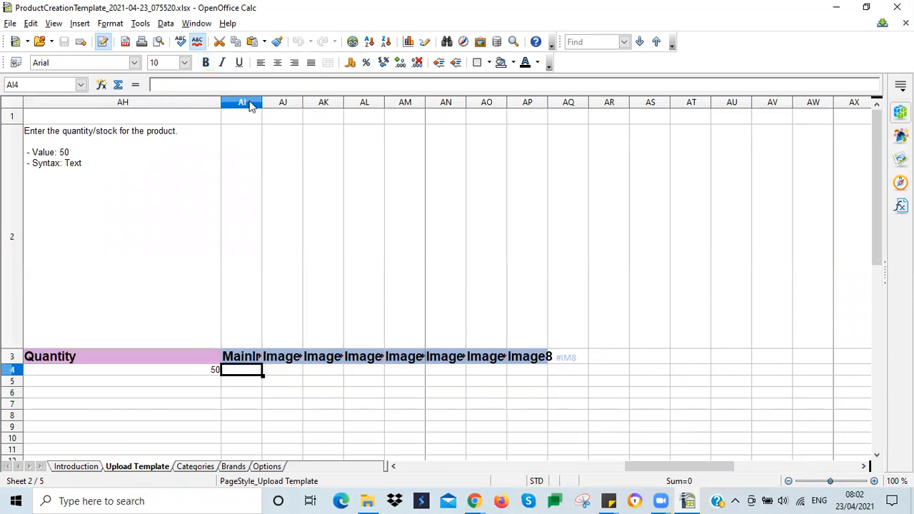
{"action": "left_click_drag", "start_coordinate": [249, 104], "coordinate": [554, 118]}
{"action": "right_click", "coordinate": [410, 102]}
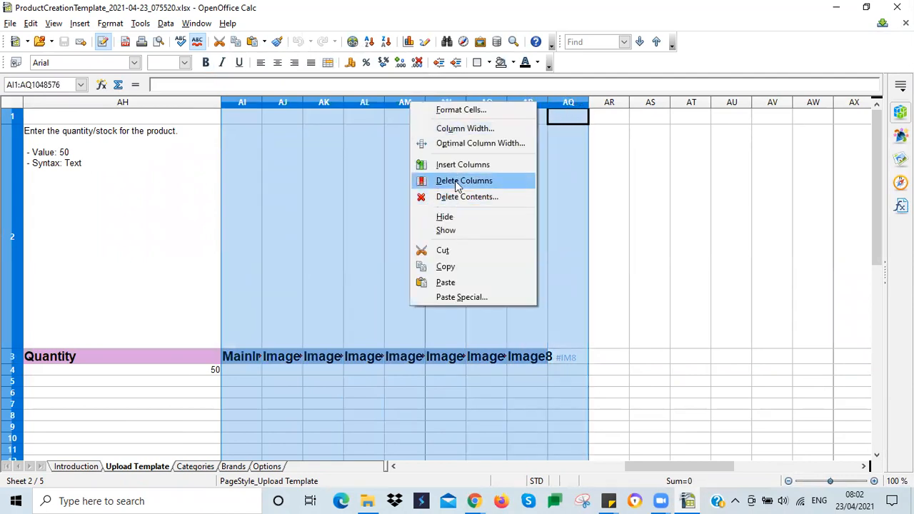
{"action": "left_click", "coordinate": [460, 183]}
Go back along row 4 from Quantity to the Name column and examine its guidance text and sample entry
{"action": "left_click", "coordinate": [112, 373]}
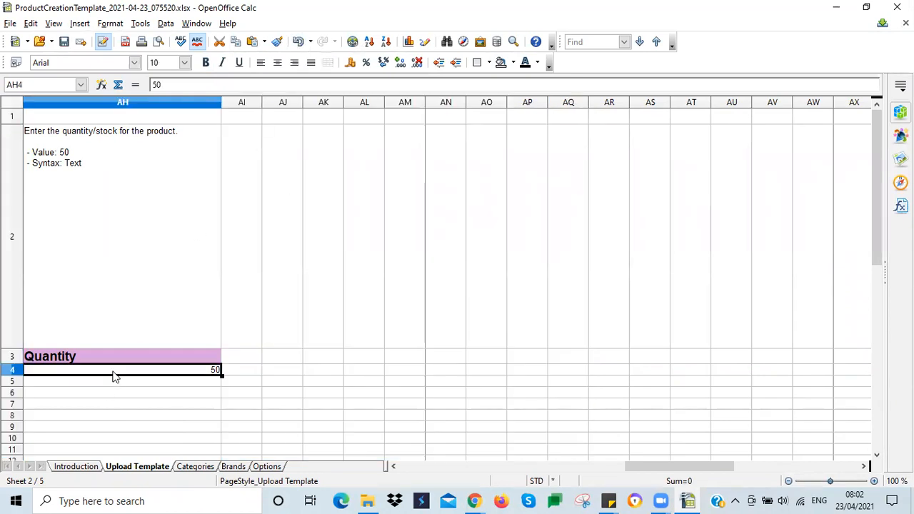
{"action": "key", "text": "Left"}
{"action": "key", "text": "Left"}
{"action": "key", "text": "Left"}
{"action": "key", "text": "Left"}
{"action": "key", "text": "Left"}
{"action": "key", "text": "Left"}
{"action": "key", "text": "Left"}
{"action": "key", "text": "Left"}
{"action": "key", "text": "Left"}
{"action": "key", "text": "Left"}
{"action": "key", "text": "Left"}
{"action": "key", "text": "Left"}
{"action": "key", "text": "Left"}
{"action": "key", "text": "Left"}
{"action": "key", "text": "Left"}
{"action": "key", "text": "Left"}
{"action": "key", "text": "Left"}
{"action": "key", "text": "Left"}
{"action": "key", "text": "Left"}
{"action": "key", "text": "Left"}
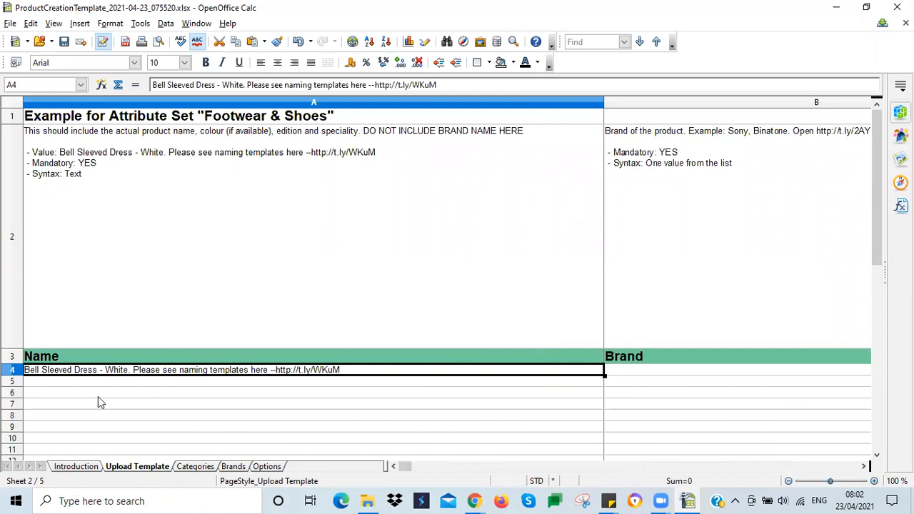
{"action": "left_click", "coordinate": [110, 381]}
{"action": "left_click", "coordinate": [115, 362]}
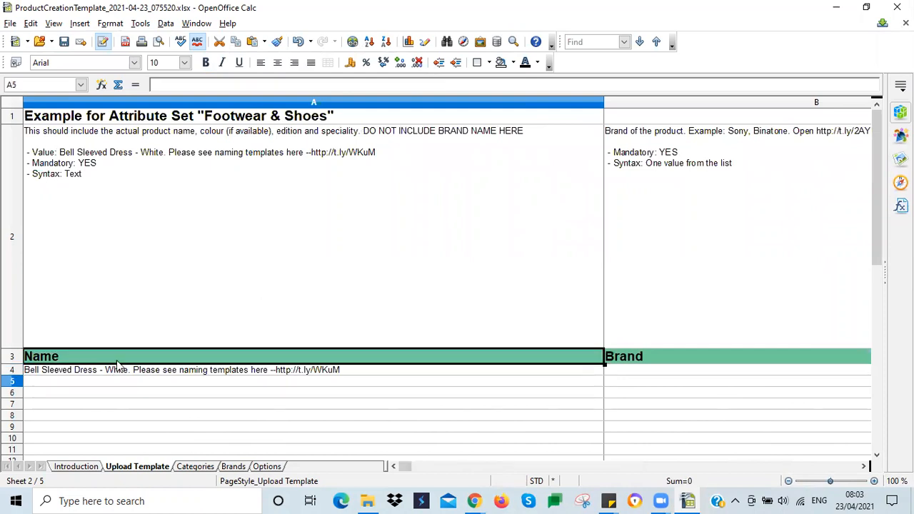
{"action": "left_click", "coordinate": [119, 371]}
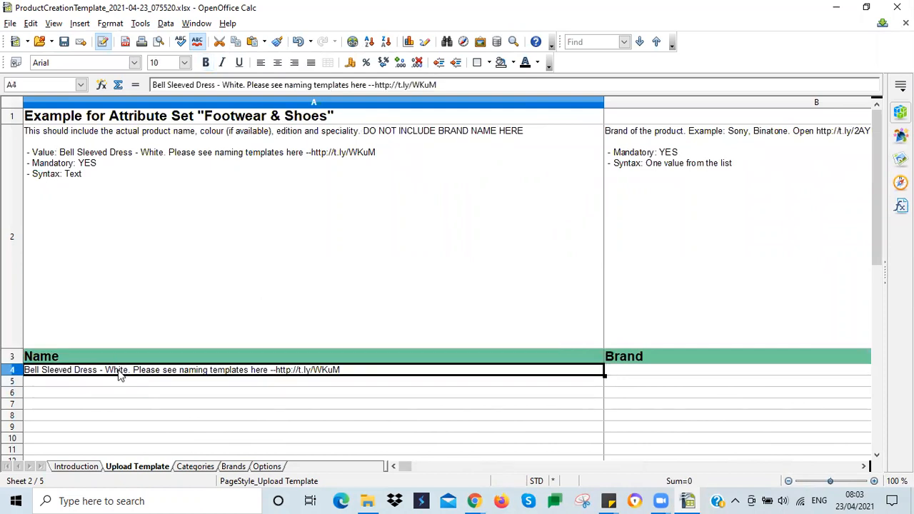
{"action": "left_click", "coordinate": [75, 382]}
{"action": "left_click", "coordinate": [76, 371]}
{"action": "scroll", "coordinate": [105, 356], "scroll_direction": "down", "scroll_amount": 3}
{"action": "scroll", "coordinate": [105, 351], "scroll_direction": "up", "scroll_amount": 3}
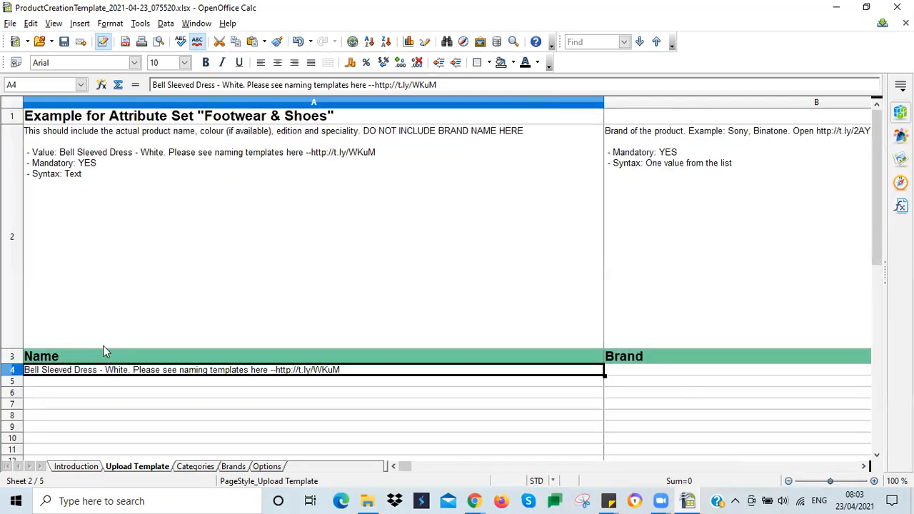
{"action": "left_click", "coordinate": [89, 215]}
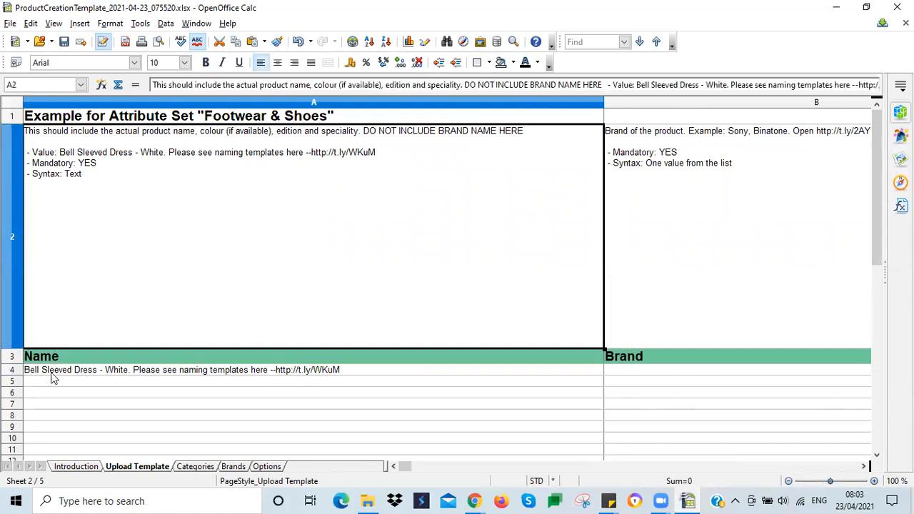
Replace the sample product name in cell A4 with "Slip-On"
{"action": "left_click", "coordinate": [51, 372]}
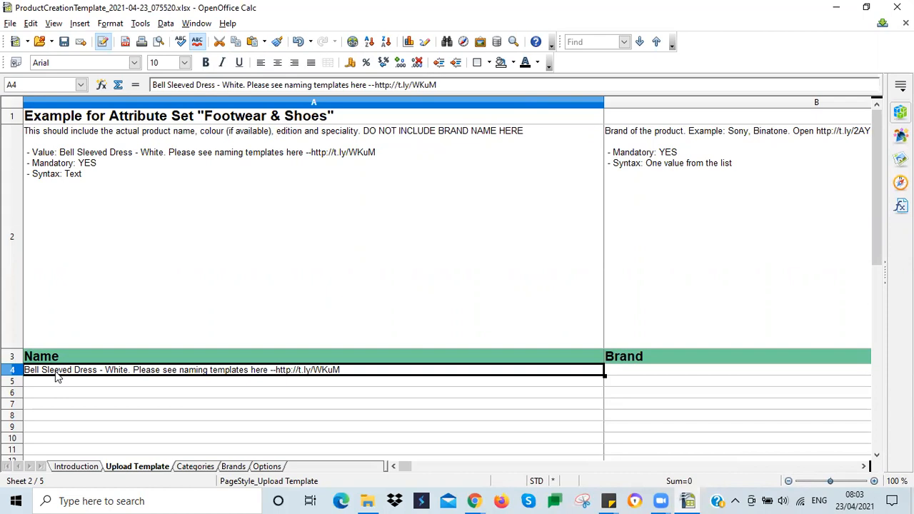
{"action": "type", "text": "L"}
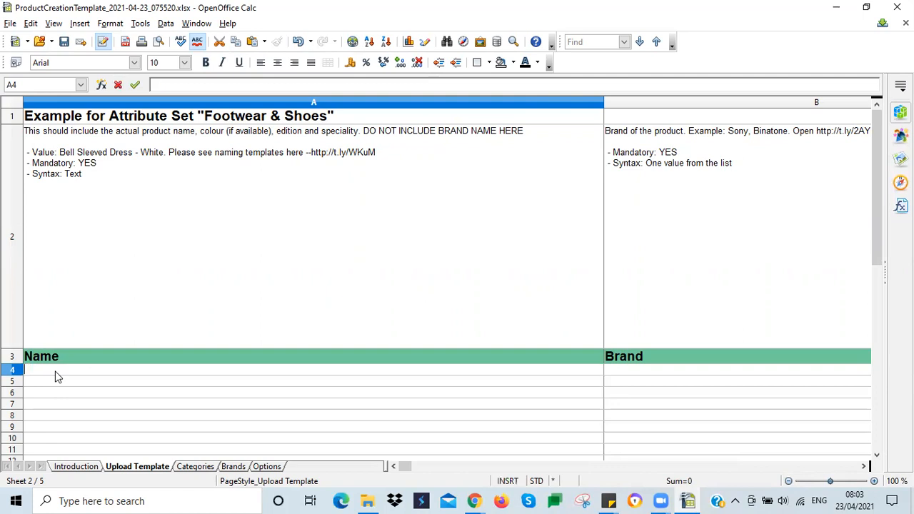
{"action": "type", "text": "Slip-On Of"}
{"action": "key", "text": "BackSpace"}
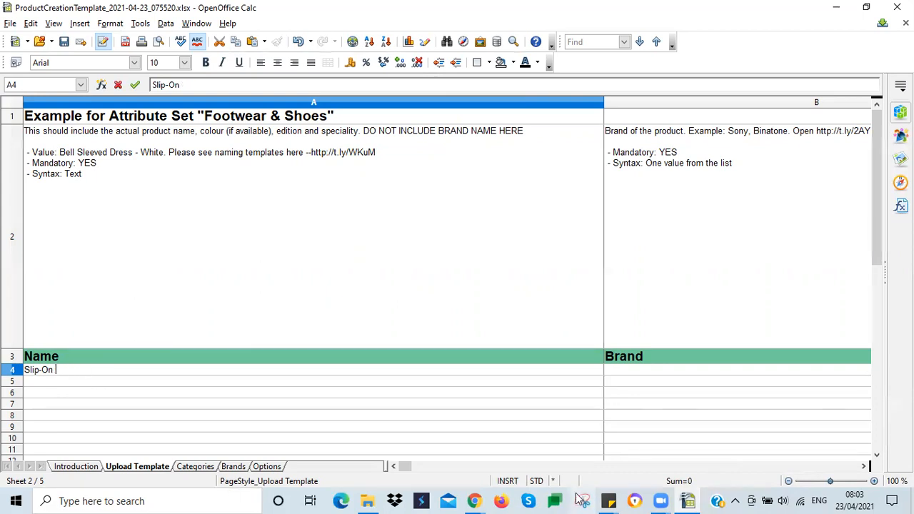
In Seller Center, open the Product Information section of the Add a Product form and check the primary category
{"action": "left_click", "coordinate": [475, 500]}
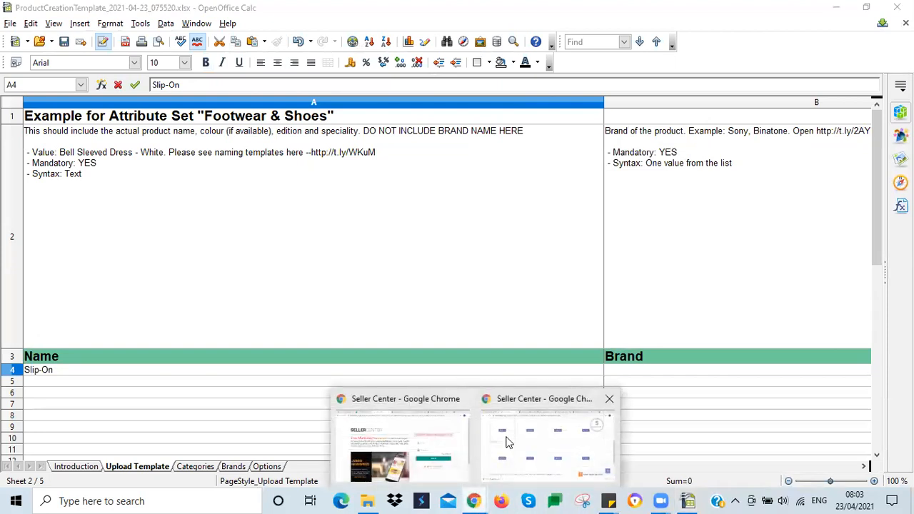
{"action": "left_click", "coordinate": [506, 379]}
{"action": "scroll", "coordinate": [313, 261], "scroll_direction": "up", "scroll_amount": 6}
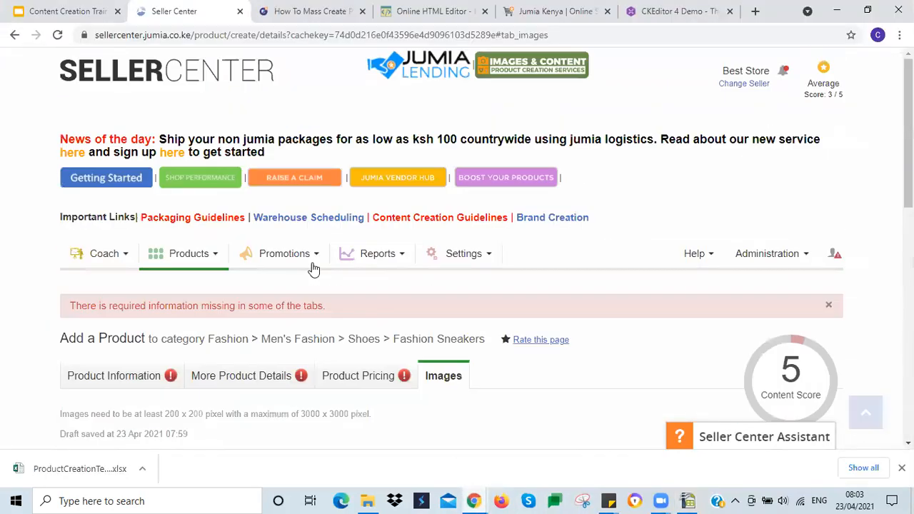
{"action": "left_click", "coordinate": [102, 377]}
{"action": "scroll", "coordinate": [4, 229], "scroll_direction": "down", "scroll_amount": 5}
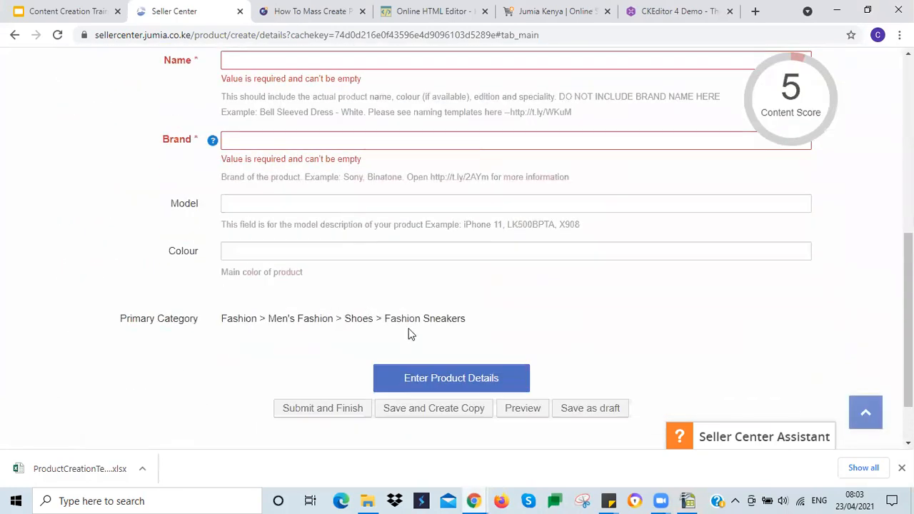
Switch back to the OpenOffice Calc template and complete the name in A4 as "Slip-On Breathable Men's Sneakers – Red"
{"action": "left_click", "coordinate": [687, 500]}
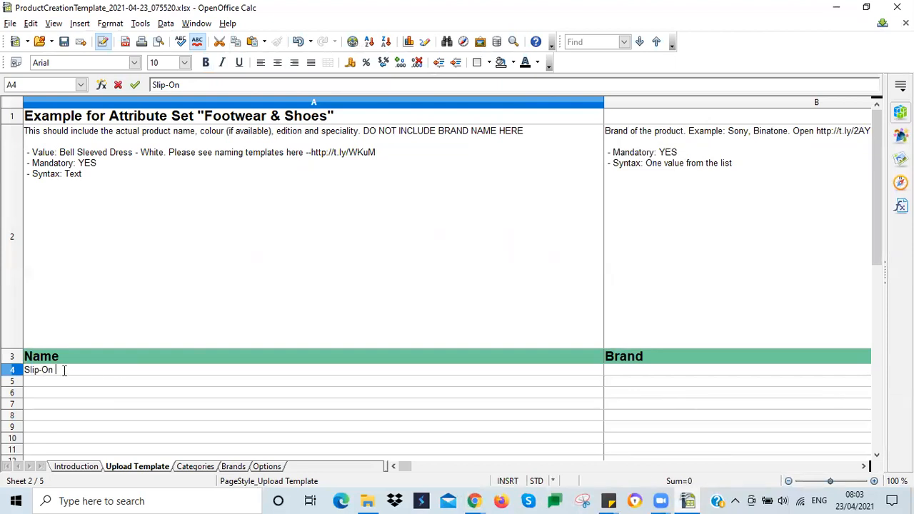
{"action": "type", "text": "eathable"}
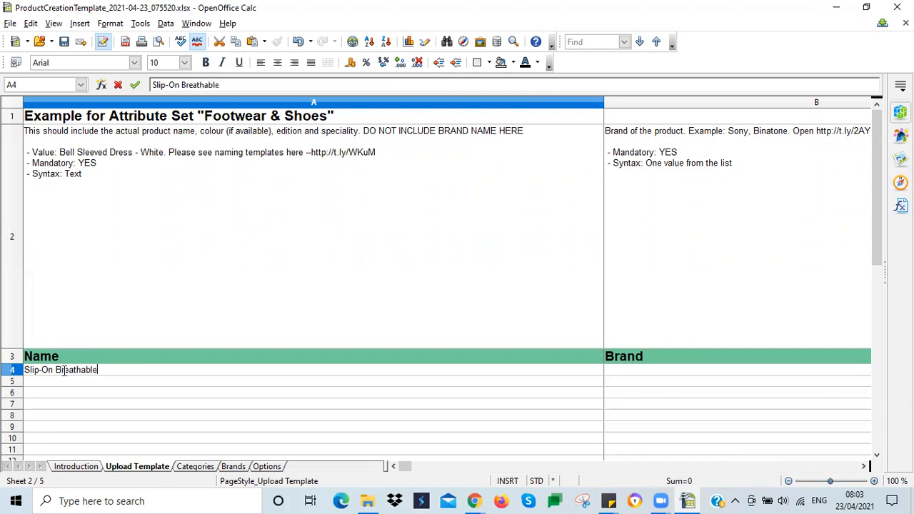
{"action": "type", "text": " Men's Sneakers -"}
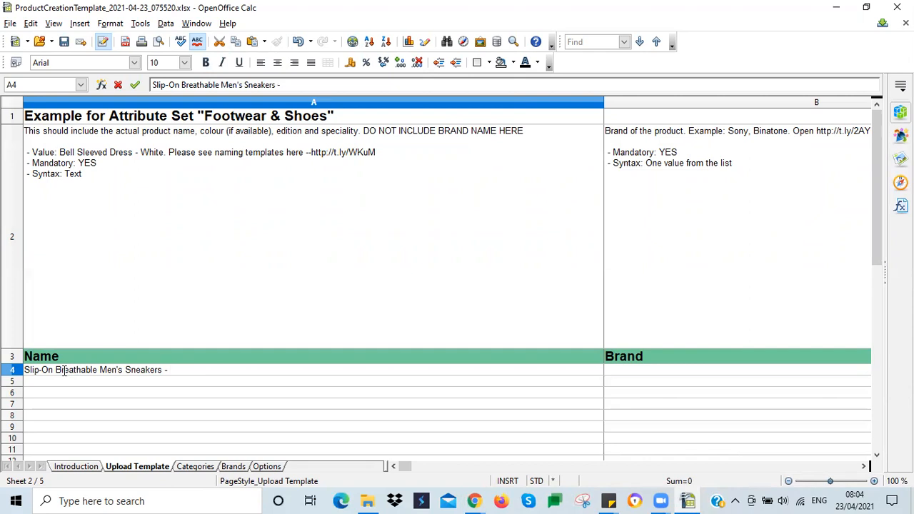
{"action": "type", "text": " Red"}
{"action": "left_click", "coordinate": [60, 370]}
{"action": "key", "text": "Return"}
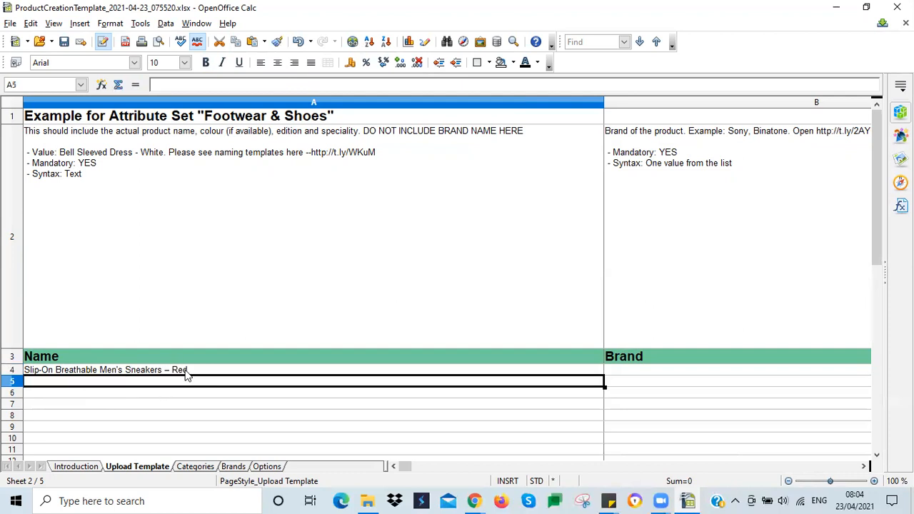
Narrow the Name column to about the length of the product name in A4
{"action": "key", "text": "Up"}
{"action": "left_click", "coordinate": [178, 383]}
{"action": "left_click", "coordinate": [182, 371]}
{"action": "left_click", "coordinate": [142, 386]}
{"action": "left_click", "coordinate": [547, 371]}
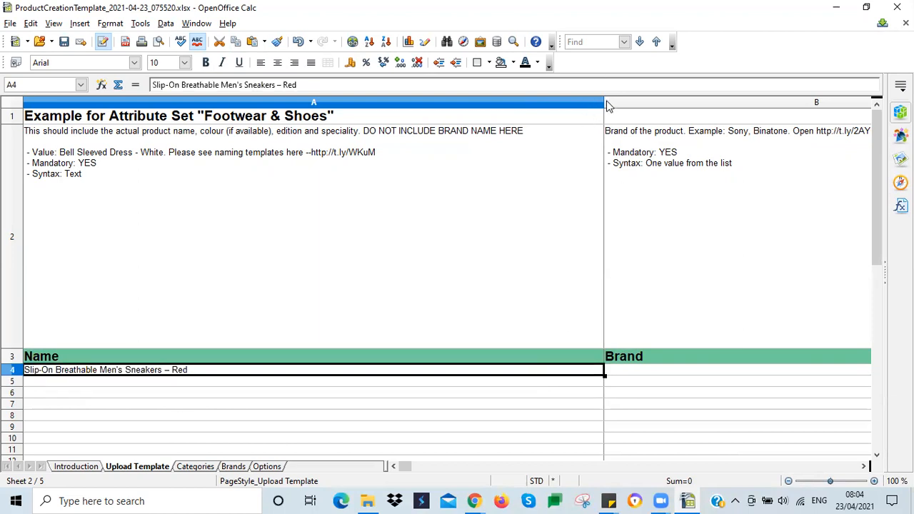
{"action": "left_click_drag", "start_coordinate": [603, 101], "coordinate": [213, 293]}
Narrow the Brand and Model columns together to an equal, smaller width
{"action": "left_click", "coordinate": [240, 371]}
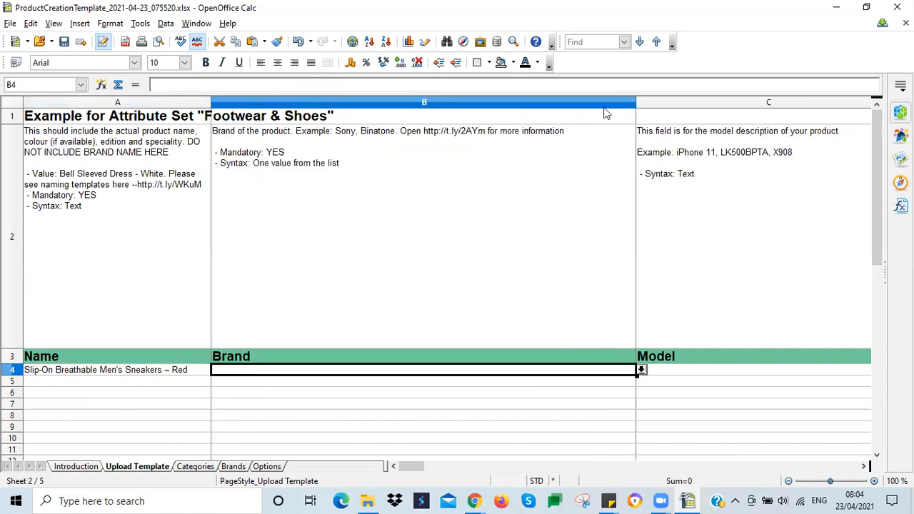
{"action": "left_click", "coordinate": [630, 104]}
{"action": "left_click", "coordinate": [640, 103], "text": "shift"}
{"action": "left_click_drag", "start_coordinate": [636, 104], "coordinate": [339, 185]}
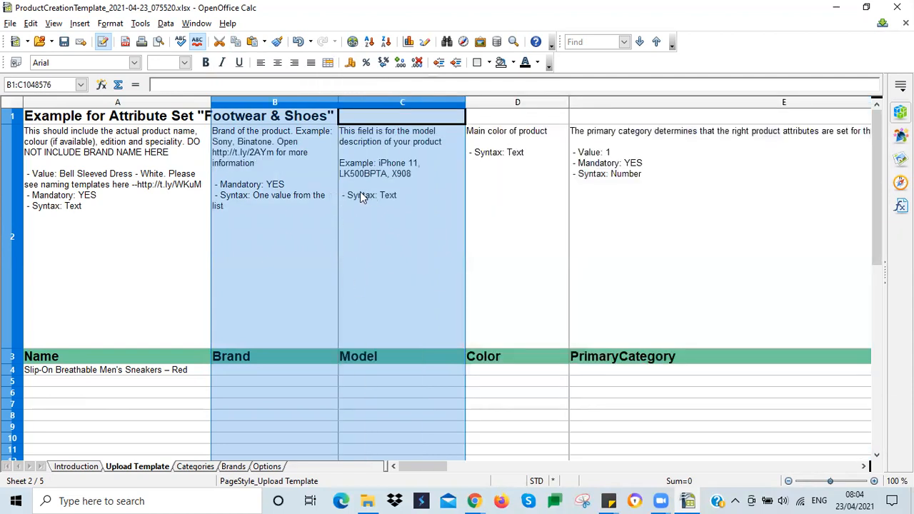
Compare the first product's Name and Brand cells, and browse the list of allowed brands for B4
{"action": "left_click", "coordinate": [255, 368]}
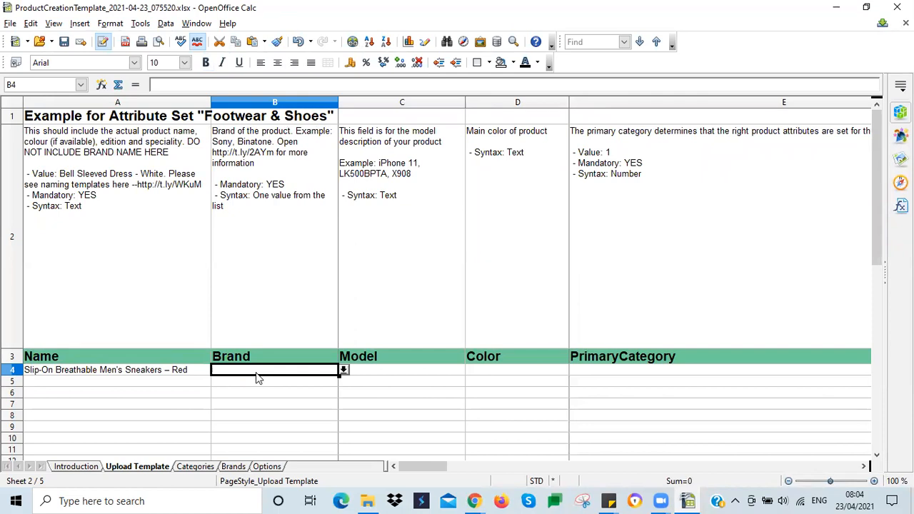
{"action": "left_click", "coordinate": [106, 372]}
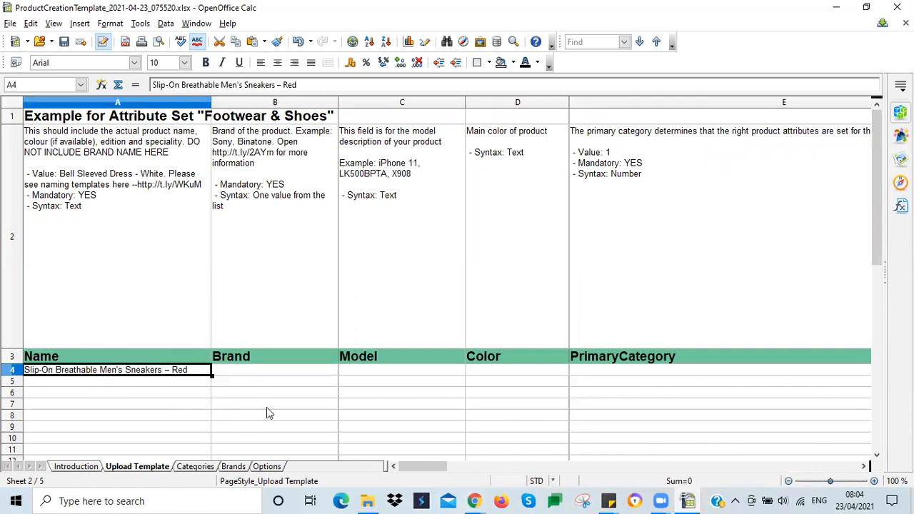
{"action": "left_click", "coordinate": [270, 372]}
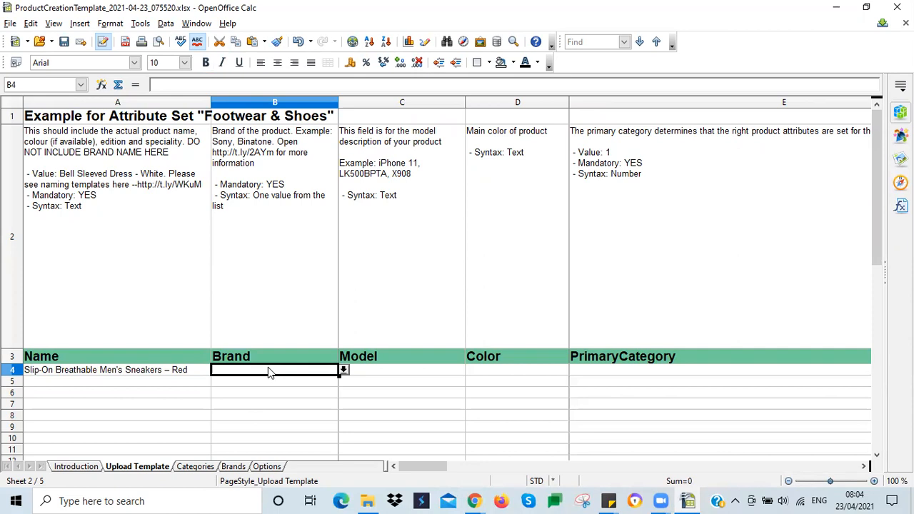
{"action": "left_click", "coordinate": [194, 370]}
{"action": "left_click", "coordinate": [239, 372]}
{"action": "left_click", "coordinate": [194, 372]}
{"action": "left_click", "coordinate": [218, 372]}
{"action": "left_click", "coordinate": [342, 372]}
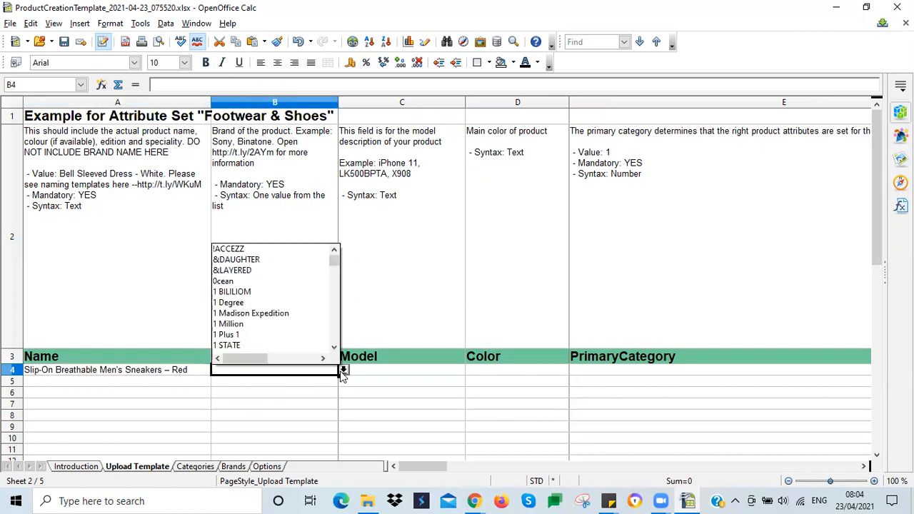
{"action": "left_click_drag", "start_coordinate": [333, 260], "coordinate": [339, 284]}
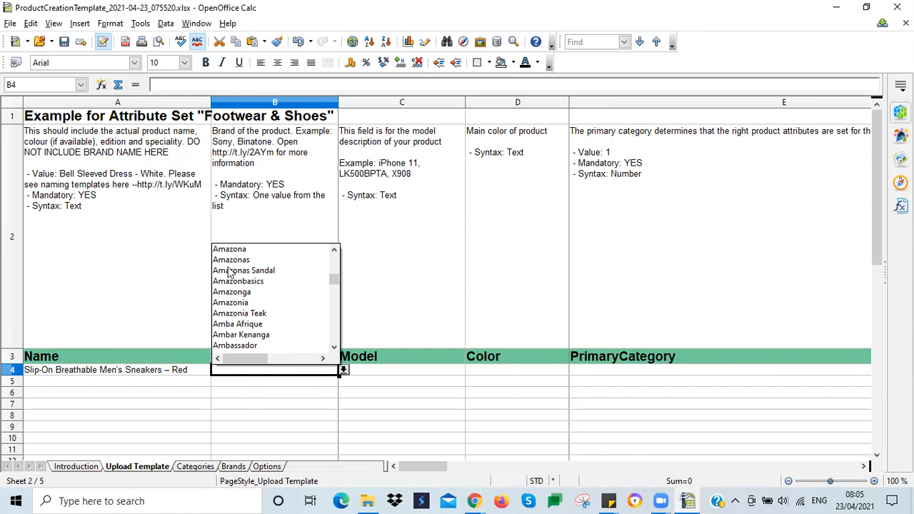
{"action": "left_click_drag", "start_coordinate": [333, 282], "coordinate": [334, 286]}
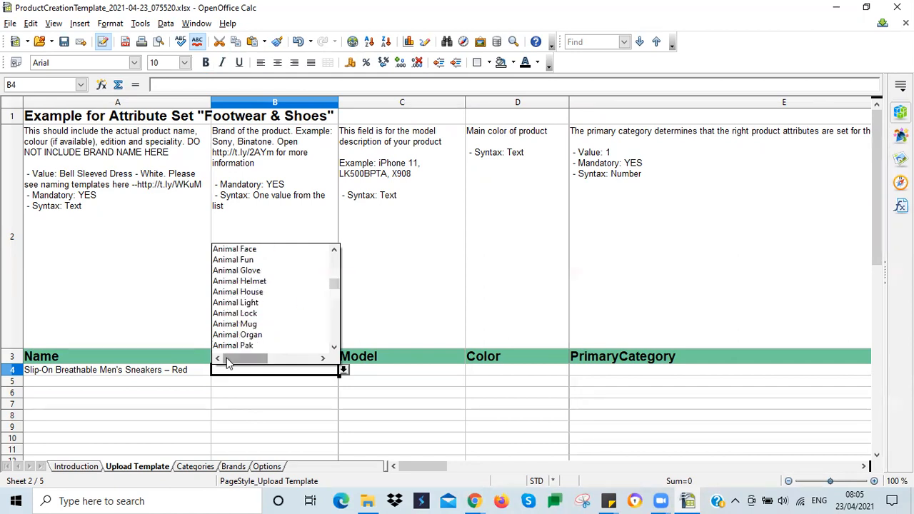
Enter "Fashion" as the brand in cell B4
{"action": "left_click", "coordinate": [241, 371]}
{"action": "type", "text": "Fashion"}
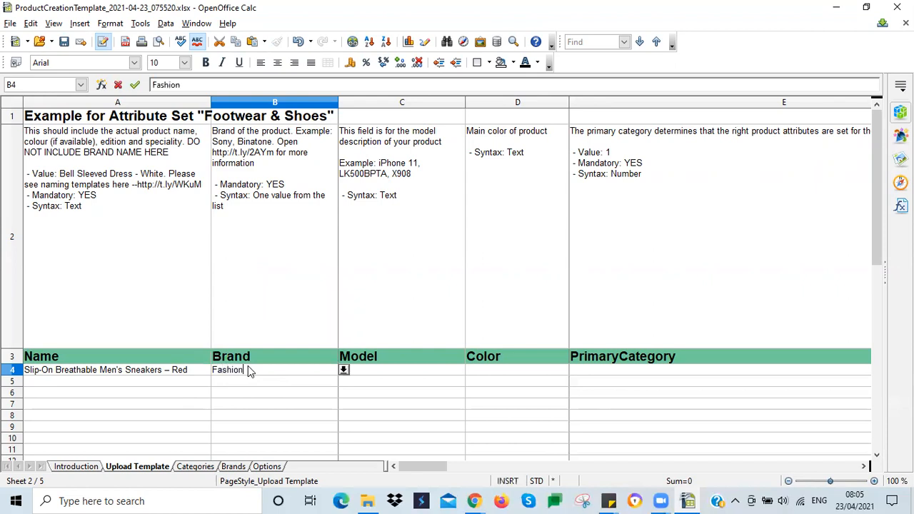
{"action": "key", "text": "Return"}
{"action": "left_click", "coordinate": [261, 371]}
Narrow the Brand column further, and check the Name and Brand entries in row 4
{"action": "left_click_drag", "start_coordinate": [338, 99], "coordinate": [299, 100]}
{"action": "left_click", "coordinate": [176, 371]}
{"action": "left_click", "coordinate": [239, 371]}
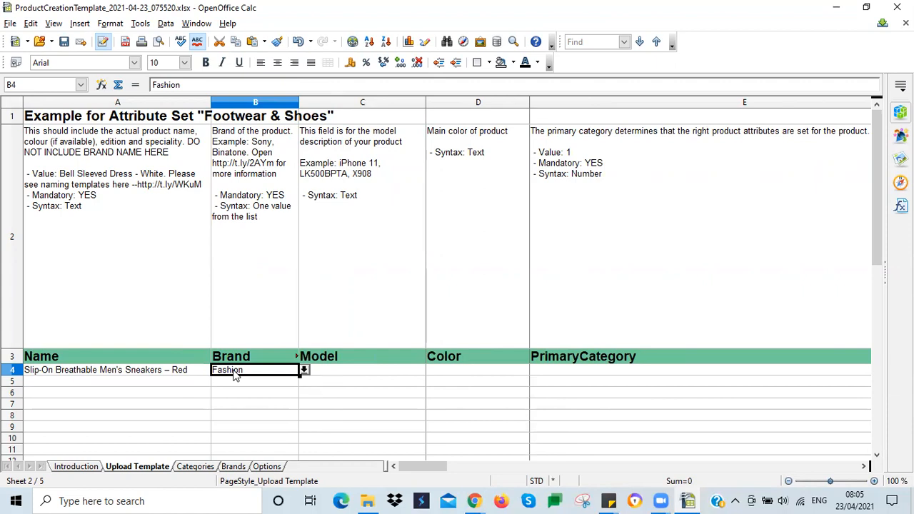
Review the Name and Brand entries in row 4, and open the list of allowed brands for B4
{"action": "left_click", "coordinate": [231, 380]}
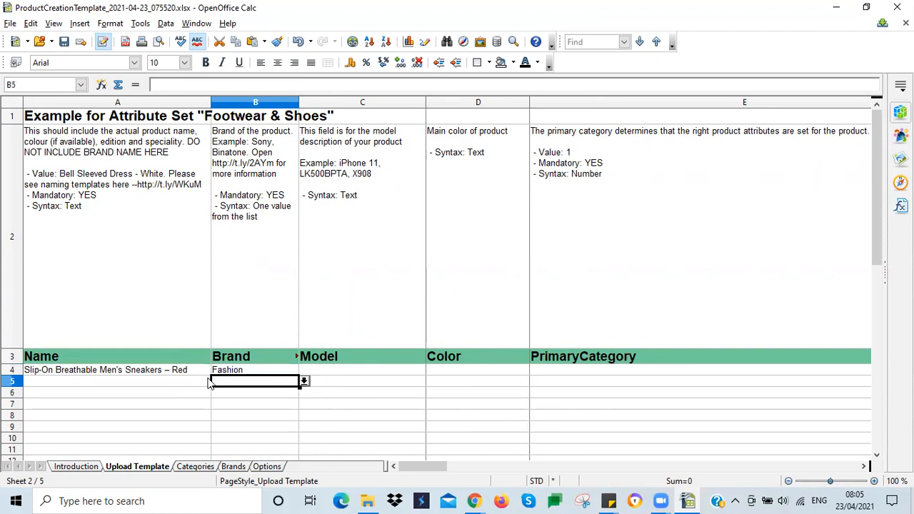
{"action": "left_click", "coordinate": [227, 371]}
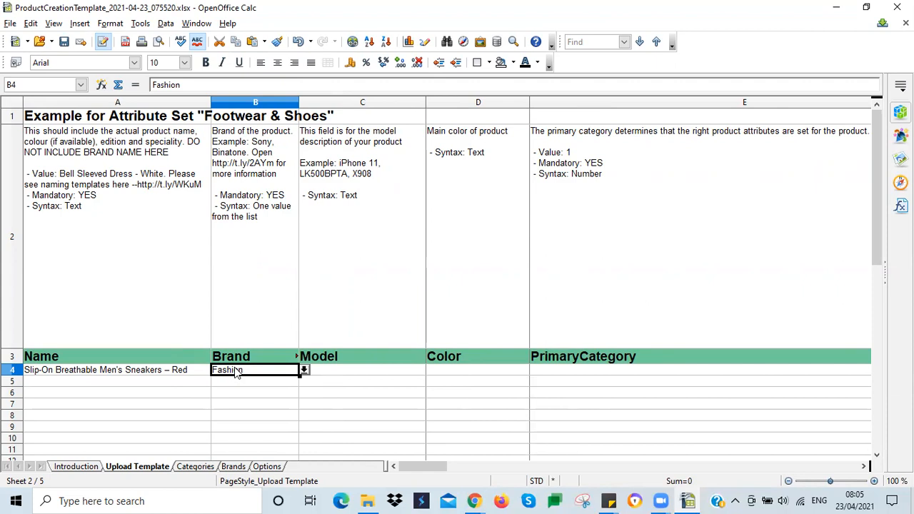
{"action": "left_click", "coordinate": [138, 373]}
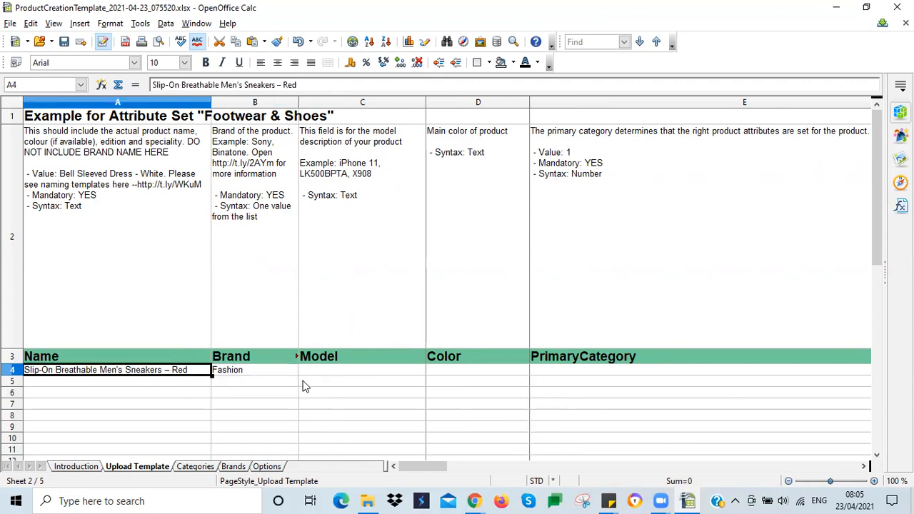
{"action": "left_click", "coordinate": [238, 377]}
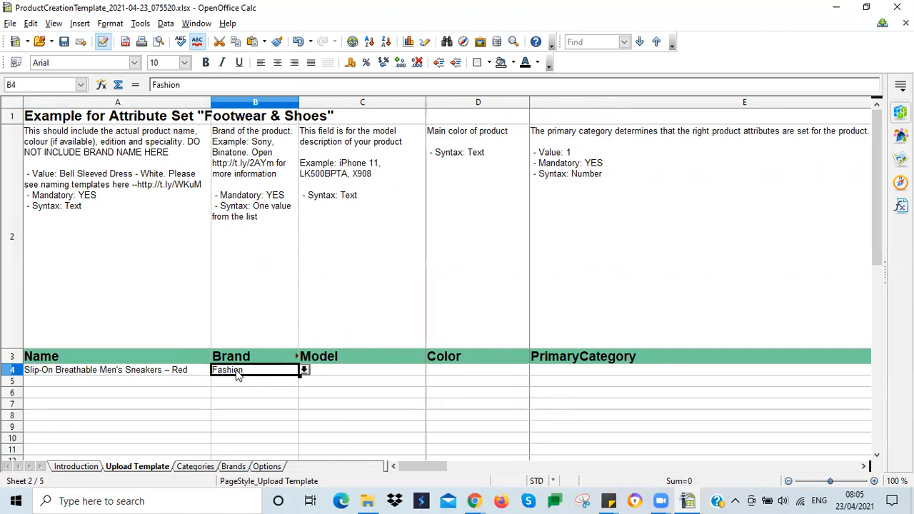
{"action": "left_click", "coordinate": [304, 370]}
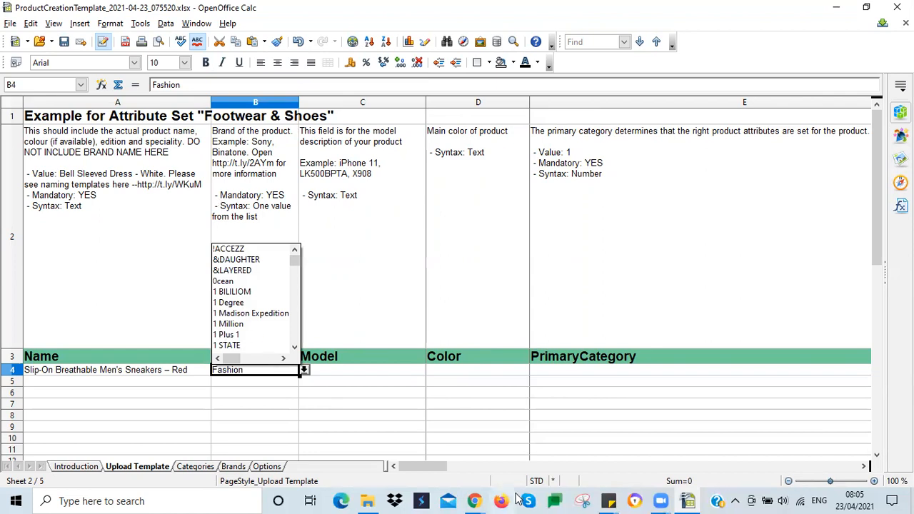
Switch to Seller Center in Chrome, open the Brand Creation request form, and look through its questions
{"action": "left_click", "coordinate": [475, 500]}
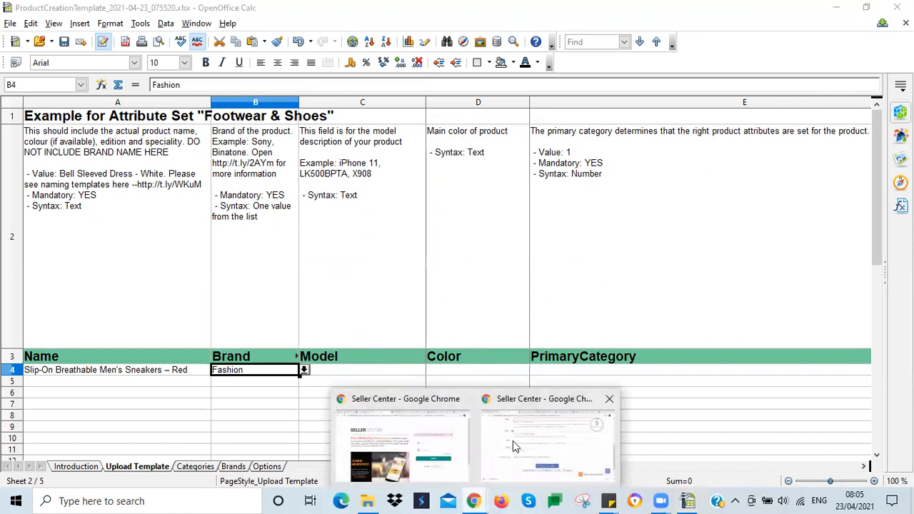
{"action": "left_click", "coordinate": [513, 442]}
{"action": "scroll", "coordinate": [66, 206], "scroll_direction": "up", "scroll_amount": 5}
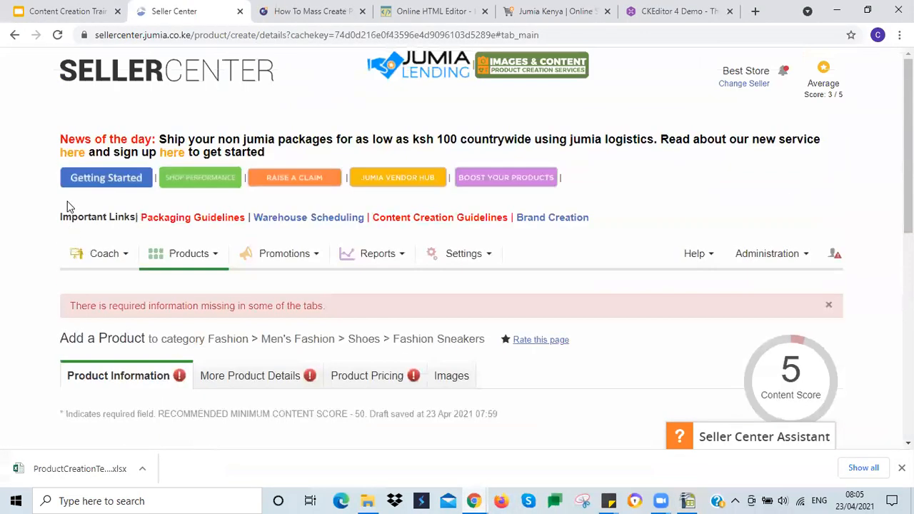
{"action": "left_click", "coordinate": [554, 220]}
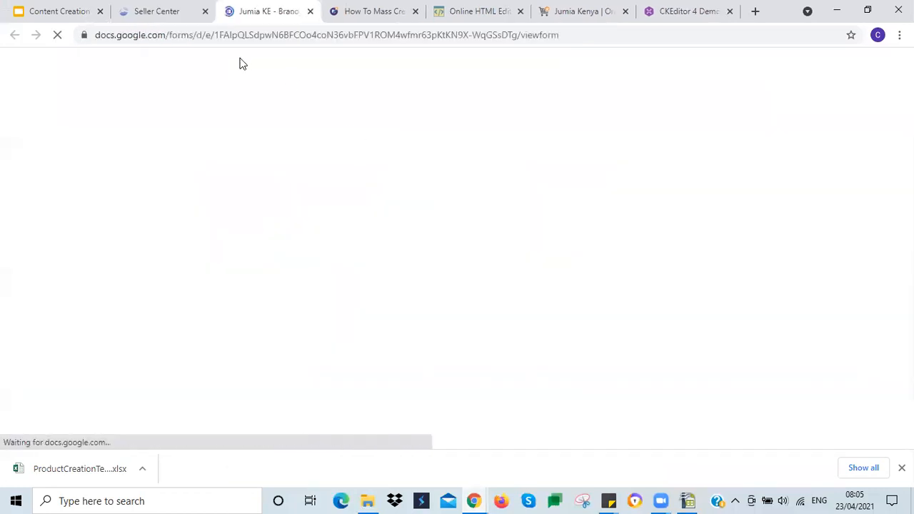
{"action": "scroll", "coordinate": [354, 269], "scroll_direction": "down", "scroll_amount": 3}
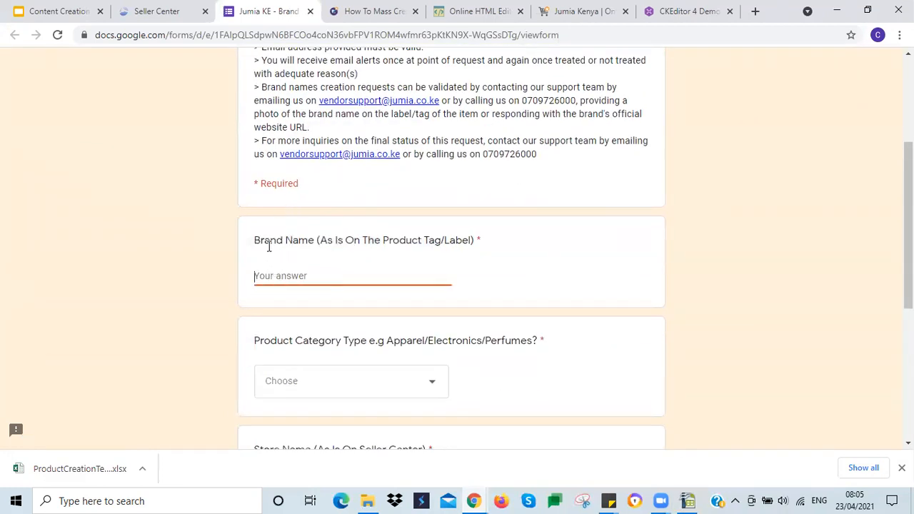
{"action": "scroll", "coordinate": [397, 252], "scroll_direction": "down", "scroll_amount": 3}
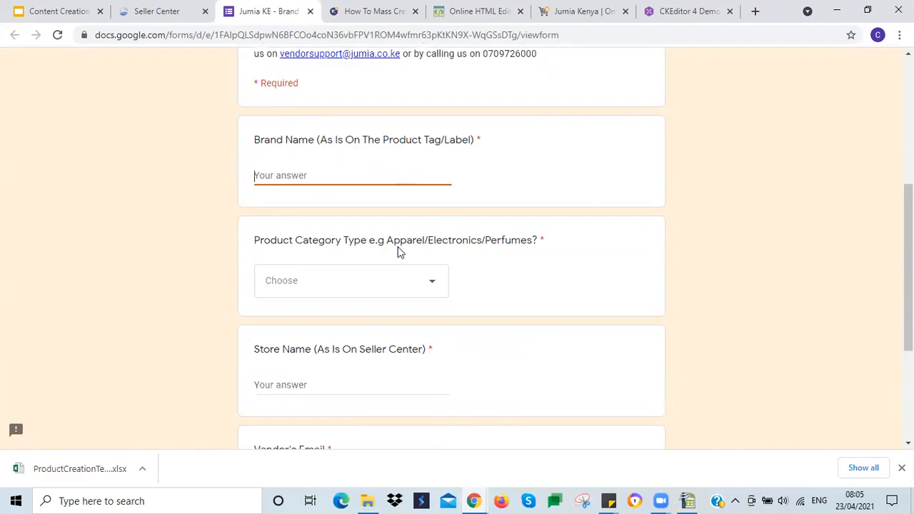
Choose "Fashion - Shoes" as the product category type, go through the store name and vendor's email fields, and try to submit the form
{"action": "left_click", "coordinate": [432, 189]}
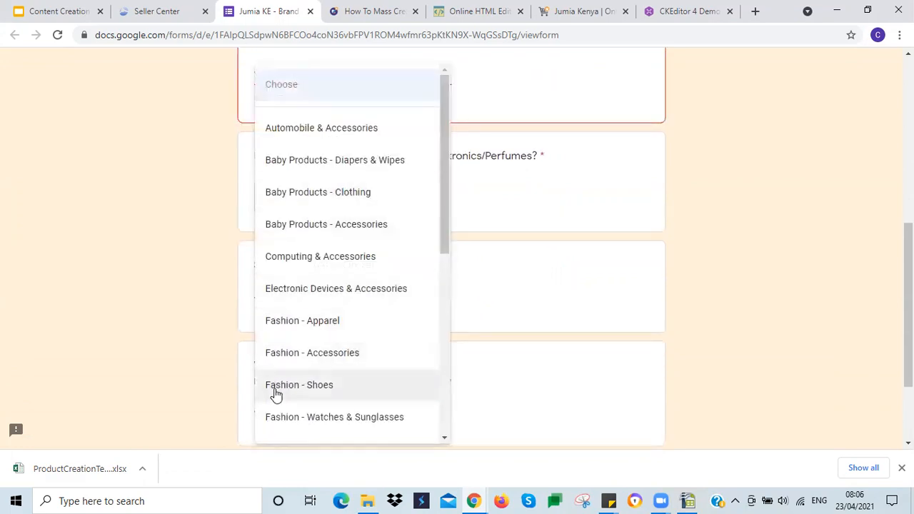
{"action": "left_click", "coordinate": [300, 386]}
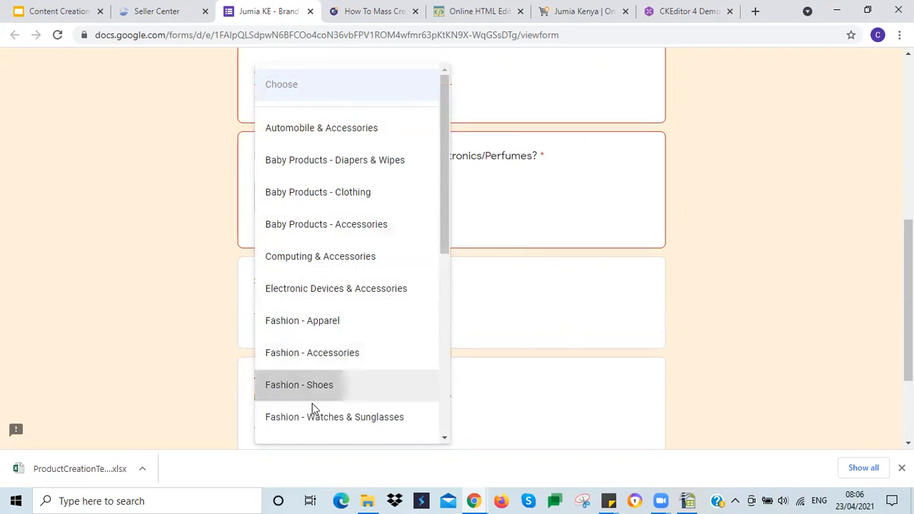
{"action": "left_click", "coordinate": [262, 298]}
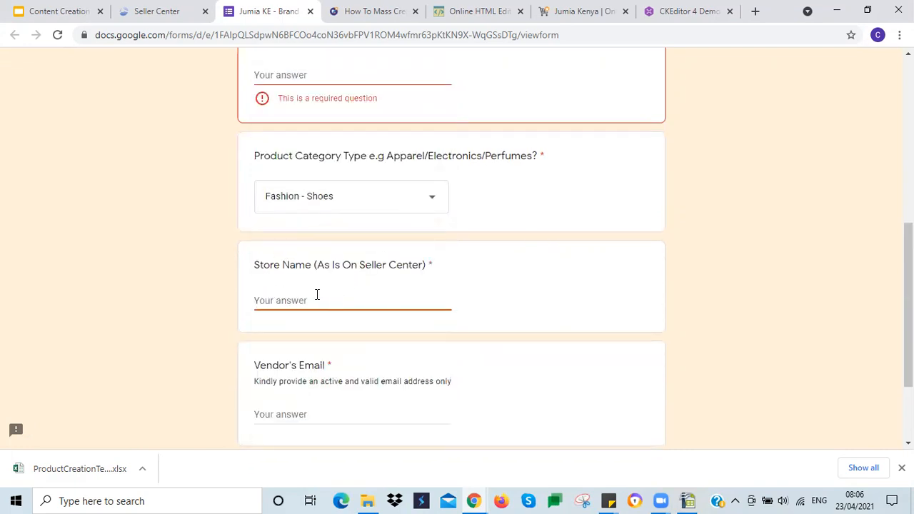
{"action": "scroll", "coordinate": [293, 385], "scroll_direction": "down", "scroll_amount": 1}
{"action": "left_click", "coordinate": [294, 350]}
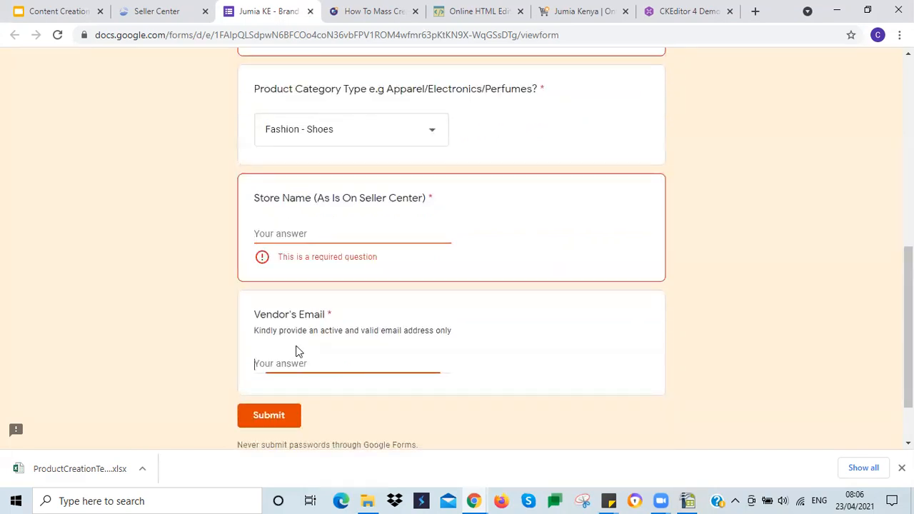
{"action": "left_click", "coordinate": [269, 418]}
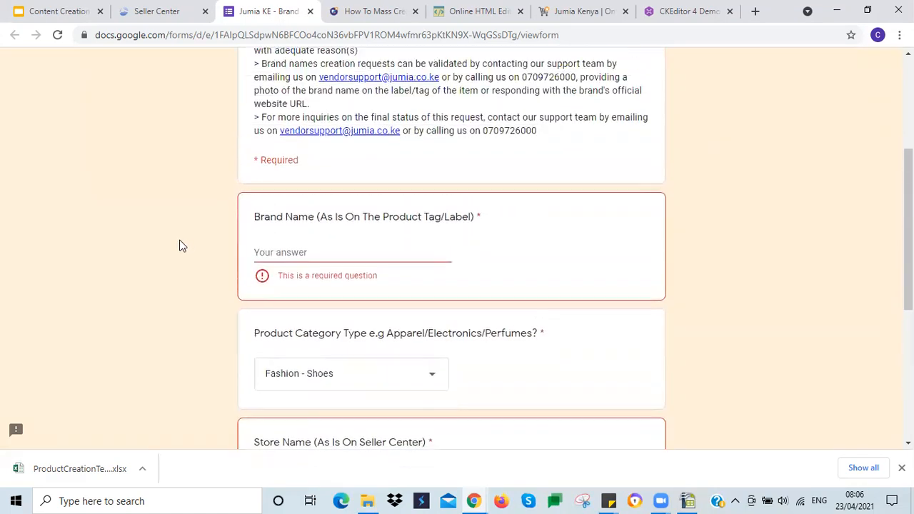
Look at the Name, Brand, Model and Colour fields of Seller Center's Add a Product page, and return to the template in OpenOffice Calc
{"action": "left_click", "coordinate": [155, 12]}
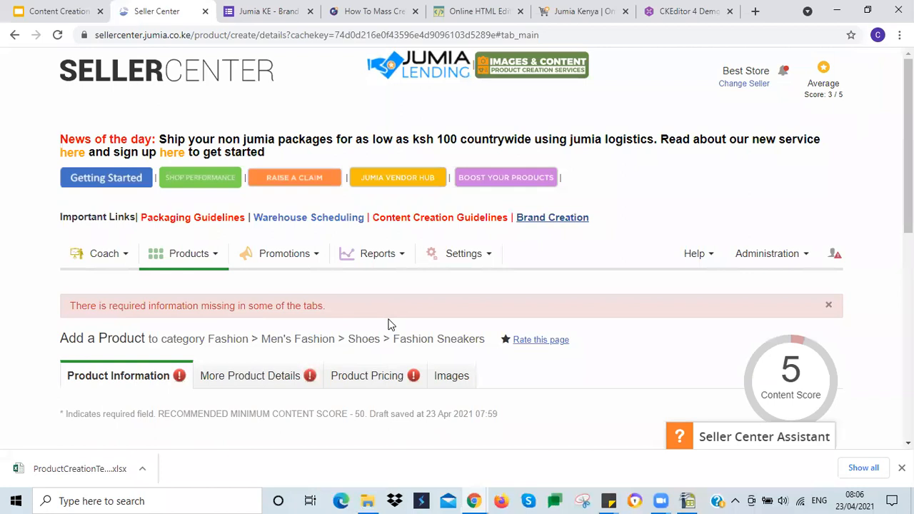
{"action": "scroll", "coordinate": [389, 325], "scroll_direction": "down", "scroll_amount": 4}
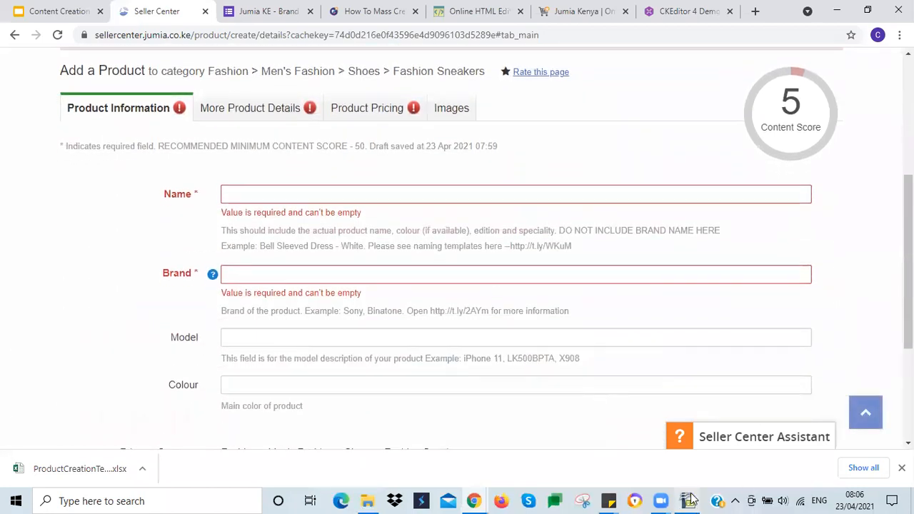
{"action": "left_click", "coordinate": [688, 499]}
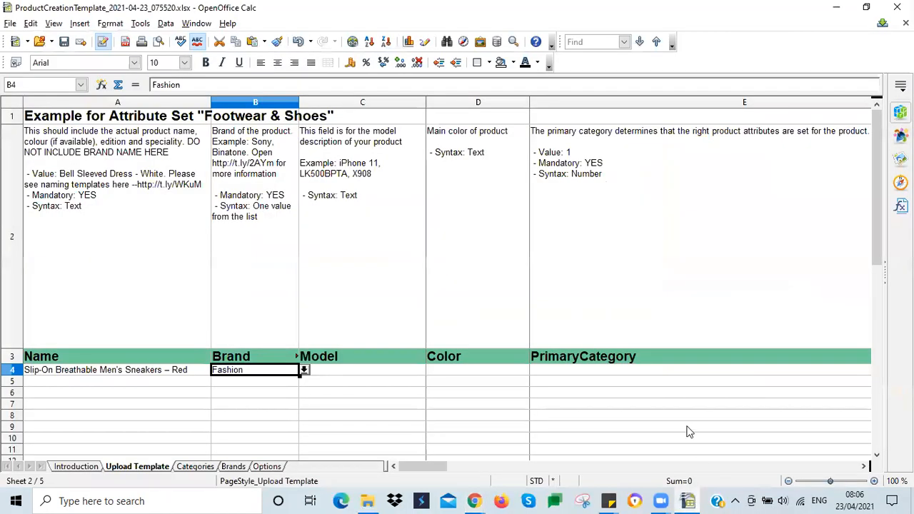
Narrow the Model column and the Color column, leaving the first product's Model cell C4 empty
{"action": "left_click", "coordinate": [321, 371]}
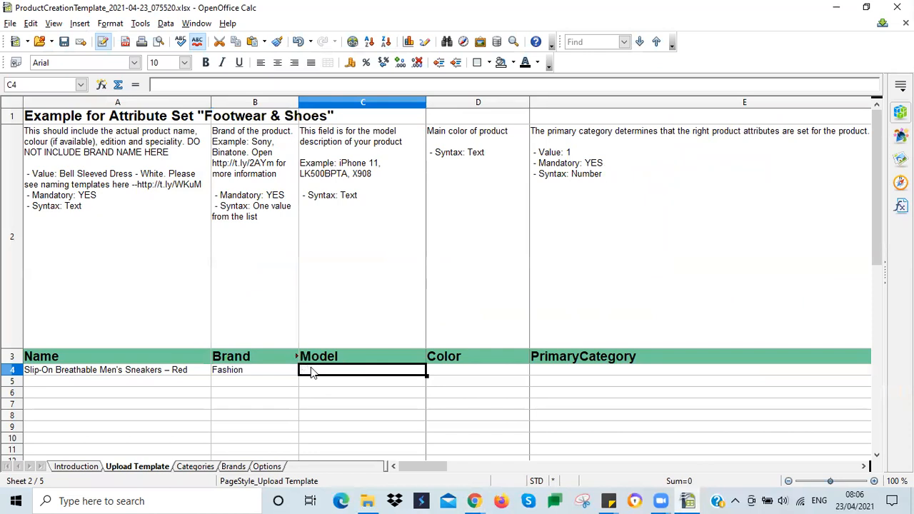
{"action": "left_click_drag", "start_coordinate": [425, 102], "coordinate": [377, 117]}
{"action": "left_click", "coordinate": [386, 369]}
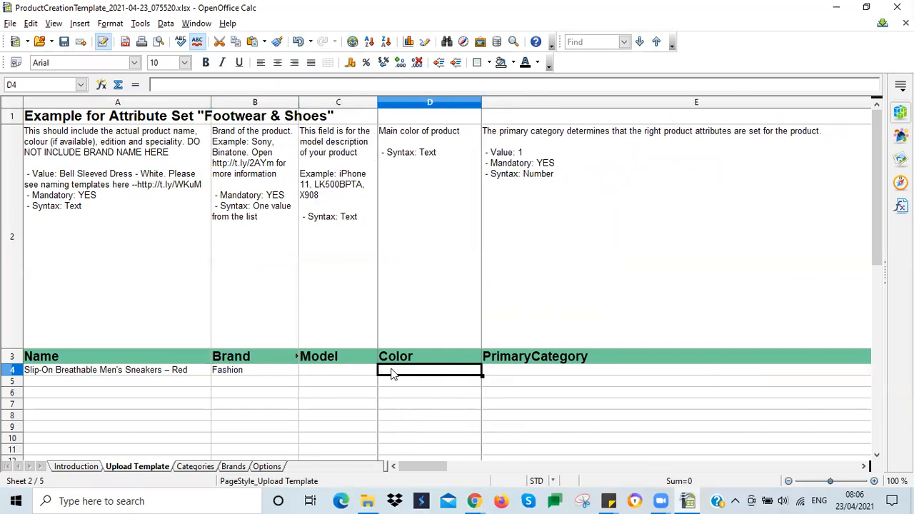
{"action": "left_click", "coordinate": [349, 370]}
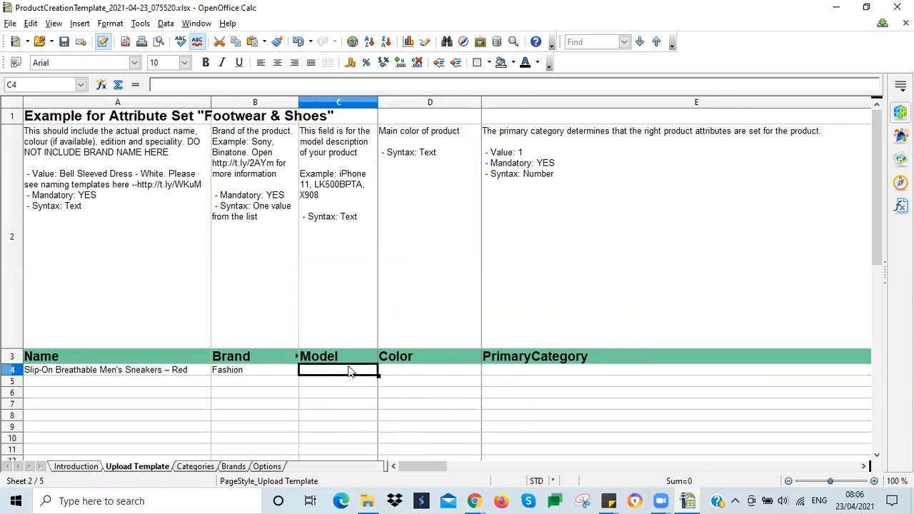
{"action": "left_click_drag", "start_coordinate": [481, 102], "coordinate": [461, 102]}
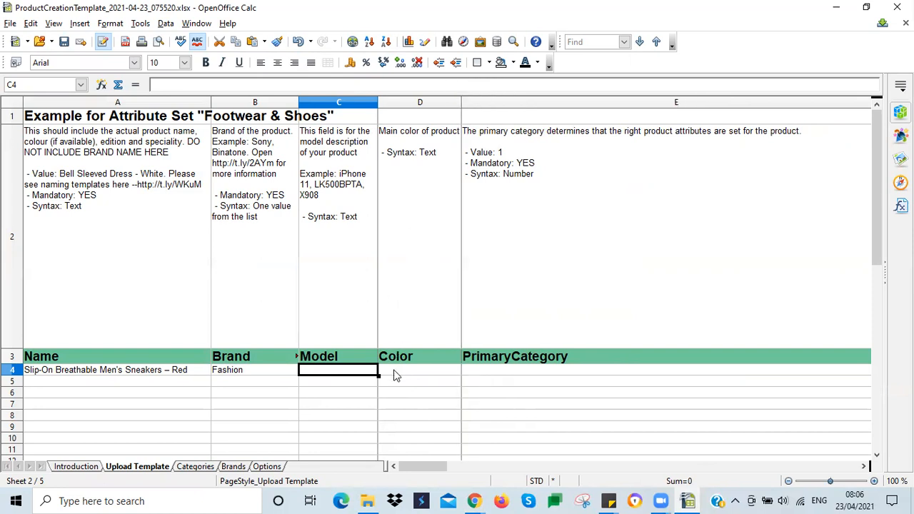
Enter "Red" as the first product's color in D4, and narrow the Color column a little further
{"action": "left_click", "coordinate": [394, 374]}
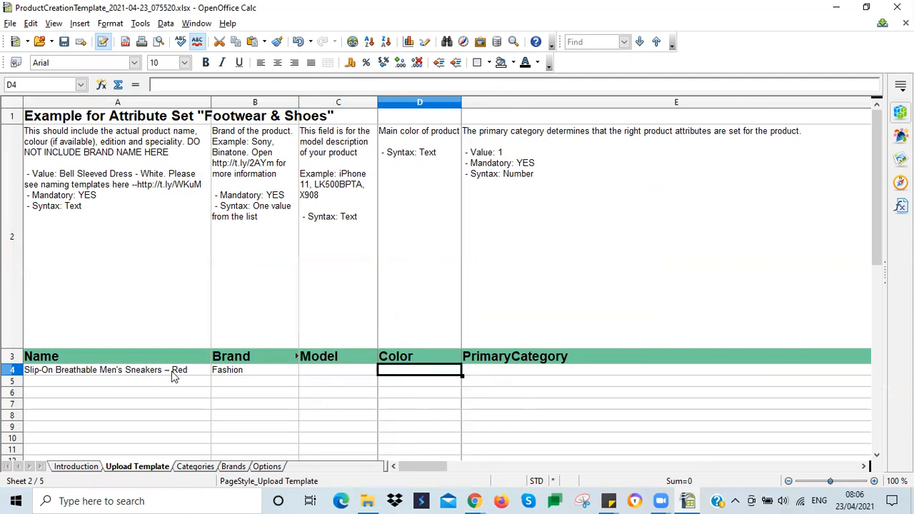
{"action": "type", "text": "Red"}
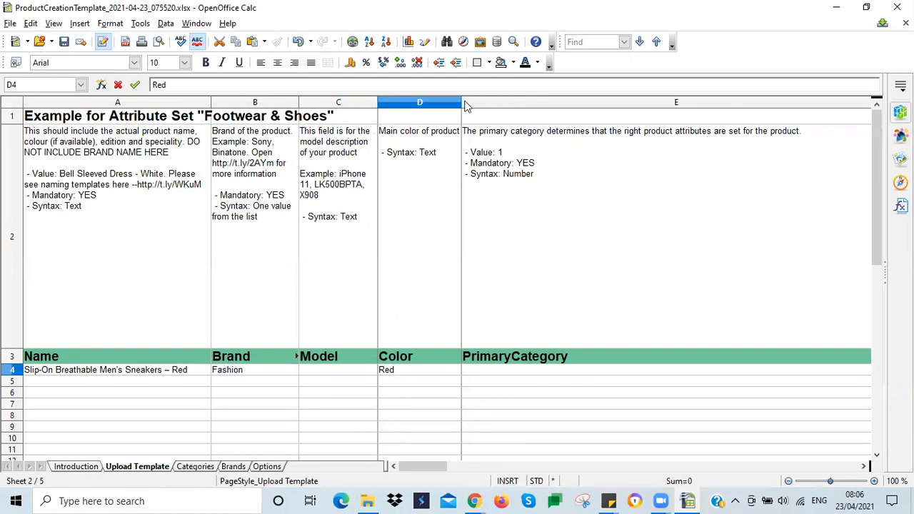
{"action": "left_click", "coordinate": [490, 226]}
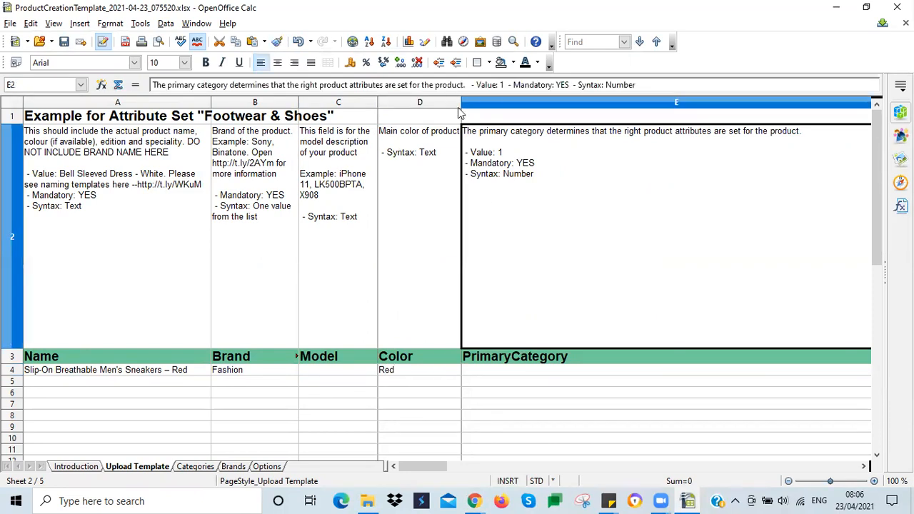
{"action": "left_click_drag", "start_coordinate": [465, 103], "coordinate": [443, 107]}
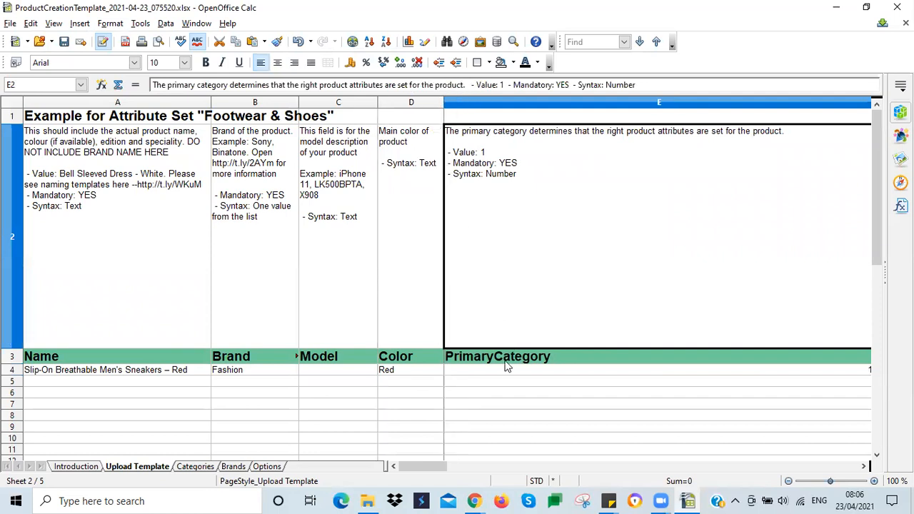
Set the first product's PrimaryCategory in E4 to "1010227 - Fashion / Men's Fashion / Shoes / Fashion Sneakers" from the list of allowed values
{"action": "left_click", "coordinate": [502, 377]}
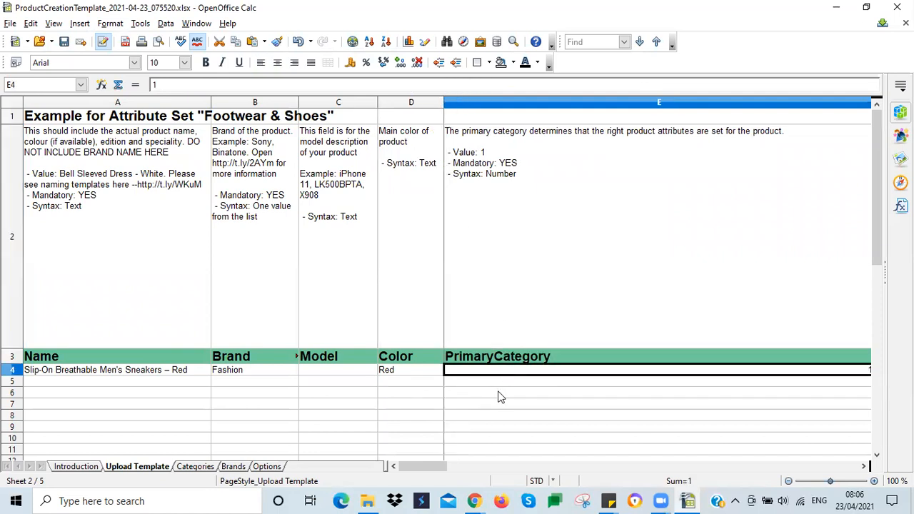
{"action": "left_click_drag", "start_coordinate": [436, 472], "coordinate": [448, 470]}
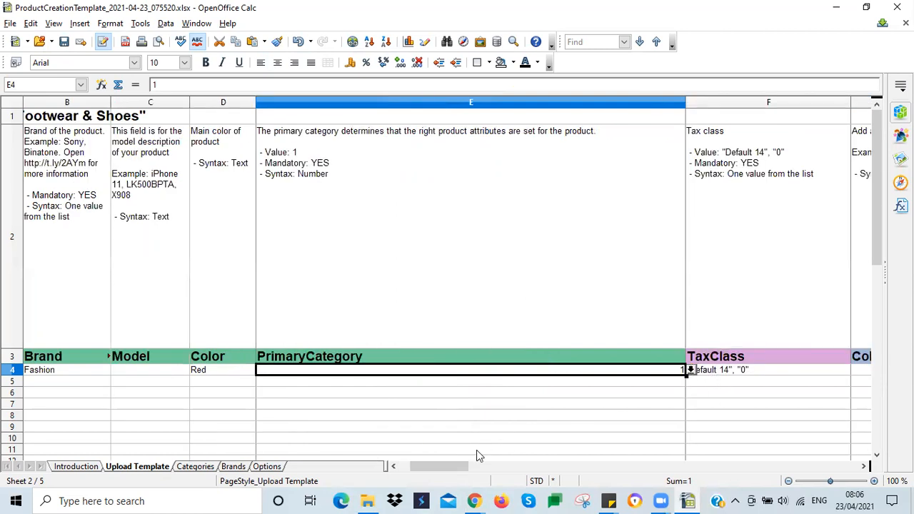
{"action": "mouse_move", "coordinate": [437, 467]}
{"action": "left_mouse_down"}
{"action": "mouse_move", "coordinate": [414, 469]}
{"action": "mouse_move", "coordinate": [436, 469]}
{"action": "left_mouse_up"}
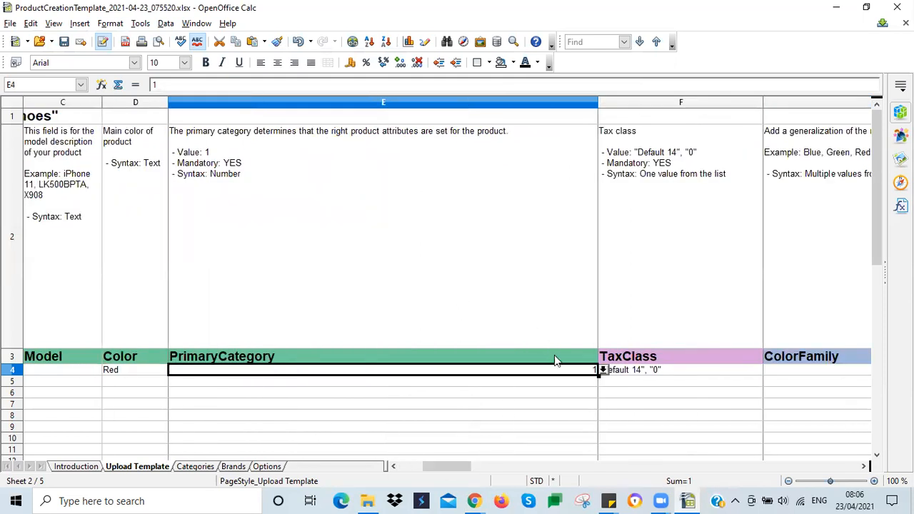
{"action": "left_click", "coordinate": [601, 370]}
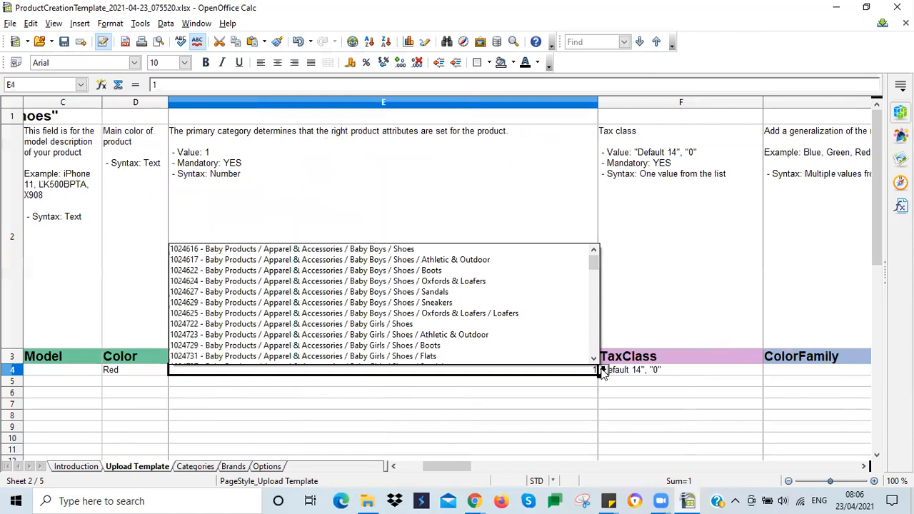
{"action": "left_click_drag", "start_coordinate": [593, 267], "coordinate": [598, 288]}
{"action": "left_click_drag", "start_coordinate": [599, 292], "coordinate": [601, 312]}
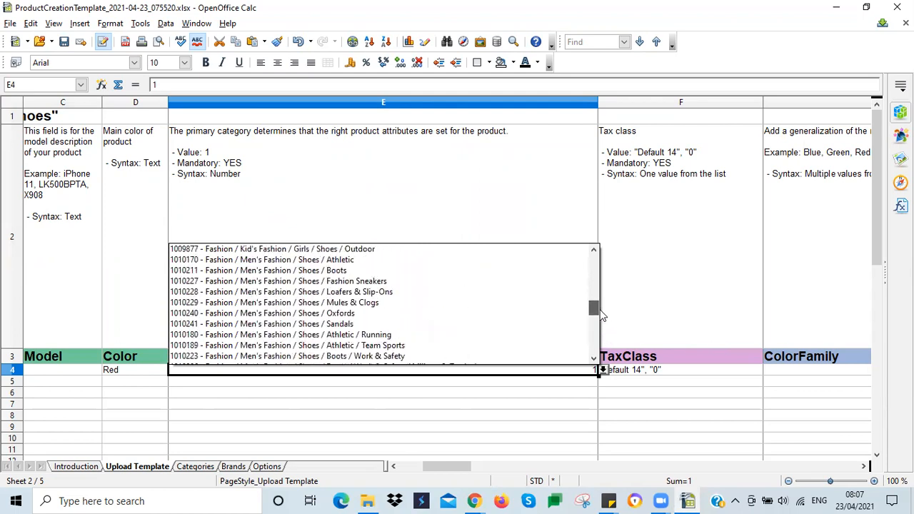
{"action": "left_click", "coordinate": [315, 281]}
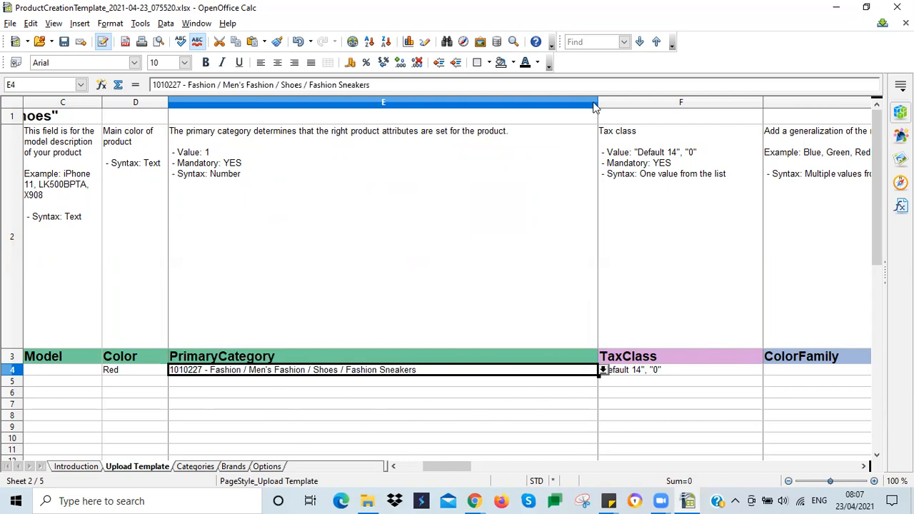
Narrow the PrimaryCategory column, narrow the TaxClass and ColorFamily columns together to an equal width, and select the TaxClass cell F4
{"action": "left_click_drag", "start_coordinate": [596, 99], "coordinate": [492, 100]}
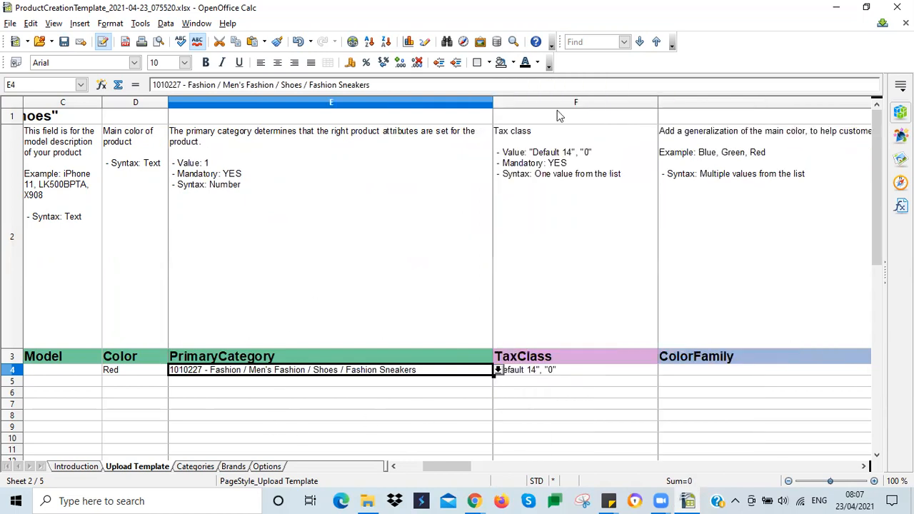
{"action": "left_click_drag", "start_coordinate": [639, 103], "coordinate": [567, 101]}
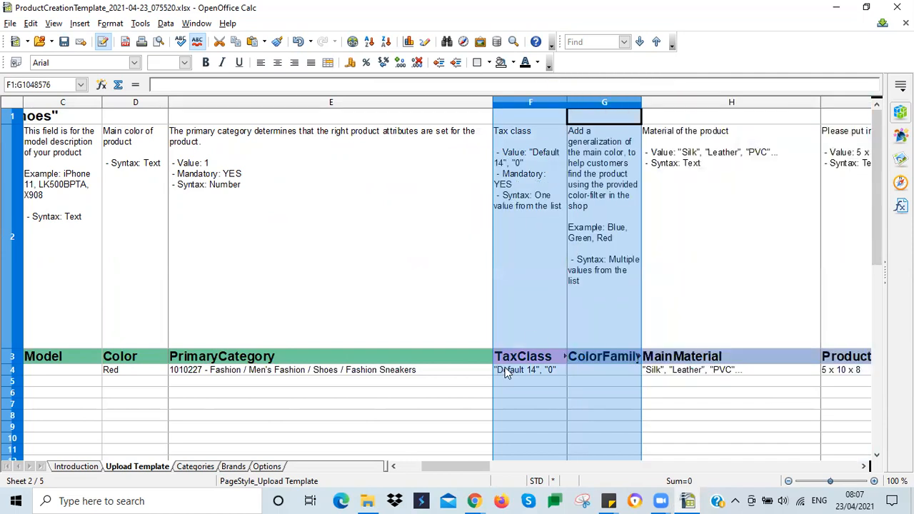
{"action": "left_click", "coordinate": [536, 369]}
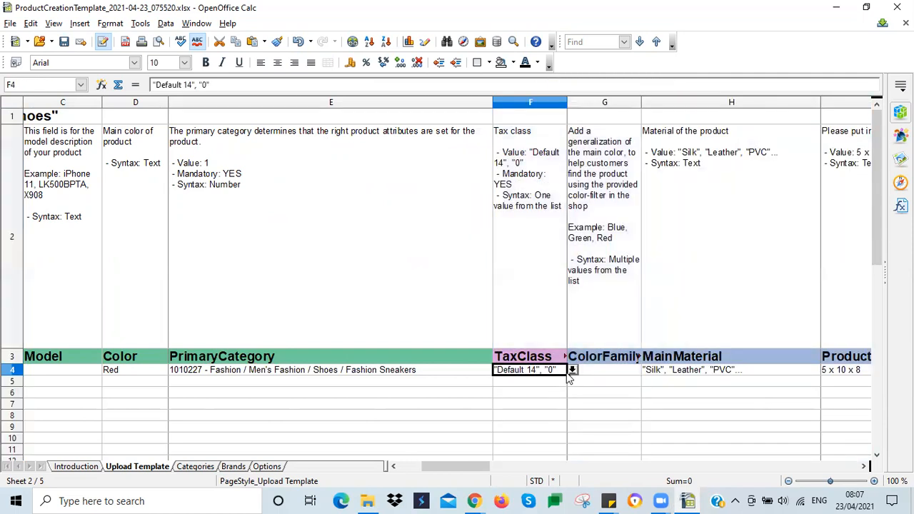
Set the first product's TaxClass in F4 to "zero" from the list of allowed values
{"action": "left_click", "coordinate": [571, 370]}
{"action": "left_click", "coordinate": [517, 260]}
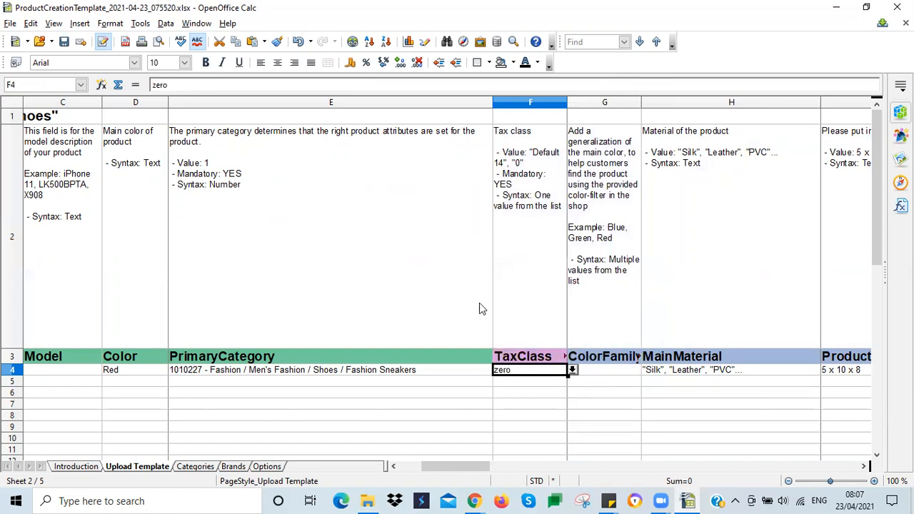
{"action": "left_click", "coordinate": [75, 369]}
{"action": "key", "text": "Tab"}
{"action": "key", "text": "Tab"}
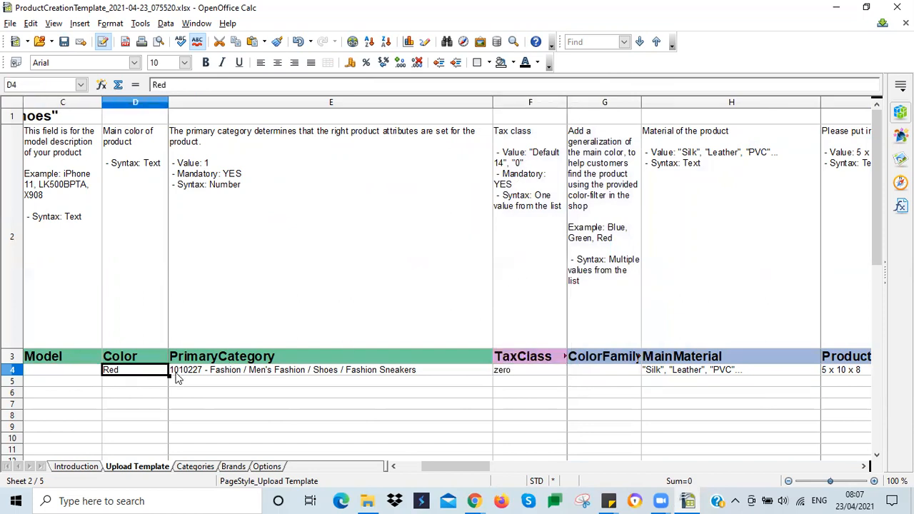
Enter "Red" as the first product's ColorFamily in G4
{"action": "left_click", "coordinate": [611, 371]}
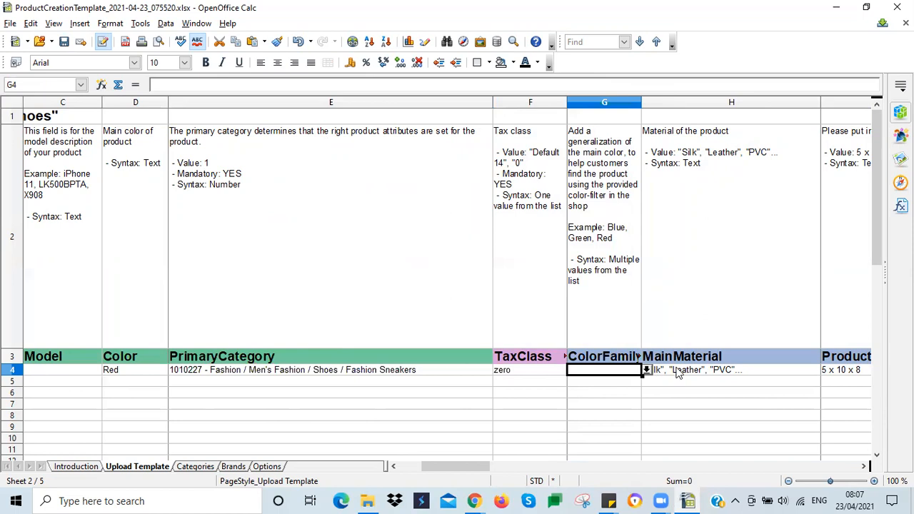
{"action": "left_click", "coordinate": [689, 373]}
{"action": "left_click", "coordinate": [838, 376]}
{"action": "left_click", "coordinate": [753, 373]}
{"action": "left_click", "coordinate": [578, 368]}
{"action": "type", "text": "Red"}
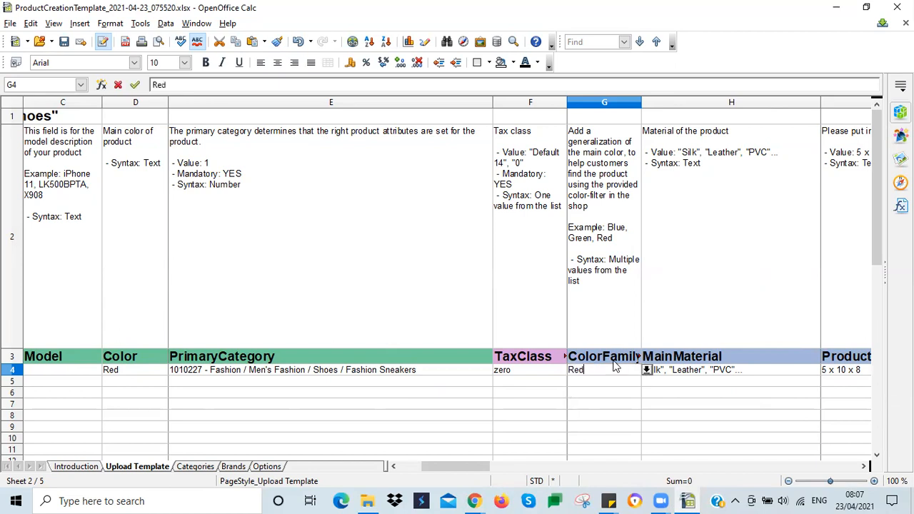
{"action": "key", "text": "Tab"}
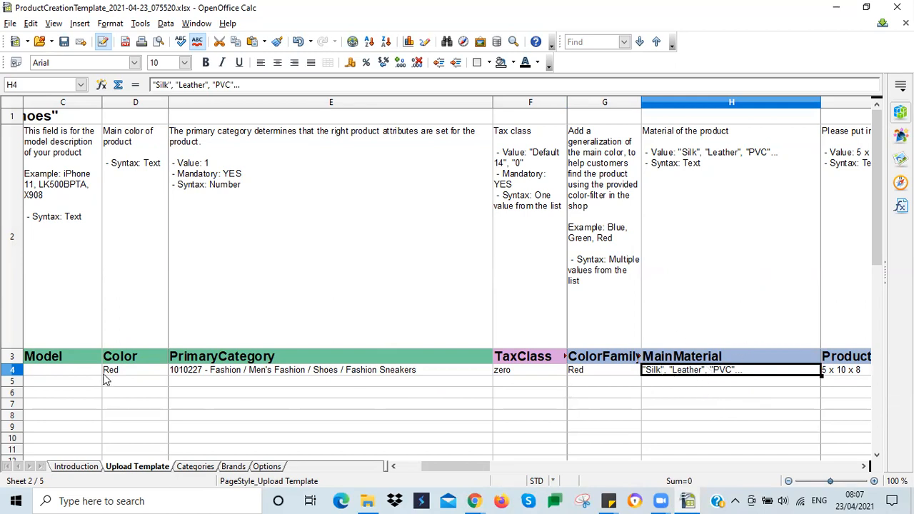
Check the first product's row from its name onward and replace the sample MainMaterial text in H4 with "Canvas"
{"action": "left_click", "coordinate": [79, 371]}
{"action": "key", "text": "Home"}
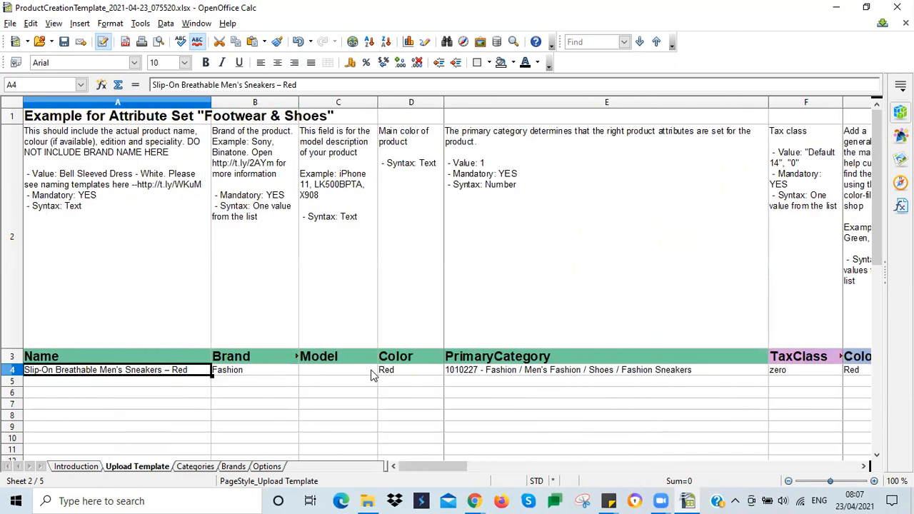
{"action": "key", "text": "Right"}
{"action": "key", "text": "Right"}
{"action": "key", "text": "Right"}
{"action": "key", "text": "Right"}
{"action": "key", "text": "Right"}
{"action": "key", "text": "Right"}
{"action": "key", "text": "Right"}
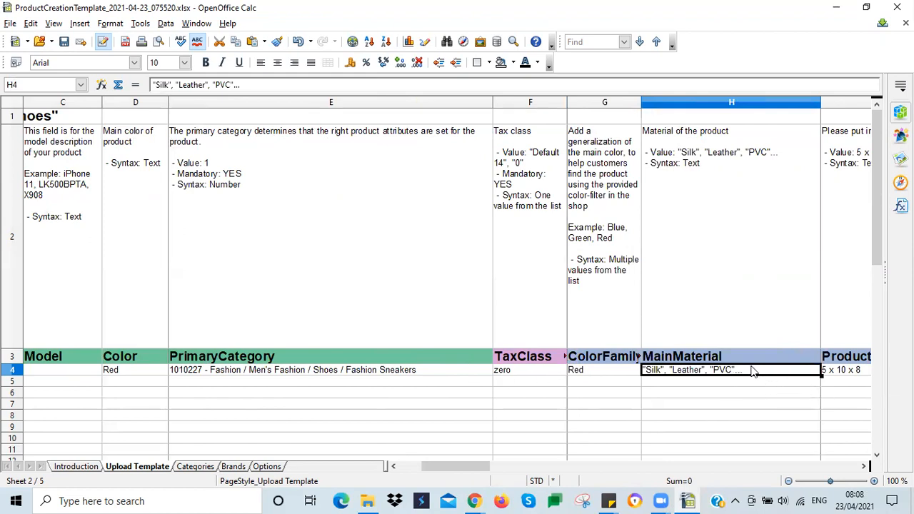
{"action": "type", "text": "Canvas"}
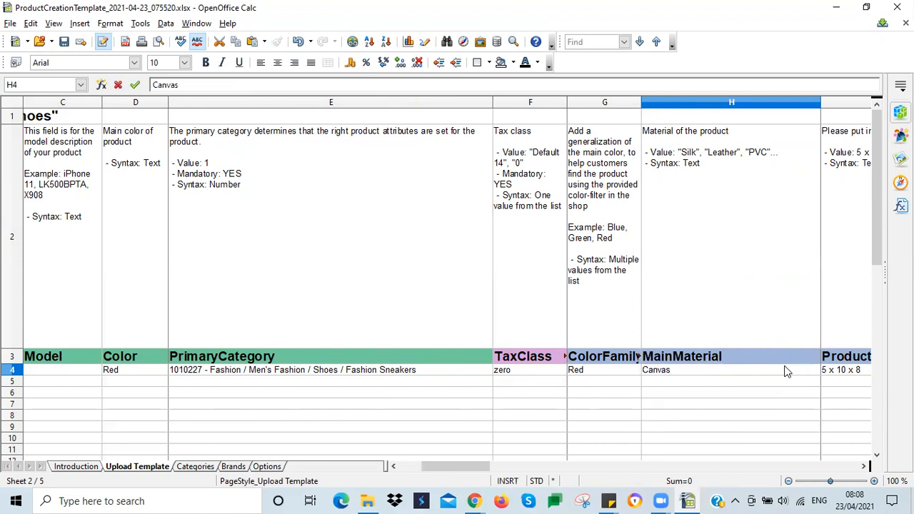
{"action": "key", "text": "Tab"}
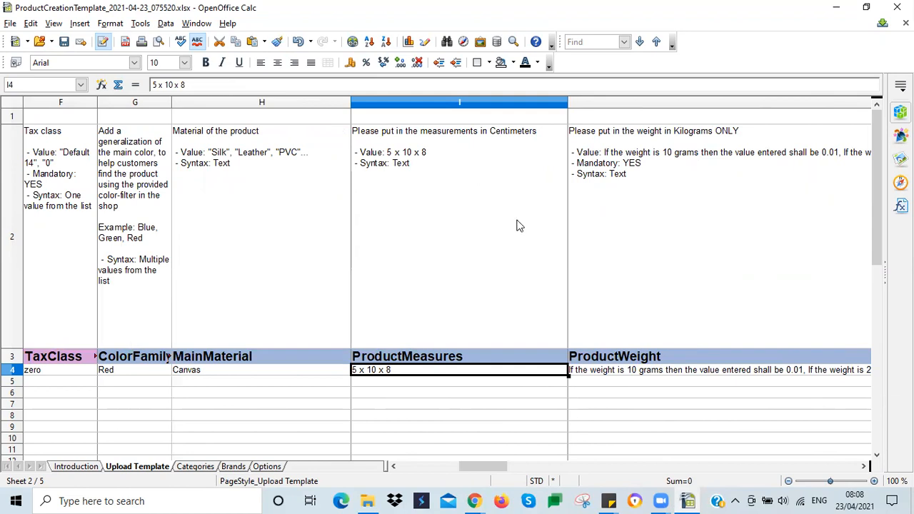
Clear the sample ProductMeasures value in I4 and narrow the MainMaterial and ProductMeasures columns to an equal width
{"action": "left_click_drag", "start_coordinate": [568, 101], "coordinate": [473, 101]}
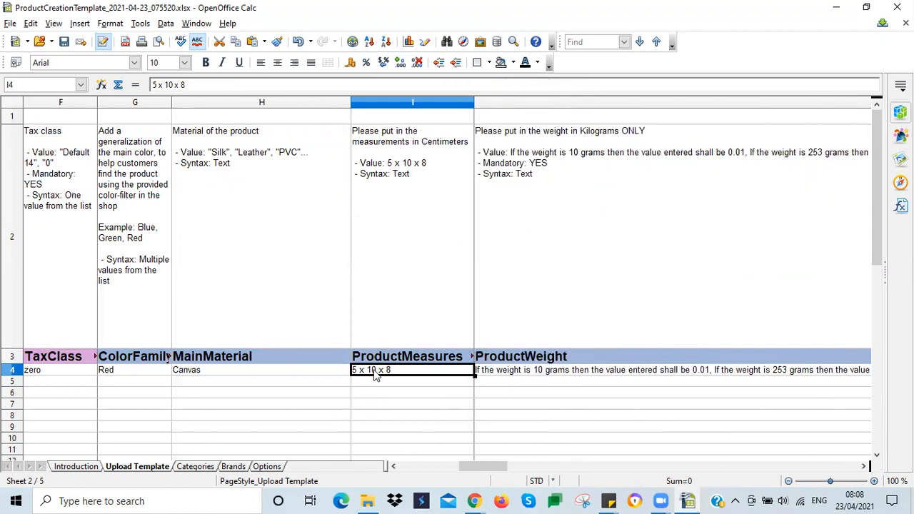
{"action": "key", "text": "Delete"}
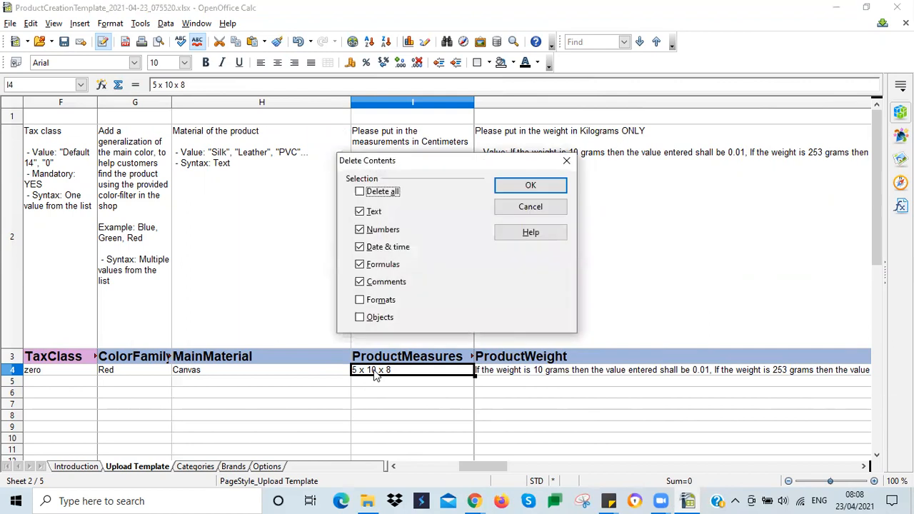
{"action": "key", "text": "Return"}
{"action": "left_click_drag", "start_coordinate": [346, 107], "coordinate": [276, 169]}
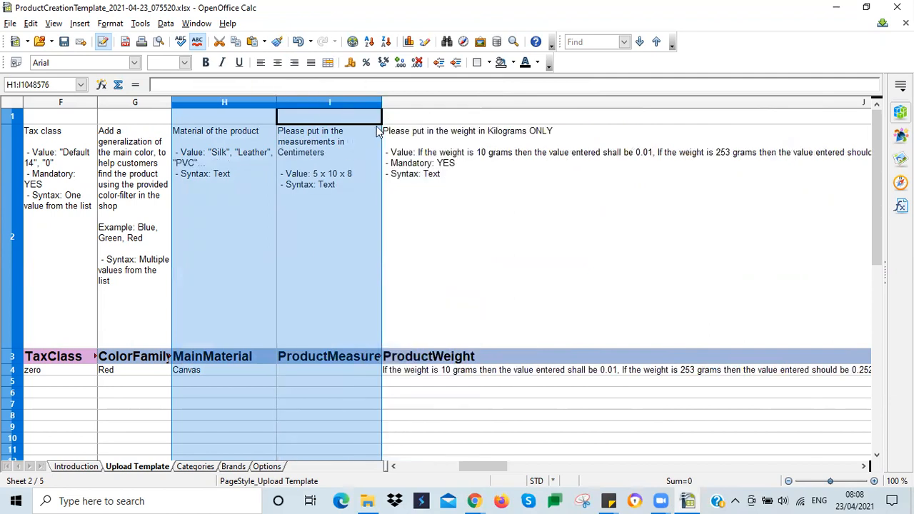
Replace the sample ProductWeight text in J4 with 0.5 for the first product
{"action": "left_click", "coordinate": [414, 372]}
{"action": "left_click", "coordinate": [433, 357]}
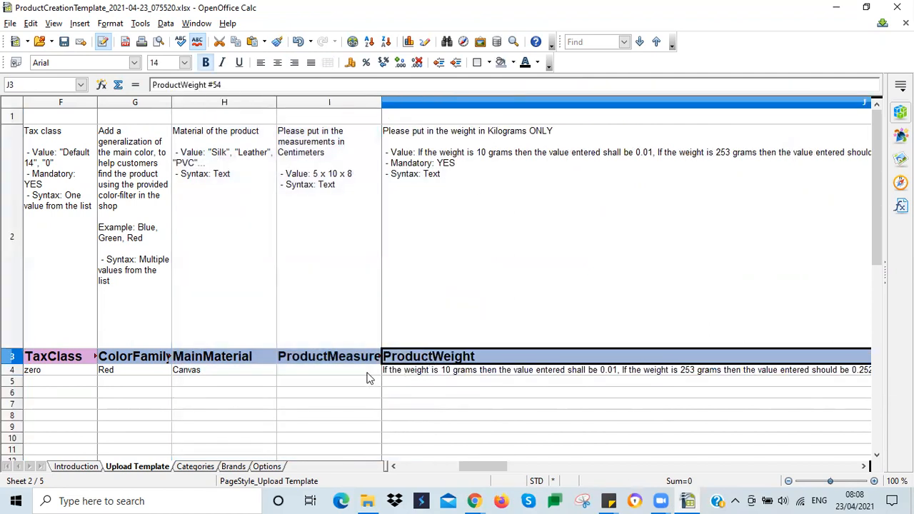
{"action": "left_click", "coordinate": [392, 372]}
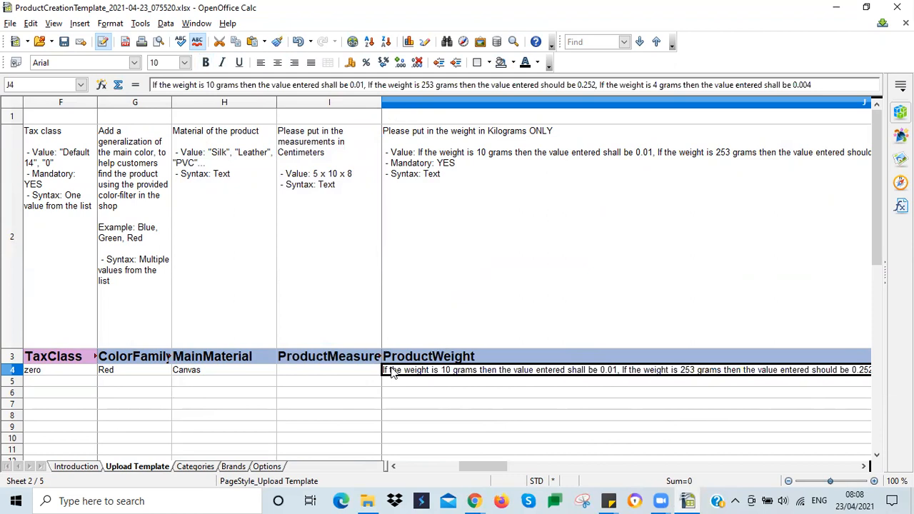
{"action": "type", "text": "0.5"}
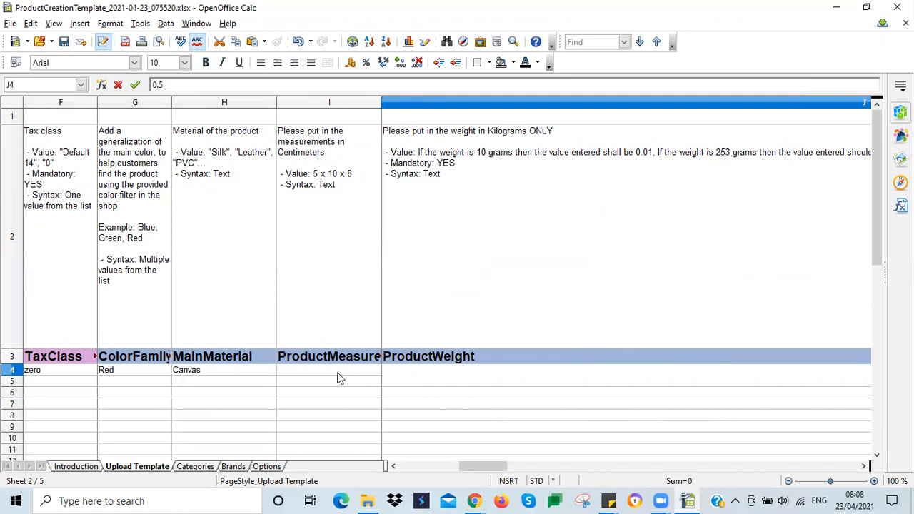
{"action": "left_click", "coordinate": [334, 372]}
{"action": "left_click", "coordinate": [399, 376]}
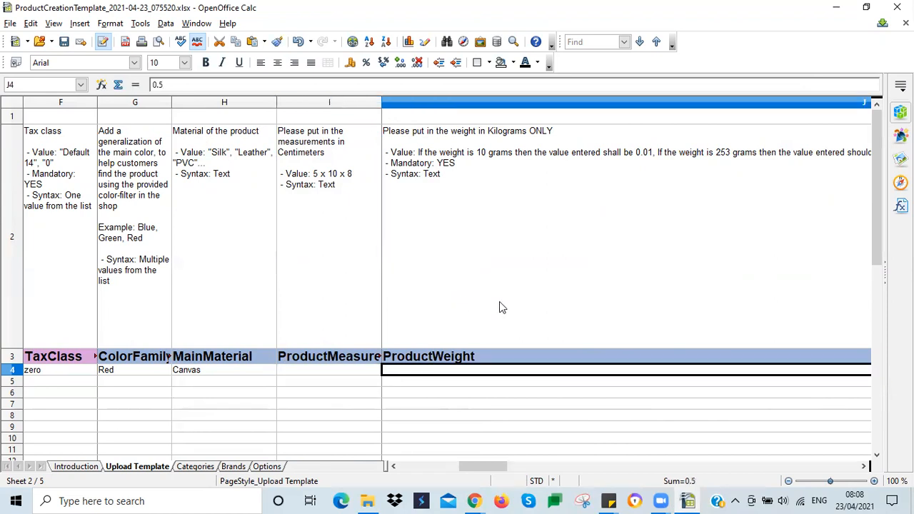
Narrow the ProductMeasures column further, to about half its width
{"action": "key", "text": "Tab"}
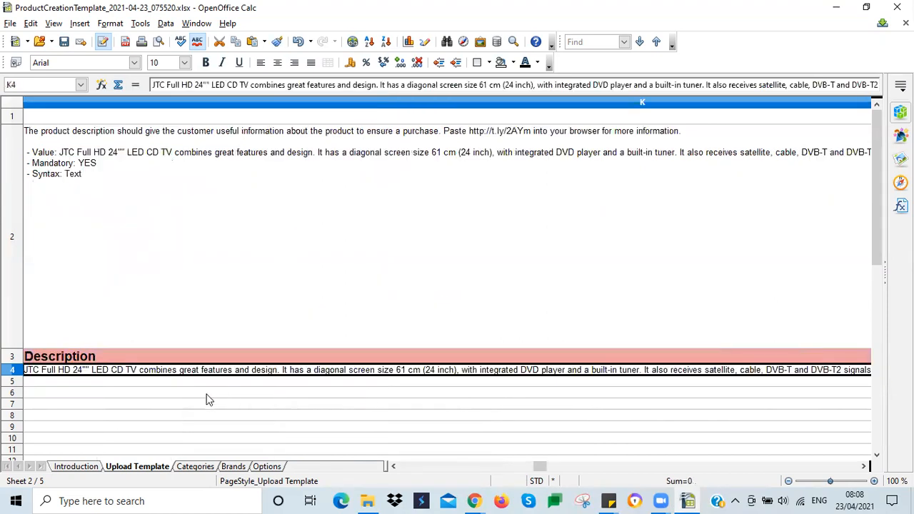
{"action": "key", "text": "shift+Tab"}
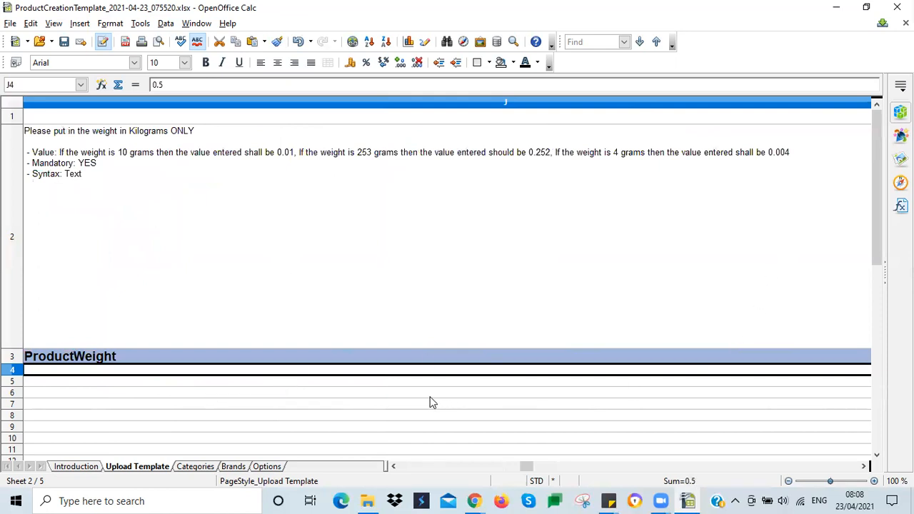
{"action": "left_click", "coordinate": [60, 104]}
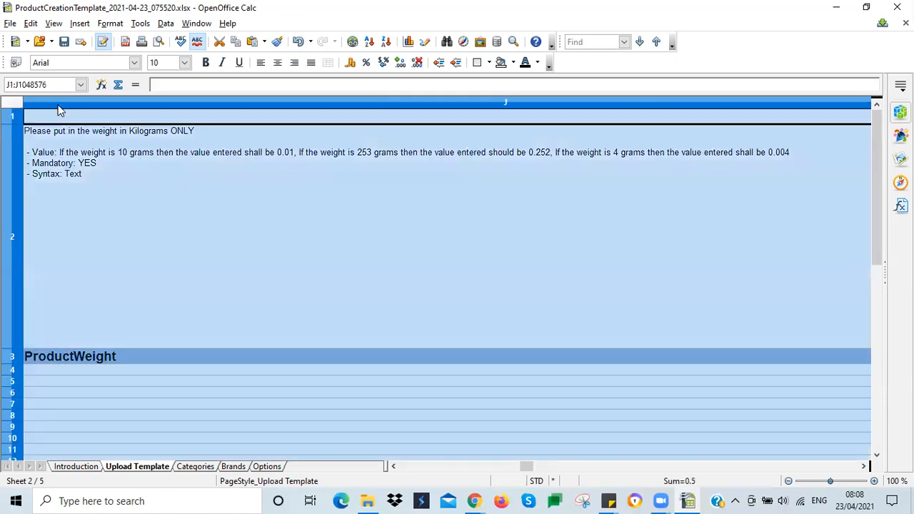
{"action": "left_click", "coordinate": [53, 369]}
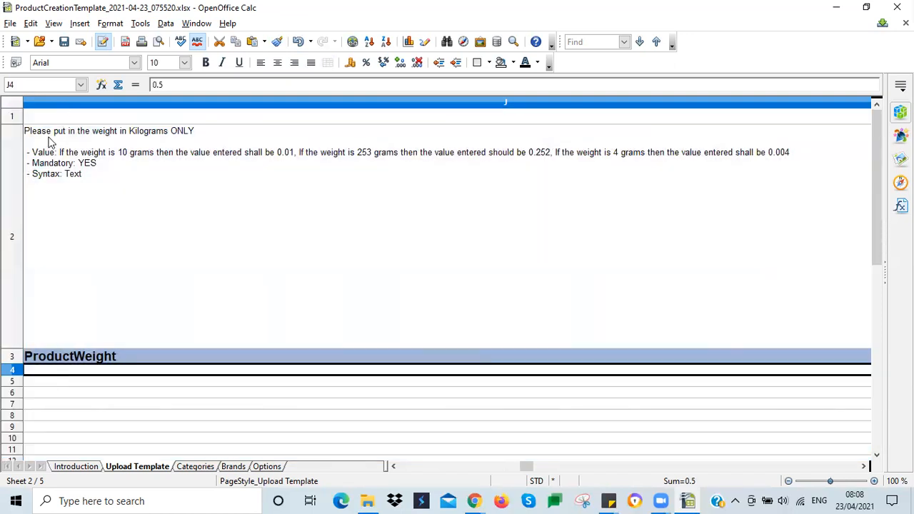
{"action": "key", "text": "Left"}
{"action": "key", "text": "Left"}
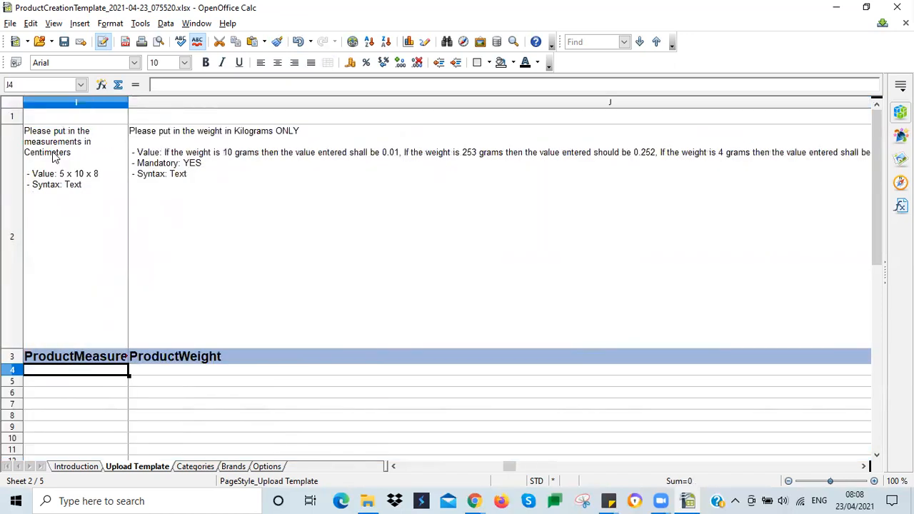
{"action": "left_click_drag", "start_coordinate": [233, 98], "coordinate": [180, 99]}
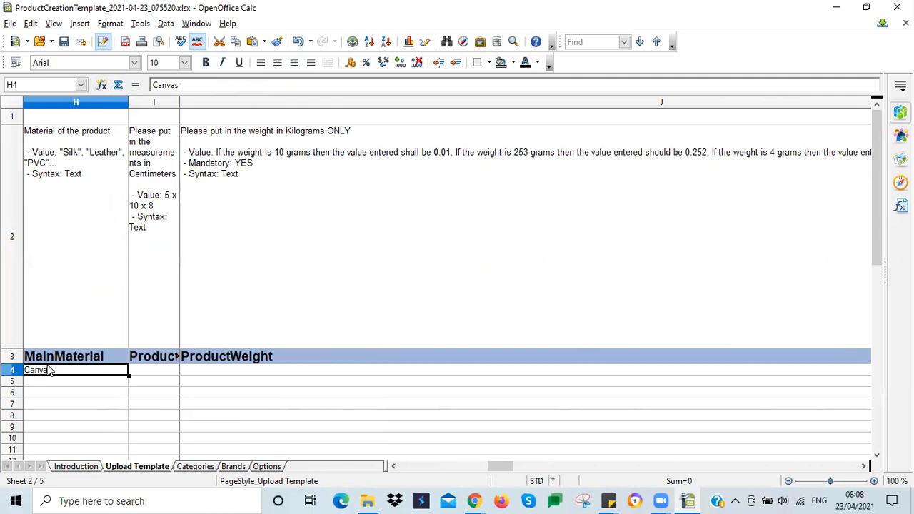
Narrow the PrimaryCategory and MainMaterial columns, and select the first product's Description cell K4
{"action": "key", "text": "Left"}
{"action": "key", "text": "Left"}
{"action": "key", "text": "Left"}
{"action": "key", "text": "Left"}
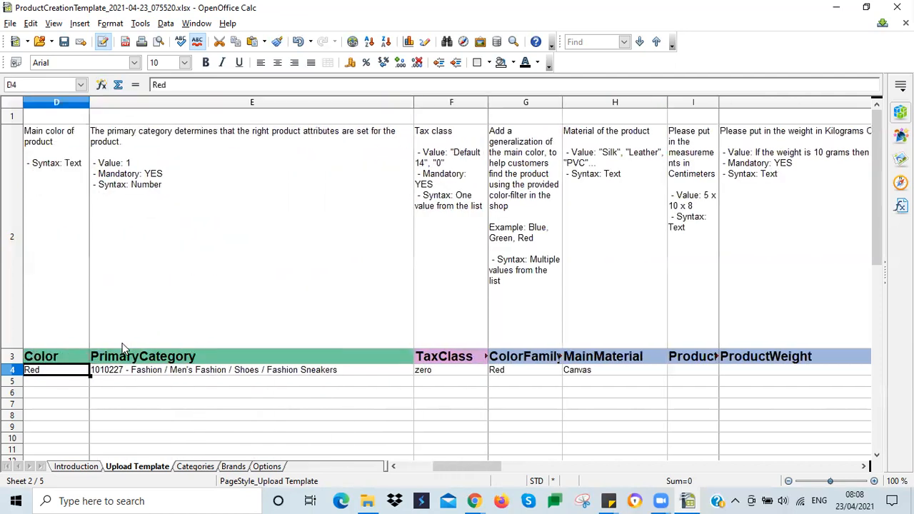
{"action": "left_click_drag", "start_coordinate": [414, 100], "coordinate": [351, 101]}
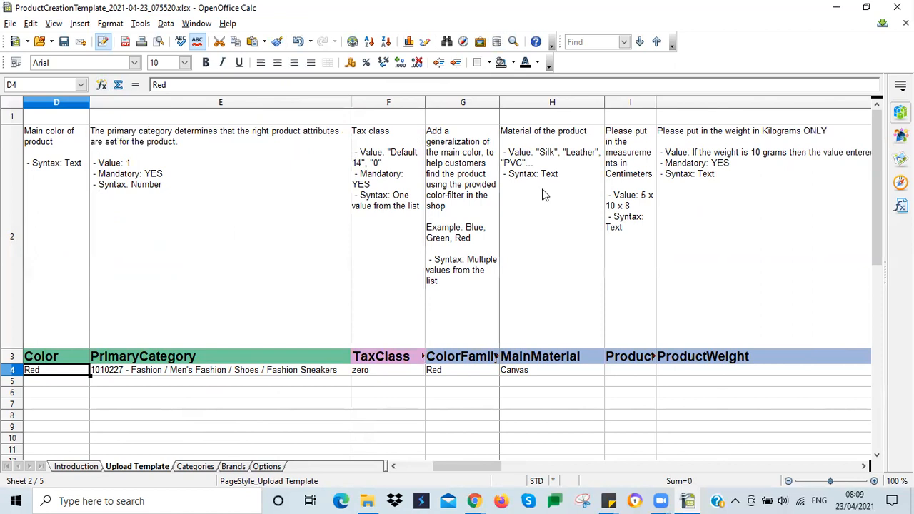
{"action": "left_click", "coordinate": [607, 104]}
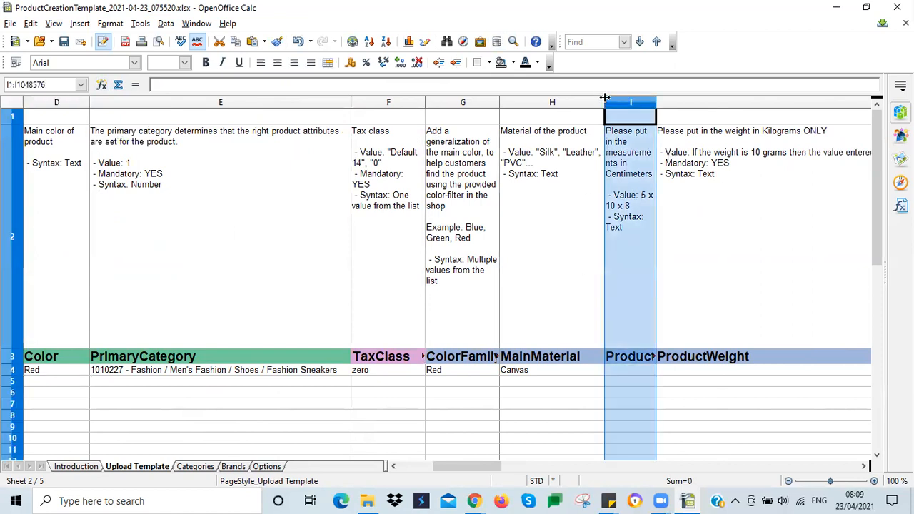
{"action": "left_click", "coordinate": [580, 118]}
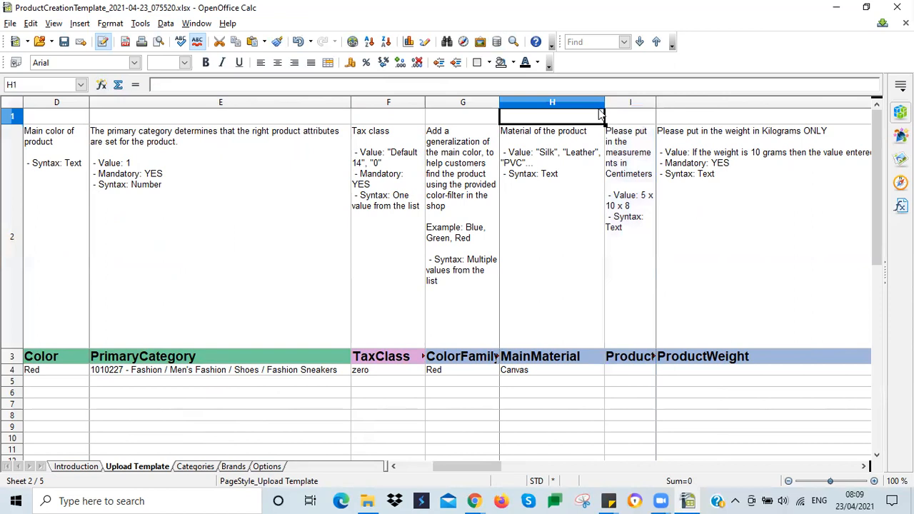
{"action": "left_click_drag", "start_coordinate": [608, 105], "coordinate": [555, 105]}
{"action": "left_click", "coordinate": [632, 379]}
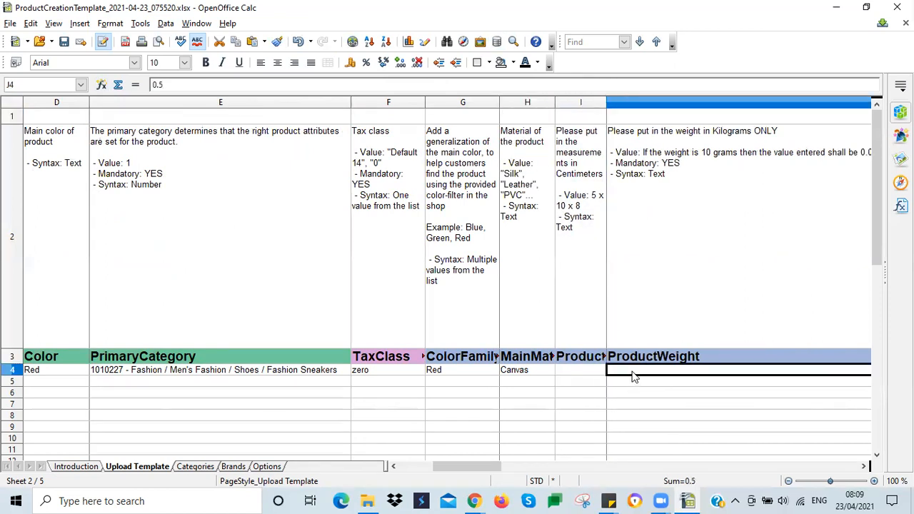
{"action": "key", "text": "Right"}
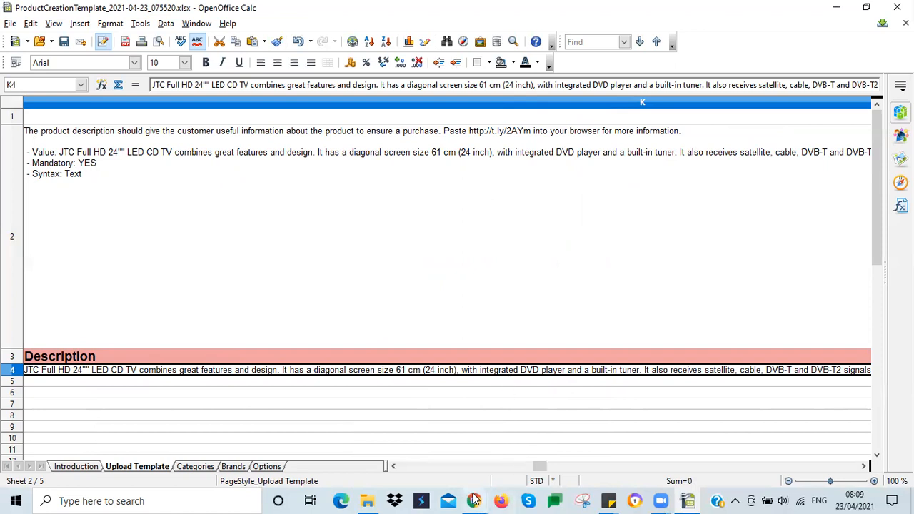
Switch to the Seller Center window in Chrome and open jumia.co.ke in a new tab
{"action": "mouse_move", "coordinate": [474, 500]}
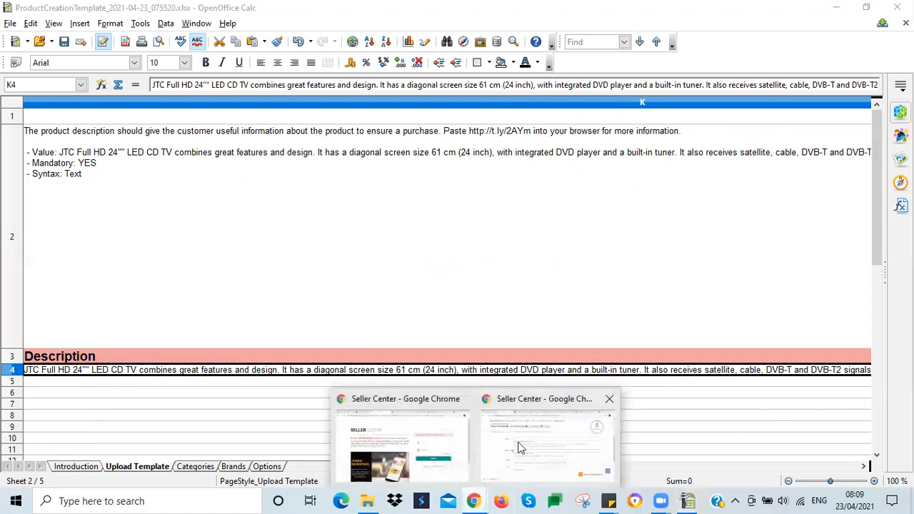
{"action": "left_click", "coordinate": [518, 444]}
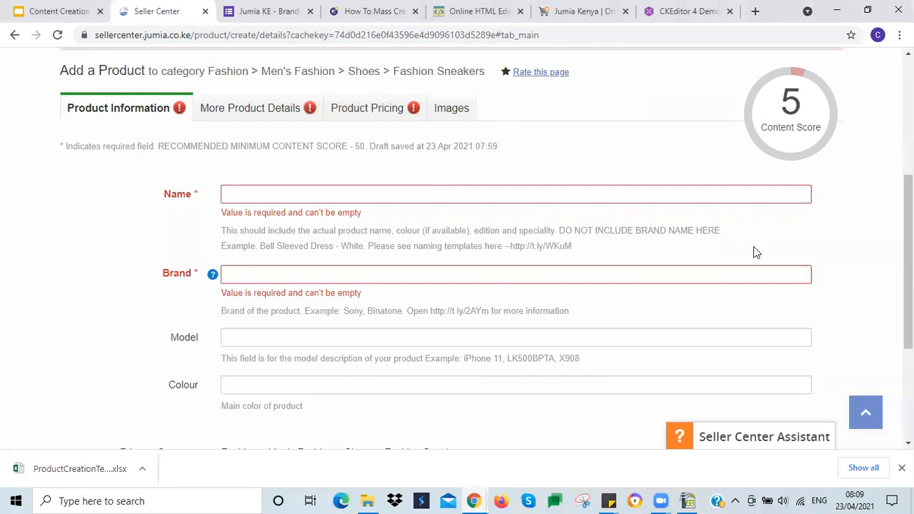
{"action": "left_click", "coordinate": [754, 11]}
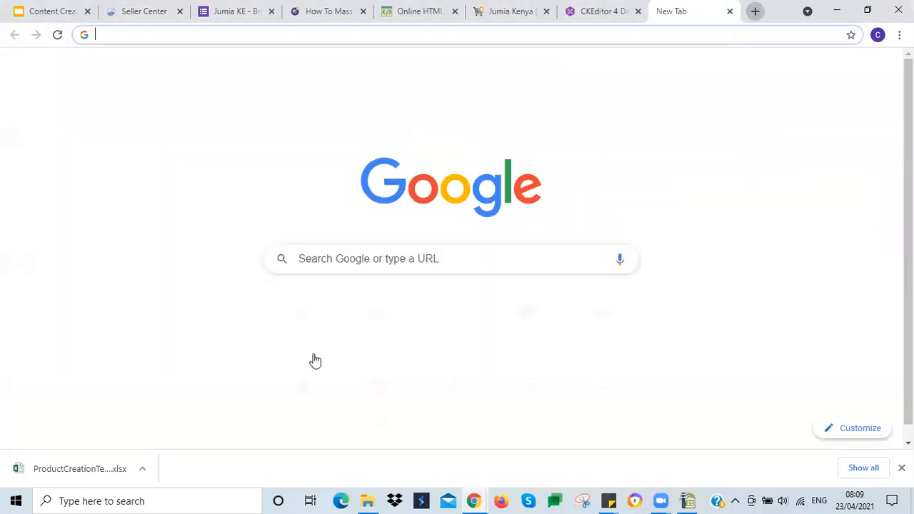
{"action": "type", "text": "jumia.co.ke"}
{"action": "key", "text": "Return"}
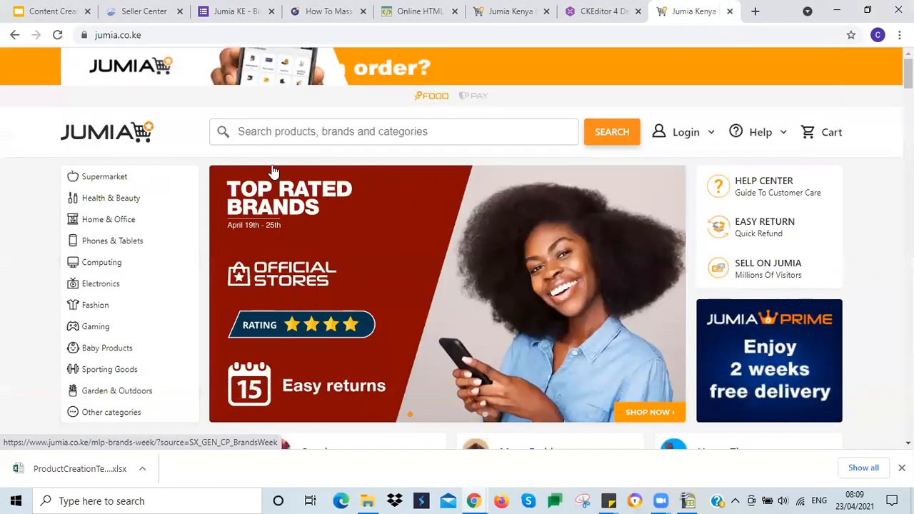
{"action": "type", "text": "fa"}
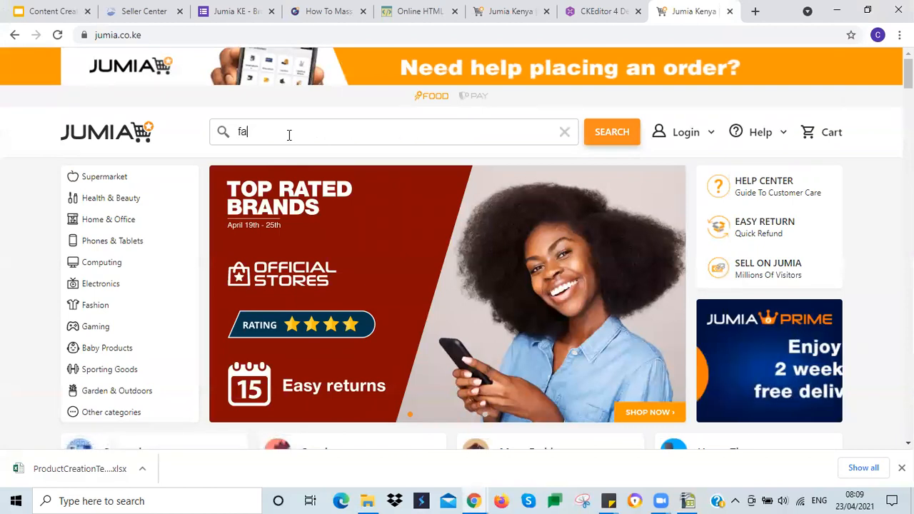
{"action": "type", "text": "shion"}
{"action": "key", "text": "BackSpace"}
{"action": "key", "text": "BackSpace"}
{"action": "key", "text": "BackSpace"}
{"action": "key", "text": "BackSpace"}
{"action": "key", "text": "BackSpace"}
{"action": "key", "text": "BackSpace"}
{"action": "key", "text": "BackSpace"}
{"action": "key", "text": "BackSpace"}
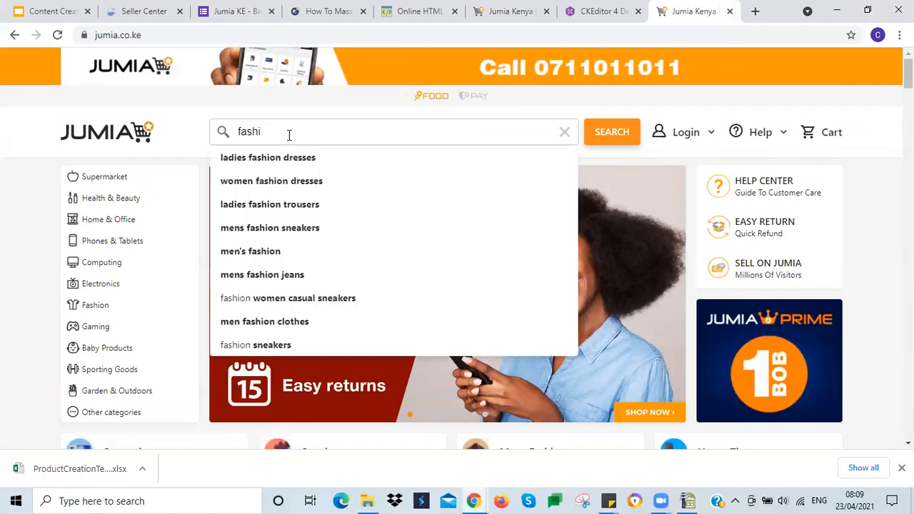
Search the Jumia store for "mens sneakers"
{"action": "type", "text": "mens "}
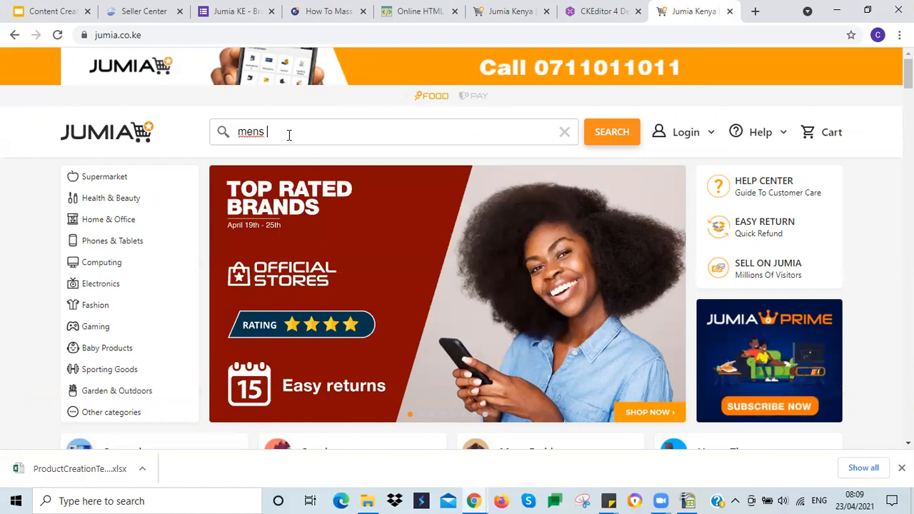
{"action": "type", "text": "sneakers"}
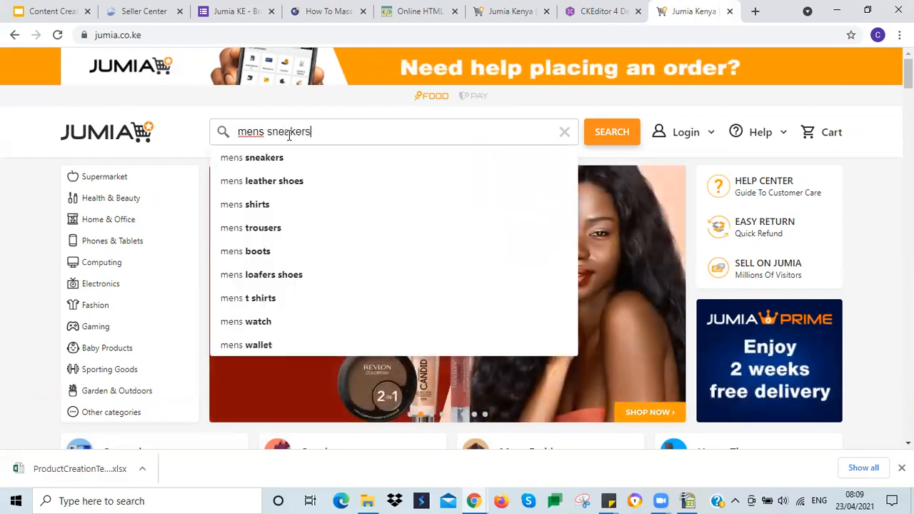
{"action": "key", "text": "Return"}
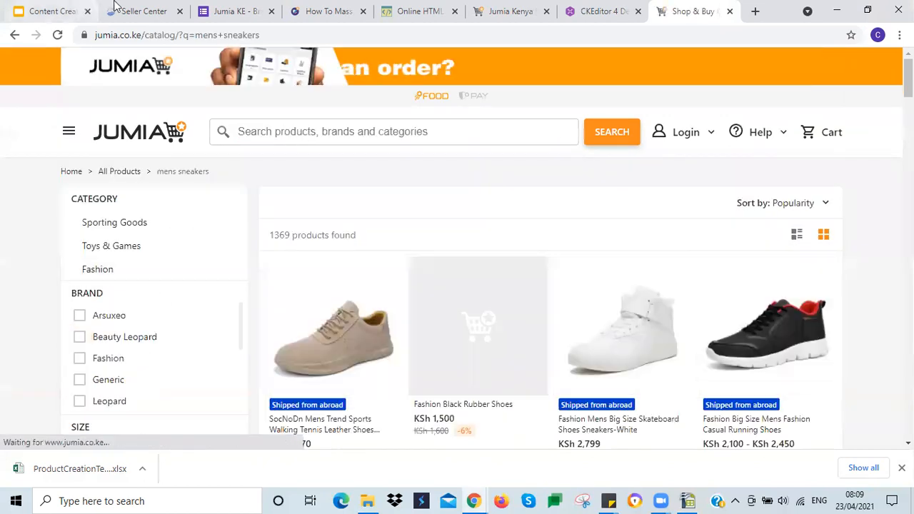
Open the product management page in Seller Center, leaving the Add a Product form, and return to the store's sneaker results
{"action": "left_click", "coordinate": [125, 11]}
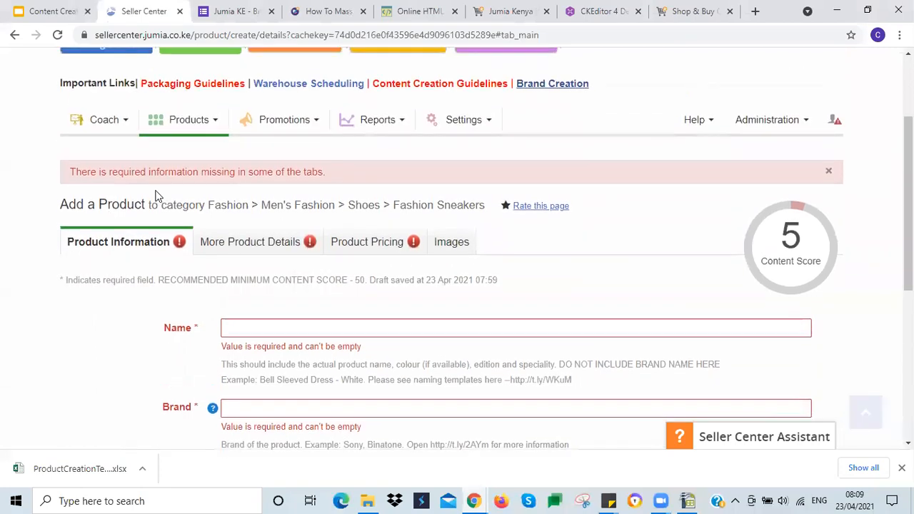
{"action": "left_click", "coordinate": [179, 119]}
{"action": "left_click", "coordinate": [179, 161]}
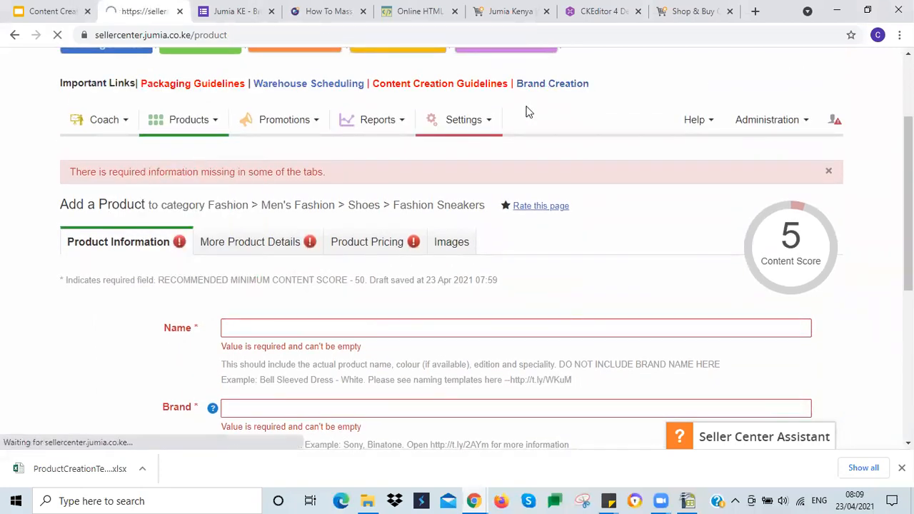
{"action": "left_click", "coordinate": [684, 13]}
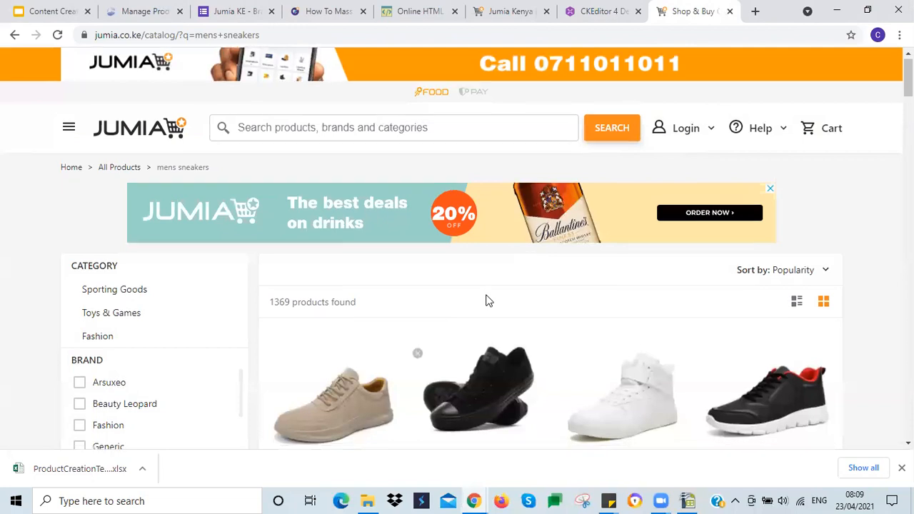
Filter the mens sneakers results to products shipped from Kenya
{"action": "scroll", "coordinate": [408, 306], "scroll_direction": "down", "scroll_amount": 3}
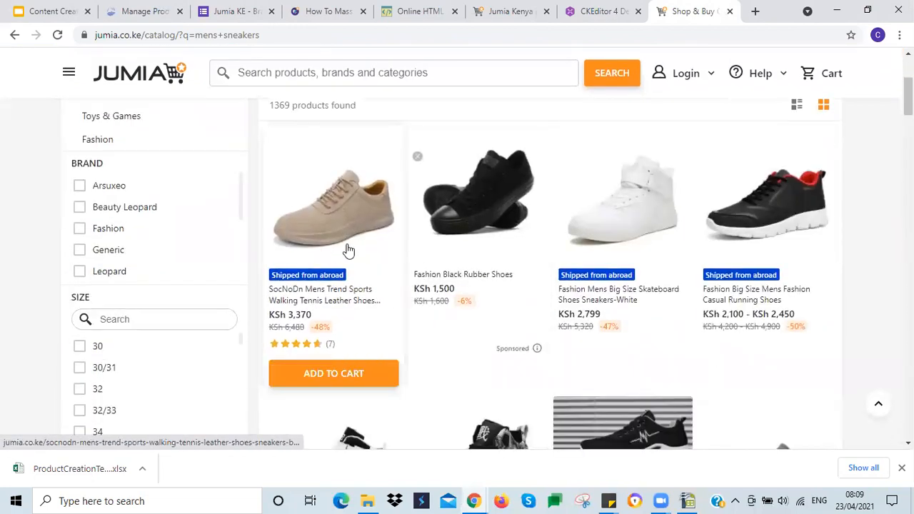
{"action": "scroll", "coordinate": [479, 239], "scroll_direction": "down", "scroll_amount": 2}
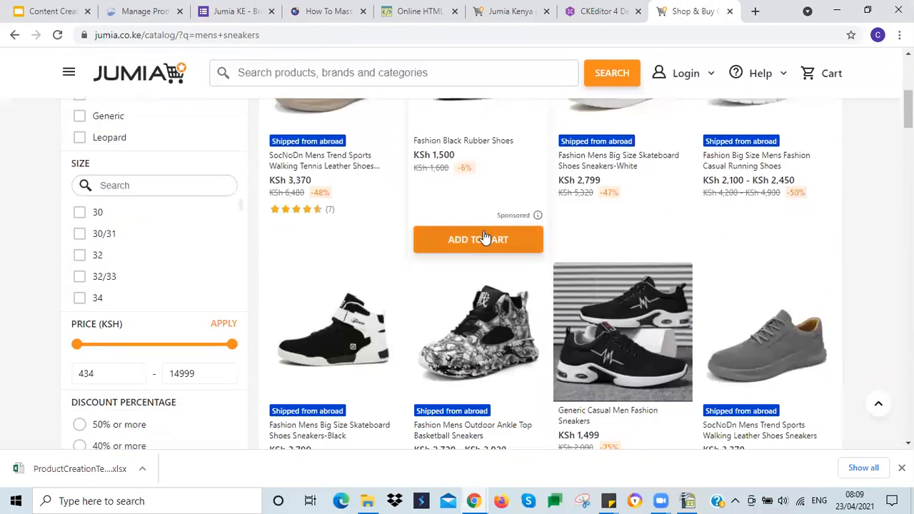
{"action": "scroll", "coordinate": [484, 238], "scroll_direction": "up", "scroll_amount": 2}
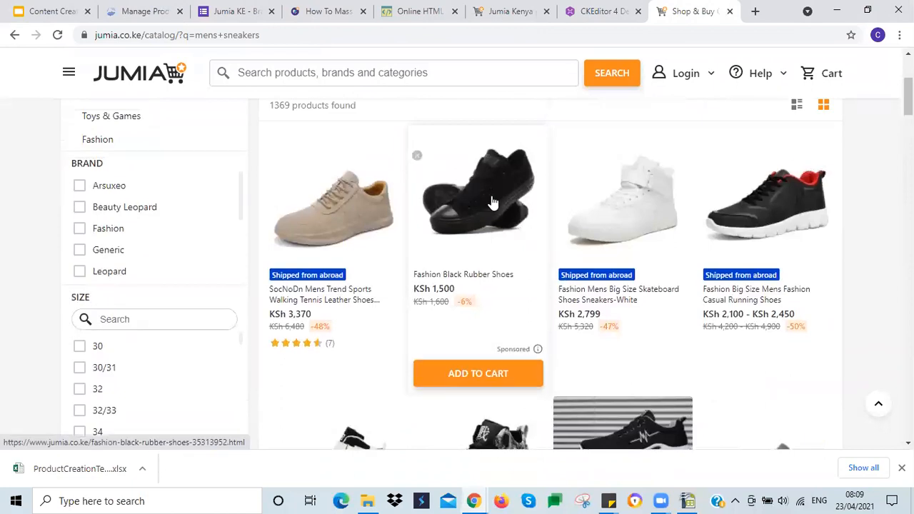
{"action": "right_click", "coordinate": [485, 206]}
{"action": "scroll", "coordinate": [316, 285], "scroll_direction": "down", "scroll_amount": 5}
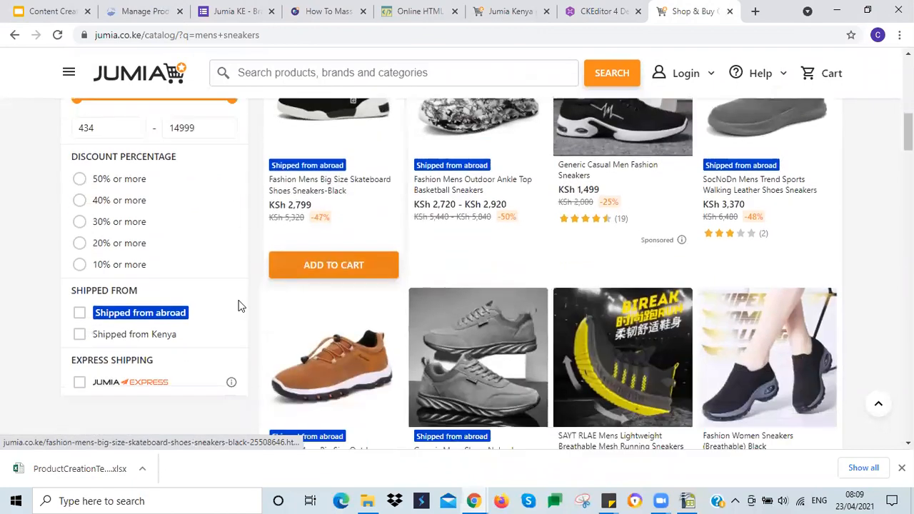
{"action": "left_click", "coordinate": [80, 313]}
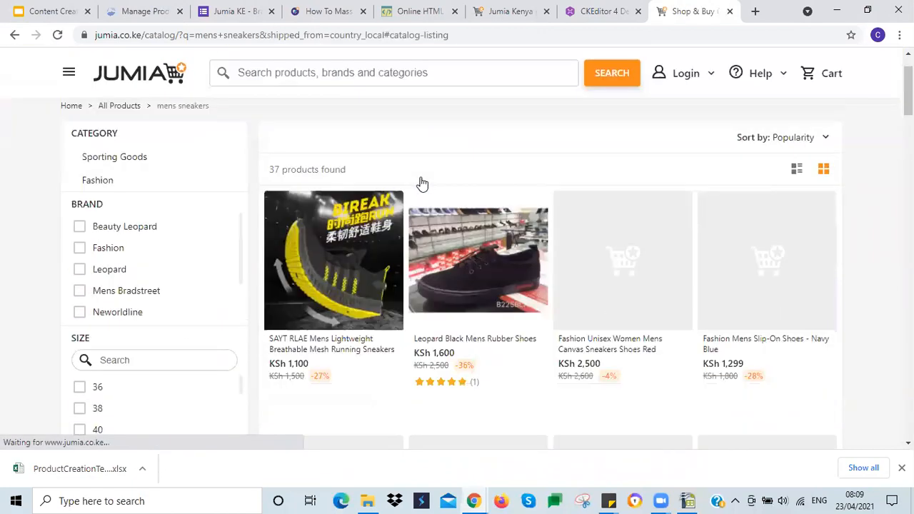
Open the Fashion Men Sneakers Casual Shoes product in a new tab and go to its product details
{"action": "scroll", "coordinate": [468, 285], "scroll_direction": "down", "scroll_amount": 2}
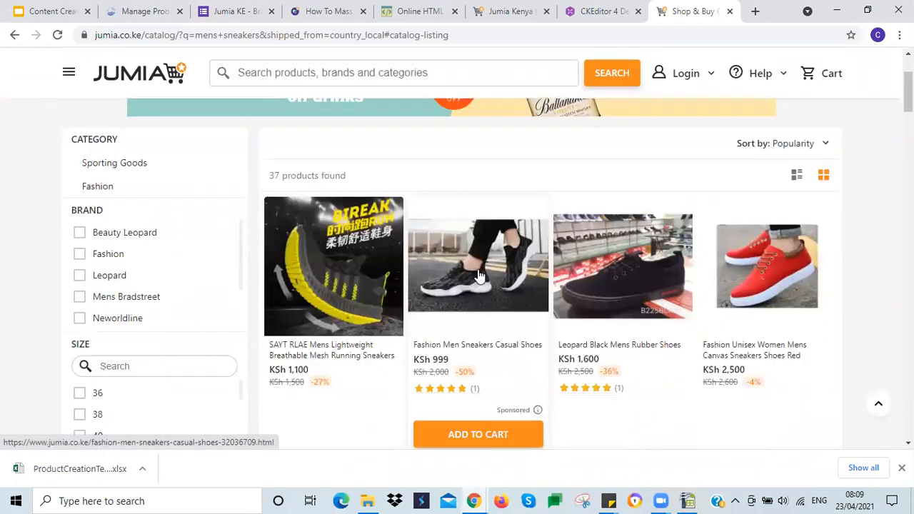
{"action": "right_click", "coordinate": [471, 207]}
{"action": "left_click", "coordinate": [512, 210]}
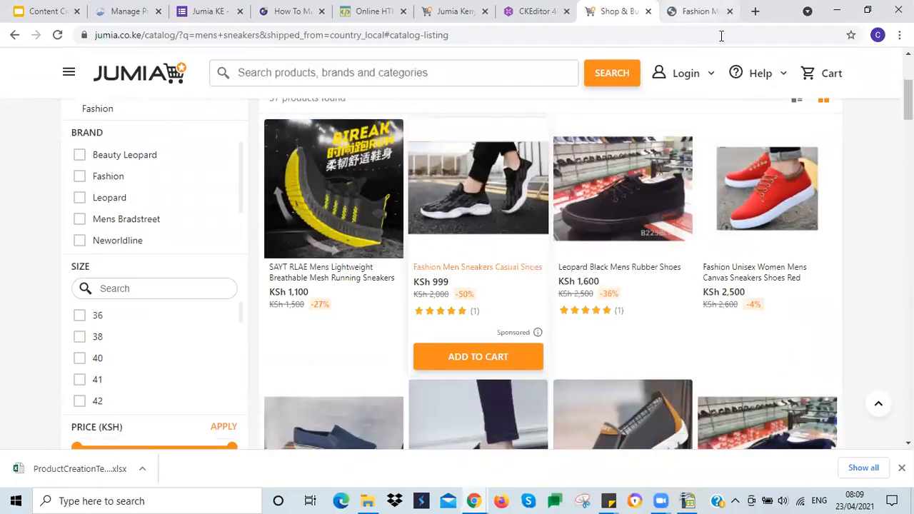
{"action": "key", "text": "ctrl+Tab"}
{"action": "scroll", "coordinate": [512, 268], "scroll_direction": "down", "scroll_amount": 8}
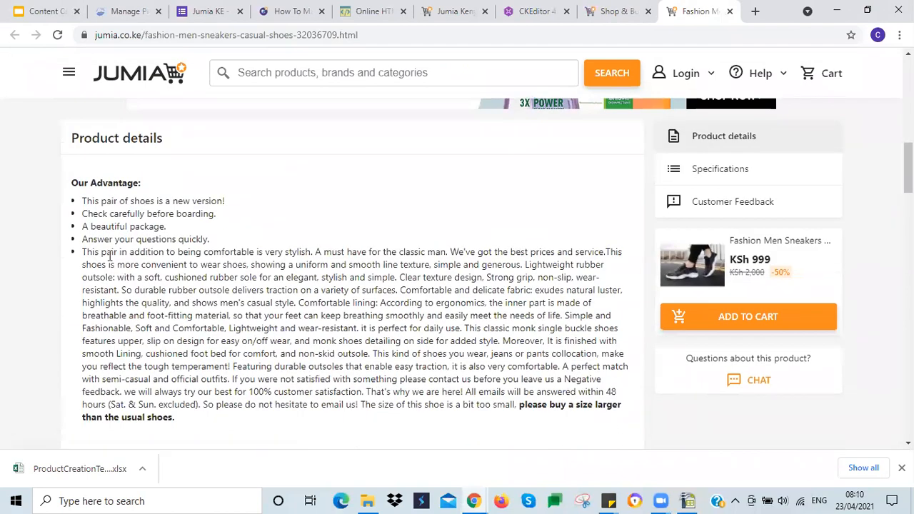
Copy the description from "This pair in addition" through "it is perfect for daily use." into the online HTML editor's visual pane
{"action": "left_click_drag", "start_coordinate": [83, 254], "coordinate": [463, 328]}
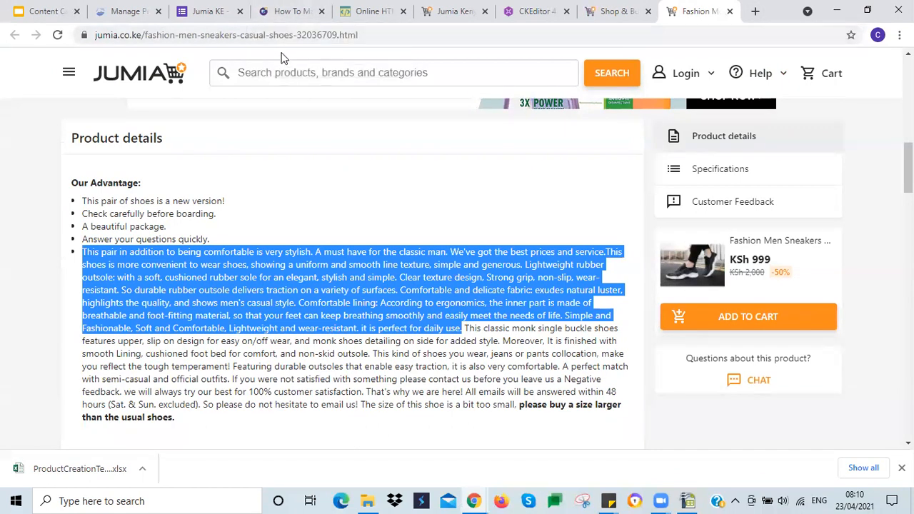
{"action": "left_click", "coordinate": [45, 11]}
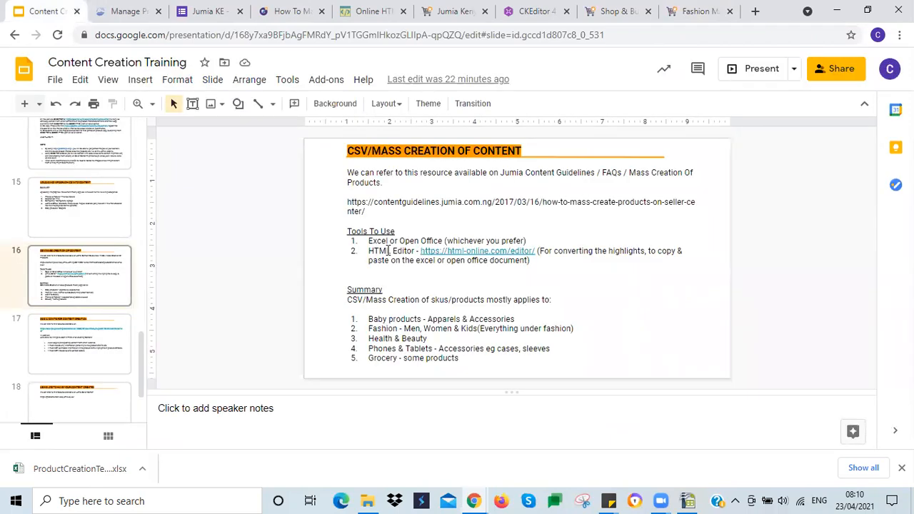
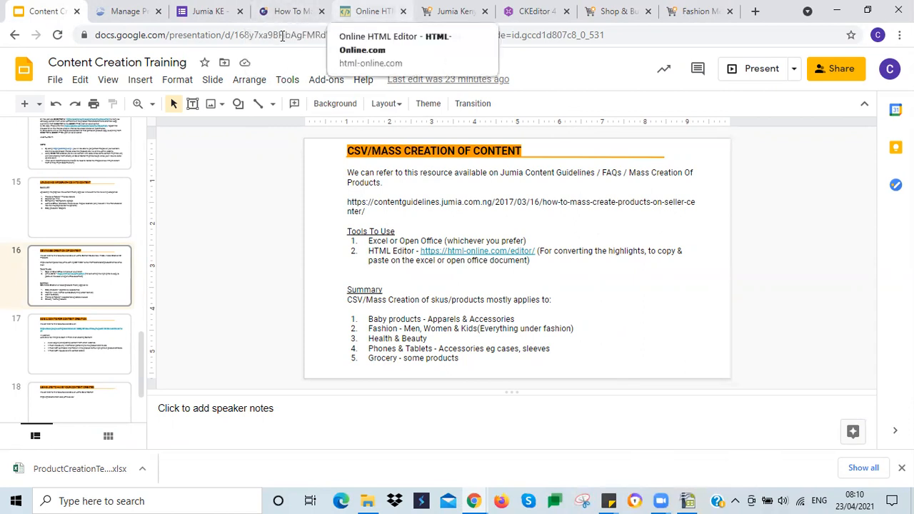
{"action": "left_click", "coordinate": [367, 12]}
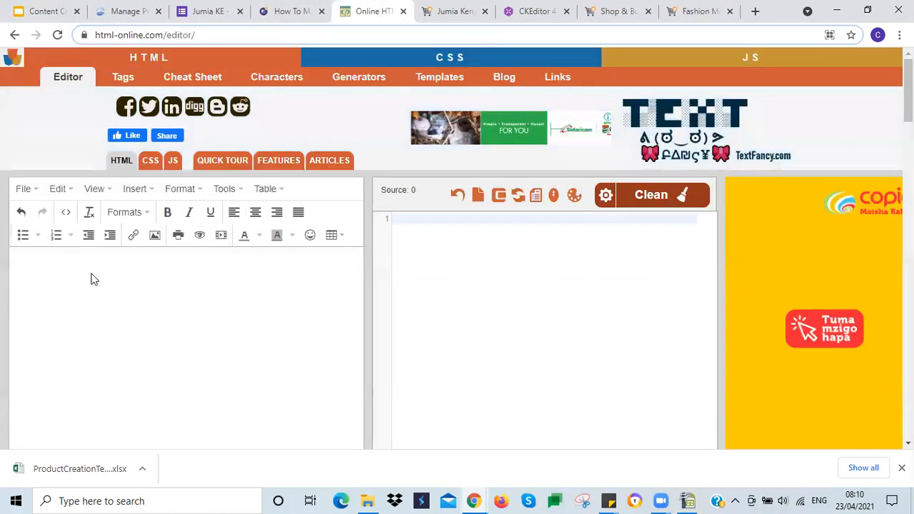
{"action": "left_click", "coordinate": [83, 259]}
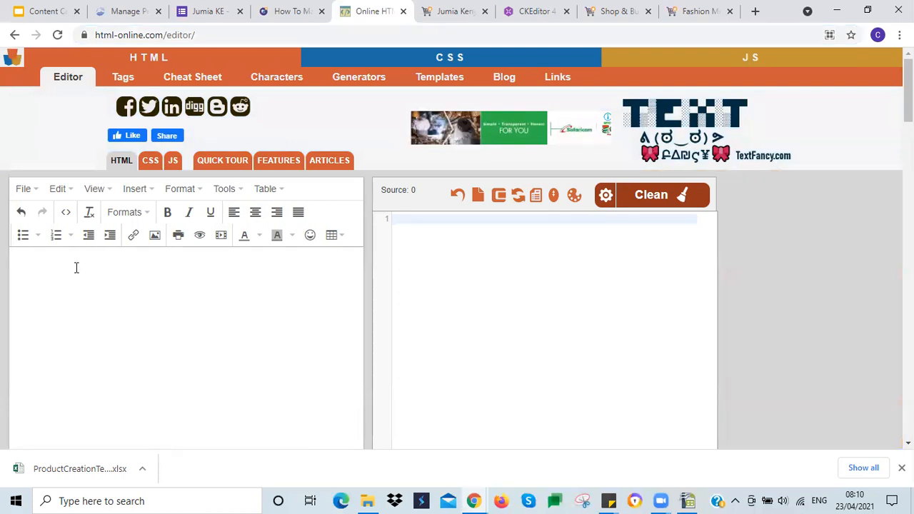
{"action": "type", "text": "This pair in addition to being comfortable is very stylish. A must have for the classic man. We've got the best prices and service.This shoes is more convenient to wear shoes, showing a uniform and smooth line texture, simple and generous. Lightweight rubber outsole: with a soft, cushioned rubber sole for an elegant, stylish and simple. Clear texture design, Strong grip, non-slip, wear-resistant. So durable rubber outsole delivers traction on a variety of surfaces. Comfortable and delicate fabric: exudes natural luster, highlights the quality, and shows men's casual style. Comfortable lining: According to ergonomics, the inner part is made of breathable and foot-fitting material, so that your feet can keep breathing smoothly and easily meet the needs of life. Simple and Fashionable, Soft and Comfortable, Lightweight and wear-resistant. it is perfect for daily use."}
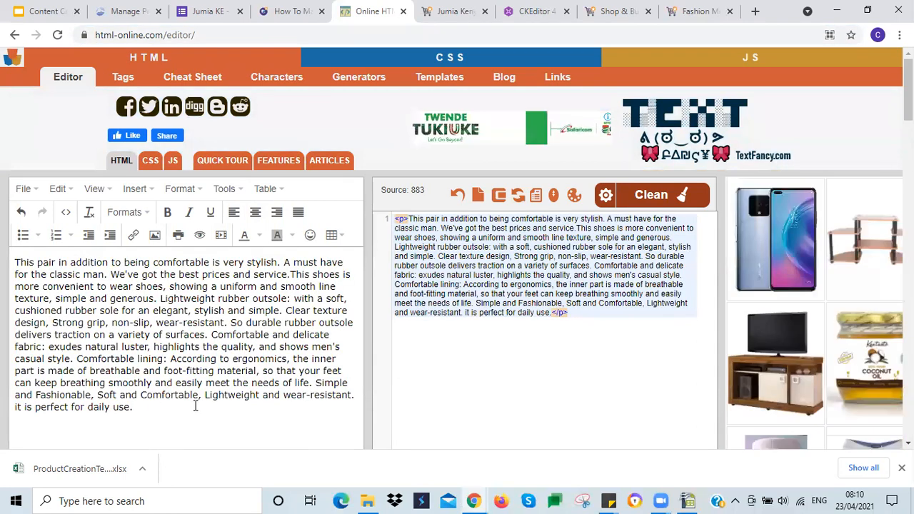
Start a new paragraph at "Comfortable lining" and delete the text from "We've got the best prices" through "simple and generous."
{"action": "left_click", "coordinate": [171, 361]}
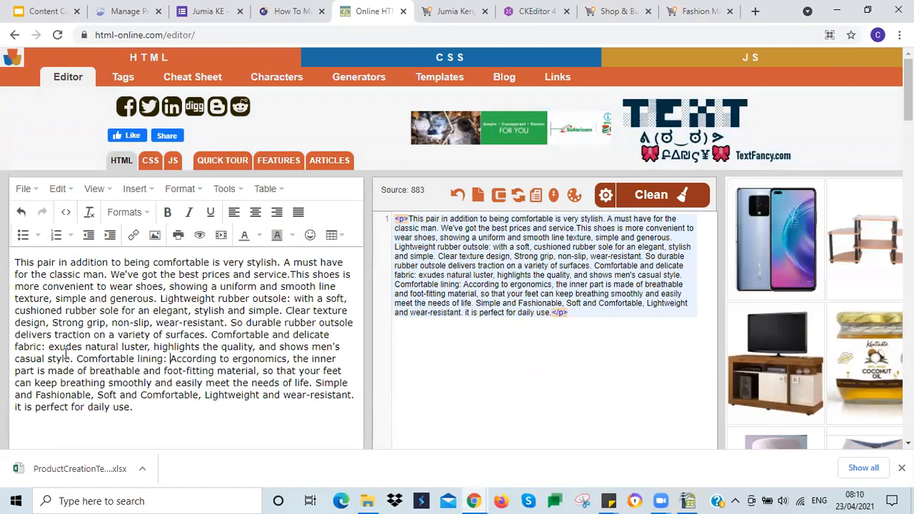
{"action": "key", "text": "Return"}
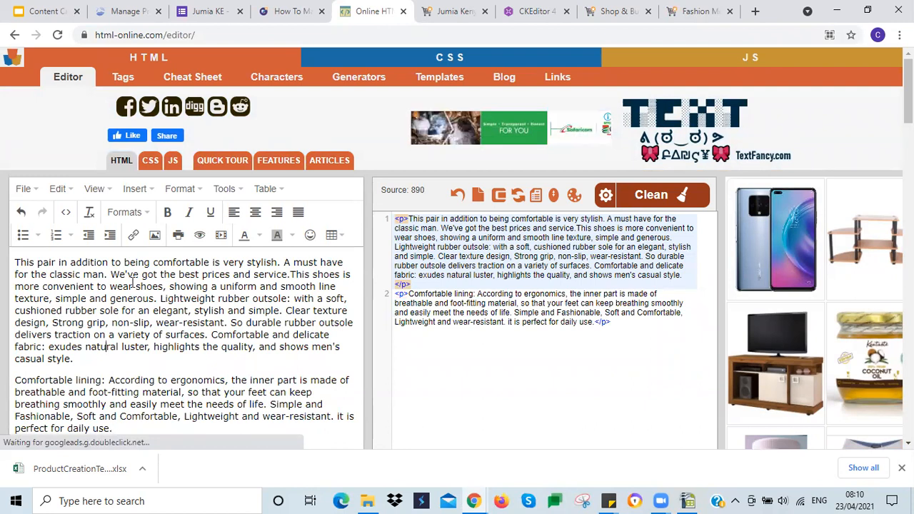
{"action": "left_click_drag", "start_coordinate": [108, 273], "coordinate": [158, 300]}
{"action": "key", "text": "BackSpace"}
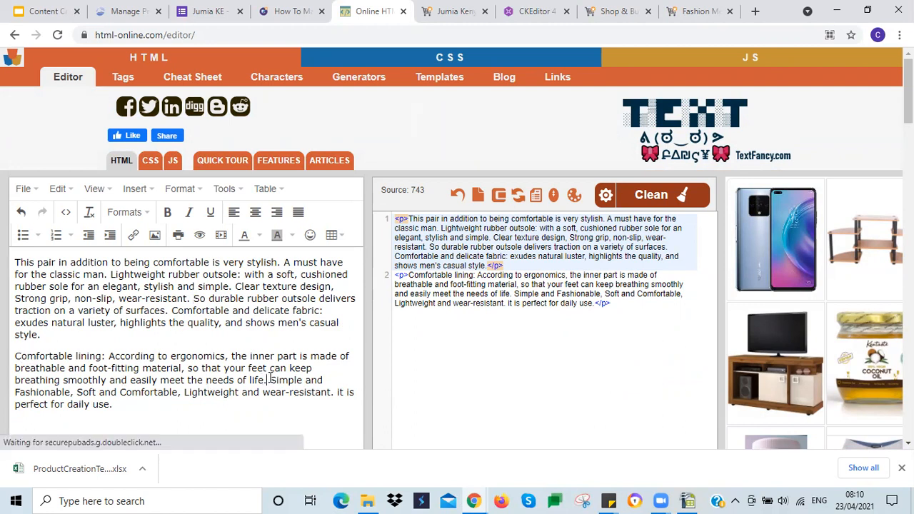
Delete the closing text from "Simple and Fashionable" through "perfect for daily use." in the second paragraph
{"action": "left_click_drag", "start_coordinate": [269, 379], "coordinate": [237, 407]}
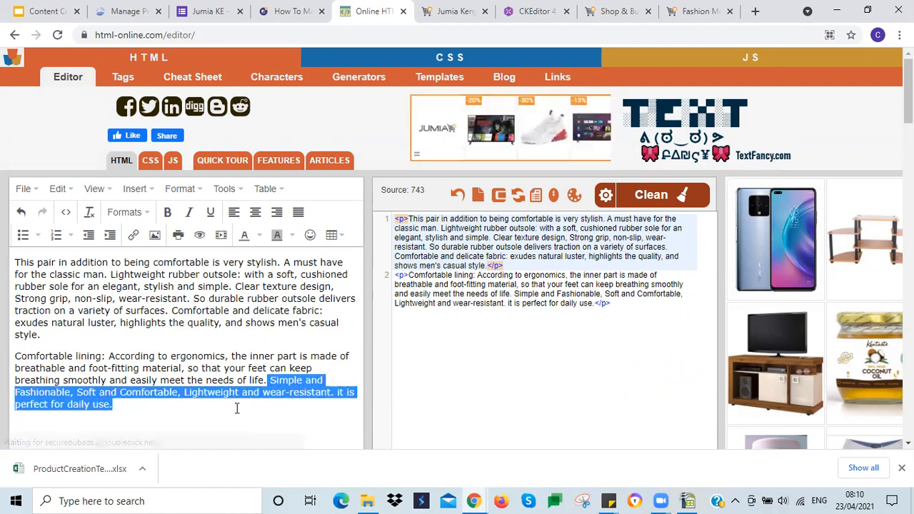
{"action": "key", "text": "BackSpace"}
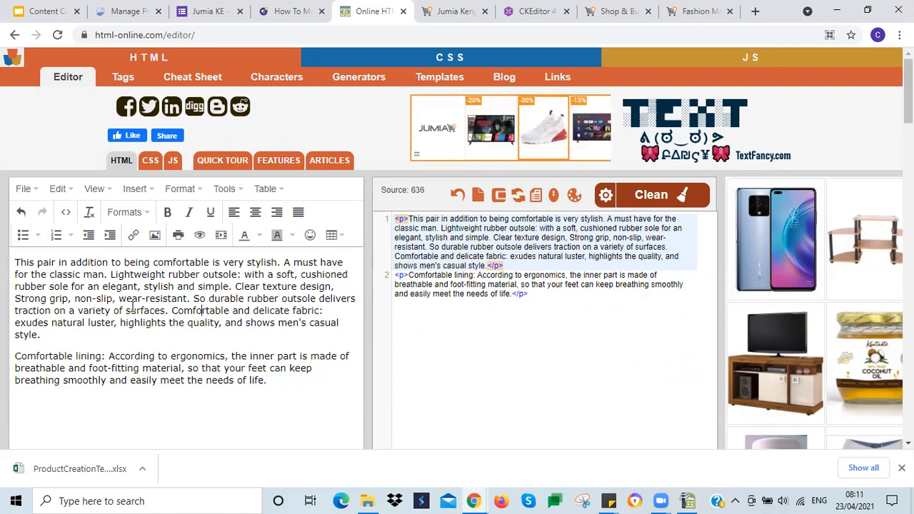
{"action": "left_click", "coordinate": [71, 286]}
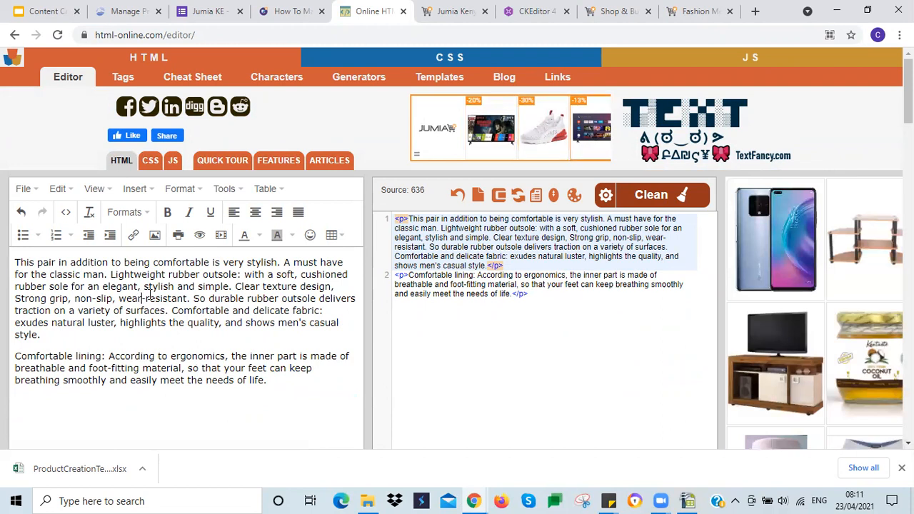
{"action": "left_click", "coordinate": [110, 275]}
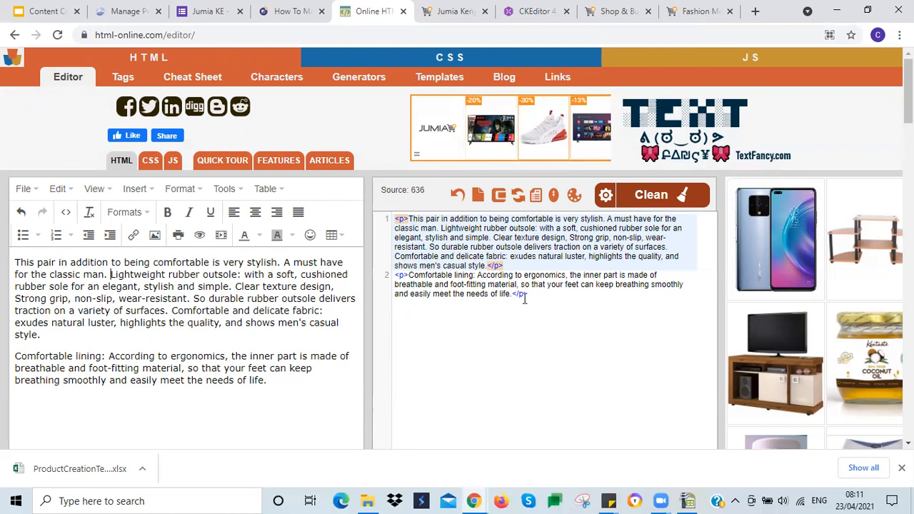
Make the word "Lightweight" and the phrase "Comfortable lining" bold in the description
{"action": "left_click_drag", "start_coordinate": [528, 296], "coordinate": [383, 214]}
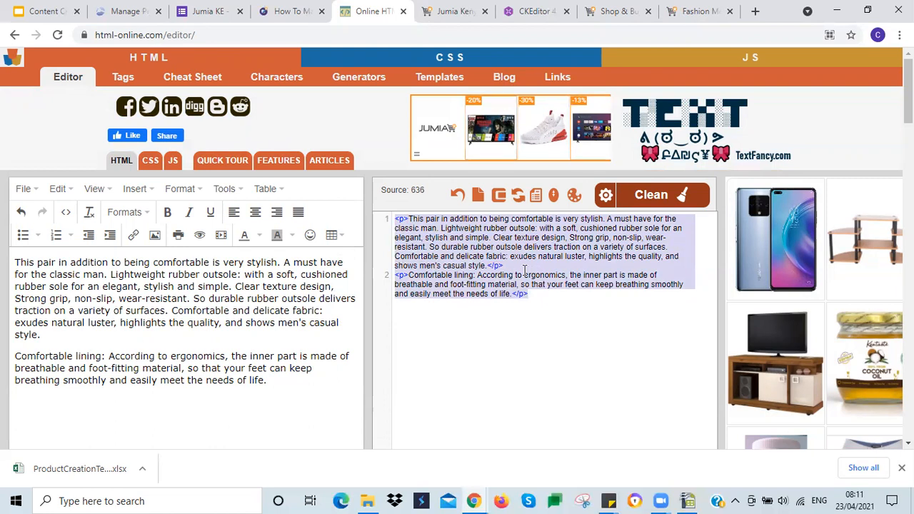
{"action": "left_click", "coordinate": [203, 288]}
{"action": "double_click", "coordinate": [138, 276]}
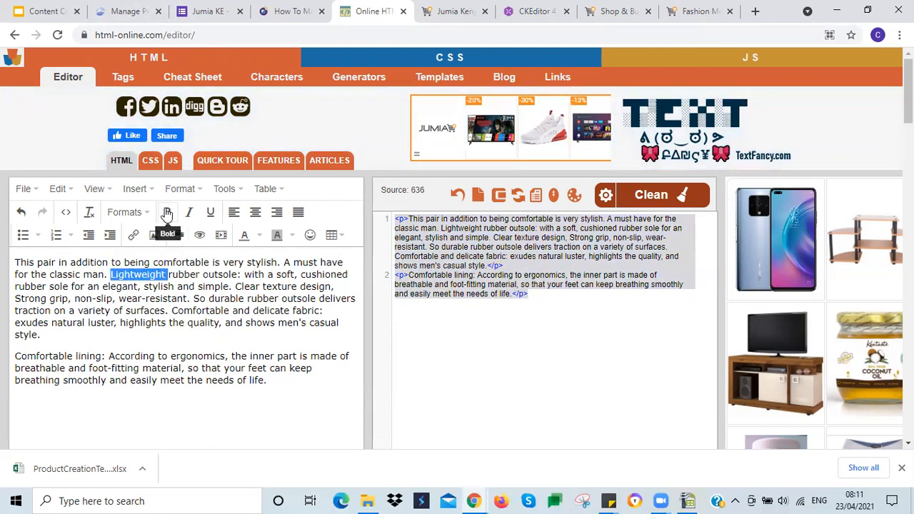
{"action": "left_click", "coordinate": [167, 213]}
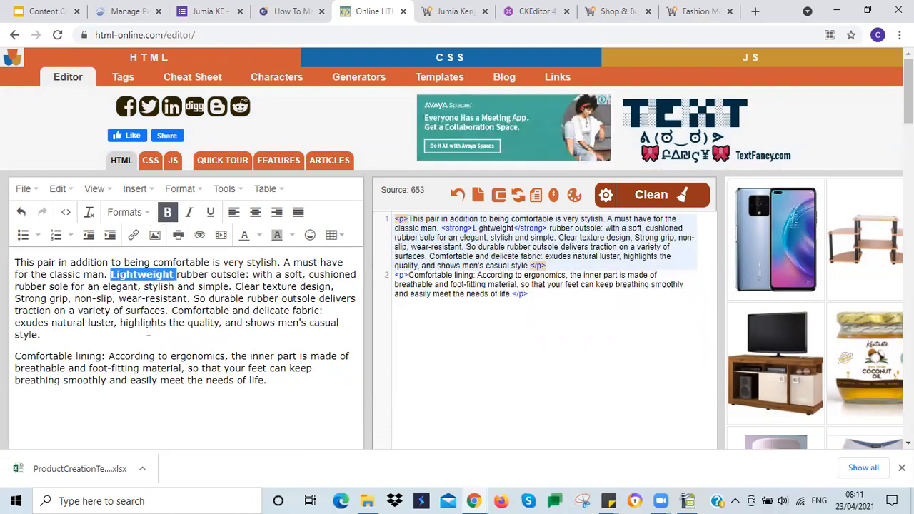
{"action": "left_click", "coordinate": [174, 310]}
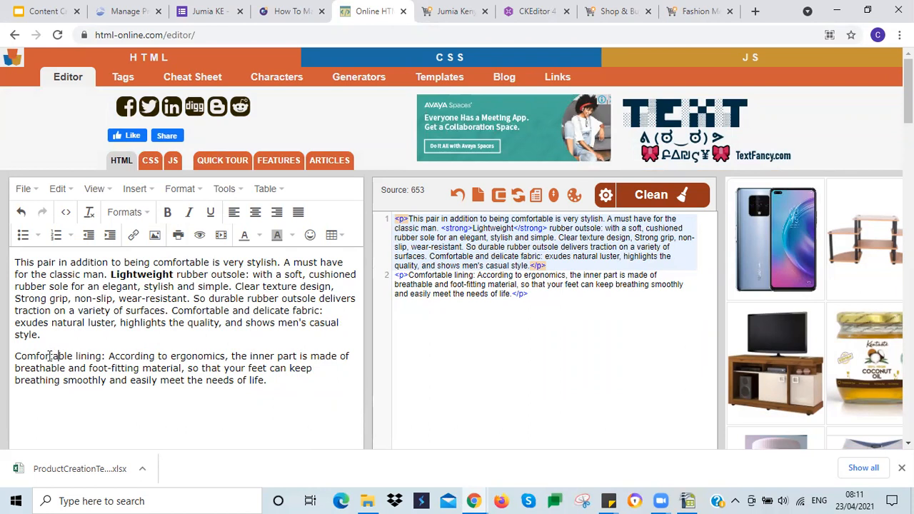
{"action": "left_click_drag", "start_coordinate": [16, 354], "coordinate": [103, 355]}
{"action": "left_click", "coordinate": [167, 211]}
{"action": "left_click", "coordinate": [112, 331]}
{"action": "left_click", "coordinate": [93, 353]}
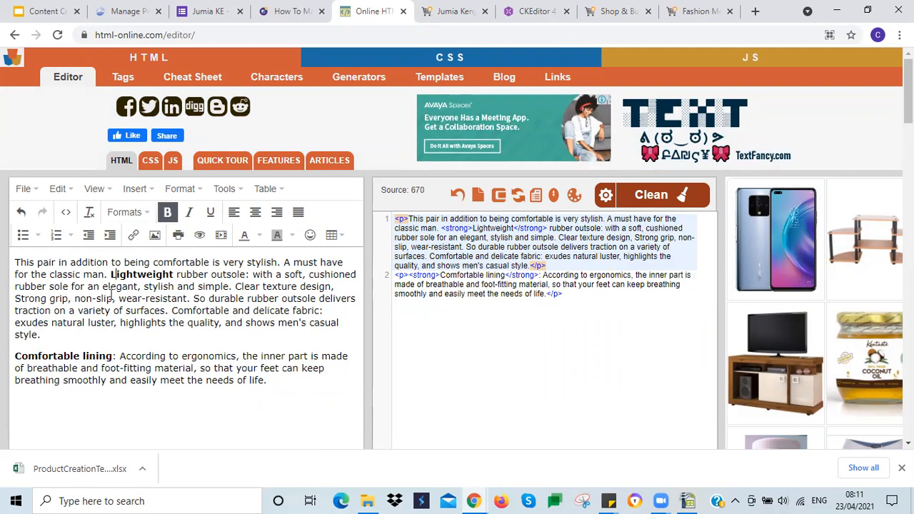
Copy the description's full HTML source and replace the sample text in Description cell K4 of the OpenOffice Calc template with it
{"action": "left_click_drag", "start_coordinate": [562, 294], "coordinate": [391, 219]}
{"action": "key", "text": "ctrl+c"}
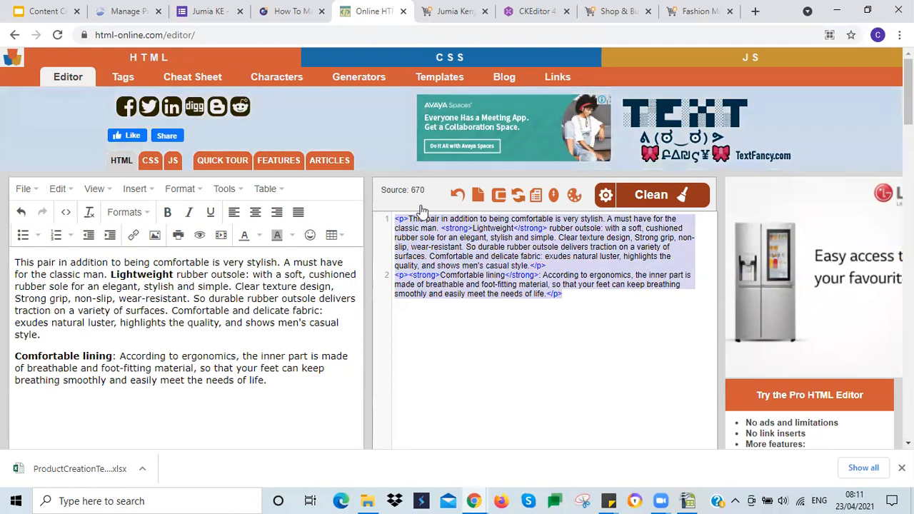
{"action": "left_click", "coordinate": [688, 500]}
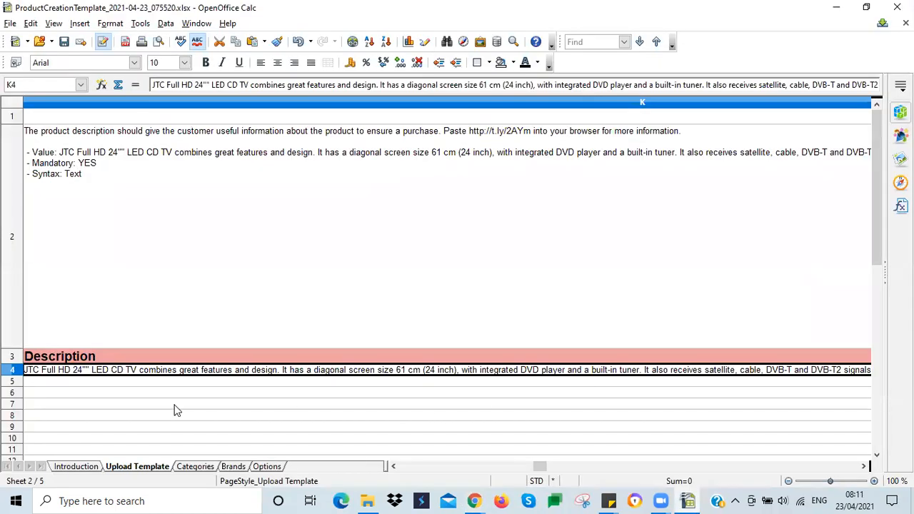
{"action": "triple_click", "coordinate": [218, 85]}
{"action": "key", "text": "BackSpace"}
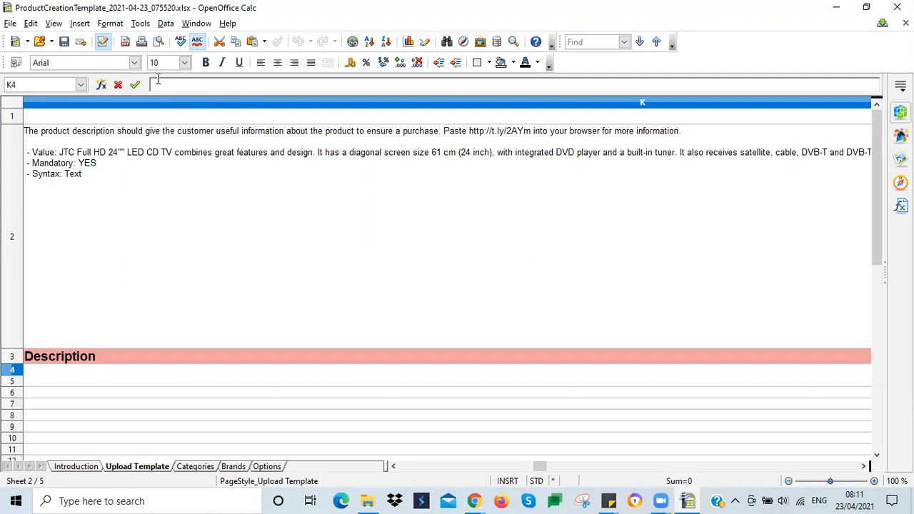
{"action": "key", "text": "ctrl+v"}
{"action": "left_click", "coordinate": [85, 380]}
{"action": "left_click", "coordinate": [107, 329]}
{"action": "left_click", "coordinate": [79, 380]}
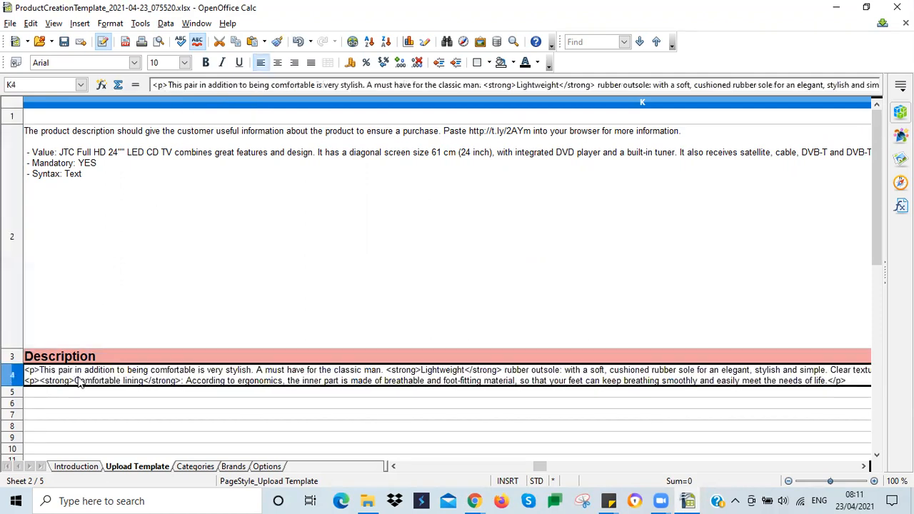
Clear the sample text from the ShortDescription cell in row 4
{"action": "key", "text": "Tab"}
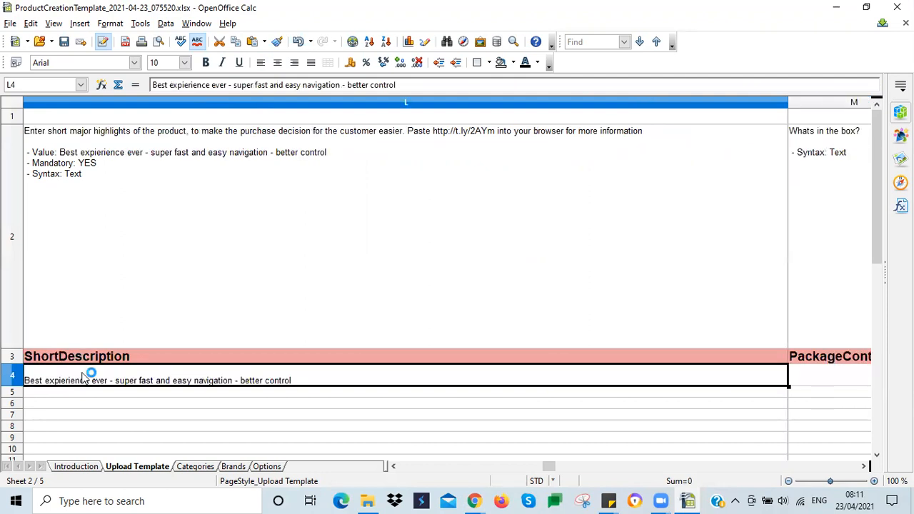
{"action": "key", "text": "BackSpace"}
{"action": "key", "text": "Return"}
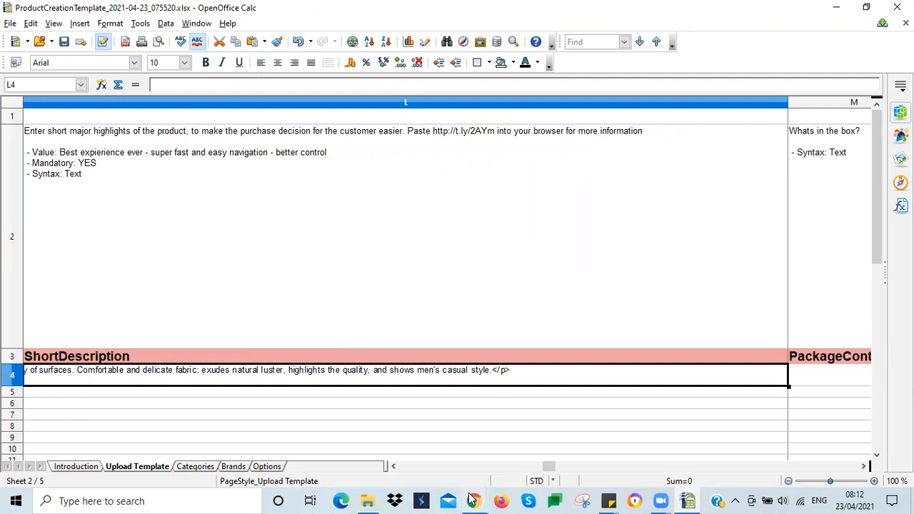
Back in the online HTML editor, replace the whole description with the lines "Color: Red" and "Material: Canvas"
{"action": "mouse_move", "coordinate": [474, 501]}
{"action": "left_click", "coordinate": [526, 462]}
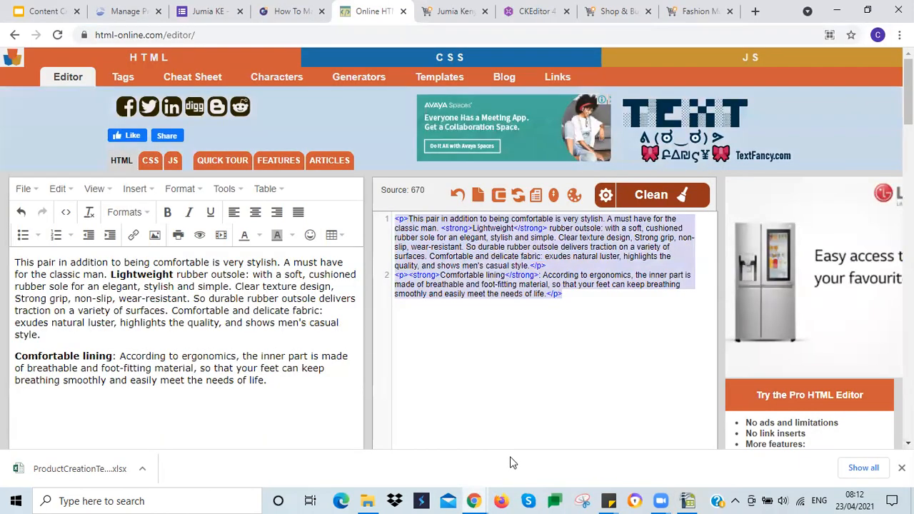
{"action": "left_click_drag", "start_coordinate": [268, 381], "coordinate": [6, 266]}
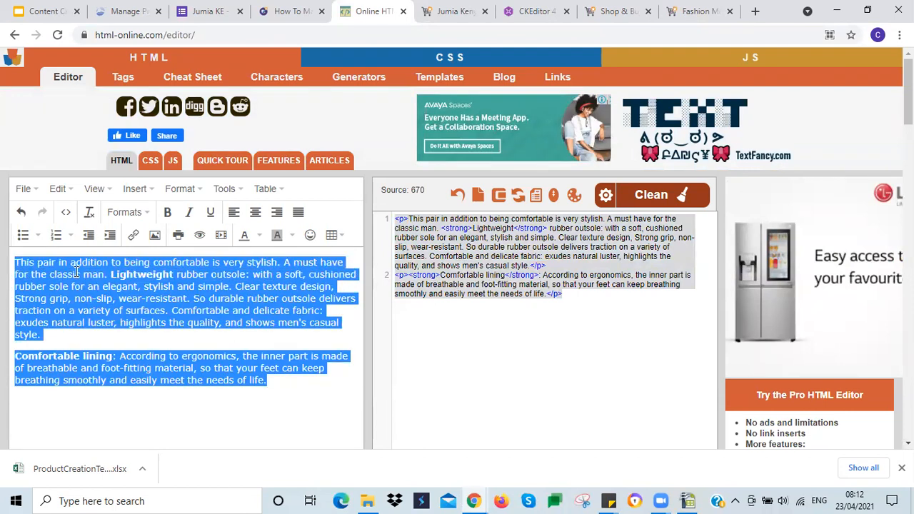
{"action": "type", "text": "Color: Red "}
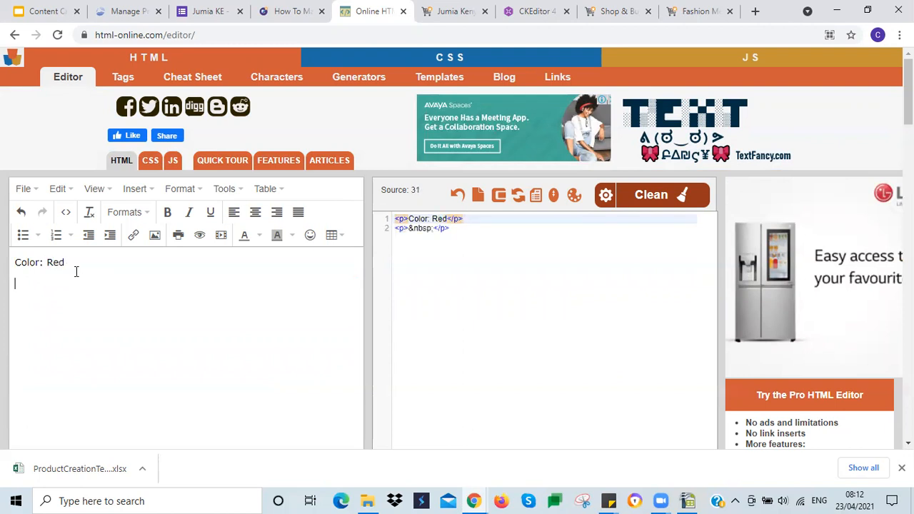
{"action": "type", "text": "Mater"}
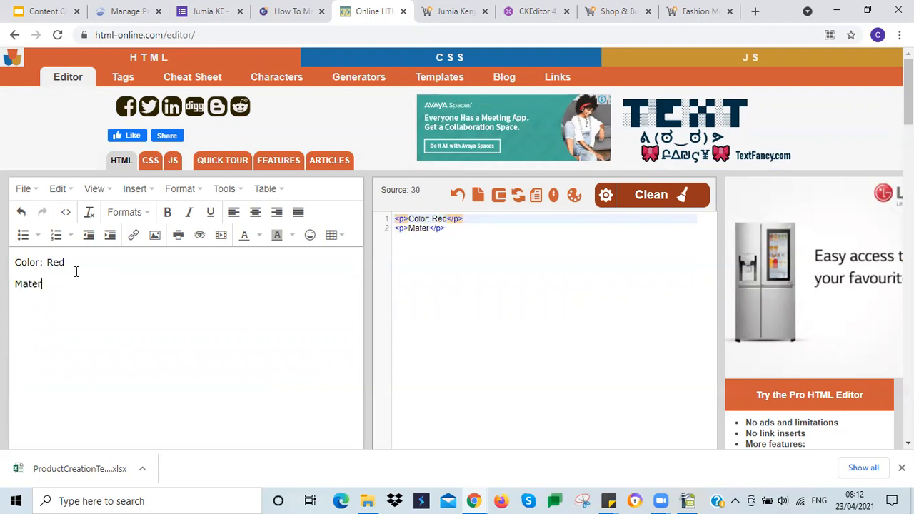
{"action": "type", "text": "ial: C"}
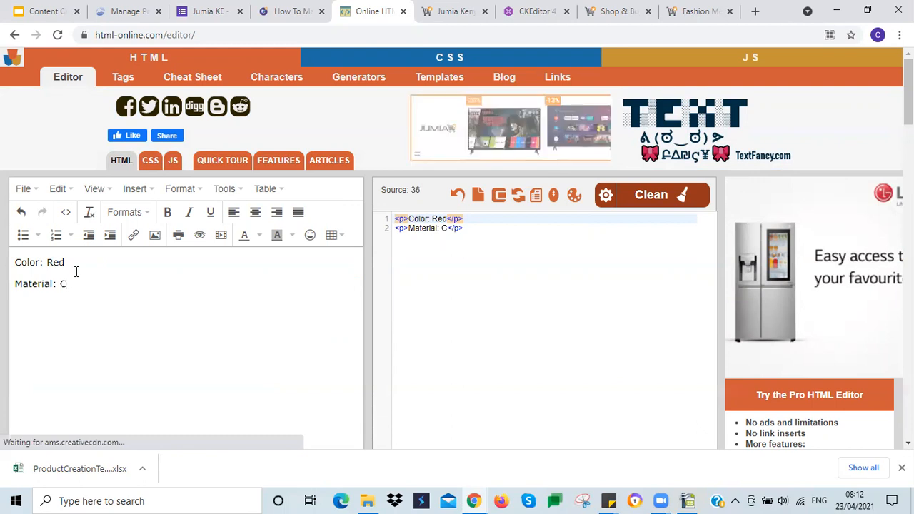
{"action": "type", "text": "anvas"}
{"action": "key", "text": "Return"}
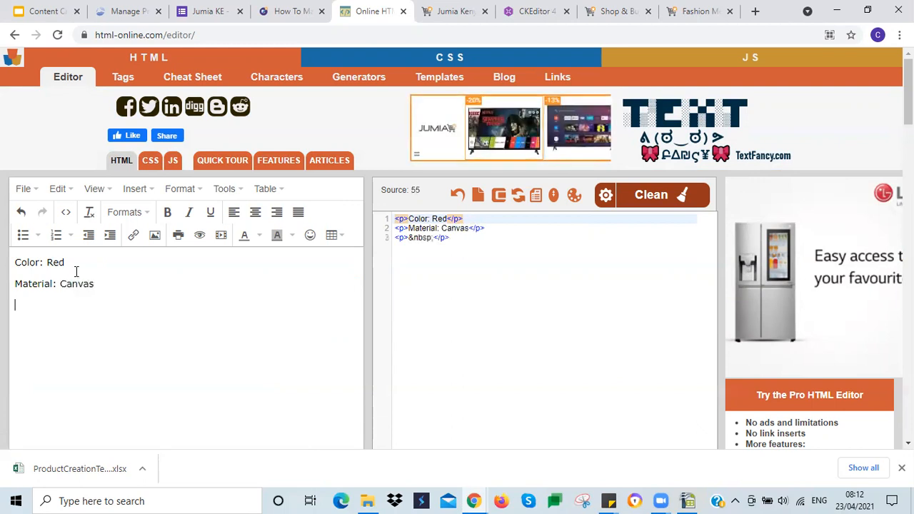
Add the line "Type: Sneaker" below the material line
{"action": "type", "text": "Type"}
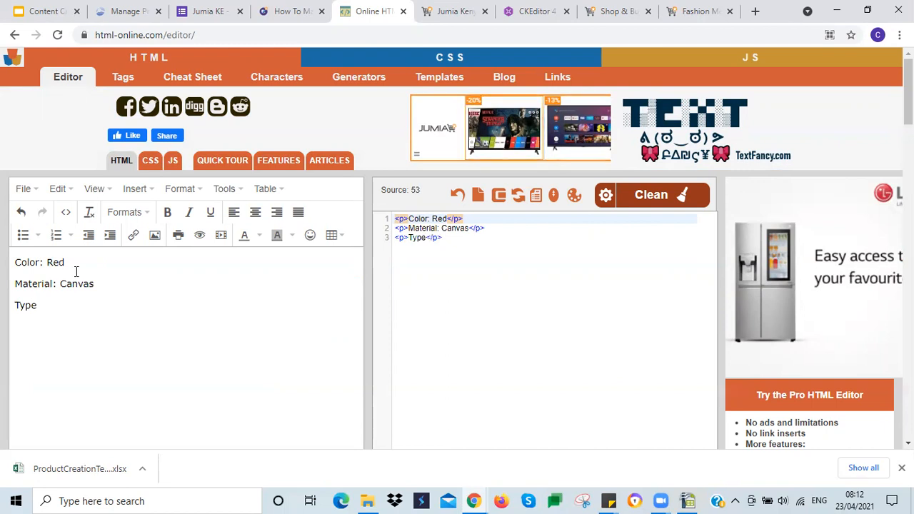
{"action": "type", "text": ": Fa"}
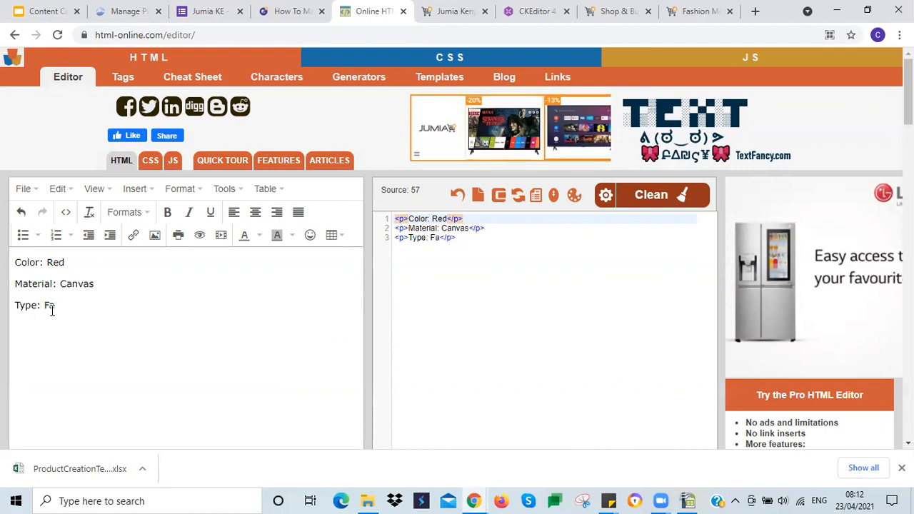
{"action": "key", "text": "BackSpace"}
{"action": "key", "text": "BackSpace"}
{"action": "type", "text": "Sneak"}
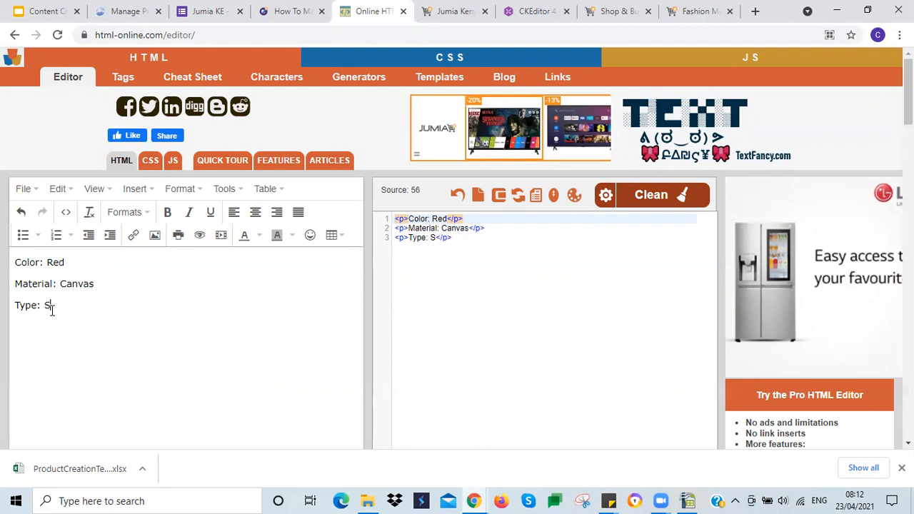
{"action": "type", "text": "er"}
{"action": "key", "text": "Return"}
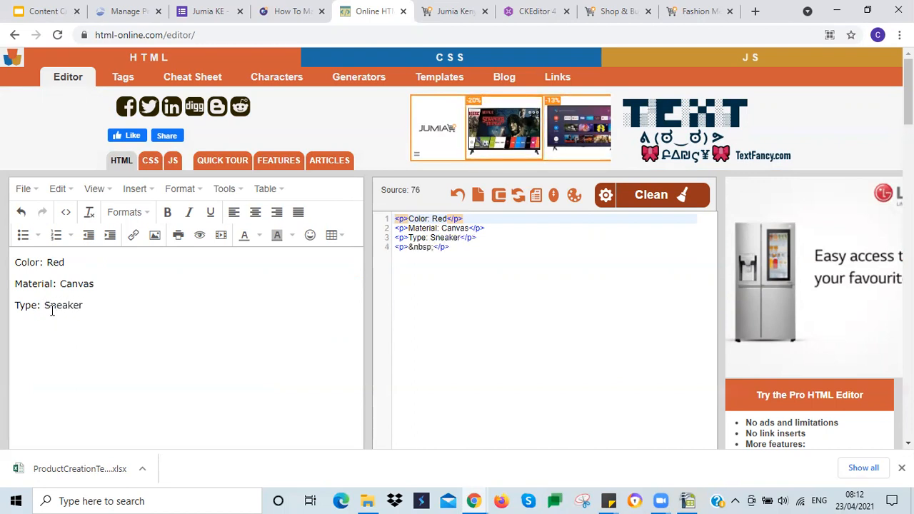
Add the lines "Fastening: Slip-on" and "Features: Comfortable lining on the inside" below the sneaker line
{"action": "type", "text": "Feat"}
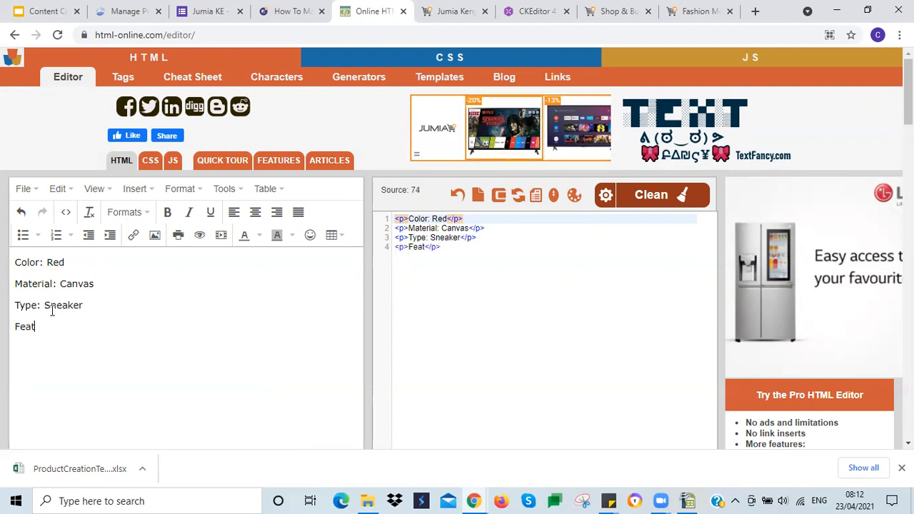
{"action": "type", "text": "ures:"}
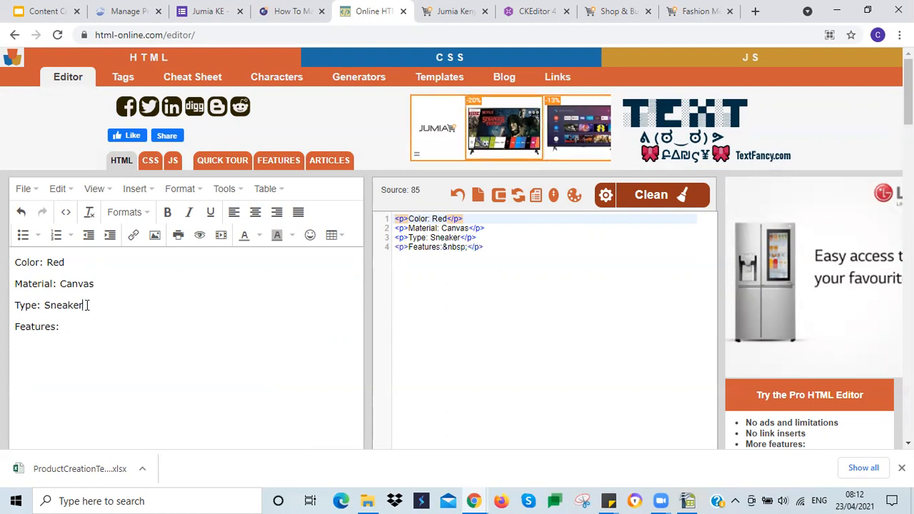
{"action": "key", "text": "Return"}
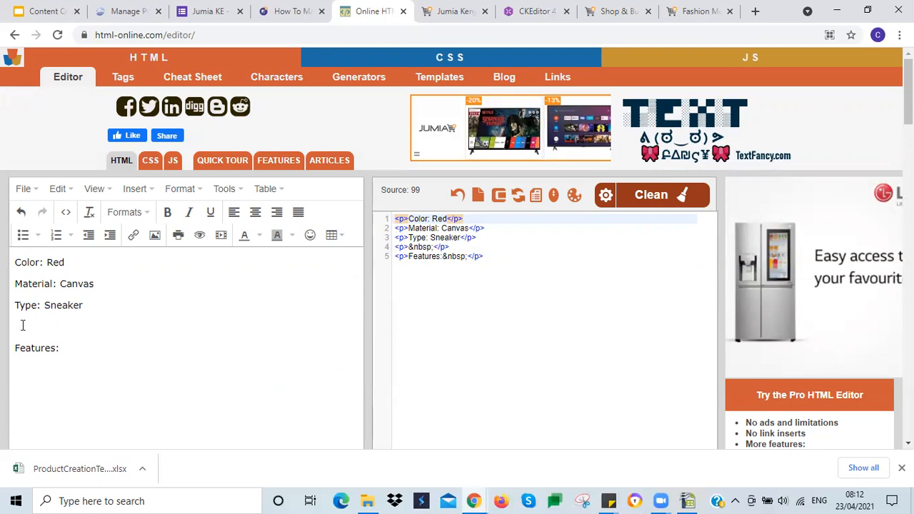
{"action": "type", "text": "Fastening"}
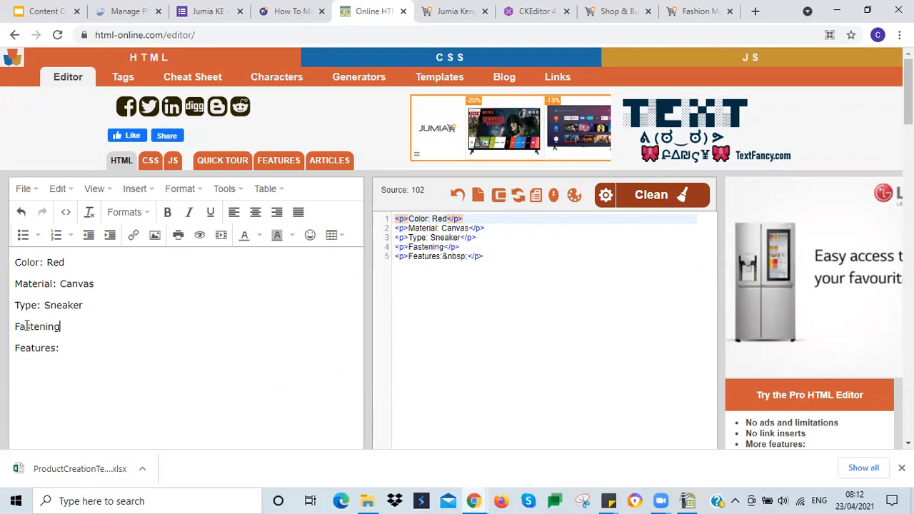
{"action": "type", "text": ": Slip-on Features: C"}
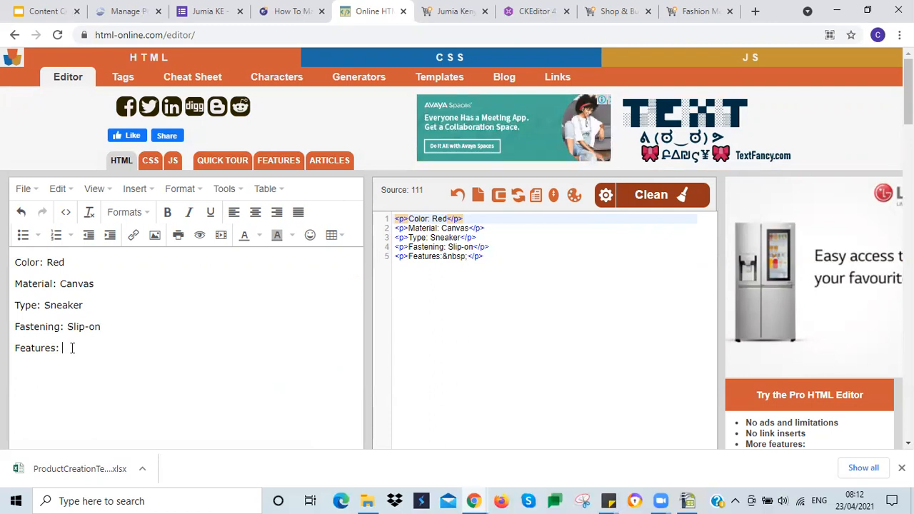
{"action": "type", "text": "omfortable lining on the inside"}
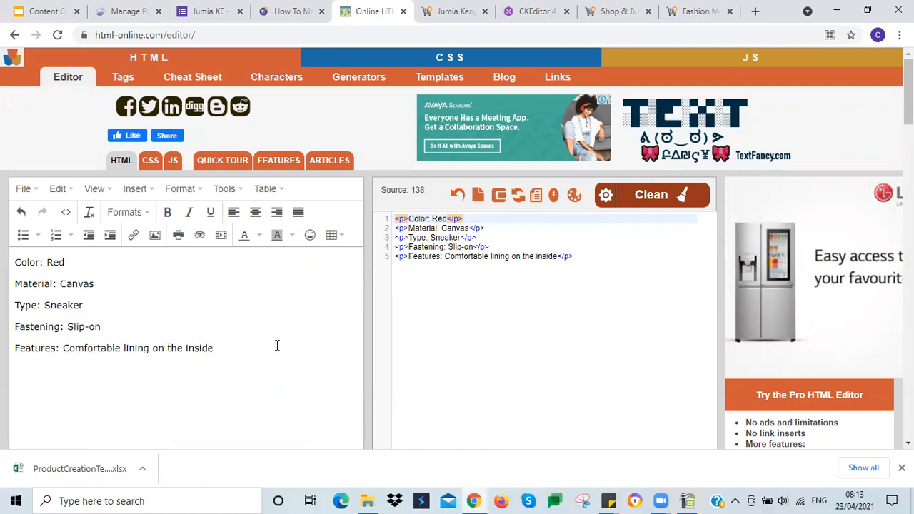
Turn the five highlight lines into a bullet list and copy its complete HTML source
{"action": "left_click_drag", "start_coordinate": [230, 350], "coordinate": [4, 258]}
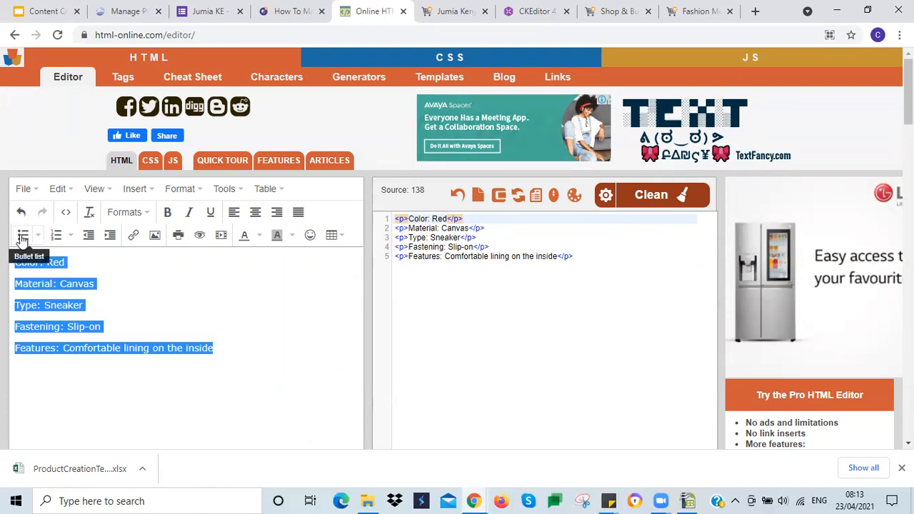
{"action": "left_click", "coordinate": [22, 237]}
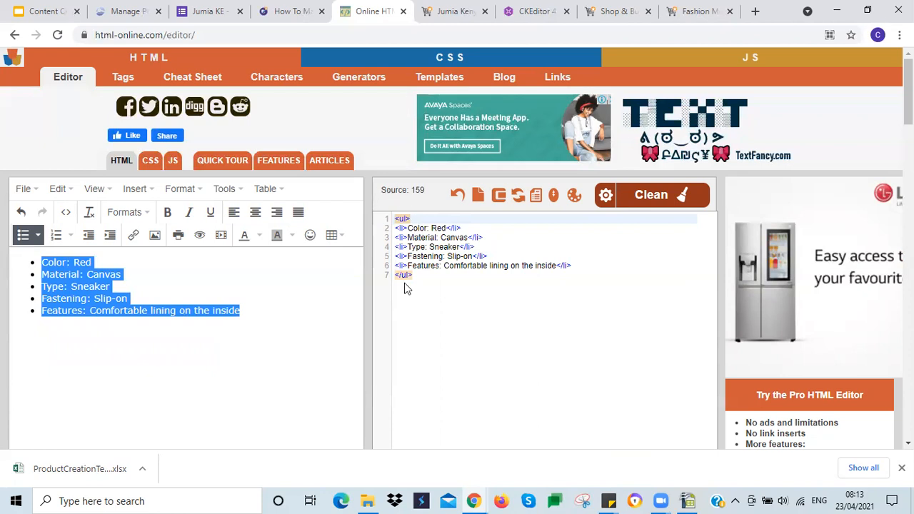
{"action": "left_click_drag", "start_coordinate": [416, 275], "coordinate": [387, 212]}
{"action": "key", "text": "ctrl+c"}
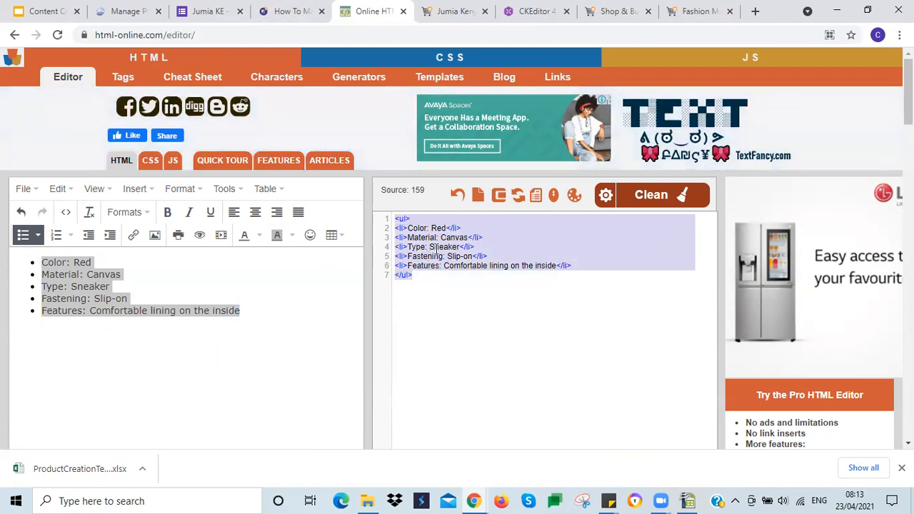
Paste the bullet list's HTML into ShortDescription cell L4 of the Calc template
{"action": "left_click", "coordinate": [687, 500]}
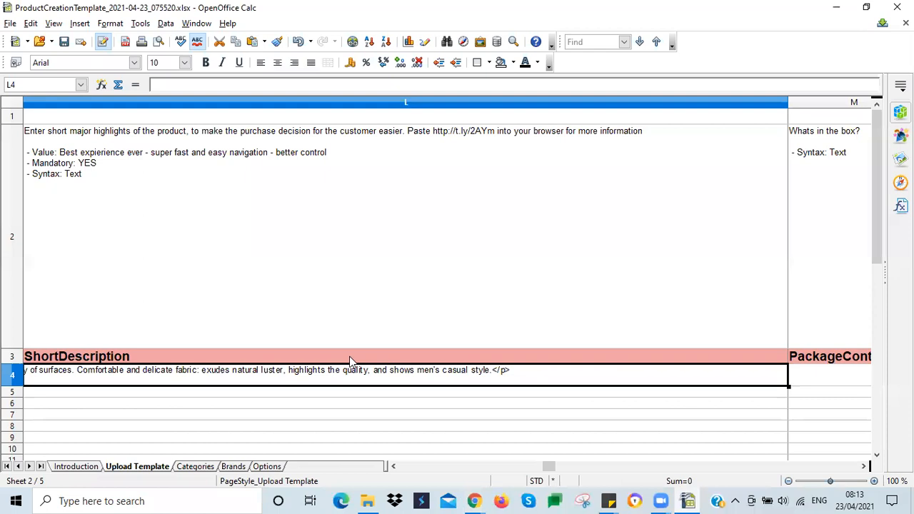
{"action": "left_click", "coordinate": [247, 83]}
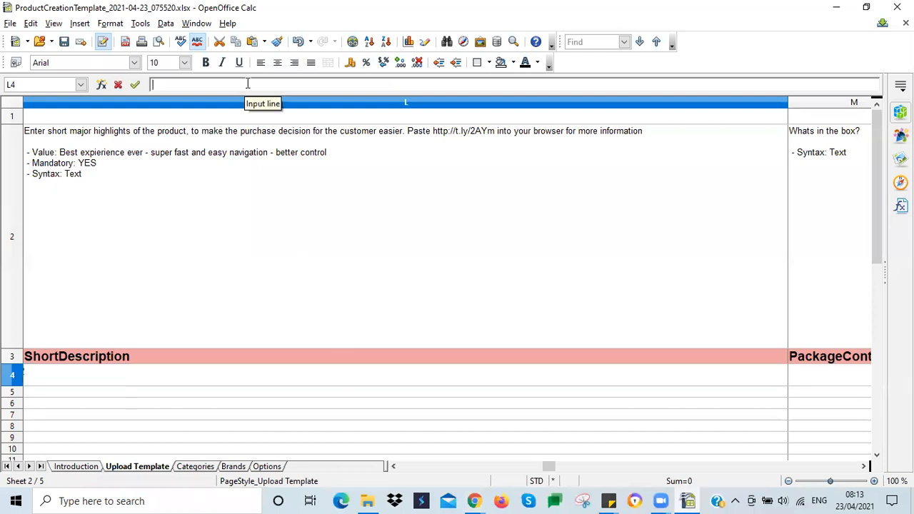
{"action": "key", "text": "ctrl+v"}
{"action": "left_click", "coordinate": [140, 339]}
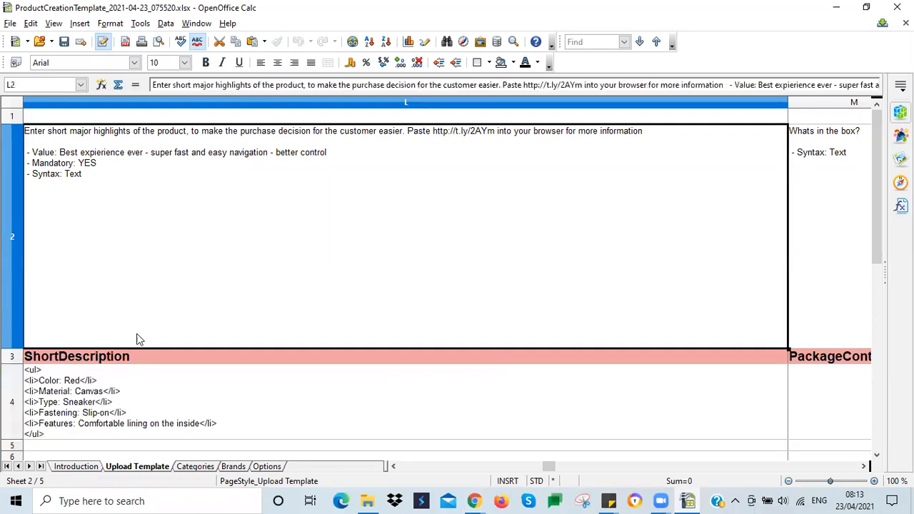
{"action": "left_click", "coordinate": [96, 391]}
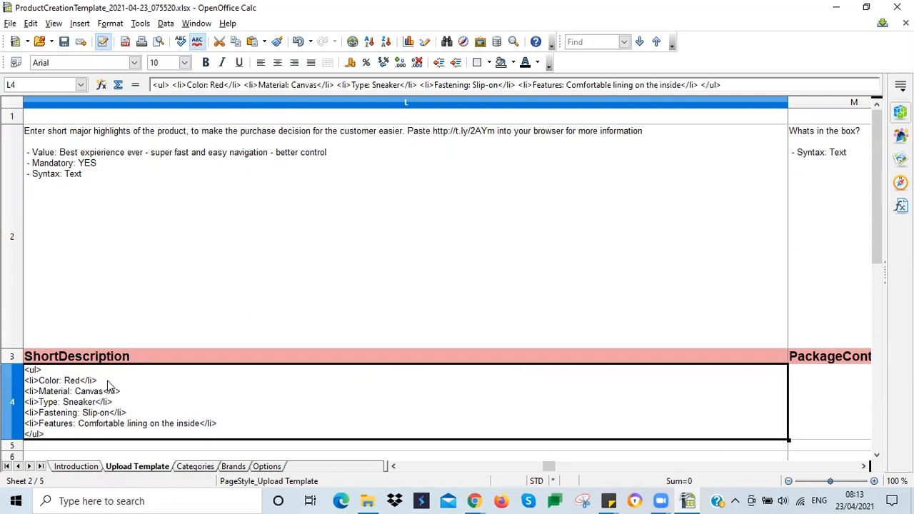
Review row 4's Description and ShortDescription entries, the PackageContent column and the columns at the start of the row
{"action": "key", "text": "Tab"}
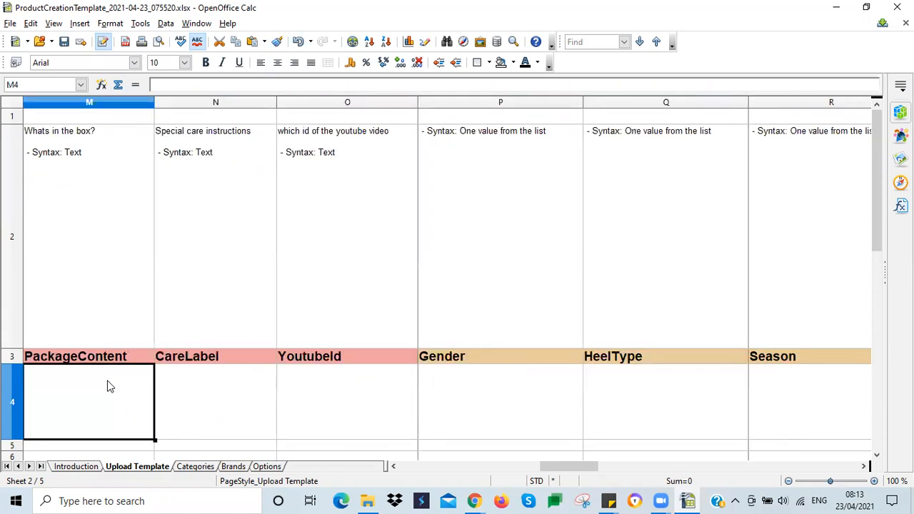
{"action": "key", "text": "shift+Tab"}
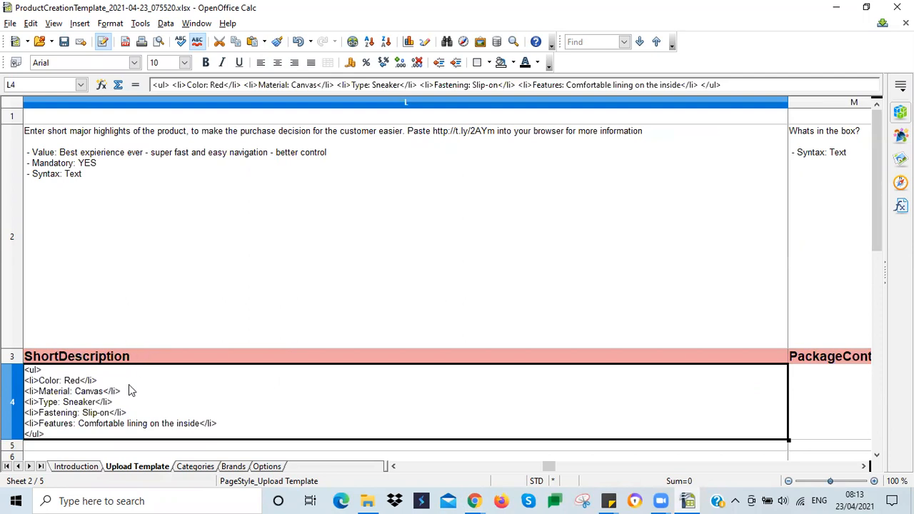
{"action": "key", "text": "shift+Tab"}
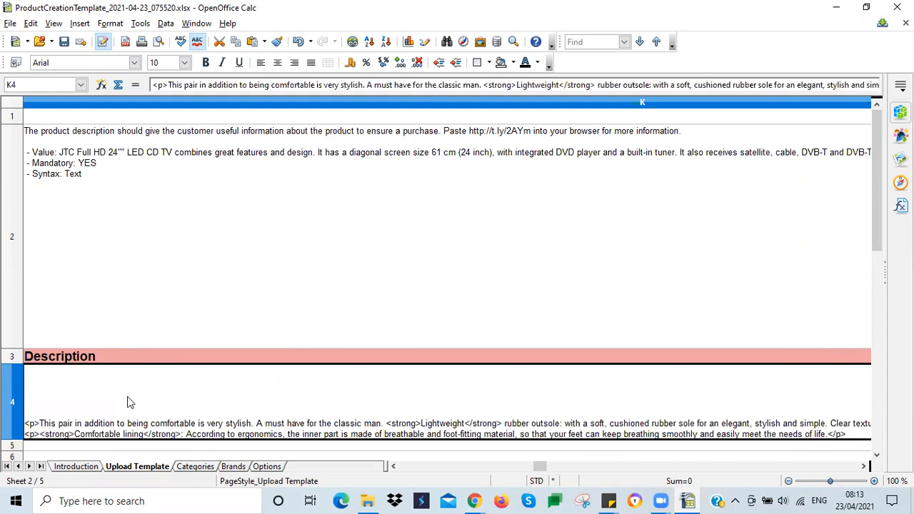
{"action": "key", "text": "Tab"}
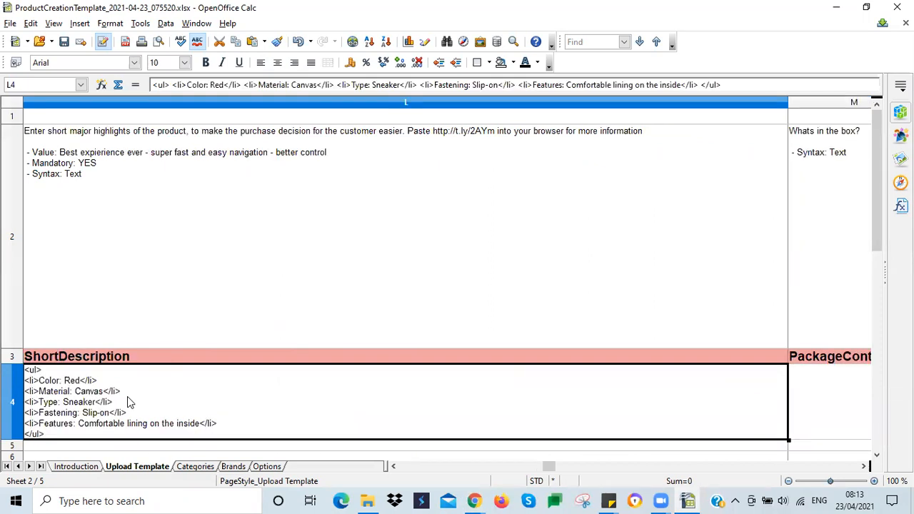
{"action": "key", "text": "Tab"}
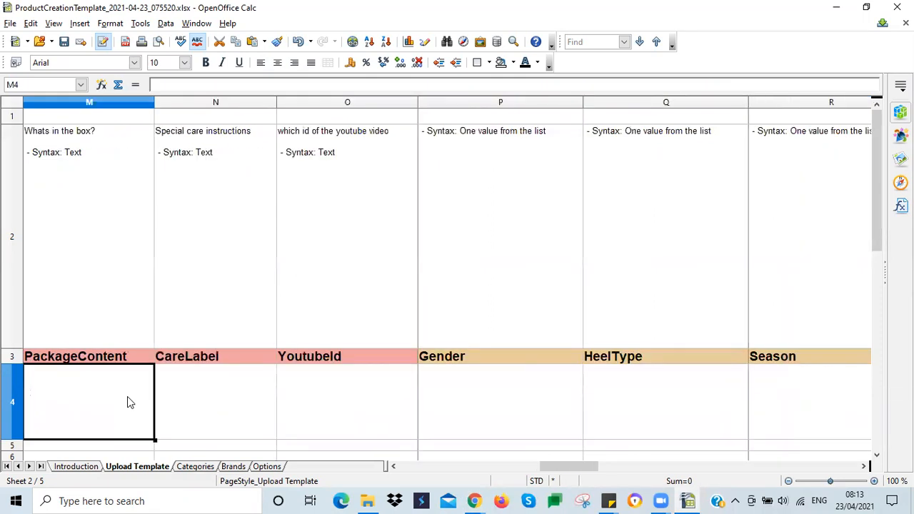
{"action": "left_click_drag", "start_coordinate": [546, 468], "coordinate": [394, 471]}
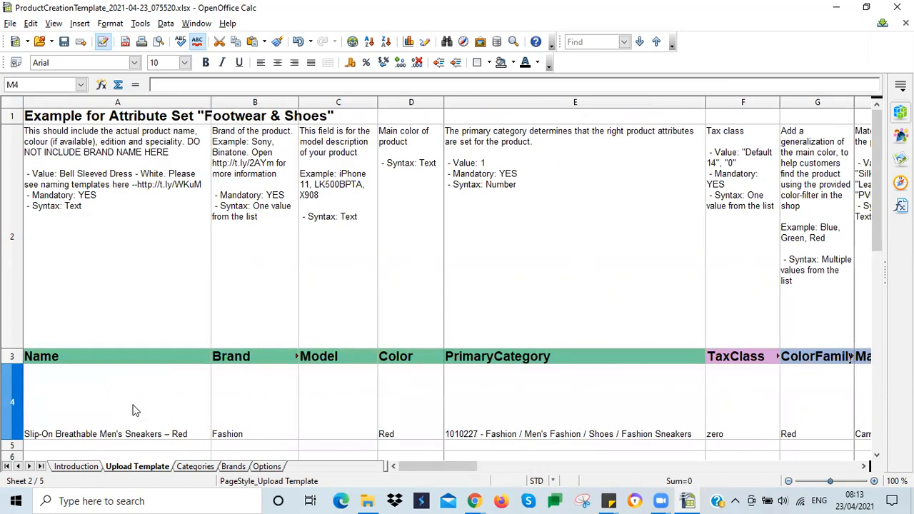
Copy the product name from Name cell A4 into PackageContent cell M4
{"action": "left_click", "coordinate": [131, 410]}
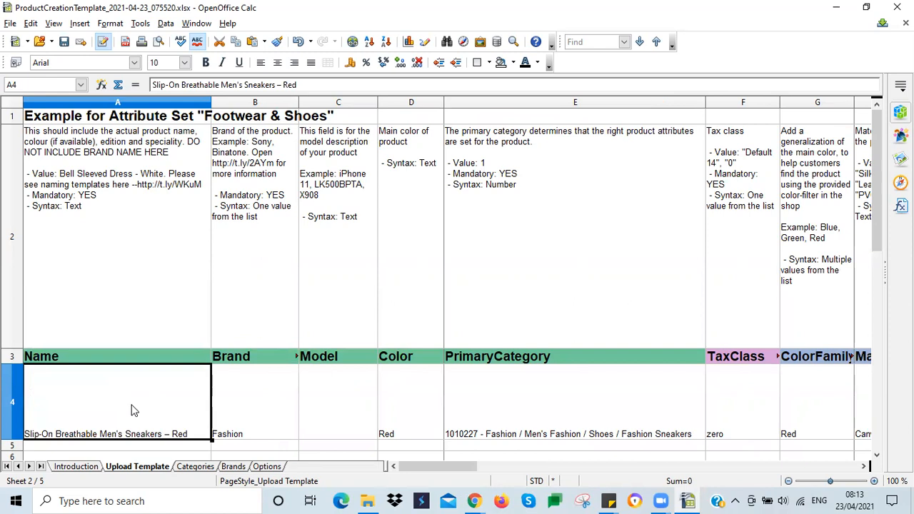
{"action": "key", "text": "Tab"}
{"action": "key", "text": "Tab"}
{"action": "key", "text": "Tab"}
{"action": "key", "text": "Tab"}
{"action": "key", "text": "Tab"}
{"action": "key", "text": "Tab"}
{"action": "key", "text": "Tab"}
{"action": "key", "text": "Tab"}
{"action": "key", "text": "Tab"}
{"action": "key", "text": "Tab"}
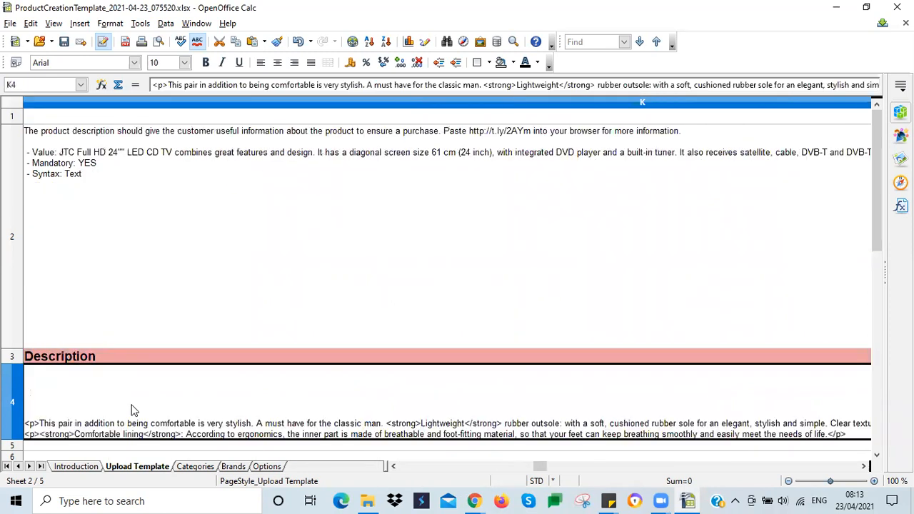
{"action": "left_click", "coordinate": [131, 410]}
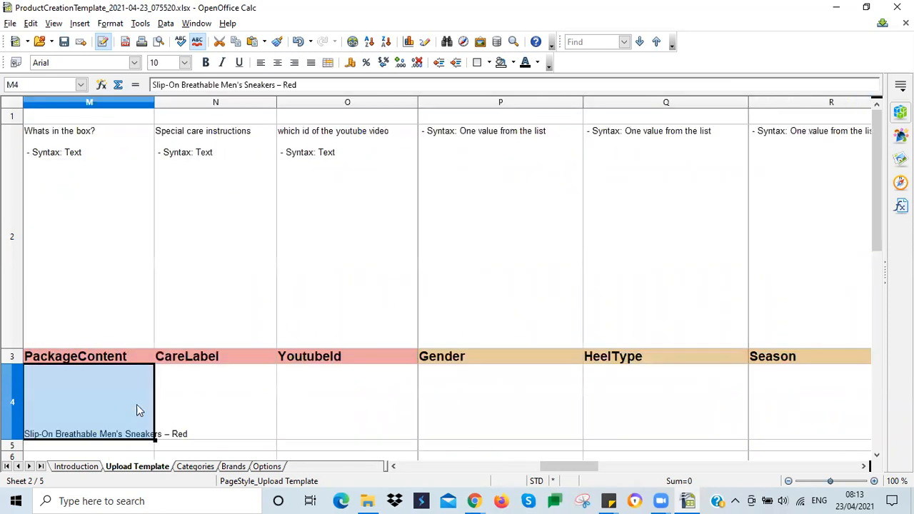
Leave CareLabel and YoutubeId empty in row 4 and set Gender to Men
{"action": "left_click", "coordinate": [204, 400]}
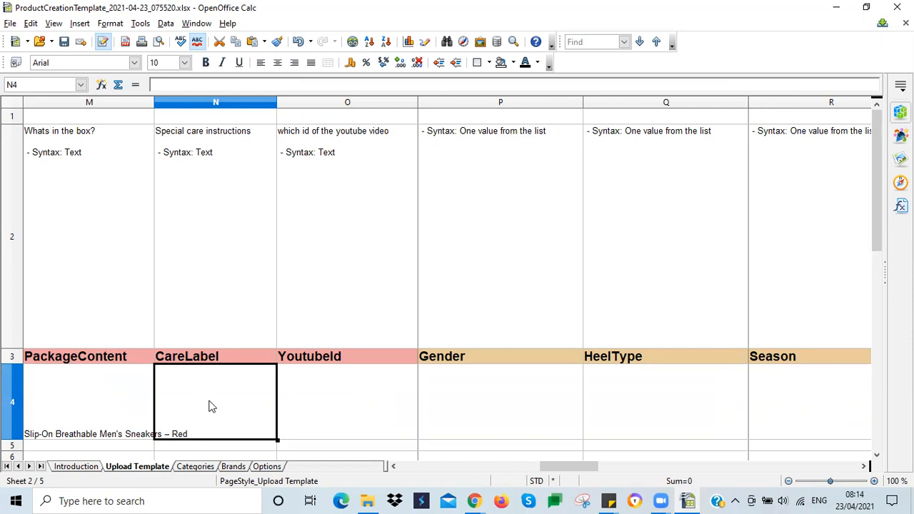
{"action": "left_click", "coordinate": [327, 391]}
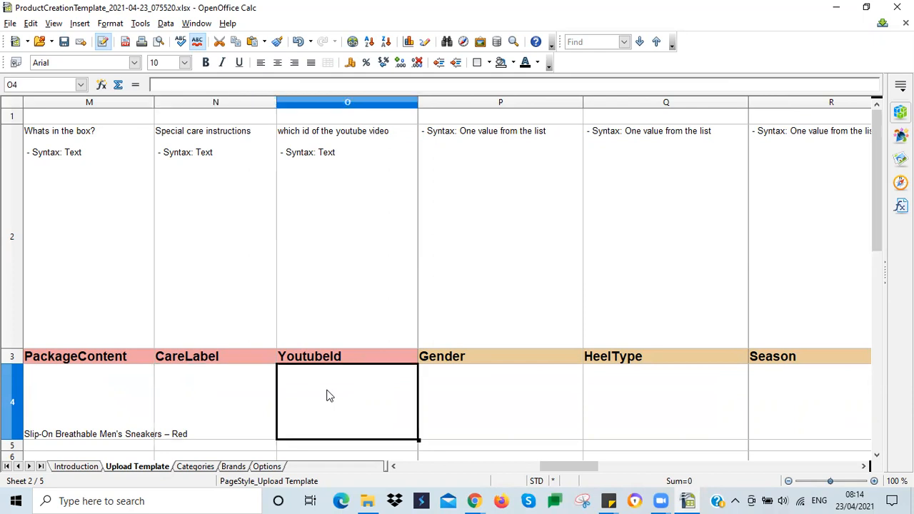
{"action": "left_click", "coordinate": [468, 397]}
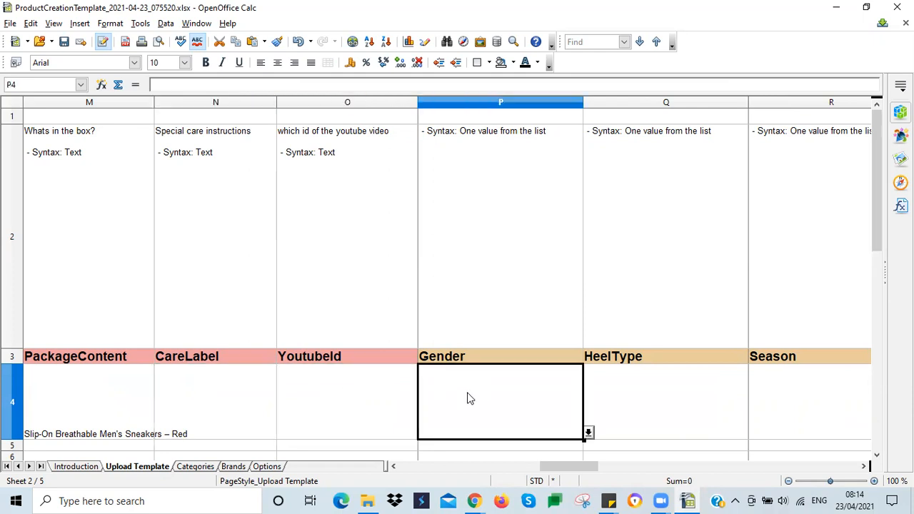
{"action": "left_click", "coordinate": [588, 432]}
{"action": "left_click", "coordinate": [446, 250]}
Leave HeelType empty in row 4 and set Season to All Seasons
{"action": "left_click", "coordinate": [679, 414]}
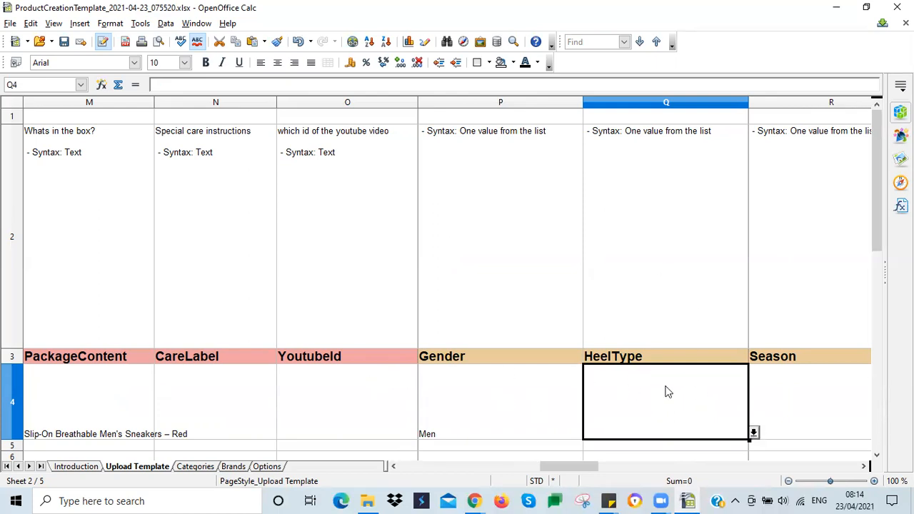
{"action": "left_click", "coordinate": [768, 387]}
{"action": "key", "text": "Right"}
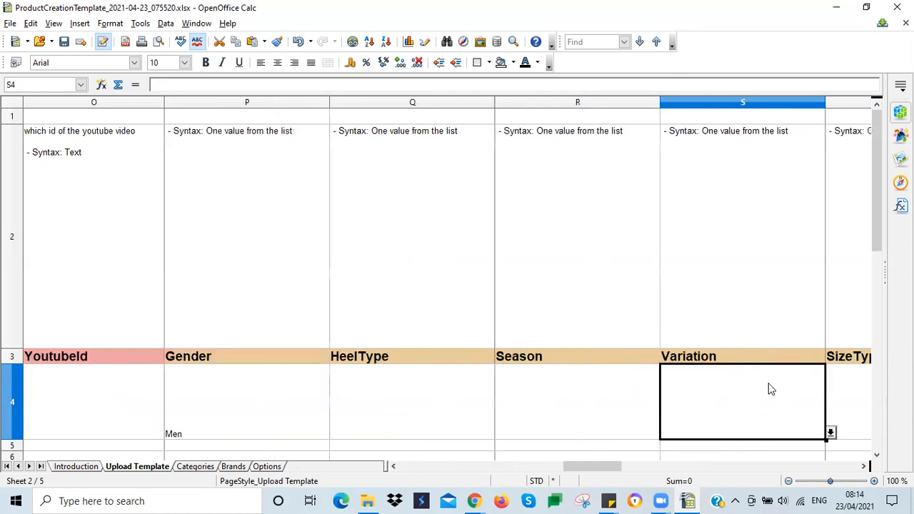
{"action": "left_click", "coordinate": [648, 424]}
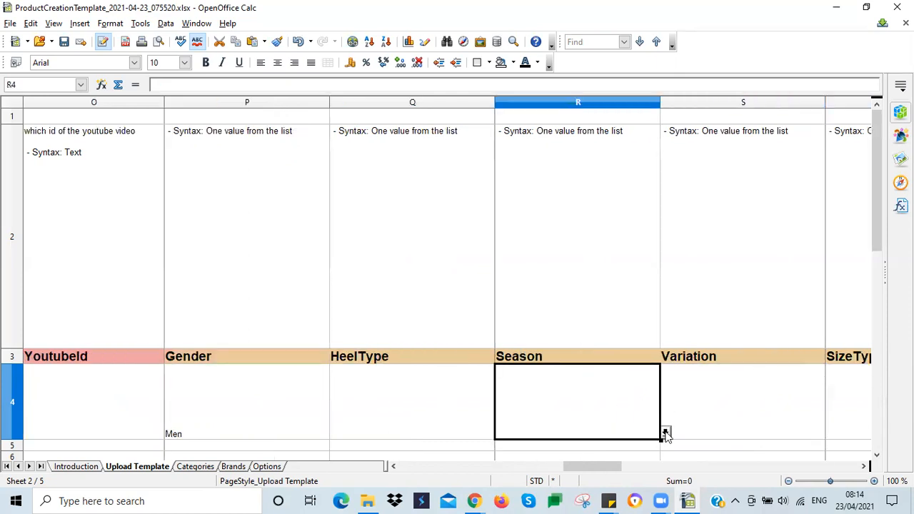
{"action": "left_click", "coordinate": [665, 432]}
{"action": "left_click", "coordinate": [517, 293]}
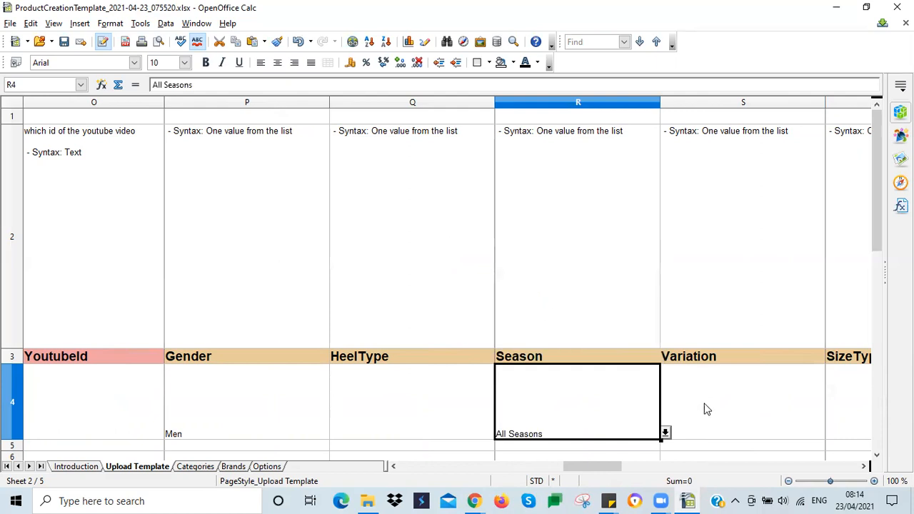
Set the product's Variation in cell S4 to EU 40 from the list of allowed sizes
{"action": "left_click", "coordinate": [726, 403]}
{"action": "key", "text": "Right"}
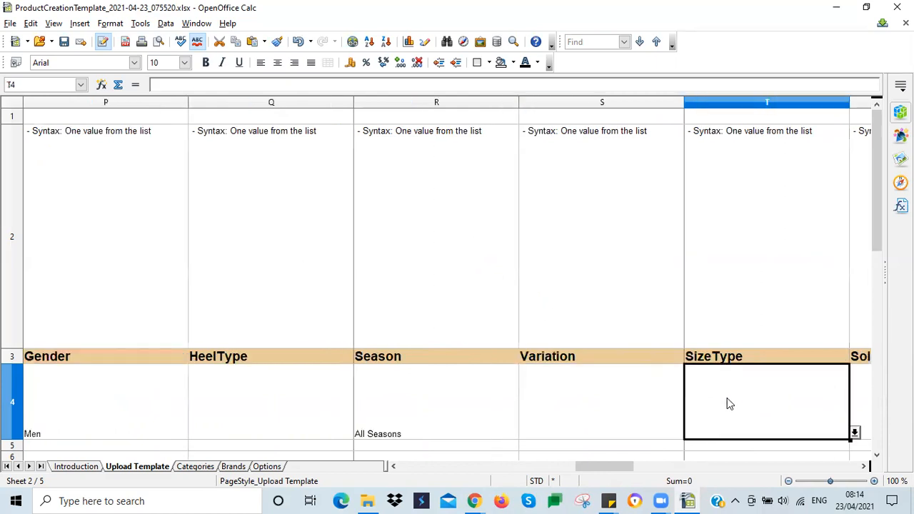
{"action": "left_click", "coordinate": [642, 404]}
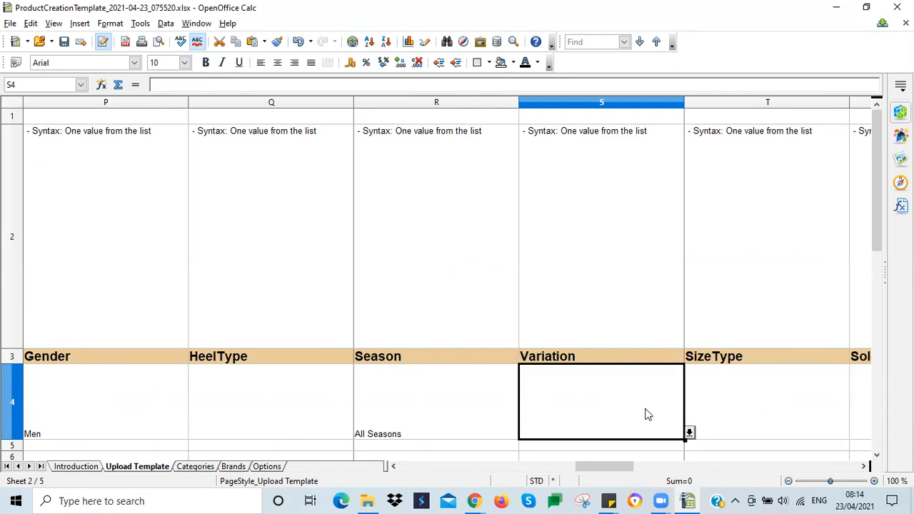
{"action": "left_click", "coordinate": [688, 432]}
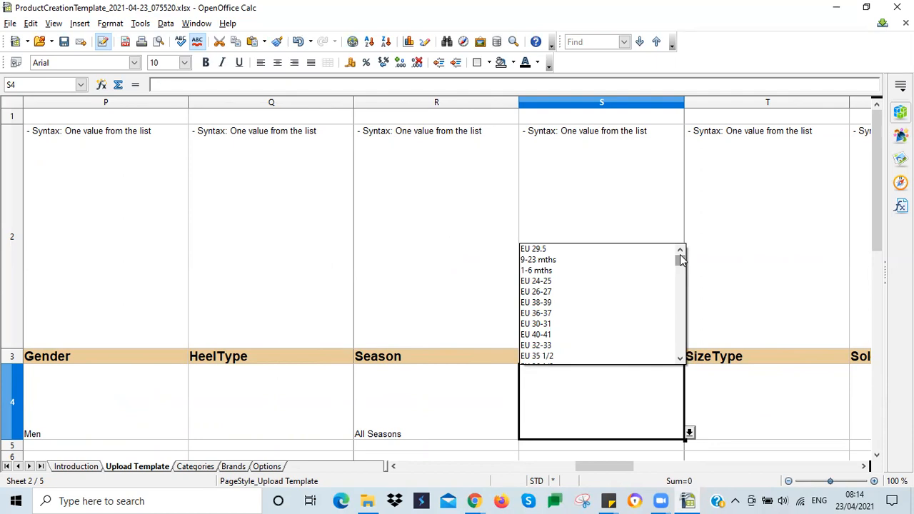
{"action": "left_click_drag", "start_coordinate": [680, 264], "coordinate": [680, 268]}
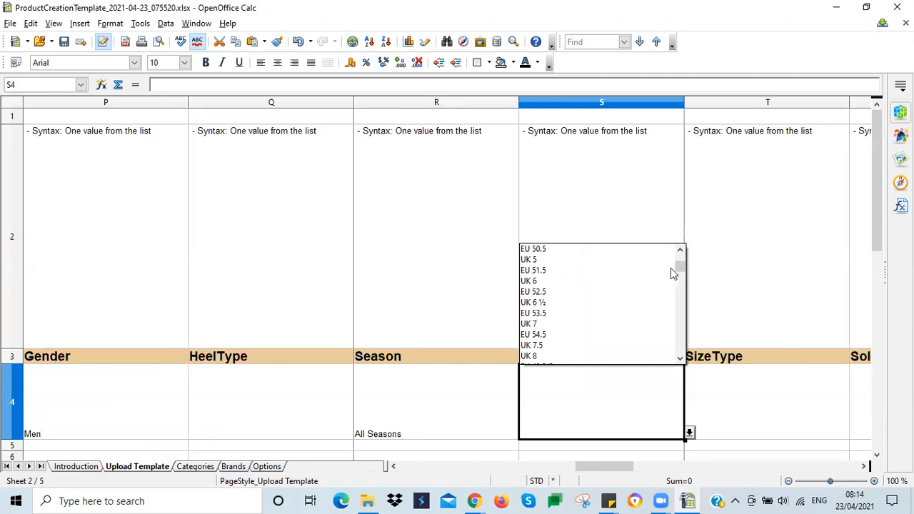
{"action": "left_click_drag", "start_coordinate": [673, 268], "coordinate": [689, 343]}
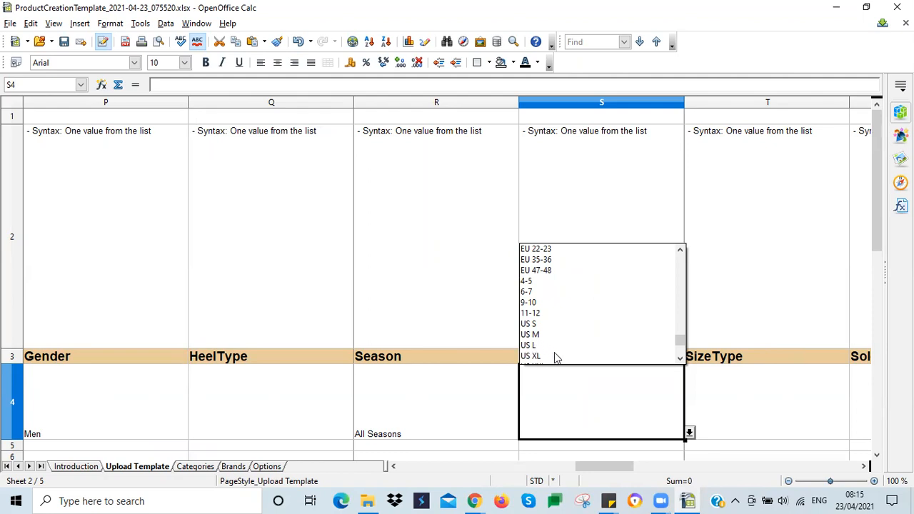
{"action": "left_click_drag", "start_coordinate": [681, 341], "coordinate": [678, 293]}
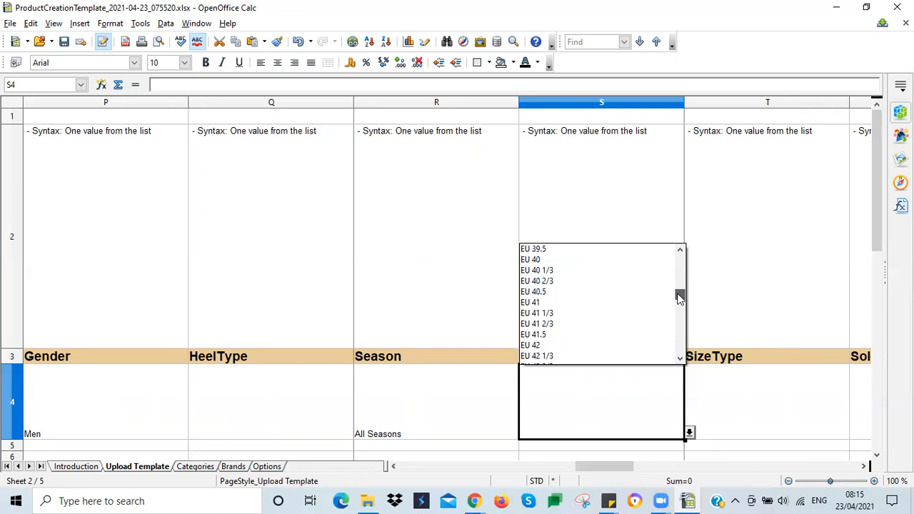
{"action": "left_click", "coordinate": [532, 260]}
Set row 4's SizeType to EU and its SoleType to Natural Rubber
{"action": "left_click", "coordinate": [761, 406]}
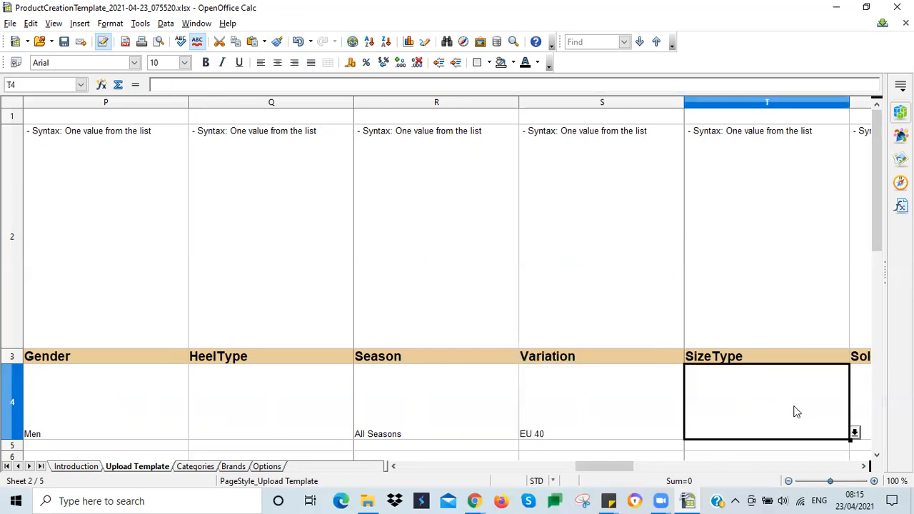
{"action": "left_click", "coordinate": [854, 433]}
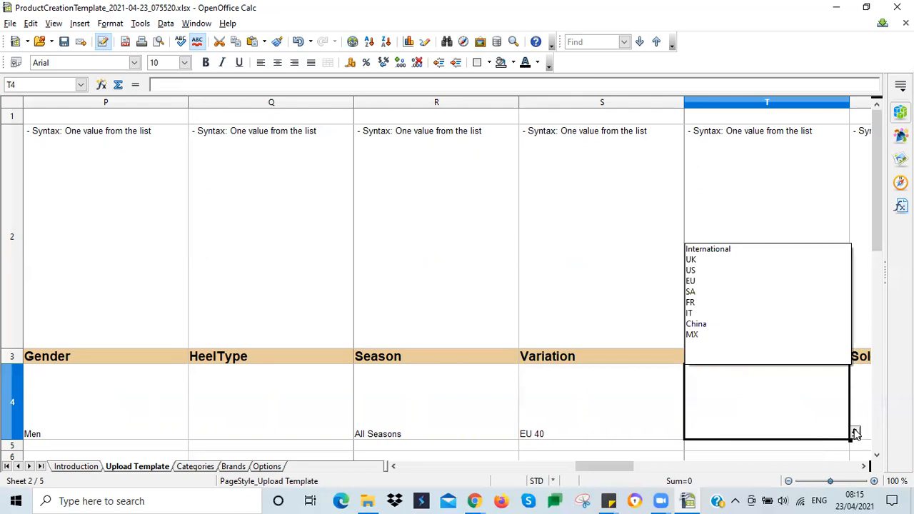
{"action": "left_click", "coordinate": [703, 280]}
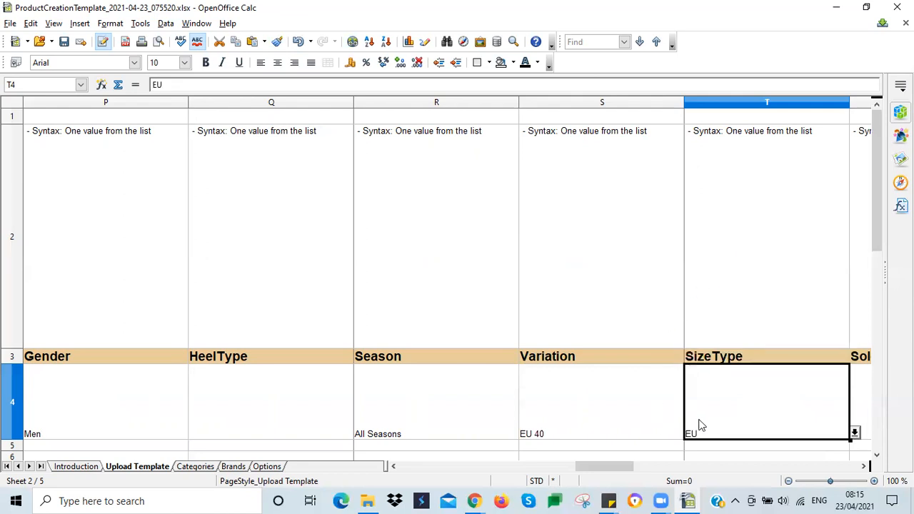
{"action": "key", "text": "Tab"}
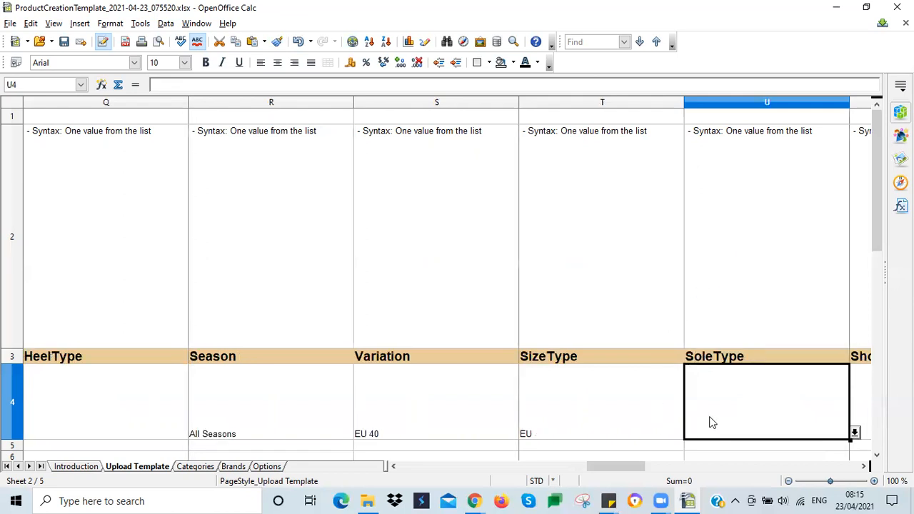
{"action": "left_click", "coordinate": [855, 432]}
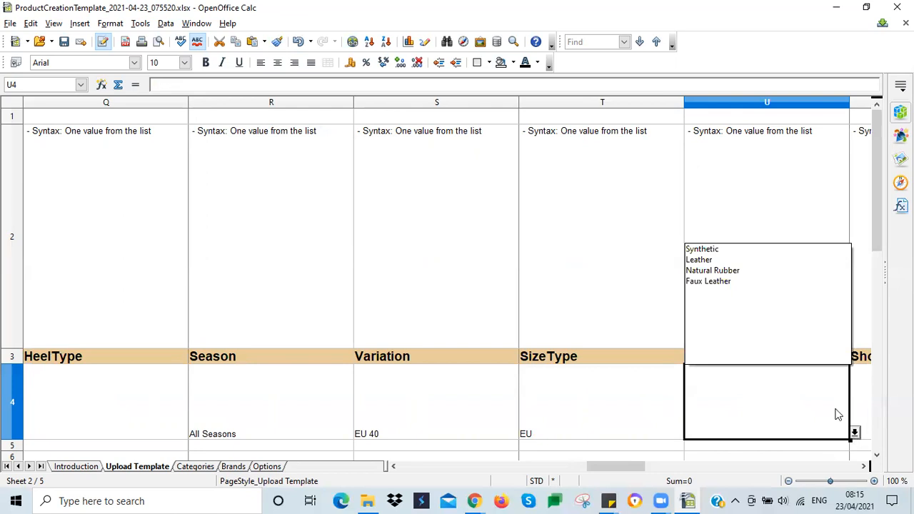
{"action": "left_click", "coordinate": [714, 269]}
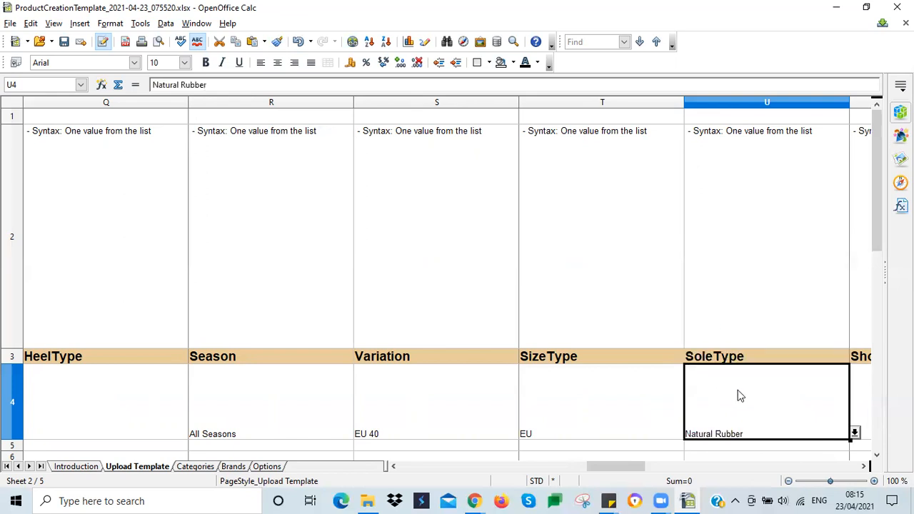
Set the product's ShopType in cell V4 to Jumia Mall
{"action": "key", "text": "Tab"}
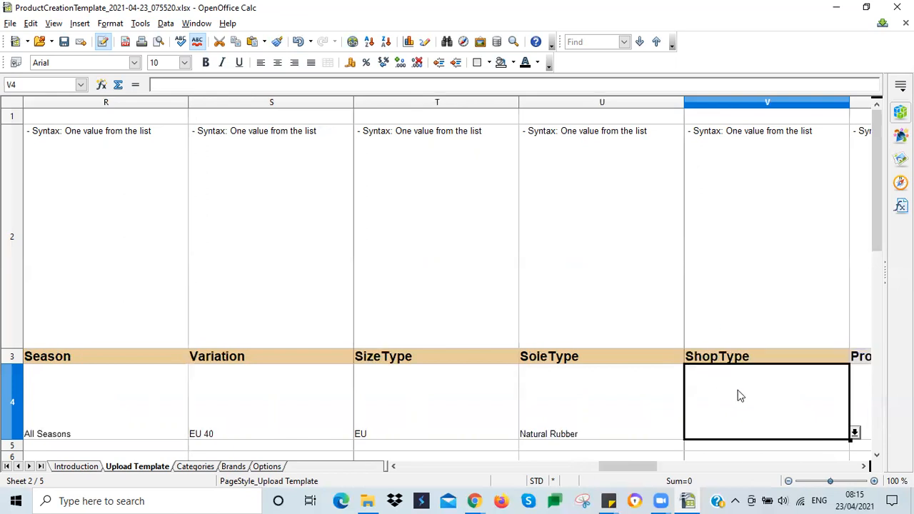
{"action": "left_click", "coordinate": [855, 432]}
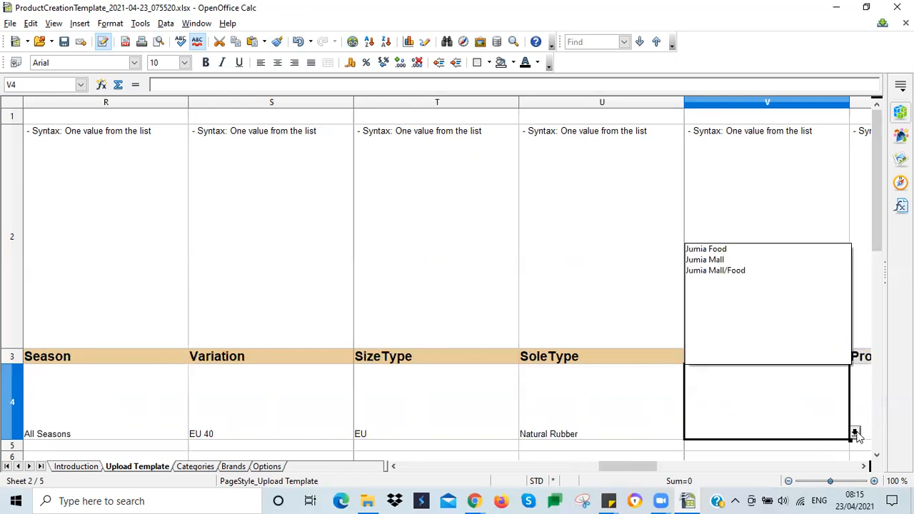
{"action": "left_click", "coordinate": [700, 260]}
{"action": "key", "text": "Tab"}
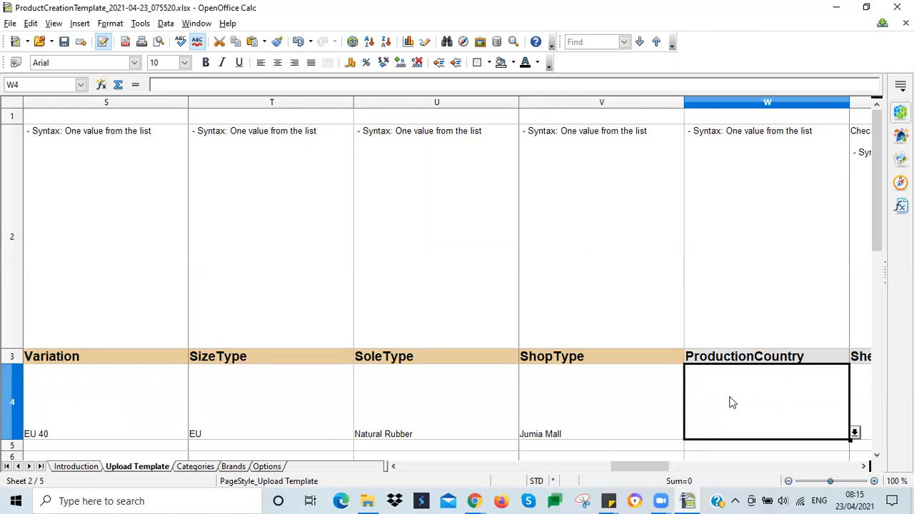
Leave ProductionCountry empty and narrow the ShelfLifeManaged and MinimumShelfLife columns
{"action": "key", "text": "Tab"}
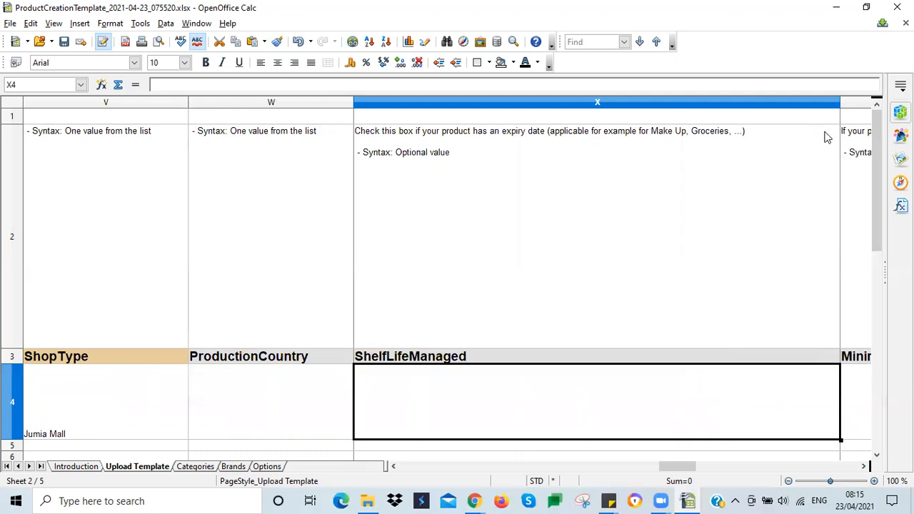
{"action": "left_click_drag", "start_coordinate": [836, 103], "coordinate": [499, 175]}
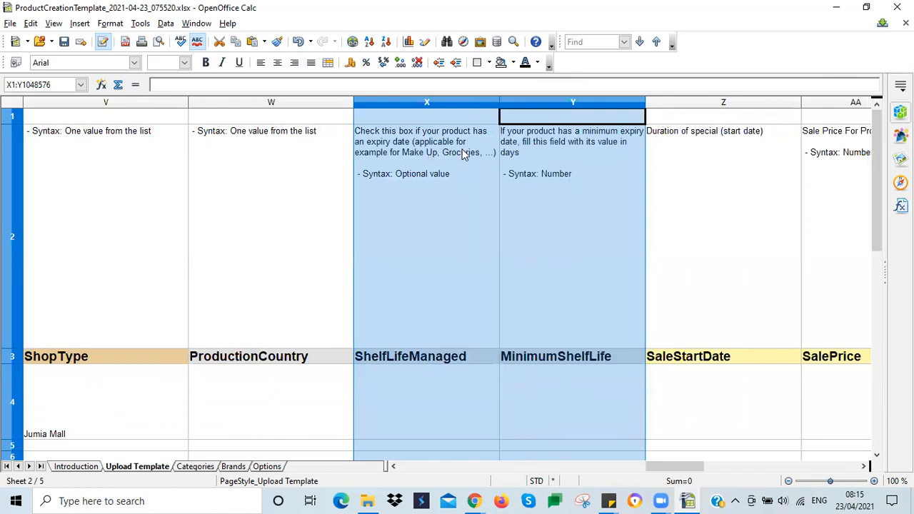
{"action": "left_click", "coordinate": [540, 395]}
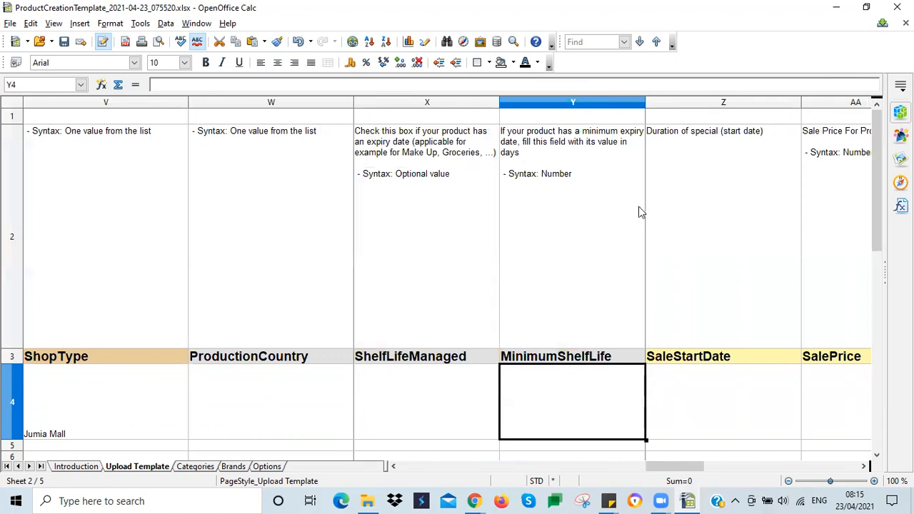
{"action": "left_click_drag", "start_coordinate": [644, 102], "coordinate": [598, 124]}
Narrow the SaleStartDate, SalePrice and SaleEndDate columns together to the same width
{"action": "left_click", "coordinate": [635, 397]}
{"action": "key", "text": "Tab"}
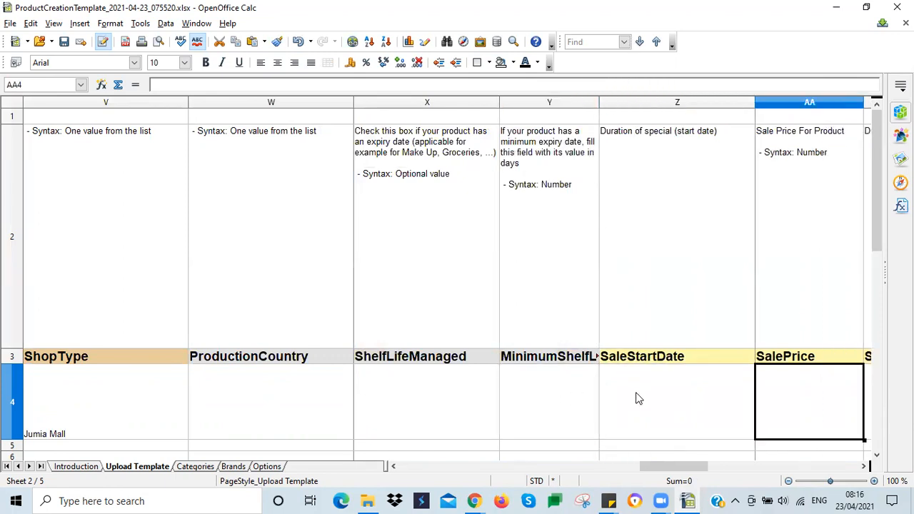
{"action": "key", "text": "Tab"}
{"action": "left_click_drag", "start_coordinate": [563, 105], "coordinate": [714, 106]}
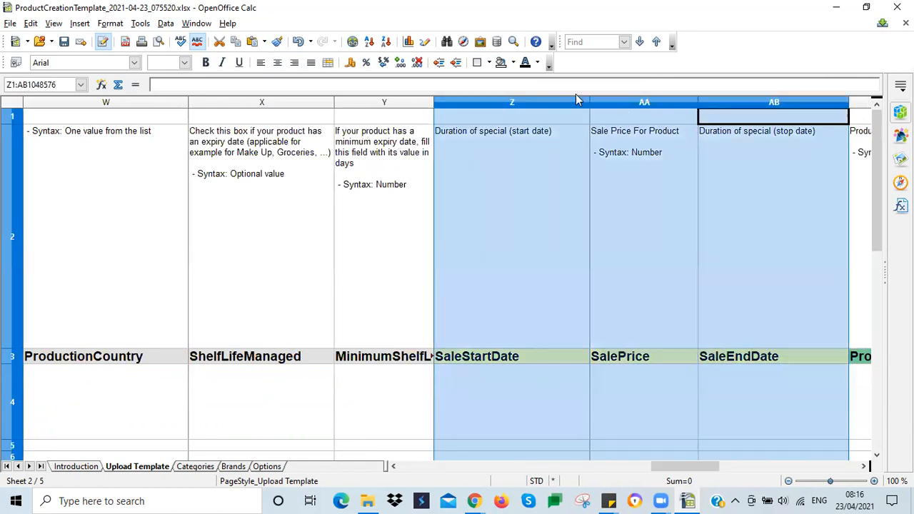
{"action": "left_click_drag", "start_coordinate": [590, 101], "coordinate": [522, 100]}
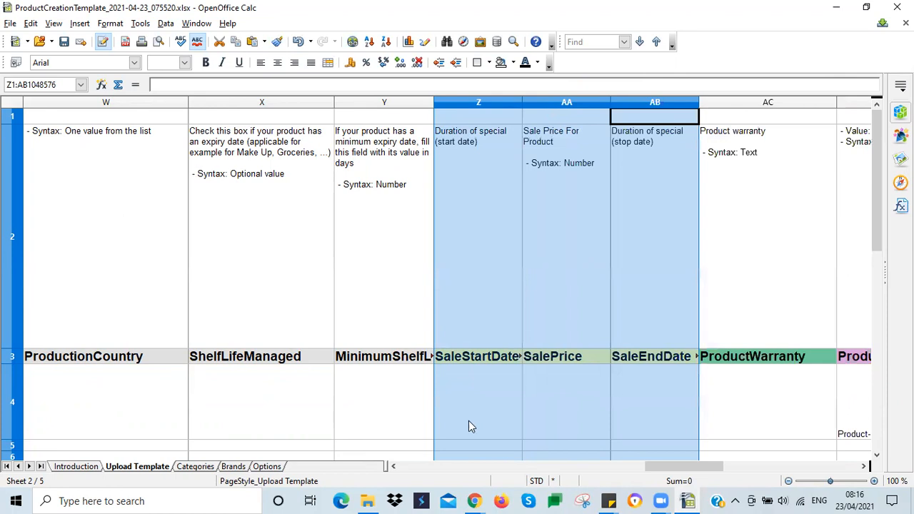
Leave the three sale fields empty in row 4 and narrow the ProductWarranty column
{"action": "left_click", "coordinate": [505, 405]}
{"action": "left_click", "coordinate": [554, 397]}
{"action": "left_click", "coordinate": [650, 390]}
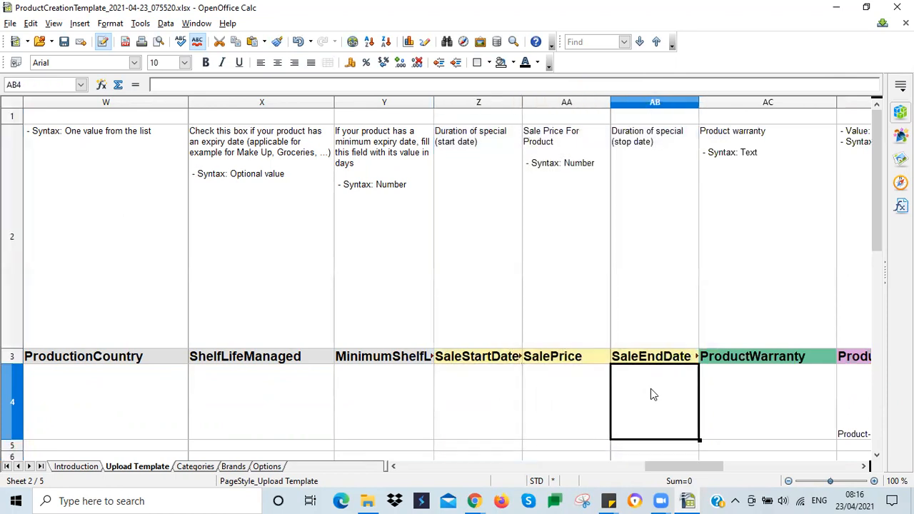
{"action": "left_click", "coordinate": [731, 389]}
{"action": "left_click_drag", "start_coordinate": [836, 102], "coordinate": [767, 169]}
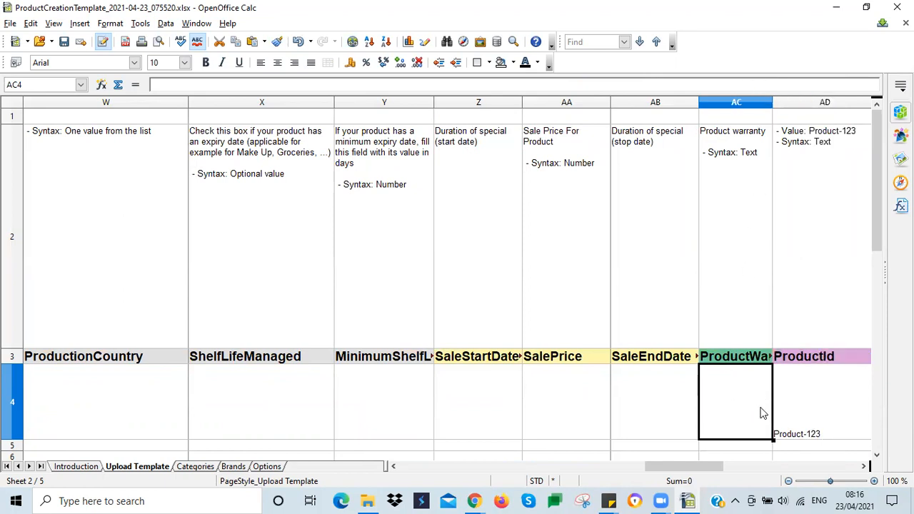
Narrow the ProductId column and clear the sample ID from cell AD4
{"action": "left_click", "coordinate": [796, 410]}
{"action": "key", "text": "Tab"}
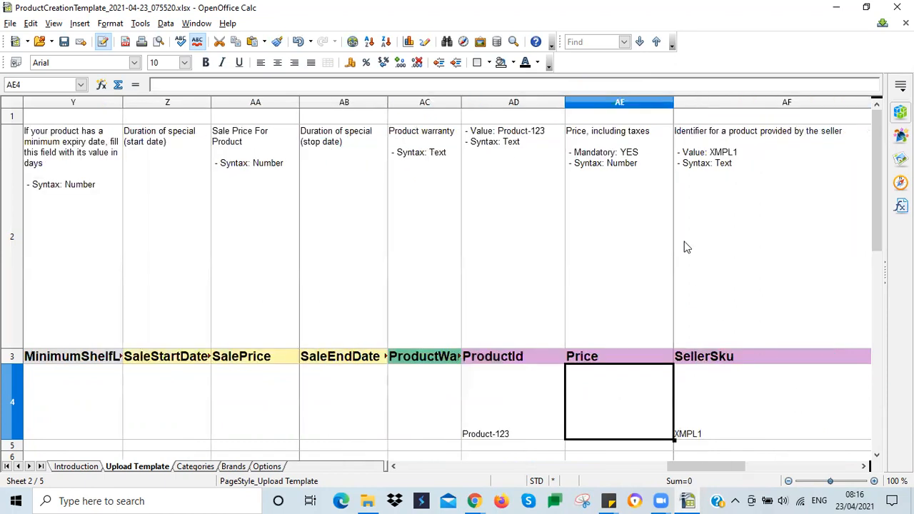
{"action": "left_click", "coordinate": [522, 371]}
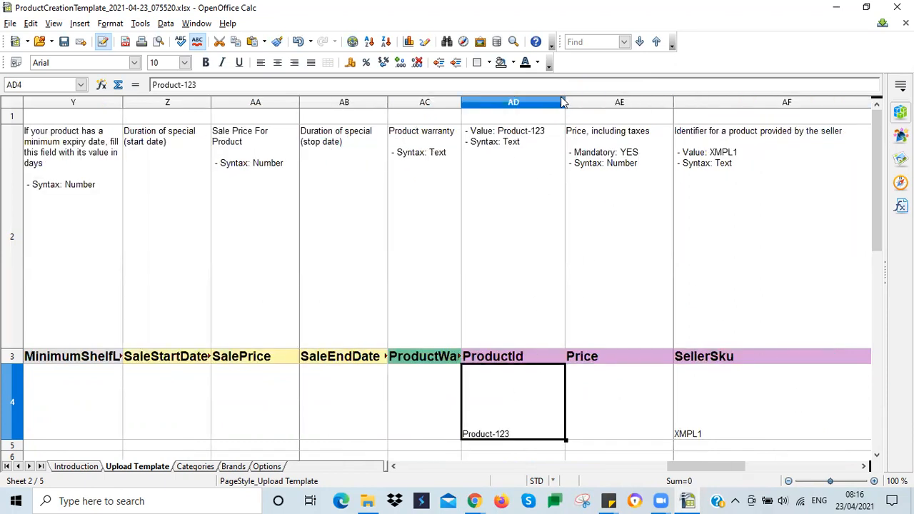
{"action": "left_click_drag", "start_coordinate": [564, 100], "coordinate": [526, 100]}
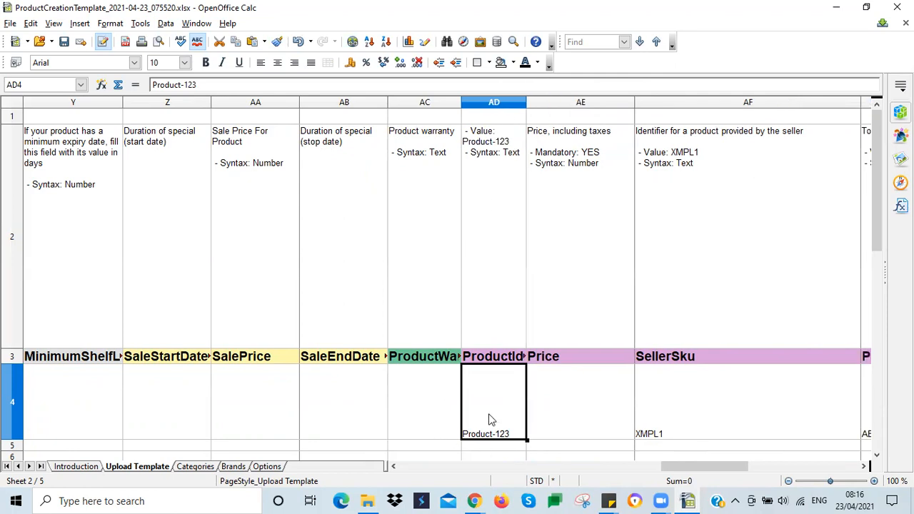
{"action": "key", "text": "BackSpace"}
{"action": "key", "text": "Return"}
Set the product's Price in cell AE4 to 2000
{"action": "left_click", "coordinate": [556, 408]}
{"action": "left_click", "coordinate": [517, 411]}
{"action": "left_click", "coordinate": [561, 401]}
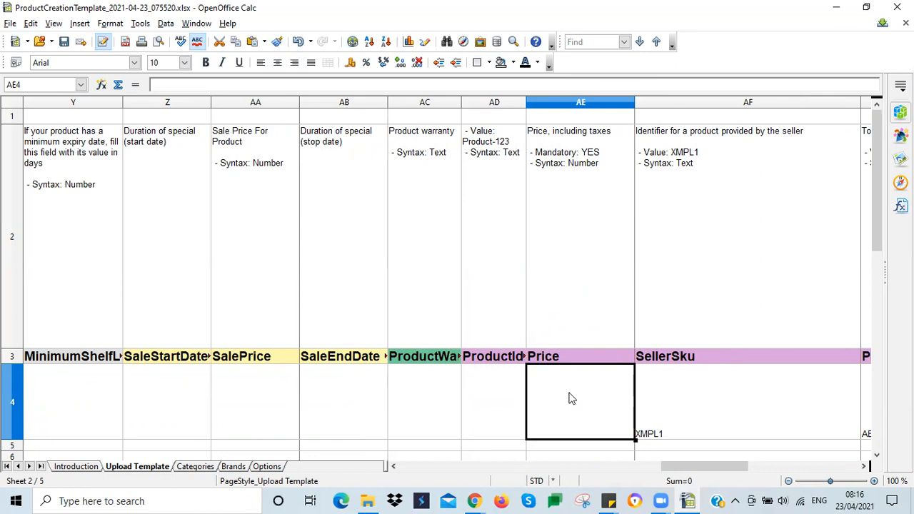
{"action": "type", "text": "2000"}
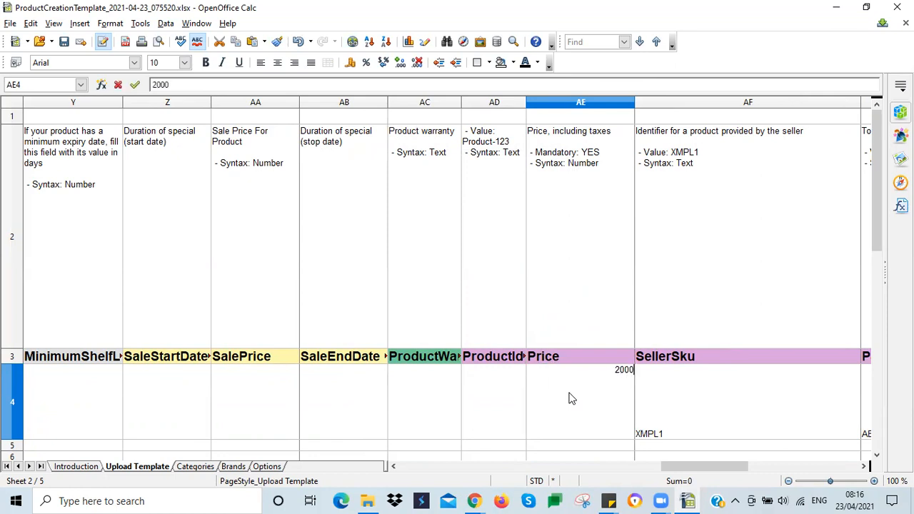
{"action": "left_click", "coordinate": [675, 394]}
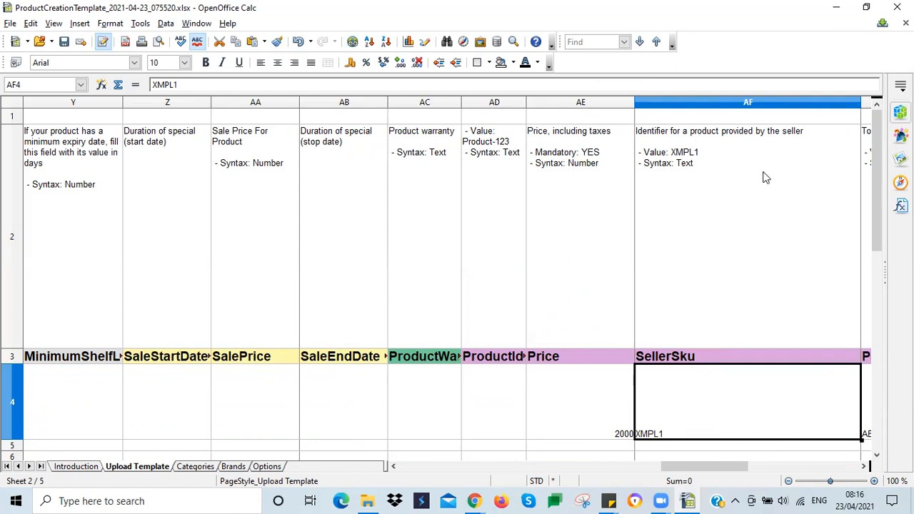
Narrow the SellerSku and ParentSku columns together to the same width
{"action": "key", "text": "Right"}
{"action": "left_click_drag", "start_coordinate": [221, 106], "coordinate": [146, 106]}
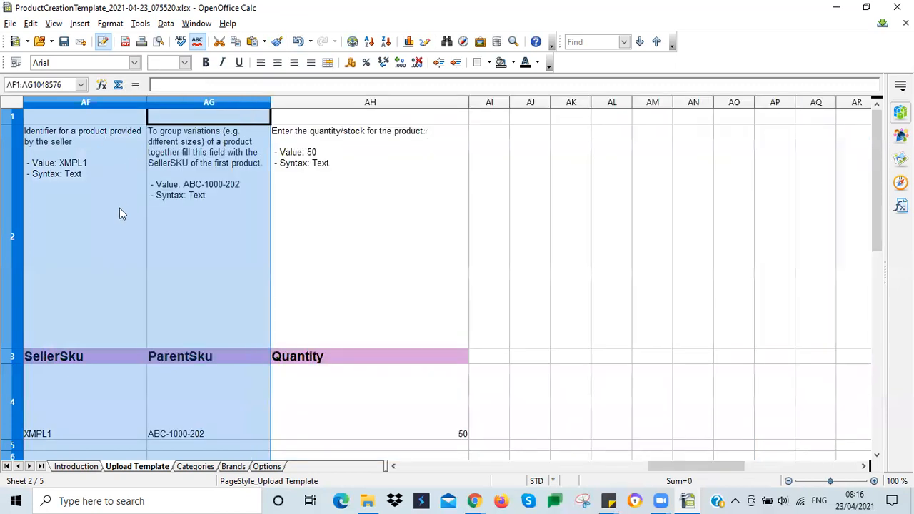
{"action": "left_click", "coordinate": [47, 391]}
{"action": "key", "text": "Left"}
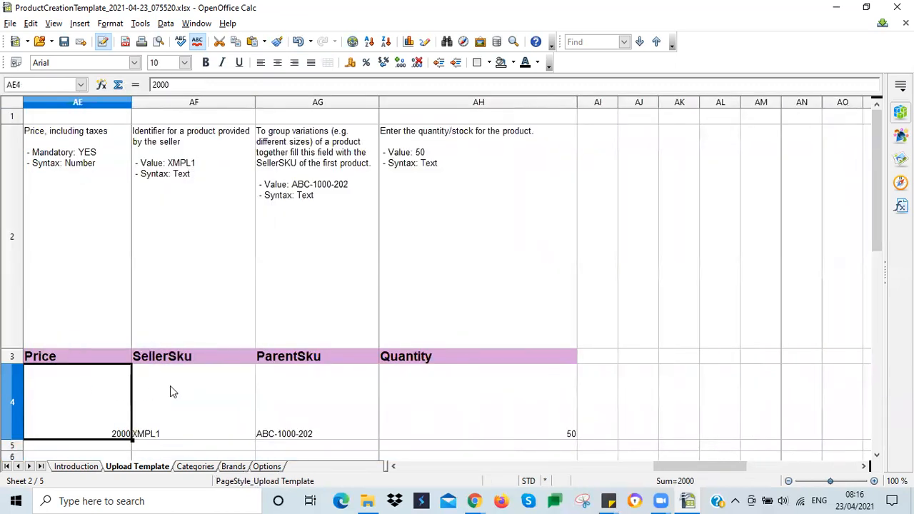
{"action": "key", "text": "Right"}
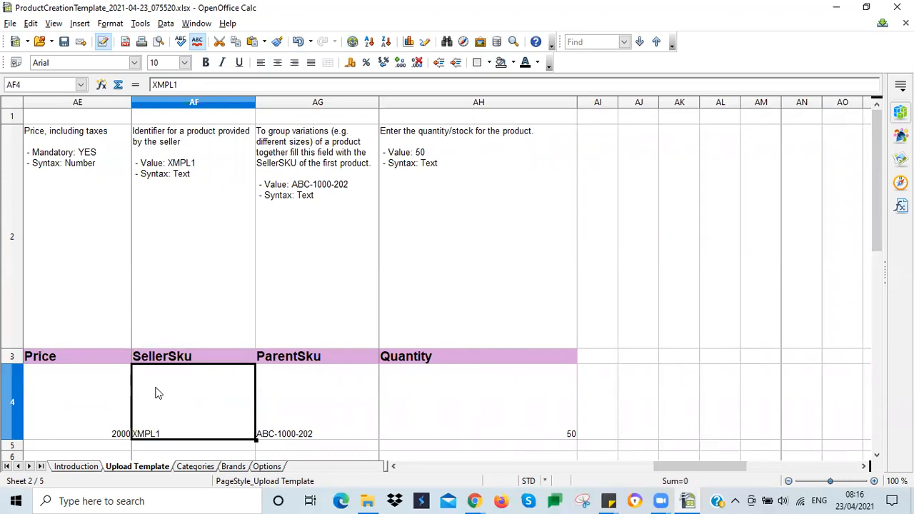
{"action": "left_click", "coordinate": [87, 401]}
{"action": "left_click", "coordinate": [178, 398]}
{"action": "left_click", "coordinate": [298, 358]}
{"action": "left_click", "coordinate": [193, 400]}
Switch to Seller Center in Chrome and open the Shimmering Stone Chiffon Maxi Dress – Multicolour CH 12 product for editing
{"action": "mouse_move", "coordinate": [473, 500]}
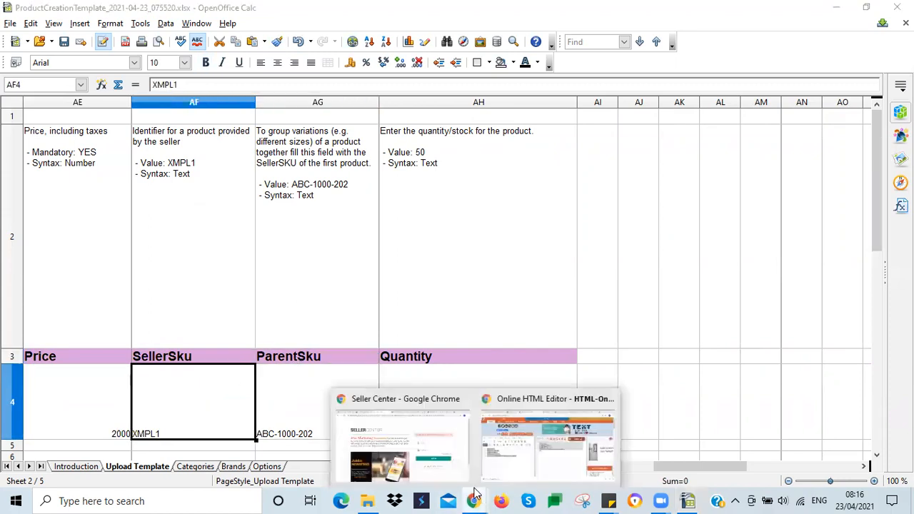
{"action": "left_click", "coordinate": [513, 457]}
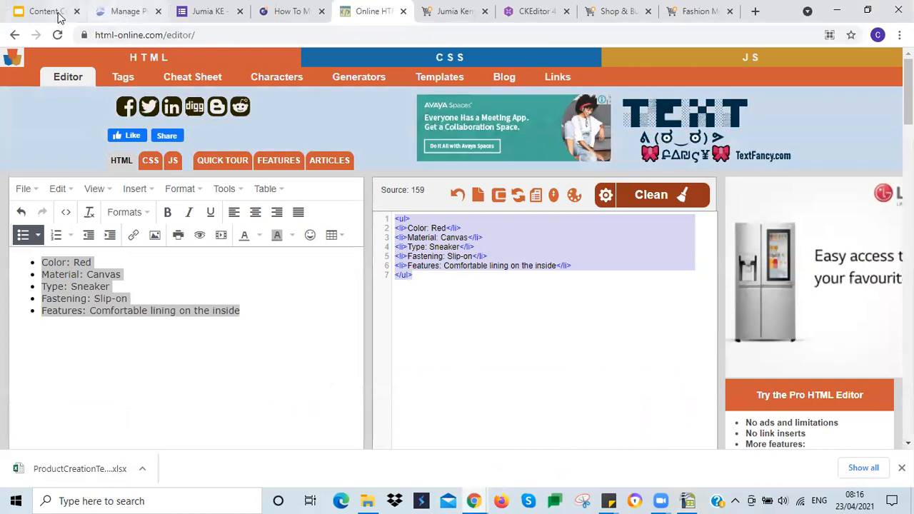
{"action": "left_click", "coordinate": [124, 11]}
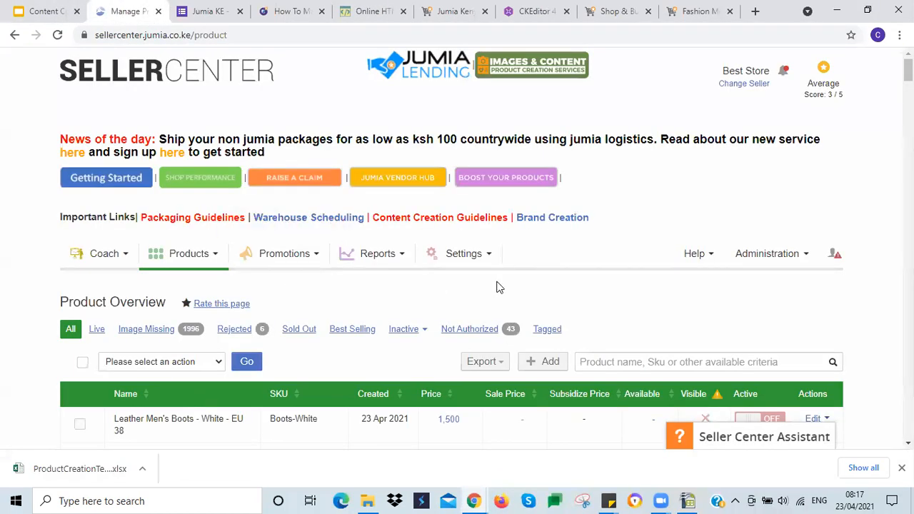
{"action": "scroll", "coordinate": [498, 284], "scroll_direction": "down", "scroll_amount": 4}
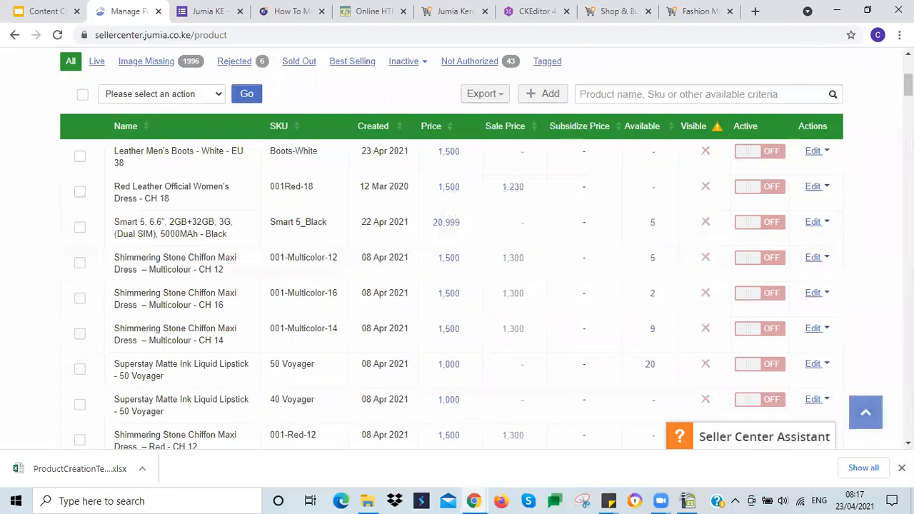
{"action": "left_click", "coordinate": [902, 467]}
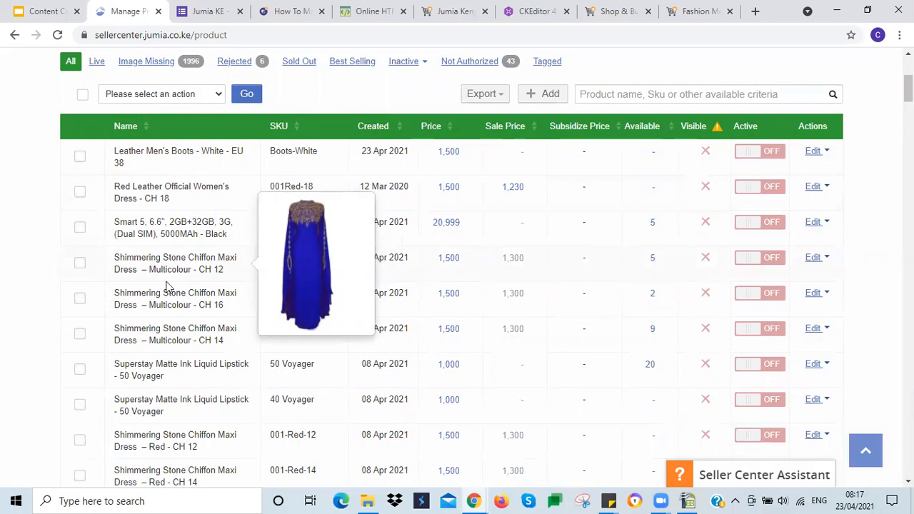
{"action": "left_click", "coordinate": [813, 257]}
{"action": "left_click", "coordinate": [753, 283]}
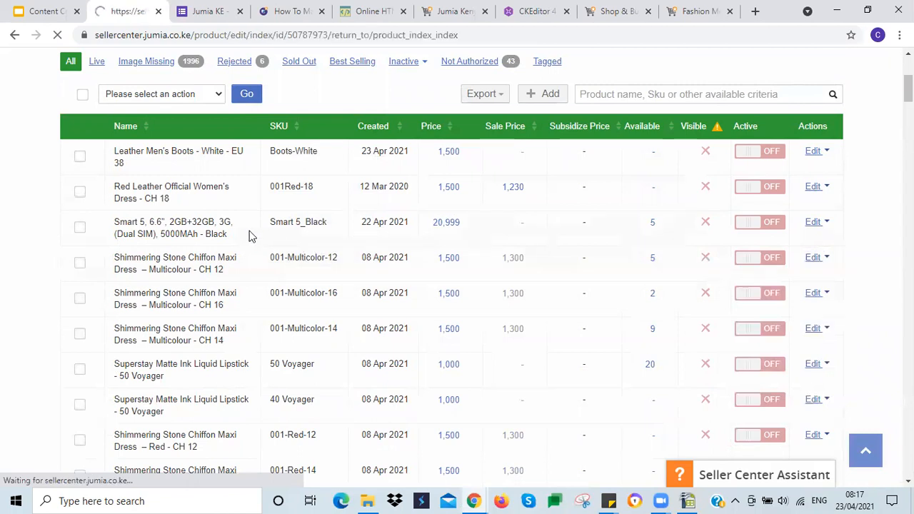
Examine the SKUs of the dress's size variations in its product pricing details
{"action": "scroll", "coordinate": [36, 214], "scroll_direction": "down", "scroll_amount": 2}
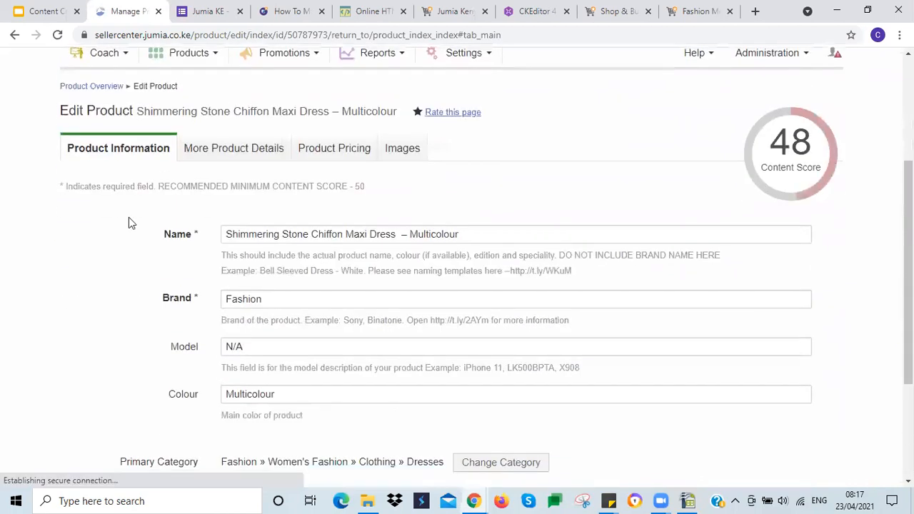
{"action": "left_click", "coordinate": [334, 149]}
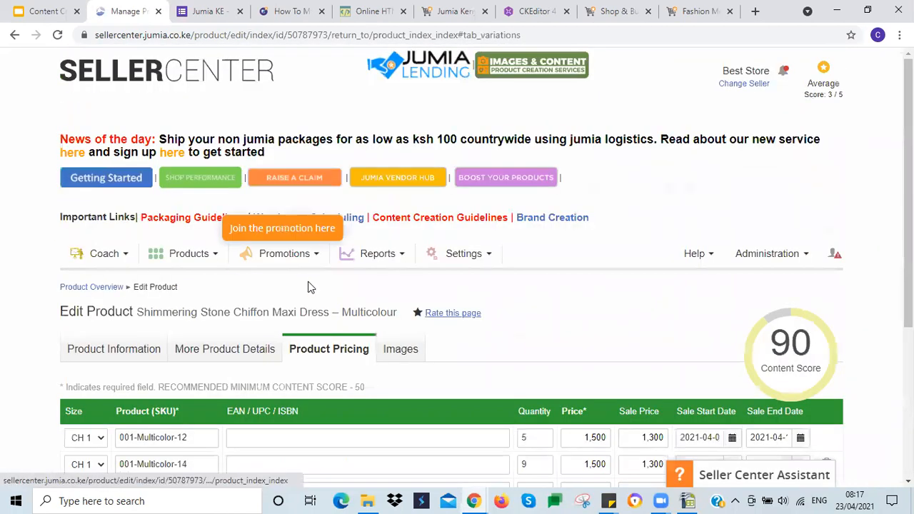
{"action": "scroll", "coordinate": [310, 285], "scroll_direction": "down", "scroll_amount": 3}
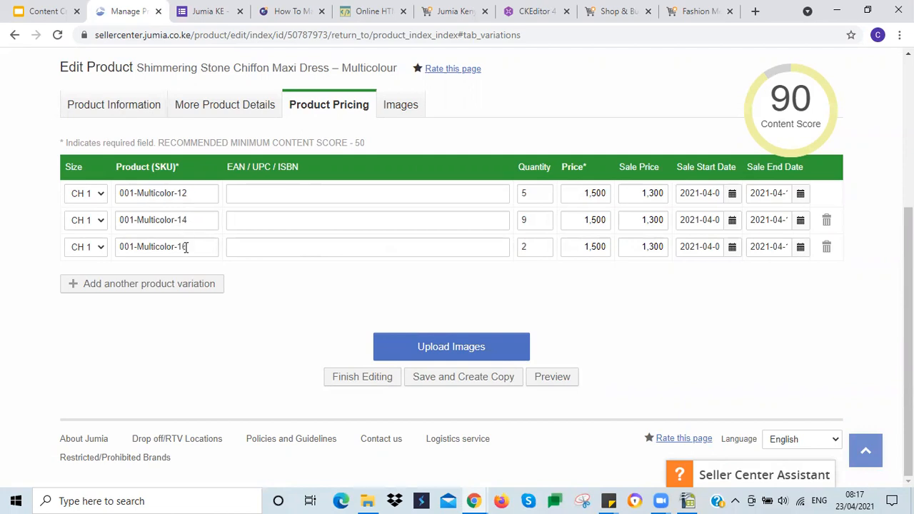
Switch back to the OpenOffice Calc template and review the row 4 entries from Price back to Name
{"action": "left_click", "coordinate": [687, 500]}
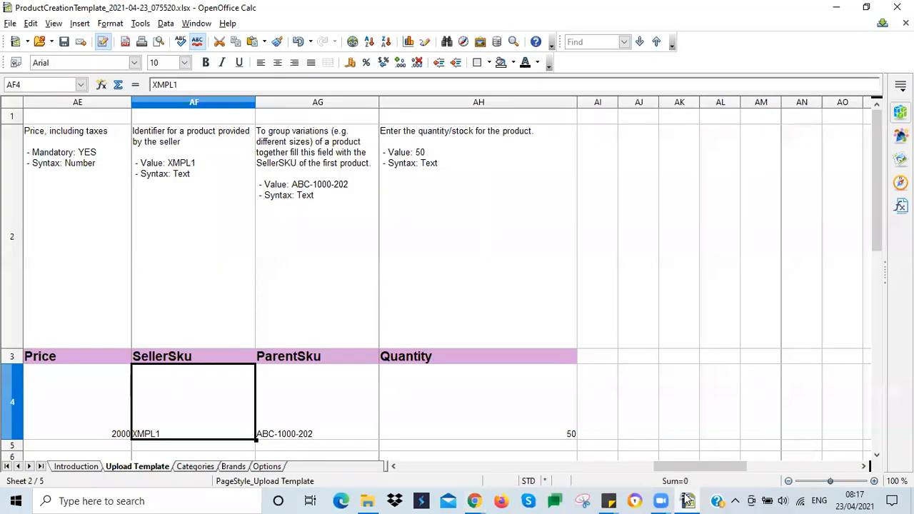
{"action": "left_click", "coordinate": [86, 404]}
{"action": "key", "text": "Left"}
{"action": "key", "text": "Left"}
{"action": "key", "text": "Left"}
{"action": "key", "text": "Left"}
{"action": "key", "text": "Left"}
{"action": "key", "text": "Left"}
{"action": "key", "text": "Left"}
{"action": "key", "text": "Left"}
{"action": "key", "text": "Left"}
{"action": "key", "text": "Left"}
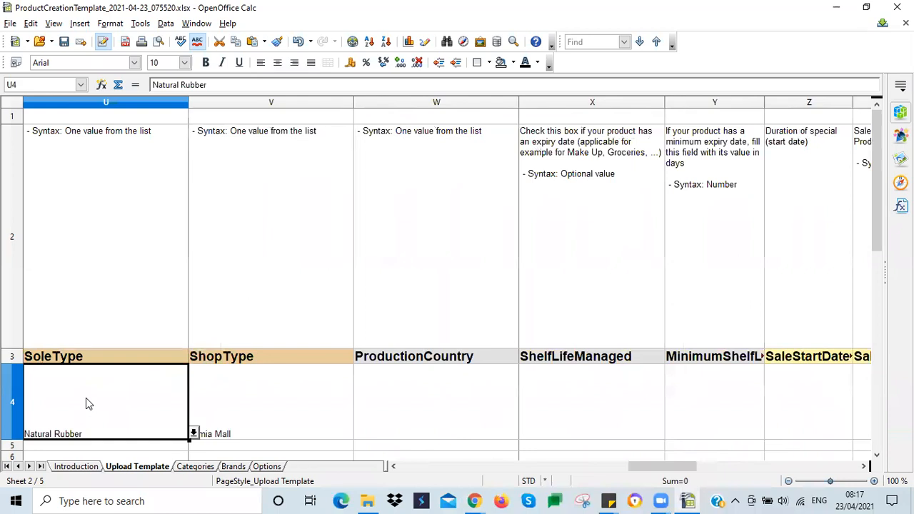
{"action": "key", "text": "Left"}
{"action": "key", "text": "Left"}
{"action": "key", "text": "Left"}
{"action": "key", "text": "Left"}
{"action": "key", "text": "Left"}
{"action": "key", "text": "Left"}
{"action": "key", "text": "Left"}
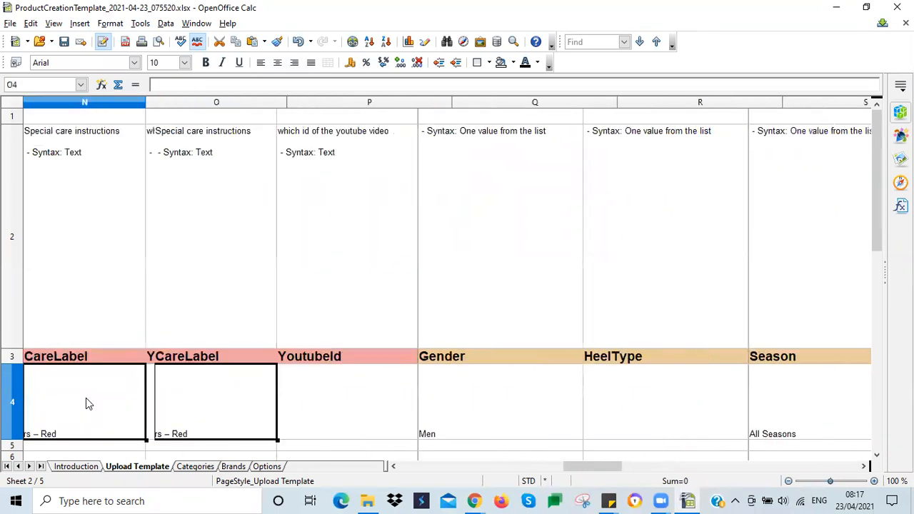
{"action": "key", "text": "Left"}
{"action": "key", "text": "Left"}
{"action": "key", "text": "Left"}
{"action": "key", "text": "Left"}
{"action": "key", "text": "Left"}
{"action": "key", "text": "Left"}
{"action": "key", "text": "Left"}
{"action": "key", "text": "Left"}
{"action": "key", "text": "Left"}
{"action": "key", "text": "Left"}
{"action": "key", "text": "Left"}
{"action": "key", "text": "Left"}
{"action": "key", "text": "Left"}
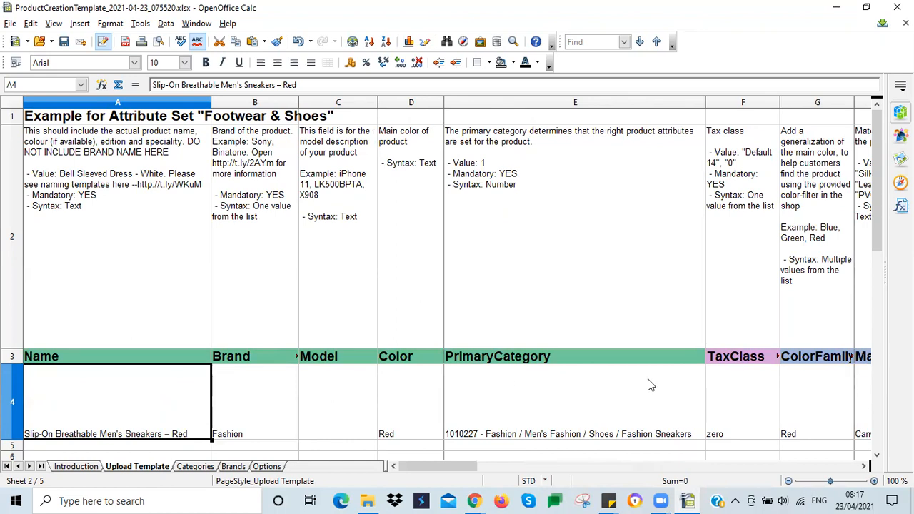
Compare the sample SellerSku and ParentSku entries in cells AF4 and AG4
{"action": "left_click_drag", "start_coordinate": [430, 471], "coordinate": [730, 463]}
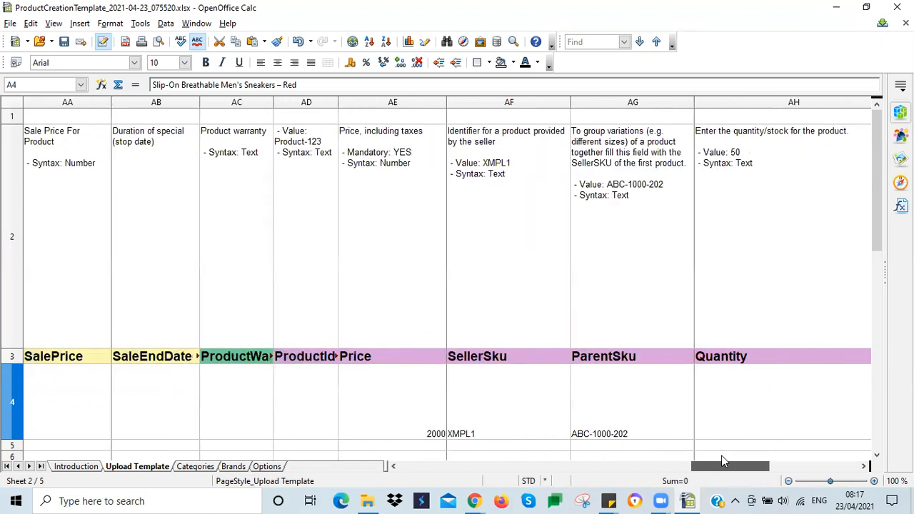
{"action": "left_click", "coordinate": [511, 398]}
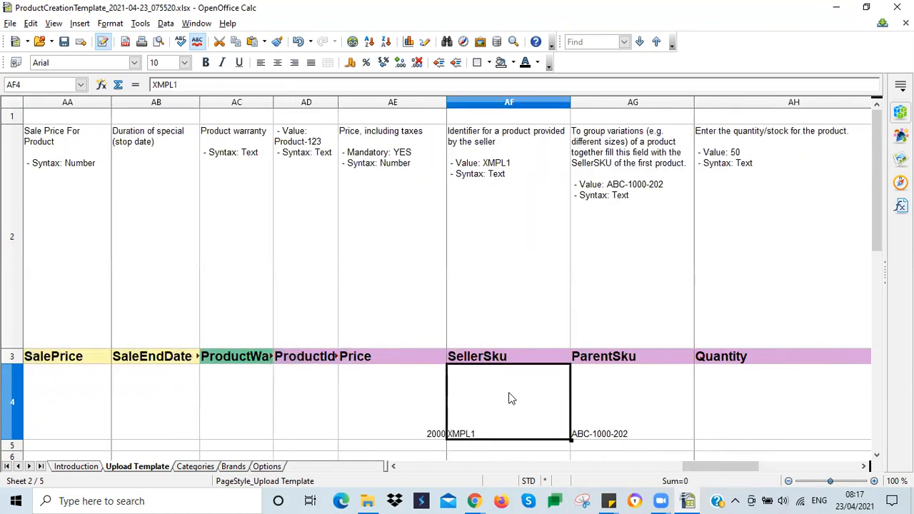
{"action": "left_click", "coordinate": [604, 398]}
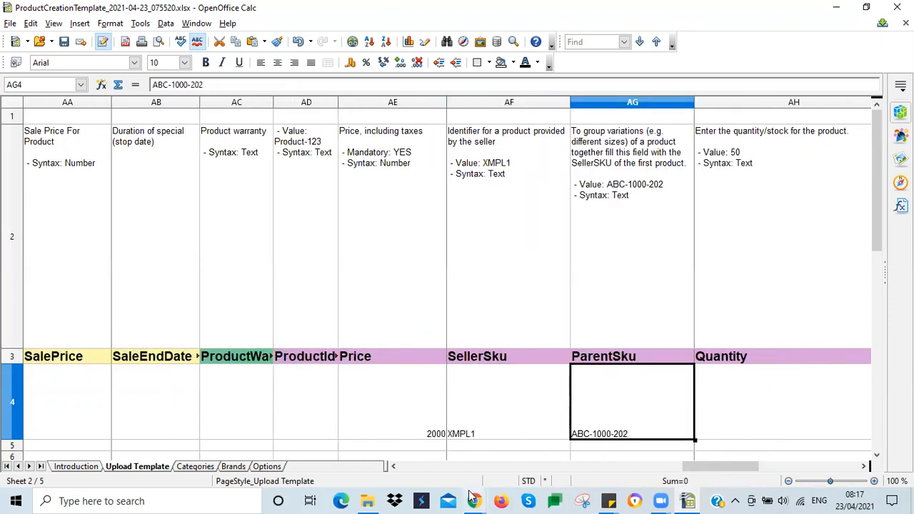
{"action": "left_click", "coordinate": [491, 405]}
{"action": "left_click", "coordinate": [595, 398]}
{"action": "left_click", "coordinate": [490, 407]}
{"action": "left_click", "coordinate": [596, 401]}
{"action": "left_click", "coordinate": [521, 401]}
{"action": "left_click", "coordinate": [594, 395]}
{"action": "left_click", "coordinate": [506, 422]}
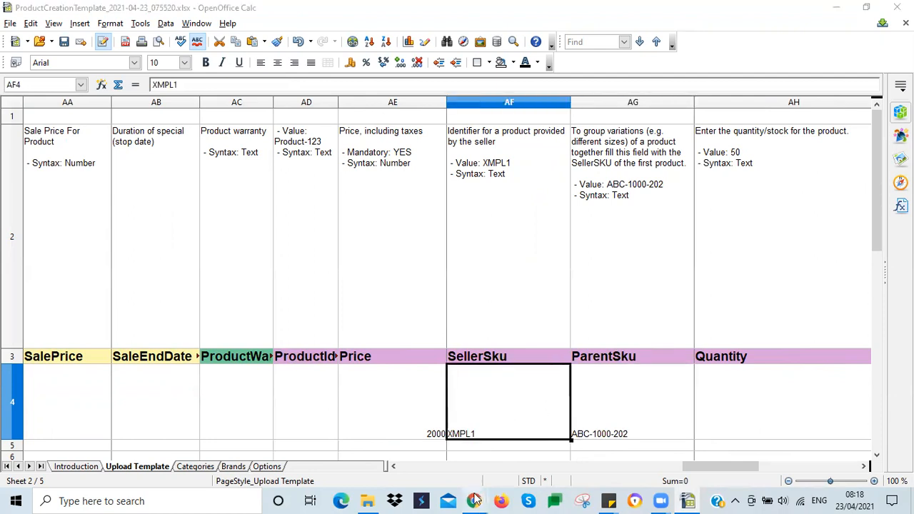
Switch to Seller Center in Chrome and highlight the SKU of the dress's first variation
{"action": "mouse_move", "coordinate": [475, 499]}
{"action": "left_click", "coordinate": [543, 436]}
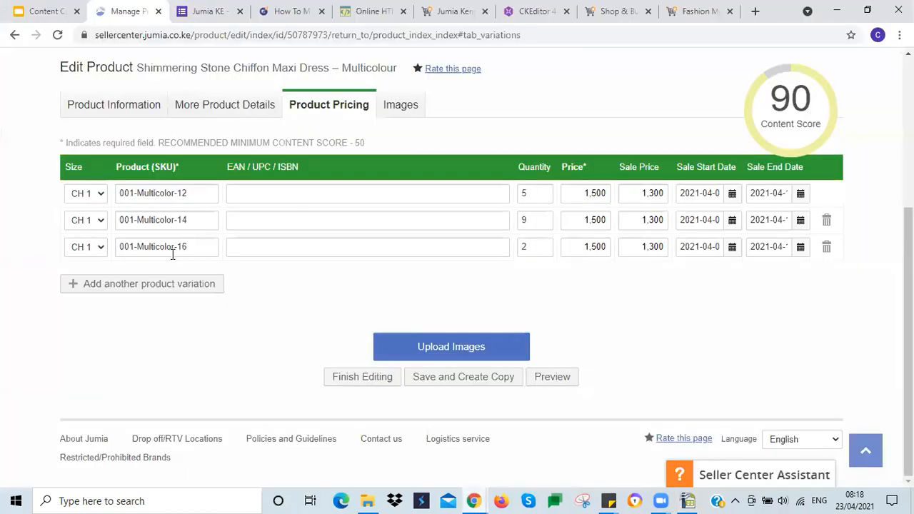
{"action": "left_click", "coordinate": [155, 192]}
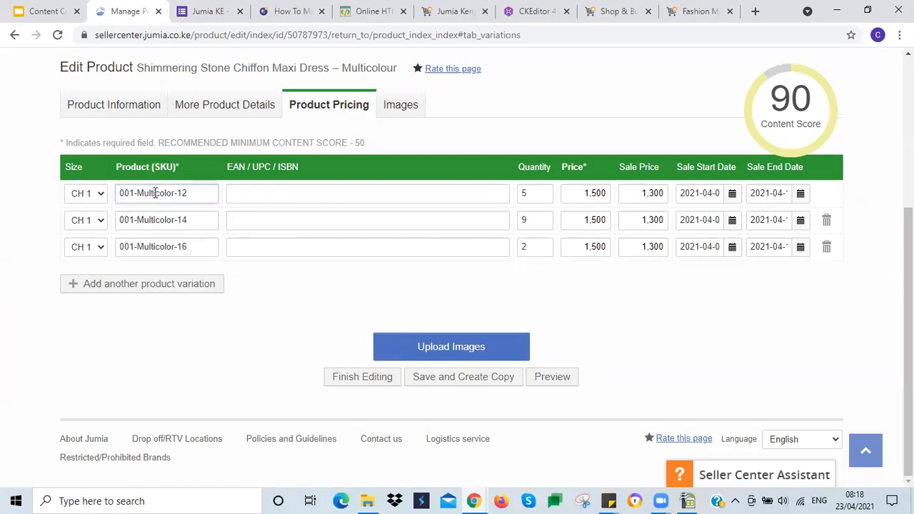
{"action": "triple_click", "coordinate": [155, 194]}
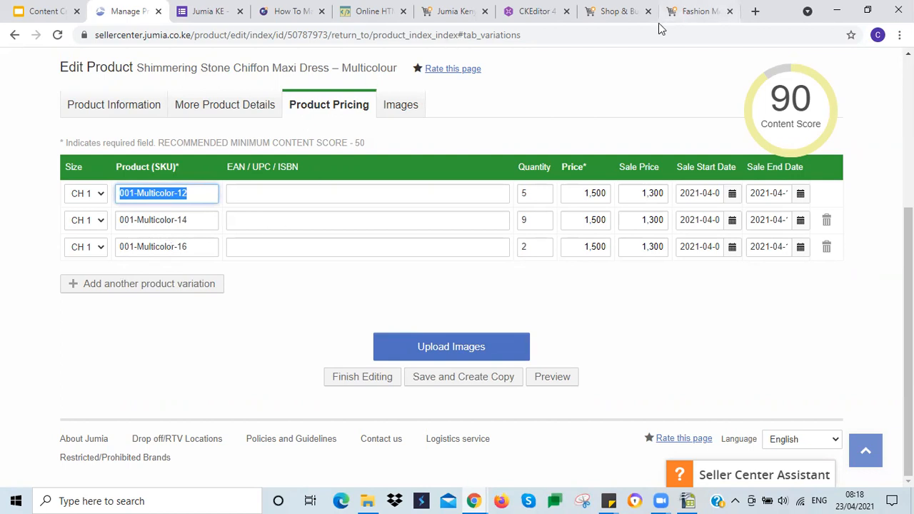
Check the size variations on the Fashion Men Sneakers Casual Shoes page and return to Seller Center
{"action": "left_click", "coordinate": [693, 11]}
{"action": "scroll", "coordinate": [457, 286], "scroll_direction": "up", "scroll_amount": 8}
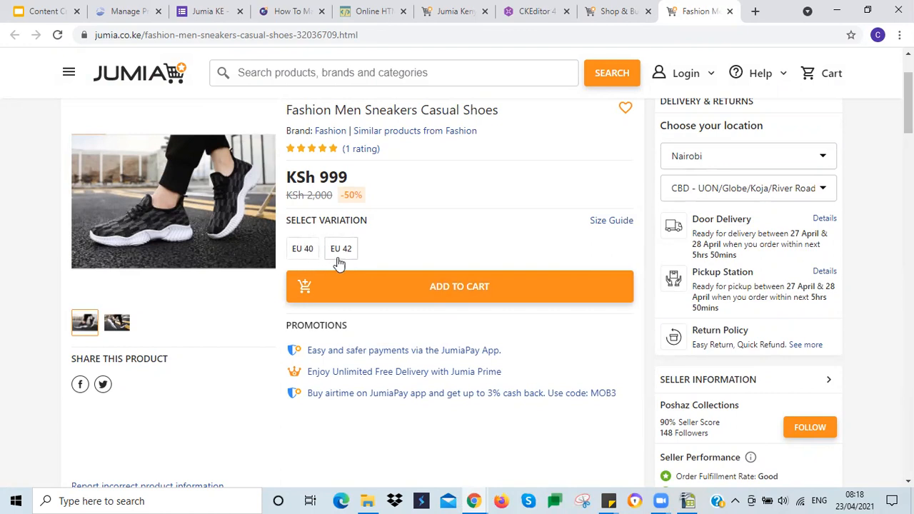
{"action": "left_click", "coordinate": [119, 11]}
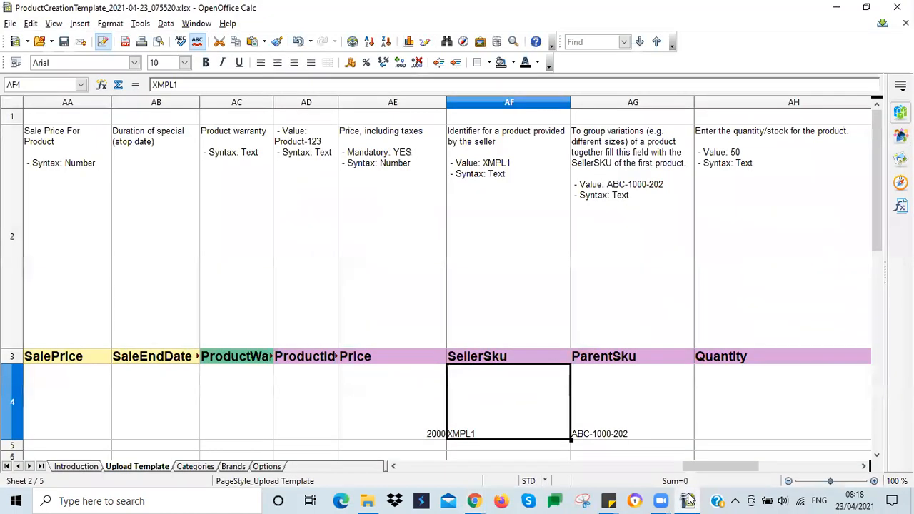
Switch to the OpenOffice Calc template and replace the sample SellerSku in cell AF4 with Sneakers_Red_
{"action": "left_click", "coordinate": [688, 499]}
{"action": "type", "text": "Snerakers_Red"}
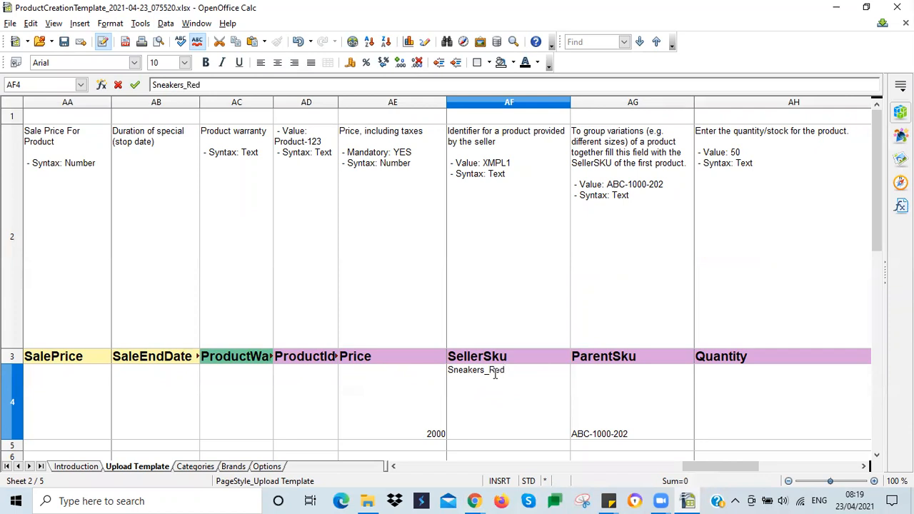
{"action": "left_click", "coordinate": [59, 399]}
Check the product's size in the Variation column of row 4
{"action": "key", "text": "Left"}
{"action": "key", "text": "Left"}
{"action": "key", "text": "Left"}
{"action": "key", "text": "Left"}
{"action": "key", "text": "Left"}
{"action": "key", "text": "Left"}
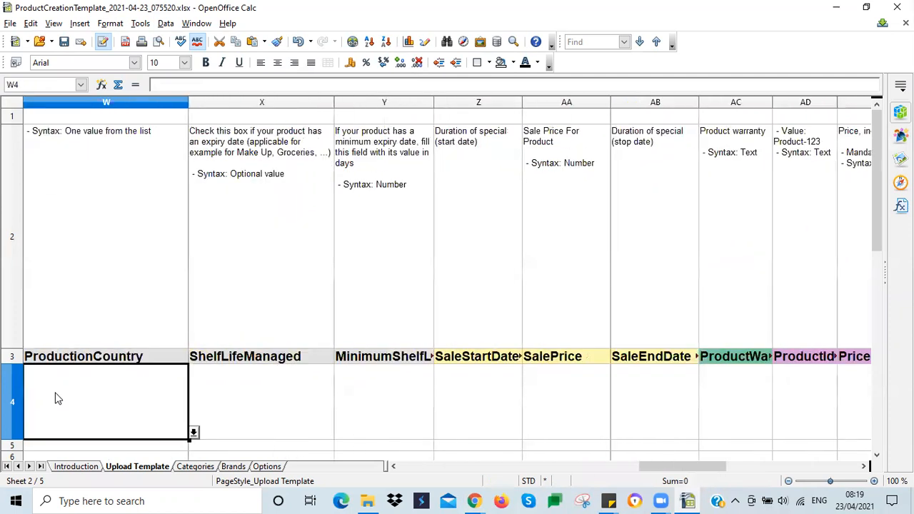
{"action": "key", "text": "Left"}
{"action": "key", "text": "Left"}
{"action": "key", "text": "Left"}
{"action": "key", "text": "Left"}
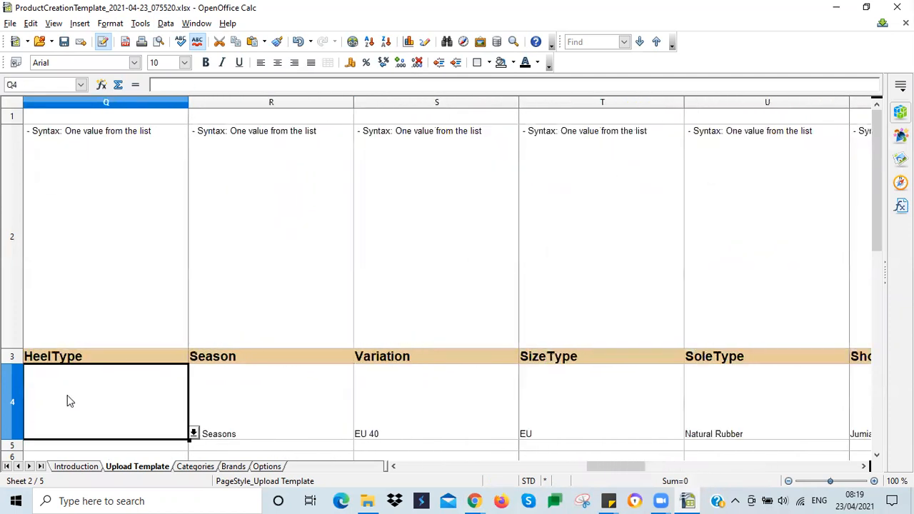
{"action": "left_click", "coordinate": [394, 404]}
Append the size 40 to the SellerSku in cell AF4 so it reads Sneakers_Red_40
{"action": "key", "text": "Right"}
{"action": "key", "text": "Right"}
{"action": "key", "text": "Right"}
{"action": "key", "text": "Right"}
{"action": "key", "text": "Right"}
{"action": "key", "text": "Right"}
{"action": "key", "text": "Right"}
{"action": "key", "text": "Right"}
{"action": "key", "text": "Right"}
{"action": "key", "text": "Right"}
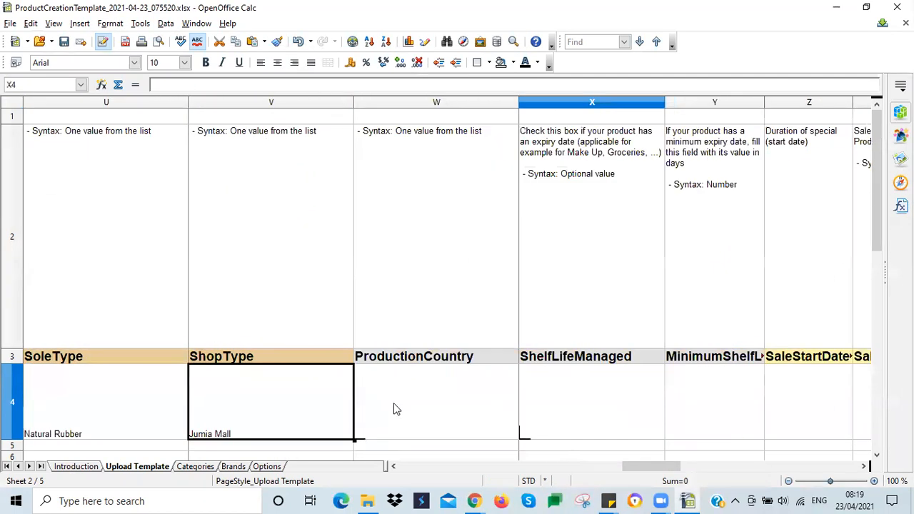
{"action": "key", "text": "Right"}
{"action": "key", "text": "Right"}
{"action": "key", "text": "Right"}
{"action": "key", "text": "Right"}
{"action": "key", "text": "Right"}
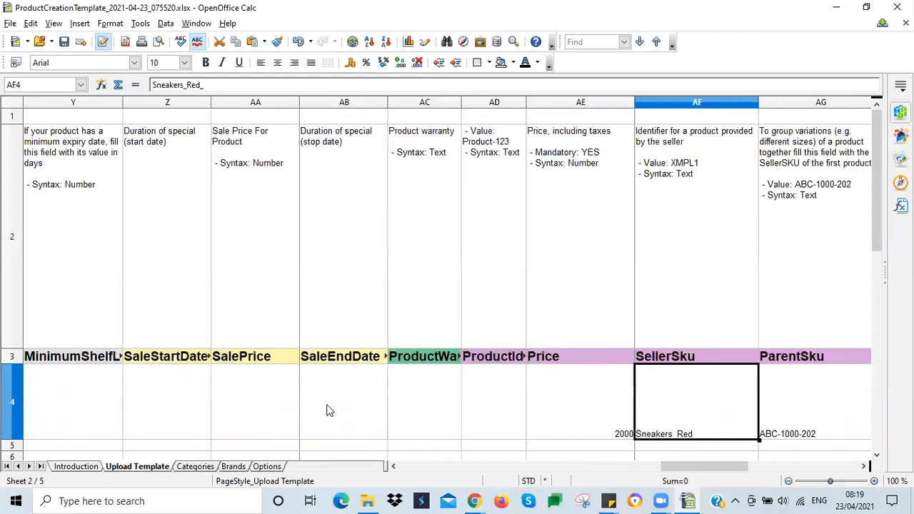
{"action": "double_click", "coordinate": [457, 414]}
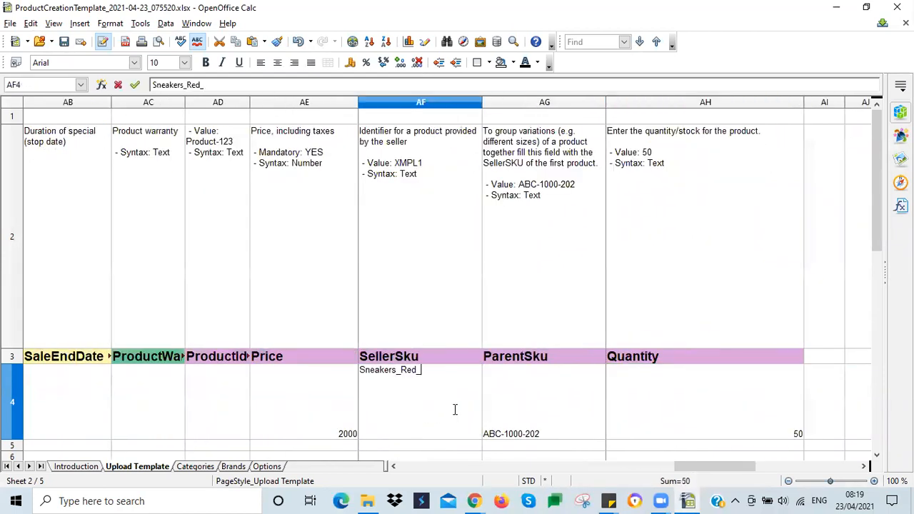
{"action": "type", "text": "40"}
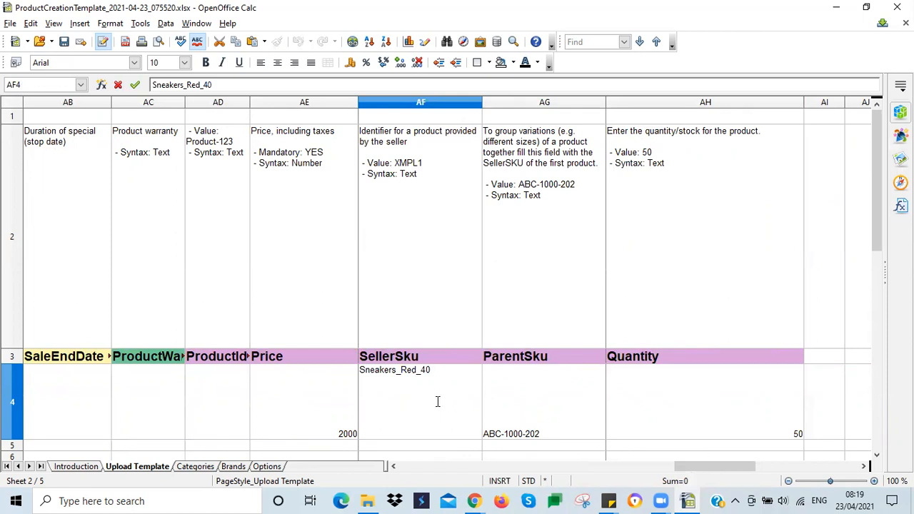
Examine the column guidelines and the filled-in example product from Name to ColorFamily on the Upload Template sheet
{"action": "left_click_drag", "start_coordinate": [685, 465], "coordinate": [397, 470]}
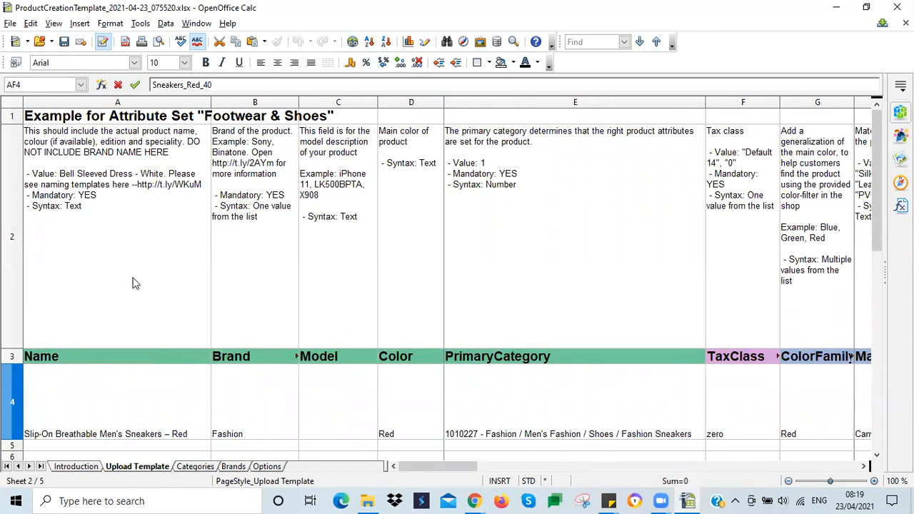
{"action": "left_click", "coordinate": [86, 169]}
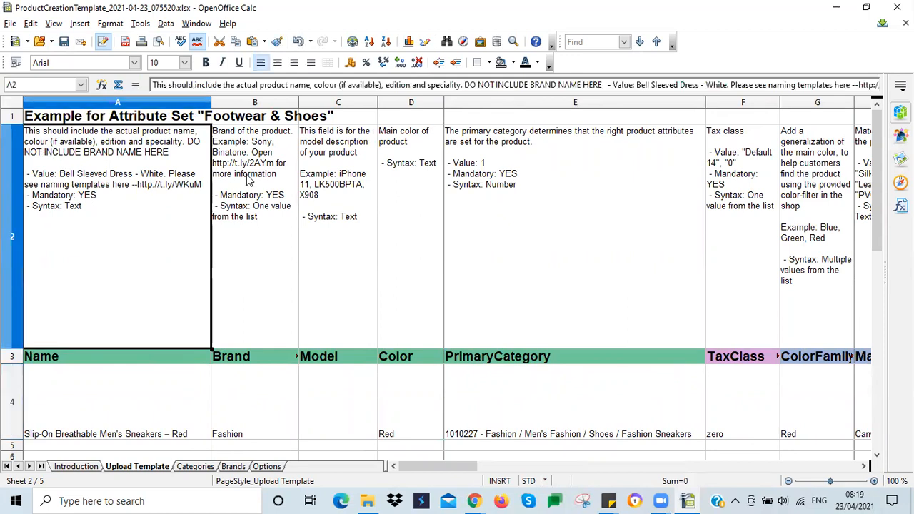
{"action": "left_click", "coordinate": [151, 378]}
{"action": "left_click", "coordinate": [275, 410]}
{"action": "left_click", "coordinate": [471, 395]}
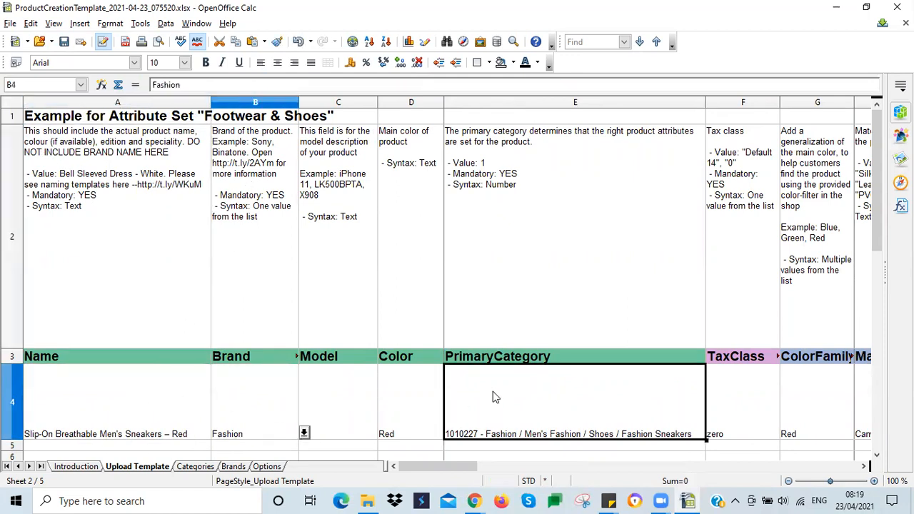
{"action": "left_click", "coordinate": [726, 384]}
{"action": "left_click", "coordinate": [794, 380]}
{"action": "left_click", "coordinate": [662, 397]}
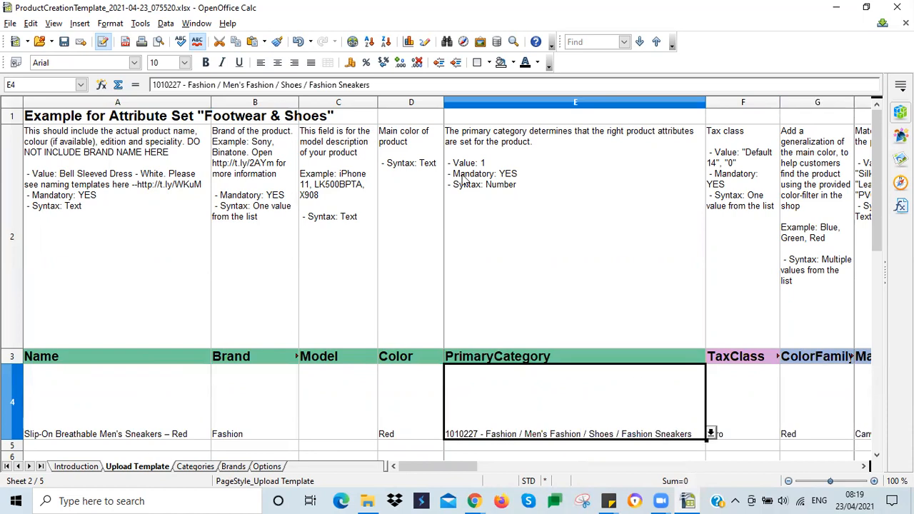
{"action": "left_click", "coordinate": [665, 178]}
{"action": "left_click", "coordinate": [726, 171]}
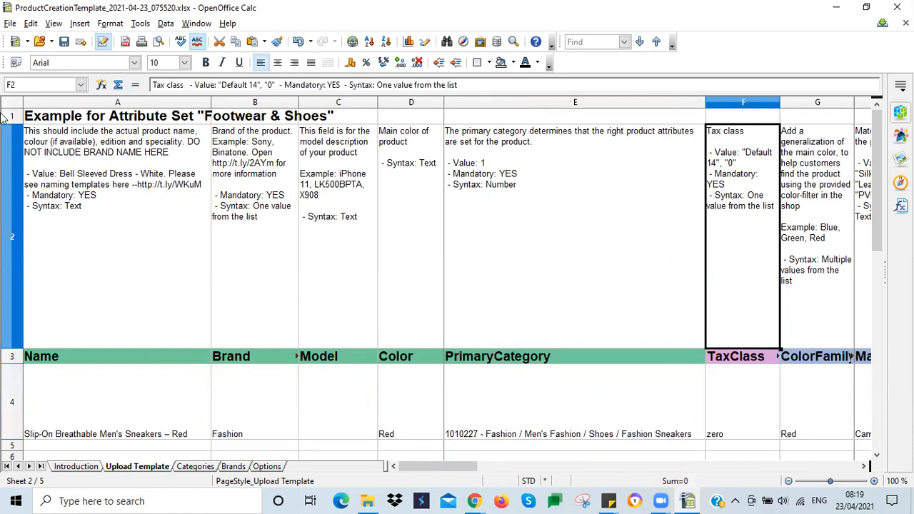
Delete rows 1 and 2, which hold the example title and the column guidelines, from the Upload Template sheet
{"action": "left_click_drag", "start_coordinate": [13, 116], "coordinate": [20, 161]}
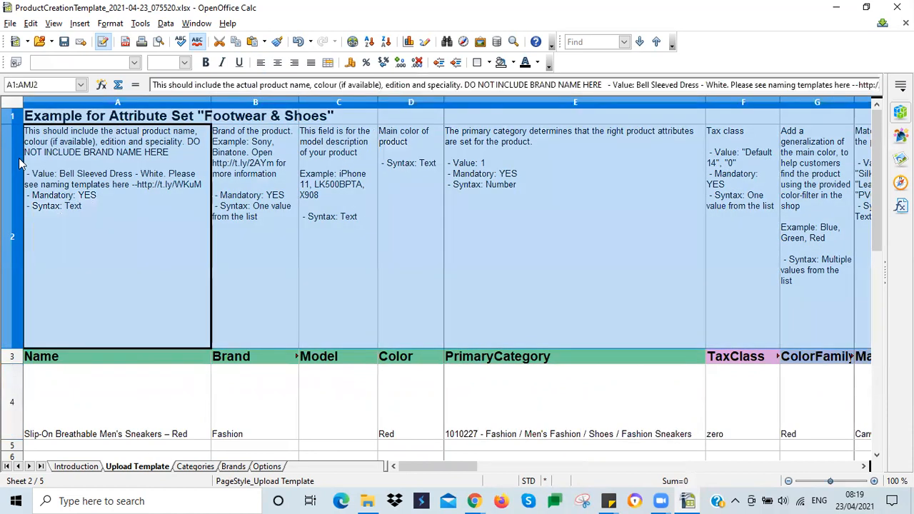
{"action": "right_click", "coordinate": [7, 180]}
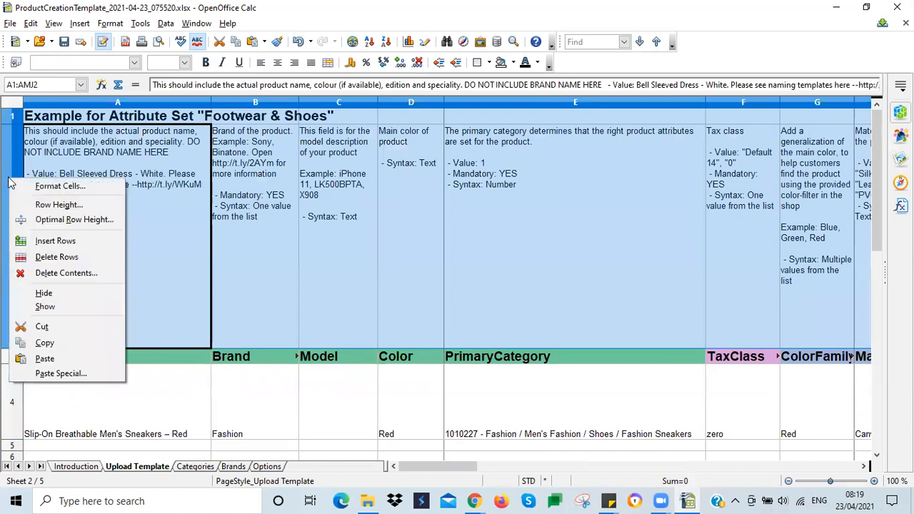
{"action": "left_click", "coordinate": [50, 256]}
{"action": "left_click", "coordinate": [65, 174]}
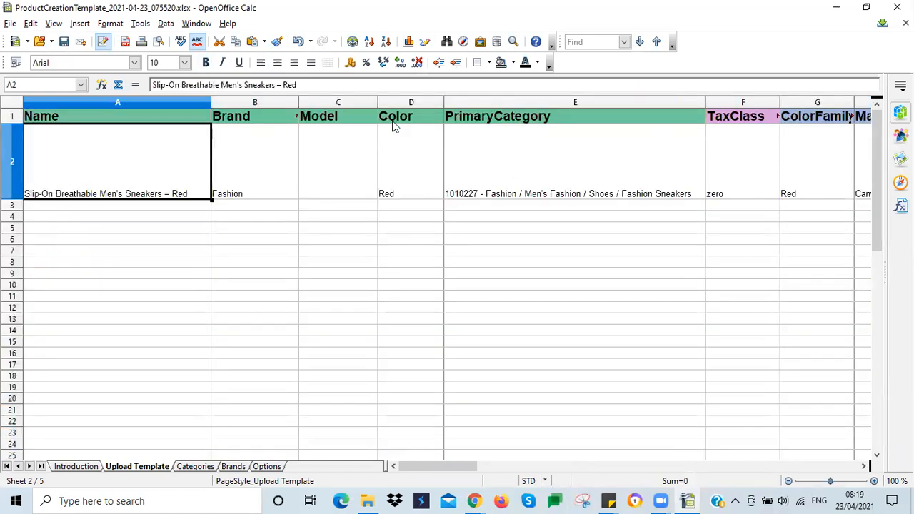
Copy the whole sneaker product row 2 and paste it into rows 3 and 4
{"action": "left_click", "coordinate": [12, 176]}
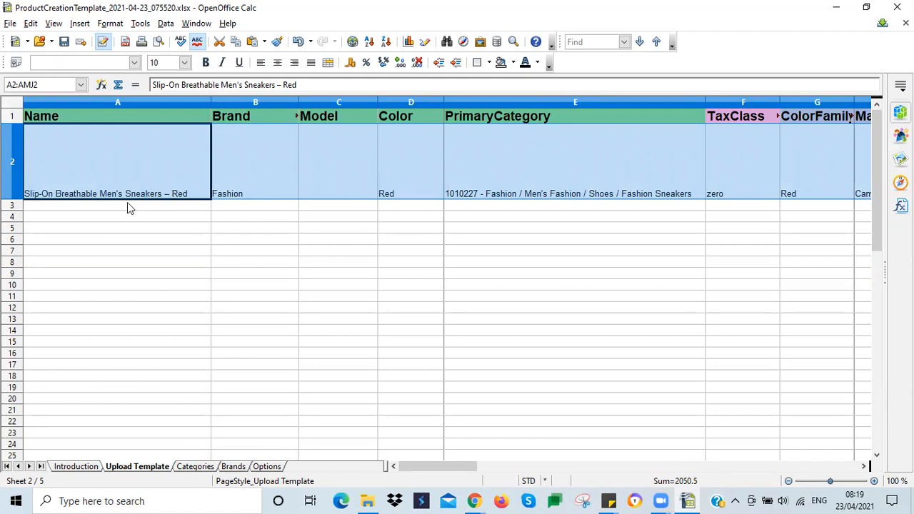
{"action": "left_click", "coordinate": [31, 211]}
{"action": "left_click", "coordinate": [10, 166]}
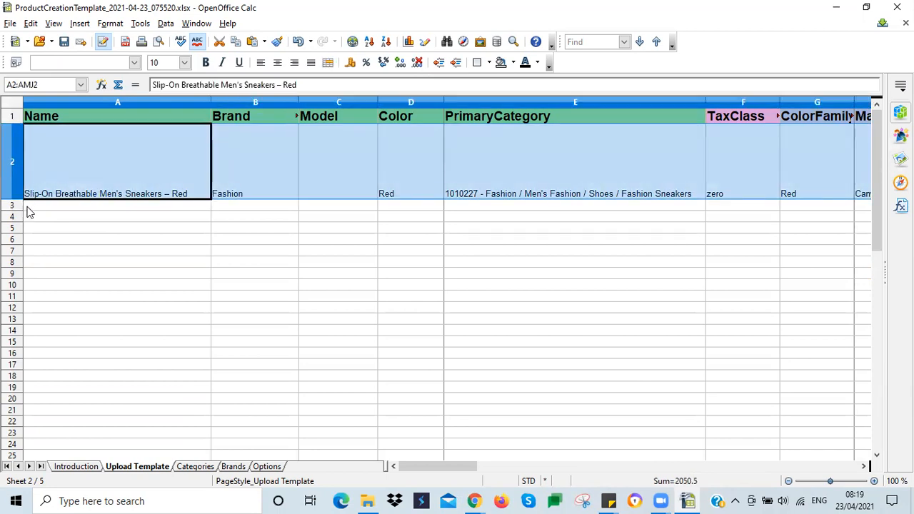
{"action": "left_click_drag", "start_coordinate": [10, 208], "coordinate": [11, 219]}
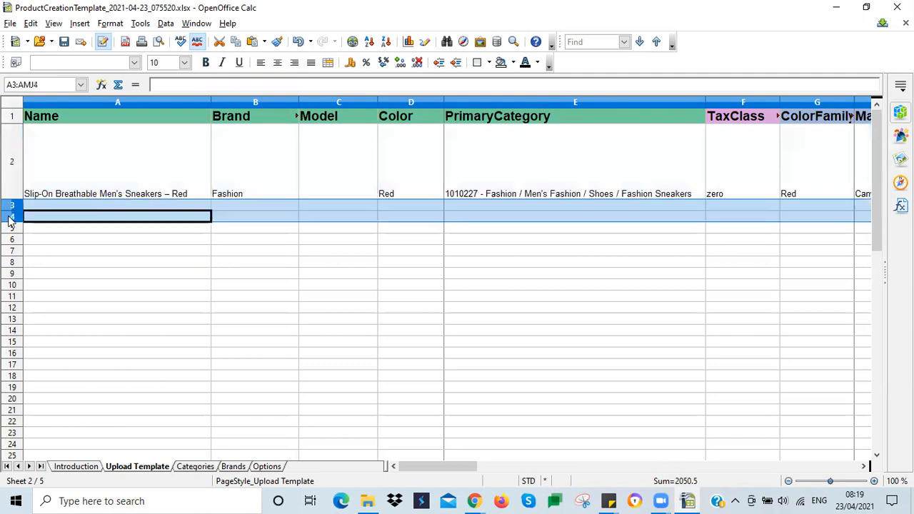
{"action": "key", "text": "ctrl+v"}
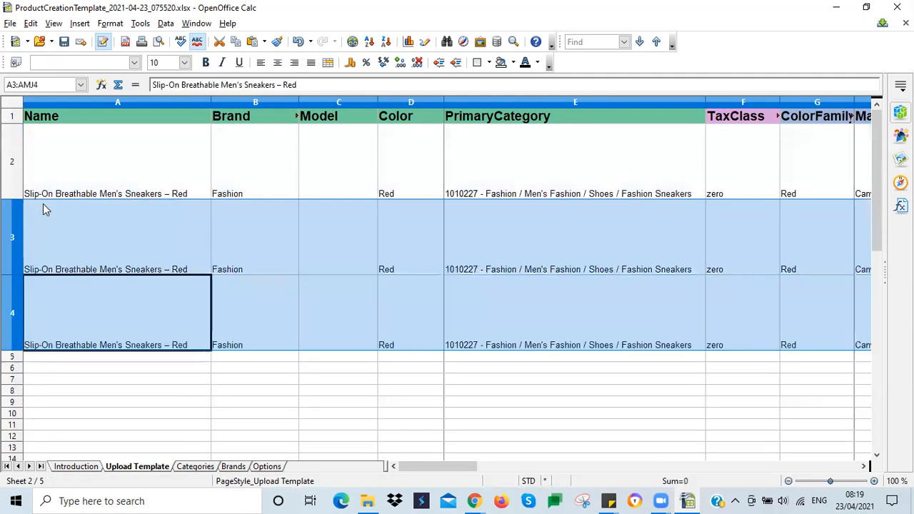
Set the Variation of the product in row 3 to EU 41
{"action": "left_click", "coordinate": [102, 236]}
{"action": "left_click", "coordinate": [569, 230]}
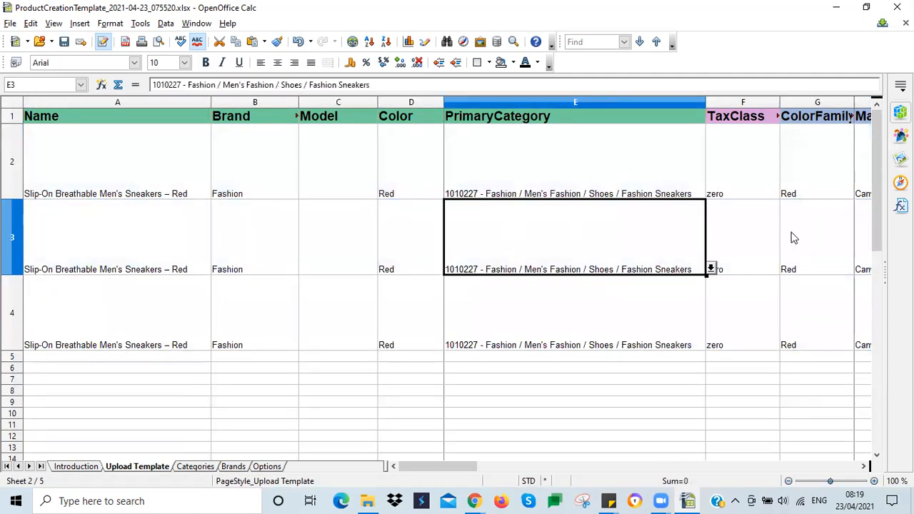
{"action": "left_click", "coordinate": [797, 237]}
{"action": "key", "text": "Right"}
{"action": "key", "text": "Right"}
{"action": "key", "text": "Right"}
{"action": "key", "text": "Right"}
{"action": "key", "text": "Right"}
{"action": "key", "text": "Right"}
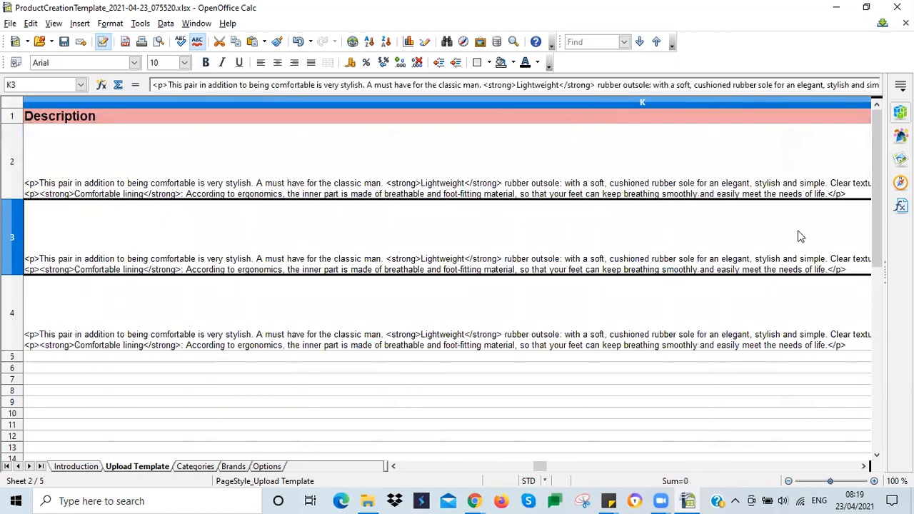
{"action": "key", "text": "Right"}
{"action": "key", "text": "Right"}
{"action": "key", "text": "Right"}
{"action": "key", "text": "Right"}
{"action": "key", "text": "Right"}
{"action": "key", "text": "Right"}
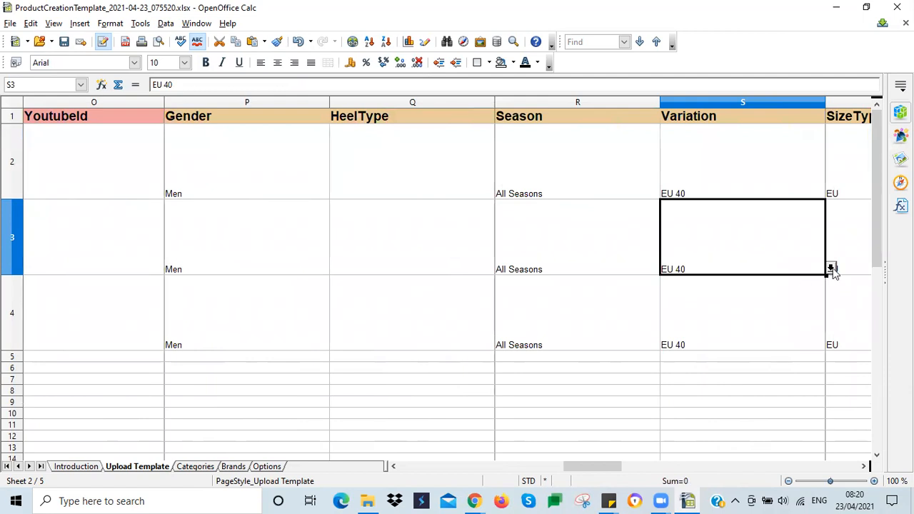
{"action": "left_click", "coordinate": [831, 268]}
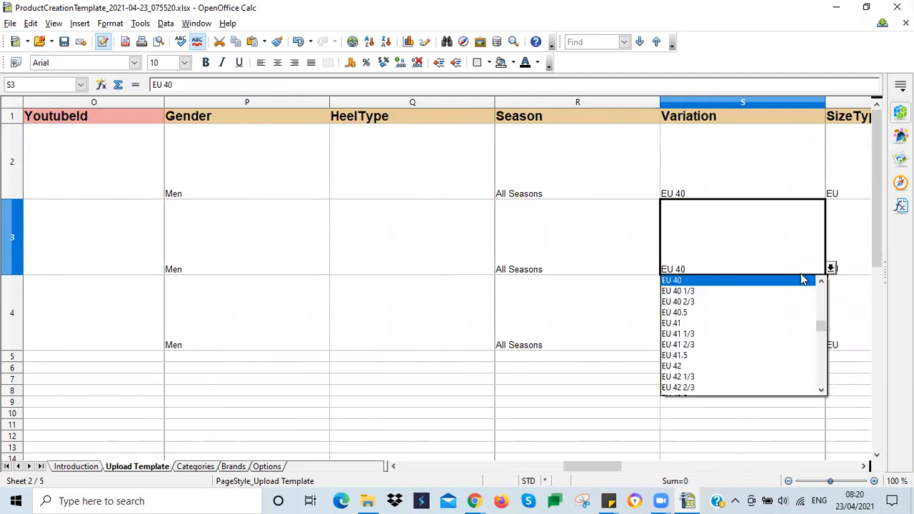
{"action": "left_click", "coordinate": [683, 324]}
Set the Variation of the product in row 4 to EU 42 and check the sizes of all three rows
{"action": "left_click", "coordinate": [710, 322]}
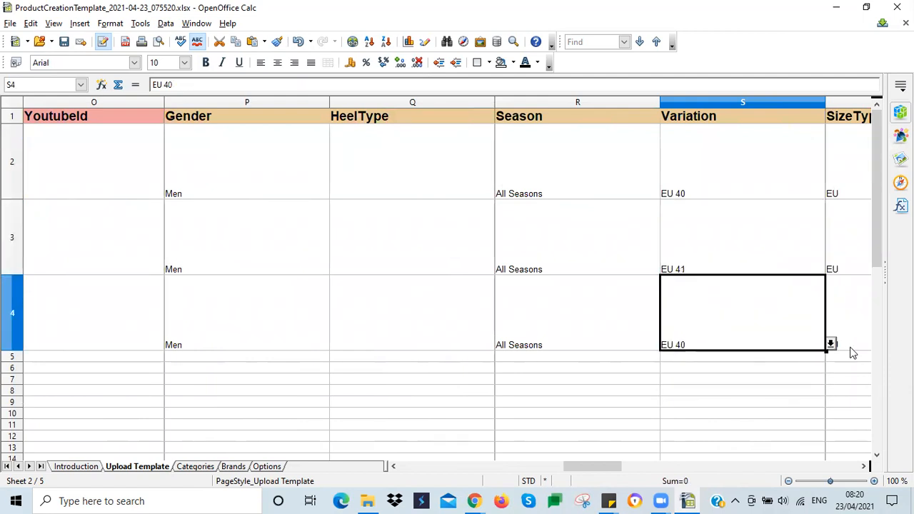
{"action": "left_click", "coordinate": [831, 344]}
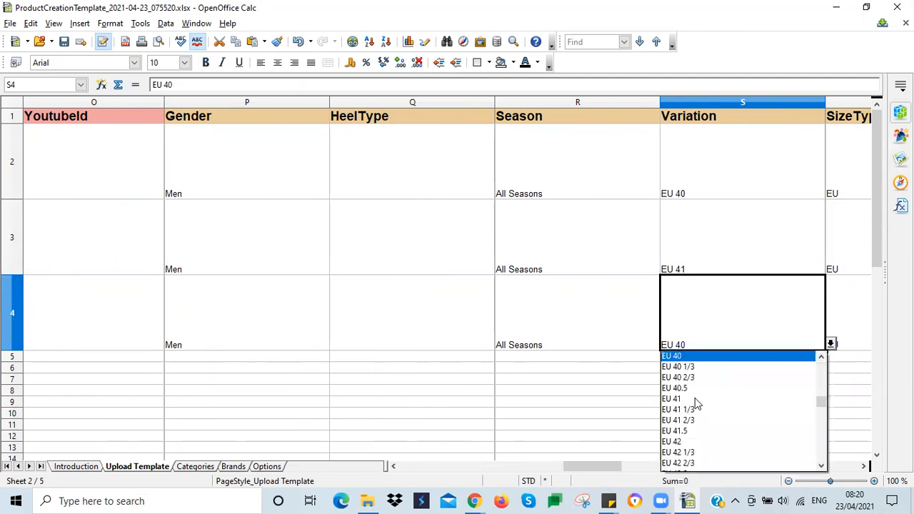
{"action": "left_click", "coordinate": [697, 442]}
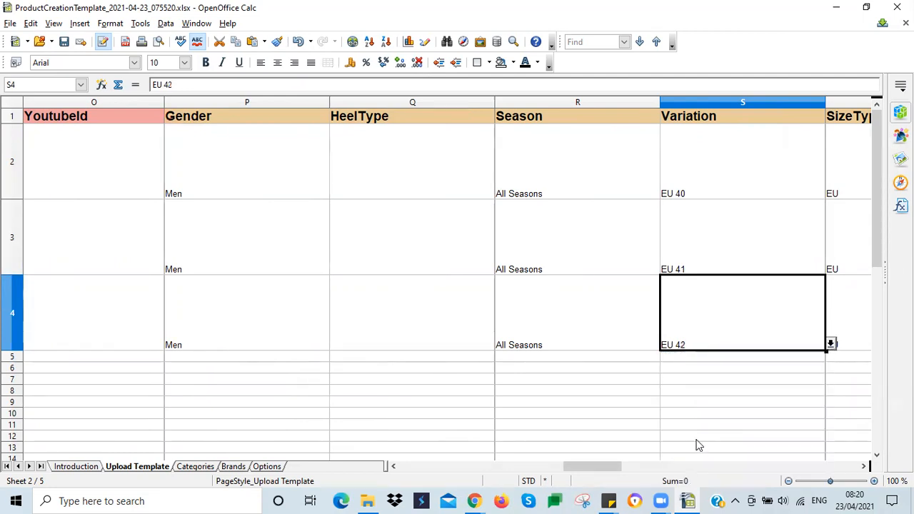
{"action": "left_click", "coordinate": [703, 194]}
{"action": "left_click", "coordinate": [702, 239]}
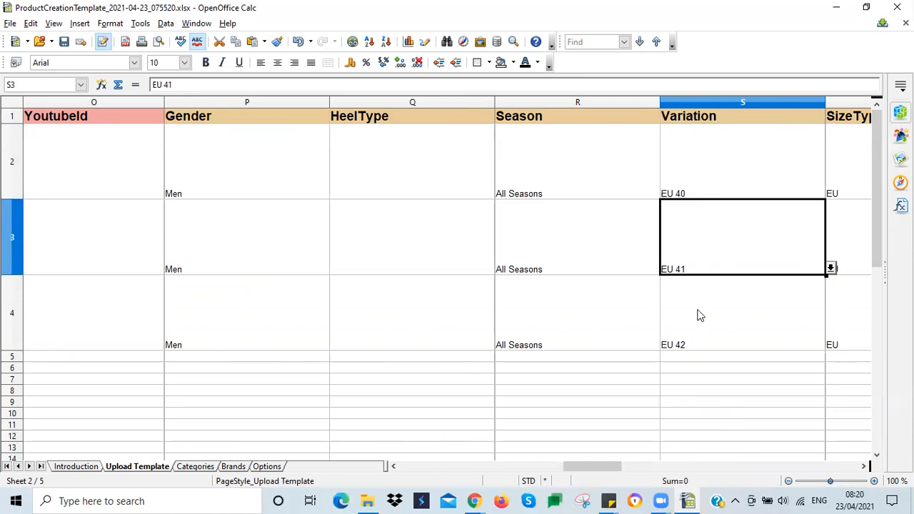
{"action": "left_click", "coordinate": [697, 314]}
{"action": "key", "text": "Right"}
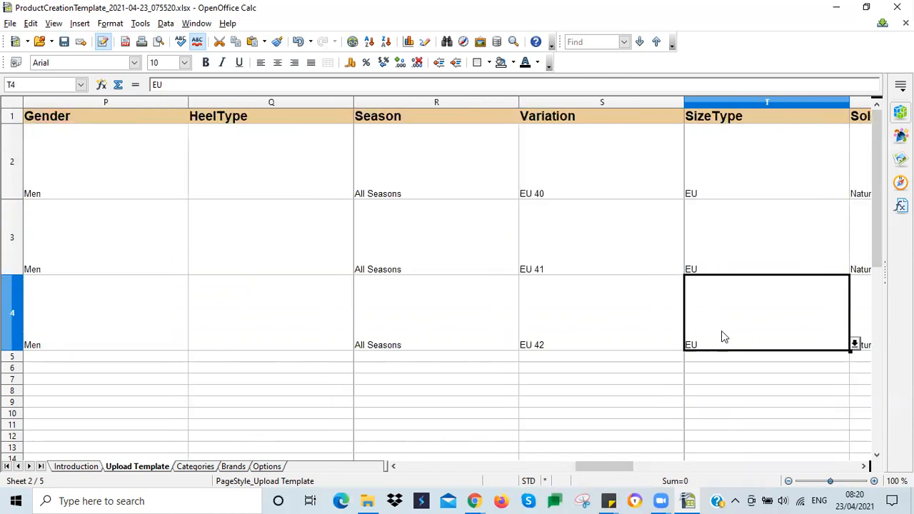
Compare the three product rows column by column, from Name and PrimaryCategory through Variation to Quantity
{"action": "left_click_drag", "start_coordinate": [595, 463], "coordinate": [399, 457]}
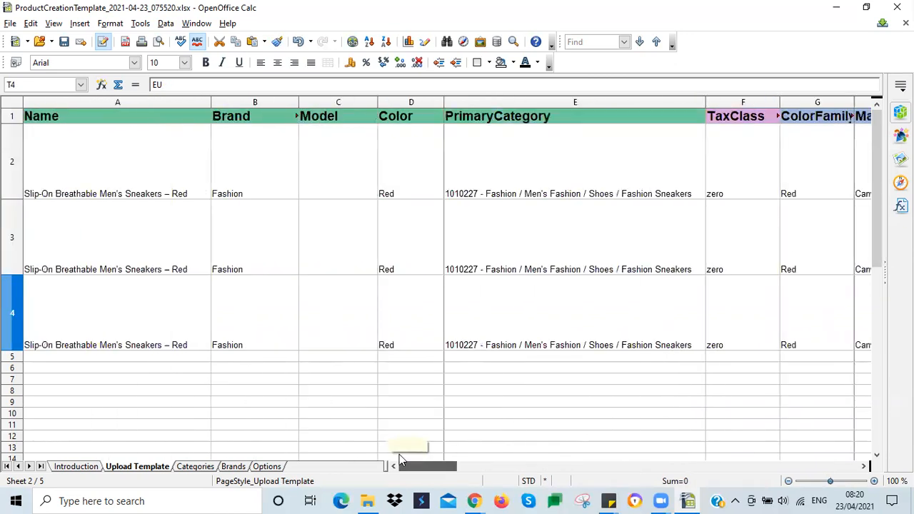
{"action": "left_click", "coordinate": [184, 198]}
{"action": "left_click", "coordinate": [185, 239]}
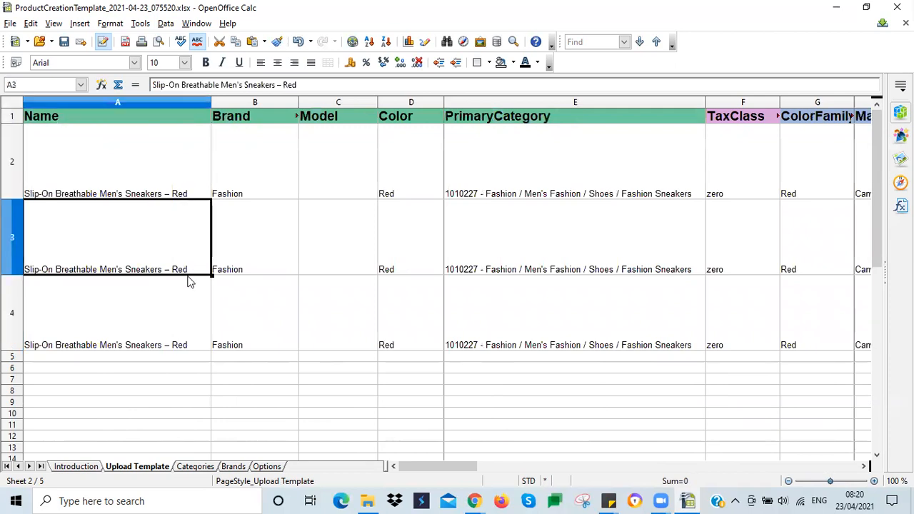
{"action": "left_click", "coordinate": [190, 307]}
{"action": "left_click", "coordinate": [469, 187]}
{"action": "left_click", "coordinate": [481, 247]}
{"action": "left_click", "coordinate": [491, 304]}
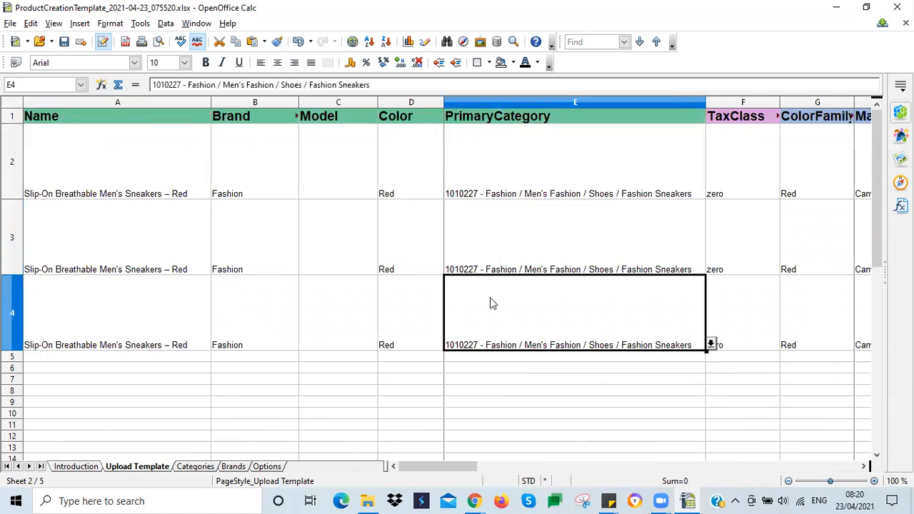
{"action": "left_click", "coordinate": [550, 254]}
{"action": "key", "text": "Right"}
{"action": "key", "text": "Right"}
{"action": "key", "text": "Right"}
{"action": "key", "text": "Right"}
{"action": "key", "text": "Right"}
{"action": "key", "text": "Right"}
{"action": "key", "text": "Right"}
{"action": "key", "text": "Right"}
{"action": "key", "text": "Right"}
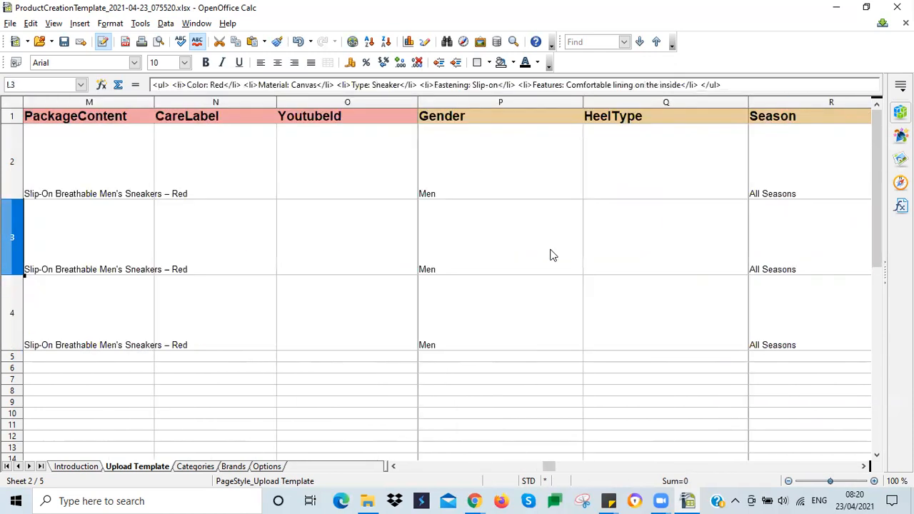
{"action": "key", "text": "Right"}
{"action": "key", "text": "Right"}
{"action": "key", "text": "Right"}
{"action": "key", "text": "Right"}
{"action": "key", "text": "Right"}
{"action": "key", "text": "Right"}
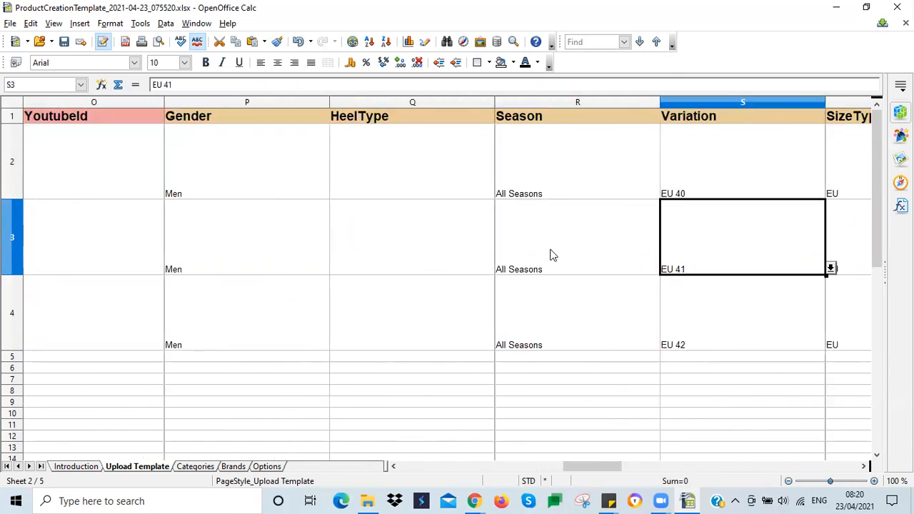
{"action": "key", "text": "Right"}
{"action": "key", "text": "Right"}
{"action": "key", "text": "Right"}
{"action": "key", "text": "Right"}
{"action": "key", "text": "Right"}
{"action": "key", "text": "Right"}
{"action": "key", "text": "Right"}
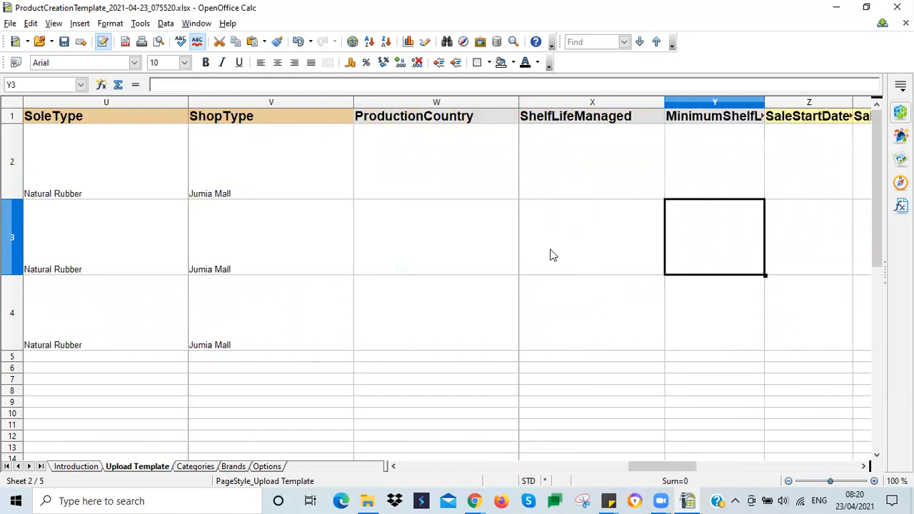
{"action": "key", "text": "Right"}
{"action": "key", "text": "Right"}
{"action": "key", "text": "Right"}
{"action": "key", "text": "Right"}
{"action": "key", "text": "Right"}
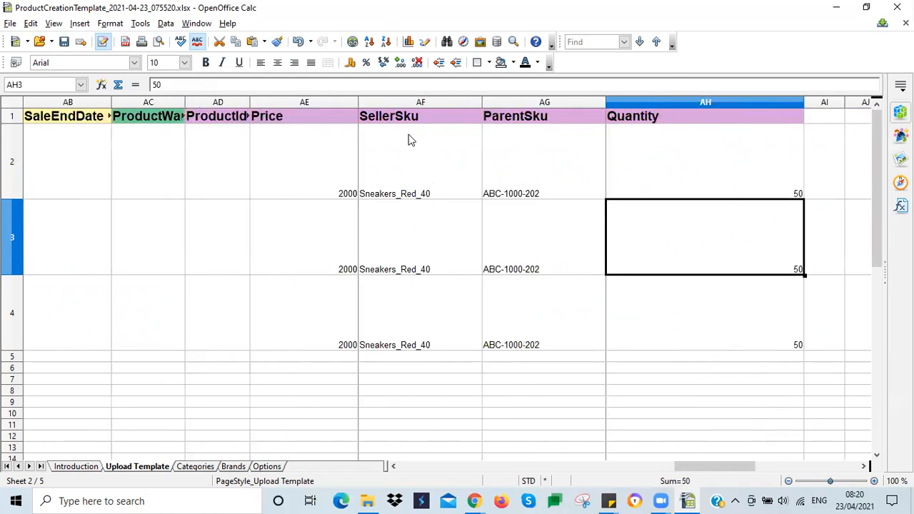
Compare the SellerSku values of the three product rows
{"action": "key", "text": "Left"}
{"action": "key", "text": "Left"}
{"action": "key", "text": "Up"}
{"action": "key", "text": "Down"}
{"action": "key", "text": "Down"}
{"action": "key", "text": "Up"}
{"action": "key", "text": "Up"}
{"action": "key", "text": "Down"}
{"action": "key", "text": "Down"}
{"action": "key", "text": "Up"}
{"action": "left_click", "coordinate": [412, 169]}
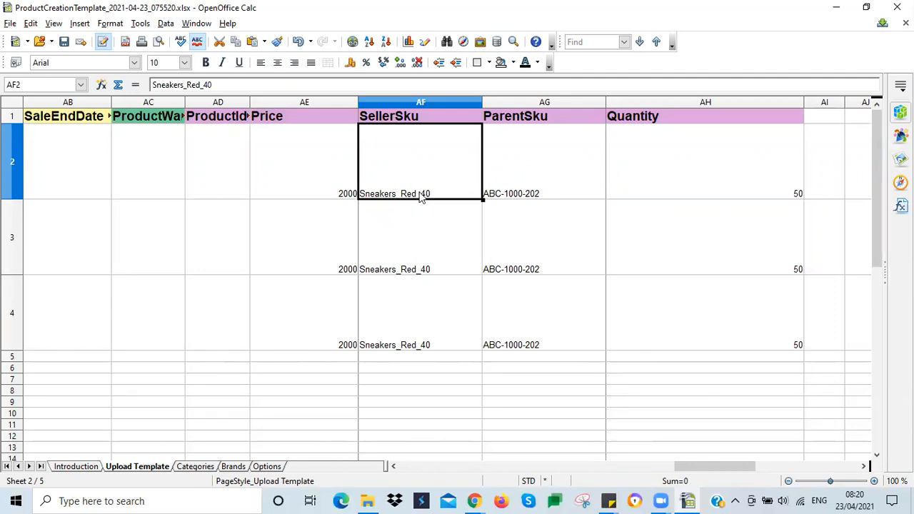
Clear the ParentSku values of all three product rows
{"action": "left_click_drag", "start_coordinate": [512, 178], "coordinate": [526, 294]}
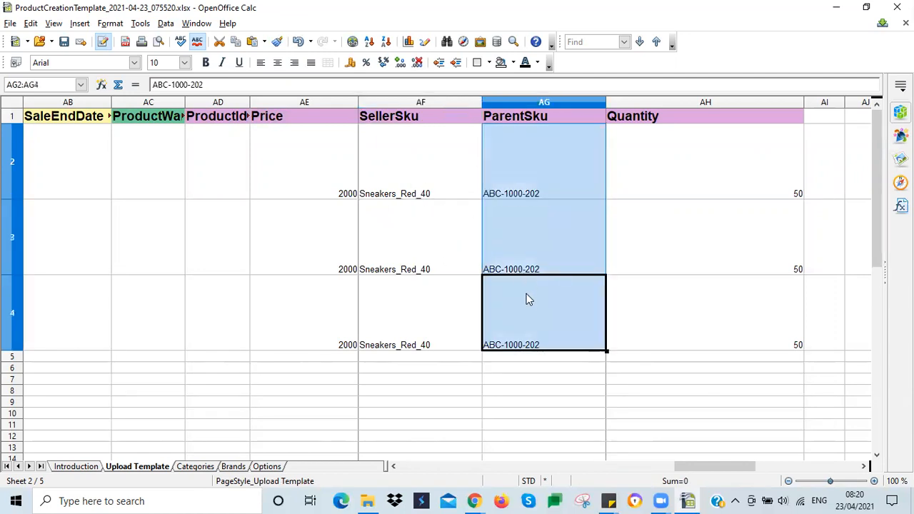
{"action": "key", "text": "Delete"}
{"action": "key", "text": "Return"}
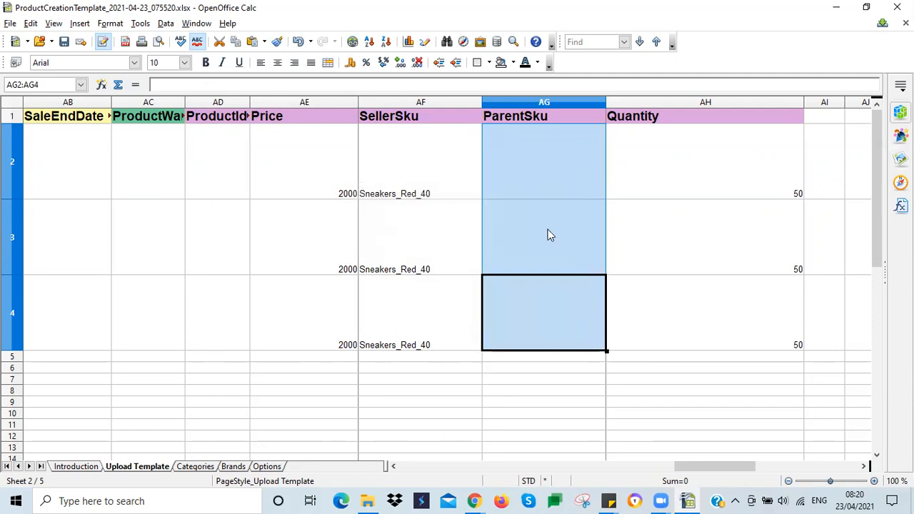
Change the SellerSku to Sneakers_Red_41 in row 3 and Sneakers_Red_42 in row 4, and review the three SKUs
{"action": "left_click", "coordinate": [444, 179]}
{"action": "double_click", "coordinate": [444, 225]}
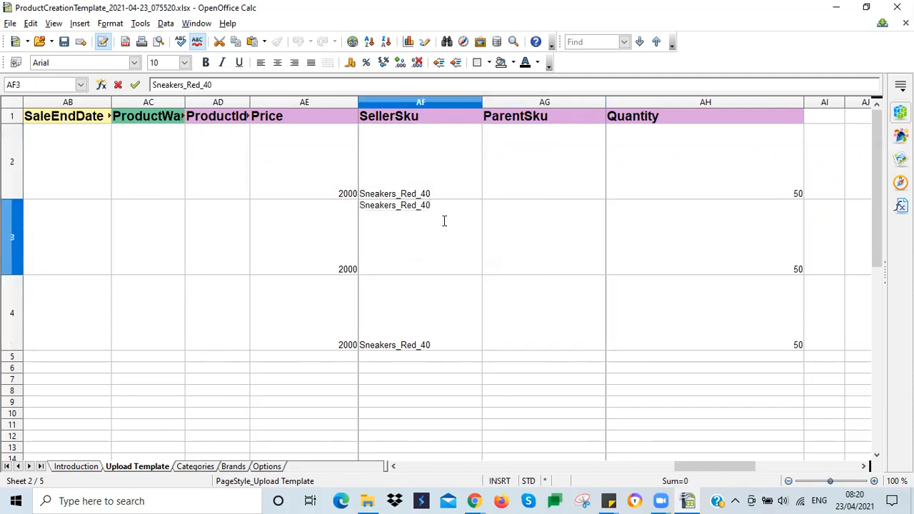
{"action": "double_click", "coordinate": [456, 319]}
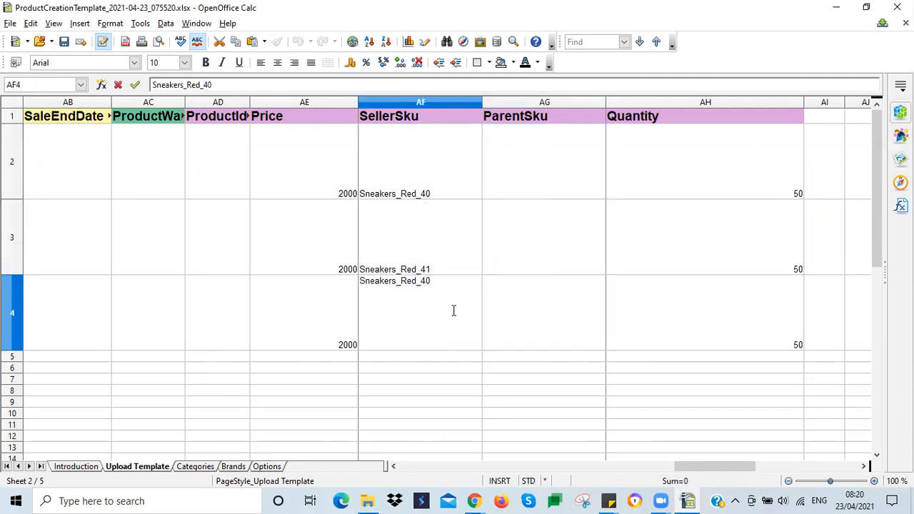
{"action": "left_click", "coordinate": [420, 189]}
{"action": "left_click", "coordinate": [412, 243]}
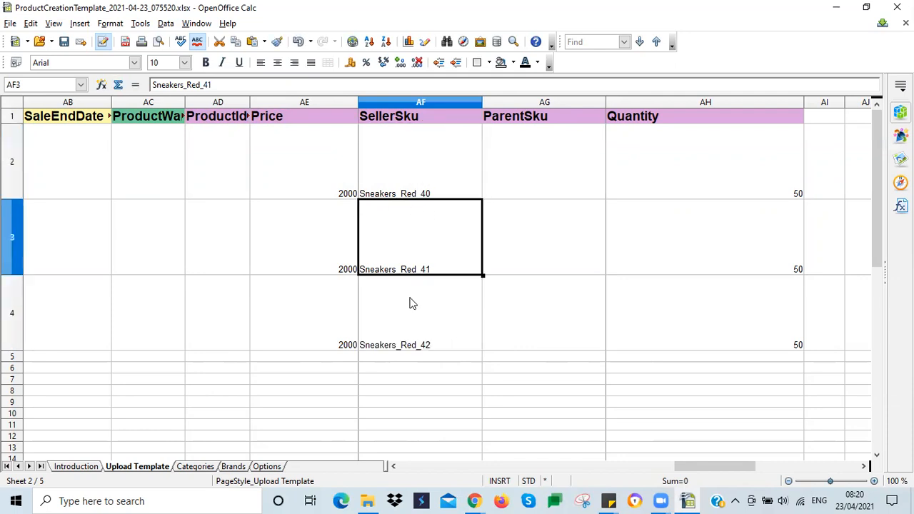
{"action": "left_click", "coordinate": [409, 304]}
{"action": "left_click", "coordinate": [414, 182]}
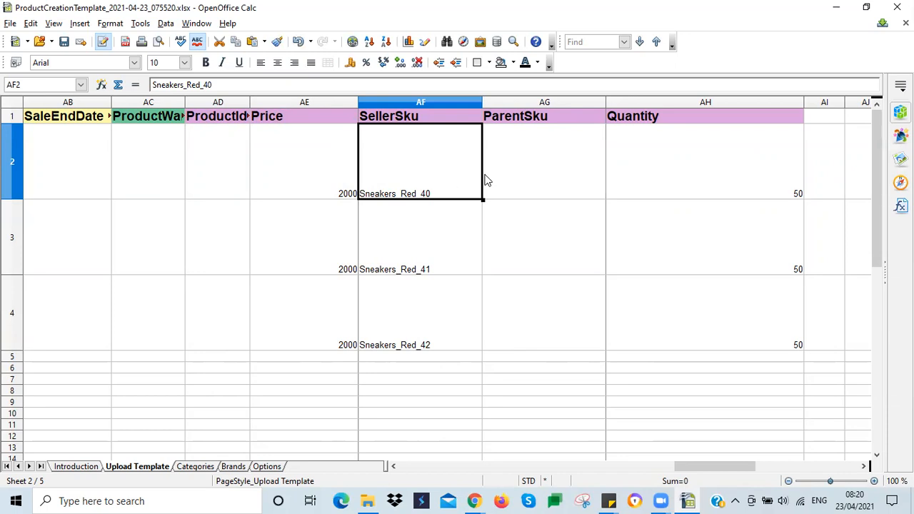
Set the ParentSku of all three product rows to Sneakers_Red_40
{"action": "left_click_drag", "start_coordinate": [516, 187], "coordinate": [522, 314]}
{"action": "type", "text": "Sneakers_Red_40 Sneakers_Red_40 Sneakers_Red_40"}
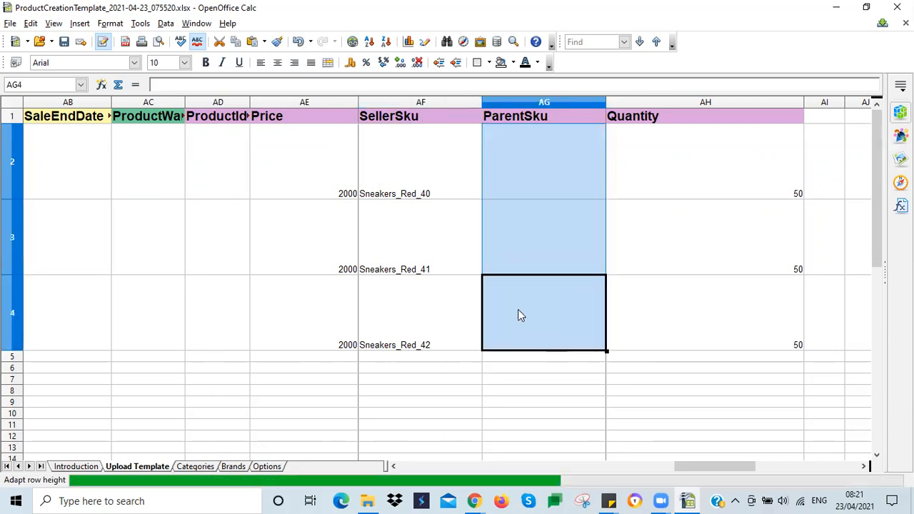
Compare the SellerSku values with the shared ParentSku across the three product rows
{"action": "left_click", "coordinate": [416, 256]}
{"action": "left_click", "coordinate": [408, 292]}
{"action": "left_click", "coordinate": [416, 198]}
{"action": "left_click", "coordinate": [417, 238]}
{"action": "left_click", "coordinate": [404, 309]}
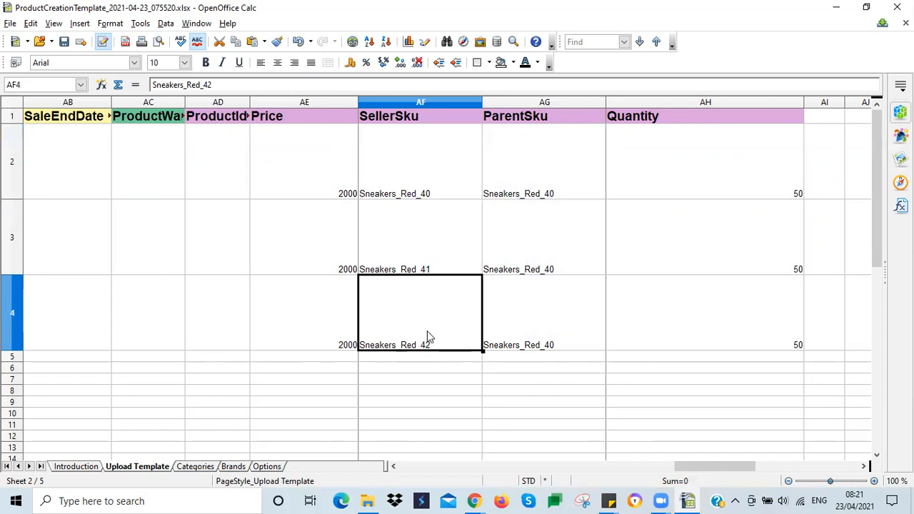
{"action": "left_click", "coordinate": [421, 187]}
{"action": "left_click", "coordinate": [522, 182]}
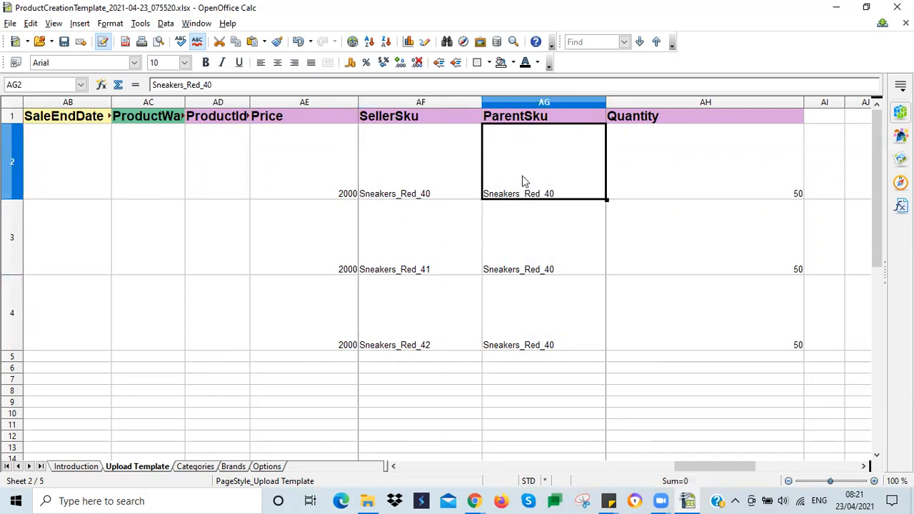
{"action": "left_click_drag", "start_coordinate": [530, 180], "coordinate": [495, 302]}
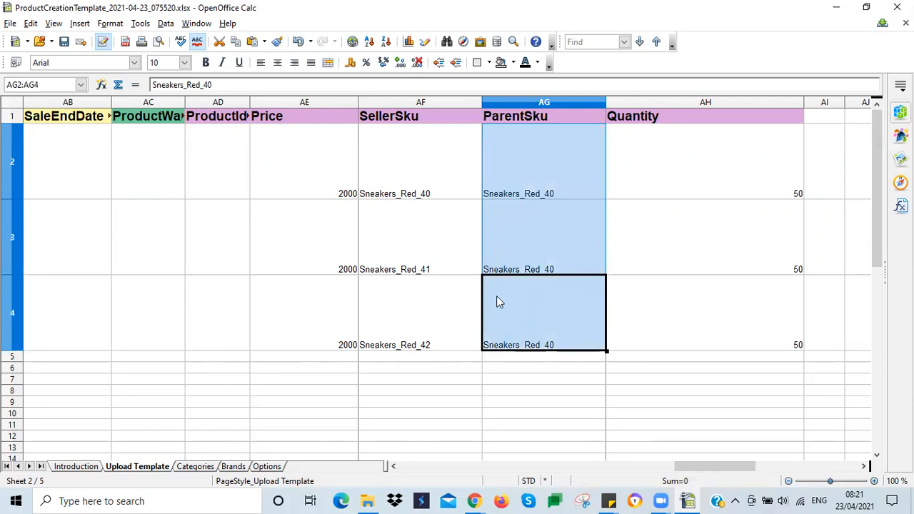
{"action": "left_click", "coordinate": [437, 288]}
{"action": "left_click", "coordinate": [444, 251]}
{"action": "left_click", "coordinate": [407, 165]}
{"action": "left_click", "coordinate": [402, 246]}
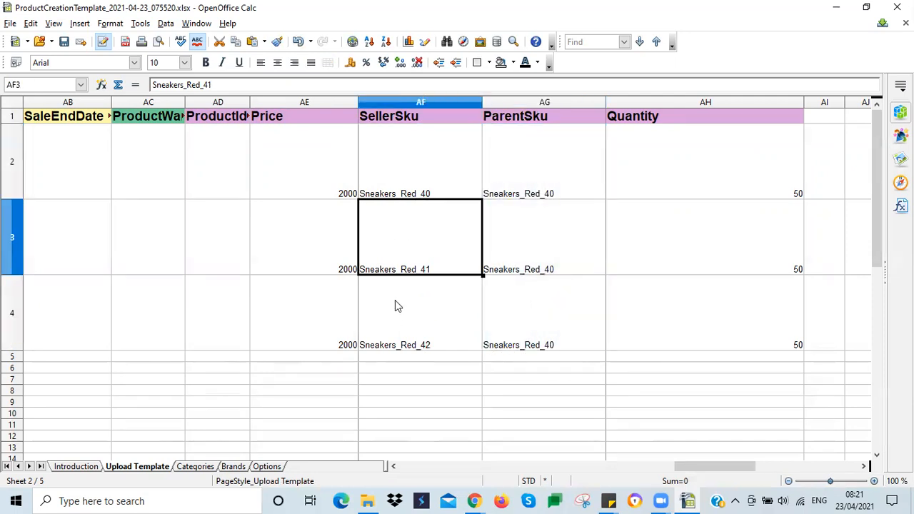
{"action": "left_click", "coordinate": [396, 313]}
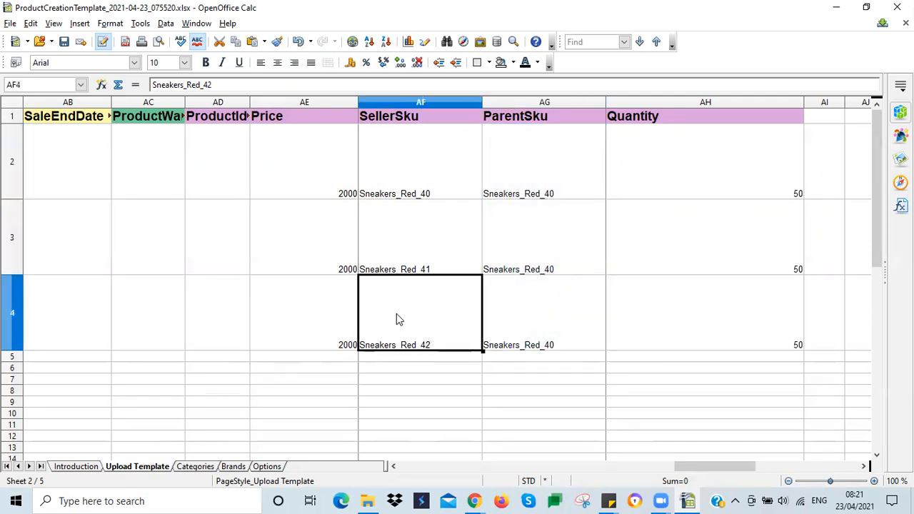
Switch to the browser, check the size variations on the men's sneakers product page, and return to the spreadsheet
{"action": "left_click", "coordinate": [491, 485]}
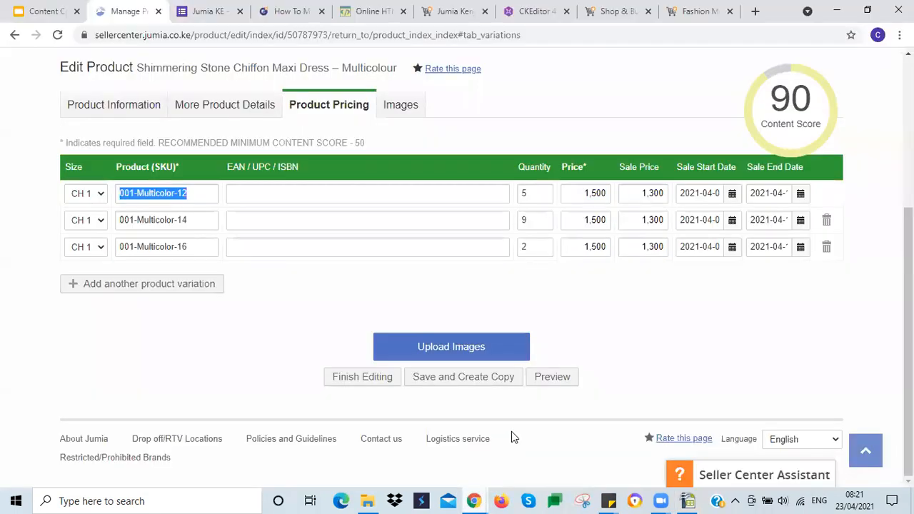
{"action": "left_click", "coordinate": [691, 11]}
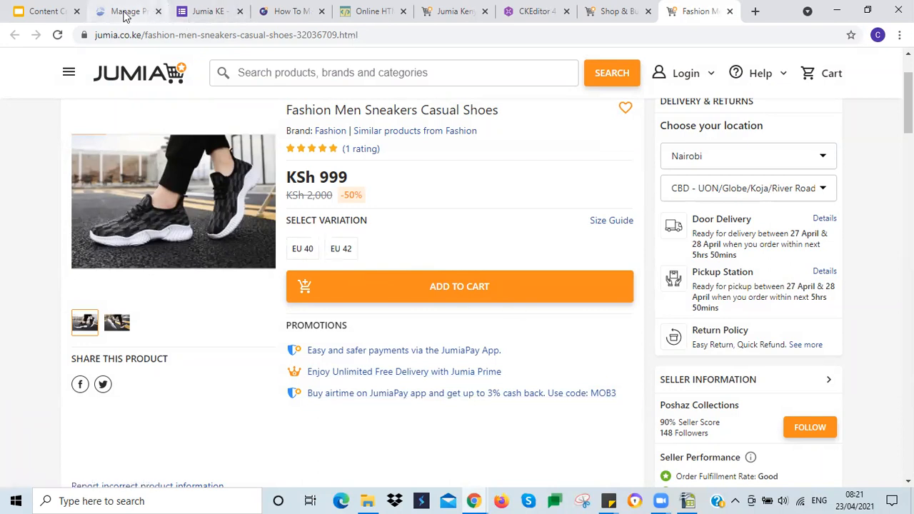
{"action": "left_click", "coordinate": [688, 500]}
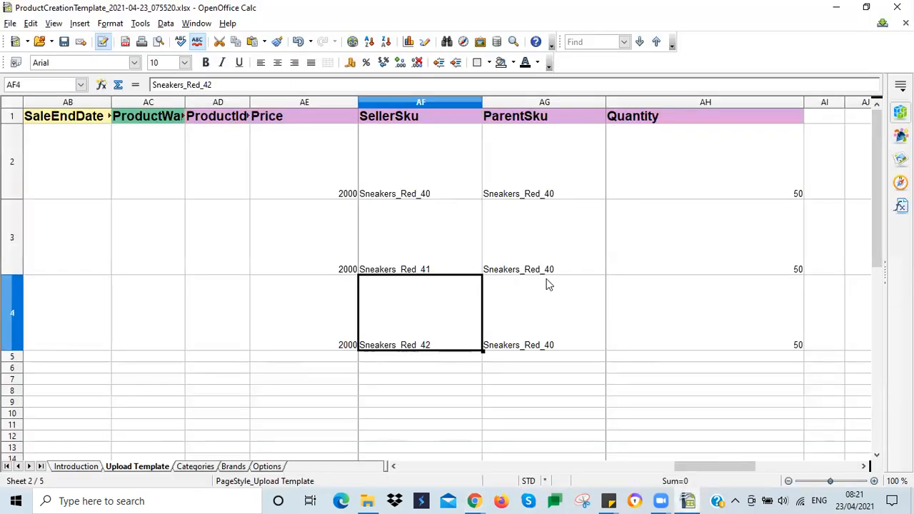
Copy the SellerSku values Sneakers_Red_41 and Sneakers_Red_42 into the ParentSku cells of rows 3 and 4, overwriting the existing data
{"action": "left_click", "coordinate": [501, 168]}
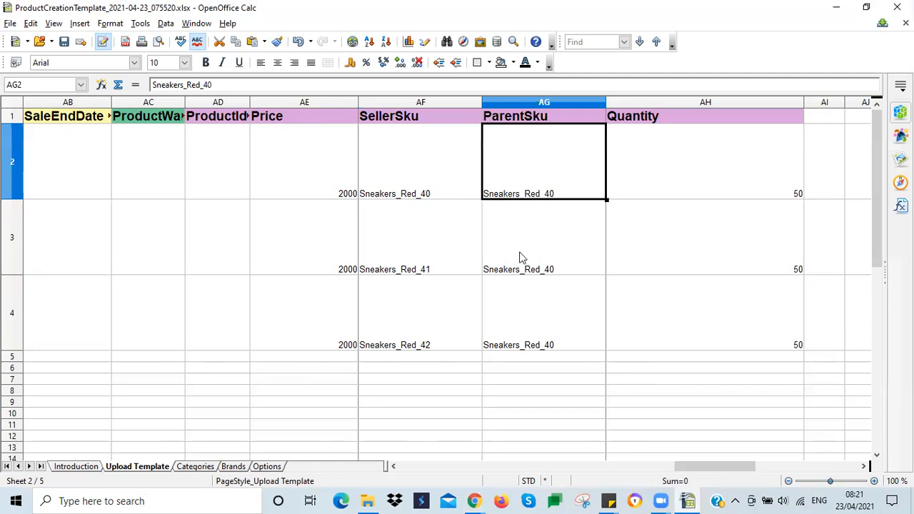
{"action": "key", "text": "Down"}
{"action": "key", "text": "Down"}
{"action": "left_click", "coordinate": [445, 255]}
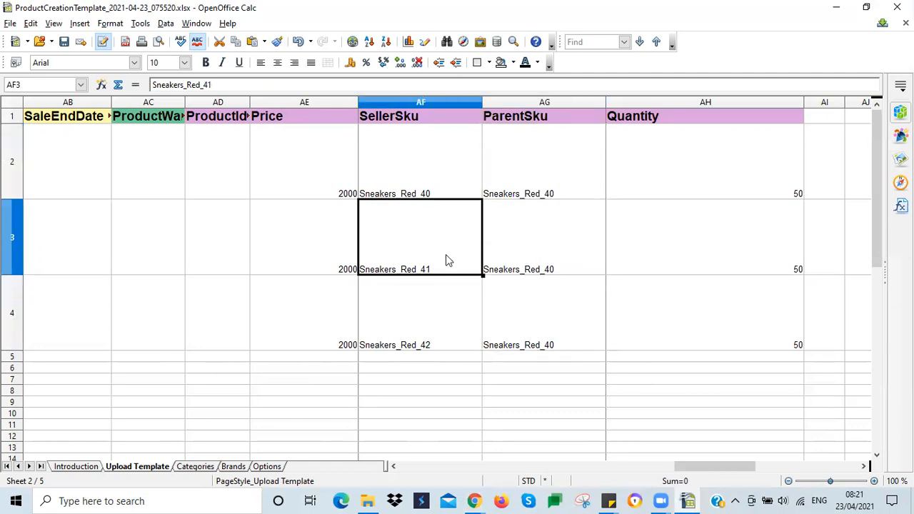
{"action": "key", "text": "ctrl+c"}
{"action": "left_click", "coordinate": [503, 251]}
{"action": "key", "text": "ctrl+v"}
{"action": "left_click", "coordinate": [407, 278]}
{"action": "left_click", "coordinate": [404, 315]}
{"action": "key", "text": "ctrl+c"}
{"action": "left_click", "coordinate": [544, 317]}
{"action": "key", "text": "ctrl+v"}
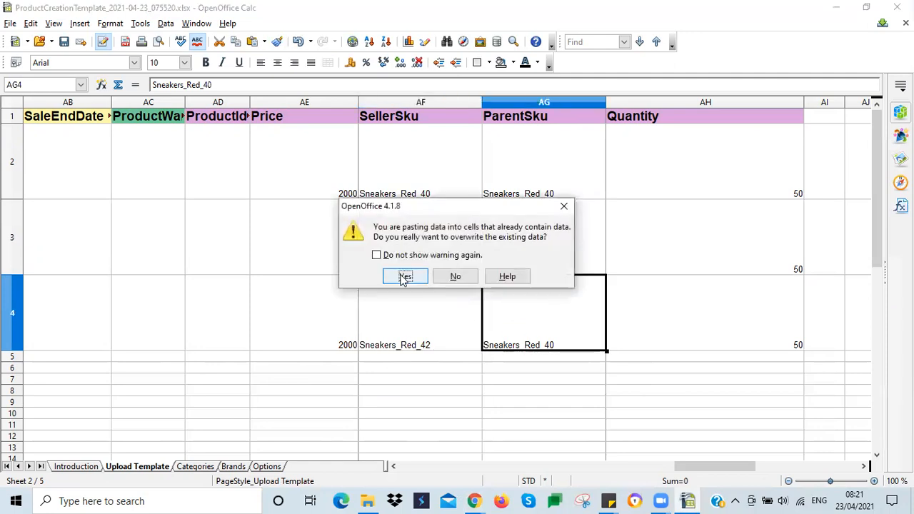
{"action": "left_click", "coordinate": [405, 277]}
{"action": "left_click", "coordinate": [491, 237]}
{"action": "left_click", "coordinate": [429, 293]}
{"action": "left_click", "coordinate": [489, 308]}
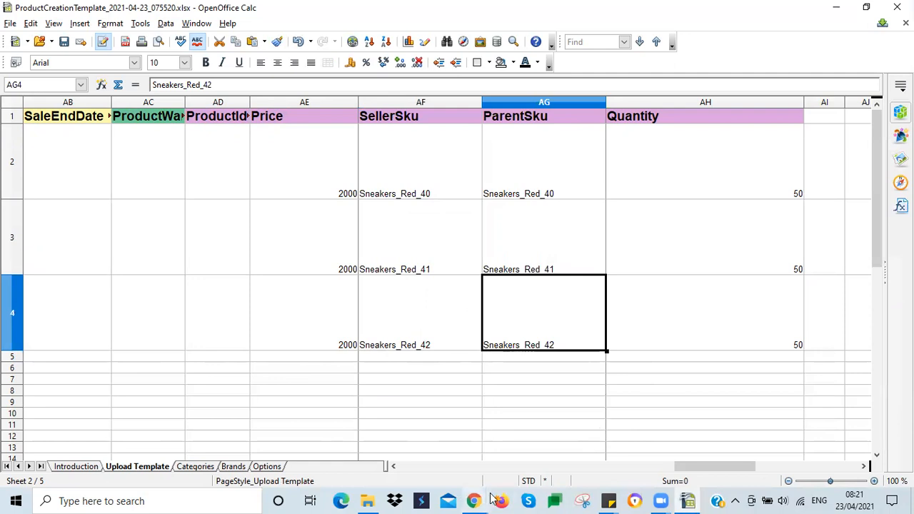
Look at the Fashion Men Sneakers Casual Shoes page in the browser and return to the spreadsheet
{"action": "mouse_move", "coordinate": [473, 501]}
{"action": "left_click", "coordinate": [503, 464]}
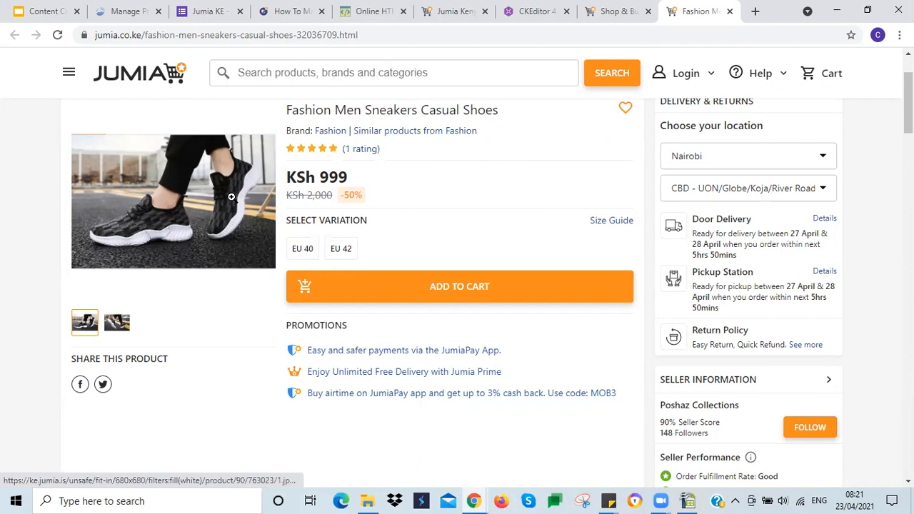
{"action": "left_click", "coordinate": [687, 500]}
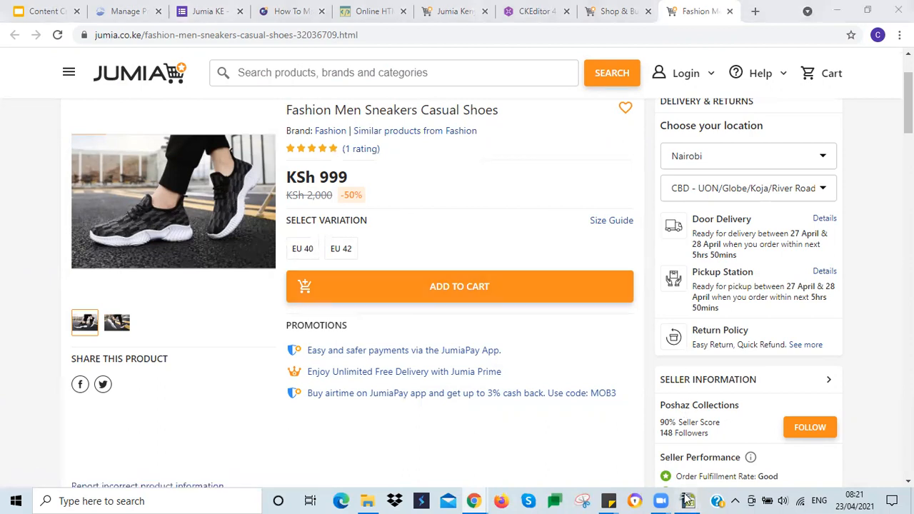
Copy row 2's SellerSku Sneakers_Red_40 into the ParentSku of rows 2 to 4, overwriting the existing data, and check the cells
{"action": "left_click", "coordinate": [411, 160]}
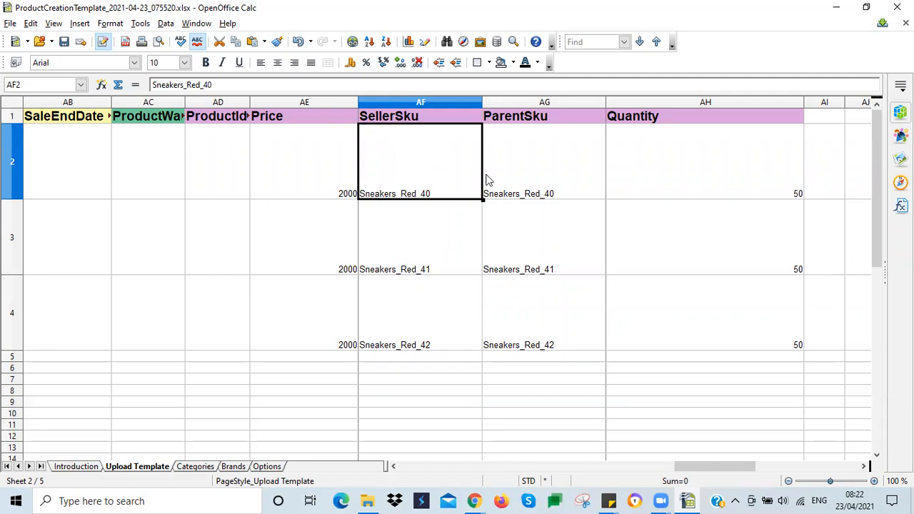
{"action": "left_click", "coordinate": [401, 241]}
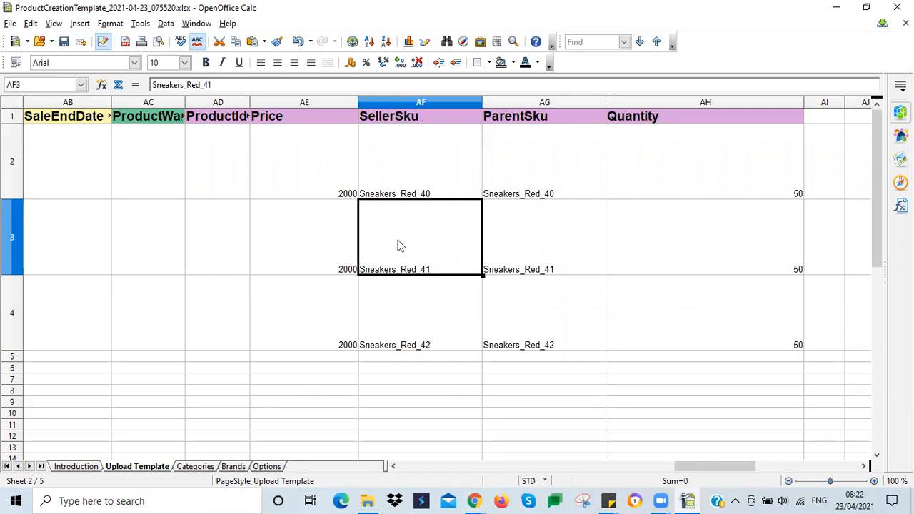
{"action": "left_click", "coordinate": [422, 170]}
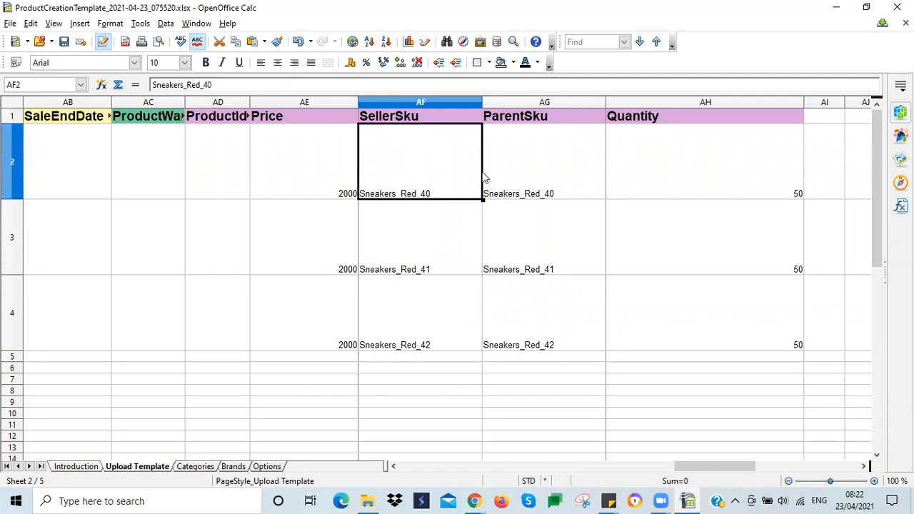
{"action": "left_click_drag", "start_coordinate": [540, 197], "coordinate": [538, 314]}
{"action": "key", "text": "ctrl+v"}
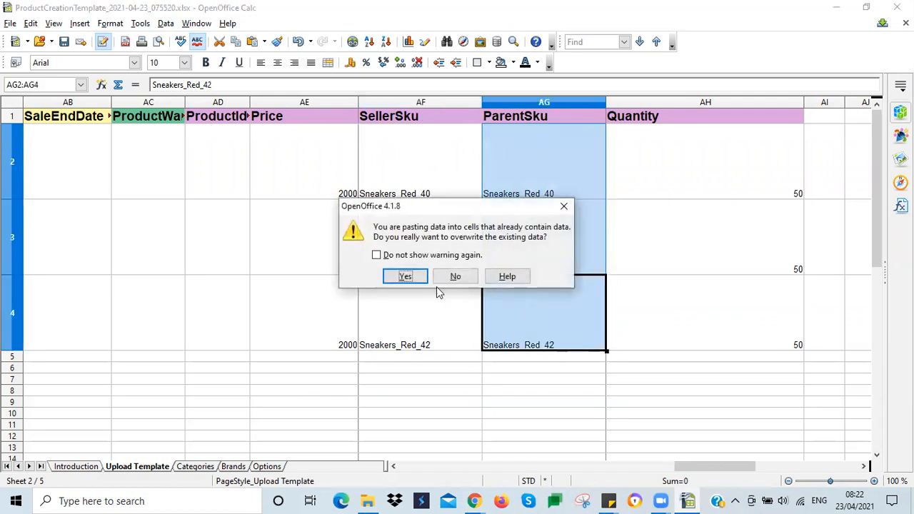
{"action": "left_click", "coordinate": [412, 277]}
{"action": "left_click", "coordinate": [510, 197]}
{"action": "key", "text": "Down"}
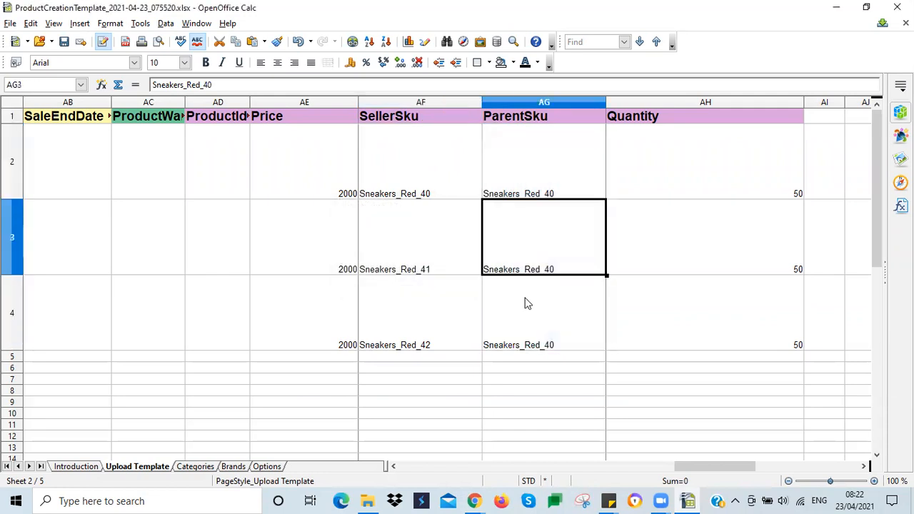
{"action": "key", "text": "Down"}
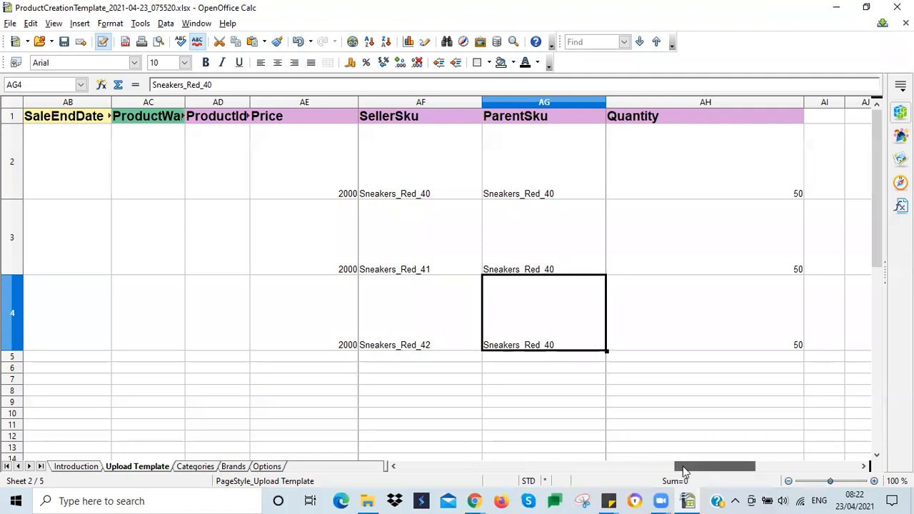
Duplicate the entire product row 2 into row 5
{"action": "left_click_drag", "start_coordinate": [681, 467], "coordinate": [406, 471]}
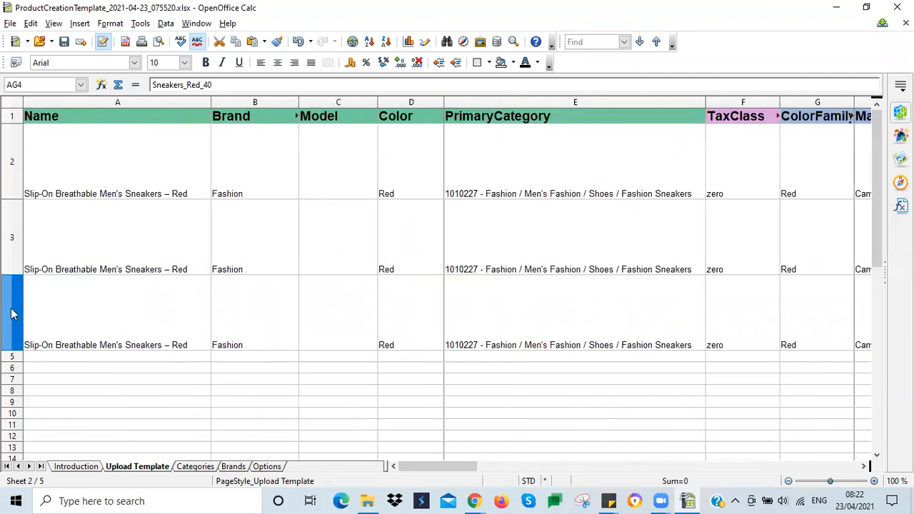
{"action": "left_click", "coordinate": [10, 175]}
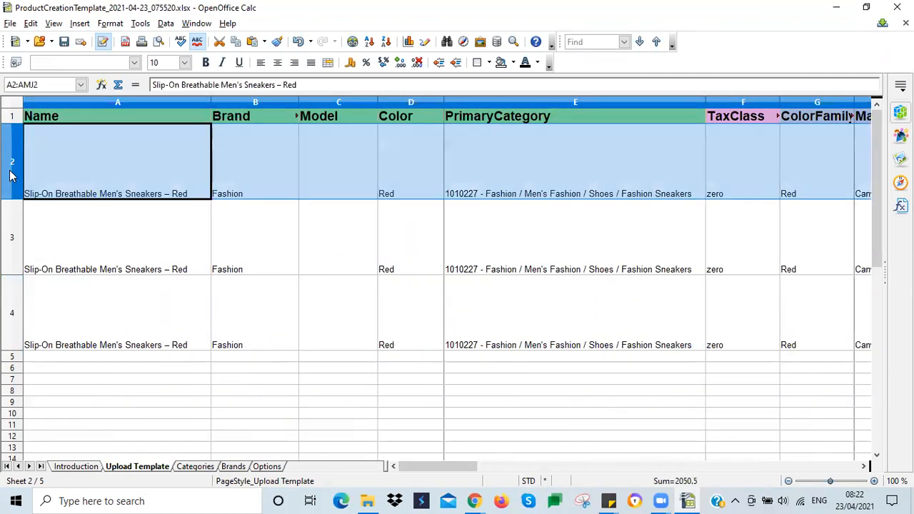
{"action": "left_click", "coordinate": [61, 361]}
{"action": "key", "text": "ctrl+v"}
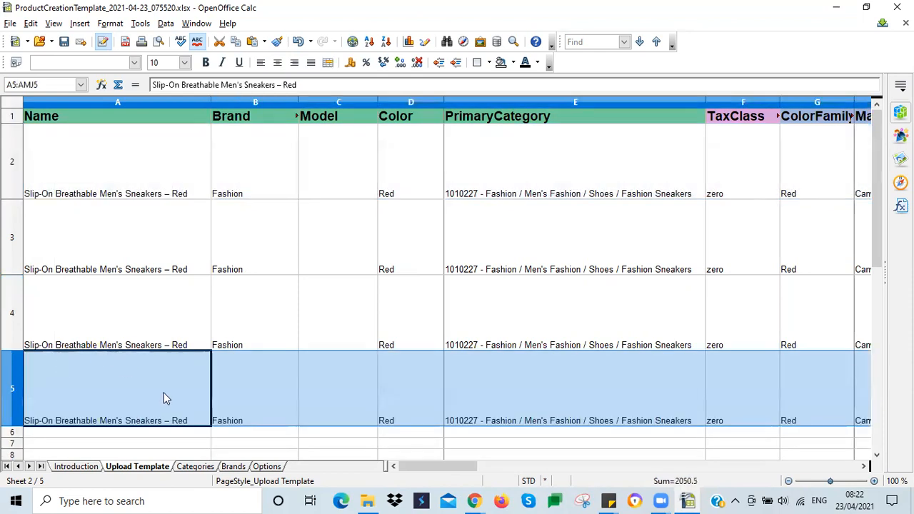
Change the Name in row 5 to "Slip-On Breathable Men's Sneakers – Blue"
{"action": "double_click", "coordinate": [172, 383]}
{"action": "double_click", "coordinate": [178, 356]}
{"action": "type", "text": "Blu"}
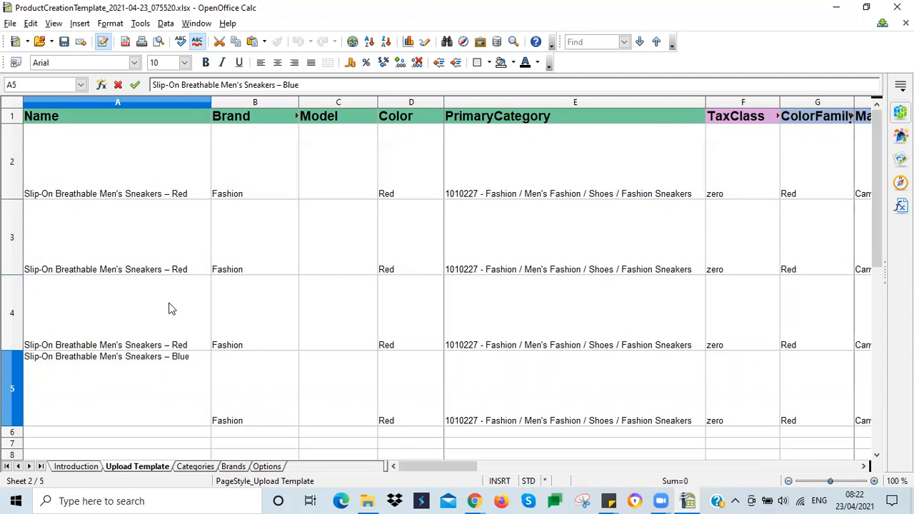
{"action": "left_click", "coordinate": [156, 389]}
Copy Blue from the row 5 Name and paste it as the row's Color and ColorFamily
{"action": "left_click", "coordinate": [422, 410]}
{"action": "left_click", "coordinate": [179, 398]}
{"action": "double_click", "coordinate": [178, 388]}
{"action": "double_click", "coordinate": [180, 356]}
{"action": "left_click", "coordinate": [405, 397]}
{"action": "key", "text": "ctrl+v"}
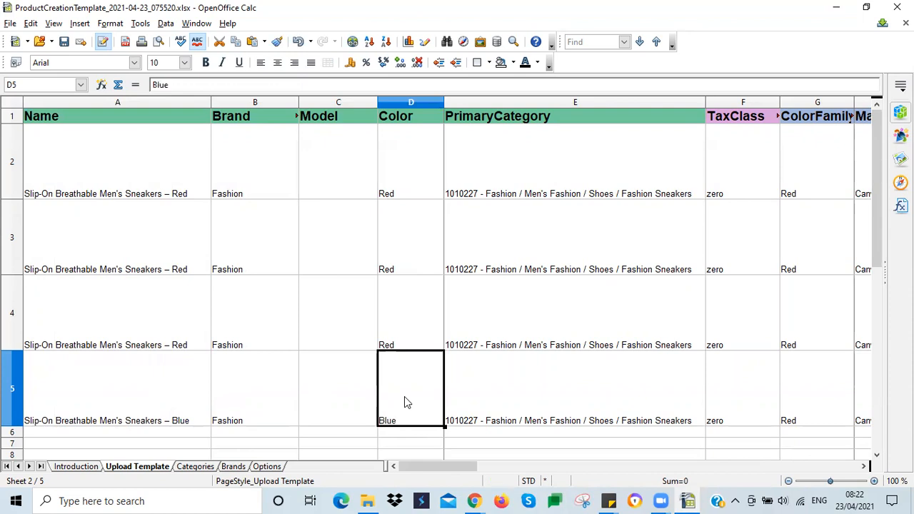
{"action": "key", "text": "Tab"}
{"action": "key", "text": "Tab"}
{"action": "key", "text": "Tab"}
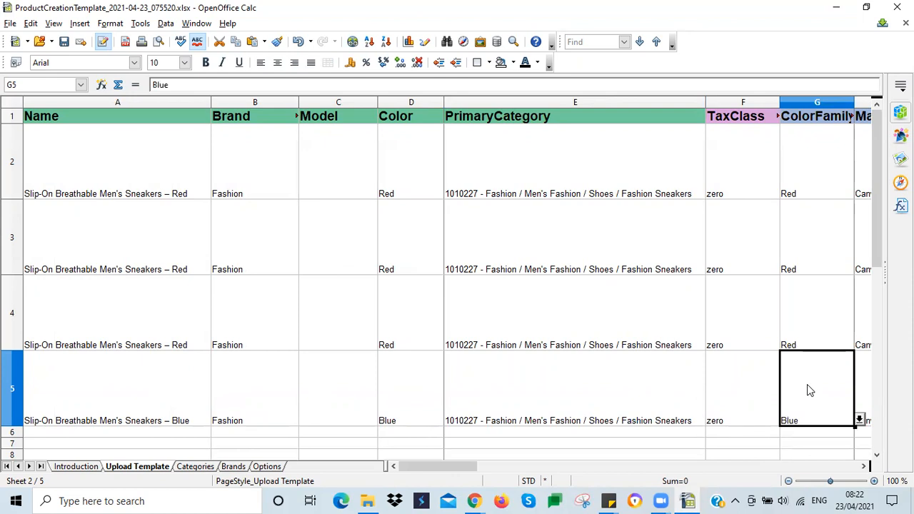
Change the color in row 5's ShortDescription list to Blue
{"action": "key", "text": "Tab"}
{"action": "key", "text": "Tab"}
{"action": "key", "text": "Tab"}
{"action": "key", "text": "Tab"}
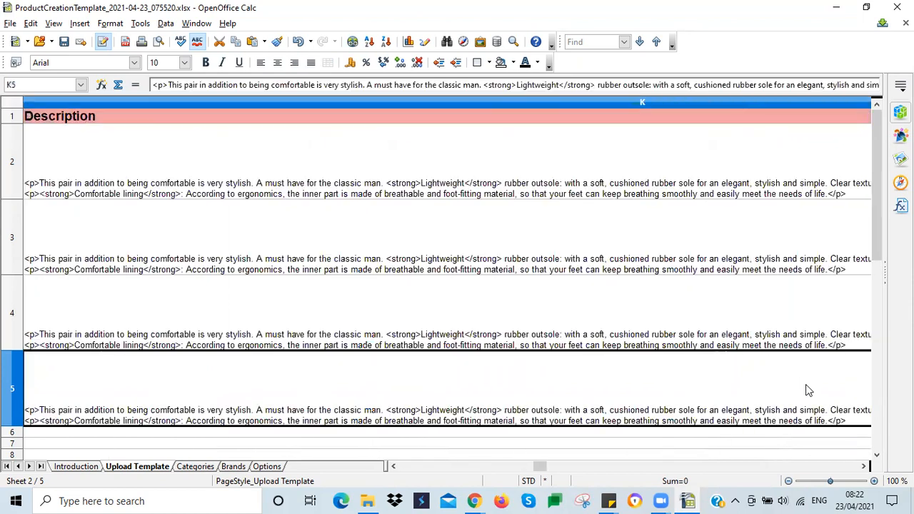
{"action": "key", "text": "Tab"}
{"action": "double_click", "coordinate": [67, 365]}
{"action": "double_click", "coordinate": [72, 367]}
{"action": "type", "text": "Blue"}
{"action": "left_click", "coordinate": [116, 334]}
{"action": "left_click", "coordinate": [116, 389]}
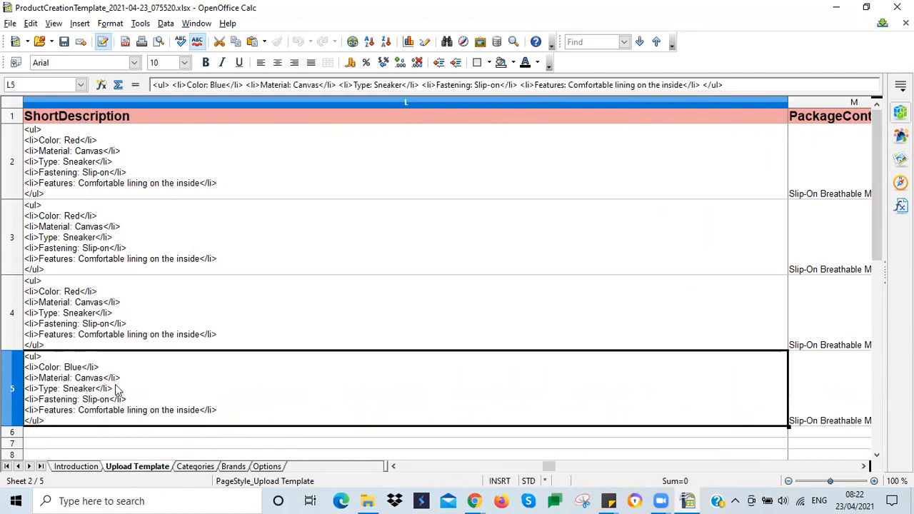
Change the PackageContent in row 5 to "Slip-On Breathable Men's Sneakers – Blue"
{"action": "key", "text": "Tab"}
{"action": "double_click", "coordinate": [67, 388]}
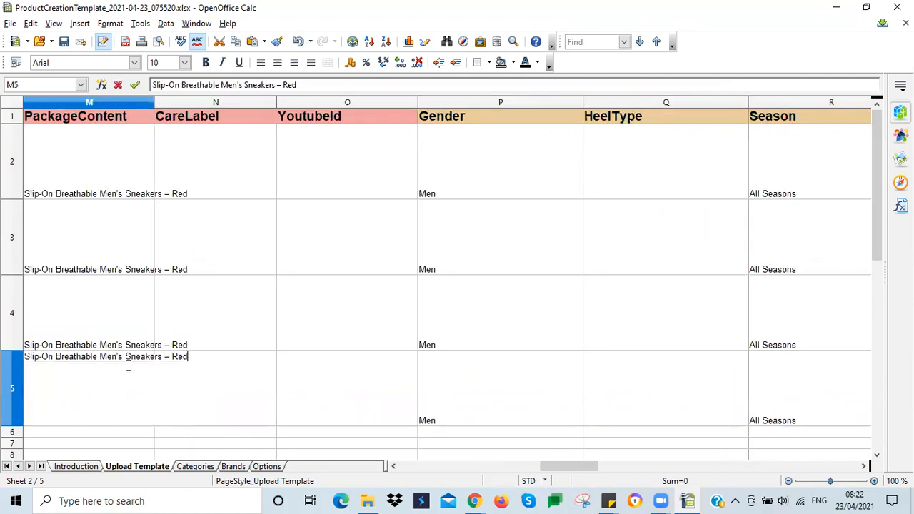
{"action": "double_click", "coordinate": [179, 355]}
{"action": "type", "text": "Blue"}
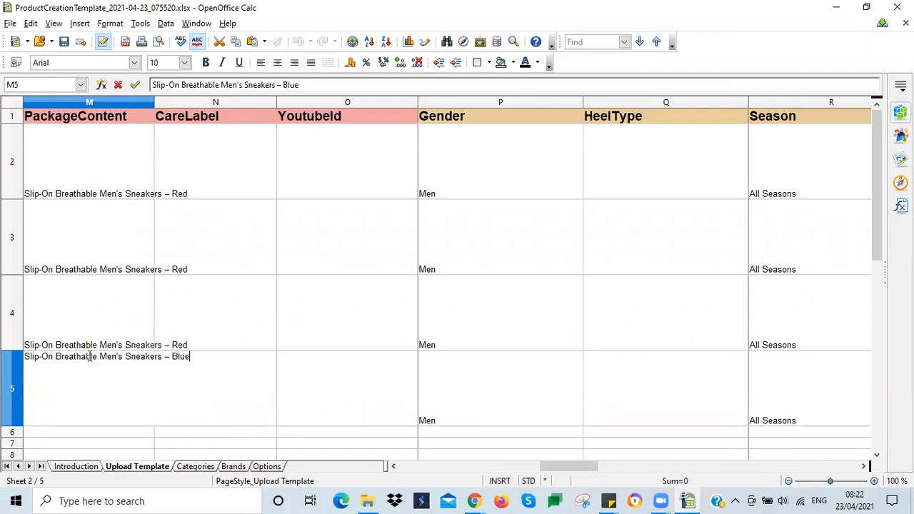
{"action": "left_click", "coordinate": [108, 321]}
{"action": "left_click", "coordinate": [118, 367]}
{"action": "left_click", "coordinate": [172, 377]}
Change the SellerSku in row 5 to Sneakers_Blue_40
{"action": "left_click", "coordinate": [448, 378]}
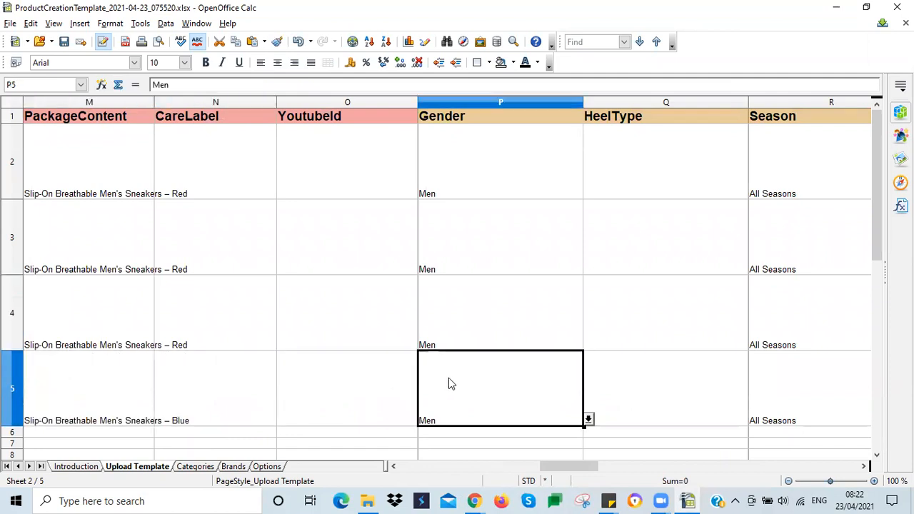
{"action": "key", "text": "Tab"}
{"action": "key", "text": "Tab"}
{"action": "key", "text": "Tab"}
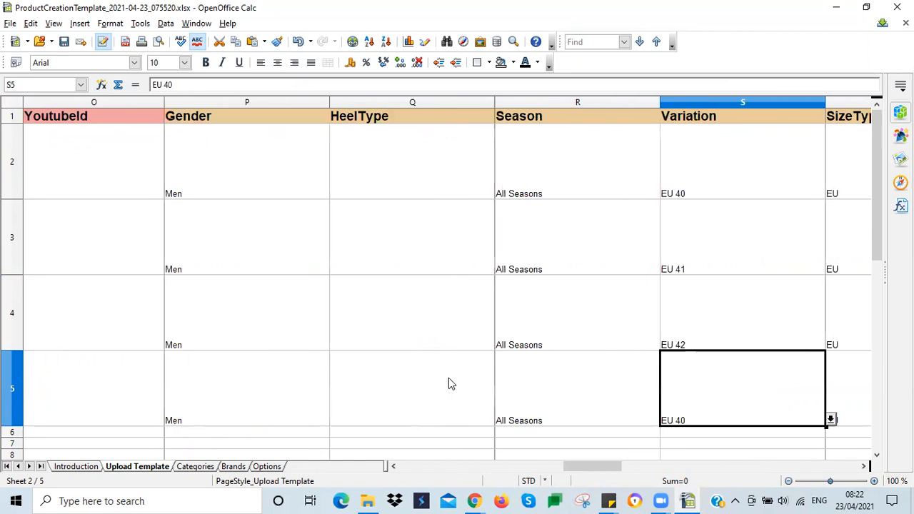
{"action": "key", "text": "Tab"}
{"action": "key", "text": "Tab"}
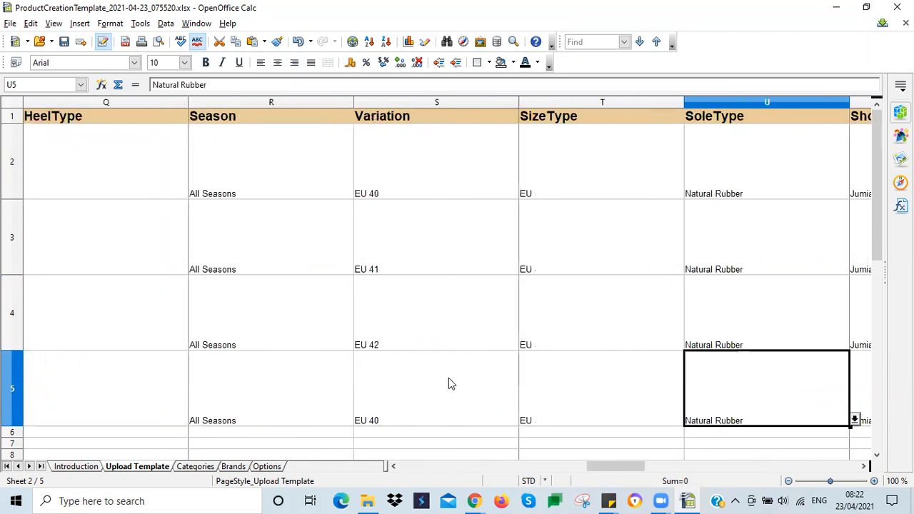
{"action": "key", "text": "Tab"}
{"action": "key", "text": "Tab"}
{"action": "key", "text": "Tab"}
{"action": "key", "text": "Tab"}
{"action": "key", "text": "Tab"}
{"action": "key", "text": "Tab"}
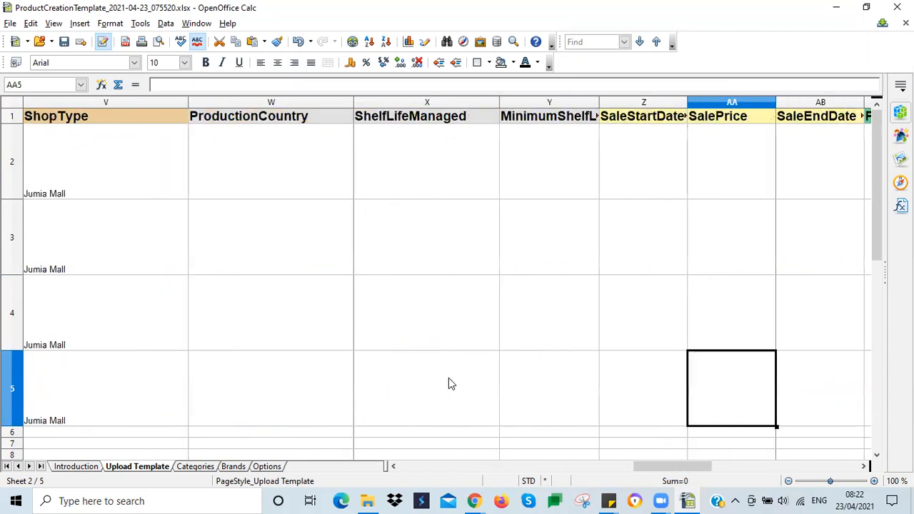
{"action": "key", "text": "Tab"}
{"action": "key", "text": "Tab"}
{"action": "key", "text": "Tab"}
{"action": "key", "text": "Tab"}
{"action": "key", "text": "Tab"}
{"action": "key", "text": "Tab"}
{"action": "key", "text": "Tab"}
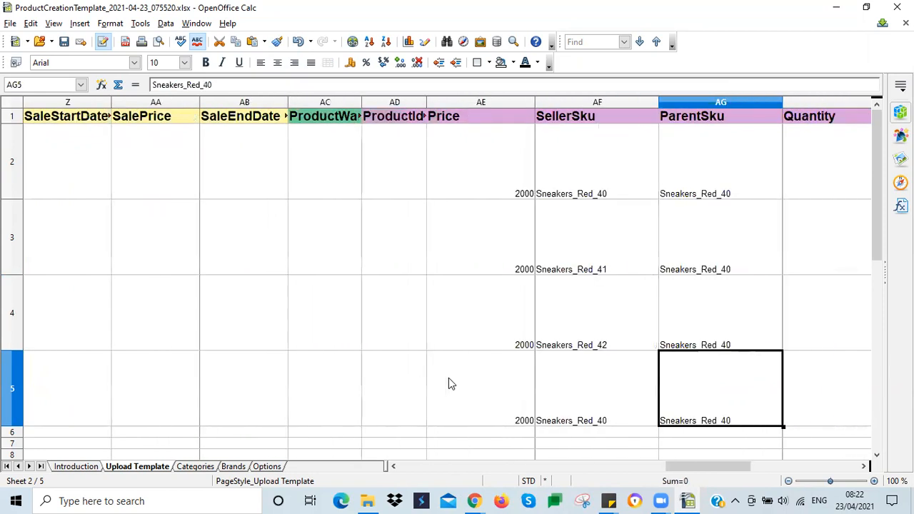
{"action": "left_click", "coordinate": [416, 394]}
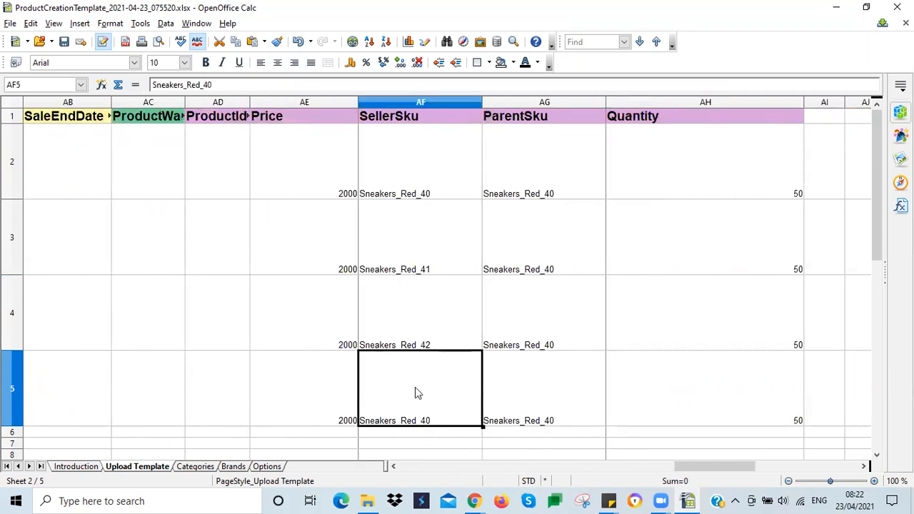
{"action": "double_click", "coordinate": [415, 389]}
{"action": "double_click", "coordinate": [406, 355]}
{"action": "type", "text": "Blue"}
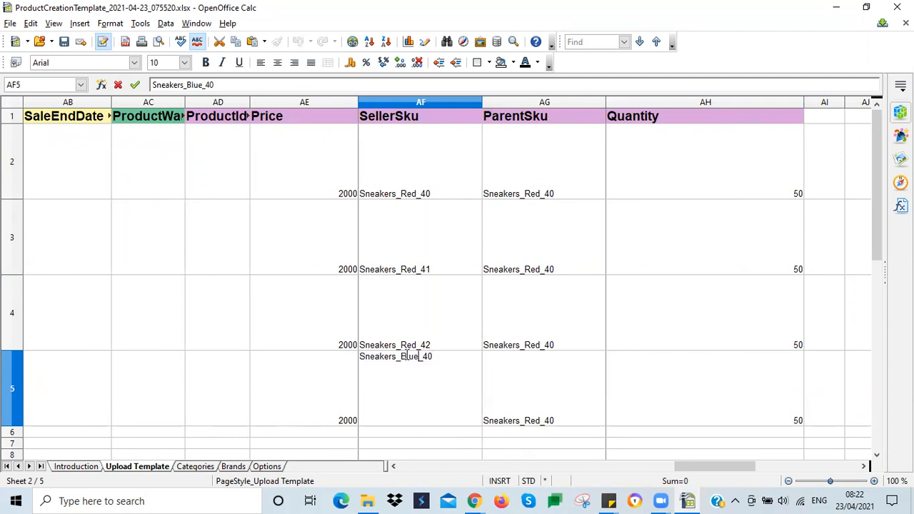
{"action": "left_click", "coordinate": [425, 337]}
{"action": "left_click", "coordinate": [424, 398]}
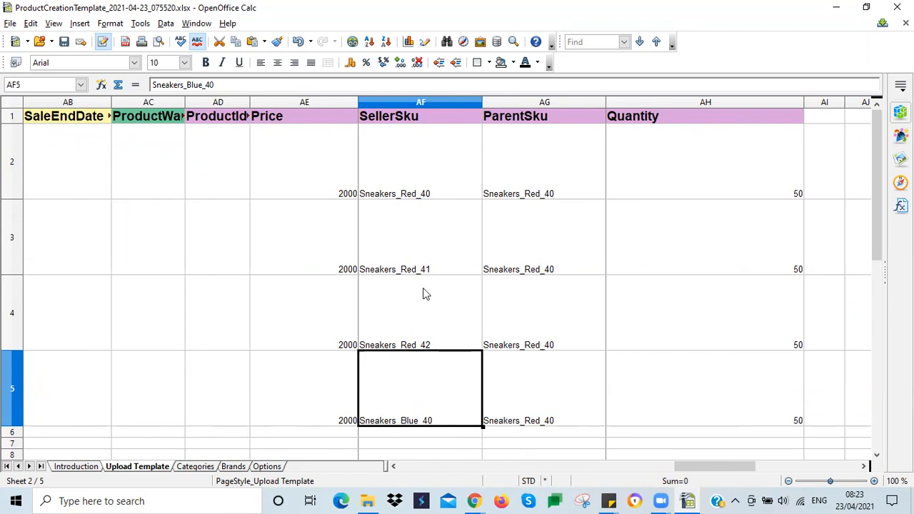
Reset the height of all rows in the sheet to the default value
{"action": "left_click_drag", "start_coordinate": [690, 464], "coordinate": [412, 465]}
{"action": "left_click", "coordinate": [12, 102]}
{"action": "right_click", "coordinate": [8, 134]}
{"action": "left_click", "coordinate": [57, 160]}
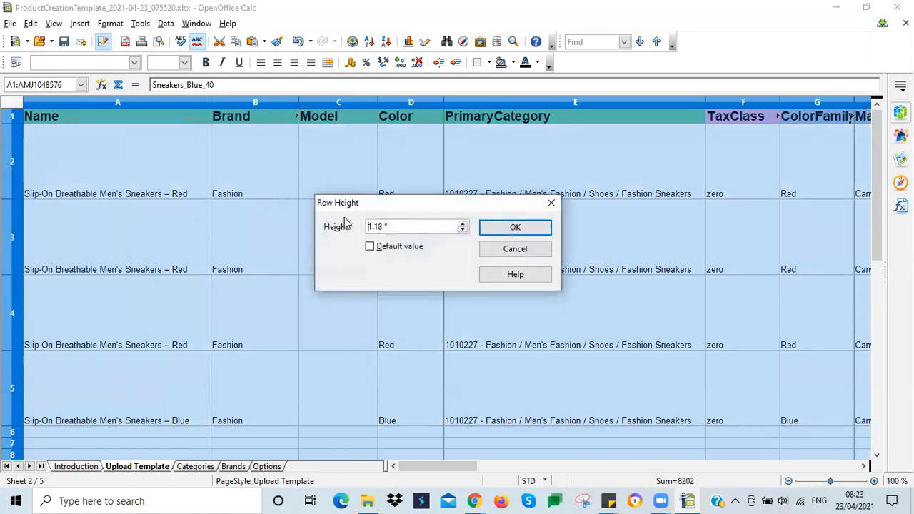
{"action": "key", "text": "Return"}
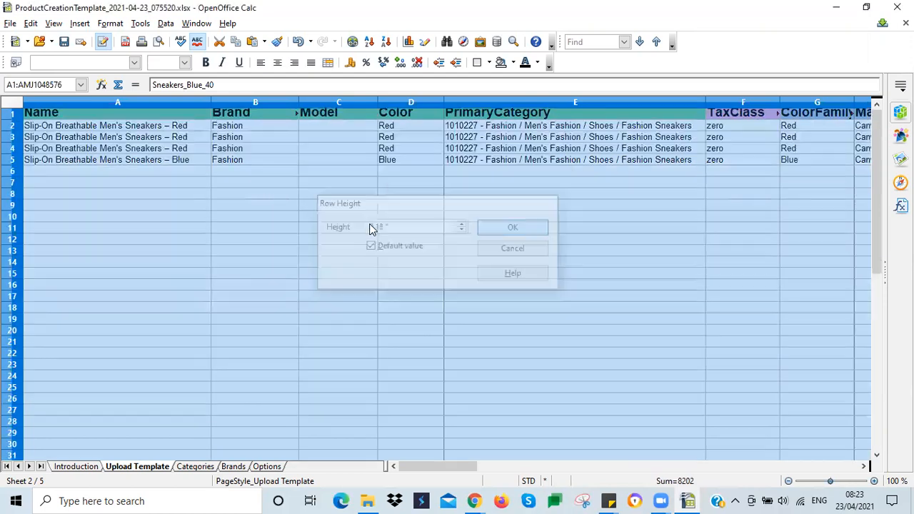
{"action": "left_click", "coordinate": [51, 173]}
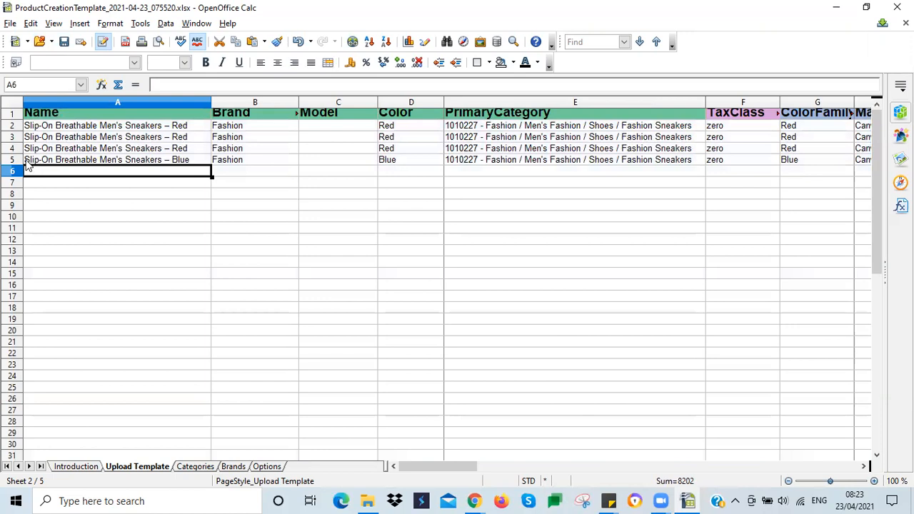
Copy the blue sneakers product in row 5 into rows 6 and 7
{"action": "left_click", "coordinate": [12, 160]}
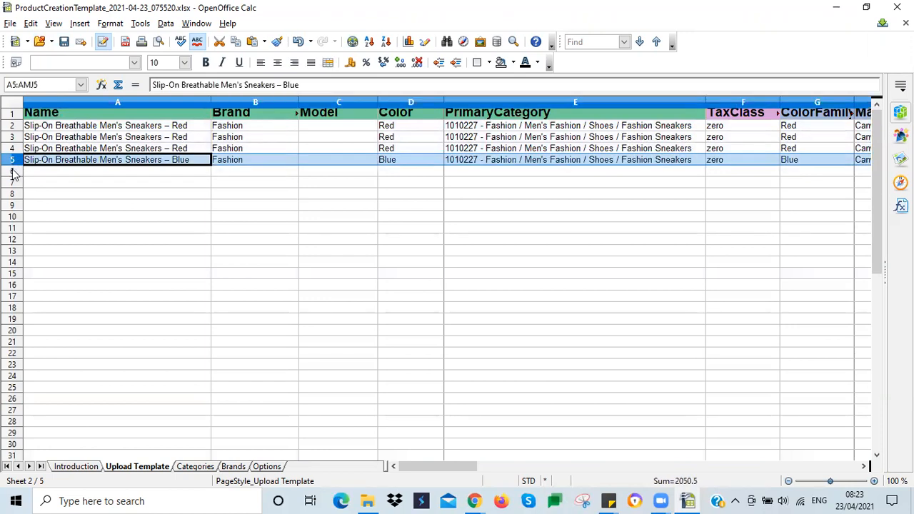
{"action": "left_click_drag", "start_coordinate": [12, 177], "coordinate": [12, 184]}
{"action": "key", "text": "ctrl+v"}
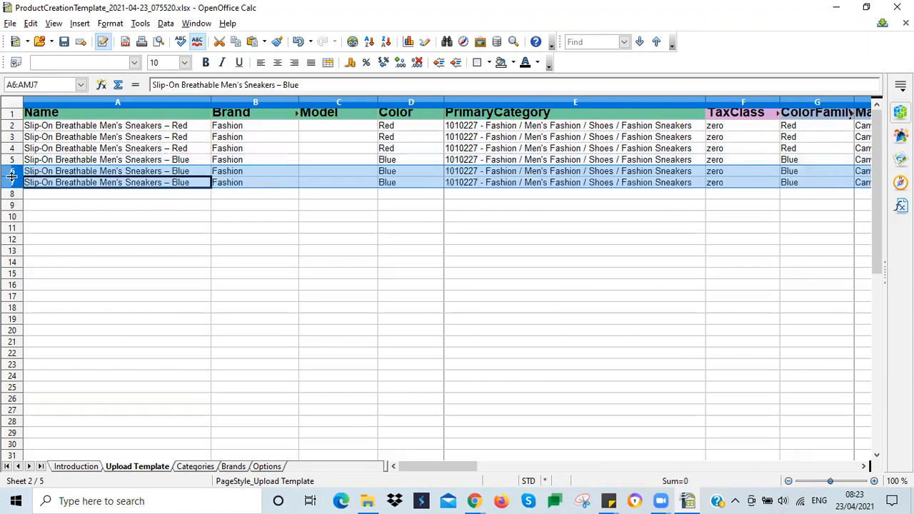
Set the Variation to EU 41 in row 6 and EU 42 in row 7
{"action": "left_click", "coordinate": [107, 175]}
{"action": "left_click", "coordinate": [550, 174]}
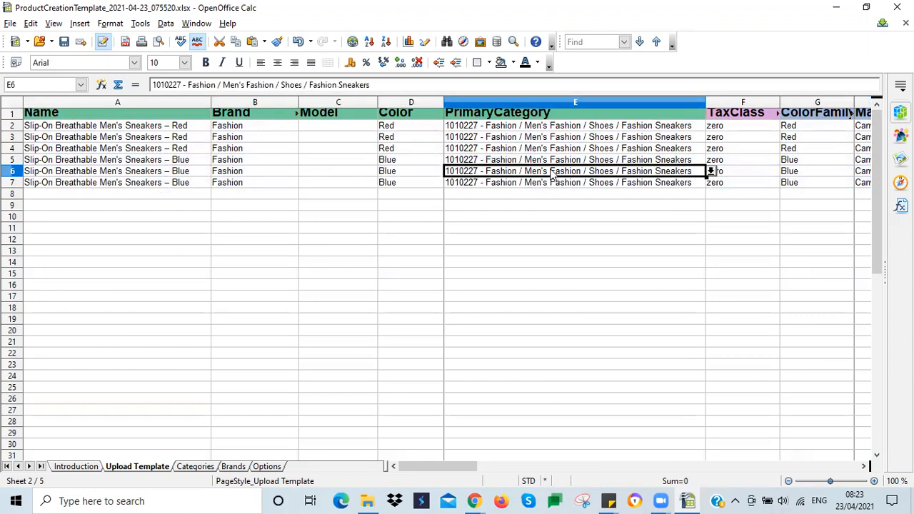
{"action": "key", "text": "Right"}
{"action": "key", "text": "Right"}
{"action": "key", "text": "Right"}
{"action": "key", "text": "Right"}
{"action": "key", "text": "Right"}
{"action": "key", "text": "Right"}
{"action": "key", "text": "Right"}
{"action": "key", "text": "Right"}
{"action": "key", "text": "Right"}
{"action": "key", "text": "Right"}
{"action": "key", "text": "Right"}
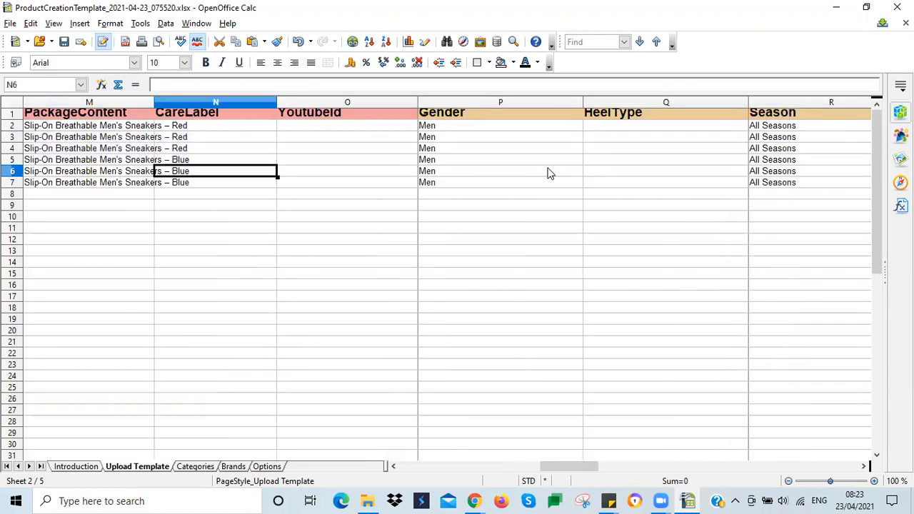
{"action": "key", "text": "Right"}
{"action": "key", "text": "Right"}
{"action": "key", "text": "Right"}
{"action": "key", "text": "Right"}
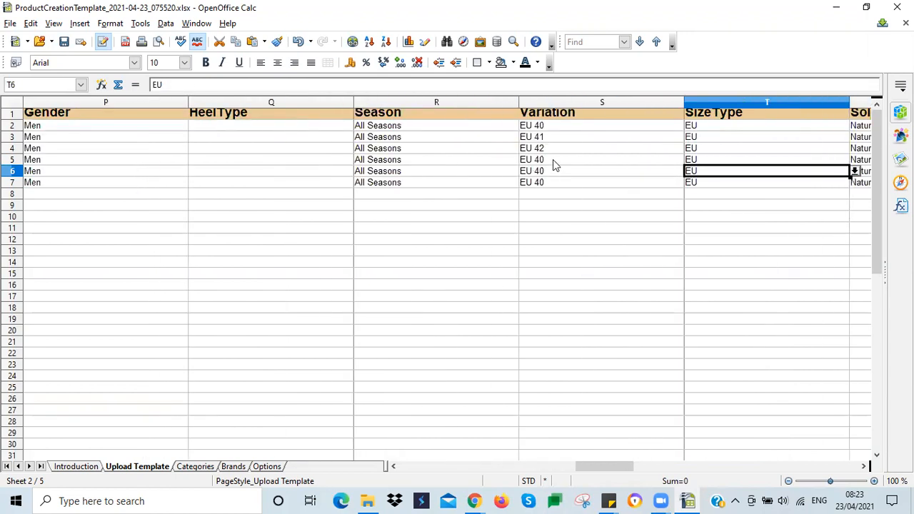
{"action": "left_click", "coordinate": [554, 170]}
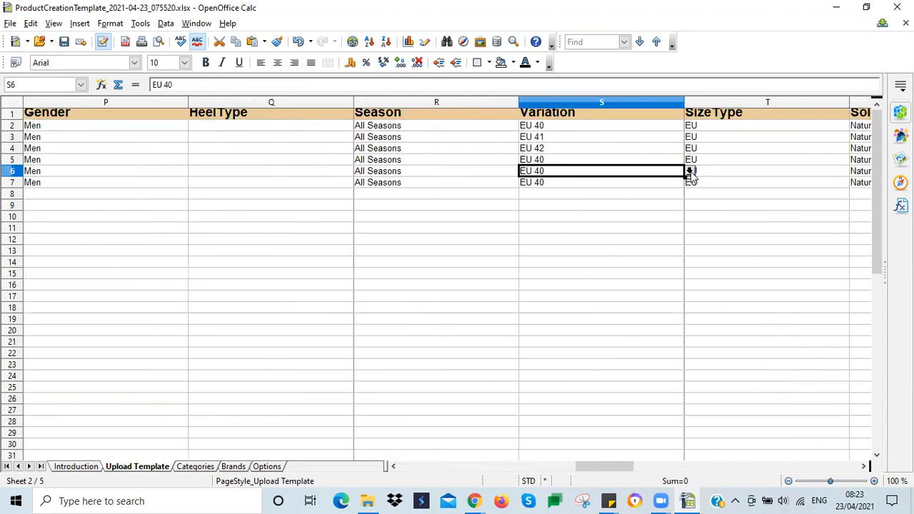
{"action": "left_click", "coordinate": [690, 173]}
{"action": "left_click", "coordinate": [542, 224]}
{"action": "left_click", "coordinate": [672, 183]}
{"action": "left_click", "coordinate": [688, 183]}
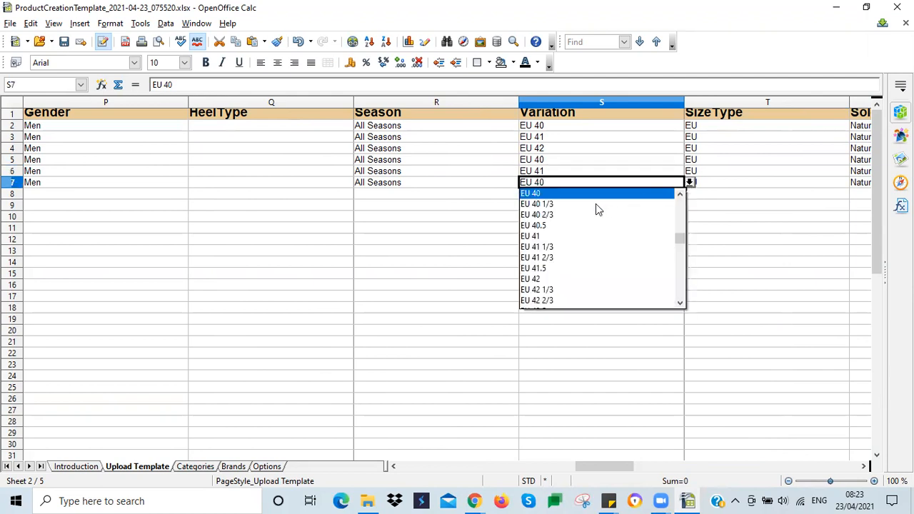
{"action": "left_click", "coordinate": [540, 279]}
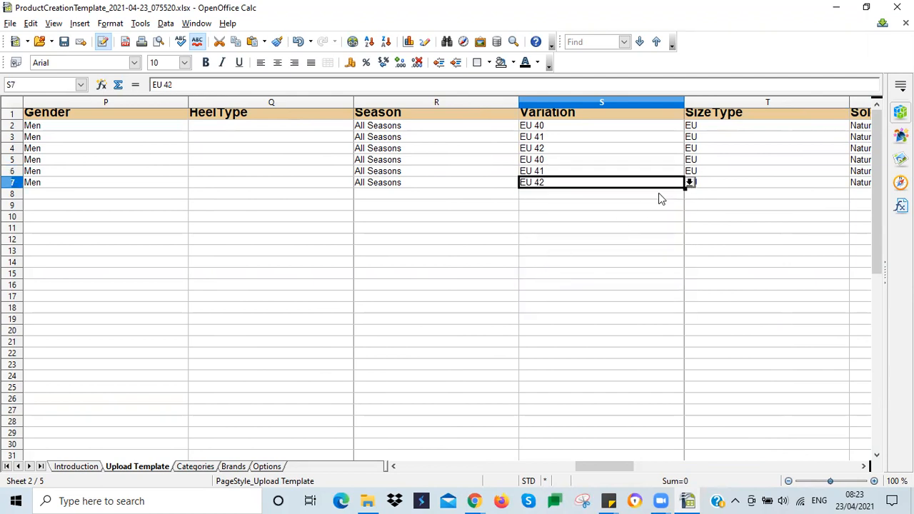
Change the SellerSku to Sneakers_Blue_41 in row 6 and Sneakers_Blue_42 in row 7
{"action": "left_click", "coordinate": [591, 161]}
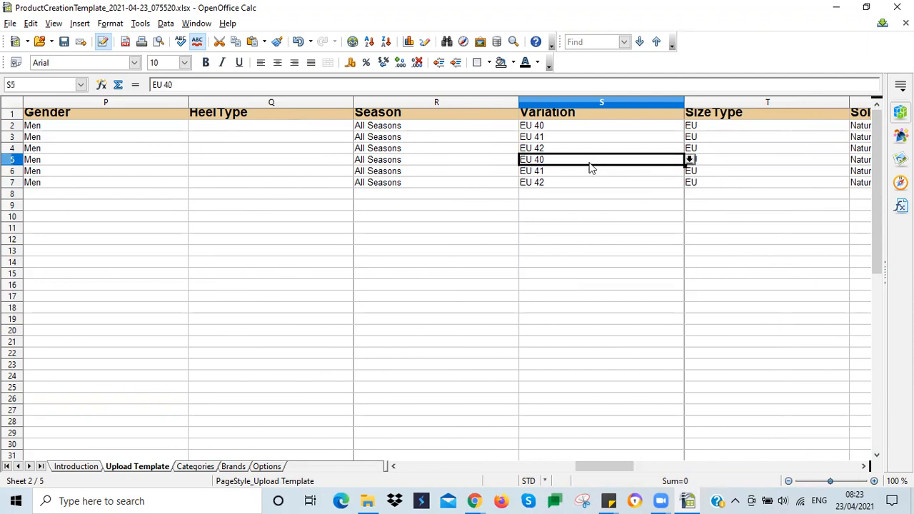
{"action": "key", "text": "Right"}
{"action": "key", "text": "Right"}
{"action": "key", "text": "Right"}
{"action": "key", "text": "Right"}
{"action": "key", "text": "Right"}
{"action": "key", "text": "Right"}
{"action": "key", "text": "Right"}
{"action": "key", "text": "Right"}
{"action": "key", "text": "Right"}
{"action": "key", "text": "Right"}
{"action": "key", "text": "Right"}
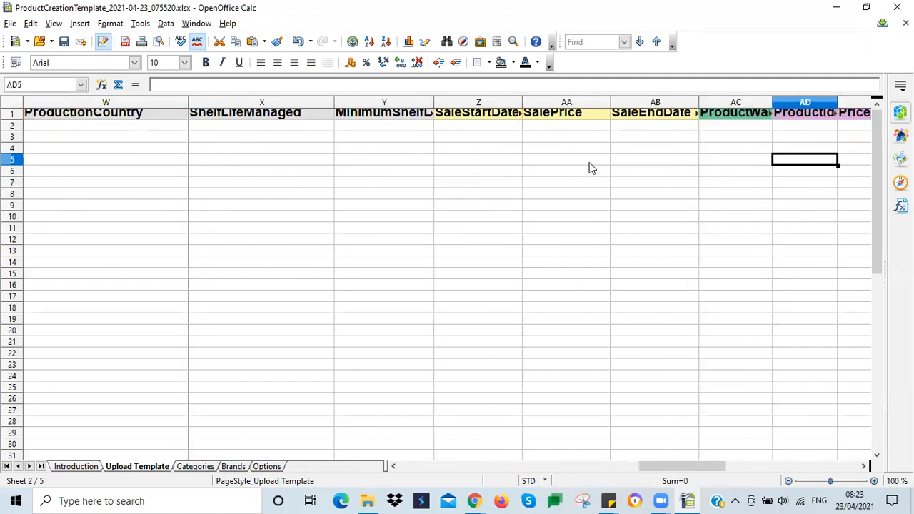
{"action": "key", "text": "Right"}
{"action": "key", "text": "Right"}
{"action": "key", "text": "Right"}
{"action": "left_click", "coordinate": [589, 163]}
{"action": "left_click", "coordinate": [589, 172]}
{"action": "left_click", "coordinate": [582, 184]}
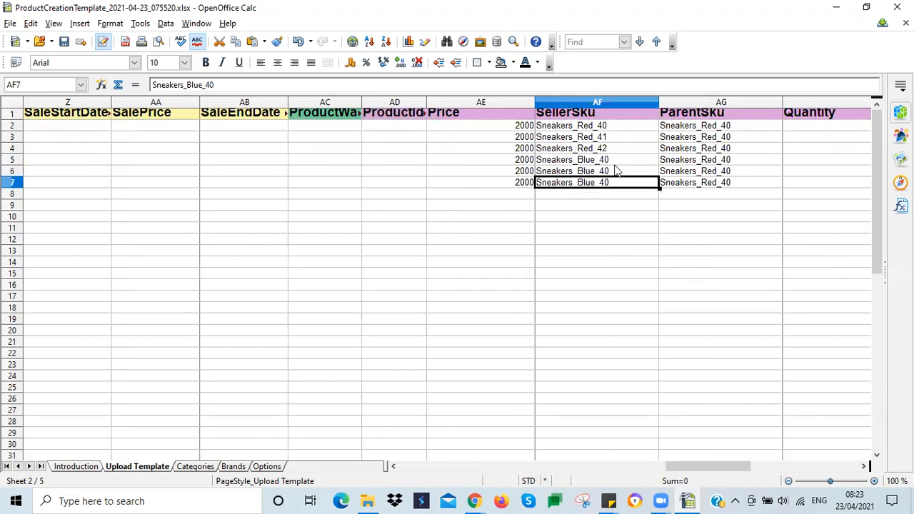
{"action": "left_click", "coordinate": [587, 161]}
{"action": "left_click", "coordinate": [589, 173]}
{"action": "left_click", "coordinate": [590, 184]}
{"action": "double_click", "coordinate": [615, 172]}
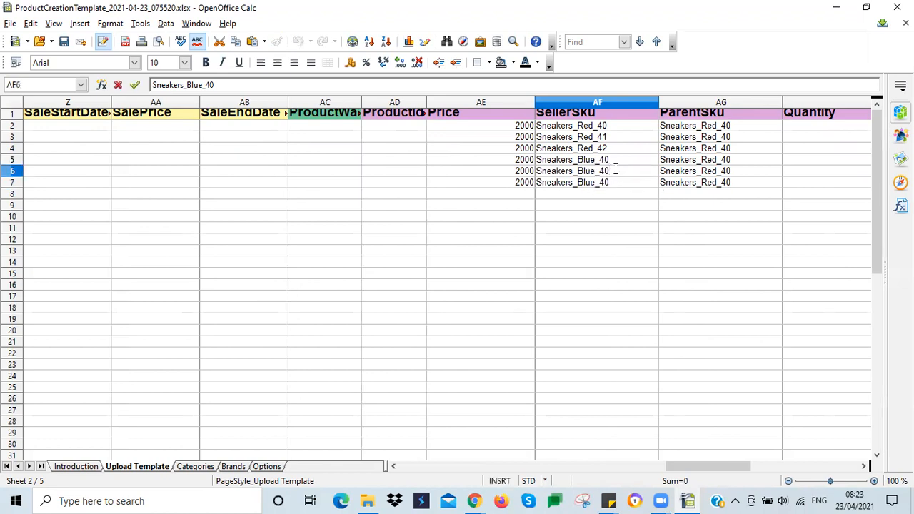
{"action": "double_click", "coordinate": [618, 181]}
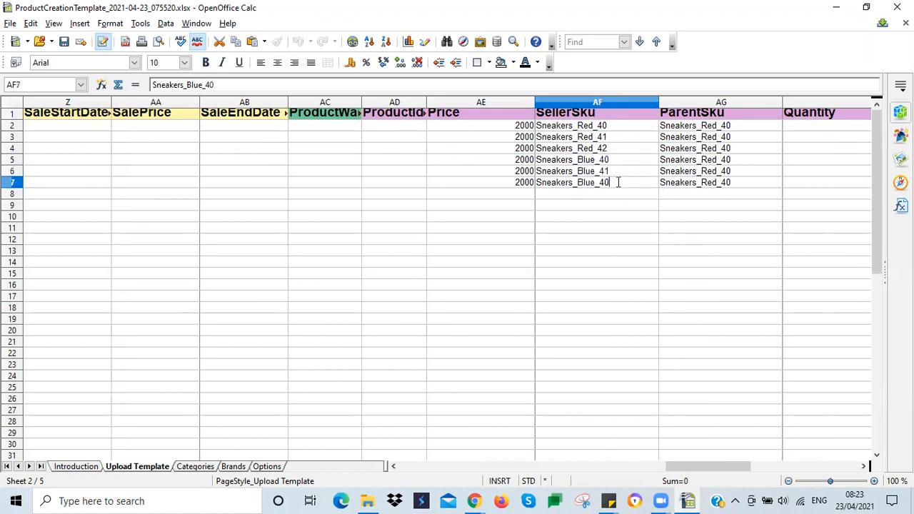
{"action": "key", "text": "BackSpace"}
{"action": "type", "text": "2"}
{"action": "key", "text": "Return"}
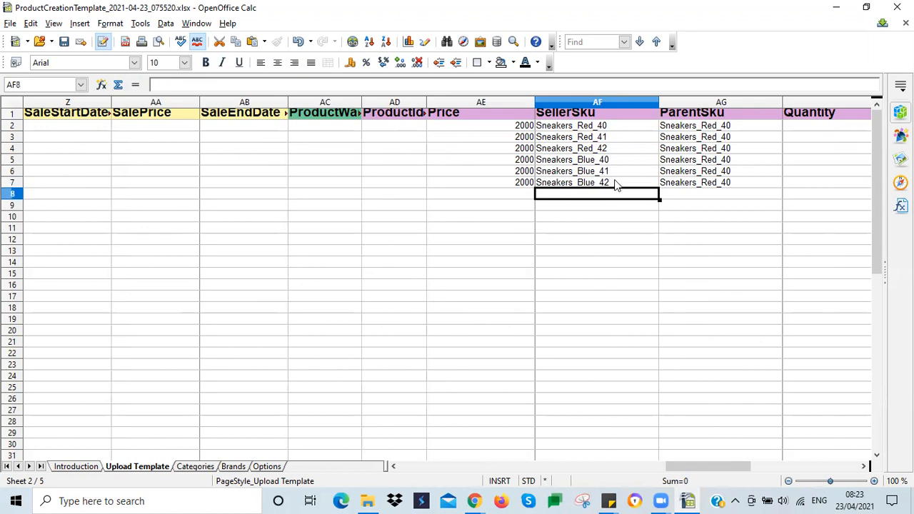
Copy the SellerSku Sneakers_Blue_40 from row 5 over the ParentSku cells of rows 5 to 7
{"action": "left_click", "coordinate": [613, 161]}
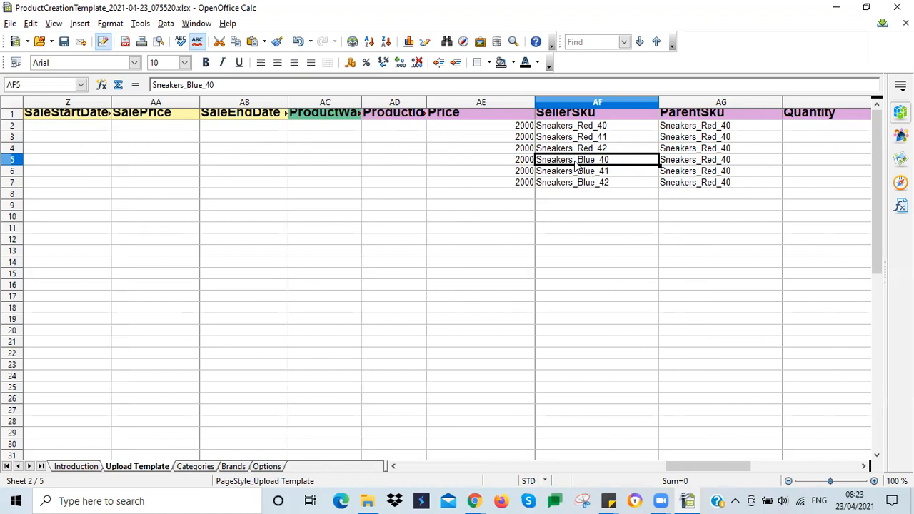
{"action": "left_click", "coordinate": [714, 164]}
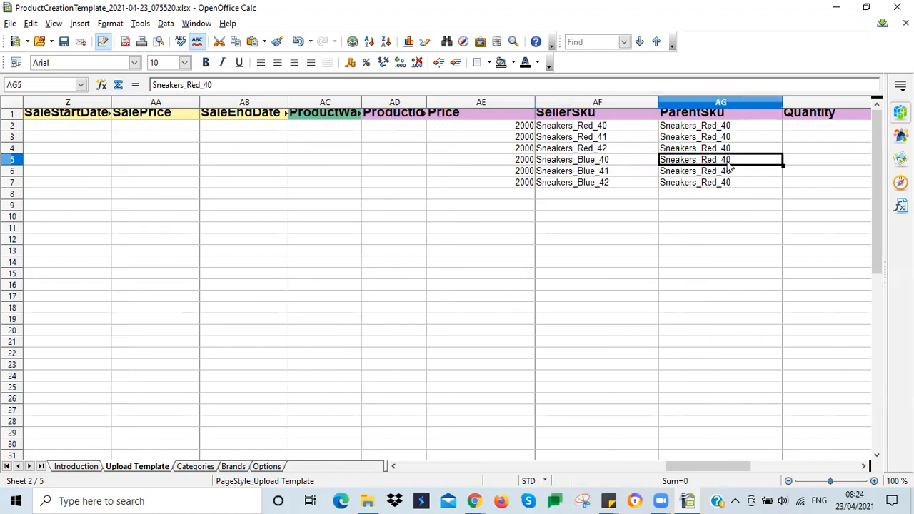
{"action": "left_click_drag", "start_coordinate": [716, 164], "coordinate": [732, 184]}
{"action": "key", "text": "ctrl+v"}
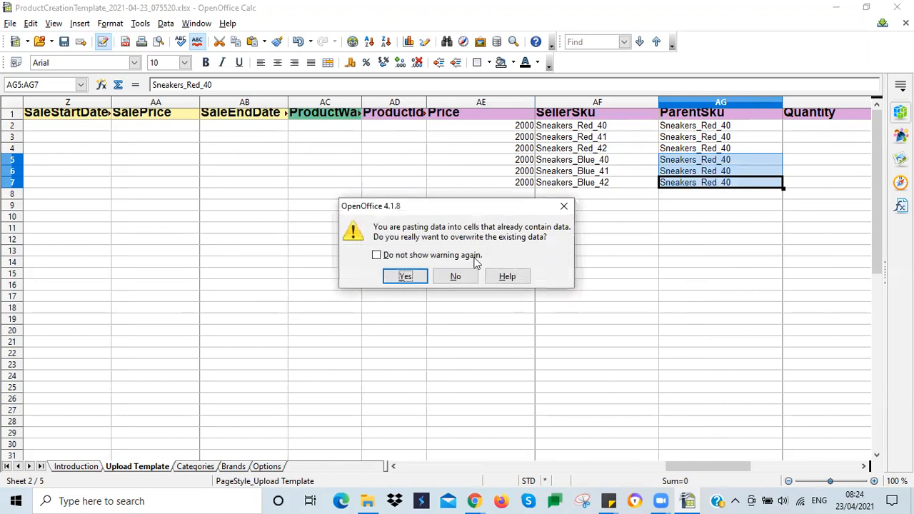
{"action": "left_click", "coordinate": [404, 277]}
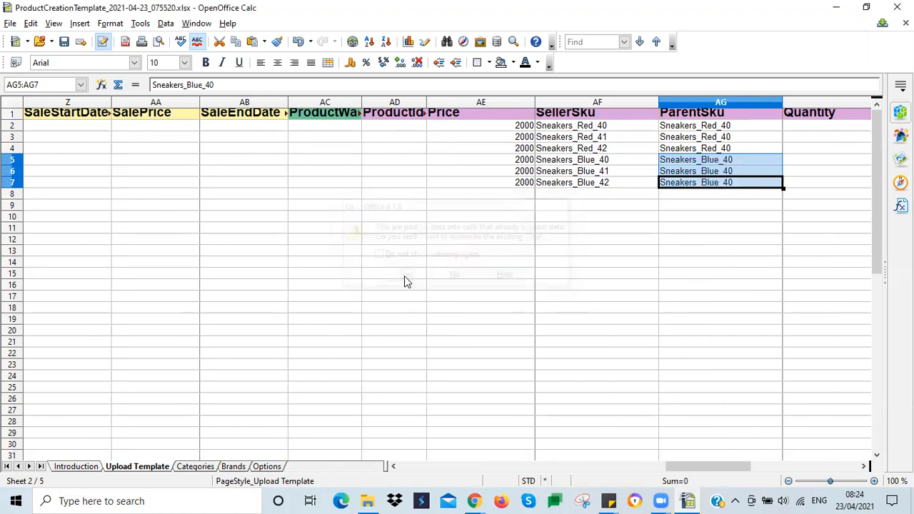
Switch to Chrome and examine the size variations on the Jumia men's sneakers product page
{"action": "left_click", "coordinate": [608, 162]}
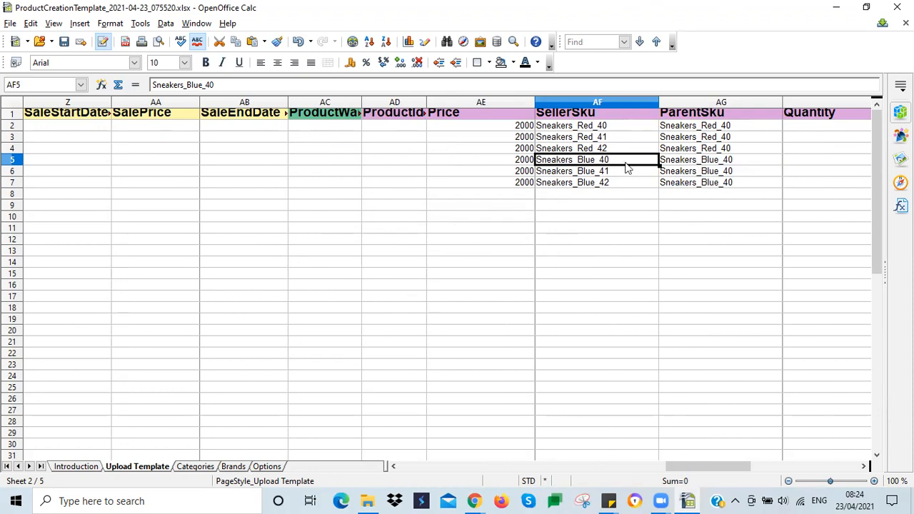
{"action": "left_click", "coordinate": [474, 501]}
{"action": "left_click", "coordinate": [519, 474]}
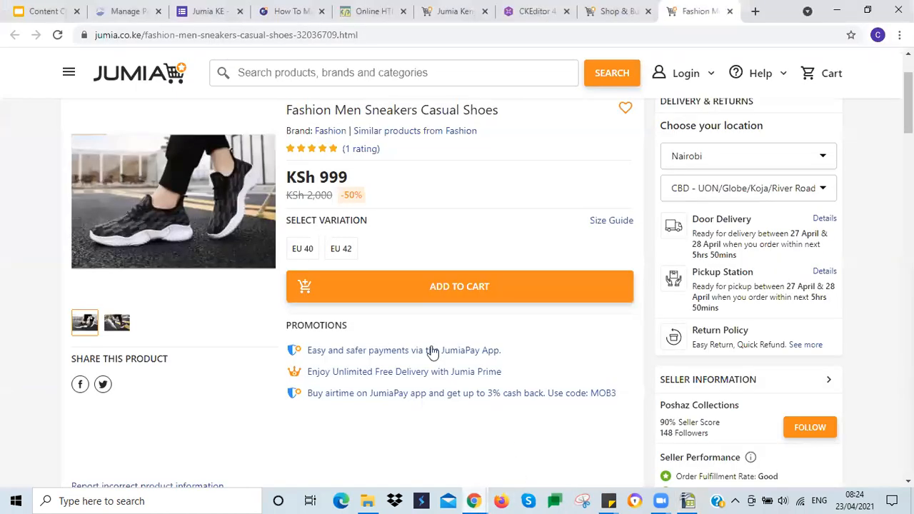
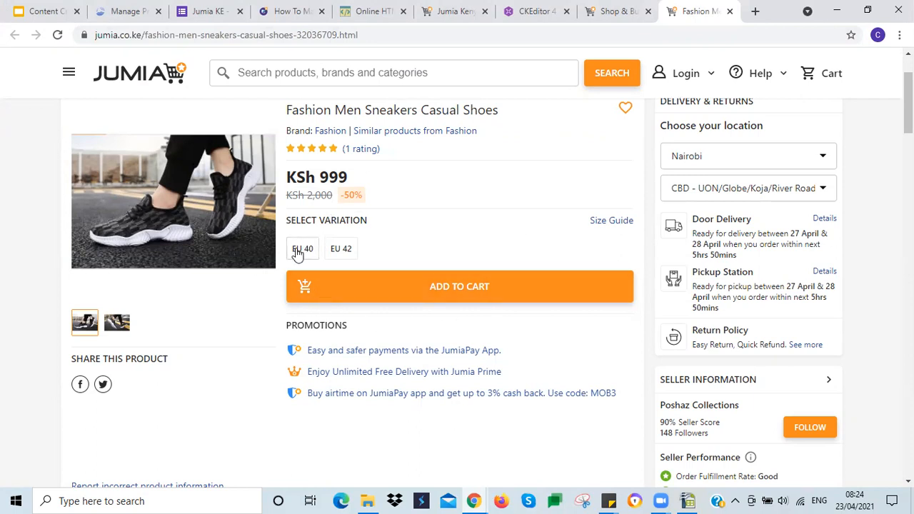
Return to OpenOffice Calc and compare the ParentSku of the first blue row with that of the first red row
{"action": "left_click", "coordinate": [686, 500]}
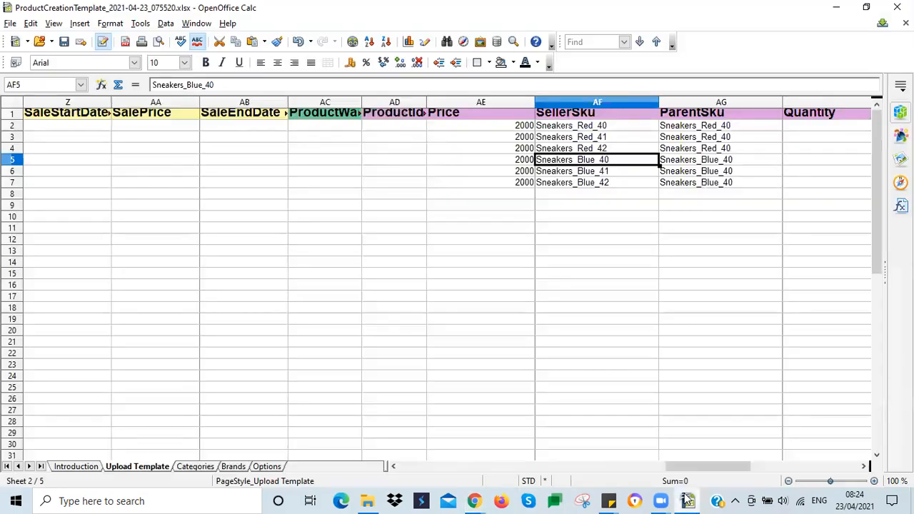
{"action": "left_click", "coordinate": [675, 163]}
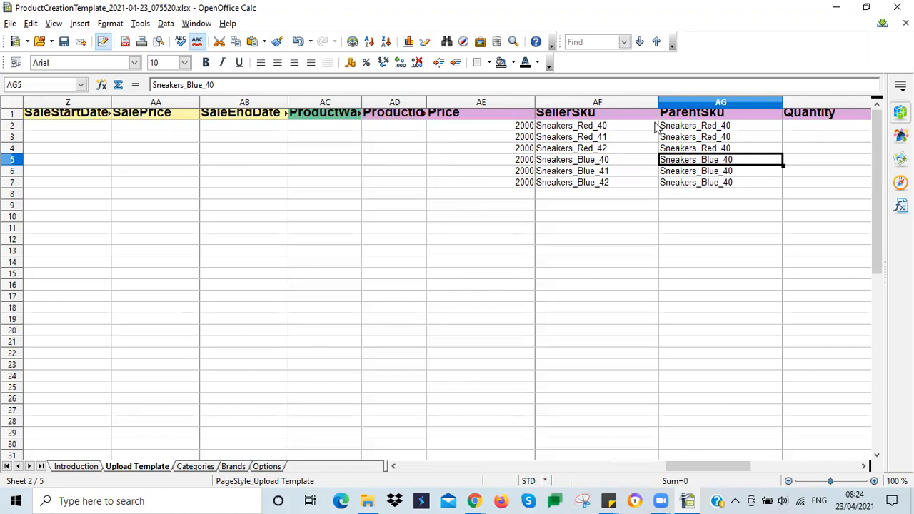
{"action": "left_click", "coordinate": [679, 127]}
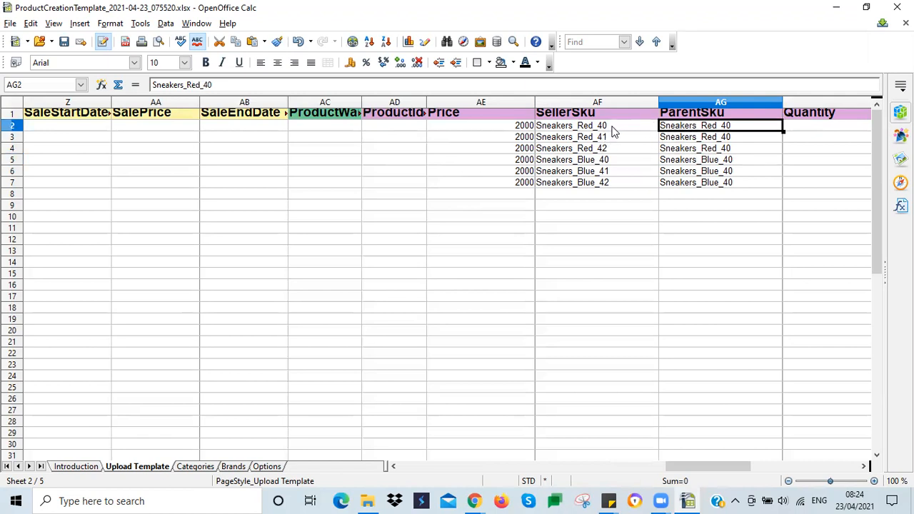
Compare the SellerSku of the first red row with the ParentSku cells of rows 2 to 4
{"action": "left_click", "coordinate": [612, 129]}
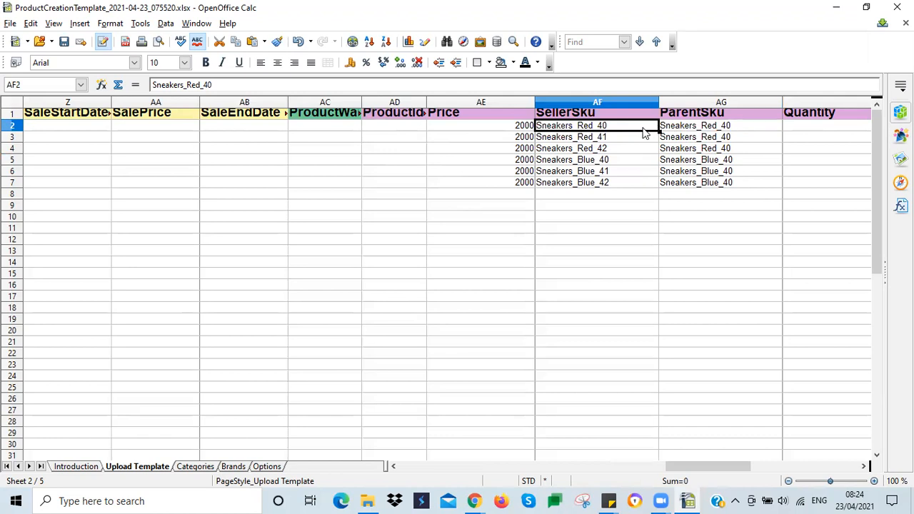
{"action": "left_click_drag", "start_coordinate": [689, 130], "coordinate": [697, 149]}
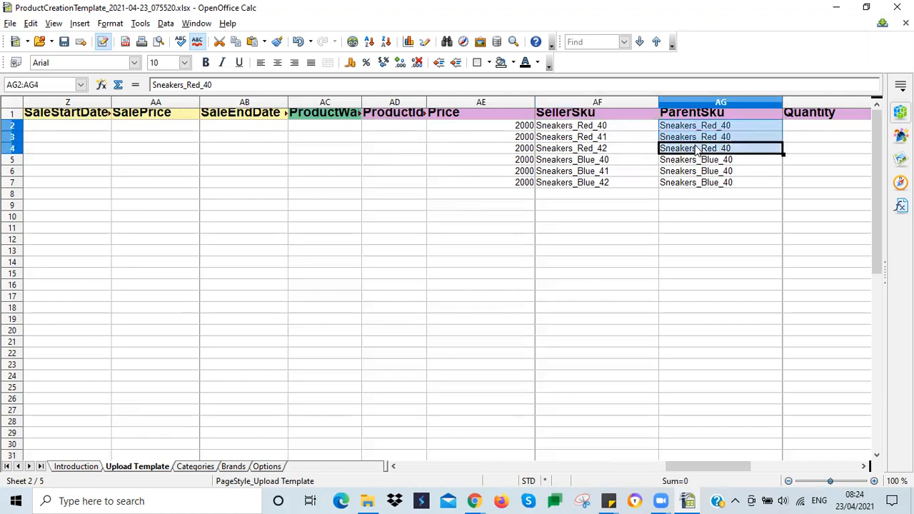
{"action": "key", "text": "ctrl+v"}
{"action": "left_click", "coordinate": [405, 275]}
Fill the three red sneaker rows, 2 to 4, with a red background
{"action": "left_click_drag", "start_coordinate": [11, 125], "coordinate": [14, 159]}
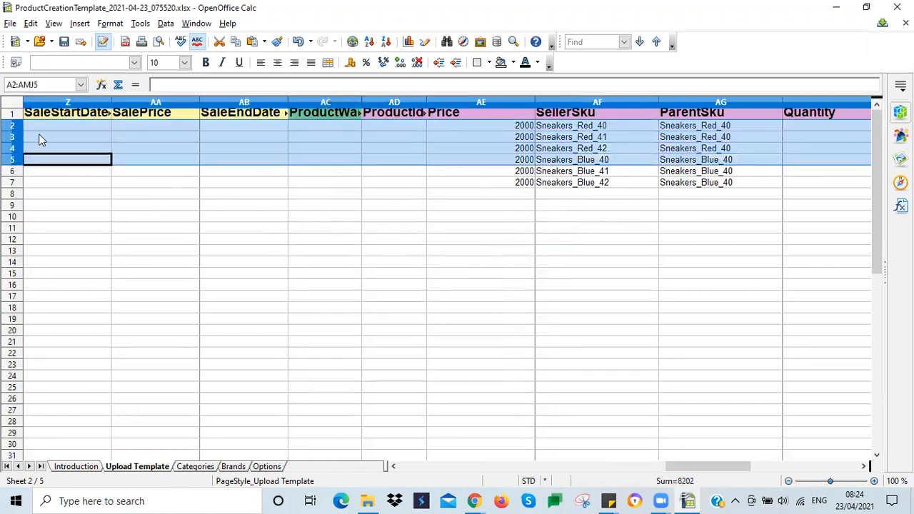
{"action": "left_click_drag", "start_coordinate": [14, 127], "coordinate": [15, 149]}
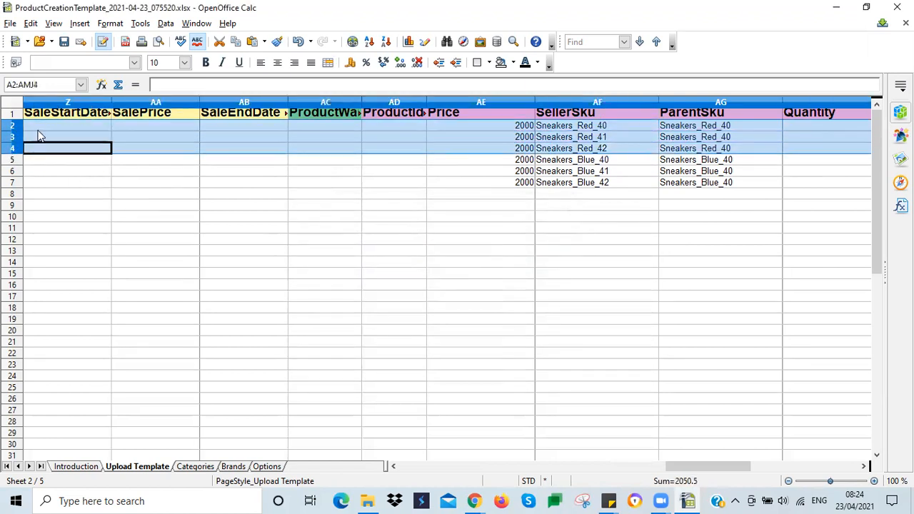
{"action": "left_click", "coordinate": [512, 63]}
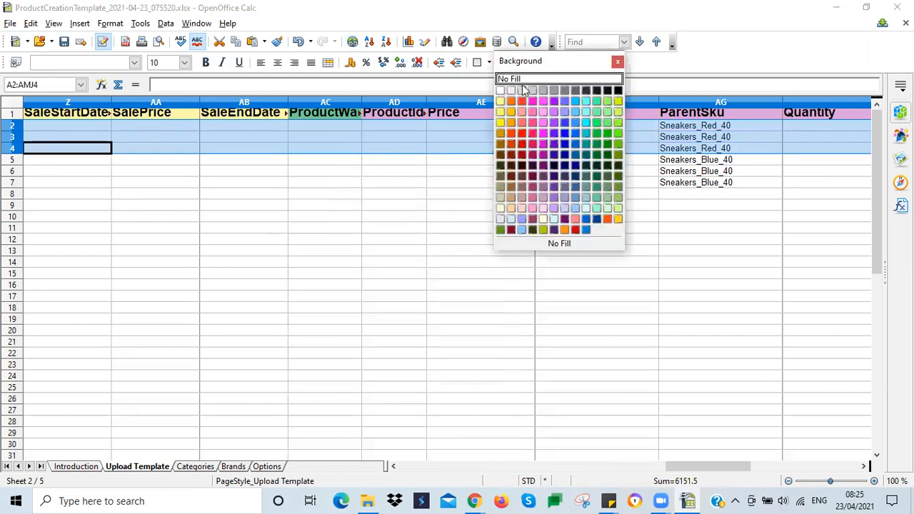
{"action": "left_click", "coordinate": [521, 102]}
{"action": "left_click", "coordinate": [499, 160]}
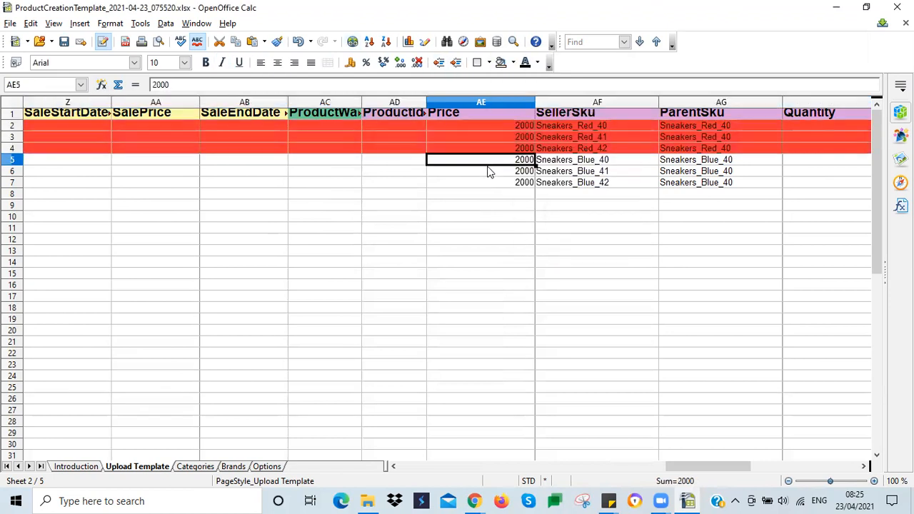
Fill the three blue sneaker rows, 5 to 7, with a light cyan-blue background
{"action": "left_click_drag", "start_coordinate": [12, 160], "coordinate": [11, 183]}
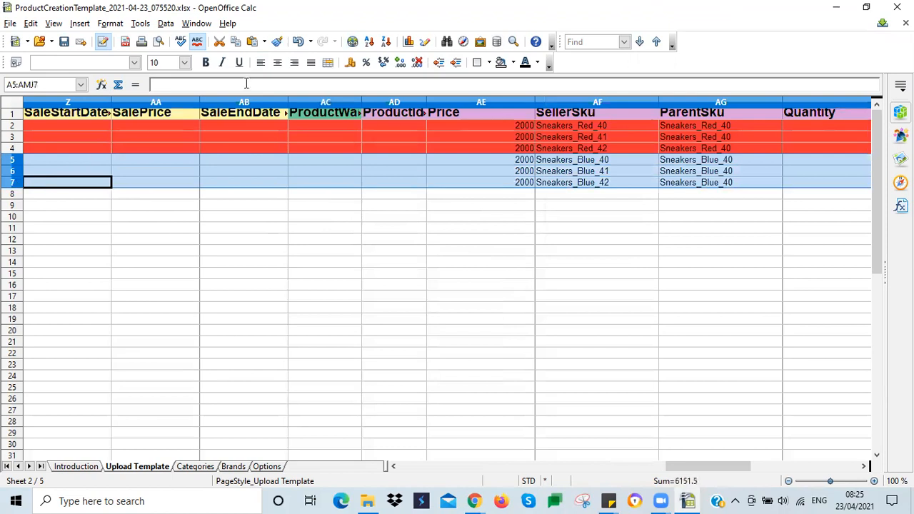
{"action": "left_click", "coordinate": [513, 63]}
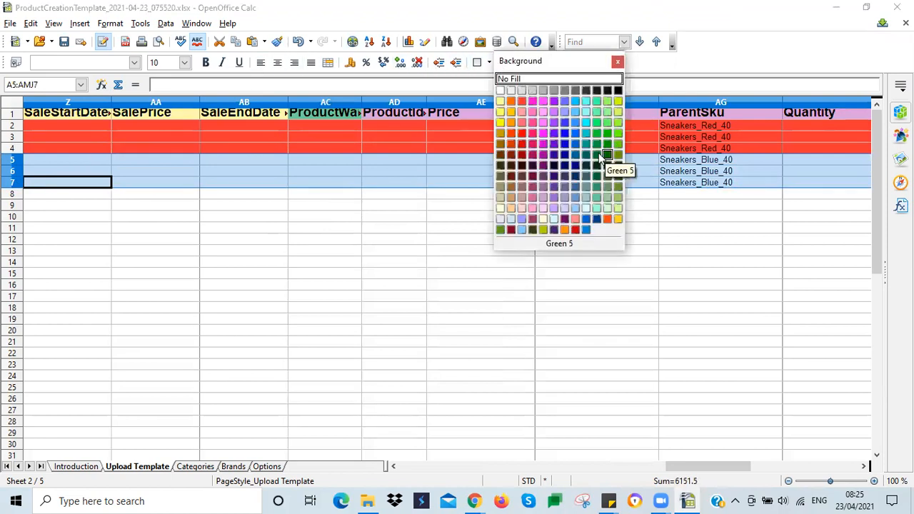
{"action": "left_click", "coordinate": [585, 102]}
{"action": "left_click", "coordinate": [548, 196]}
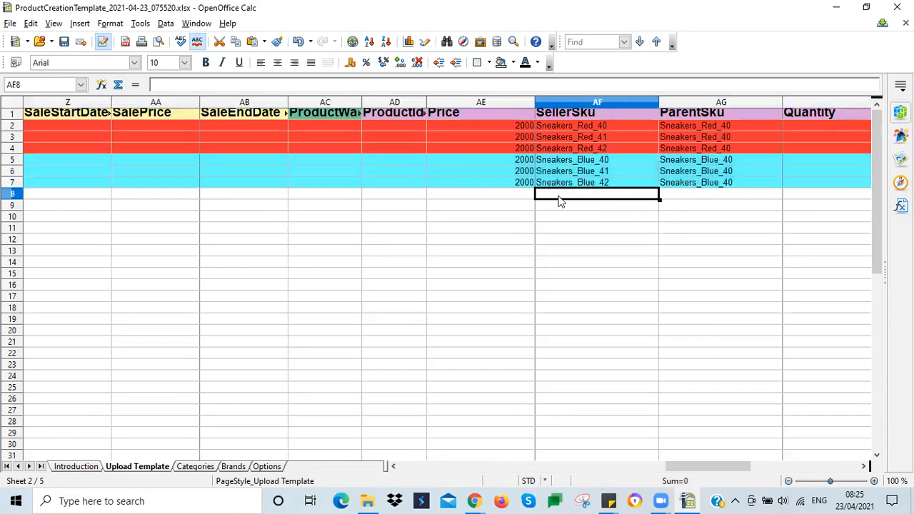
Examine the Quantity values of the red and blue sneaker rows, 2 to 7
{"action": "left_click", "coordinate": [520, 197]}
{"action": "left_click", "coordinate": [278, 198]}
{"action": "left_click", "coordinate": [348, 198]}
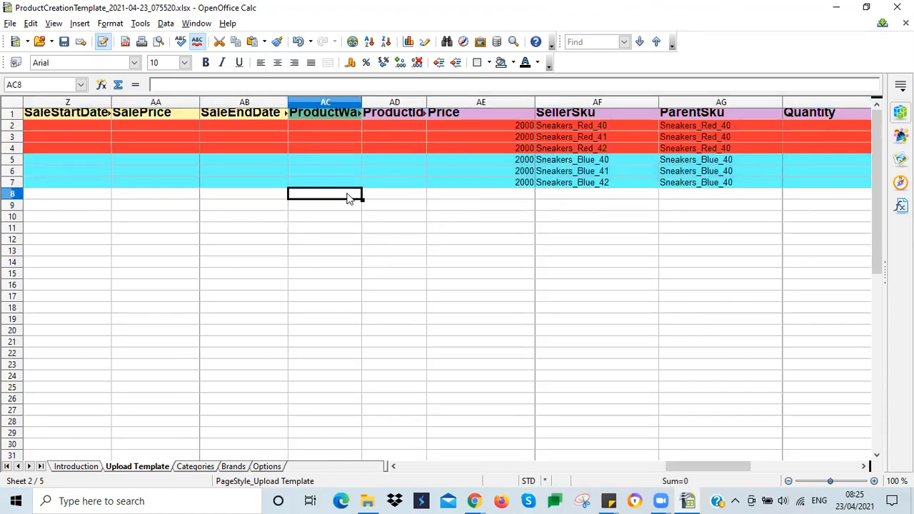
{"action": "left_click", "coordinate": [456, 198]}
{"action": "left_click", "coordinate": [584, 201]}
{"action": "key", "text": "Tab"}
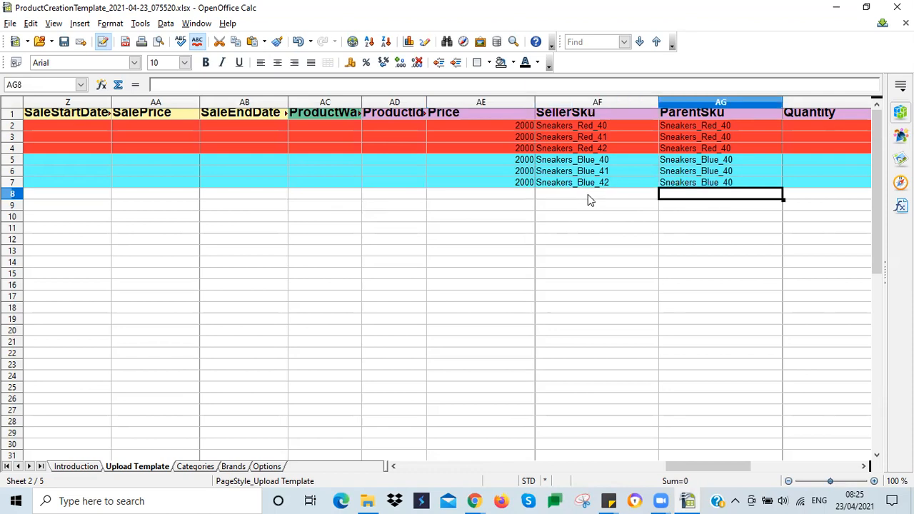
{"action": "key", "text": "Tab"}
{"action": "left_click", "coordinate": [629, 163]}
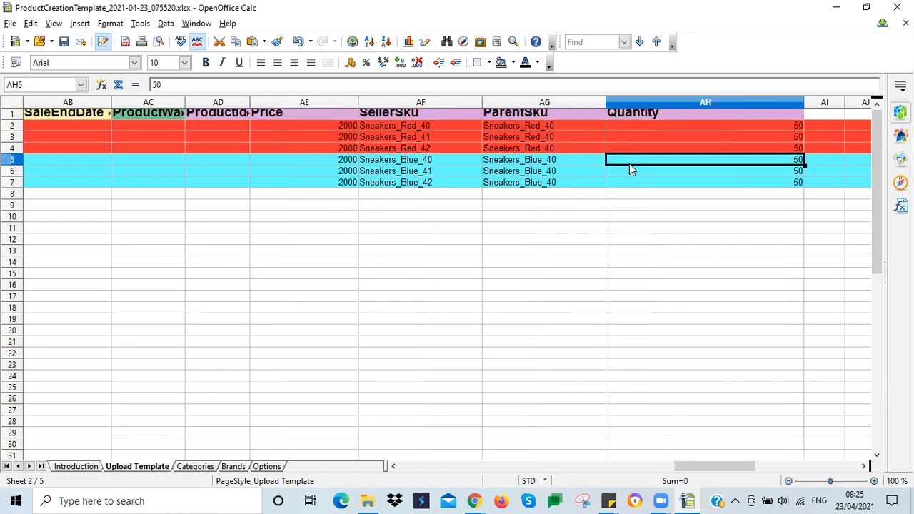
{"action": "left_click", "coordinate": [722, 127]}
{"action": "key", "text": "Tab"}
{"action": "key", "text": "shift+Tab"}
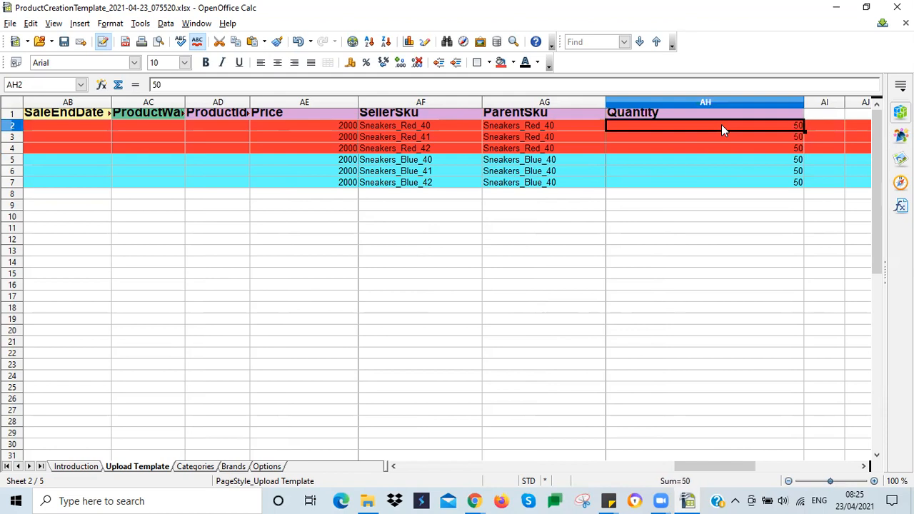
{"action": "left_click_drag", "start_coordinate": [739, 127], "coordinate": [747, 184]}
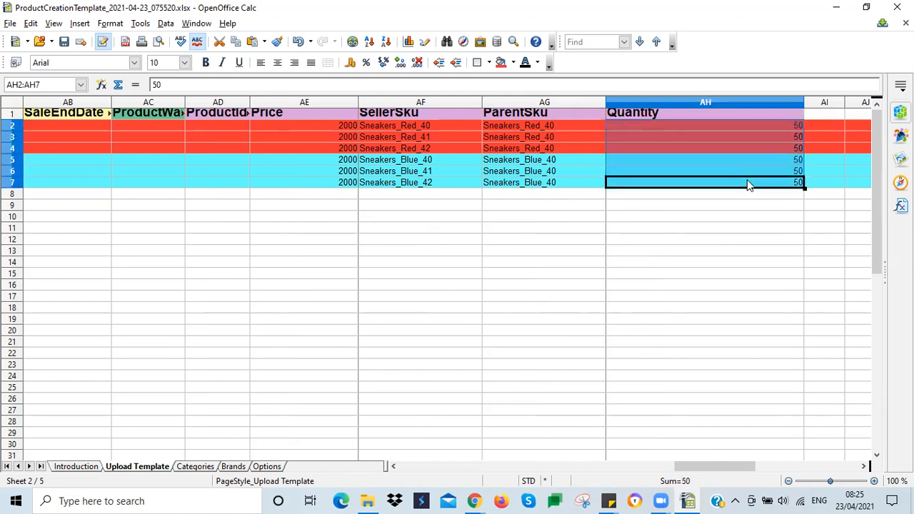
Set the Quantity of the red sneaker rows to 1 in rows 2 and 3 and 10 in row 4
{"action": "left_click", "coordinate": [778, 124]}
{"action": "type", "text": "1"}
{"action": "key", "text": "Return"}
{"action": "type", "text": "1"}
{"action": "left_click", "coordinate": [767, 149]}
{"action": "type", "text": "10"}
Set the Quantity of the blue sneaker rows to 10 in row 5, 5 in row 6 and 3 in row 7
{"action": "left_click", "coordinate": [766, 157]}
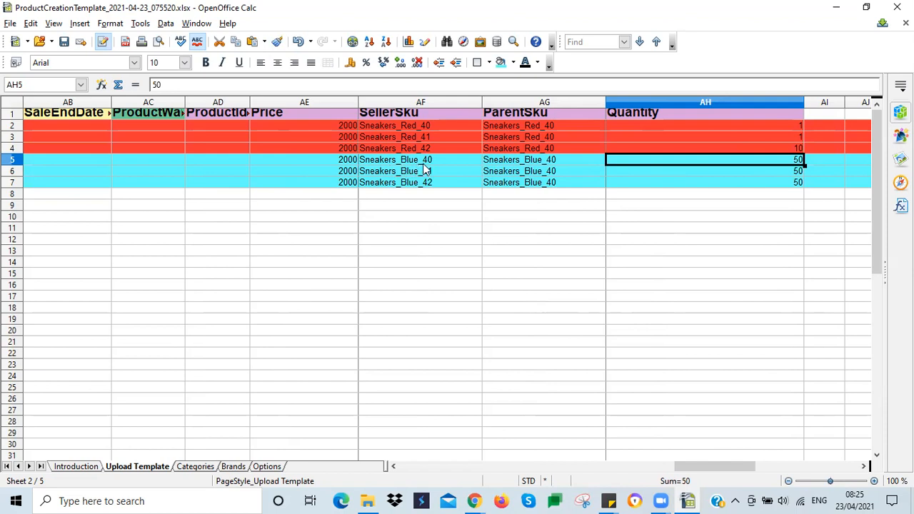
{"action": "type", "text": "10"}
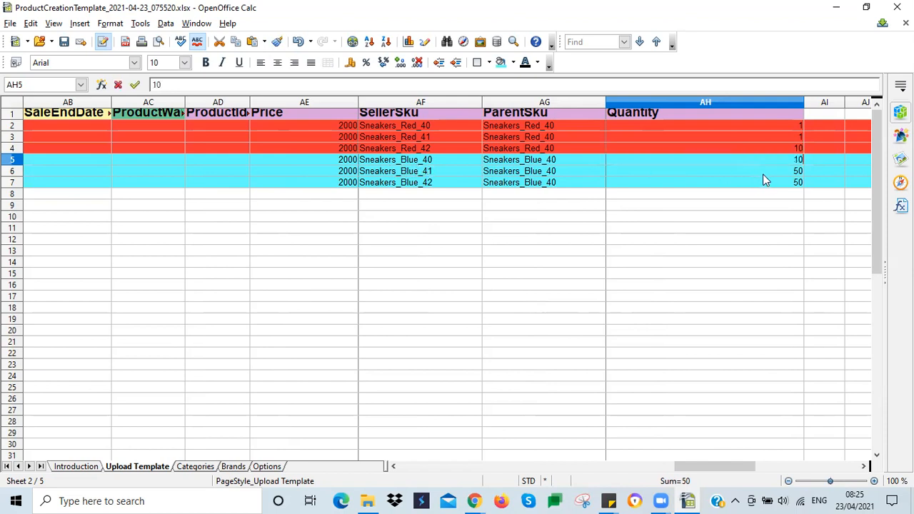
{"action": "key", "text": "Return"}
{"action": "type", "text": "5"}
{"action": "key", "text": "Return"}
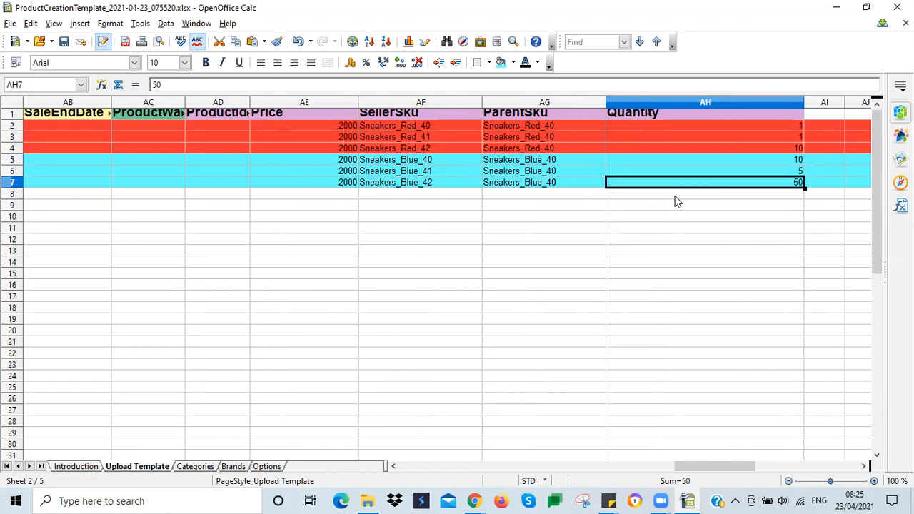
{"action": "type", "text": "3"}
{"action": "key", "text": "Return"}
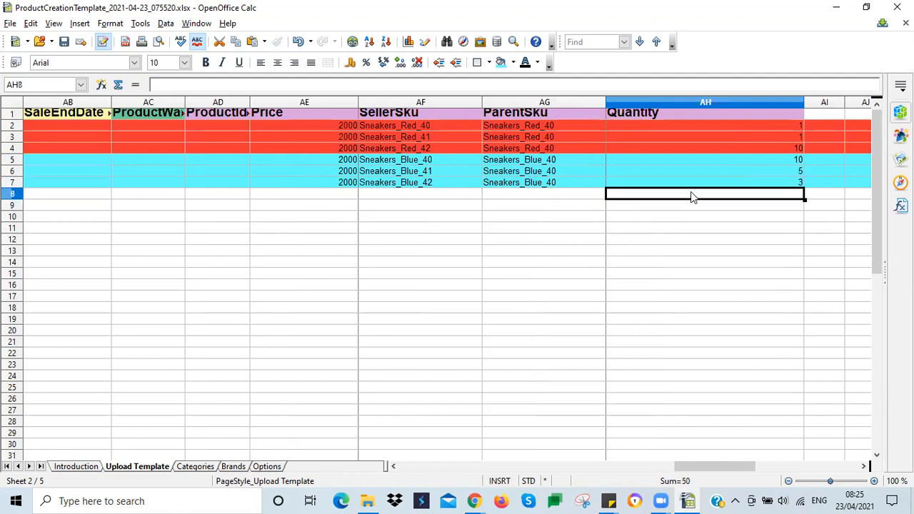
Narrow the Quantity column to roughly half its width
{"action": "left_click", "coordinate": [750, 112]}
{"action": "left_click_drag", "start_coordinate": [804, 103], "coordinate": [694, 131]}
{"action": "left_click", "coordinate": [725, 124]}
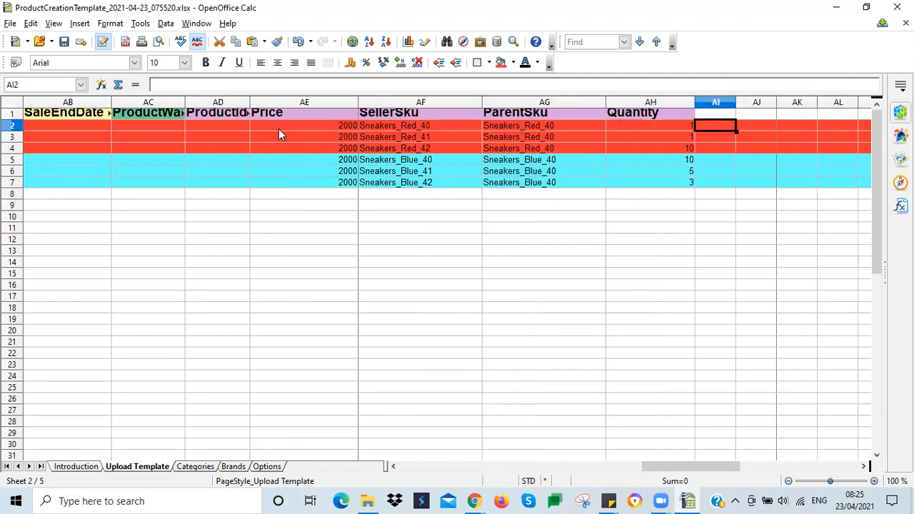
Check the Price of each sneaker variation in rows 2 to 7
{"action": "left_click", "coordinate": [310, 128]}
{"action": "left_click", "coordinate": [309, 137]}
{"action": "left_click", "coordinate": [307, 147]}
{"action": "left_click", "coordinate": [304, 162]}
{"action": "left_click", "coordinate": [304, 173]}
{"action": "left_click", "coordinate": [304, 179]}
Review the completed sneaker rows from the SaleEndDate column back to the Name column
{"action": "left_click", "coordinate": [103, 160]}
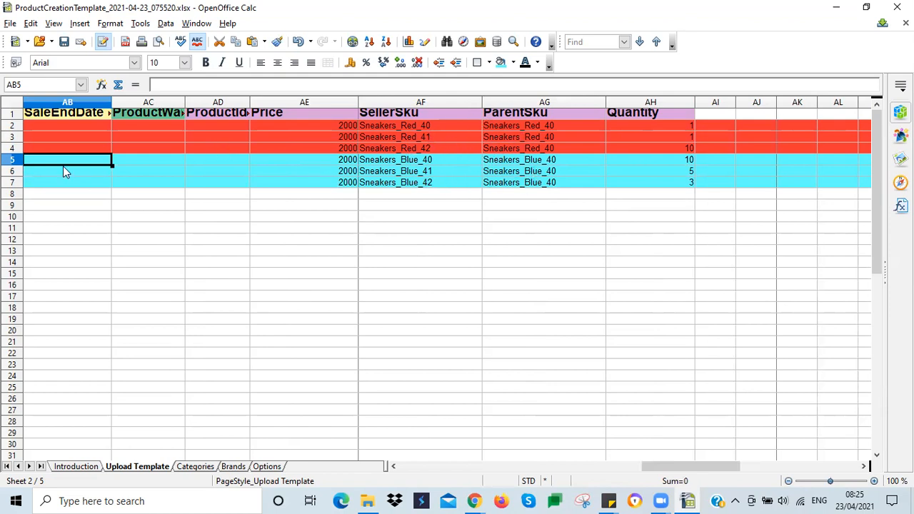
{"action": "key", "text": "Left"}
{"action": "key", "text": "Left"}
{"action": "key", "text": "Left"}
{"action": "key", "text": "Left"}
{"action": "key", "text": "Left"}
{"action": "key", "text": "Left"}
{"action": "key", "text": "Left"}
{"action": "key", "text": "Left"}
{"action": "key", "text": "Left"}
{"action": "key", "text": "Left"}
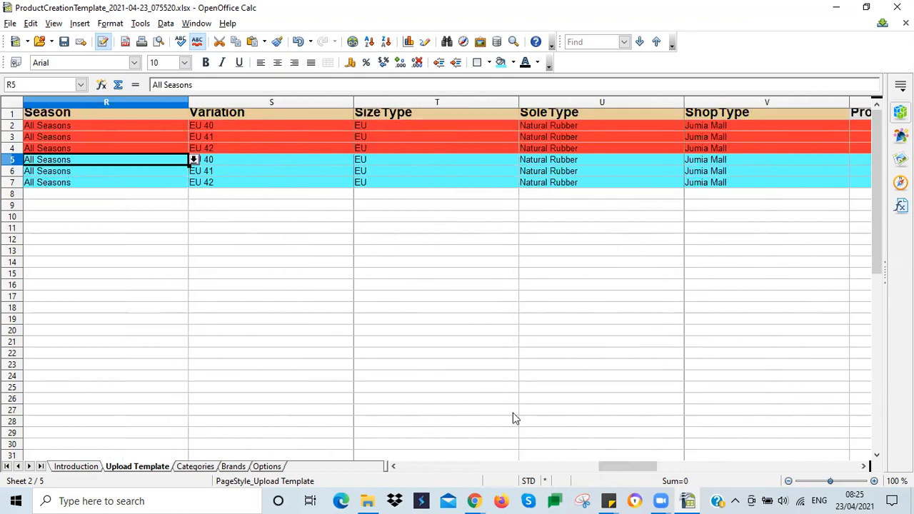
{"action": "left_click_drag", "start_coordinate": [628, 465], "coordinate": [429, 456]}
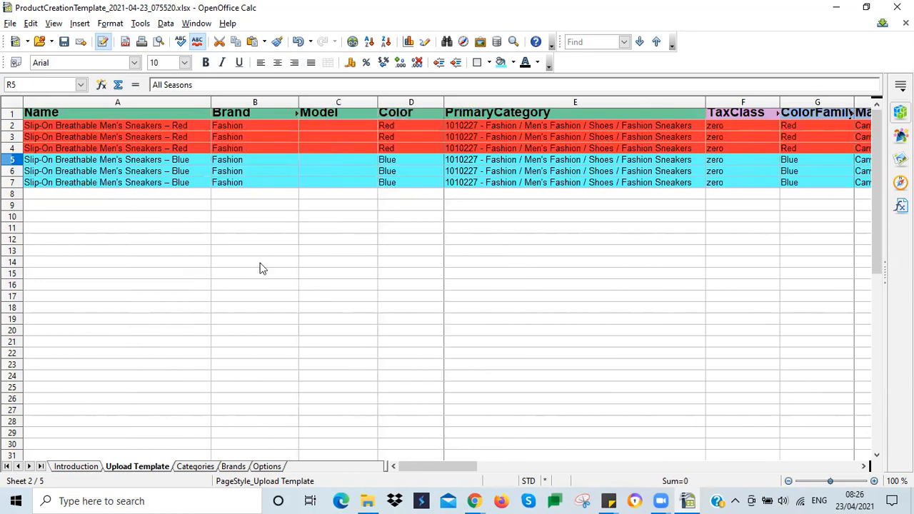
{"action": "left_click", "coordinate": [78, 197]}
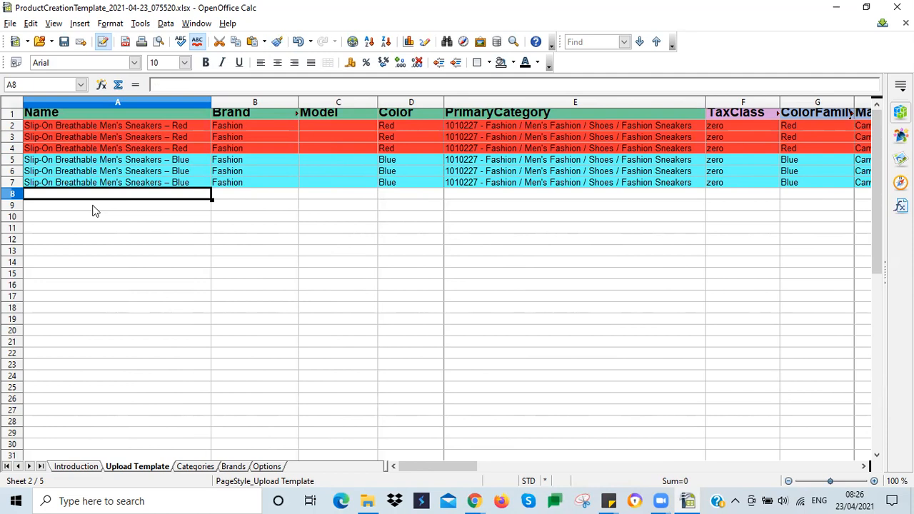
{"action": "left_click", "coordinate": [149, 217]}
{"action": "left_click", "coordinate": [143, 230]}
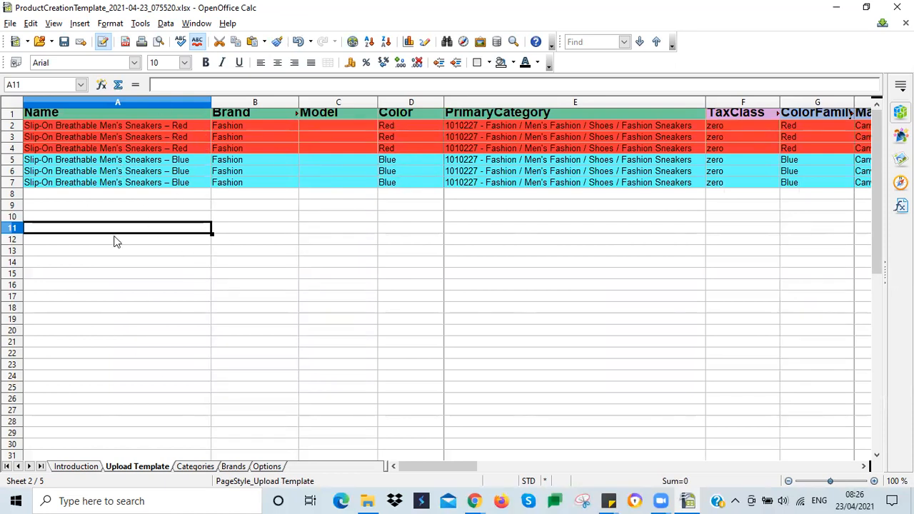
Enter Slip-on Men's Leather Official Shoes – Black as the product Name in row 8
{"action": "left_click", "coordinate": [132, 195]}
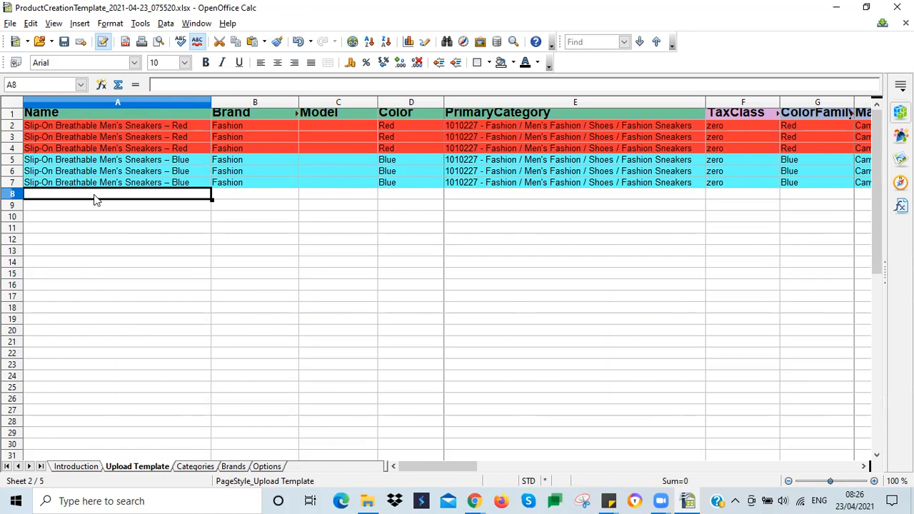
{"action": "type", "text": "Slip"}
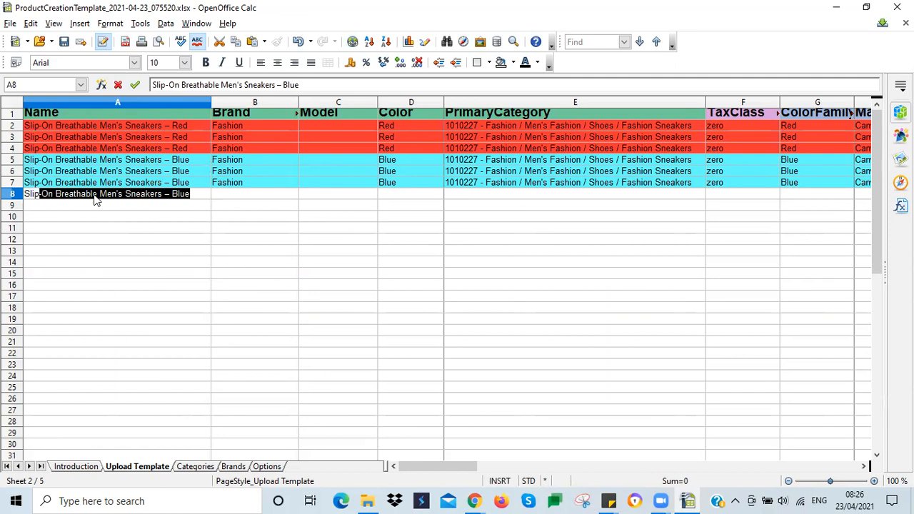
{"action": "type", "text": "-on"}
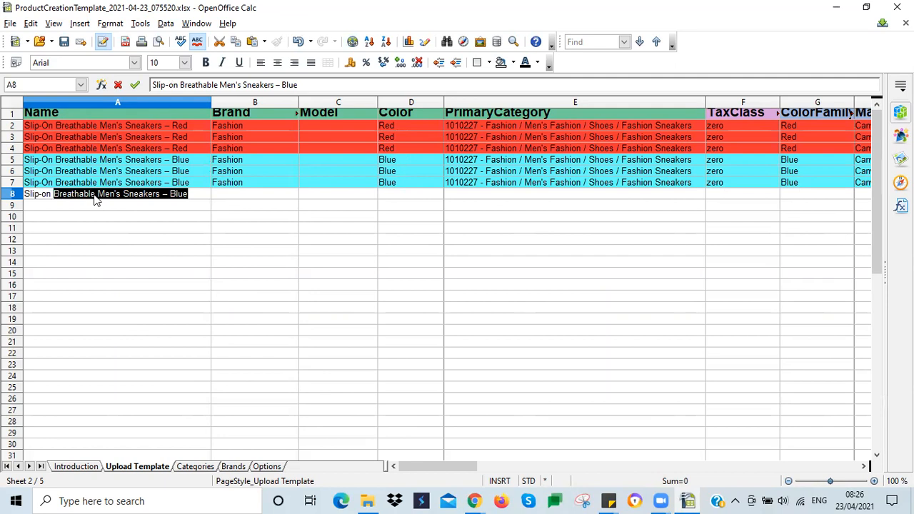
{"action": "type", "text": " Le"}
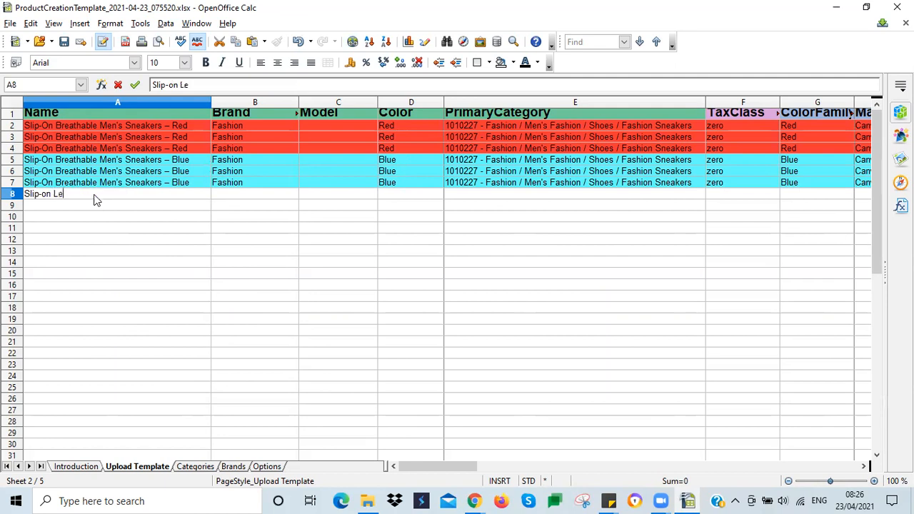
{"action": "type", "text": "ather"}
{"action": "left_click", "coordinate": [53, 195]}
{"action": "type", "text": "Men's"}
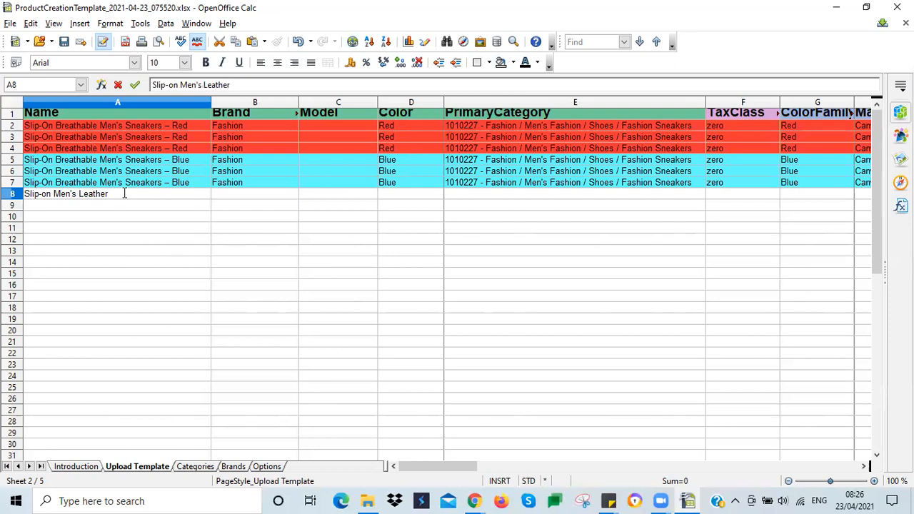
{"action": "type", "text": "Official Shoes"}
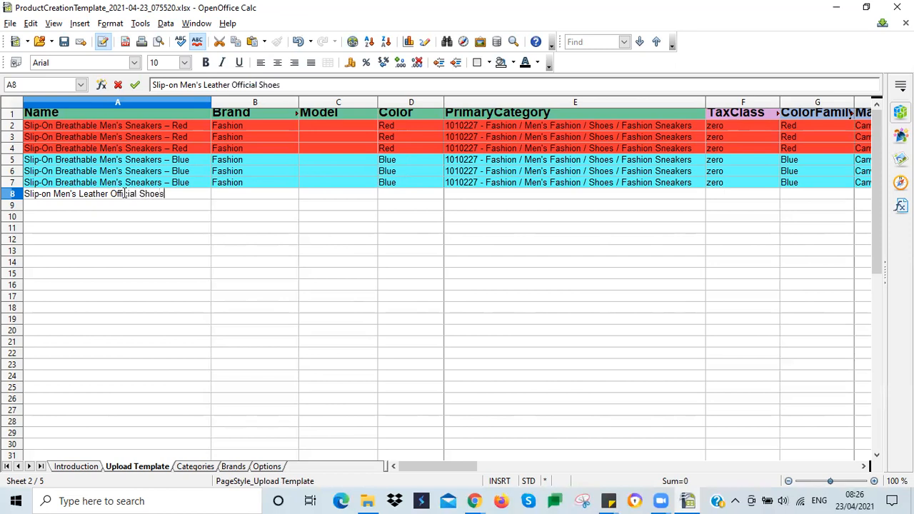
{"action": "type", "text": " - Black"}
{"action": "left_click", "coordinate": [215, 198]}
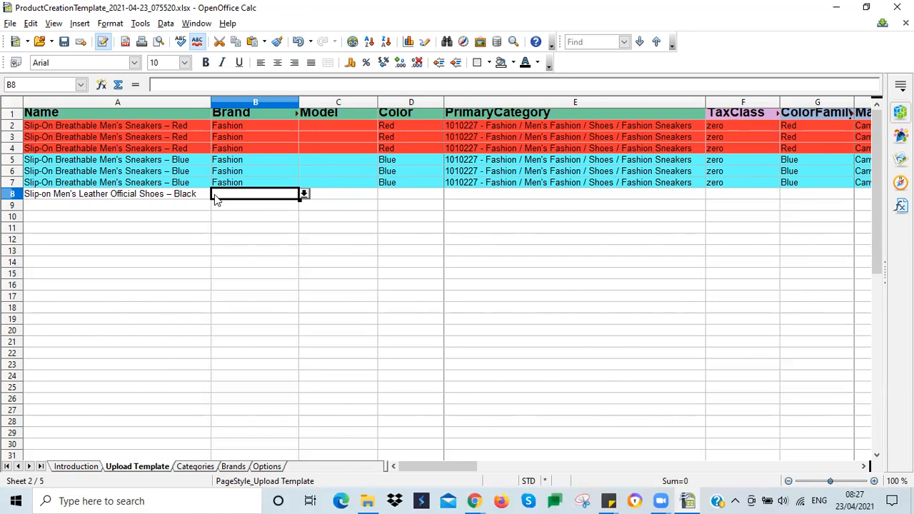
Look through the available Brand options for the black leather shoes in row 8 without choosing one
{"action": "left_click", "coordinate": [183, 197]}
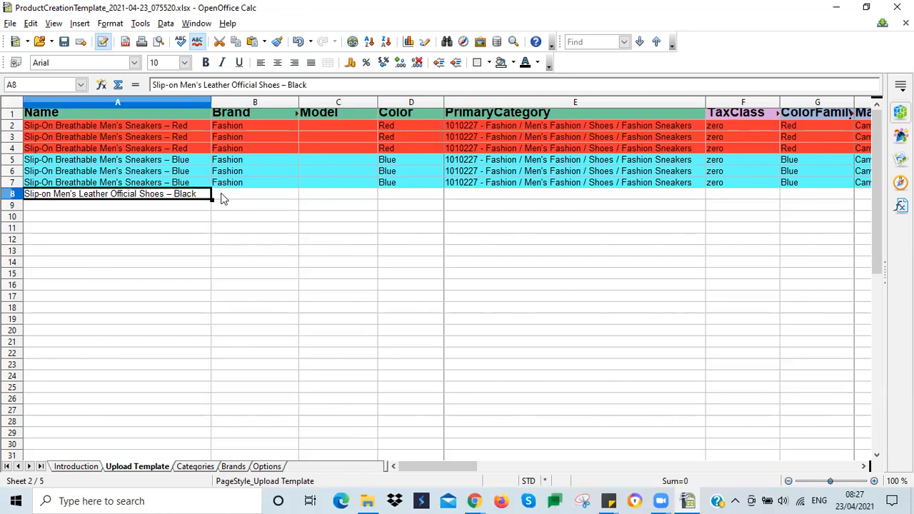
{"action": "left_click", "coordinate": [217, 199]}
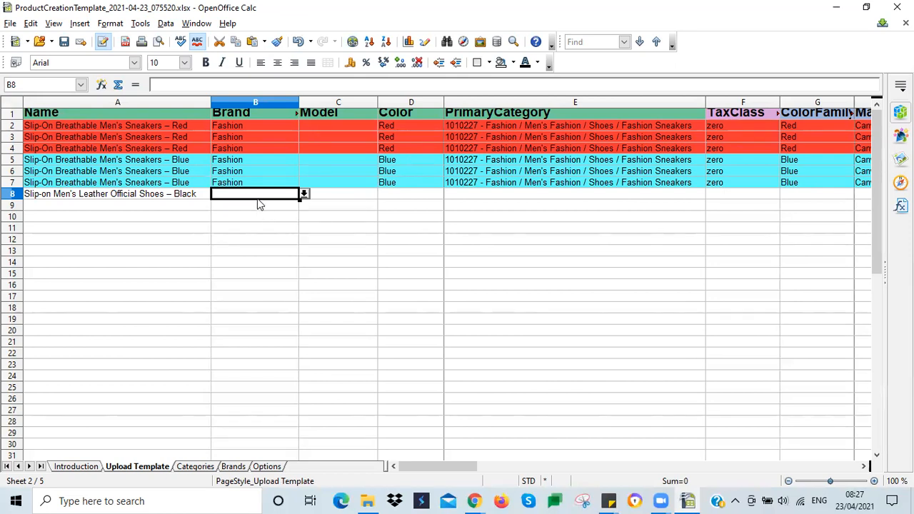
{"action": "left_click", "coordinate": [304, 193]}
{"action": "left_click_drag", "start_coordinate": [296, 218], "coordinate": [299, 292]}
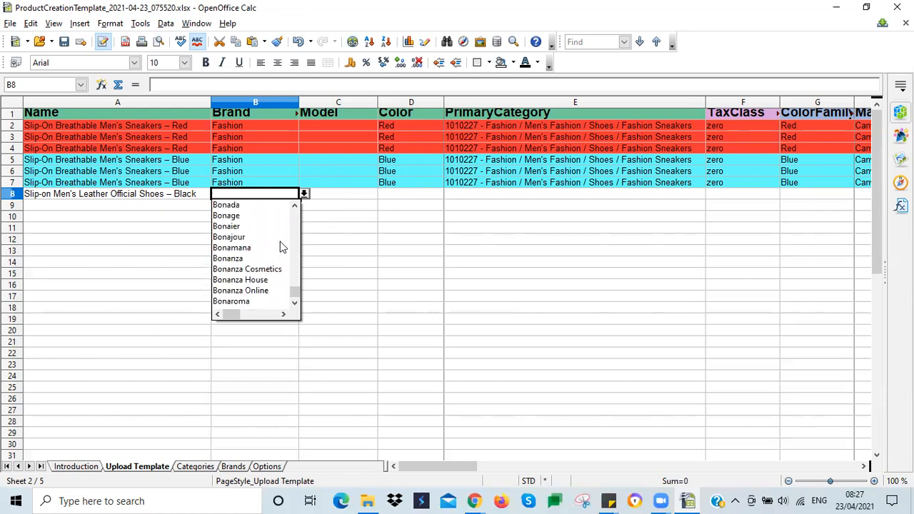
{"action": "left_click", "coordinate": [174, 203]}
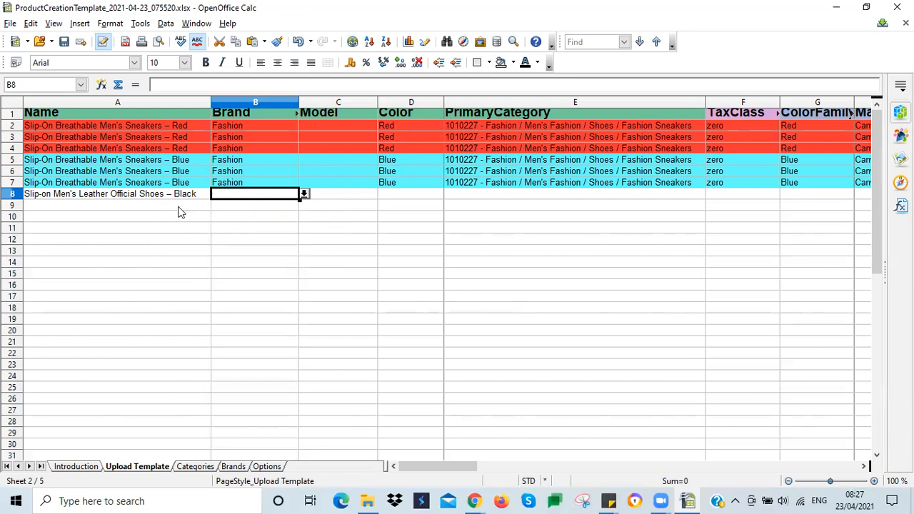
Enter Fashion as the Brand of the black leather shoes in row 8
{"action": "left_click", "coordinate": [229, 207]}
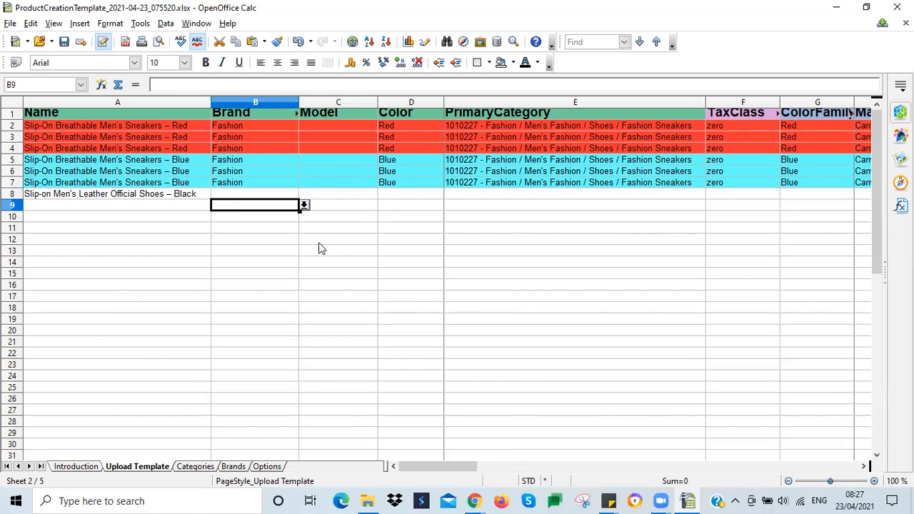
{"action": "left_click", "coordinate": [156, 196]}
{"action": "left_click", "coordinate": [250, 199]}
{"action": "left_click", "coordinate": [303, 195]}
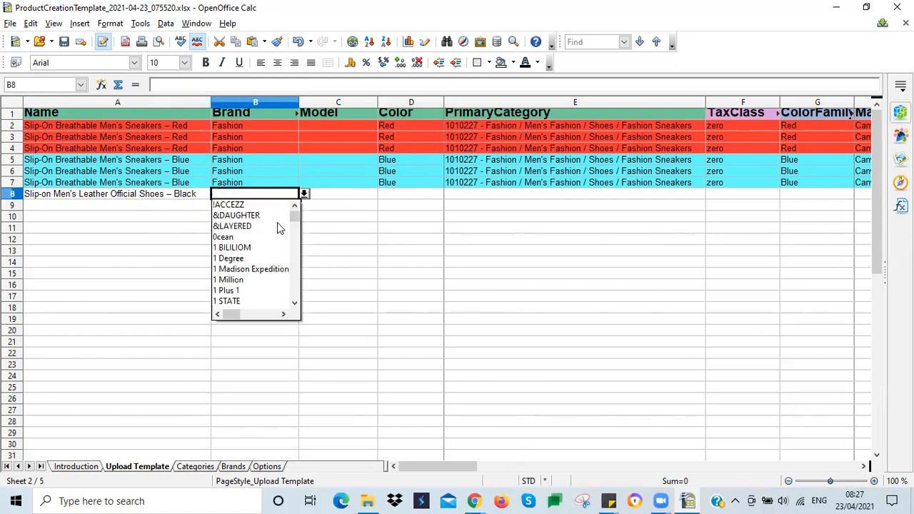
{"action": "left_click", "coordinate": [199, 203]}
{"action": "type", "text": "Fashion"}
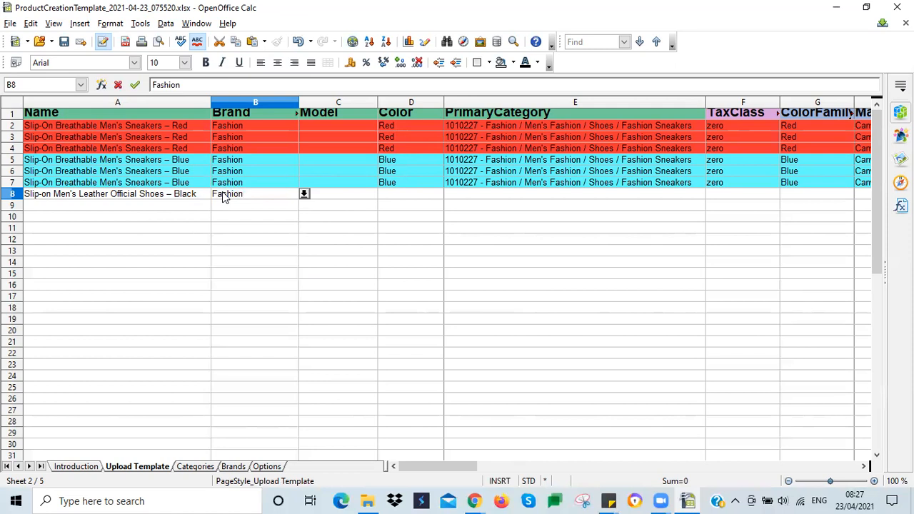
{"action": "key", "text": "Return"}
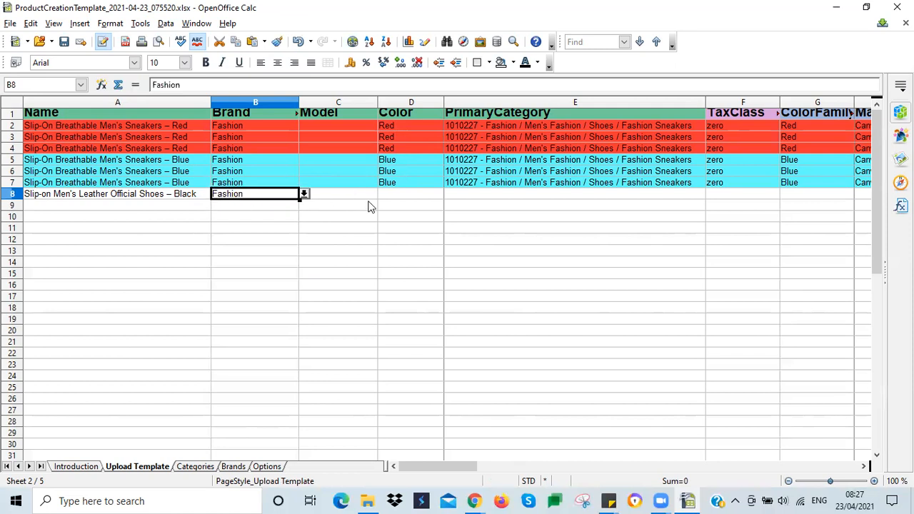
Enter Black as the Color of the leather official shoes in row 8
{"action": "left_click", "coordinate": [402, 195]}
{"action": "type", "text": "Bla"}
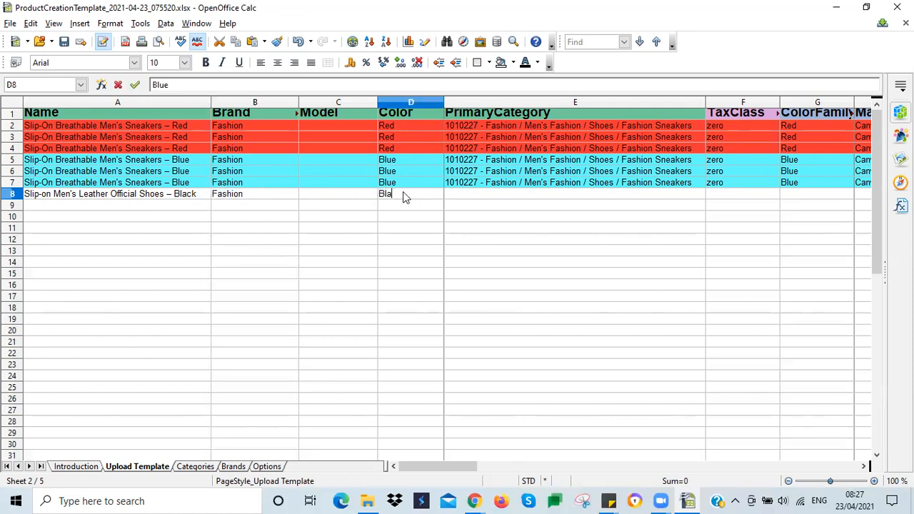
{"action": "type", "text": "ck"}
Widen the PrimaryCategory column and check the category choices for the leather shoes in row 8
{"action": "left_click", "coordinate": [455, 195]}
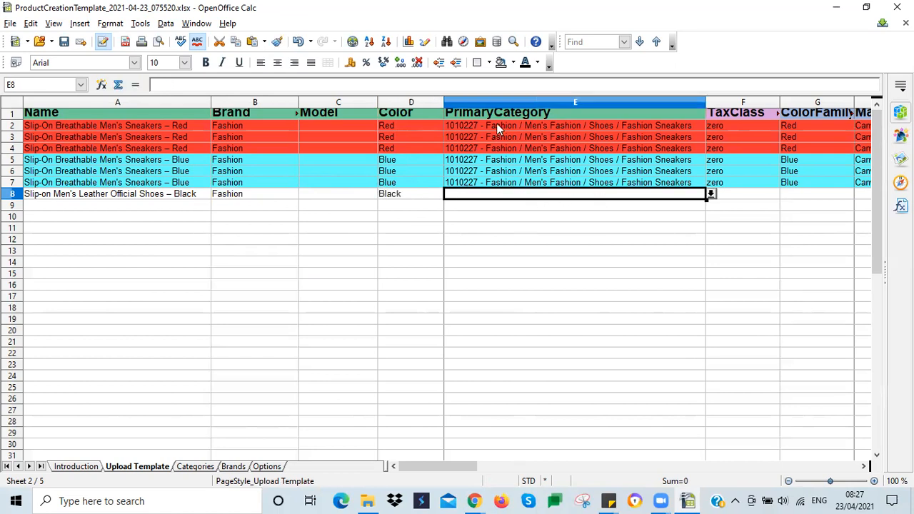
{"action": "left_click", "coordinate": [711, 194]}
{"action": "left_click_drag", "start_coordinate": [578, 315], "coordinate": [604, 314]}
{"action": "left_click", "coordinate": [645, 176]}
{"action": "left_click_drag", "start_coordinate": [705, 99], "coordinate": [779, 99]}
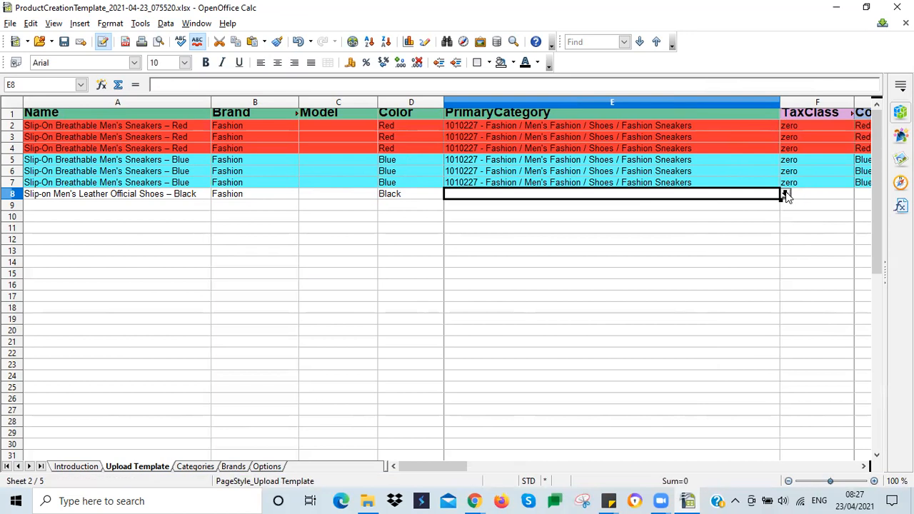
{"action": "left_click", "coordinate": [785, 194]}
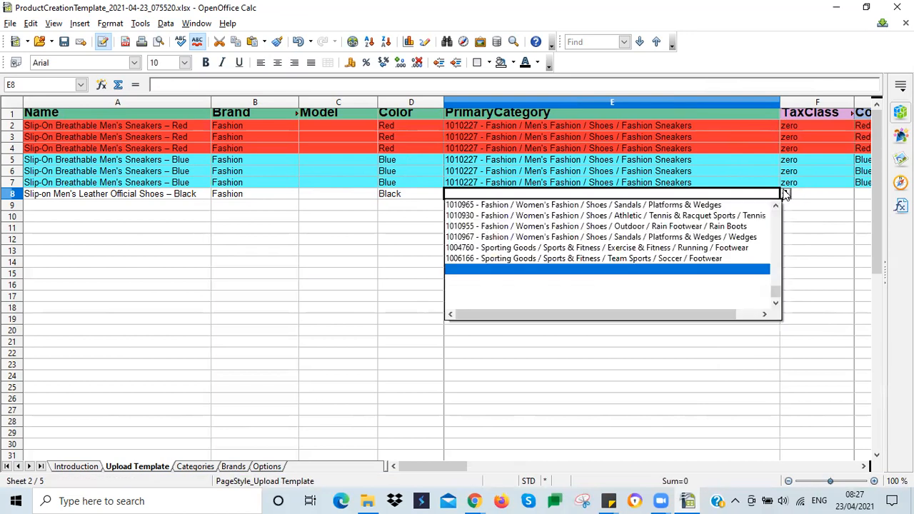
{"action": "left_click", "coordinate": [524, 190]}
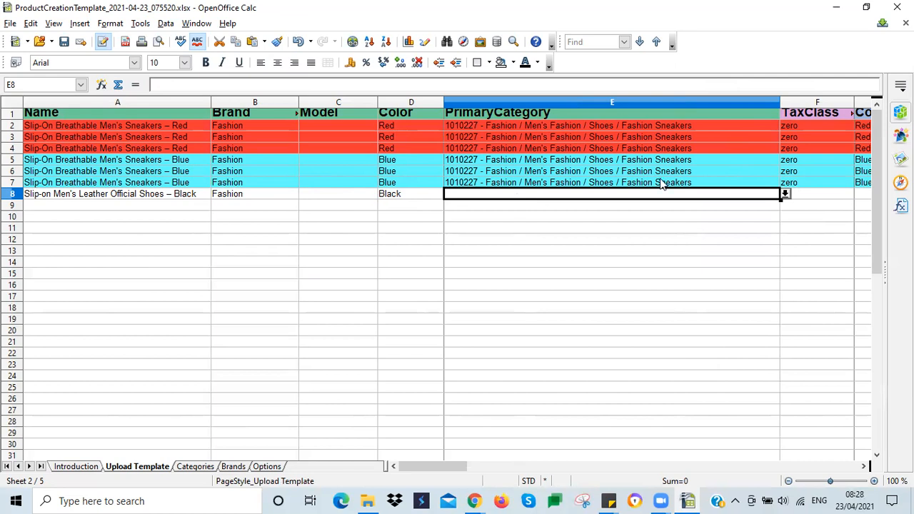
Save the template on the Desktop as Mens Shoes in Text CSV format, keeping the current format
{"action": "key", "text": "ctrl+shift+s"}
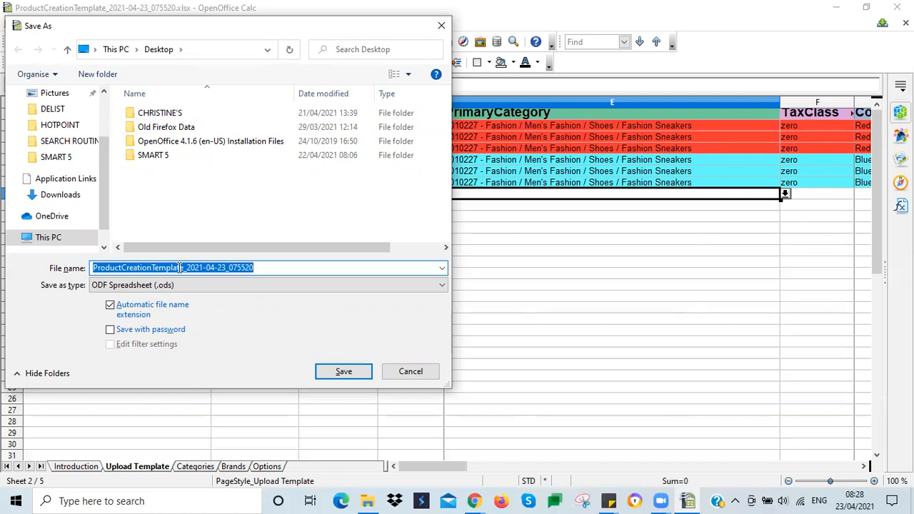
{"action": "type", "text": "Mens Shoes"}
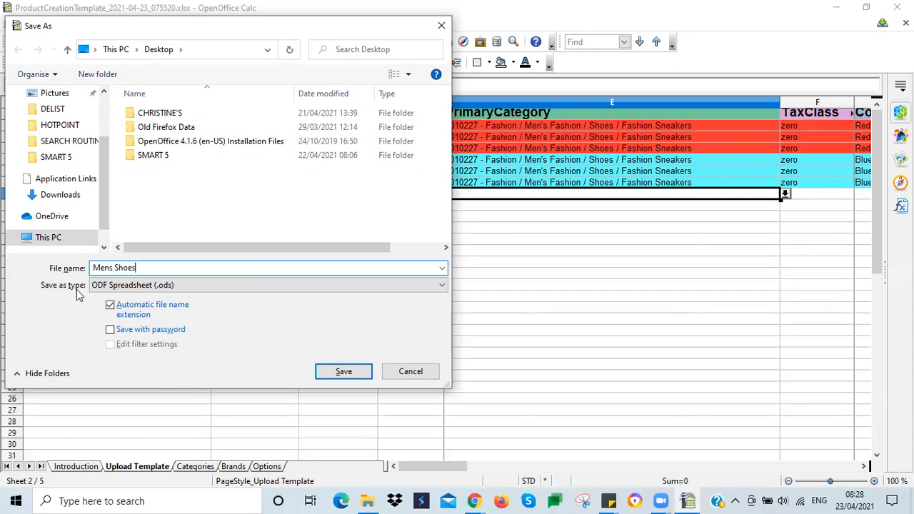
{"action": "left_click", "coordinate": [188, 285]}
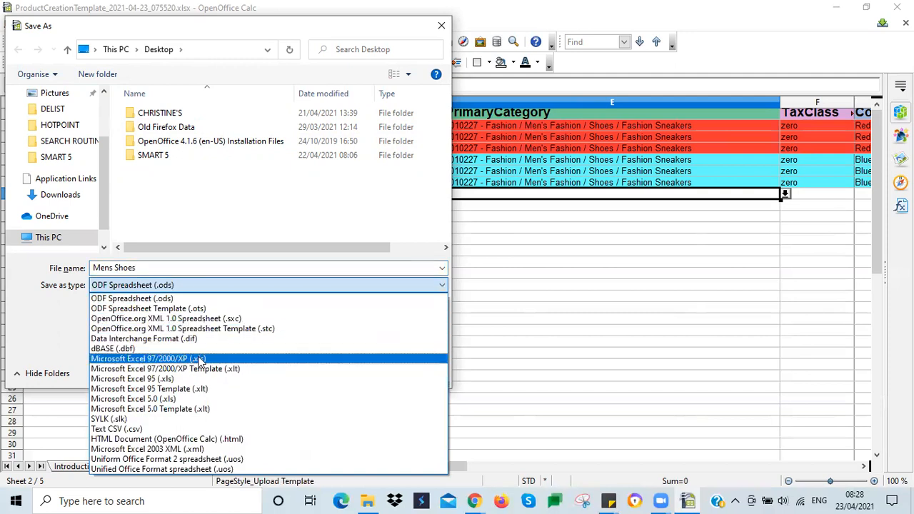
{"action": "left_click", "coordinate": [166, 431]}
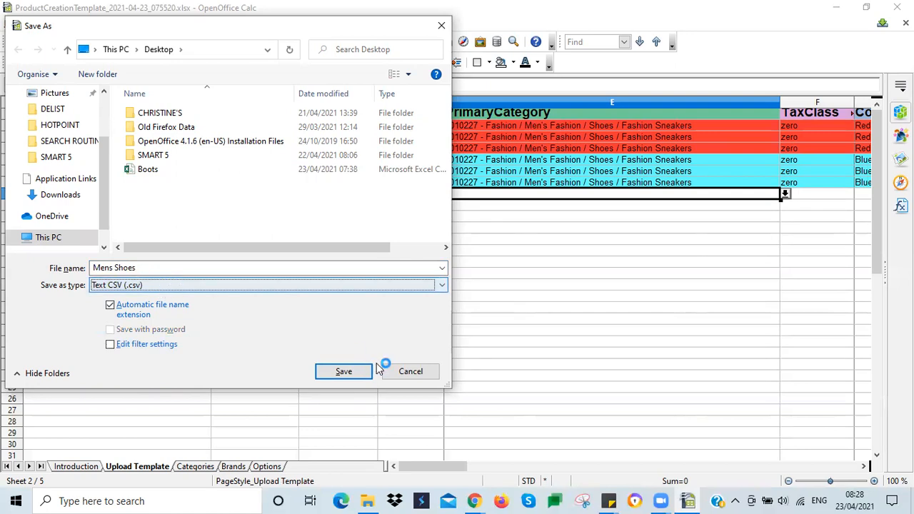
{"action": "left_click", "coordinate": [343, 372]}
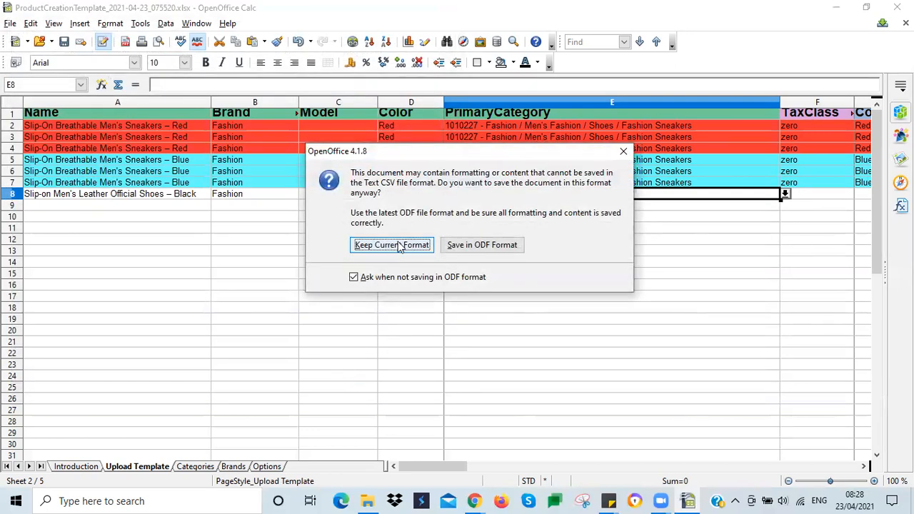
{"action": "left_click", "coordinate": [393, 245]}
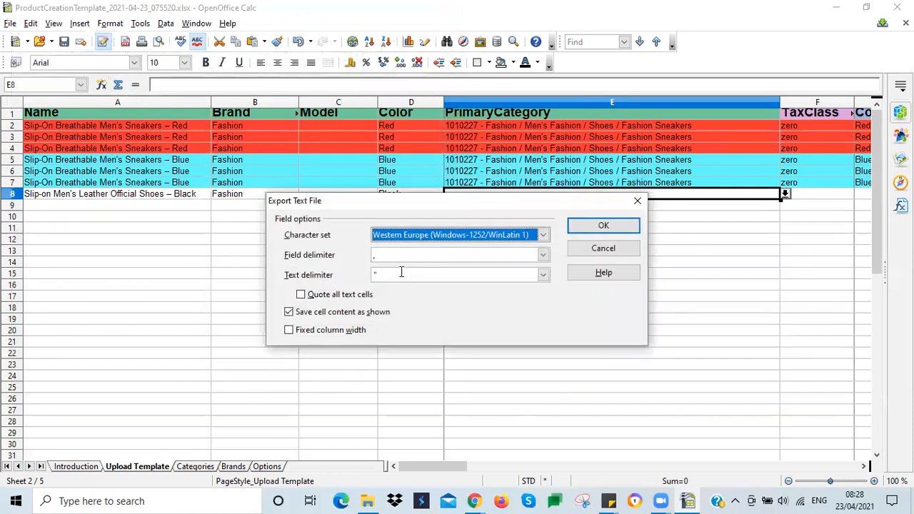
Export the CSV with the Unicode (UTF-8) character set and a semicolon as field delimiter
{"action": "left_click", "coordinate": [543, 237]}
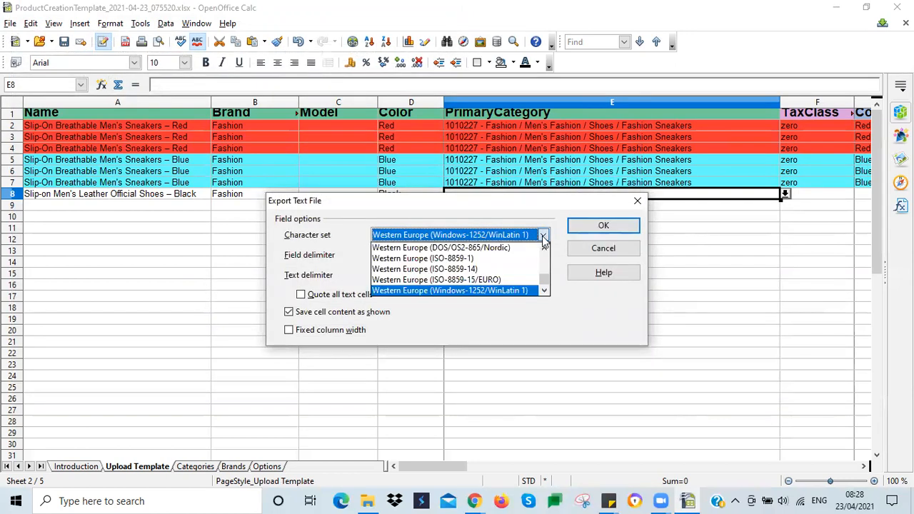
{"action": "scroll", "coordinate": [506, 247], "scroll_direction": "up", "scroll_amount": 3}
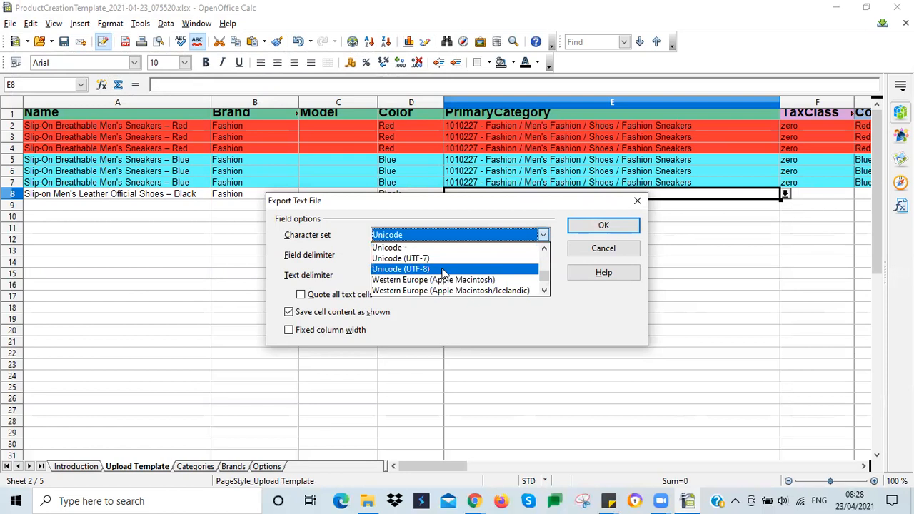
{"action": "left_click", "coordinate": [506, 269]}
{"action": "left_click", "coordinate": [543, 254]}
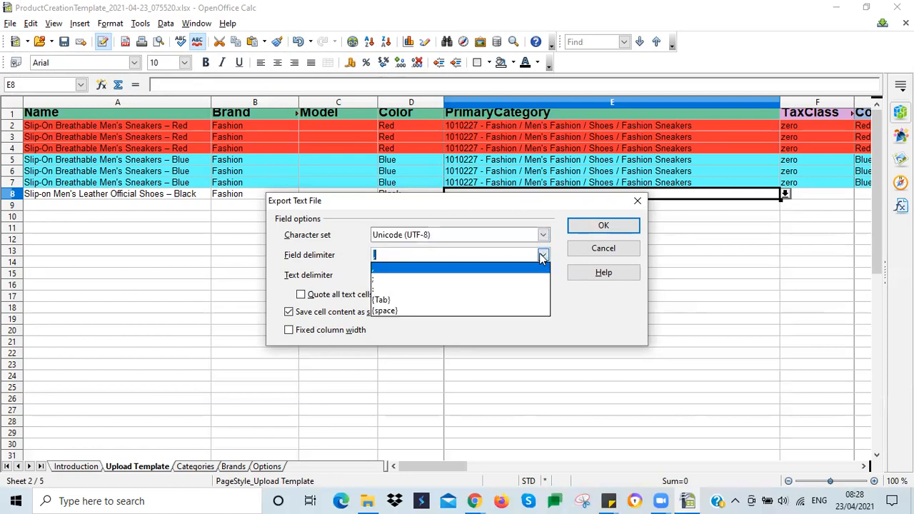
{"action": "left_click", "coordinate": [400, 279]}
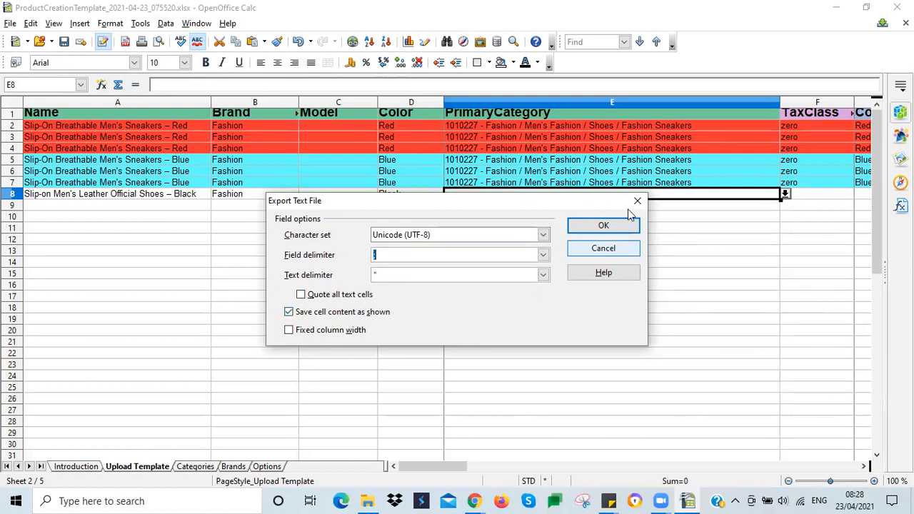
{"action": "left_click", "coordinate": [596, 237]}
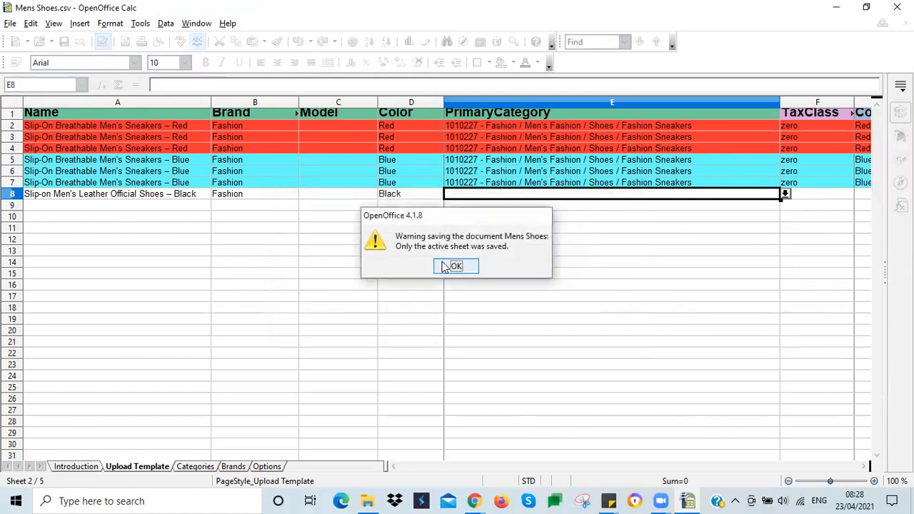
{"action": "key", "text": "Return"}
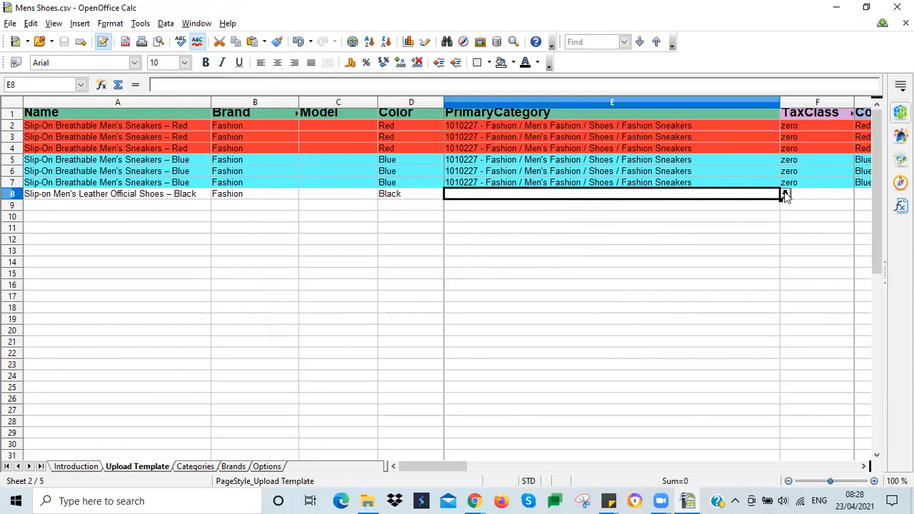
Set the PrimaryCategory of the leather shoes in row 8 to 1010240 - Fashion / Men's Fashion / Shoes / Oxfords
{"action": "left_click", "coordinate": [175, 197]}
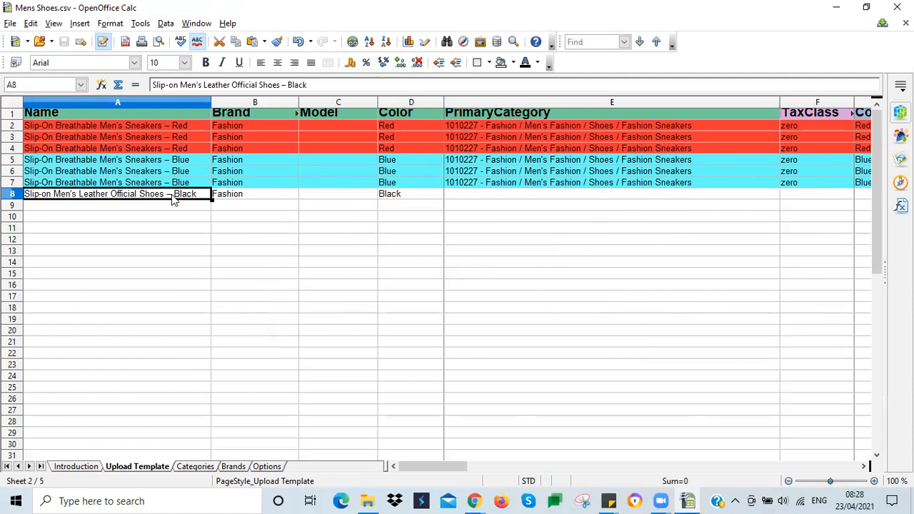
{"action": "left_click", "coordinate": [640, 196]}
{"action": "left_click", "coordinate": [784, 194]}
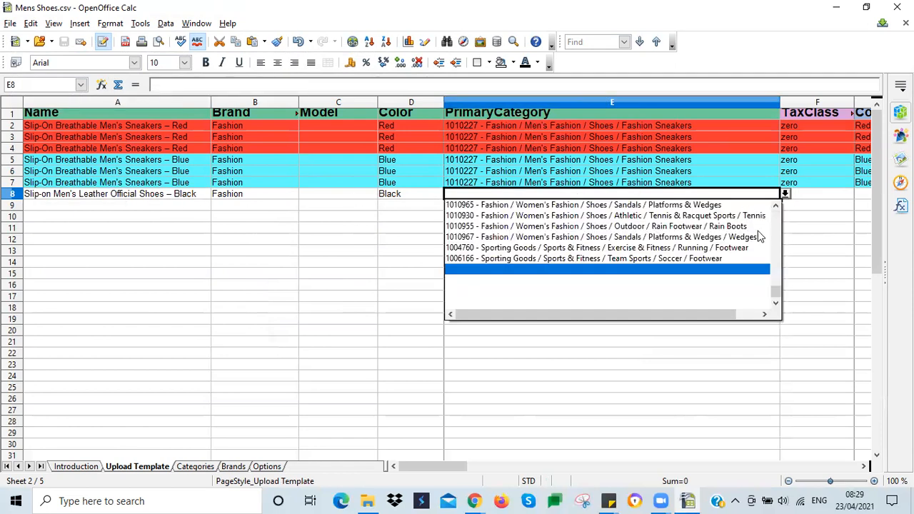
{"action": "left_click_drag", "start_coordinate": [775, 289], "coordinate": [776, 255]}
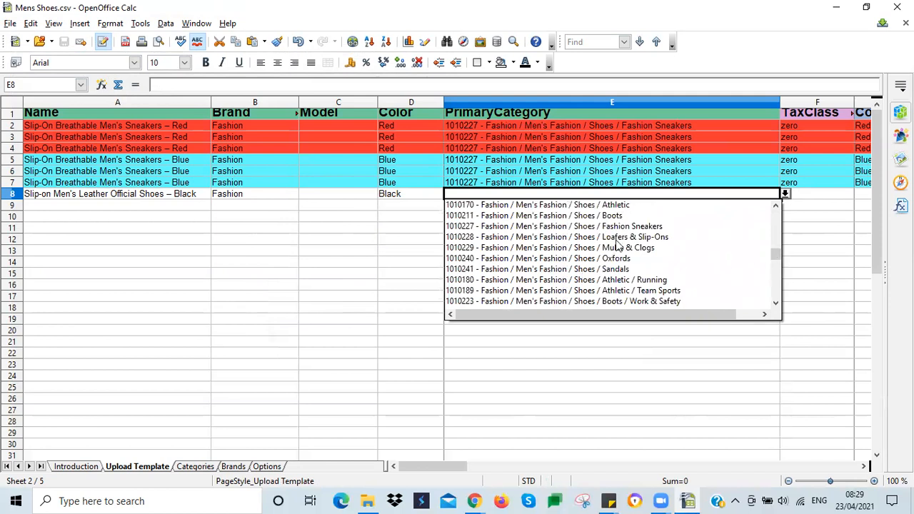
{"action": "left_click_drag", "start_coordinate": [775, 251], "coordinate": [780, 257]}
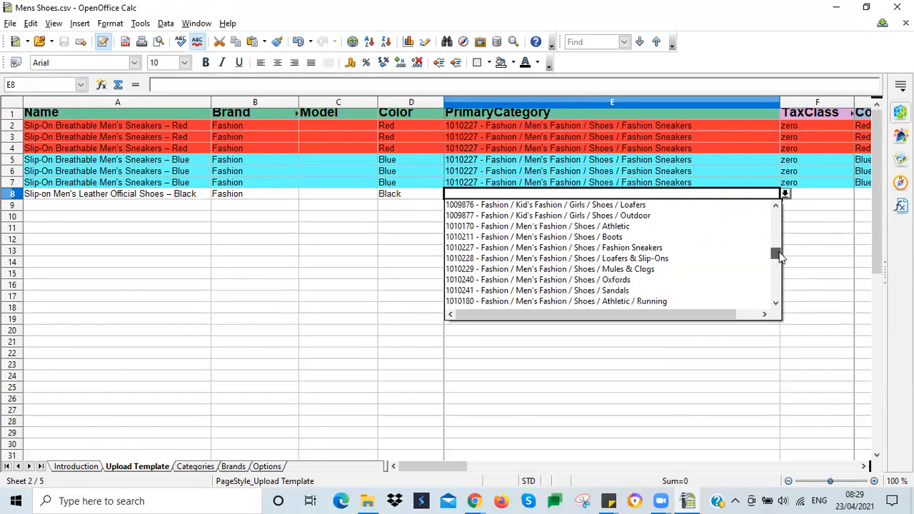
{"action": "left_click", "coordinate": [609, 281]}
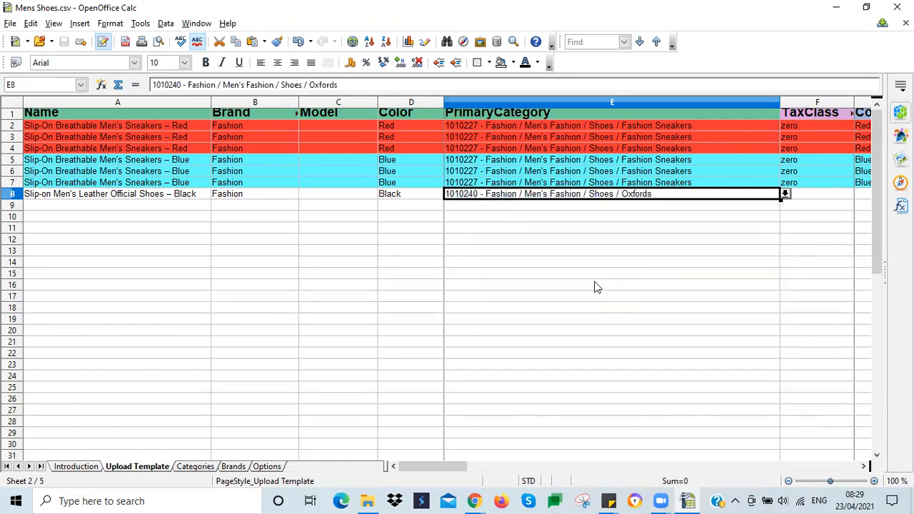
Set the TaxClass of the leather shoes in row 8 to zero
{"action": "left_click", "coordinate": [808, 195]}
{"action": "left_click", "coordinate": [858, 193]}
{"action": "left_click", "coordinate": [819, 215]}
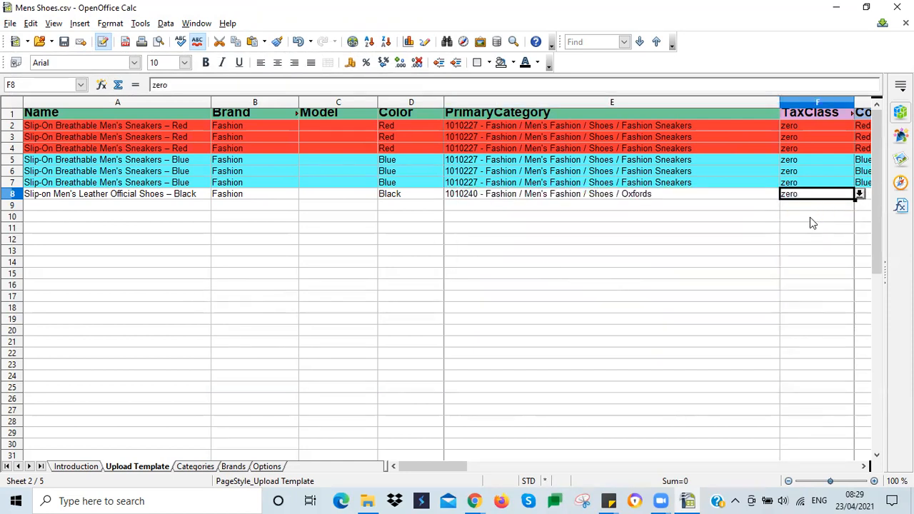
Fill in Black as the ColorFamily of the leather shoes in row 8, matching their Color cell
{"action": "key", "text": "Tab"}
{"action": "key", "text": "Tab"}
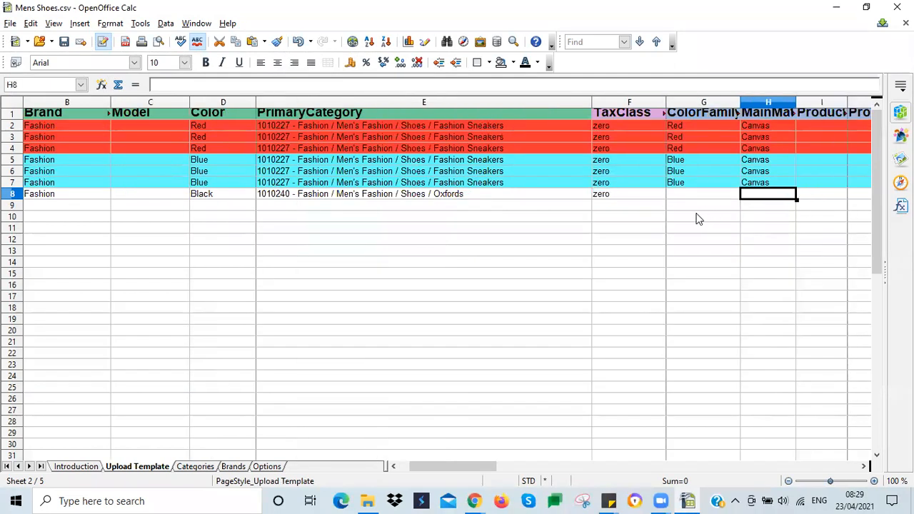
{"action": "left_click", "coordinate": [239, 195]}
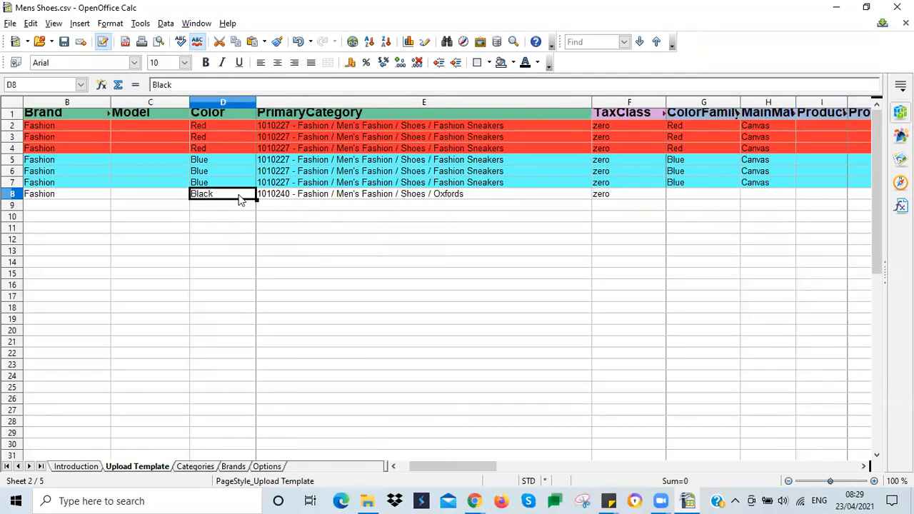
{"action": "left_click", "coordinate": [685, 200]}
{"action": "type", "text": "Black"}
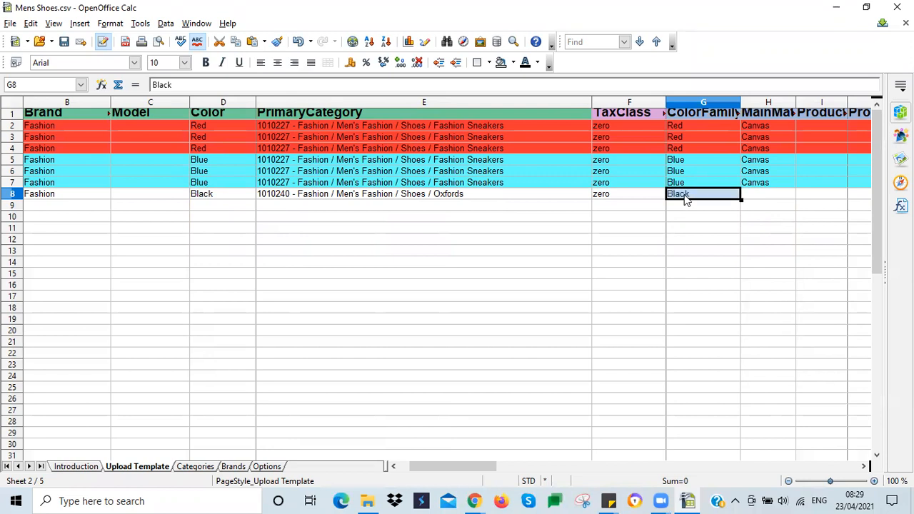
Check the product name in row 8 and enter Leather as the shoes' main material
{"action": "left_click", "coordinate": [761, 198]}
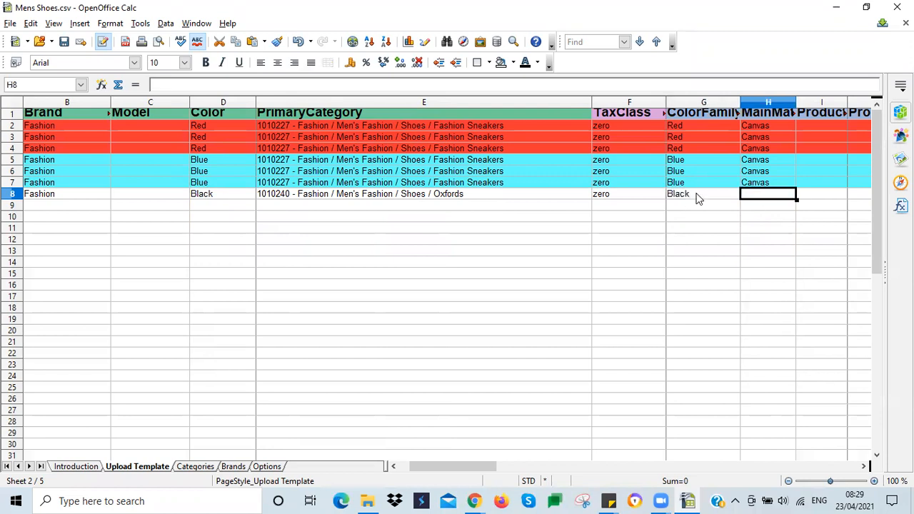
{"action": "left_click", "coordinate": [105, 200]}
{"action": "key", "text": "Left"}
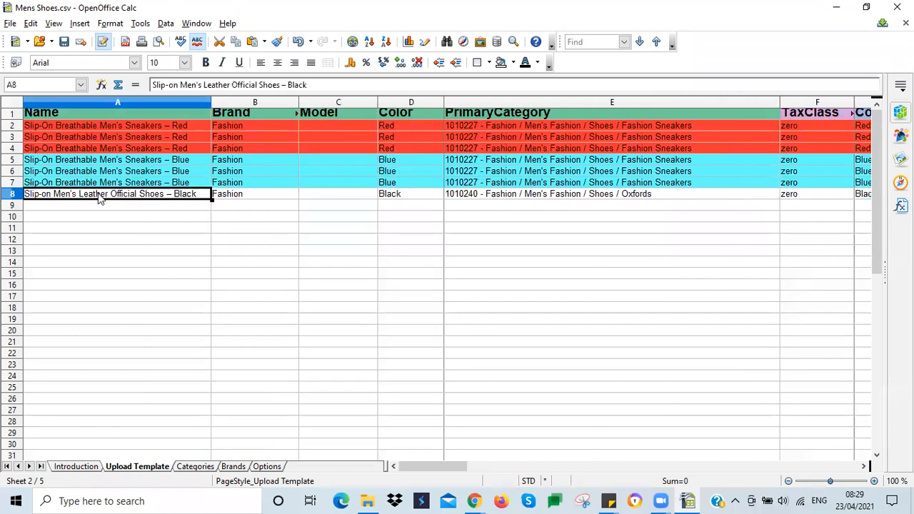
{"action": "left_click", "coordinate": [691, 200]}
{"action": "key", "text": "Right"}
{"action": "key", "text": "Right"}
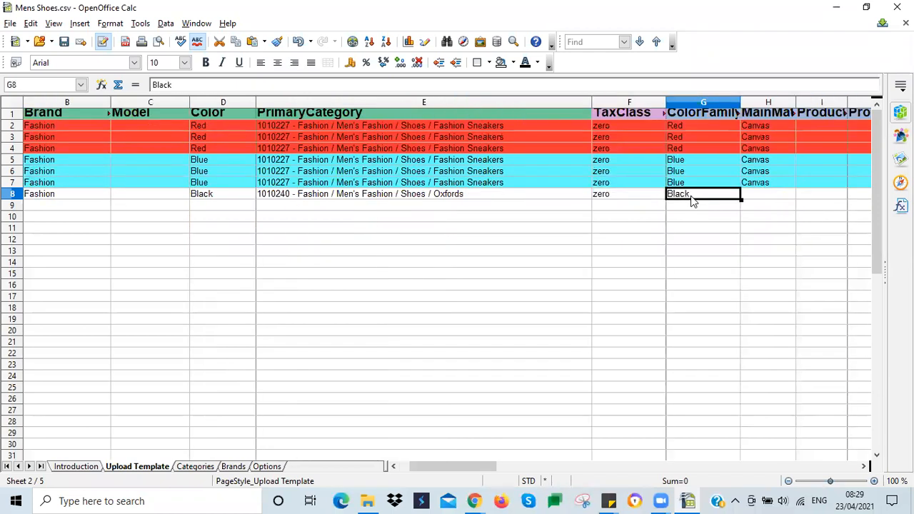
{"action": "key", "text": "Right"}
{"action": "type", "text": "Leather"}
{"action": "key", "text": "Tab"}
{"action": "key", "text": "Tab"}
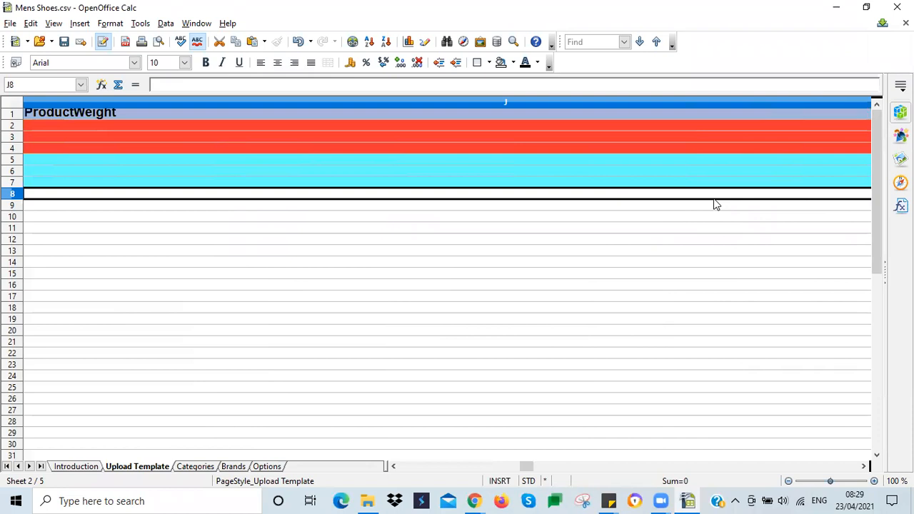
{"action": "key", "text": "Left"}
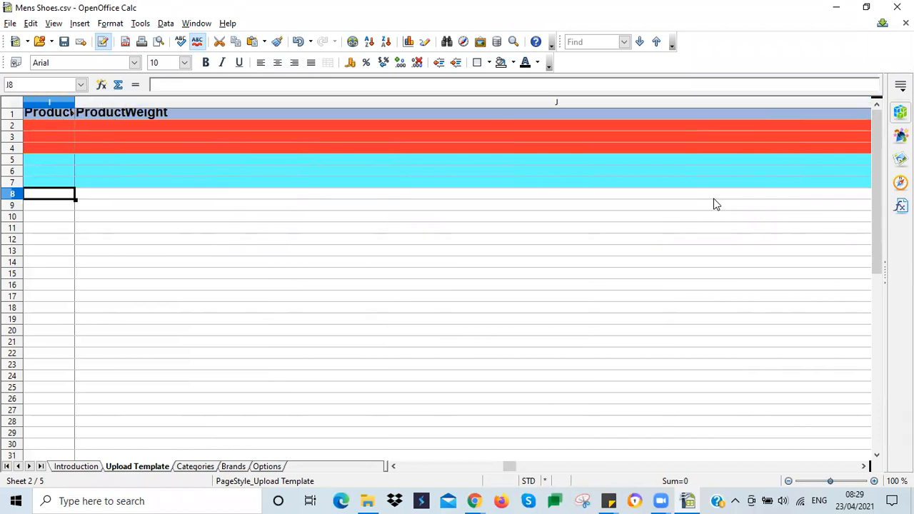
Set the ProductWeight of the leather shoes in row 8 to 0.5, matching the sneaker row above, and move on to their Description cell
{"action": "key", "text": "Left"}
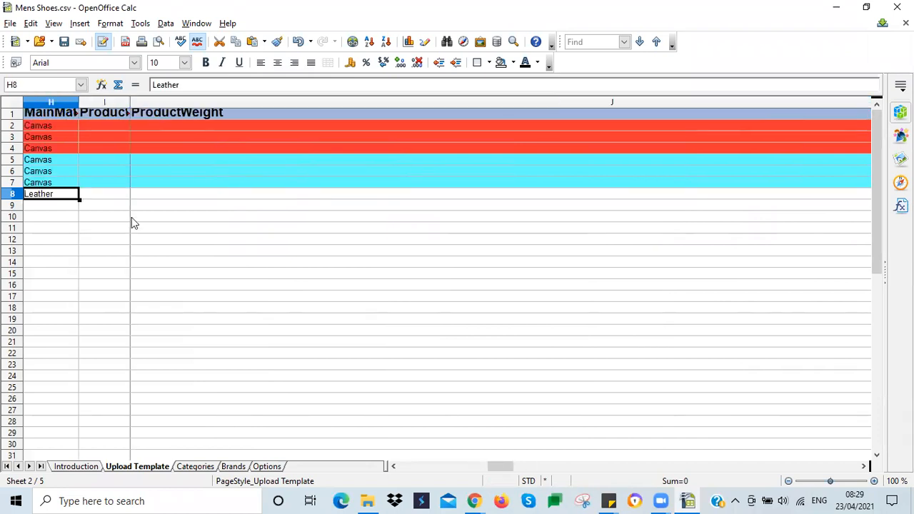
{"action": "left_click", "coordinate": [117, 194]}
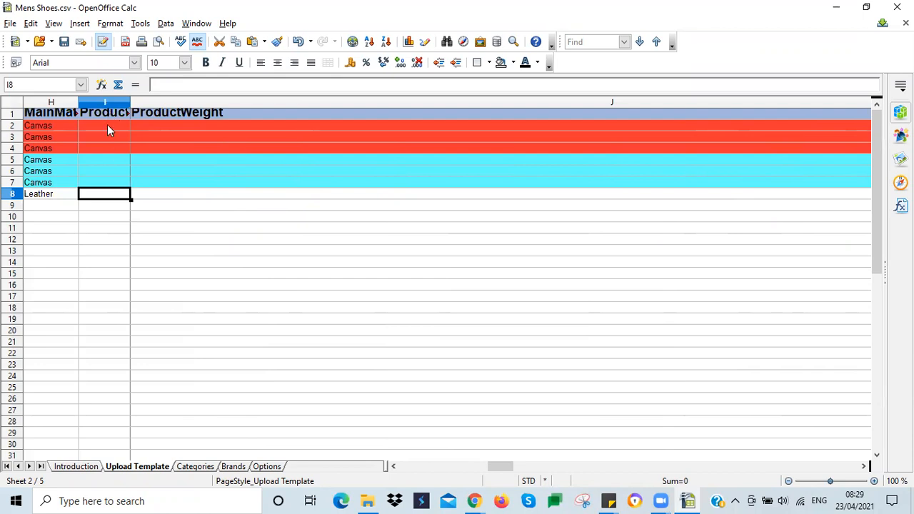
{"action": "left_click", "coordinate": [158, 194]}
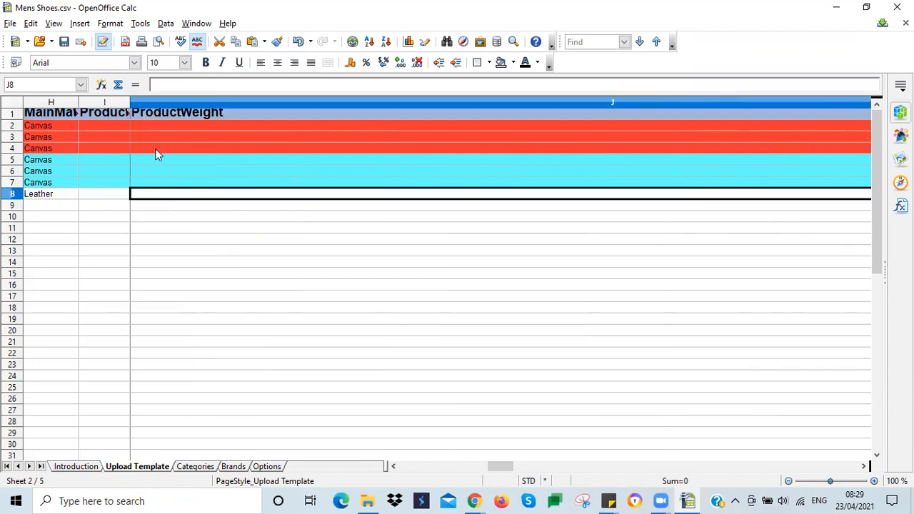
{"action": "left_click", "coordinate": [153, 185]}
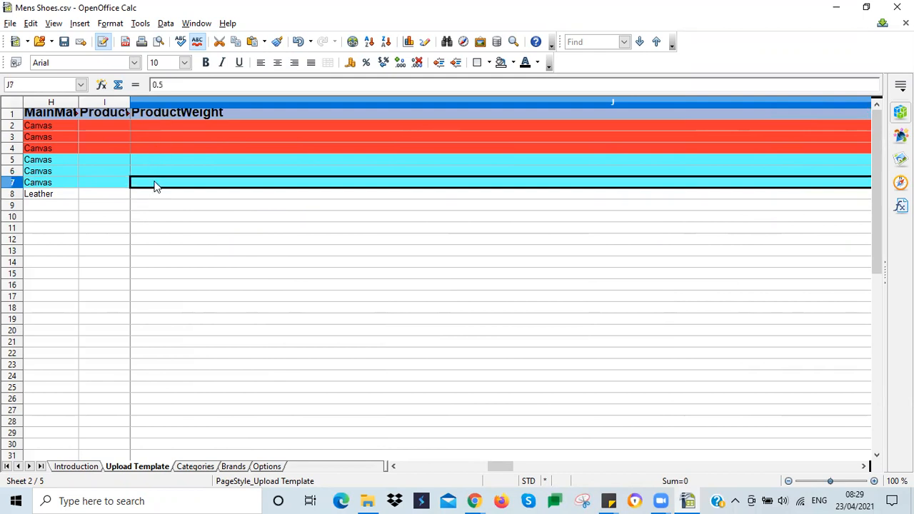
{"action": "left_click", "coordinate": [148, 191]}
{"action": "type", "text": "0.5"}
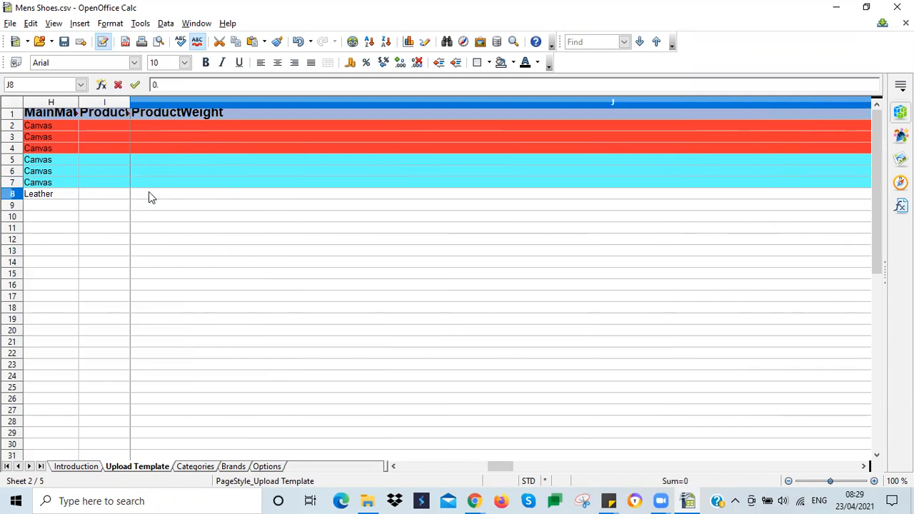
{"action": "left_click", "coordinate": [118, 197]}
{"action": "left_click", "coordinate": [142, 198]}
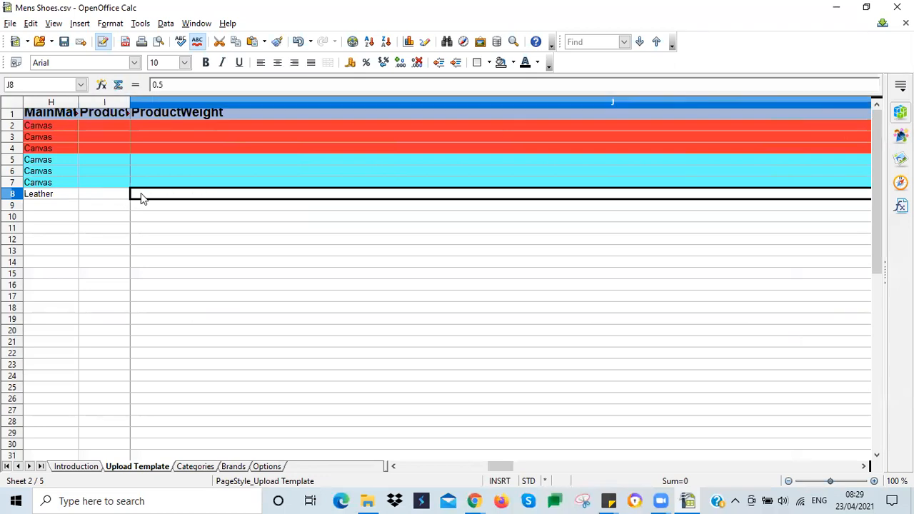
{"action": "key", "text": "Right"}
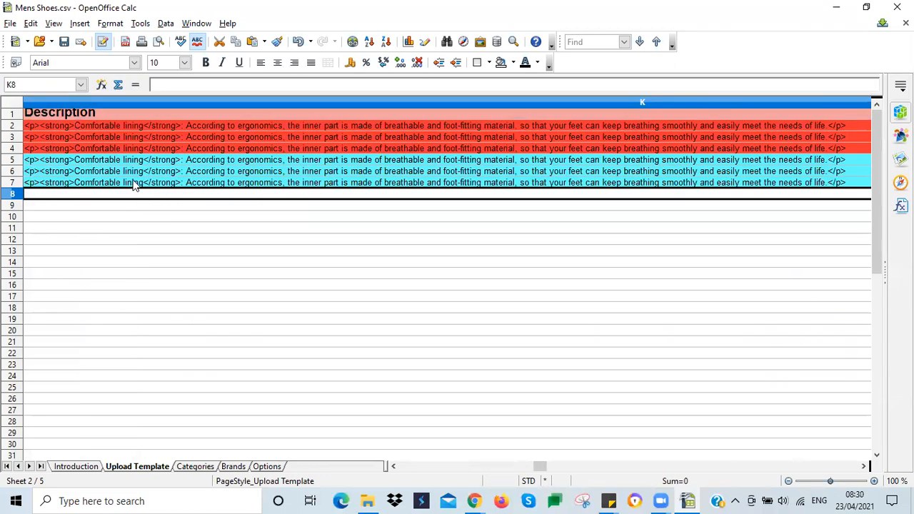
{"action": "mouse_move", "coordinate": [474, 500]}
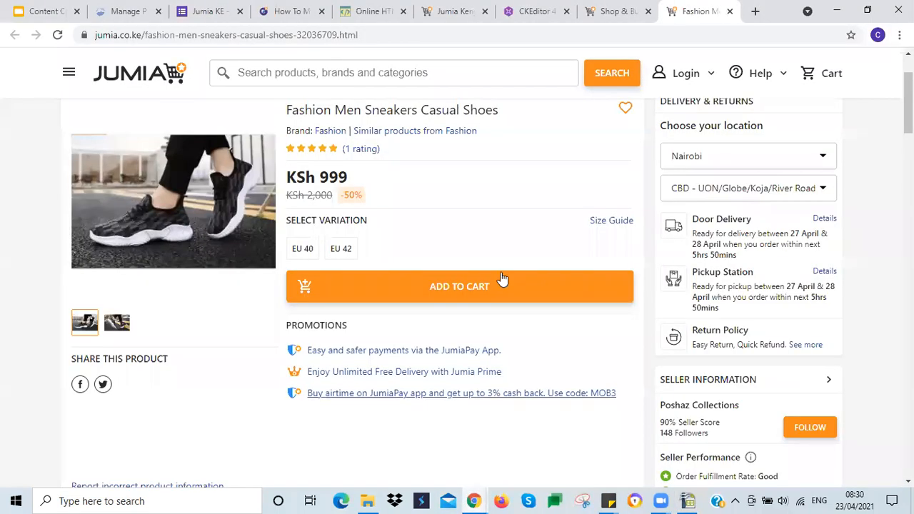
{"action": "left_click", "coordinate": [521, 451]}
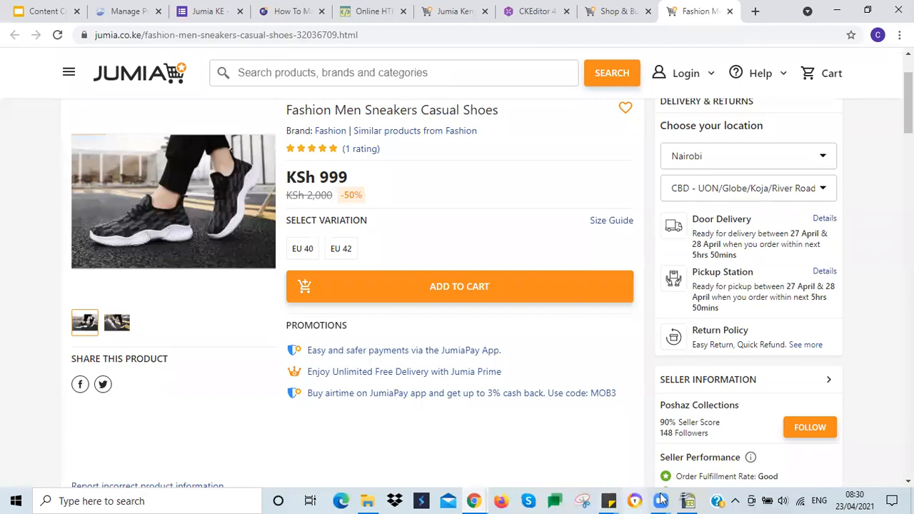
{"action": "mouse_move", "coordinate": [685, 498]}
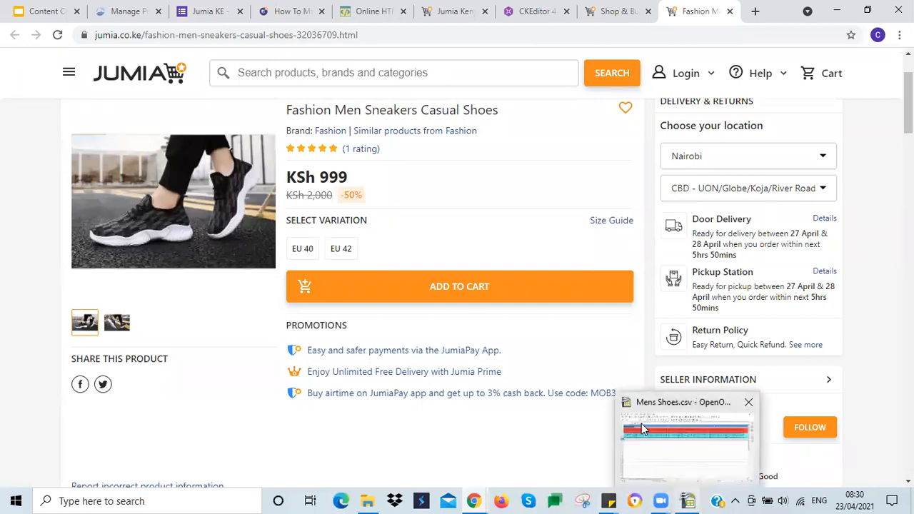
{"action": "left_click", "coordinate": [665, 434]}
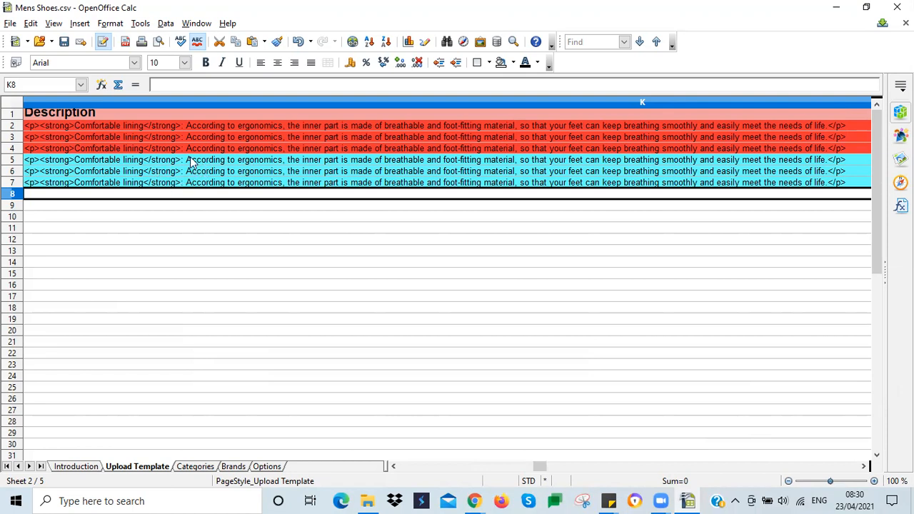
{"action": "left_click", "coordinate": [193, 185]}
{"action": "left_click", "coordinate": [190, 195]}
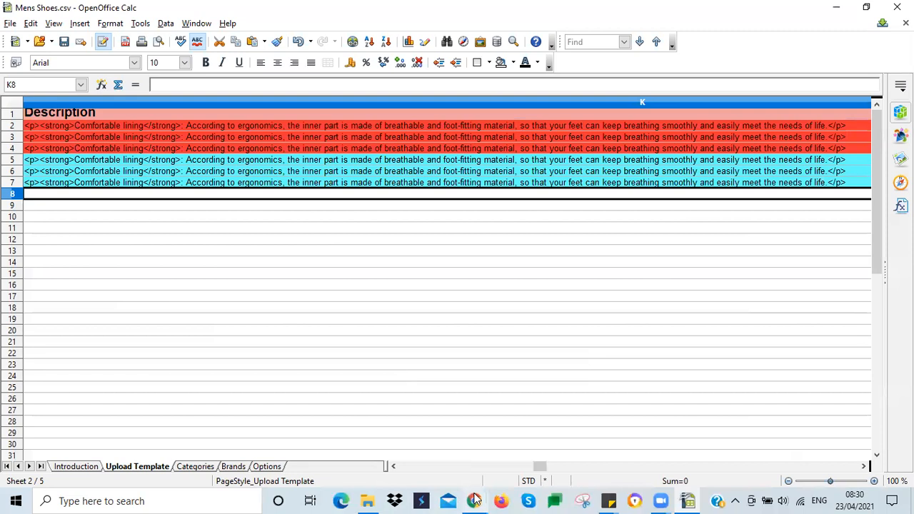
Switch to the Jumia page in Chrome and search the store for "official mens shoes"
{"action": "mouse_move", "coordinate": [475, 500]}
{"action": "left_click", "coordinate": [508, 466]}
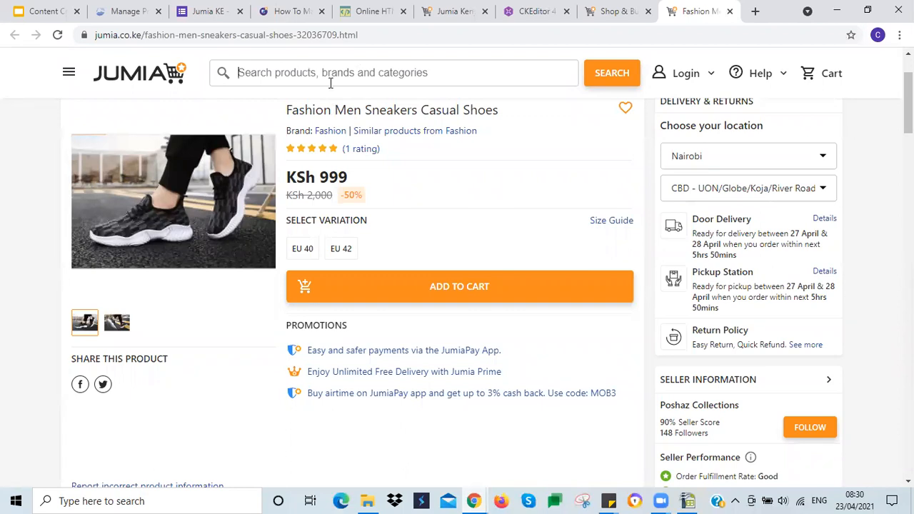
{"action": "type", "text": "official mens"}
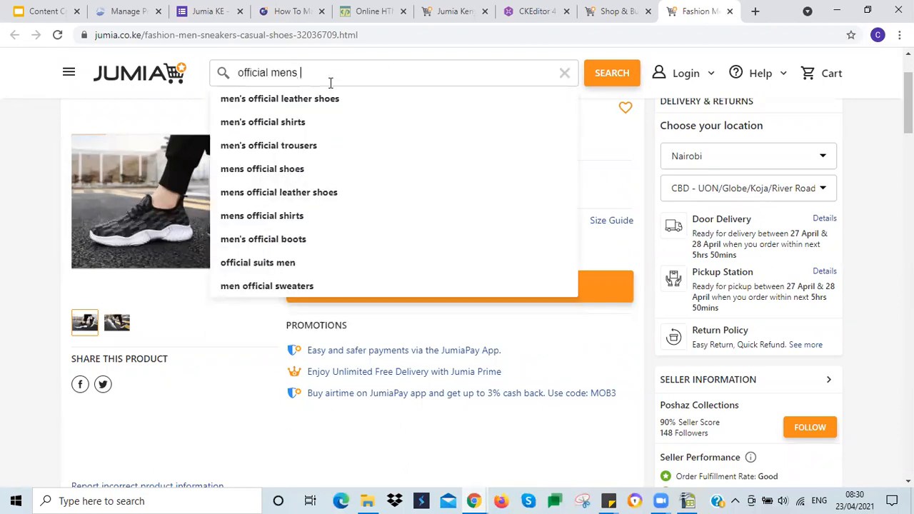
{"action": "type", "text": "shoes"}
{"action": "key", "text": "Return"}
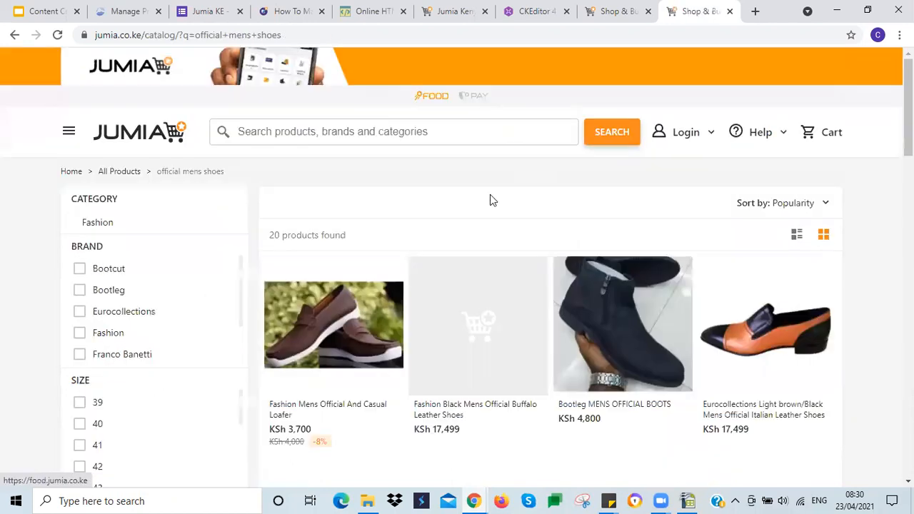
Open the Eurocollections Brown Mens Official Buffalo Leather Slip on Shoes from the results in a separate tab and show it
{"action": "scroll", "coordinate": [320, 312], "scroll_direction": "down", "scroll_amount": 3}
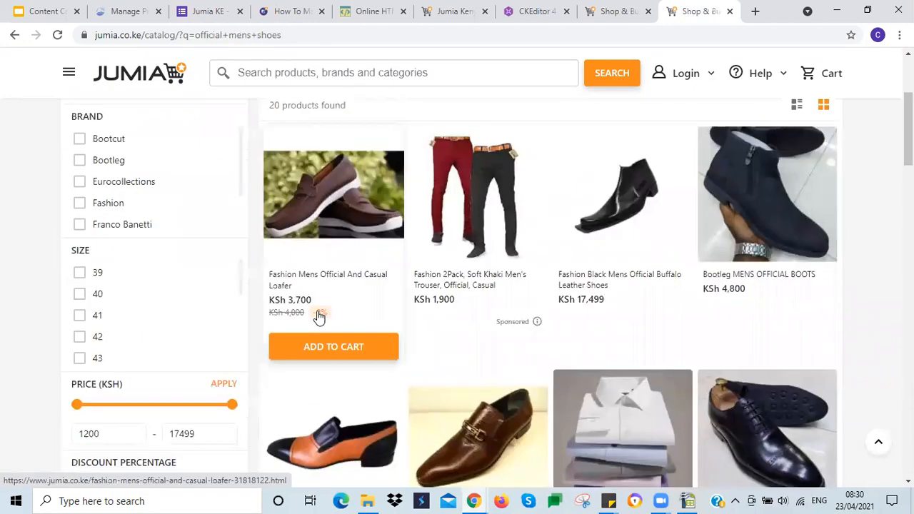
{"action": "scroll", "coordinate": [319, 316], "scroll_direction": "down", "scroll_amount": 3}
{"action": "right_click", "coordinate": [449, 273]}
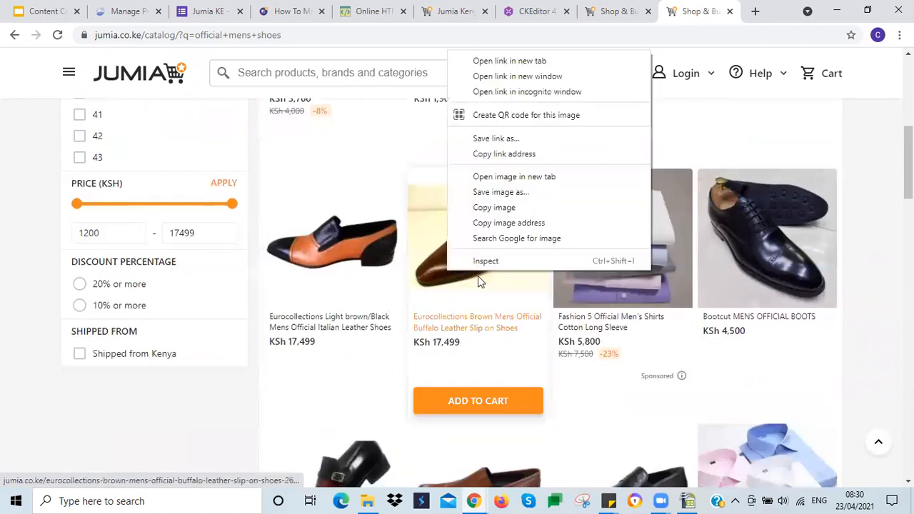
{"action": "left_click", "coordinate": [499, 60]}
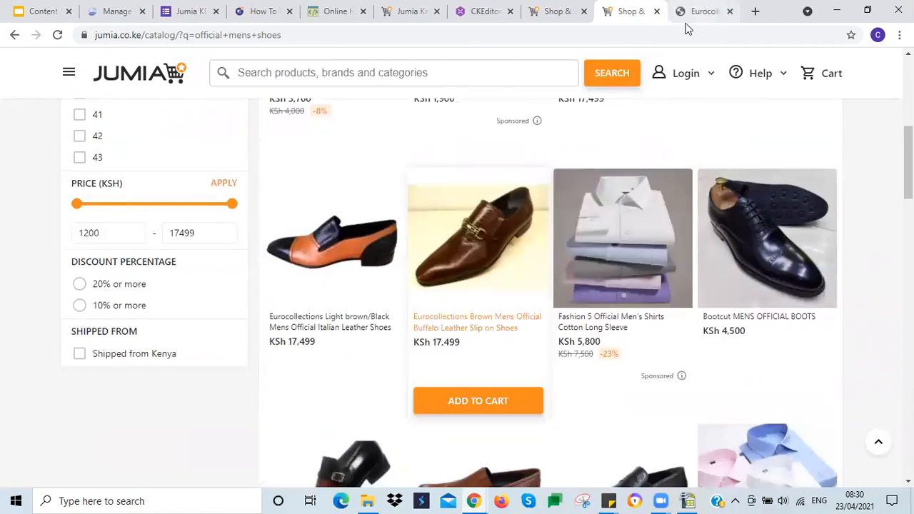
{"action": "left_click", "coordinate": [689, 13]}
Copy the paragraph beginning with EUROCOLLECTIONS from the product details of the brown leather shoes
{"action": "scroll", "coordinate": [519, 265], "scroll_direction": "down", "scroll_amount": 5}
{"action": "scroll", "coordinate": [519, 268], "scroll_direction": "down", "scroll_amount": 3}
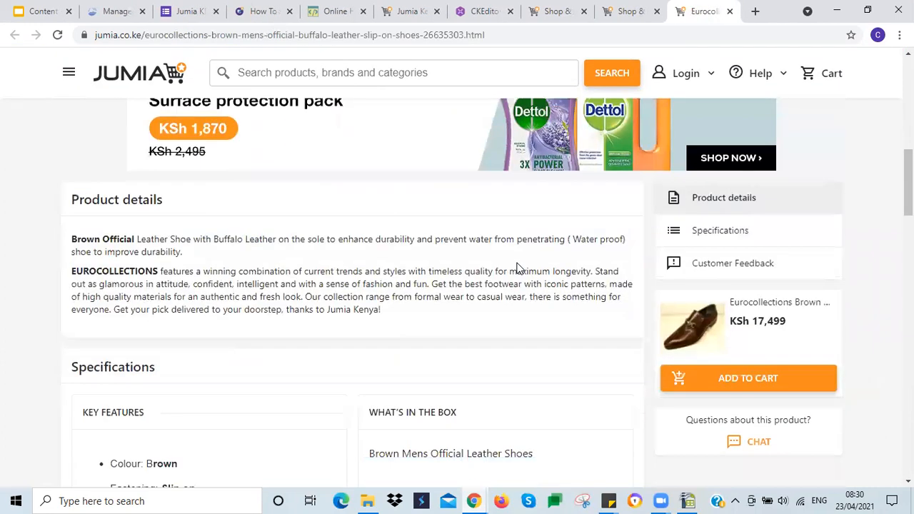
{"action": "scroll", "coordinate": [519, 269], "scroll_direction": "down", "scroll_amount": 1}
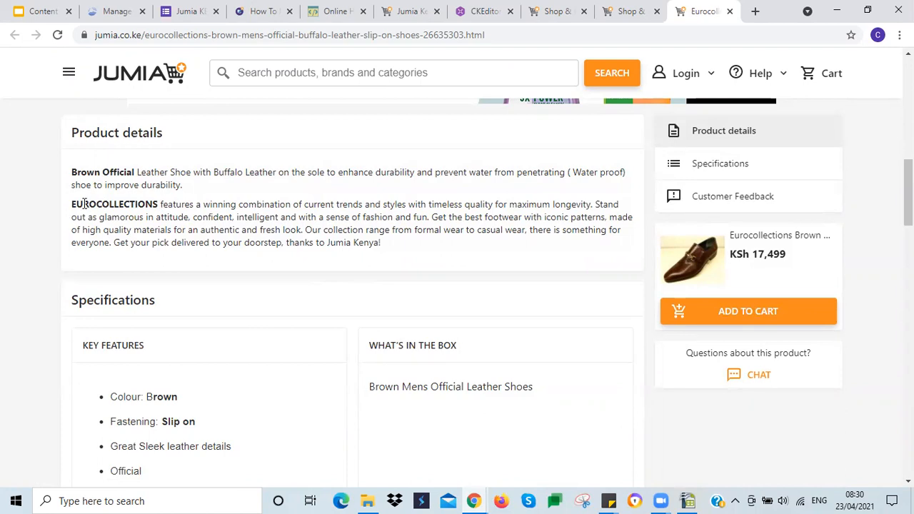
{"action": "left_click_drag", "start_coordinate": [71, 204], "coordinate": [420, 243]}
{"action": "key", "text": "ctrl+c"}
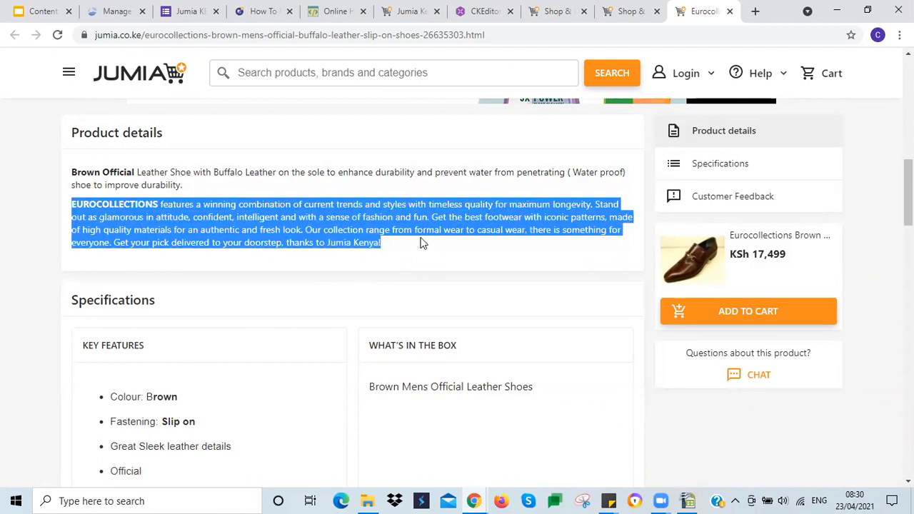
Replace the sneaker feature list in the online HTML editor with the copied Eurocollections paragraph
{"action": "left_click", "coordinate": [303, 25]}
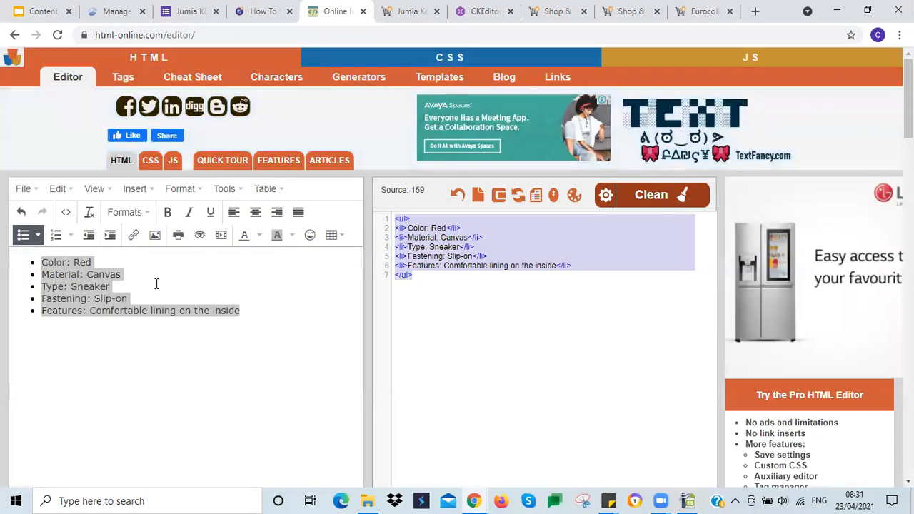
{"action": "left_click", "coordinate": [179, 303]}
{"action": "left_click_drag", "start_coordinate": [260, 325], "coordinate": [31, 258]}
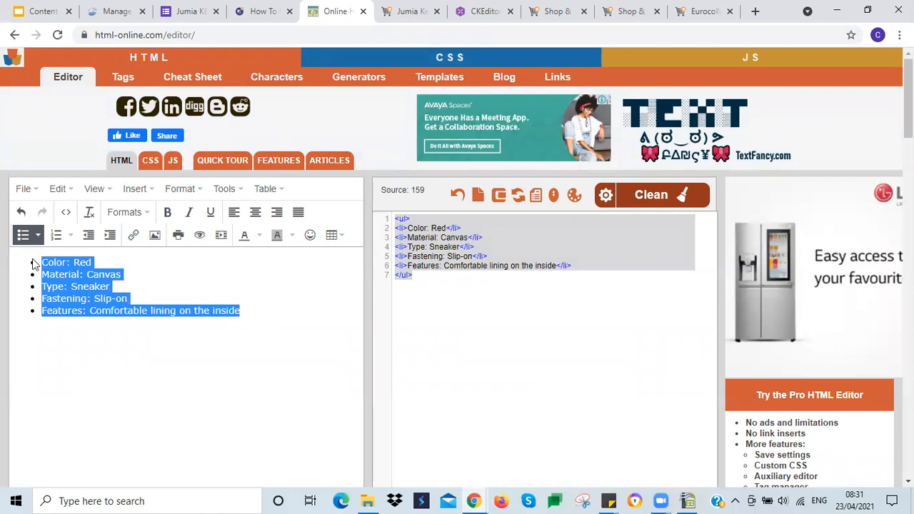
{"action": "key", "text": "BackSpace"}
{"action": "key", "text": "ctrl+v"}
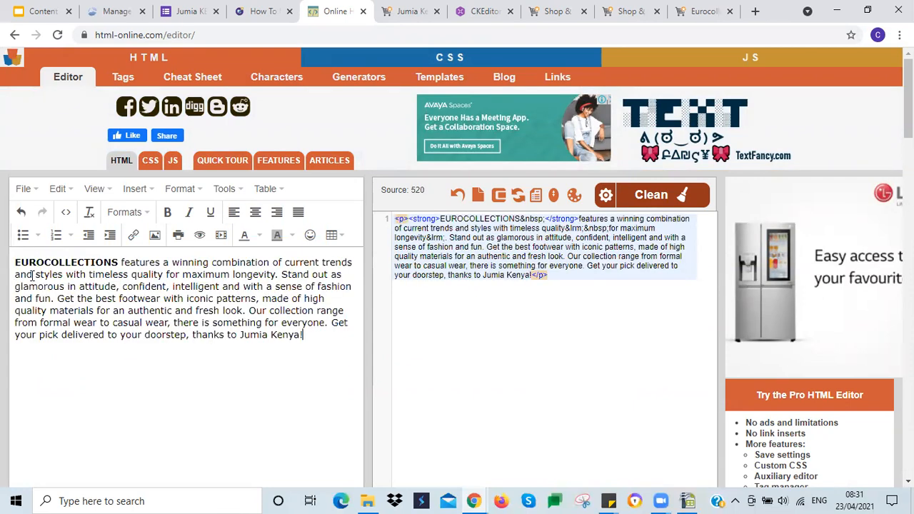
Replace the brand name EUROCOLLECTIONS at the start of the pasted description with "Best stores"
{"action": "left_click_drag", "start_coordinate": [119, 263], "coordinate": [13, 265]}
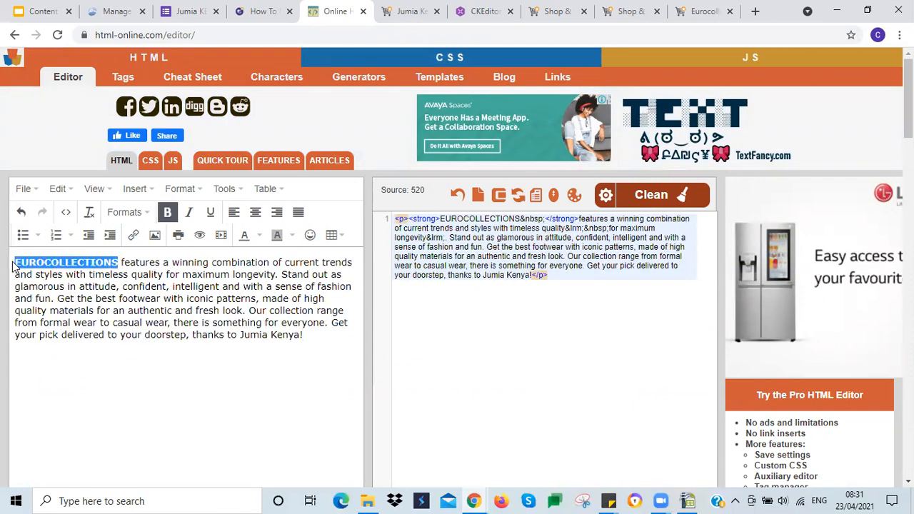
{"action": "key", "text": "BackSpace"}
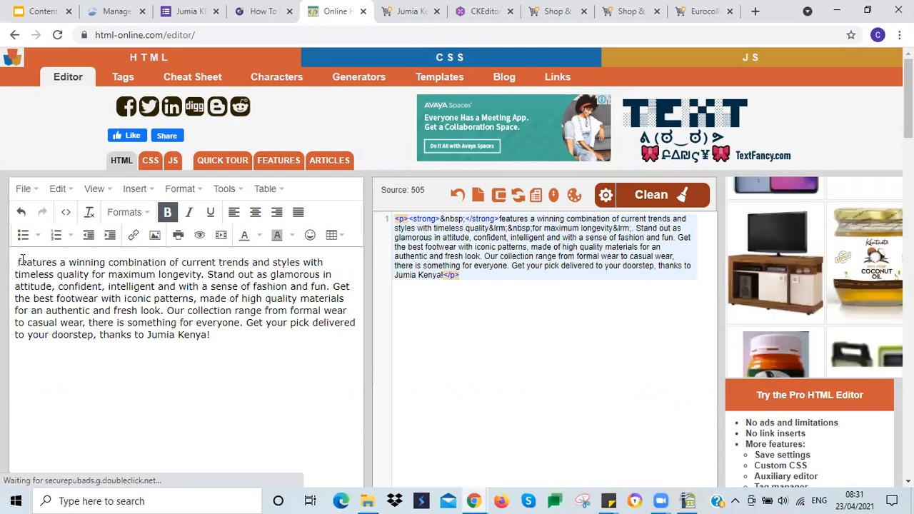
{"action": "type", "text": "Best  "}
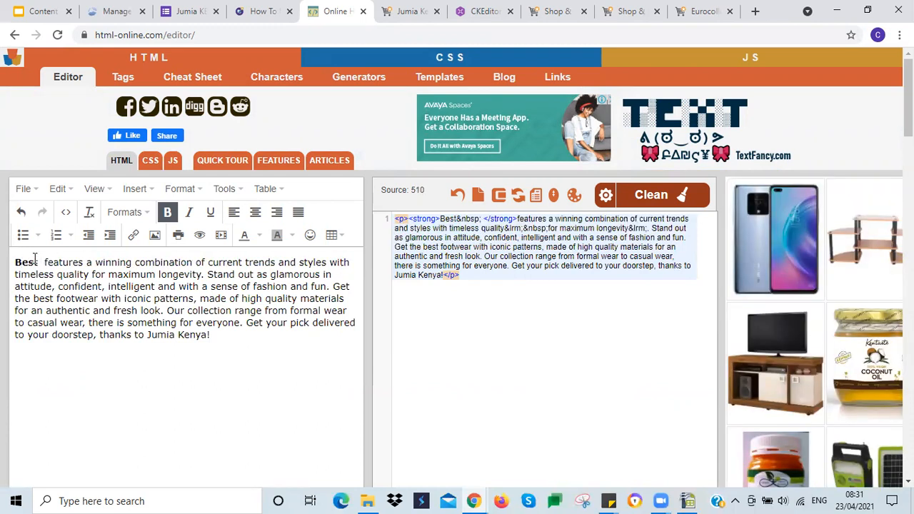
{"action": "type", "text": "stores"}
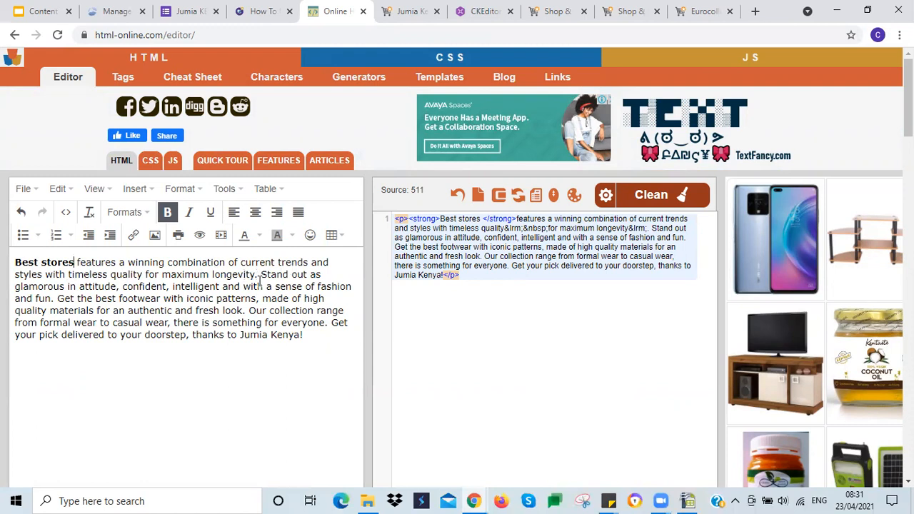
Start a new paragraph at "Get the best footwear" and make the word "footwear" bold
{"action": "left_click", "coordinate": [59, 299]}
{"action": "key", "text": "Return"}
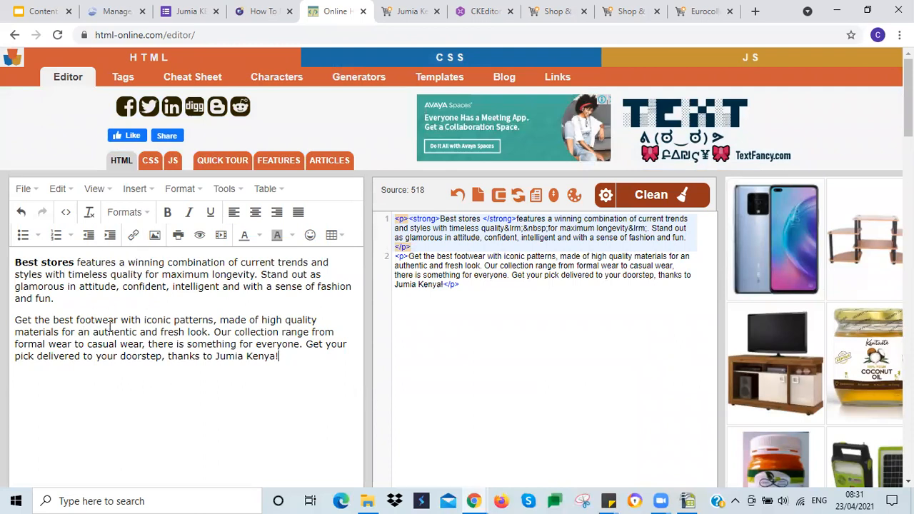
{"action": "left_click", "coordinate": [56, 262]}
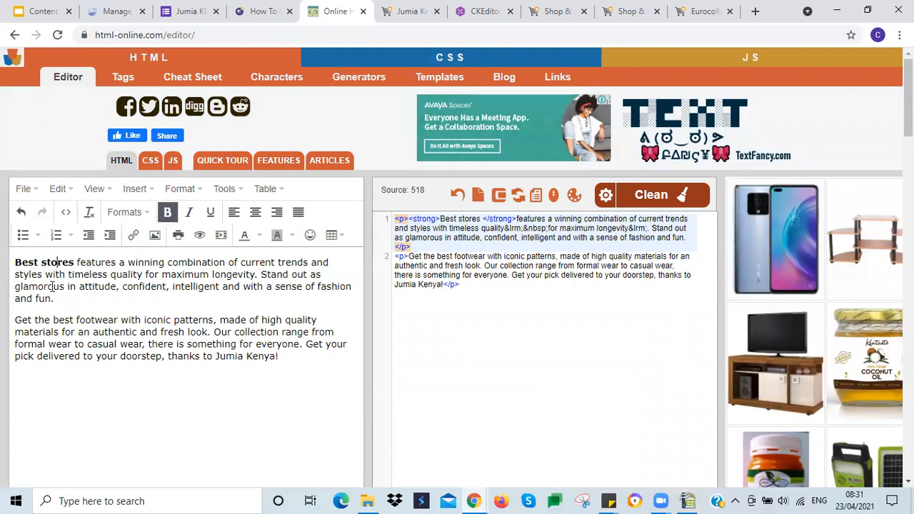
{"action": "double_click", "coordinate": [55, 263]}
{"action": "double_click", "coordinate": [96, 319]}
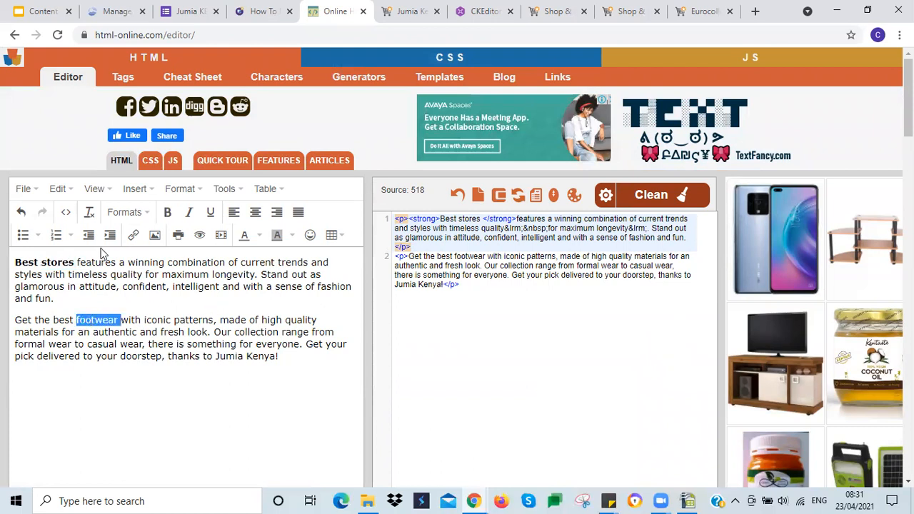
{"action": "left_click", "coordinate": [165, 213]}
{"action": "left_click", "coordinate": [115, 331]}
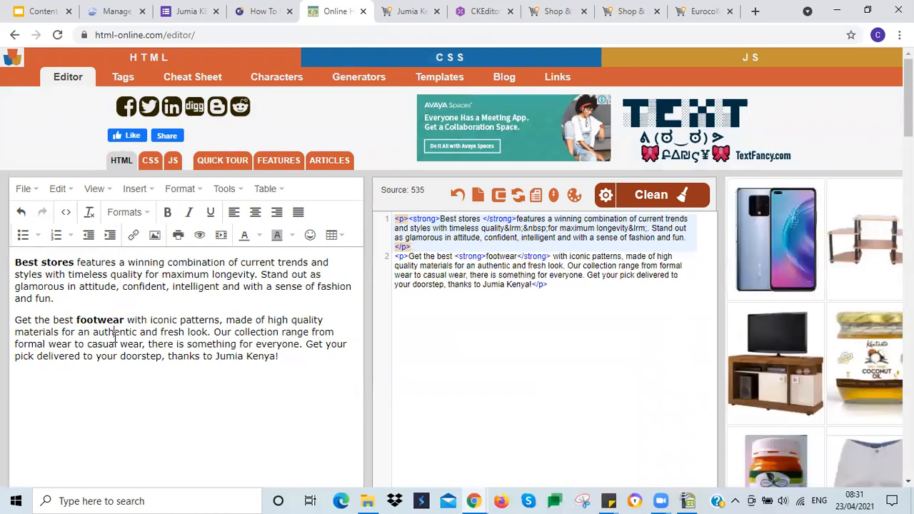
Copy the HTML source of the "Best stores" description into the Description cell K8 of the Mens Shoes spreadsheet
{"action": "left_click_drag", "start_coordinate": [561, 286], "coordinate": [388, 218]}
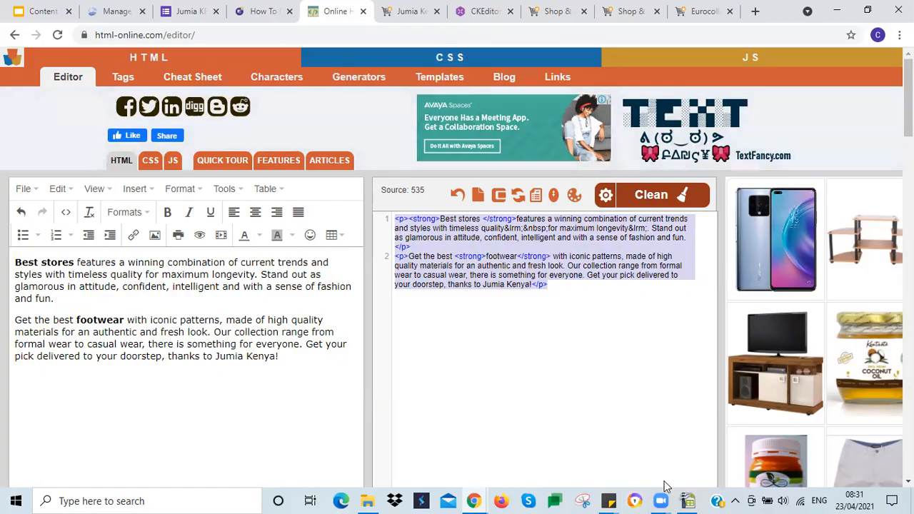
{"action": "left_click", "coordinate": [687, 499]}
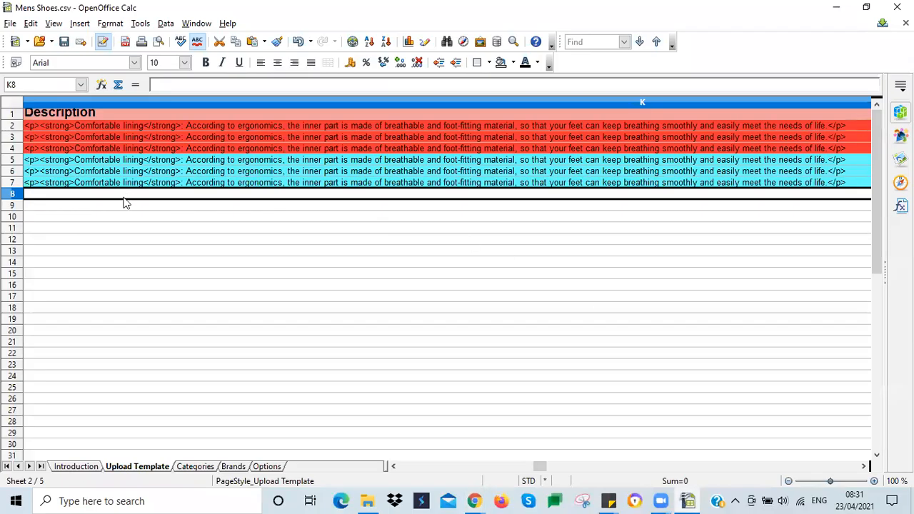
{"action": "left_click", "coordinate": [180, 85]}
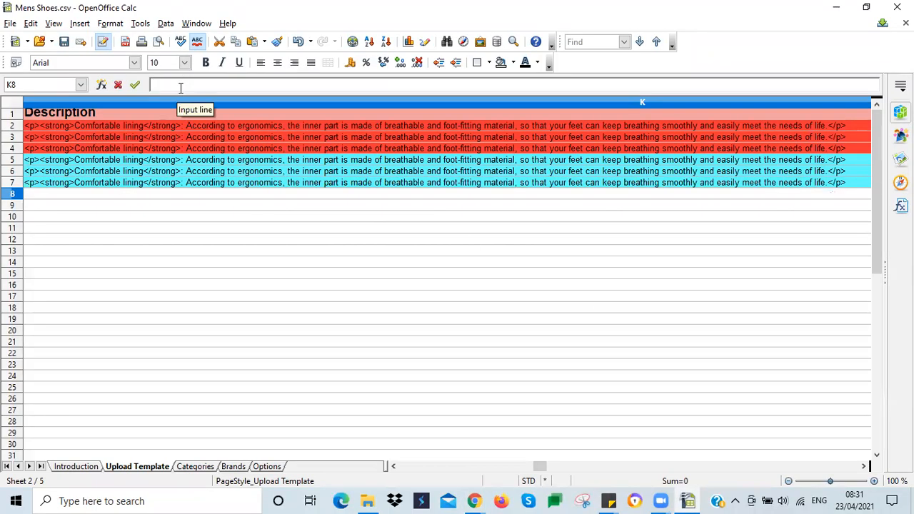
{"action": "type", "text": "<p><strong>Best stores </strong>features a winning combination of current trends and styles with timeless quality&lrm;&nbsp;for maximum longevity&lrm;. Stand out as glamorous in attitude, confident, intelligent and with a sense of fashion and fun.</p> <p>Get the best <strong>footwear</strong> with iconic patterns, made of high quality materials for an authentic and fresh look. Our collection range from formal wear to casual wear, there is something for everyone. Get your pick delivered to your doorstep, thanks to Jumia Kenya!</p>"}
{"action": "key", "text": "Return"}
{"action": "left_click", "coordinate": [132, 196]}
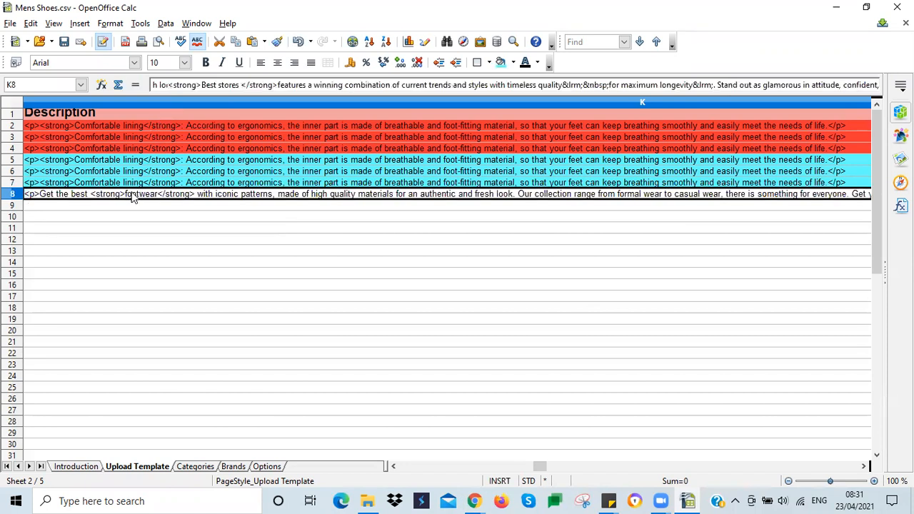
{"action": "key", "text": "Right"}
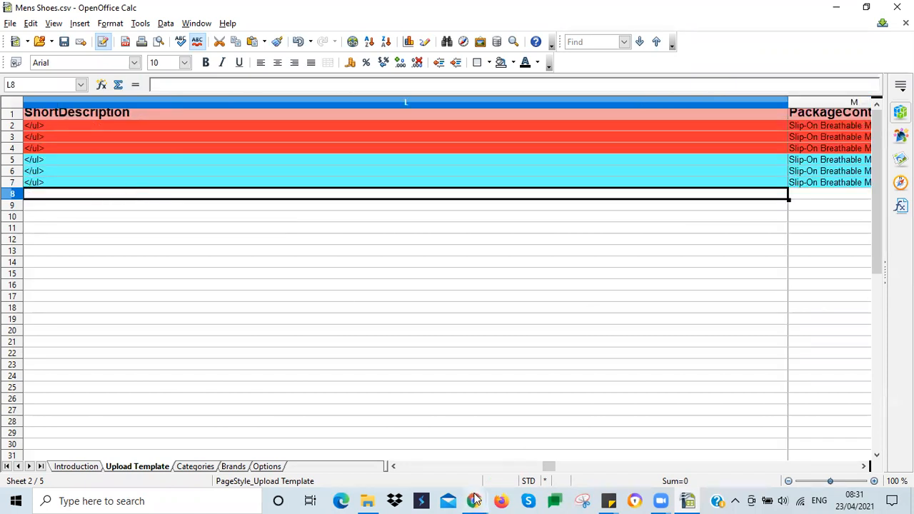
Replace the description in the online HTML editor with the non-bold line "Color: Black"
{"action": "mouse_move", "coordinate": [475, 499]}
{"action": "left_click", "coordinate": [502, 451]}
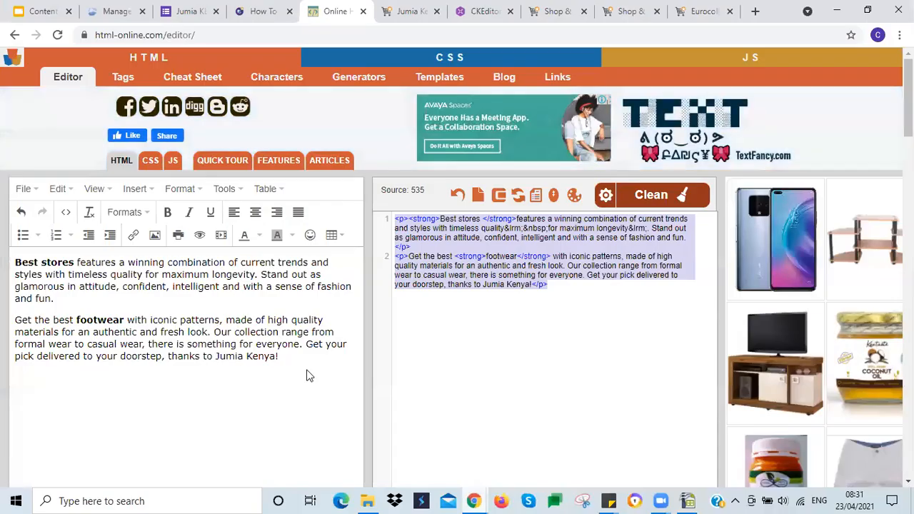
{"action": "left_click_drag", "start_coordinate": [310, 357], "coordinate": [15, 262]}
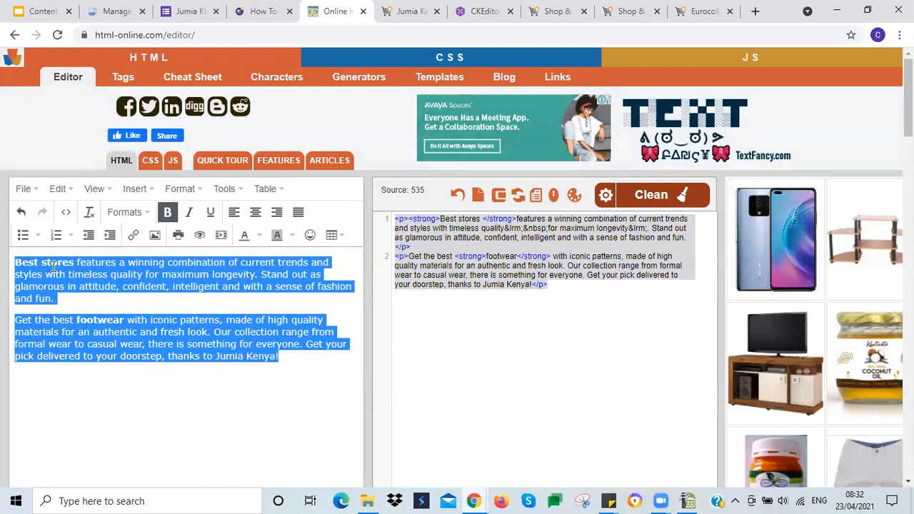
{"action": "type", "text": "Color:"}
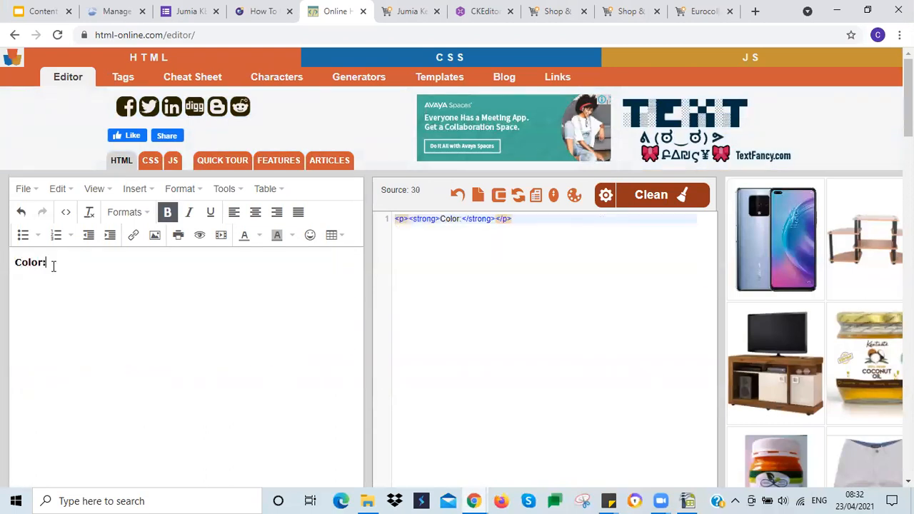
{"action": "triple_click", "coordinate": [29, 262]}
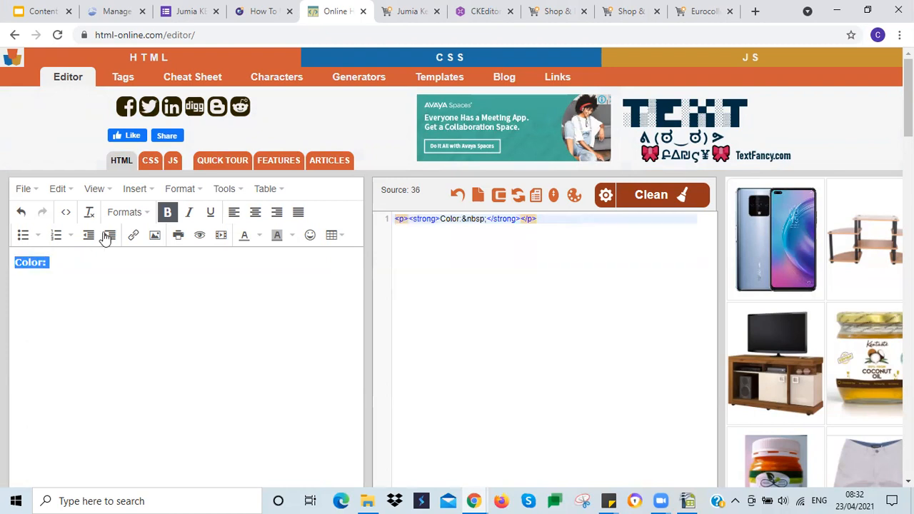
{"action": "left_click", "coordinate": [167, 212]}
{"action": "left_click", "coordinate": [78, 262]}
{"action": "type", "text": "Black"}
Add the line "Material: Leather" below the color and format both lines as a bulleted list
{"action": "key", "text": "Return"}
{"action": "type", "text": "Material"}
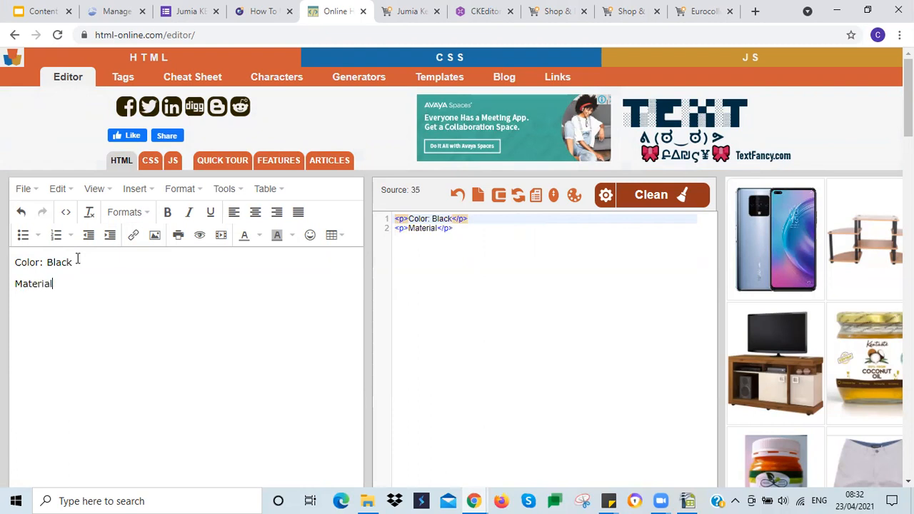
{"action": "type", "text": ": Leather"}
{"action": "key", "text": "Return"}
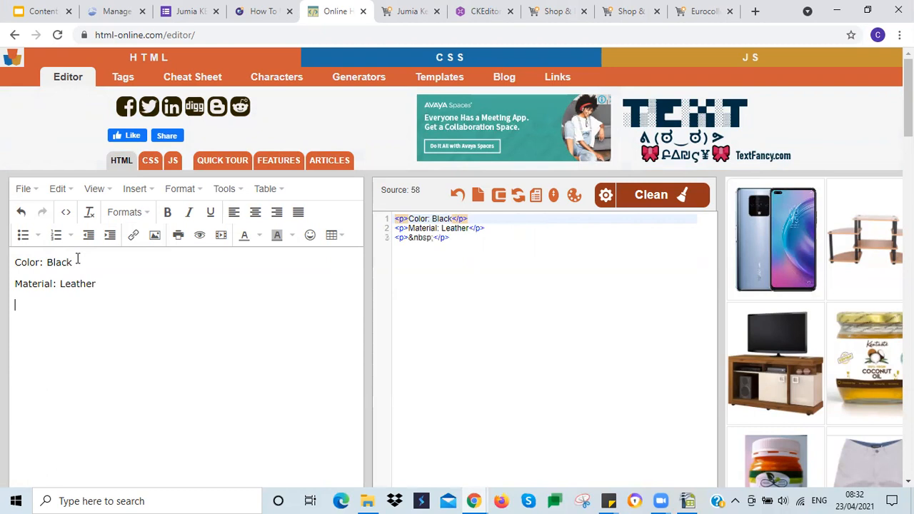
{"action": "left_click_drag", "start_coordinate": [100, 284], "coordinate": [5, 247]}
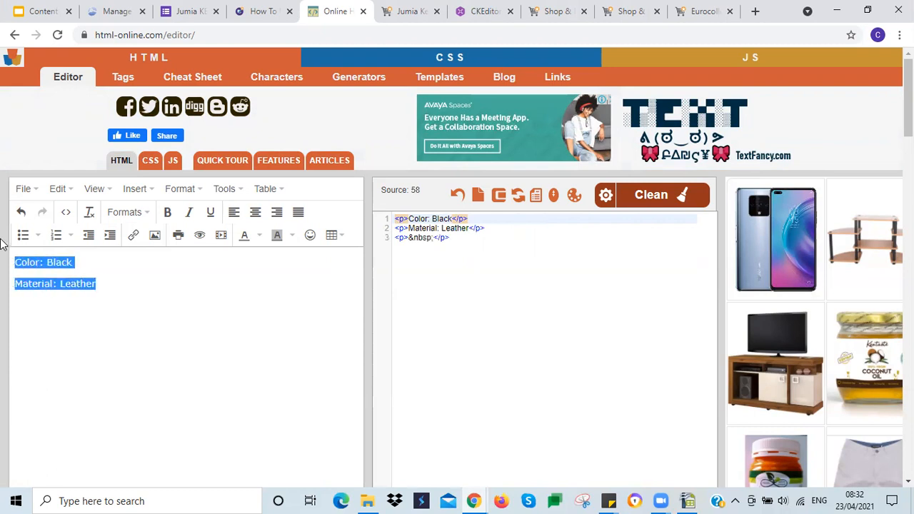
{"action": "left_click", "coordinate": [23, 238]}
{"action": "left_click", "coordinate": [135, 271]}
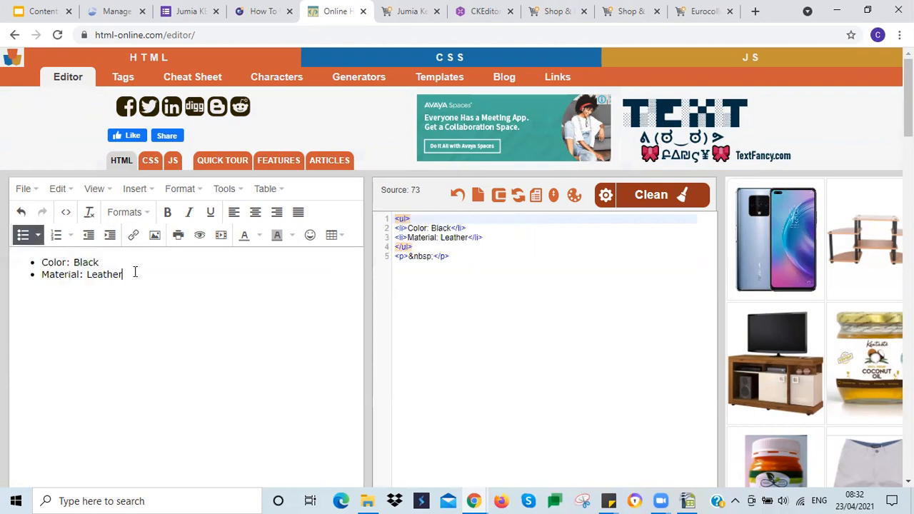
Add a third bullet reading "Style: Official shoes" below the material
{"action": "key", "text": "Return"}
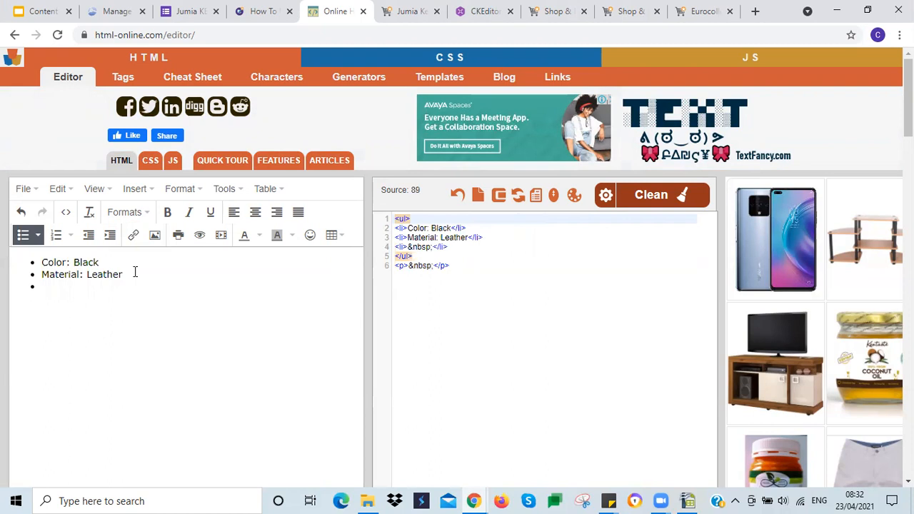
{"action": "type", "text": "Type"}
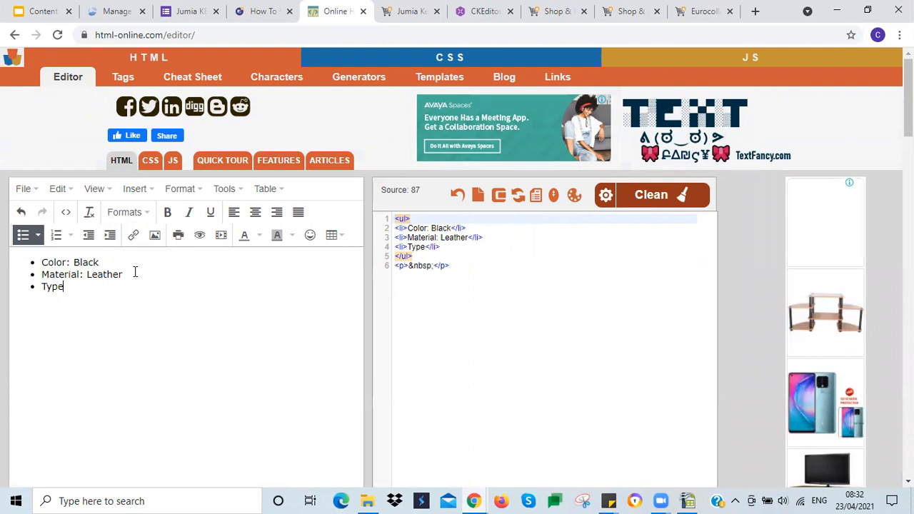
{"action": "key", "text": "BackSpace"}
{"action": "key", "text": "BackSpace"}
{"action": "key", "text": "BackSpace"}
{"action": "key", "text": "BackSpace"}
{"action": "type", "text": "StyleType"}
{"action": "key", "text": "BackSpace"}
{"action": "key", "text": "BackSpace"}
{"action": "key", "text": "BackSpace"}
{"action": "key", "text": "BackSpace"}
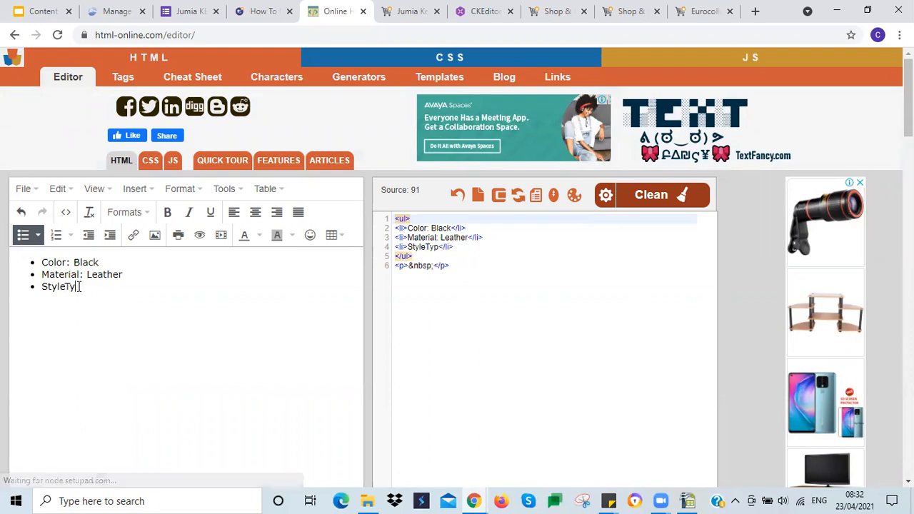
{"action": "type", "text": ": "}
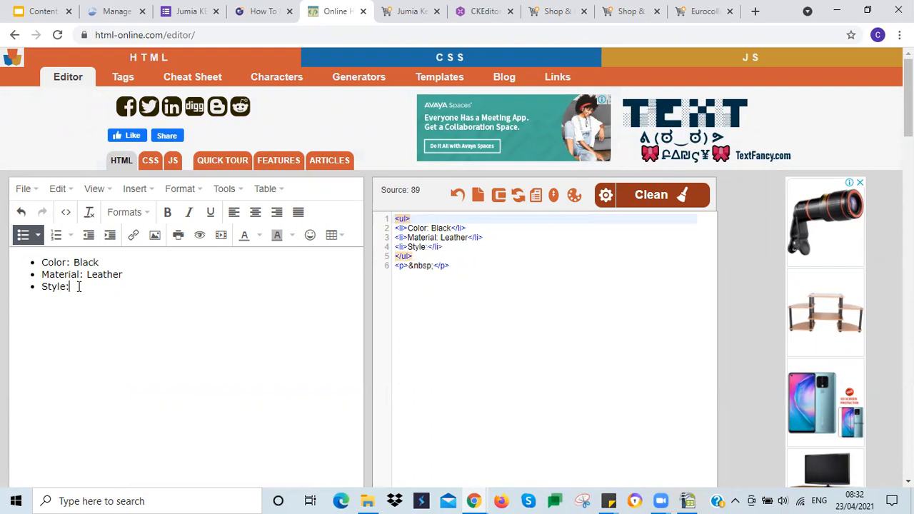
{"action": "type", "text": "Official shoes"}
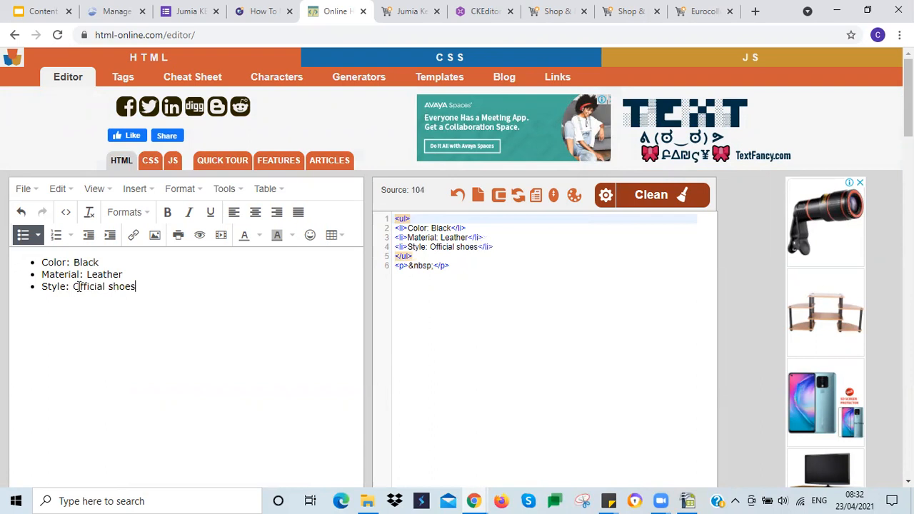
Add the bullets "Fastening: slip-on" and "Features:" below the style
{"action": "key", "text": "Return"}
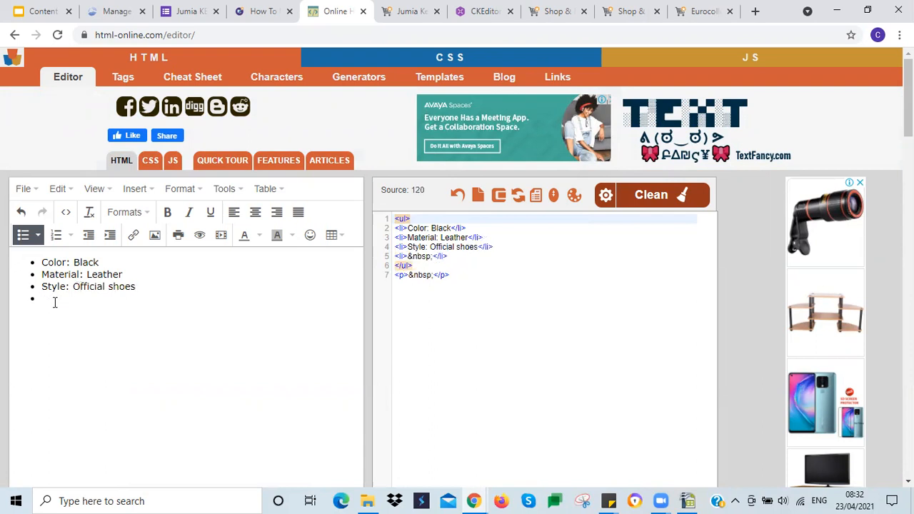
{"action": "type", "text": "Features:"}
{"action": "key", "text": "Return"}
{"action": "type", "text": "F"}
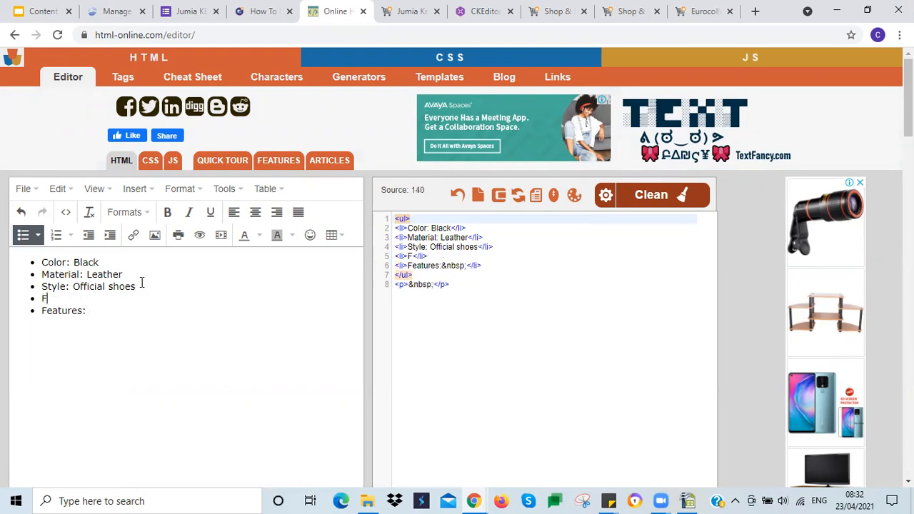
{"action": "type", "text": "astening"}
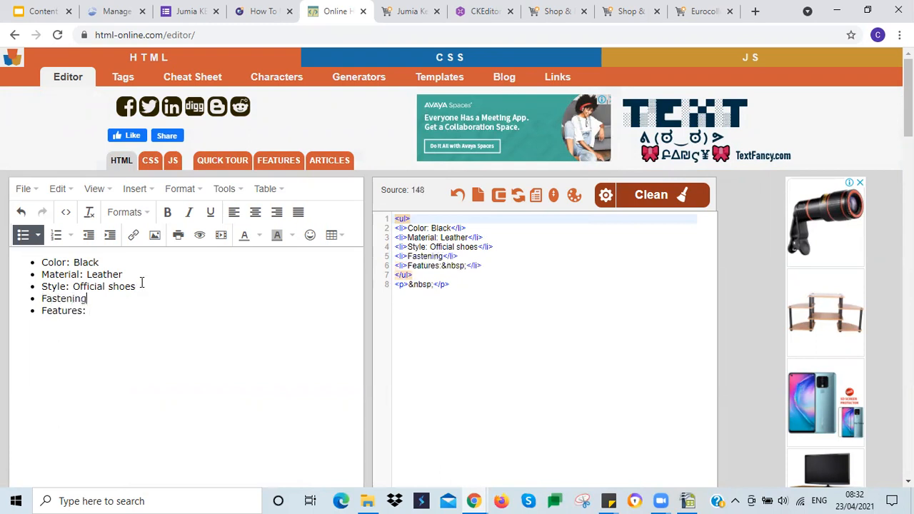
{"action": "type", "text": ": slip"}
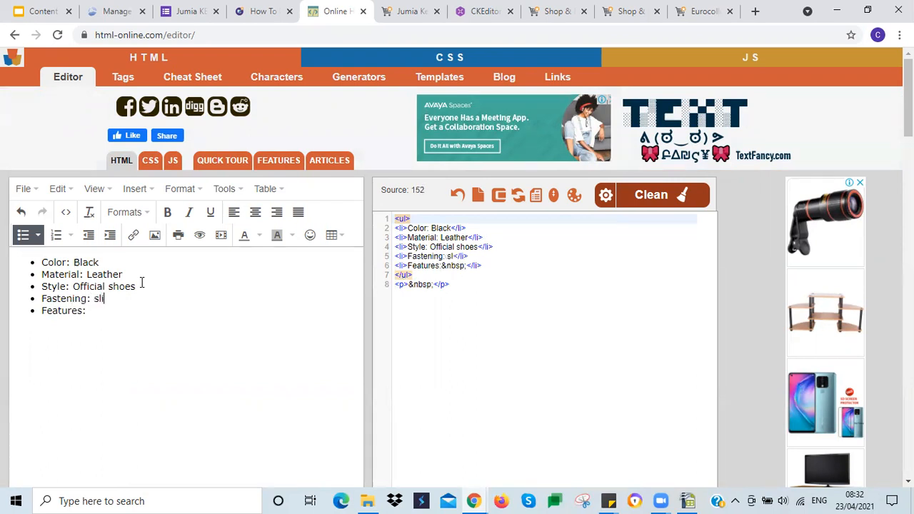
{"action": "type", "text": "-on"}
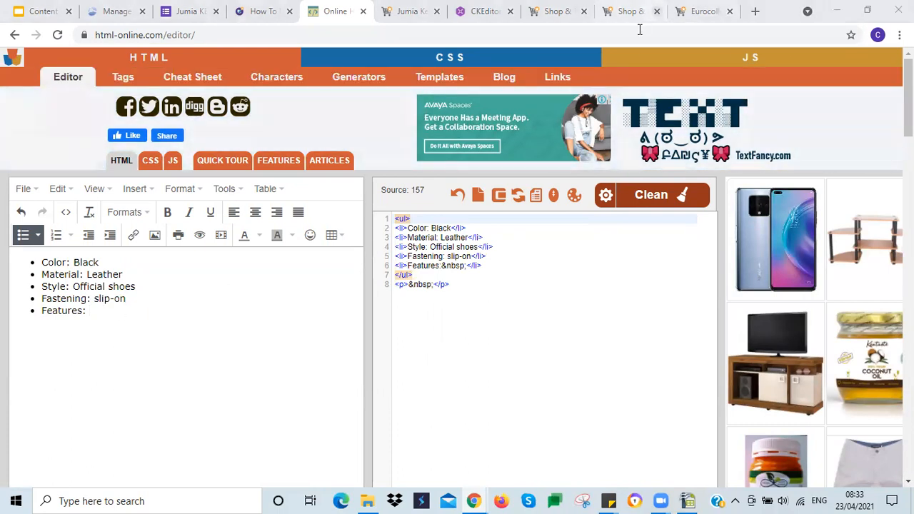
Copy "Buffalo enhaced sole" from the key features of the brown leather shoes on the Jumia product page
{"action": "left_click", "coordinate": [697, 12]}
{"action": "scroll", "coordinate": [368, 278], "scroll_direction": "up", "scroll_amount": 12}
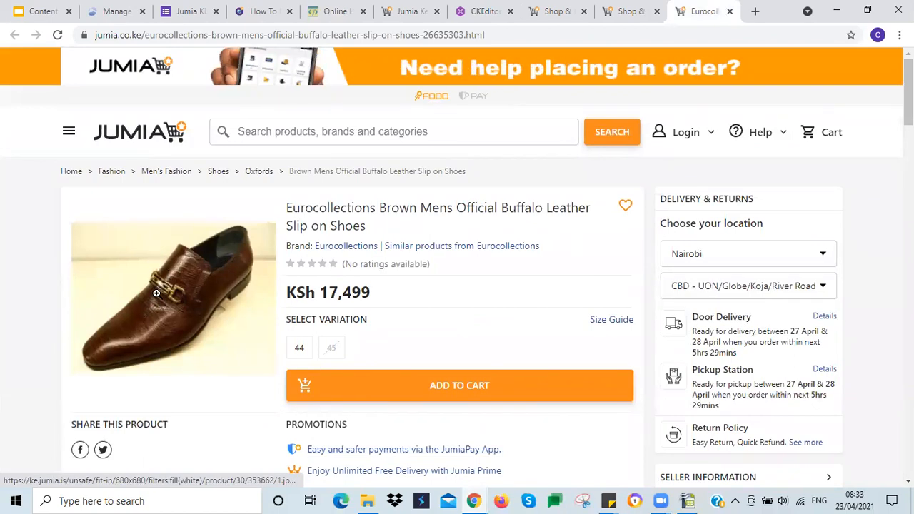
{"action": "scroll", "coordinate": [180, 314], "scroll_direction": "down", "scroll_amount": 15}
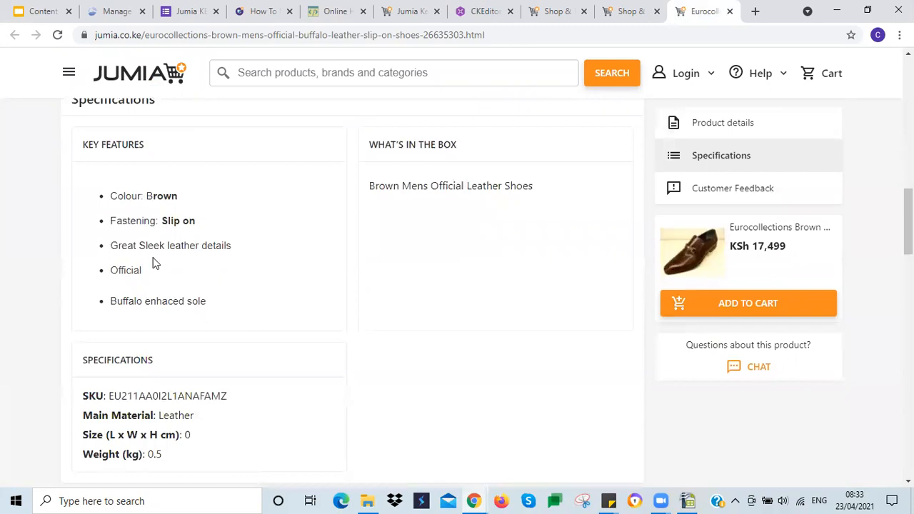
{"action": "triple_click", "coordinate": [172, 301]}
{"action": "key", "text": "ctrl+c"}
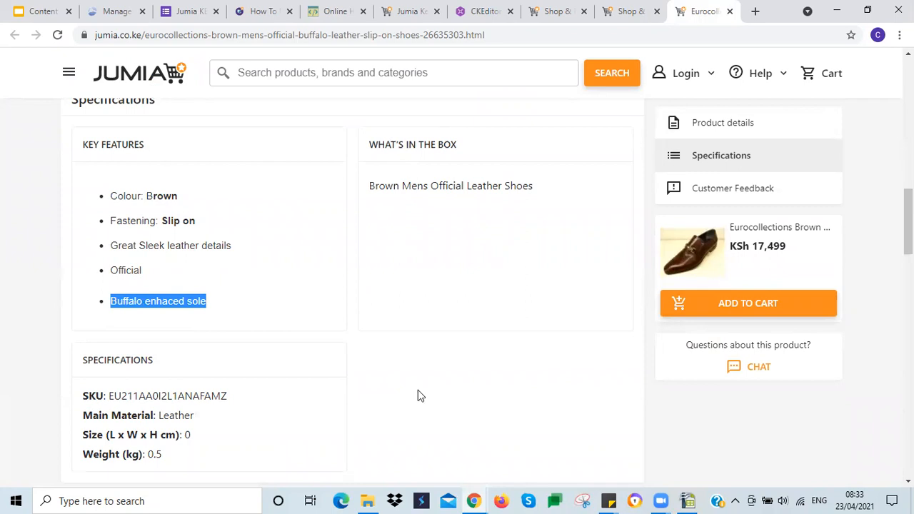
Paste the copied sole feature into the online HTML editor so it sits on the same line as "Features:"
{"action": "left_click", "coordinate": [335, 12]}
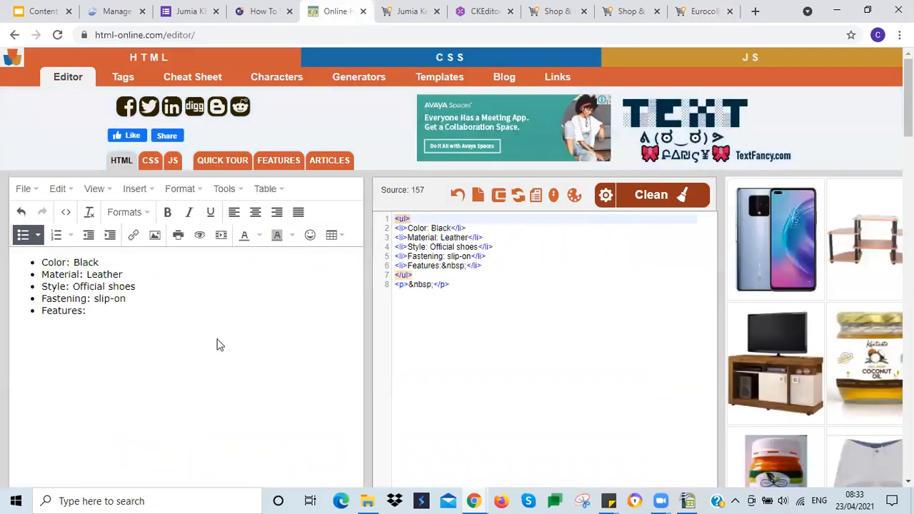
{"action": "left_click", "coordinate": [118, 313]}
{"action": "key", "text": "ctrl+v"}
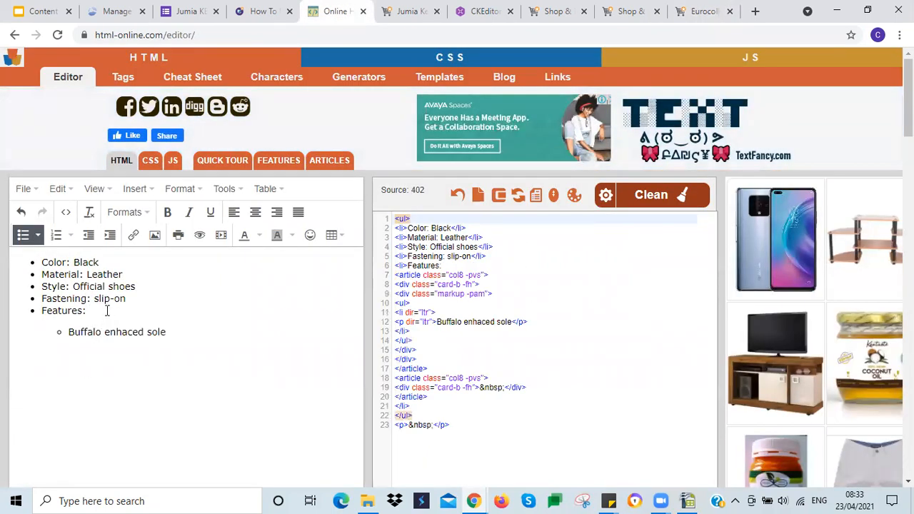
{"action": "left_click", "coordinate": [68, 332]}
{"action": "key", "text": "BackSpace"}
{"action": "key", "text": "BackSpace"}
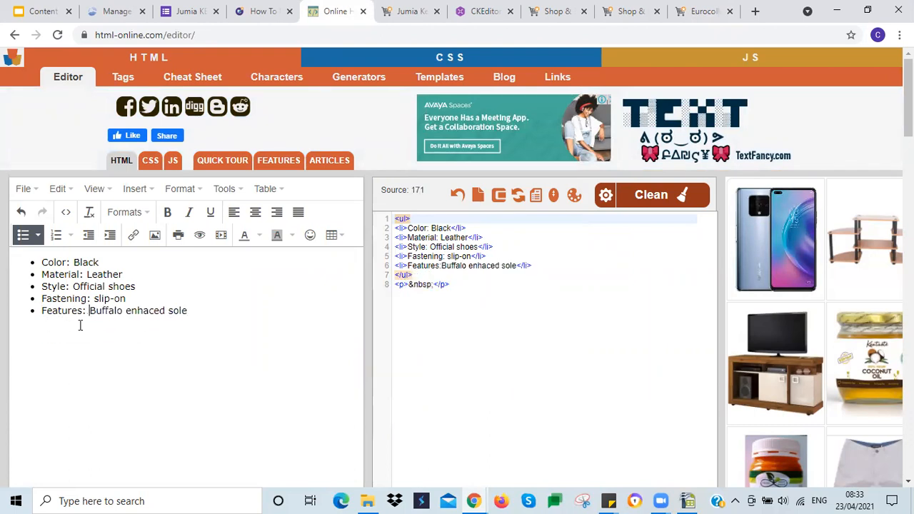
{"action": "left_click", "coordinate": [189, 288]}
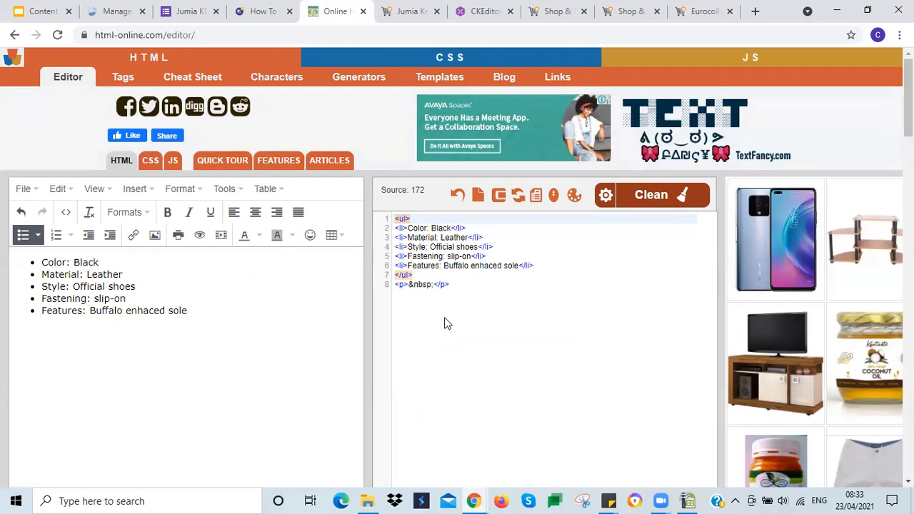
Remove the empty paragraph below the bulleted list and copy the list's complete HTML source
{"action": "left_click", "coordinate": [100, 353]}
{"action": "key", "text": "BackSpace"}
{"action": "left_click_drag", "start_coordinate": [415, 275], "coordinate": [387, 219]}
{"action": "key", "text": "ctrl+c"}
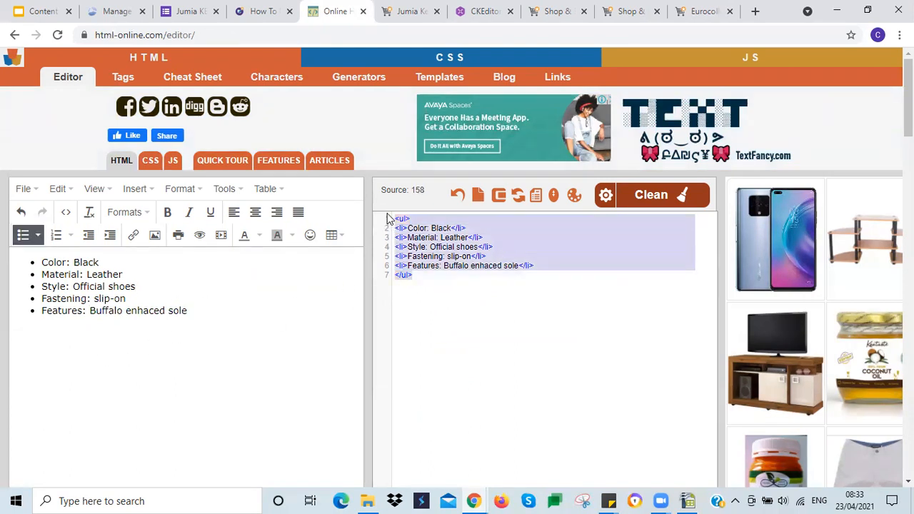
Paste the copied list HTML into the ShortDescription cell L8 of the Mens Shoes spreadsheet
{"action": "left_click", "coordinate": [684, 500]}
{"action": "left_click", "coordinate": [170, 81]}
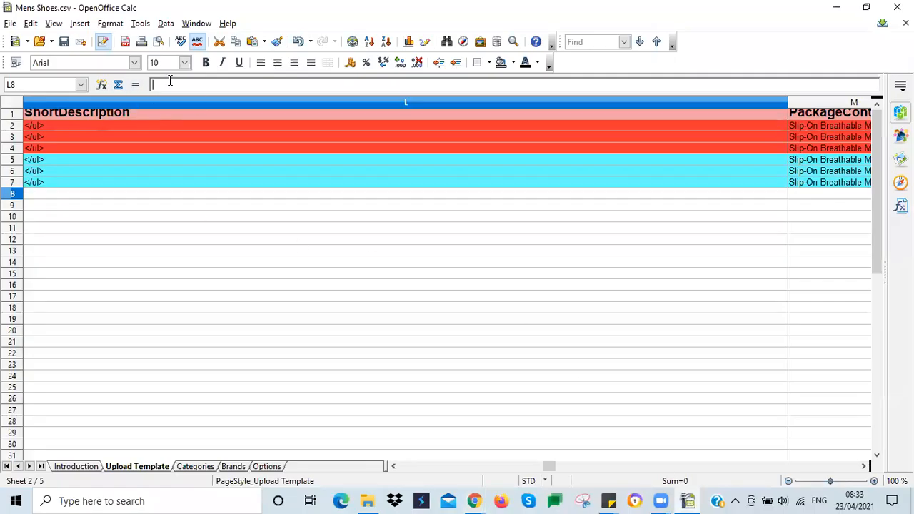
{"action": "key", "text": "ctrl+v"}
{"action": "left_click", "coordinate": [135, 184]}
{"action": "left_click", "coordinate": [140, 194]}
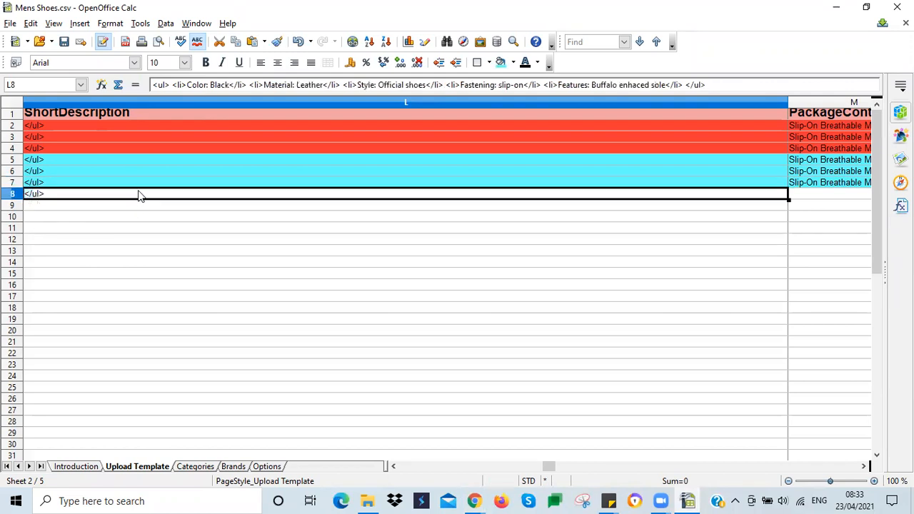
Copy the black official shoes' product name from cell A8 into the package content cell M8
{"action": "left_click", "coordinate": [792, 194]}
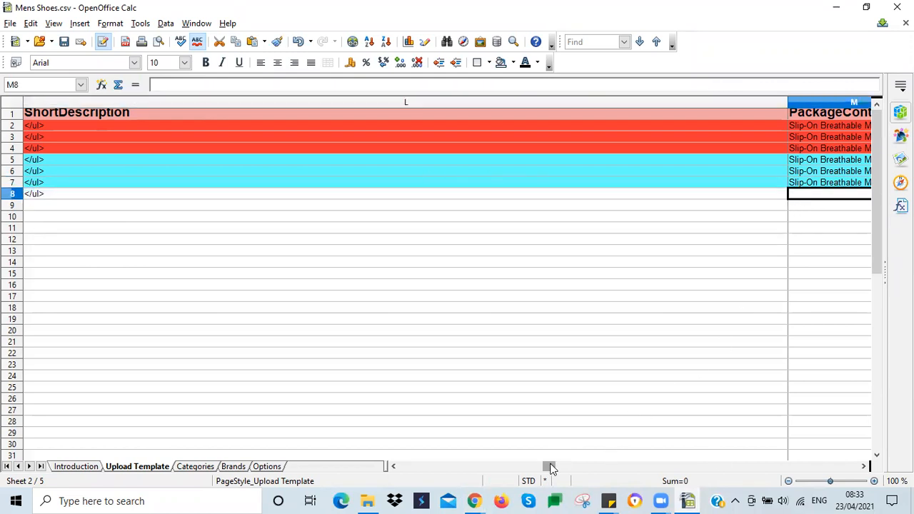
{"action": "left_click_drag", "start_coordinate": [549, 466], "coordinate": [404, 463]}
{"action": "left_click", "coordinate": [97, 196]}
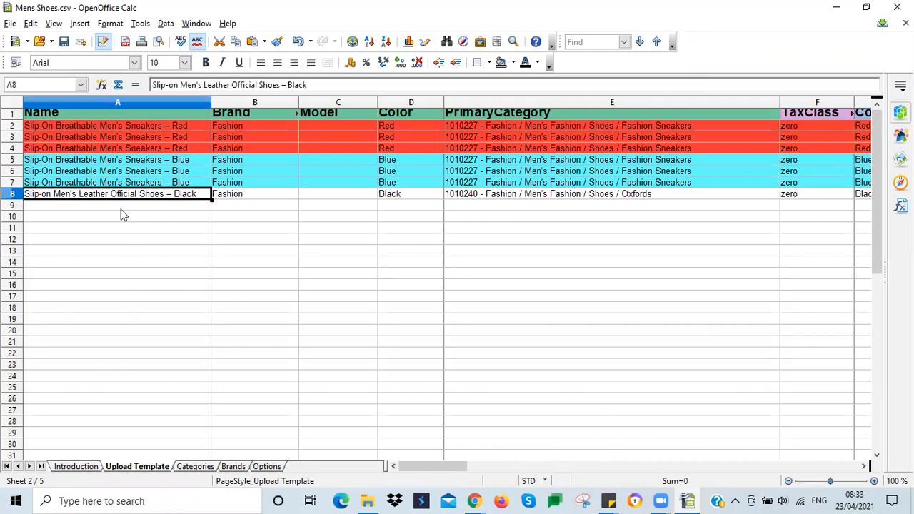
{"action": "left_click_drag", "start_coordinate": [428, 466], "coordinate": [558, 456]}
{"action": "left_click", "coordinate": [800, 196]}
{"action": "type", "text": "Slip-on Men's Leather Official Shoes – Black"}
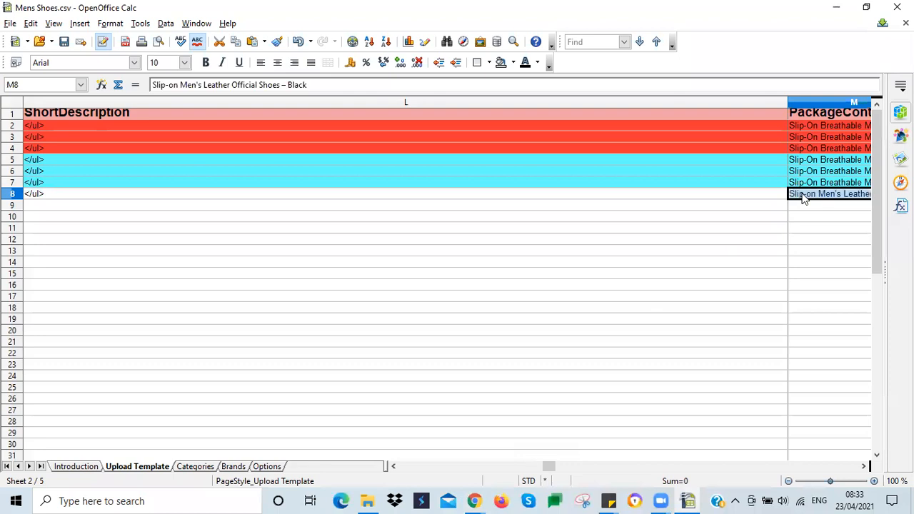
{"action": "key", "text": "Tab"}
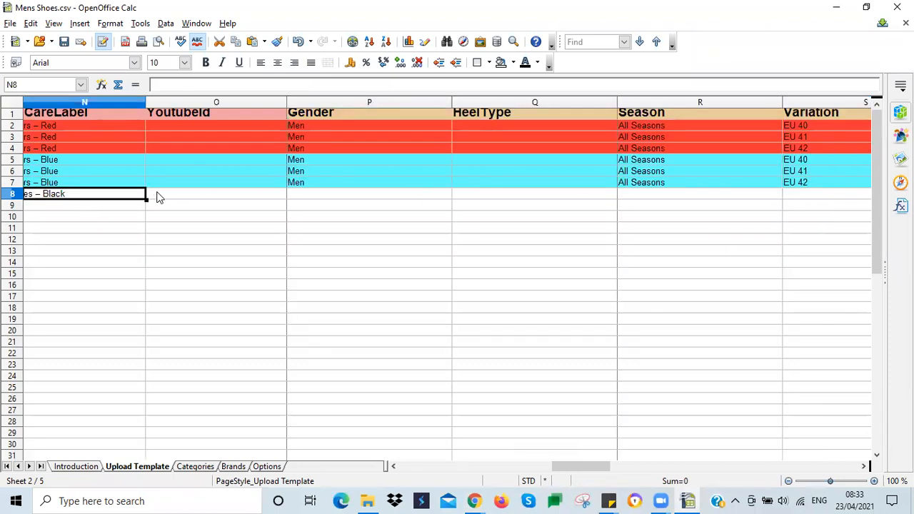
Set the Gender of the black official shoes in cell P8 to Men
{"action": "left_click", "coordinate": [282, 197]}
{"action": "left_click", "coordinate": [448, 197]}
{"action": "left_click", "coordinate": [457, 194]}
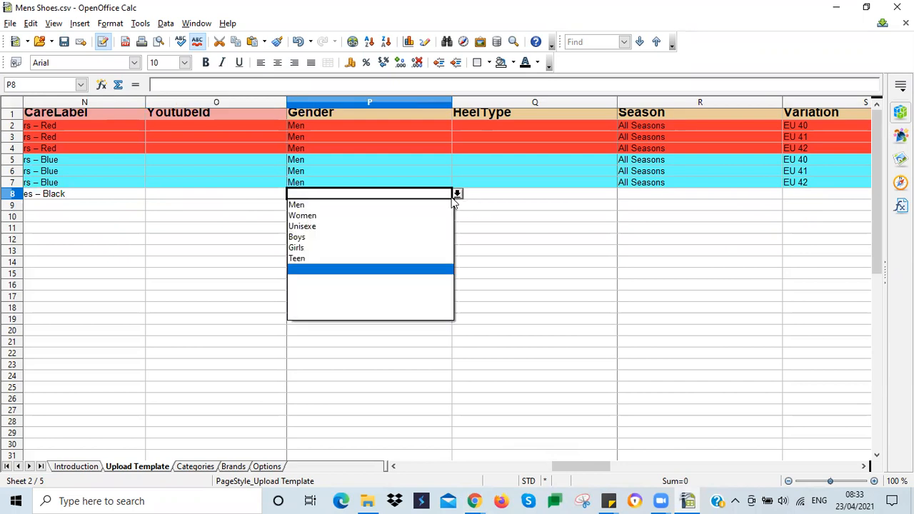
{"action": "left_click", "coordinate": [309, 204]}
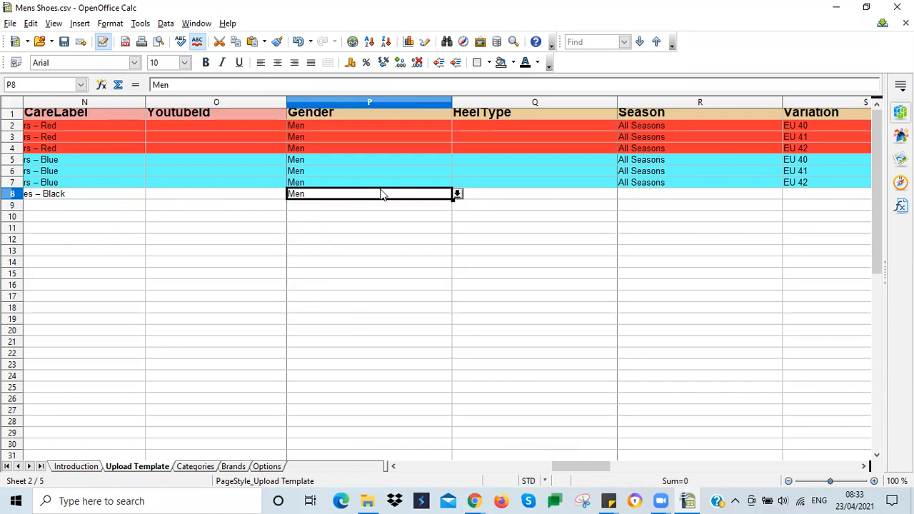
{"action": "left_click", "coordinate": [457, 193]}
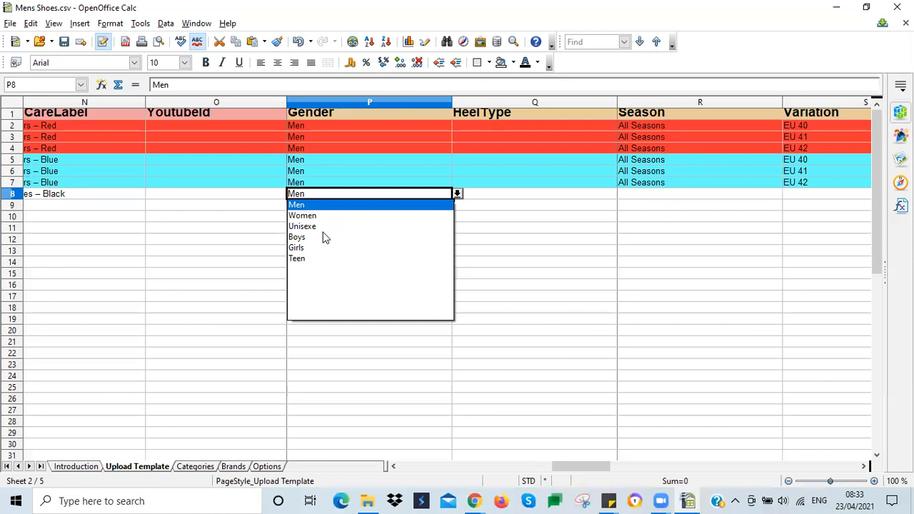
{"action": "left_click", "coordinate": [477, 204]}
Skip HeelType in row 8 and set the Season in cell R8 to All Seasons
{"action": "left_click", "coordinate": [560, 198]}
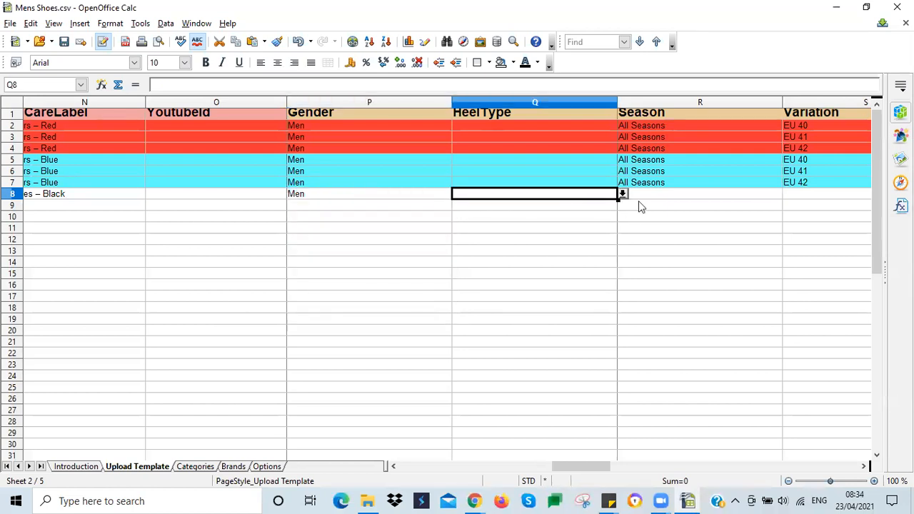
{"action": "left_click", "coordinate": [659, 199]}
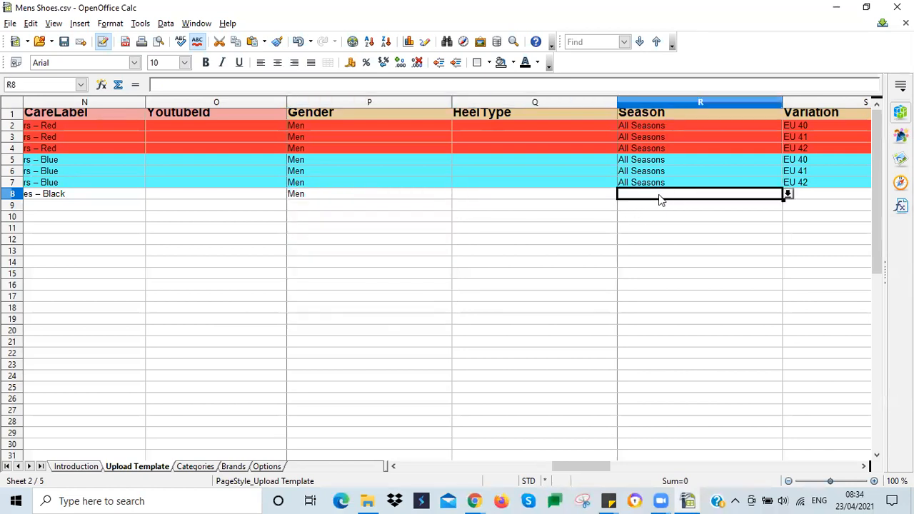
{"action": "left_click", "coordinate": [786, 195]}
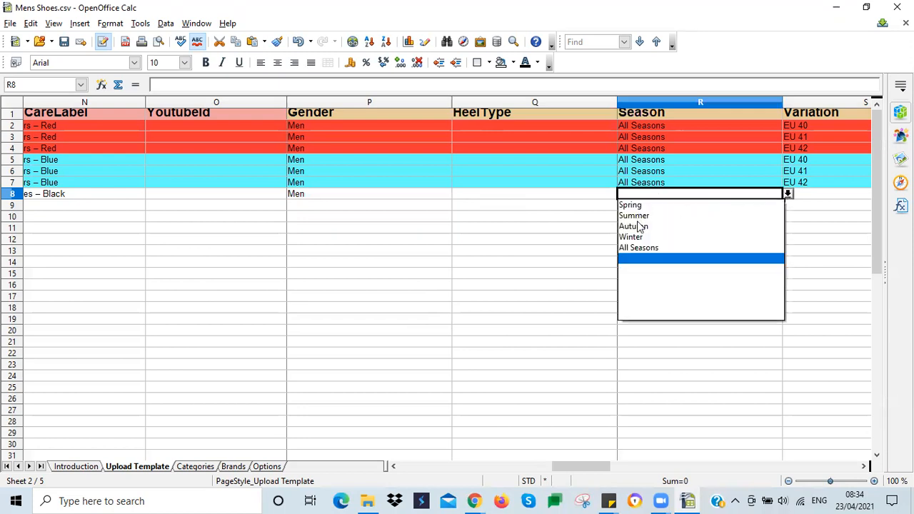
{"action": "left_click", "coordinate": [643, 247]}
Set the Variation of the black official shoes in cell S8 to CH 31
{"action": "left_click", "coordinate": [809, 199]}
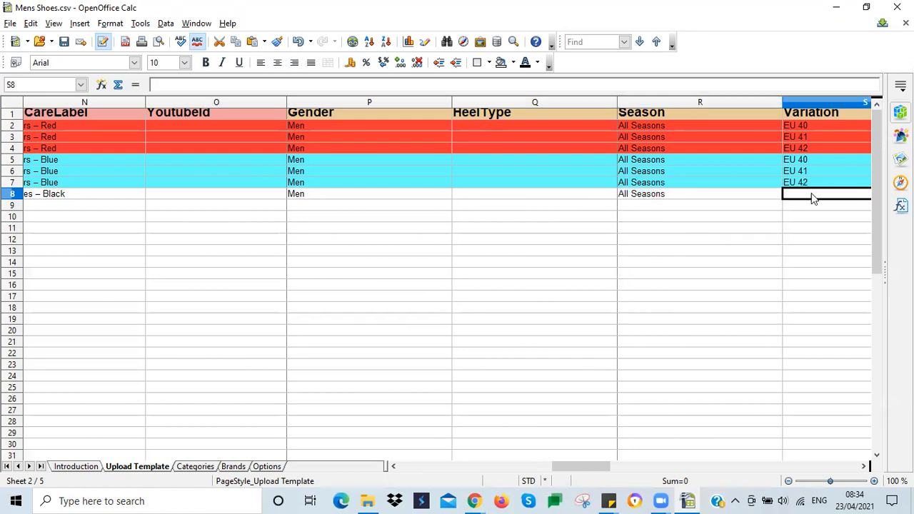
{"action": "key", "text": "Tab"}
{"action": "left_click", "coordinate": [534, 197]}
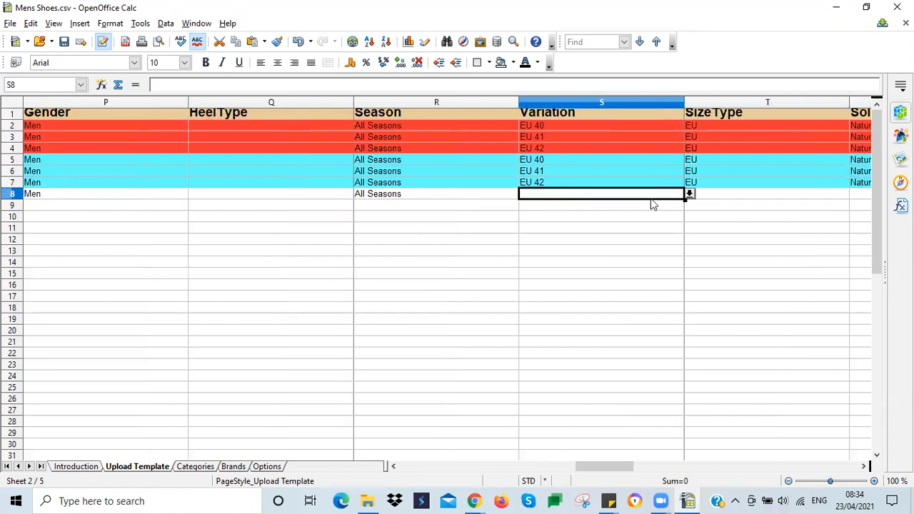
{"action": "left_click", "coordinate": [689, 194]}
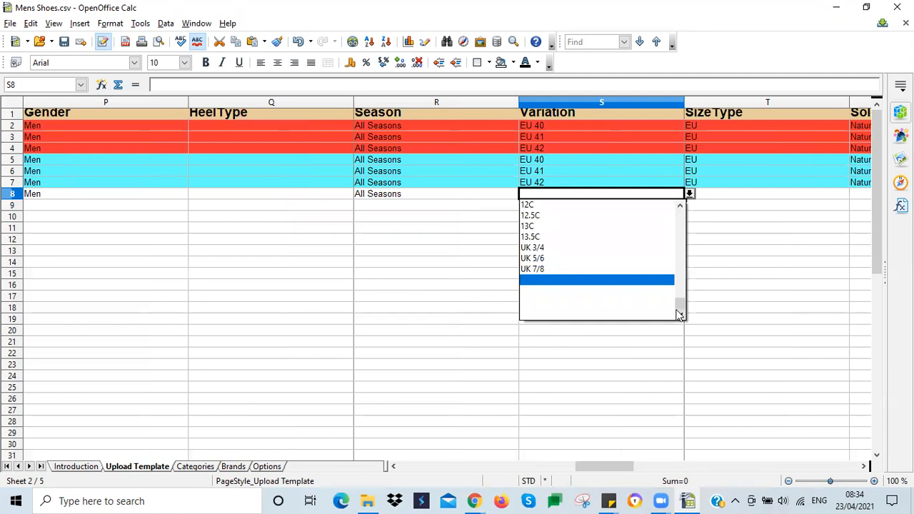
{"action": "left_click_drag", "start_coordinate": [678, 306], "coordinate": [681, 278]}
{"action": "scroll", "coordinate": [679, 295], "scroll_direction": "up", "scroll_amount": 1}
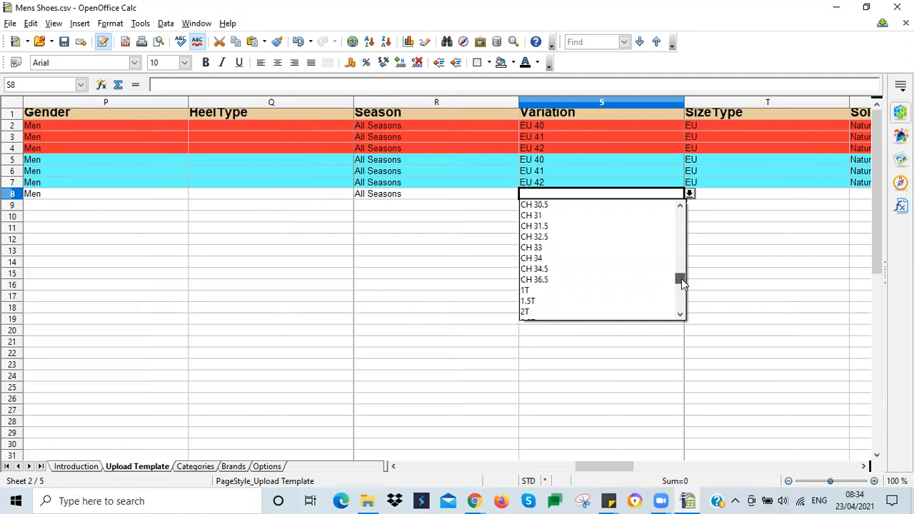
{"action": "left_click", "coordinate": [534, 214]}
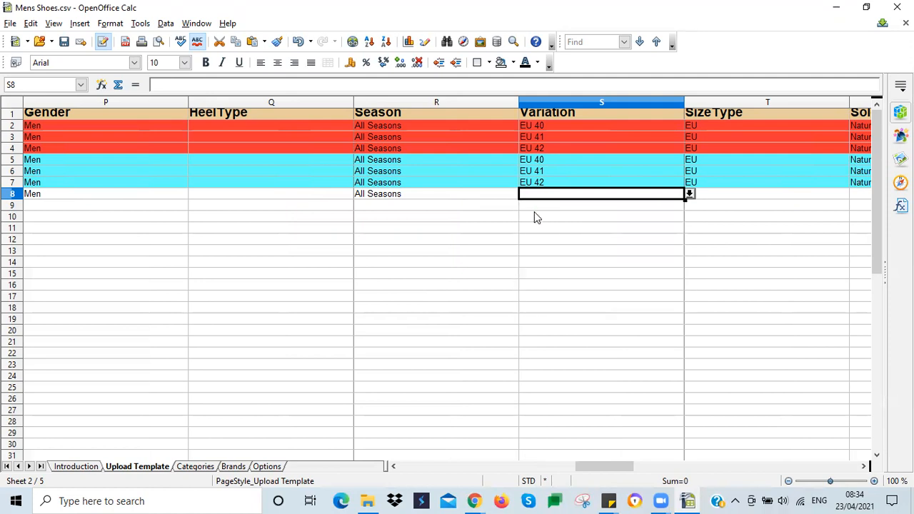
Set the SizeType in row 8 to China and the SoleType to Synthetic
{"action": "left_click", "coordinate": [722, 197]}
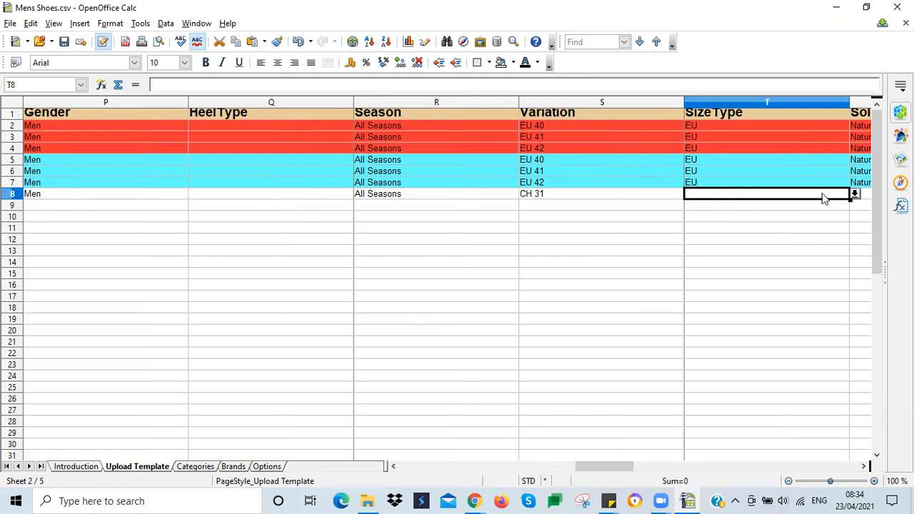
{"action": "left_click", "coordinate": [855, 194]}
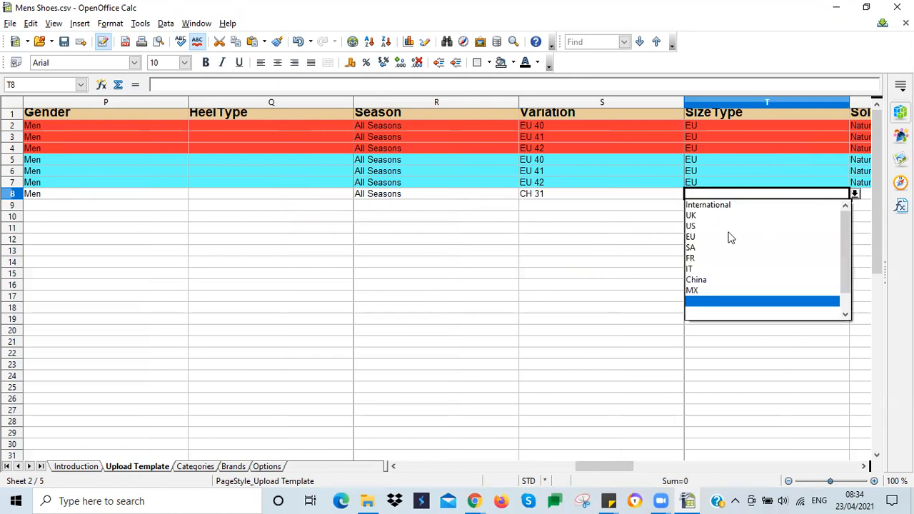
{"action": "left_click", "coordinate": [696, 280]}
{"action": "key", "text": "Tab"}
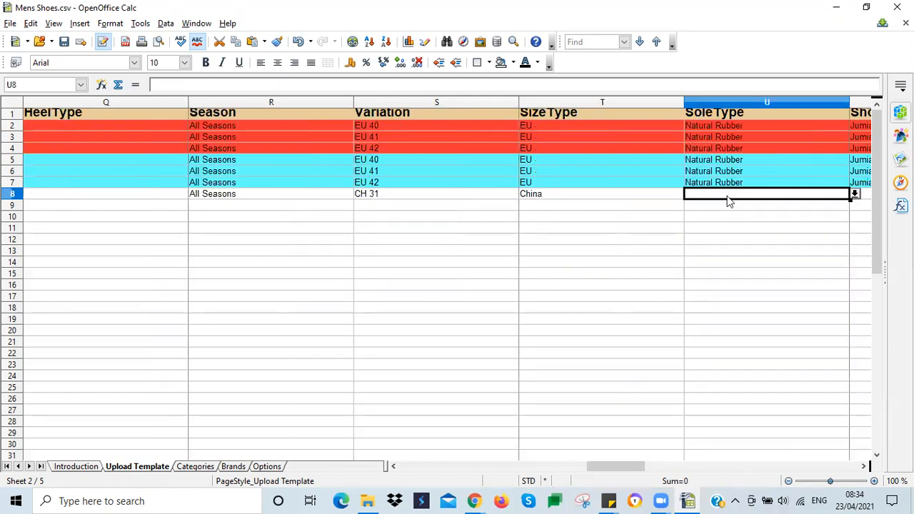
{"action": "left_click", "coordinate": [855, 194]}
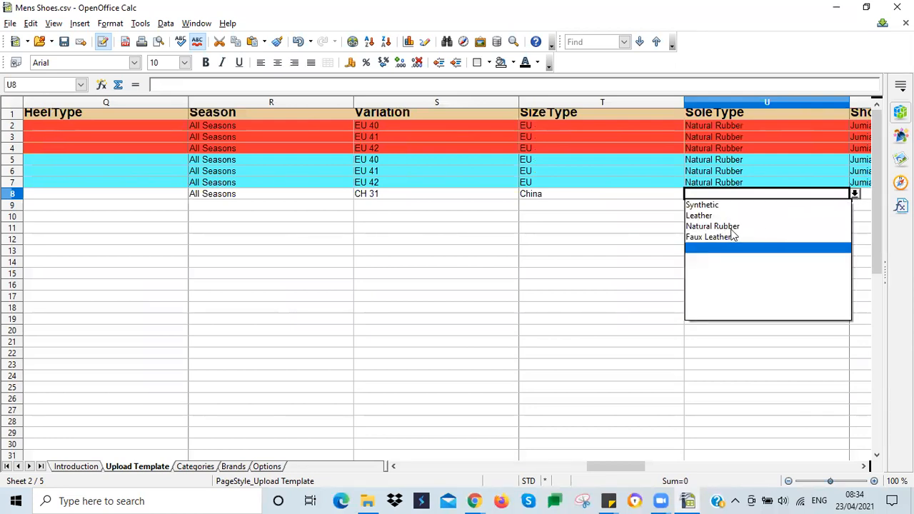
{"action": "left_click", "coordinate": [707, 206]}
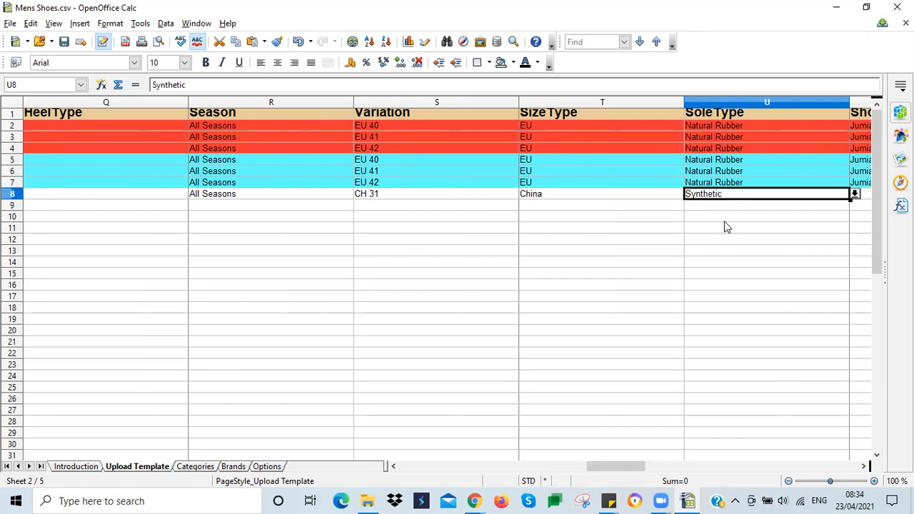
Set the ShopType of the black official shoes in cell V8 to Jumia Food
{"action": "key", "text": "Tab"}
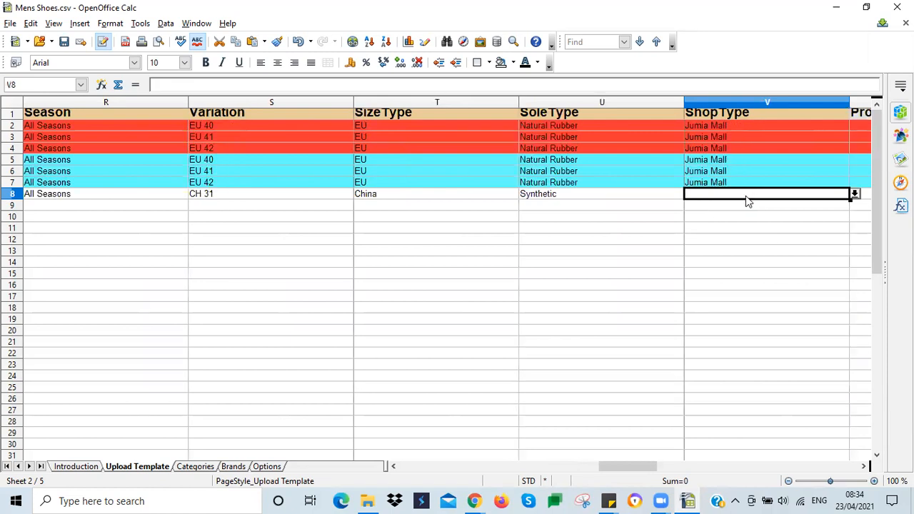
{"action": "left_click", "coordinate": [855, 194]}
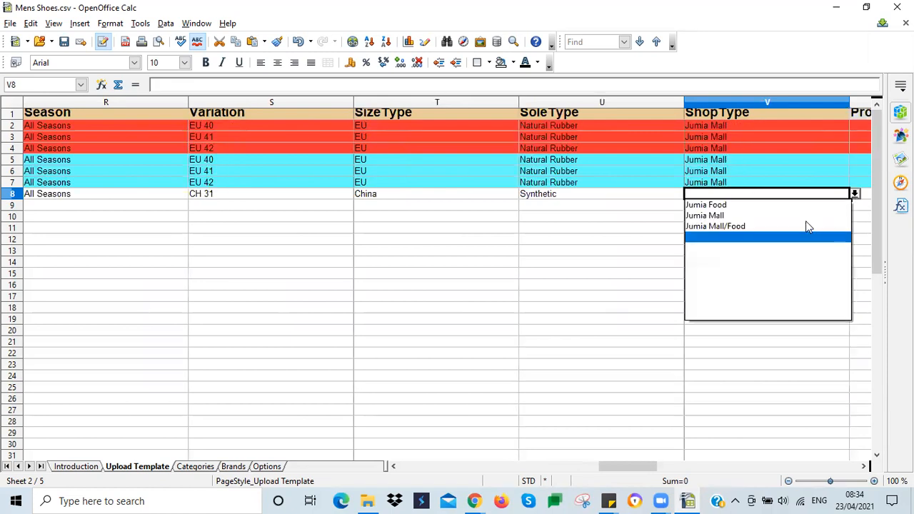
{"action": "left_click", "coordinate": [761, 205]}
{"action": "key", "text": "Tab"}
Review the optional columns of row 8 from ProductionCountry through the shelf life and sale fields to ProductWarranty
{"action": "key", "text": "Tab"}
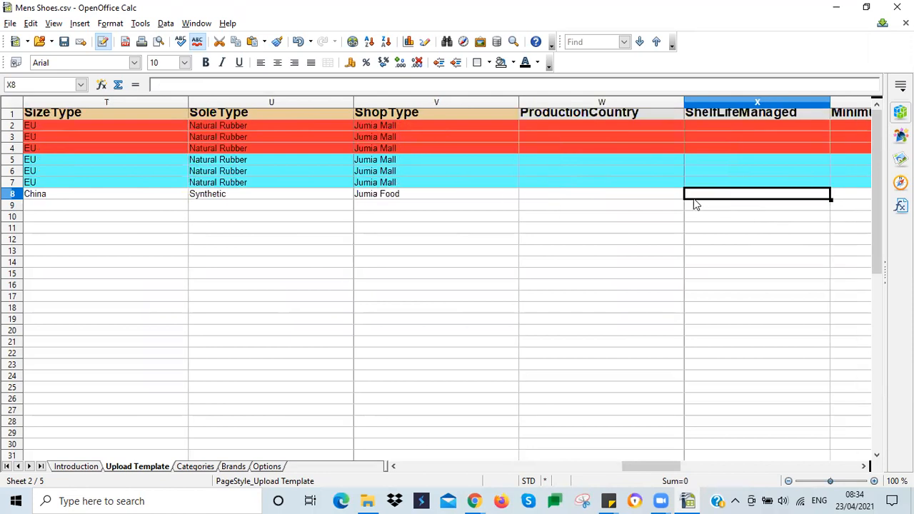
{"action": "left_click", "coordinate": [631, 194]}
{"action": "left_click", "coordinate": [732, 199]}
{"action": "left_click", "coordinate": [668, 198]}
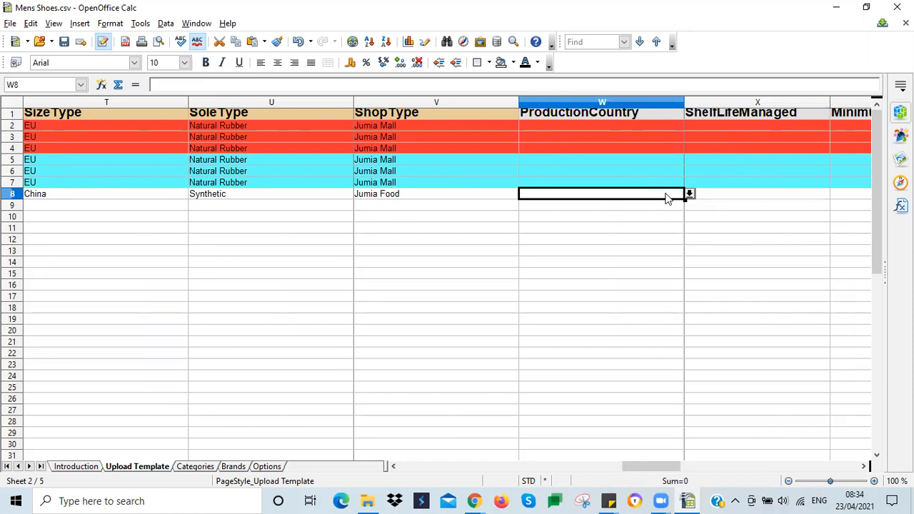
{"action": "left_click", "coordinate": [709, 199]}
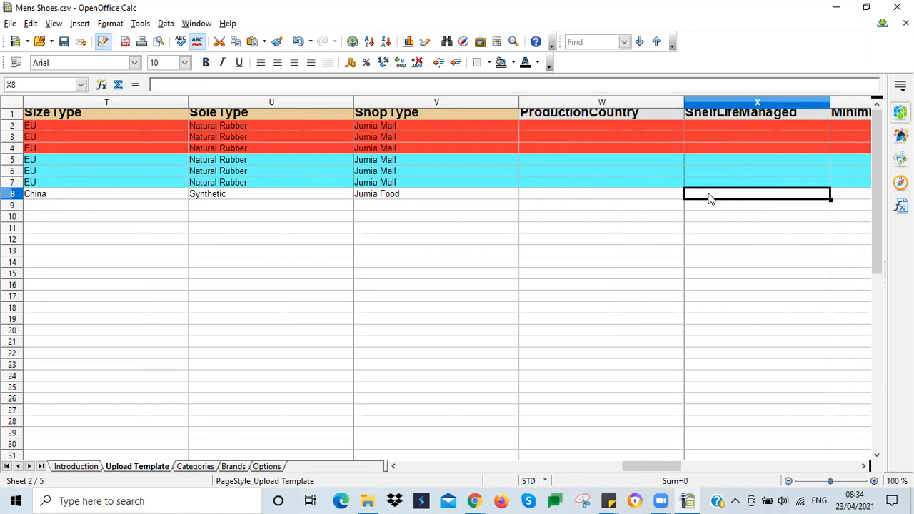
{"action": "key", "text": "Tab"}
{"action": "key", "text": "Tab"}
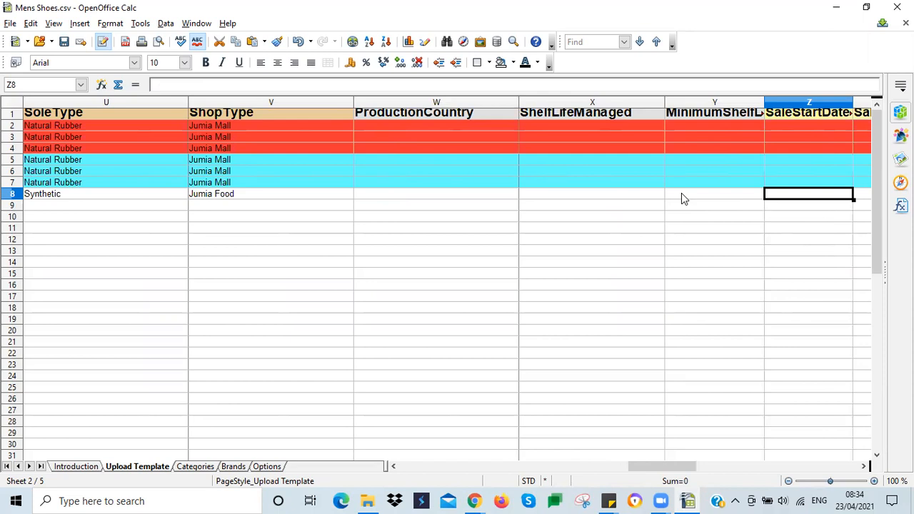
{"action": "key", "text": "Tab"}
{"action": "key", "text": "Tab"}
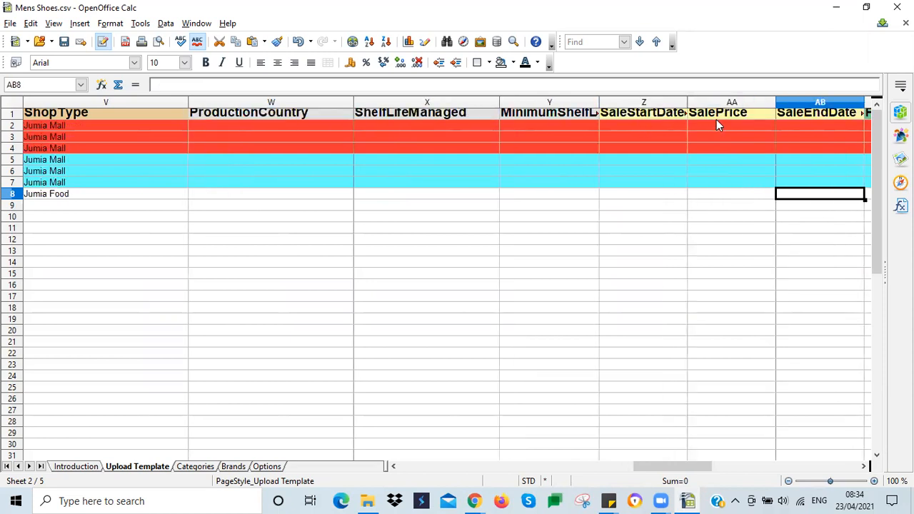
{"action": "left_click", "coordinate": [638, 203]}
{"action": "left_click", "coordinate": [709, 194]}
{"action": "key", "text": "Tab"}
{"action": "key", "text": "Tab"}
{"action": "key", "text": "Tab"}
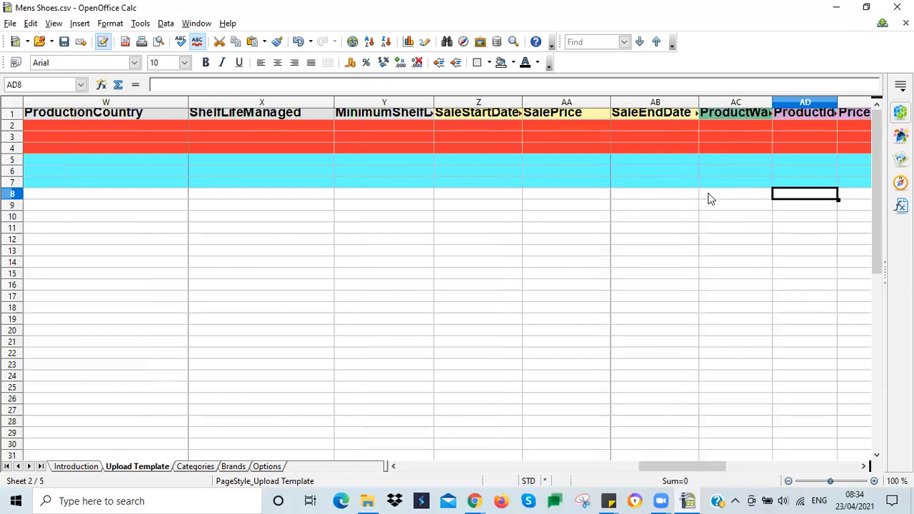
{"action": "key", "text": "shift+Tab"}
Widen column AC slightly to show more of its ProductWarranty heading
{"action": "left_click", "coordinate": [724, 115]}
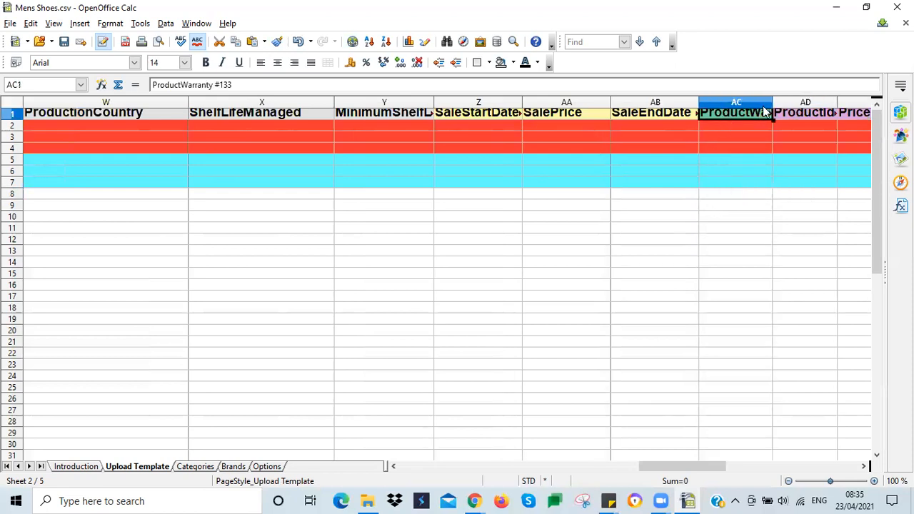
{"action": "left_click_drag", "start_coordinate": [771, 102], "coordinate": [790, 102]}
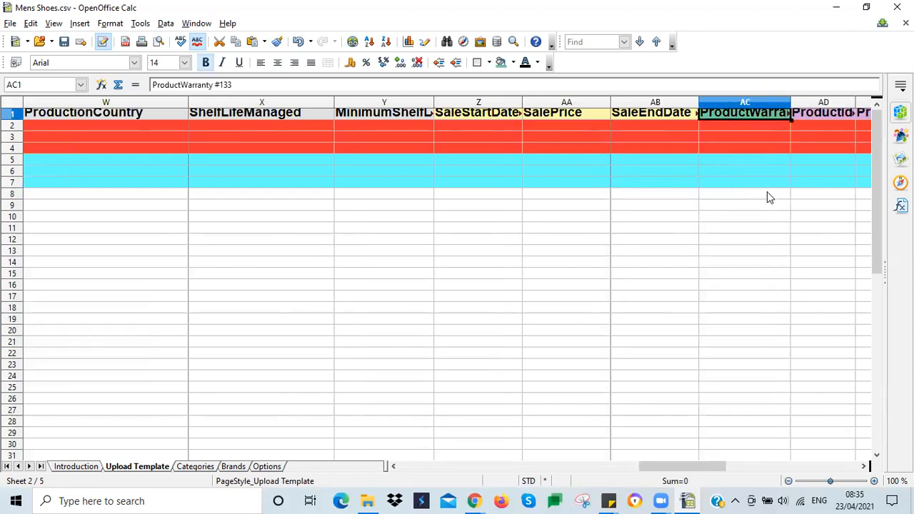
{"action": "left_click", "coordinate": [783, 197]}
Enter 1500 as the Price of the black official shoes in cell AE8
{"action": "key", "text": "Tab"}
{"action": "key", "text": "Tab"}
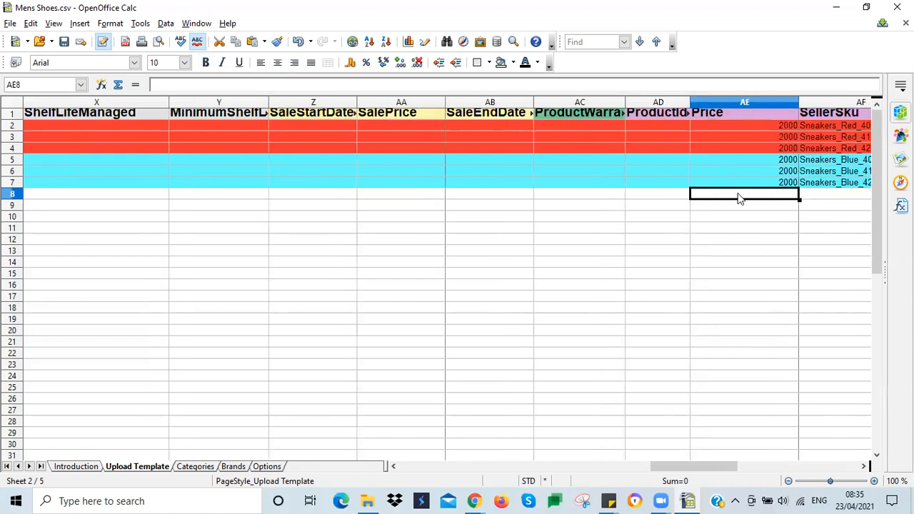
{"action": "type", "text": "1500"}
{"action": "key", "text": "Return"}
{"action": "left_click", "coordinate": [752, 197]}
Enter Official_Black_31 as the SellerSku of the black official shoes in cell AF8
{"action": "key", "text": "Tab"}
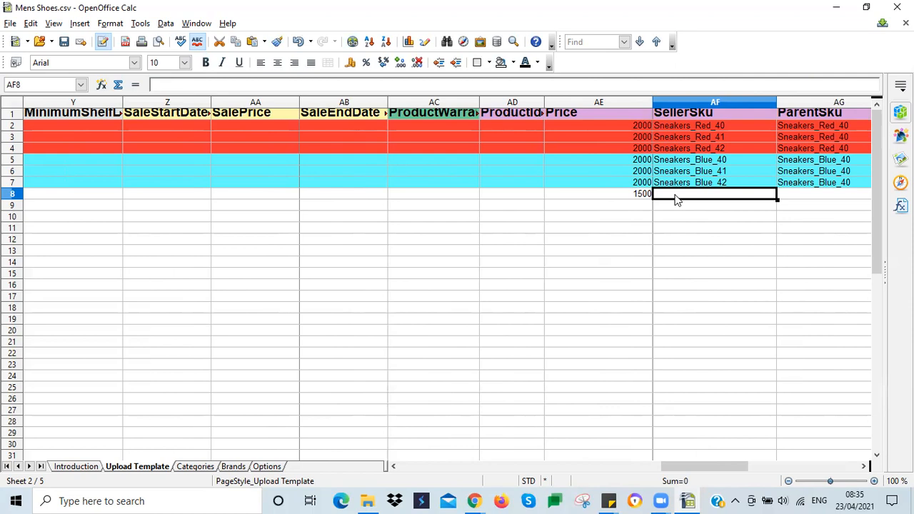
{"action": "type", "text": "Official"}
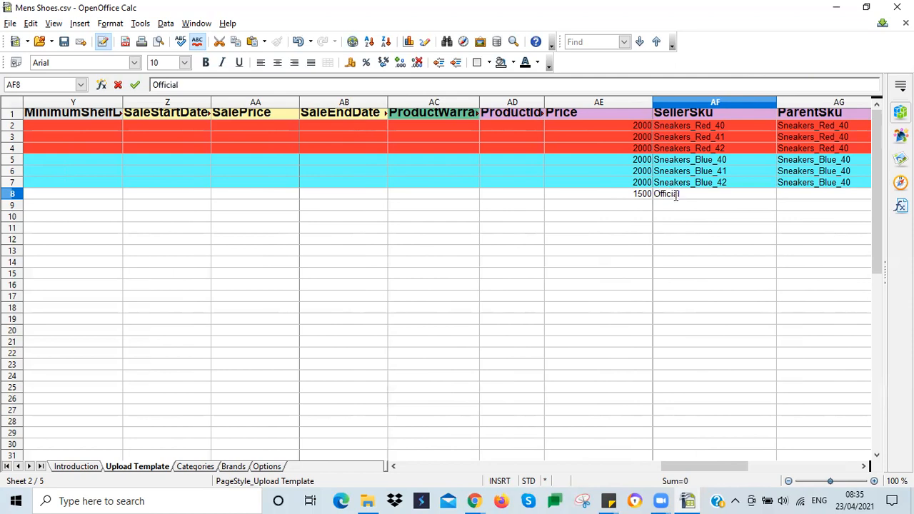
{"action": "type", "text": "_Black_32"}
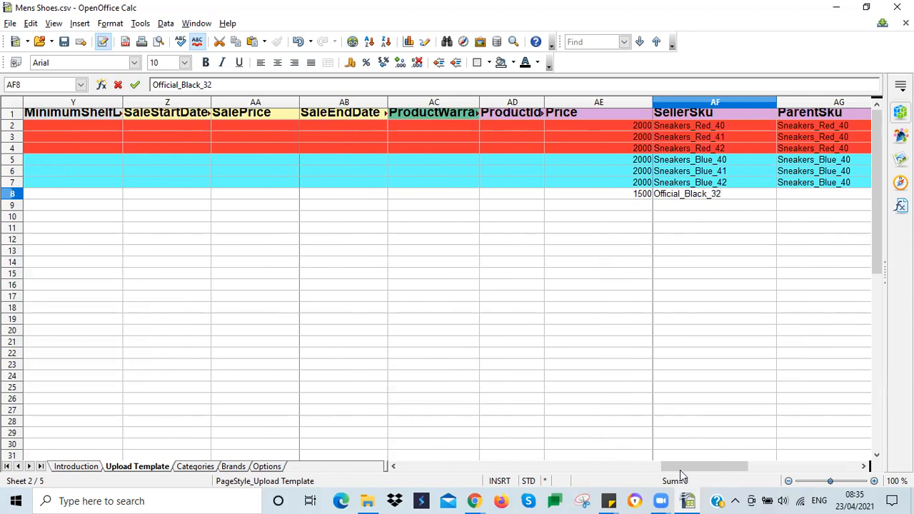
{"action": "mouse_move", "coordinate": [716, 465]}
{"action": "left_mouse_down"}
{"action": "mouse_move", "coordinate": [613, 484]}
{"action": "mouse_move", "coordinate": [722, 467]}
{"action": "left_mouse_up"}
{"action": "key", "text": "Tab"}
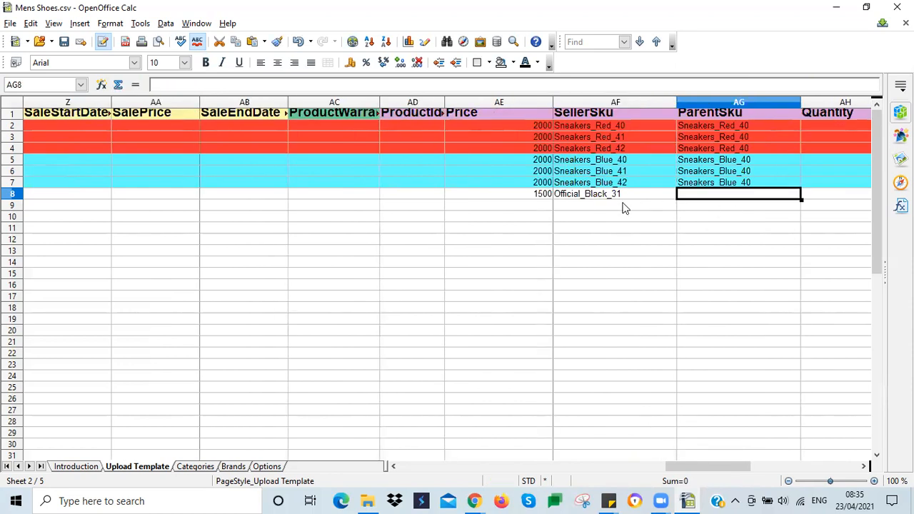
Check the SKU, price, name, primary category and tax class entries of the black official shoes in row 8
{"action": "left_click", "coordinate": [630, 198]}
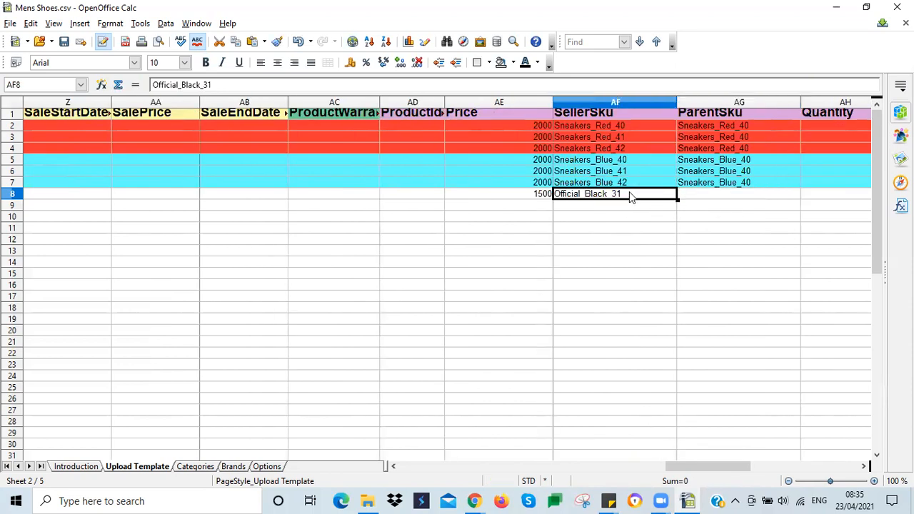
{"action": "left_click", "coordinate": [687, 199]}
{"action": "left_click", "coordinate": [487, 198]}
{"action": "left_click_drag", "start_coordinate": [673, 467], "coordinate": [411, 457]}
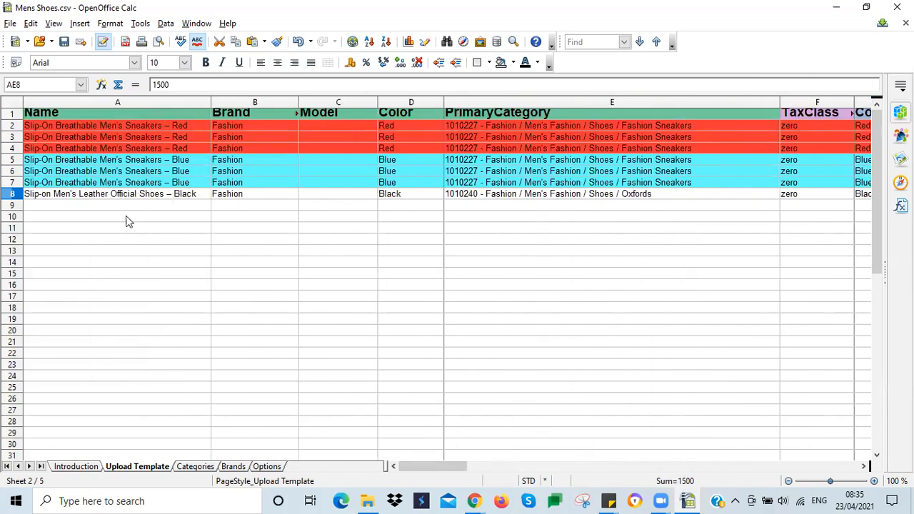
{"action": "left_click", "coordinate": [139, 199]}
{"action": "left_click", "coordinate": [659, 199]}
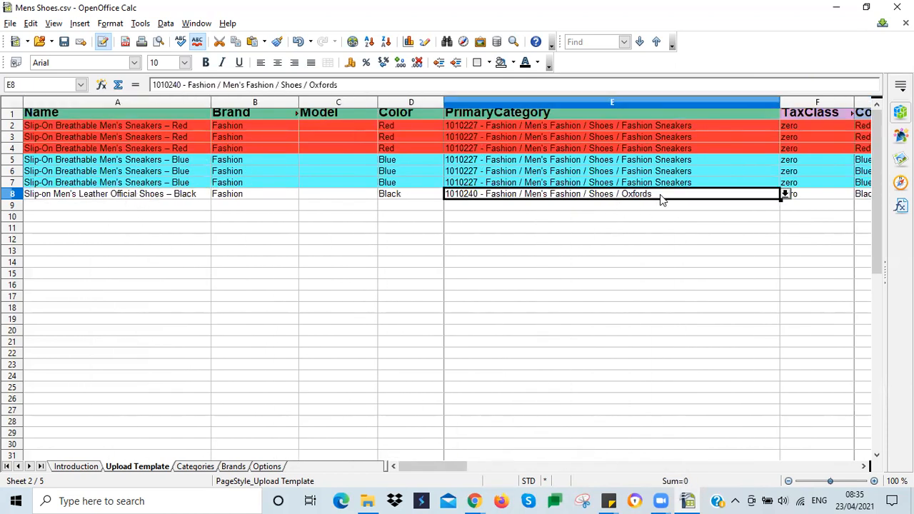
{"action": "left_click", "coordinate": [829, 200]}
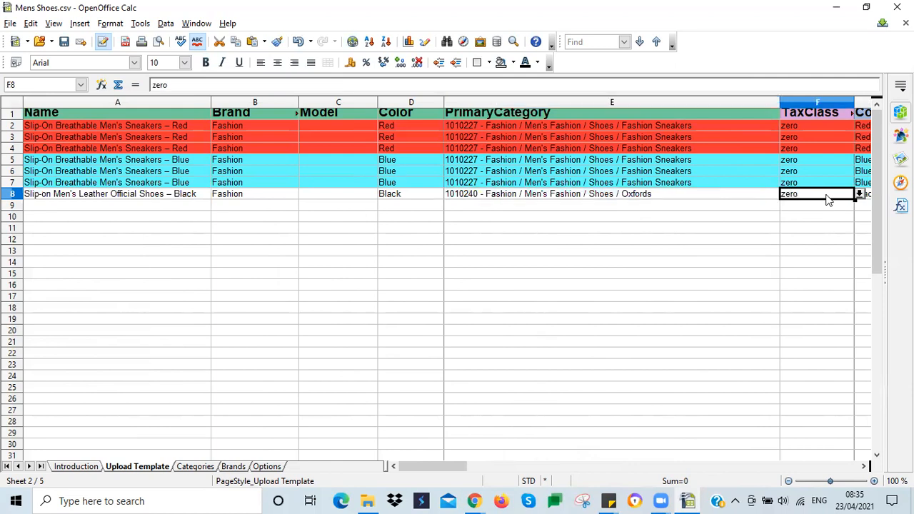
Copy the black official shoes' entire row 8 into rows 9 and 10
{"action": "left_click", "coordinate": [13, 199]}
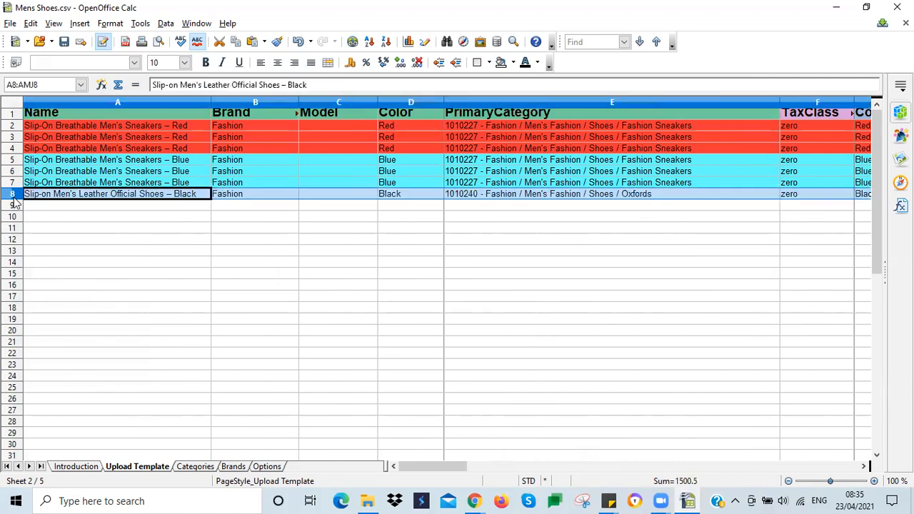
{"action": "left_click_drag", "start_coordinate": [14, 206], "coordinate": [16, 216]}
{"action": "key", "text": "ctrl+v"}
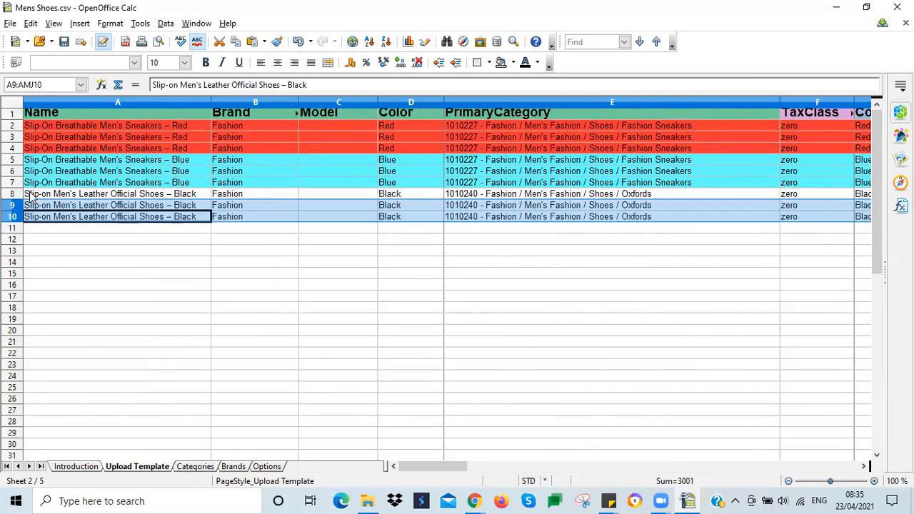
{"action": "left_click", "coordinate": [13, 198]}
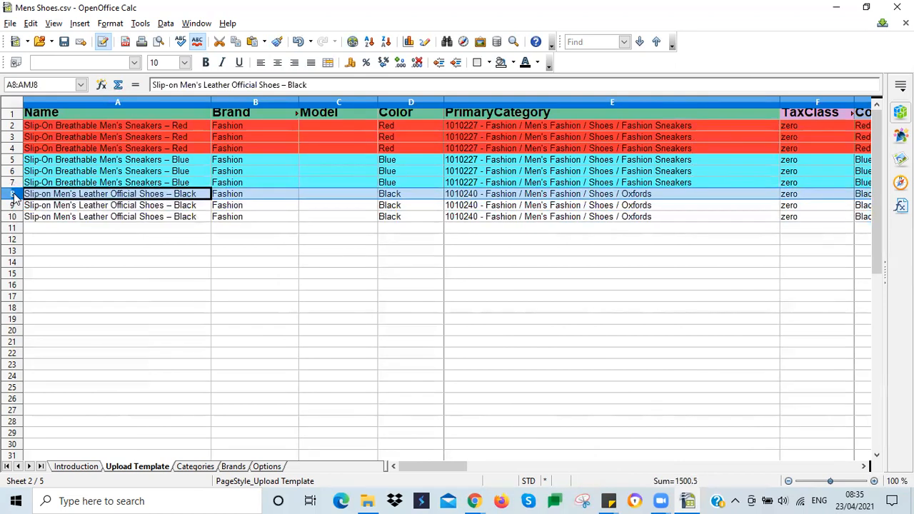
{"action": "left_click_drag", "start_coordinate": [13, 206], "coordinate": [13, 217]}
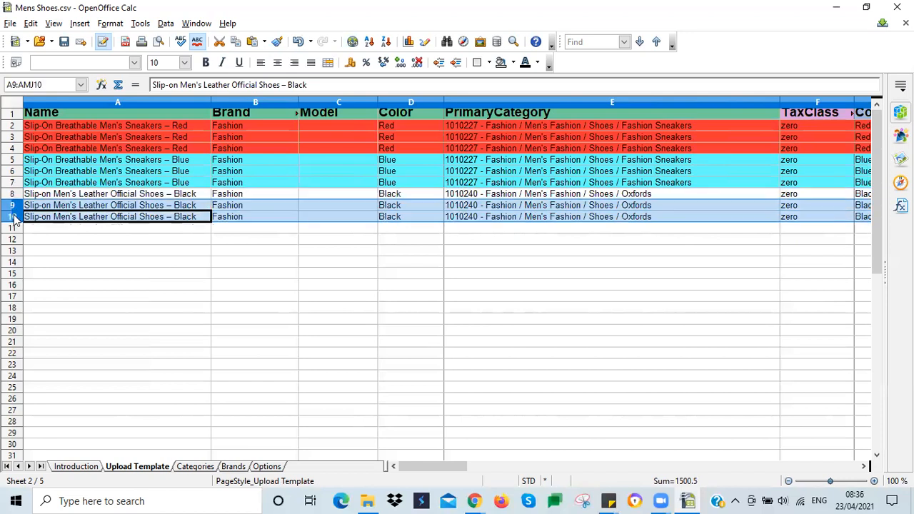
{"action": "left_click", "coordinate": [52, 207]}
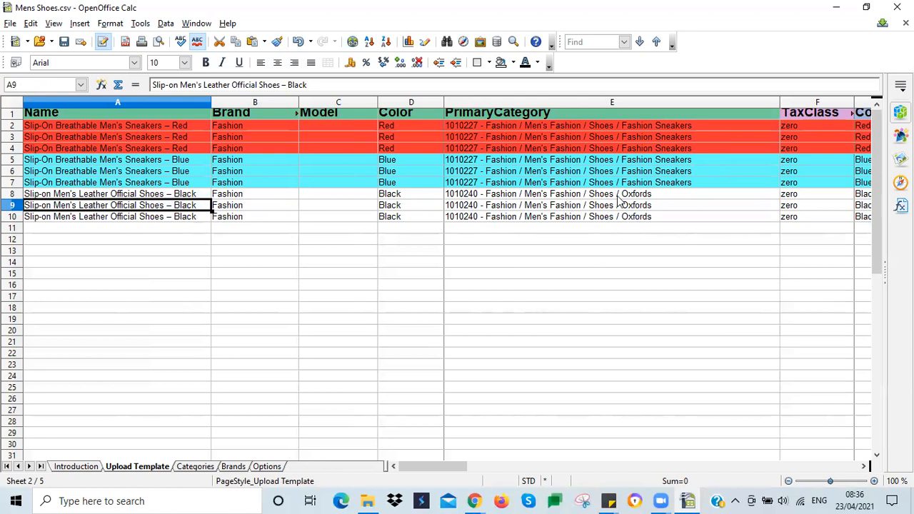
Set the Variation of the black official shoes in cell S9 to CH 33
{"action": "left_click", "coordinate": [788, 207]}
{"action": "key", "text": "Right"}
{"action": "key", "text": "Right"}
{"action": "key", "text": "Right"}
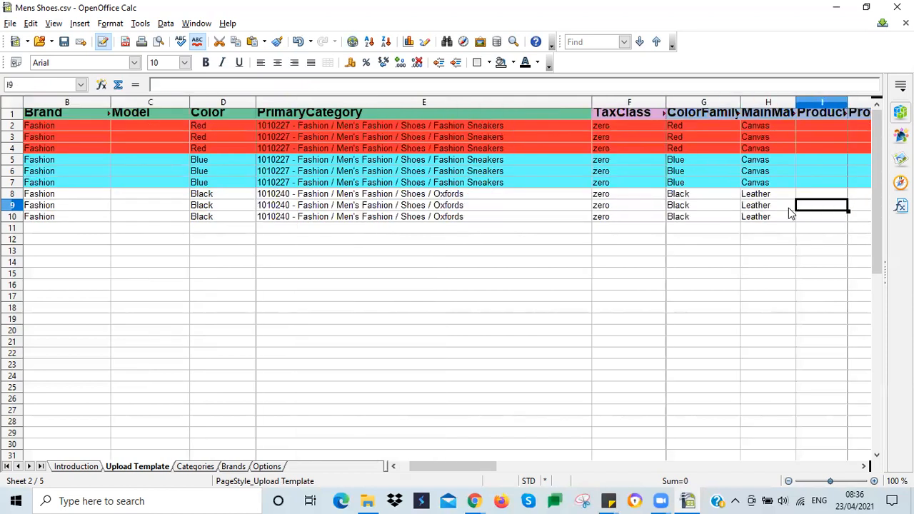
{"action": "key", "text": "Right"}
{"action": "key", "text": "Right"}
{"action": "key", "text": "Right"}
{"action": "key", "text": "Right"}
{"action": "key", "text": "Right"}
{"action": "left_click", "coordinate": [684, 207]}
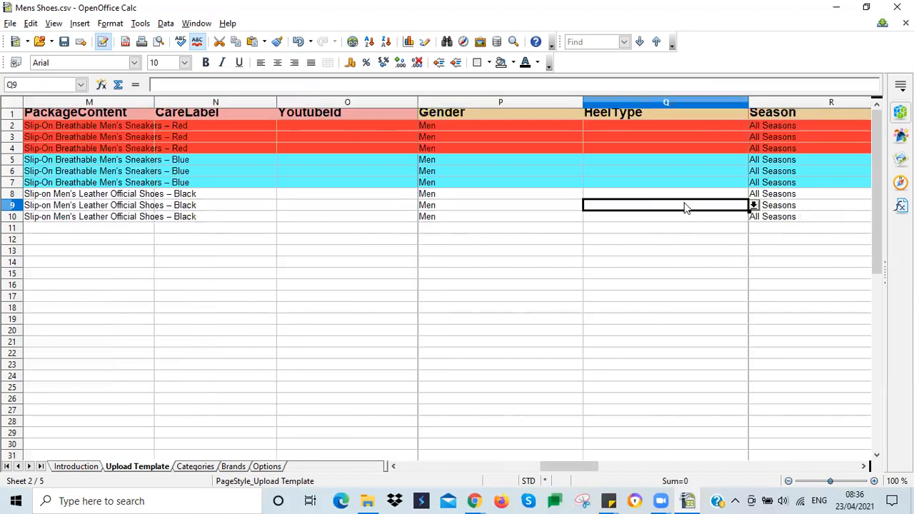
{"action": "key", "text": "Right"}
{"action": "key", "text": "Right"}
{"action": "key", "text": "Right"}
{"action": "left_click", "coordinate": [599, 207]}
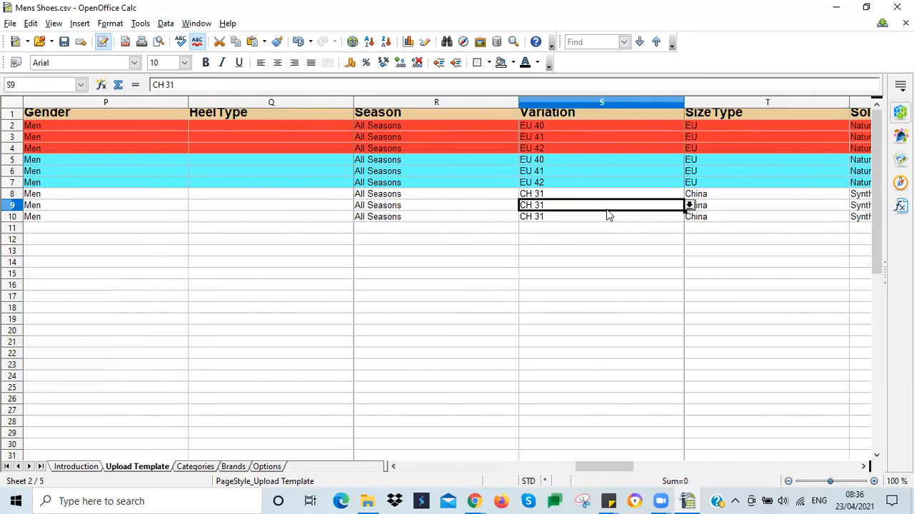
{"action": "left_click", "coordinate": [688, 206]}
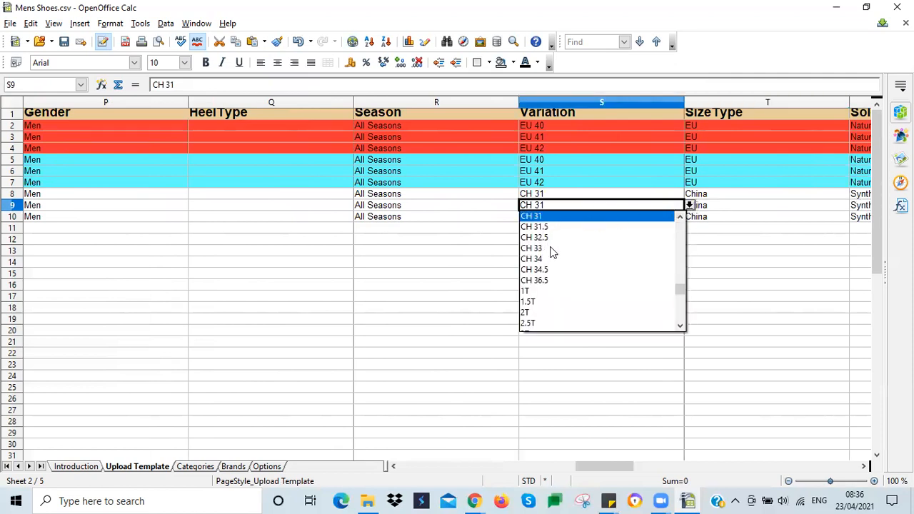
{"action": "left_click", "coordinate": [545, 247]}
Set the Variation of the black official shoes in cell S10 to CH 34
{"action": "left_click", "coordinate": [676, 218]}
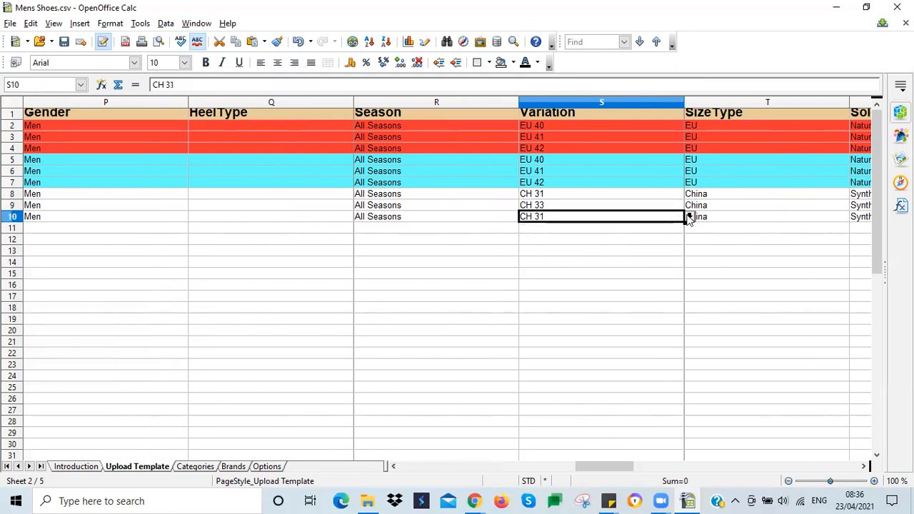
{"action": "left_click", "coordinate": [688, 217]}
{"action": "left_click", "coordinate": [545, 271]}
Change the SellerSku to Official_Black_33 in cell AF9 and to Official_Black_34 in cell AF10
{"action": "left_click", "coordinate": [704, 195]}
{"action": "key", "text": "Right"}
{"action": "key", "text": "Right"}
{"action": "key", "text": "Right"}
{"action": "key", "text": "Right"}
{"action": "key", "text": "Right"}
{"action": "key", "text": "Right"}
{"action": "key", "text": "Right"}
{"action": "key", "text": "Right"}
{"action": "key", "text": "Right"}
{"action": "key", "text": "Right"}
{"action": "key", "text": "Right"}
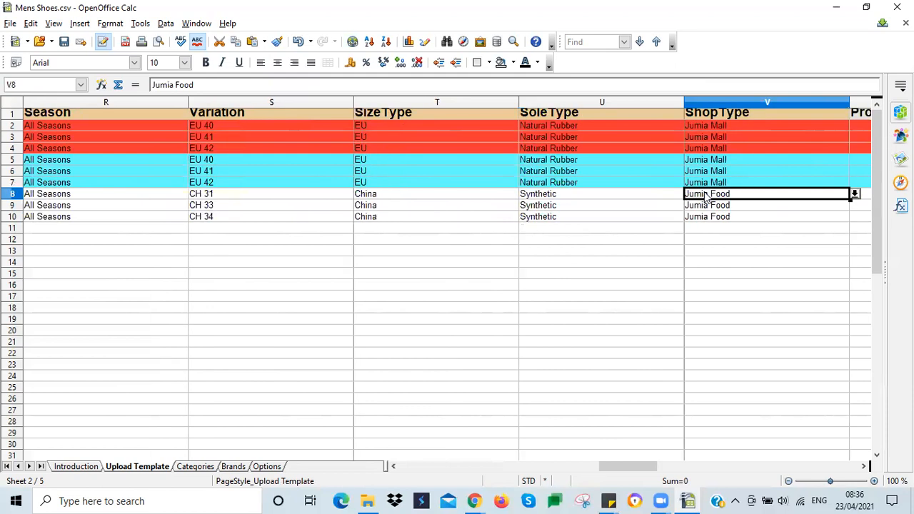
{"action": "key", "text": "Right"}
{"action": "key", "text": "Right"}
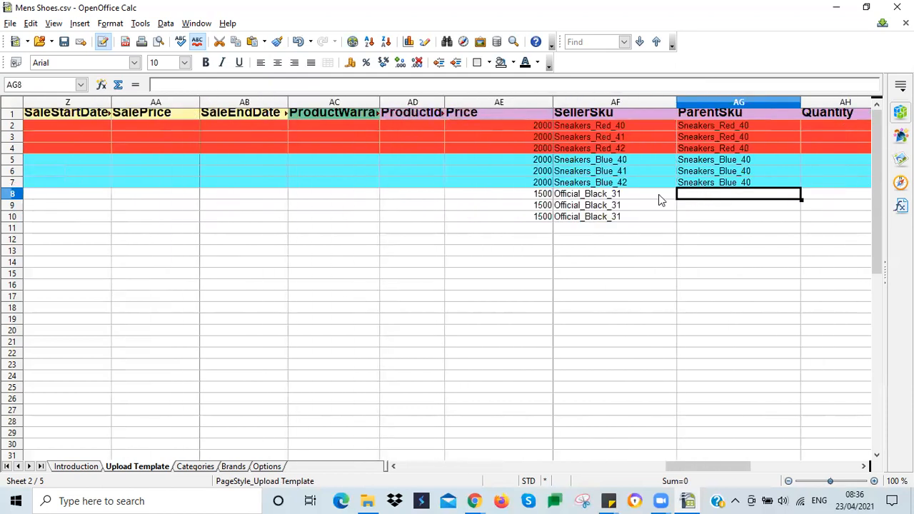
{"action": "left_click", "coordinate": [620, 194]}
{"action": "left_click", "coordinate": [620, 205]}
{"action": "left_click", "coordinate": [620, 216]}
{"action": "left_click", "coordinate": [628, 205]}
{"action": "double_click", "coordinate": [628, 206]}
{"action": "key", "text": "BackSpace"}
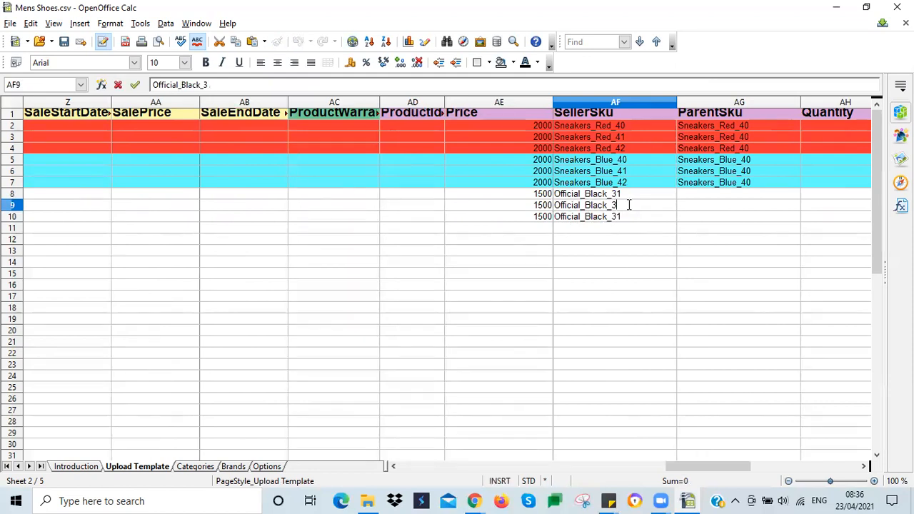
{"action": "type", "text": "3"}
{"action": "double_click", "coordinate": [625, 216]}
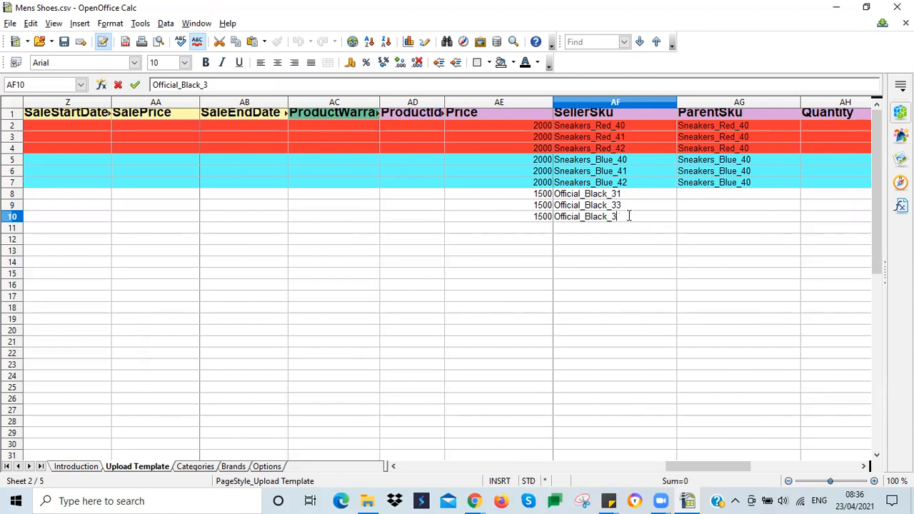
{"action": "type", "text": "4"}
Copy the SellerSku Official_Black_31 from AF8 into the ParentSku cells AG8 to AG10
{"action": "left_click", "coordinate": [635, 196]}
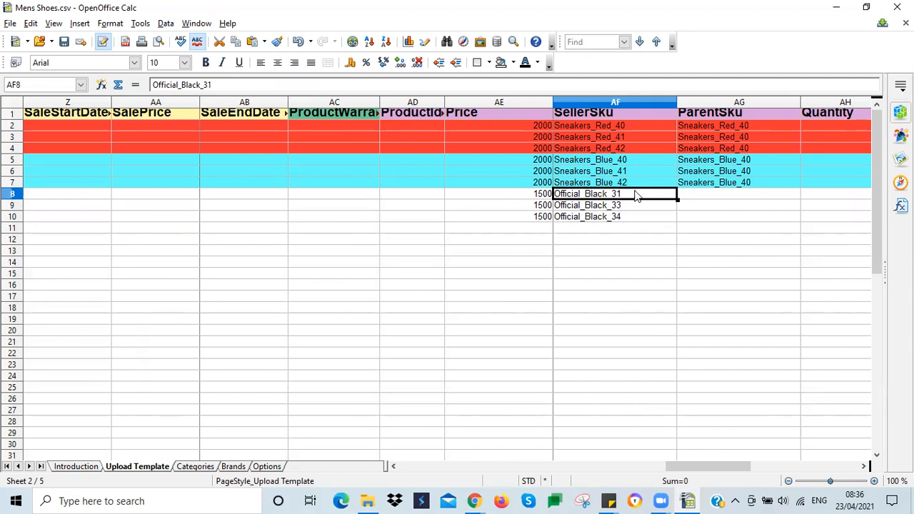
{"action": "left_click_drag", "start_coordinate": [715, 198], "coordinate": [716, 218]}
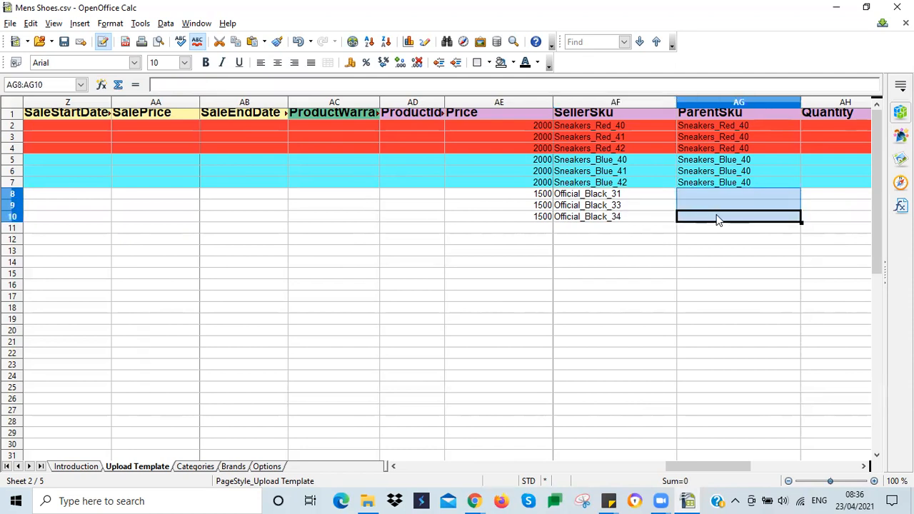
{"action": "type", "text": "Official_Black_31 Official_Black_31 Official_Black_31"}
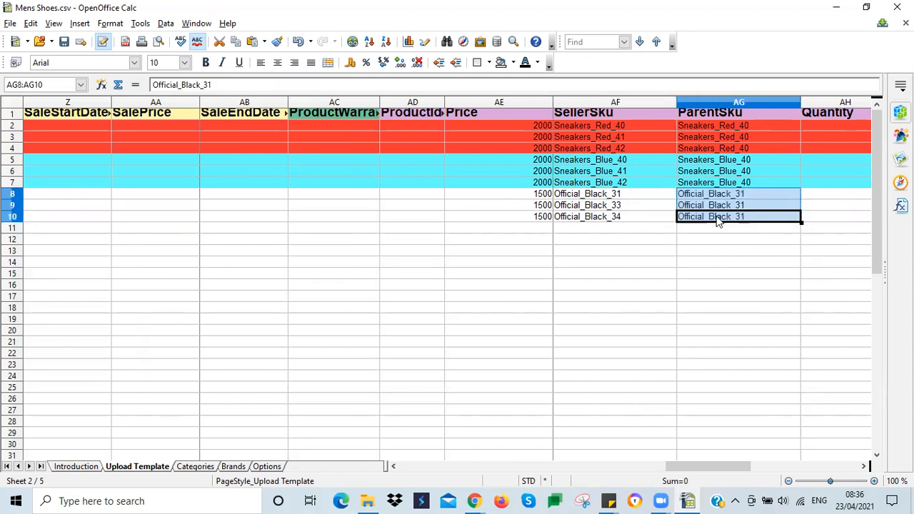
Compare the SellerSku and ParentSku entries of the black official shoes in rows 8 to 10
{"action": "left_click", "coordinate": [582, 198]}
{"action": "left_click", "coordinate": [689, 198]}
{"action": "key", "text": "Down"}
{"action": "key", "text": "Down"}
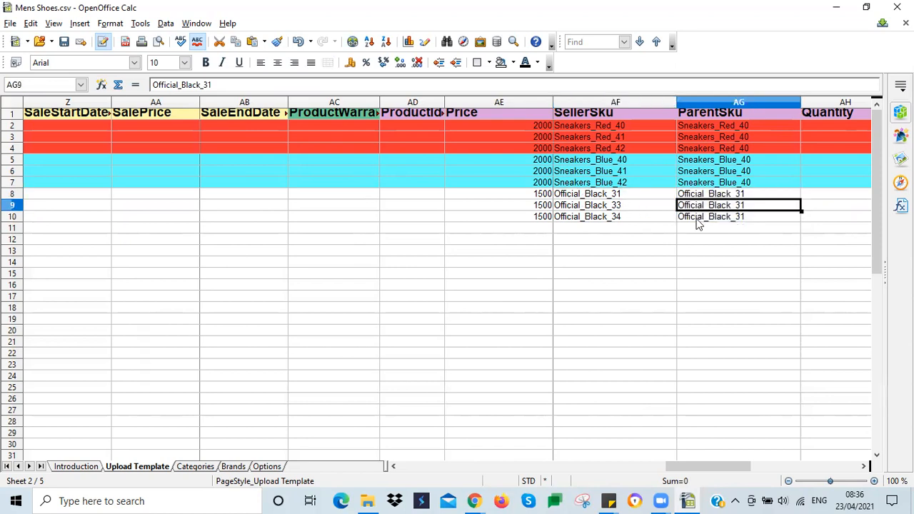
{"action": "key", "text": "Up"}
{"action": "key", "text": "Up"}
{"action": "key", "text": "Down"}
{"action": "key", "text": "Down"}
{"action": "left_click", "coordinate": [632, 208]}
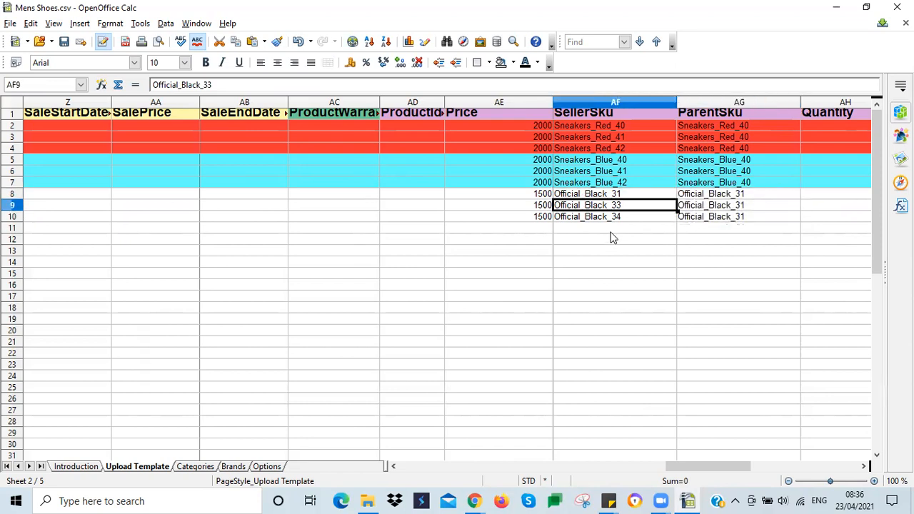
Enter 0 as the Quantity of the three black official shoe variations in cells AH8 to AH10
{"action": "left_click", "coordinate": [783, 198]}
{"action": "left_click", "coordinate": [819, 197]}
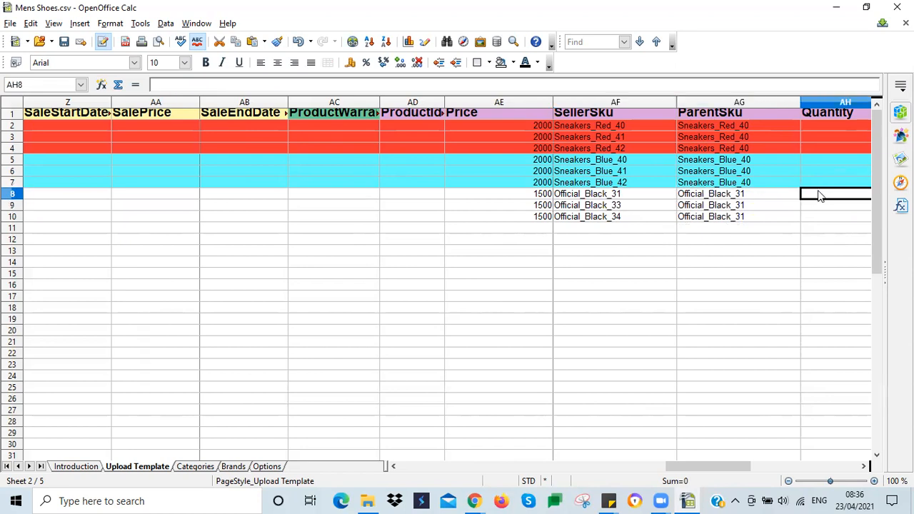
{"action": "key", "text": "Right"}
{"action": "left_click", "coordinate": [693, 200]}
{"action": "type", "text": "0"}
{"action": "key", "text": "Return"}
{"action": "left_click", "coordinate": [687, 218]}
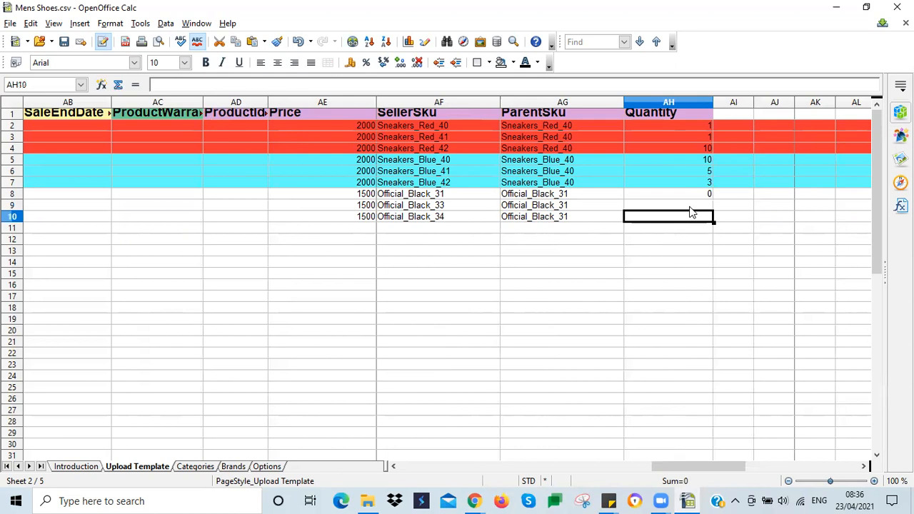
{"action": "left_click", "coordinate": [690, 206]}
{"action": "type", "text": "0"}
{"action": "key", "text": "Return"}
{"action": "type", "text": "0"}
Return to the first columns of the template and save the Mens Shoes.csv file
{"action": "left_click", "coordinate": [410, 195]}
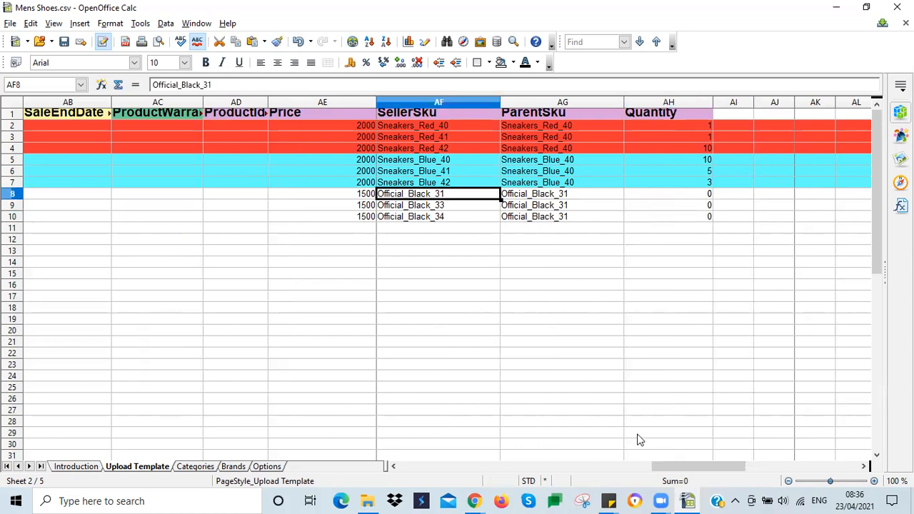
{"action": "left_click_drag", "start_coordinate": [682, 466], "coordinate": [415, 466]}
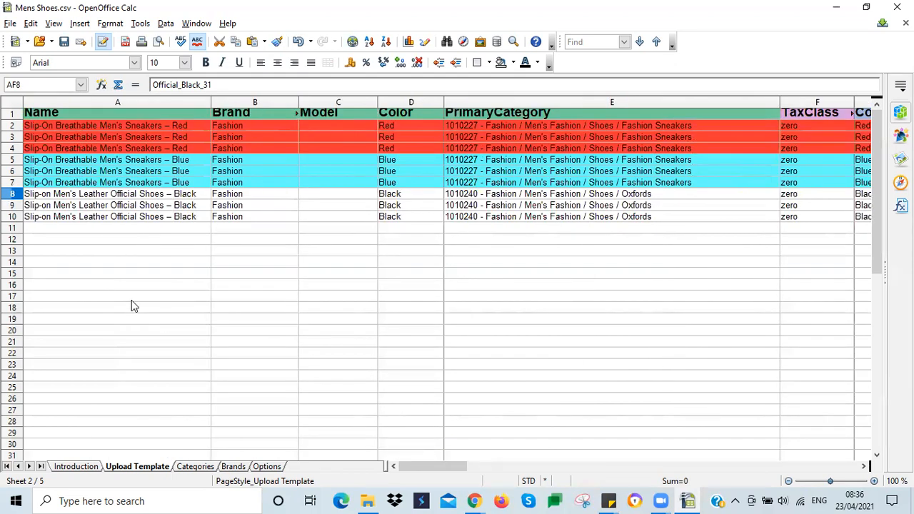
{"action": "left_click", "coordinate": [147, 206]}
{"action": "key", "text": "ctrl+s"}
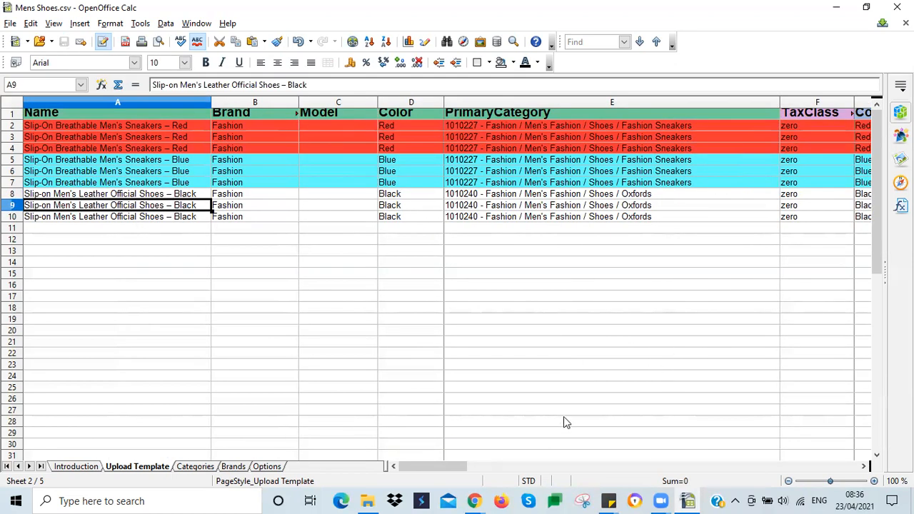
Switch to Seller Center in Chrome and open the Manage Products overview
{"action": "left_click", "coordinate": [475, 501]}
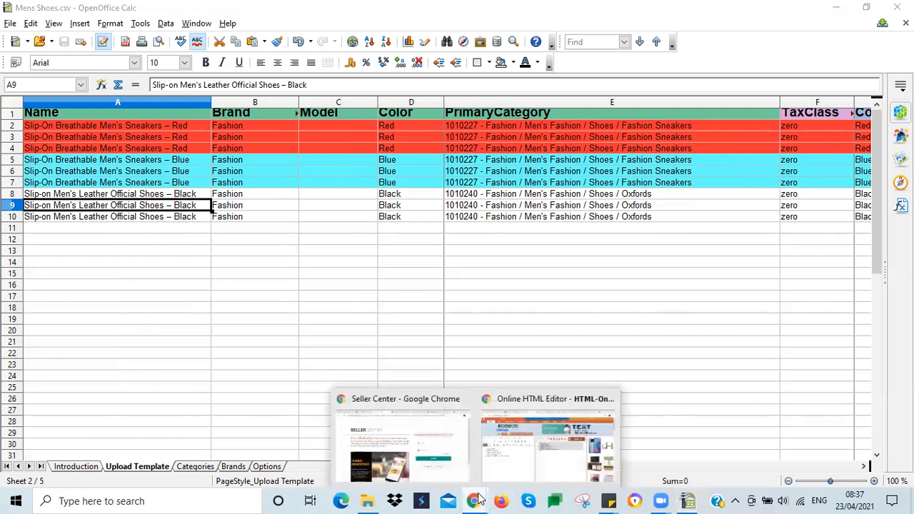
{"action": "left_click", "coordinate": [508, 461]}
{"action": "left_click", "coordinate": [114, 11]}
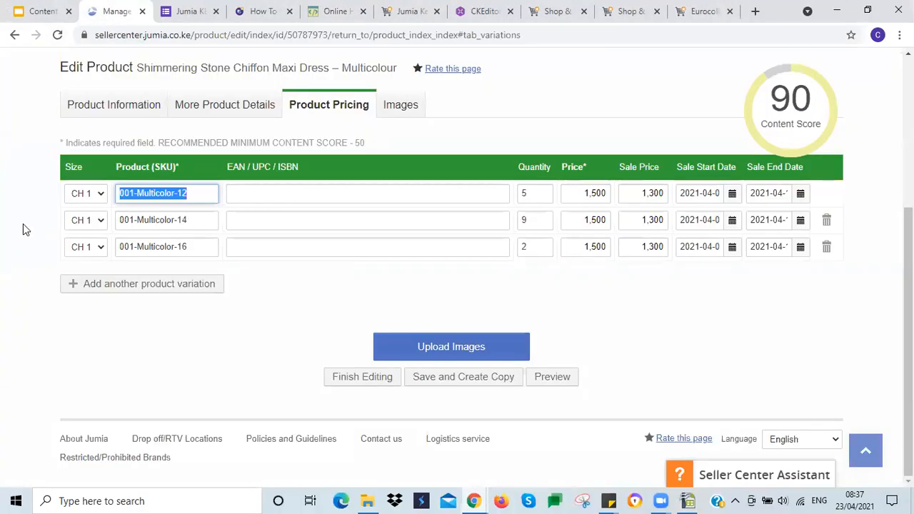
{"action": "scroll", "coordinate": [30, 226], "scroll_direction": "up", "scroll_amount": 2}
{"action": "left_click", "coordinate": [161, 150]}
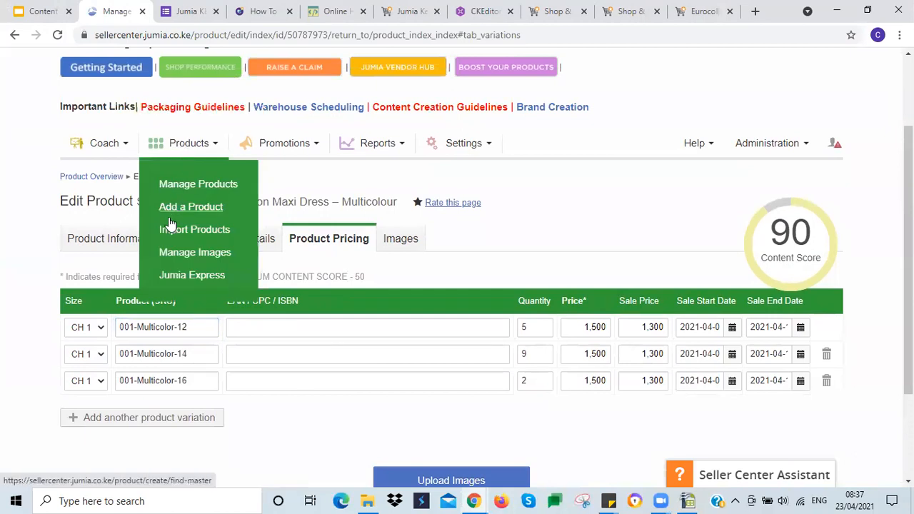
{"action": "left_click", "coordinate": [181, 187]}
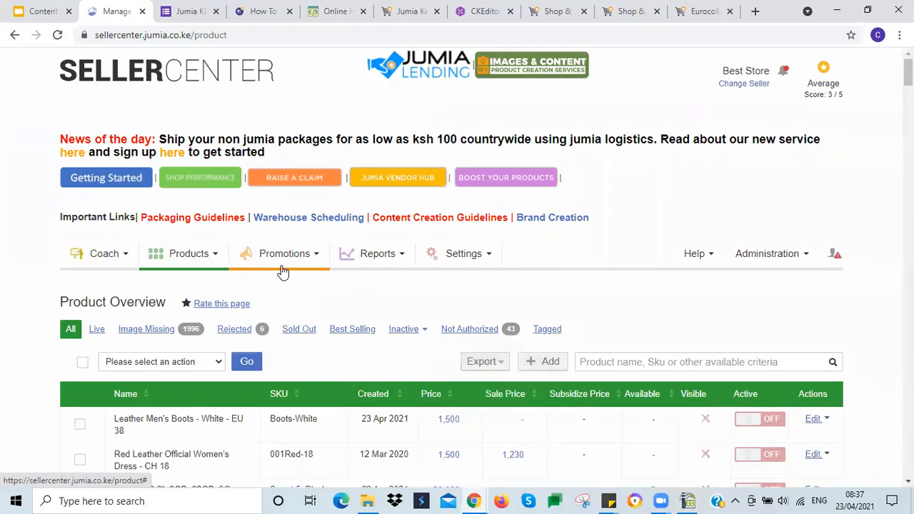
Open the Import Products page in Seller Center and bring its three import stages into view
{"action": "scroll", "coordinate": [281, 271], "scroll_direction": "down", "scroll_amount": 2}
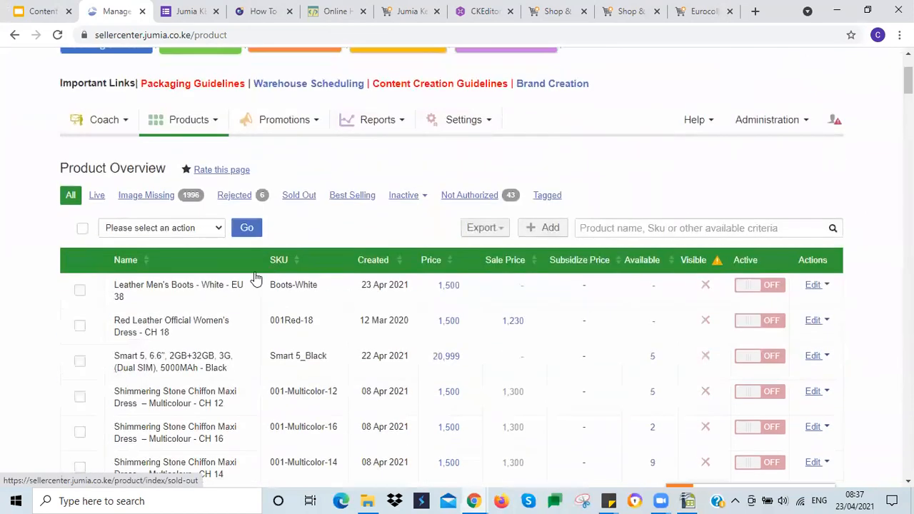
{"action": "left_click", "coordinate": [184, 123]}
{"action": "left_click", "coordinate": [180, 209]}
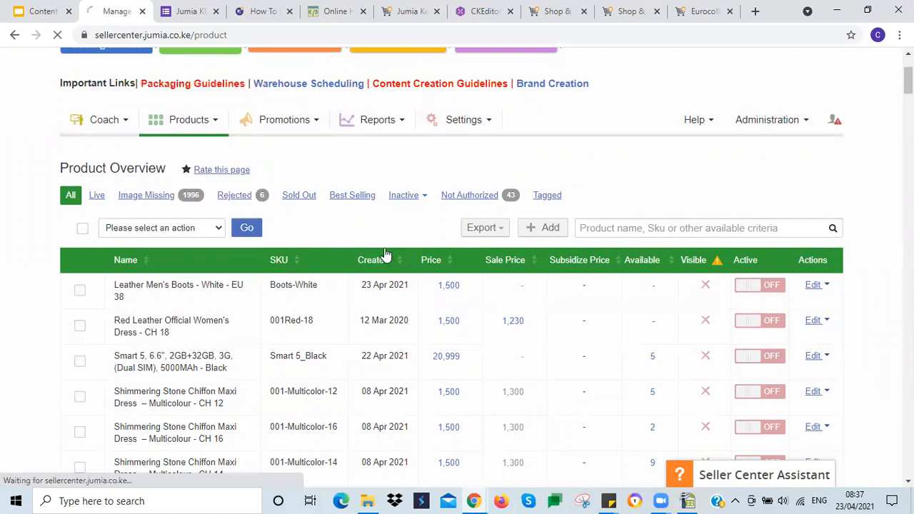
{"action": "scroll", "coordinate": [277, 207], "scroll_direction": "down", "scroll_amount": 3}
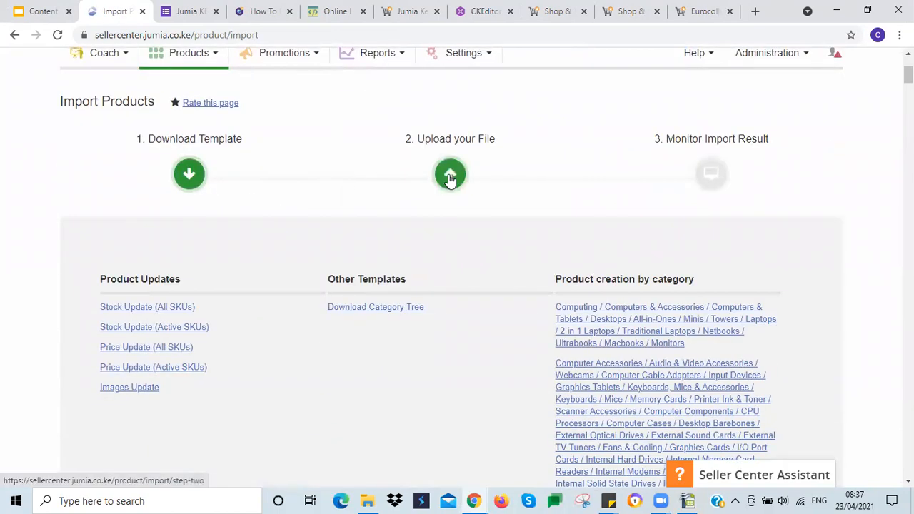
Open the Upload your File stage of Import Products and set the Import Mode to Create new products
{"action": "left_click", "coordinate": [450, 176]}
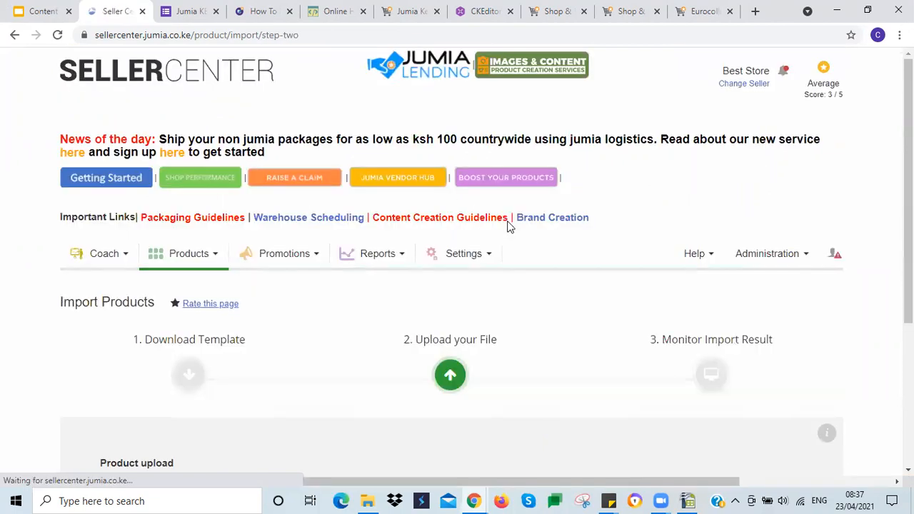
{"action": "scroll", "coordinate": [507, 227], "scroll_direction": "down", "scroll_amount": 2}
{"action": "scroll", "coordinate": [503, 230], "scroll_direction": "down", "scroll_amount": 1}
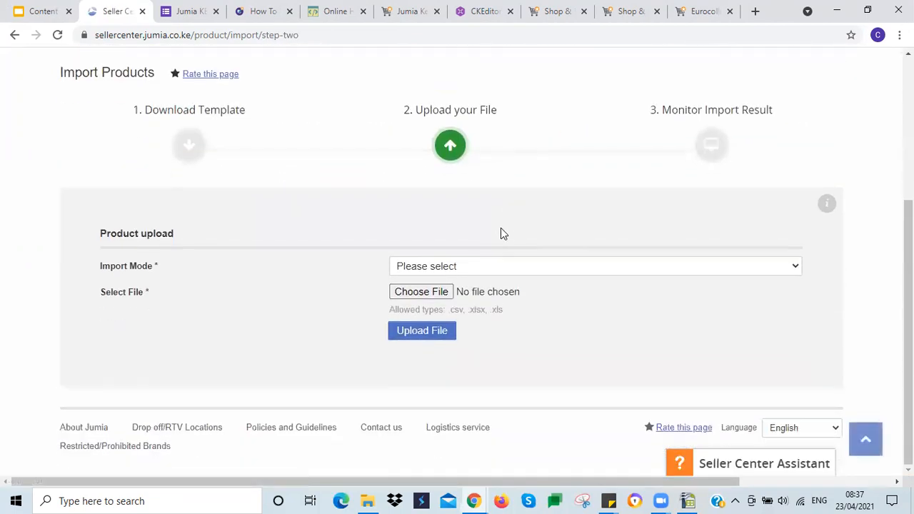
{"action": "left_click", "coordinate": [462, 270]}
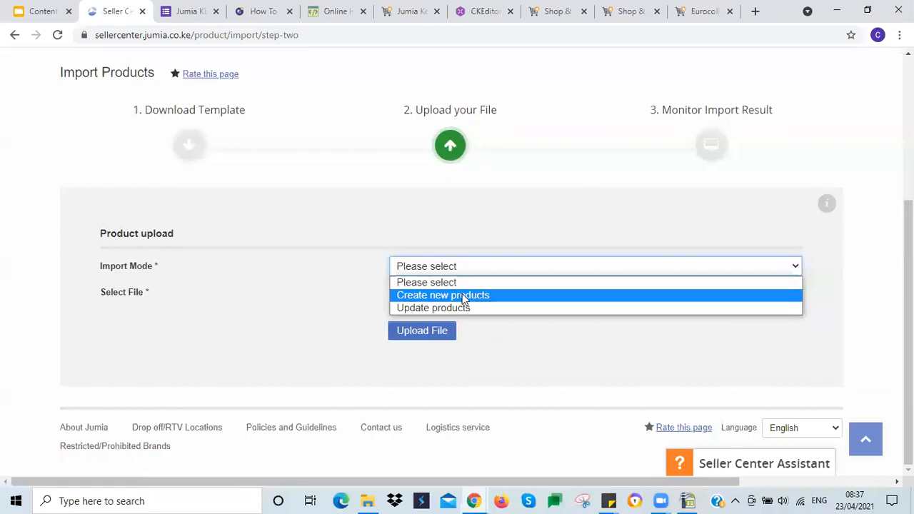
{"action": "left_click", "coordinate": [464, 295]}
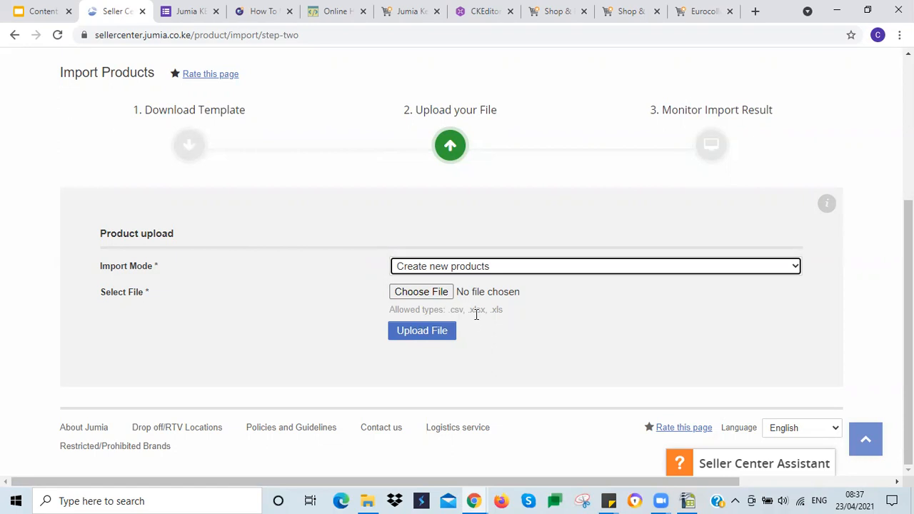
Choose the Mens Shoes file from the Desktop and upload it for import
{"action": "left_click", "coordinate": [437, 294]}
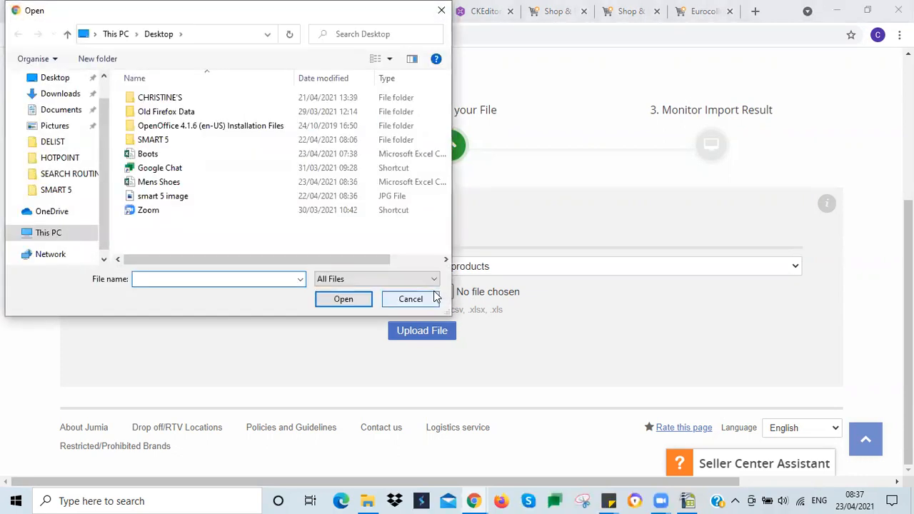
{"action": "left_click", "coordinate": [170, 187]}
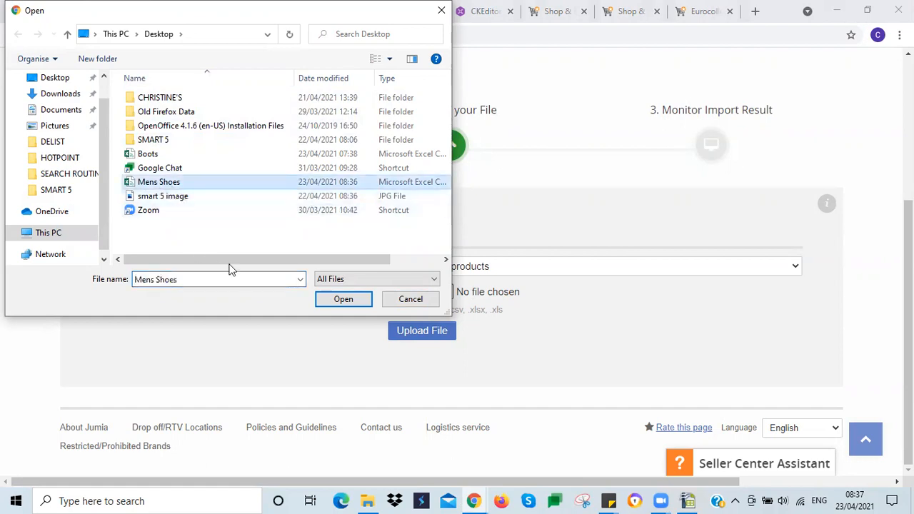
{"action": "left_click", "coordinate": [354, 304]}
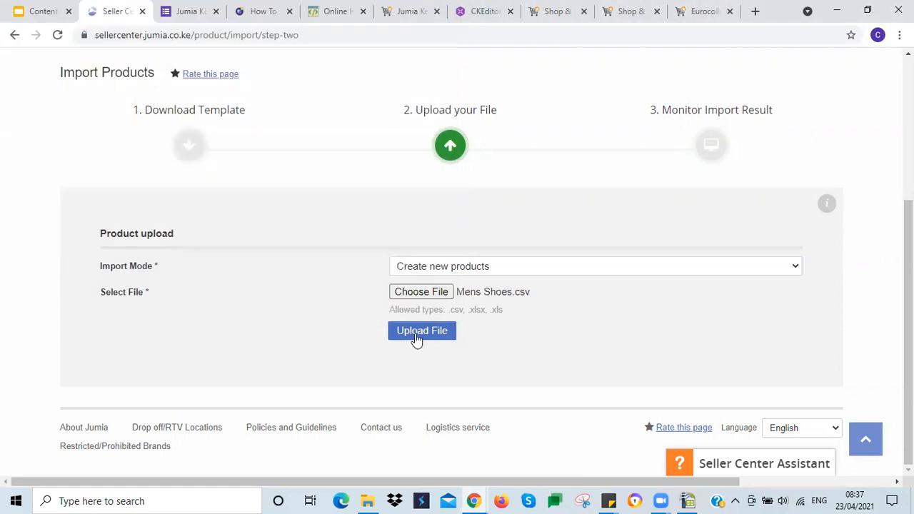
{"action": "left_click", "coordinate": [419, 334]}
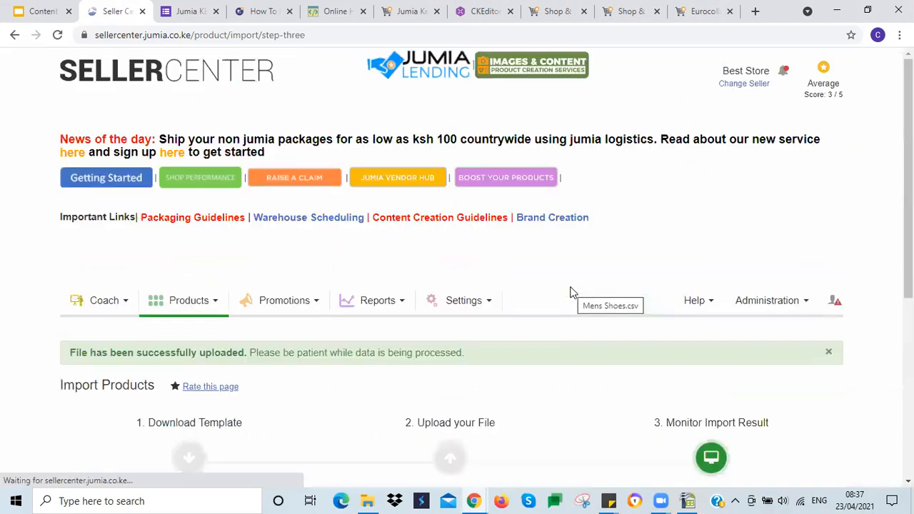
Check the Mens Shoes.csv total in Import History against the product rows of the template in OpenOffice Calc
{"action": "scroll", "coordinate": [570, 291], "scroll_direction": "down", "scroll_amount": 2}
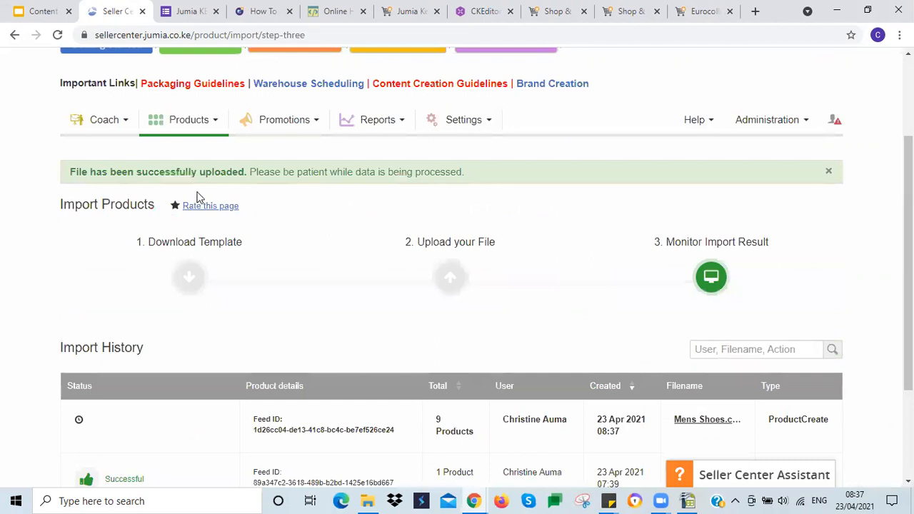
{"action": "scroll", "coordinate": [321, 241], "scroll_direction": "down", "scroll_amount": 1}
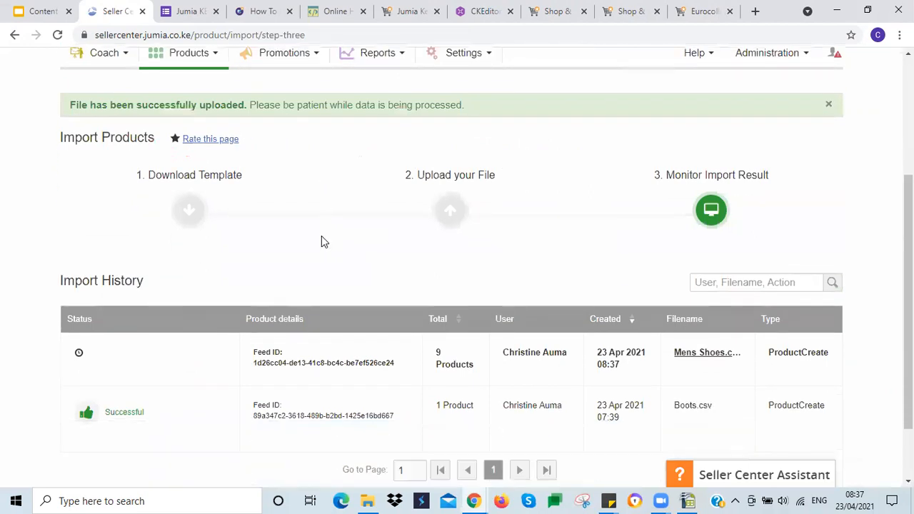
{"action": "scroll", "coordinate": [323, 247], "scroll_direction": "down", "scroll_amount": 2}
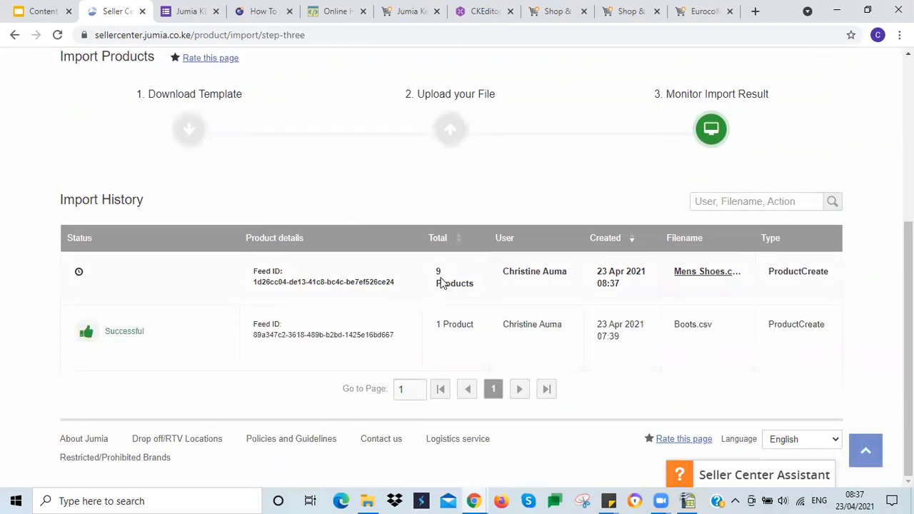
{"action": "left_click", "coordinate": [688, 500]}
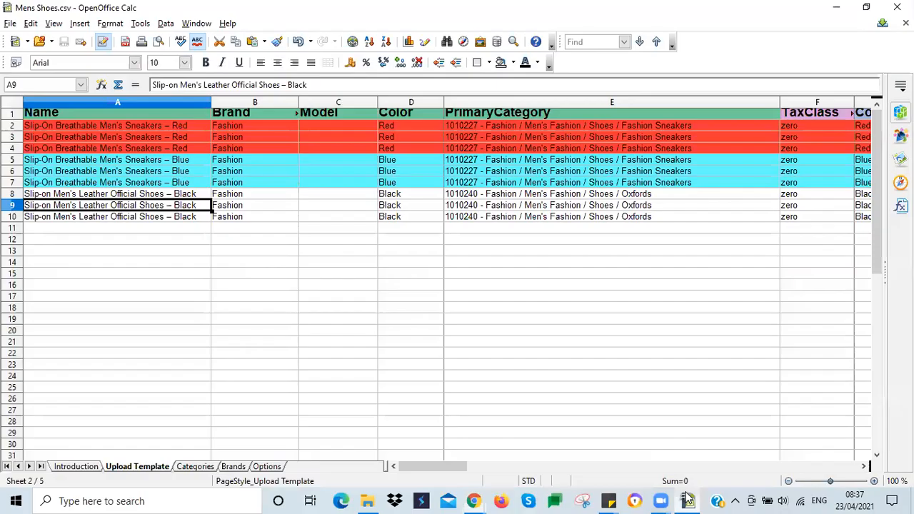
{"action": "left_click", "coordinate": [36, 219]}
{"action": "left_click", "coordinate": [34, 207]}
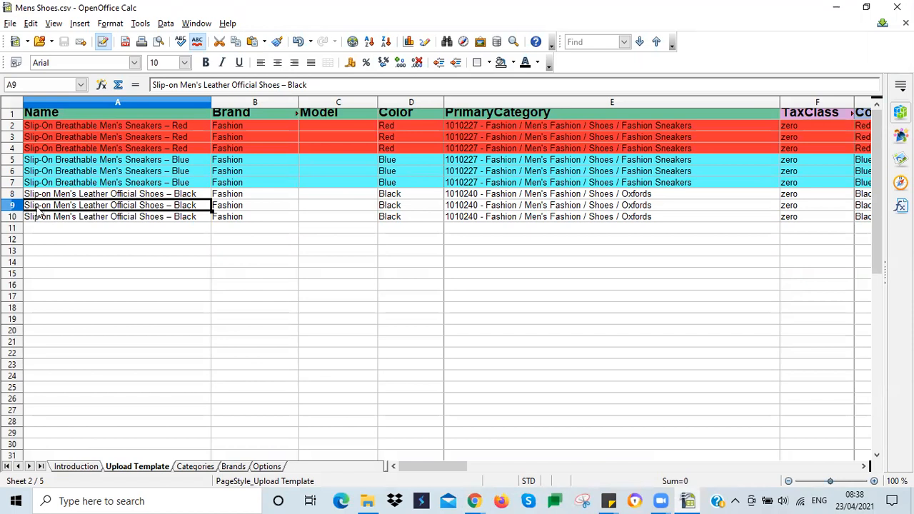
{"action": "left_click", "coordinate": [38, 217]}
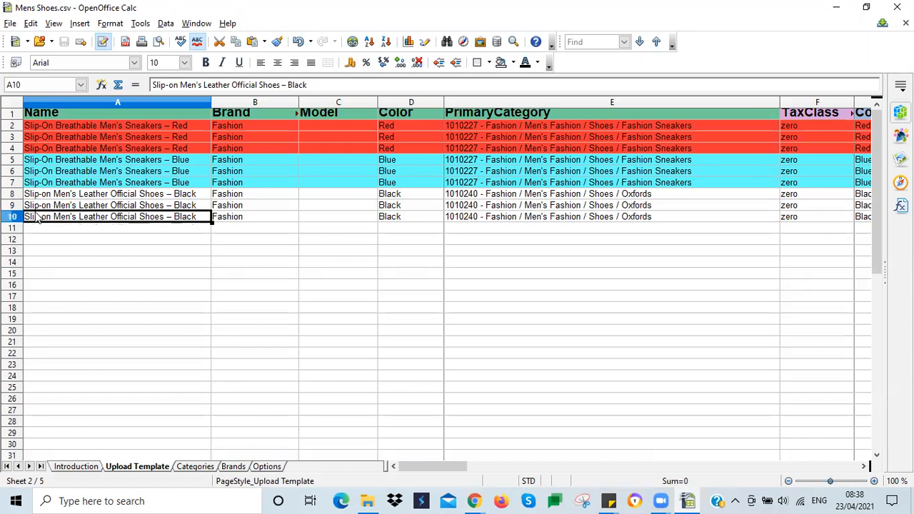
Switch back to Seller Center in Chrome, reload the import results and check the Mens Shoes.csv status
{"action": "left_click", "coordinate": [688, 501]}
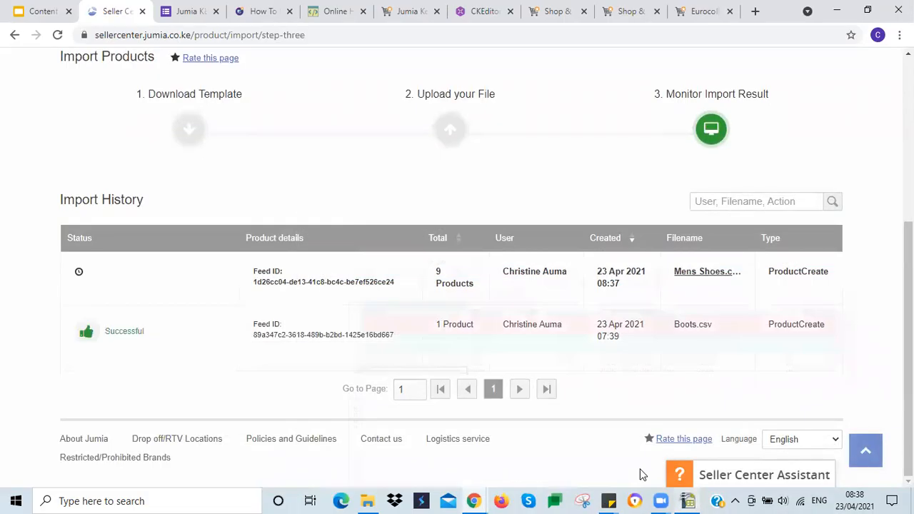
{"action": "left_click", "coordinate": [58, 35]}
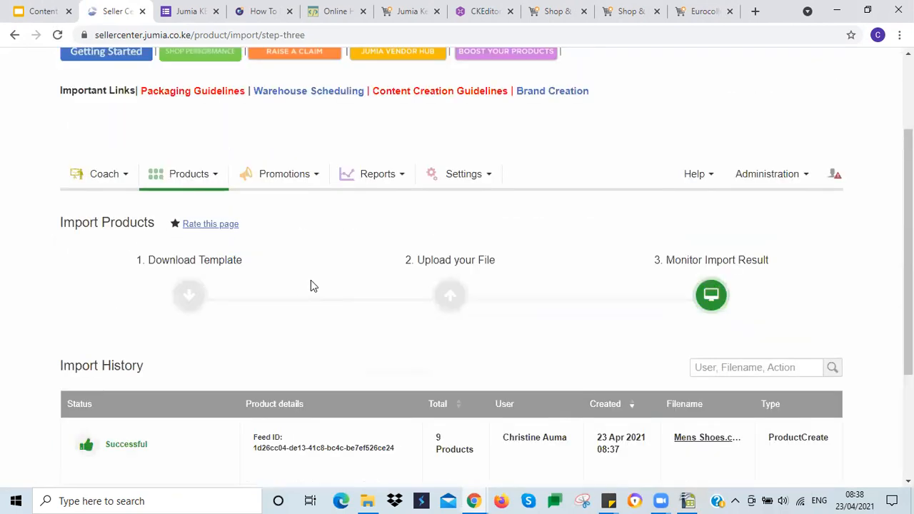
{"action": "scroll", "coordinate": [309, 280], "scroll_direction": "down", "scroll_amount": 3}
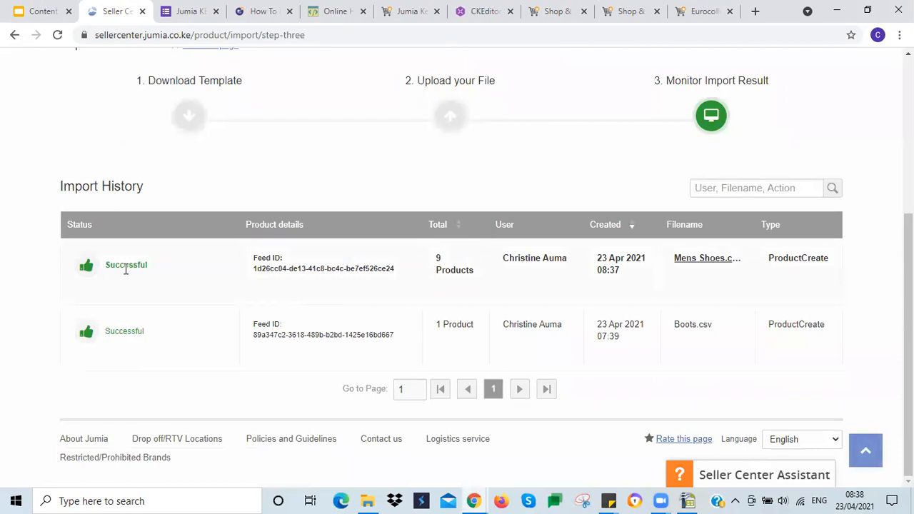
Open the Manage Products overview and bring the newly imported shoe variations into view
{"action": "scroll", "coordinate": [471, 317], "scroll_direction": "up", "scroll_amount": 2}
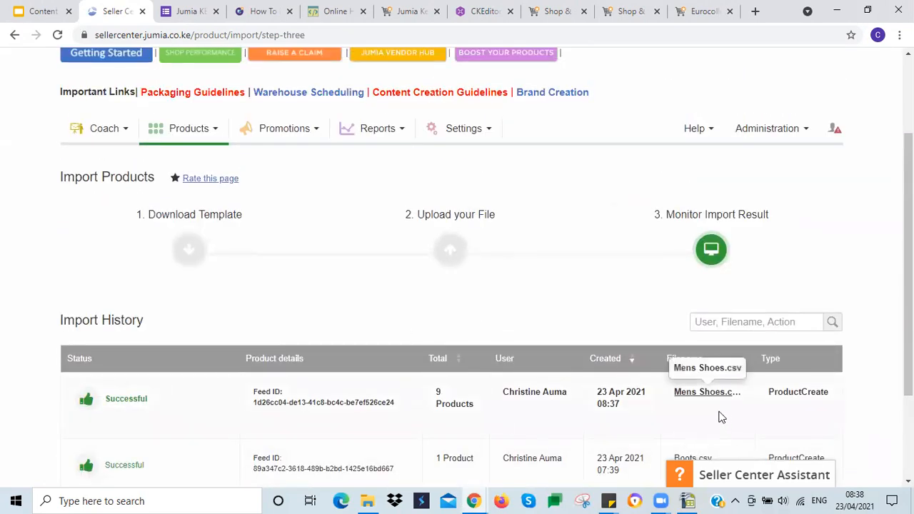
{"action": "mouse_move", "coordinate": [176, 134]}
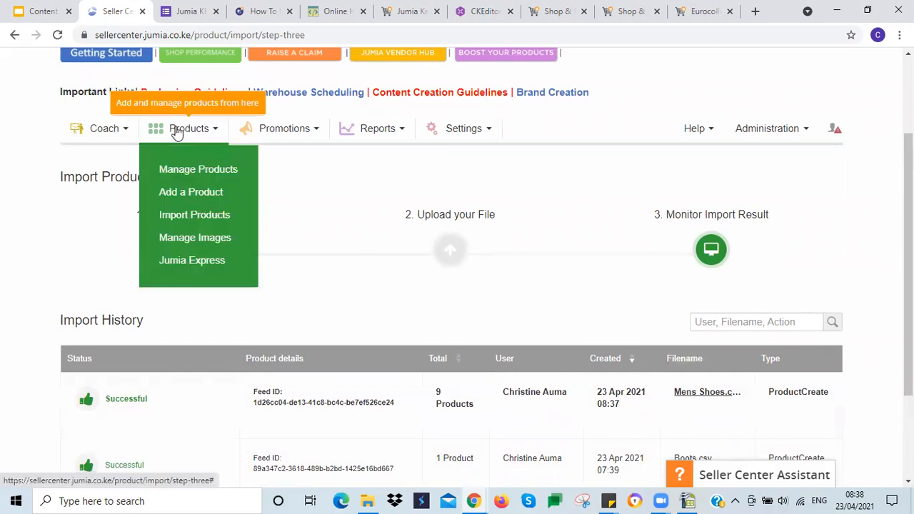
{"action": "left_click", "coordinate": [183, 171]}
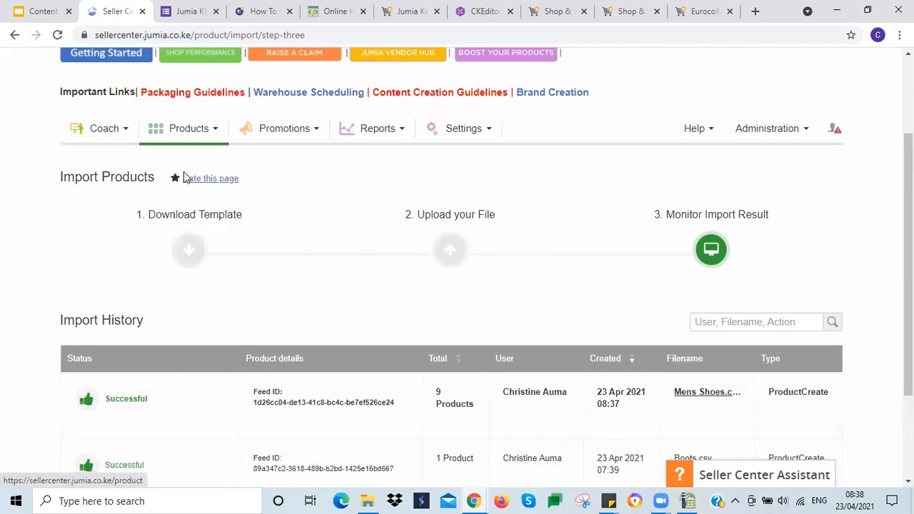
{"action": "scroll", "coordinate": [296, 261], "scroll_direction": "down", "scroll_amount": 3}
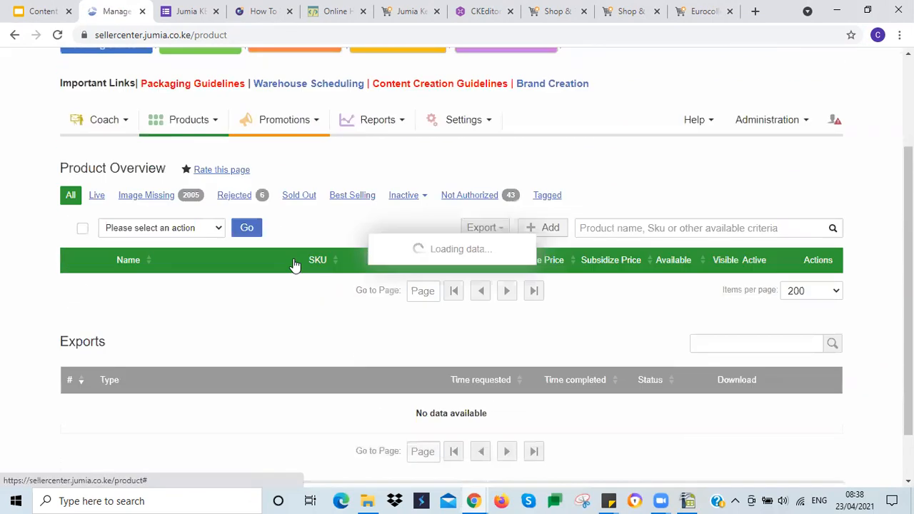
{"action": "scroll", "coordinate": [295, 265], "scroll_direction": "down", "scroll_amount": 2}
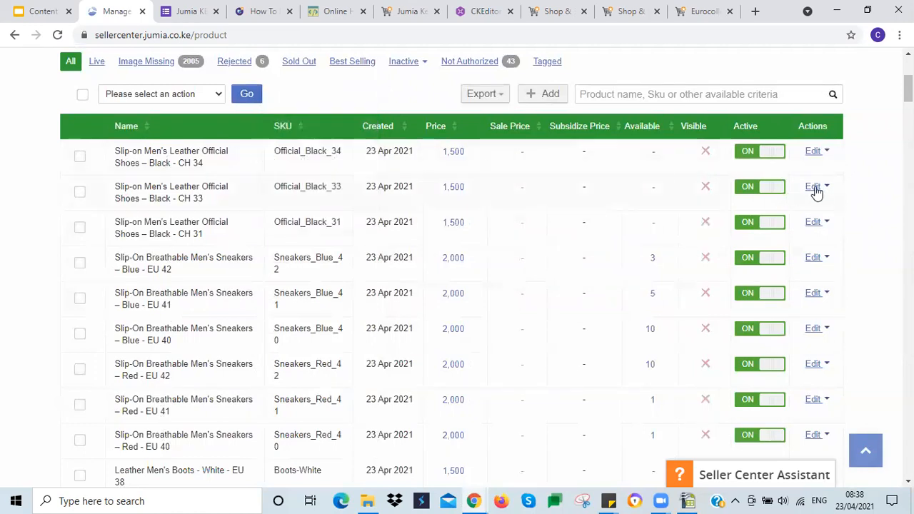
Open the details of the black official shoe variation Official_Black_34 for editing and examine its Content Score breakdown
{"action": "left_click", "coordinate": [826, 152]}
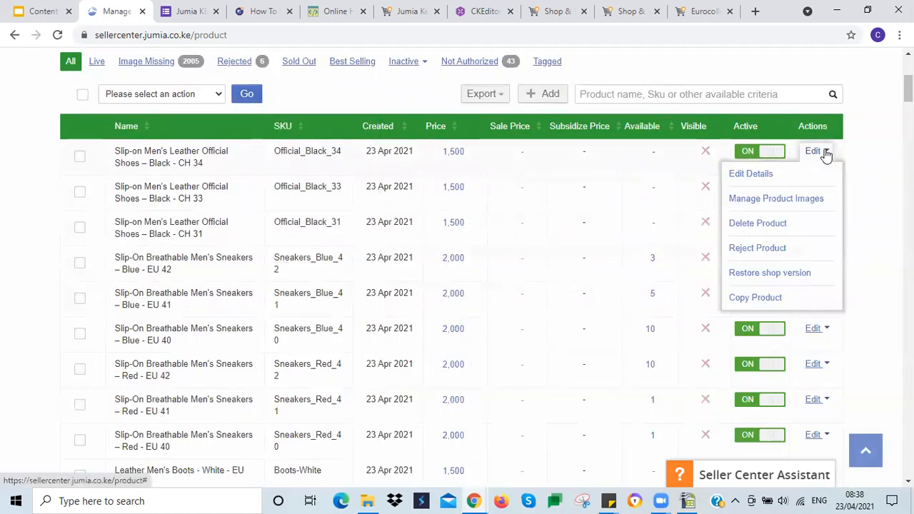
{"action": "left_click", "coordinate": [758, 178]}
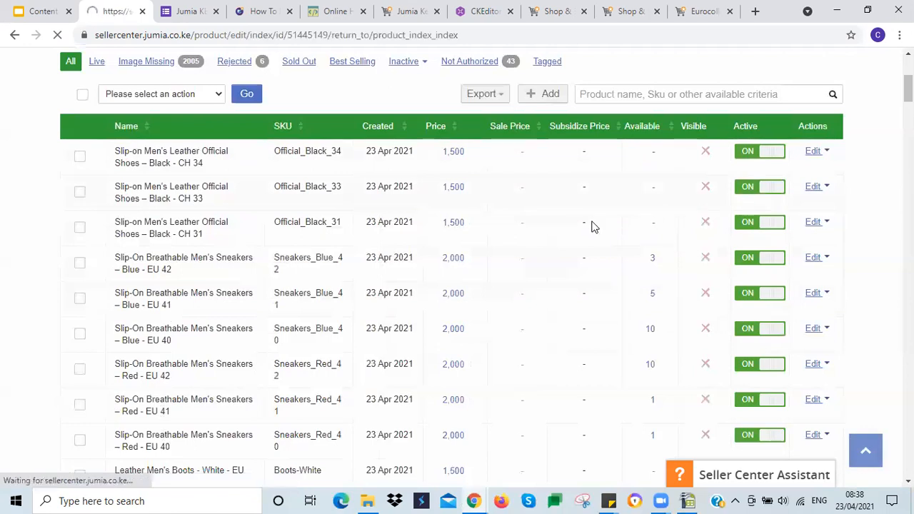
{"action": "scroll", "coordinate": [500, 260], "scroll_direction": "down", "scroll_amount": 2}
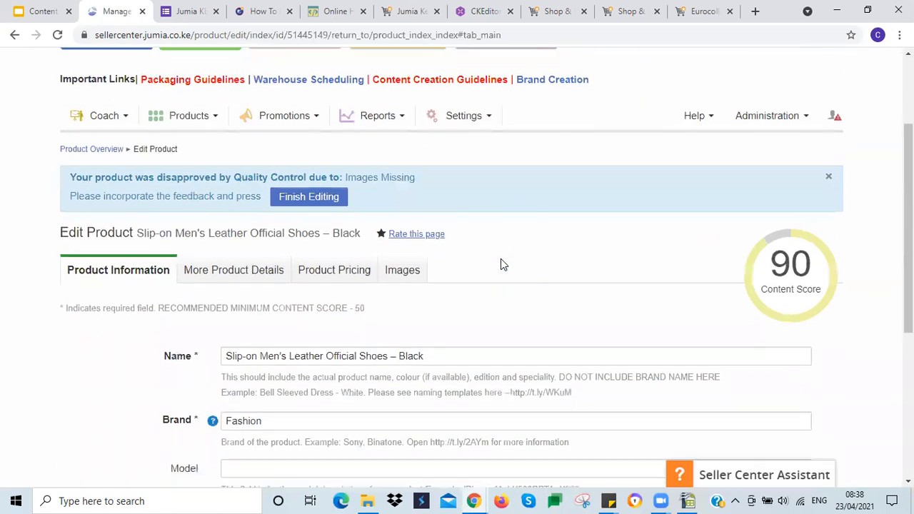
{"action": "scroll", "coordinate": [456, 214], "scroll_direction": "down", "scroll_amount": 2}
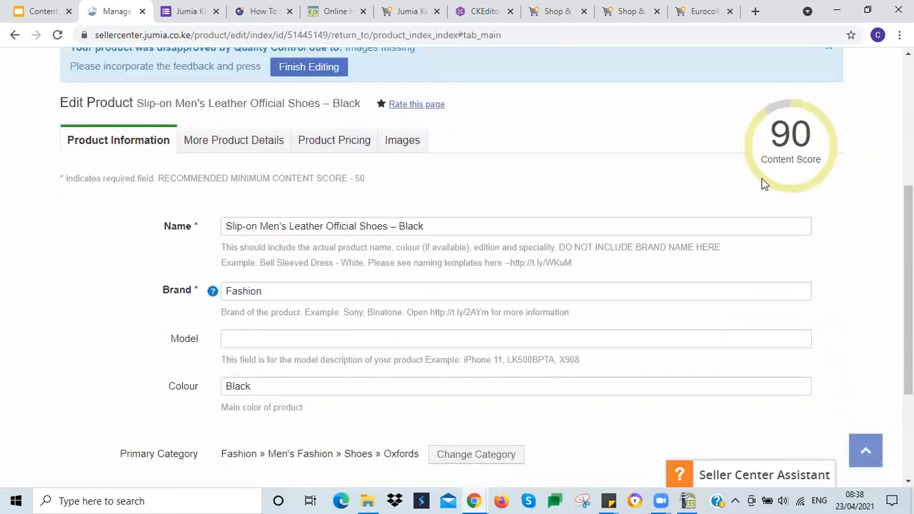
{"action": "mouse_move", "coordinate": [780, 164]}
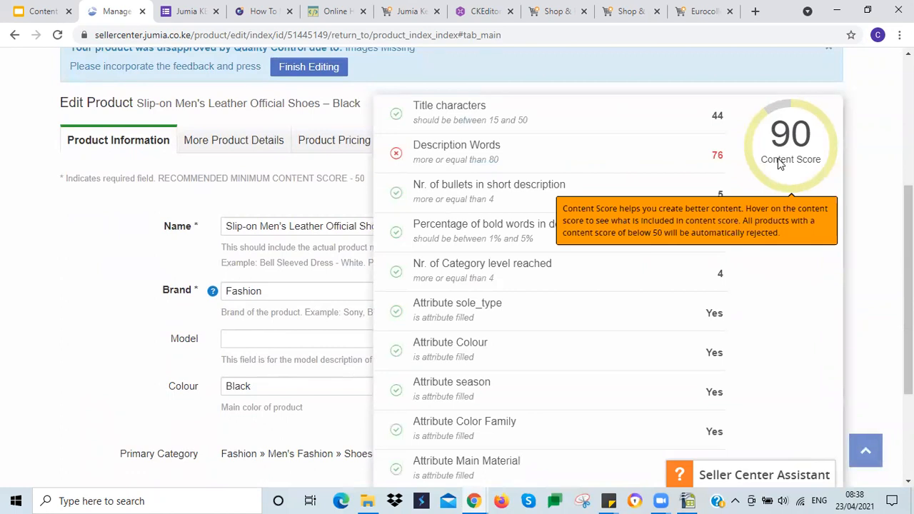
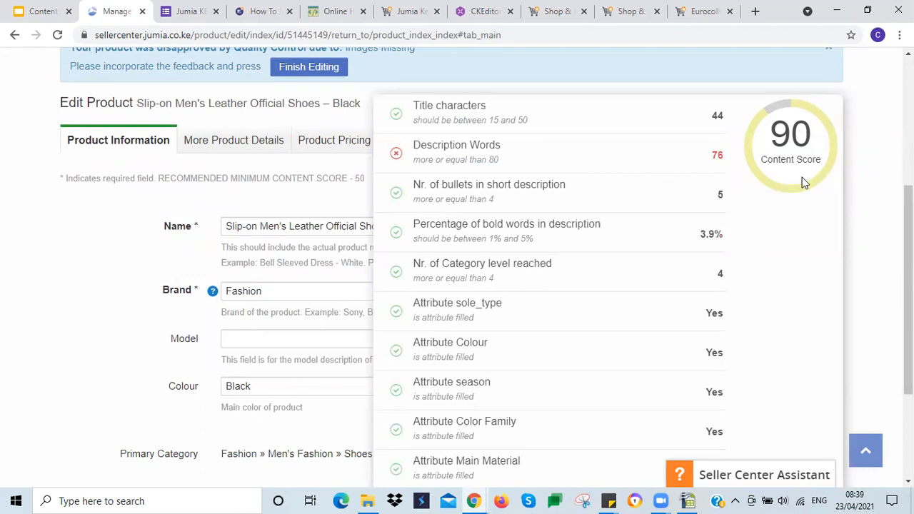
Open More Product Details, expand the Product Description section, and review the description and highlights
{"action": "left_click", "coordinate": [209, 148]}
{"action": "scroll", "coordinate": [210, 273], "scroll_direction": "down", "scroll_amount": 2}
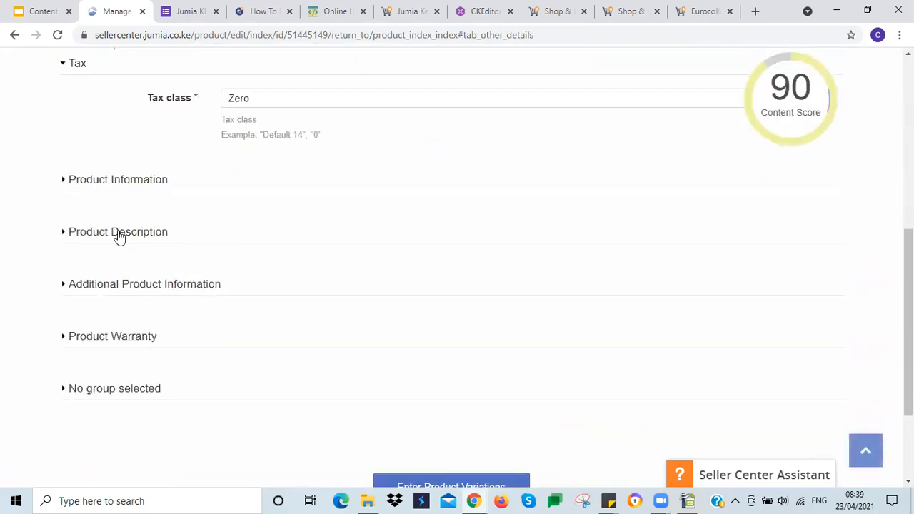
{"action": "left_click", "coordinate": [118, 233]}
{"action": "scroll", "coordinate": [141, 329], "scroll_direction": "down", "scroll_amount": 3}
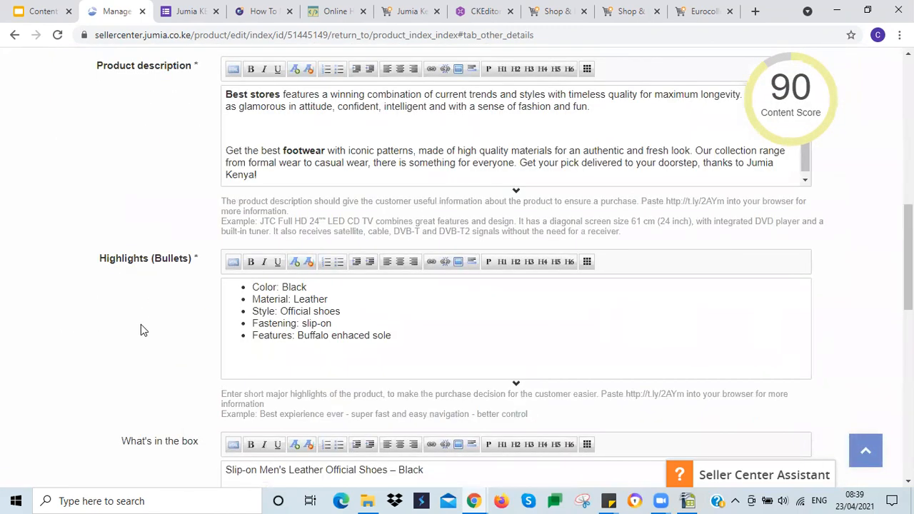
{"action": "scroll", "coordinate": [146, 311], "scroll_direction": "up", "scroll_amount": 1}
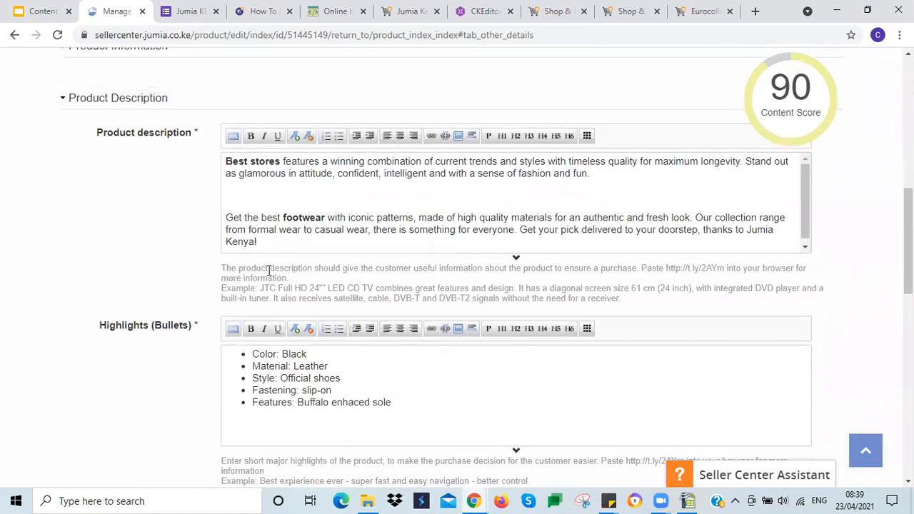
{"action": "scroll", "coordinate": [111, 255], "scroll_direction": "up", "scroll_amount": 2}
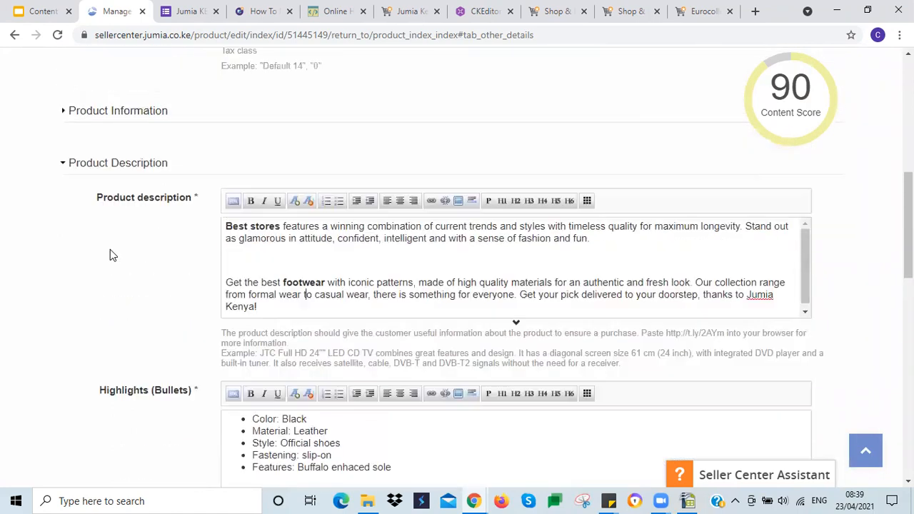
{"action": "scroll", "coordinate": [145, 323], "scroll_direction": "down", "scroll_amount": 5}
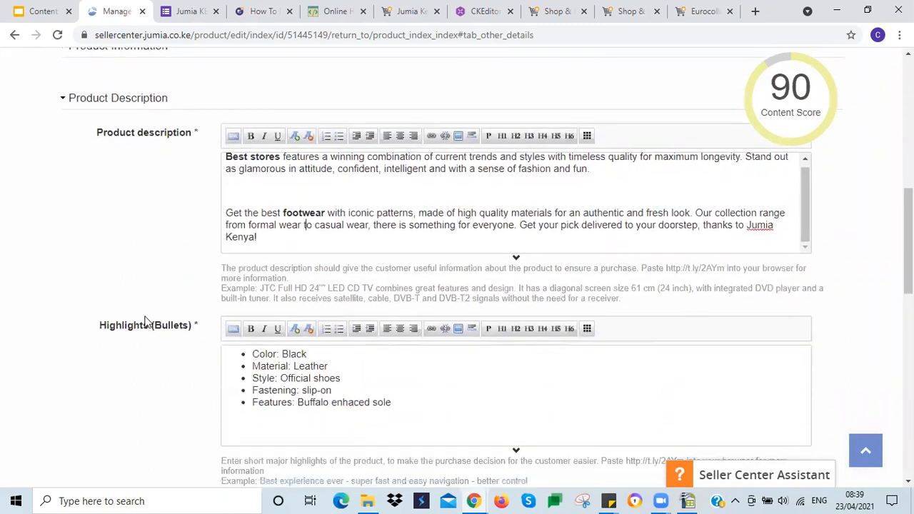
Correct "enhaced" to "enhanced" in the Features bullet of the Highlights, and switch to the online HTML editor
{"action": "left_click", "coordinate": [297, 188]}
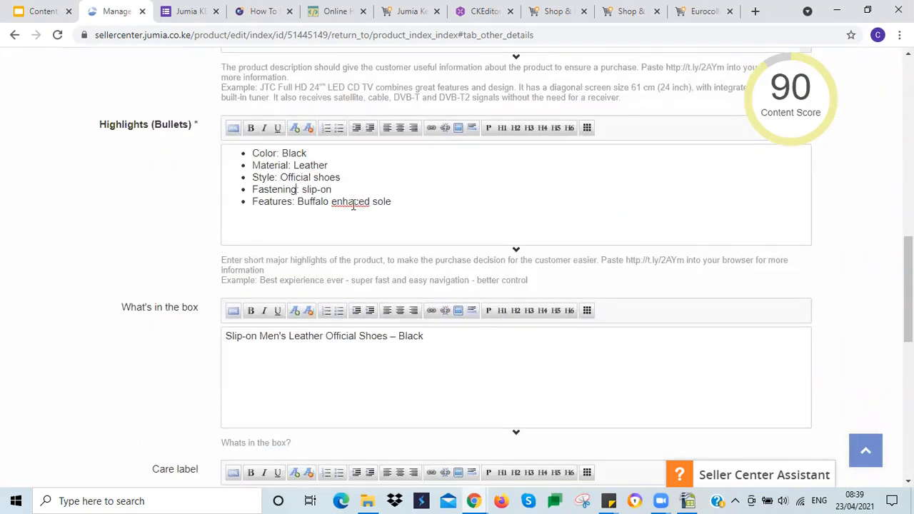
{"action": "type", "text": "n"}
{"action": "left_click", "coordinate": [304, 16]}
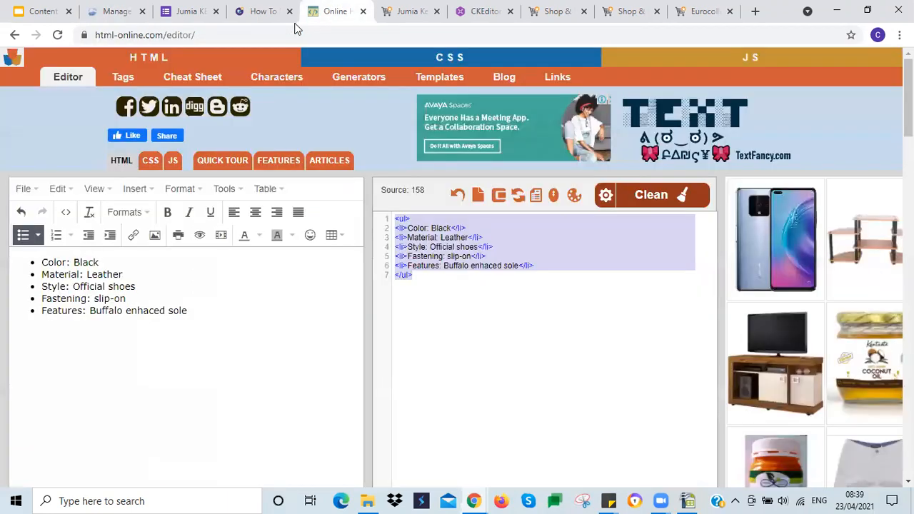
Return to the Seller Center product edit page and review the product description, highlights and remaining content fields
{"action": "left_click", "coordinate": [112, 10]}
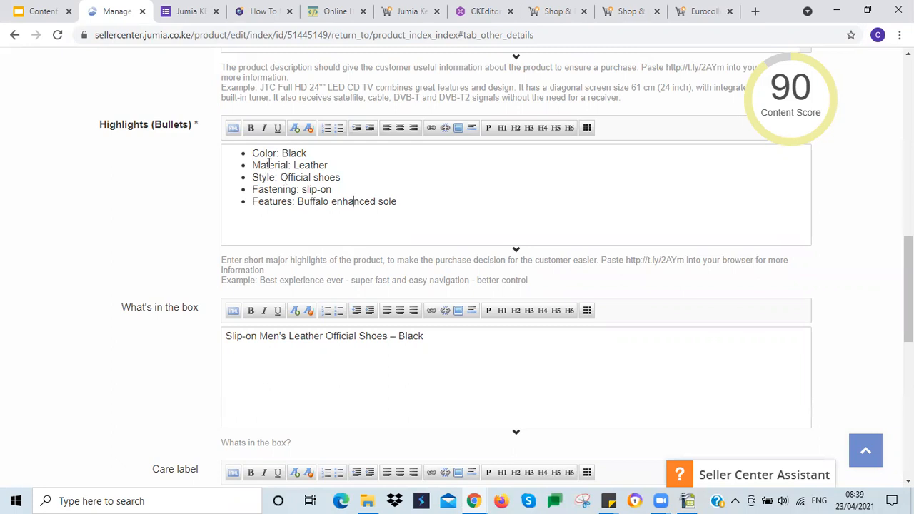
{"action": "scroll", "coordinate": [167, 230], "scroll_direction": "up", "scroll_amount": 4}
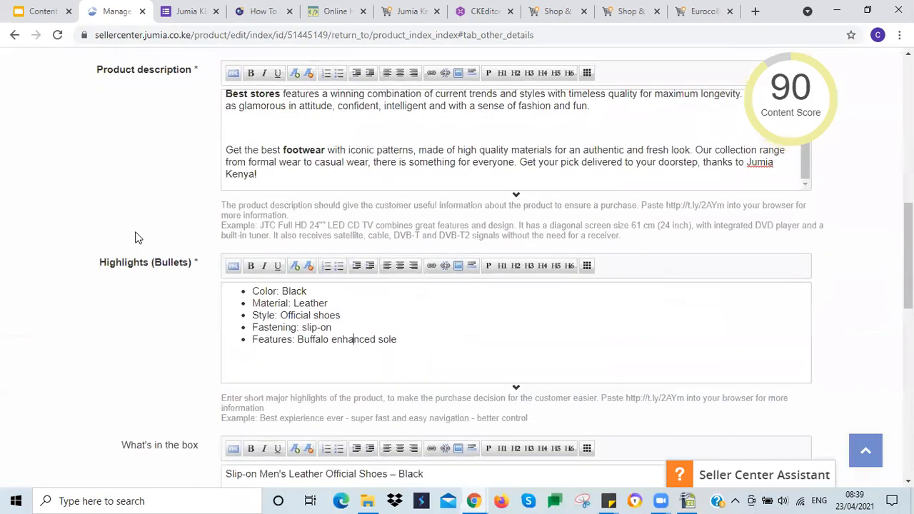
{"action": "scroll", "coordinate": [805, 264], "scroll_direction": "up", "scroll_amount": 1}
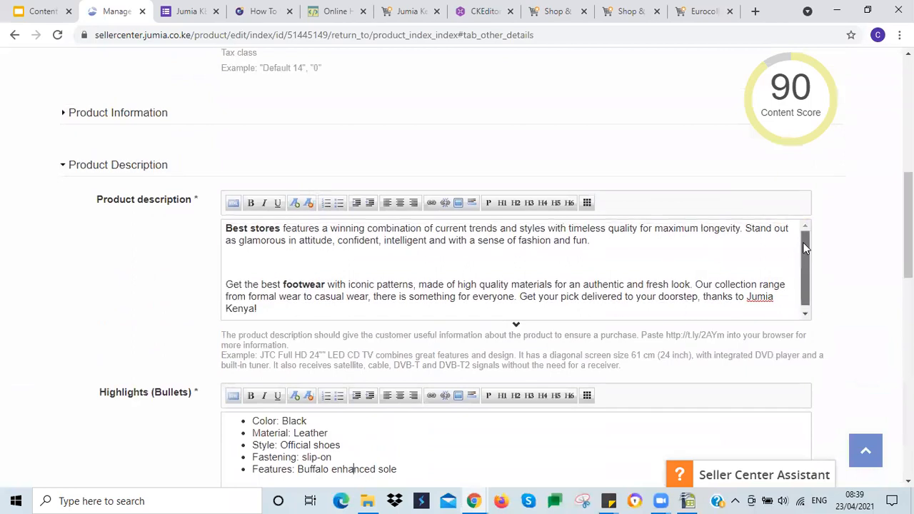
{"action": "left_click", "coordinate": [353, 255]}
{"action": "scroll", "coordinate": [148, 278], "scroll_direction": "down", "scroll_amount": 9}
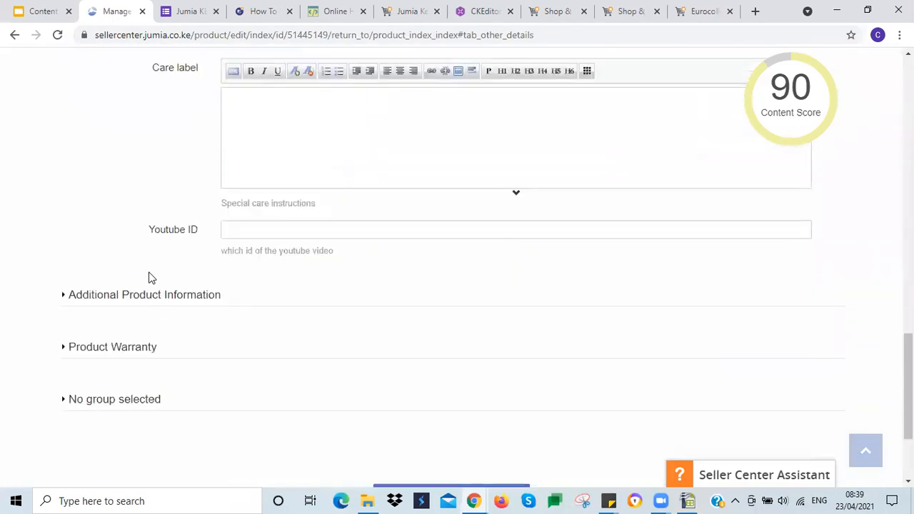
Expand the No group selected section of the black official shoes and set the Shop Type to Jumia Mall
{"action": "scroll", "coordinate": [148, 278], "scroll_direction": "down", "scroll_amount": 2}
{"action": "left_click", "coordinate": [141, 146]}
{"action": "left_click", "coordinate": [139, 146]}
{"action": "left_click", "coordinate": [113, 250]}
{"action": "scroll", "coordinate": [74, 297], "scroll_direction": "down", "scroll_amount": 3}
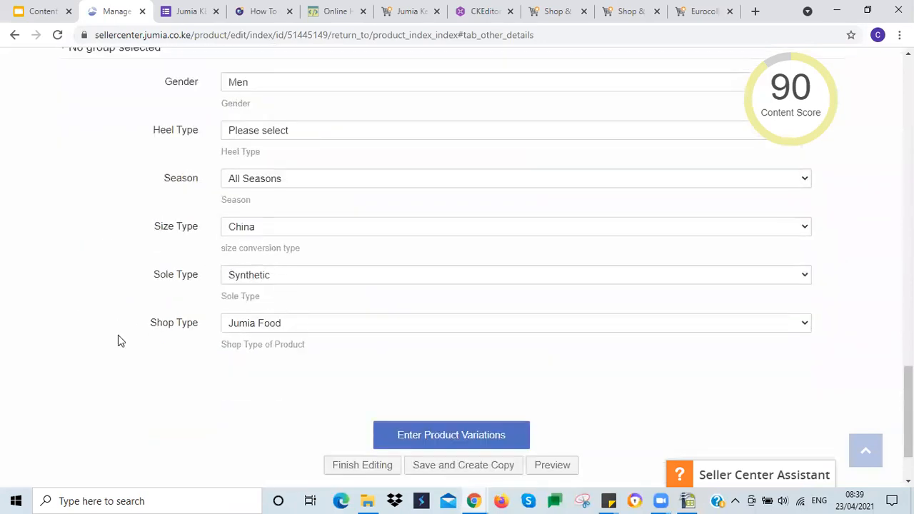
{"action": "left_click", "coordinate": [259, 328]}
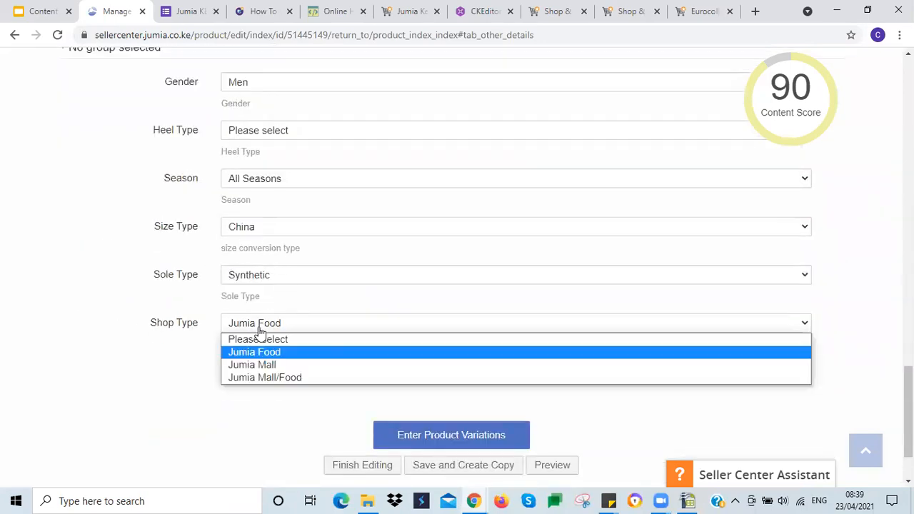
{"action": "left_click", "coordinate": [243, 365]}
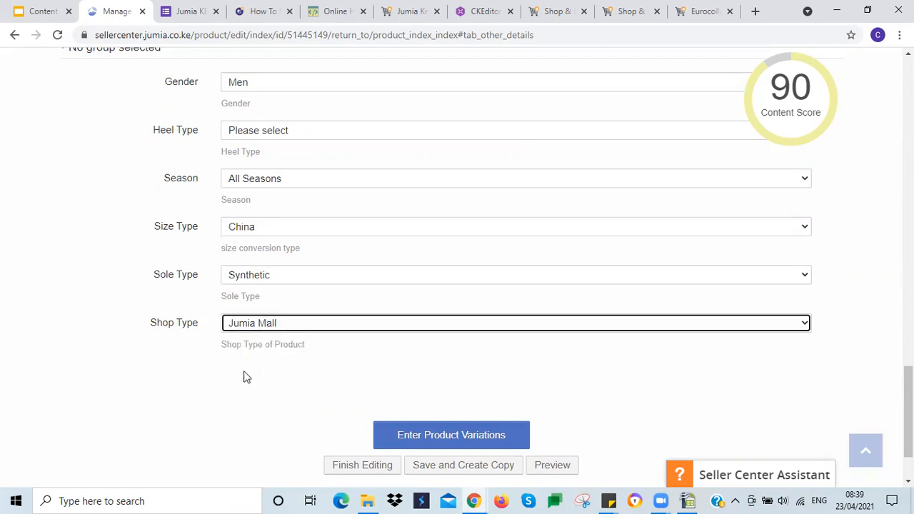
Switch to the Mens Shoes.csv spreadsheet and change ShopType to Jumia Mall for the three black official shoe rows, V8:V10
{"action": "left_click", "coordinate": [690, 501]}
{"action": "left_click", "coordinate": [728, 206]}
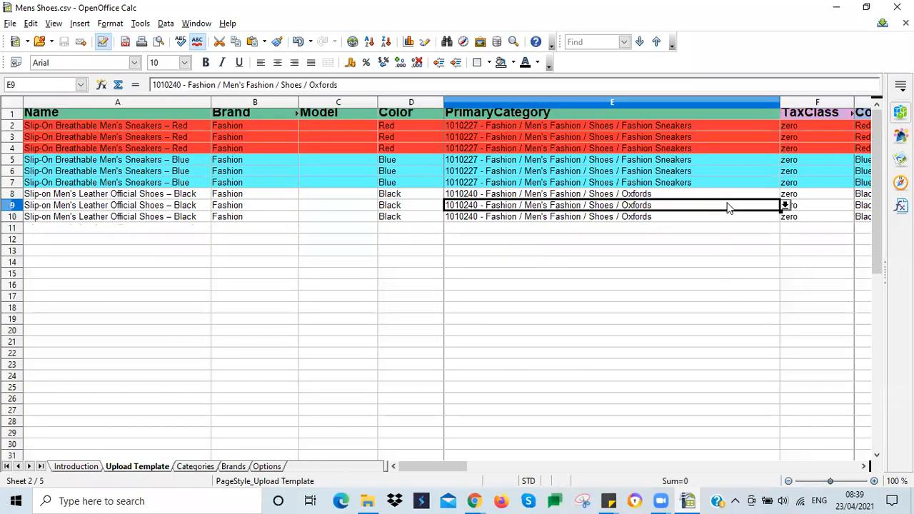
{"action": "key", "text": "Right"}
{"action": "key", "text": "Right"}
{"action": "key", "text": "Right"}
{"action": "key", "text": "Right"}
{"action": "key", "text": "Right"}
{"action": "key", "text": "Right"}
{"action": "key", "text": "Right"}
{"action": "key", "text": "Right"}
{"action": "key", "text": "Right"}
{"action": "key", "text": "Right"}
{"action": "key", "text": "Right"}
{"action": "key", "text": "Right"}
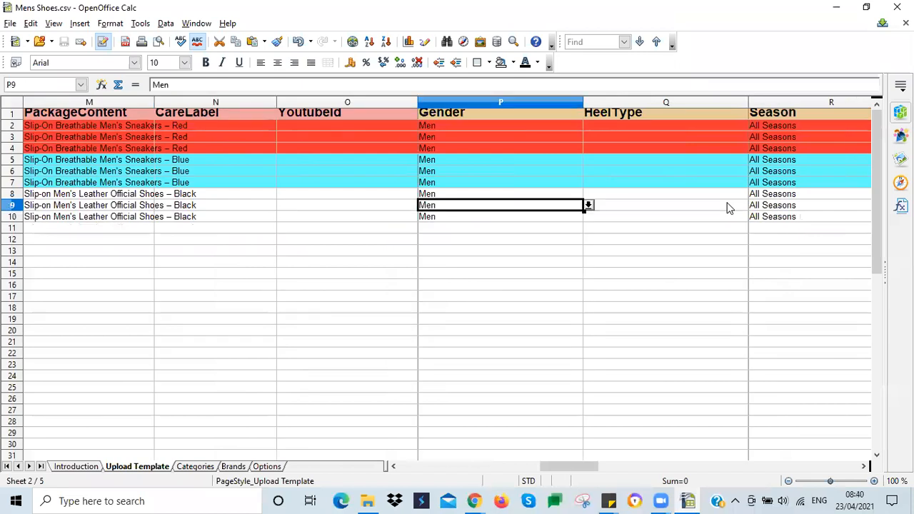
{"action": "key", "text": "Right"}
{"action": "key", "text": "Right"}
{"action": "key", "text": "Right"}
{"action": "key", "text": "Right"}
{"action": "key", "text": "Right"}
{"action": "key", "text": "Right"}
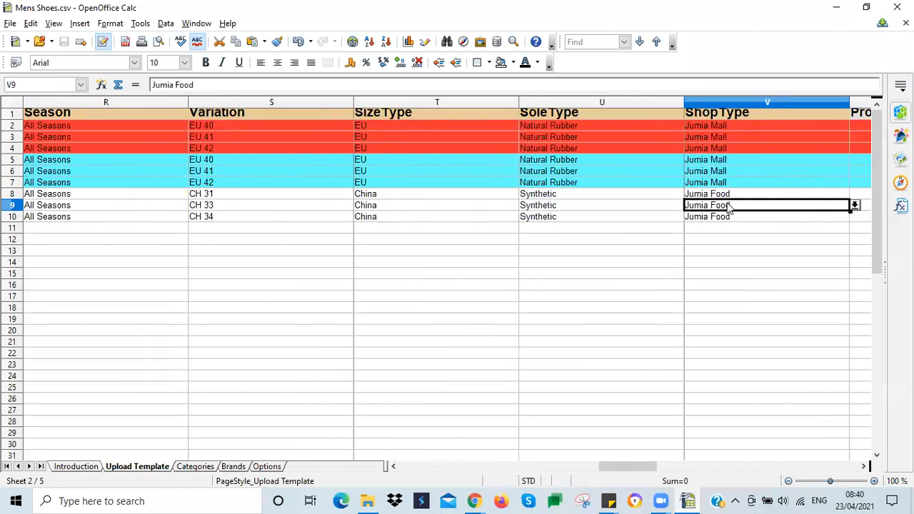
{"action": "left_click", "coordinate": [564, 195]}
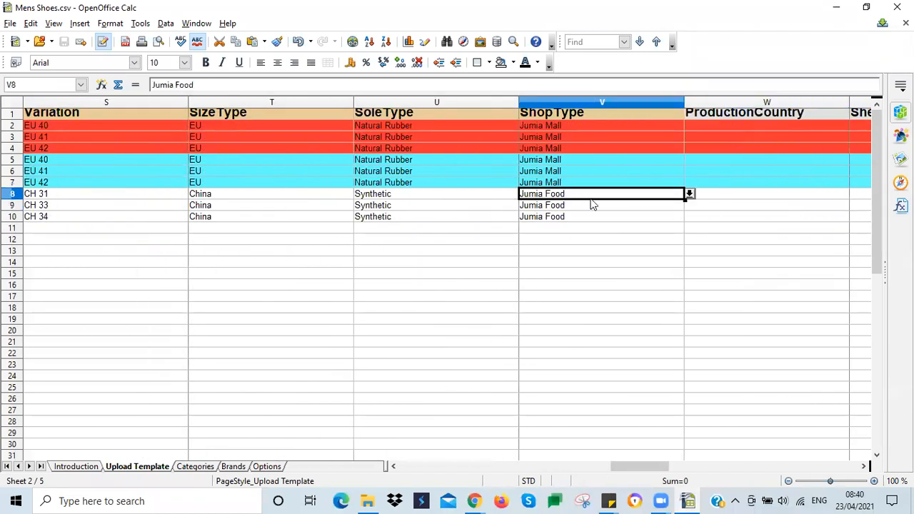
{"action": "left_click", "coordinate": [689, 194]}
{"action": "left_click", "coordinate": [582, 216]}
{"action": "left_click_drag", "start_coordinate": [684, 199], "coordinate": [668, 221]}
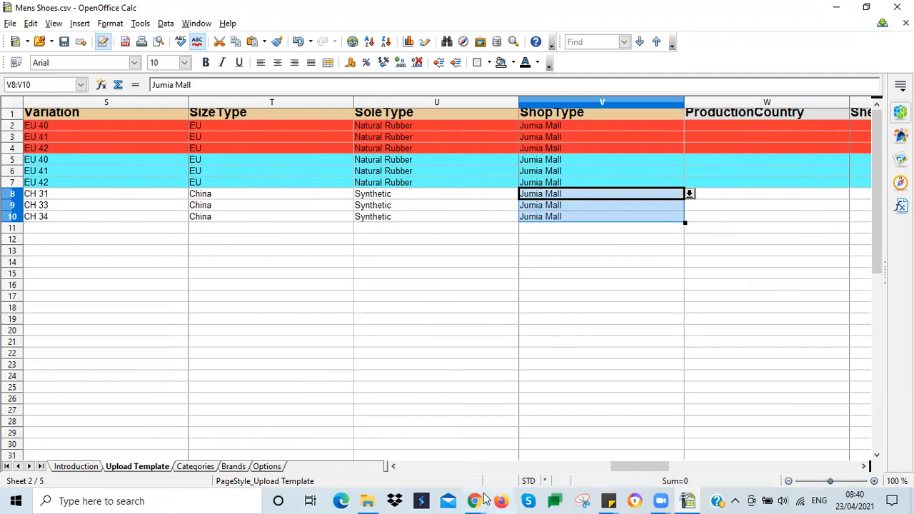
Return to the Seller Center product, collapse the No group selected section, and continue to the product variations and pricing
{"action": "mouse_move", "coordinate": [478, 500]}
{"action": "left_click", "coordinate": [542, 436]}
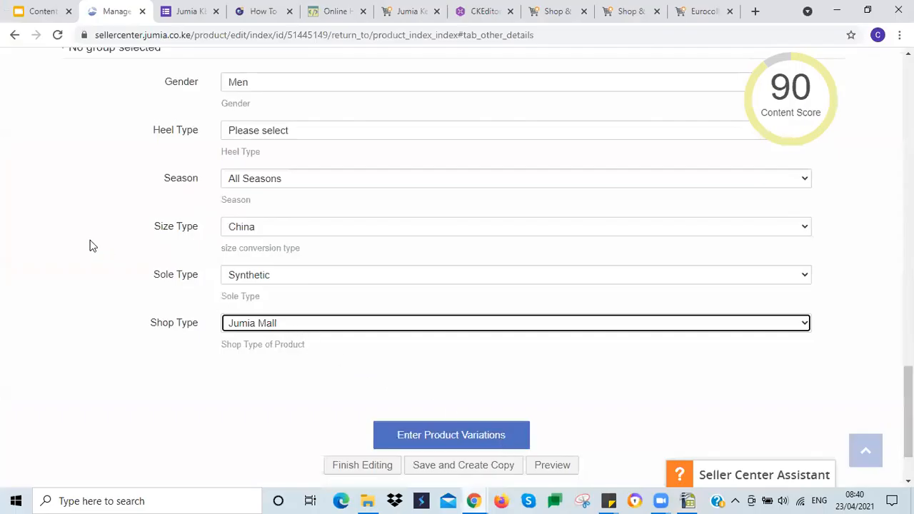
{"action": "left_click", "coordinate": [63, 232]}
{"action": "scroll", "coordinate": [63, 237], "scroll_direction": "up", "scroll_amount": 2}
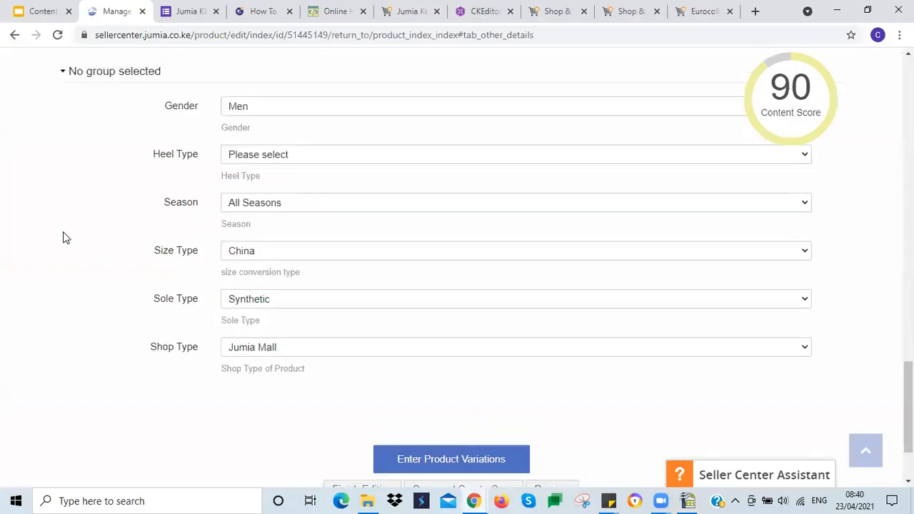
{"action": "left_click", "coordinate": [118, 184]}
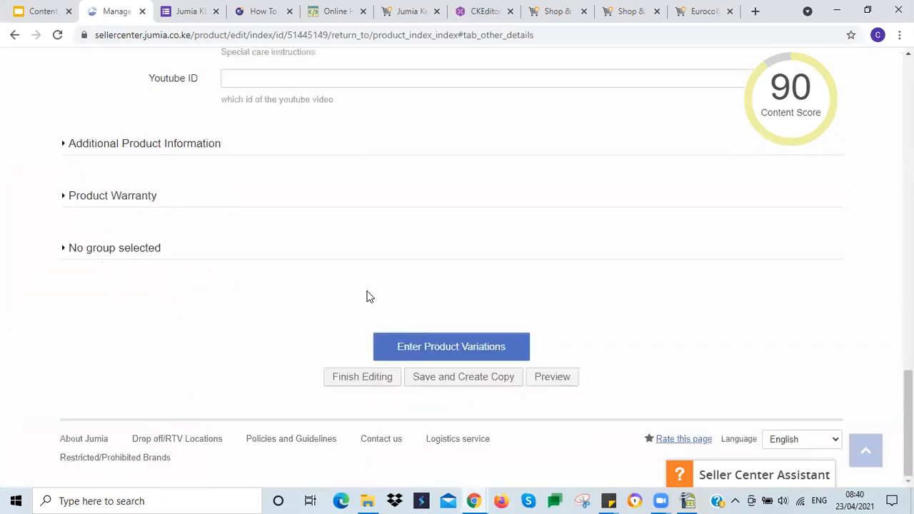
{"action": "left_click", "coordinate": [426, 349]}
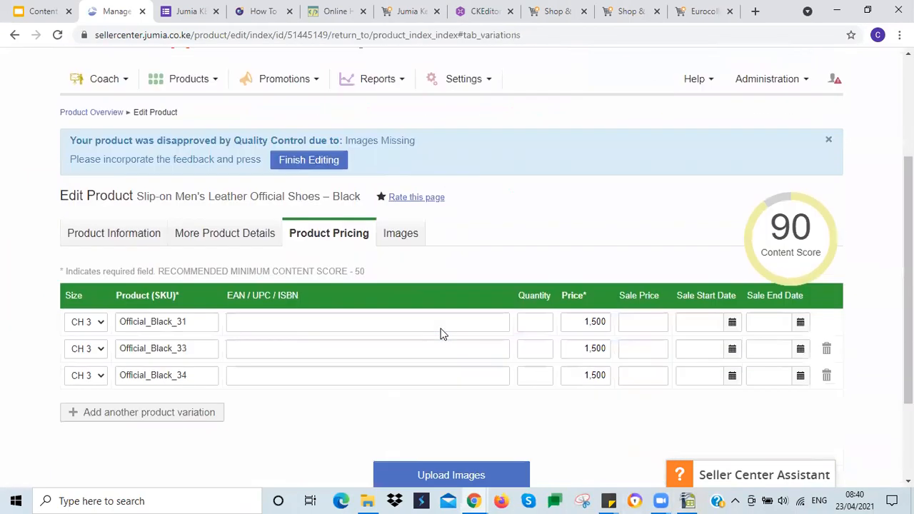
{"action": "scroll", "coordinate": [428, 327], "scroll_direction": "down", "scroll_amount": 2}
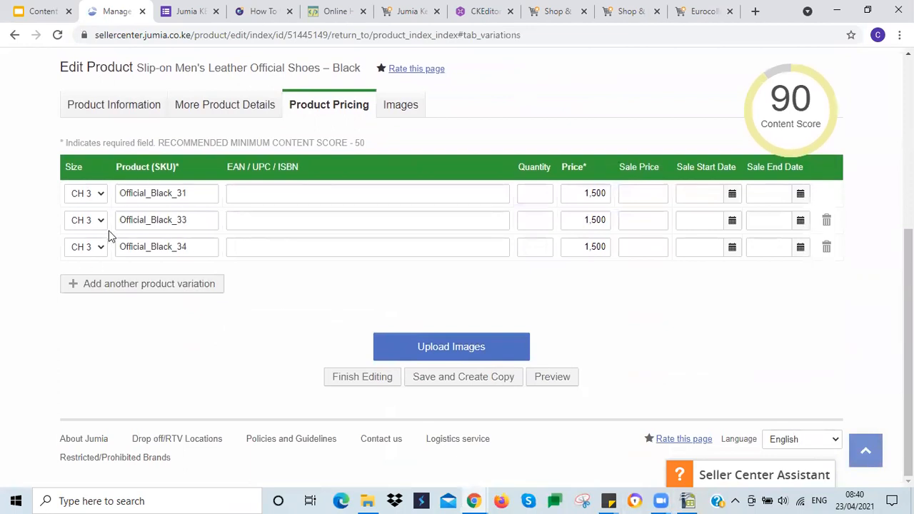
Switch to the Mens Shoes.csv spreadsheet and examine the size, price, SellerSku, ParentSku and Quantity columns of the shoe variations
{"action": "left_click", "coordinate": [686, 500]}
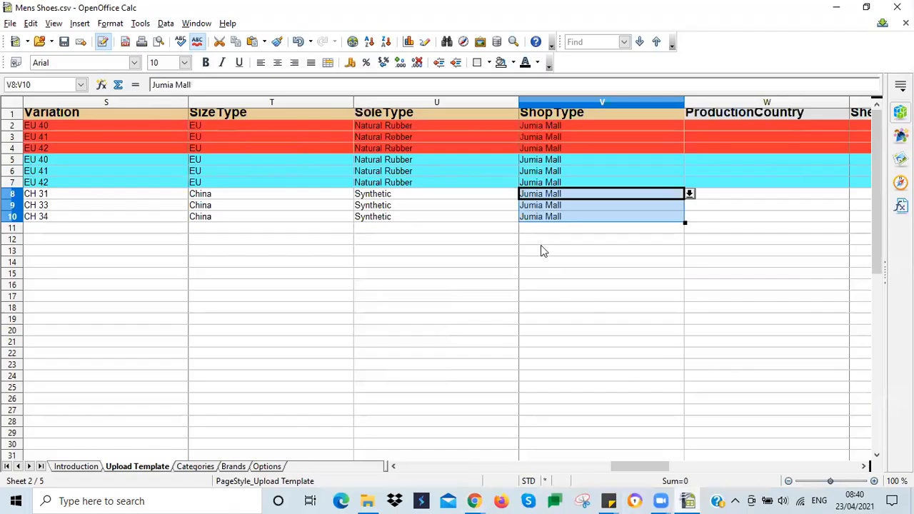
{"action": "left_click", "coordinate": [271, 217]}
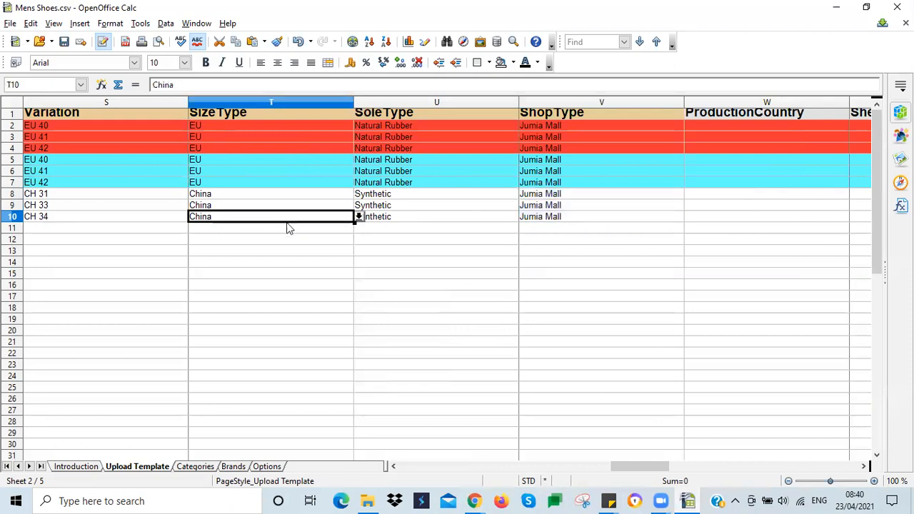
{"action": "left_click", "coordinate": [722, 218]}
{"action": "key", "text": "Right"}
{"action": "key", "text": "Right"}
{"action": "key", "text": "Right"}
{"action": "key", "text": "Right"}
{"action": "key", "text": "Right"}
{"action": "key", "text": "Right"}
{"action": "key", "text": "Right"}
{"action": "key", "text": "Right"}
{"action": "key", "text": "Right"}
{"action": "key", "text": "Right"}
{"action": "key", "text": "Right"}
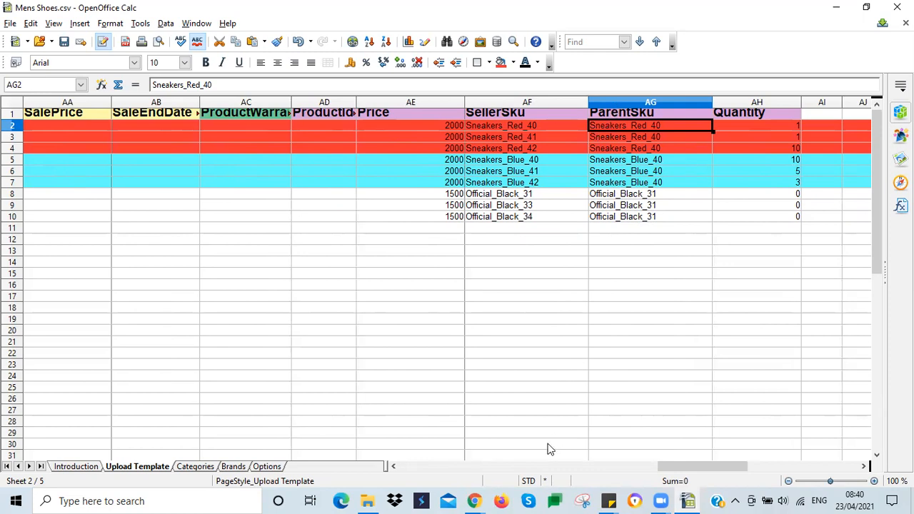
Switch to the Eurocollections brown slip-on shoes listing on Jumia, read through its men's shoe Size Guide, and close the guide
{"action": "mouse_move", "coordinate": [474, 500]}
{"action": "left_click", "coordinate": [498, 457]}
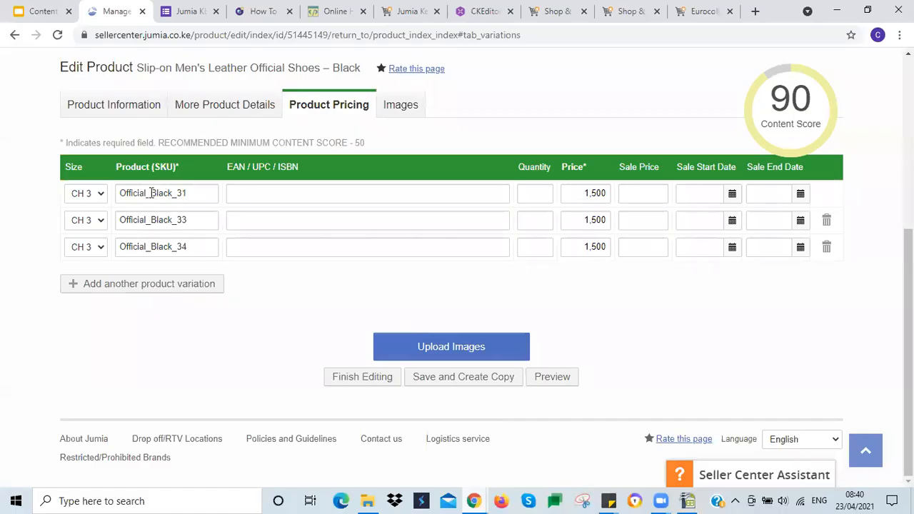
{"action": "key", "text": "ctrl+9"}
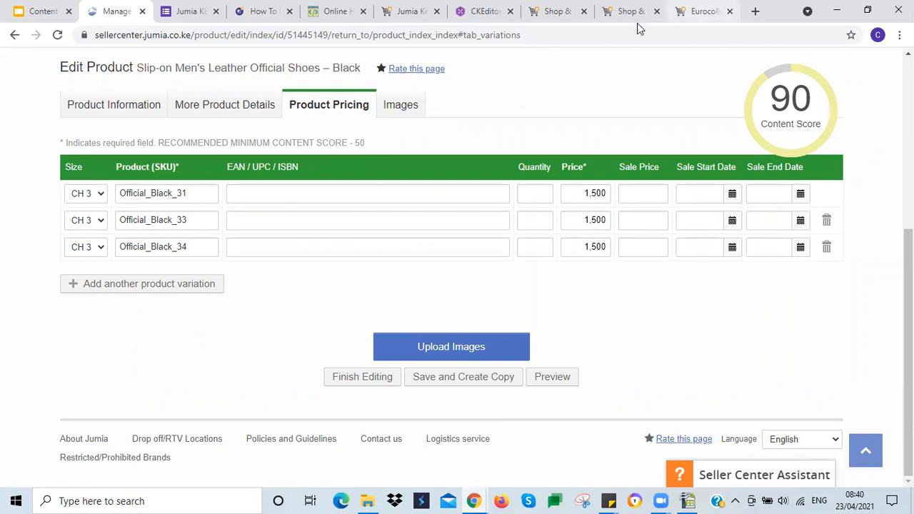
{"action": "scroll", "coordinate": [456, 286], "scroll_direction": "up", "scroll_amount": 10}
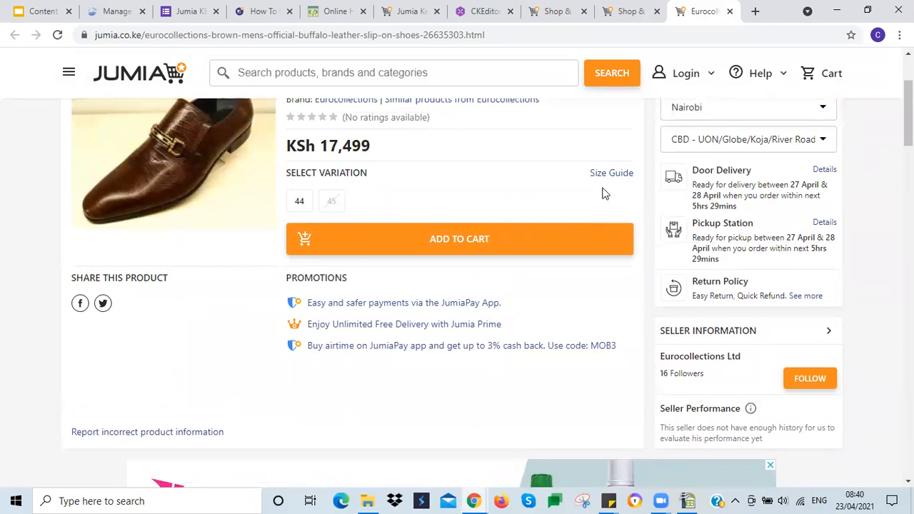
{"action": "scroll", "coordinate": [568, 322], "scroll_direction": "up", "scroll_amount": 1}
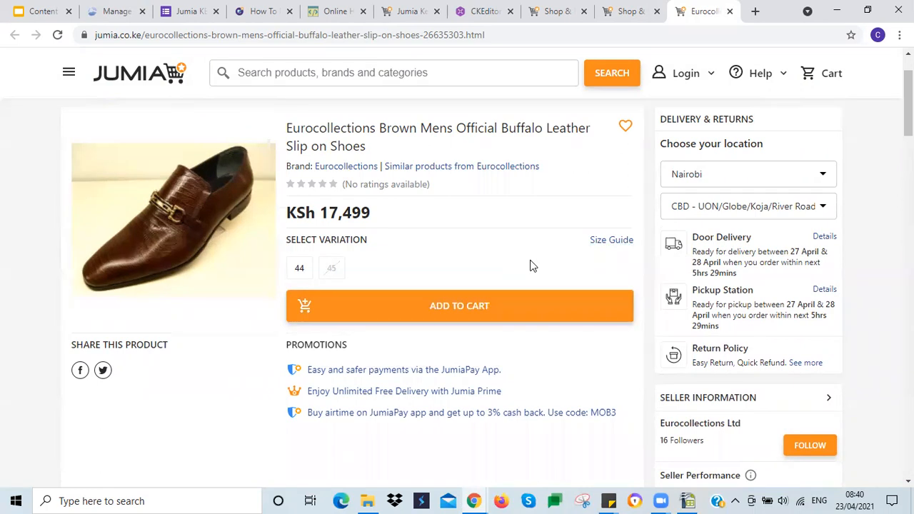
{"action": "left_click", "coordinate": [608, 242]}
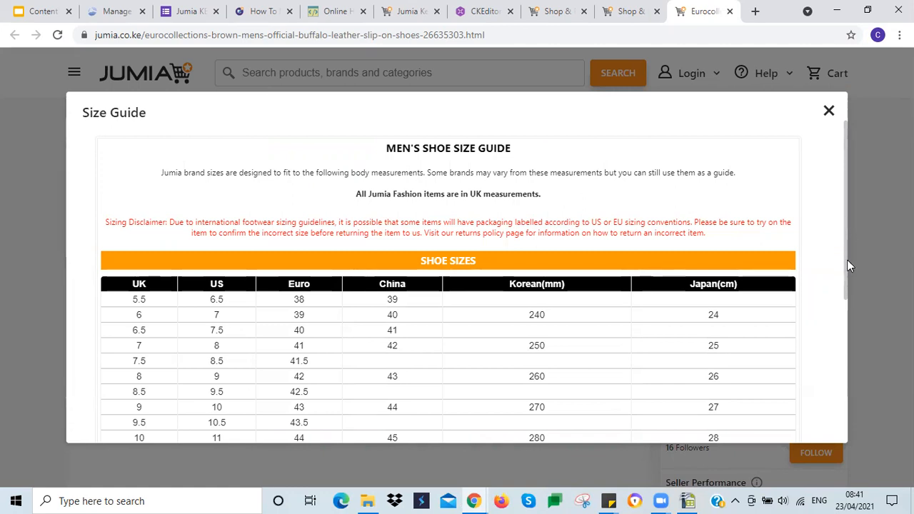
{"action": "scroll", "coordinate": [844, 280], "scroll_direction": "down", "scroll_amount": 4}
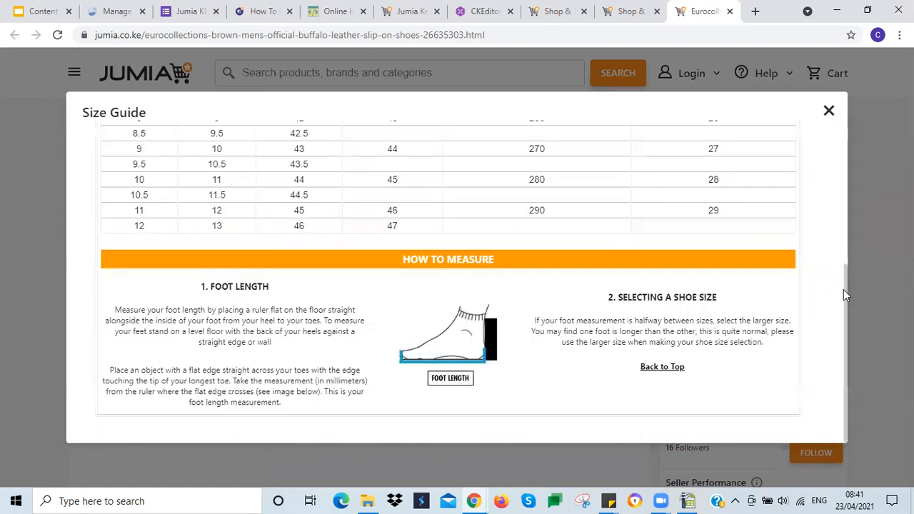
{"action": "scroll", "coordinate": [847, 284], "scroll_direction": "up", "scroll_amount": 1}
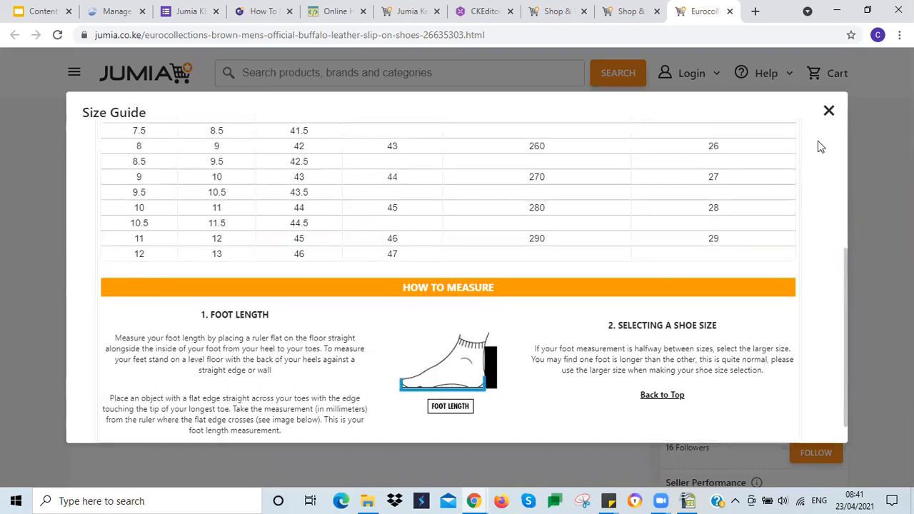
{"action": "scroll", "coordinate": [819, 136], "scroll_direction": "up", "scroll_amount": 5}
{"action": "left_click", "coordinate": [828, 110]}
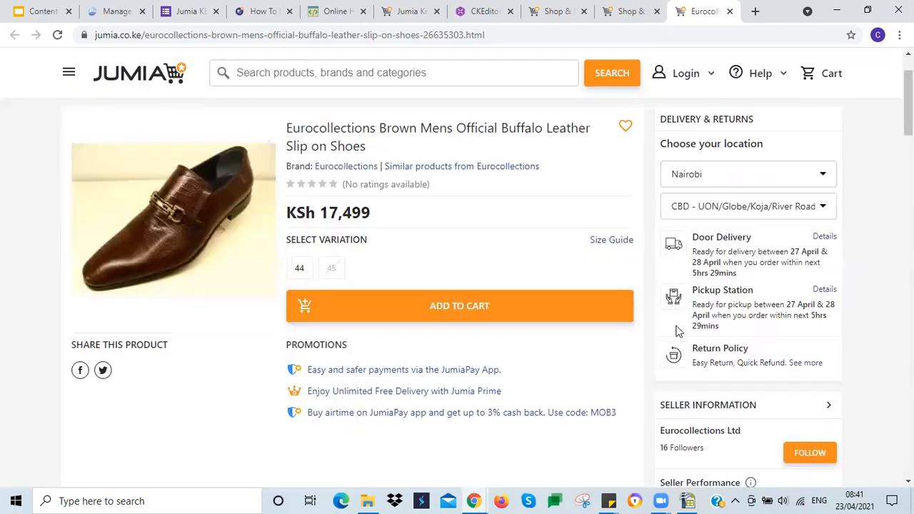
Go back to the Mens Shoes.csv spreadsheet, review the price and SKU columns, and return to the first columns
{"action": "left_click", "coordinate": [687, 500]}
{"action": "left_click", "coordinate": [400, 207]}
{"action": "left_click", "coordinate": [484, 207]}
{"action": "left_click", "coordinate": [264, 198]}
{"action": "left_click", "coordinate": [146, 172]}
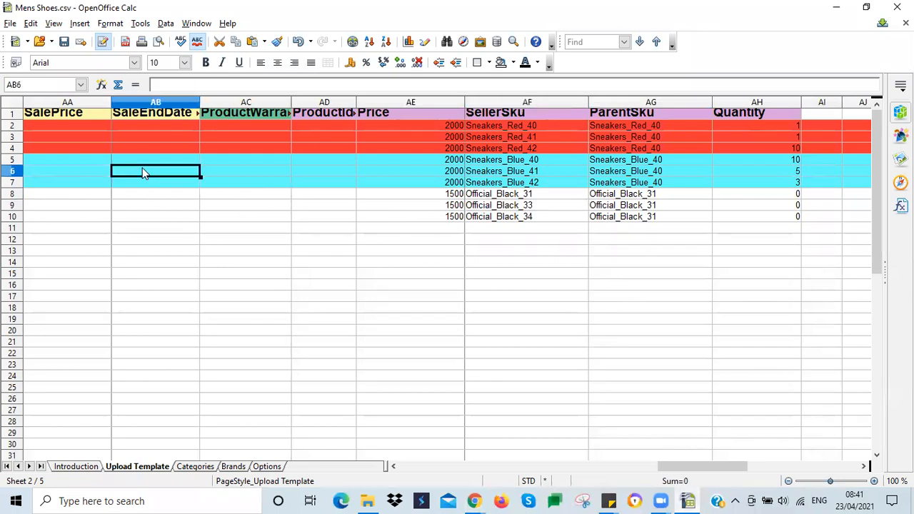
{"action": "left_click", "coordinate": [510, 172]}
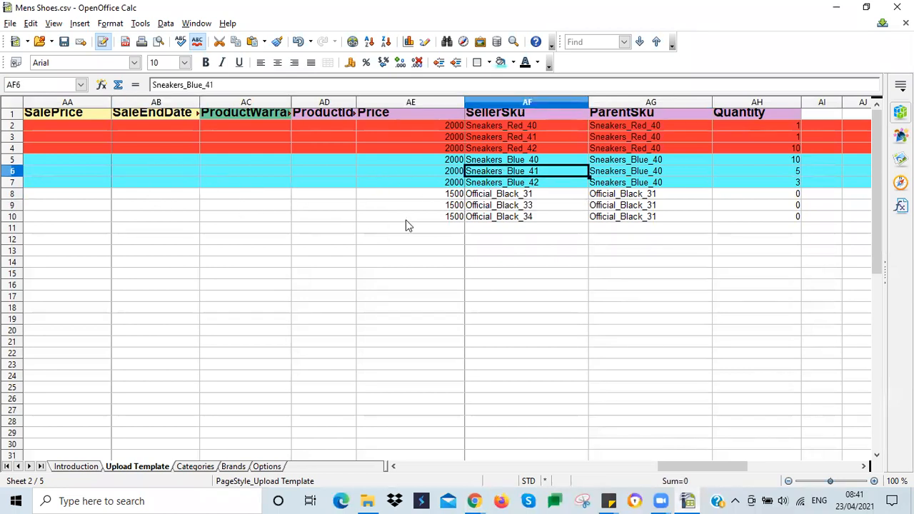
{"action": "left_click_drag", "start_coordinate": [671, 464], "coordinate": [407, 466]}
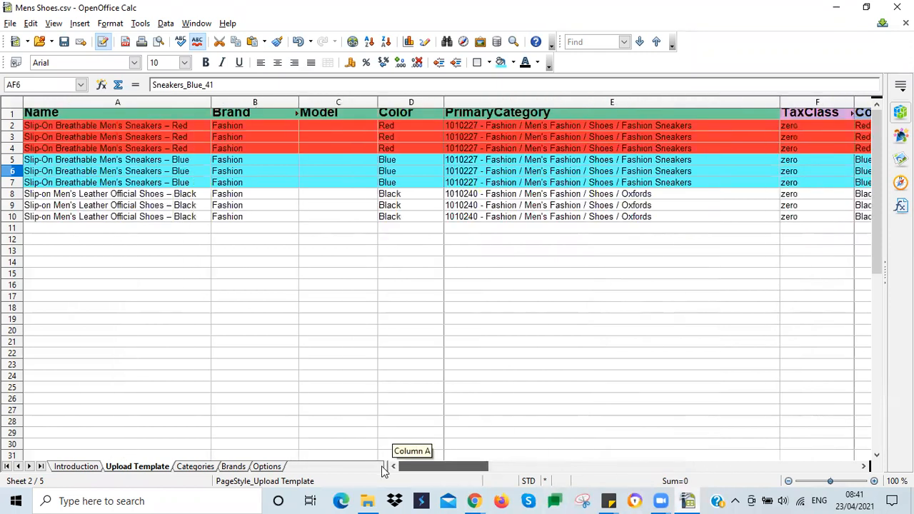
Review the names of the blue sneakers and black official shoes, and the black shoes' PrimaryCategory in the upload template
{"action": "left_click", "coordinate": [89, 206]}
{"action": "left_click", "coordinate": [90, 230]}
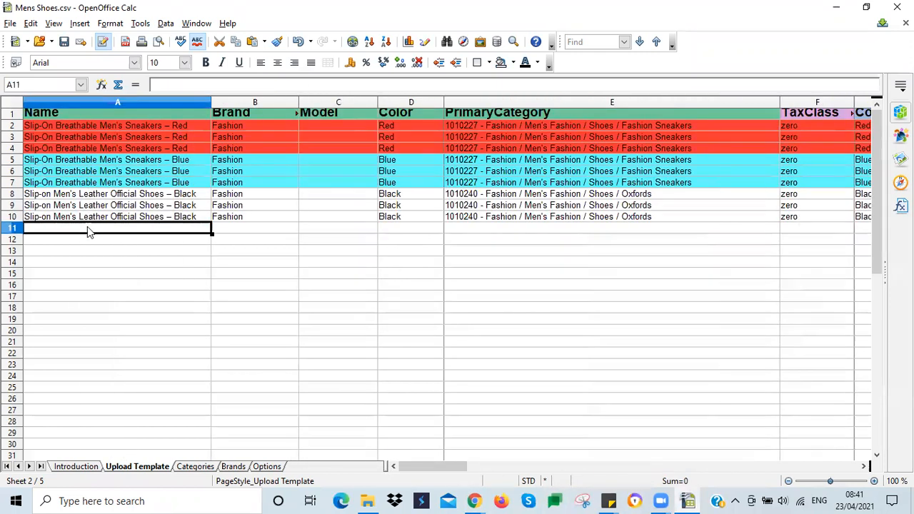
{"action": "left_click", "coordinate": [473, 500]}
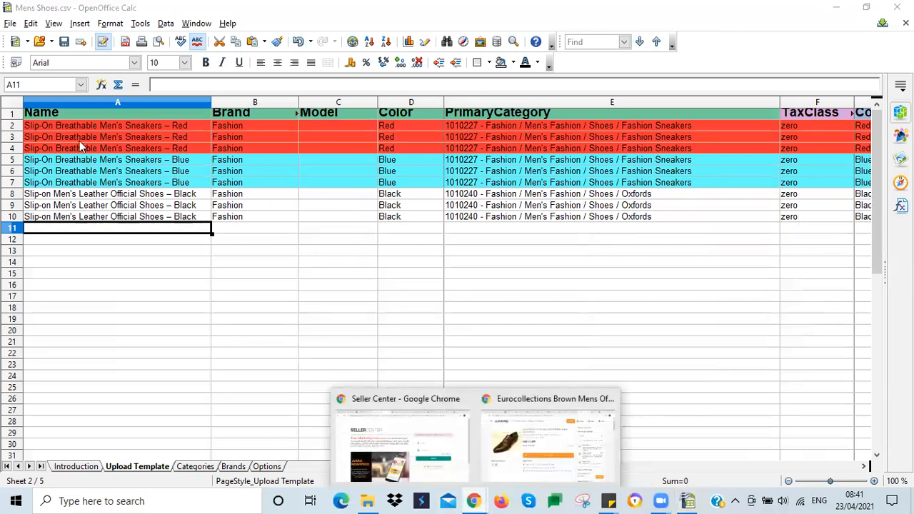
{"action": "left_click", "coordinate": [98, 172]}
{"action": "left_click", "coordinate": [86, 198]}
{"action": "left_click", "coordinate": [101, 176]}
{"action": "left_click", "coordinate": [94, 202]}
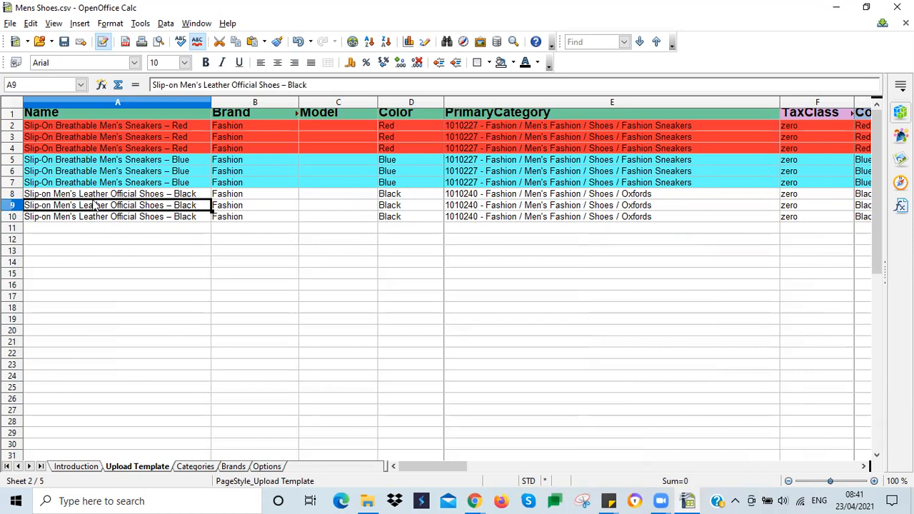
{"action": "left_click", "coordinate": [603, 207]}
Switch to the browser and view the CSV/Mass Creation of Content slide in the Content Creation Training presentation
{"action": "left_click", "coordinate": [475, 501]}
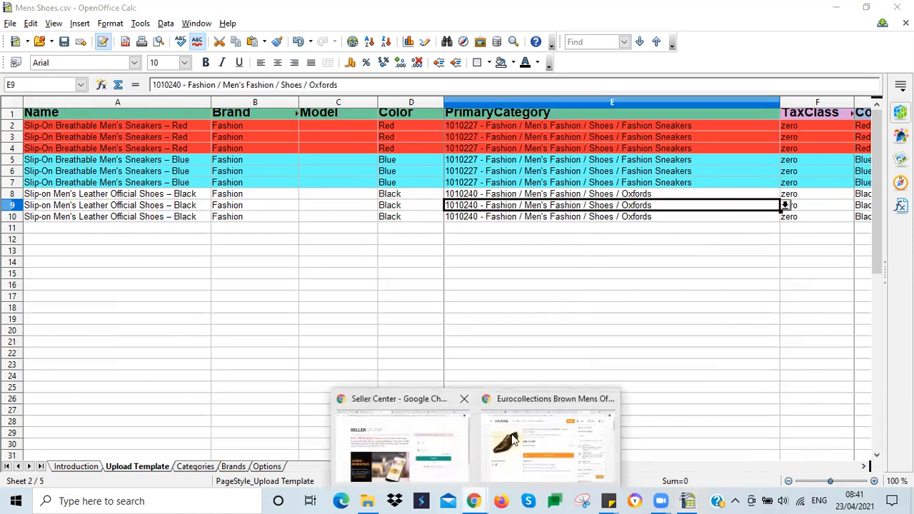
{"action": "left_click", "coordinate": [497, 440]}
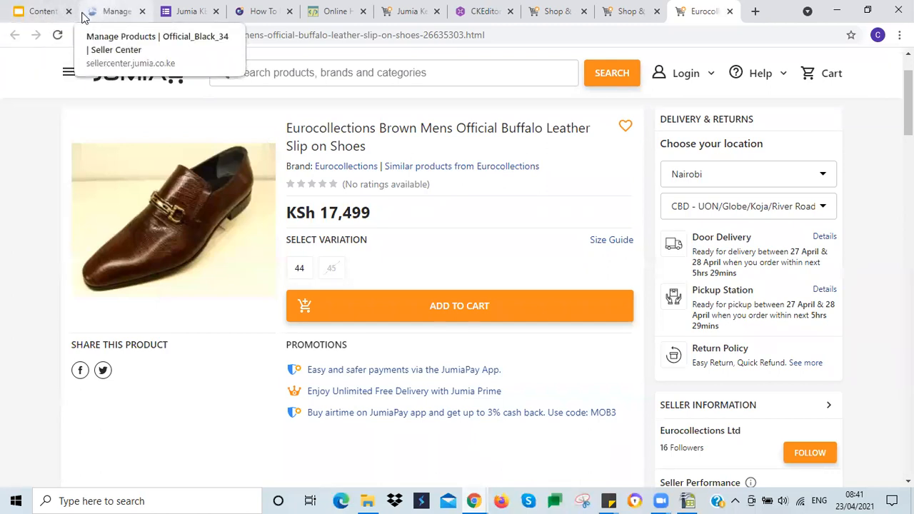
{"action": "left_click", "coordinate": [44, 14]}
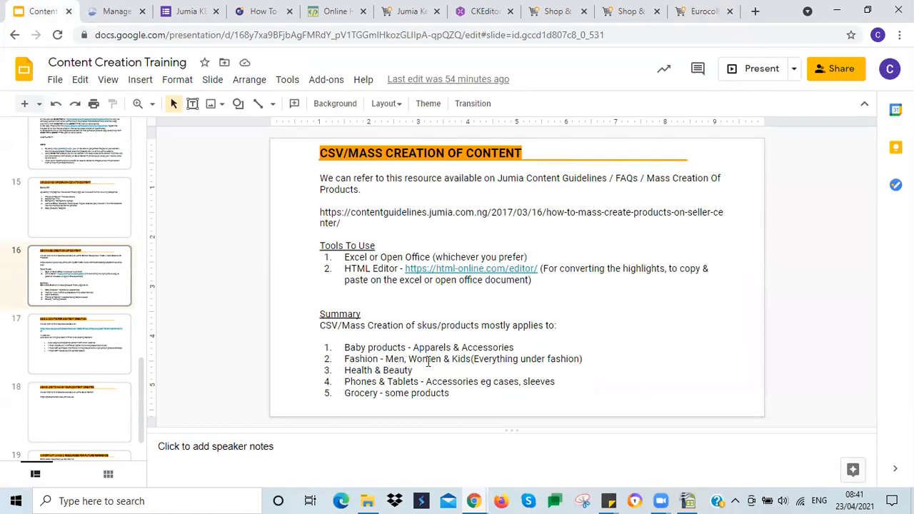
Return to the Seller Center product edit page and go to the Manage Products overview
{"action": "left_click", "coordinate": [112, 11]}
{"action": "scroll", "coordinate": [156, 324], "scroll_direction": "up", "scroll_amount": 2}
{"action": "scroll", "coordinate": [156, 323], "scroll_direction": "up", "scroll_amount": 1}
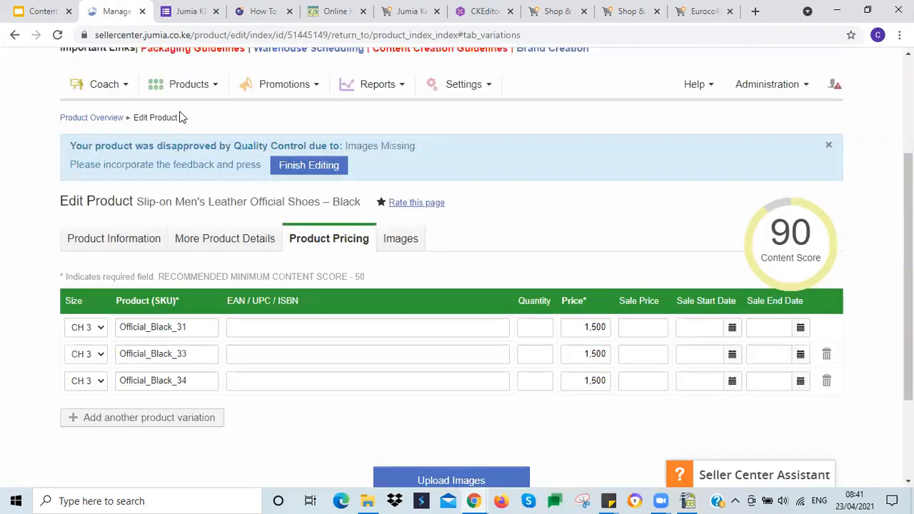
{"action": "mouse_move", "coordinate": [188, 84]}
{"action": "left_click", "coordinate": [191, 129]}
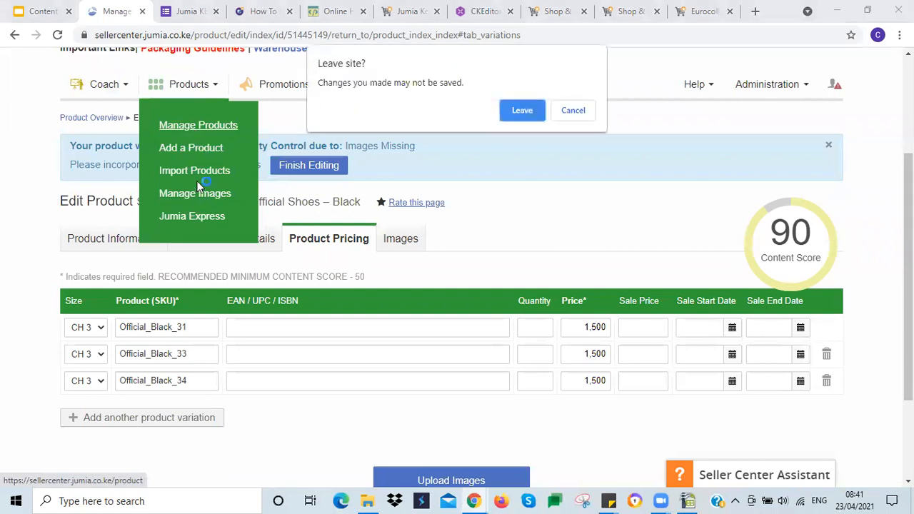
Leave the product editor without saving and deactivate the three black Slip-on Men's Leather Official Shoes variations
{"action": "left_click", "coordinate": [515, 113]}
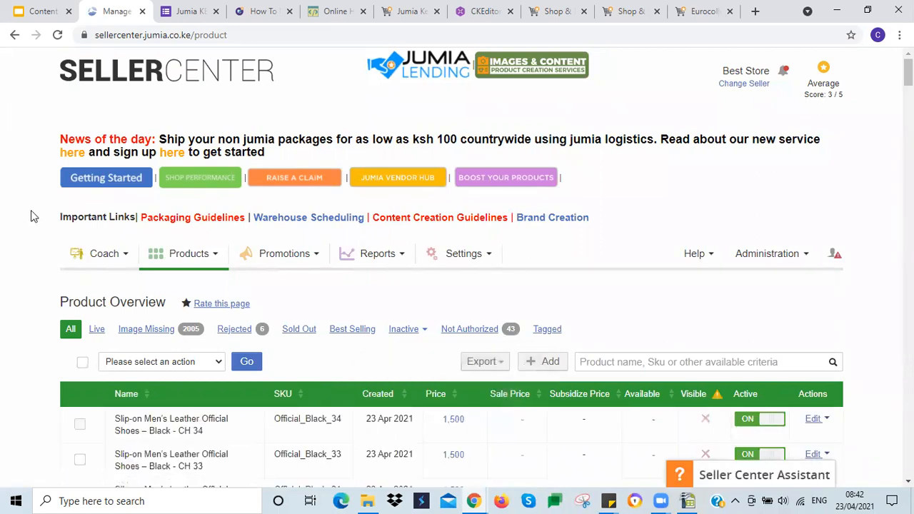
{"action": "scroll", "coordinate": [31, 216], "scroll_direction": "down", "scroll_amount": 2}
{"action": "scroll", "coordinate": [31, 216], "scroll_direction": "down", "scroll_amount": 3}
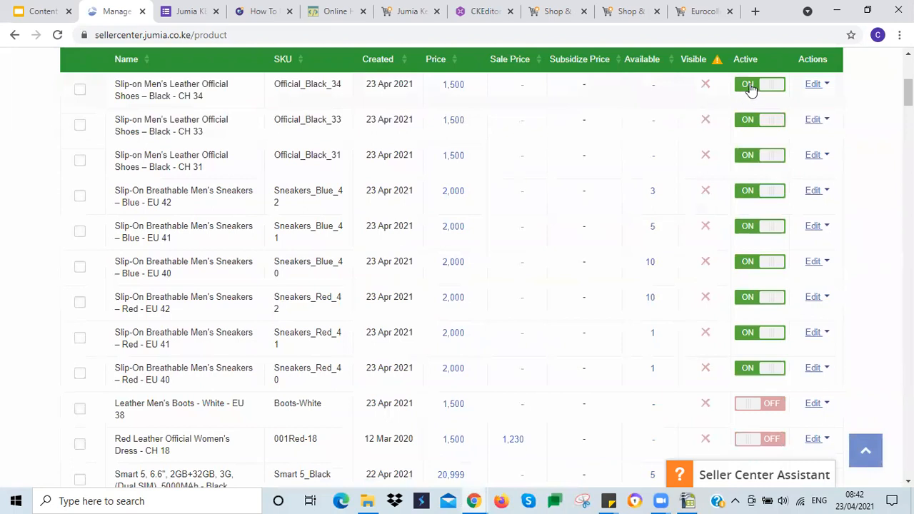
{"action": "left_click", "coordinate": [747, 85]}
{"action": "left_click", "coordinate": [747, 120]}
{"action": "left_click", "coordinate": [742, 156]}
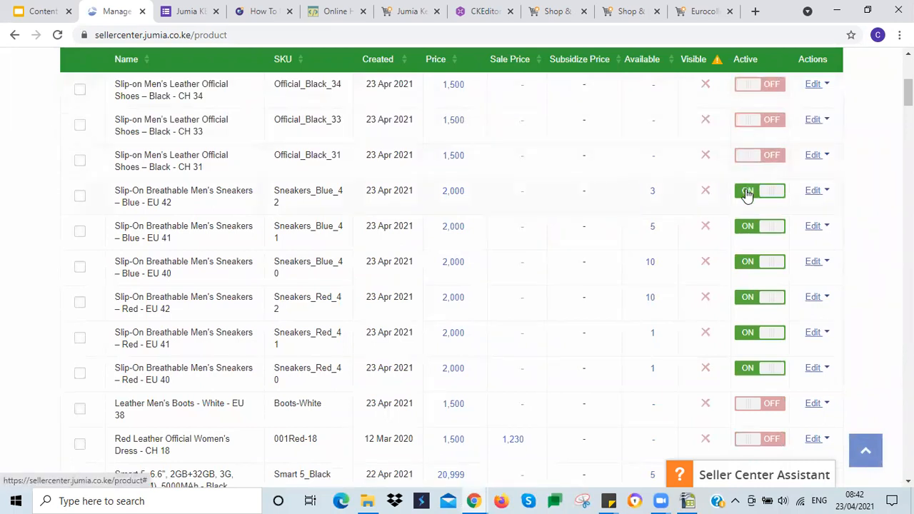
Deactivate the blue and red Slip-On Breathable Men's Sneakers variations in the product overview
{"action": "left_click", "coordinate": [748, 227]}
{"action": "left_click", "coordinate": [747, 262]}
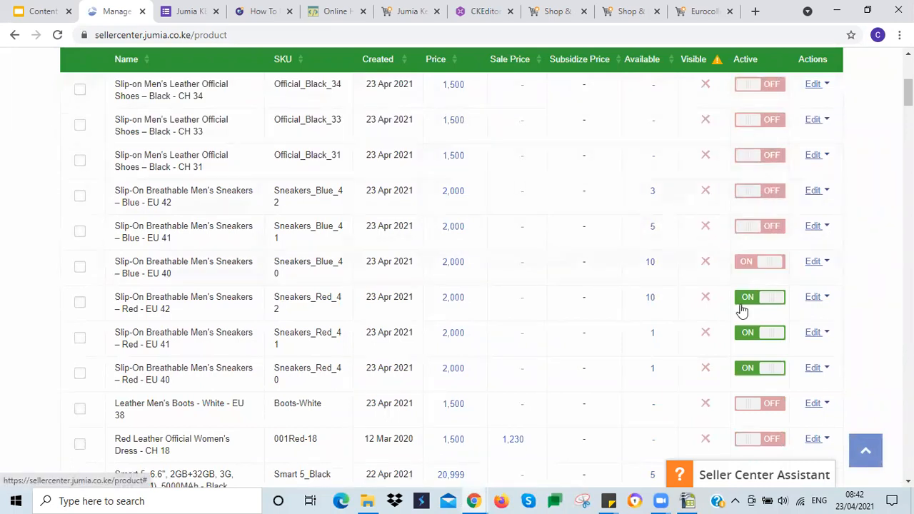
{"action": "left_click", "coordinate": [745, 298]}
{"action": "left_click", "coordinate": [744, 339]}
{"action": "left_click", "coordinate": [746, 369]}
Look over the remaining products in the overview and go to the Import Products page
{"action": "scroll", "coordinate": [865, 260], "scroll_direction": "down", "scroll_amount": 1}
{"action": "scroll", "coordinate": [865, 260], "scroll_direction": "down", "scroll_amount": 3}
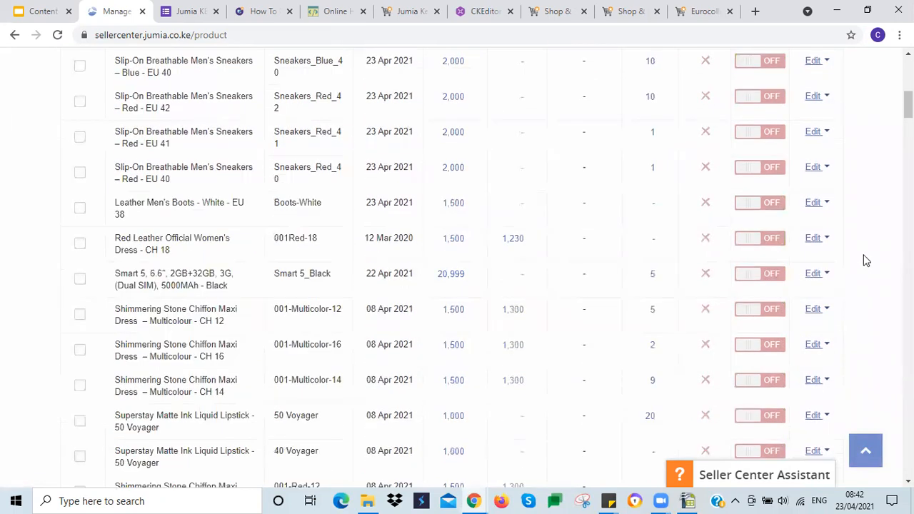
{"action": "scroll", "coordinate": [865, 261], "scroll_direction": "down", "scroll_amount": 1}
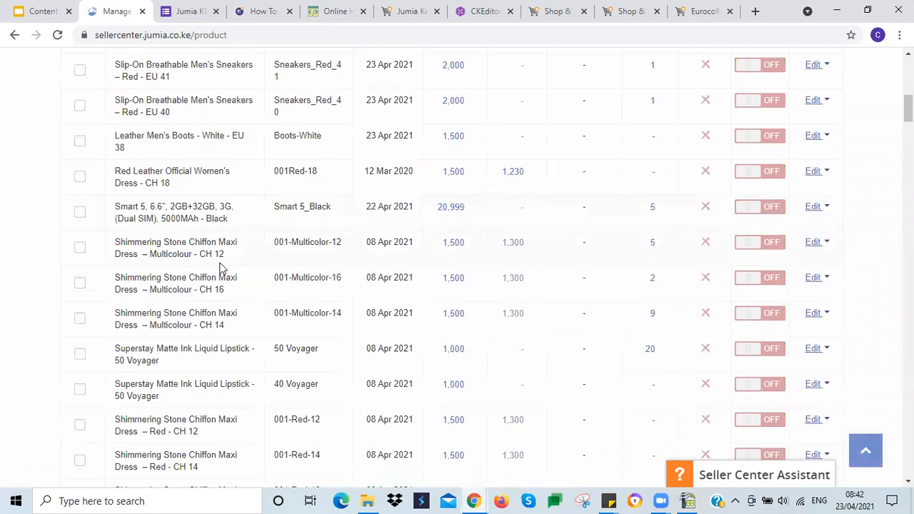
{"action": "scroll", "coordinate": [20, 191], "scroll_direction": "down", "scroll_amount": 2}
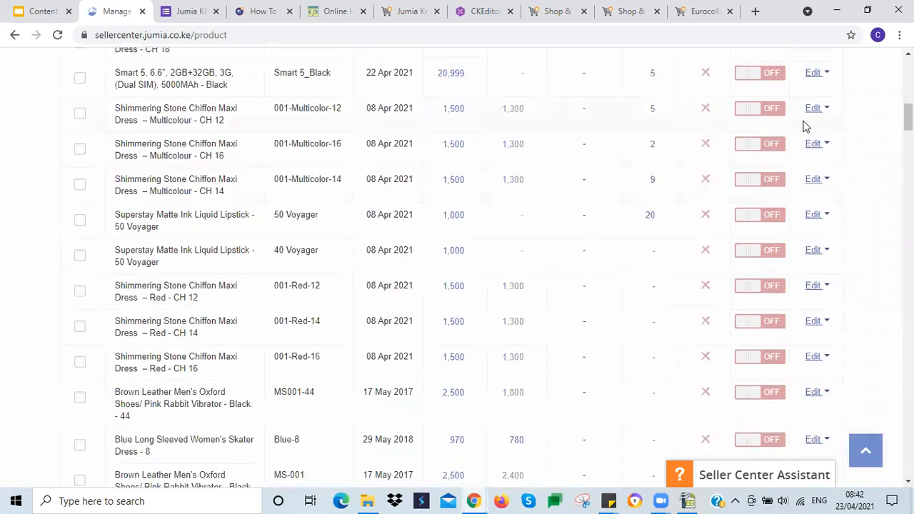
{"action": "scroll", "coordinate": [906, 118], "scroll_direction": "up", "scroll_amount": 15}
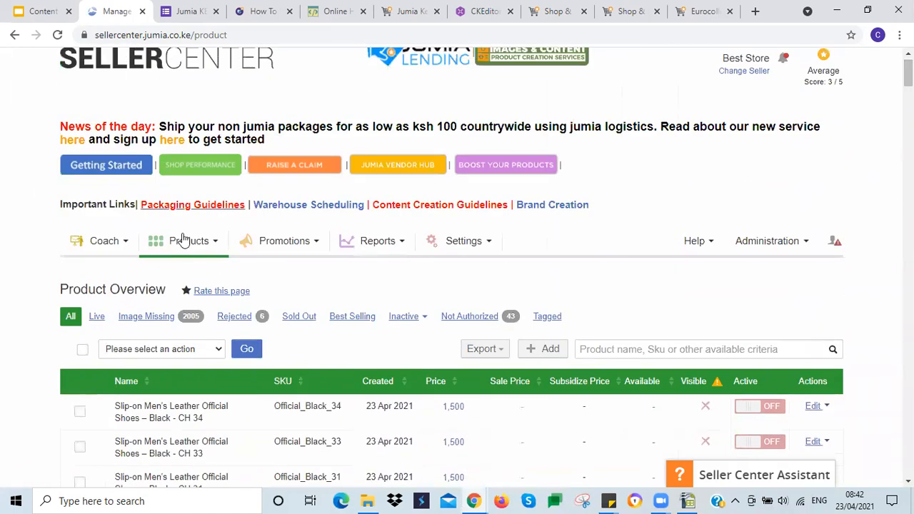
{"action": "mouse_move", "coordinate": [180, 240]}
{"action": "left_click", "coordinate": [200, 330]}
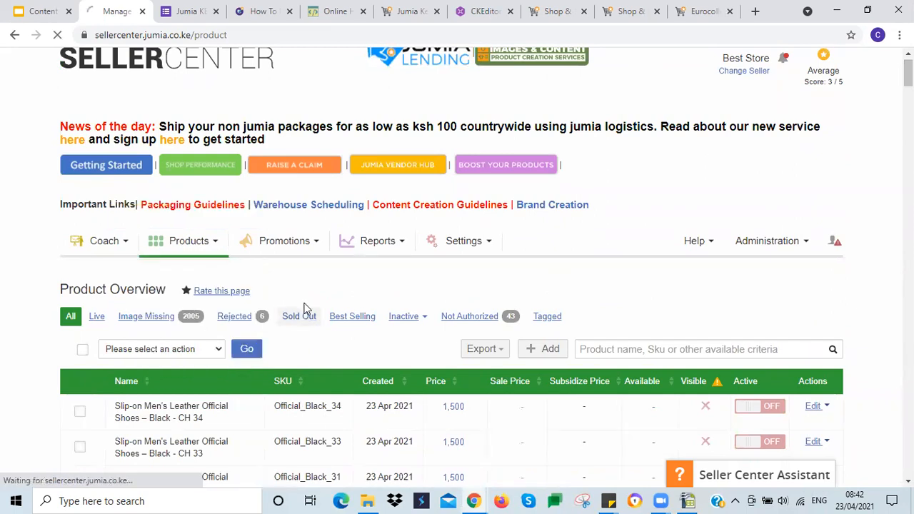
{"action": "scroll", "coordinate": [378, 270], "scroll_direction": "down", "scroll_amount": 2}
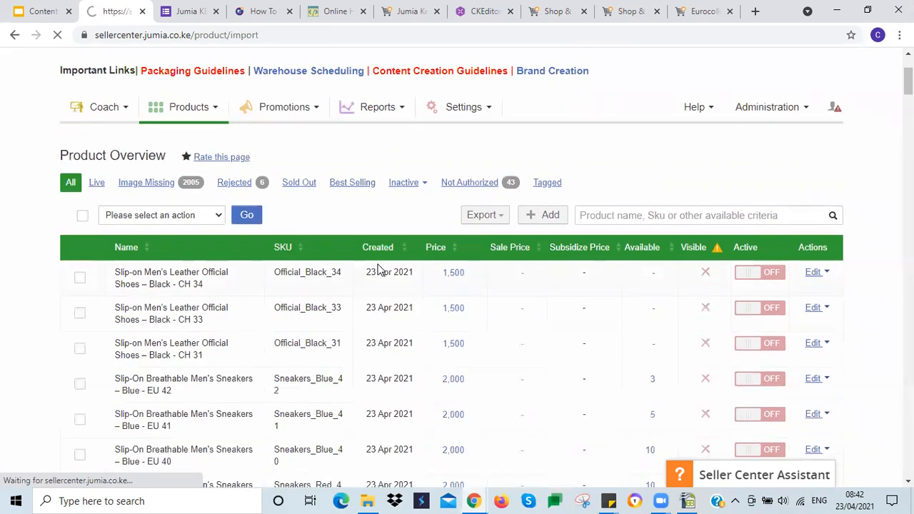
{"action": "scroll", "coordinate": [378, 270], "scroll_direction": "down", "scroll_amount": 1}
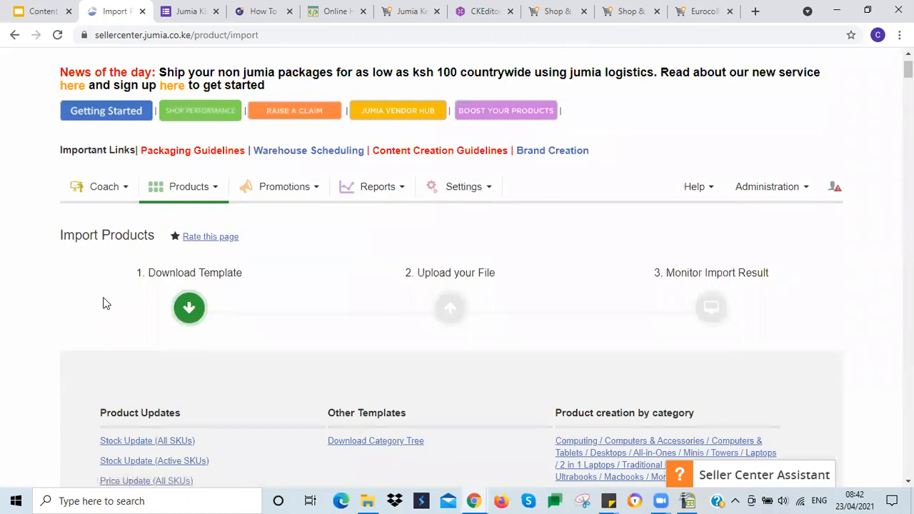
Generate the product creation template for the Clothing / Boys / Girls / Men / Women category
{"action": "scroll", "coordinate": [62, 307], "scroll_direction": "down", "scroll_amount": 3}
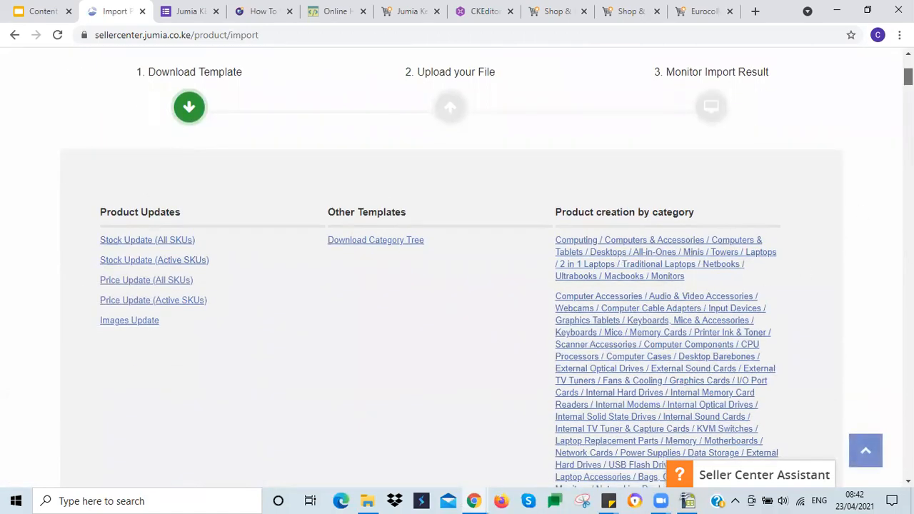
{"action": "scroll", "coordinate": [457, 285], "scroll_direction": "down", "scroll_amount": 20}
{"action": "scroll", "coordinate": [667, 268], "scroll_direction": "down", "scroll_amount": 15}
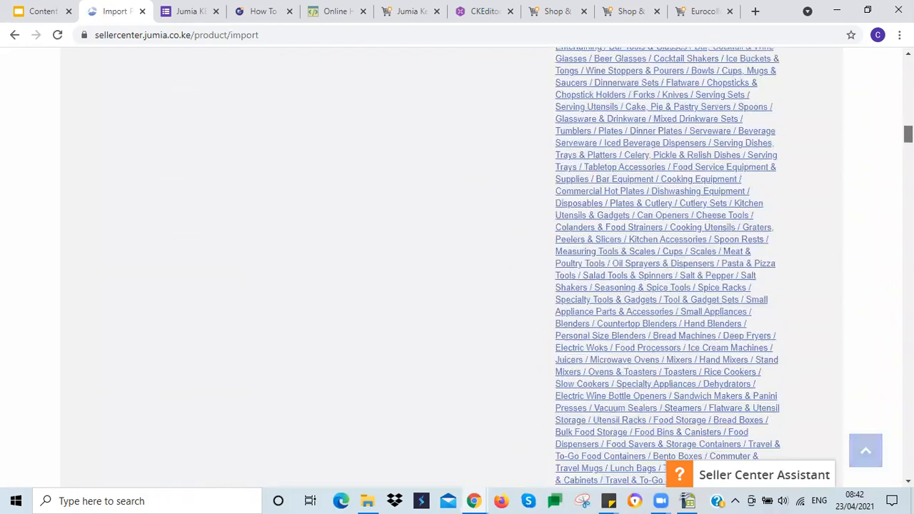
{"action": "scroll", "coordinate": [668, 268], "scroll_direction": "down", "scroll_amount": 8}
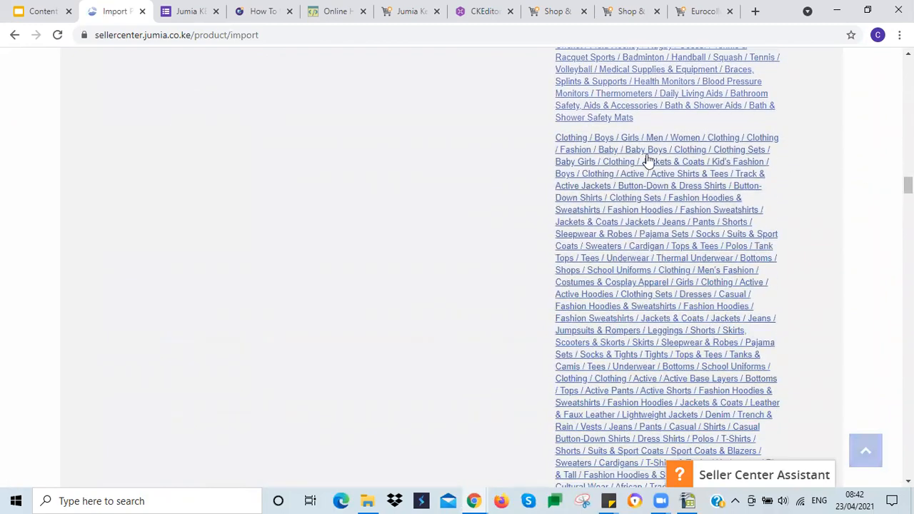
{"action": "left_click", "coordinate": [615, 154]}
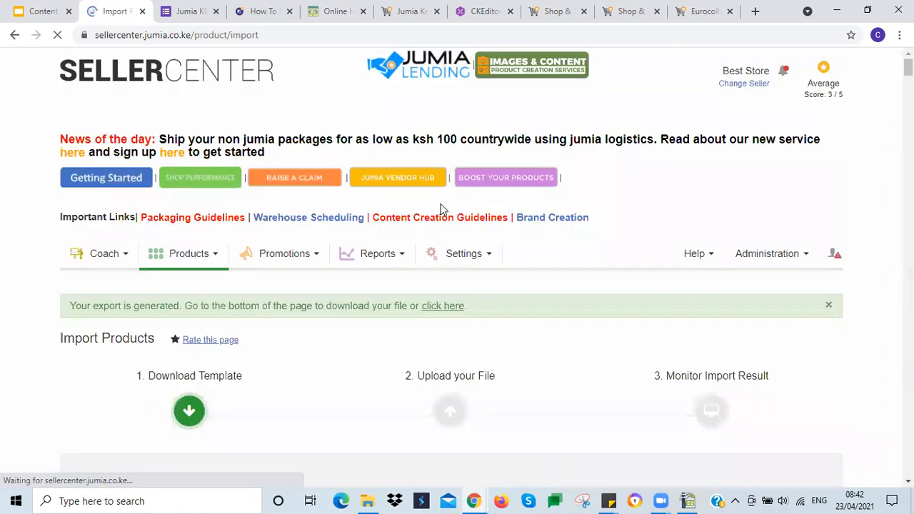
Go to the Exports list and download the newest ProductCreationTemplate file
{"action": "scroll", "coordinate": [463, 269], "scroll_direction": "down", "scroll_amount": 1}
{"action": "left_click", "coordinate": [437, 241]}
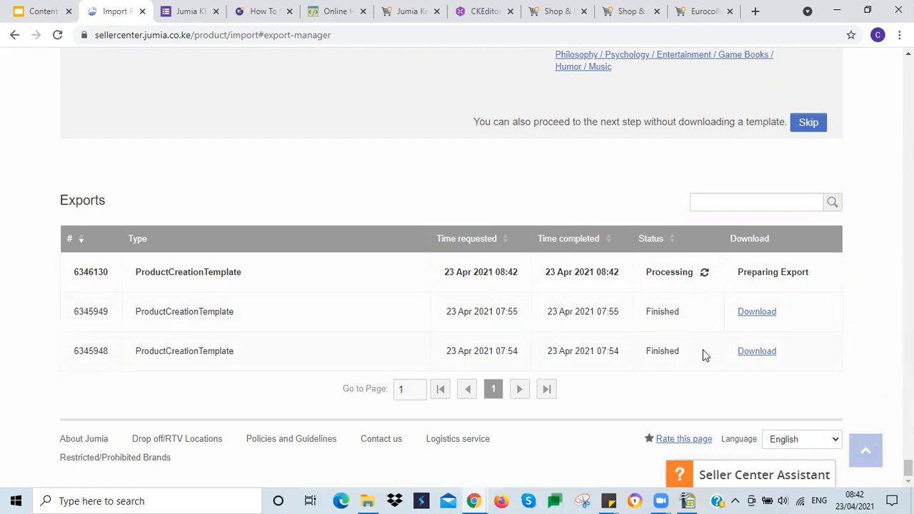
{"action": "left_click", "coordinate": [751, 280]}
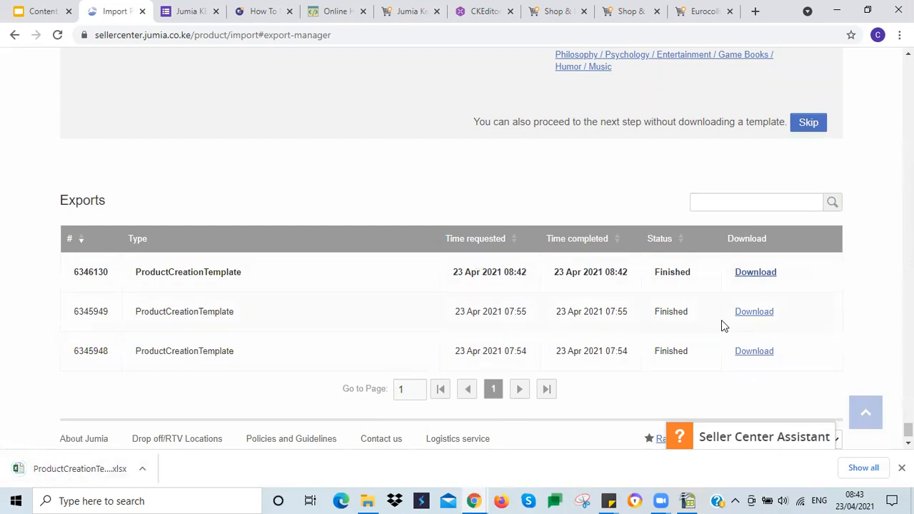
Open the newest ProductCreationTemplate file from the Downloads folder in OpenOffice Calc and maximize its window
{"action": "left_click", "coordinate": [368, 500]}
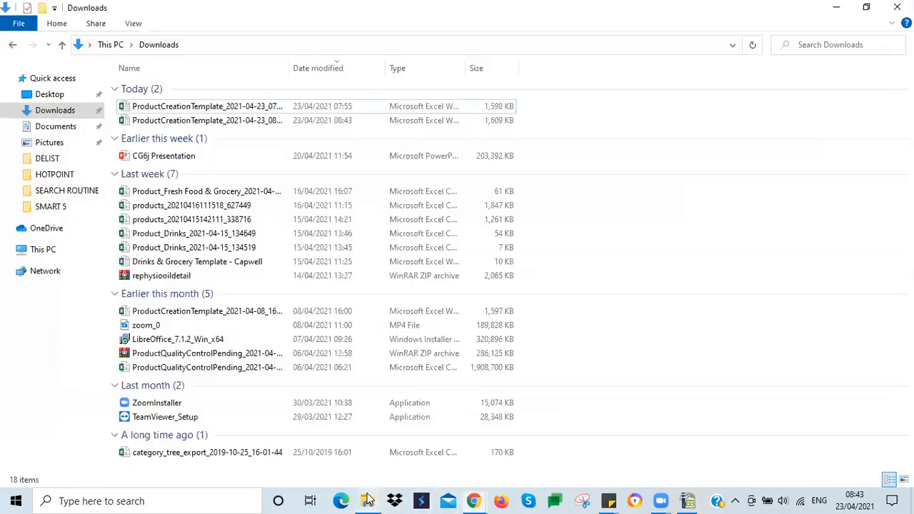
{"action": "left_click", "coordinate": [171, 122]}
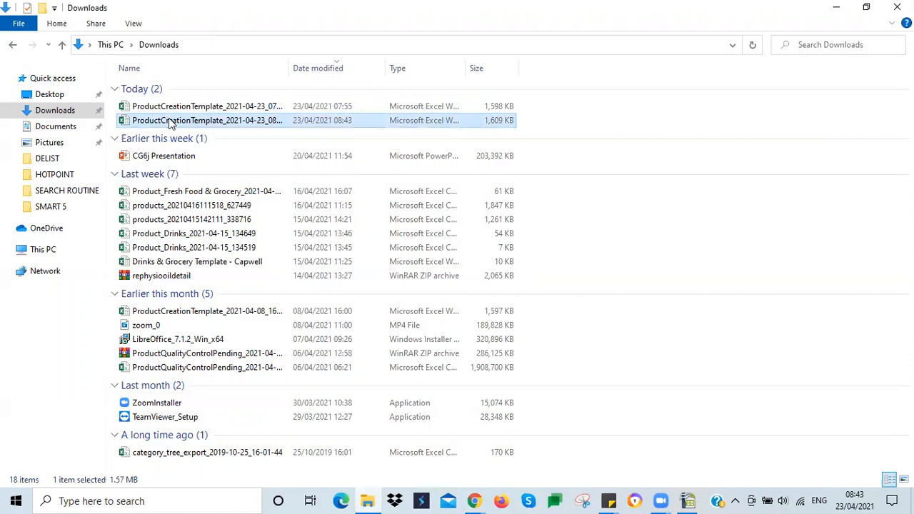
{"action": "right_click", "coordinate": [169, 121]}
{"action": "mouse_move", "coordinate": [500, 265]}
{"action": "left_click", "coordinate": [553, 314]}
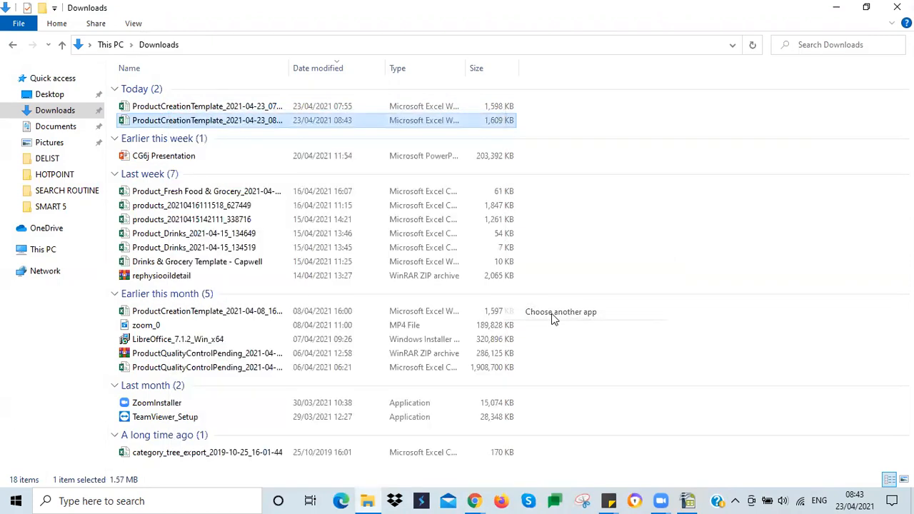
{"action": "left_click", "coordinate": [430, 271]}
{"action": "left_click", "coordinate": [480, 428]}
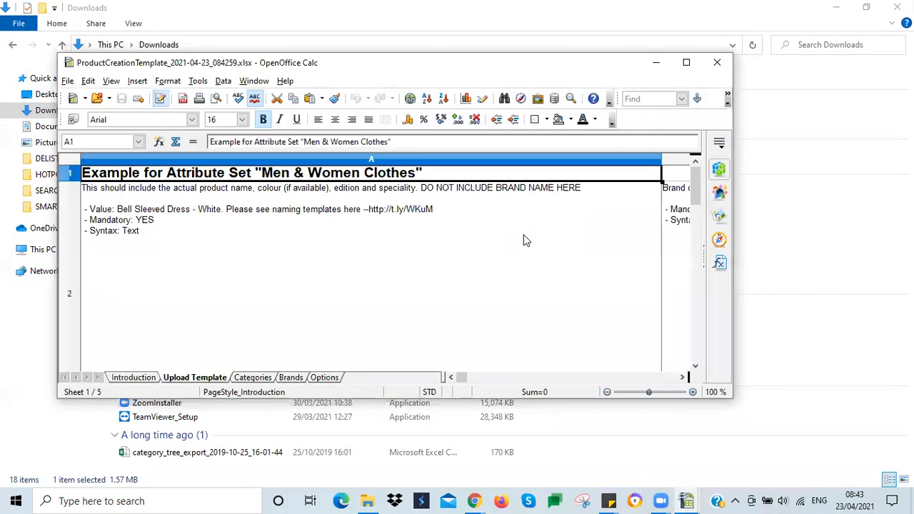
{"action": "left_click", "coordinate": [686, 62]}
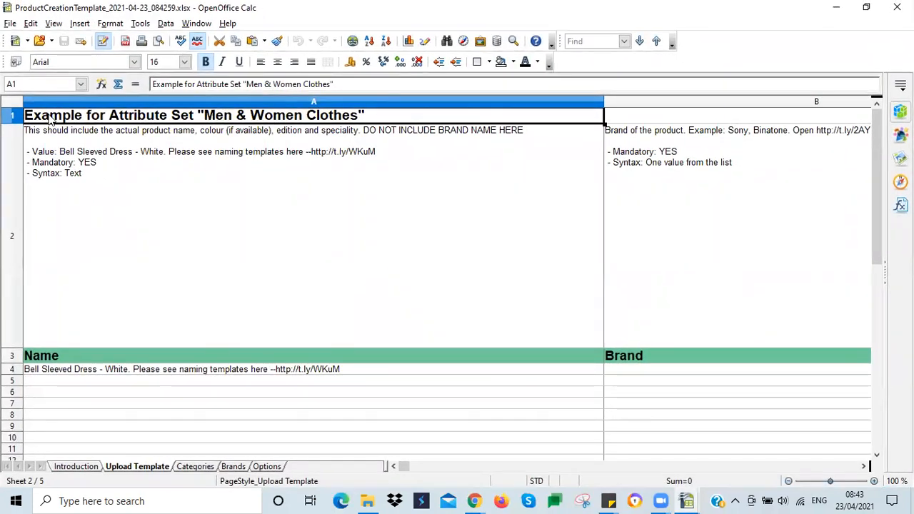
Examine the attribute descriptions in row 2 of the Upload Template sheet, from Name through the ColorFamily column
{"action": "left_click", "coordinate": [132, 167]}
{"action": "left_click", "coordinate": [148, 116]}
{"action": "left_click", "coordinate": [201, 193]}
{"action": "left_click", "coordinate": [648, 205]}
{"action": "left_click", "coordinate": [556, 183]}
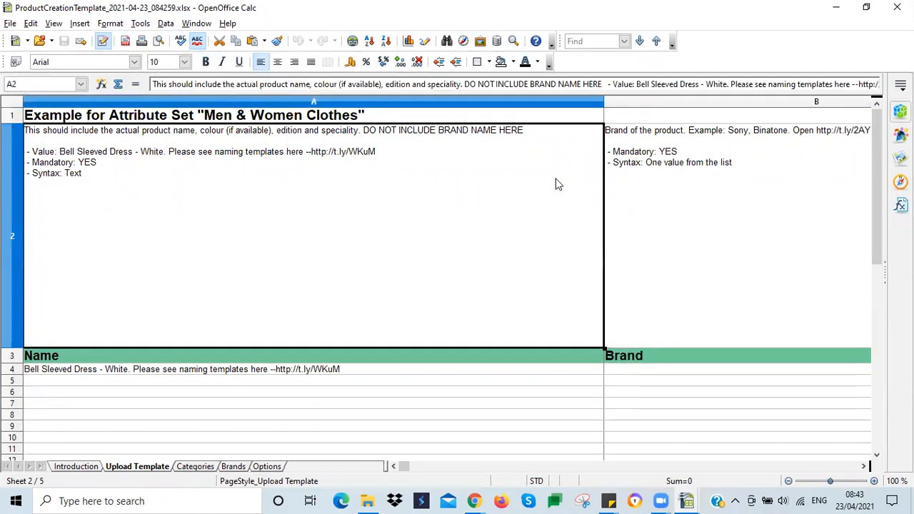
{"action": "left_click", "coordinate": [666, 212]}
{"action": "left_click", "coordinate": [514, 214]}
{"action": "key", "text": "Tab"}
{"action": "key", "text": "Tab"}
{"action": "key", "text": "Tab"}
{"action": "key", "text": "Tab"}
{"action": "key", "text": "Tab"}
{"action": "key", "text": "Tab"}
{"action": "key", "text": "Tab"}
{"action": "key", "text": "Tab"}
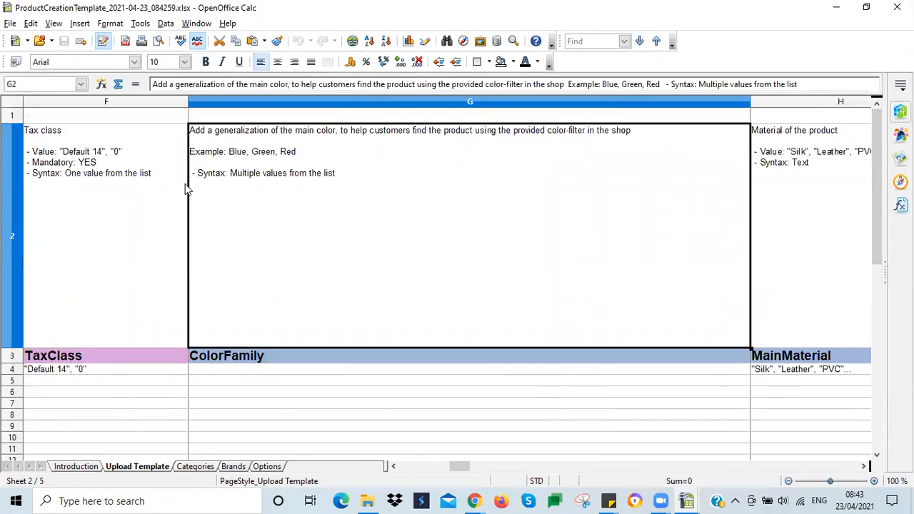
{"action": "key", "text": "shift+Tab"}
{"action": "key", "text": "shift+Tab"}
{"action": "key", "text": "shift+Tab"}
{"action": "key", "text": "shift+Tab"}
{"action": "key", "text": "shift+Tab"}
{"action": "key", "text": "shift+Tab"}
{"action": "key", "text": "shift+Tab"}
{"action": "key", "text": "shift+Tab"}
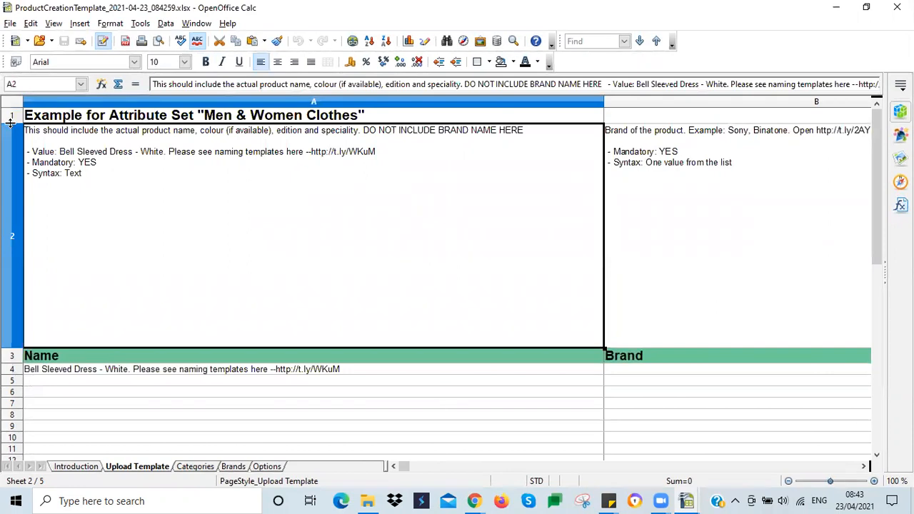
Delete the two instruction rows above the headers and the example product row from the Upload Template sheet
{"action": "left_click_drag", "start_coordinate": [11, 118], "coordinate": [12, 178]}
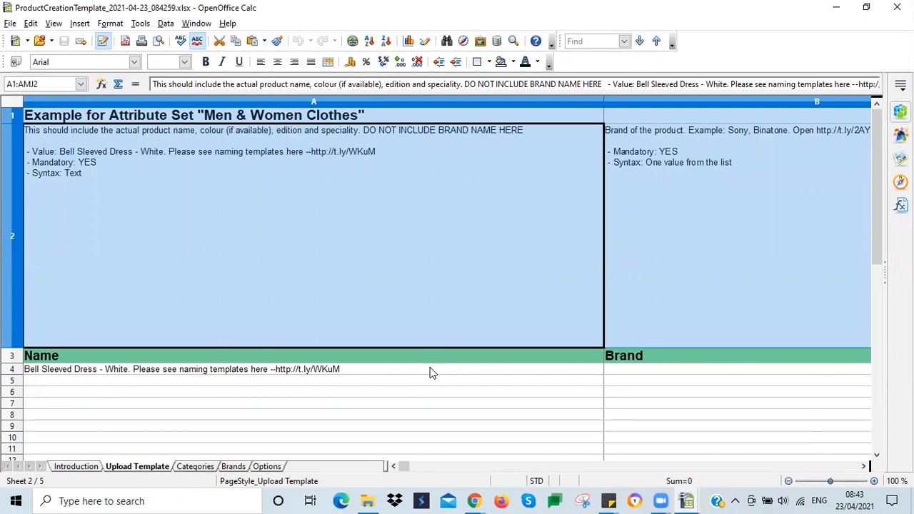
{"action": "right_click", "coordinate": [5, 172]}
{"action": "left_click", "coordinate": [42, 244]}
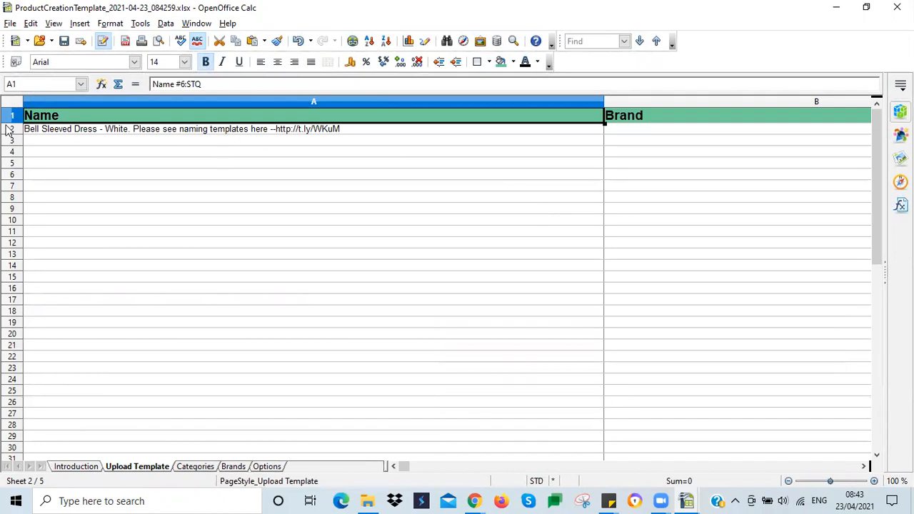
{"action": "right_click", "coordinate": [10, 129]}
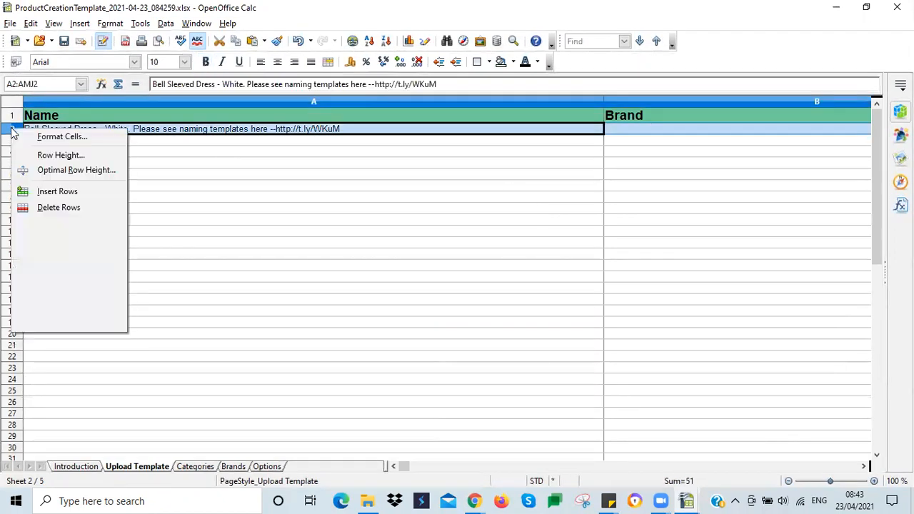
{"action": "left_click", "coordinate": [49, 207]}
Narrow the Name and Brand columns together and select the first empty Name cell, A2
{"action": "left_click_drag", "start_coordinate": [583, 103], "coordinate": [243, 136]}
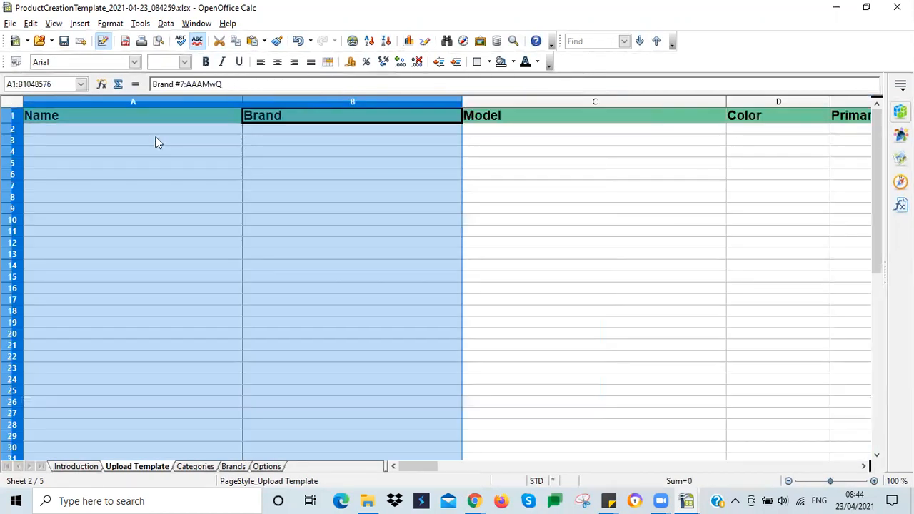
{"action": "left_click_drag", "start_coordinate": [243, 97], "coordinate": [194, 121]}
{"action": "left_click", "coordinate": [161, 131]}
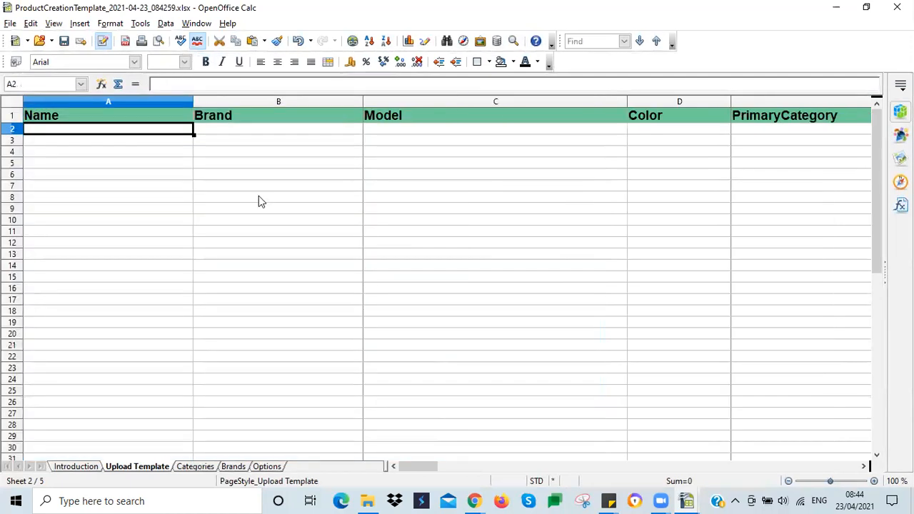
Switch to the Seller Center window in Chrome and open the Manage Products overview
{"action": "mouse_move", "coordinate": [474, 501]}
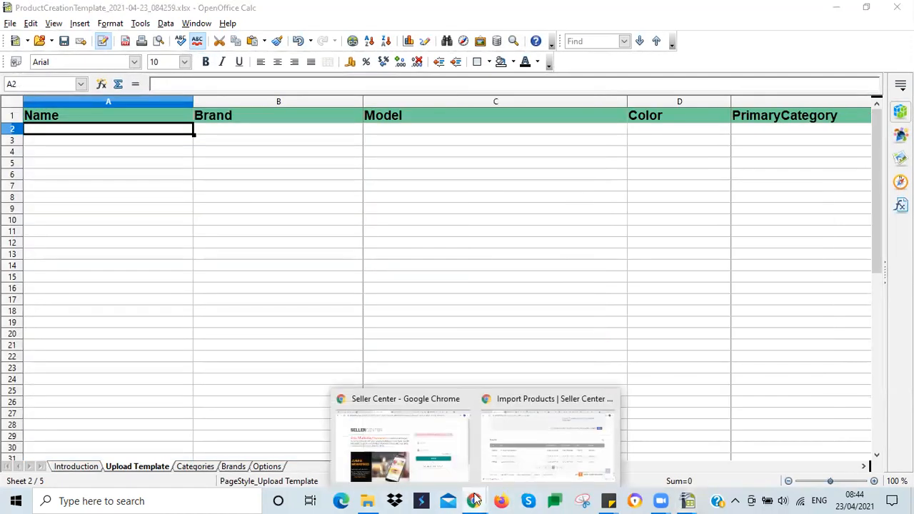
{"action": "left_click", "coordinate": [524, 450]}
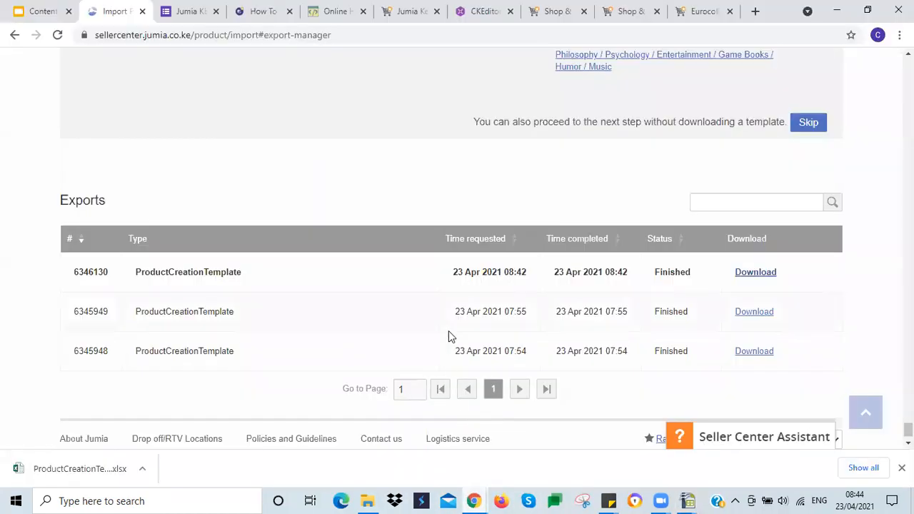
{"action": "scroll", "coordinate": [448, 330], "scroll_direction": "up", "scroll_amount": 15}
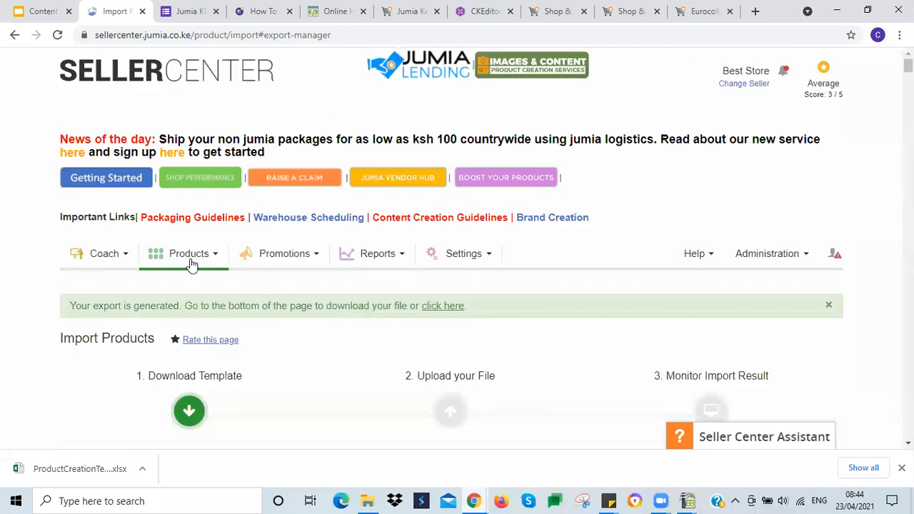
{"action": "left_click", "coordinate": [192, 262]}
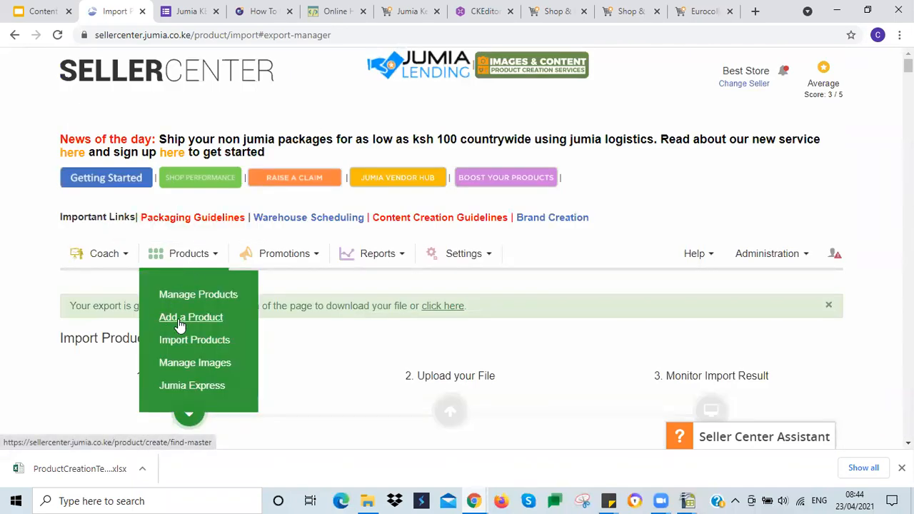
{"action": "left_click", "coordinate": [188, 295]}
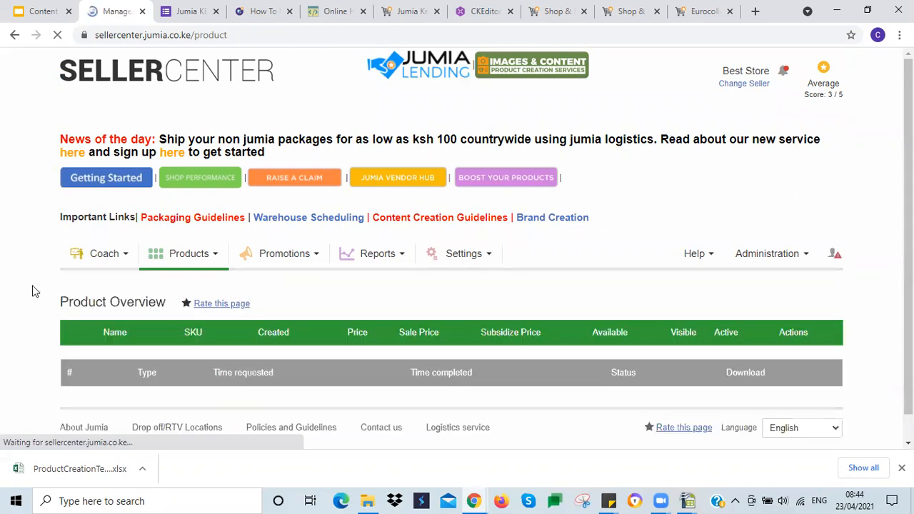
Find the Shimmering Stone Chiffon Maxi Dress – Multicolour - CH 16 in the product overview and open its details for editing
{"action": "scroll", "coordinate": [64, 265], "scroll_direction": "down", "scroll_amount": 3}
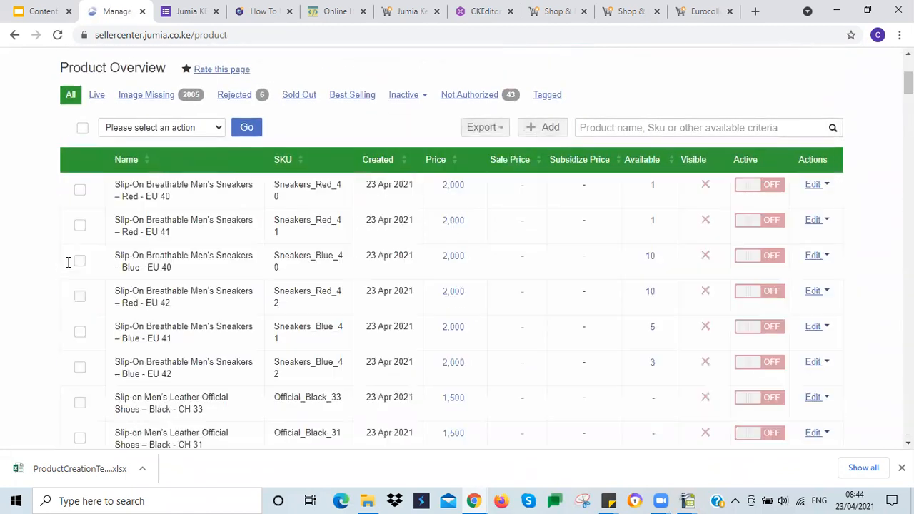
{"action": "scroll", "coordinate": [68, 261], "scroll_direction": "down", "scroll_amount": 6}
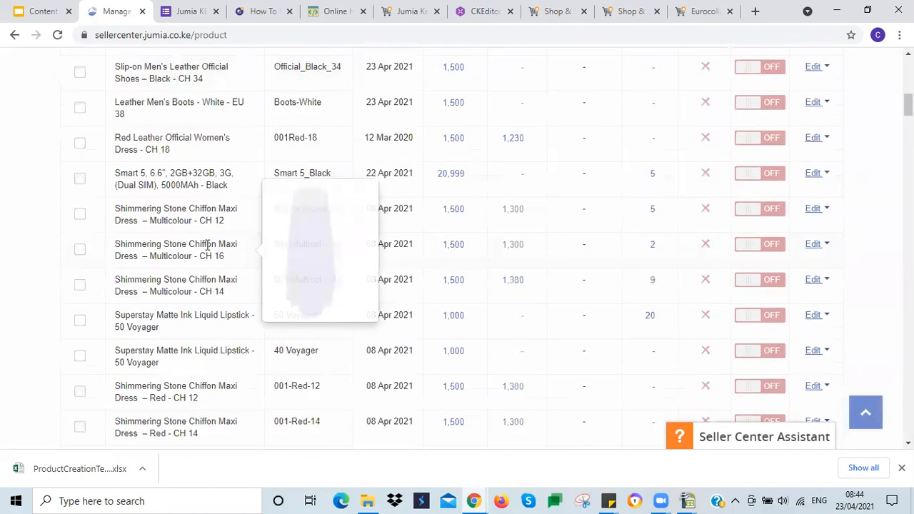
{"action": "left_click", "coordinate": [812, 244]}
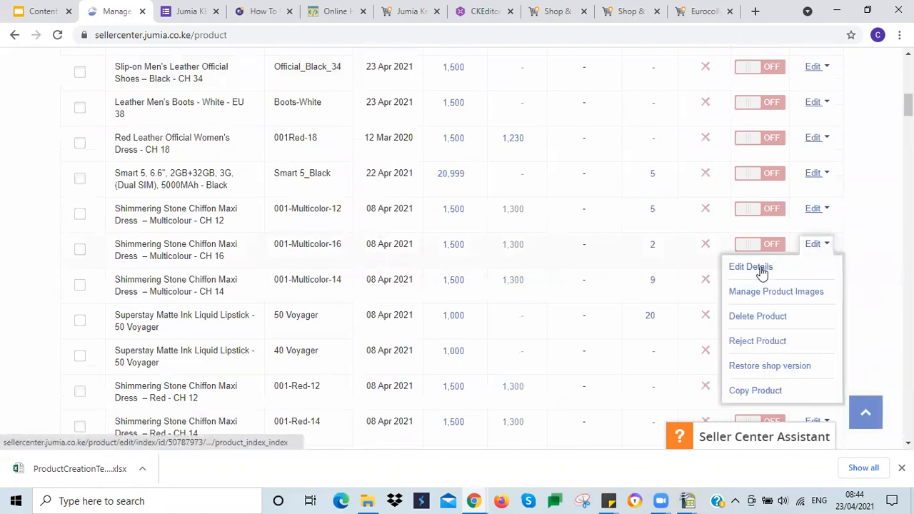
{"action": "left_click", "coordinate": [751, 267]}
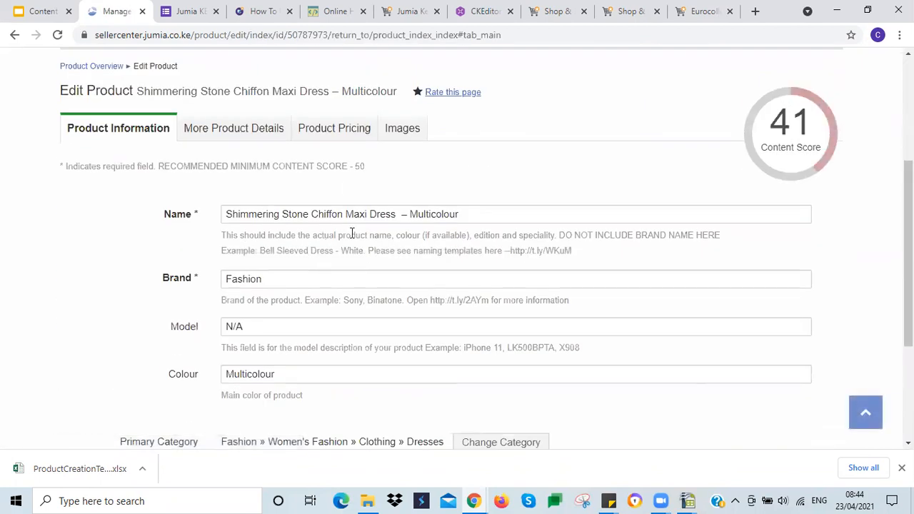
Copy the dress's full product name and paste it into Name cell A2 of the ProductCreationTemplate in OpenOffice Calc
{"action": "triple_click", "coordinate": [380, 214]}
{"action": "key", "text": "ctrl+c"}
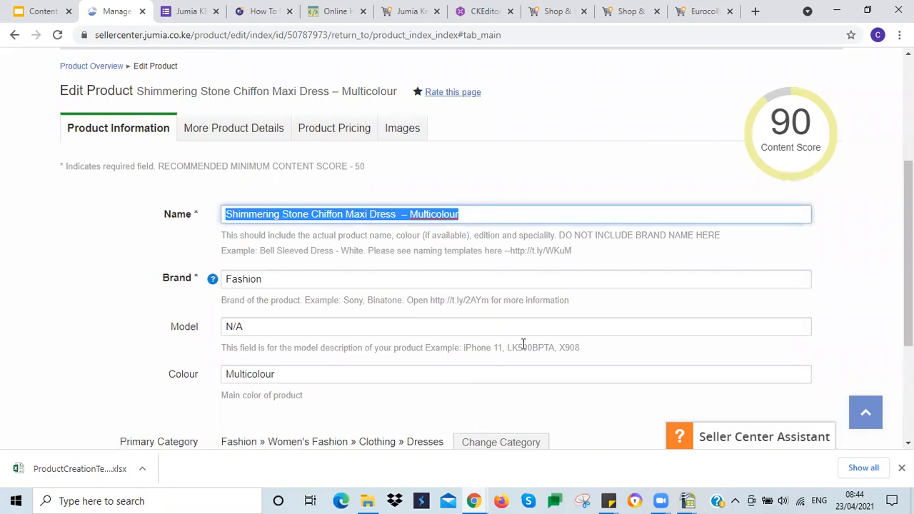
{"action": "left_click", "coordinate": [688, 501]}
{"action": "left_click", "coordinate": [736, 464]}
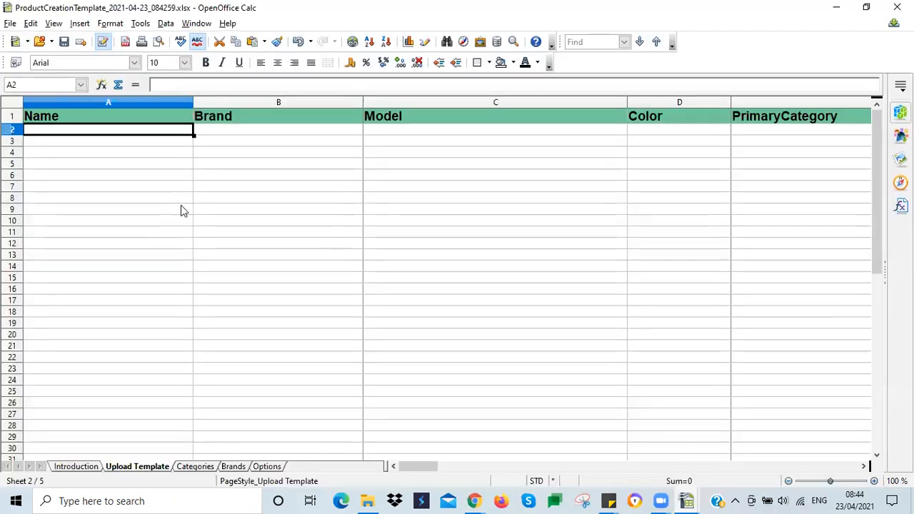
{"action": "key", "text": "ctrl+v"}
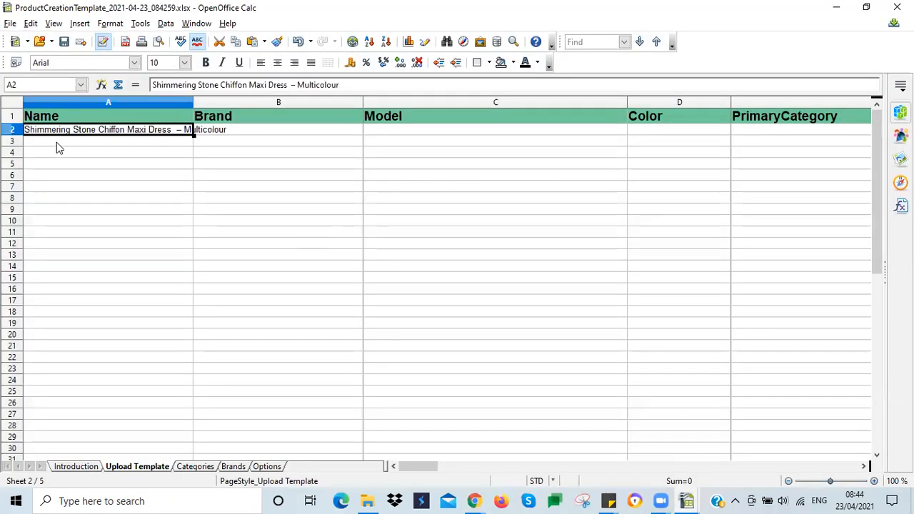
Enter Fashion as the Brand in B2 and narrow the Brand, Model and Color columns together
{"action": "left_click", "coordinate": [203, 133]}
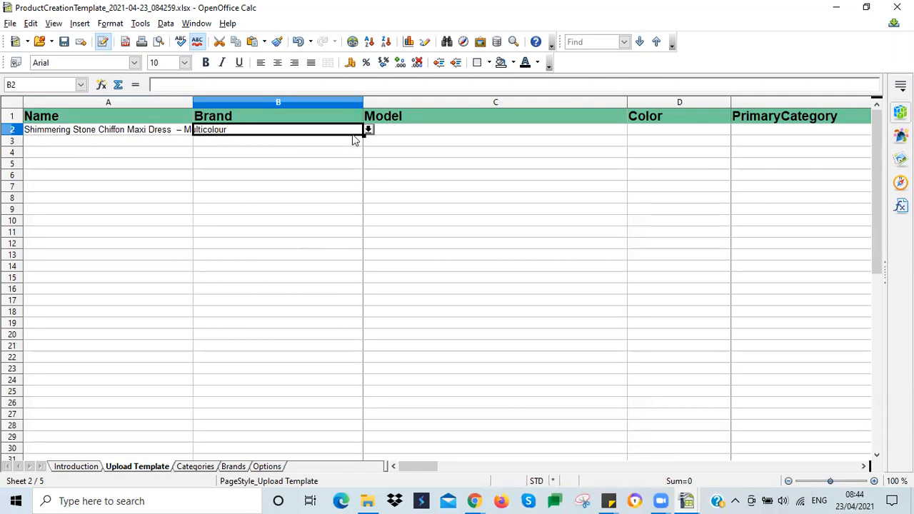
{"action": "type", "text": "fashion"}
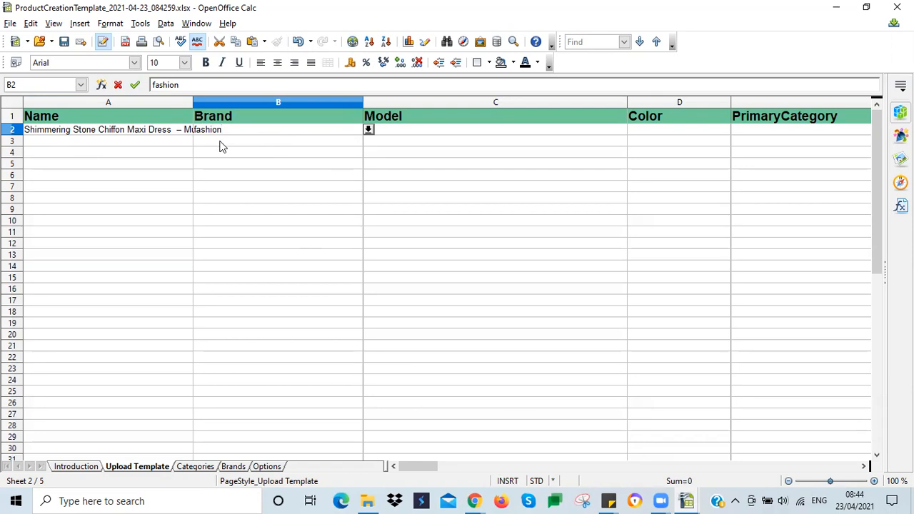
{"action": "key", "text": "Delete"}
{"action": "type", "text": "F"}
{"action": "left_click_drag", "start_coordinate": [278, 102], "coordinate": [652, 98]}
{"action": "left_click_drag", "start_coordinate": [363, 101], "coordinate": [283, 129]}
{"action": "left_click", "coordinate": [283, 129]}
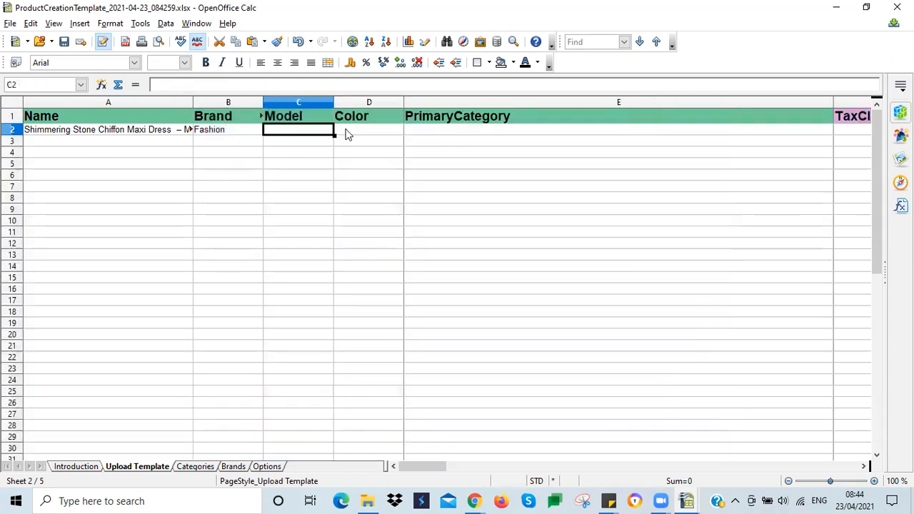
Copy the word Multicolour from the product name in A2 into the Color cell D2
{"action": "left_click", "coordinate": [346, 133]}
{"action": "left_click", "coordinate": [153, 133]}
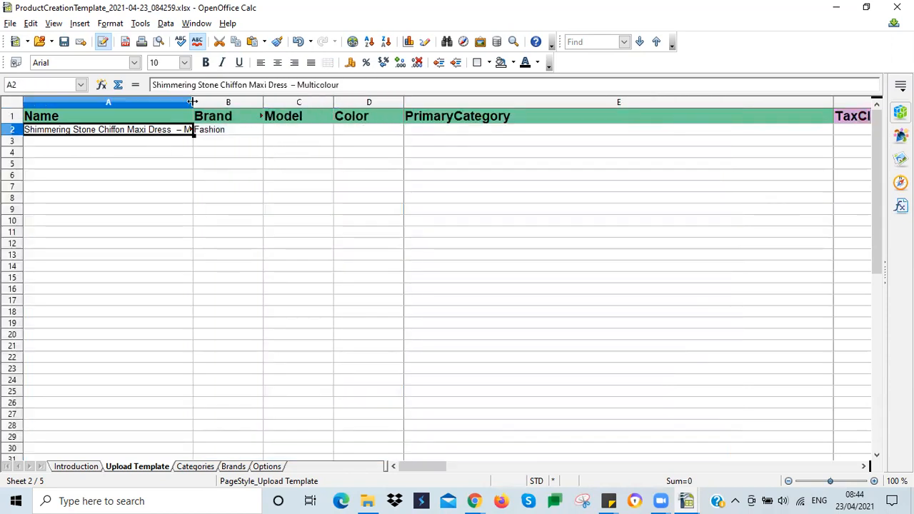
{"action": "double_click", "coordinate": [316, 85]}
{"action": "key", "text": "ctrl+c"}
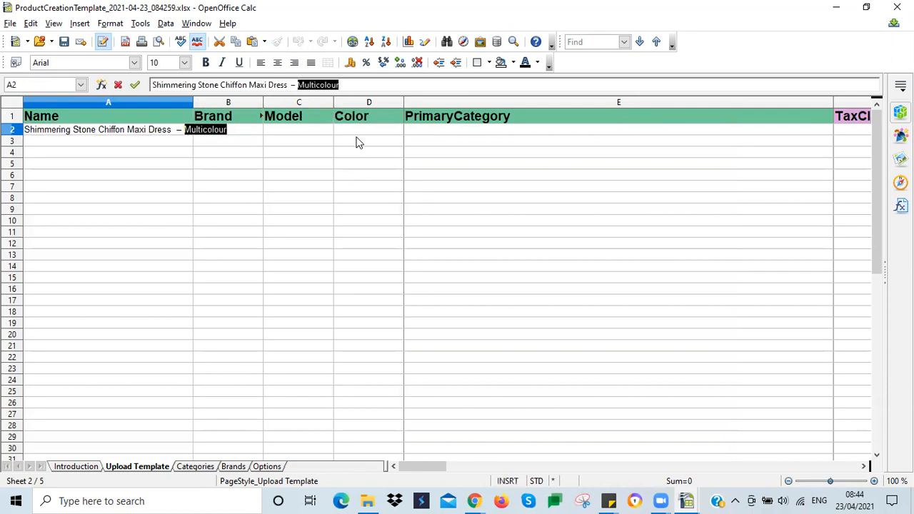
{"action": "left_click", "coordinate": [355, 132]}
{"action": "key", "text": "ctrl+v"}
Set the PrimaryCategory in E2 to 1010616 - Fashion / Women's Fashion / Clothing / Dresses and narrow that column to fit
{"action": "left_click", "coordinate": [639, 130]}
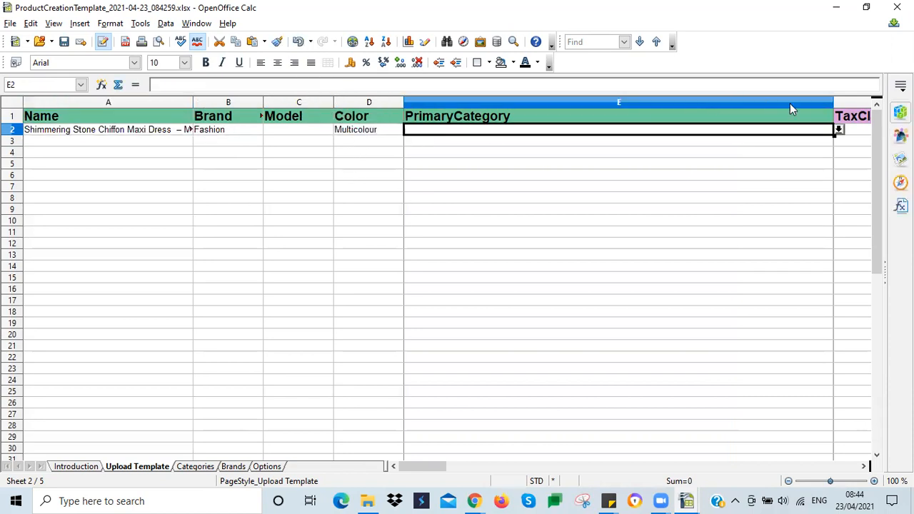
{"action": "left_click_drag", "start_coordinate": [833, 105], "coordinate": [787, 114]}
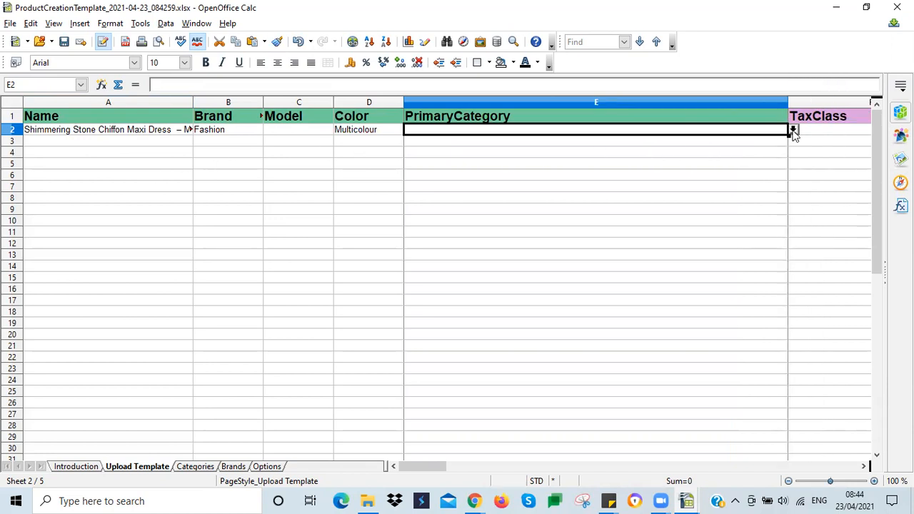
{"action": "left_click", "coordinate": [792, 131]}
{"action": "left_click_drag", "start_coordinate": [783, 153], "coordinate": [797, 174]}
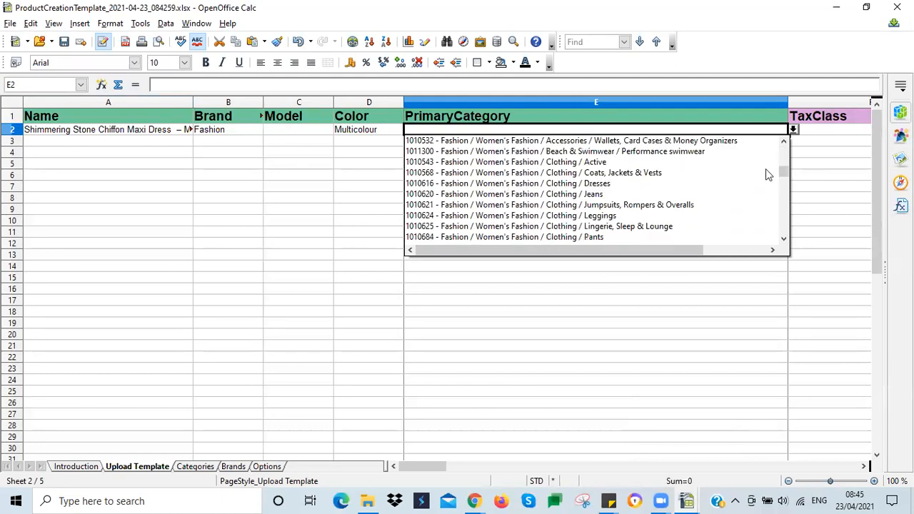
{"action": "left_click", "coordinate": [564, 185]}
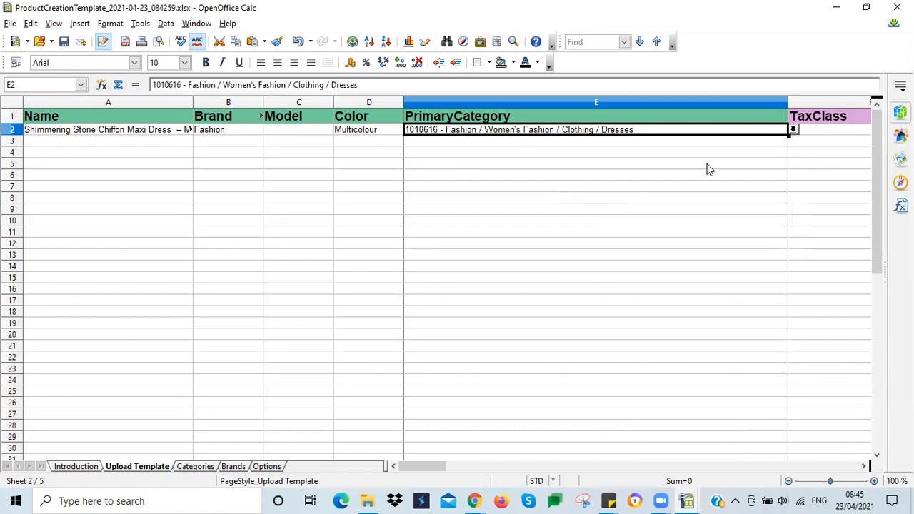
{"action": "left_click_drag", "start_coordinate": [788, 103], "coordinate": [675, 129]}
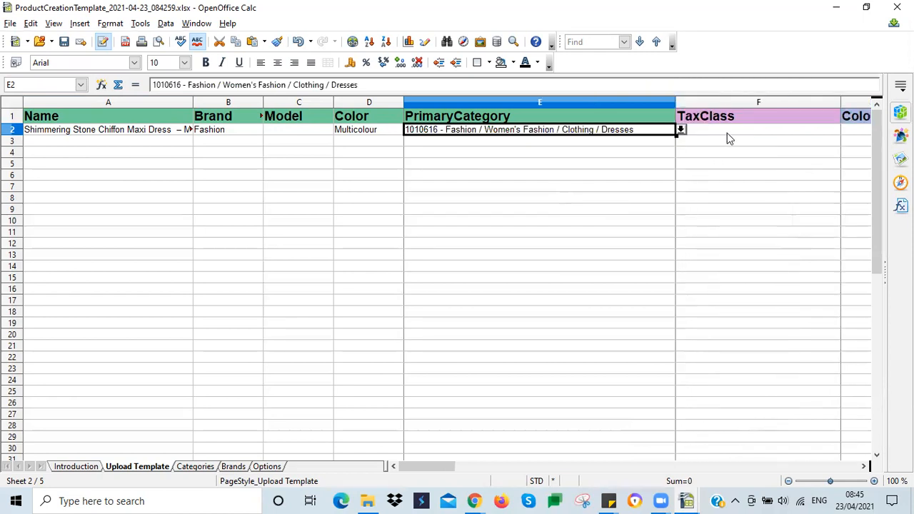
Narrow the TaxClass and ColorFamily columns together
{"action": "left_click", "coordinate": [728, 135]}
{"action": "key", "text": "Tab"}
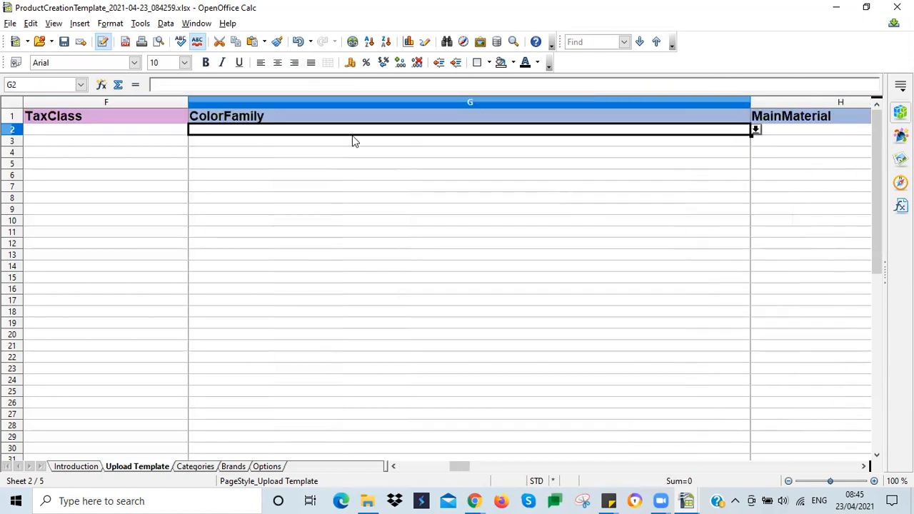
{"action": "left_click", "coordinate": [165, 140]}
{"action": "key", "text": "Left"}
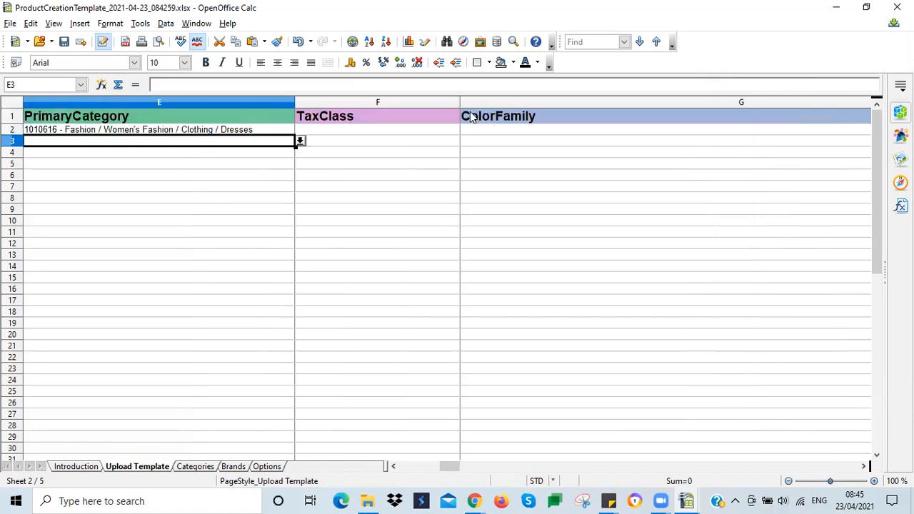
{"action": "left_click", "coordinate": [457, 102]}
{"action": "left_click", "coordinate": [469, 100], "text": "shift"}
{"action": "left_click_drag", "start_coordinate": [459, 101], "coordinate": [357, 133]}
{"action": "left_click", "coordinate": [353, 129]}
{"action": "left_click", "coordinate": [362, 130]}
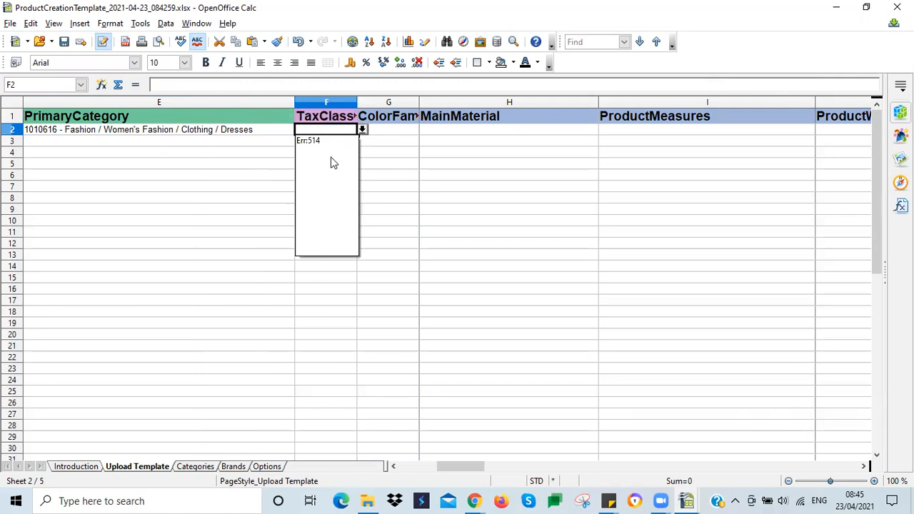
{"action": "left_click", "coordinate": [296, 146]}
{"action": "left_click", "coordinate": [342, 143]}
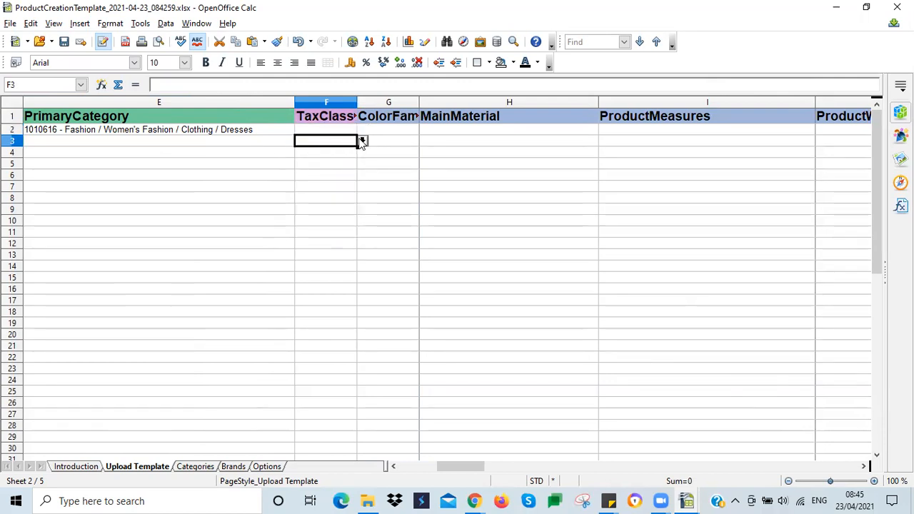
{"action": "left_click", "coordinate": [362, 141]}
{"action": "left_click", "coordinate": [332, 169]}
Choose zero from the TaxClass options in F5, clear it there and place zero in F2 of the product row
{"action": "left_click", "coordinate": [341, 166]}
{"action": "left_click", "coordinate": [361, 163]}
{"action": "left_click", "coordinate": [321, 185]}
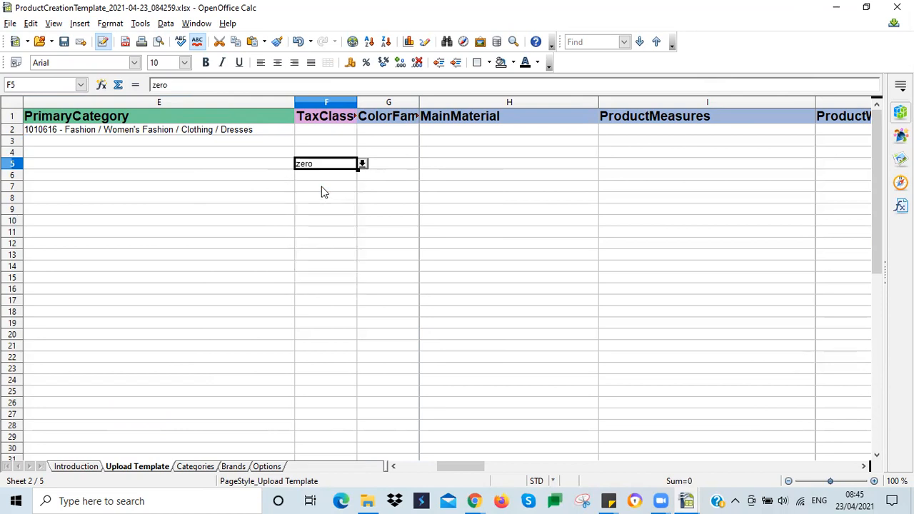
{"action": "key", "text": "Delete"}
{"action": "left_click", "coordinate": [322, 132]}
{"action": "type", "text": "zero"}
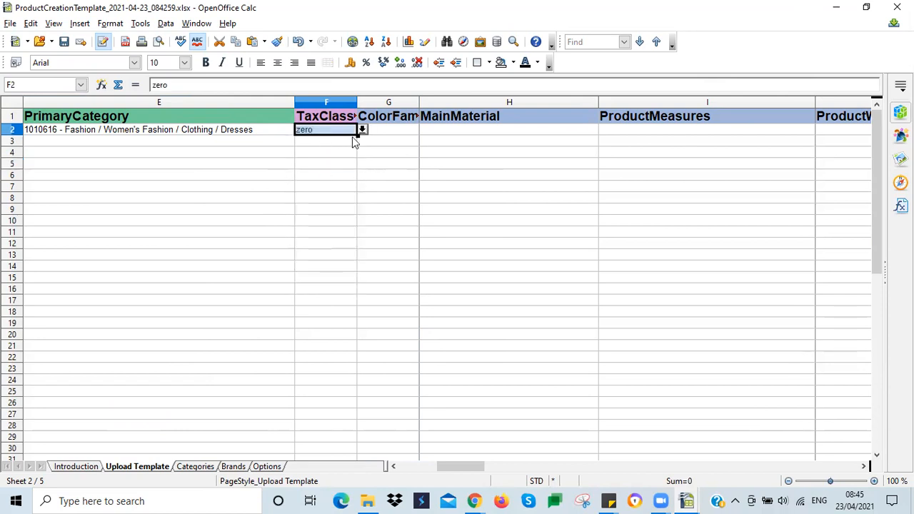
Set the ColorFamily in G2 to Multicolour and narrow the MainMaterial and ProductMeasures columns together
{"action": "left_click", "coordinate": [393, 135]}
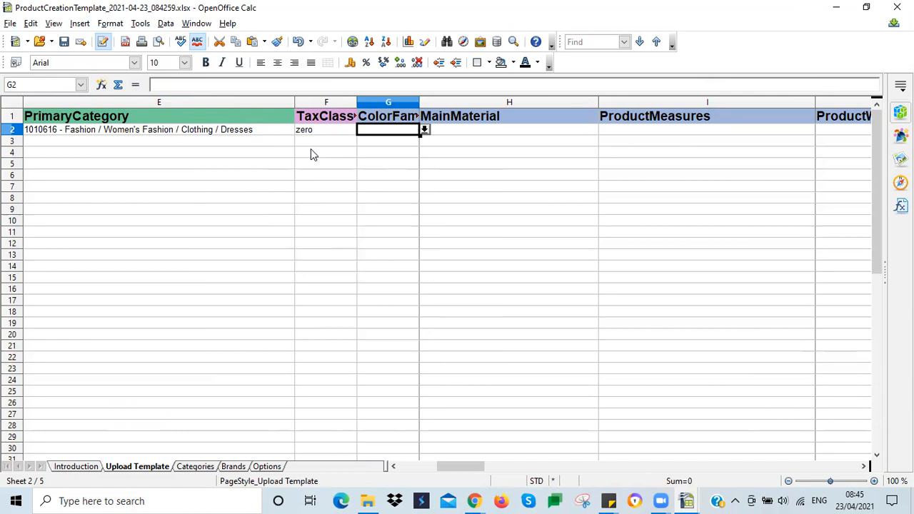
{"action": "left_click", "coordinate": [424, 131]}
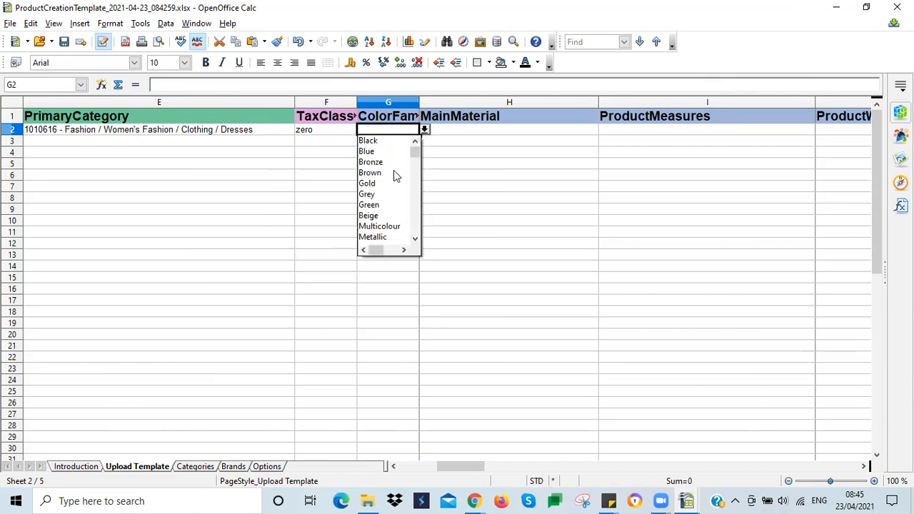
{"action": "left_click", "coordinate": [389, 226]}
{"action": "left_click", "coordinate": [571, 128]}
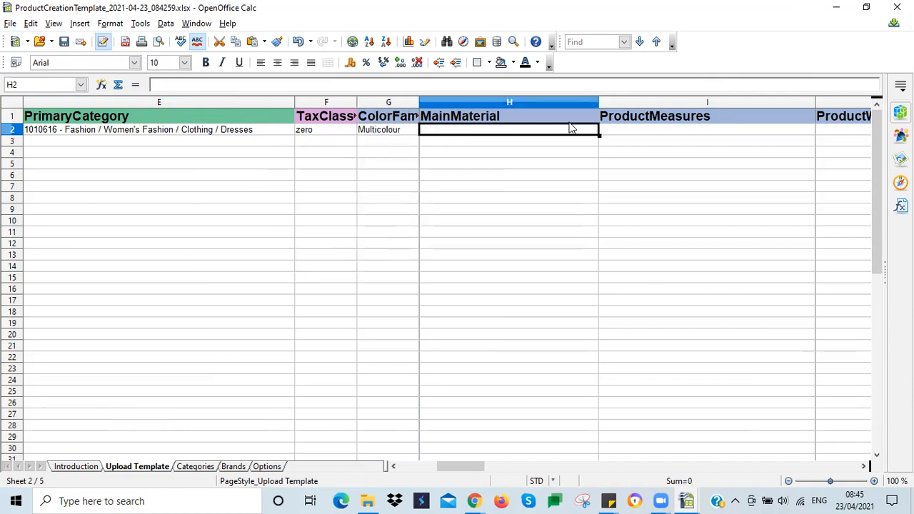
{"action": "left_click_drag", "start_coordinate": [593, 101], "coordinate": [483, 130]}
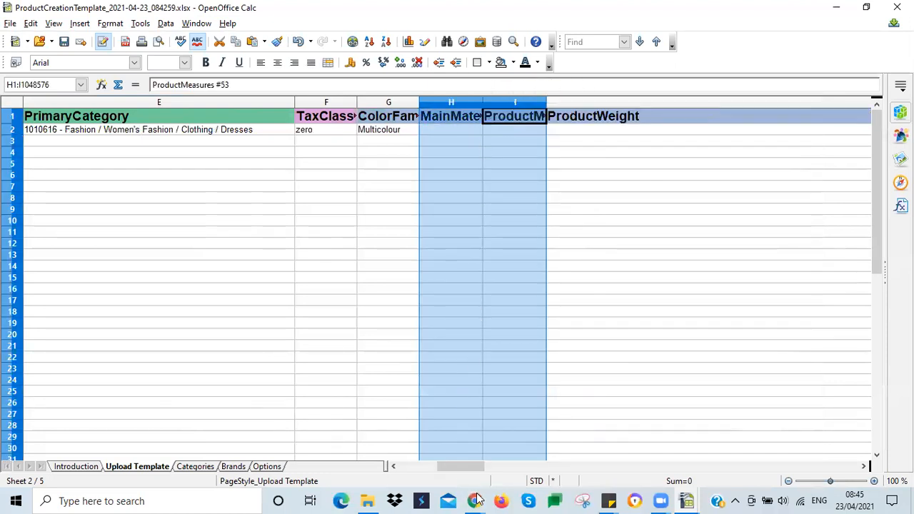
Switch to Seller Center in Chrome and check the dress's main material, size and weight in its additional product details
{"action": "mouse_move", "coordinate": [474, 500]}
{"action": "left_click", "coordinate": [495, 475]}
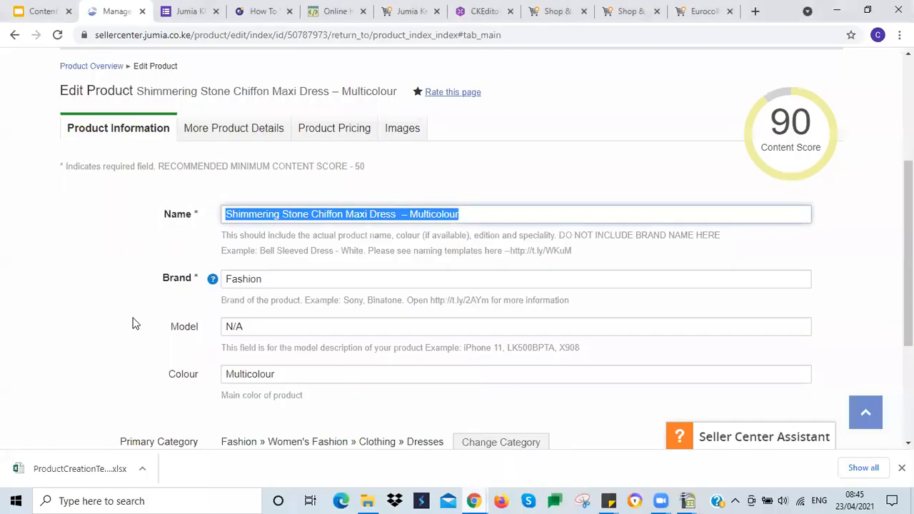
{"action": "left_click", "coordinate": [193, 128]}
{"action": "scroll", "coordinate": [137, 209], "scroll_direction": "down", "scroll_amount": 3}
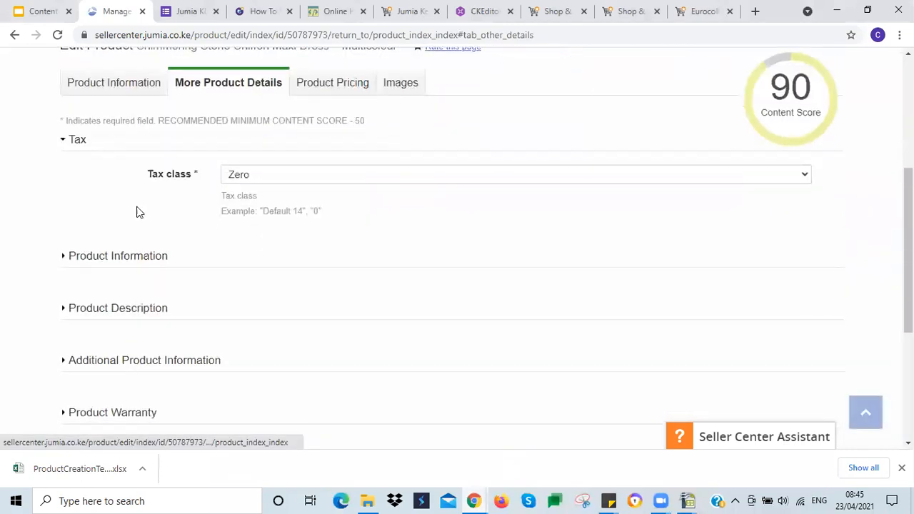
{"action": "left_click", "coordinate": [134, 255]}
{"action": "scroll", "coordinate": [133, 279], "scroll_direction": "down", "scroll_amount": 2}
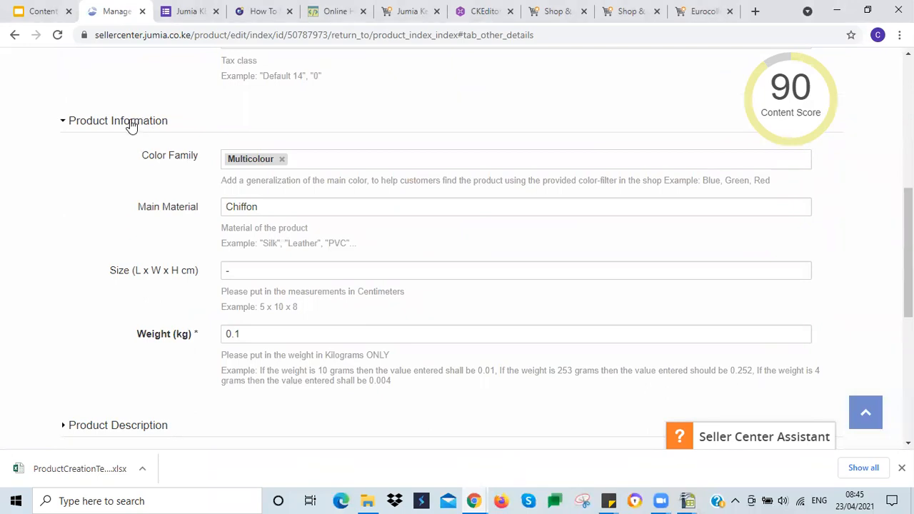
{"action": "left_click", "coordinate": [131, 126]}
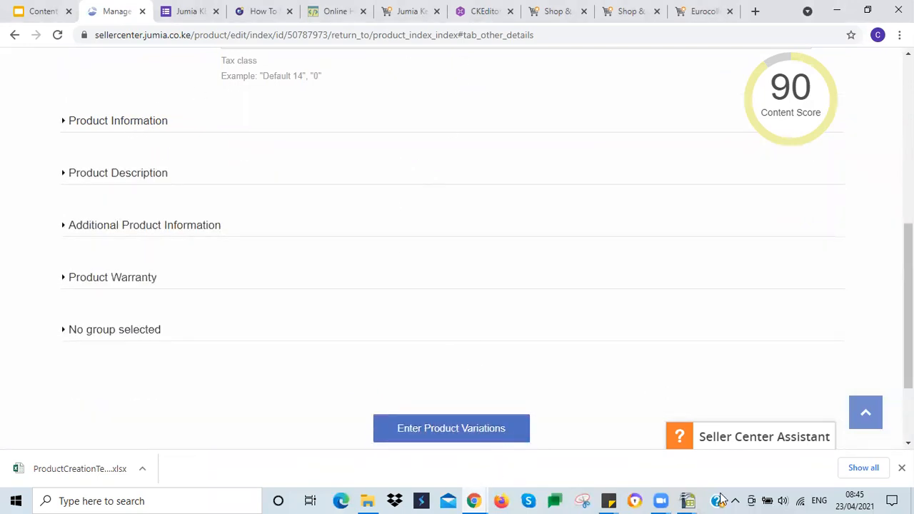
Switch back to the ProductCreationTemplate in OpenOffice Calc and enter Chiffon as the MainMaterial in H2
{"action": "mouse_move", "coordinate": [687, 500]}
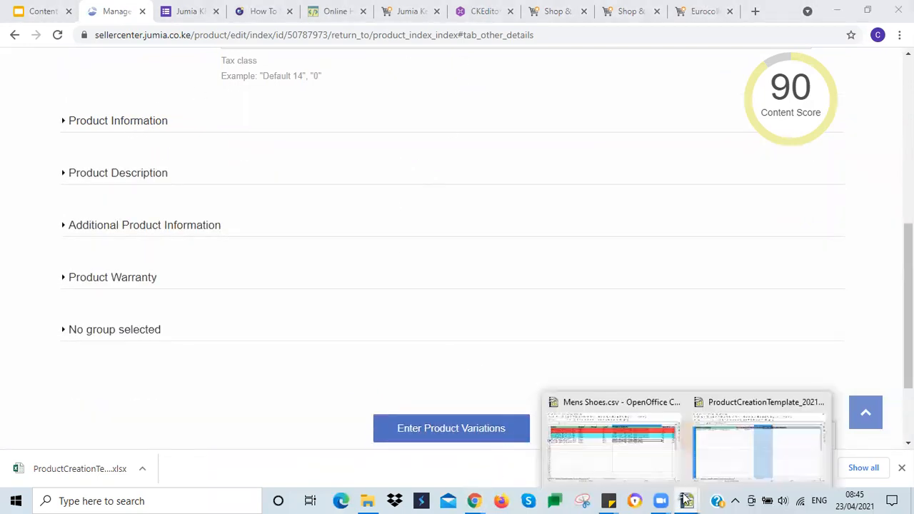
{"action": "left_click", "coordinate": [727, 468]}
{"action": "left_click", "coordinate": [449, 132]}
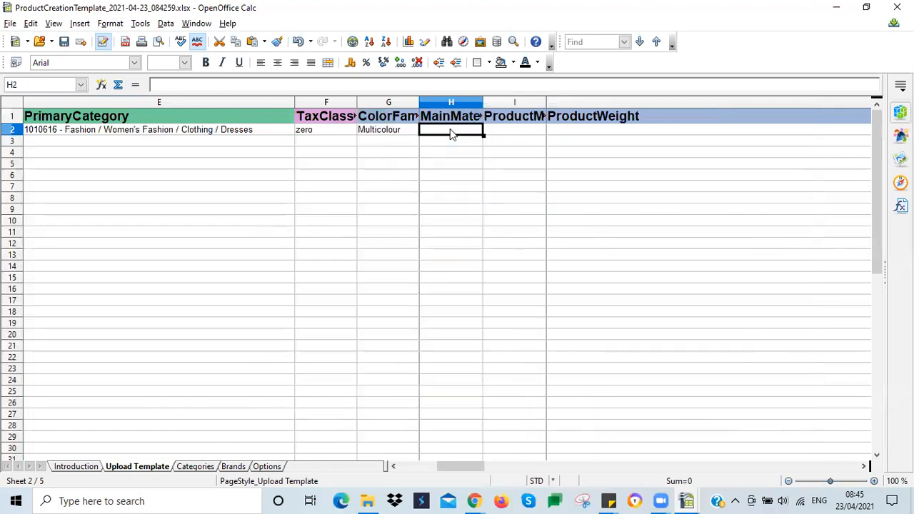
{"action": "type", "text": "Chi"}
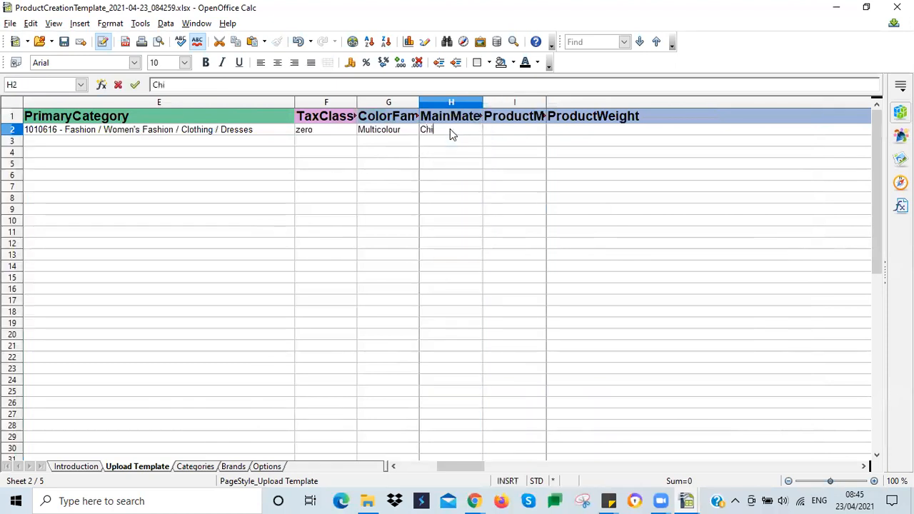
{"action": "type", "text": "ffon"}
{"action": "key", "text": "Tab"}
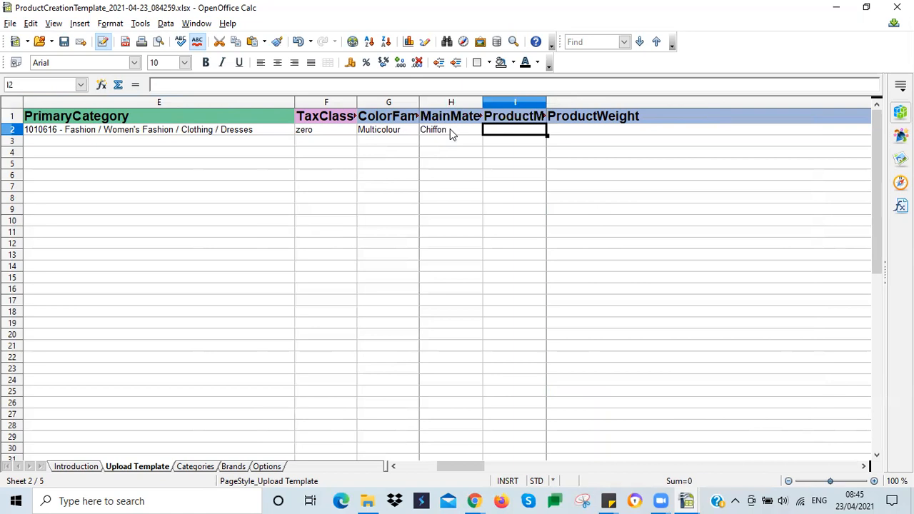
Leave ProductMeasures in I2 blank and enter the dress's weight in the ProductWeight cell J2
{"action": "key", "text": "Up"}
{"action": "left_click", "coordinate": [510, 134]}
{"action": "left_click", "coordinate": [549, 134]}
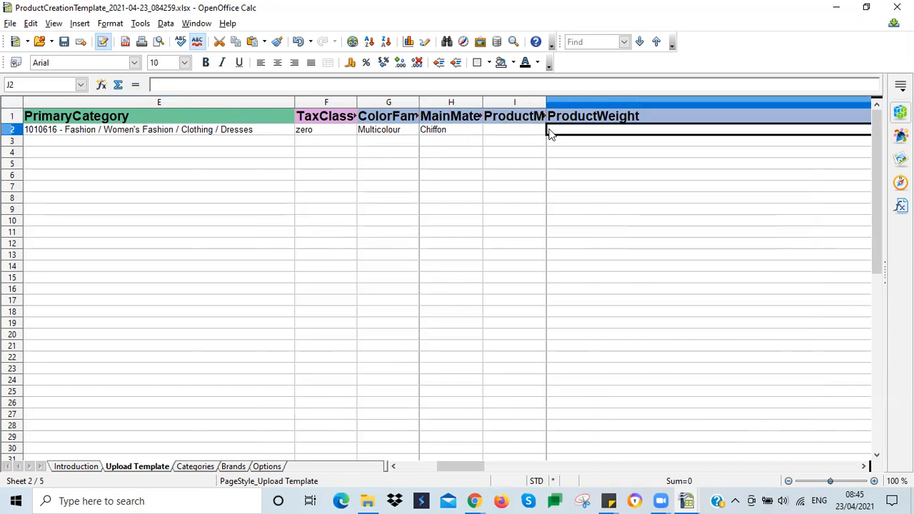
{"action": "left_click", "coordinate": [532, 135]}
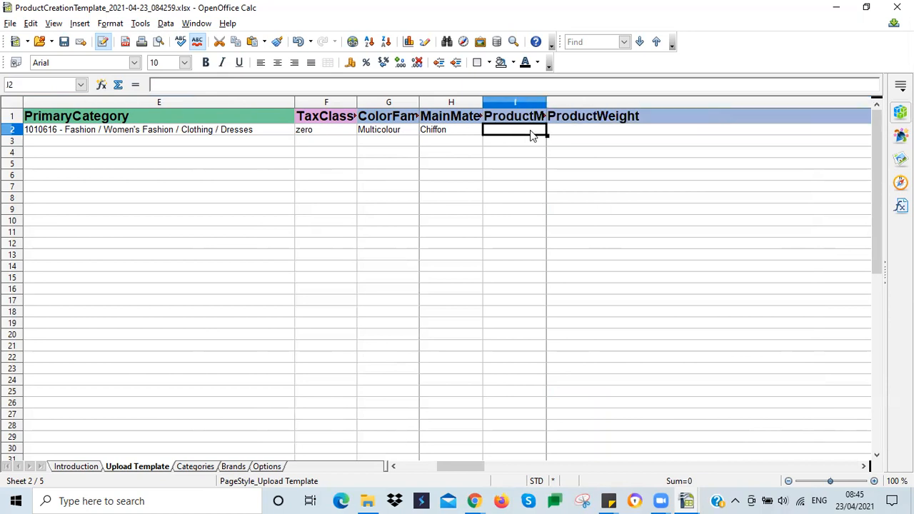
{"action": "key", "text": "Tab"}
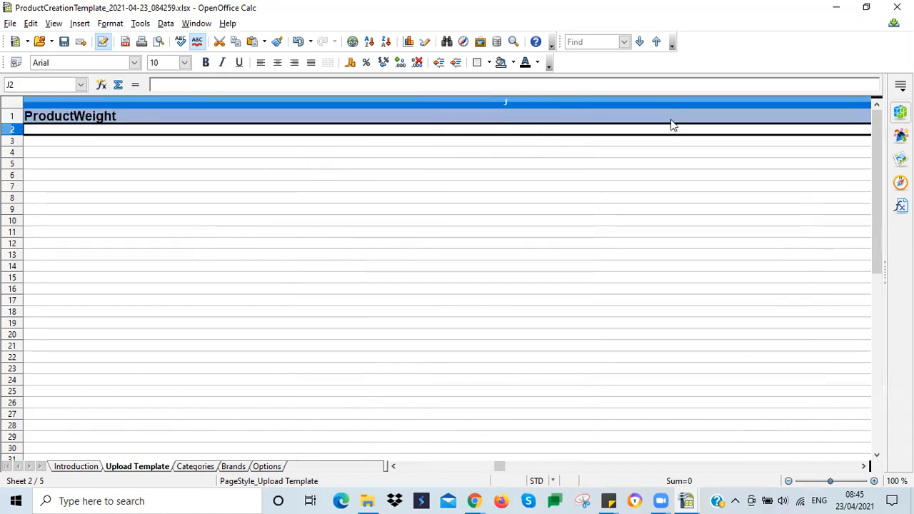
{"action": "key", "text": "Left"}
{"action": "left_click", "coordinate": [217, 130]}
{"action": "type", "text": "0."}
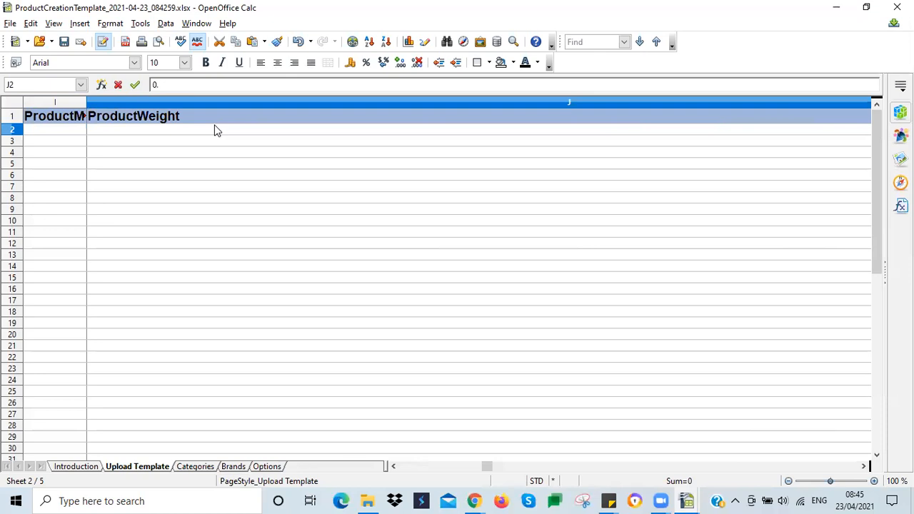
{"action": "key", "text": "Tab"}
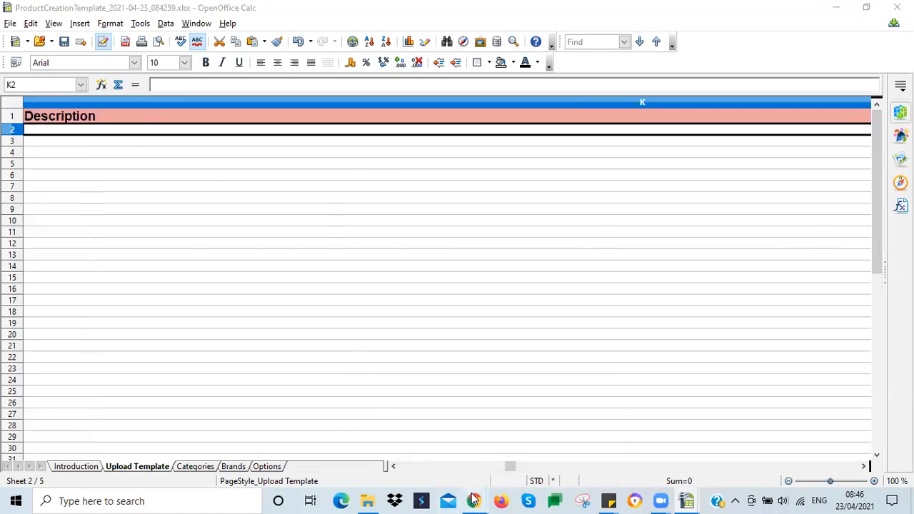
Switch to Seller Center in Chrome and copy both paragraphs of the dress's product description
{"action": "mouse_move", "coordinate": [474, 500]}
{"action": "left_click", "coordinate": [508, 463]}
{"action": "left_click", "coordinate": [123, 184]}
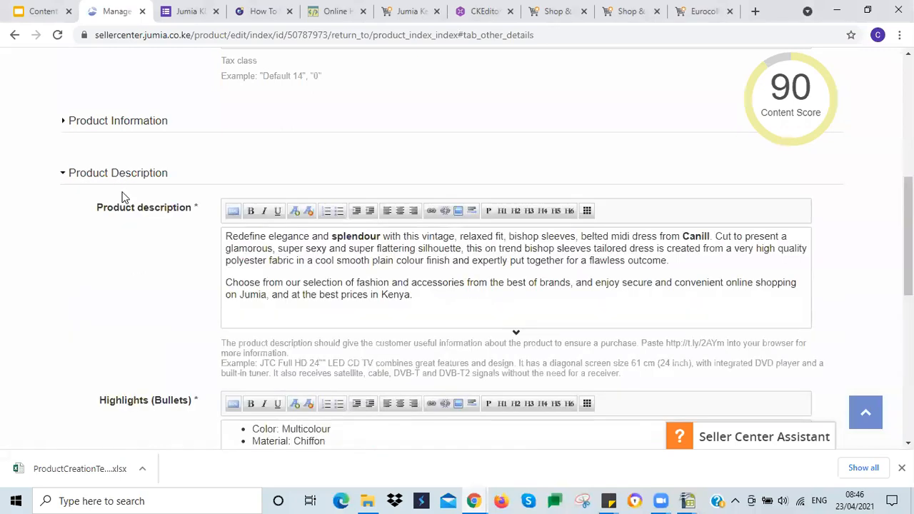
{"action": "left_click_drag", "start_coordinate": [433, 299], "coordinate": [225, 236]}
{"action": "key", "text": "ctrl+c"}
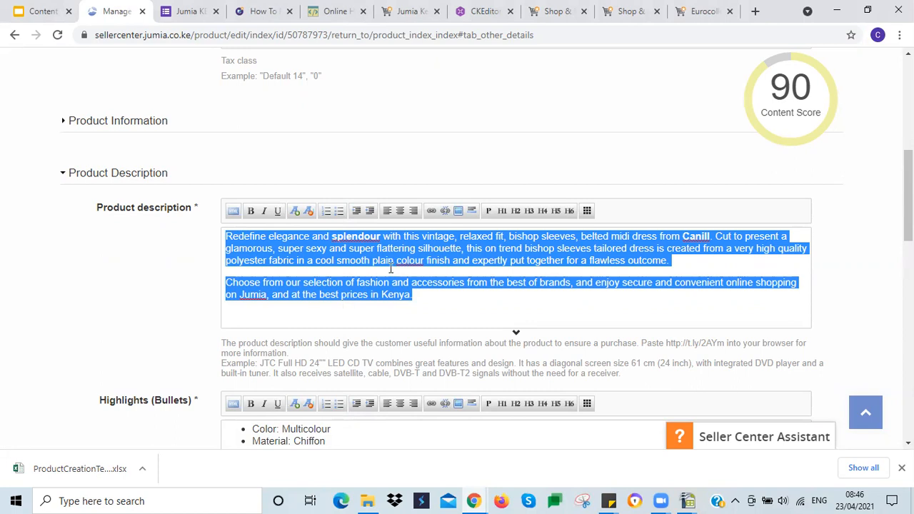
{"action": "scroll", "coordinate": [109, 244], "scroll_direction": "down", "scroll_amount": 3}
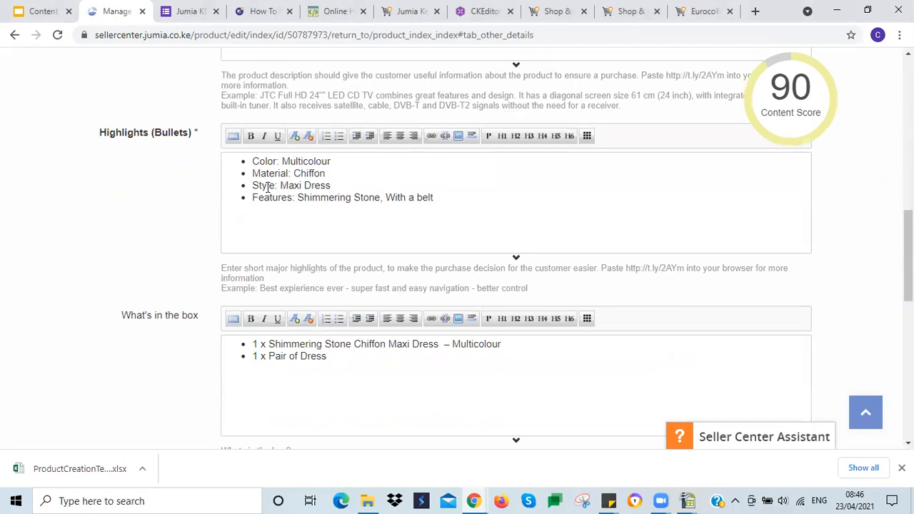
{"action": "scroll", "coordinate": [62, 234], "scroll_direction": "up", "scroll_amount": 3}
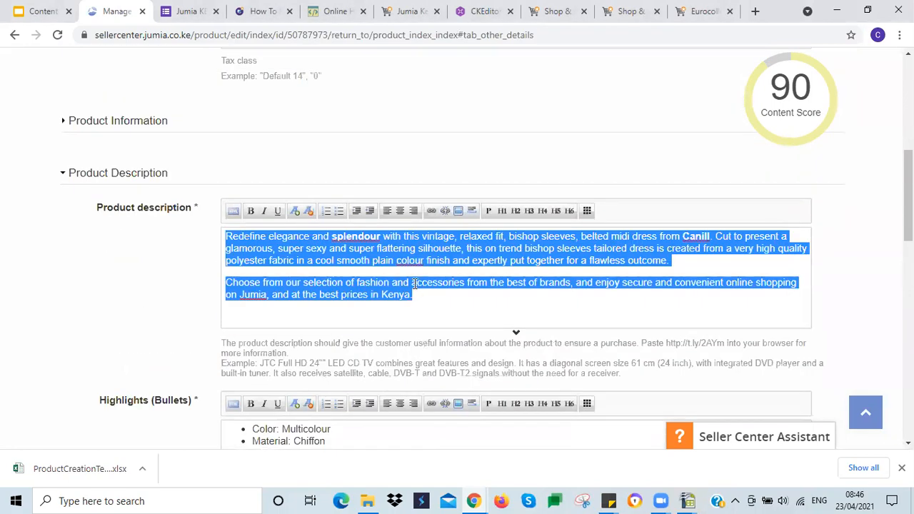
Replace the shoe list in the HTML-Online editor with the copied description and copy its generated HTML source
{"action": "left_click", "coordinate": [332, 10]}
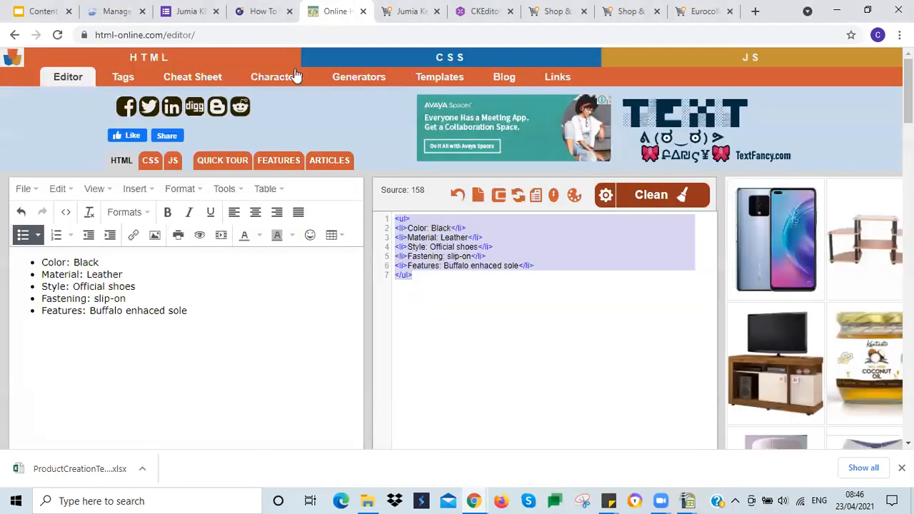
{"action": "left_click_drag", "start_coordinate": [189, 310], "coordinate": [20, 259]}
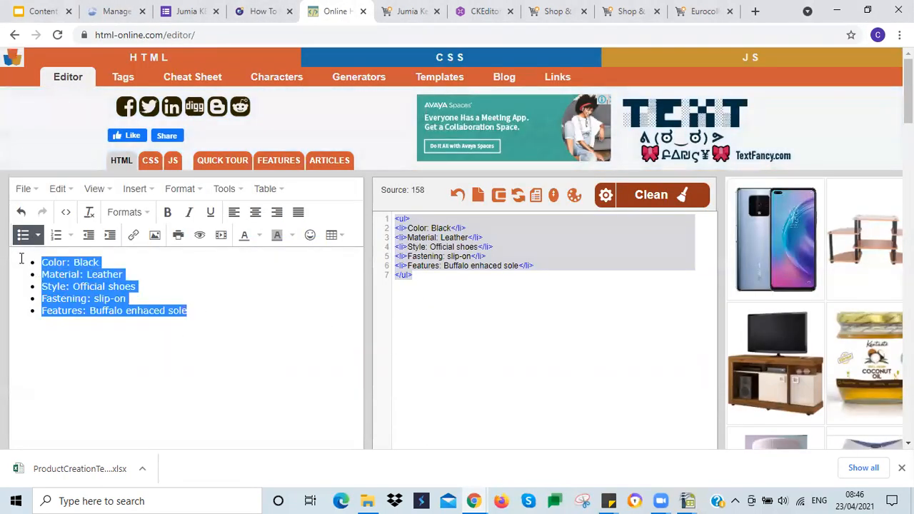
{"action": "key", "text": "BackSpace"}
{"action": "key", "text": "ctrl+v"}
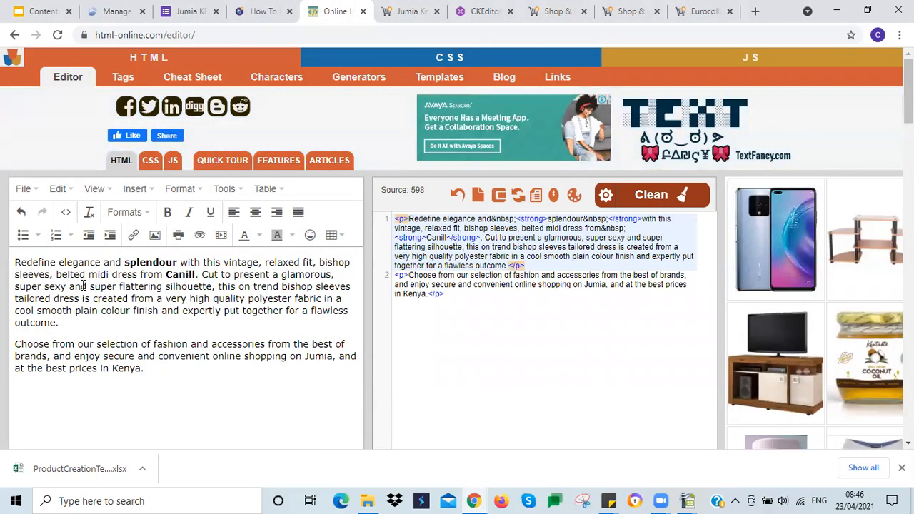
{"action": "left_click_drag", "start_coordinate": [478, 294], "coordinate": [389, 226]}
{"action": "key", "text": "ctrl+c"}
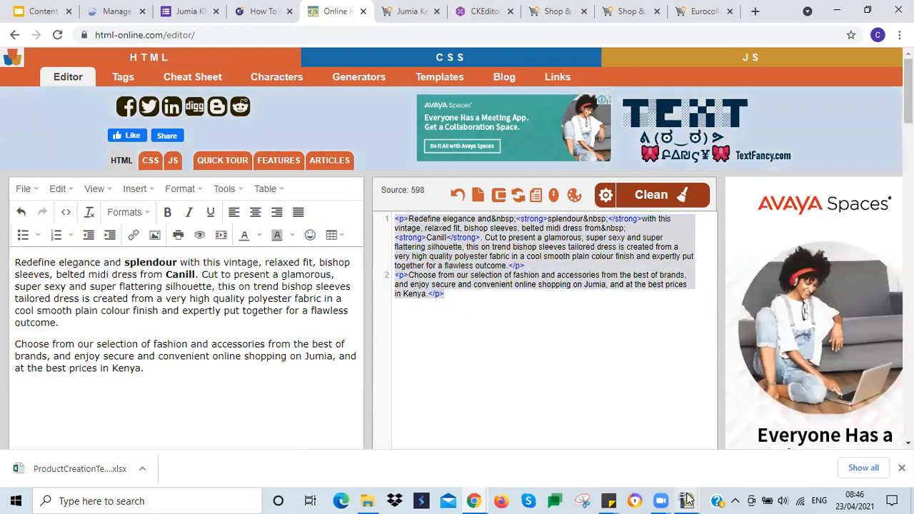
Switch to the ProductCreationTemplate in OpenOffice Calc and paste the description's HTML code into the Description cell K2
{"action": "mouse_move", "coordinate": [687, 499]}
{"action": "left_click", "coordinate": [713, 457]}
{"action": "left_click", "coordinate": [155, 85]}
{"action": "key", "text": "ctrl+v"}
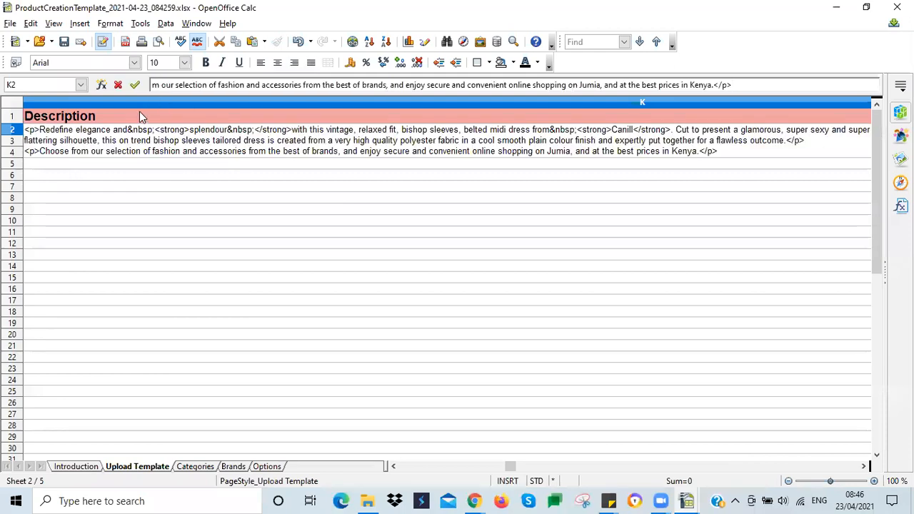
{"action": "left_click", "coordinate": [140, 117]}
{"action": "left_click", "coordinate": [131, 140]}
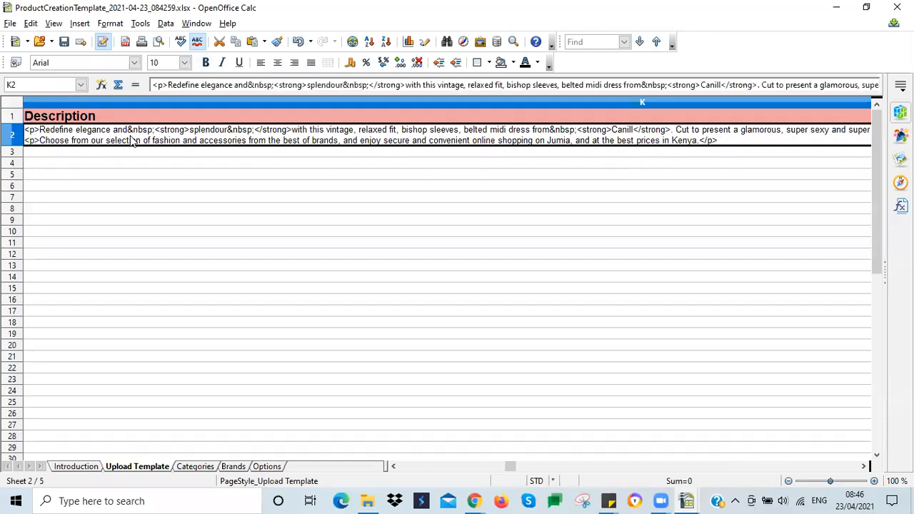
Select the ShortDescription cell L2, then switch to Seller Center in Chrome and copy the dress's four highlight bullets
{"action": "key", "text": "Right"}
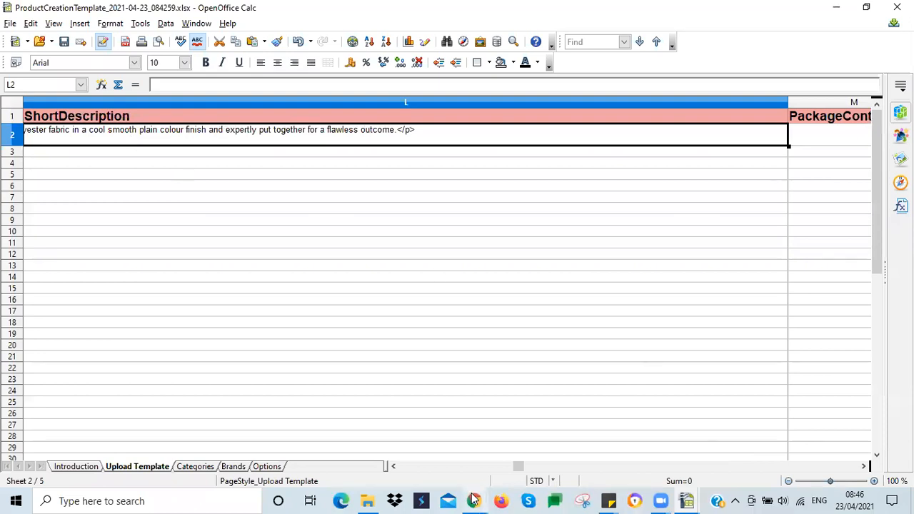
{"action": "mouse_move", "coordinate": [477, 493]}
{"action": "left_click", "coordinate": [519, 464]}
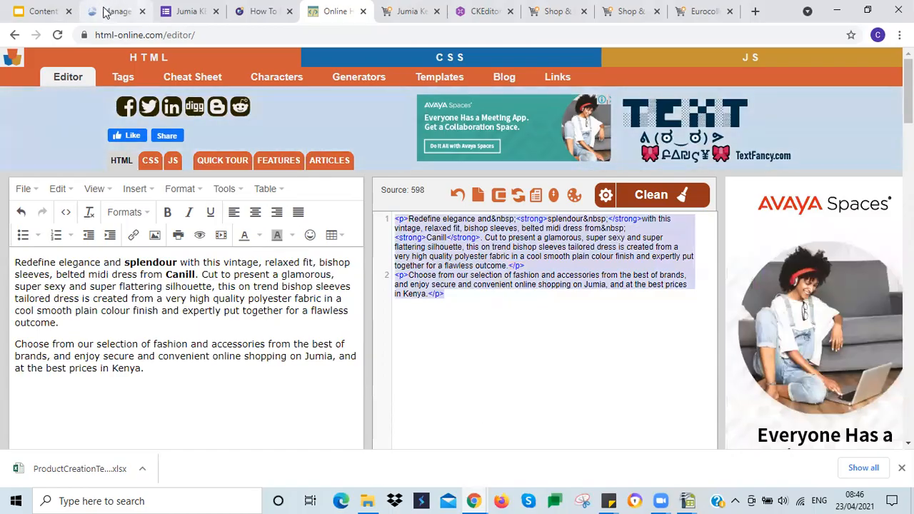
{"action": "left_click", "coordinate": [114, 11]}
{"action": "scroll", "coordinate": [159, 299], "scroll_direction": "down", "scroll_amount": 3}
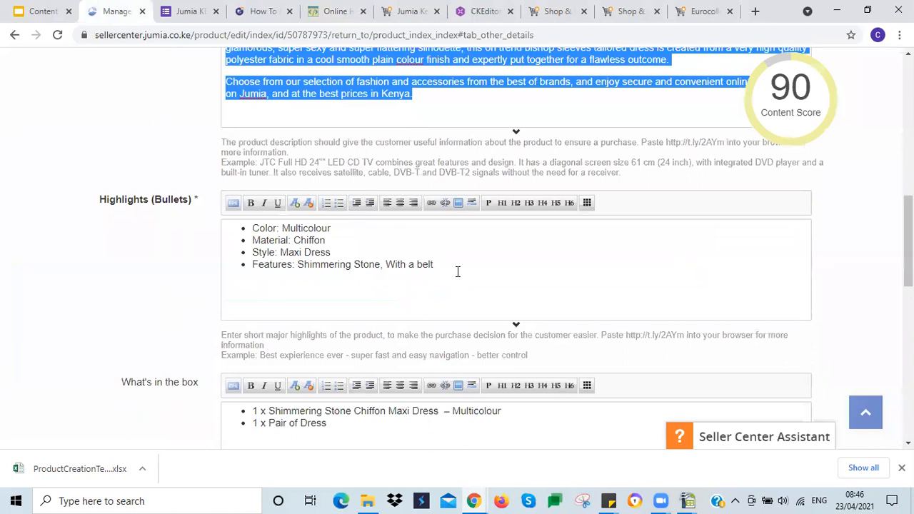
{"action": "left_click_drag", "start_coordinate": [457, 269], "coordinate": [212, 221]}
{"action": "key", "text": "ctrl+c"}
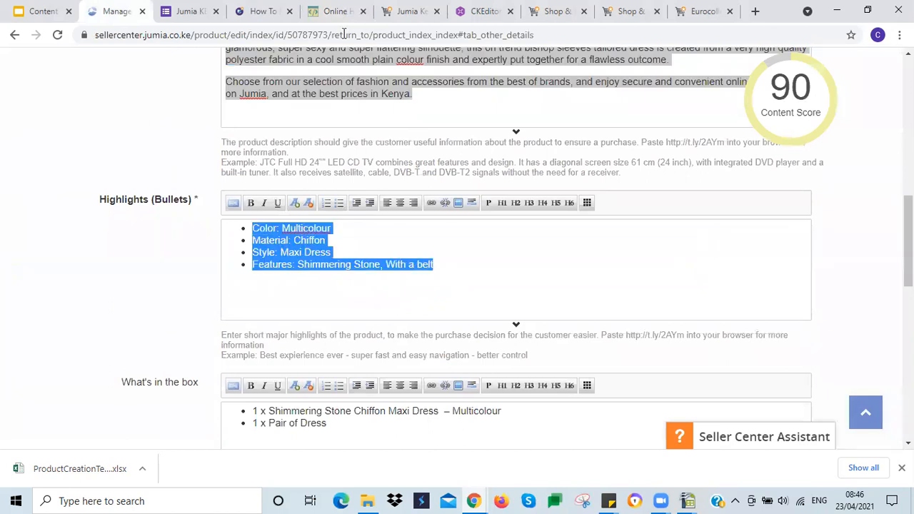
Replace the description in the HTML-Online editor with the highlights, remove the trailing empty block and copy the list's HTML source
{"action": "left_click", "coordinate": [336, 10]}
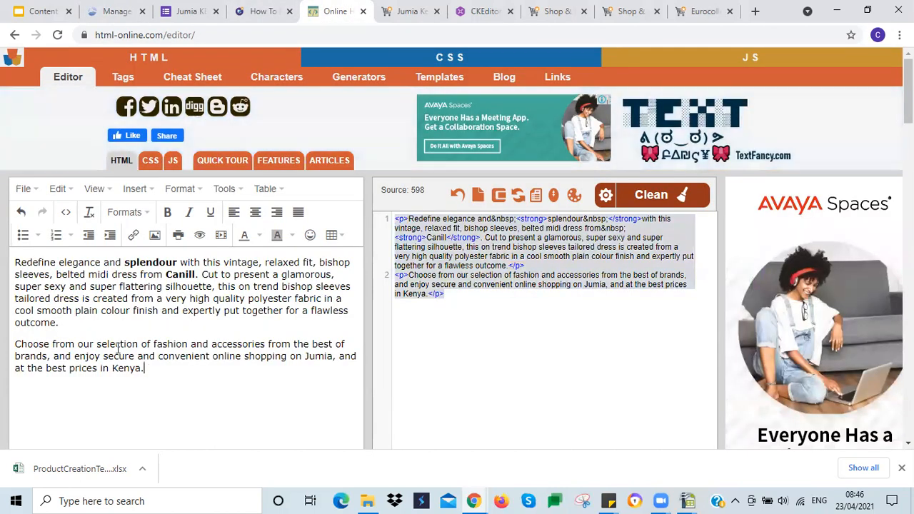
{"action": "left_click_drag", "start_coordinate": [145, 368], "coordinate": [16, 262]}
{"action": "key", "text": "ctrl+v"}
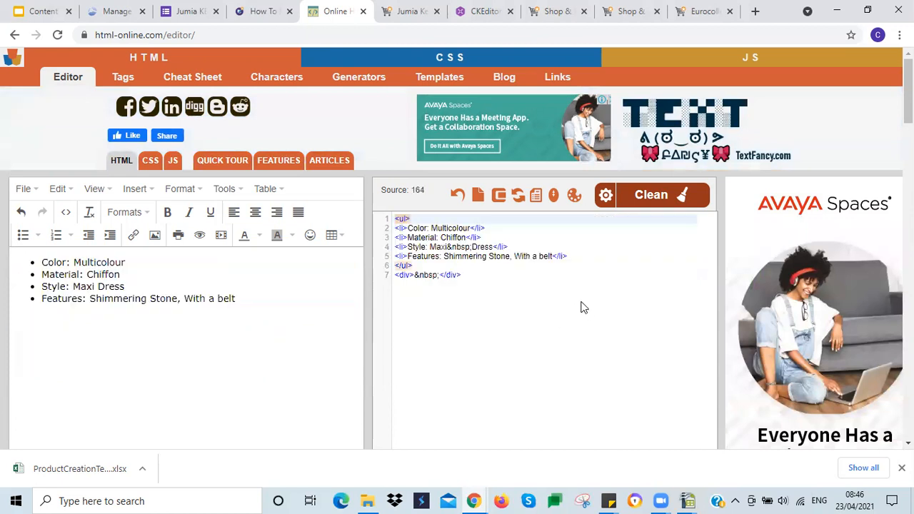
{"action": "key", "text": "BackSpace"}
{"action": "left_click_drag", "start_coordinate": [429, 266], "coordinate": [389, 219]}
{"action": "key", "text": "ctrl+c"}
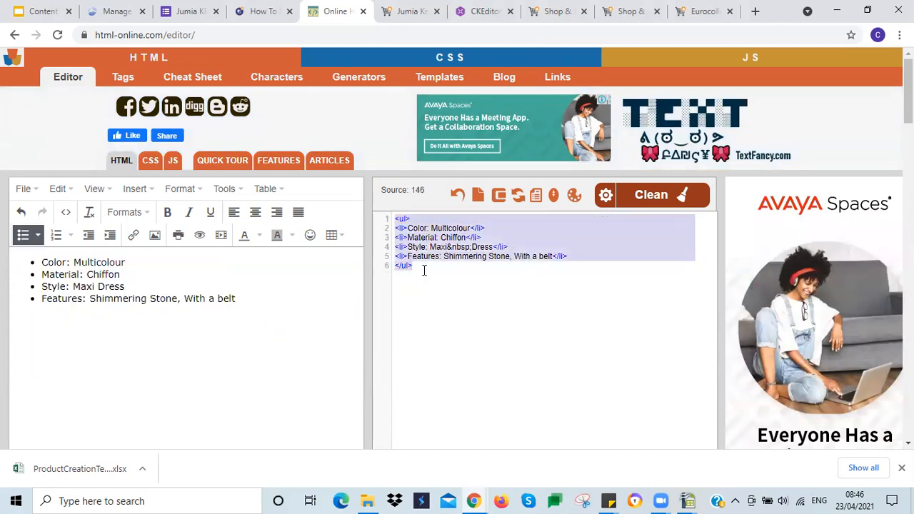
Switch back to the ProductCreationTemplate in OpenOffice Calc and paste the highlights' HTML list into the ShortDescription cell L2
{"action": "mouse_move", "coordinate": [687, 500]}
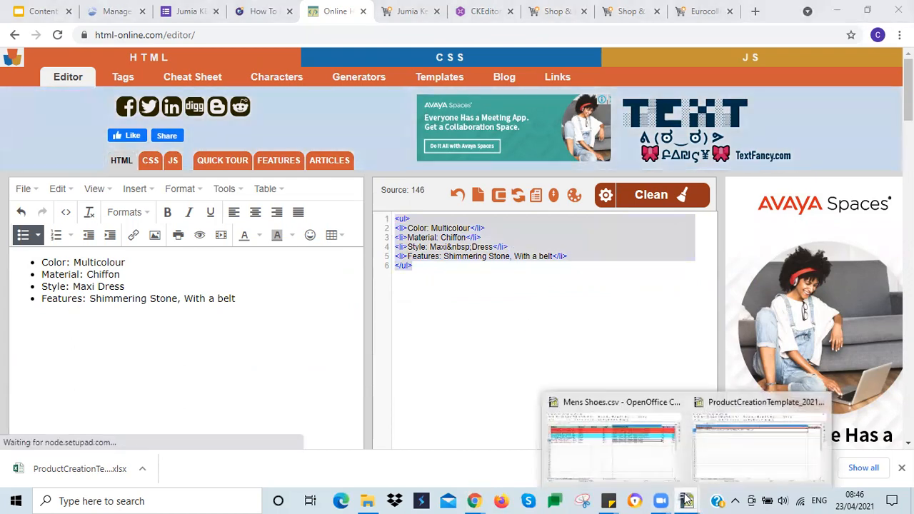
{"action": "left_click", "coordinate": [722, 463]}
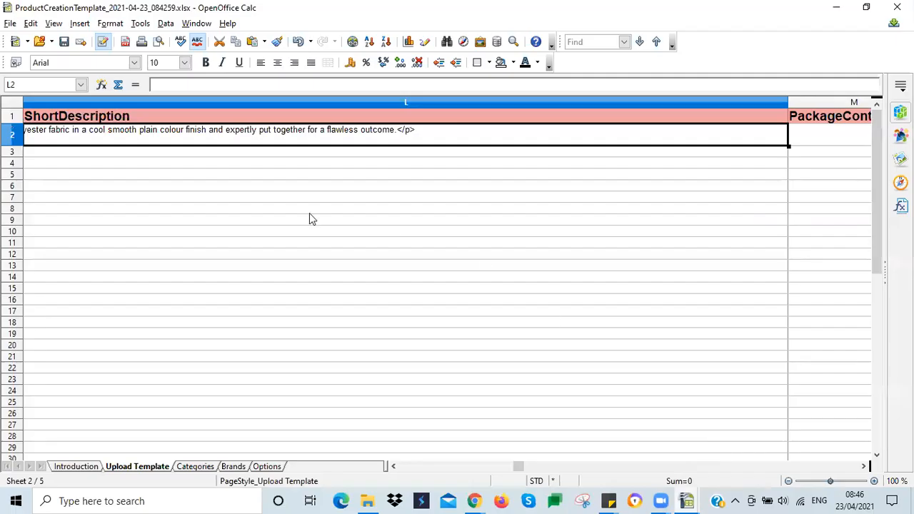
{"action": "left_click", "coordinate": [170, 84]}
{"action": "key", "text": "ctrl+v"}
{"action": "left_click", "coordinate": [157, 117]}
{"action": "left_click", "coordinate": [123, 152]}
Fill PackageContent in M2 with the product name from A2, Shimmering Stone Chiffon Maxi Dress – Multicolour
{"action": "key", "text": "Tab"}
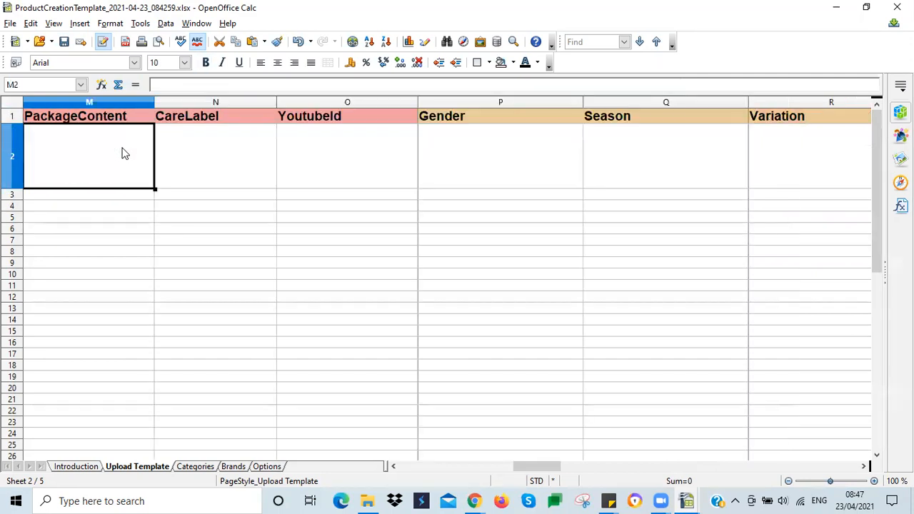
{"action": "mouse_move", "coordinate": [540, 468]}
{"action": "left_mouse_down"}
{"action": "mouse_move", "coordinate": [425, 466]}
{"action": "mouse_move", "coordinate": [542, 465]}
{"action": "left_mouse_up"}
{"action": "left_click", "coordinate": [106, 172]}
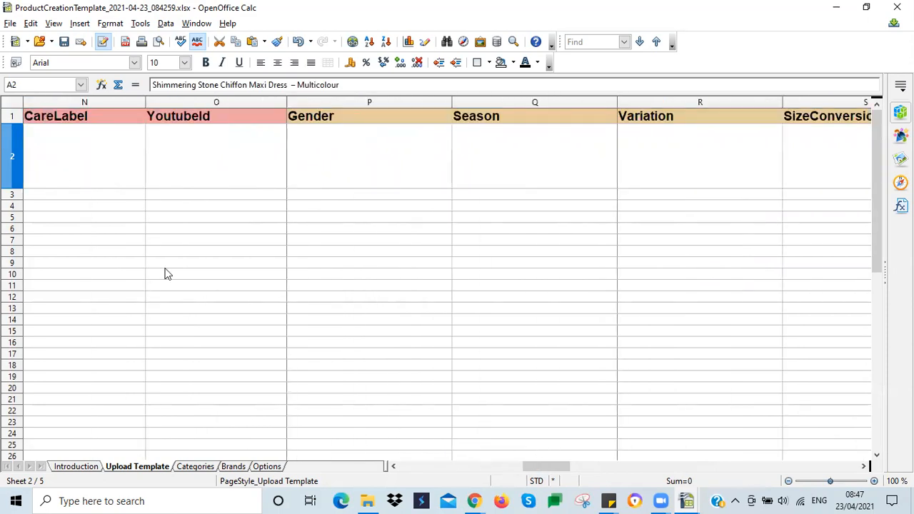
{"action": "left_click", "coordinate": [118, 163]}
{"action": "type", "text": "Shimmering Stone Chiffon Maxi Dress  – Multicolour"}
{"action": "left_click", "coordinate": [236, 153]}
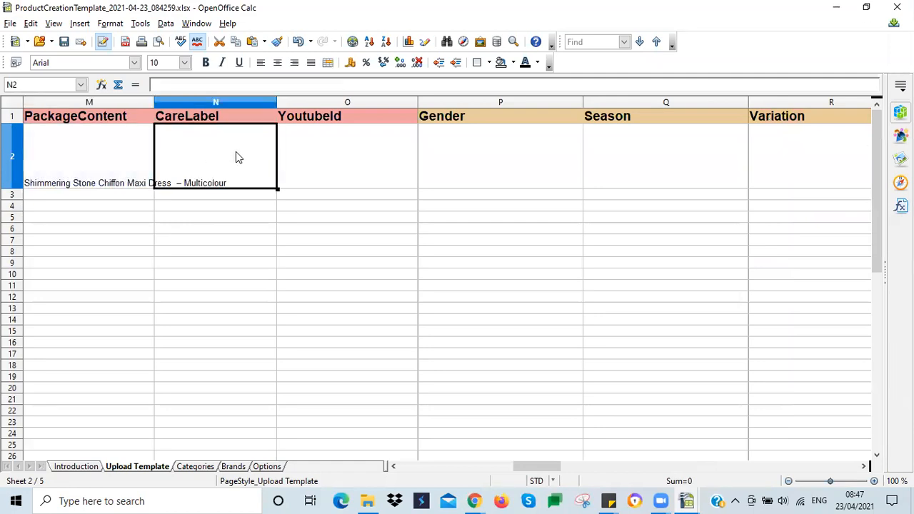
Skip CareLabel and YoutubeId, set the Gender in P2 to Women and the Season in Q2 to All Seasons
{"action": "left_click", "coordinate": [319, 150]}
{"action": "left_click", "coordinate": [521, 163]}
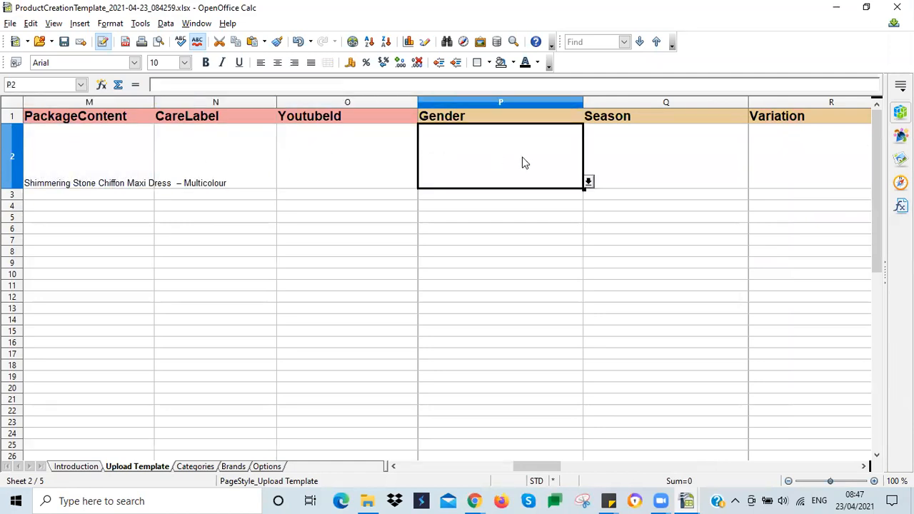
{"action": "left_click", "coordinate": [589, 183]}
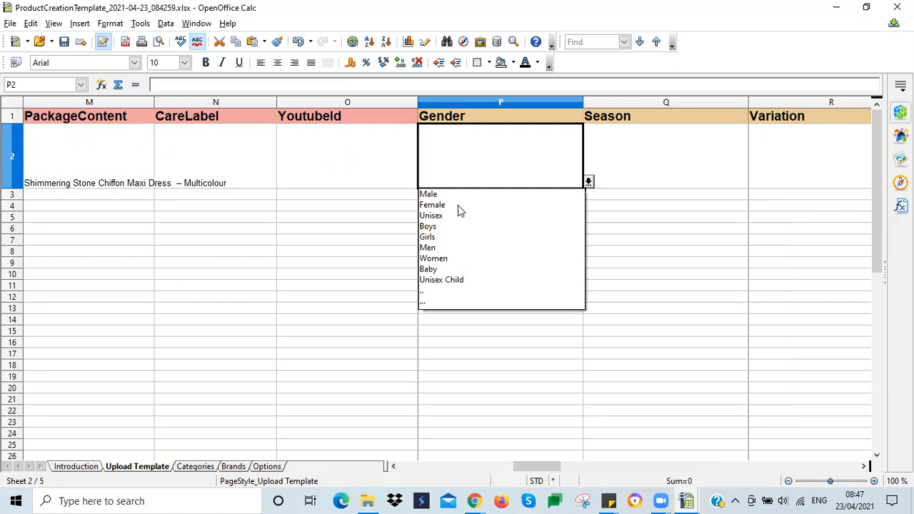
{"action": "left_click", "coordinate": [450, 258]}
{"action": "left_click", "coordinate": [722, 183]}
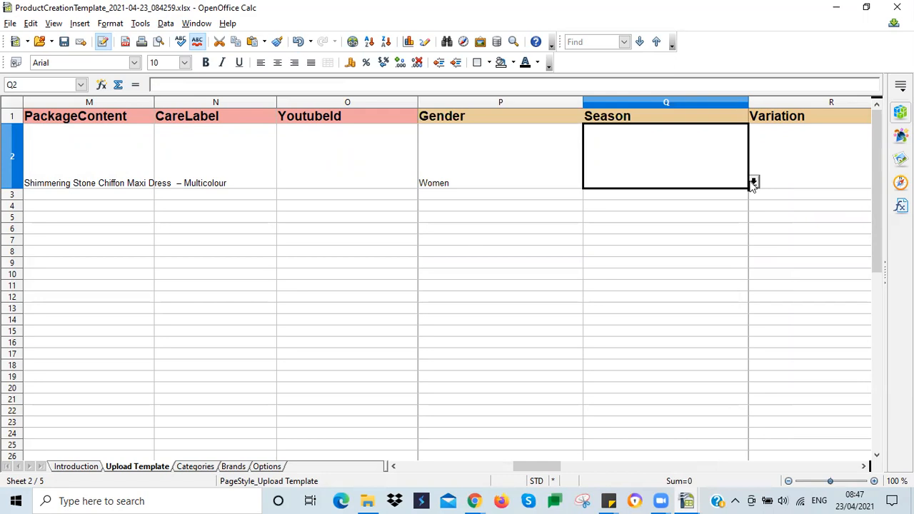
{"action": "left_click", "coordinate": [753, 182]}
{"action": "left_click", "coordinate": [618, 239]}
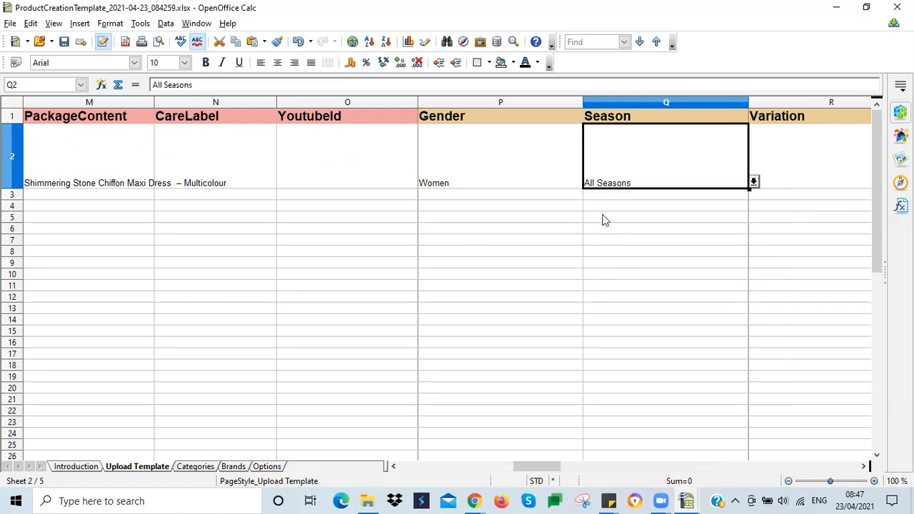
Narrow the Gender and Season columns together, as well as the Variation and SizeConversionType columns
{"action": "left_click", "coordinate": [540, 168]}
{"action": "left_click_drag", "start_coordinate": [575, 97], "coordinate": [483, 98]}
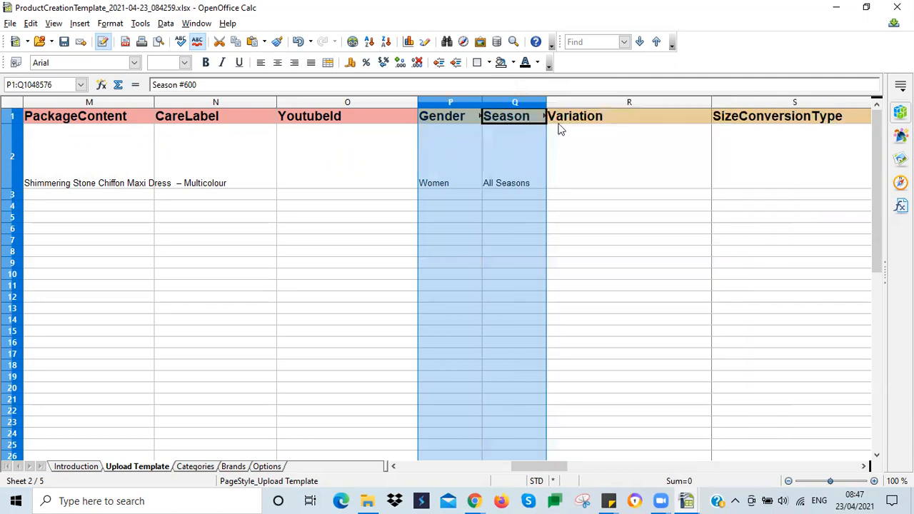
{"action": "left_click", "coordinate": [707, 102]}
{"action": "left_click_drag", "start_coordinate": [706, 103], "coordinate": [621, 142]}
Browse the Variation sizes offered for R2, then switch to Seller Center in Chrome and check the dress's sizes in its Product Pricing section
{"action": "left_click", "coordinate": [608, 165]}
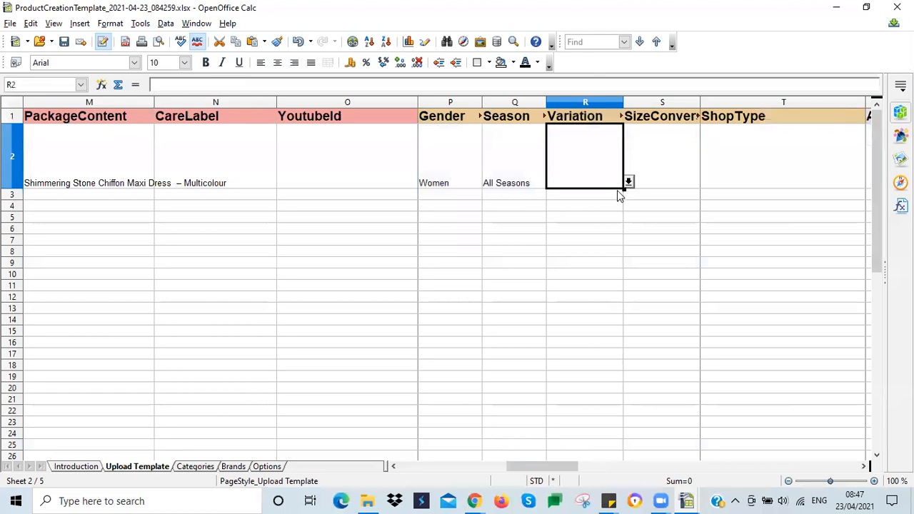
{"action": "left_click", "coordinate": [628, 182]}
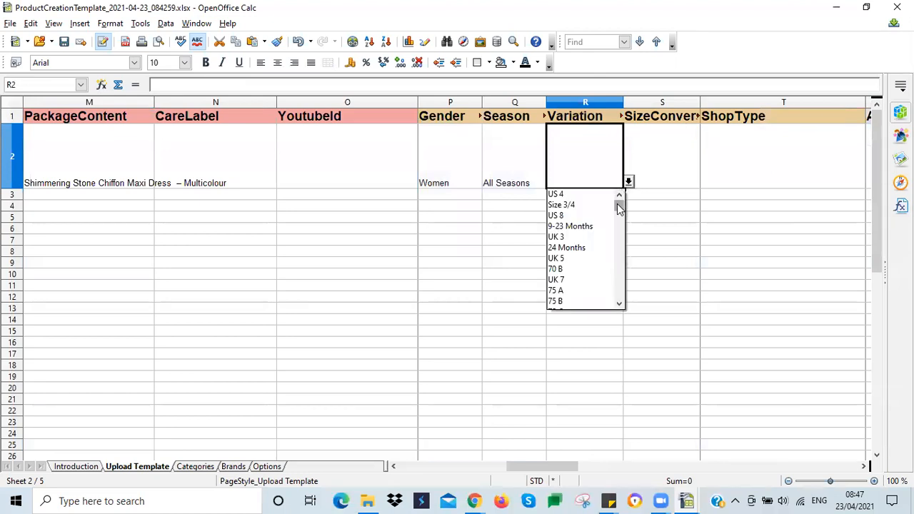
{"action": "left_click_drag", "start_coordinate": [618, 207], "coordinate": [622, 220]}
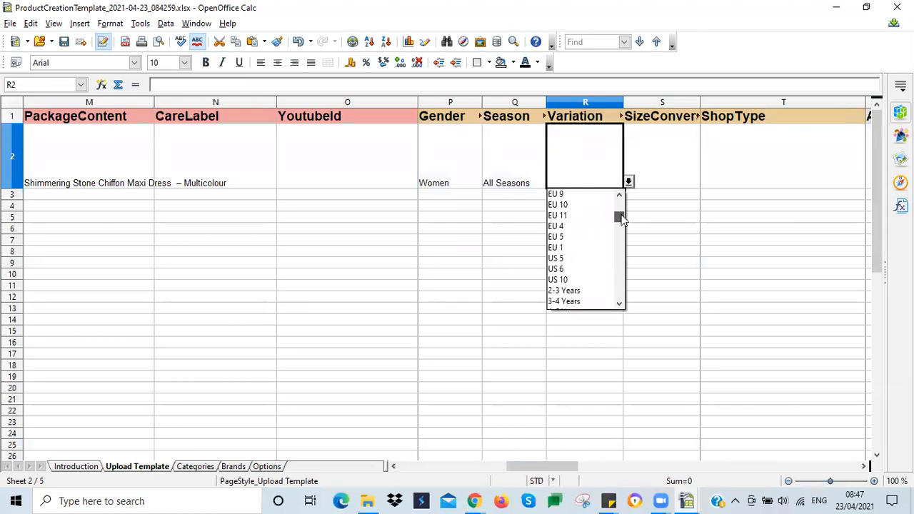
{"action": "left_click", "coordinate": [479, 500]}
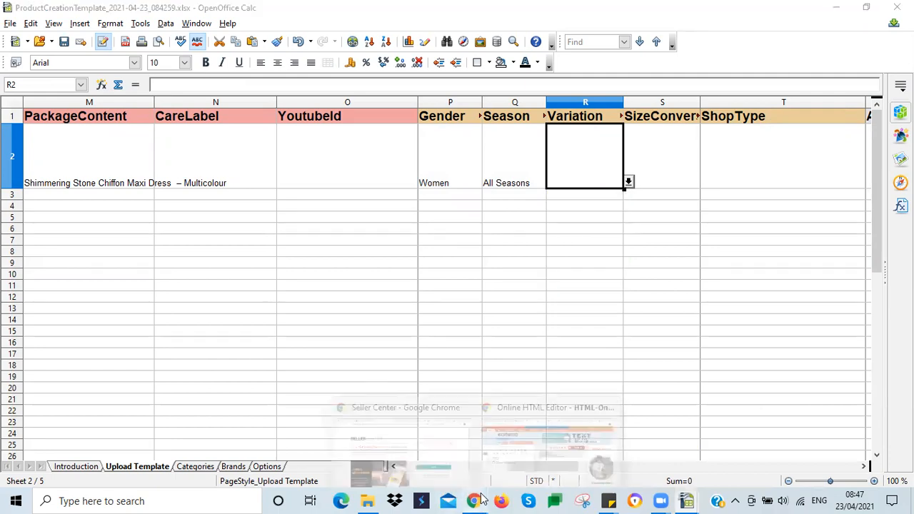
{"action": "left_click", "coordinate": [502, 470]}
{"action": "left_click", "coordinate": [114, 11]}
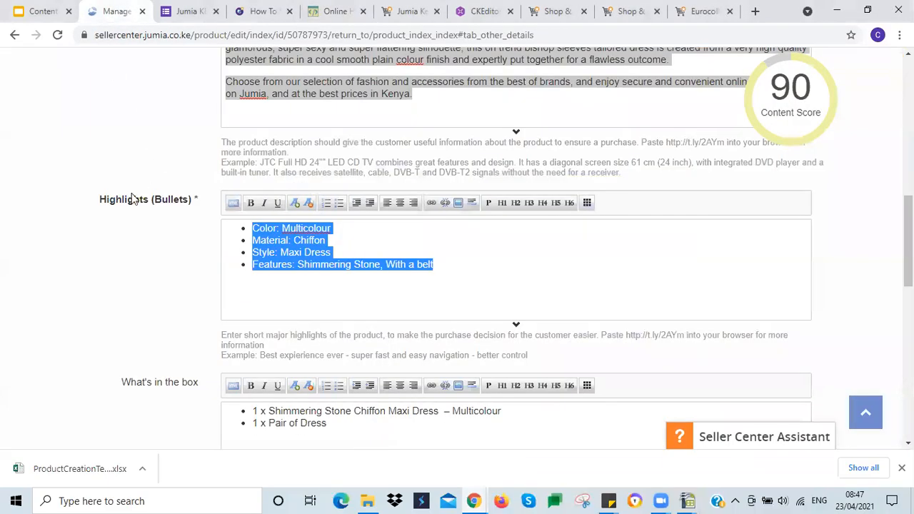
{"action": "scroll", "coordinate": [118, 206], "scroll_direction": "up", "scroll_amount": 10}
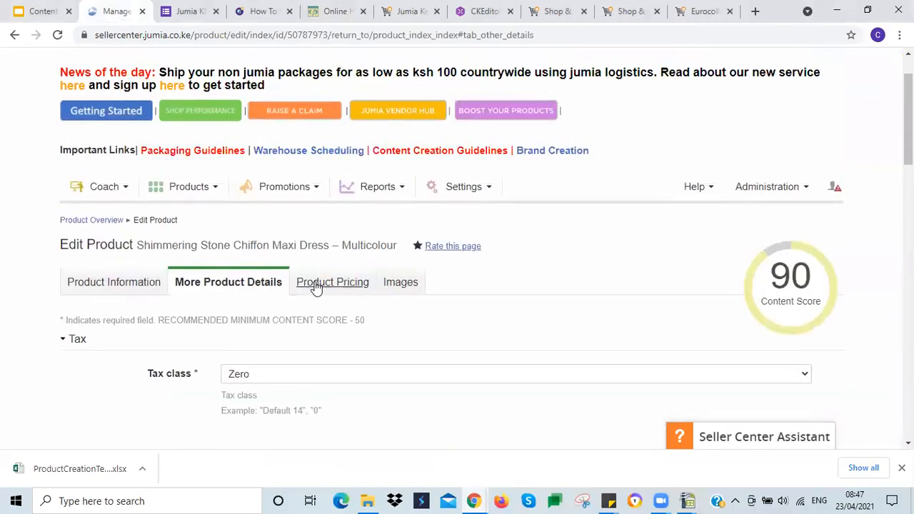
{"action": "left_click", "coordinate": [314, 284]}
{"action": "scroll", "coordinate": [212, 264], "scroll_direction": "down", "scroll_amount": 3}
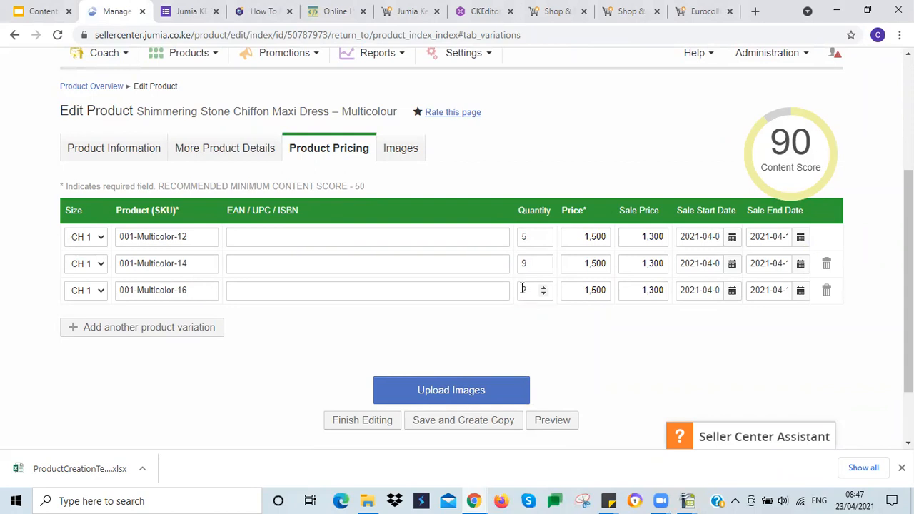
Return to the ProductCreationTemplate in OpenOffice Calc and set the Variation in R2 to CH 12
{"action": "mouse_move", "coordinate": [686, 499]}
{"action": "left_click", "coordinate": [698, 443]}
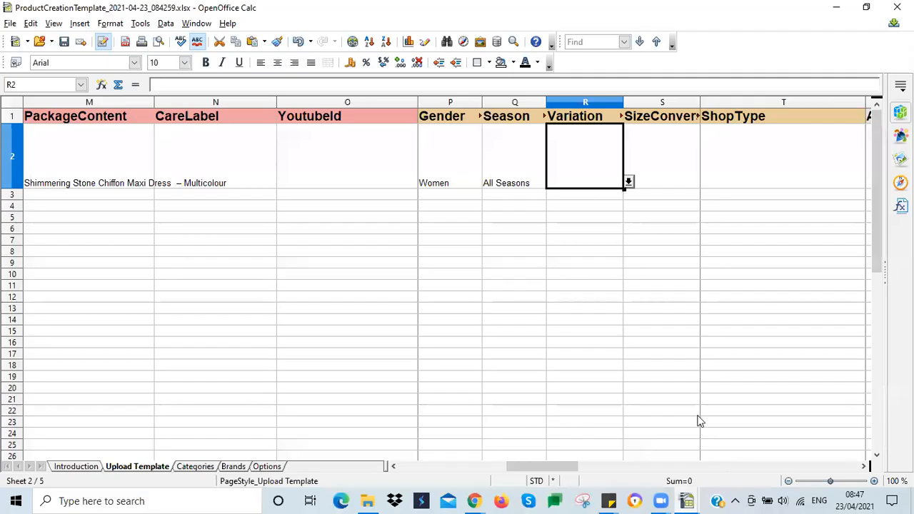
{"action": "left_click", "coordinate": [628, 182]}
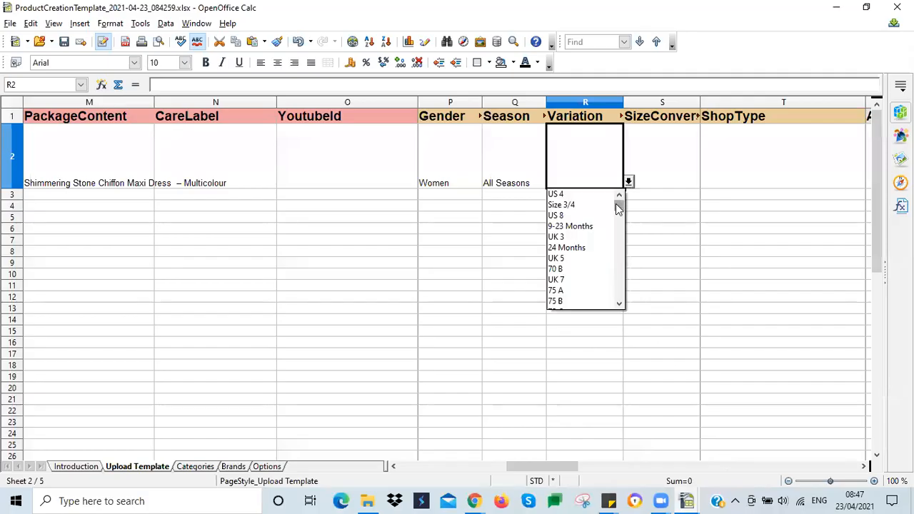
{"action": "scroll", "coordinate": [618, 208], "scroll_direction": "up", "scroll_amount": 3}
{"action": "left_click_drag", "start_coordinate": [618, 222], "coordinate": [621, 269]}
{"action": "left_click", "coordinate": [573, 204]}
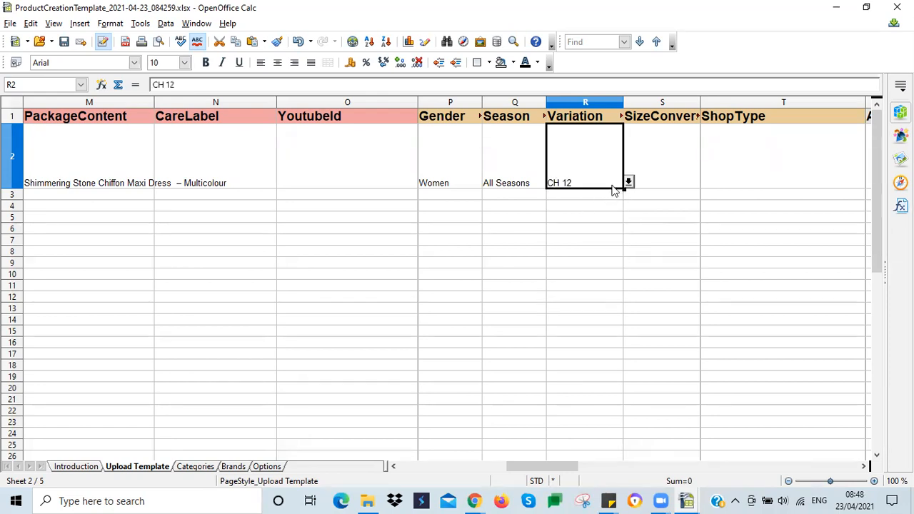
Review the SizeConversionType options for S2 and leave the cell empty
{"action": "left_click", "coordinate": [683, 183]}
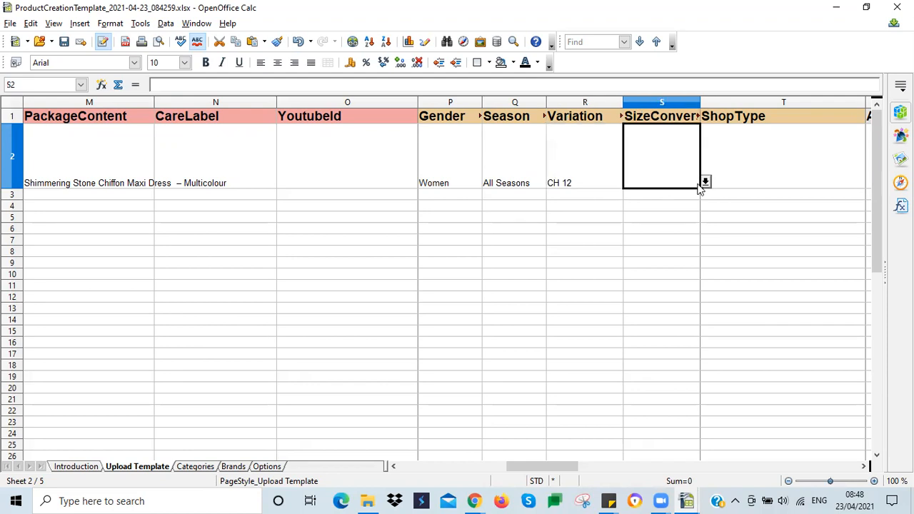
{"action": "left_click", "coordinate": [704, 182]}
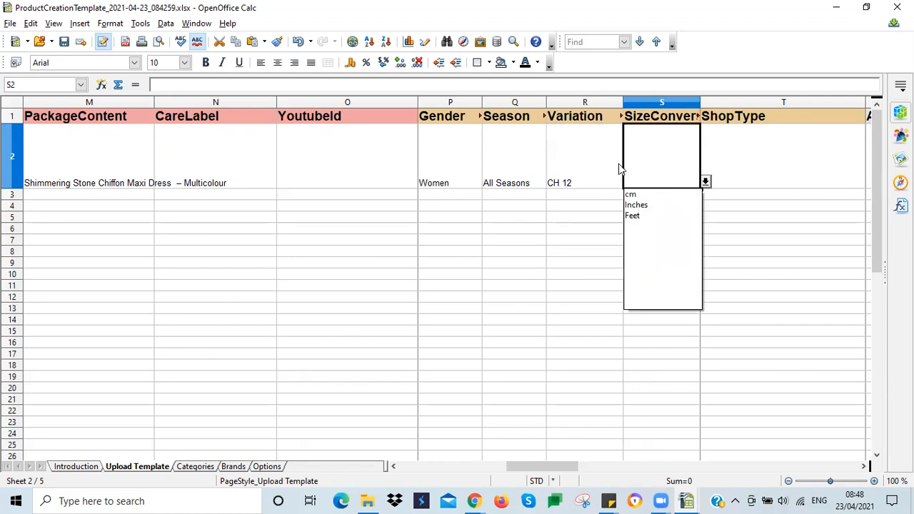
{"action": "left_click", "coordinate": [591, 157]}
{"action": "left_click", "coordinate": [704, 182]}
{"action": "left_click", "coordinate": [721, 163]}
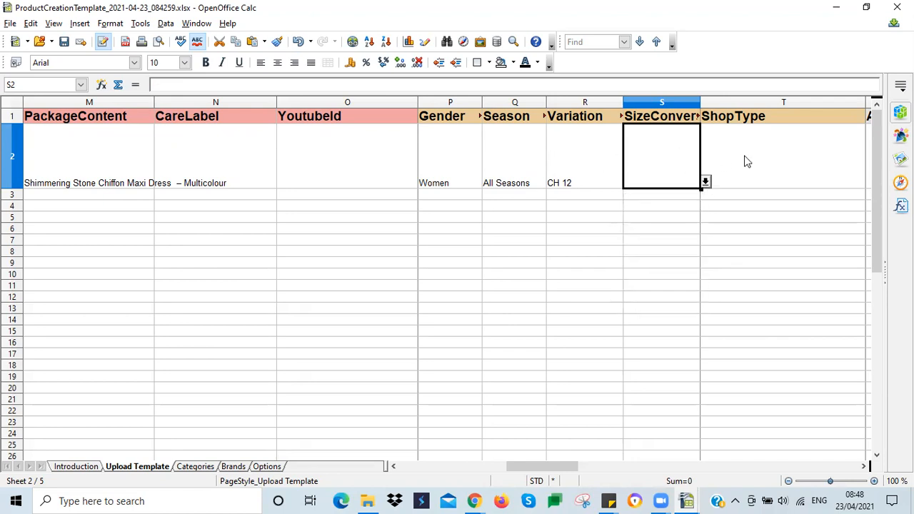
Set the ShopType in T2 to Jumia Mall, keeping the other cells of that column empty
{"action": "key", "text": "Right"}
{"action": "key", "text": "Right"}
{"action": "left_click", "coordinate": [316, 156]}
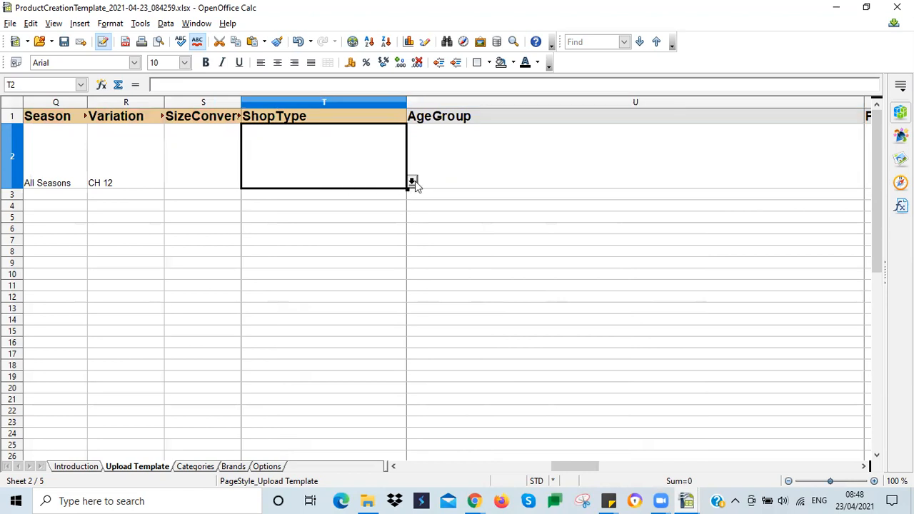
{"action": "left_click", "coordinate": [412, 181]}
{"action": "left_click", "coordinate": [218, 239]}
{"action": "left_click", "coordinate": [390, 219]}
{"action": "left_click", "coordinate": [412, 217]}
{"action": "left_click", "coordinate": [292, 240]}
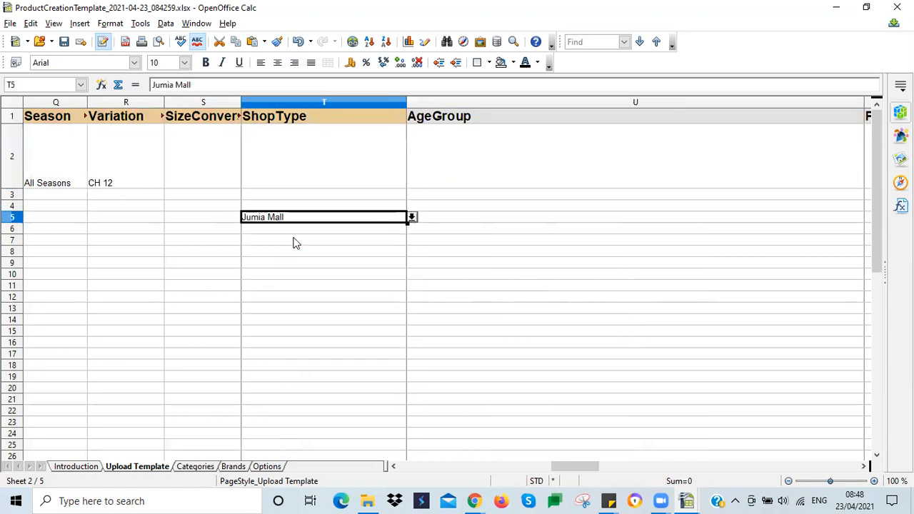
{"action": "key", "text": "ctrl+z"}
{"action": "left_click", "coordinate": [302, 153]}
{"action": "type", "text": "Jumia Mall"}
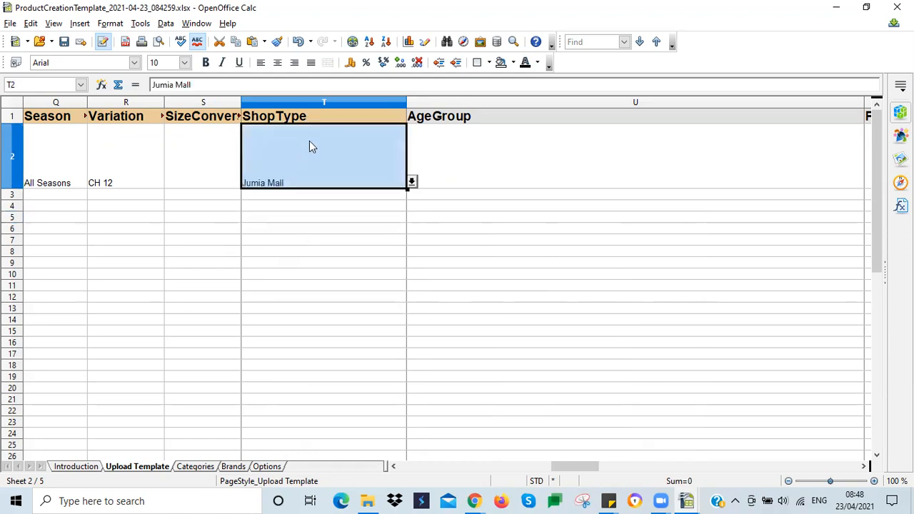
Narrow the ShopType, AgeGroup and PantType columns and select the AgeGroup cell U2
{"action": "left_click_drag", "start_coordinate": [406, 101], "coordinate": [317, 102]}
{"action": "left_click_drag", "start_coordinate": [768, 103], "coordinate": [404, 157]}
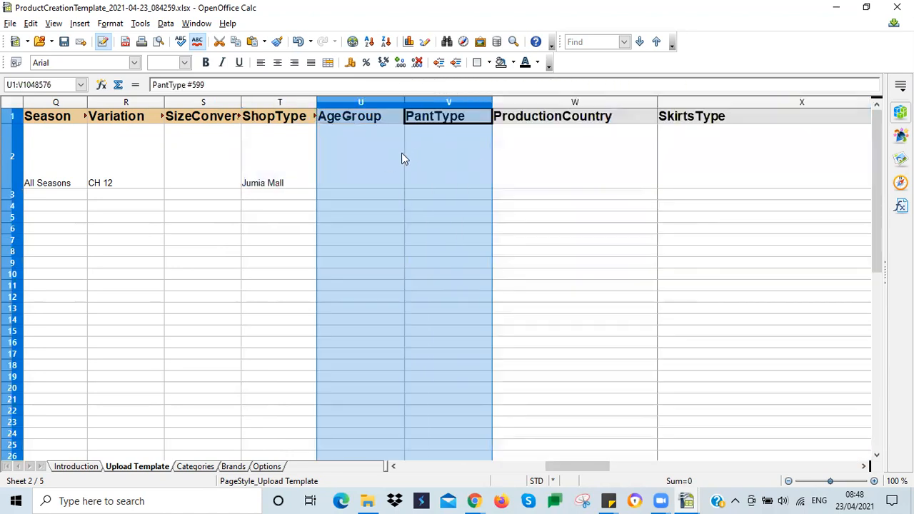
{"action": "left_click", "coordinate": [392, 168]}
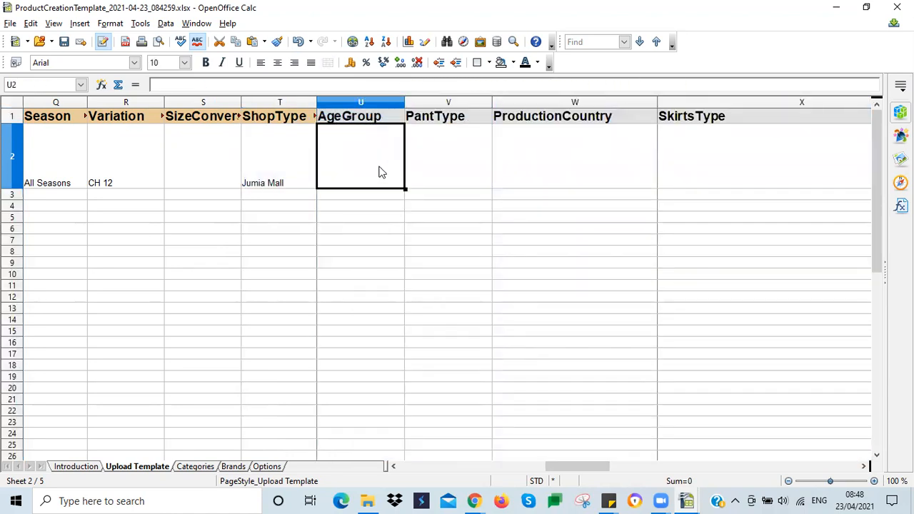
Switch to the dress's product details in Seller Center in Chrome and copy the Age Group value Adults from Additional Product Information
{"action": "left_click", "coordinate": [474, 499]}
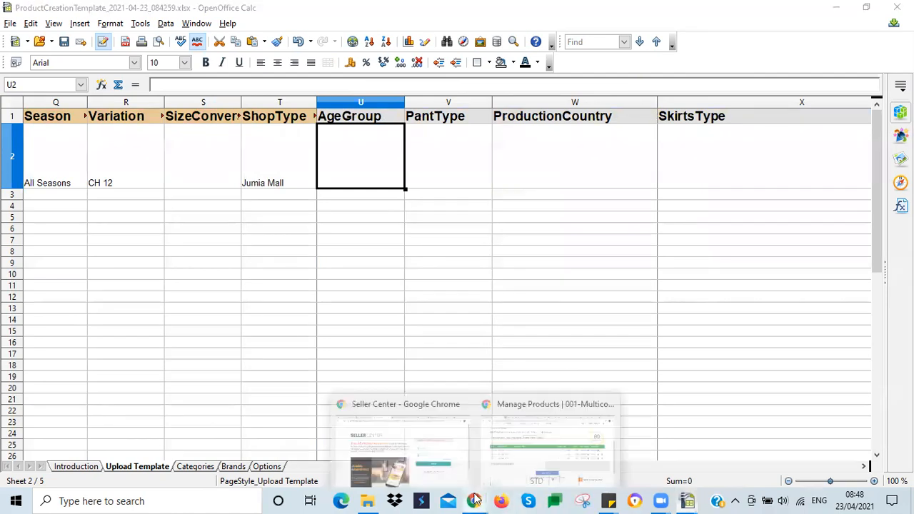
{"action": "left_click", "coordinate": [519, 445]}
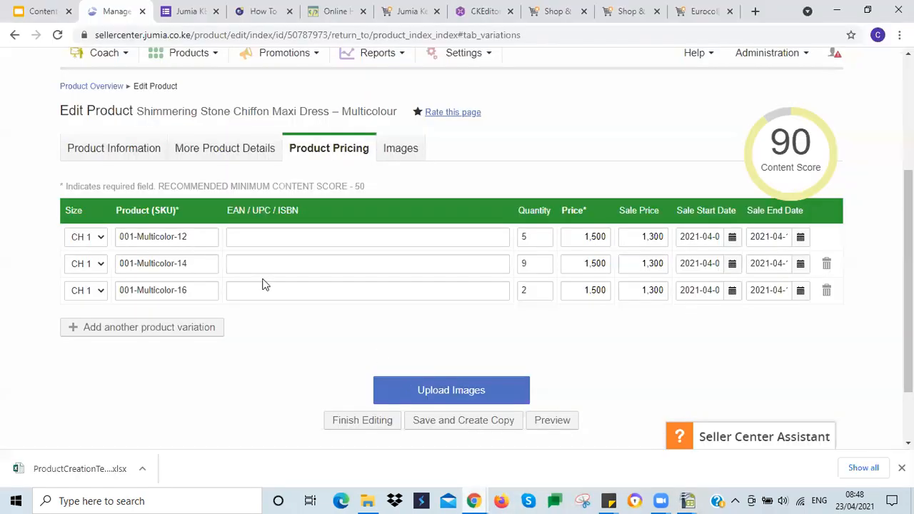
{"action": "left_click", "coordinate": [223, 150]}
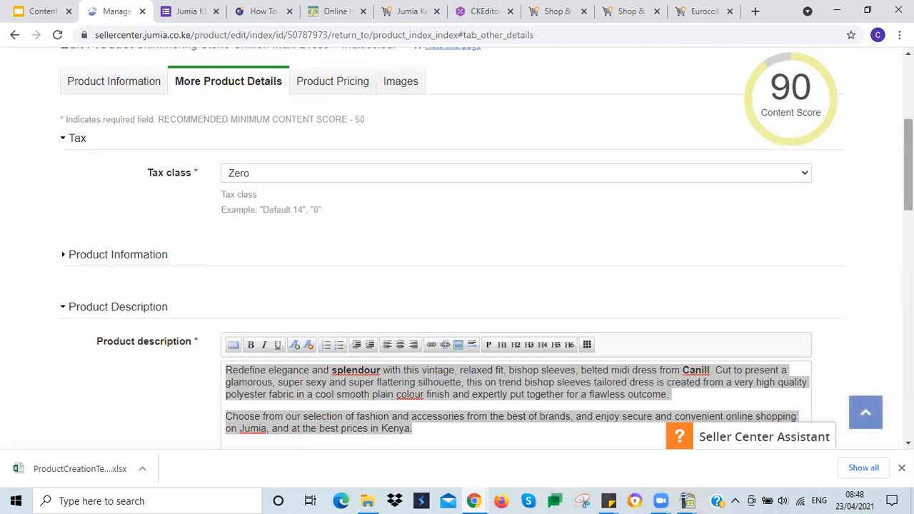
{"action": "scroll", "coordinate": [465, 271], "scroll_direction": "down", "scroll_amount": 12}
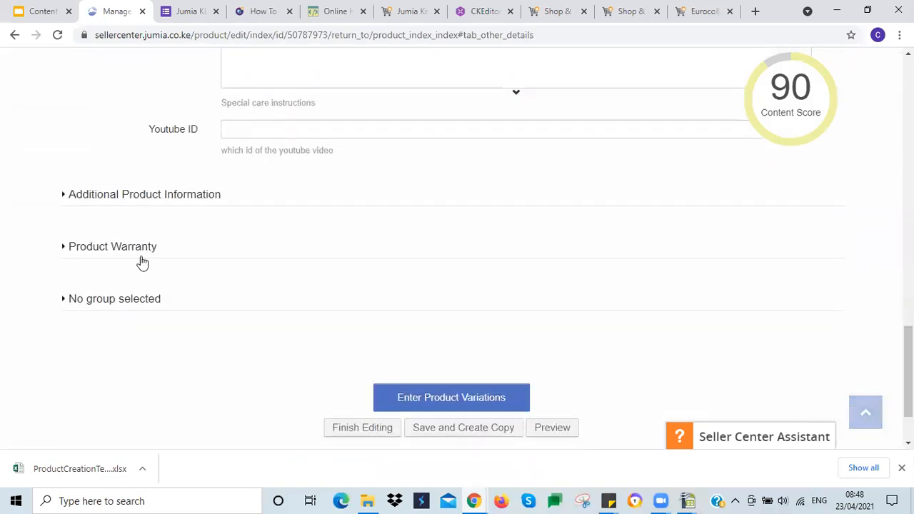
{"action": "left_click", "coordinate": [126, 304]}
{"action": "scroll", "coordinate": [71, 347], "scroll_direction": "down", "scroll_amount": 1}
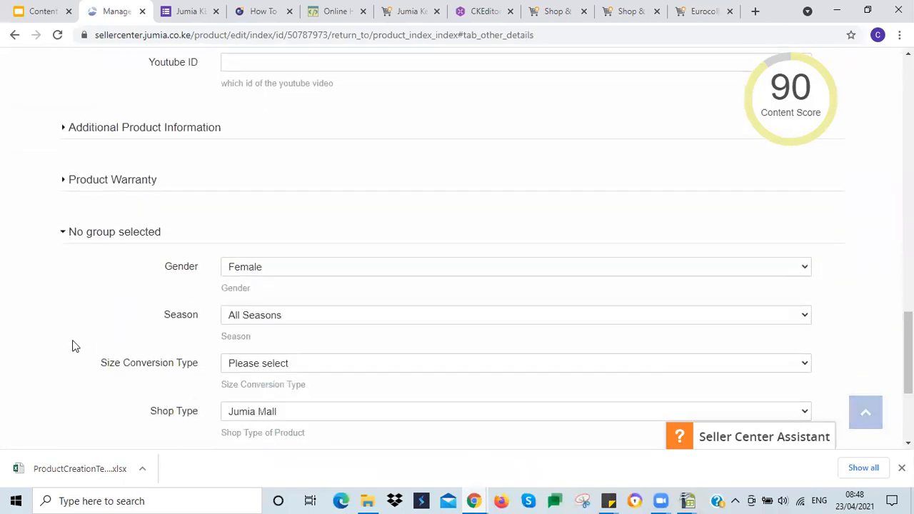
{"action": "left_click", "coordinate": [155, 130]}
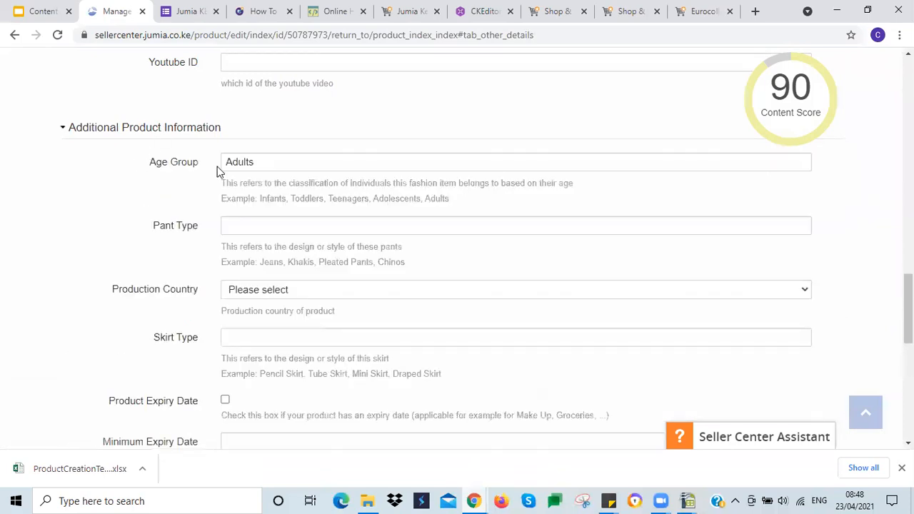
{"action": "double_click", "coordinate": [235, 160]}
{"action": "key", "text": "ctrl+c"}
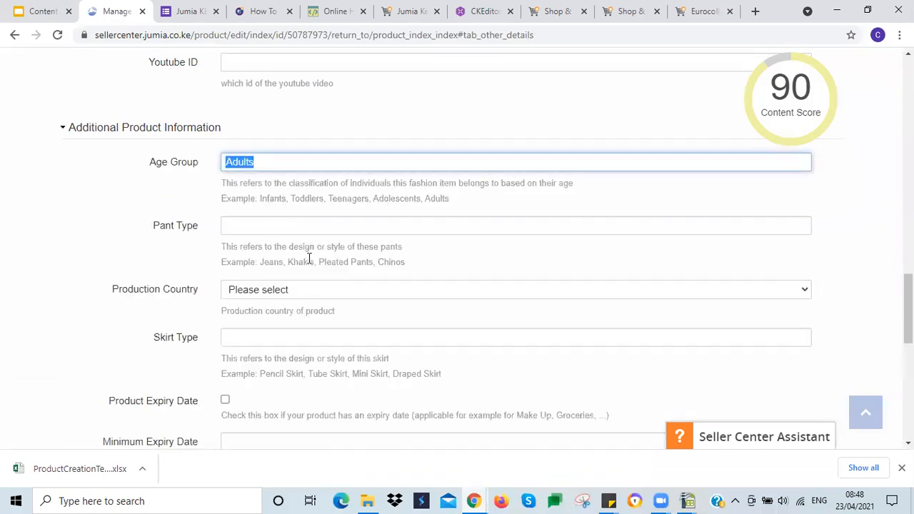
Switch back to the ProductCreationTemplate in OpenOffice Calc and paste Adults into the AgeGroup cell U2
{"action": "mouse_move", "coordinate": [687, 498]}
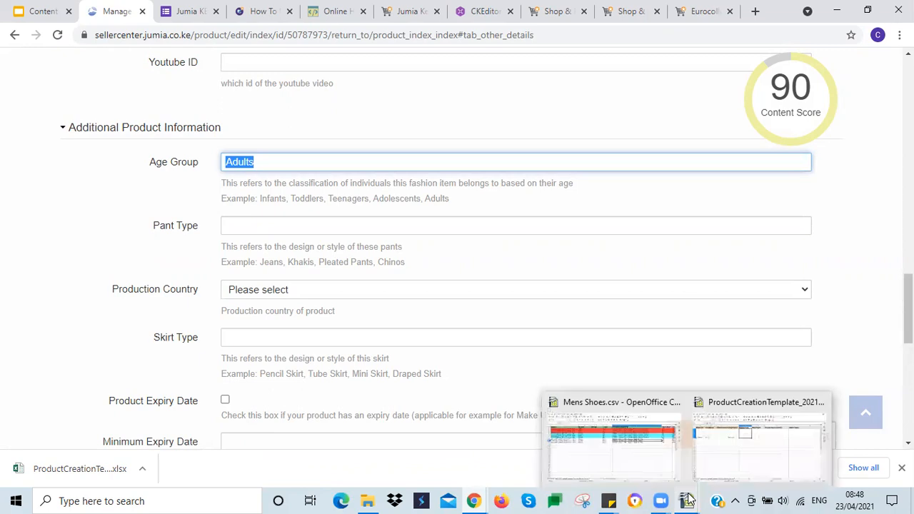
{"action": "left_click", "coordinate": [724, 460]}
{"action": "key", "text": "ctrl+v"}
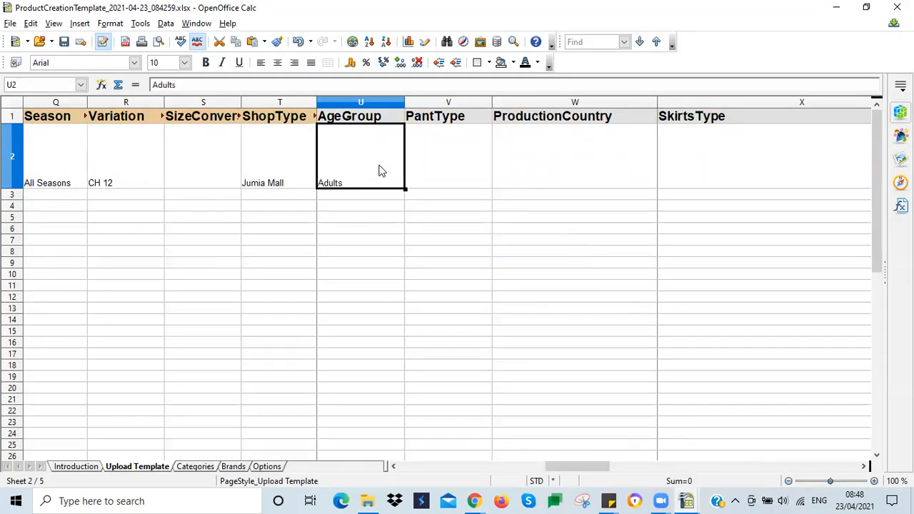
Skip PantType and narrow the ProductionCountry and SkirtsType columns, leaving their row 2 cells empty
{"action": "left_click", "coordinate": [440, 165]}
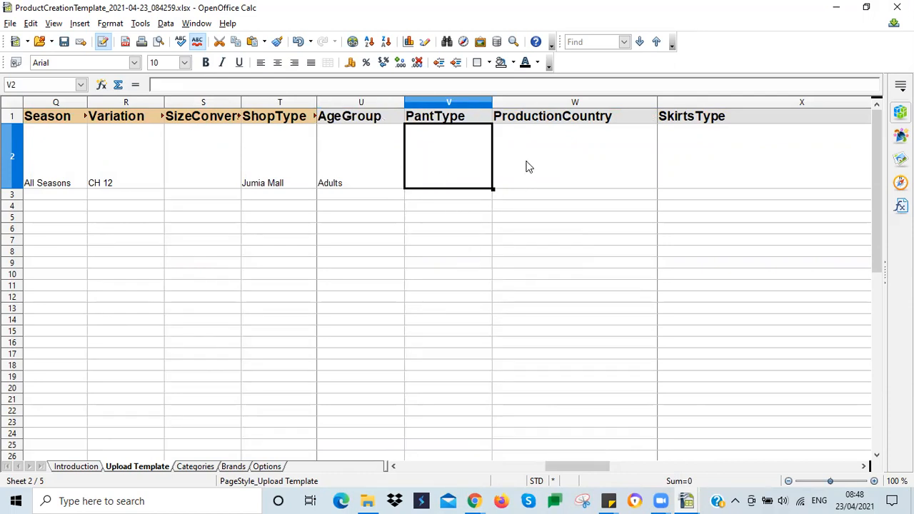
{"action": "left_click", "coordinate": [618, 143]}
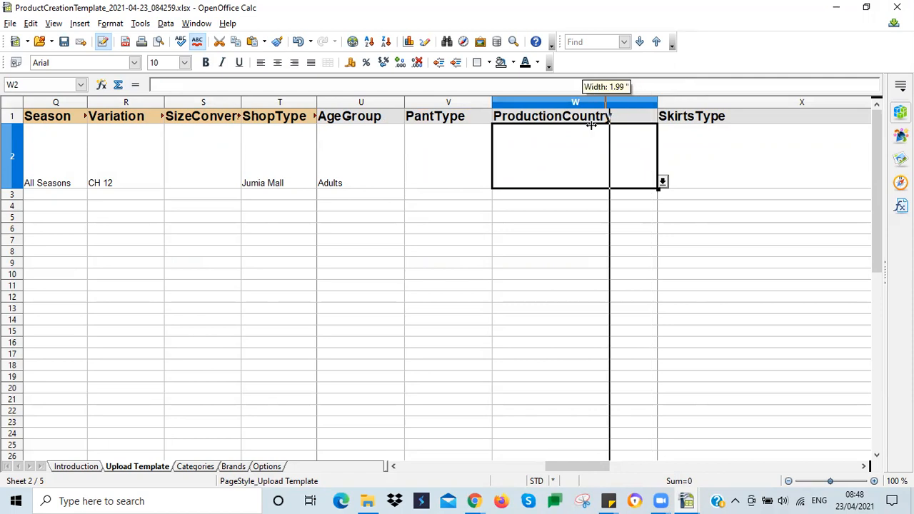
{"action": "left_click_drag", "start_coordinate": [596, 155], "coordinate": [576, 156]}
{"action": "left_click", "coordinate": [647, 147]}
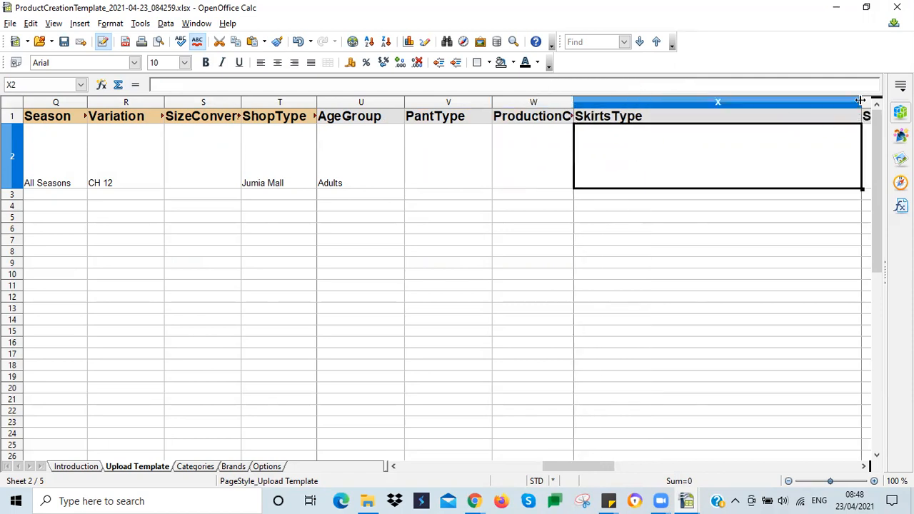
{"action": "left_click_drag", "start_coordinate": [713, 147], "coordinate": [642, 164]}
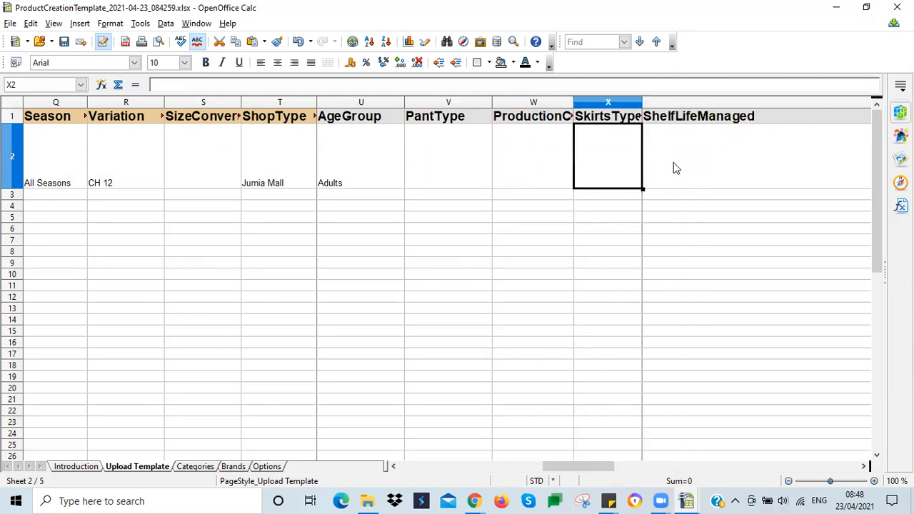
Narrow the MinimumShelfLife and ShelfLifeManaged columns, leaving their row 2 cells empty
{"action": "left_click", "coordinate": [673, 162]}
{"action": "key", "text": "Tab"}
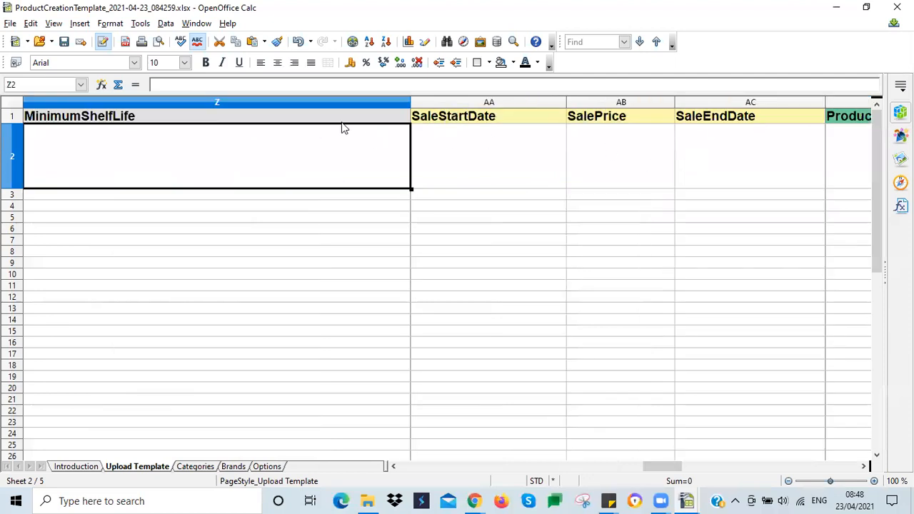
{"action": "left_click_drag", "start_coordinate": [413, 105], "coordinate": [92, 150]}
{"action": "key", "text": "Left"}
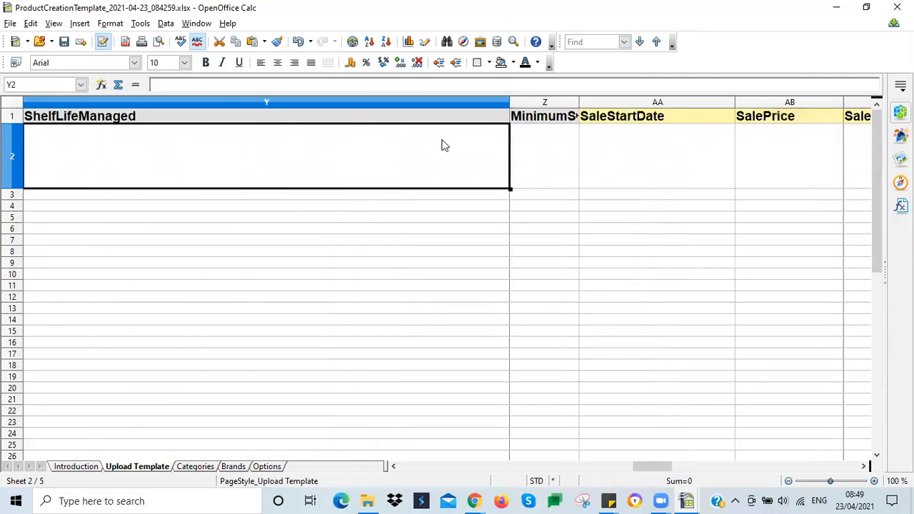
{"action": "left_click_drag", "start_coordinate": [508, 100], "coordinate": [94, 146]}
{"action": "key", "text": "Left"}
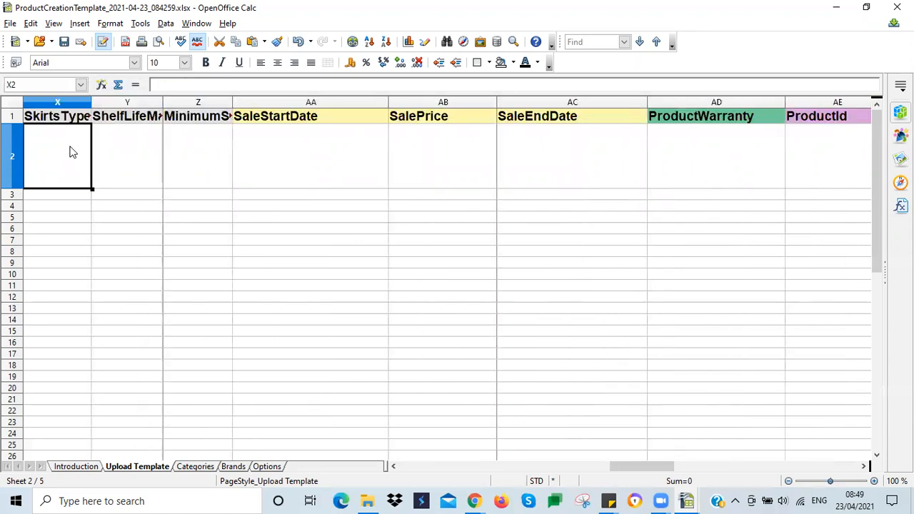
{"action": "left_click", "coordinate": [115, 148]}
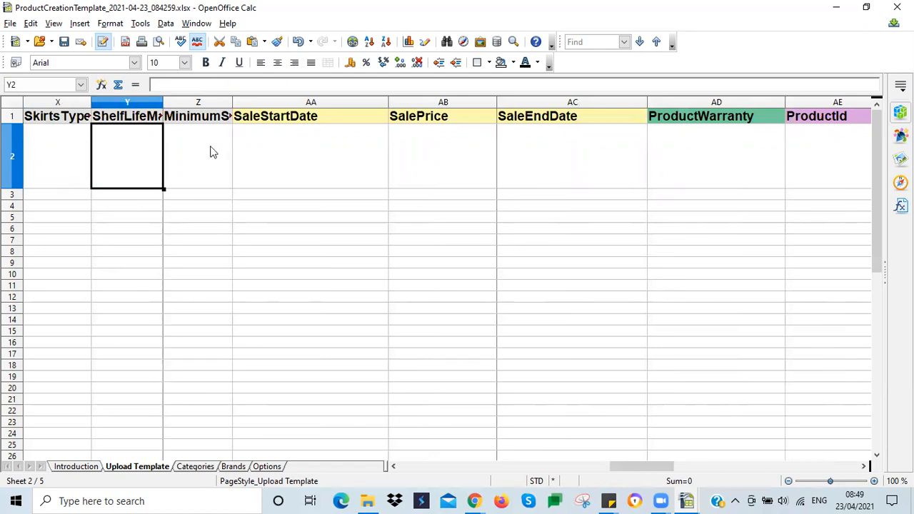
Narrow the SaleStartDate, SalePrice and SaleEndDate columns together, leaving their row 2 cells empty
{"action": "left_click", "coordinate": [215, 150]}
{"action": "left_click", "coordinate": [141, 166]}
{"action": "left_click", "coordinate": [297, 148]}
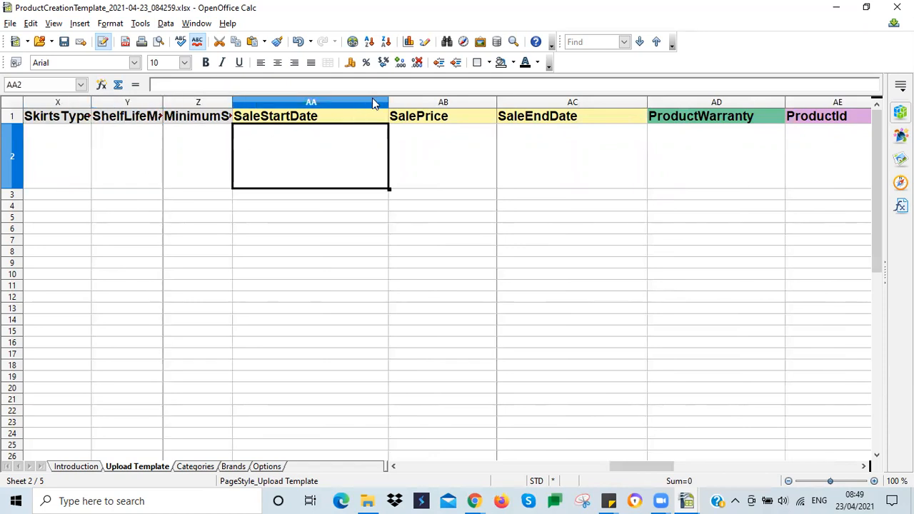
{"action": "left_click", "coordinate": [372, 104]}
{"action": "key", "text": "shift+Right"}
{"action": "key", "text": "shift+Right"}
{"action": "left_click_drag", "start_coordinate": [386, 102], "coordinate": [284, 143]}
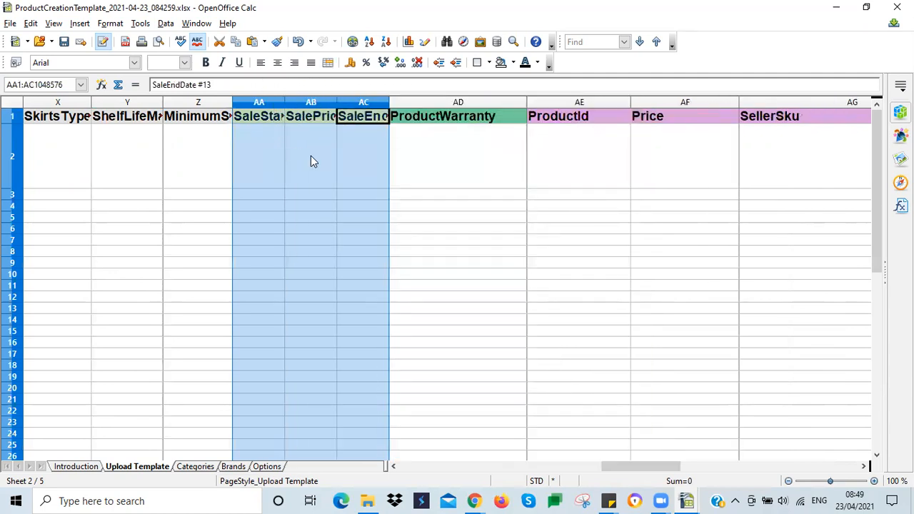
{"action": "left_click", "coordinate": [311, 161]}
{"action": "left_click", "coordinate": [359, 160]}
{"action": "left_click", "coordinate": [319, 168]}
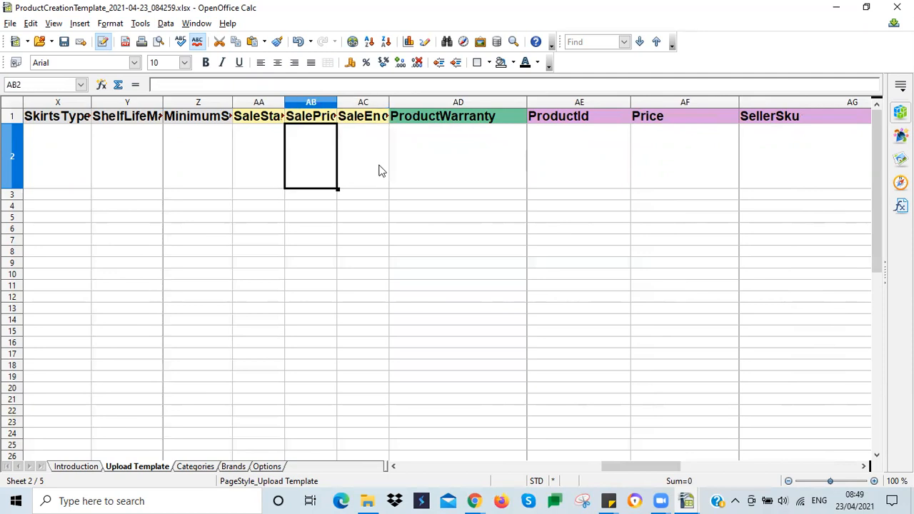
{"action": "left_click", "coordinate": [346, 162]}
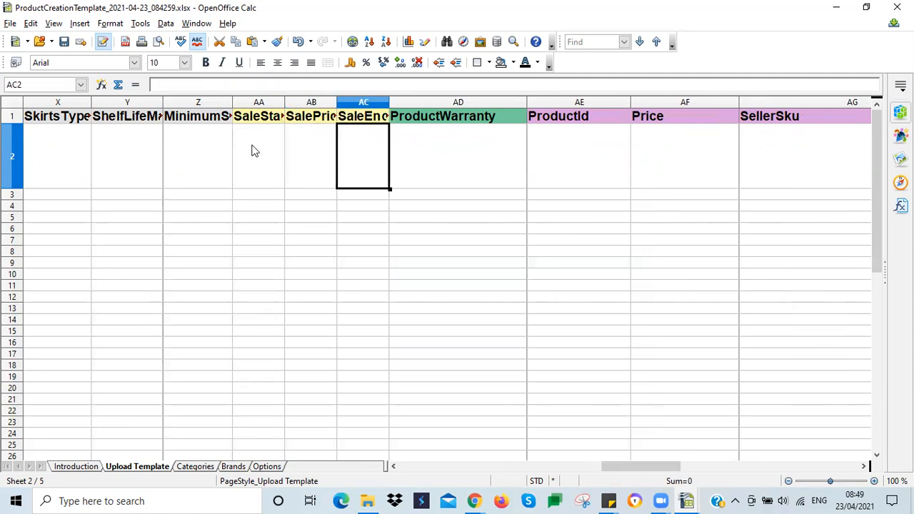
{"action": "left_click", "coordinate": [252, 151]}
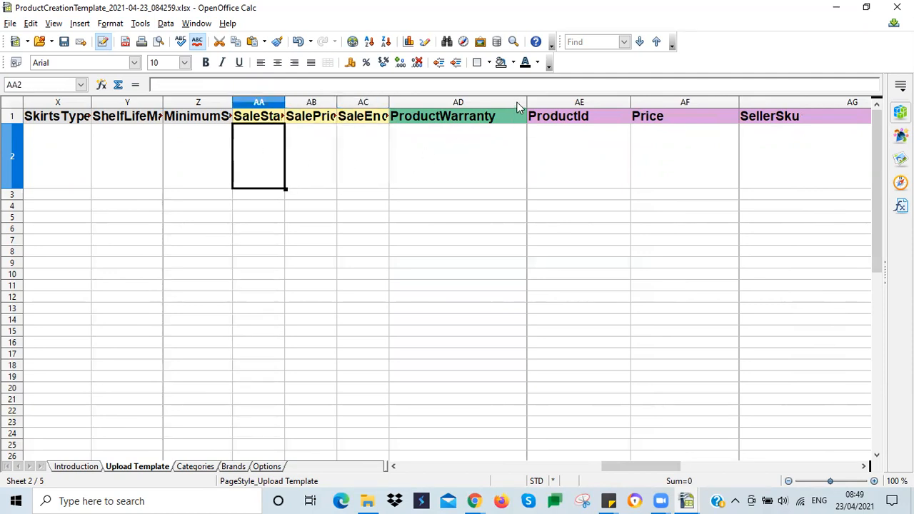
Narrow the ProductWarranty and ProductId columns, leaving their row 2 cells empty
{"action": "left_click_drag", "start_coordinate": [526, 102], "coordinate": [457, 153]}
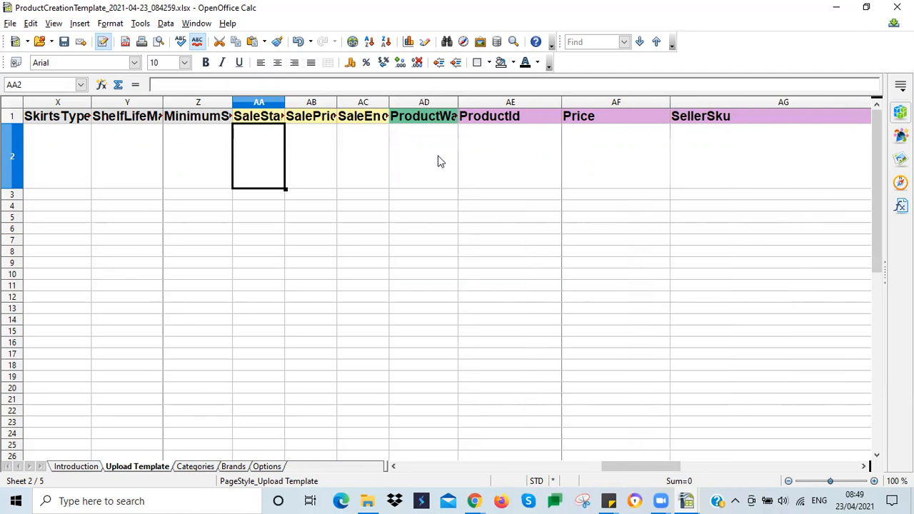
{"action": "left_click", "coordinate": [421, 158]}
{"action": "left_click", "coordinate": [492, 161]}
{"action": "left_click_drag", "start_coordinate": [560, 103], "coordinate": [535, 139]}
Narrow the Price and SellerSku columns and enter 1500 in the Price cell AF2
{"action": "left_click", "coordinate": [574, 132]}
{"action": "left_click_drag", "start_coordinate": [626, 99], "coordinate": [594, 111]}
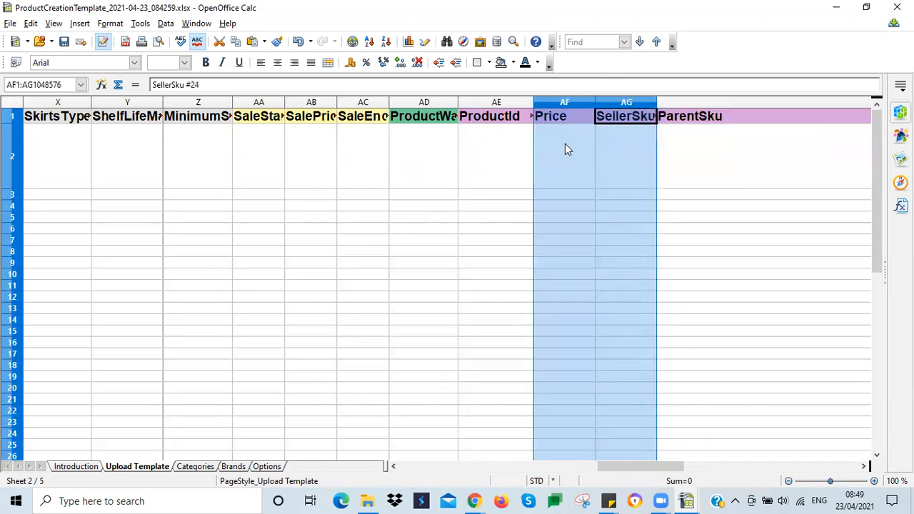
{"action": "left_click", "coordinate": [565, 149]}
{"action": "type", "text": "1500"}
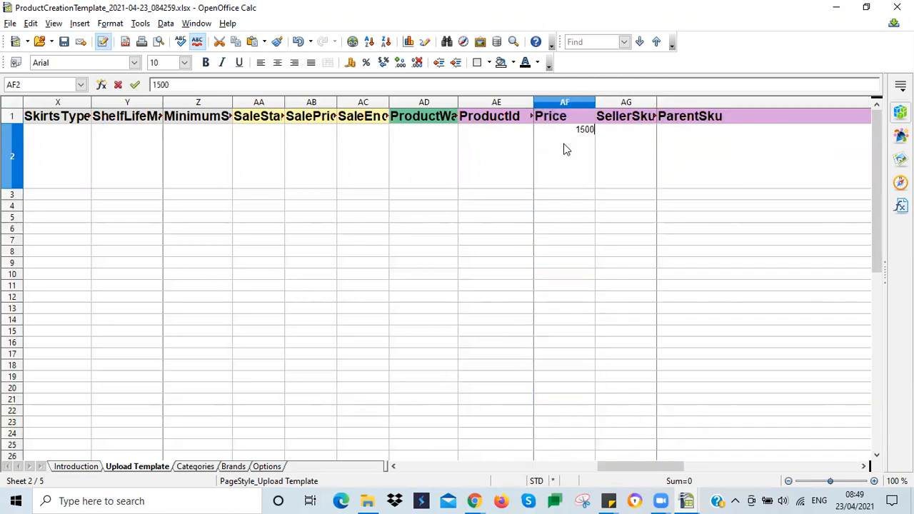
{"action": "left_click", "coordinate": [618, 158]}
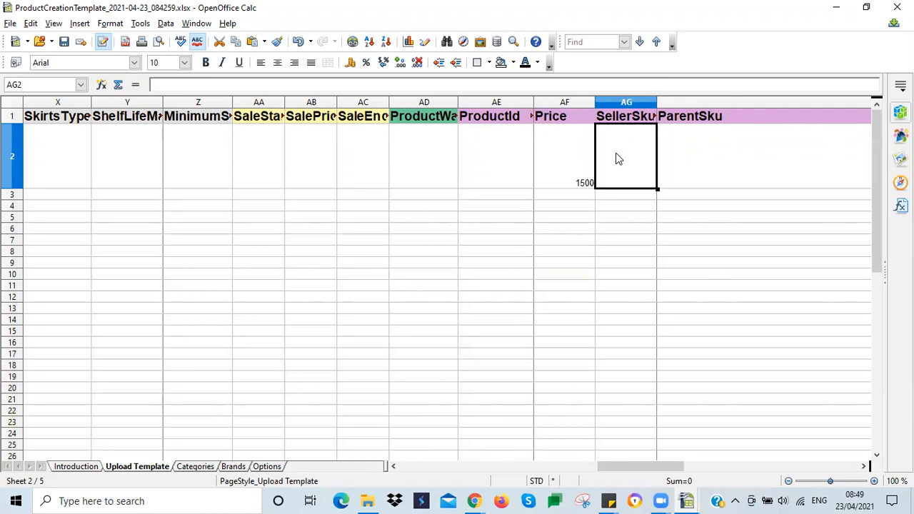
Narrow the ParentSku and Quantity columns so the image columns fit alongside them
{"action": "left_click", "coordinate": [665, 152]}
{"action": "key", "text": "Right"}
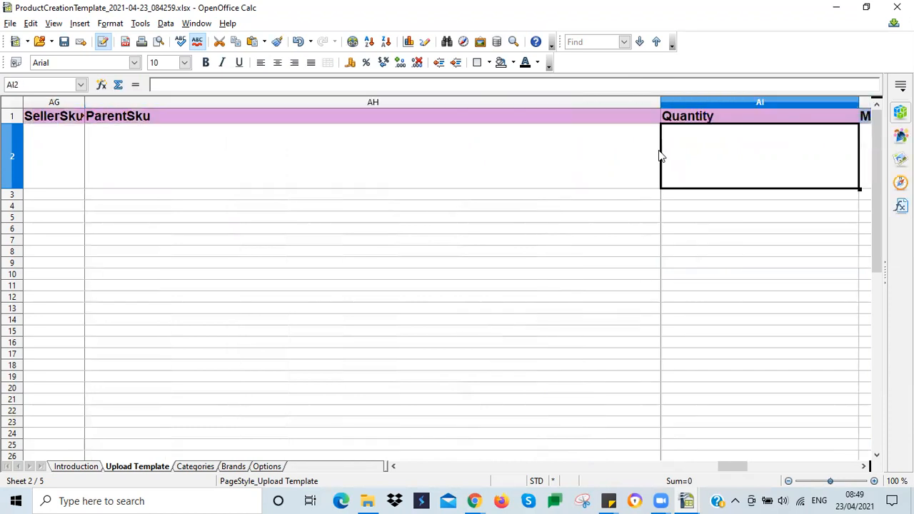
{"action": "left_click_drag", "start_coordinate": [646, 101], "coordinate": [167, 102]}
{"action": "left_click_drag", "start_coordinate": [167, 152], "coordinate": [165, 152]}
{"action": "left_click", "coordinate": [175, 152]}
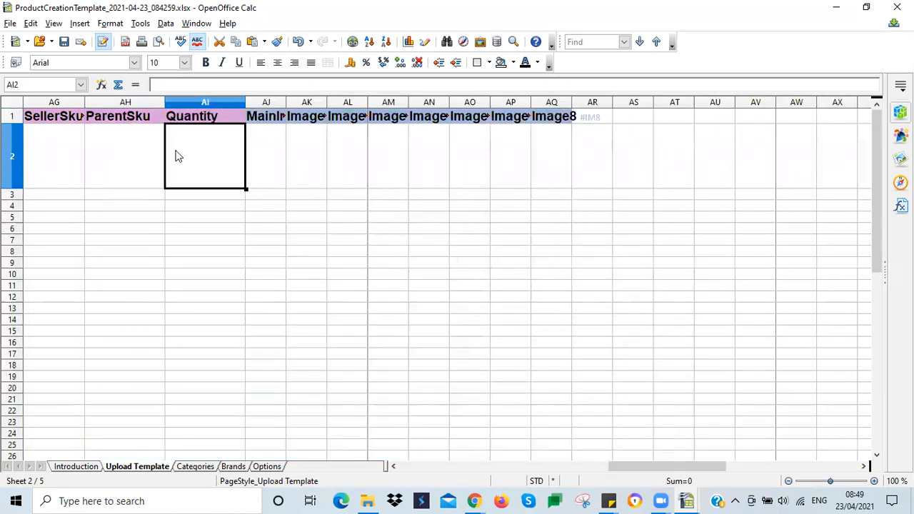
Delete columns AJ to AS, which hold the MainImage to Image8 fields
{"action": "left_click_drag", "start_coordinate": [265, 102], "coordinate": [387, 102]}
{"action": "left_click_drag", "start_coordinate": [515, 108], "coordinate": [634, 112]}
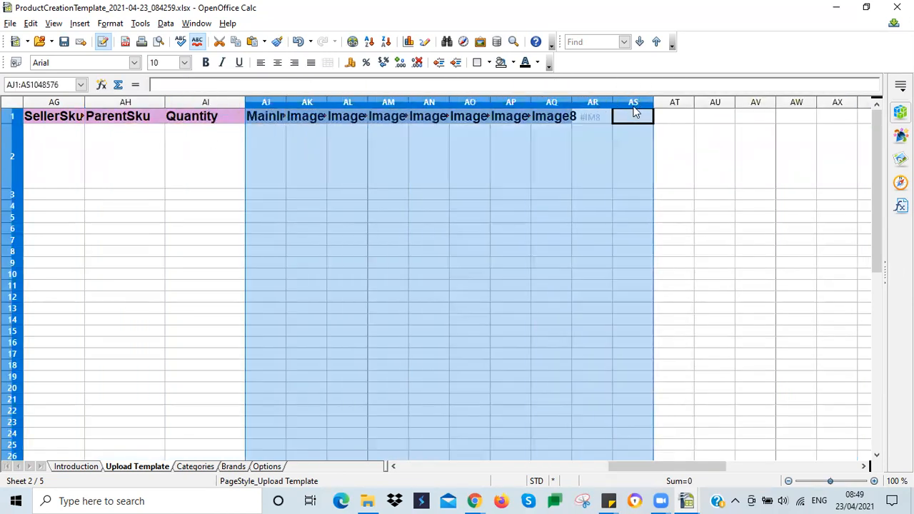
{"action": "right_click", "coordinate": [469, 104]}
{"action": "left_click", "coordinate": [498, 181]}
{"action": "left_click", "coordinate": [119, 152]}
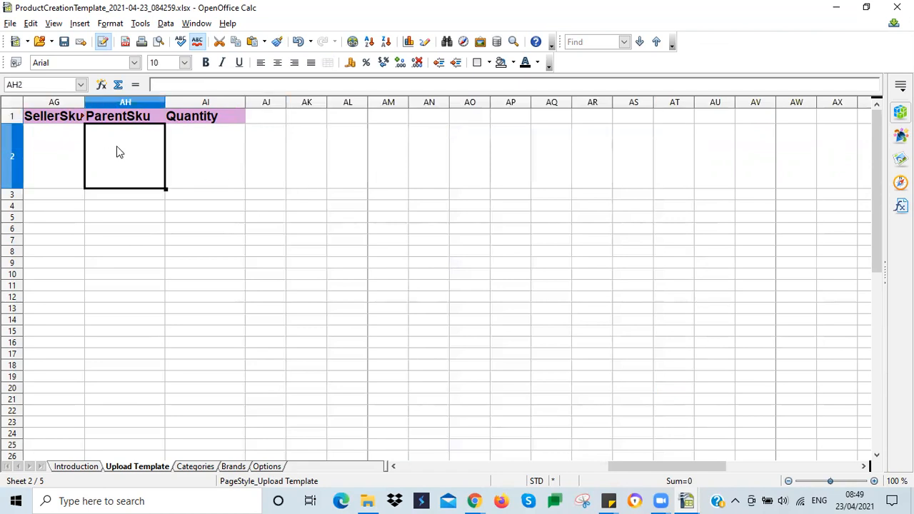
{"action": "left_click", "coordinate": [200, 146]}
{"action": "left_click", "coordinate": [42, 155]}
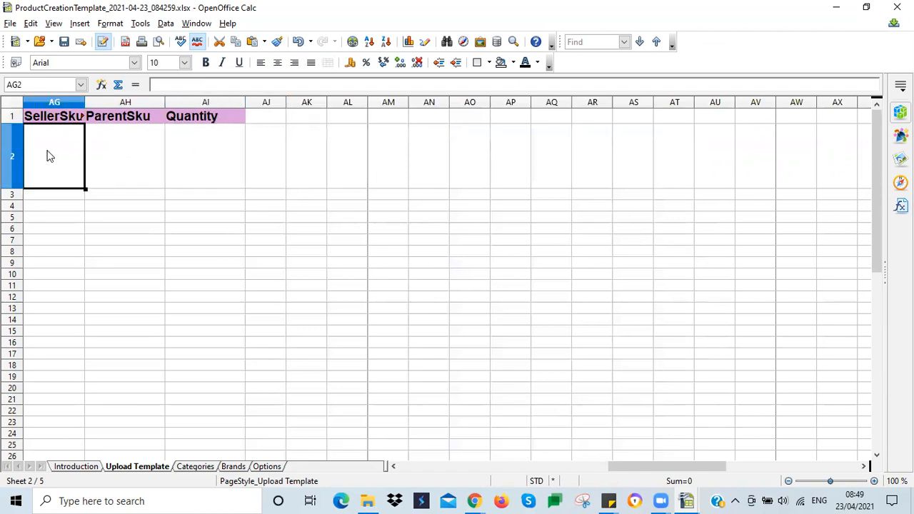
Switch to Seller Center in Chrome and examine the dress's SKUs, quantities and prices under Product Pricing
{"action": "key", "text": "Left"}
{"action": "left_click", "coordinate": [124, 149]}
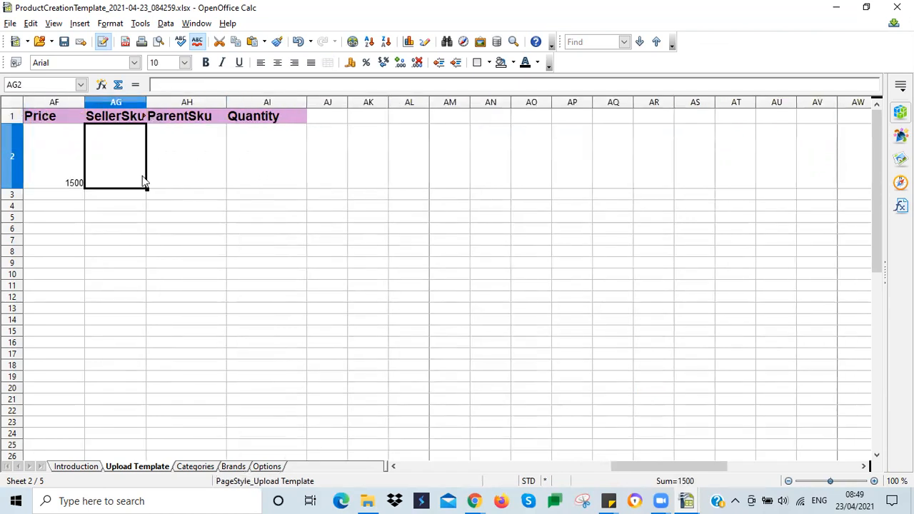
{"action": "left_click_drag", "start_coordinate": [615, 465], "coordinate": [389, 471]}
{"action": "mouse_move", "coordinate": [474, 500]}
{"action": "left_click", "coordinate": [514, 445]}
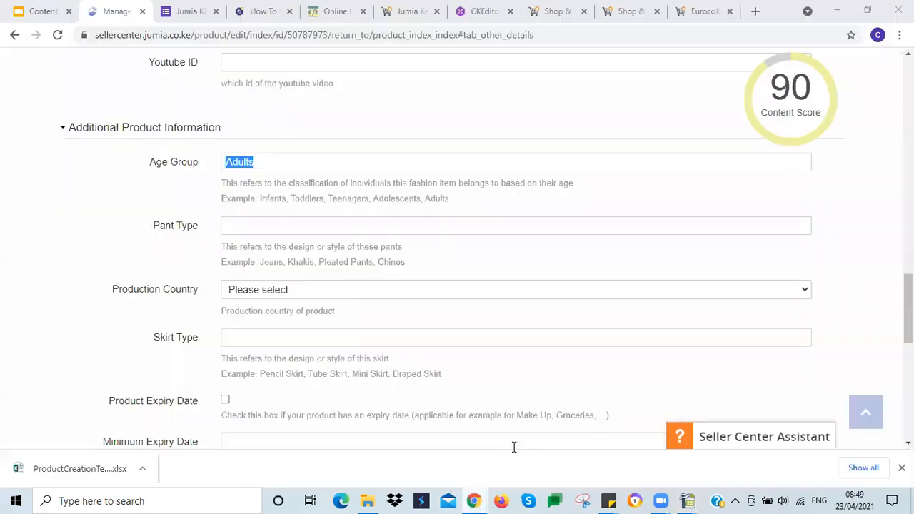
{"action": "left_click", "coordinate": [37, 261]}
{"action": "scroll", "coordinate": [47, 251], "scroll_direction": "up", "scroll_amount": 15}
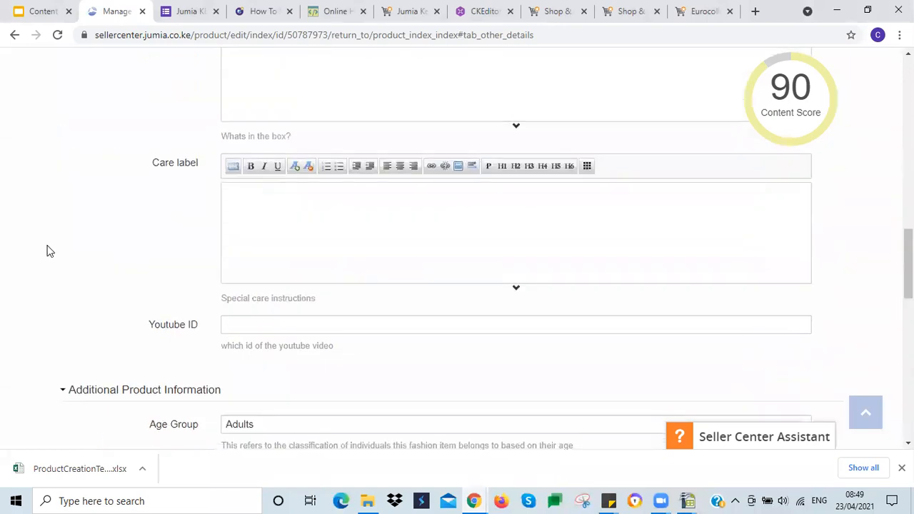
{"action": "scroll", "coordinate": [47, 250], "scroll_direction": "up", "scroll_amount": 3}
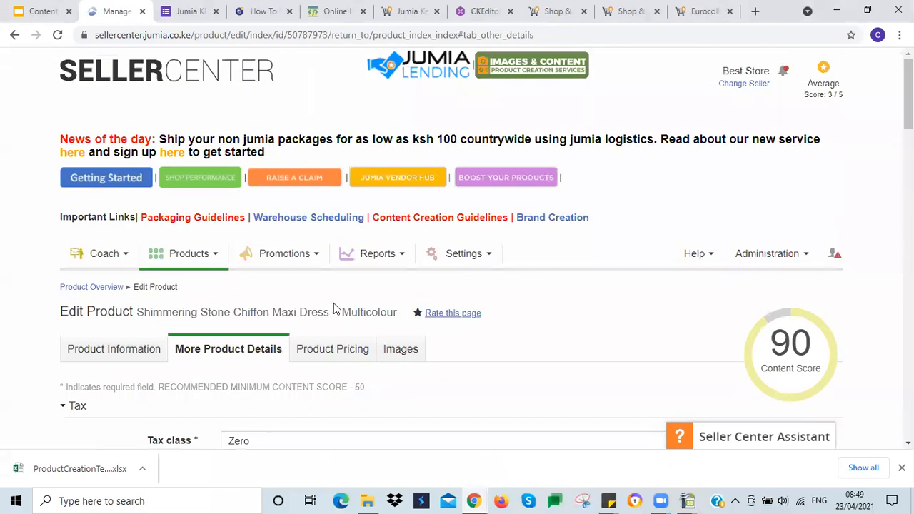
{"action": "left_click", "coordinate": [342, 354]}
{"action": "scroll", "coordinate": [343, 353], "scroll_direction": "down", "scroll_amount": 3}
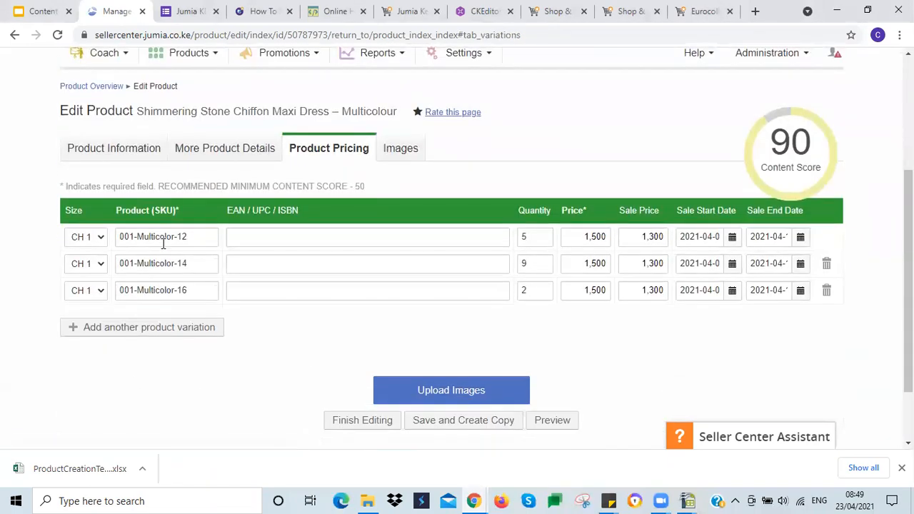
{"action": "scroll", "coordinate": [4, 267], "scroll_direction": "up", "scroll_amount": 2}
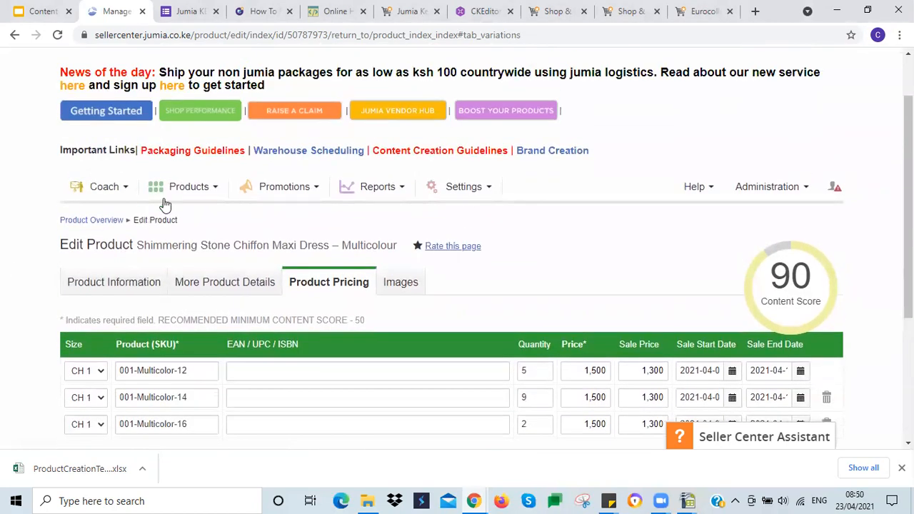
Go to the Manage Products overview, leaving the Edit Product page without saving
{"action": "mouse_move", "coordinate": [188, 188]}
{"action": "left_click", "coordinate": [181, 229]}
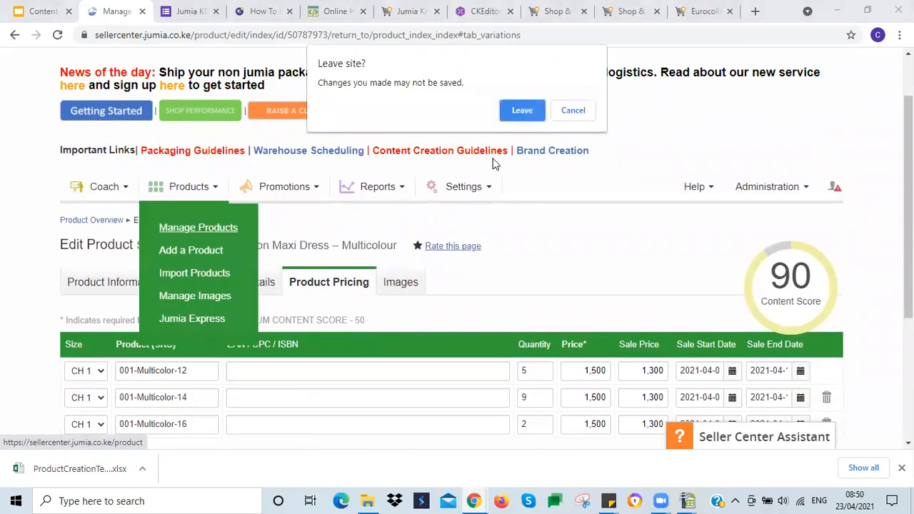
{"action": "left_click", "coordinate": [517, 113]}
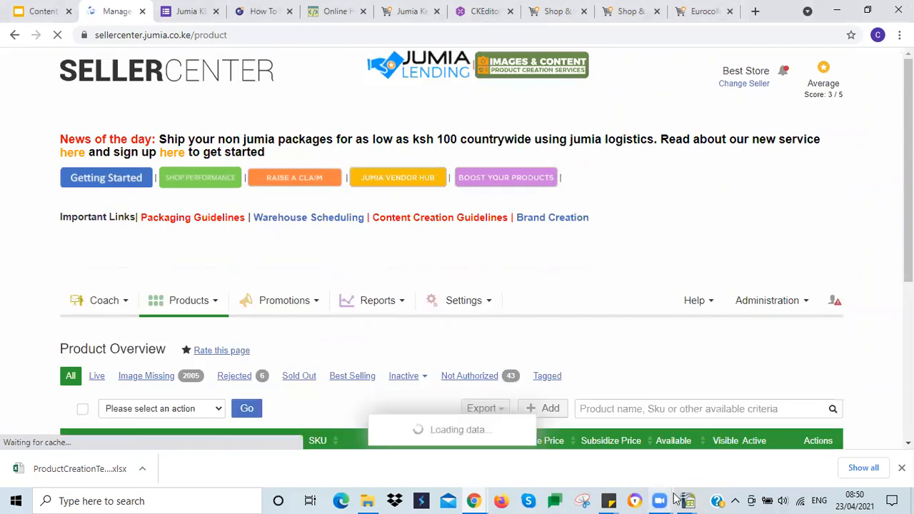
Switch back to the ProductCreationTemplate in OpenOffice Calc and copy the word Shimmering from the Name cell A2
{"action": "mouse_move", "coordinate": [686, 500]}
{"action": "left_click", "coordinate": [716, 441]}
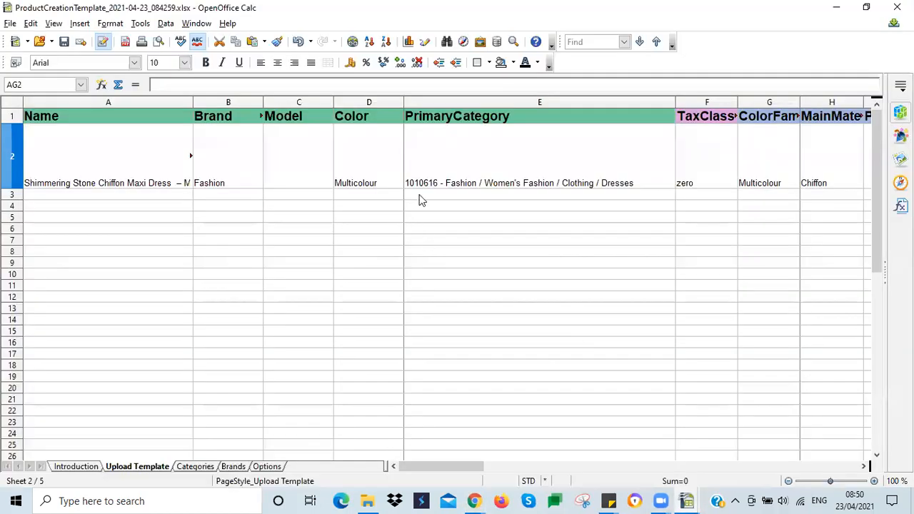
{"action": "left_click", "coordinate": [96, 171]}
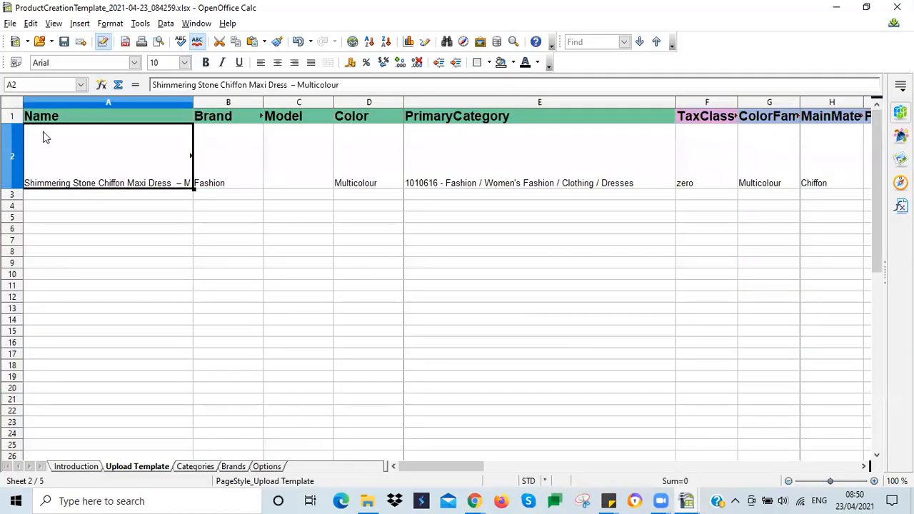
{"action": "double_click", "coordinate": [165, 84]}
{"action": "key", "text": "ctrl+c"}
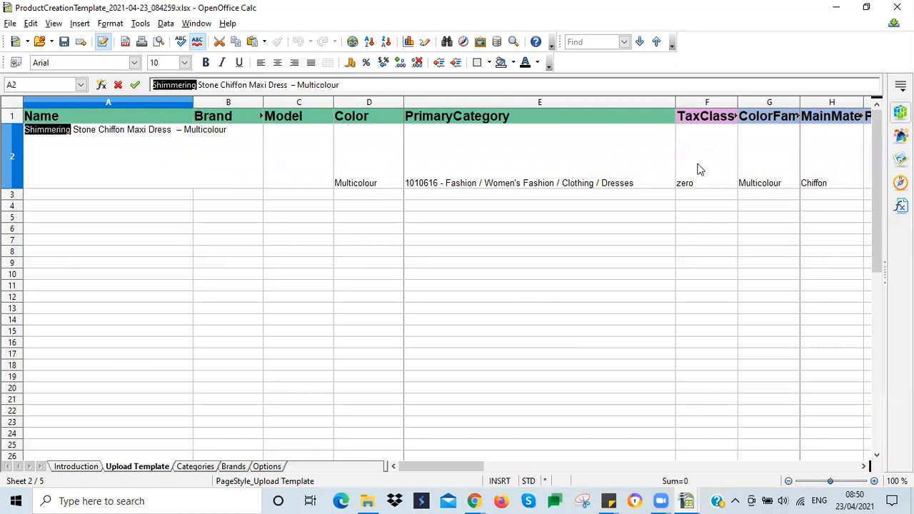
Paste Shimmering into the SellerSku cell AG2
{"action": "left_click", "coordinate": [758, 154]}
{"action": "key", "text": "Right"}
{"action": "key", "text": "Right"}
{"action": "key", "text": "Right"}
{"action": "key", "text": "Right"}
{"action": "key", "text": "Right"}
{"action": "key", "text": "Right"}
{"action": "key", "text": "Right"}
{"action": "key", "text": "Right"}
{"action": "key", "text": "Right"}
{"action": "key", "text": "Right"}
{"action": "key", "text": "Right"}
{"action": "key", "text": "Right"}
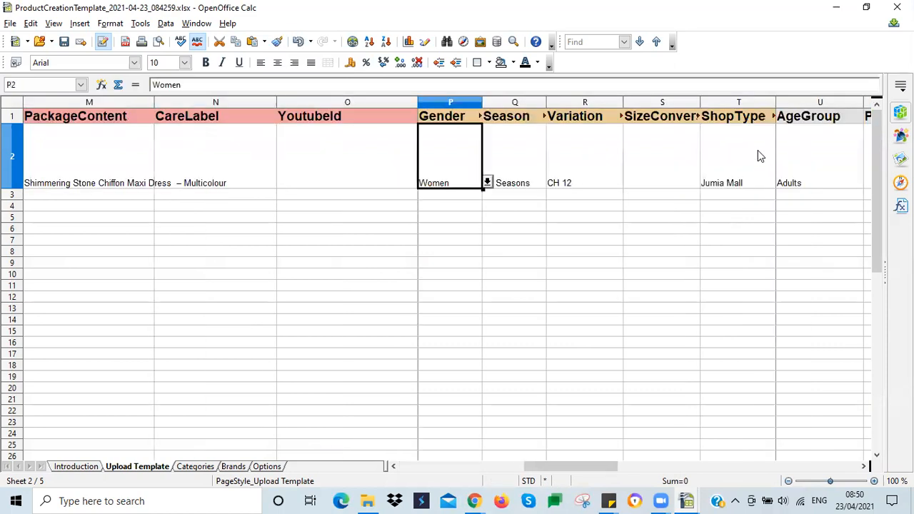
{"action": "key", "text": "Right"}
{"action": "key", "text": "Right"}
{"action": "key", "text": "Right"}
{"action": "key", "text": "Right"}
{"action": "key", "text": "Right"}
{"action": "key", "text": "Right"}
{"action": "key", "text": "Right"}
{"action": "key", "text": "Right"}
{"action": "key", "text": "Right"}
{"action": "key", "text": "Right"}
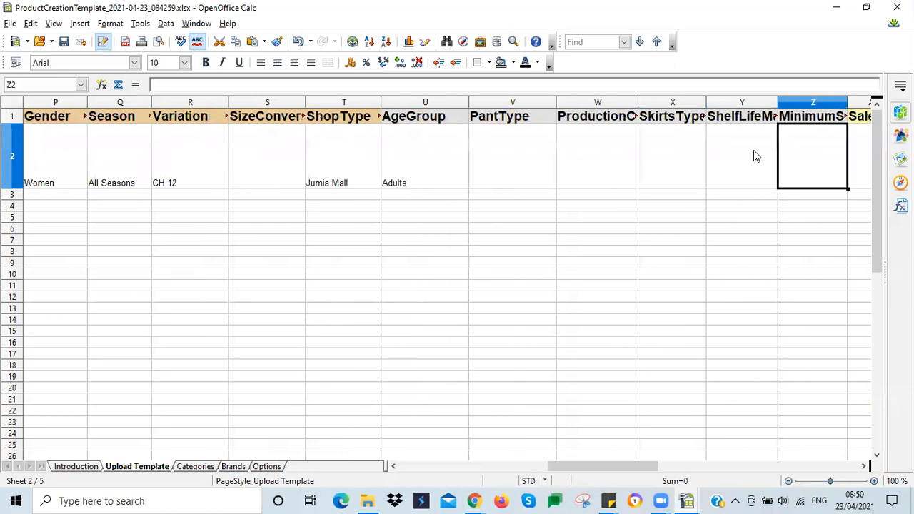
{"action": "key", "text": "Right"}
{"action": "key", "text": "Right"}
{"action": "key", "text": "Right"}
{"action": "key", "text": "Right"}
{"action": "key", "text": "Right"}
{"action": "key", "text": "Right"}
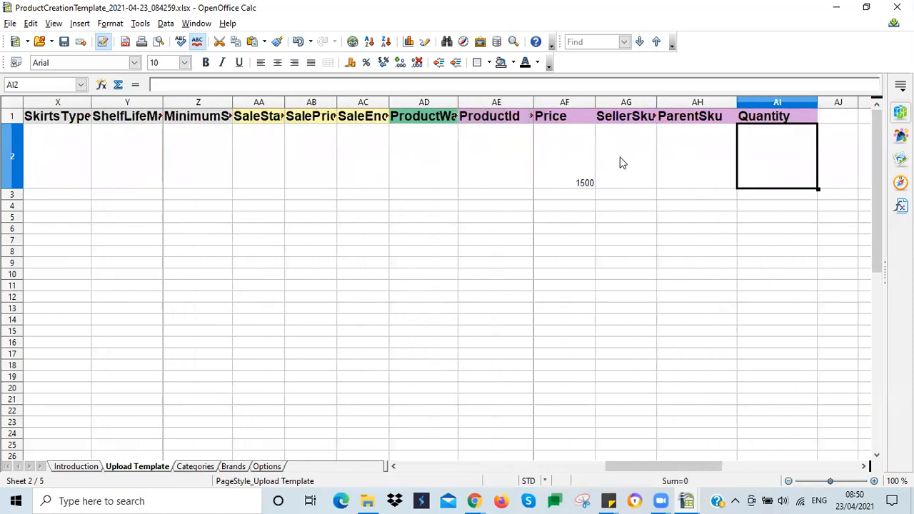
{"action": "left_click", "coordinate": [620, 162]}
{"action": "key", "text": "ctrl+v"}
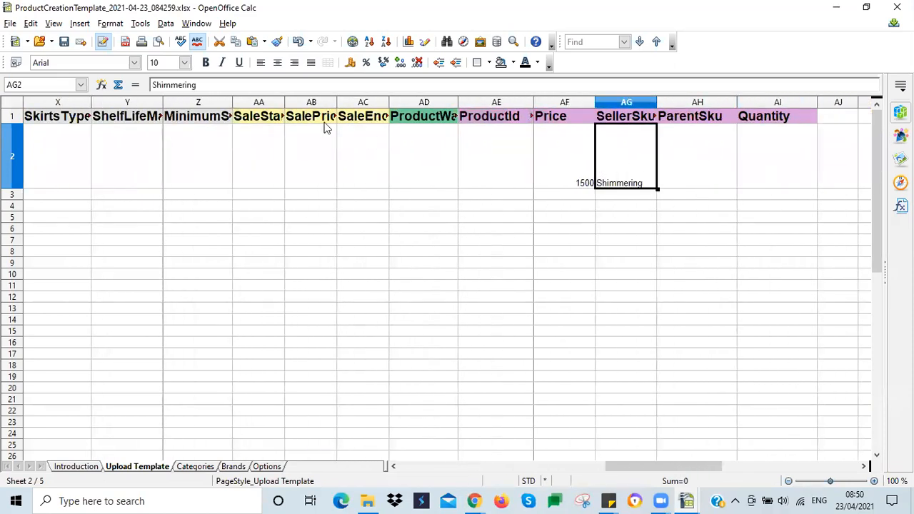
Append _Multicolor to the SellerSku in AG2 so it reads Shimmering_Multicolor
{"action": "left_click", "coordinate": [204, 80]}
{"action": "type", "text": "_"}
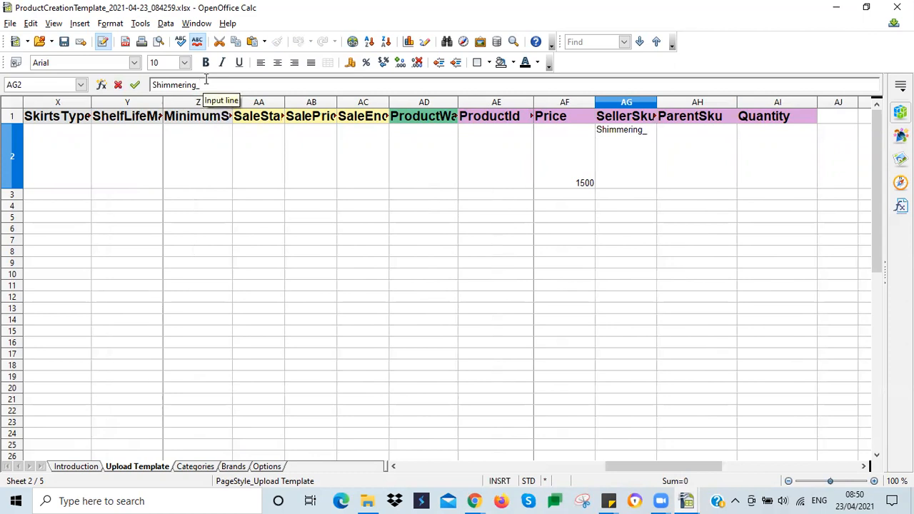
{"action": "type", "text": "Multicolor"}
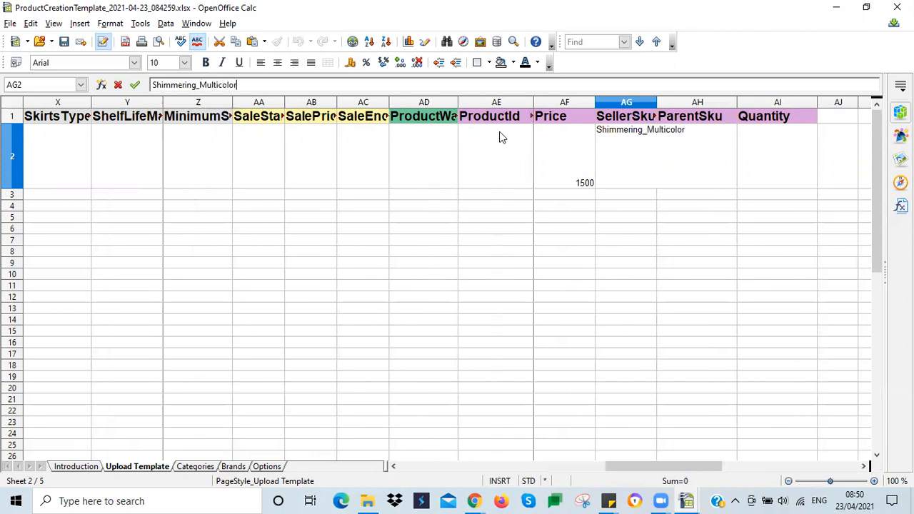
{"action": "left_click", "coordinate": [78, 160]}
Append the size _12 to the SellerSku in AG2 so it reads Shimmering_Multicolor_12
{"action": "mouse_move", "coordinate": [618, 466]}
{"action": "left_mouse_down"}
{"action": "mouse_move", "coordinate": [559, 476]}
{"action": "mouse_move", "coordinate": [611, 476]}
{"action": "left_mouse_up"}
{"action": "left_click_drag", "start_coordinate": [632, 478], "coordinate": [631, 479]}
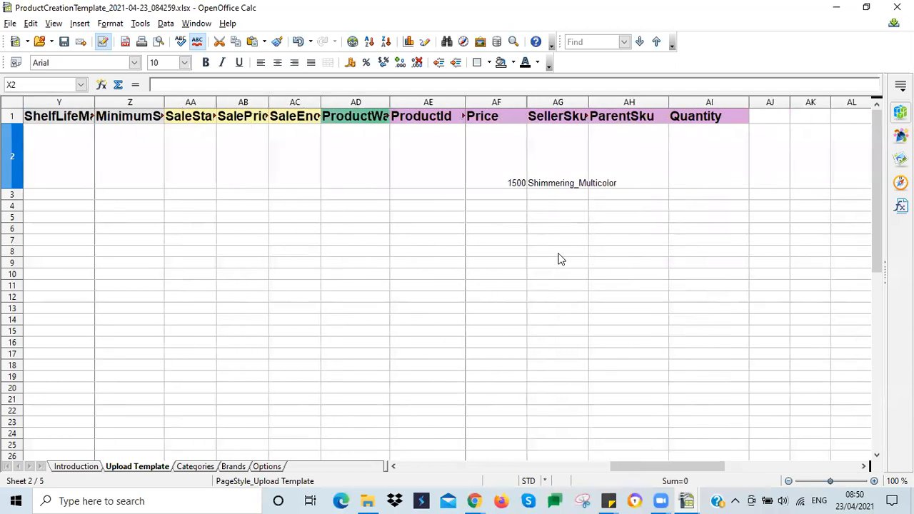
{"action": "left_click", "coordinate": [560, 157]}
{"action": "left_click", "coordinate": [241, 84]}
{"action": "type", "text": "_"}
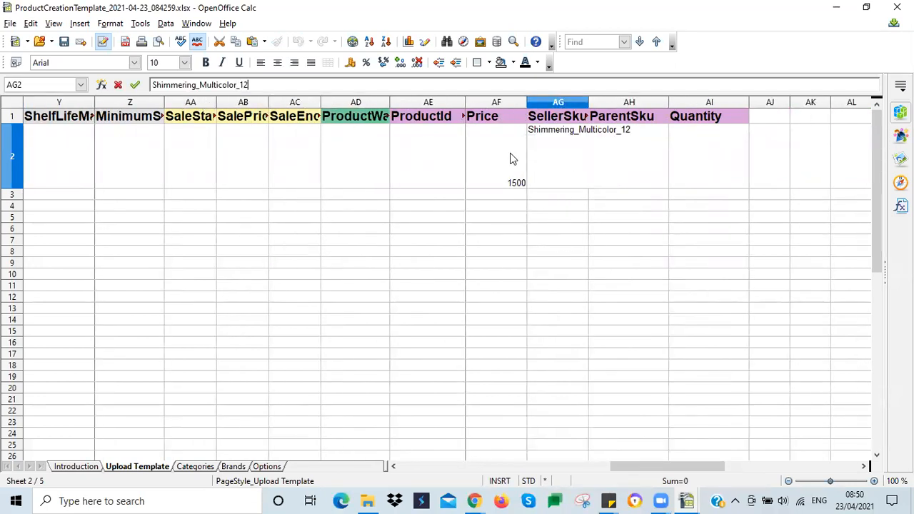
{"action": "type", "text": "12"}
{"action": "left_click", "coordinate": [510, 158]}
{"action": "left_click", "coordinate": [546, 159]}
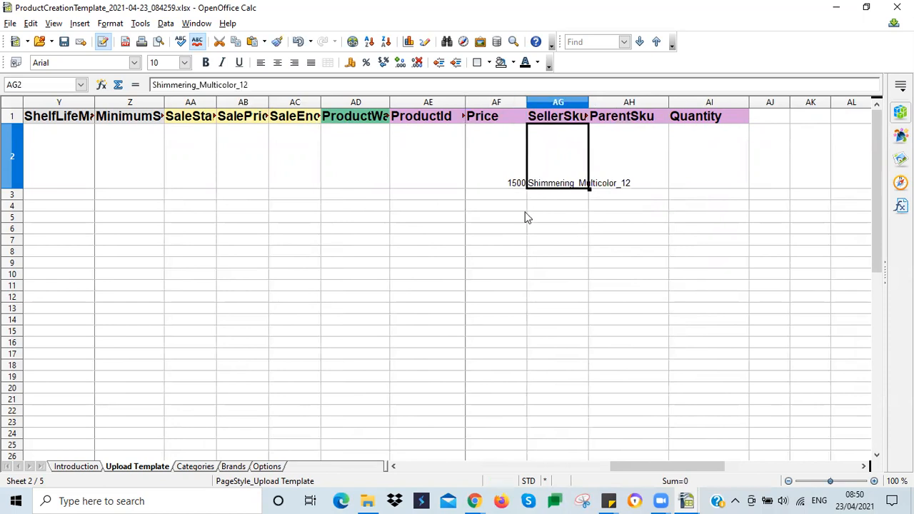
Duplicate the whole product row 2 into row 3 of the Upload Template sheet
{"action": "left_click", "coordinate": [16, 158]}
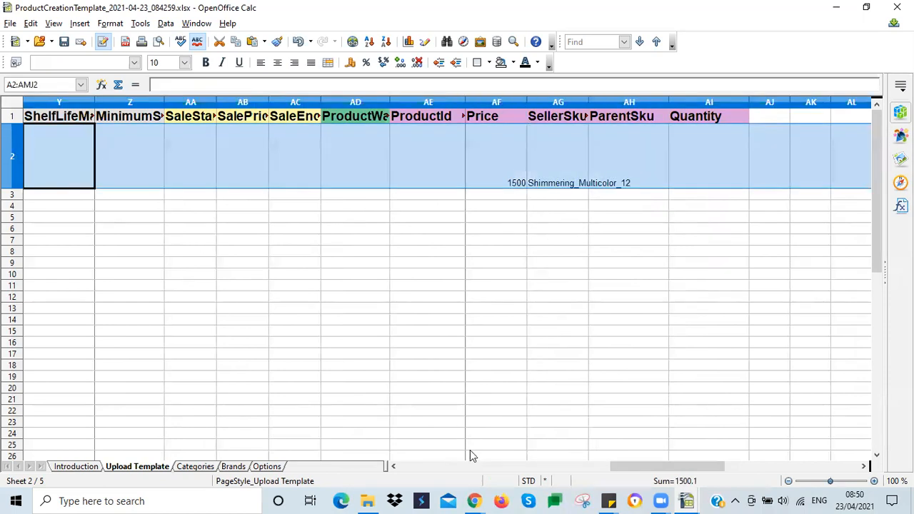
{"action": "left_click_drag", "start_coordinate": [618, 465], "coordinate": [402, 466]}
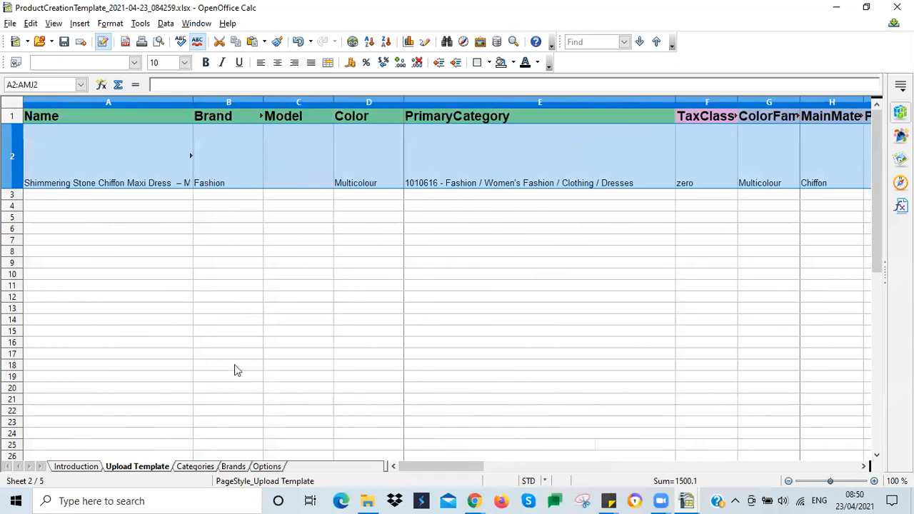
{"action": "left_click", "coordinate": [107, 199]}
{"action": "key", "text": "ctrl+v"}
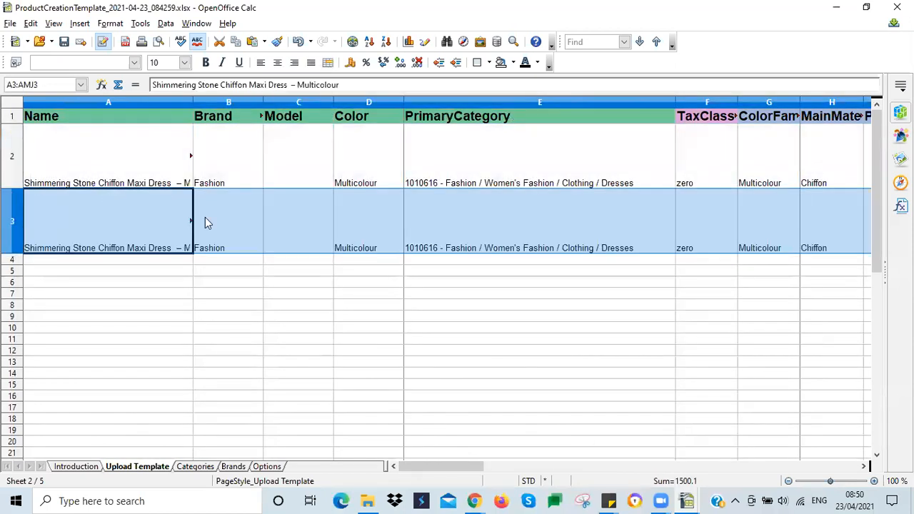
Set the Variation in R3 to CH 14 for the duplicated product
{"action": "left_click", "coordinate": [809, 226]}
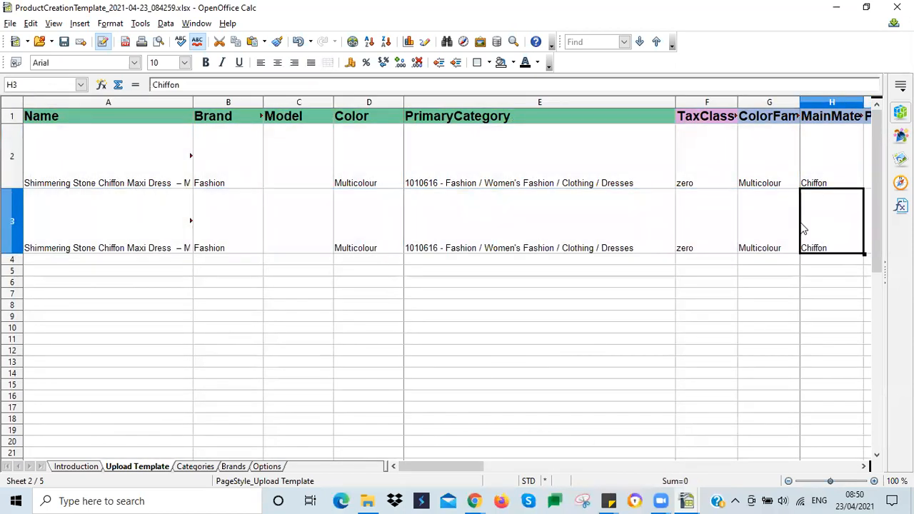
{"action": "key", "text": "Right"}
{"action": "key", "text": "Right"}
{"action": "key", "text": "Right"}
{"action": "key", "text": "Right"}
{"action": "key", "text": "Right"}
{"action": "key", "text": "Right"}
{"action": "key", "text": "Right"}
{"action": "key", "text": "Right"}
{"action": "key", "text": "Right"}
{"action": "key", "text": "Right"}
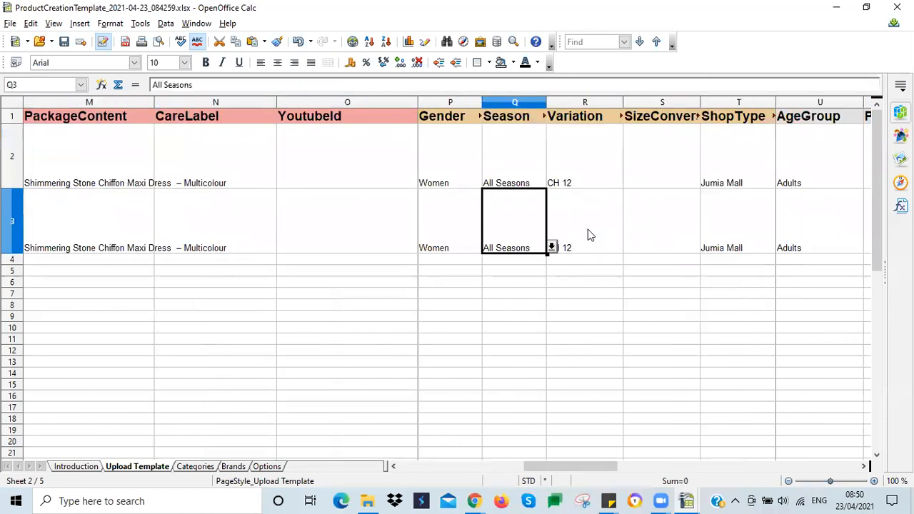
{"action": "left_click", "coordinate": [627, 247]}
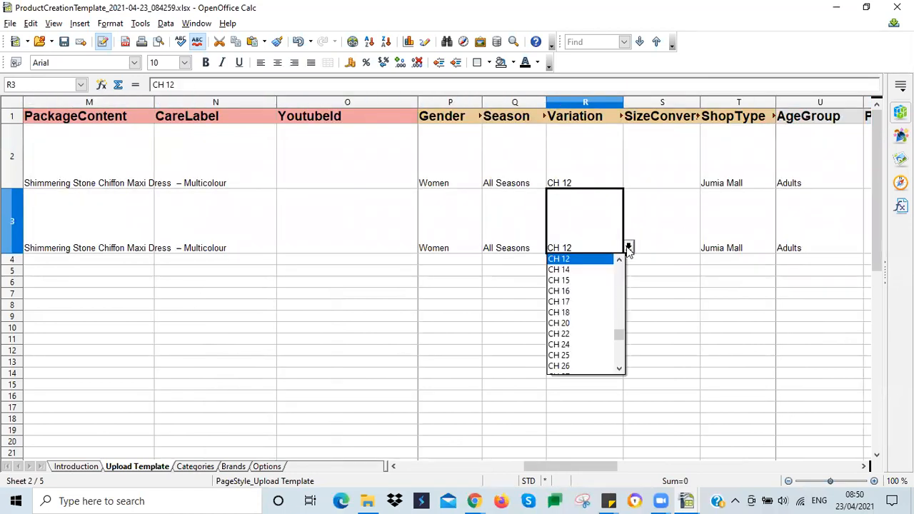
{"action": "left_click", "coordinate": [577, 270]}
Change the size at the end of the SellerSku in AG3 so it reads Shimmering_Multicolor_14
{"action": "left_click", "coordinate": [728, 230]}
{"action": "key", "text": "Right"}
{"action": "key", "text": "Right"}
{"action": "key", "text": "Right"}
{"action": "key", "text": "Right"}
{"action": "key", "text": "Right"}
{"action": "key", "text": "Right"}
{"action": "key", "text": "Right"}
{"action": "key", "text": "Right"}
{"action": "key", "text": "Right"}
{"action": "key", "text": "Right"}
{"action": "key", "text": "Right"}
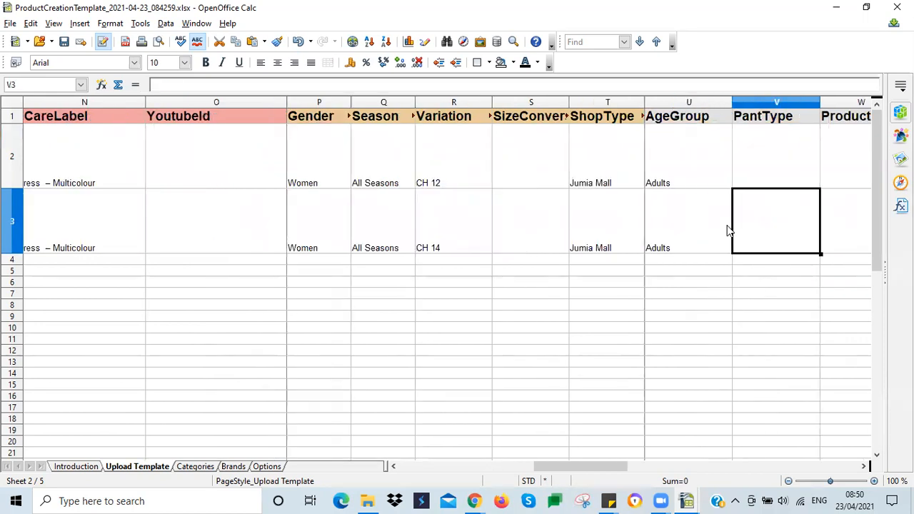
{"action": "key", "text": "Right"}
{"action": "key", "text": "Right"}
{"action": "key", "text": "Right"}
{"action": "key", "text": "Right"}
{"action": "left_click", "coordinate": [635, 234]}
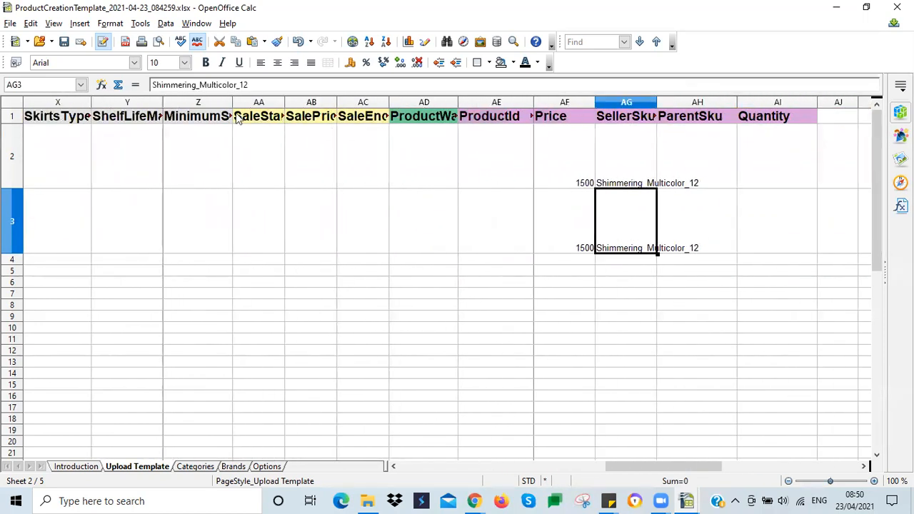
{"action": "left_click", "coordinate": [254, 85]}
{"action": "key", "text": "BackSpace"}
{"action": "type", "text": "4"}
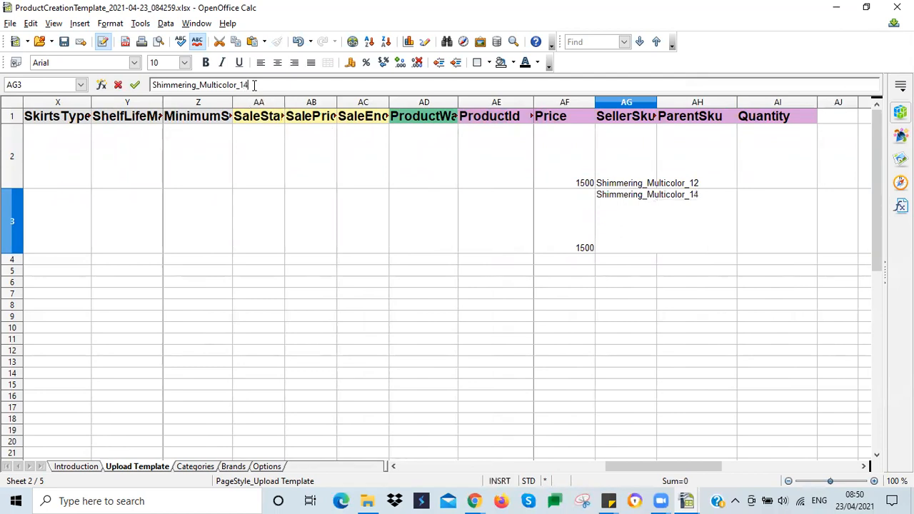
{"action": "left_click", "coordinate": [579, 179]}
Fill the ParentSku cells AH2 and AH3 with the first variation's SellerSku, Shimmering_Multicolor_12
{"action": "left_click", "coordinate": [566, 207]}
{"action": "left_click", "coordinate": [618, 169]}
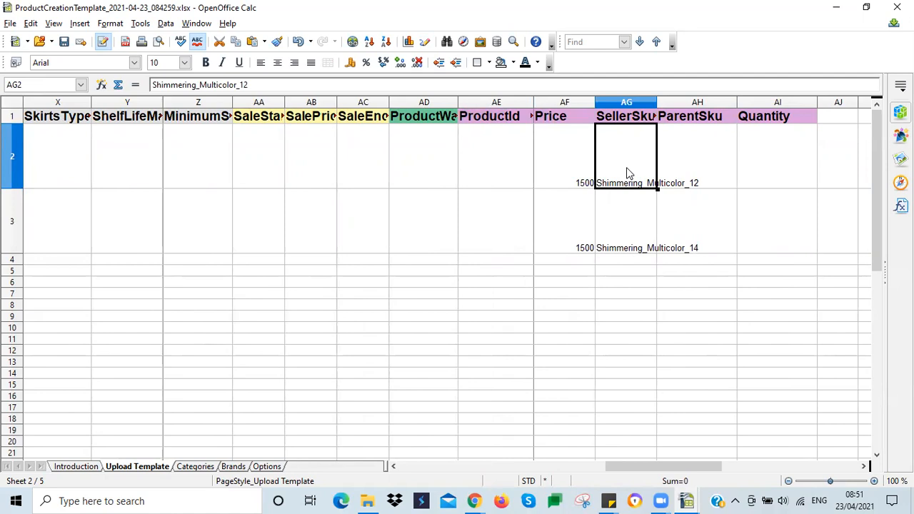
{"action": "left_click_drag", "start_coordinate": [680, 175], "coordinate": [684, 221]}
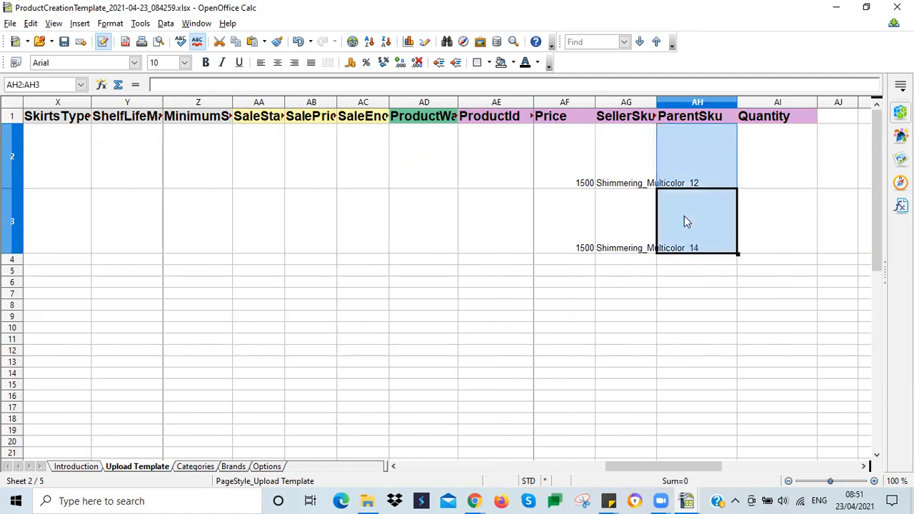
{"action": "type", "text": "Shimmering_Multicolor_12"}
Compare the SellerSku values of rows 2 and 3 with their shared ParentSku
{"action": "left_click", "coordinate": [639, 227]}
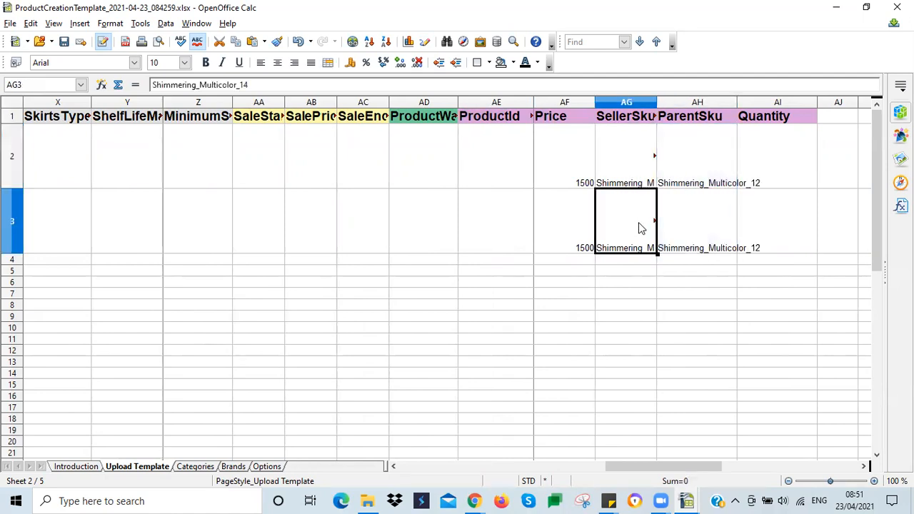
{"action": "left_click", "coordinate": [692, 226]}
{"action": "left_click", "coordinate": [644, 170]}
{"action": "left_click", "coordinate": [626, 226]}
{"action": "left_click", "coordinate": [633, 174]}
{"action": "left_click", "coordinate": [633, 219]}
{"action": "left_click", "coordinate": [631, 177]}
{"action": "left_click", "coordinate": [624, 230]}
Reset the row height of the entire sheet to the default value
{"action": "left_click", "coordinate": [10, 105]}
{"action": "right_click", "coordinate": [9, 143]}
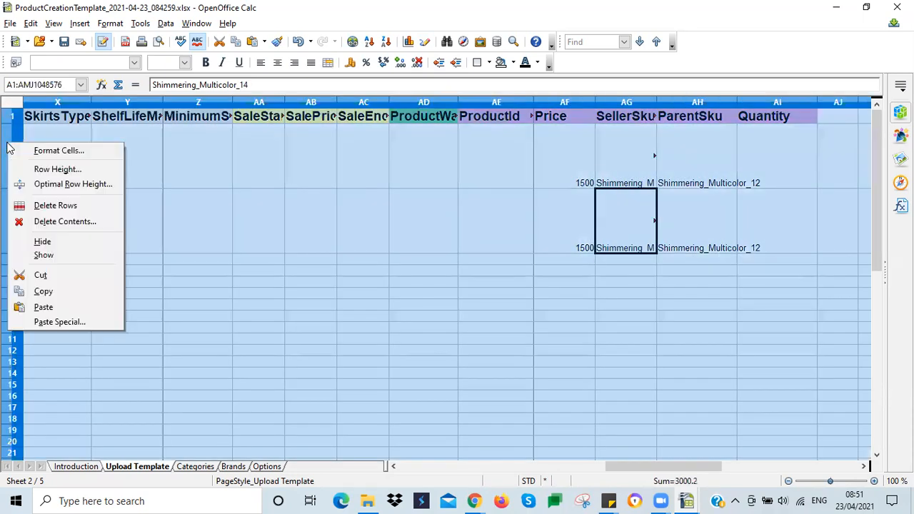
{"action": "left_click", "coordinate": [66, 173]}
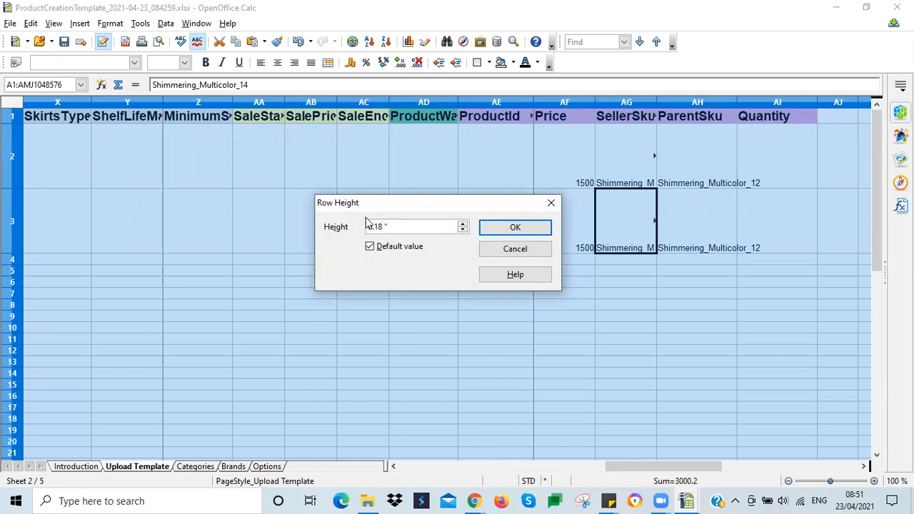
{"action": "left_click", "coordinate": [515, 227]}
{"action": "left_click", "coordinate": [514, 123]}
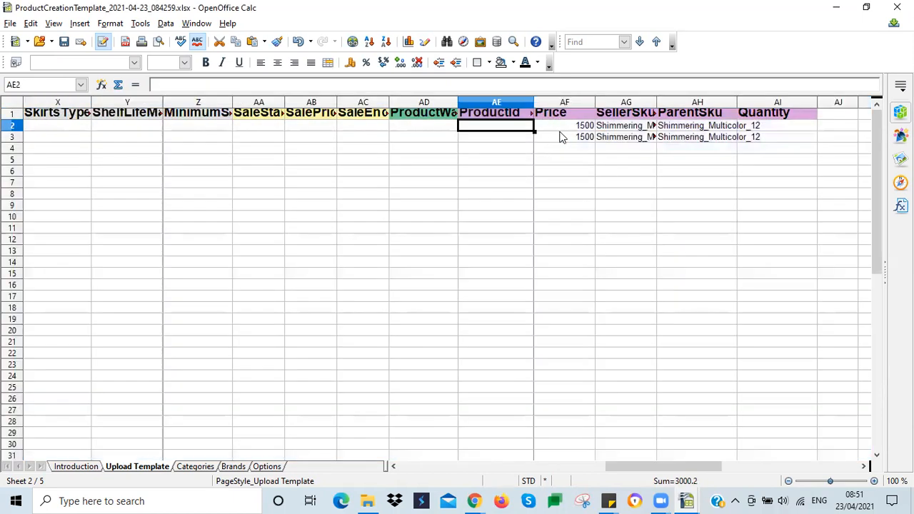
Duplicate the whole product row 3 into rows 4 and 5
{"action": "key", "text": "Right"}
{"action": "key", "text": "Right"}
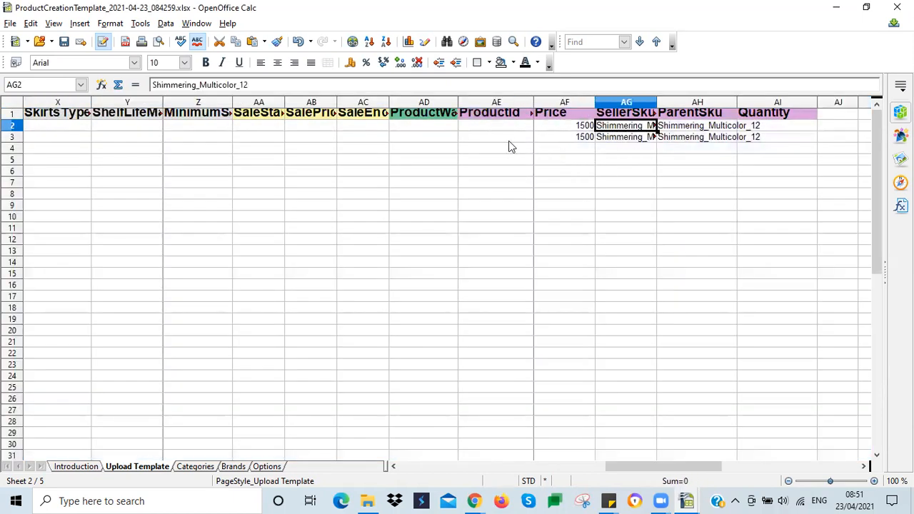
{"action": "left_click", "coordinate": [509, 141]}
{"action": "left_click_drag", "start_coordinate": [646, 468], "coordinate": [410, 447]}
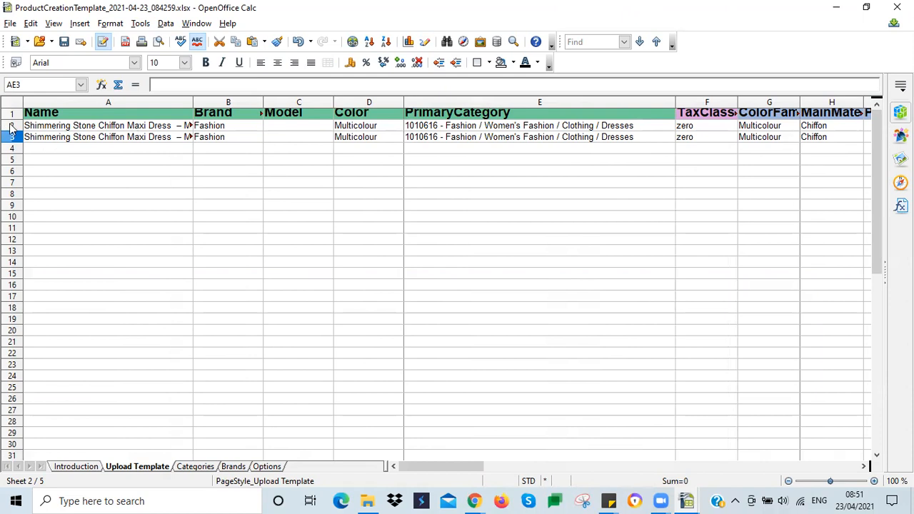
{"action": "left_click", "coordinate": [12, 137]}
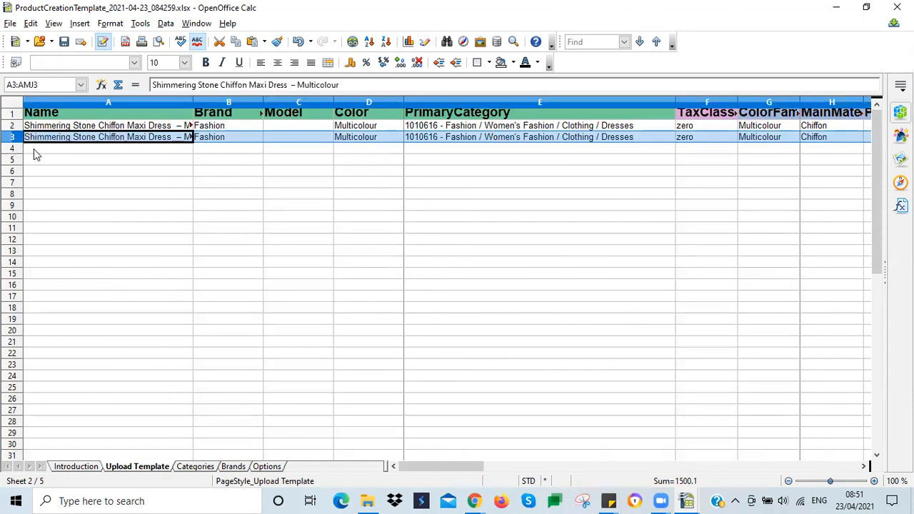
{"action": "left_click_drag", "start_coordinate": [31, 148], "coordinate": [28, 161]}
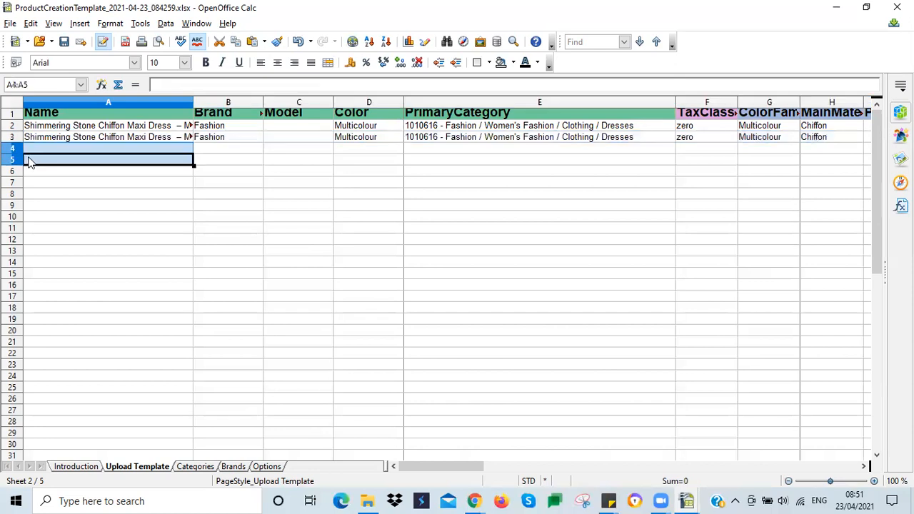
{"action": "key", "text": "ctrl+v"}
Replace Multicolour with Blue in the product names in A4 and A5
{"action": "left_click", "coordinate": [147, 148]}
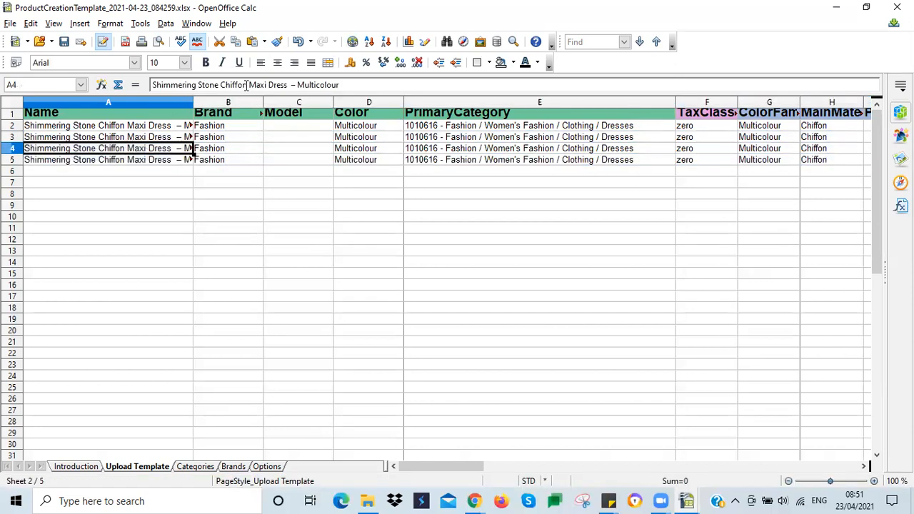
{"action": "double_click", "coordinate": [314, 85]}
{"action": "type", "text": "B"}
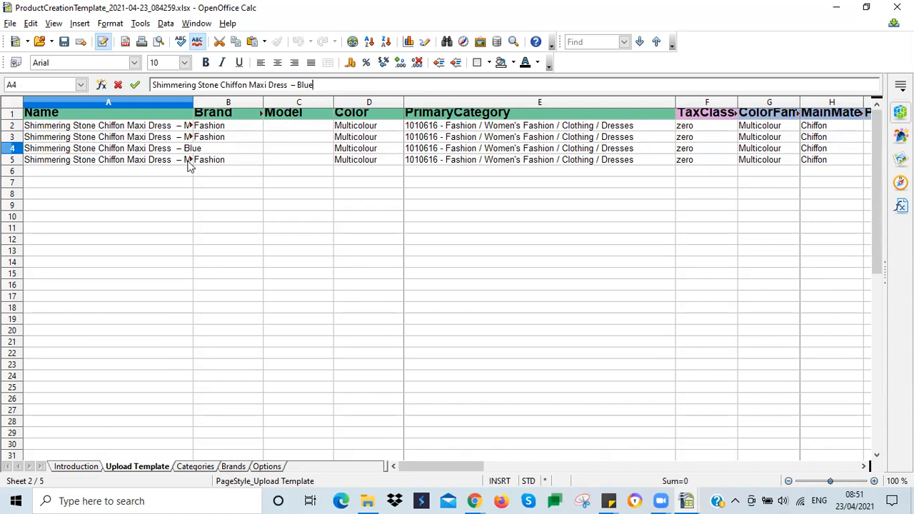
{"action": "type", "text": "lue"}
{"action": "key", "text": "Return"}
{"action": "double_click", "coordinate": [316, 85]}
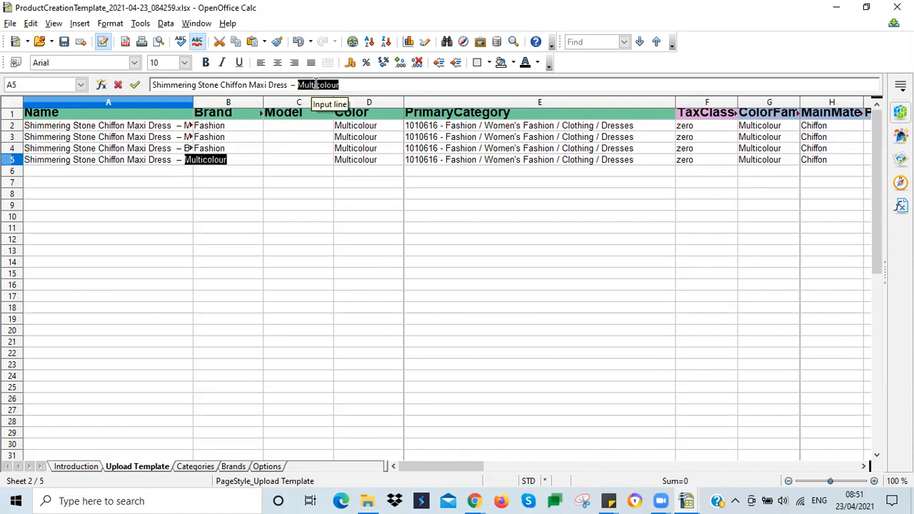
{"action": "type", "text": "Blue"}
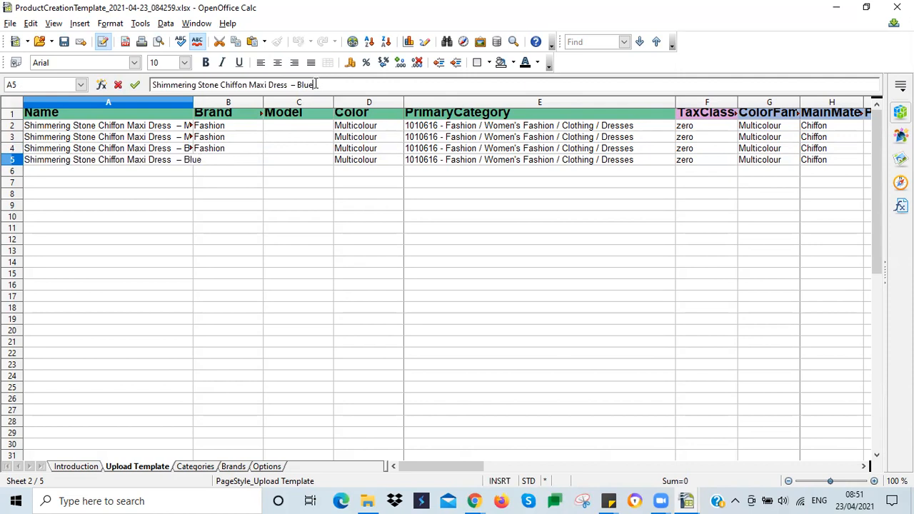
Widen the Name column so the full product names fit, and check the names in A4 and A5
{"action": "left_click", "coordinate": [141, 127]}
{"action": "left_click_drag", "start_coordinate": [193, 102], "coordinate": [253, 102]}
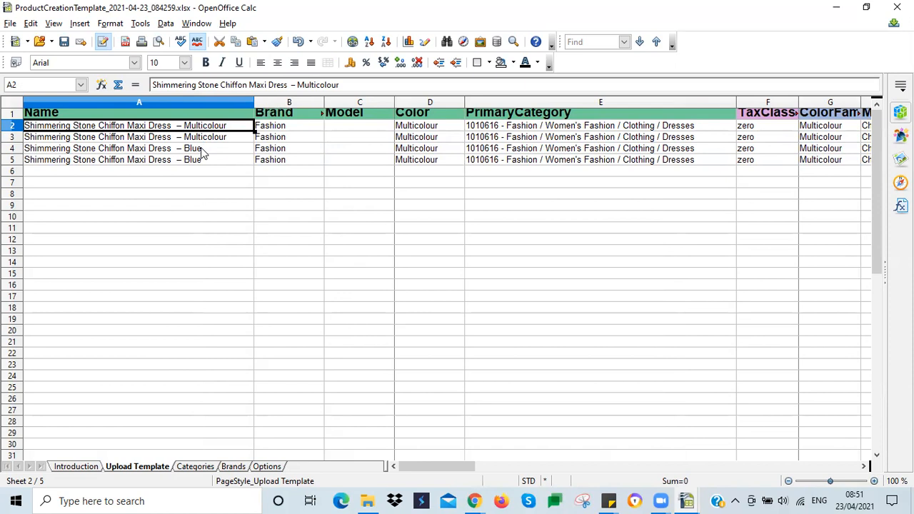
{"action": "left_click", "coordinate": [205, 150]}
{"action": "left_click", "coordinate": [209, 162]}
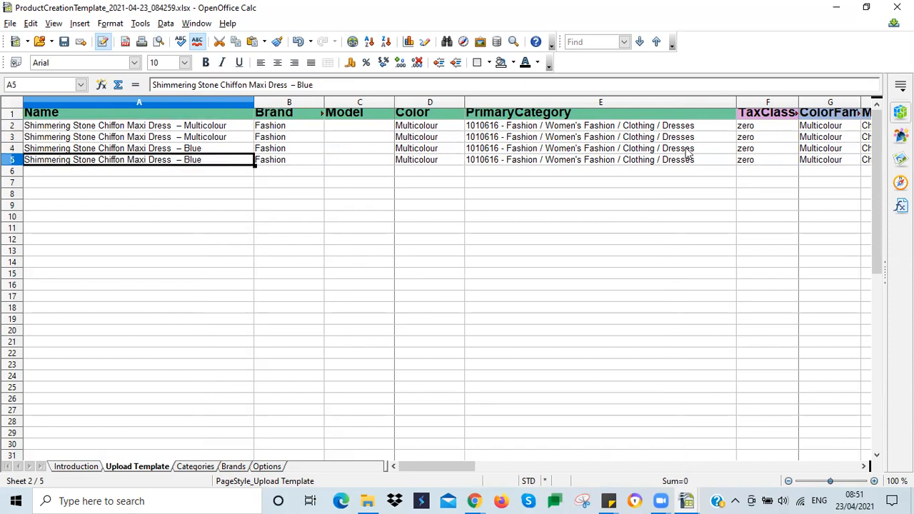
Set the Color in D4 and D5 to Blue
{"action": "left_click", "coordinate": [765, 150]}
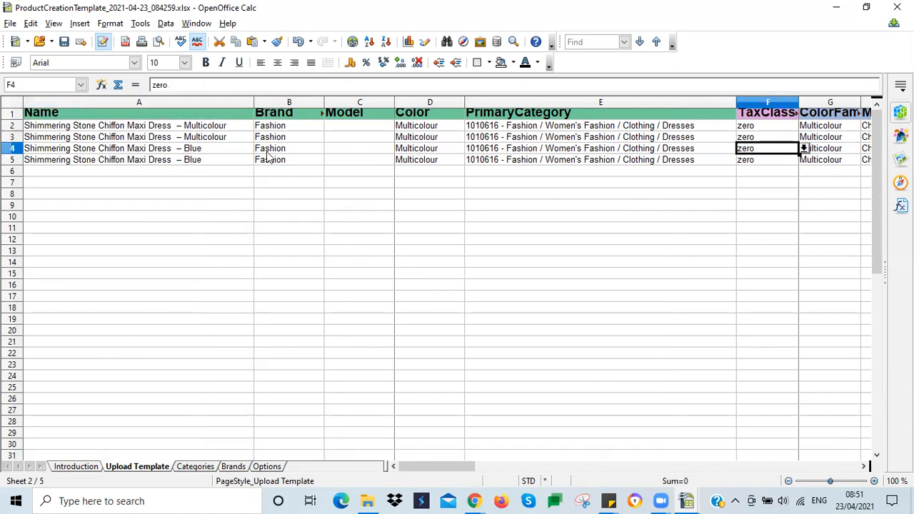
{"action": "left_click", "coordinate": [191, 150]}
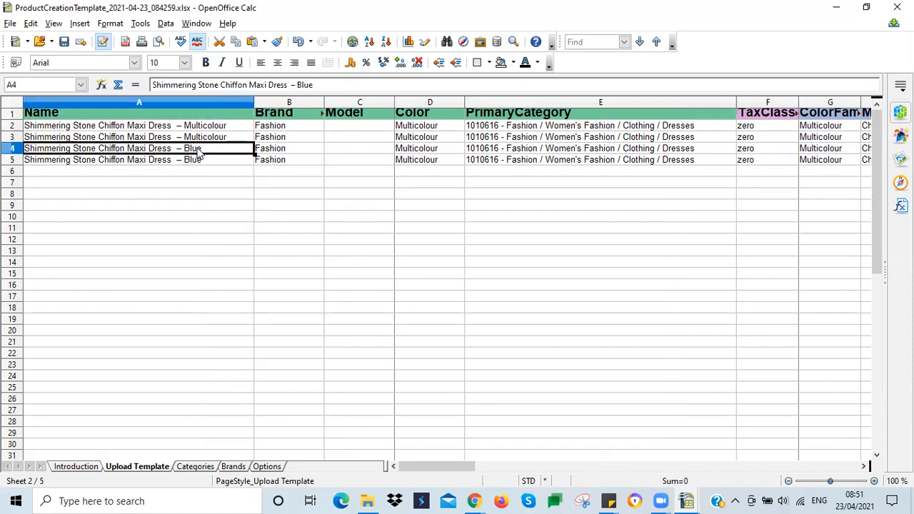
{"action": "left_click", "coordinate": [415, 151]}
{"action": "type", "text": "Blue"}
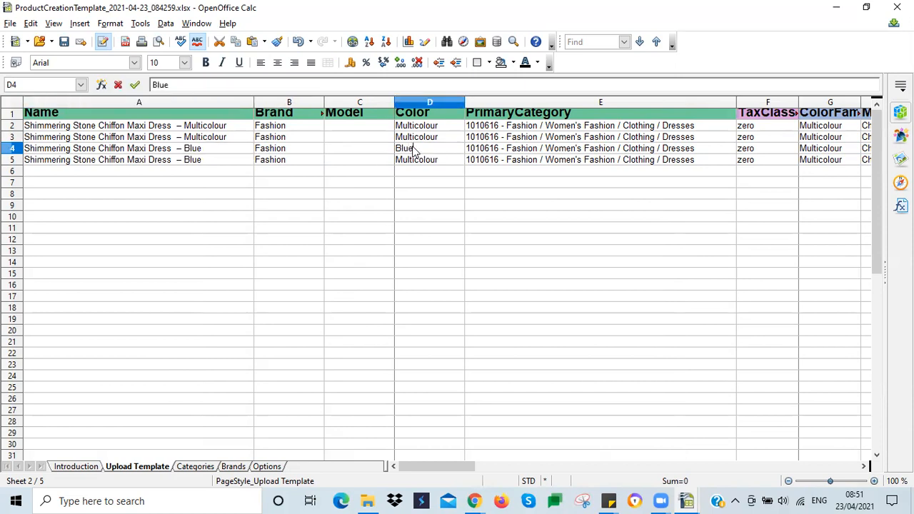
{"action": "left_click", "coordinate": [441, 163]}
{"action": "type", "text": "Blue"}
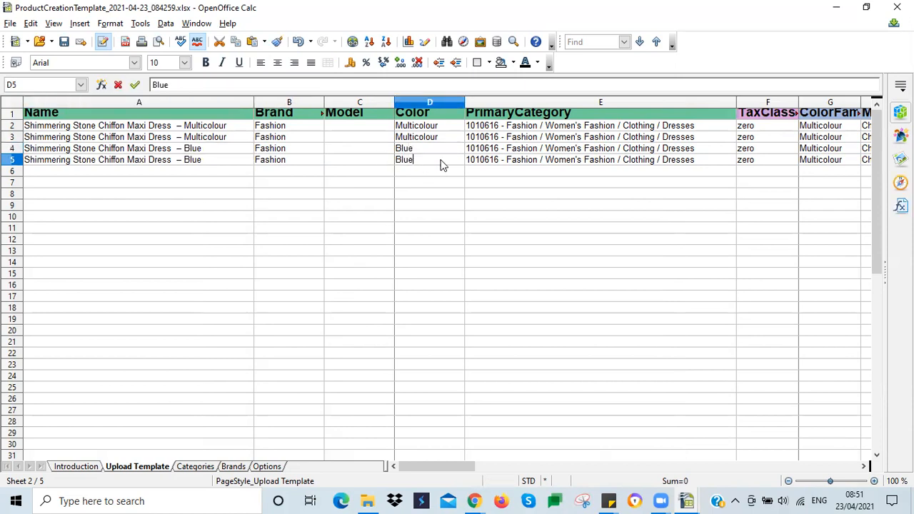
Copy Blue from the Color cell D4 into the ColorFamily cell G4, overwriting the existing data
{"action": "left_click", "coordinate": [525, 149]}
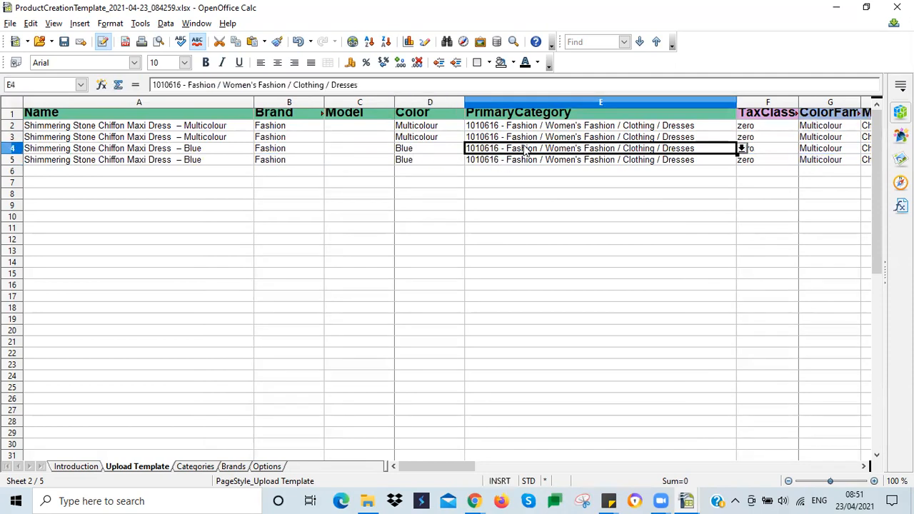
{"action": "left_click", "coordinate": [166, 152]}
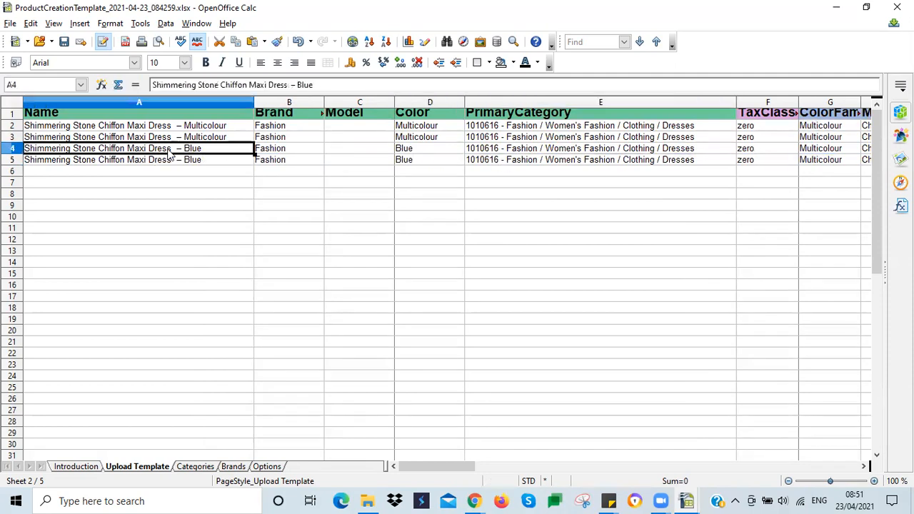
{"action": "left_click", "coordinate": [409, 153]}
{"action": "key", "text": "Right"}
{"action": "key", "text": "Right"}
{"action": "key", "text": "Right"}
{"action": "key", "text": "Right"}
{"action": "key", "text": "Right"}
{"action": "key", "text": "Right"}
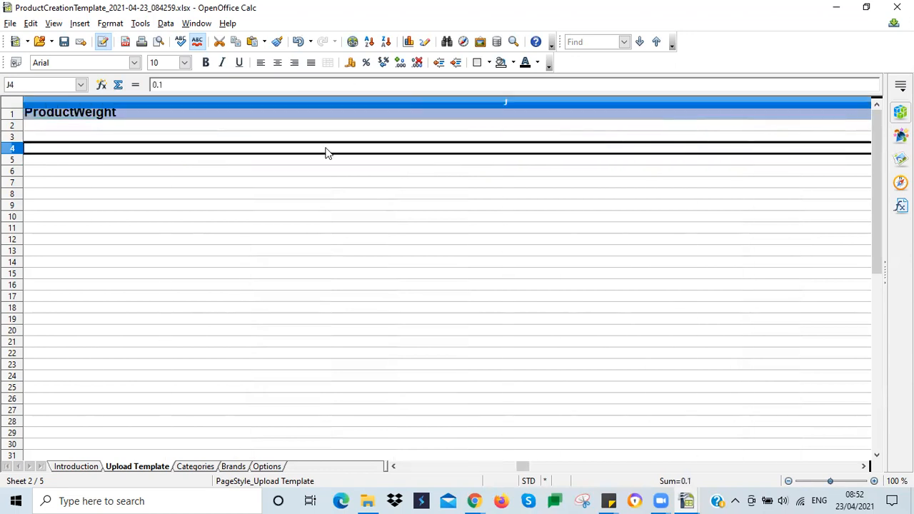
{"action": "key", "text": "Left"}
{"action": "key", "text": "Left"}
{"action": "key", "text": "Left"}
{"action": "key", "text": "Left"}
{"action": "key", "text": "Left"}
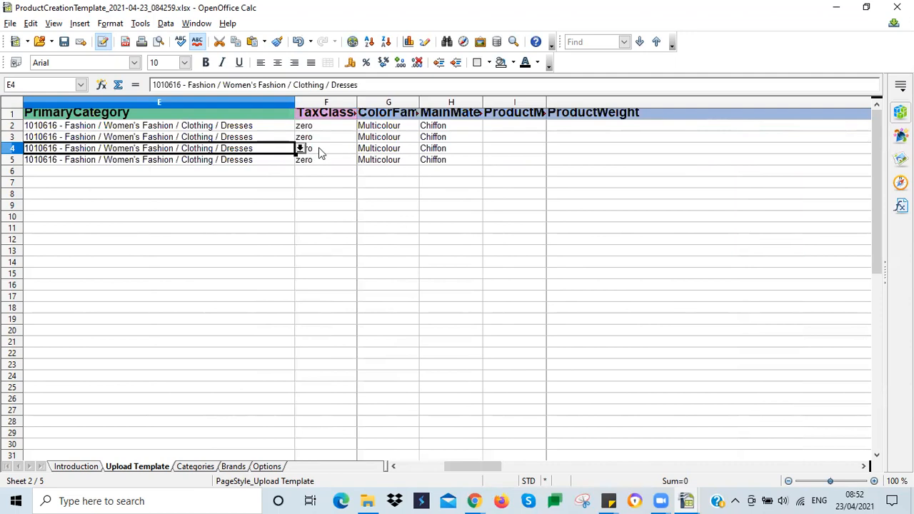
{"action": "left_click", "coordinate": [381, 150]}
{"action": "key", "text": "ctrl+v"}
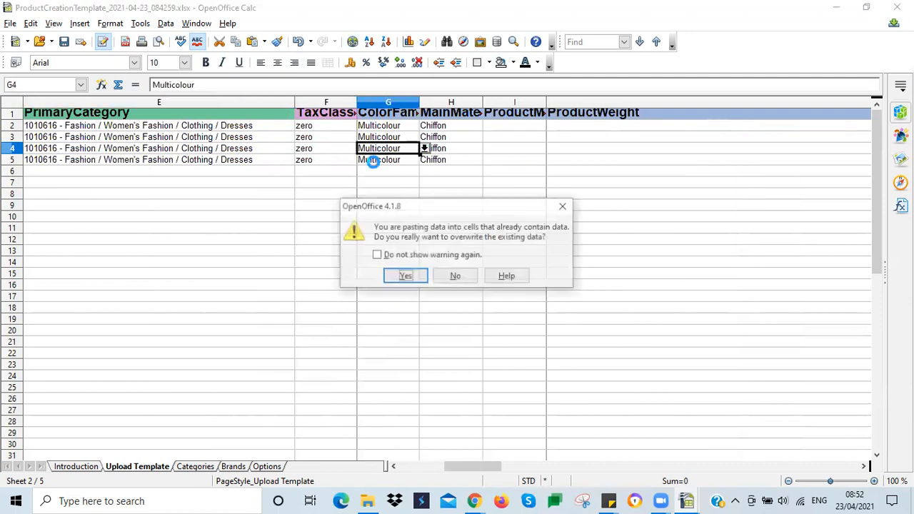
{"action": "left_click", "coordinate": [402, 276]}
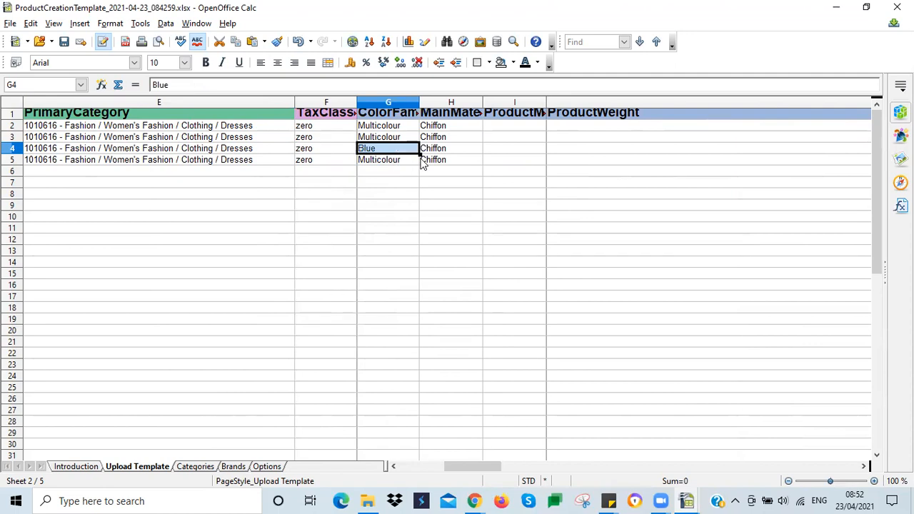
Fill the Blue ColorFamily value from G4 down into G5
{"action": "left_click_drag", "start_coordinate": [419, 153], "coordinate": [419, 166]}
{"action": "left_click", "coordinate": [526, 150]}
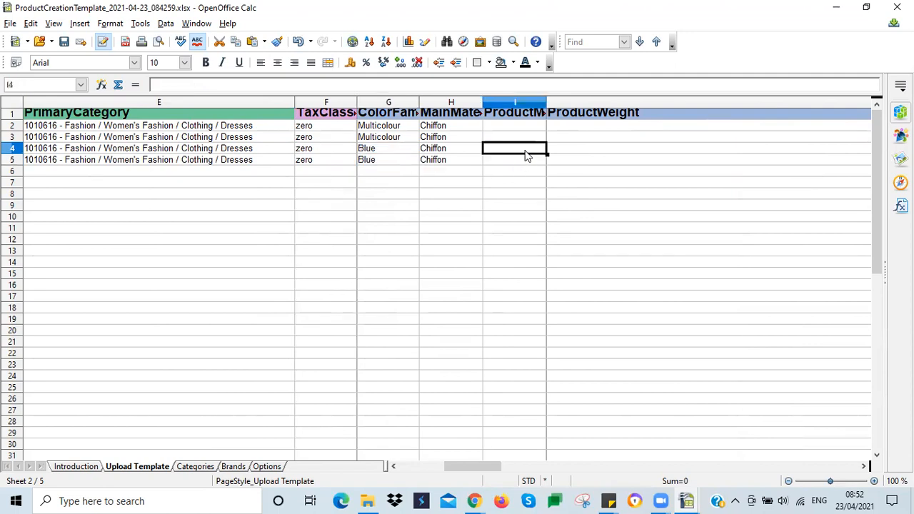
Replace Multicolour with Blue in the Color line of the ShortDescription cells L4 and L5
{"action": "key", "text": "Right"}
{"action": "key", "text": "Right"}
{"action": "key", "text": "Right"}
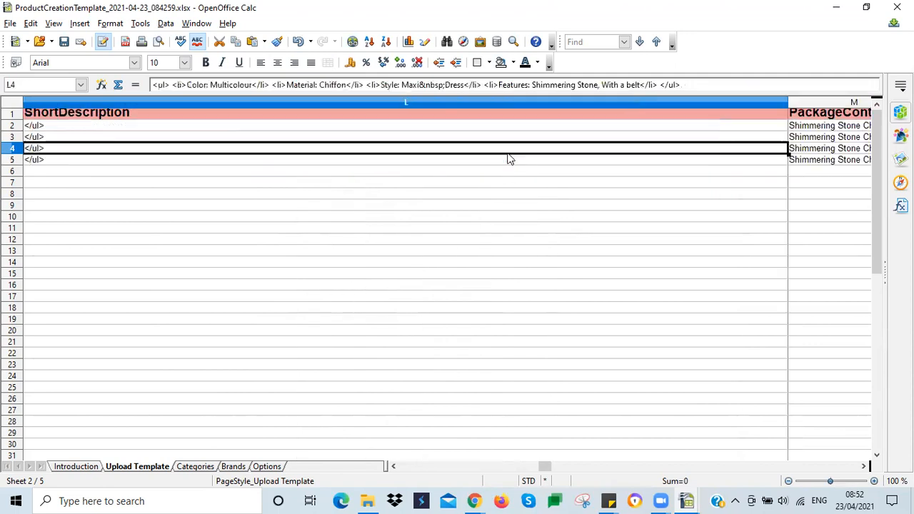
{"action": "double_click", "coordinate": [96, 150]}
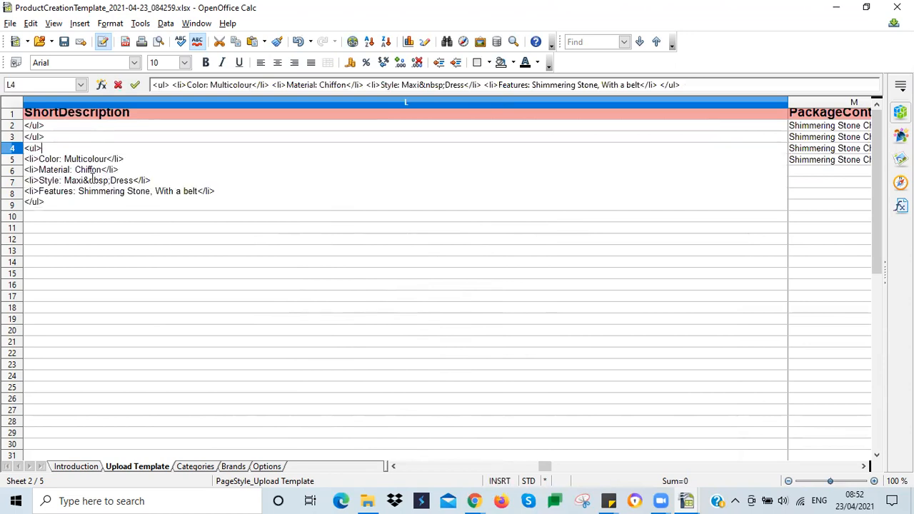
{"action": "double_click", "coordinate": [78, 159]}
{"action": "type", "text": "Blue"}
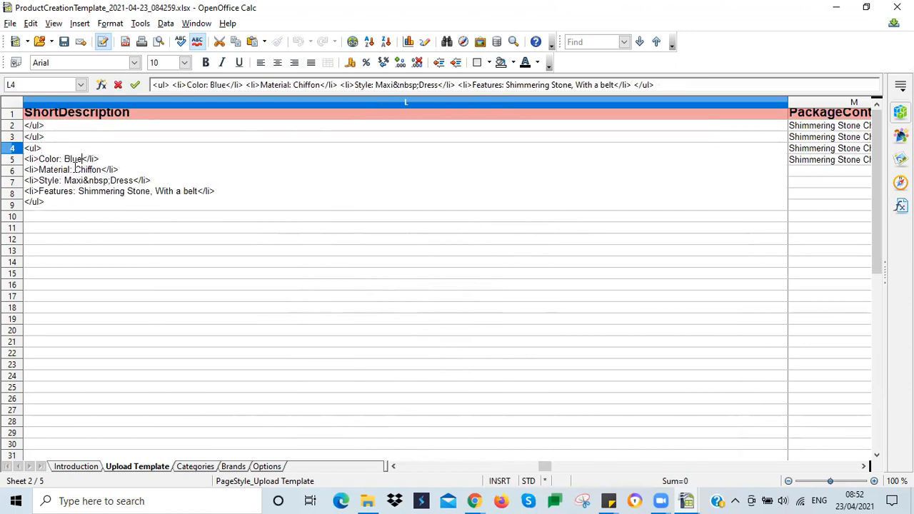
{"action": "key", "text": "Return"}
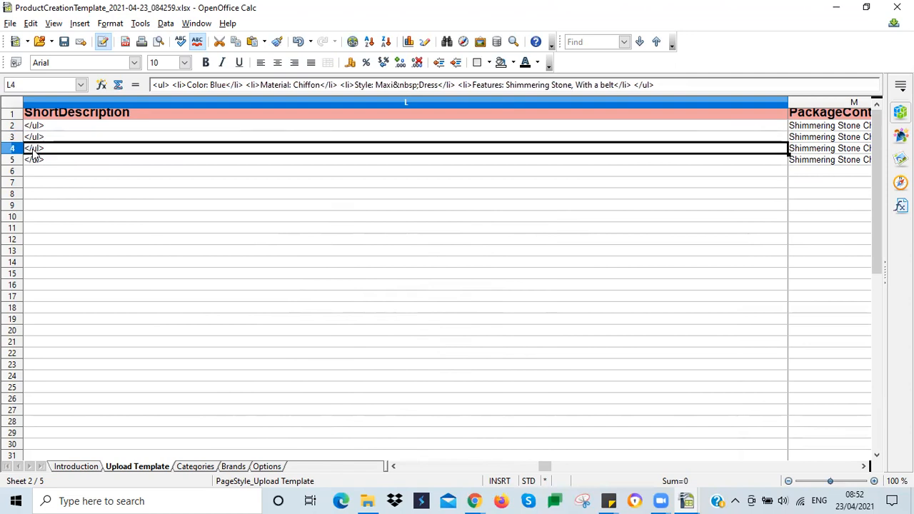
{"action": "double_click", "coordinate": [35, 159]}
{"action": "double_click", "coordinate": [80, 172]}
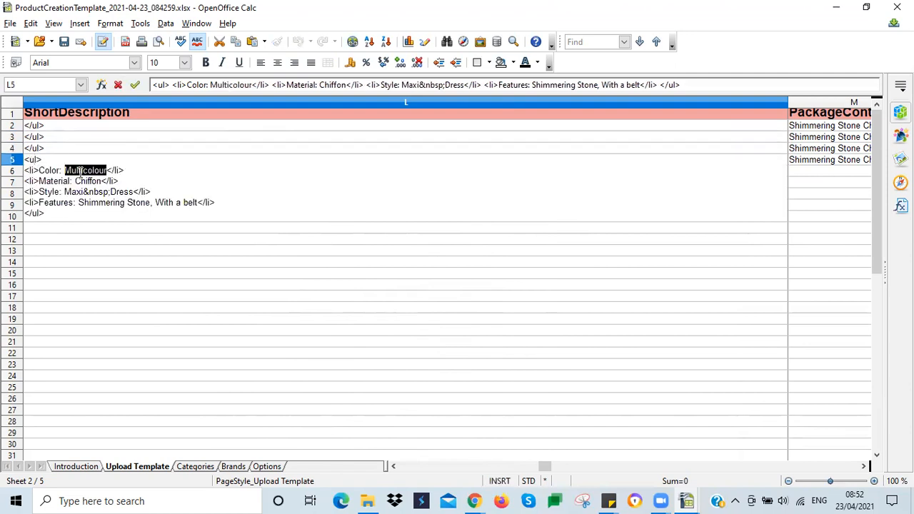
{"action": "type", "text": "Blue"}
{"action": "key", "text": "Return"}
{"action": "left_click", "coordinate": [63, 160]}
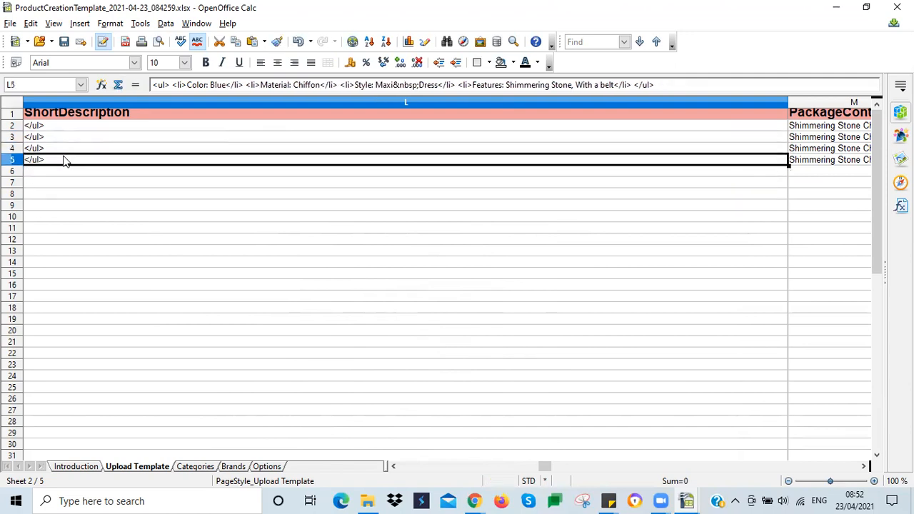
Narrow the ShortDescription column and change Multicolour to Blue in the PackageContent cells M4 and M5
{"action": "left_click_drag", "start_coordinate": [788, 102], "coordinate": [148, 143]}
{"action": "left_click", "coordinate": [160, 149]}
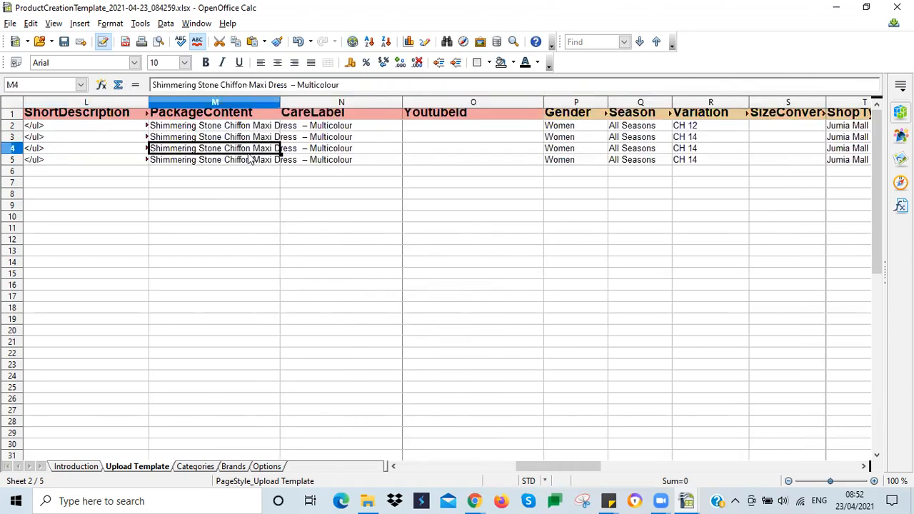
{"action": "double_click", "coordinate": [314, 84]}
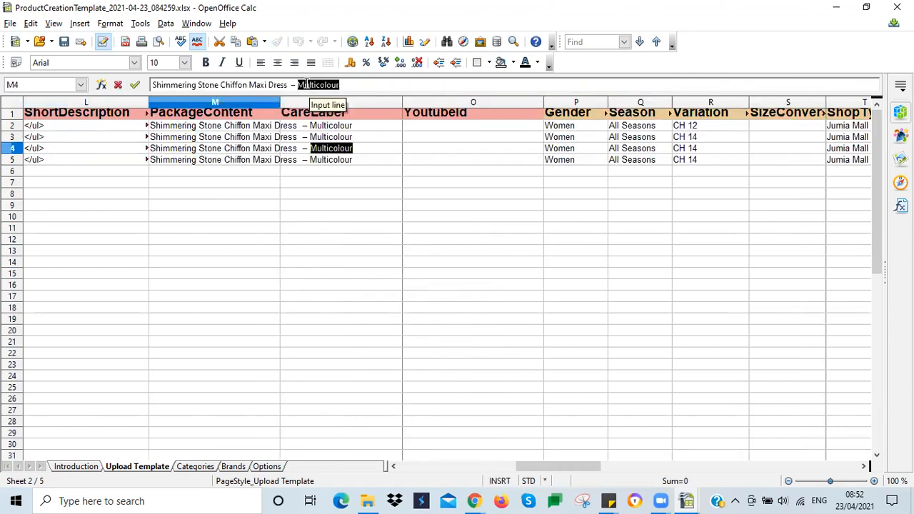
{"action": "type", "text": "Blue"}
{"action": "left_click", "coordinate": [252, 146]}
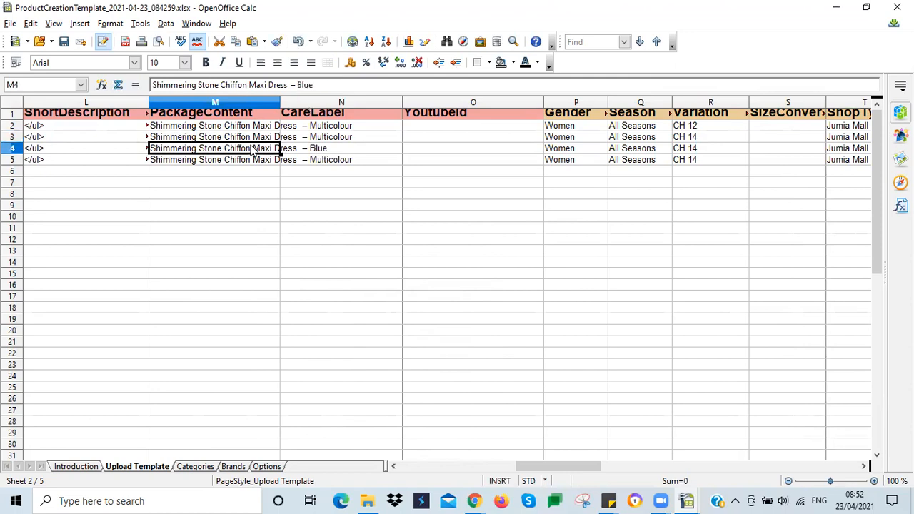
{"action": "left_click_drag", "start_coordinate": [280, 154], "coordinate": [305, 159]}
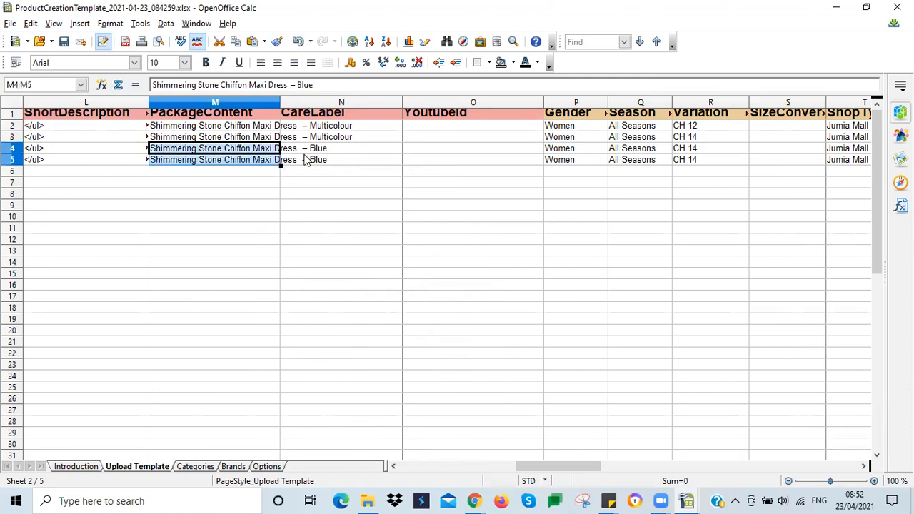
{"action": "left_click", "coordinate": [340, 152]}
{"action": "left_click", "coordinate": [438, 154]}
{"action": "left_click", "coordinate": [640, 150]}
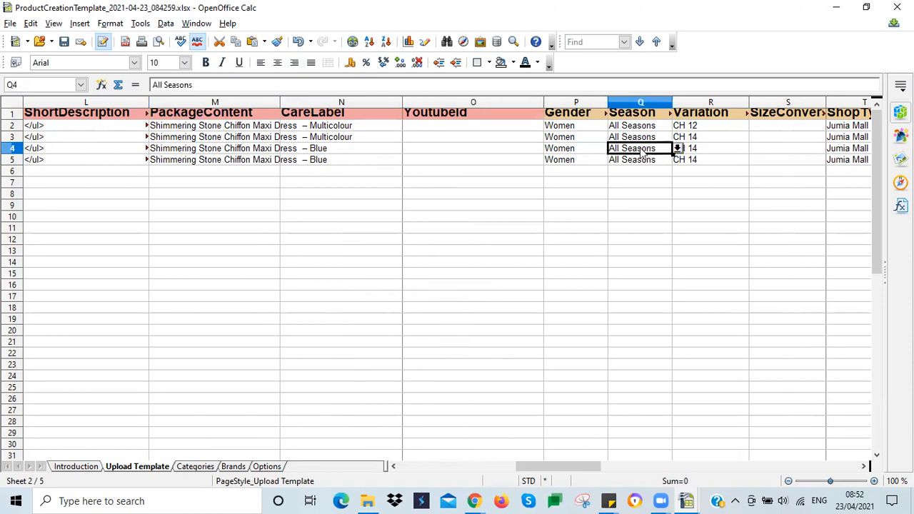
{"action": "left_click", "coordinate": [696, 152]}
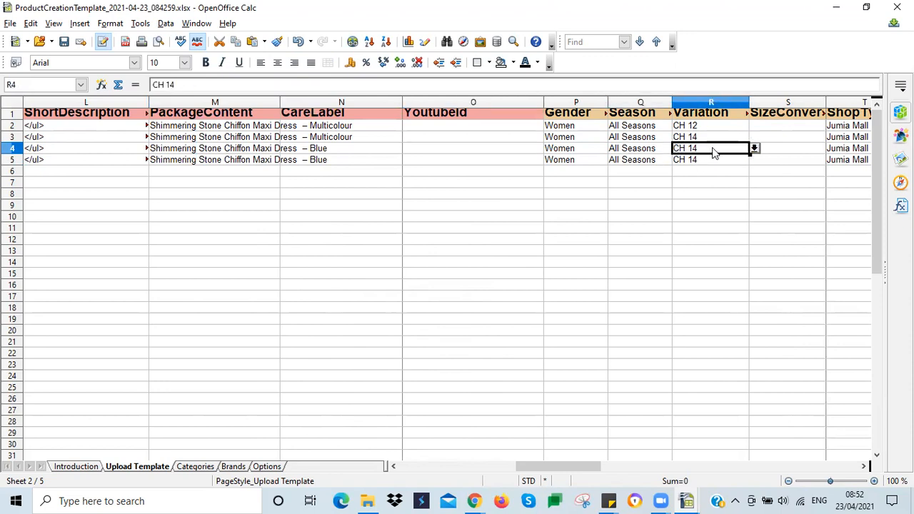
{"action": "left_click", "coordinate": [753, 147]}
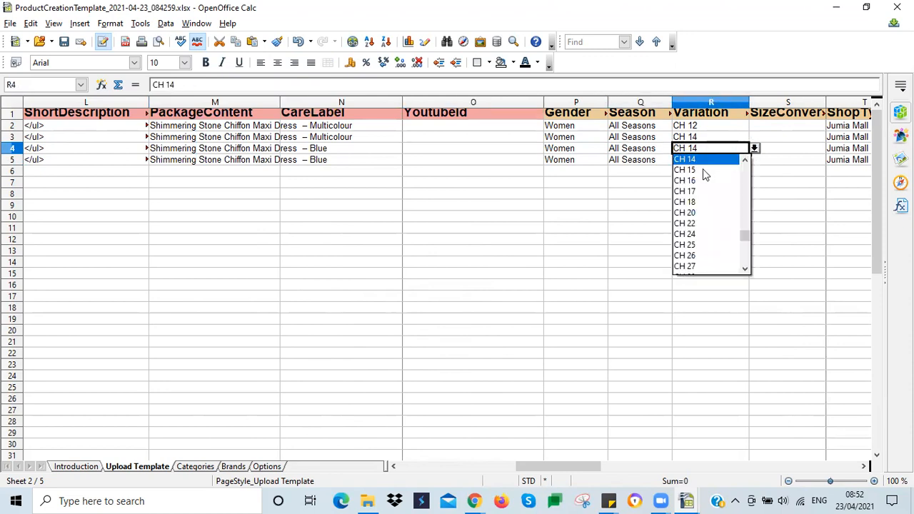
{"action": "left_click_drag", "start_coordinate": [746, 234], "coordinate": [746, 236]}
{"action": "left_click", "coordinate": [704, 130]}
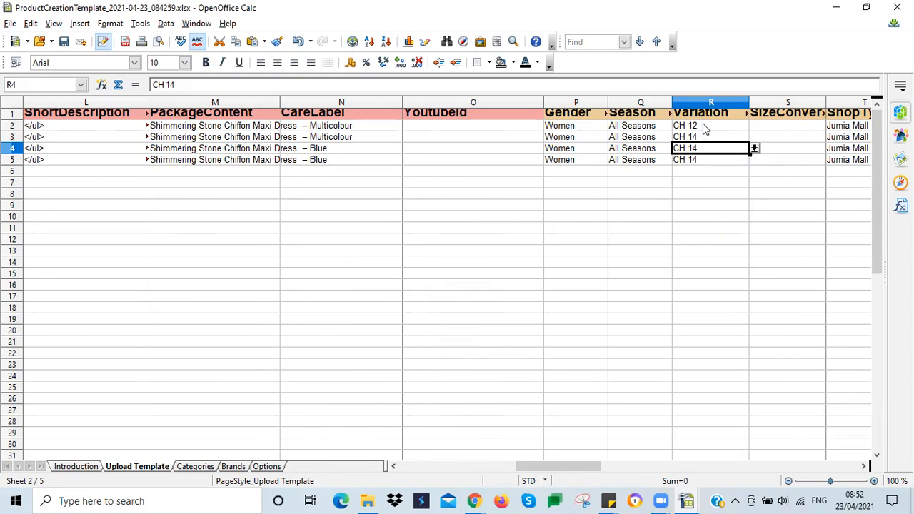
Copy the size CH 12 from the Variation cell R2 into R4, overwriting the existing data
{"action": "left_click", "coordinate": [704, 129]}
{"action": "left_click", "coordinate": [694, 148]}
{"action": "key", "text": "ctrl+v"}
{"action": "left_click", "coordinate": [394, 281]}
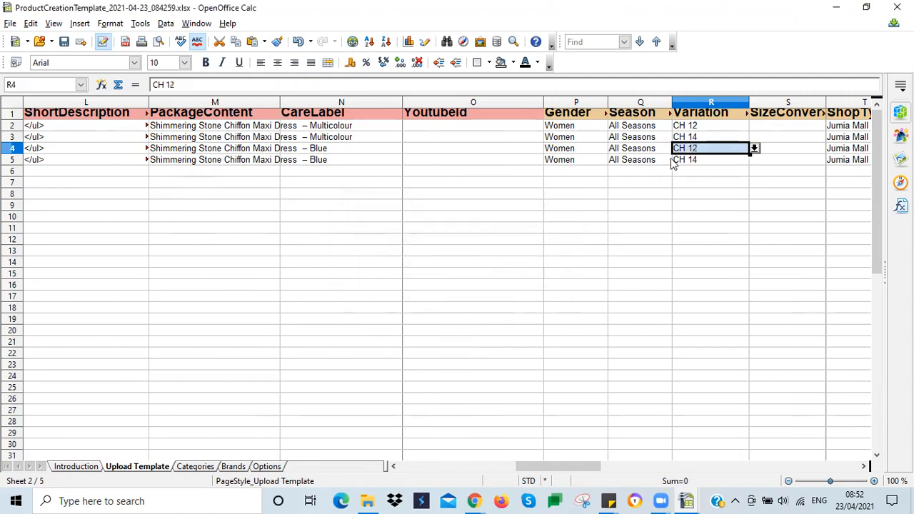
Review the remaining row 4 attributes from SizeConversion across to Price, including the prices in AF4 and AF5
{"action": "left_click", "coordinate": [801, 152]}
{"action": "key", "text": "Right"}
{"action": "key", "text": "Right"}
{"action": "key", "text": "Right"}
{"action": "key", "text": "Right"}
{"action": "key", "text": "Right"}
{"action": "key", "text": "Right"}
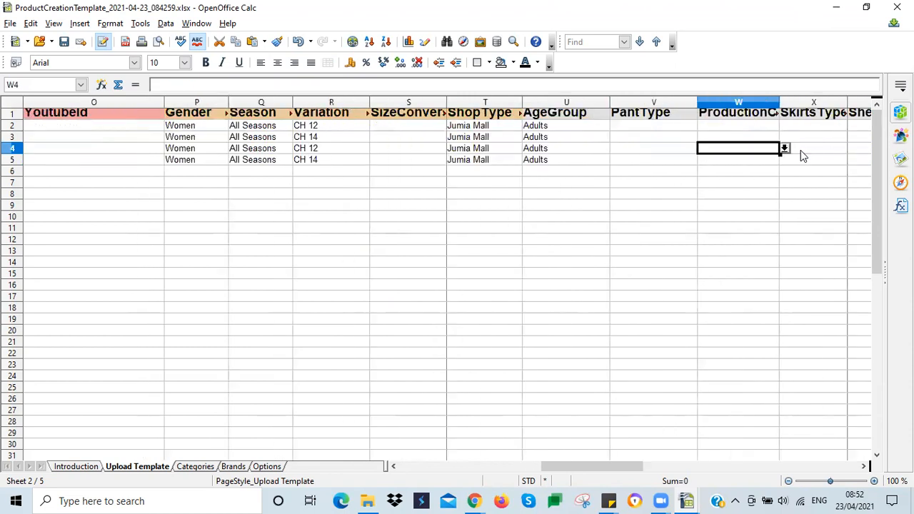
{"action": "key", "text": "Right"}
{"action": "key", "text": "Right"}
{"action": "key", "text": "Right"}
{"action": "key", "text": "Right"}
{"action": "key", "text": "Right"}
{"action": "key", "text": "Right"}
{"action": "key", "text": "Right"}
{"action": "key", "text": "Right"}
{"action": "key", "text": "Right"}
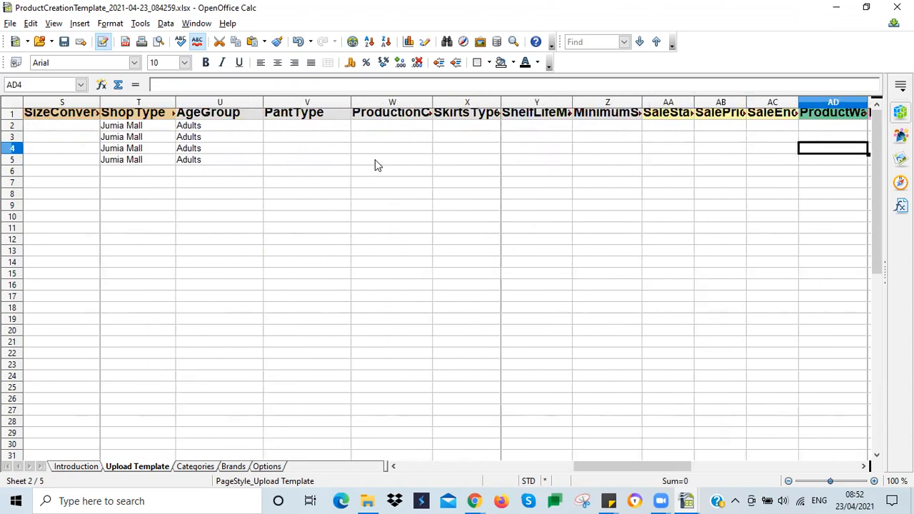
{"action": "key", "text": "Right"}
{"action": "key", "text": "Right"}
{"action": "key", "text": "Right"}
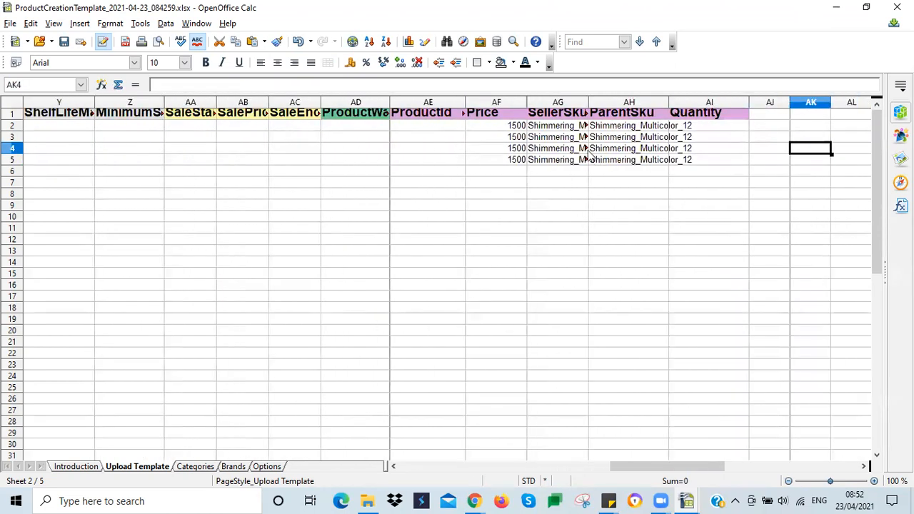
{"action": "left_click", "coordinate": [508, 151]}
{"action": "left_click", "coordinate": [497, 163]}
Widen the SellerSku and ParentSku columns so the full SKUs fit
{"action": "left_click", "coordinate": [543, 149]}
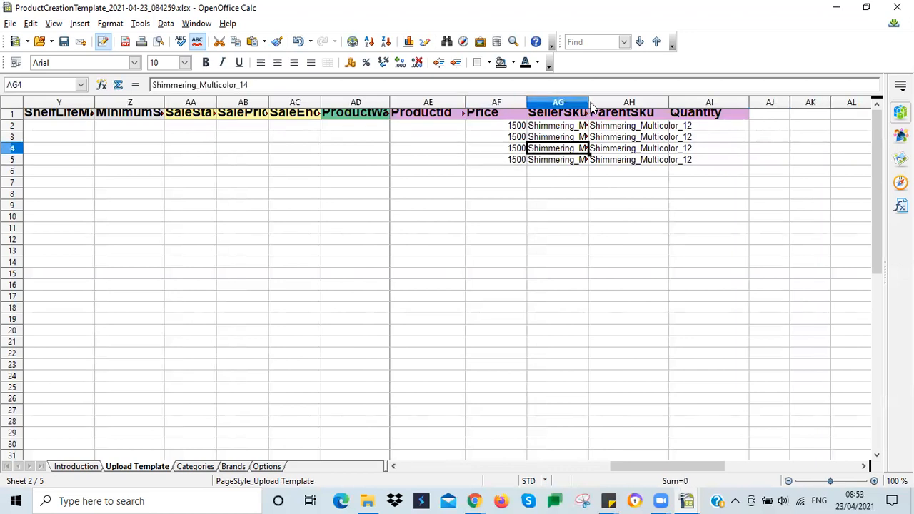
{"action": "left_click_drag", "start_coordinate": [587, 101], "coordinate": [656, 103]}
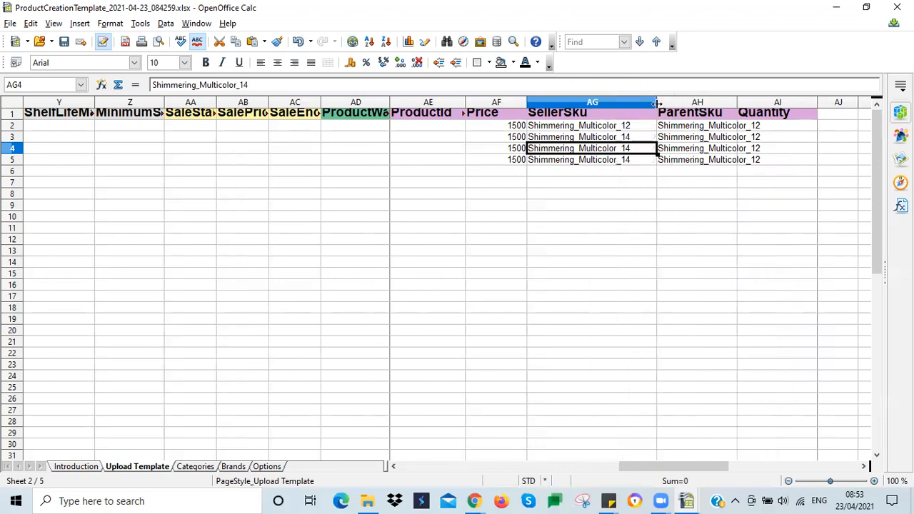
{"action": "left_click_drag", "start_coordinate": [736, 103], "coordinate": [786, 103]}
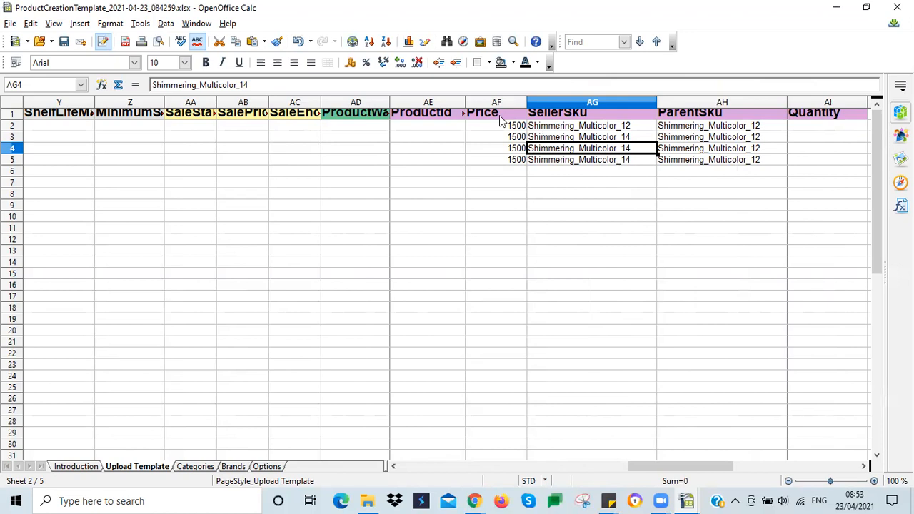
Replace Multicolor with Blue in the SellerSku cells AG4 and AG5
{"action": "double_click", "coordinate": [588, 149]}
{"action": "double_click", "coordinate": [591, 148]}
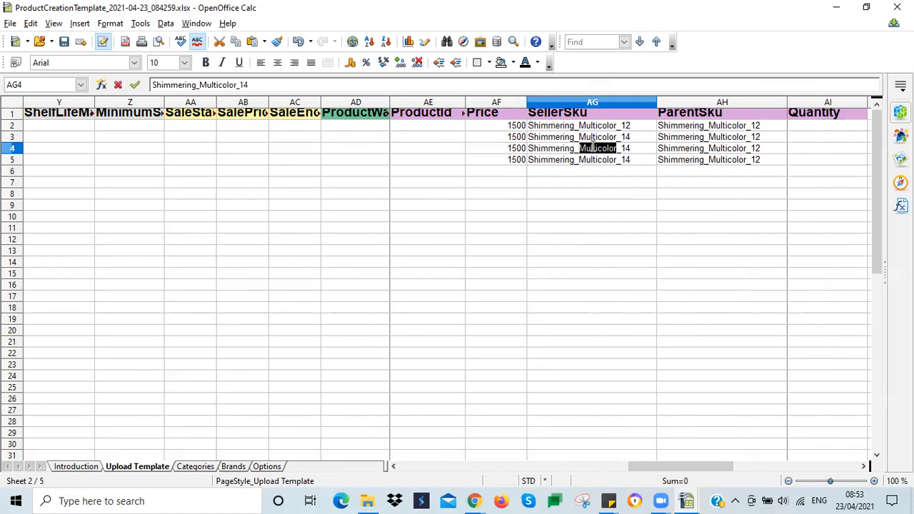
{"action": "type", "text": "Blue"}
{"action": "left_click", "coordinate": [589, 160]}
{"action": "double_click", "coordinate": [589, 160]}
{"action": "type", "text": "Blue"}
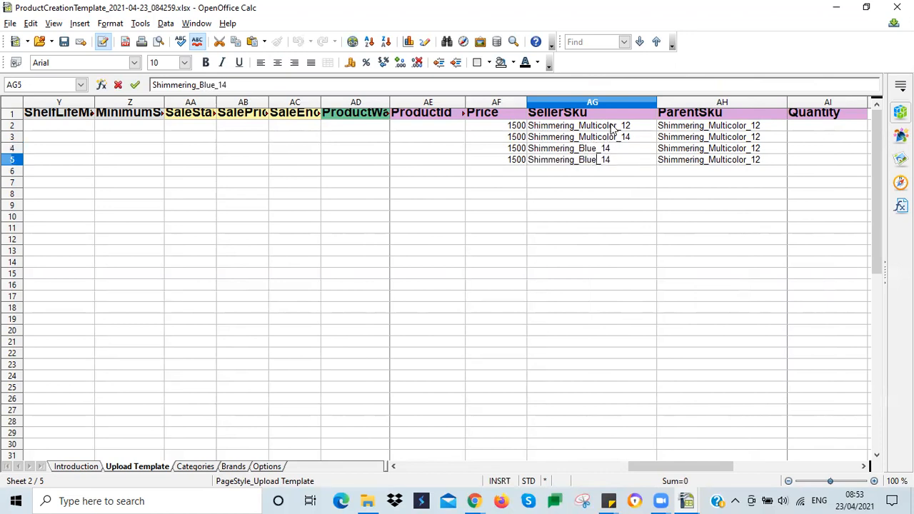
Change the size suffix of the SellerSku in AG4 so it reads Shimmering_Blue_12
{"action": "left_click", "coordinate": [604, 139]}
{"action": "left_click", "coordinate": [608, 148]}
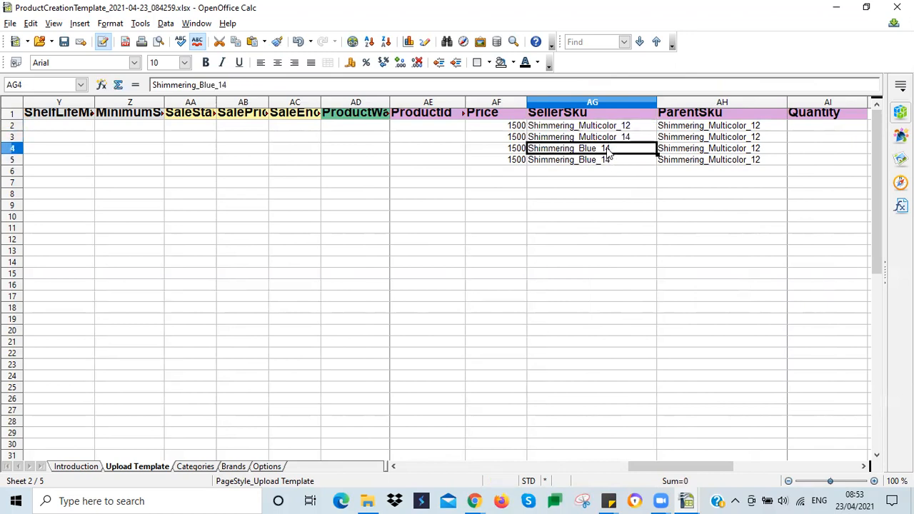
{"action": "double_click", "coordinate": [613, 148]}
{"action": "key", "text": "BackSpace"}
{"action": "type", "text": "2"}
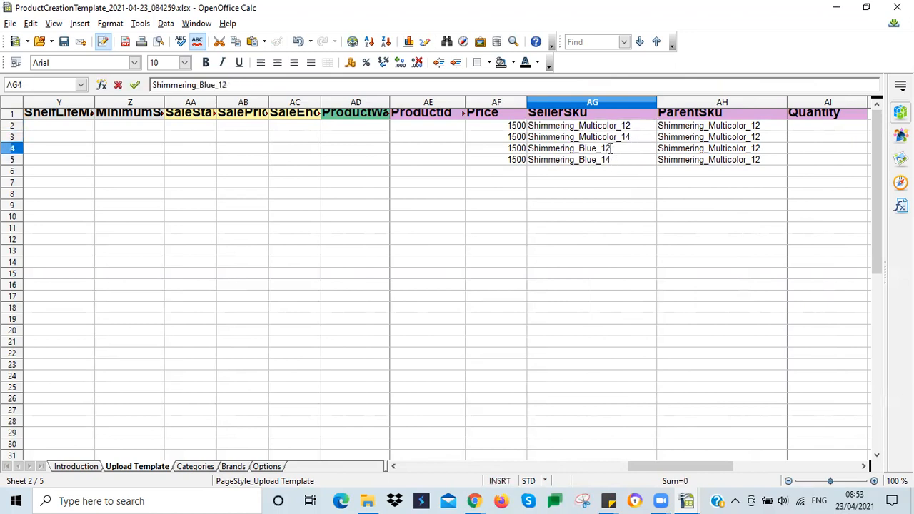
{"action": "left_click", "coordinate": [613, 162]}
Copy Shimmering_Blue_12 from AG4 into the ParentSku cells AH4 and AH5, overwriting the existing data
{"action": "left_click", "coordinate": [591, 150]}
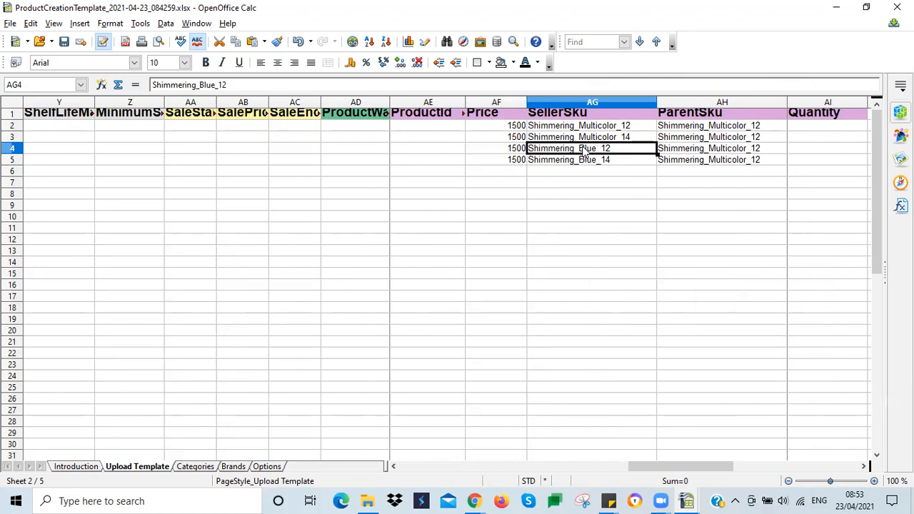
{"action": "left_click_drag", "start_coordinate": [674, 151], "coordinate": [678, 160]}
{"action": "key", "text": "ctrl+v"}
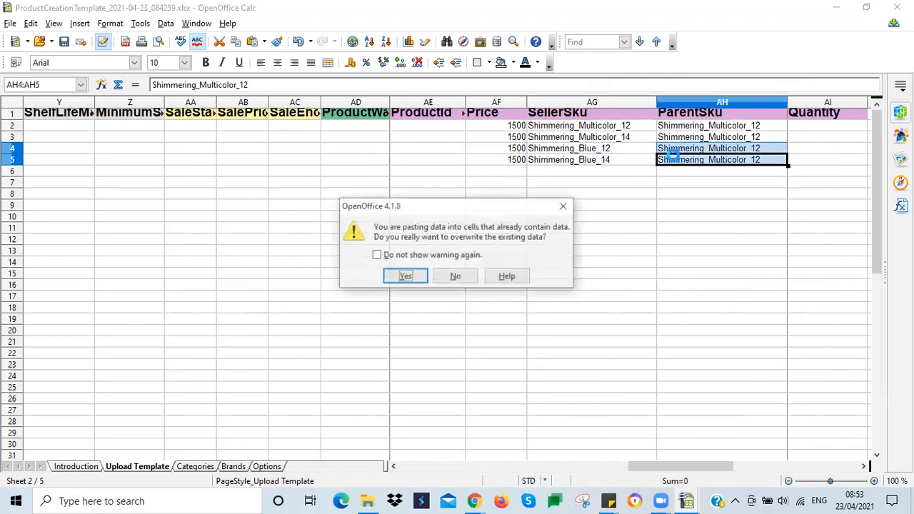
{"action": "key", "text": "Return"}
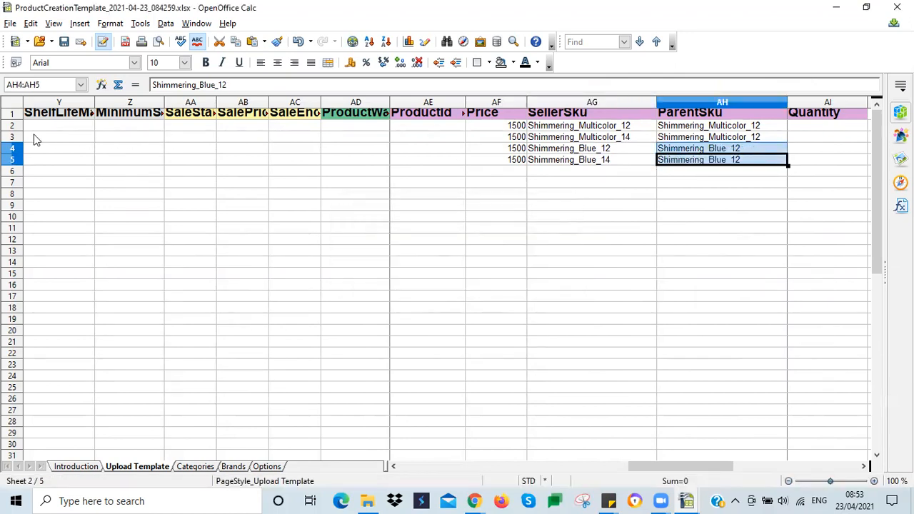
Highlight rows 4 and 5, the blue dress variations, with a cyan background
{"action": "left_click_drag", "start_coordinate": [12, 127], "coordinate": [15, 160]}
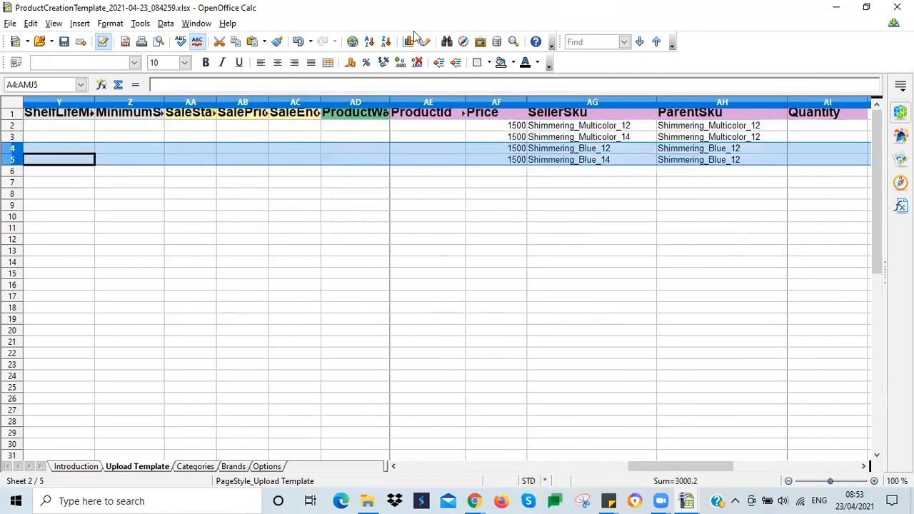
{"action": "left_click", "coordinate": [512, 62]}
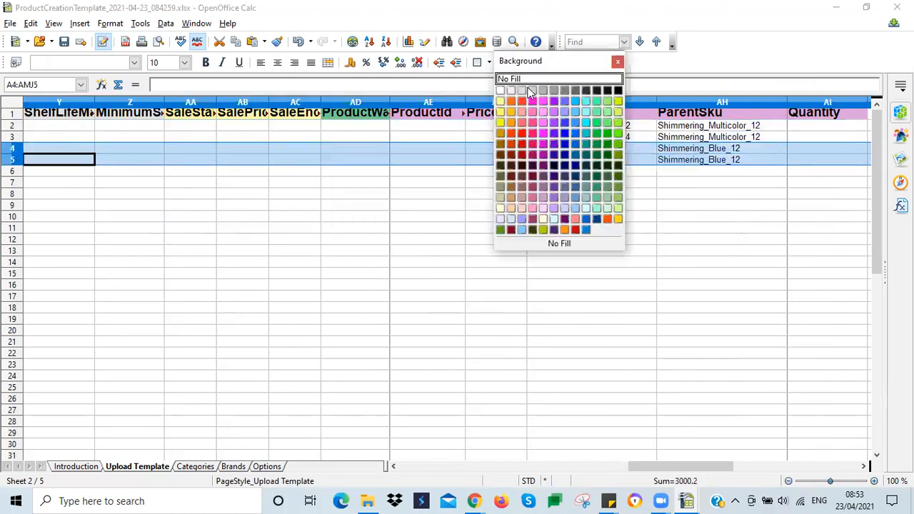
{"action": "left_click", "coordinate": [586, 123]}
{"action": "left_click", "coordinate": [554, 159]}
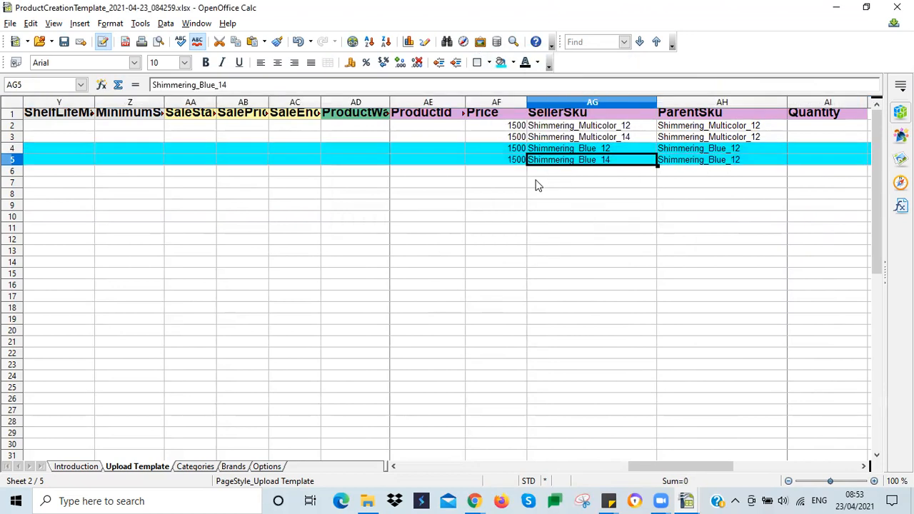
{"action": "left_click", "coordinate": [538, 175]}
{"action": "left_click", "coordinate": [681, 148]}
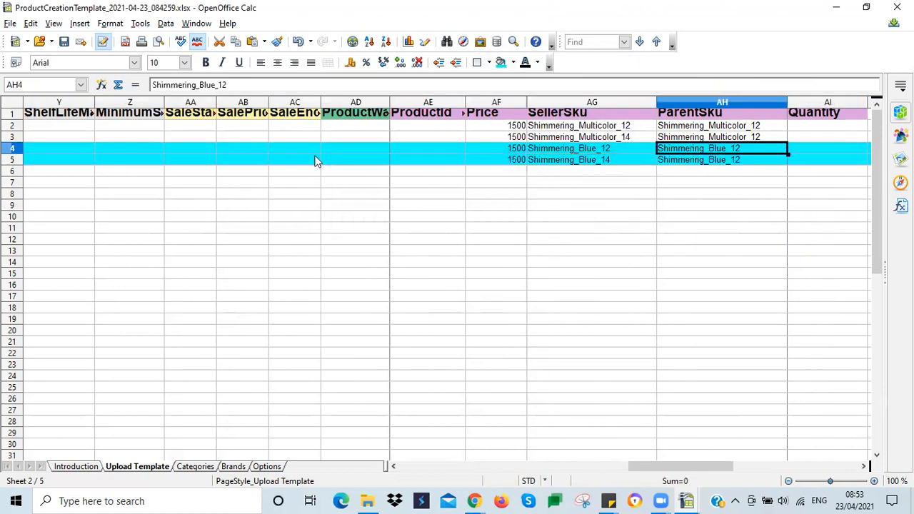
{"action": "left_click", "coordinate": [264, 162]}
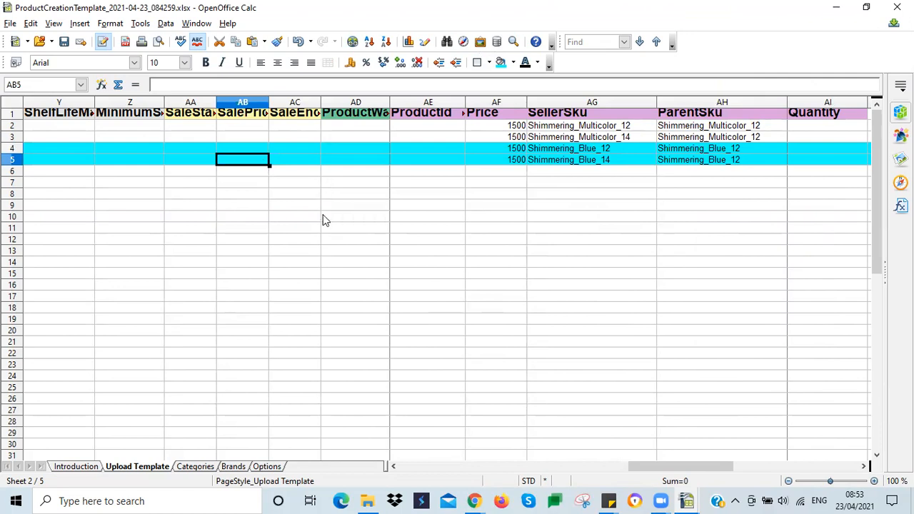
Save a copy of the template to the Desktop as Dresses in Text CSV (.csv) format
{"action": "key", "text": "ctrl+shift+s"}
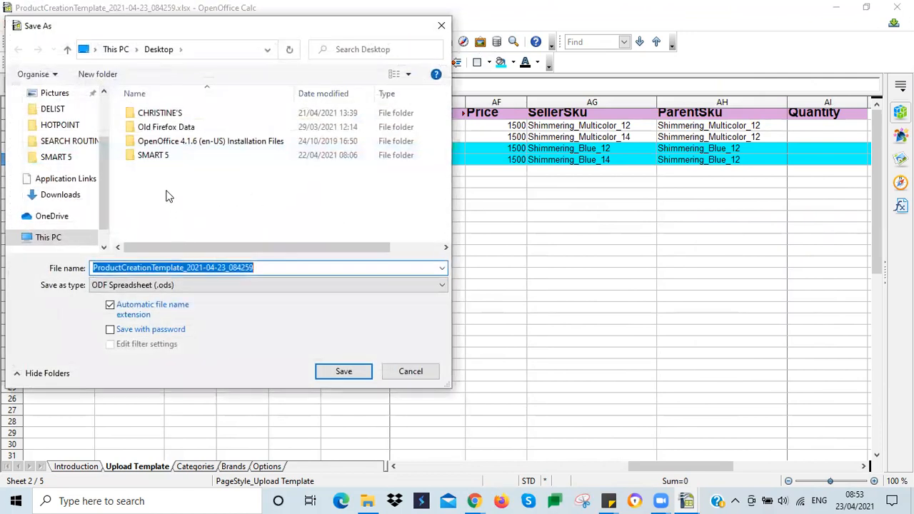
{"action": "type", "text": "Dresses"}
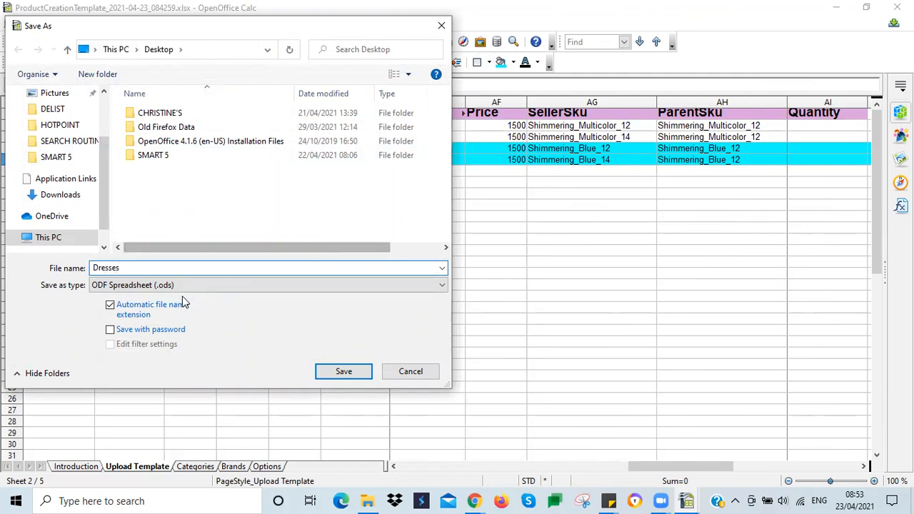
{"action": "left_click", "coordinate": [241, 285]}
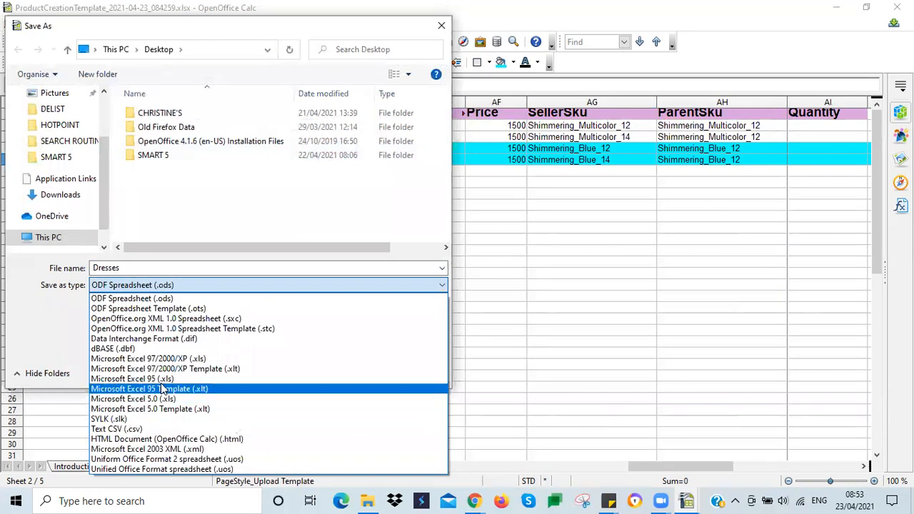
{"action": "left_click", "coordinate": [142, 429]}
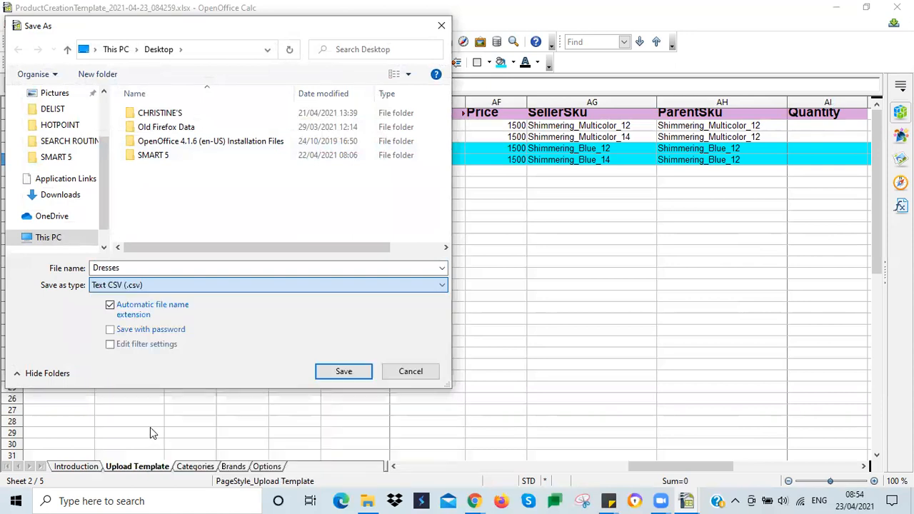
{"action": "left_click", "coordinate": [342, 372]}
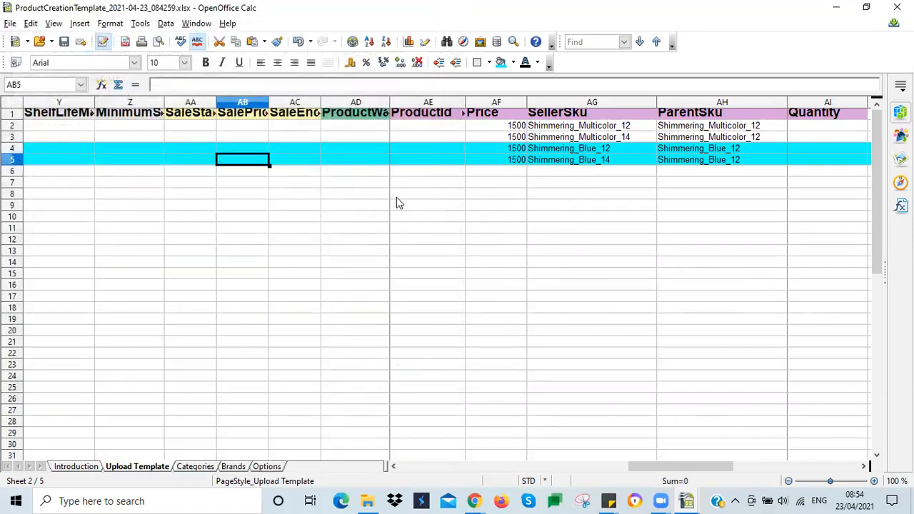
{"action": "left_click", "coordinate": [361, 238]}
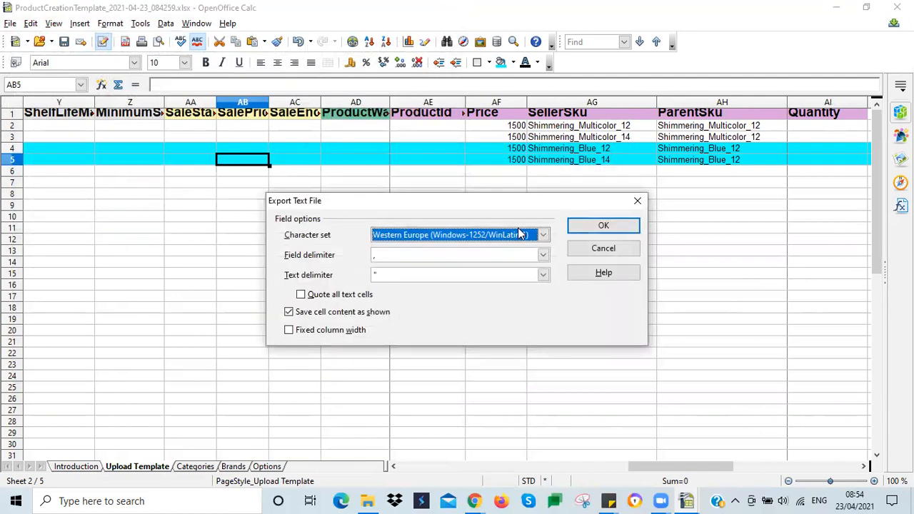
Export the CSV with the Unicode (UTF-8) character set and a semicolon field delimiter
{"action": "left_click", "coordinate": [544, 237]}
{"action": "key", "text": "u"}
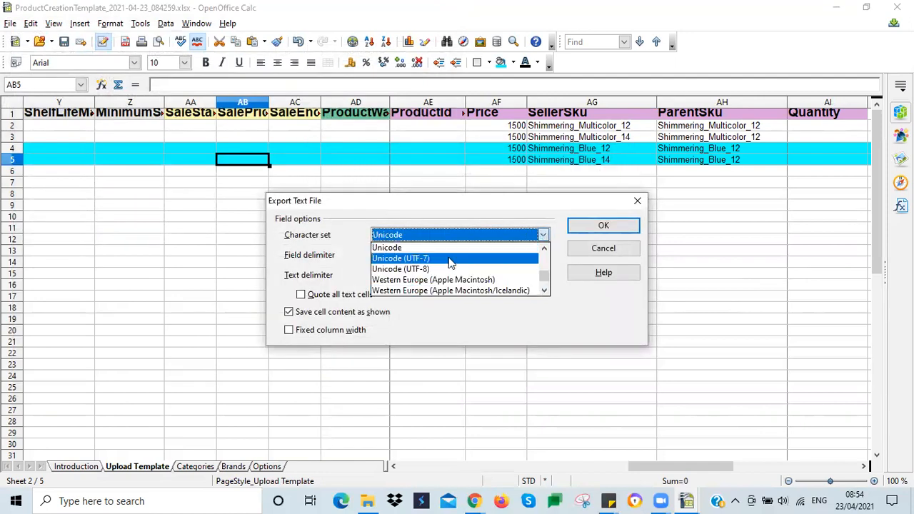
{"action": "left_click", "coordinate": [413, 271]}
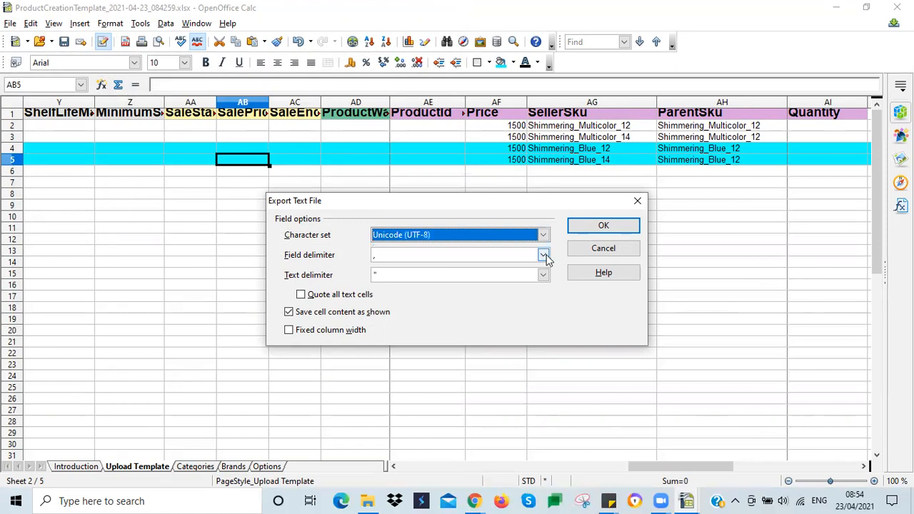
{"action": "left_click", "coordinate": [543, 255]}
{"action": "left_click", "coordinate": [393, 281]}
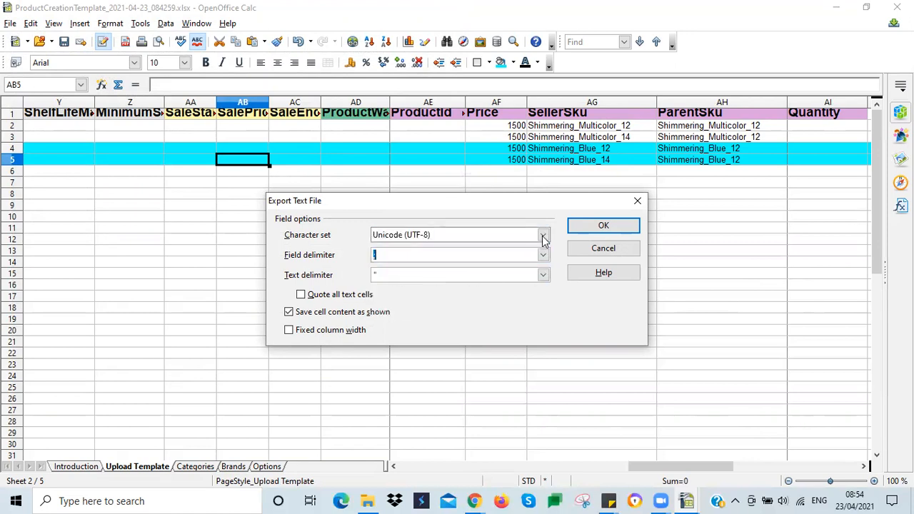
{"action": "left_click", "coordinate": [578, 227]}
{"action": "left_click", "coordinate": [456, 266]}
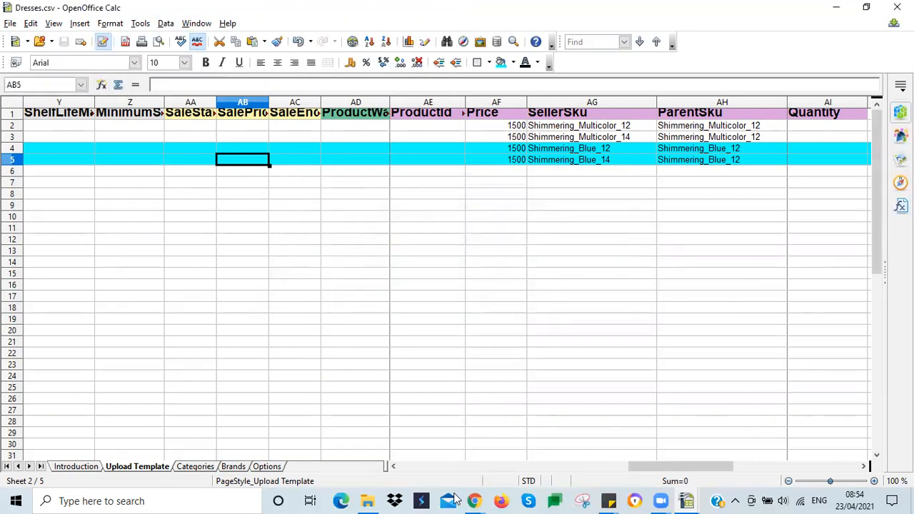
Switch to Jumia Seller Center in Chrome and go to the Upload your File stage of Import Products
{"action": "mouse_move", "coordinate": [474, 501]}
{"action": "left_click", "coordinate": [486, 455]}
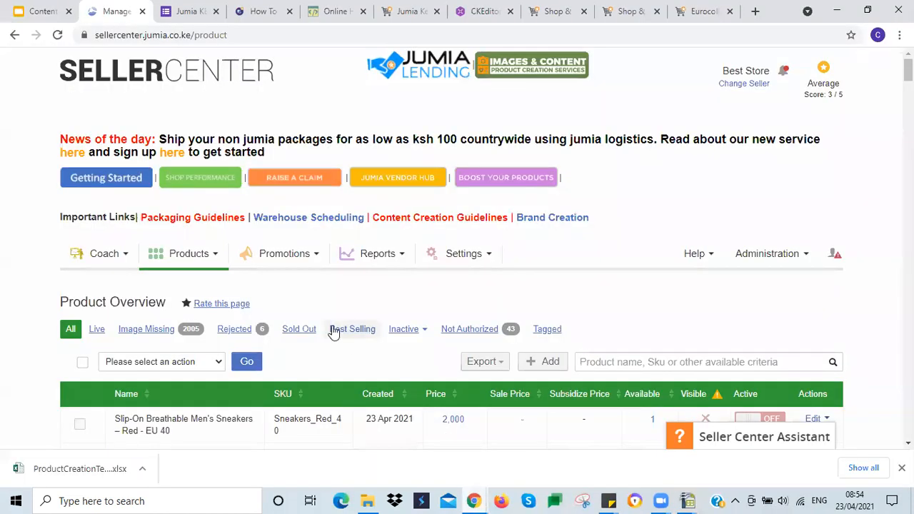
{"action": "left_click", "coordinate": [174, 261]}
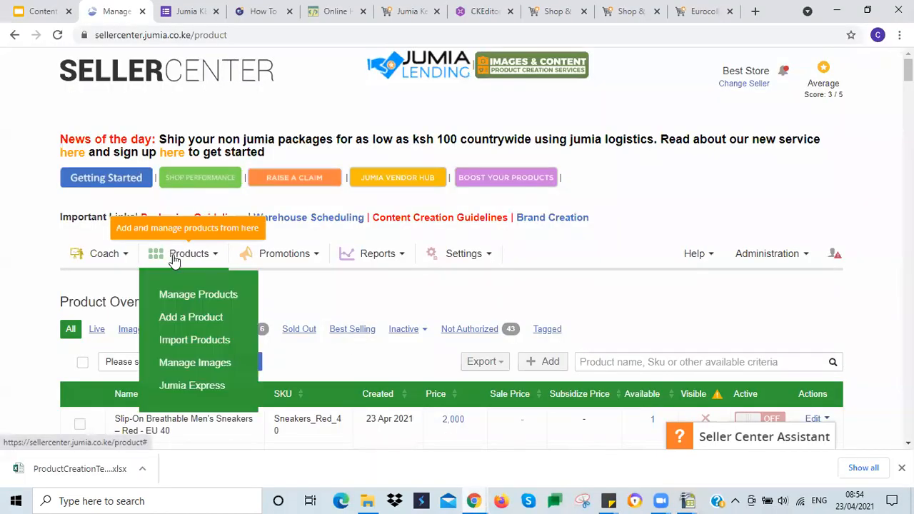
{"action": "left_click", "coordinate": [184, 341]}
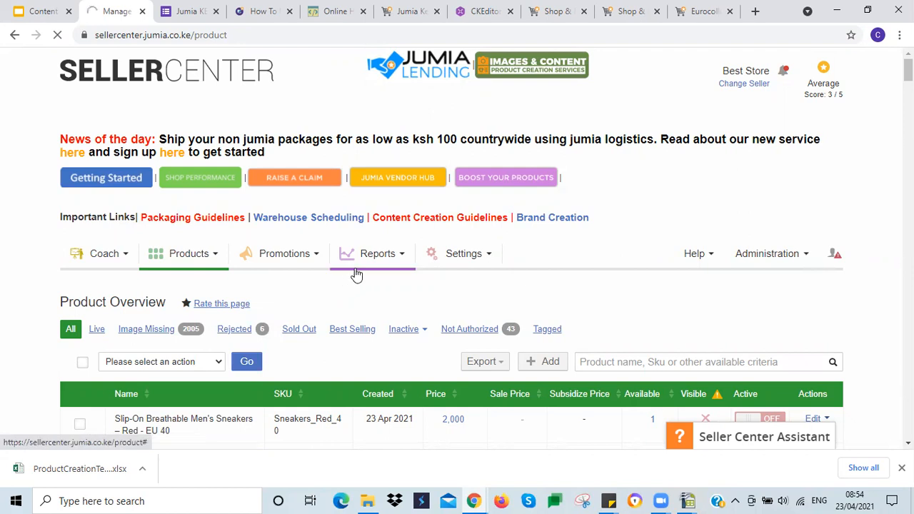
{"action": "scroll", "coordinate": [360, 263], "scroll_direction": "down", "scroll_amount": 3}
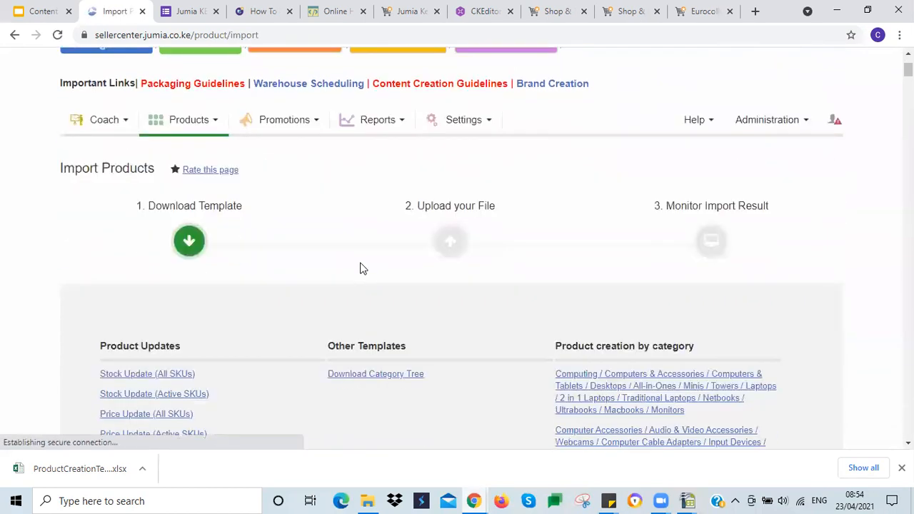
{"action": "scroll", "coordinate": [361, 267], "scroll_direction": "down", "scroll_amount": 2}
{"action": "scroll", "coordinate": [417, 193], "scroll_direction": "up", "scroll_amount": 1}
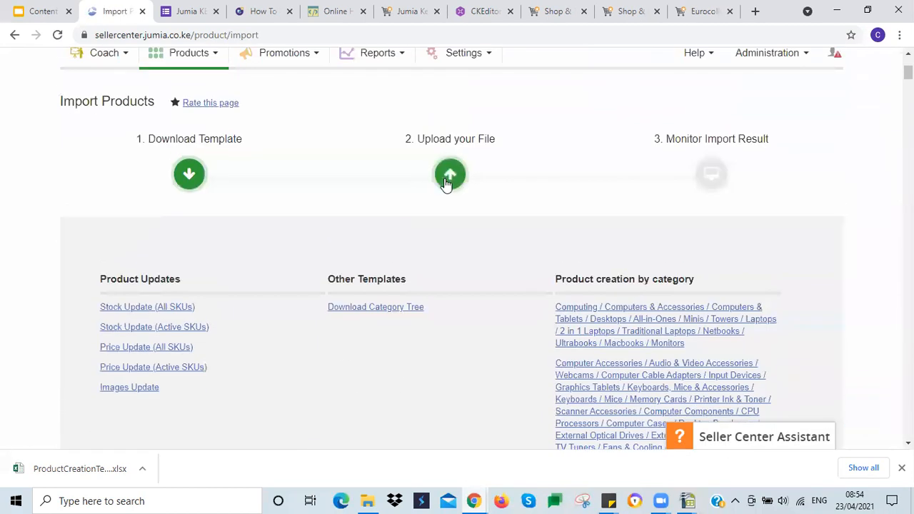
{"action": "left_click", "coordinate": [448, 182]}
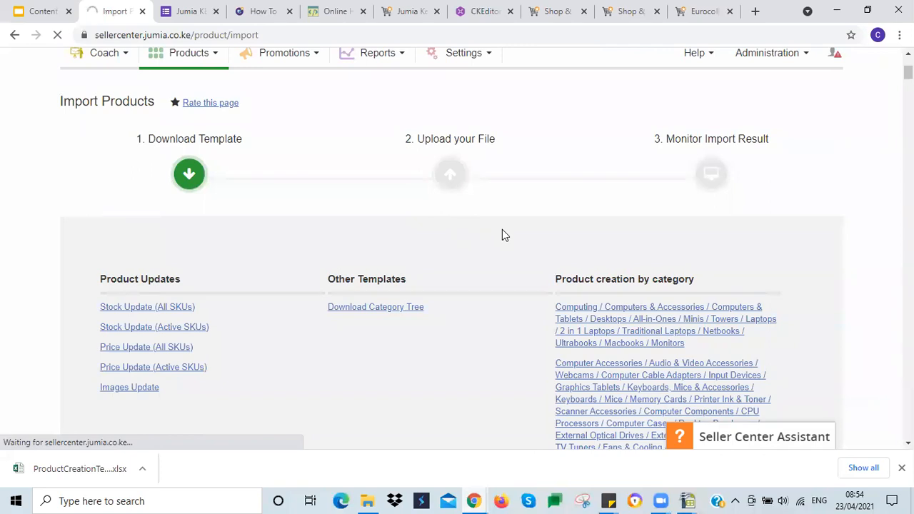
Upload the Dresses file from the Desktop with the import mode set to Create new products
{"action": "scroll", "coordinate": [514, 245], "scroll_direction": "down", "scroll_amount": 2}
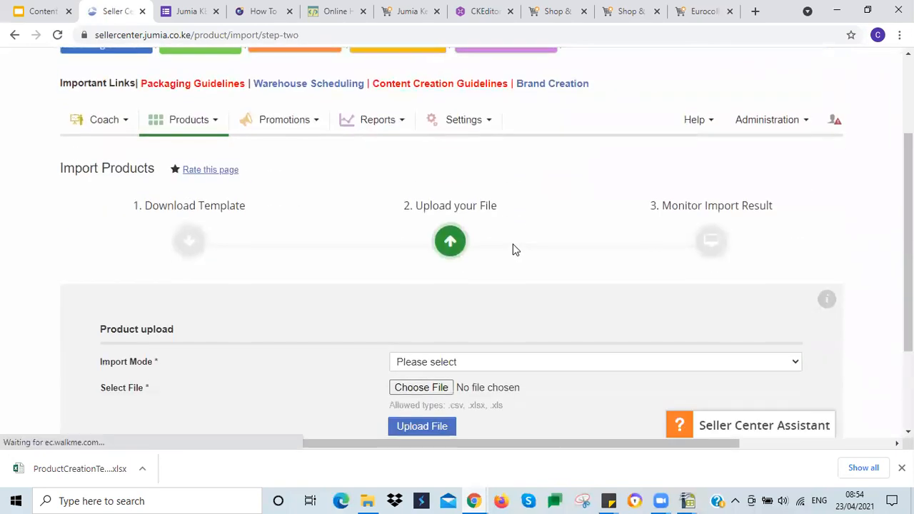
{"action": "scroll", "coordinate": [500, 251], "scroll_direction": "down", "scroll_amount": 2}
{"action": "left_click", "coordinate": [473, 229]}
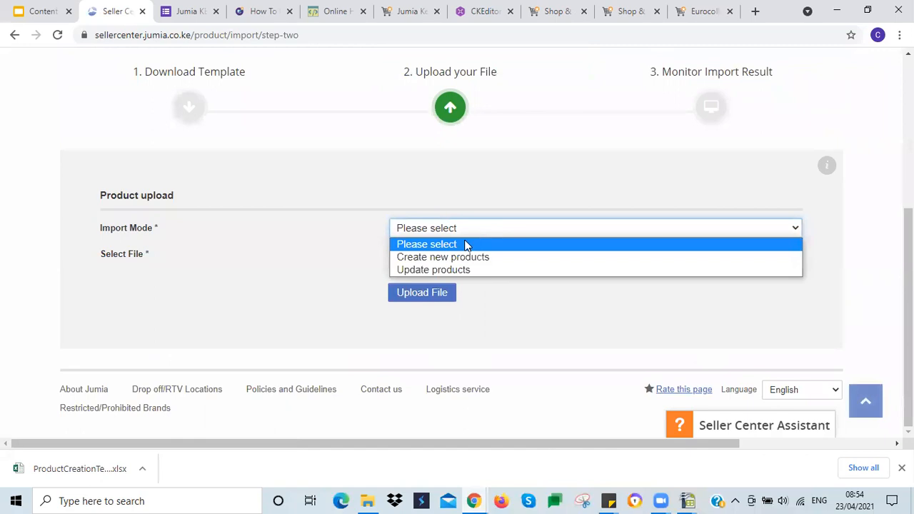
{"action": "left_click", "coordinate": [457, 257]}
{"action": "left_click", "coordinate": [433, 255]}
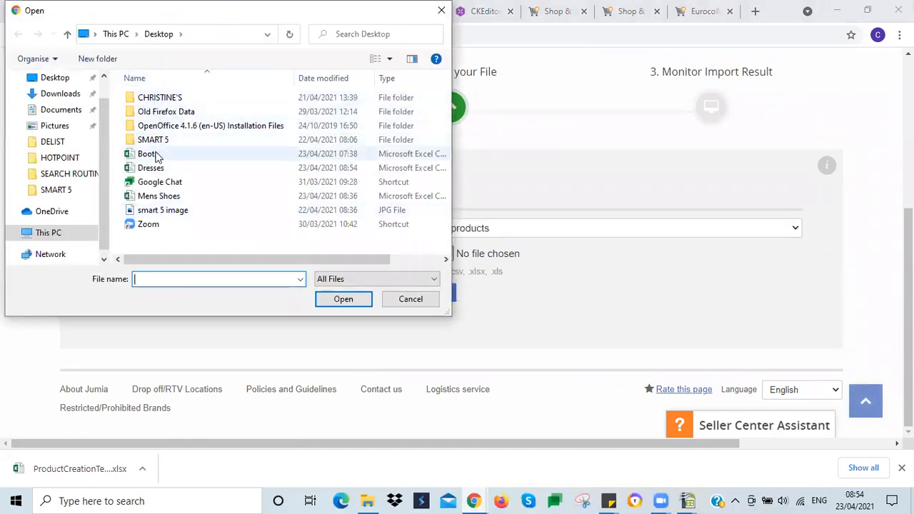
{"action": "left_click", "coordinate": [150, 169]}
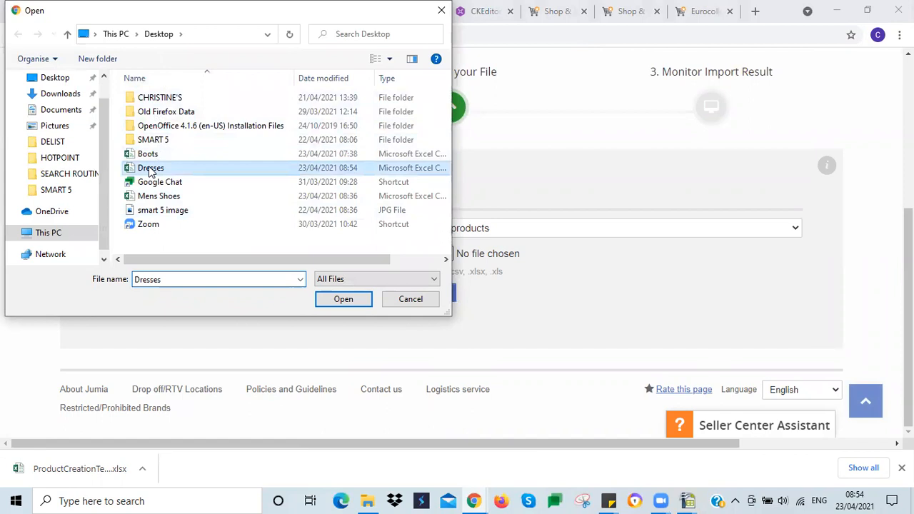
{"action": "left_click", "coordinate": [343, 300]}
{"action": "left_click", "coordinate": [419, 294]}
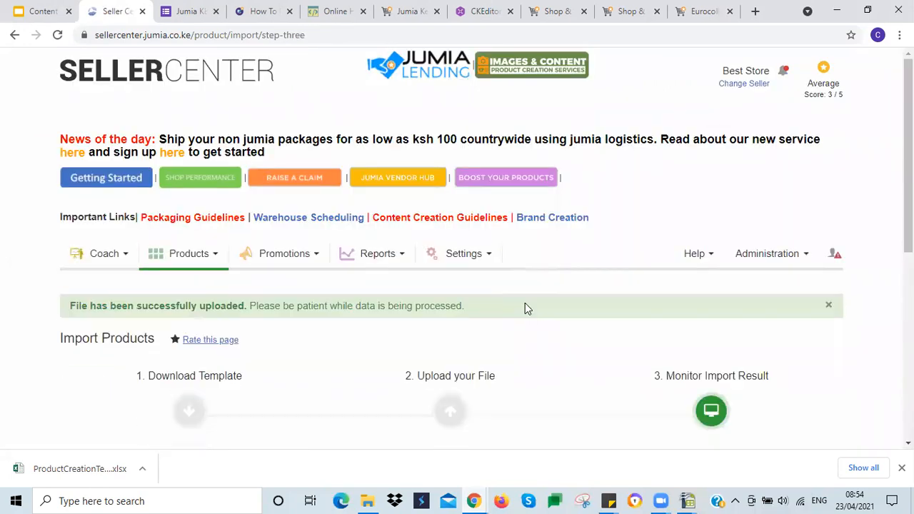
Check the import status of Dresses.csv in the Import History, reloading the page for the current result
{"action": "scroll", "coordinate": [528, 311], "scroll_direction": "down", "scroll_amount": 2}
{"action": "scroll", "coordinate": [528, 311], "scroll_direction": "down", "scroll_amount": 2}
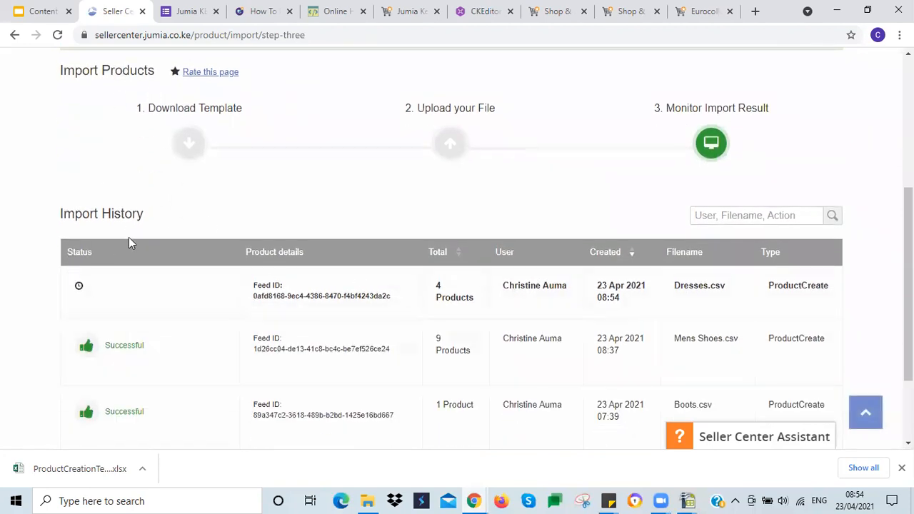
{"action": "left_click", "coordinate": [58, 35]}
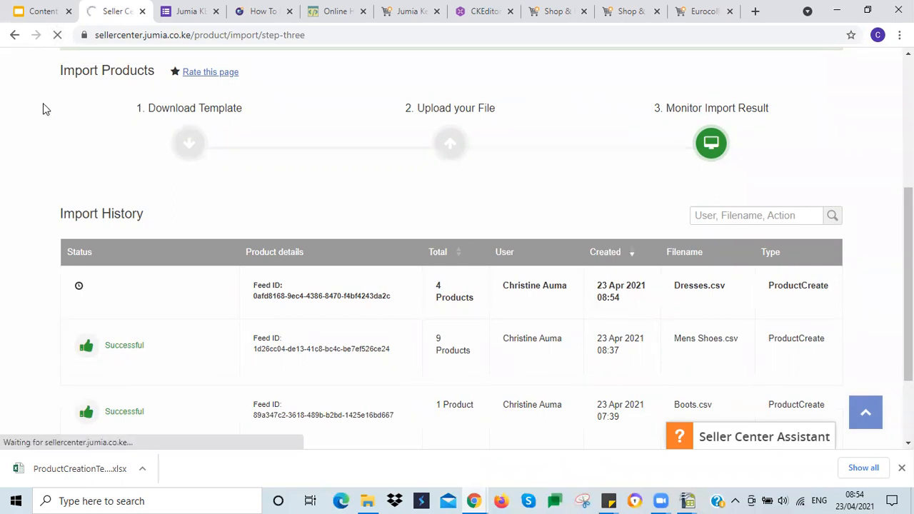
{"action": "scroll", "coordinate": [57, 153], "scroll_direction": "down", "scroll_amount": 4}
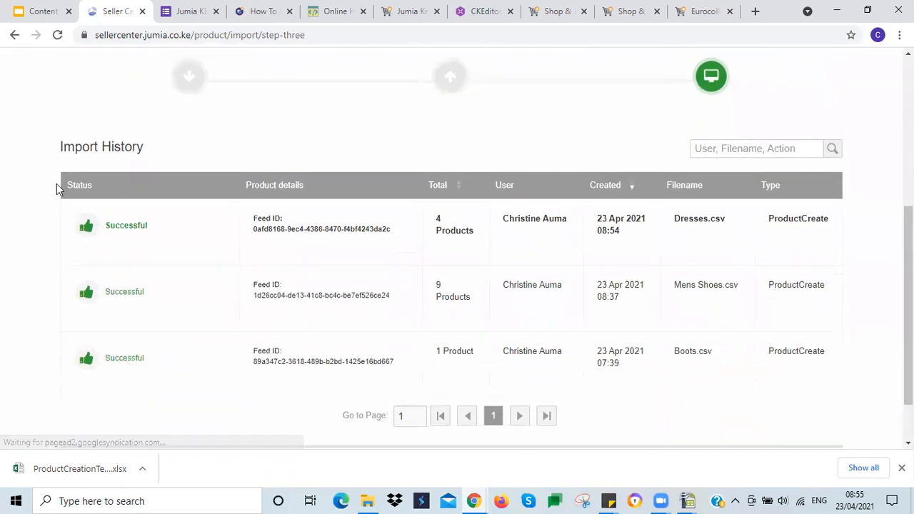
Go to the product overview and open the Shimmering Stone Chiffon Maxi Dress – Blue - CH 14 for editing
{"action": "scroll", "coordinate": [67, 228], "scroll_direction": "up", "scroll_amount": 3}
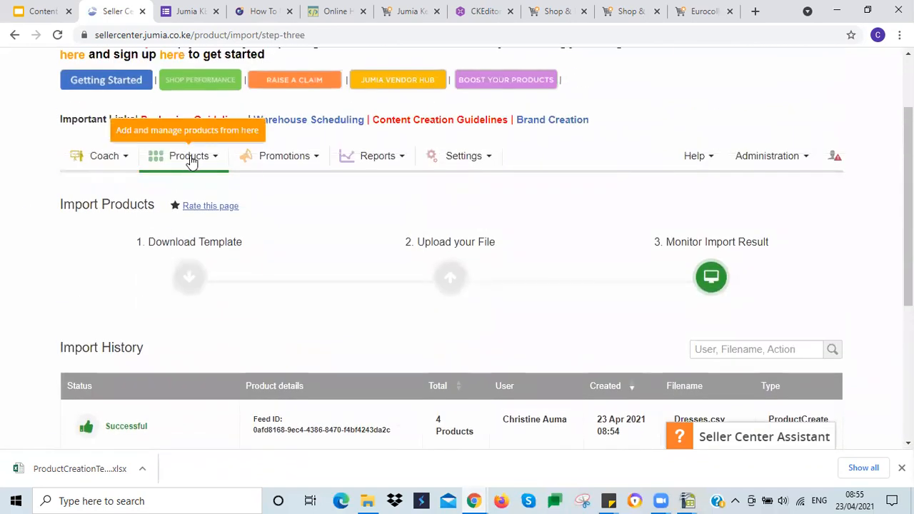
{"action": "left_click", "coordinate": [190, 157]}
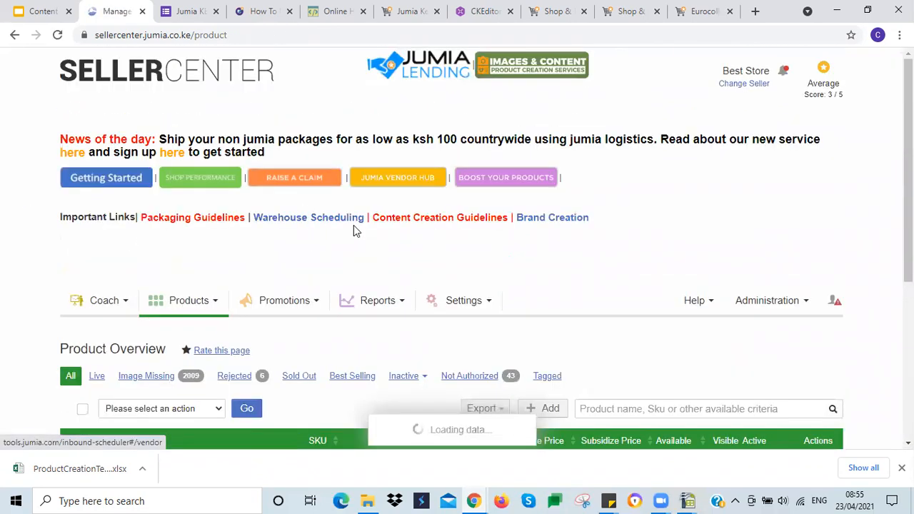
{"action": "scroll", "coordinate": [355, 229], "scroll_direction": "down", "scroll_amount": 4}
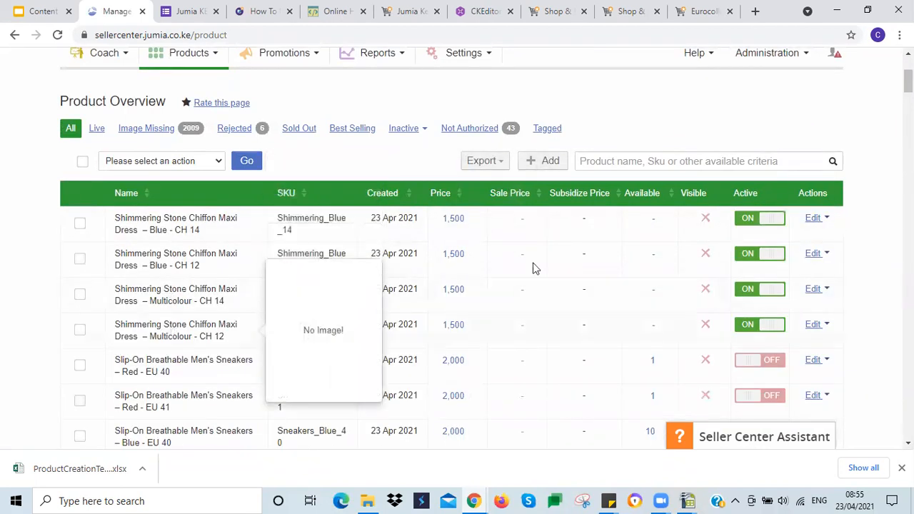
{"action": "left_click", "coordinate": [812, 218]}
{"action": "left_click", "coordinate": [746, 242]}
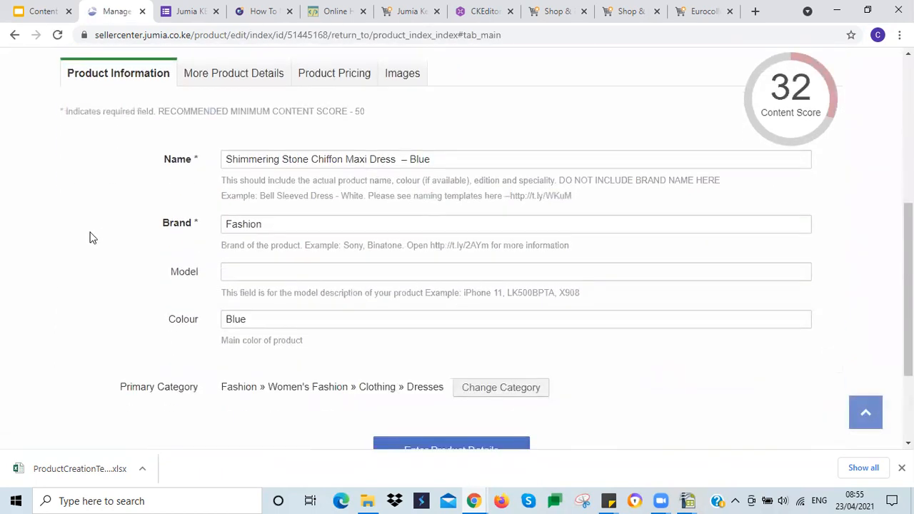
Review the dress's additional product details, examining its content score breakdown, product description and highlights
{"action": "left_click", "coordinate": [207, 80]}
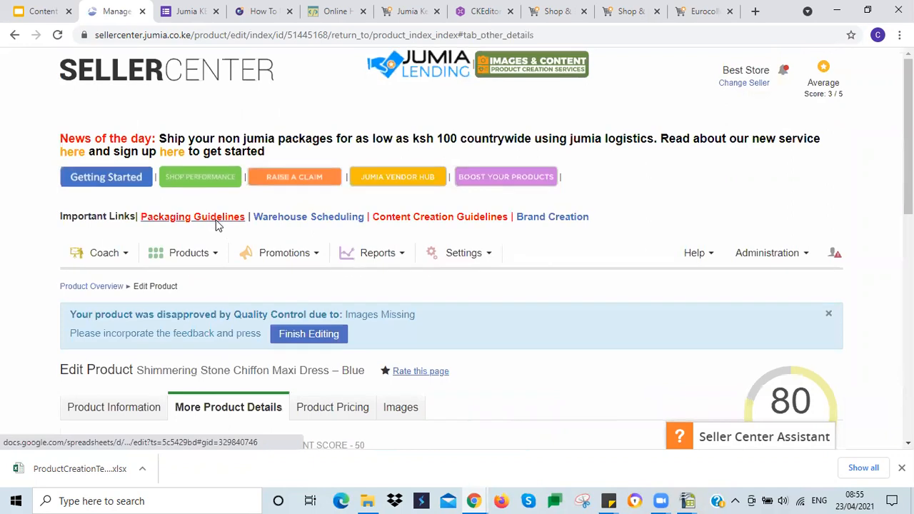
{"action": "scroll", "coordinate": [218, 225], "scroll_direction": "down", "scroll_amount": 4}
{"action": "mouse_move", "coordinate": [778, 150]}
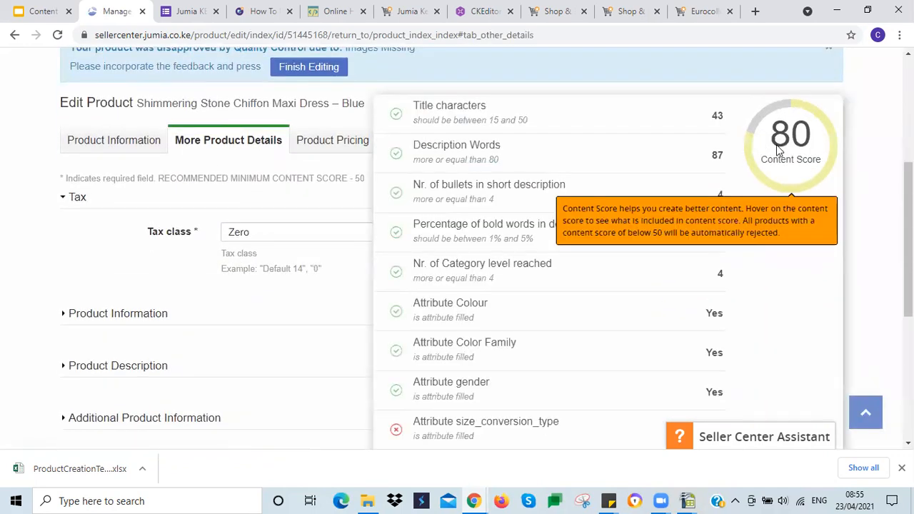
{"action": "scroll", "coordinate": [779, 150], "scroll_direction": "down", "scroll_amount": 1}
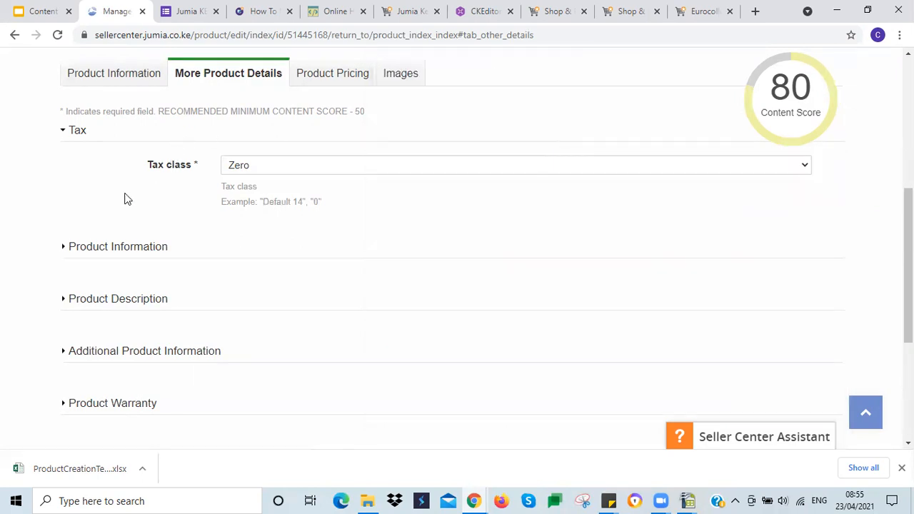
{"action": "left_click", "coordinate": [134, 305]}
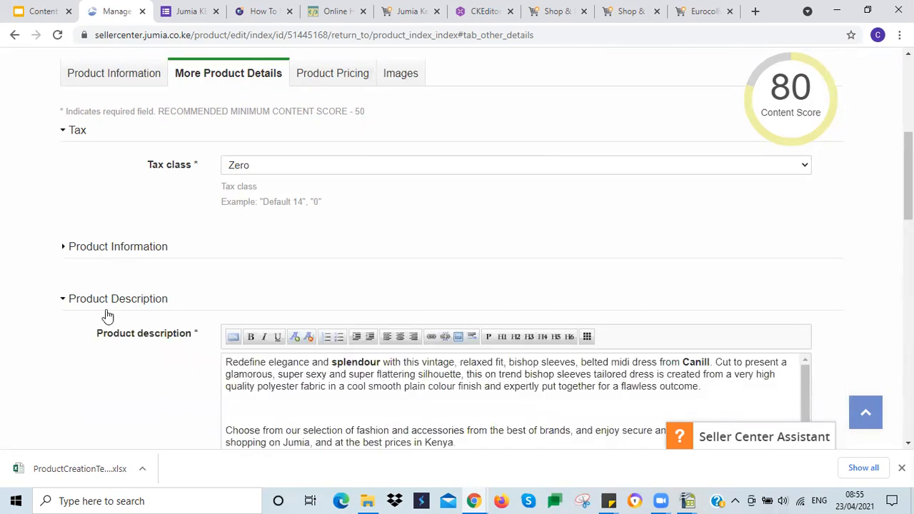
{"action": "scroll", "coordinate": [107, 285], "scroll_direction": "down", "scroll_amount": 5}
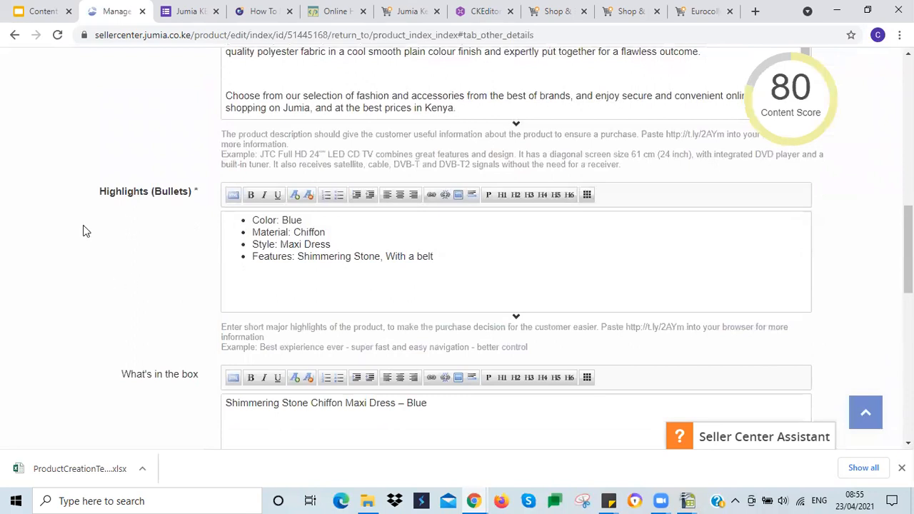
Check the rest of the additional details and the pricing variations of the Shimmering Stone Chiffon Maxi Dress – Blue
{"action": "scroll", "coordinate": [95, 231], "scroll_direction": "down", "scroll_amount": 8}
{"action": "scroll", "coordinate": [207, 260], "scroll_direction": "down", "scroll_amount": 2}
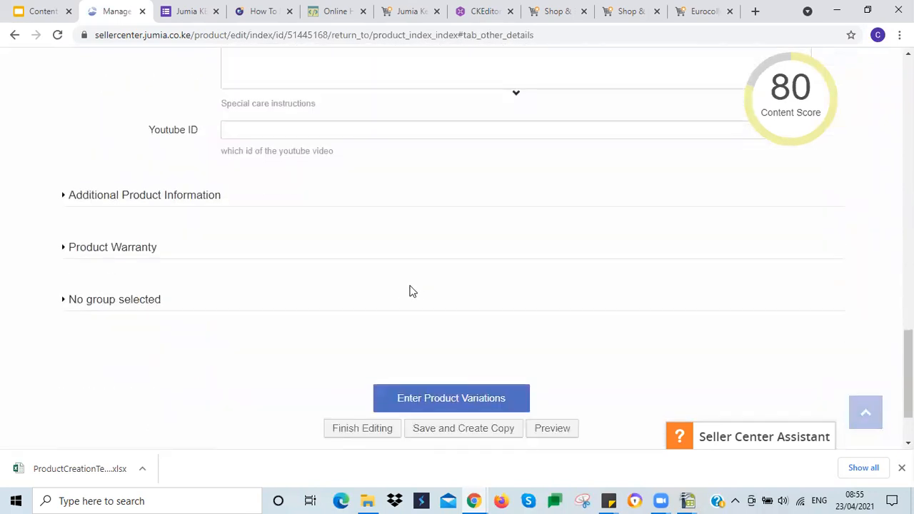
{"action": "left_click", "coordinate": [435, 314]}
{"action": "scroll", "coordinate": [415, 304], "scroll_direction": "down", "scroll_amount": 2}
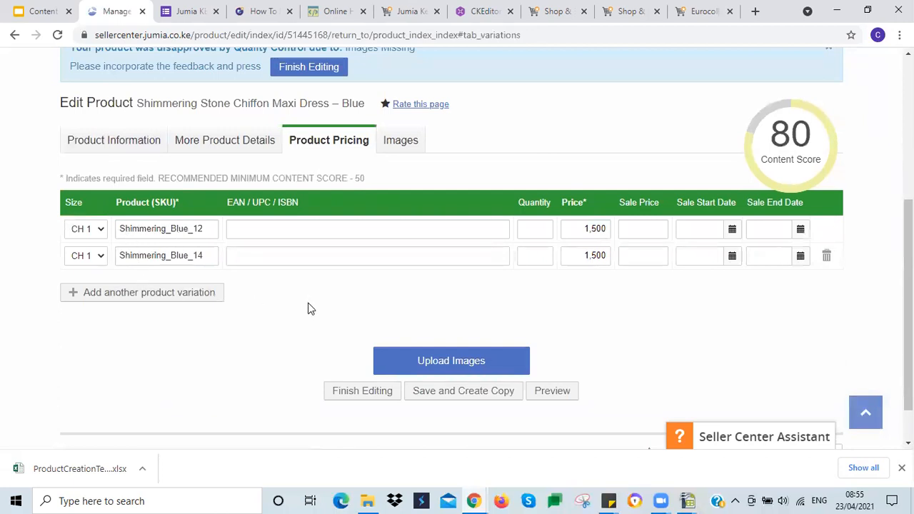
{"action": "scroll", "coordinate": [243, 276], "scroll_direction": "up", "scroll_amount": 3}
Deactivate the four Shimmering Stone Chiffon Maxi Dress variations, Blue and Multicolour in CH 12 and CH 14, in the product overview
{"action": "mouse_move", "coordinate": [187, 122]}
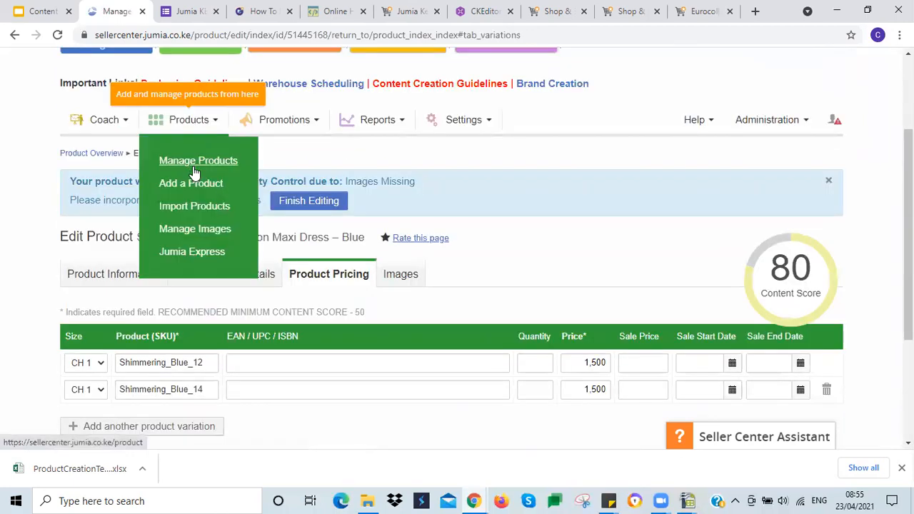
{"action": "left_click", "coordinate": [196, 163]}
{"action": "left_click", "coordinate": [516, 112]}
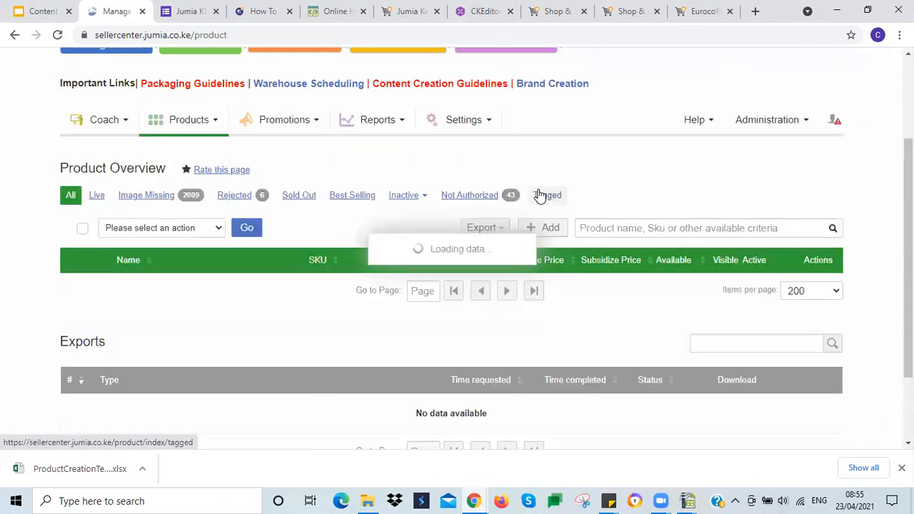
{"action": "scroll", "coordinate": [541, 194], "scroll_direction": "down", "scroll_amount": 2}
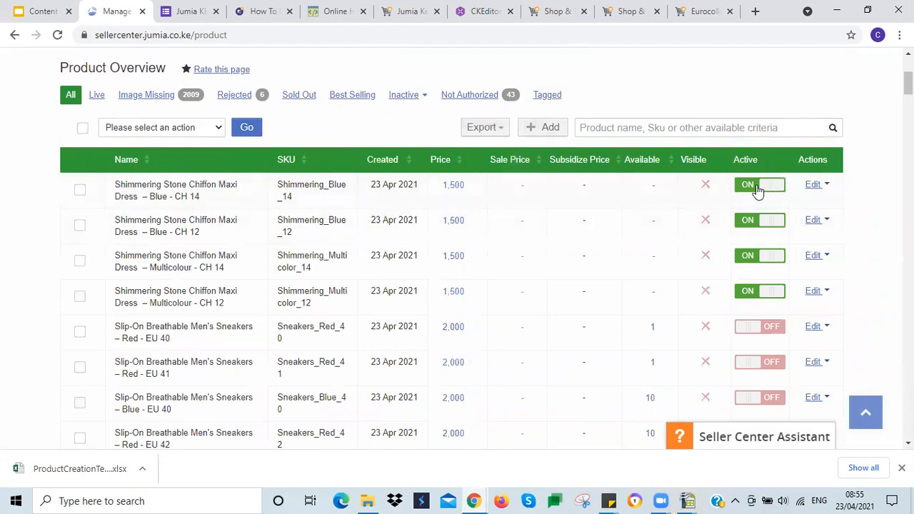
{"action": "left_click", "coordinate": [765, 187]}
{"action": "left_click", "coordinate": [755, 222]}
{"action": "left_click", "coordinate": [748, 257]}
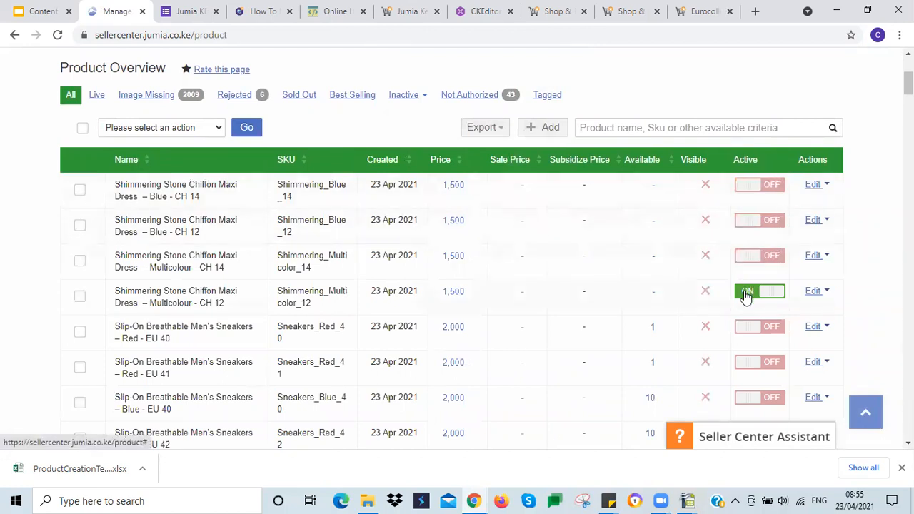
{"action": "left_click", "coordinate": [745, 293]}
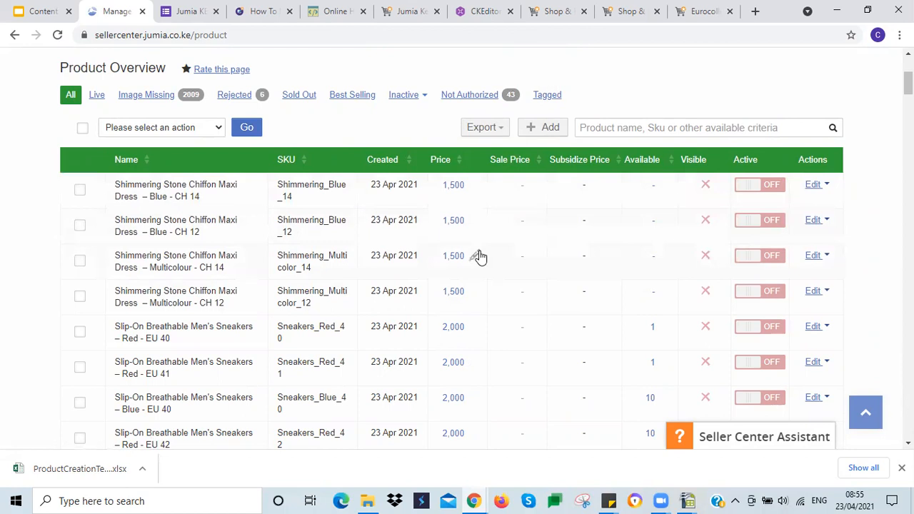
Go to the Import Products page
{"action": "scroll", "coordinate": [478, 257], "scroll_direction": "up", "scroll_amount": 1}
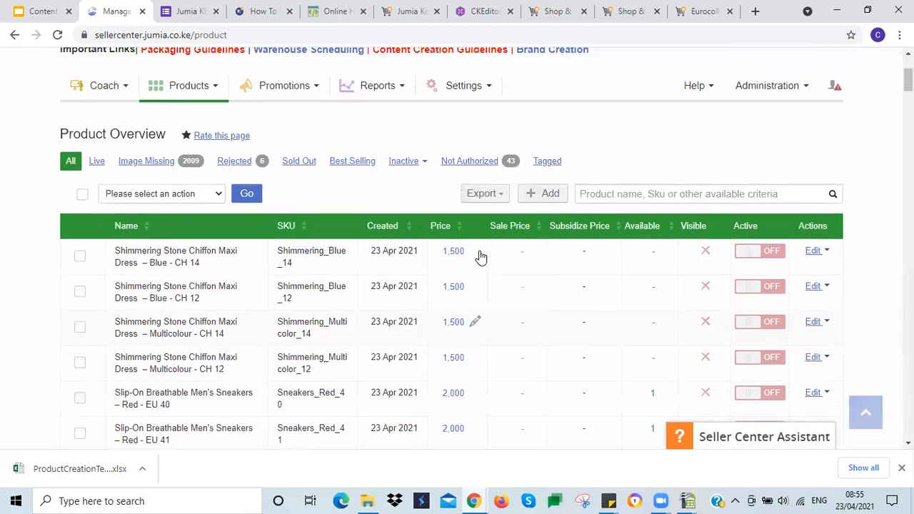
{"action": "left_click", "coordinate": [186, 89]}
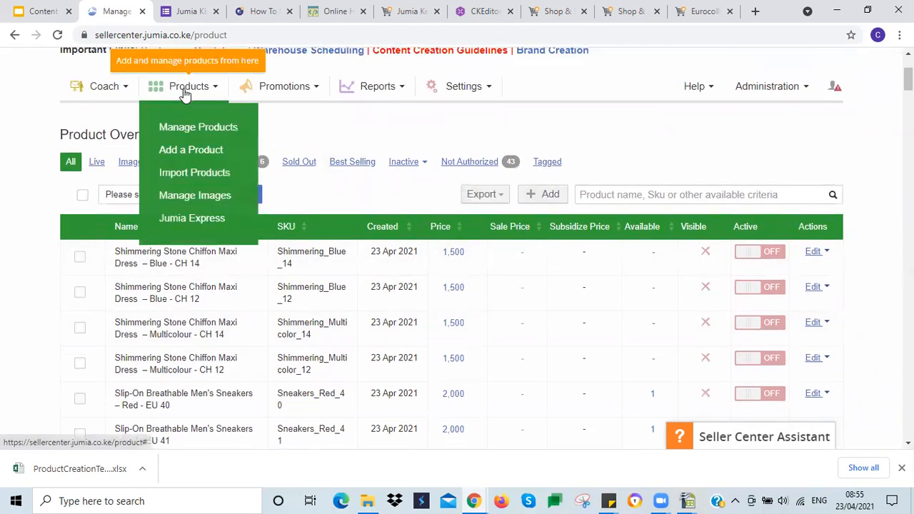
{"action": "left_click", "coordinate": [199, 172]}
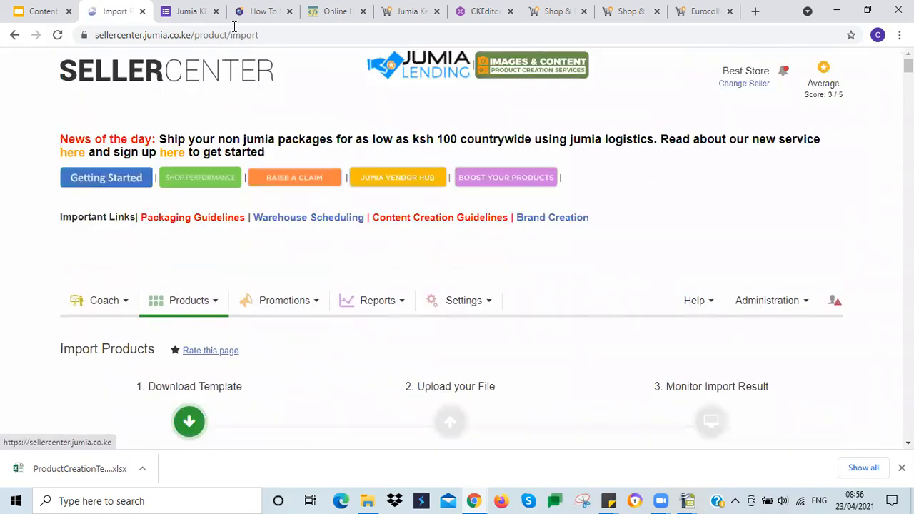
Close the Jumia brand creation request form without keeping its entries and return to Import Products
{"action": "left_click", "coordinate": [198, 15]}
{"action": "left_click", "coordinate": [215, 11]}
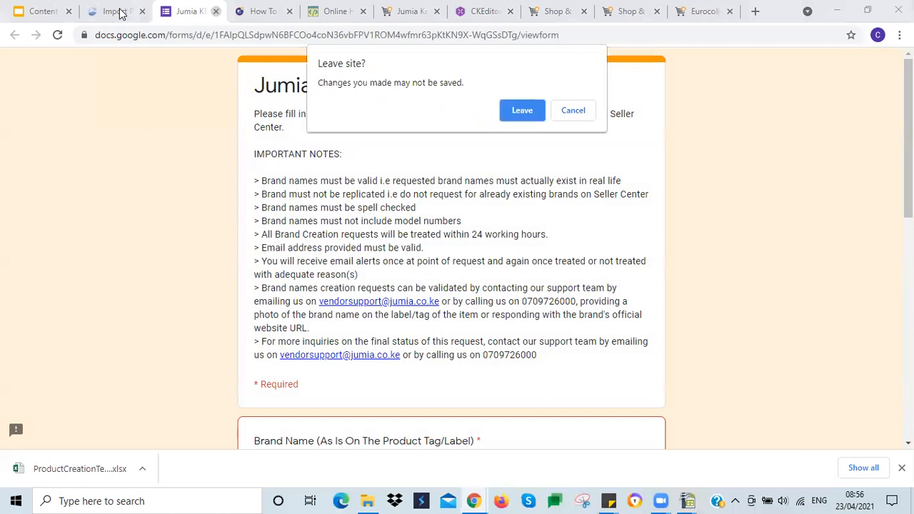
{"action": "left_click", "coordinate": [522, 111]}
{"action": "left_click", "coordinate": [132, 13]}
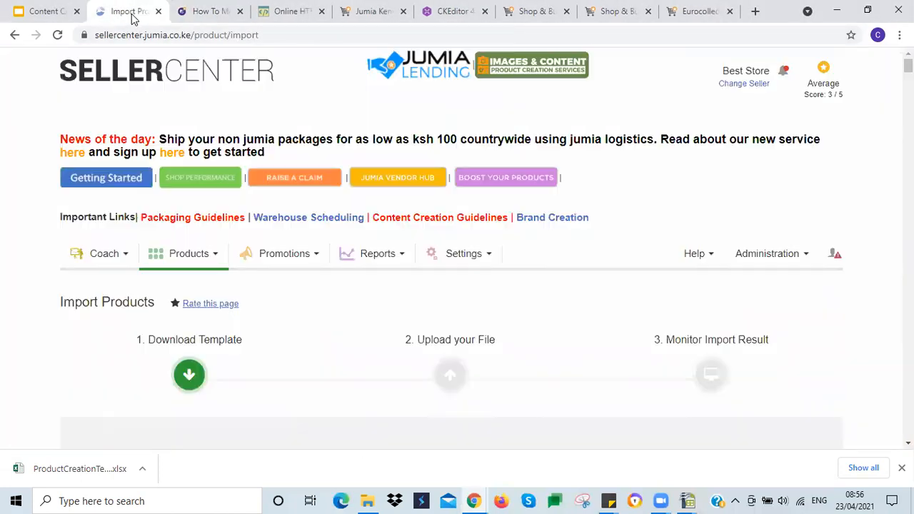
Generate the product creation template for the First Aid Box / Health & Beauty category
{"action": "scroll", "coordinate": [618, 227], "scroll_direction": "down", "scroll_amount": 1}
{"action": "scroll", "coordinate": [618, 227], "scroll_direction": "down", "scroll_amount": 2}
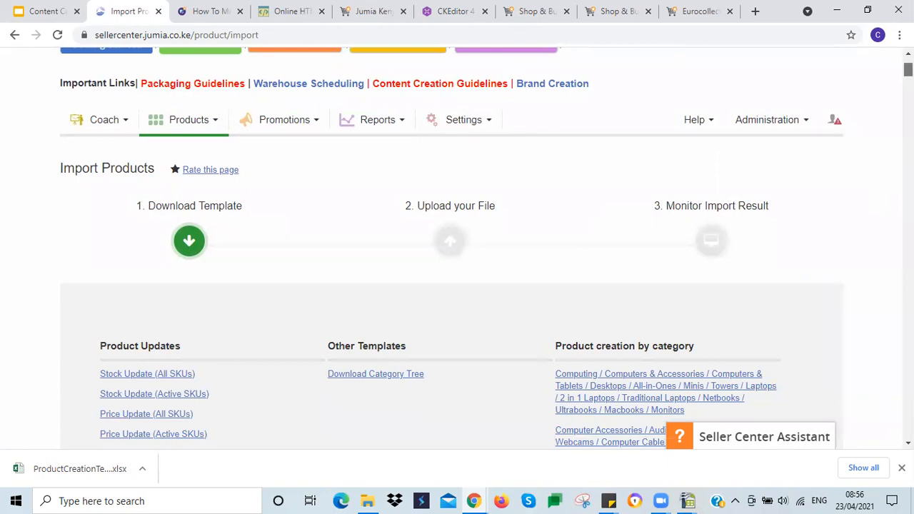
{"action": "scroll", "coordinate": [618, 227], "scroll_direction": "down", "scroll_amount": 15}
{"action": "scroll", "coordinate": [618, 227], "scroll_direction": "down", "scroll_amount": 10}
{"action": "scroll", "coordinate": [618, 227], "scroll_direction": "down", "scroll_amount": 8}
{"action": "scroll", "coordinate": [618, 227], "scroll_direction": "down", "scroll_amount": 8}
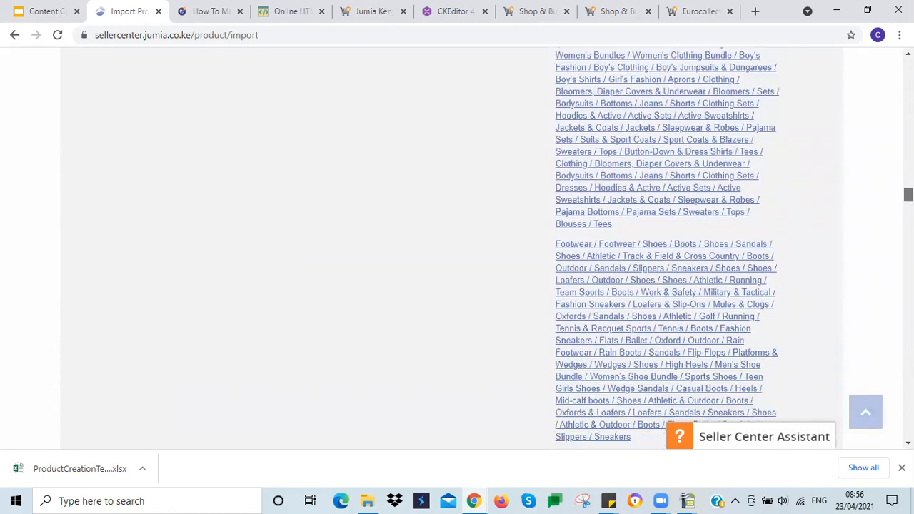
{"action": "scroll", "coordinate": [618, 227], "scroll_direction": "down", "scroll_amount": 4}
{"action": "scroll", "coordinate": [666, 250], "scroll_direction": "down", "scroll_amount": 8}
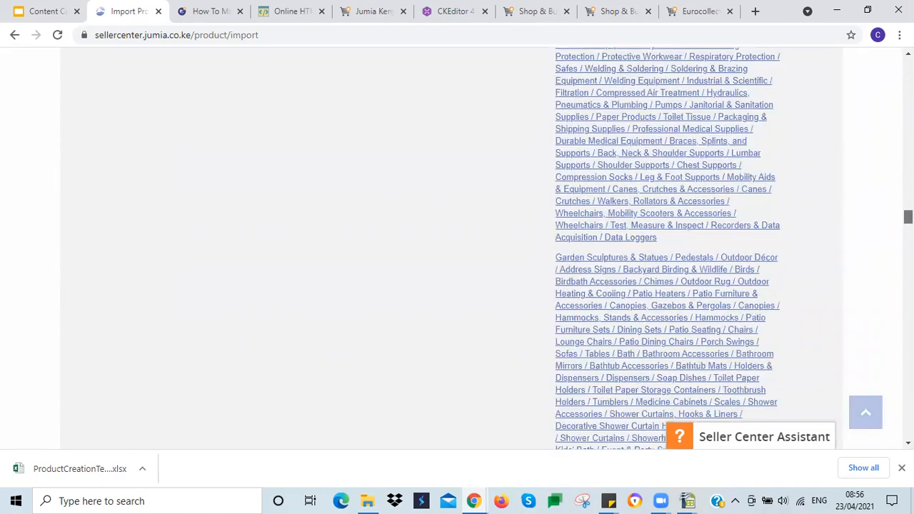
{"action": "scroll", "coordinate": [667, 250], "scroll_direction": "down", "scroll_amount": 10}
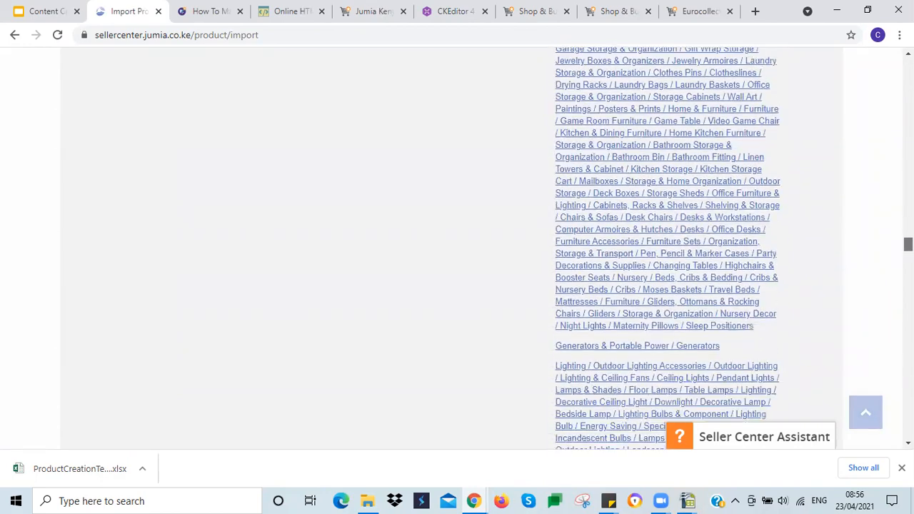
{"action": "scroll", "coordinate": [666, 249], "scroll_direction": "down", "scroll_amount": 4}
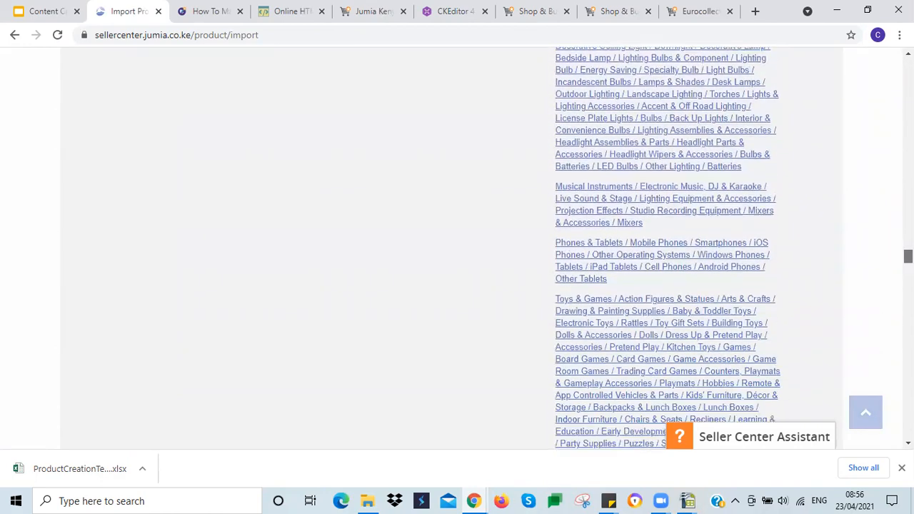
{"action": "scroll", "coordinate": [666, 249], "scroll_direction": "down", "scroll_amount": 10}
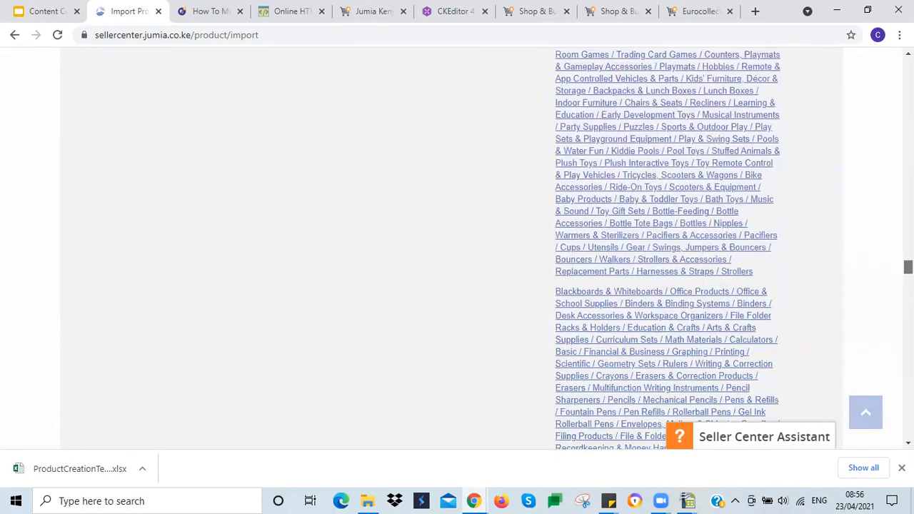
{"action": "scroll", "coordinate": [667, 250], "scroll_direction": "down", "scroll_amount": 8}
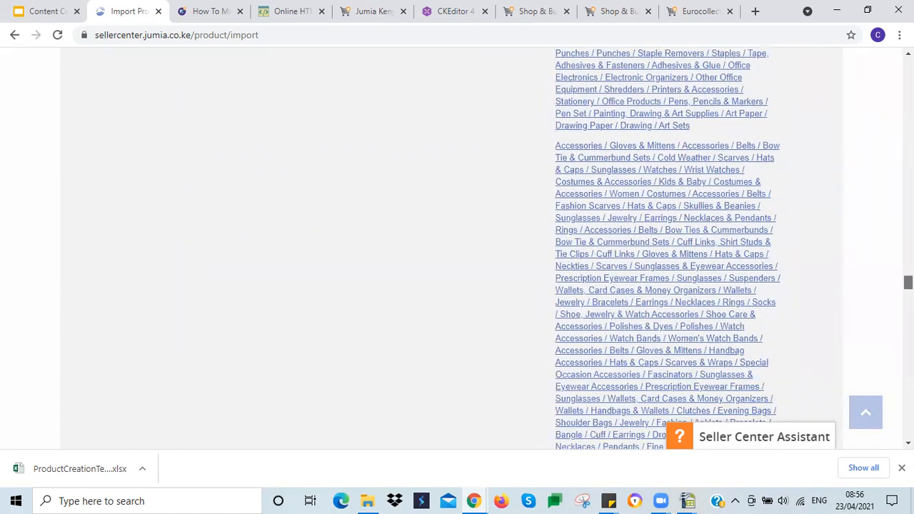
{"action": "scroll", "coordinate": [666, 250], "scroll_direction": "down", "scroll_amount": 4}
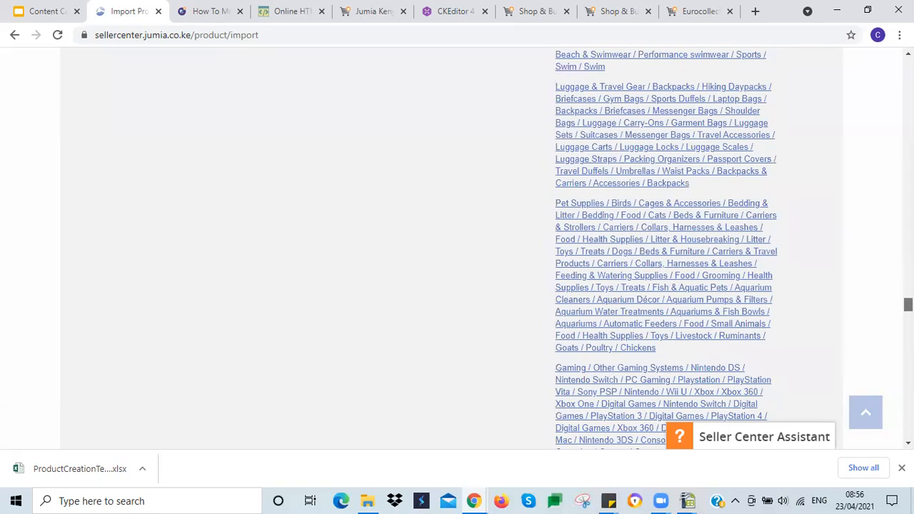
{"action": "scroll", "coordinate": [652, 271], "scroll_direction": "down", "scroll_amount": 4}
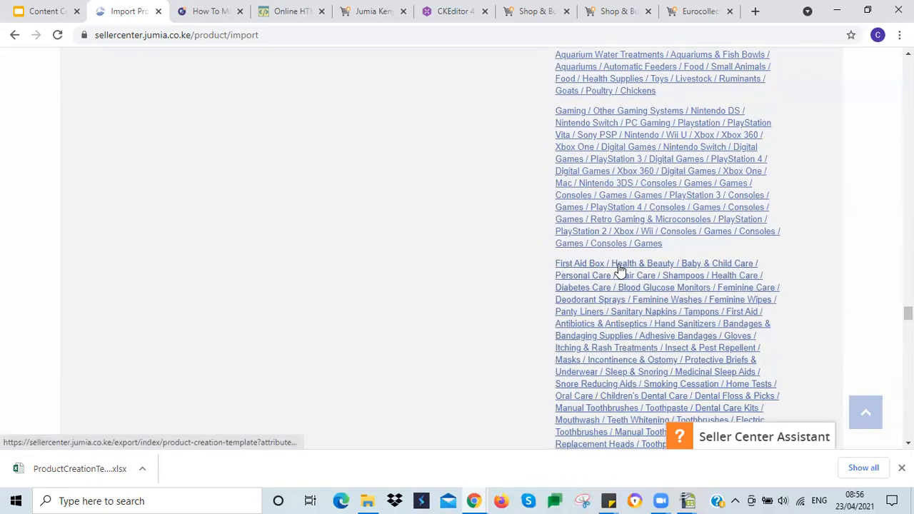
{"action": "left_click", "coordinate": [621, 270]}
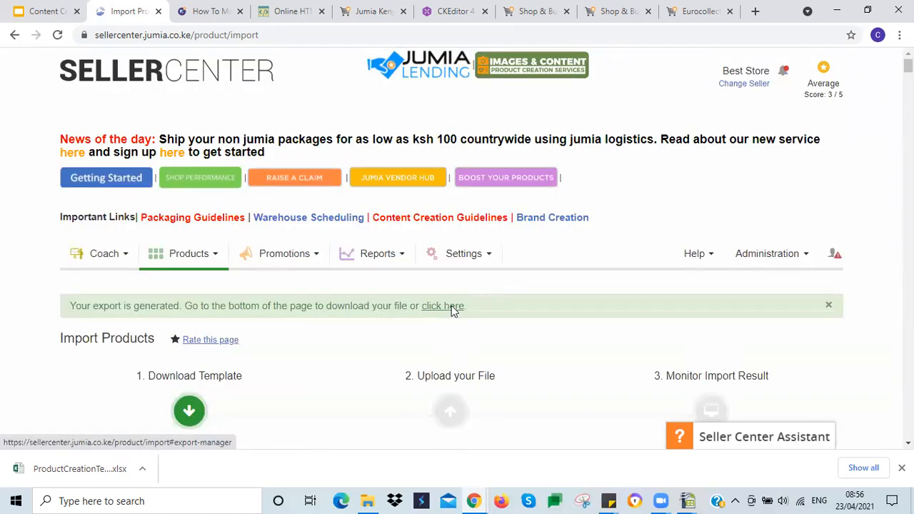
Download the newly generated ProductCreationTemplate from the Exports list
{"action": "left_click", "coordinate": [450, 307]}
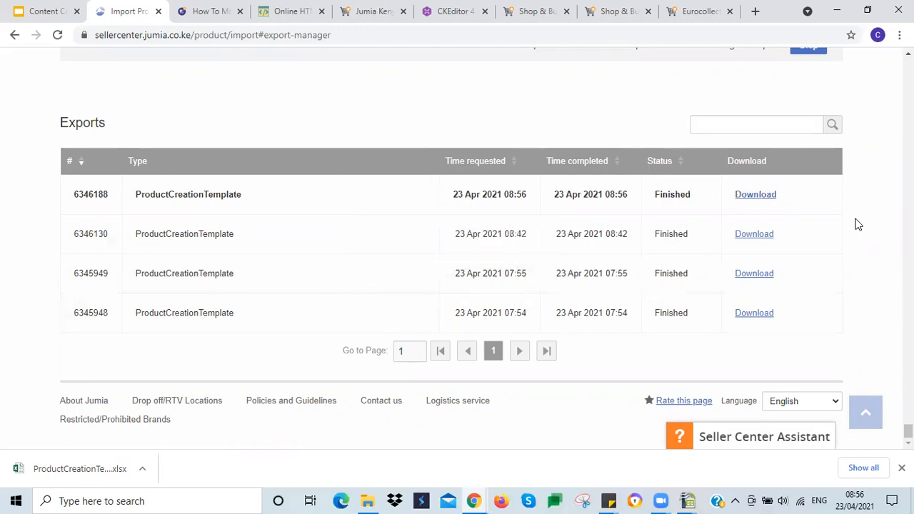
{"action": "left_click", "coordinate": [757, 197]}
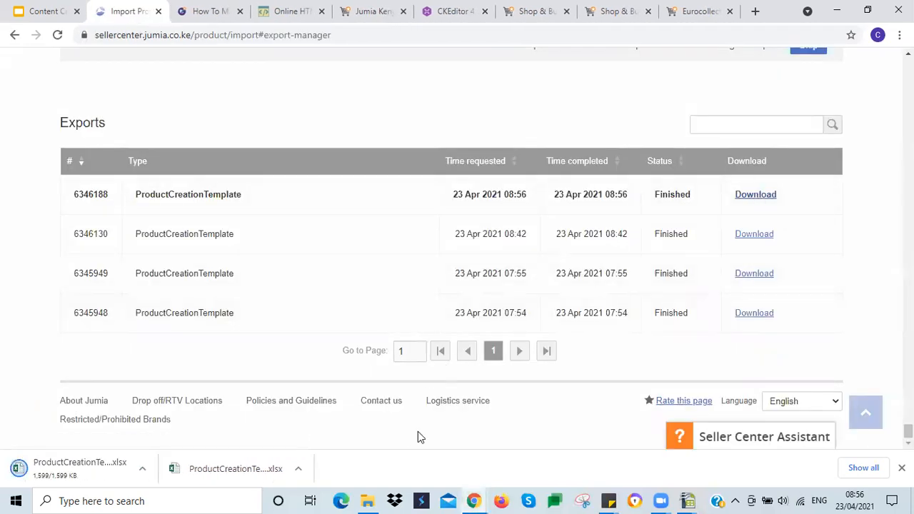
{"action": "left_click", "coordinate": [472, 500]}
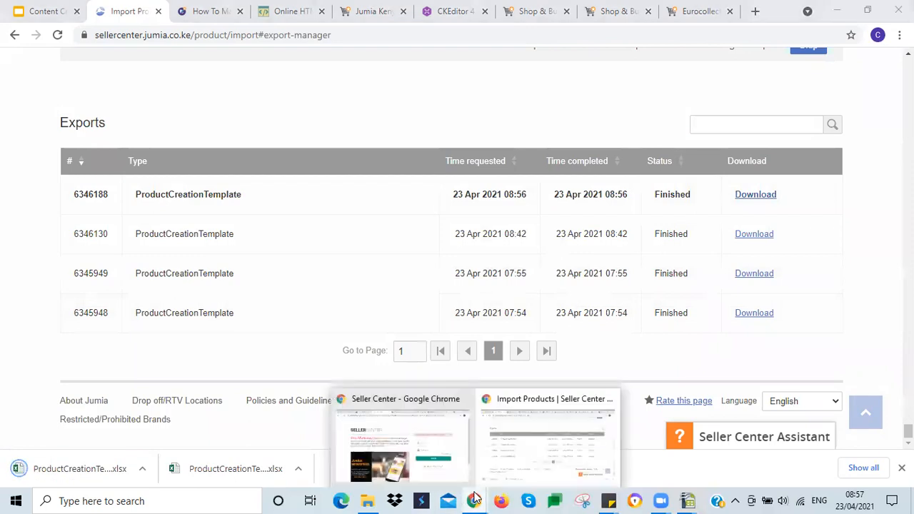
Open ProductCreationTemplate_2021-04-23_085651 from the Downloads folder with OpenOffice Calc
{"action": "left_click", "coordinate": [367, 500]}
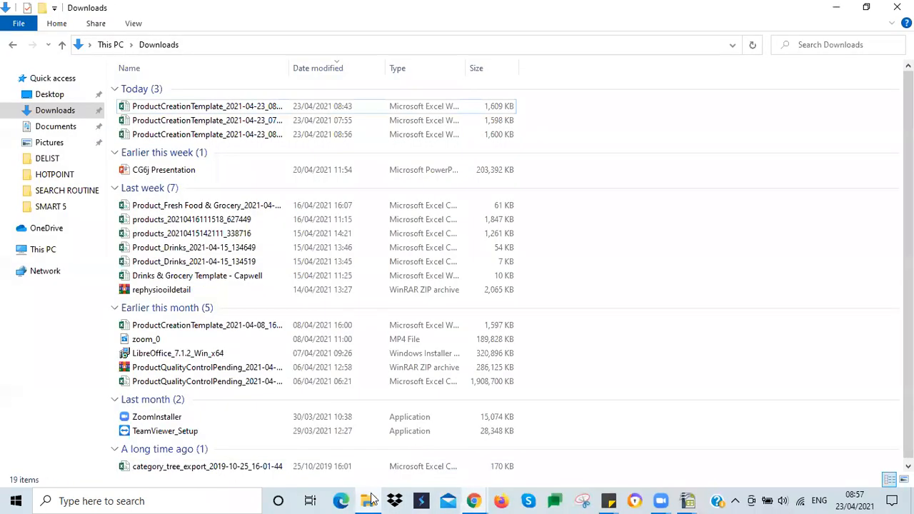
{"action": "left_click", "coordinate": [212, 138]}
{"action": "right_click", "coordinate": [213, 135]}
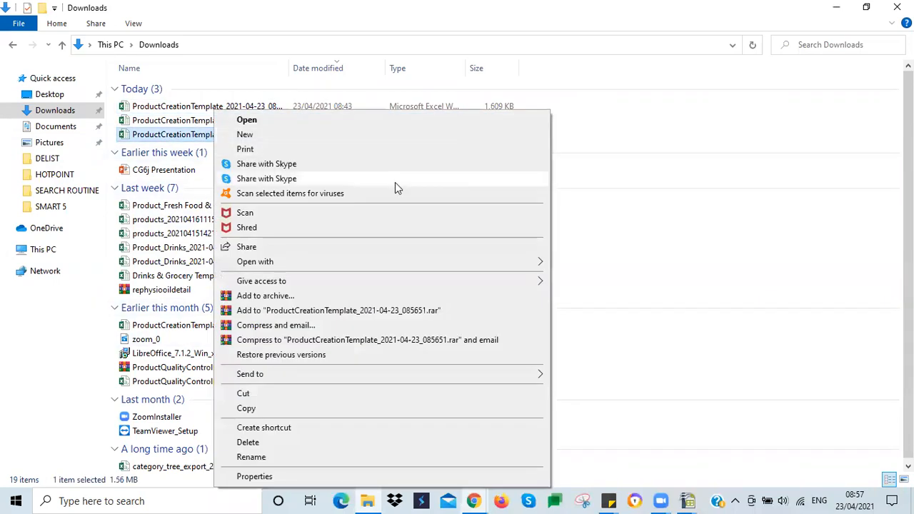
{"action": "mouse_move", "coordinate": [532, 269]}
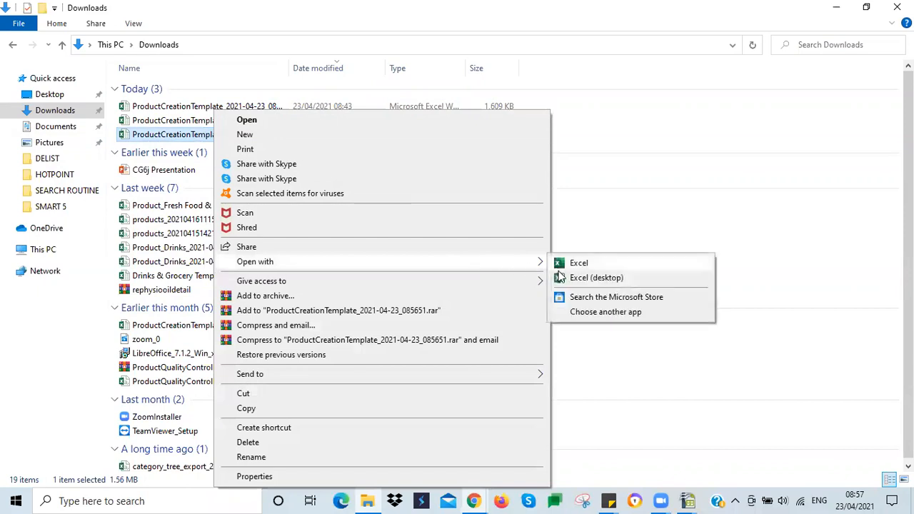
{"action": "left_click", "coordinate": [578, 311]}
{"action": "left_click", "coordinate": [413, 272]}
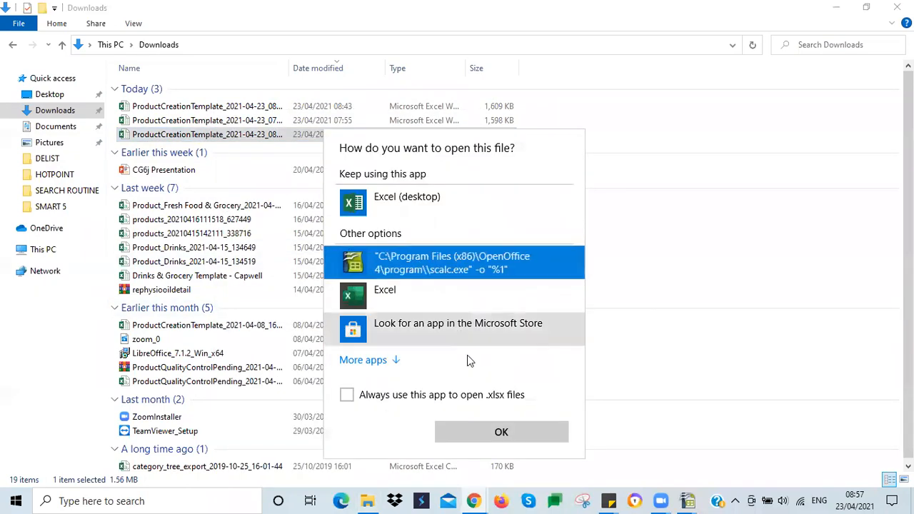
{"action": "left_click", "coordinate": [481, 432]}
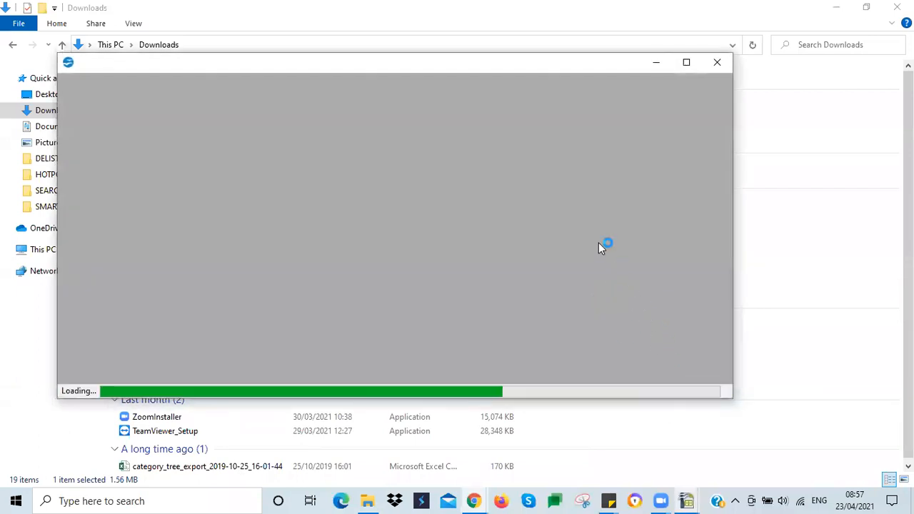
Close Mens Shoes.csv with its changes saved and close Dresses.csv, leaving only the new template open
{"action": "mouse_move", "coordinate": [686, 500]}
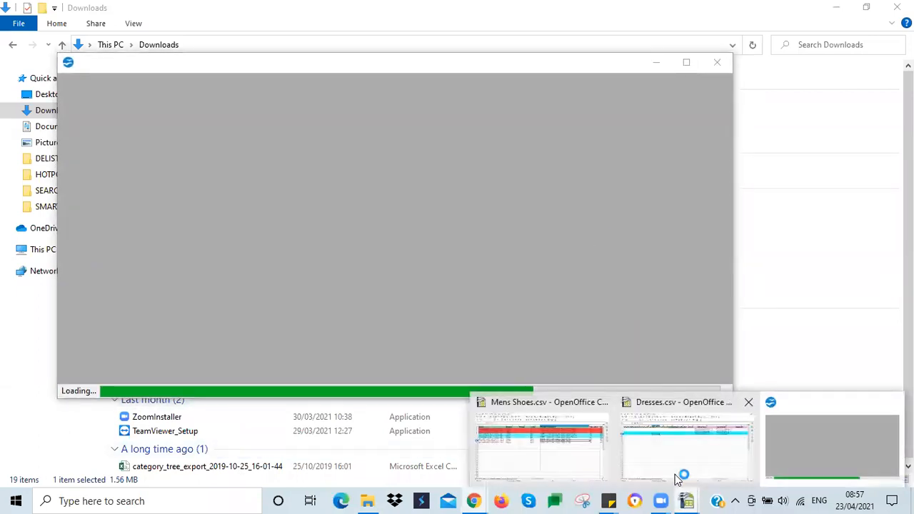
{"action": "left_click", "coordinate": [602, 403]}
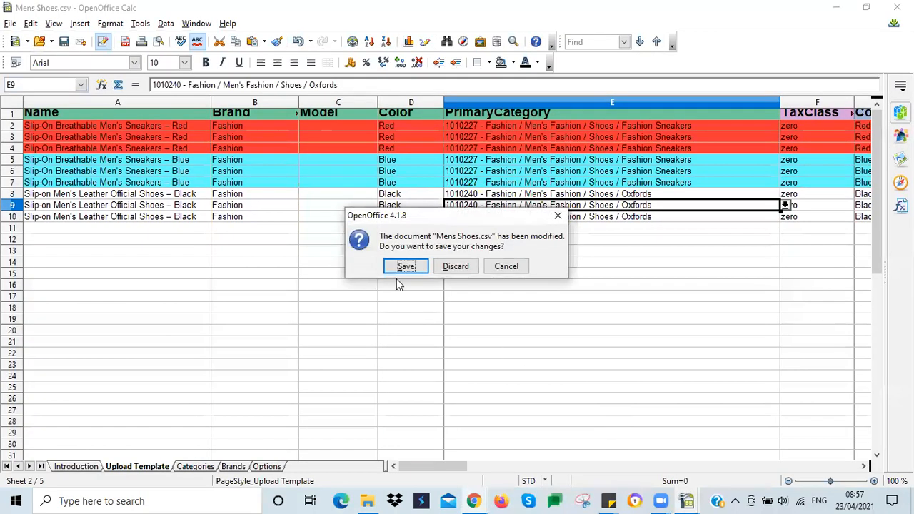
{"action": "left_click", "coordinate": [405, 266]}
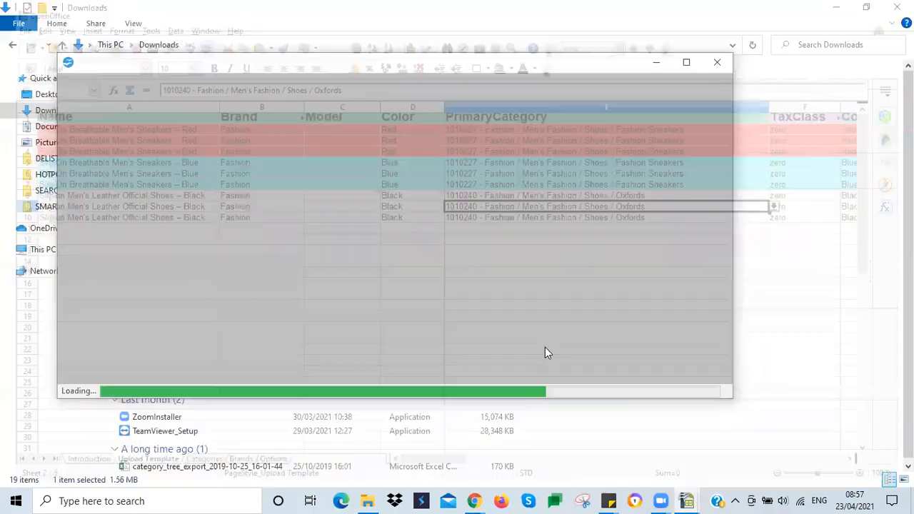
{"action": "mouse_move", "coordinate": [686, 500]}
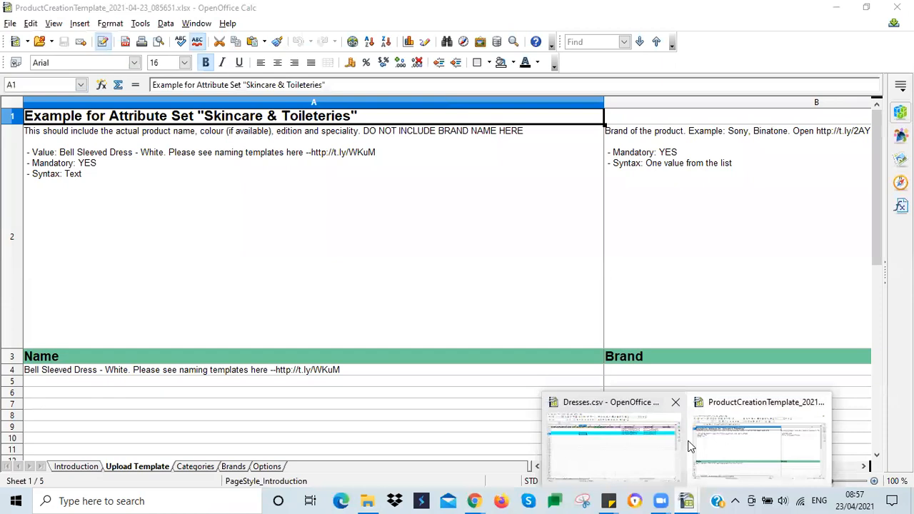
{"action": "left_click", "coordinate": [676, 404]}
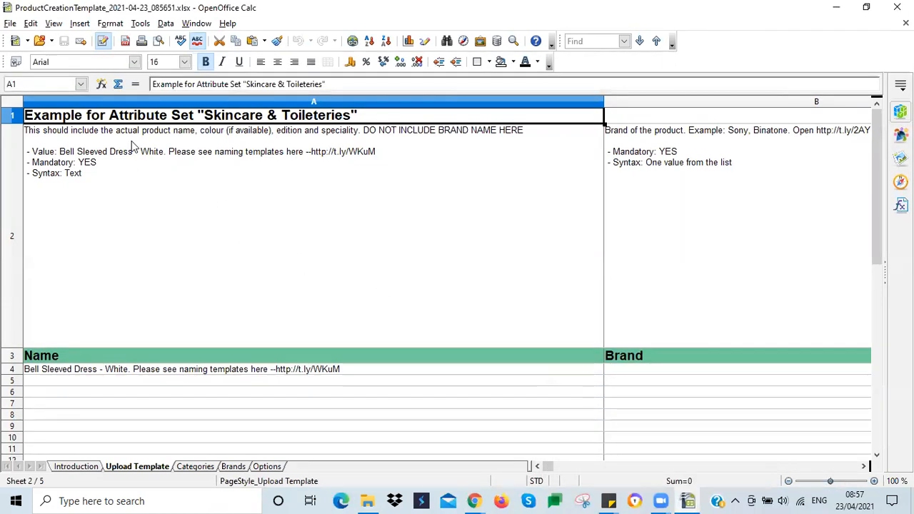
Look over the attribute instructions on the Upload Template sheet and delete the two rows above the column headers
{"action": "left_click", "coordinate": [107, 205]}
{"action": "left_click", "coordinate": [678, 198]}
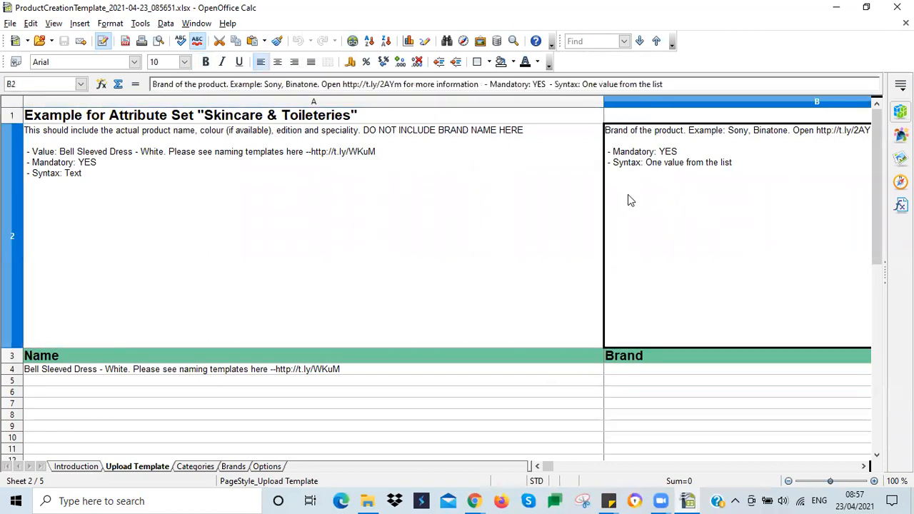
{"action": "key", "text": "Right"}
{"action": "key", "text": "Right"}
{"action": "key", "text": "Right"}
{"action": "key", "text": "Right"}
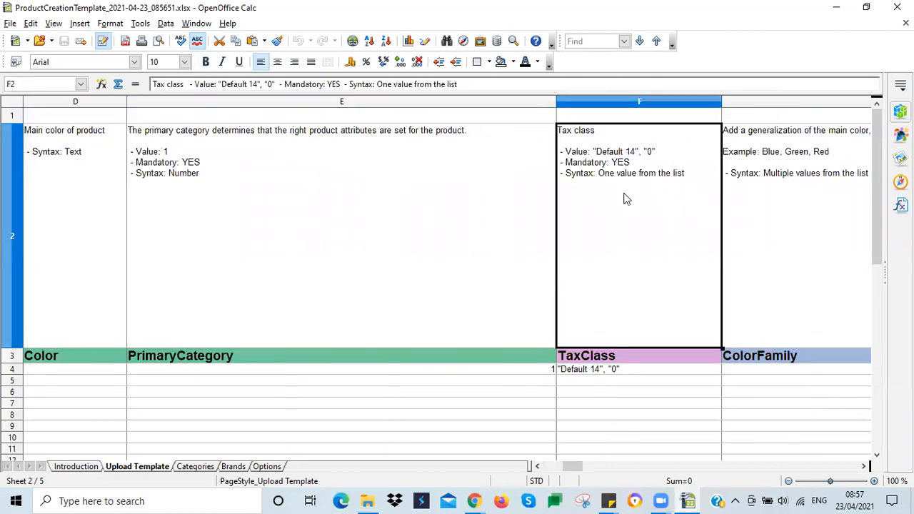
{"action": "left_click_drag", "start_coordinate": [11, 120], "coordinate": [12, 143]}
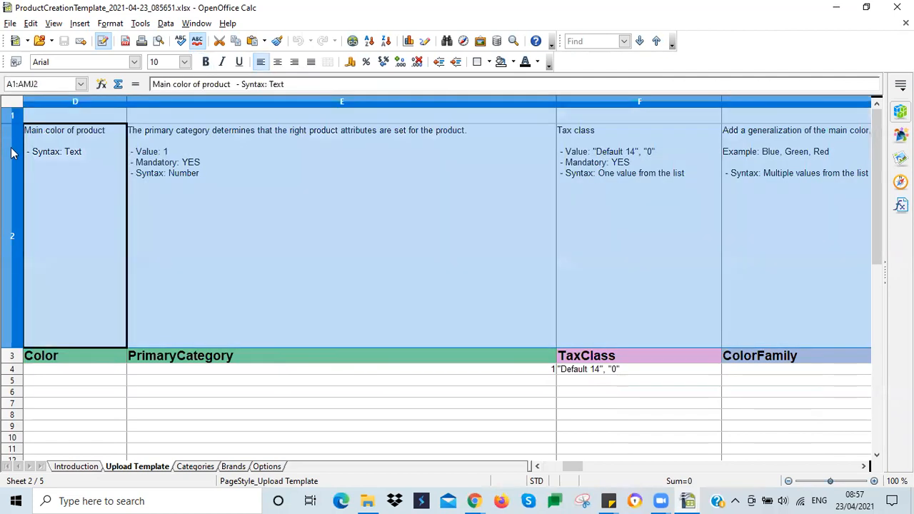
{"action": "right_click", "coordinate": [13, 147]}
{"action": "left_click", "coordinate": [48, 230]}
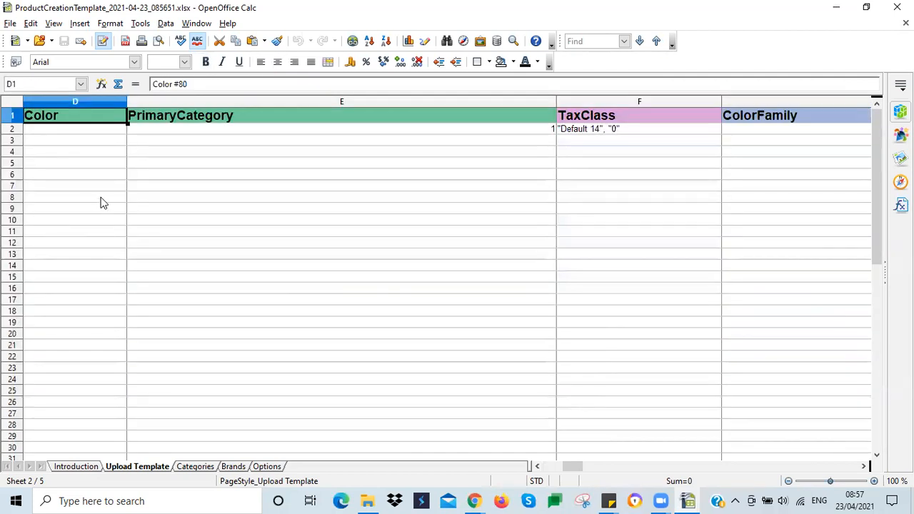
Narrow the Name, Brand and Color columns so more of the template's fields fit on screen
{"action": "left_click_drag", "start_coordinate": [571, 468], "coordinate": [546, 464]}
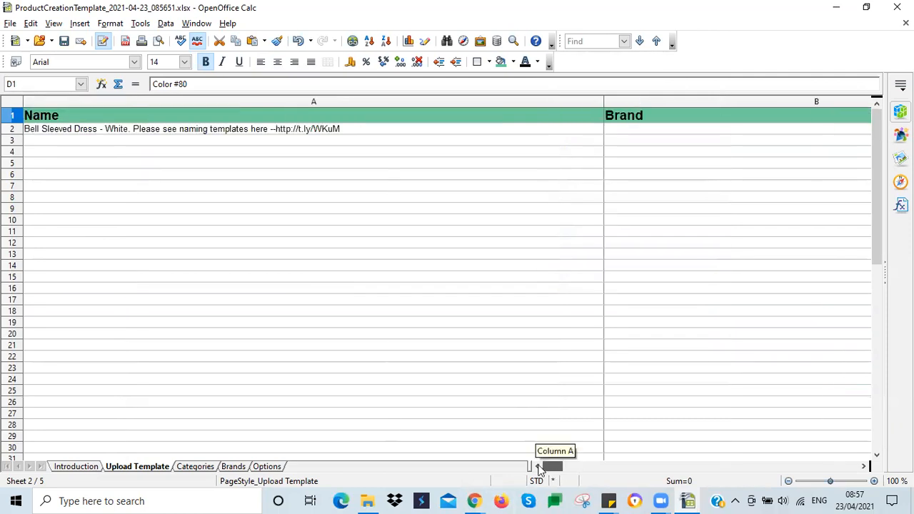
{"action": "left_click", "coordinate": [130, 141]}
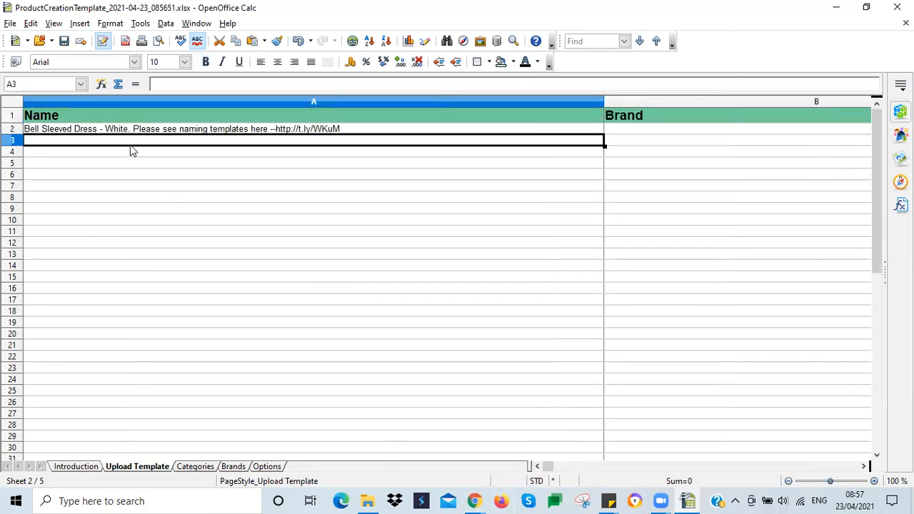
{"action": "left_click", "coordinate": [43, 130]}
{"action": "left_click", "coordinate": [48, 139]}
{"action": "left_click", "coordinate": [60, 131]}
{"action": "left_click", "coordinate": [67, 146]}
{"action": "left_click", "coordinate": [76, 133]}
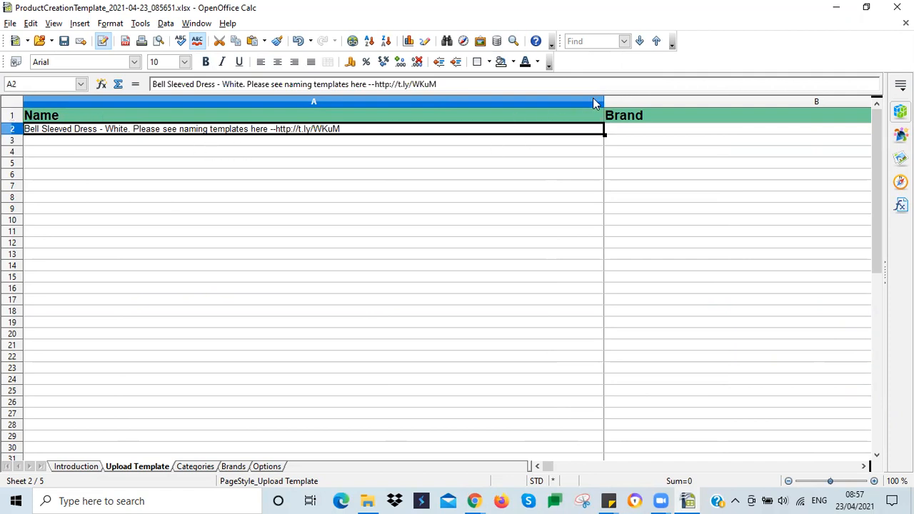
{"action": "left_click_drag", "start_coordinate": [596, 102], "coordinate": [150, 127]}
{"action": "left_click_drag", "start_coordinate": [258, 100], "coordinate": [227, 100]}
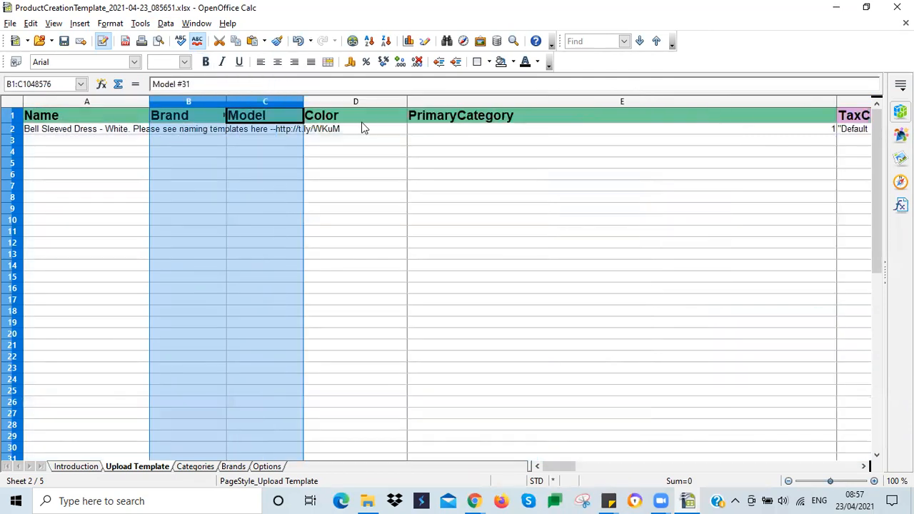
{"action": "left_click", "coordinate": [381, 101]}
{"action": "left_click_drag", "start_coordinate": [406, 99], "coordinate": [389, 99]}
{"action": "left_click", "coordinate": [432, 141]}
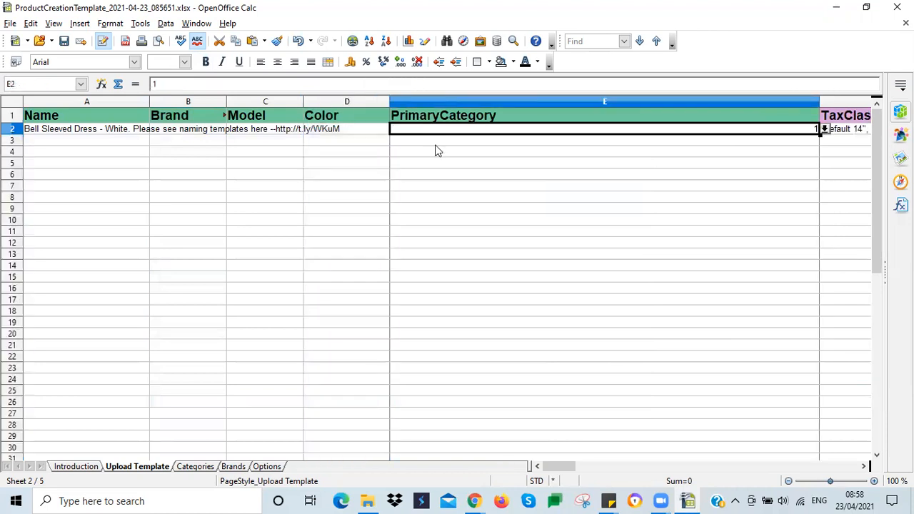
Narrow the ColorFamily, MainMaterial and ProductMeasures columns
{"action": "left_click", "coordinate": [798, 131]}
{"action": "key", "text": "Right"}
{"action": "key", "text": "Right"}
{"action": "key", "text": "Right"}
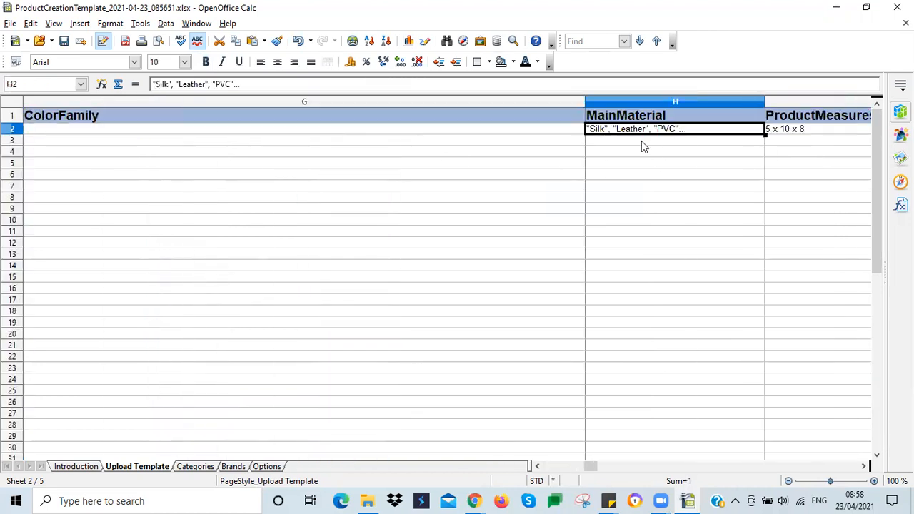
{"action": "left_click_drag", "start_coordinate": [582, 100], "coordinate": [127, 130]}
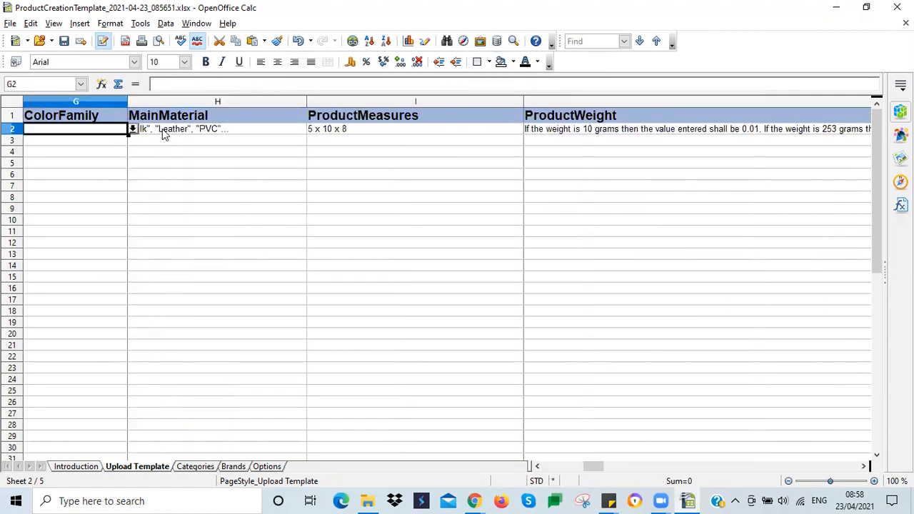
{"action": "left_click", "coordinate": [380, 134]}
{"action": "left_click_drag", "start_coordinate": [524, 100], "coordinate": [400, 100]}
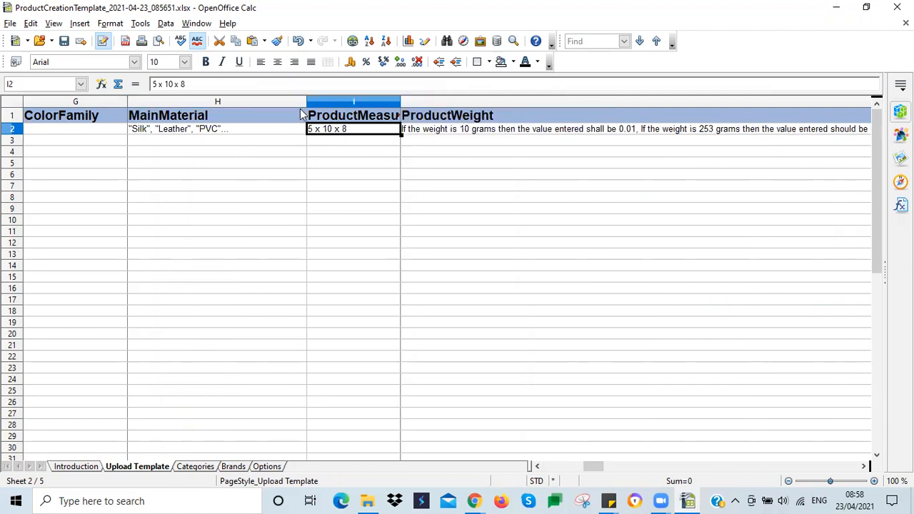
{"action": "left_click_drag", "start_coordinate": [306, 97], "coordinate": [218, 100]}
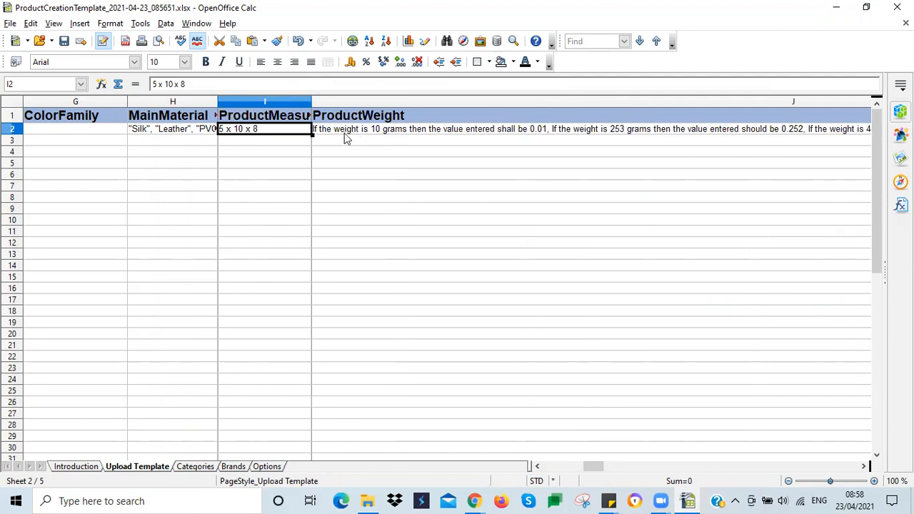
{"action": "left_click_drag", "start_coordinate": [312, 97], "coordinate": [289, 98]}
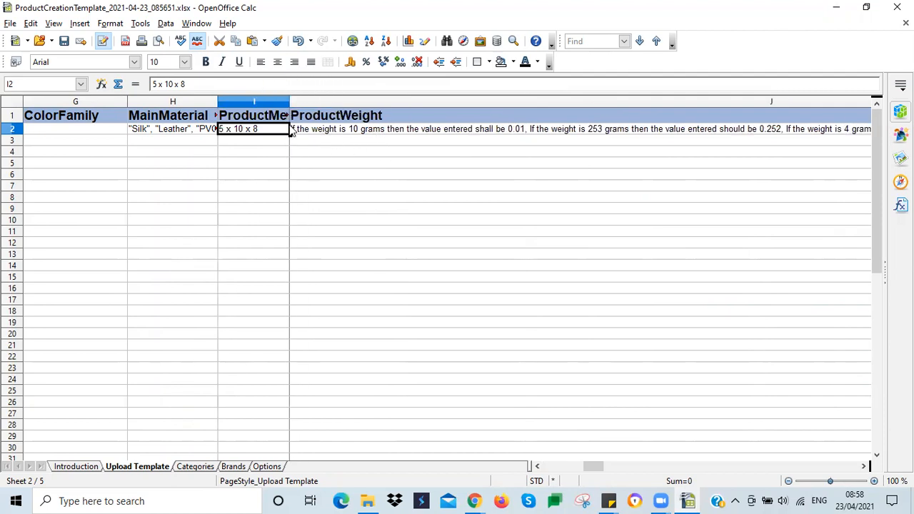
Shrink the ProductWeight column with the Column Width setting and trim its right edge slightly further
{"action": "left_click", "coordinate": [342, 136]}
{"action": "right_click", "coordinate": [404, 98]}
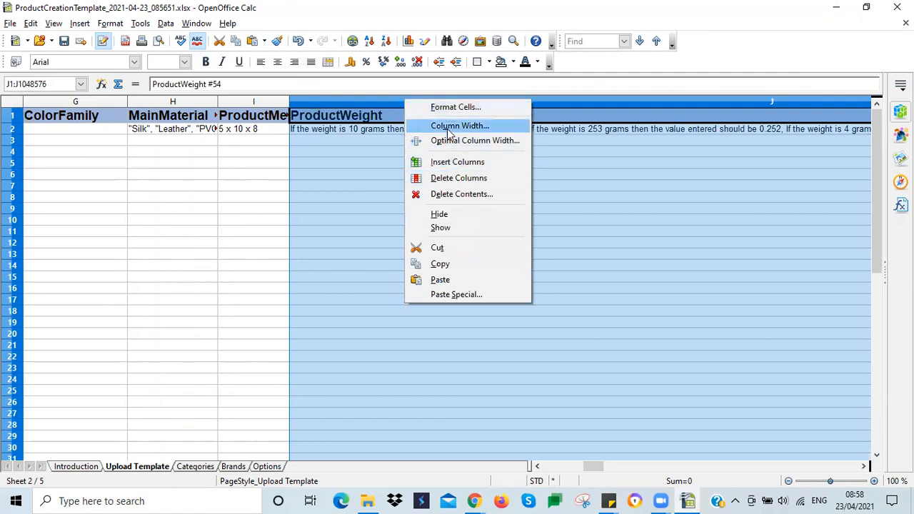
{"action": "left_click", "coordinate": [451, 126]}
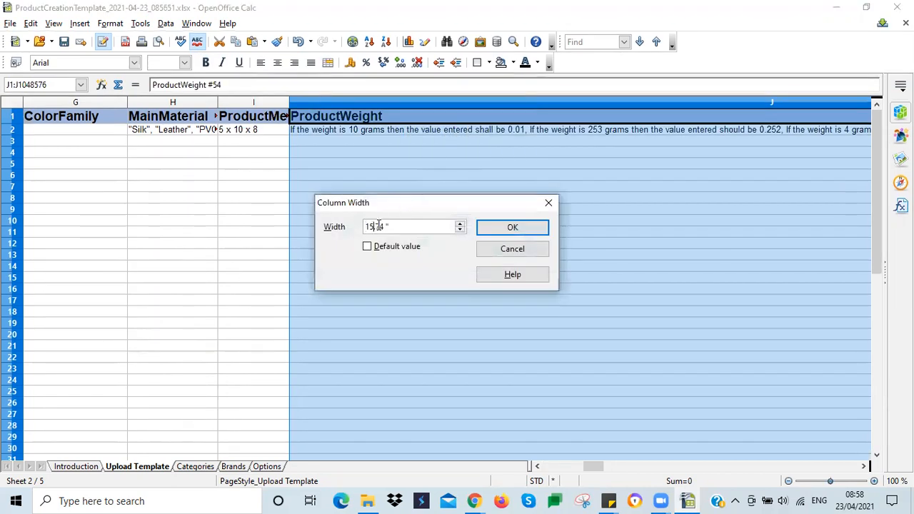
{"action": "key", "text": "Return"}
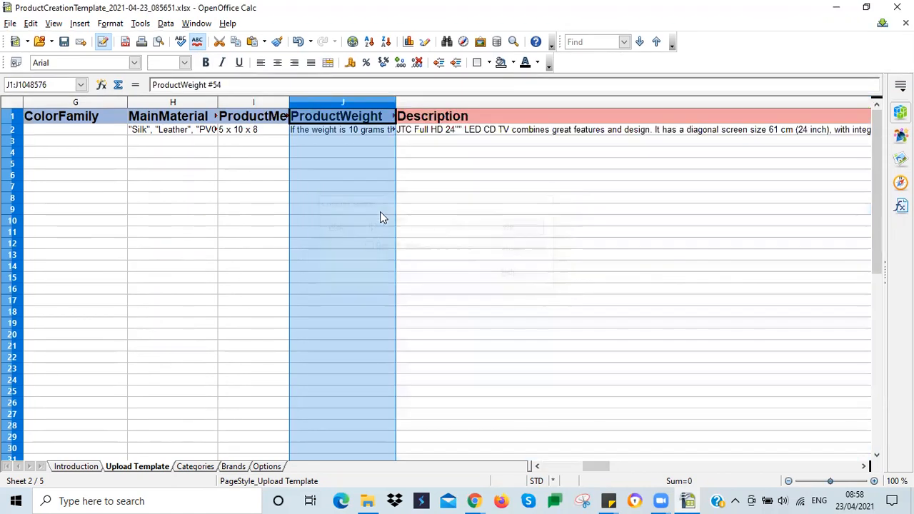
{"action": "left_click", "coordinate": [384, 141]}
{"action": "left_click_drag", "start_coordinate": [391, 128], "coordinate": [374, 129]}
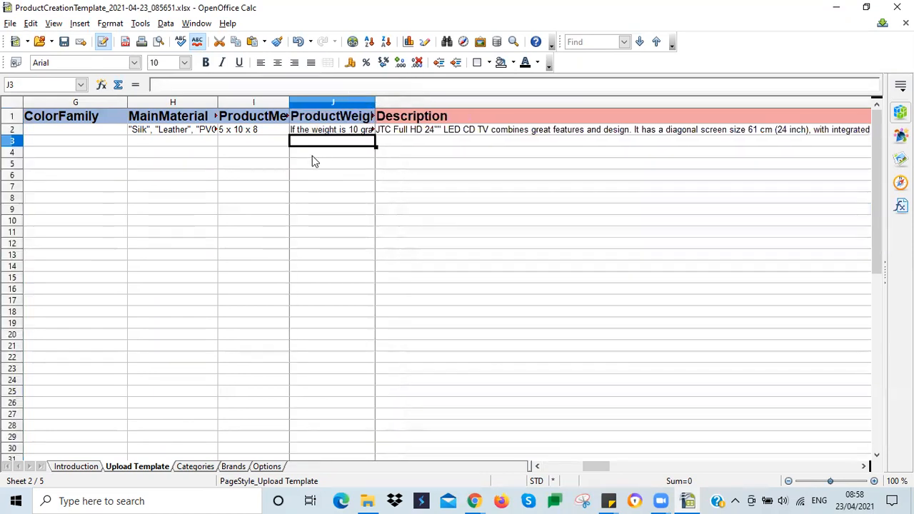
Delete the sample product row containing the Bell Sleeved Dress example from below the headers
{"action": "left_click_drag", "start_coordinate": [586, 467], "coordinate": [534, 469]}
{"action": "left_click", "coordinate": [94, 146]}
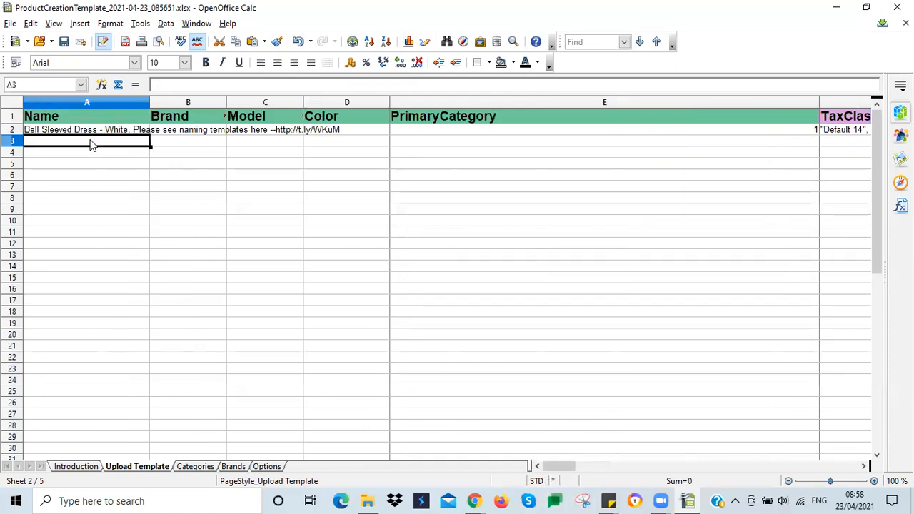
{"action": "left_click", "coordinate": [12, 129]}
{"action": "right_click", "coordinate": [14, 130]}
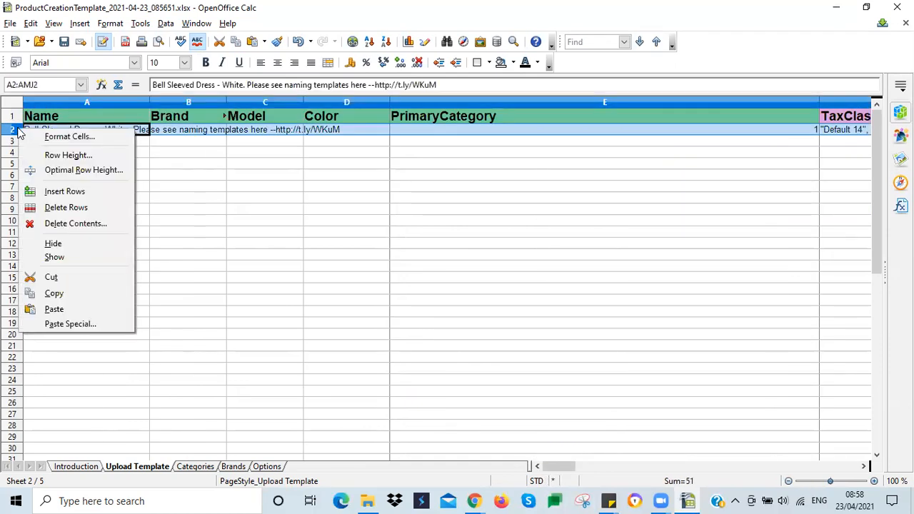
{"action": "left_click", "coordinate": [64, 207]}
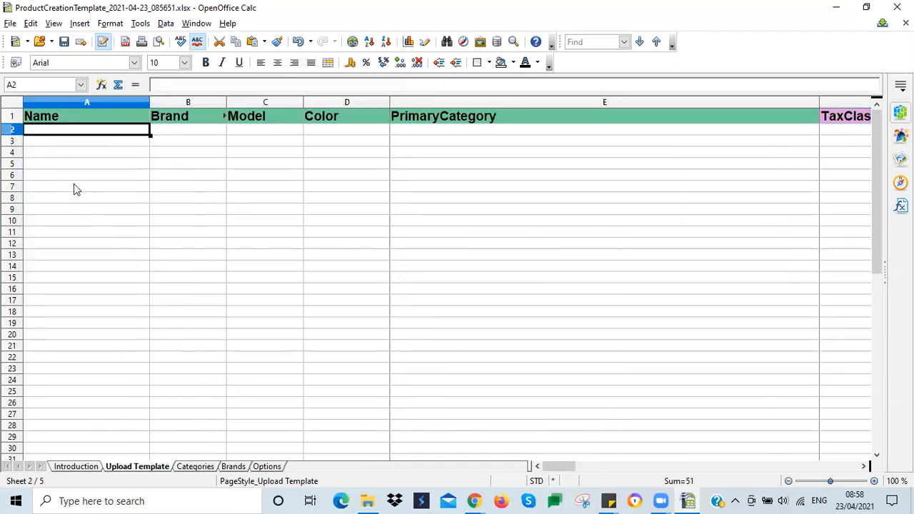
Widen the Name column slightly and narrow the PrimaryCategory column to about half its width
{"action": "left_click", "coordinate": [61, 143]}
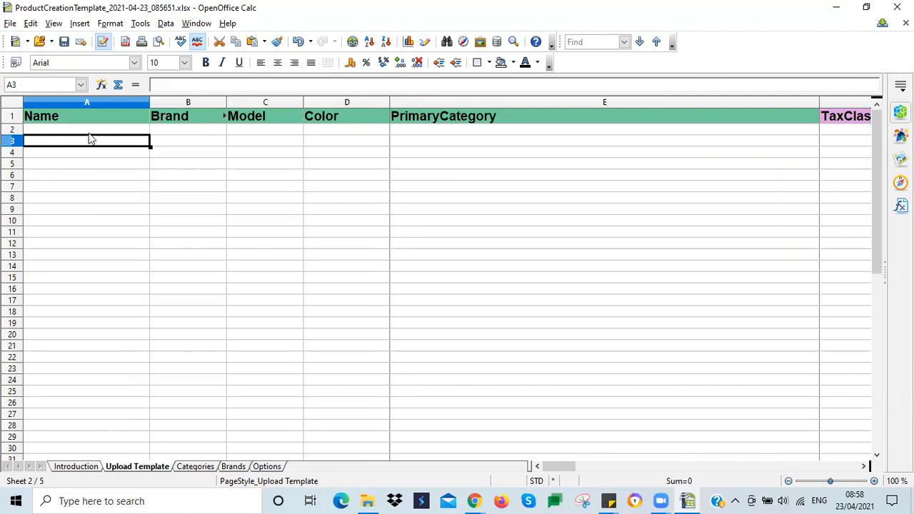
{"action": "left_click", "coordinate": [107, 129]}
{"action": "left_click_drag", "start_coordinate": [149, 97], "coordinate": [169, 97]}
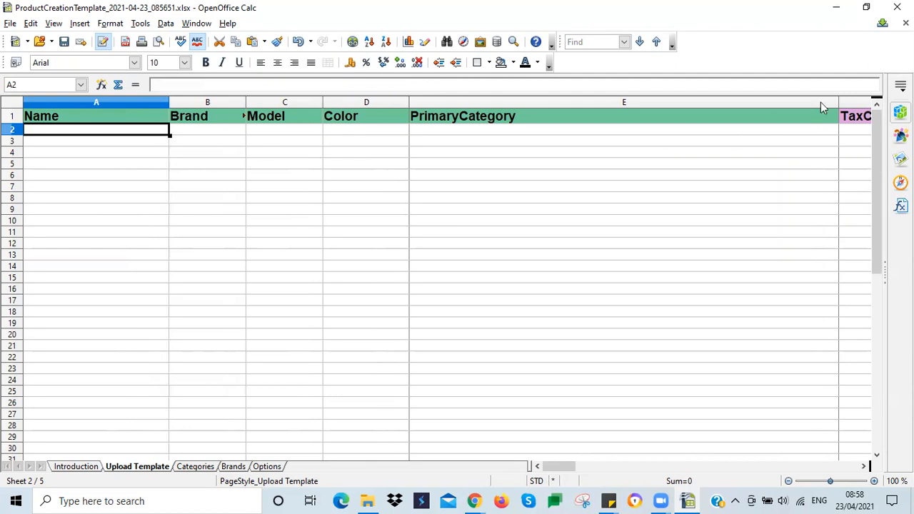
{"action": "left_click_drag", "start_coordinate": [838, 102], "coordinate": [613, 153]}
Switch to Chrome, search the Jumia store for "body lotion" and filter the results to the Amara brand
{"action": "mouse_move", "coordinate": [478, 500]}
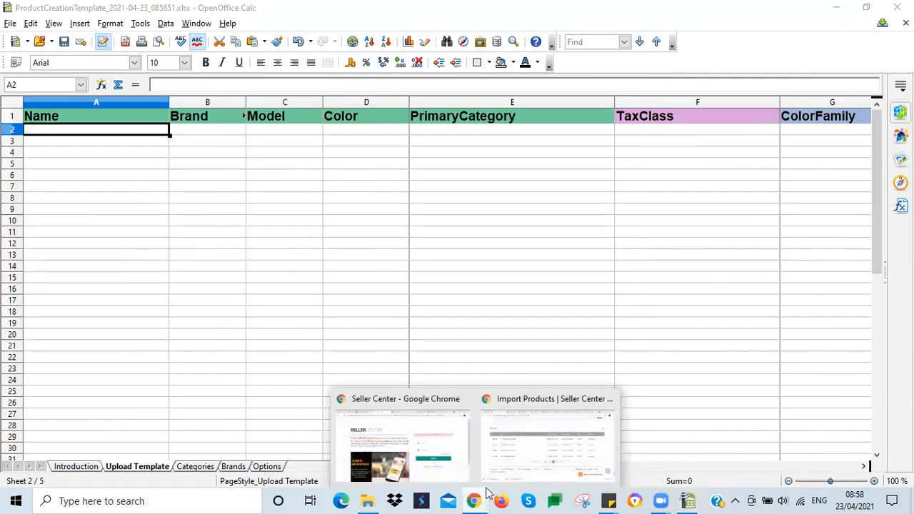
{"action": "left_click", "coordinate": [524, 432]}
{"action": "left_click", "coordinate": [696, 11]}
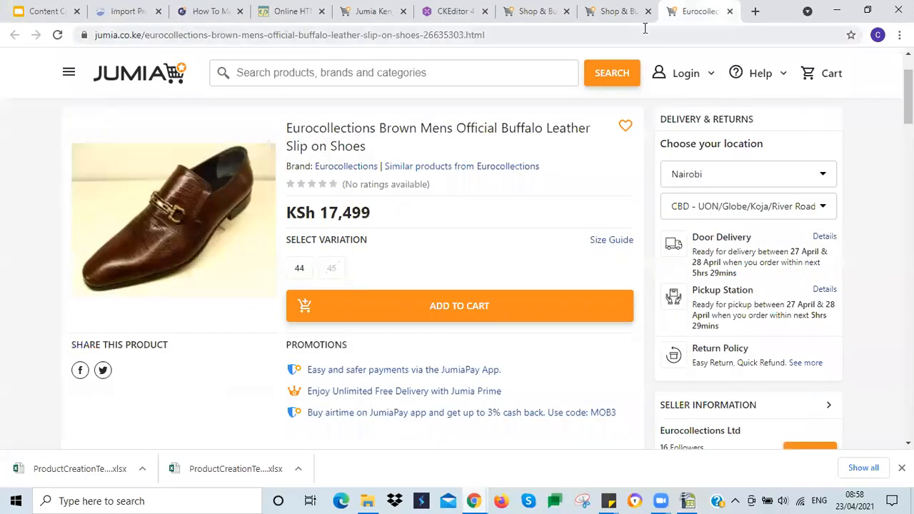
{"action": "left_click", "coordinate": [379, 66]}
{"action": "type", "text": "body"}
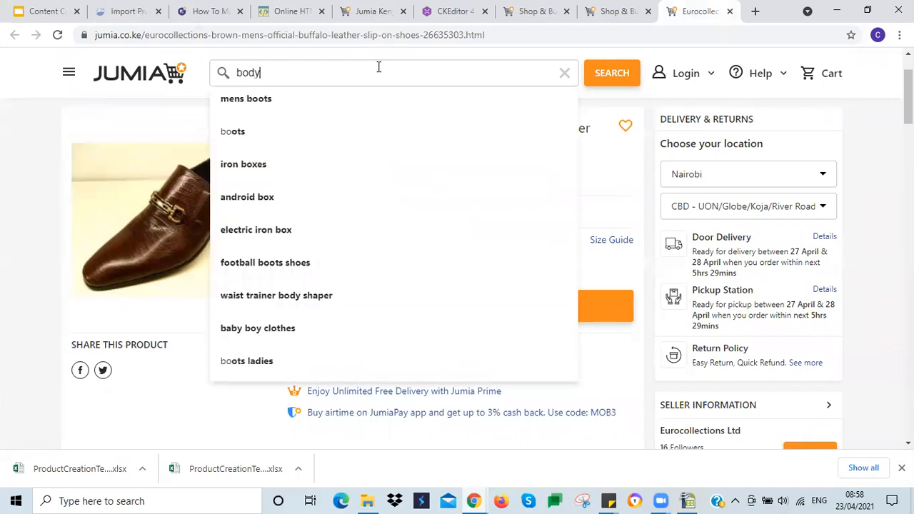
{"action": "type", "text": " lotion"}
{"action": "key", "text": "Return"}
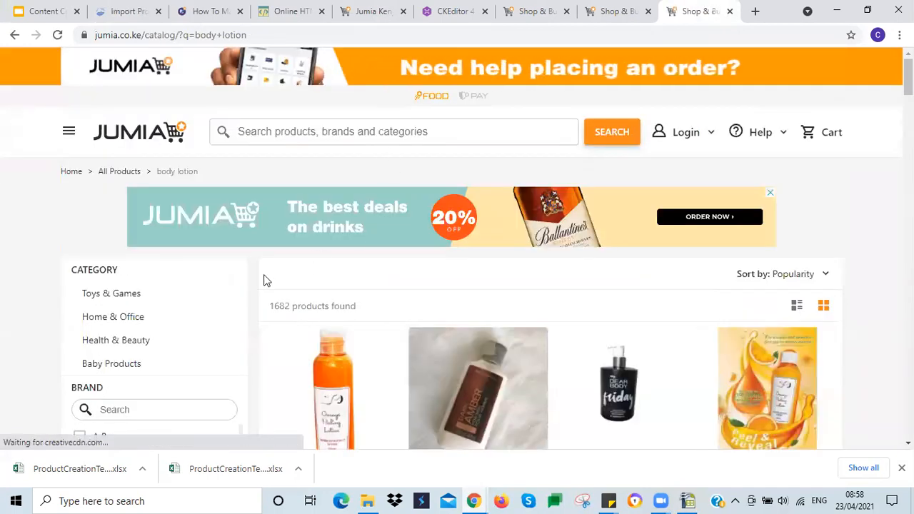
{"action": "scroll", "coordinate": [299, 278], "scroll_direction": "down", "scroll_amount": 3}
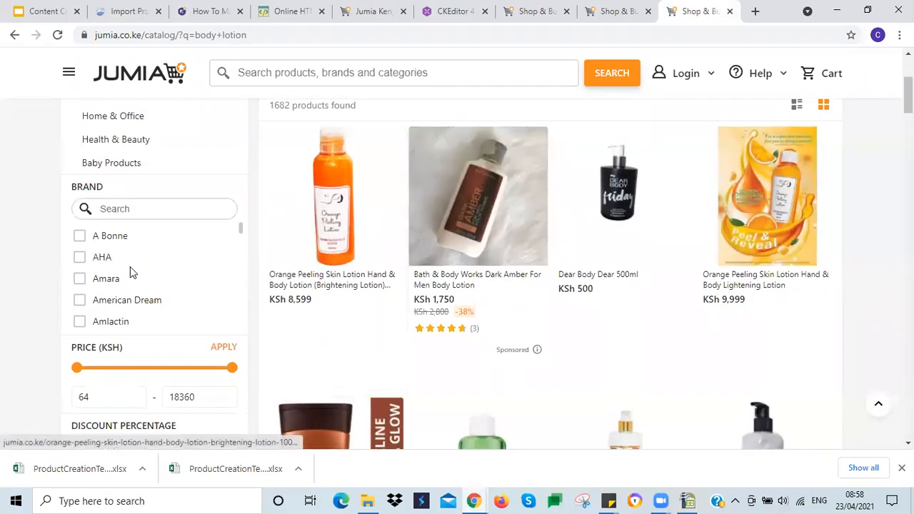
{"action": "left_click", "coordinate": [80, 279]}
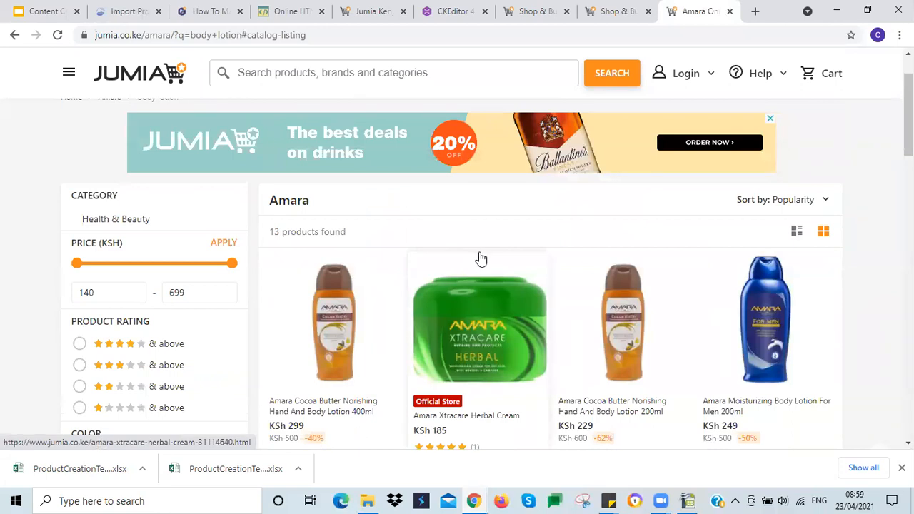
Open the Amara Cocoa Butter Norishing Hand And Body Lotion 400ml in a new tab and review its description and specifications
{"action": "scroll", "coordinate": [476, 258], "scroll_direction": "down", "scroll_amount": 1}
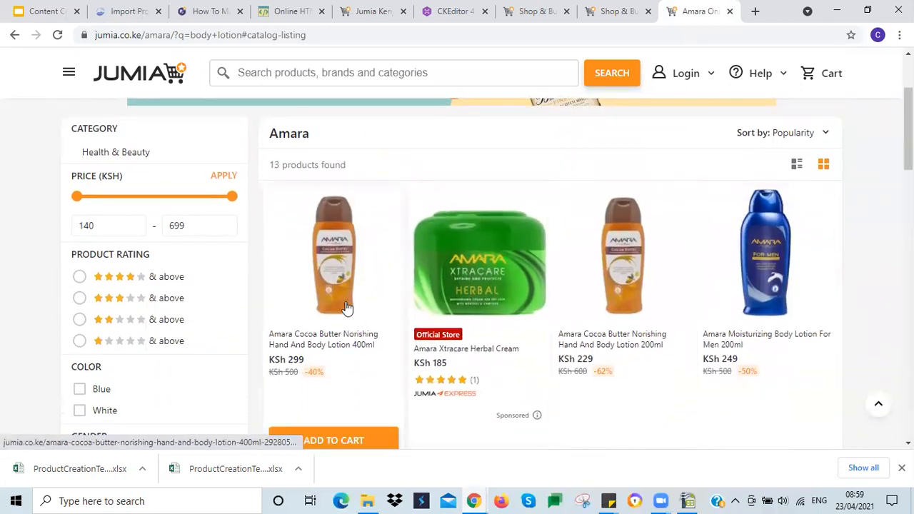
{"action": "right_click", "coordinate": [326, 278]}
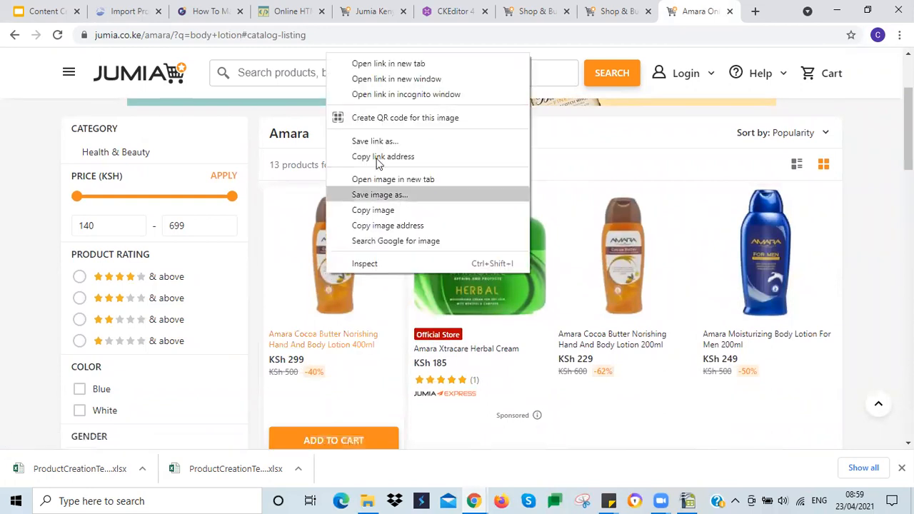
{"action": "left_click", "coordinate": [394, 63]}
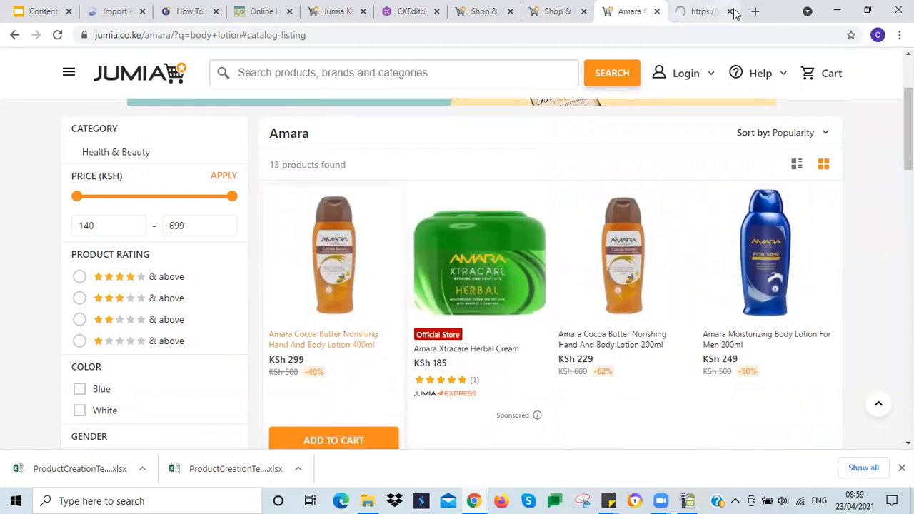
{"action": "left_click", "coordinate": [691, 11]}
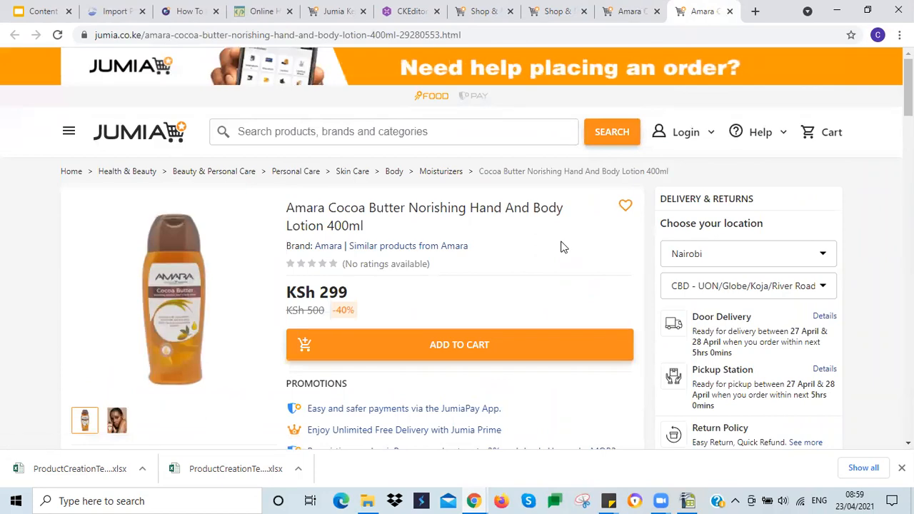
{"action": "scroll", "coordinate": [562, 250], "scroll_direction": "down", "scroll_amount": 6}
{"action": "scroll", "coordinate": [561, 252], "scroll_direction": "down", "scroll_amount": 3}
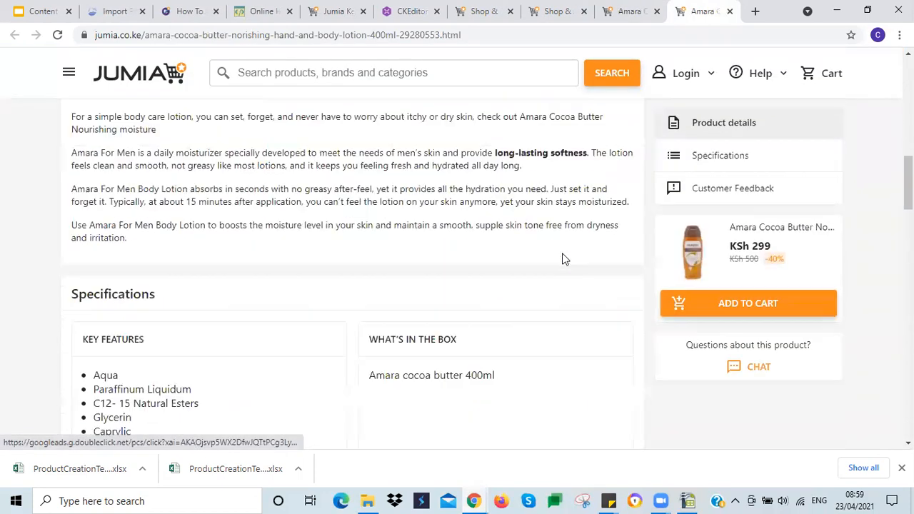
{"action": "scroll", "coordinate": [562, 252], "scroll_direction": "up", "scroll_amount": 2}
{"action": "scroll", "coordinate": [562, 253], "scroll_direction": "up", "scroll_amount": 10}
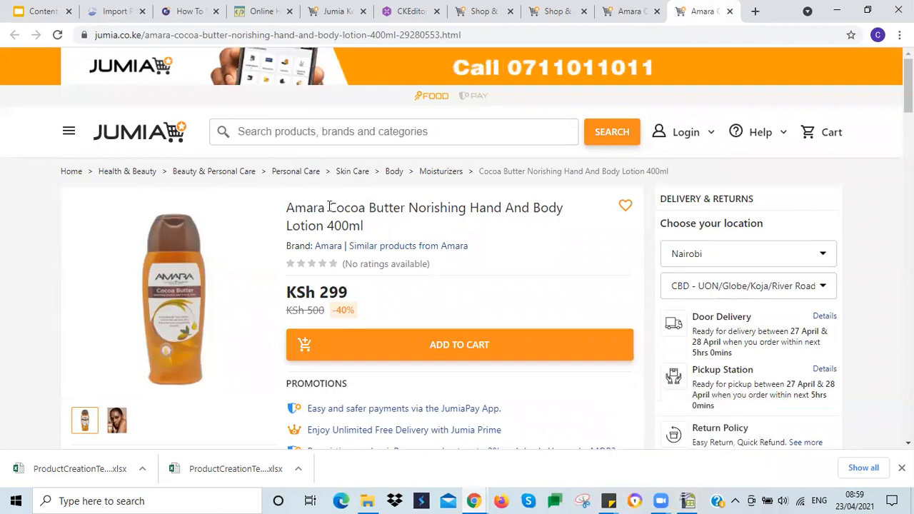
Copy "Cocoa Butter Norishing Hand And Body Lotion" from the product page into Name cell A2 of the OpenOffice Calc template and widen that column
{"action": "left_click_drag", "start_coordinate": [328, 206], "coordinate": [328, 223]}
{"action": "key", "text": "ctrl+c"}
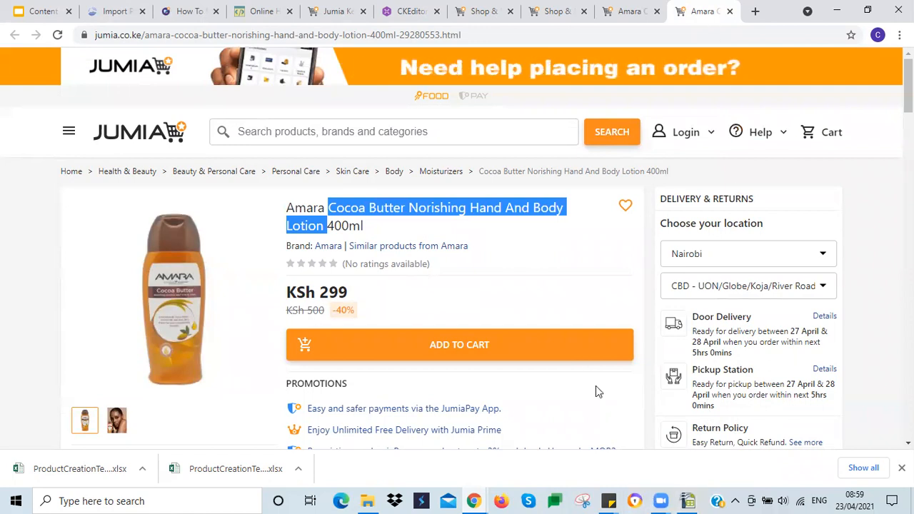
{"action": "key", "text": "alt+Tab"}
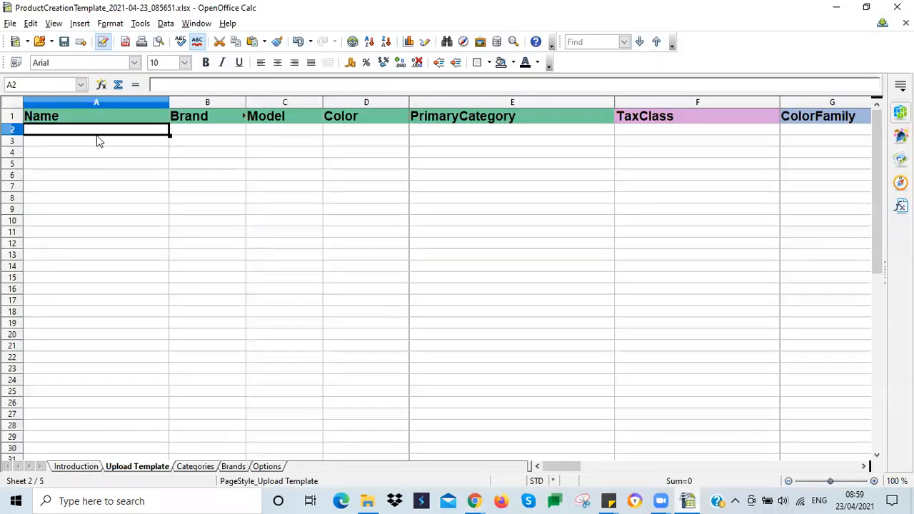
{"action": "key", "text": "ctrl+v"}
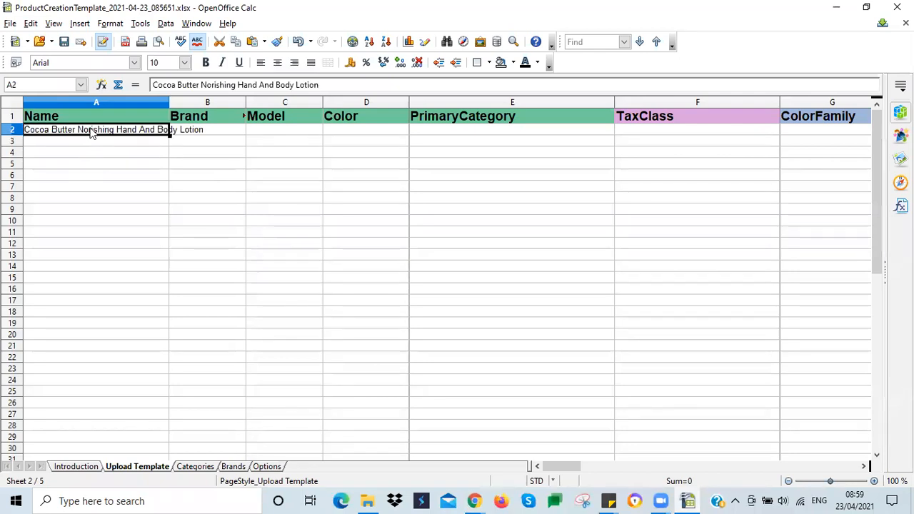
{"action": "left_click_drag", "start_coordinate": [167, 102], "coordinate": [203, 102]}
Append " - 400ml" to the product name in A2 and widen the Name column to fit the full text
{"action": "double_click", "coordinate": [28, 131]}
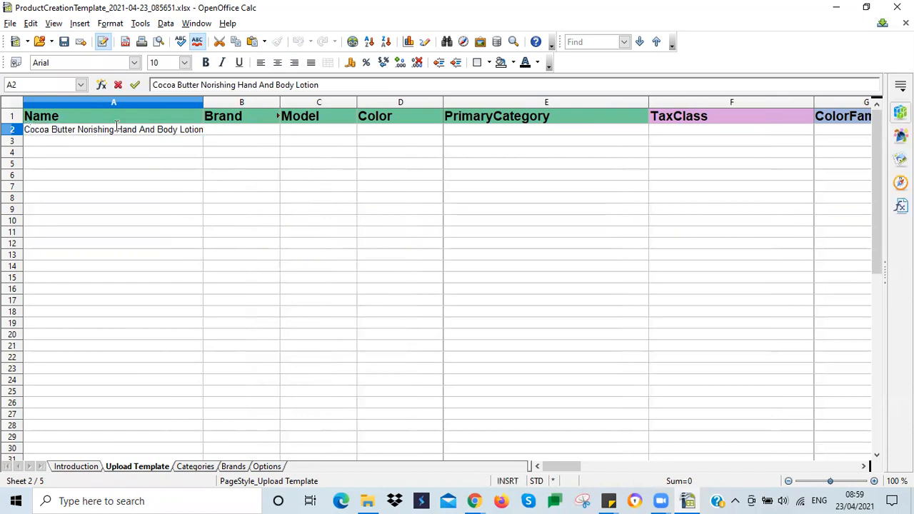
{"action": "left_click", "coordinate": [164, 142]}
{"action": "left_click", "coordinate": [168, 131]}
{"action": "left_click", "coordinate": [323, 83]}
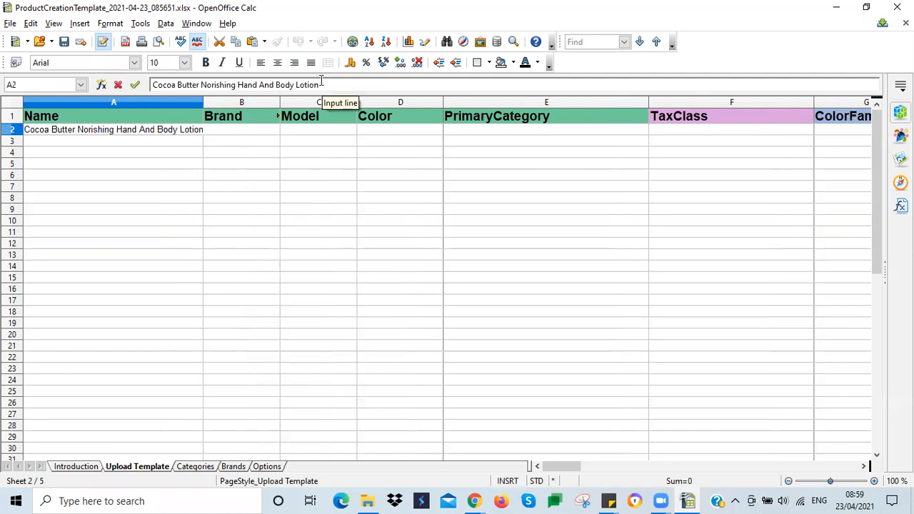
{"action": "type", "text": "- 400ml"}
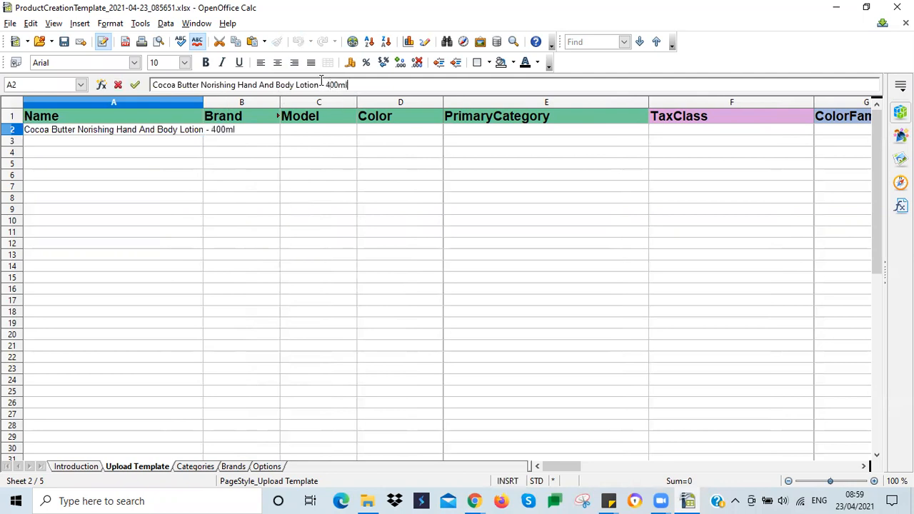
{"action": "left_click", "coordinate": [173, 144]}
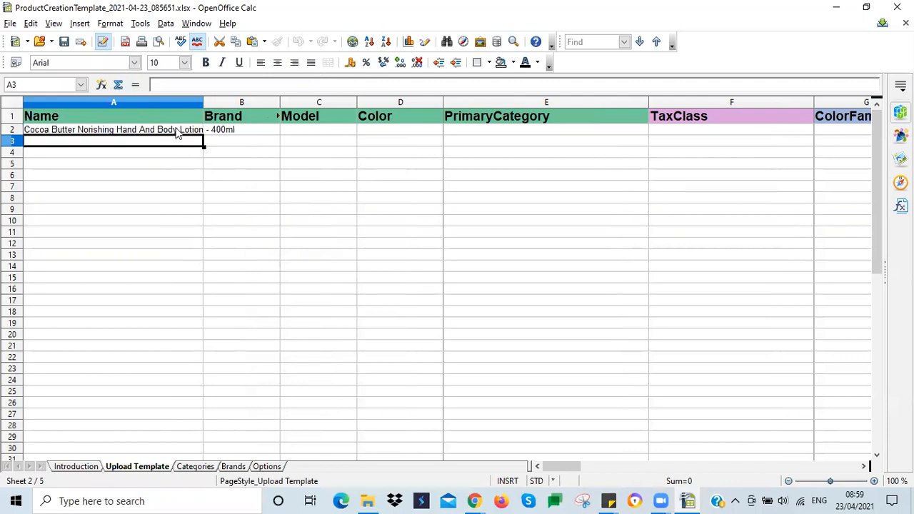
{"action": "left_click", "coordinate": [177, 131]}
{"action": "left_click_drag", "start_coordinate": [203, 103], "coordinate": [242, 104]}
Set the Brand of the lotion in row 2 to Amara
{"action": "left_click", "coordinate": [294, 131]}
{"action": "left_click", "coordinate": [323, 130]}
{"action": "type", "text": "ama"}
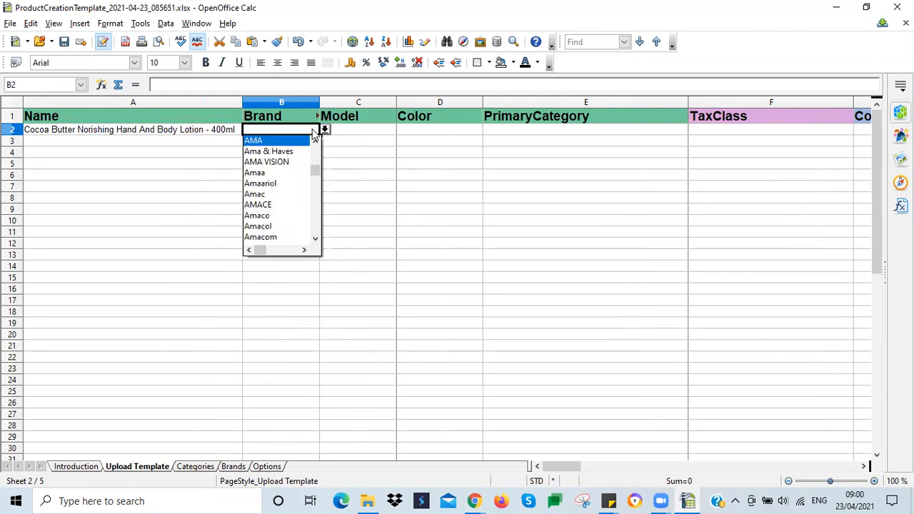
{"action": "left_click_drag", "start_coordinate": [314, 171], "coordinate": [321, 186]}
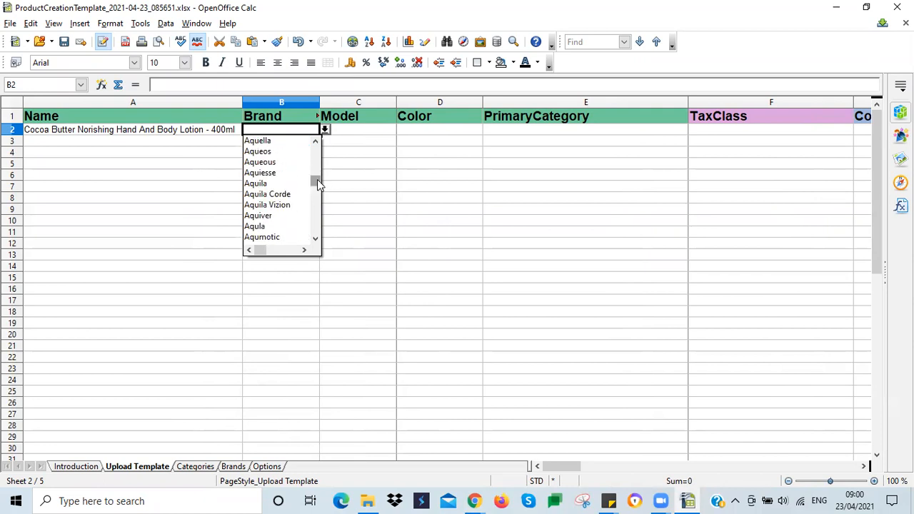
{"action": "left_click", "coordinate": [228, 133]}
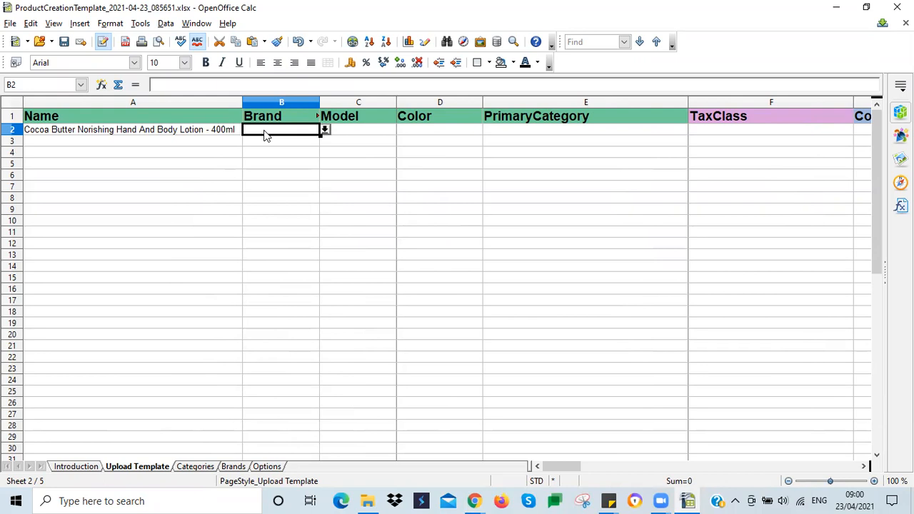
{"action": "type", "text": "Amara"}
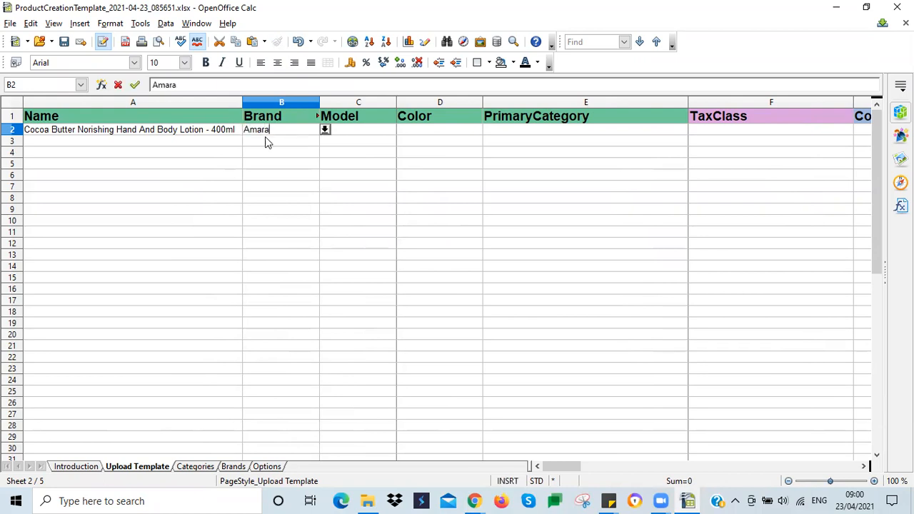
{"action": "left_click", "coordinate": [336, 133]}
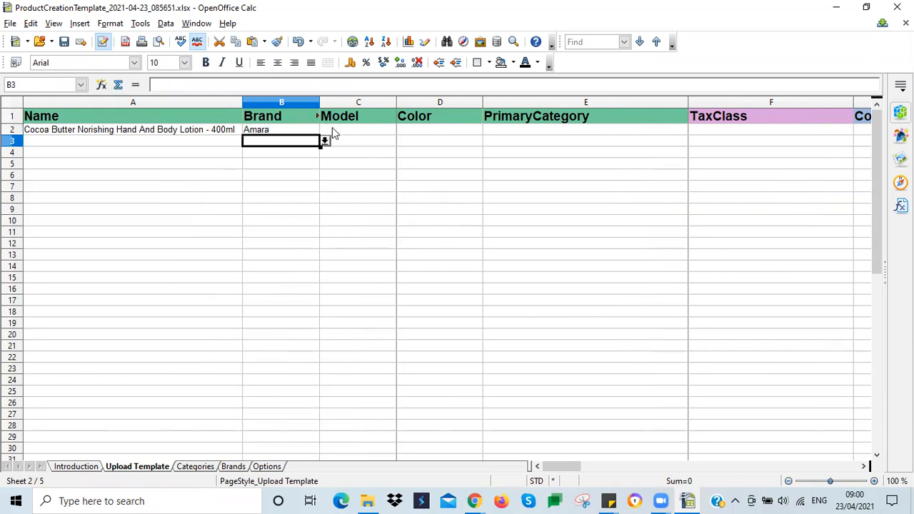
Widen the PrimaryCategory column by about a third and narrow the Color column slightly
{"action": "left_click", "coordinate": [411, 133]}
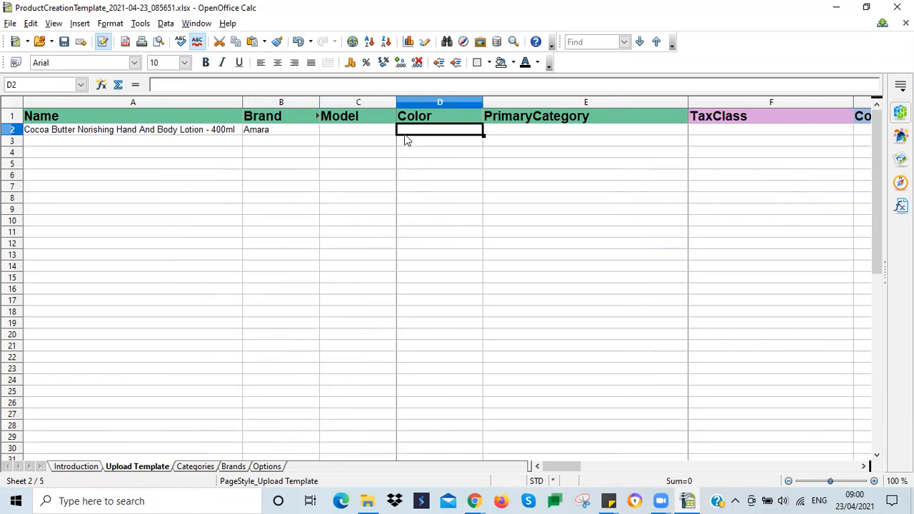
{"action": "left_click", "coordinate": [498, 134]}
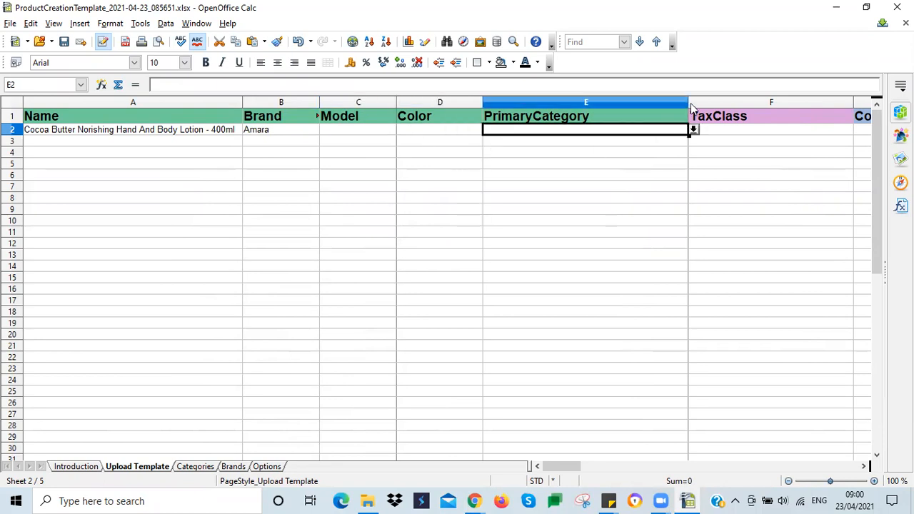
{"action": "left_click_drag", "start_coordinate": [689, 102], "coordinate": [760, 102]}
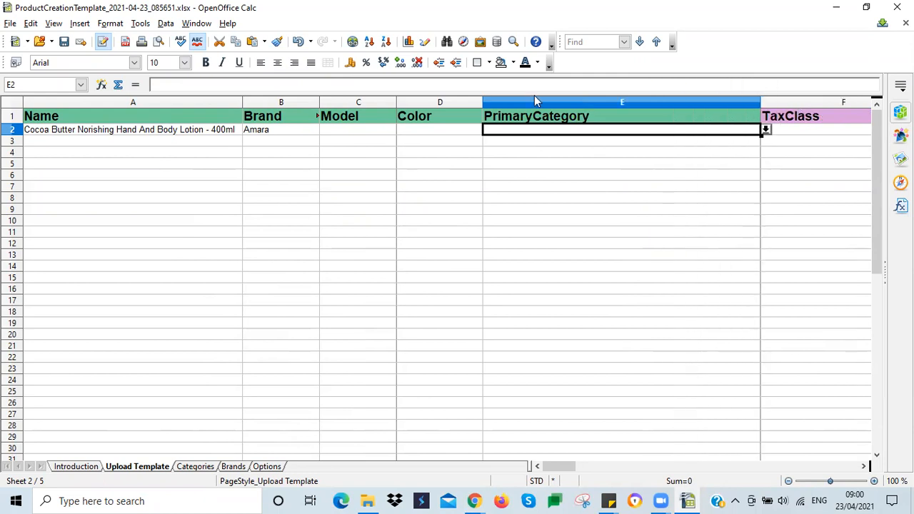
{"action": "left_click_drag", "start_coordinate": [485, 102], "coordinate": [464, 102]}
Enter a hyphen preceded by an apostrophe ('-) as the Color of the lotion in row 2
{"action": "left_click", "coordinate": [424, 129]}
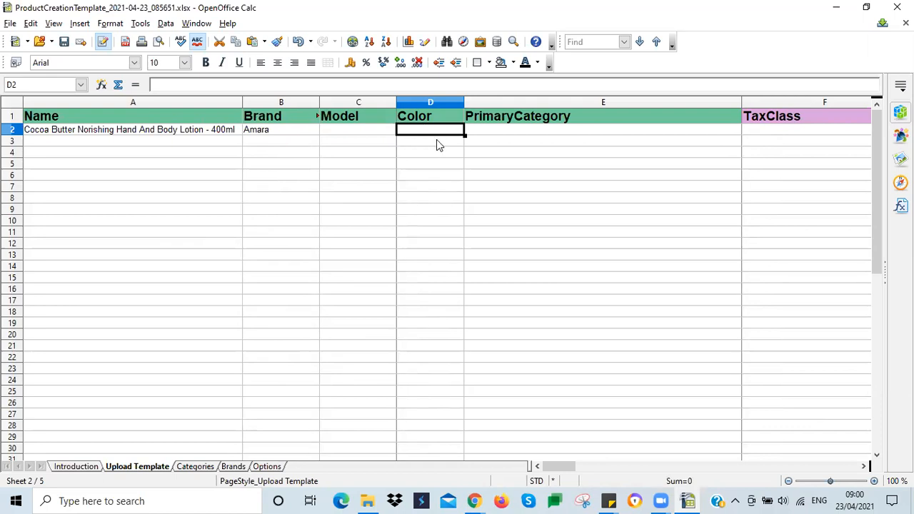
{"action": "left_click", "coordinate": [479, 134]}
{"action": "left_click", "coordinate": [437, 135]}
{"action": "type", "text": "'"}
{"action": "key", "text": "BackSpace"}
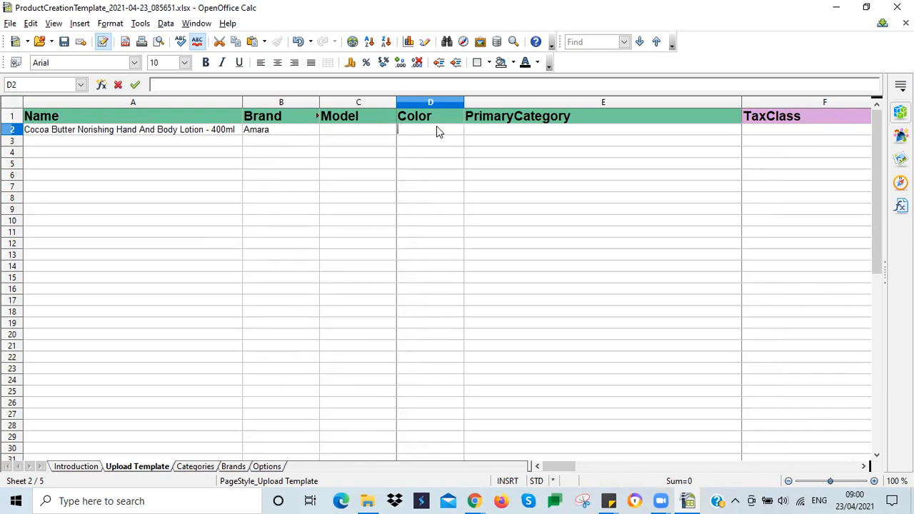
{"action": "type", "text": "'-"}
{"action": "key", "text": "Return"}
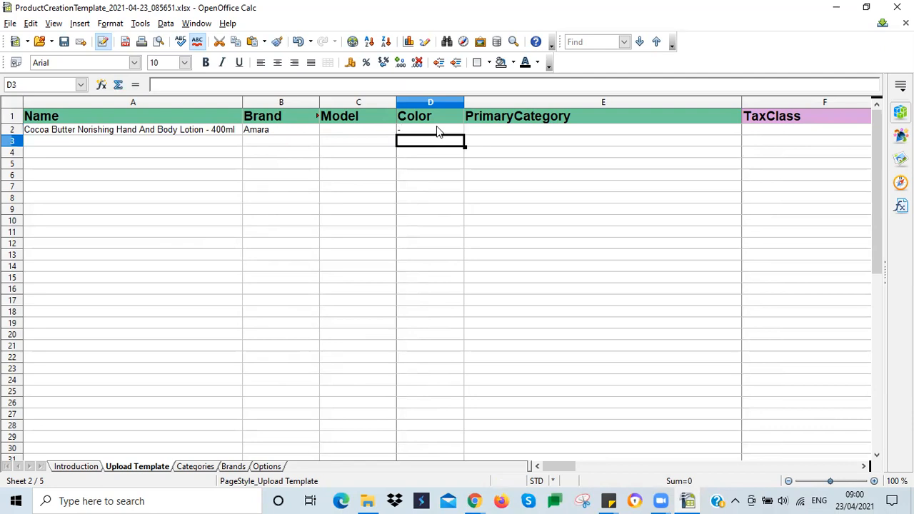
{"action": "left_click", "coordinate": [436, 132]}
{"action": "left_click", "coordinate": [421, 144]}
{"action": "double_click", "coordinate": [422, 144]}
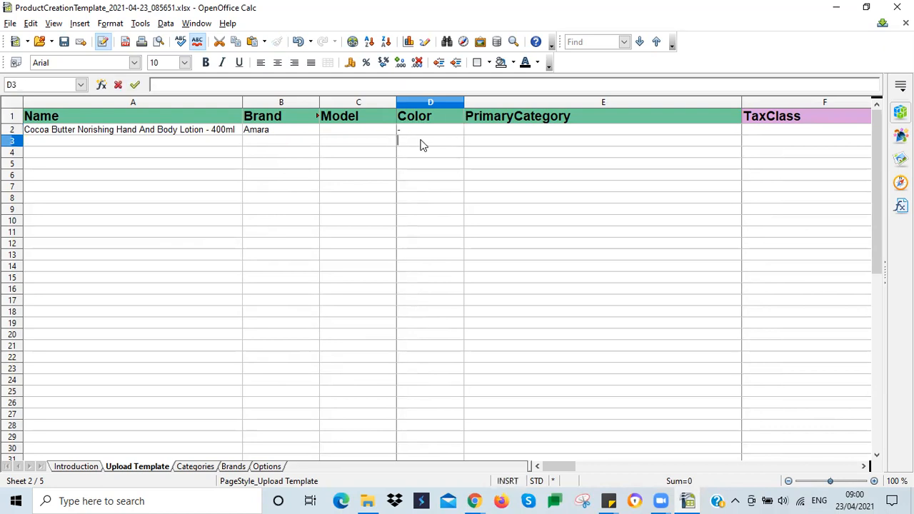
{"action": "left_click", "coordinate": [424, 135]}
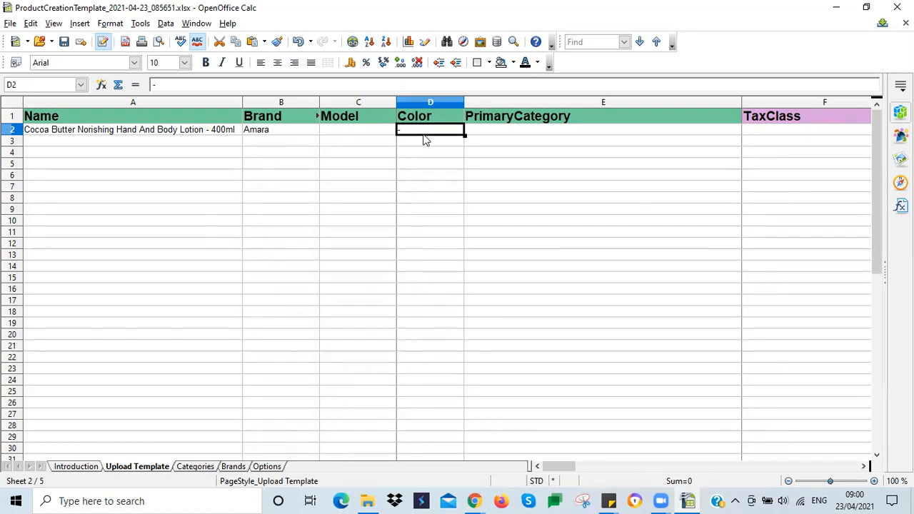
{"action": "double_click", "coordinate": [426, 130]}
{"action": "key", "text": "BackSpace"}
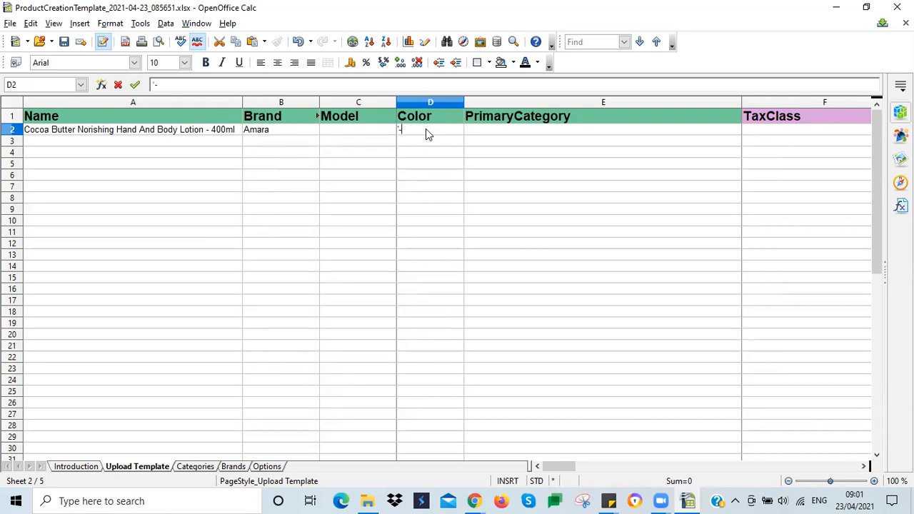
{"action": "key", "text": "Return"}
Widen the PrimaryCategory column further so the long category paths in its option list fit
{"action": "left_click", "coordinate": [514, 132]}
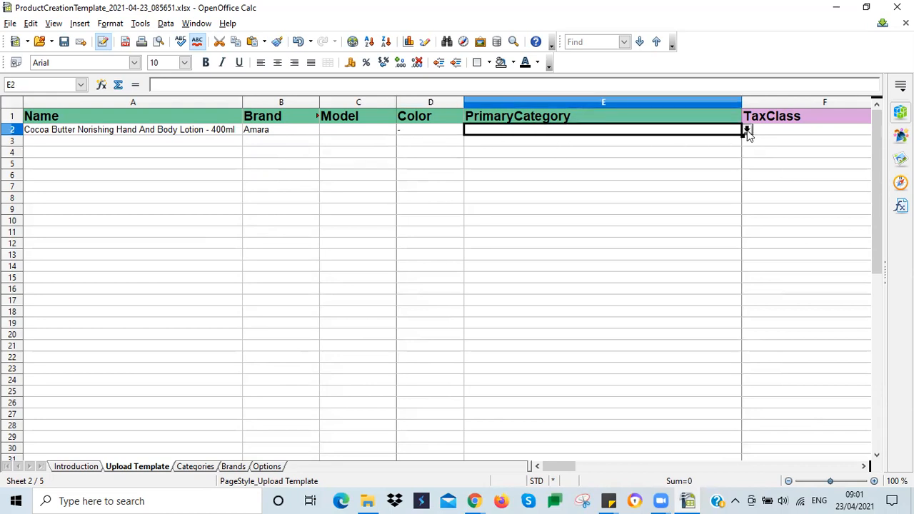
{"action": "left_click_drag", "start_coordinate": [741, 102], "coordinate": [775, 102]}
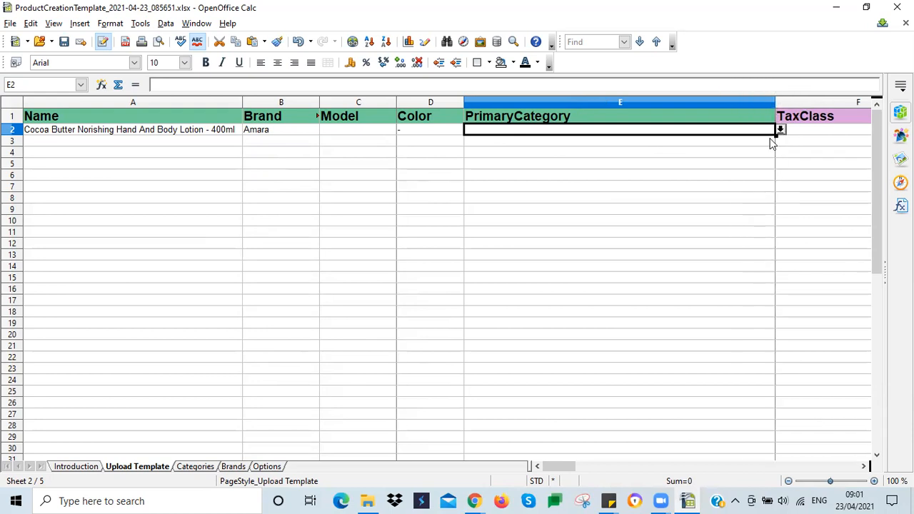
{"action": "left_click", "coordinate": [781, 130]}
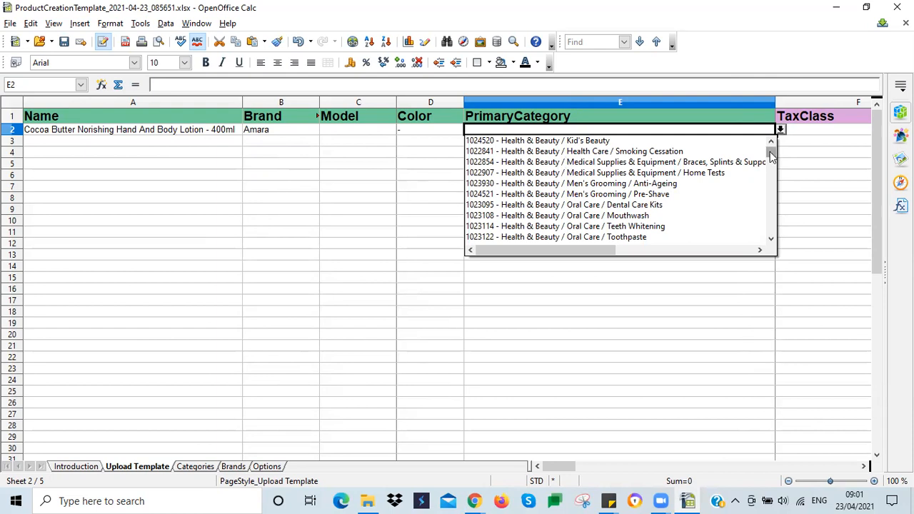
{"action": "left_click_drag", "start_coordinate": [770, 151], "coordinate": [771, 163]}
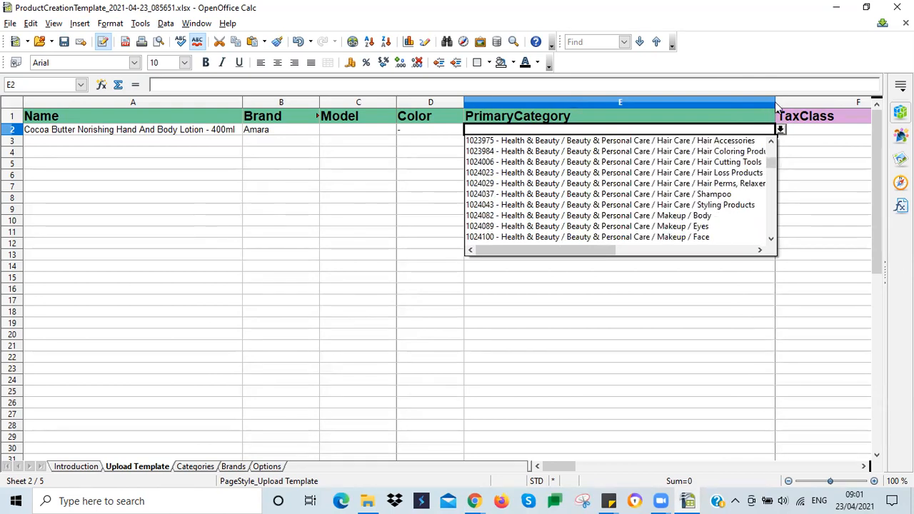
{"action": "left_click", "coordinate": [805, 148]}
{"action": "left_click_drag", "start_coordinate": [775, 102], "coordinate": [860, 102]}
{"action": "key", "text": "Tab"}
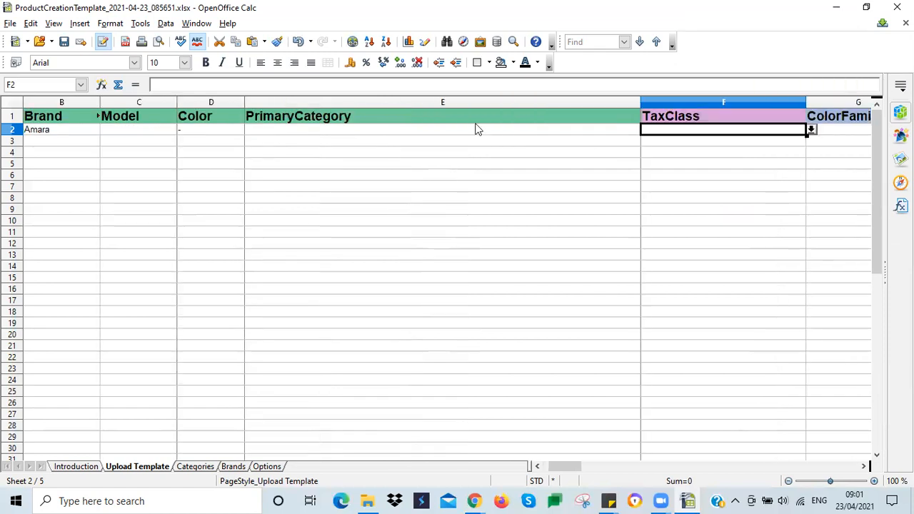
{"action": "left_click_drag", "start_coordinate": [639, 102], "coordinate": [696, 102]}
{"action": "left_click", "coordinate": [637, 131]}
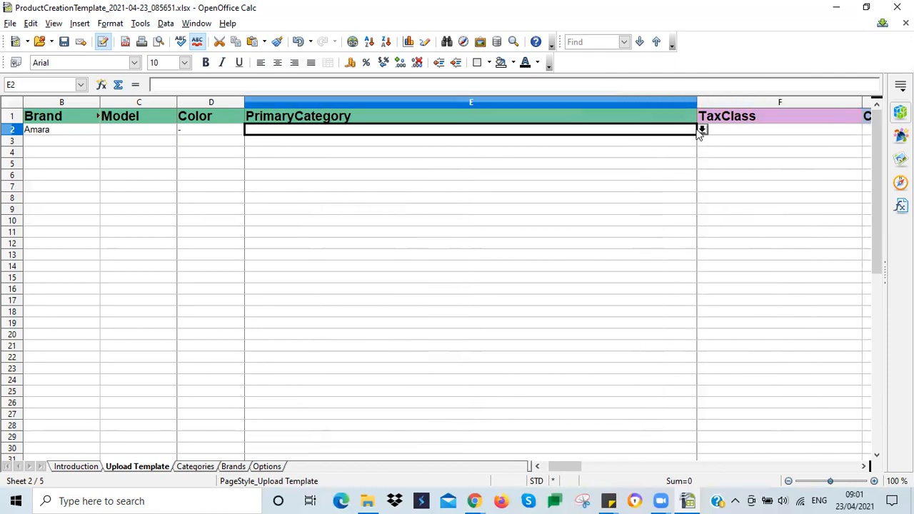
Look through the PrimaryCategory options for the lotion in row 2 to find its skin care category for the body
{"action": "left_click", "coordinate": [703, 129]}
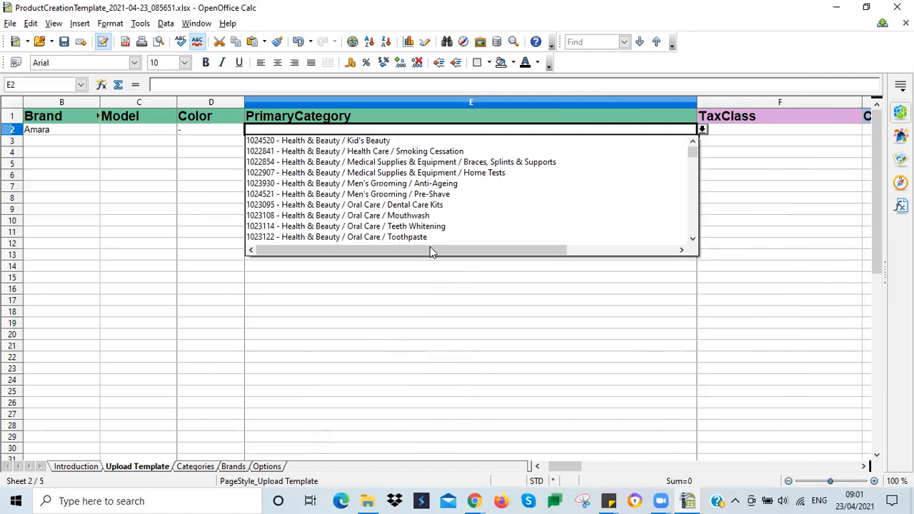
{"action": "left_click_drag", "start_coordinate": [690, 153], "coordinate": [699, 164]}
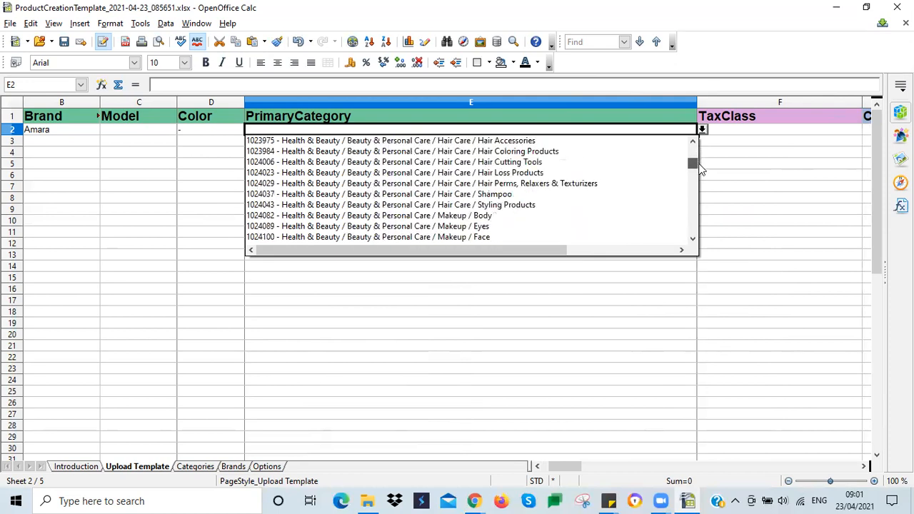
{"action": "scroll", "coordinate": [699, 169], "scroll_direction": "up", "scroll_amount": 2}
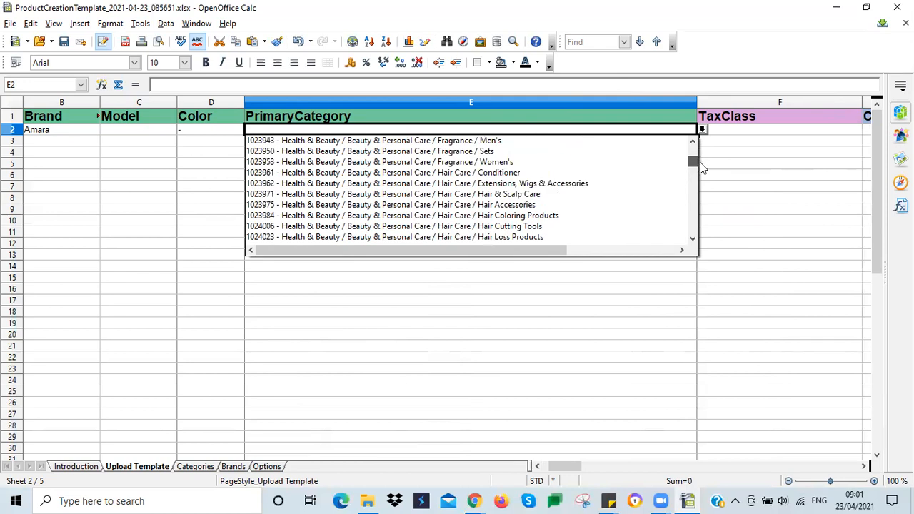
{"action": "scroll", "coordinate": [699, 165], "scroll_direction": "up", "scroll_amount": 2}
{"action": "scroll", "coordinate": [705, 166], "scroll_direction": "down", "scroll_amount": 12}
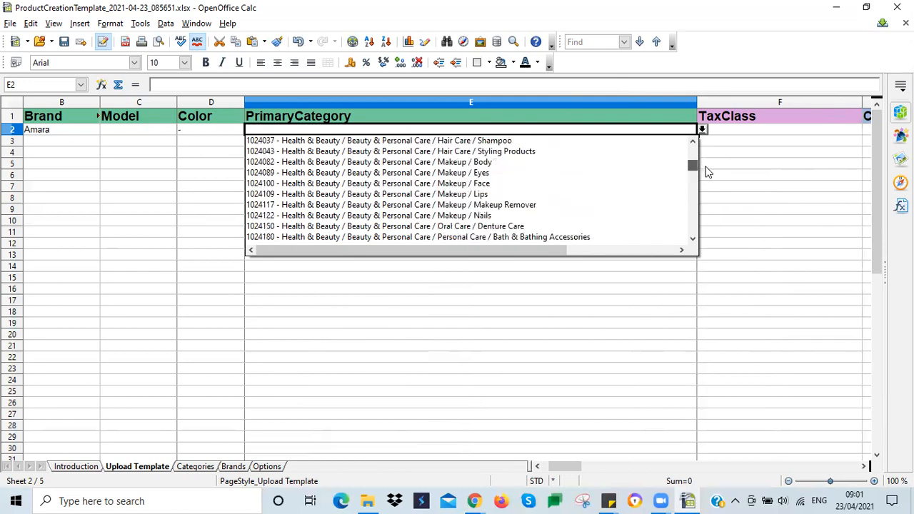
{"action": "scroll", "coordinate": [708, 183], "scroll_direction": "down", "scroll_amount": 7}
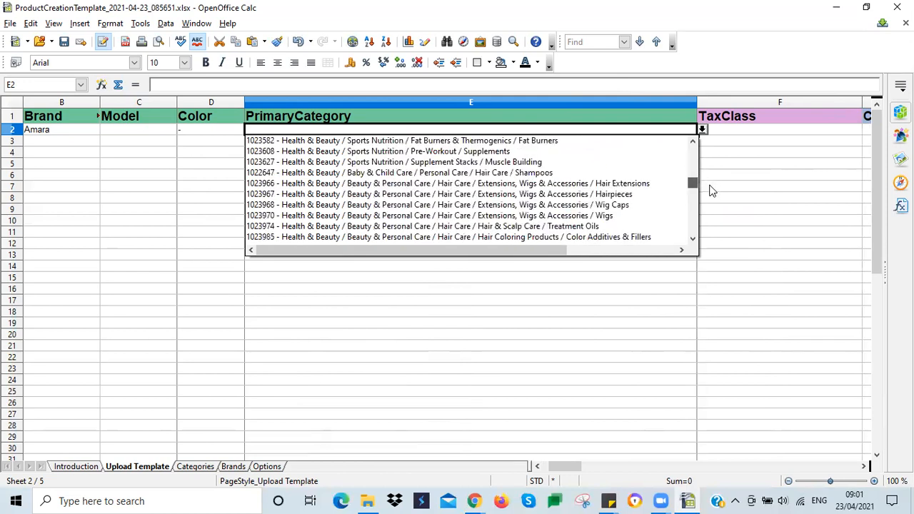
{"action": "scroll", "coordinate": [711, 187], "scroll_direction": "up", "scroll_amount": 4}
{"action": "scroll", "coordinate": [711, 188], "scroll_direction": "down", "scroll_amount": 10}
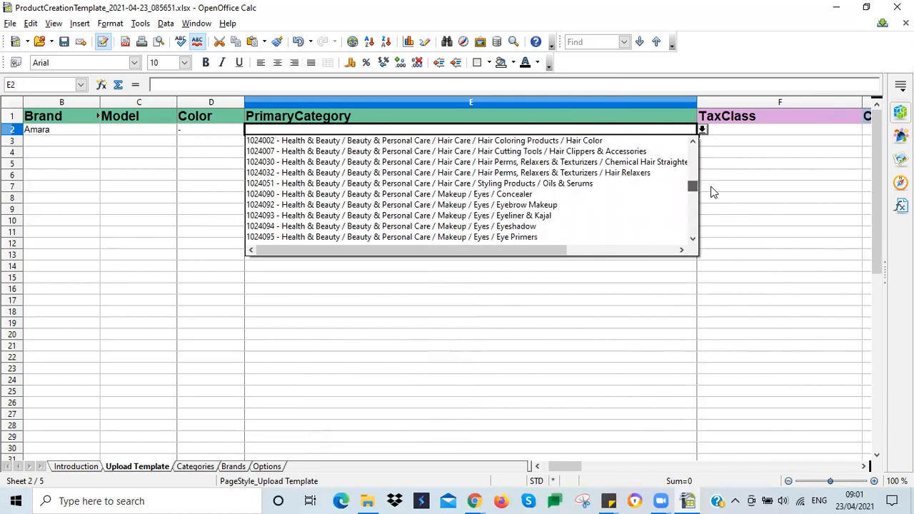
{"action": "scroll", "coordinate": [713, 194], "scroll_direction": "down", "scroll_amount": 3}
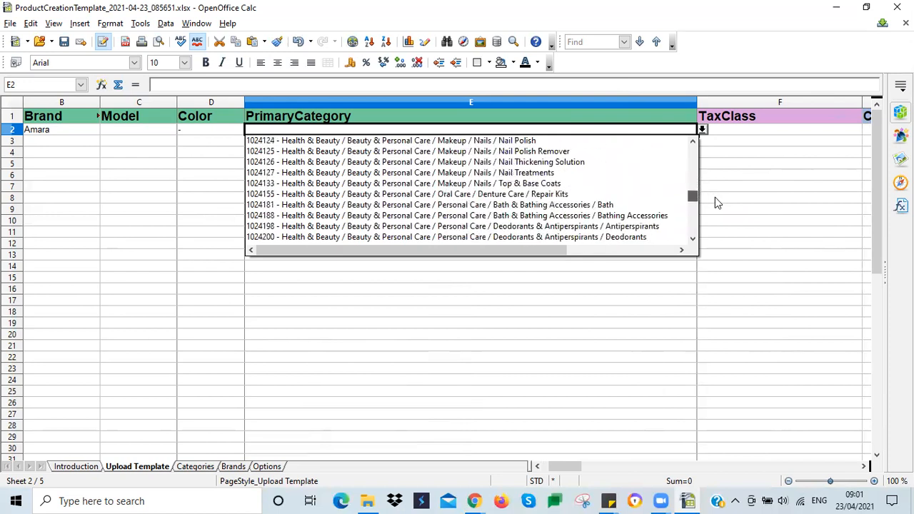
{"action": "scroll", "coordinate": [717, 201], "scroll_direction": "down", "scroll_amount": 3}
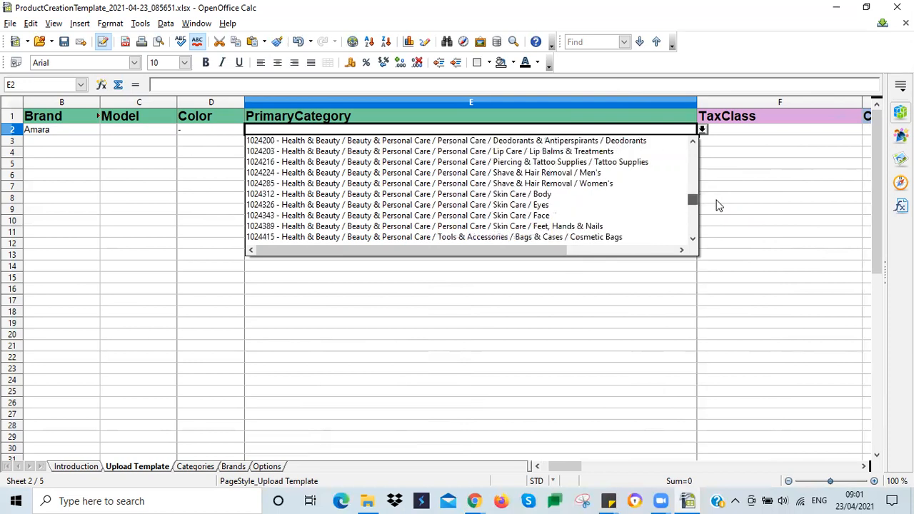
{"action": "scroll", "coordinate": [717, 205], "scroll_direction": "down", "scroll_amount": 8}
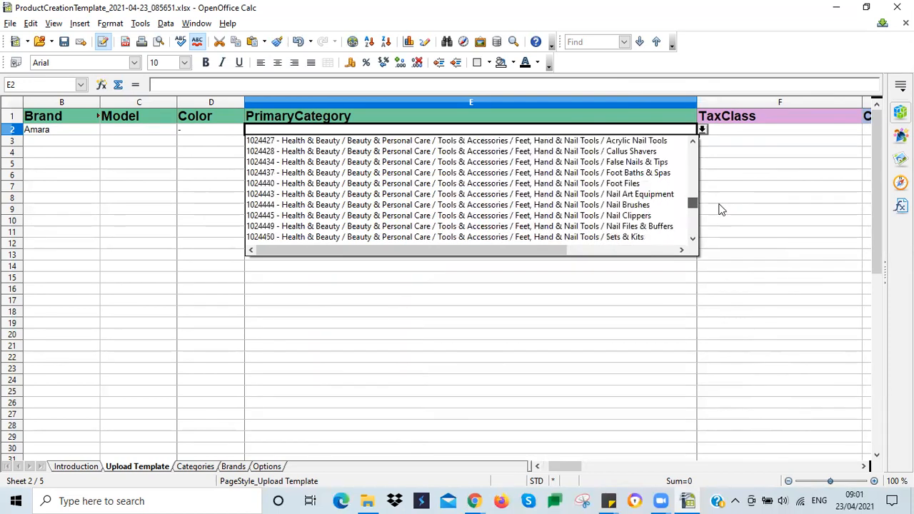
{"action": "scroll", "coordinate": [722, 212], "scroll_direction": "down", "scroll_amount": 5}
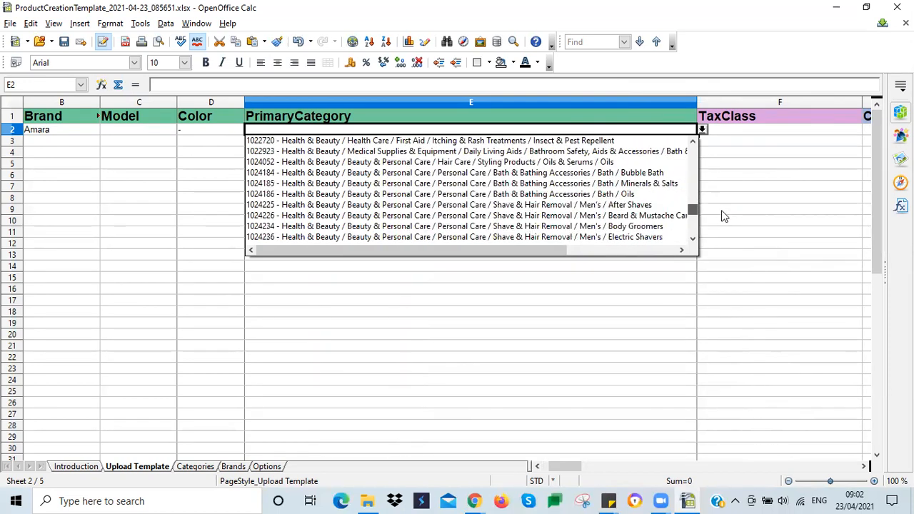
Set the product's primary category in E2 to 1024316 - Health & Beauty / Beauty & Personal Care / Personal Care / Skin Care / Body / Moisturizers
{"action": "scroll", "coordinate": [724, 216], "scroll_direction": "down", "scroll_amount": 9}
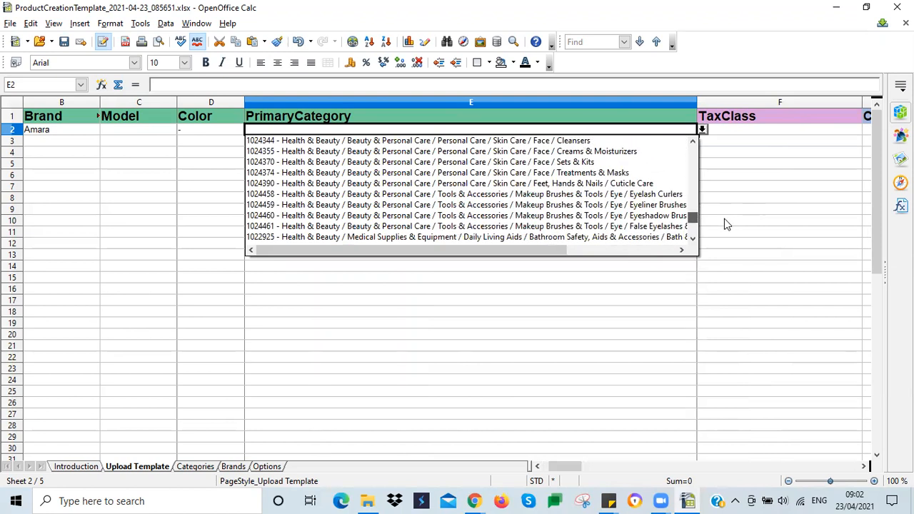
{"action": "scroll", "coordinate": [725, 227], "scroll_direction": "down", "scroll_amount": 7}
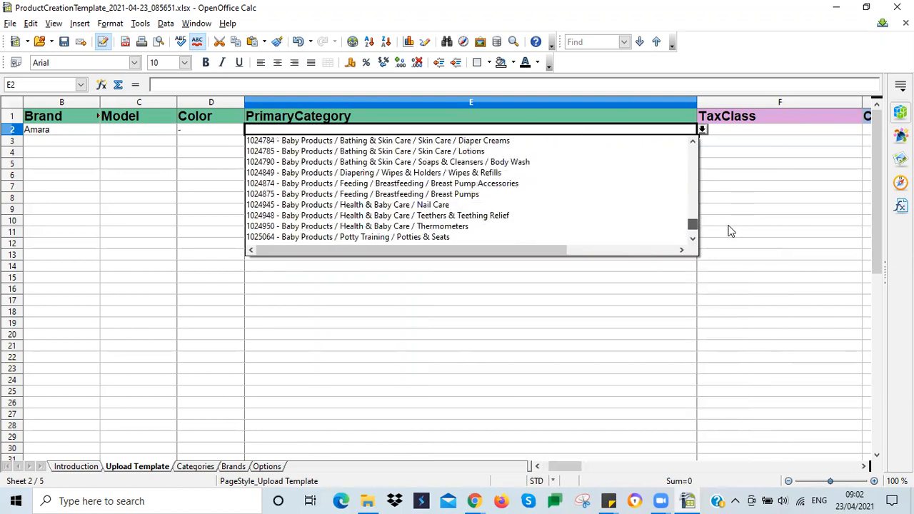
{"action": "scroll", "coordinate": [730, 230], "scroll_direction": "up", "scroll_amount": 8}
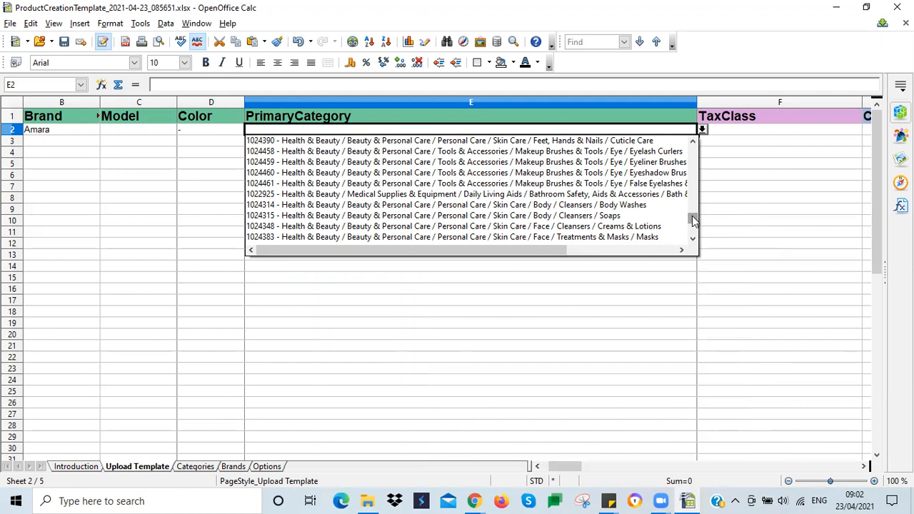
{"action": "left_click_drag", "start_coordinate": [693, 221], "coordinate": [692, 218]}
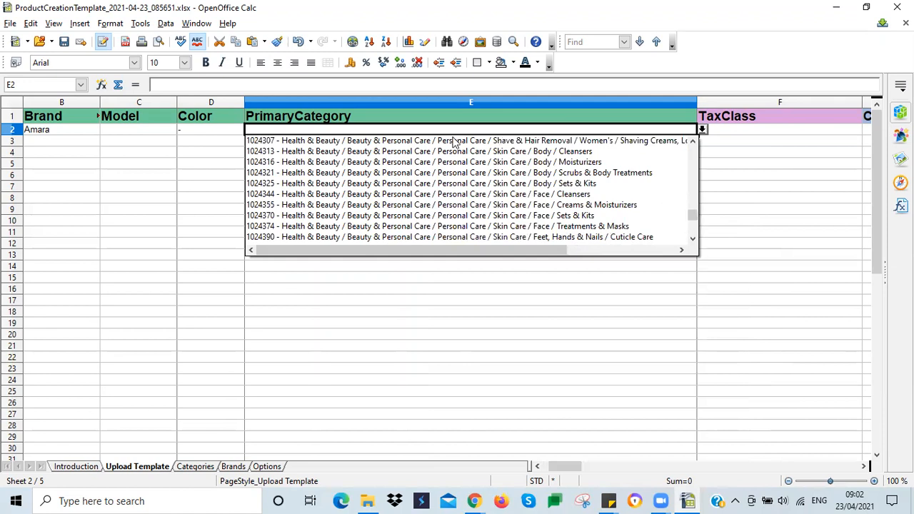
{"action": "left_click", "coordinate": [509, 162]}
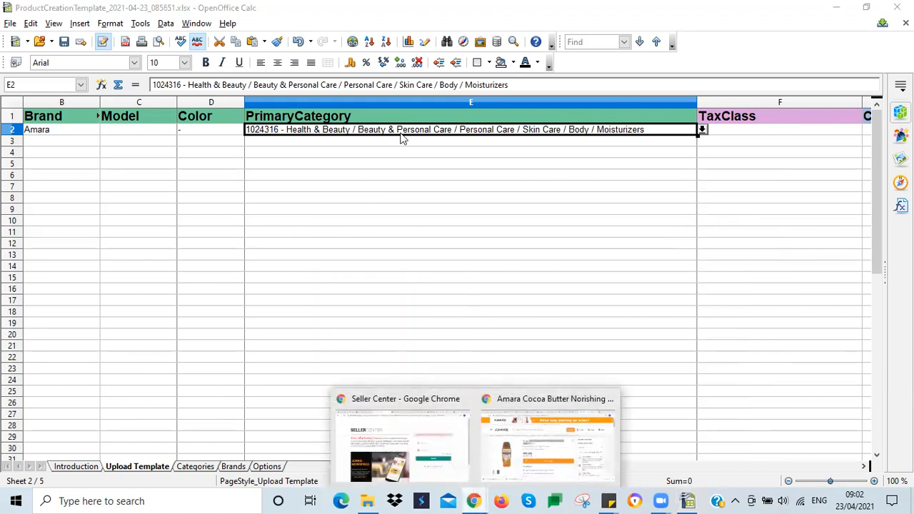
Switch to Seller Center in Chrome and open the Import Products page
{"action": "left_click", "coordinate": [519, 440]}
{"action": "left_click", "coordinate": [115, 8]}
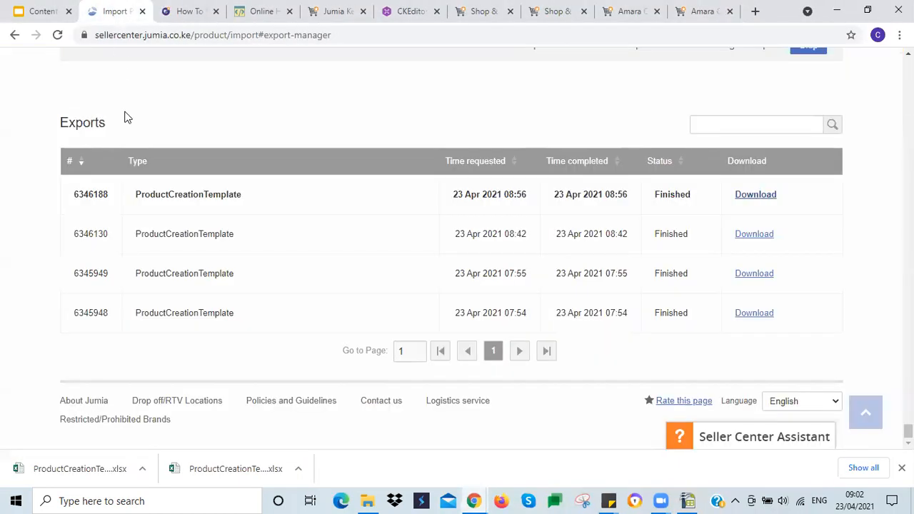
{"action": "left_click_drag", "start_coordinate": [908, 431], "coordinate": [908, 66]}
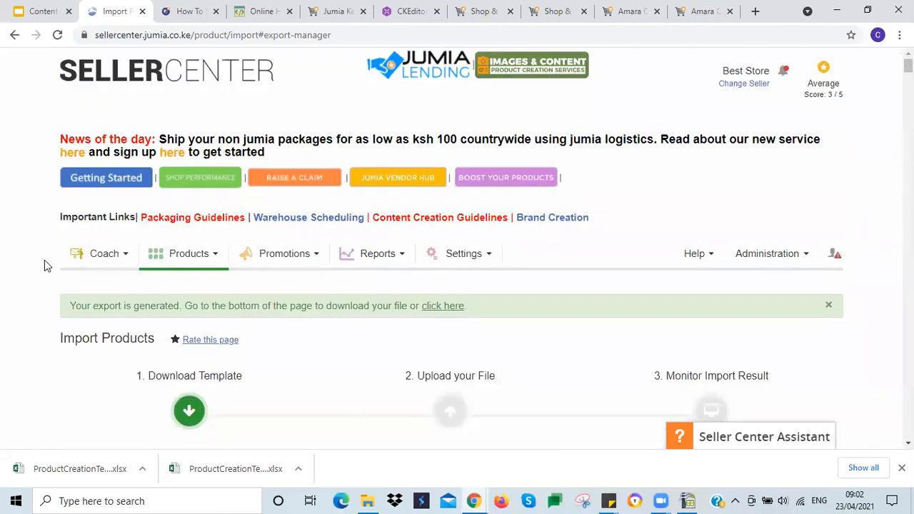
{"action": "scroll", "coordinate": [26, 255], "scroll_direction": "down", "scroll_amount": 1}
{"action": "mouse_move", "coordinate": [182, 201]}
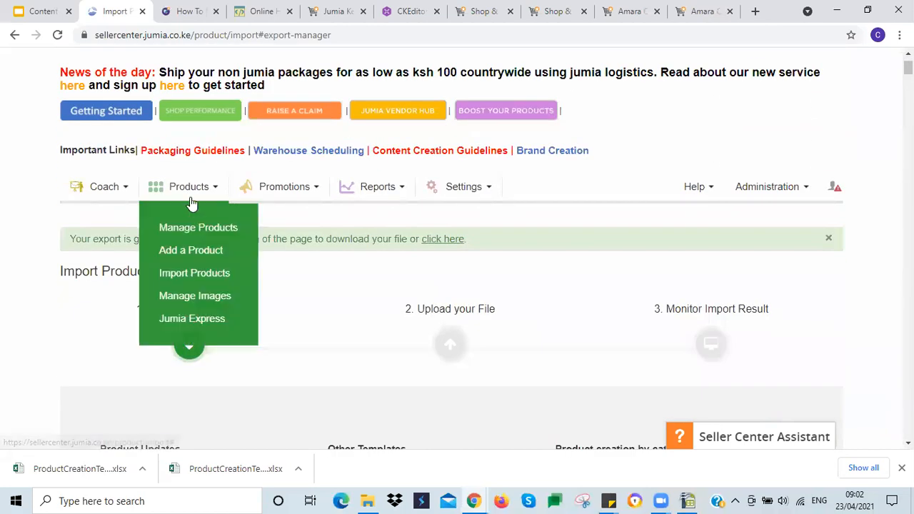
{"action": "left_click", "coordinate": [175, 272]}
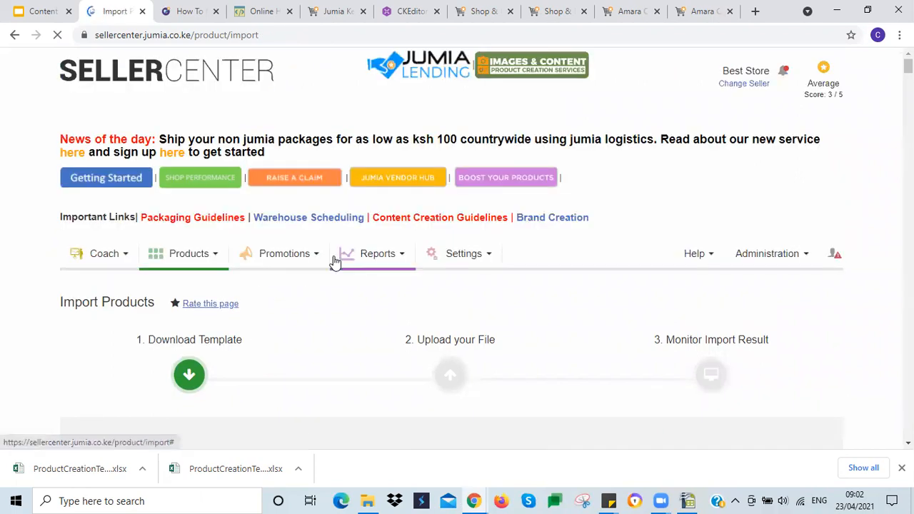
Download the category tree from the other templates on the Import Products page
{"action": "scroll", "coordinate": [336, 263], "scroll_direction": "down", "scroll_amount": 2}
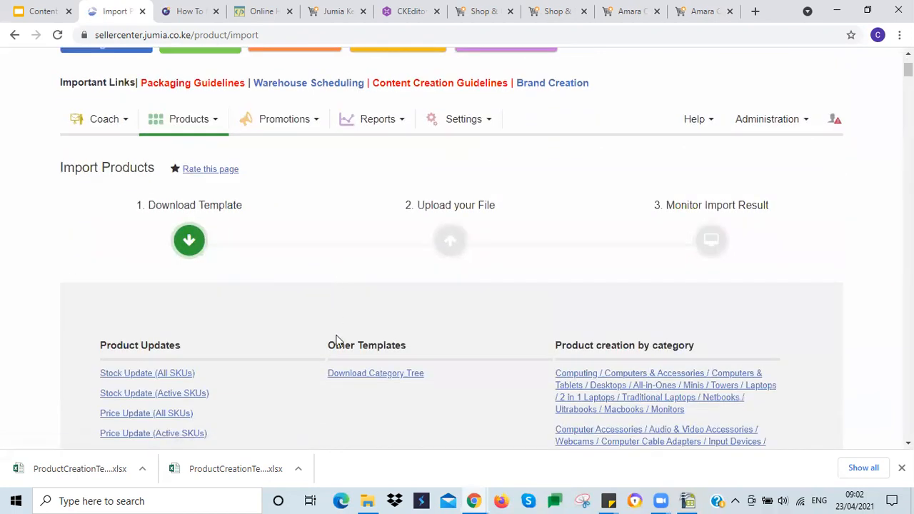
{"action": "scroll", "coordinate": [284, 286], "scroll_direction": "down", "scroll_amount": 3}
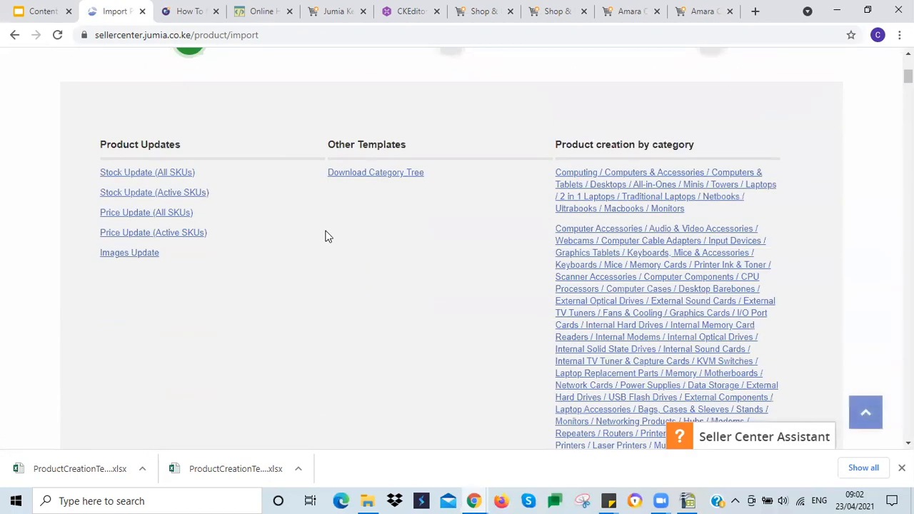
{"action": "left_click", "coordinate": [383, 178]}
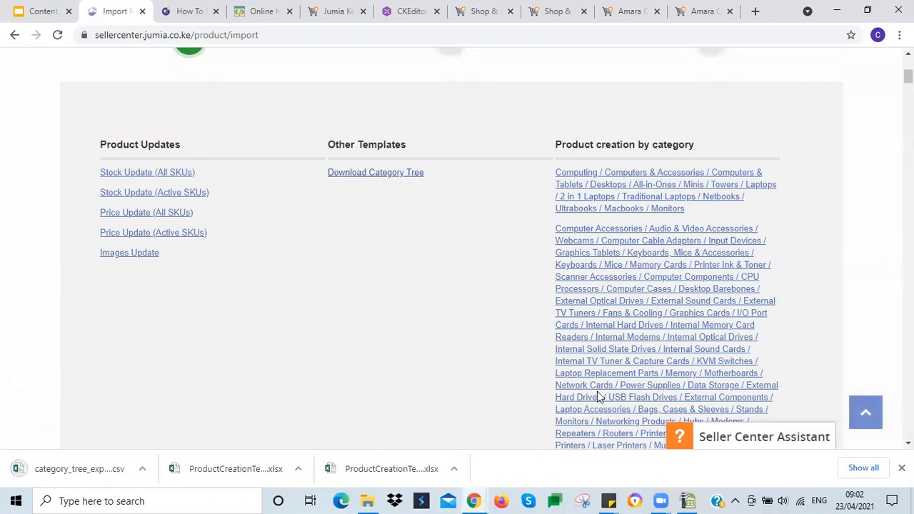
Open category_tree_export_2021-03-29_11-58-07 from the personal folder on the Desktop in OpenOffice Calc, accepting the default text import settings
{"action": "left_click", "coordinate": [367, 500]}
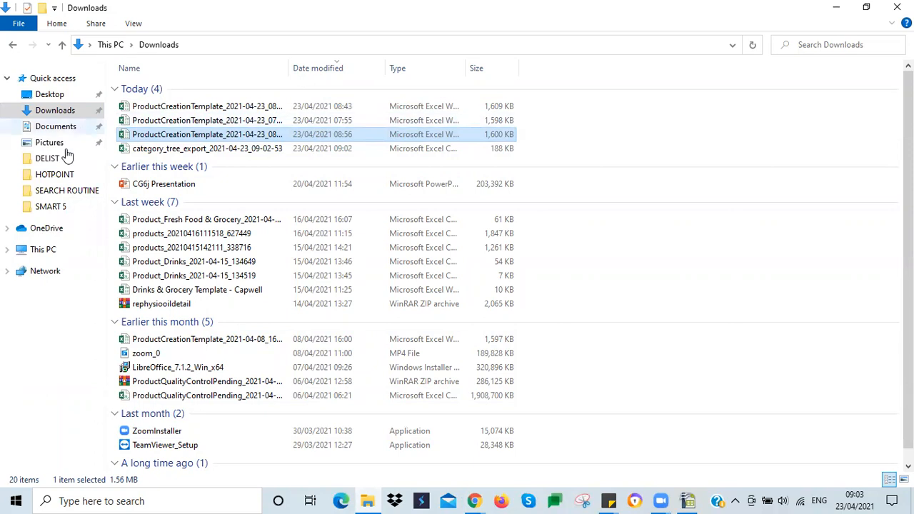
{"action": "left_click", "coordinate": [51, 96]}
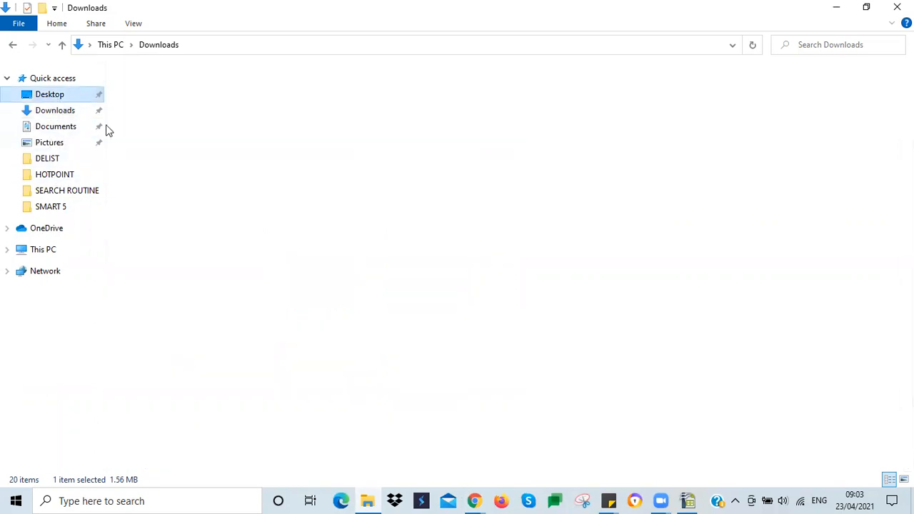
{"action": "double_click", "coordinate": [170, 88]}
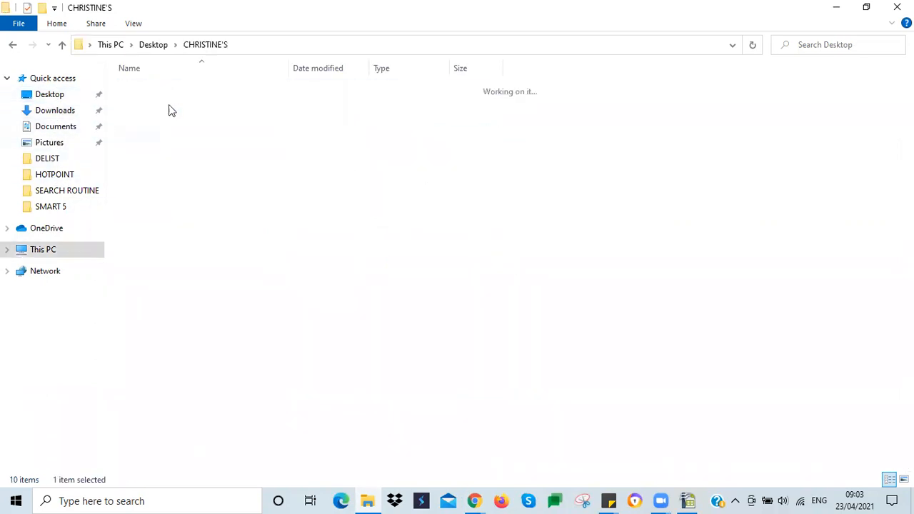
{"action": "left_click", "coordinate": [177, 132]}
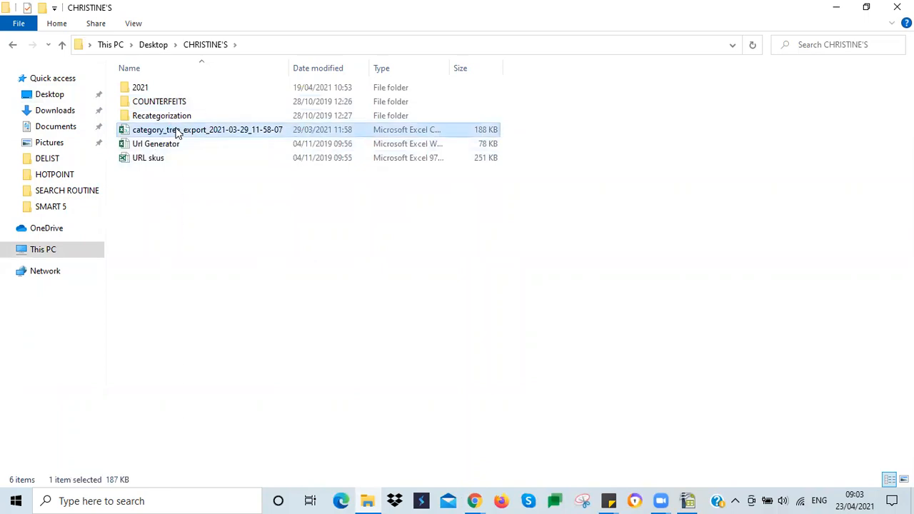
{"action": "right_click", "coordinate": [177, 131]}
{"action": "mouse_move", "coordinate": [485, 265]}
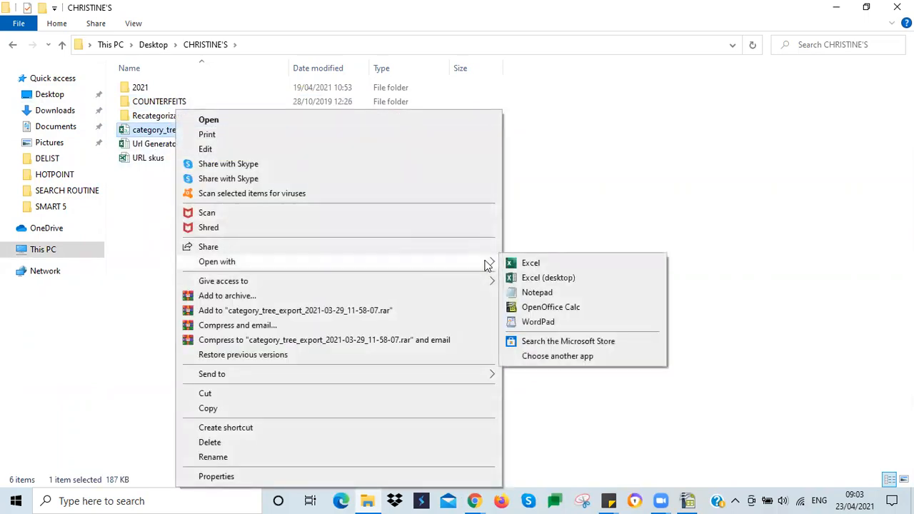
{"action": "left_click", "coordinate": [546, 306]}
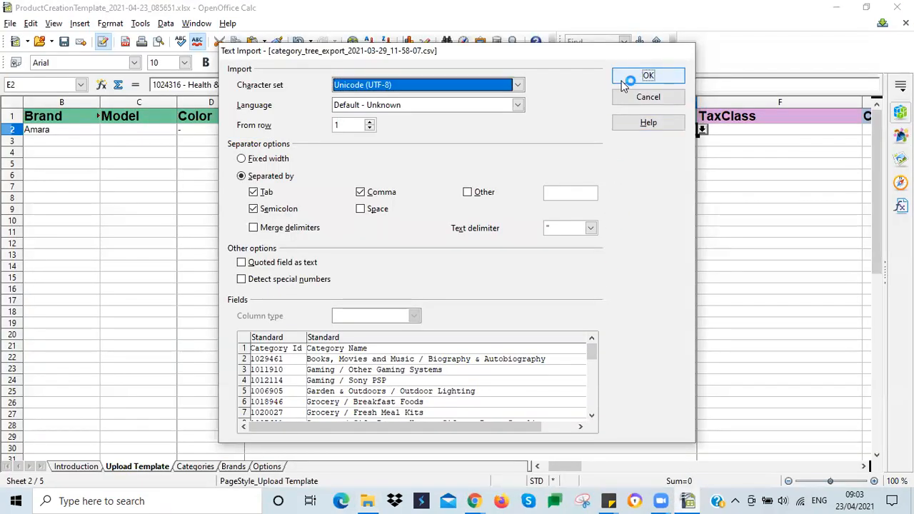
{"action": "left_click", "coordinate": [646, 75]}
Search the category tree sheet for "moisturiser" using Find & Replace
{"action": "left_click", "coordinate": [489, 232]}
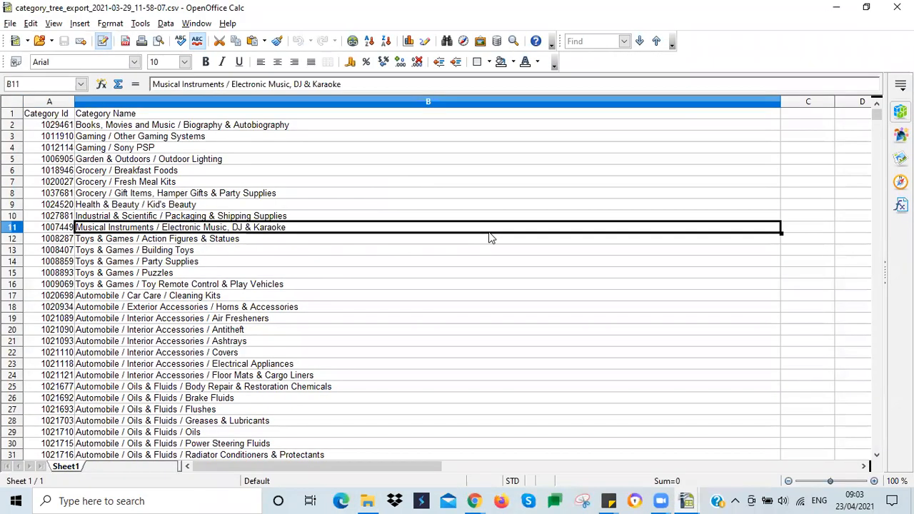
{"action": "key", "text": "ctrl+h"}
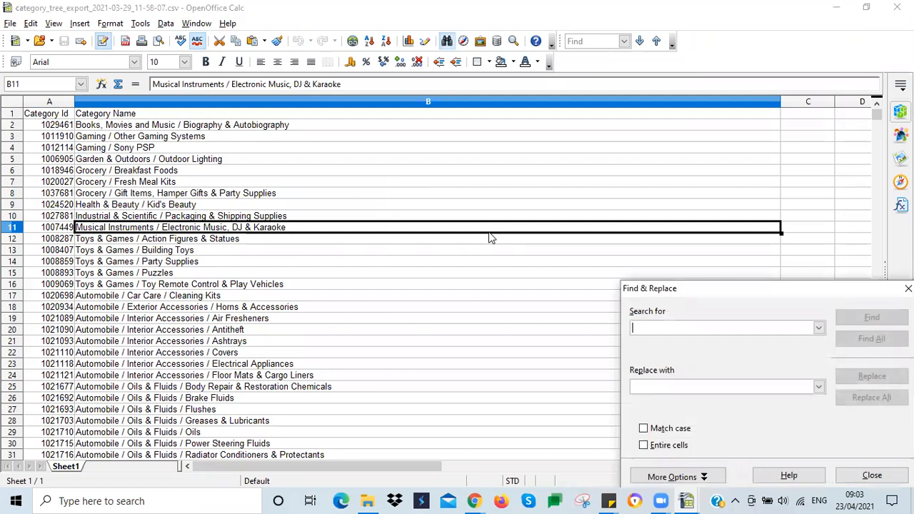
{"action": "type", "text": "m"}
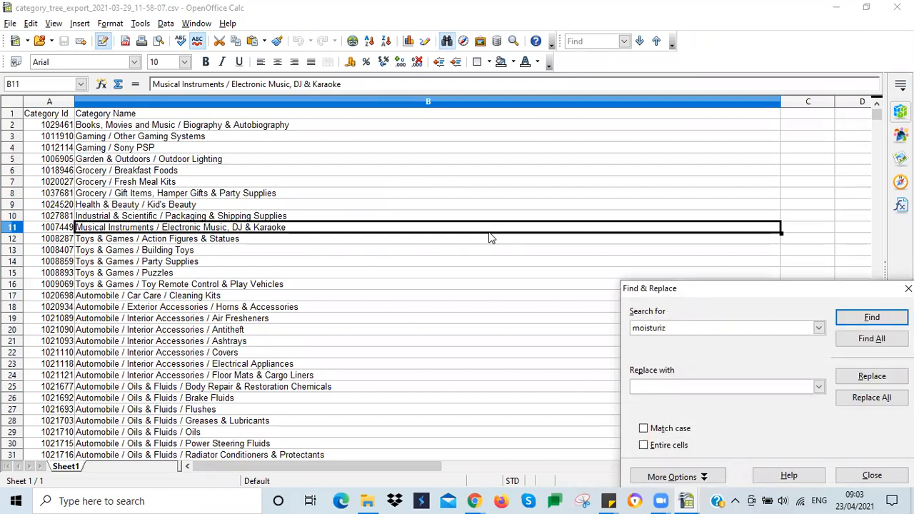
{"action": "type", "text": "oisturiser"}
{"action": "key", "text": "Return"}
{"action": "key", "text": "Return"}
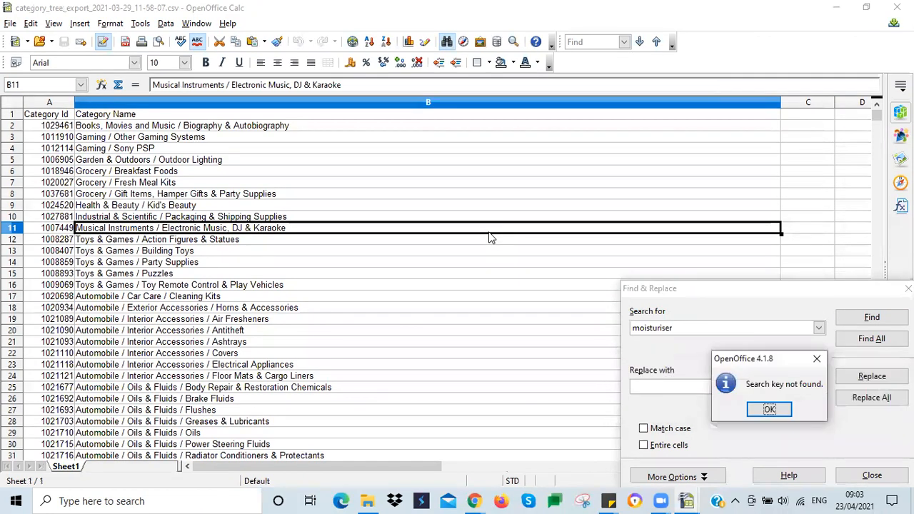
{"action": "key", "text": "Return"}
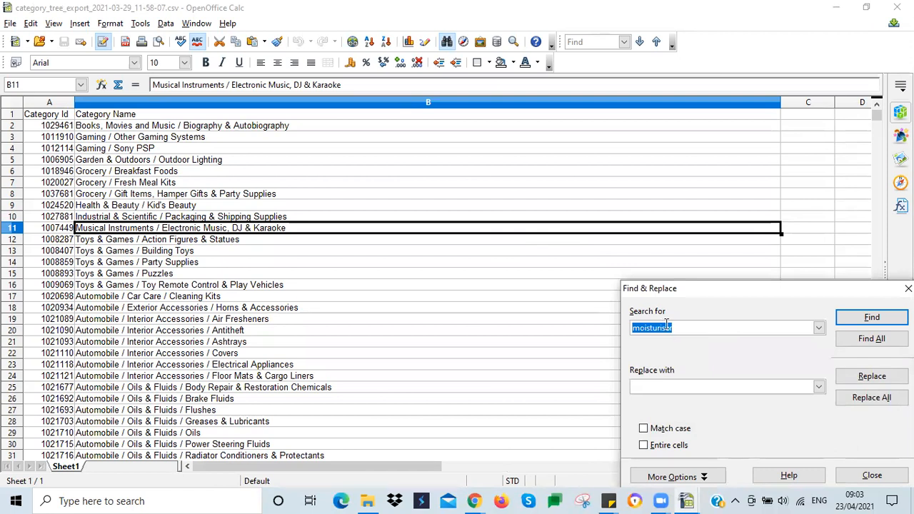
Correct the search term to "moisturizer" and copy the category ID of the Skin Care / Body / Moisturizers row
{"action": "left_click", "coordinate": [664, 326]}
{"action": "key", "text": "Return"}
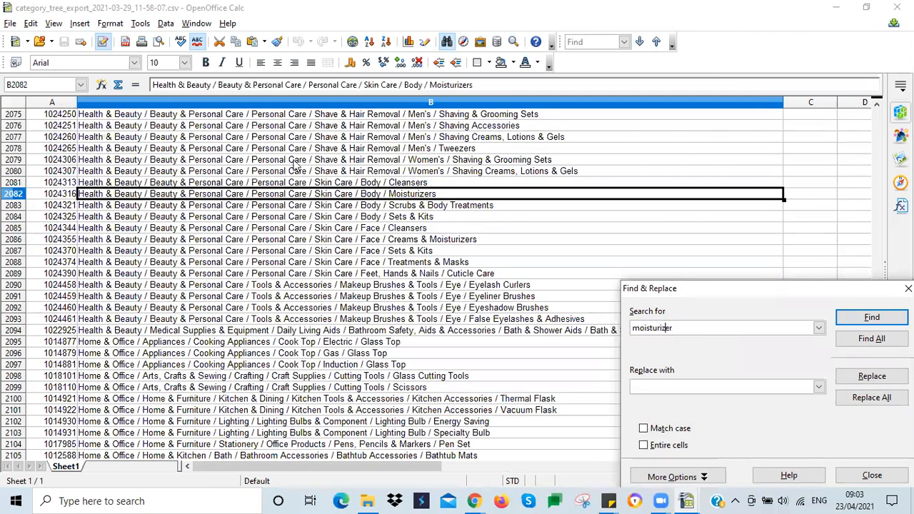
{"action": "left_click", "coordinate": [52, 195]}
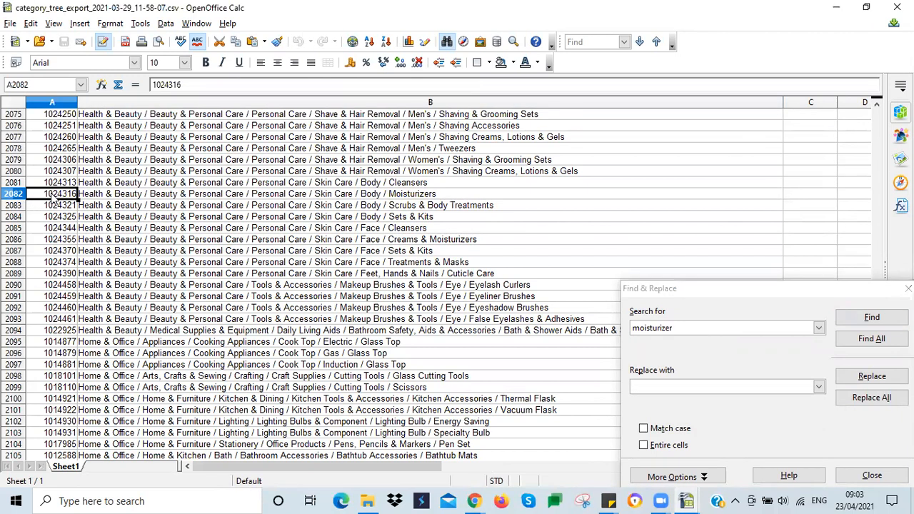
Return to the product creation template and paste category ID 1024316 over the existing PrimaryCategory entry in E2
{"action": "left_click", "coordinate": [684, 500]}
{"action": "left_click", "coordinate": [648, 454]}
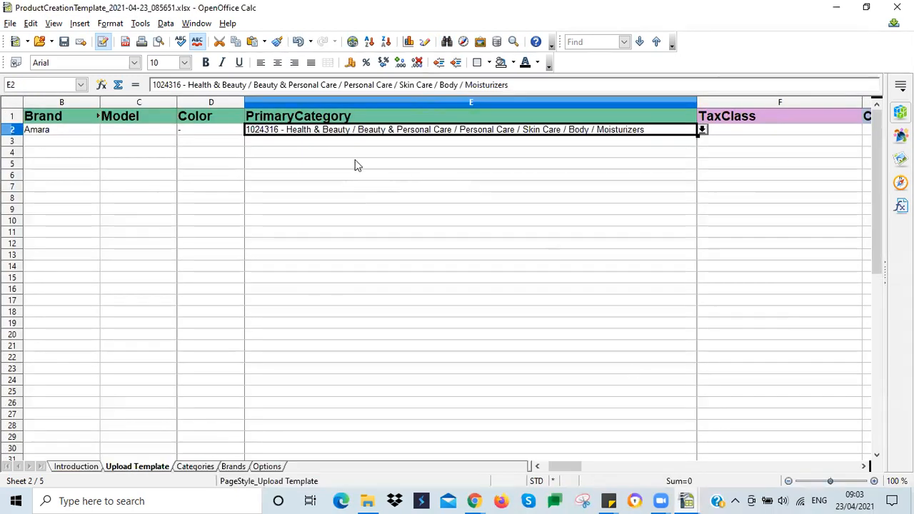
{"action": "left_click", "coordinate": [345, 142]}
{"action": "left_click", "coordinate": [370, 130]}
{"action": "key", "text": "ctrl+v"}
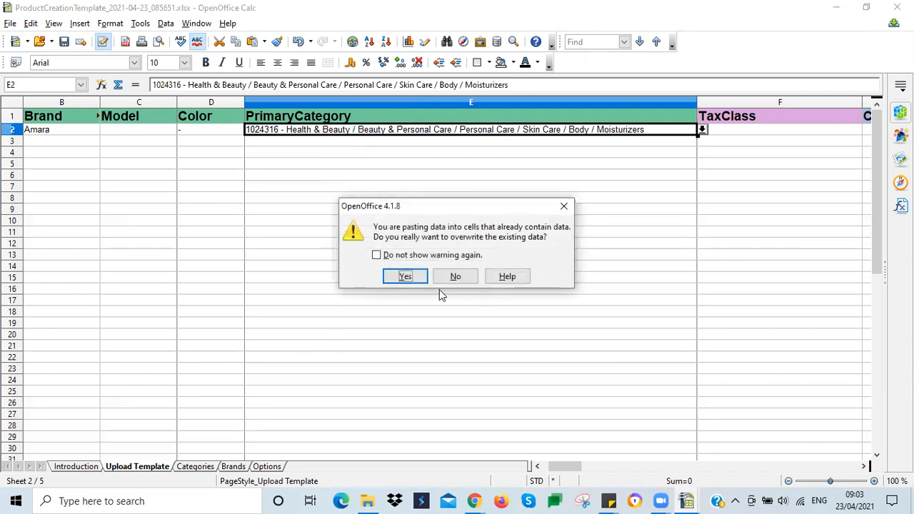
{"action": "left_click", "coordinate": [404, 276]}
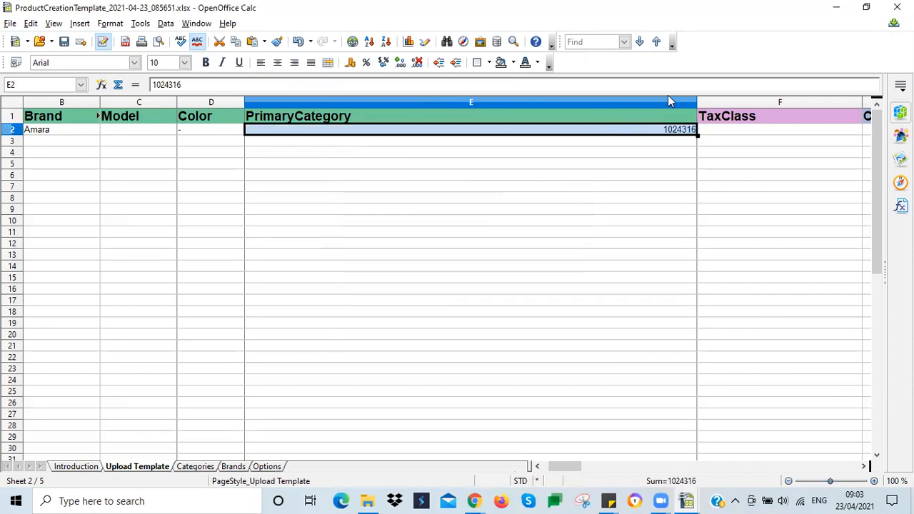
Narrow the PrimaryCategory and TaxClass columns so more of the template fits in view
{"action": "left_click_drag", "start_coordinate": [697, 104], "coordinate": [397, 136]}
{"action": "left_click", "coordinate": [378, 152]}
{"action": "left_click", "coordinate": [389, 130]}
{"action": "left_click", "coordinate": [446, 132]}
{"action": "left_click_drag", "start_coordinate": [557, 100], "coordinate": [479, 101]}
Choose the tax class "zero" in F4 and move it to the product's TaxClass cell F2
{"action": "left_click", "coordinate": [461, 151]}
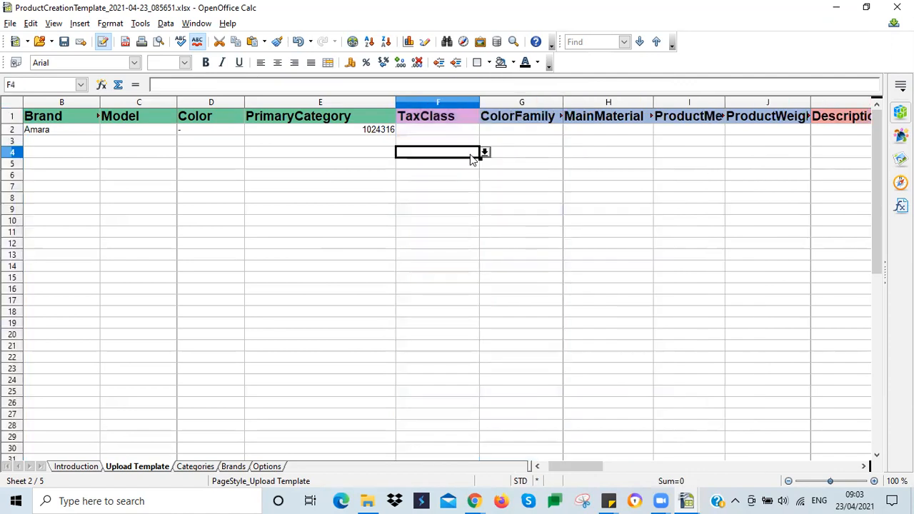
{"action": "left_click", "coordinate": [484, 152]}
{"action": "left_click", "coordinate": [430, 178]}
{"action": "key", "text": "ctrl+x"}
{"action": "left_click", "coordinate": [448, 132]}
{"action": "key", "text": "ctrl+v"}
Narrow the MainMaterial, ProductMeasures and ProductWeight columns of the upload template
{"action": "left_click", "coordinate": [558, 132]}
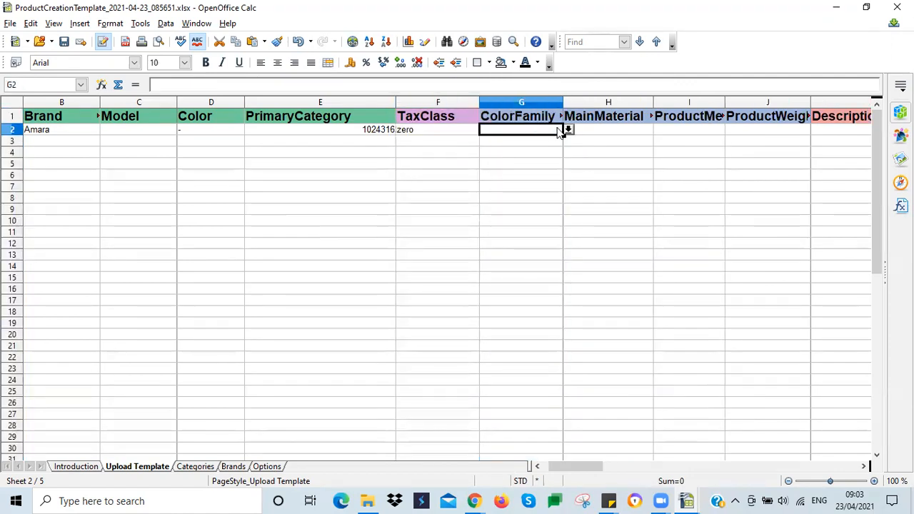
{"action": "left_click", "coordinate": [605, 135]}
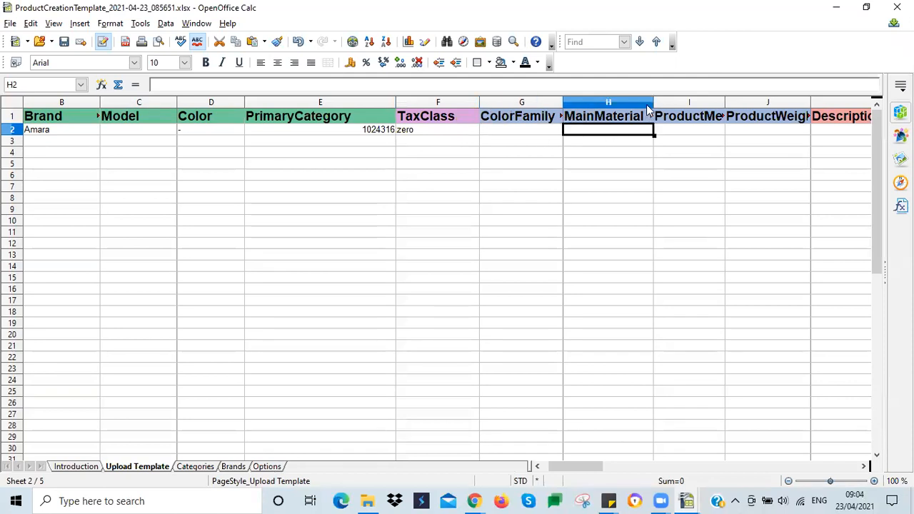
{"action": "left_click_drag", "start_coordinate": [652, 97], "coordinate": [618, 97]}
{"action": "left_click", "coordinate": [668, 120]}
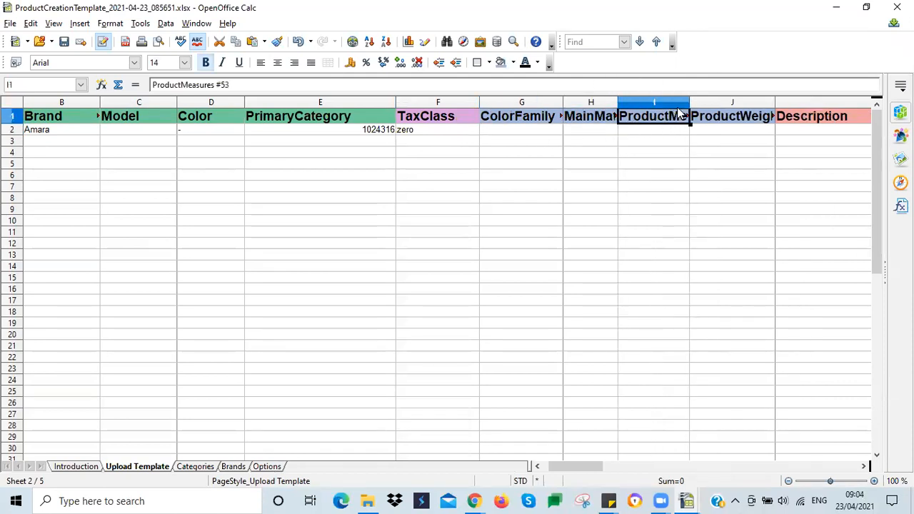
{"action": "left_click_drag", "start_coordinate": [688, 100], "coordinate": [671, 101]}
{"action": "left_click", "coordinate": [716, 133]}
{"action": "left_click_drag", "start_coordinate": [751, 105], "coordinate": [741, 107]}
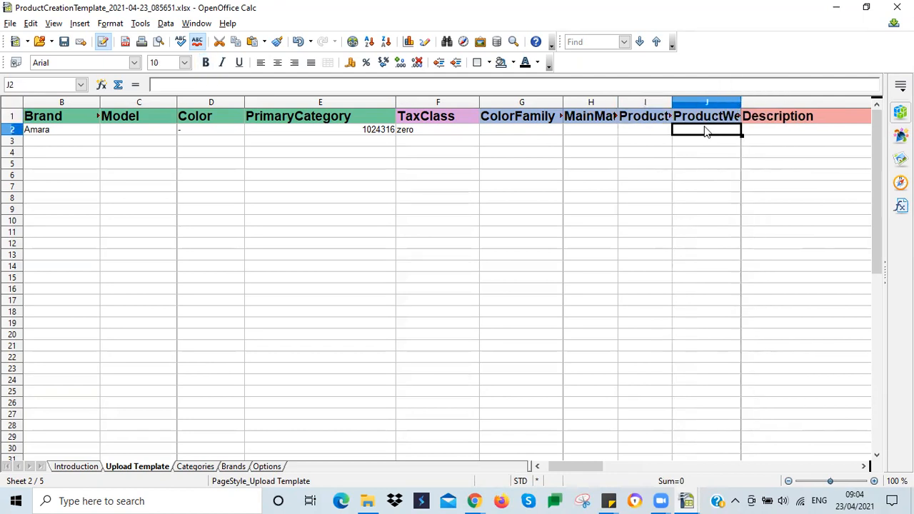
Enter 0.4 as the product weight in J2
{"action": "type", "text": "0.4"}
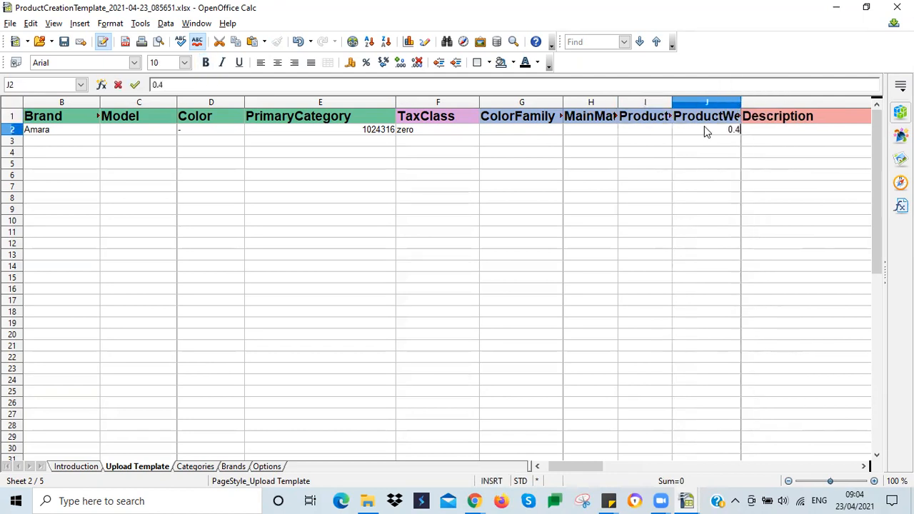
{"action": "left_click", "coordinate": [651, 132]}
{"action": "left_click", "coordinate": [699, 133]}
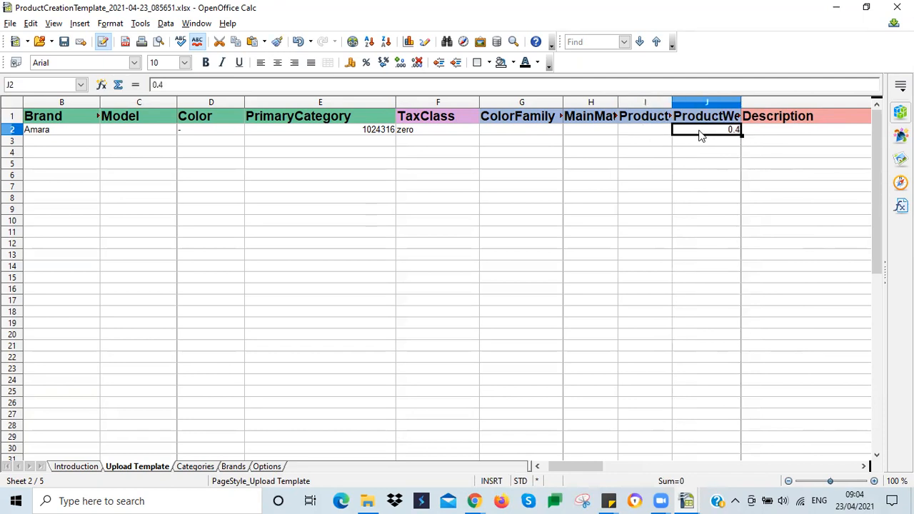
Copy the four description paragraphs from the Amara cocoa butter lotion's Jumia page in Chrome
{"action": "key", "text": "Tab"}
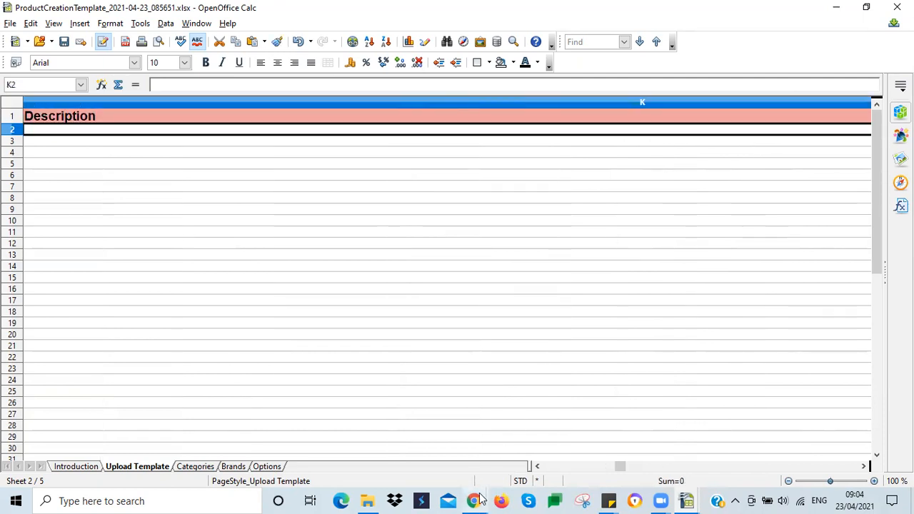
{"action": "mouse_move", "coordinate": [474, 496]}
{"action": "left_click", "coordinate": [518, 457]}
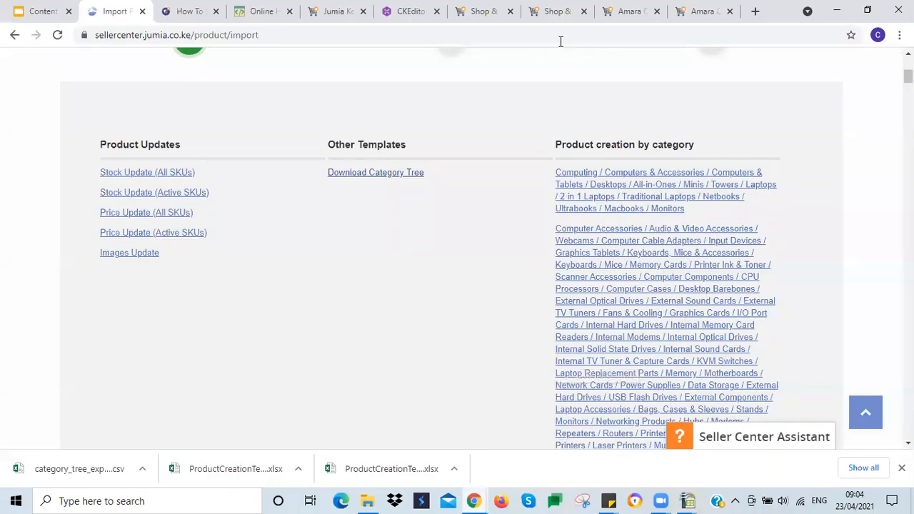
{"action": "left_click", "coordinate": [696, 11]}
{"action": "scroll", "coordinate": [421, 296], "scroll_direction": "down", "scroll_amount": 10}
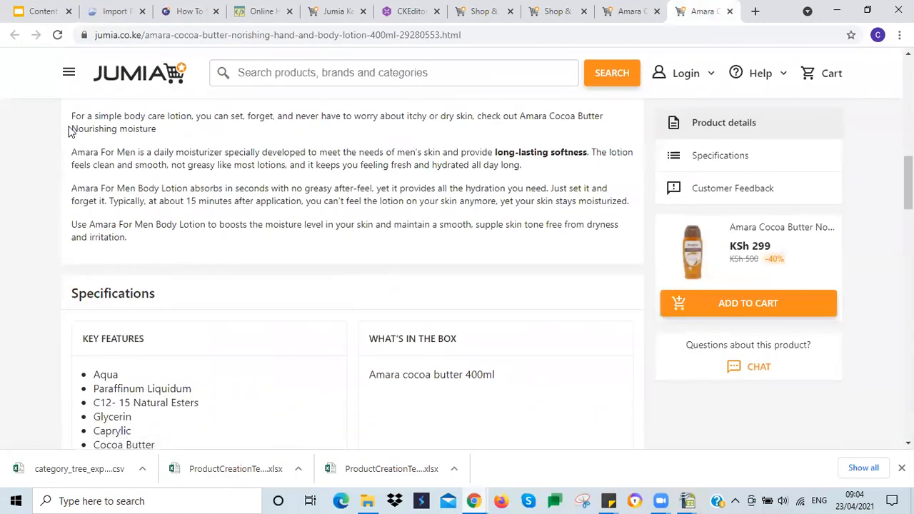
{"action": "left_click_drag", "start_coordinate": [69, 116], "coordinate": [154, 240]}
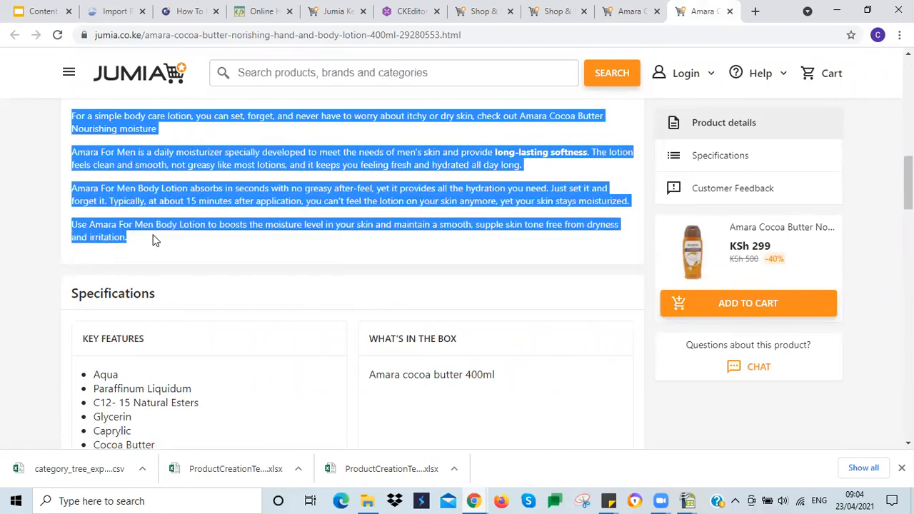
Replace the text in the online HTML editor with the copied product description
{"action": "left_click", "coordinate": [263, 11]}
{"action": "left_click_drag", "start_coordinate": [256, 297], "coordinate": [41, 263]}
{"action": "key", "text": "BackSpace"}
{"action": "key", "text": "ctrl+v"}
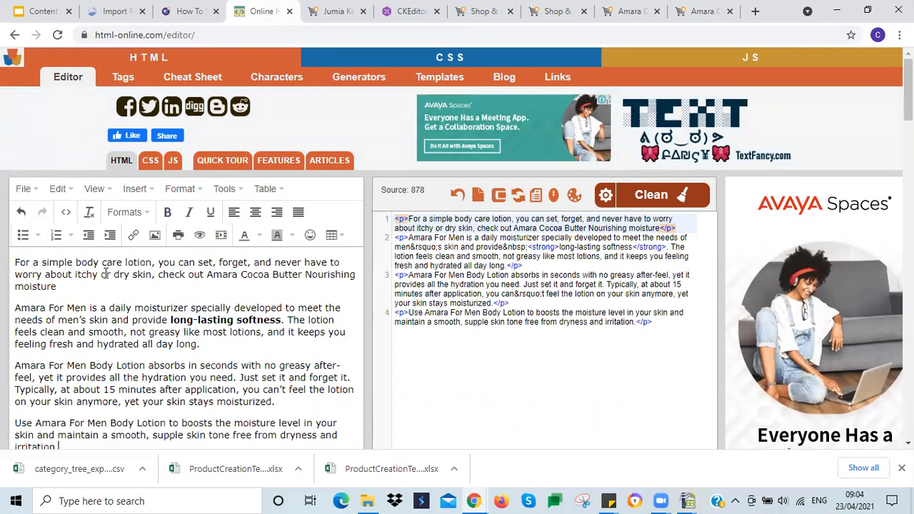
Delete the last two description paragraphs and the leftover empty one, keeping only the first two paragraphs
{"action": "triple_click", "coordinate": [125, 422]}
{"action": "key", "text": "BackSpace"}
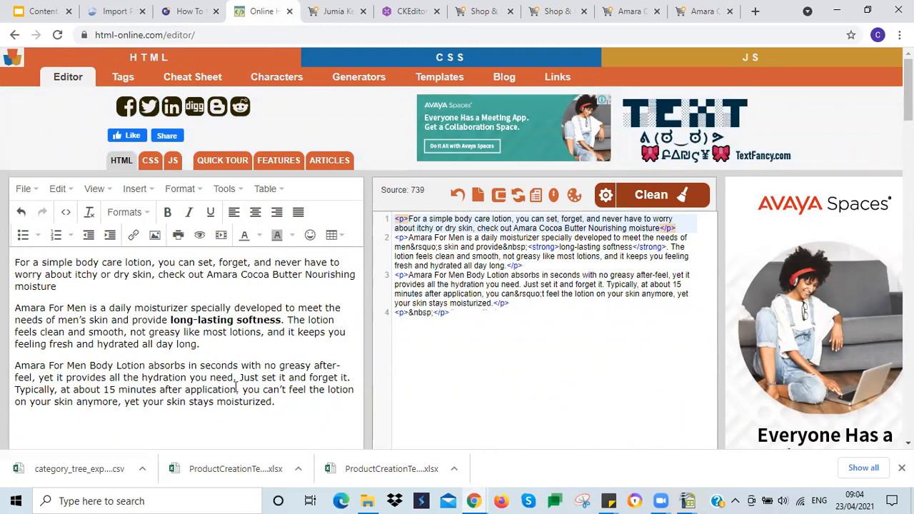
{"action": "left_click_drag", "start_coordinate": [288, 401], "coordinate": [10, 369]}
{"action": "key", "text": "BackSpace"}
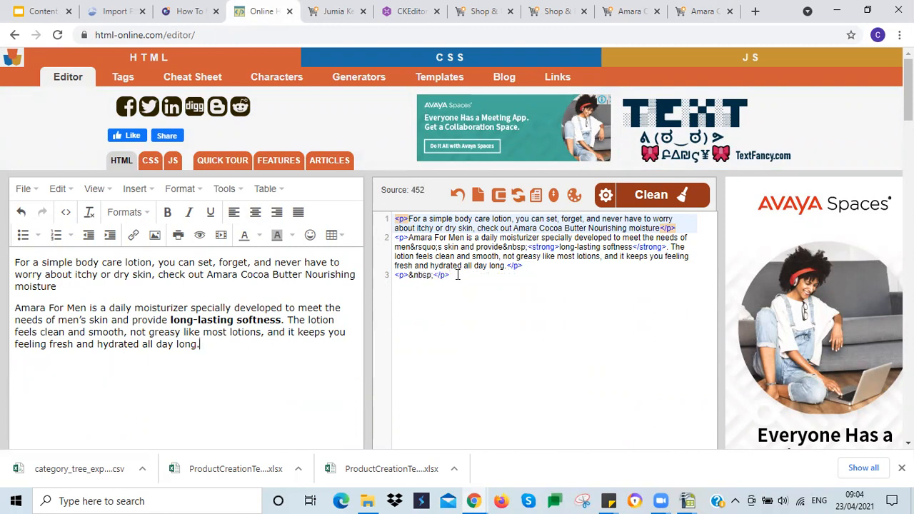
{"action": "key", "text": "BackSpace"}
Copy the description's HTML source and paste it into the product's Description cell K2 in the OpenOffice template
{"action": "left_click_drag", "start_coordinate": [529, 266], "coordinate": [384, 221]}
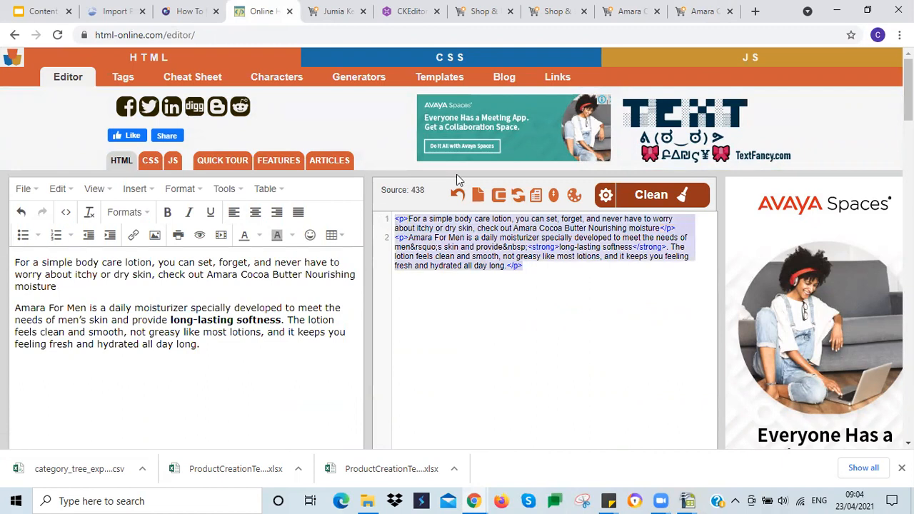
{"action": "left_click", "coordinate": [686, 501]}
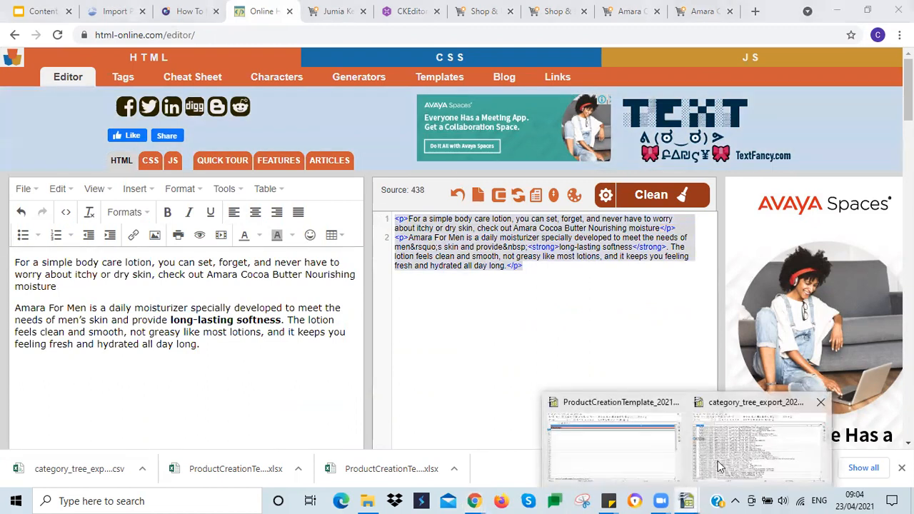
{"action": "left_click", "coordinate": [626, 452]}
{"action": "left_click", "coordinate": [181, 85]}
{"action": "key", "text": "ctrl+v"}
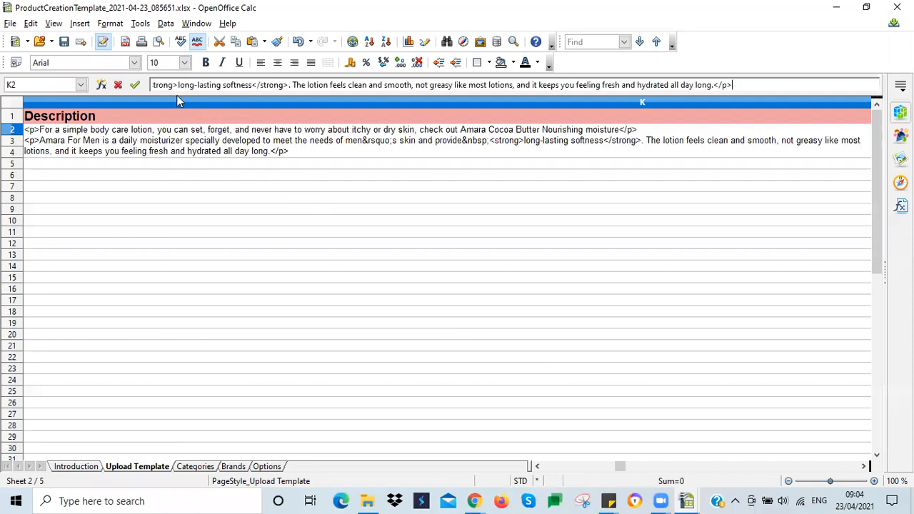
{"action": "left_click", "coordinate": [163, 137]}
Copy the key features from "C12- 15 Natural Esters" to "Fragrance" on the lotion's Jumia page in Chrome
{"action": "key", "text": "Tab"}
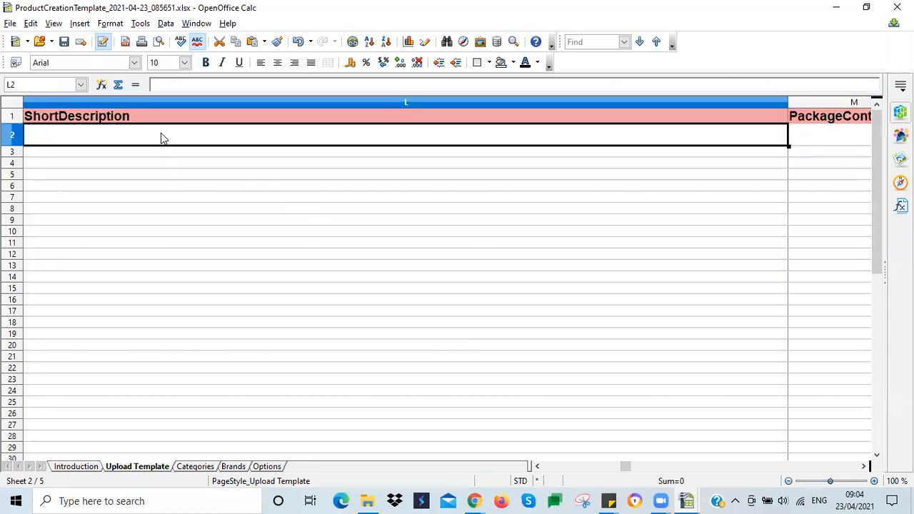
{"action": "left_click", "coordinate": [473, 500]}
{"action": "left_click", "coordinate": [521, 457]}
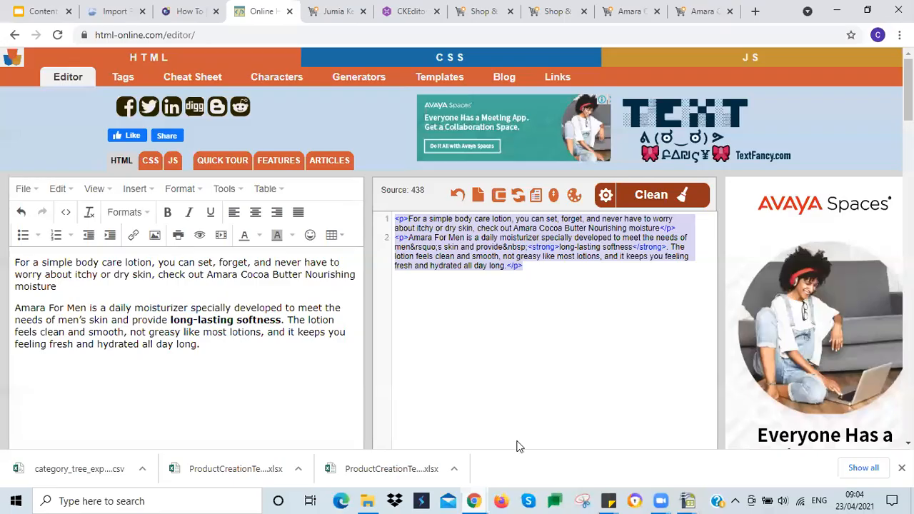
{"action": "left_click", "coordinate": [703, 11]}
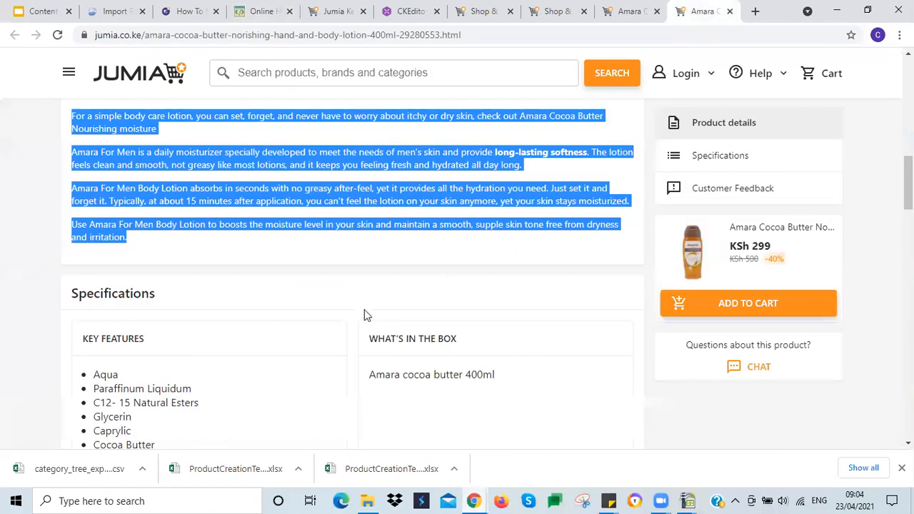
{"action": "scroll", "coordinate": [364, 312], "scroll_direction": "down", "scroll_amount": 3}
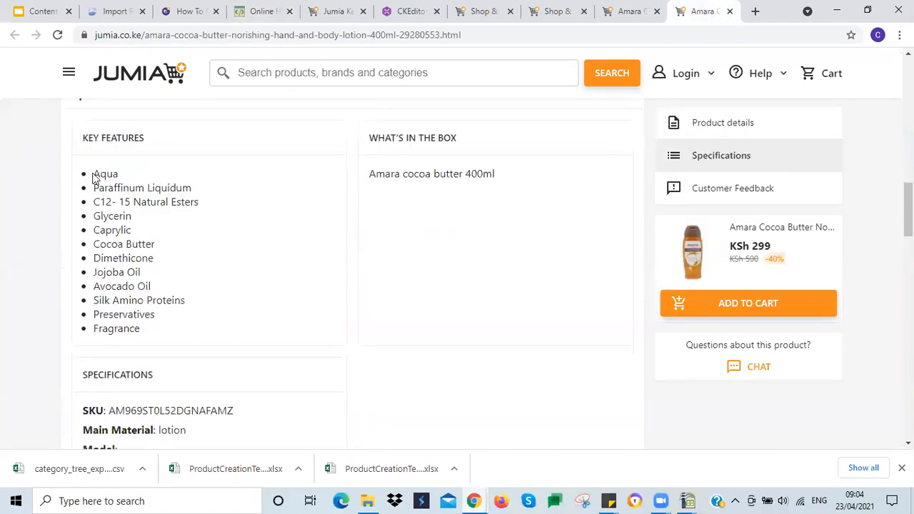
{"action": "left_click_drag", "start_coordinate": [95, 207], "coordinate": [180, 331]}
{"action": "key", "text": "ctrl+c"}
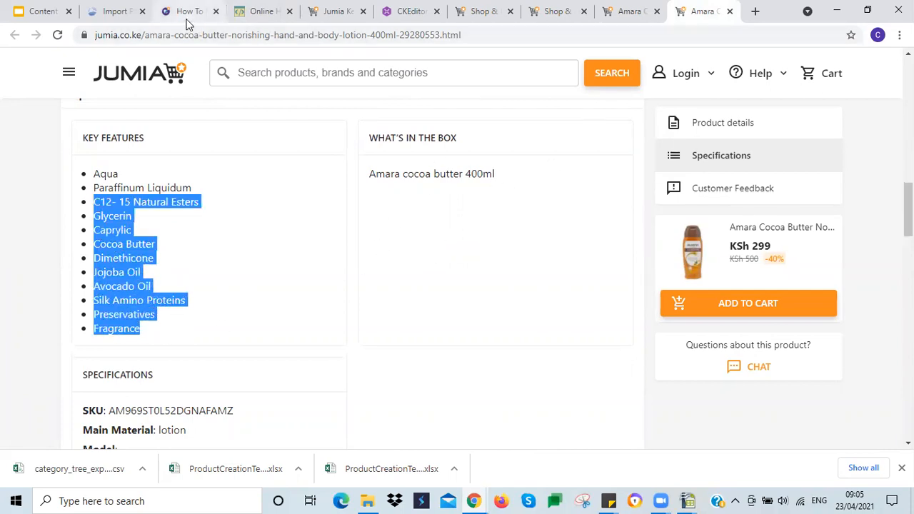
Replace the HTML editor's text with the copied key features list
{"action": "left_click", "coordinate": [260, 11]}
{"action": "left_click_drag", "start_coordinate": [212, 349], "coordinate": [7, 254]}
{"action": "key", "text": "ctrl+v"}
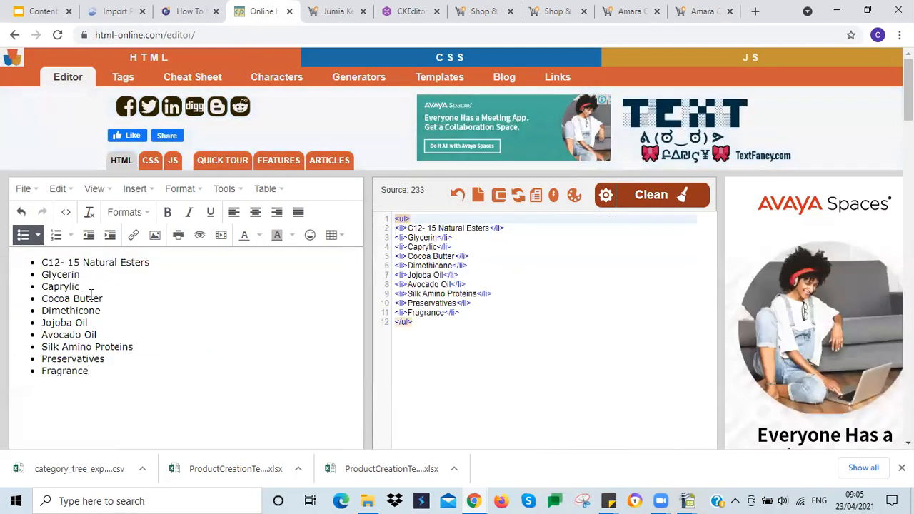
Copy the key features' HTML list code into the product's ShortDescription cell L2 in the OpenOffice template
{"action": "left_click_drag", "start_coordinate": [412, 322], "coordinate": [387, 222]}
{"action": "key", "text": "ctrl+c"}
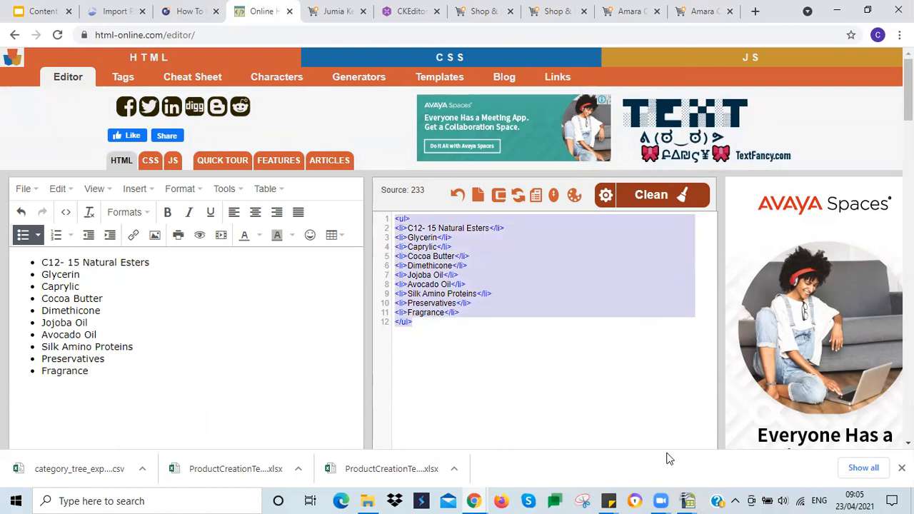
{"action": "left_click", "coordinate": [687, 500]}
{"action": "left_click", "coordinate": [599, 449]}
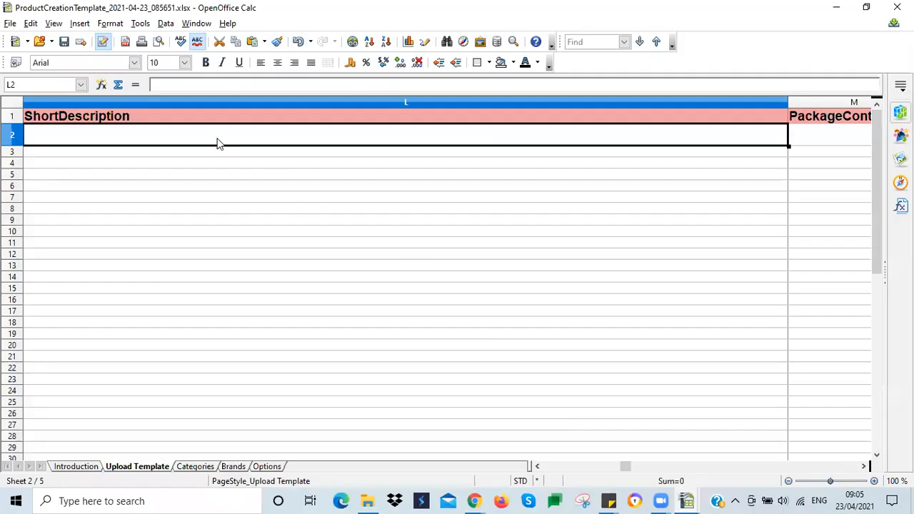
{"action": "left_click", "coordinate": [213, 80]}
{"action": "key", "text": "ctrl+v"}
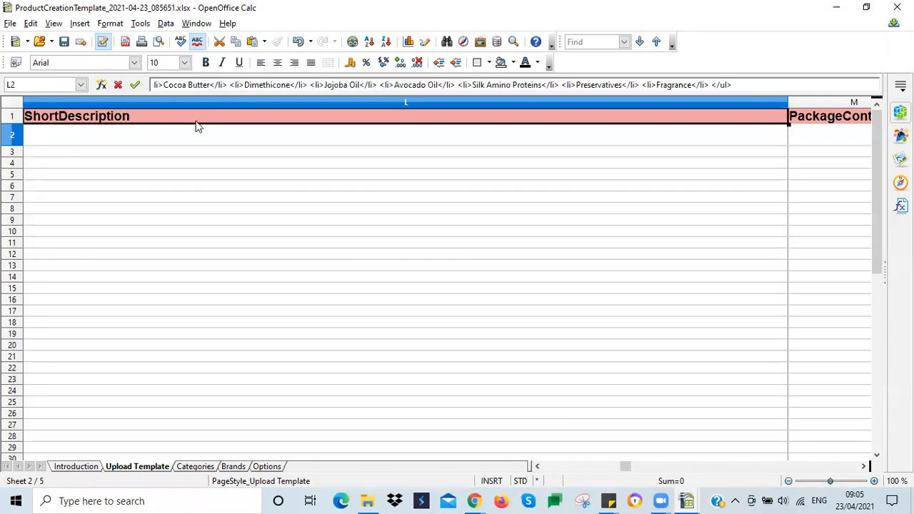
{"action": "left_click", "coordinate": [198, 119]}
{"action": "left_click", "coordinate": [178, 157]}
Fill PackageContent cell M2 with the product name from A2, "Cocoa Butter Norishing Hand And Body Lotion - 400ml"
{"action": "key", "text": "Right"}
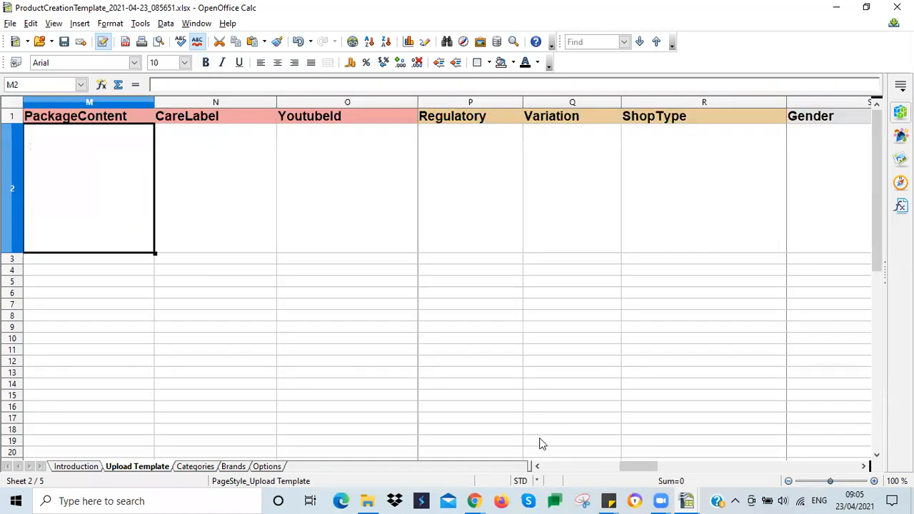
{"action": "mouse_move", "coordinate": [621, 466]}
{"action": "left_mouse_down"}
{"action": "mouse_move", "coordinate": [542, 466]}
{"action": "mouse_move", "coordinate": [625, 465]}
{"action": "left_mouse_up"}
{"action": "left_click", "coordinate": [190, 229]}
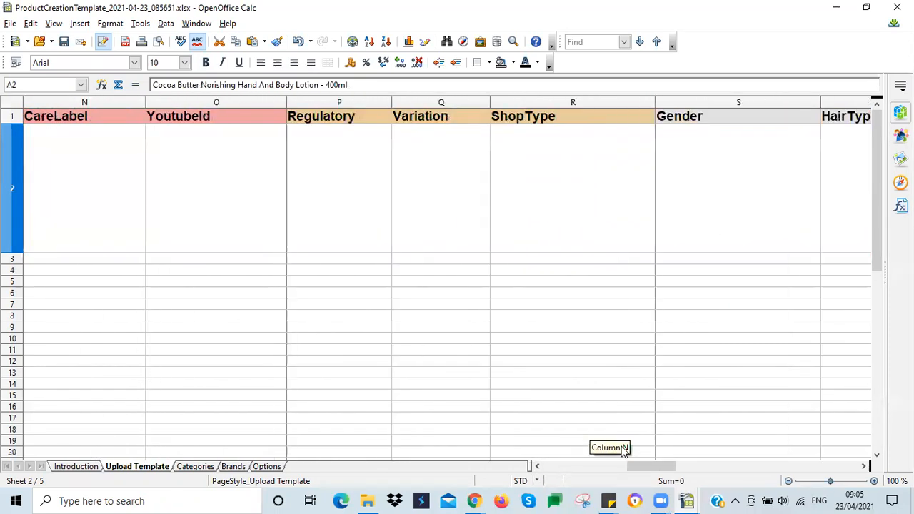
{"action": "left_click", "coordinate": [95, 214]}
{"action": "key", "text": "Left"}
{"action": "type", "text": "Cocoa Butter Norishing Hand And Body Lotion - 400ml"}
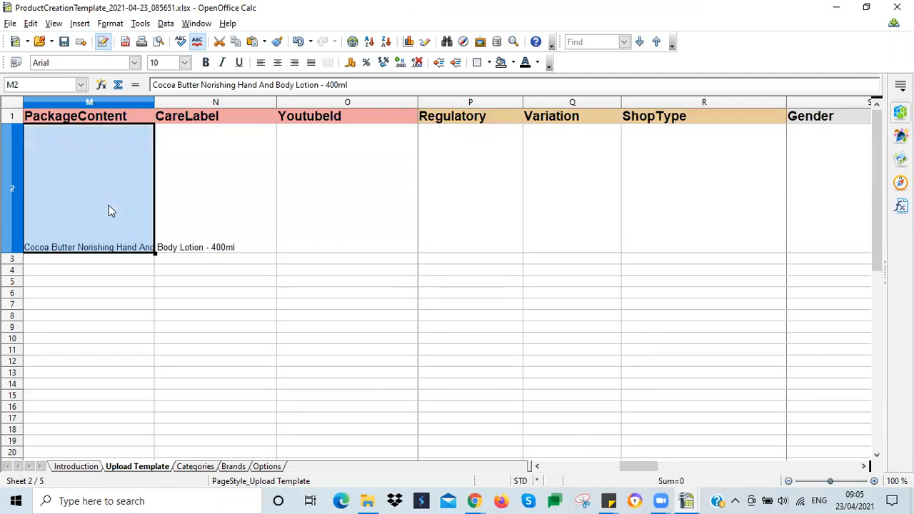
Narrow the CareLabel, YoutubeId, Regulatory, Variation and ShopType columns of the upload template
{"action": "left_click", "coordinate": [226, 192]}
{"action": "left_click_drag", "start_coordinate": [266, 99], "coordinate": [236, 100]}
{"action": "left_click", "coordinate": [213, 158]}
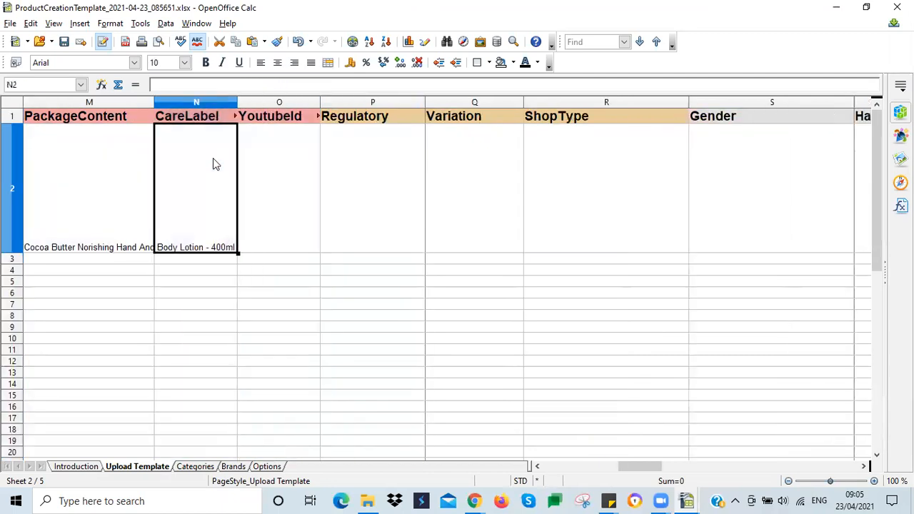
{"action": "left_click", "coordinate": [264, 164]}
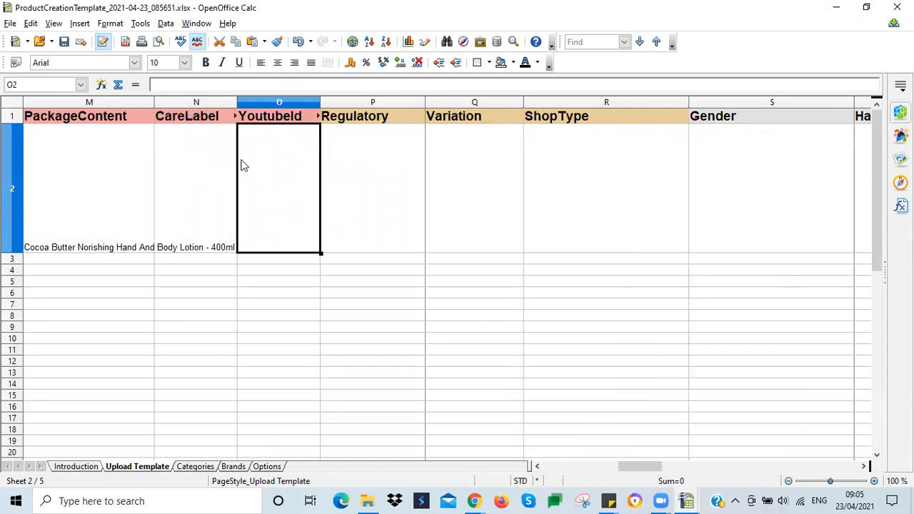
{"action": "left_click", "coordinate": [343, 167]}
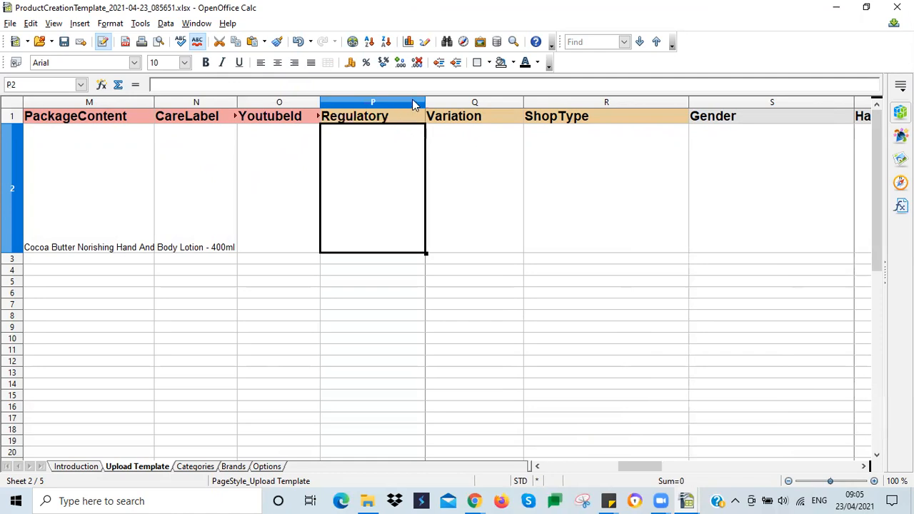
{"action": "left_click_drag", "start_coordinate": [423, 103], "coordinate": [391, 101]}
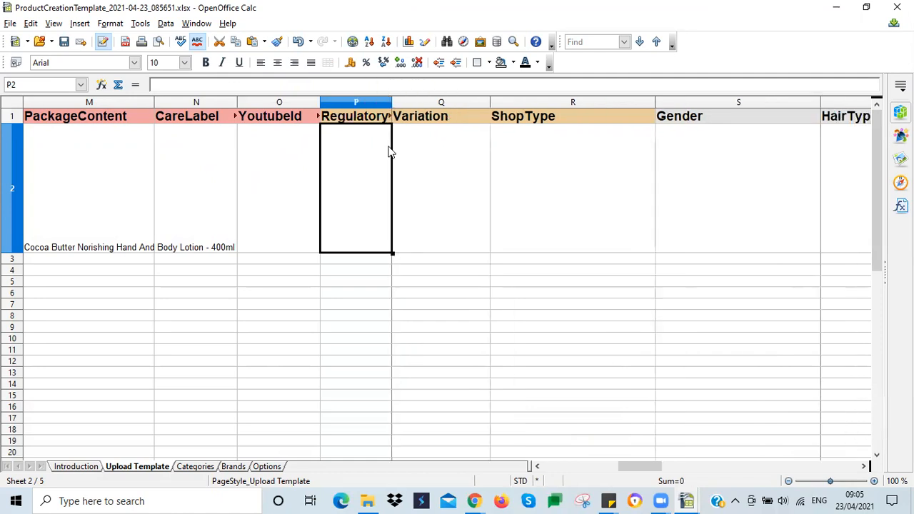
{"action": "left_click", "coordinate": [444, 167]}
{"action": "left_click_drag", "start_coordinate": [490, 99], "coordinate": [480, 100]}
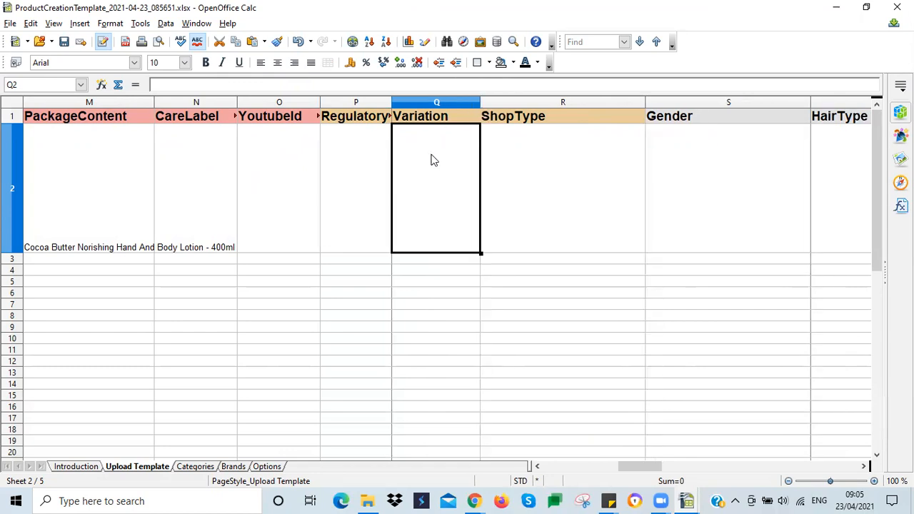
{"action": "left_click", "coordinate": [532, 154]}
{"action": "left_click_drag", "start_coordinate": [644, 98], "coordinate": [598, 114]}
Choose the shop type "Jumia Mall" in R5 and move it to the product's ShopType cell R2
{"action": "left_click", "coordinate": [604, 247]}
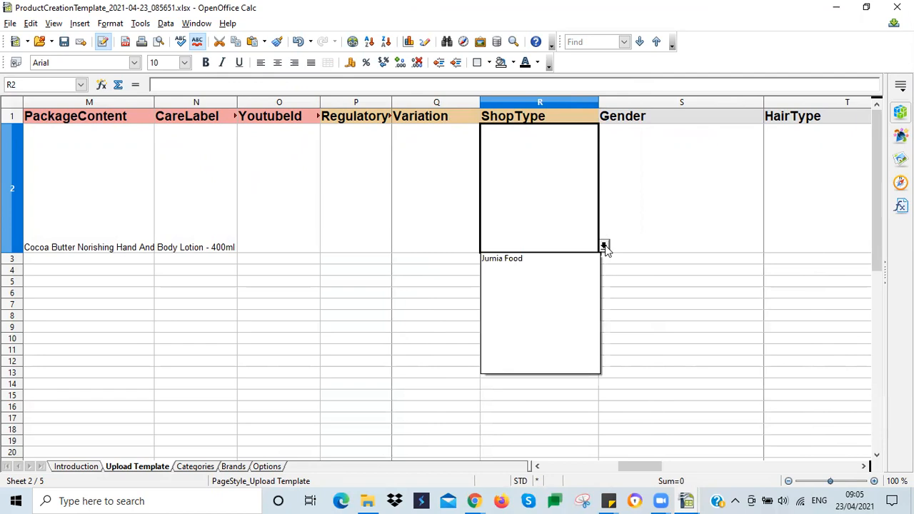
{"action": "left_click", "coordinate": [437, 288]}
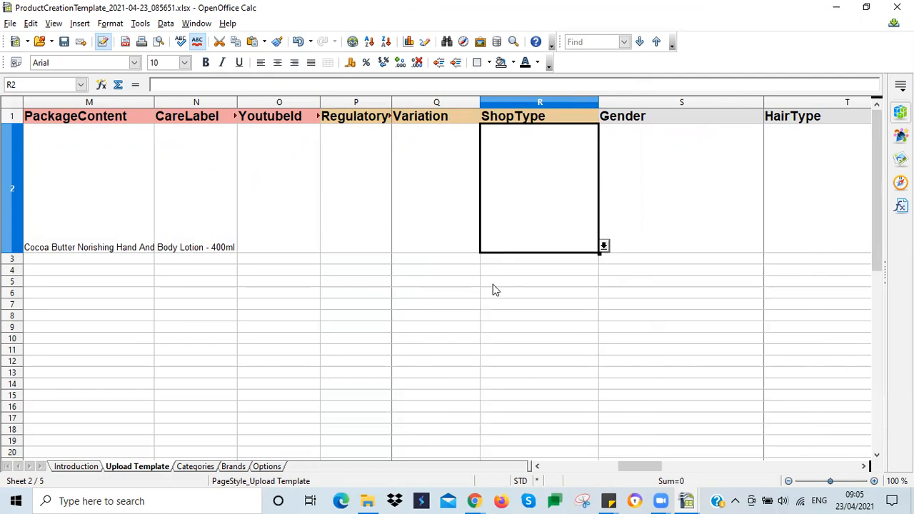
{"action": "left_click", "coordinate": [522, 281]}
{"action": "left_click", "coordinate": [603, 281]}
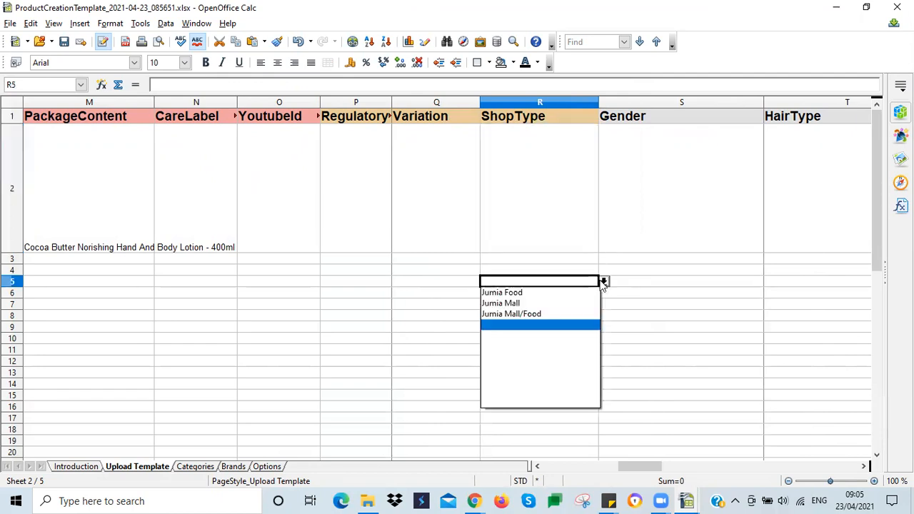
{"action": "left_click", "coordinate": [526, 305]}
{"action": "key", "text": "ctrl+x"}
{"action": "left_click", "coordinate": [511, 156]}
{"action": "key", "text": "ctrl+v"}
{"action": "left_click", "coordinate": [718, 209]}
{"action": "left_click", "coordinate": [769, 245]}
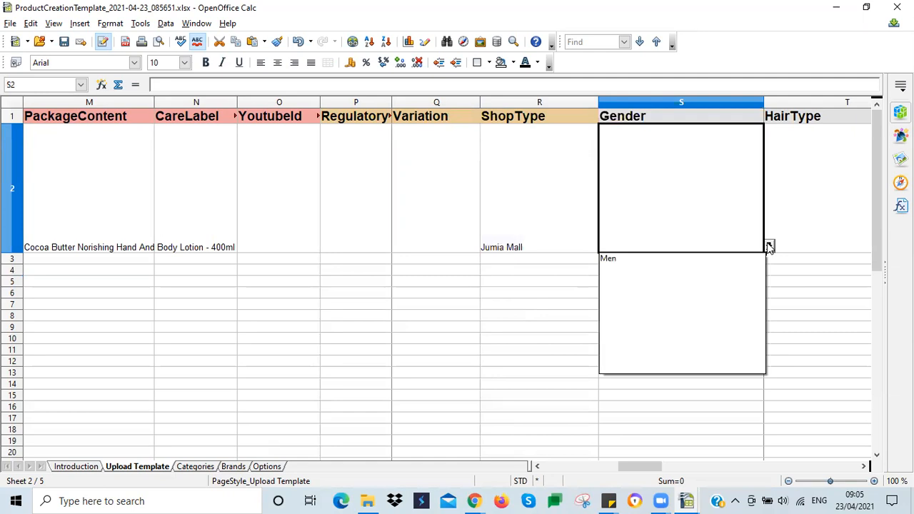
{"action": "left_click", "coordinate": [140, 192]}
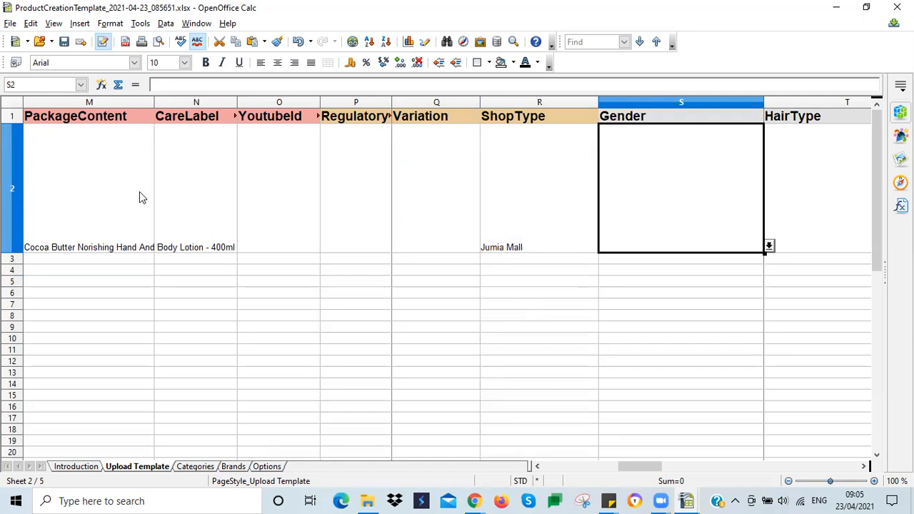
{"action": "left_click", "coordinate": [140, 191]}
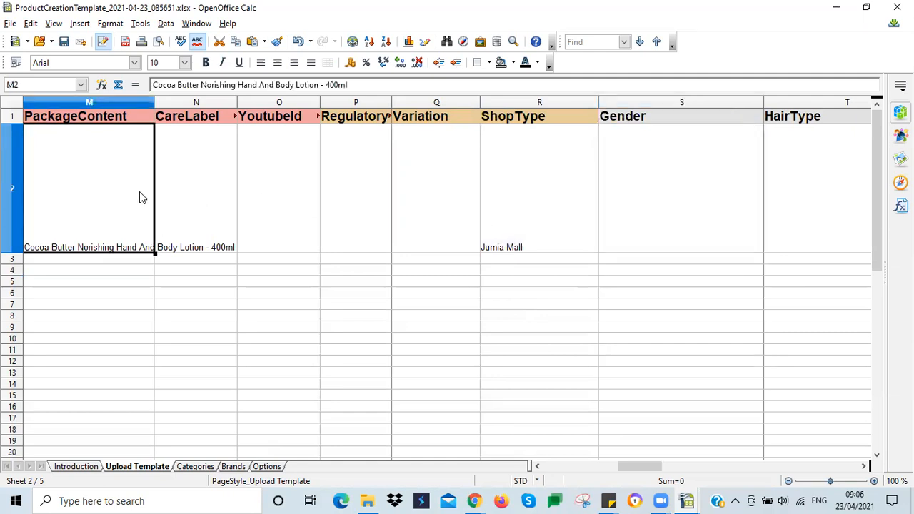
{"action": "left_click", "coordinate": [663, 206]}
{"action": "left_click", "coordinate": [769, 246]}
{"action": "left_click", "coordinate": [557, 289]}
{"action": "left_click", "coordinate": [652, 281]}
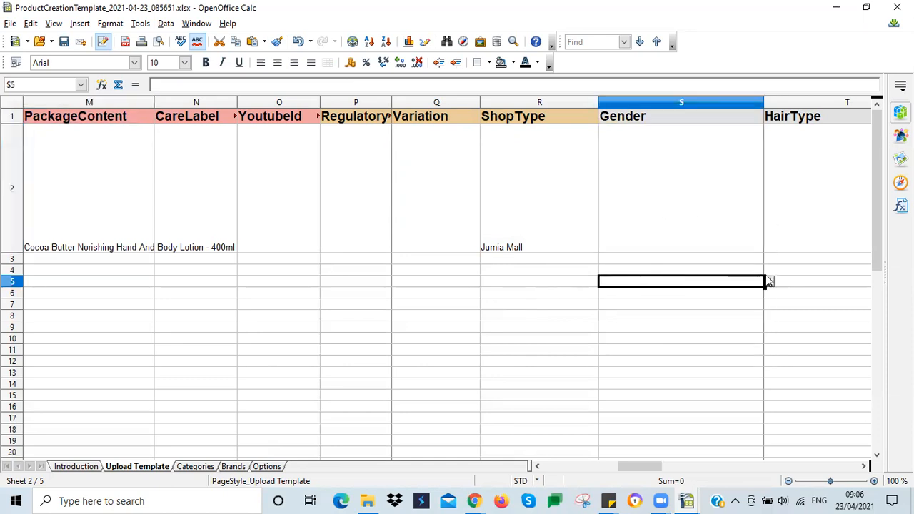
{"action": "left_click", "coordinate": [769, 282]}
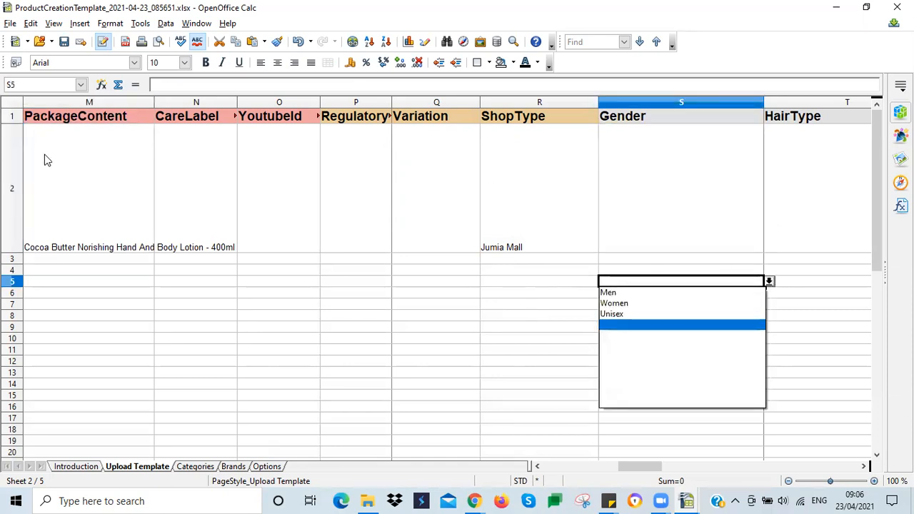
Choose the gender "Unisex" in S4 and move it to the product's Gender cell S2
{"action": "left_click", "coordinate": [659, 270]}
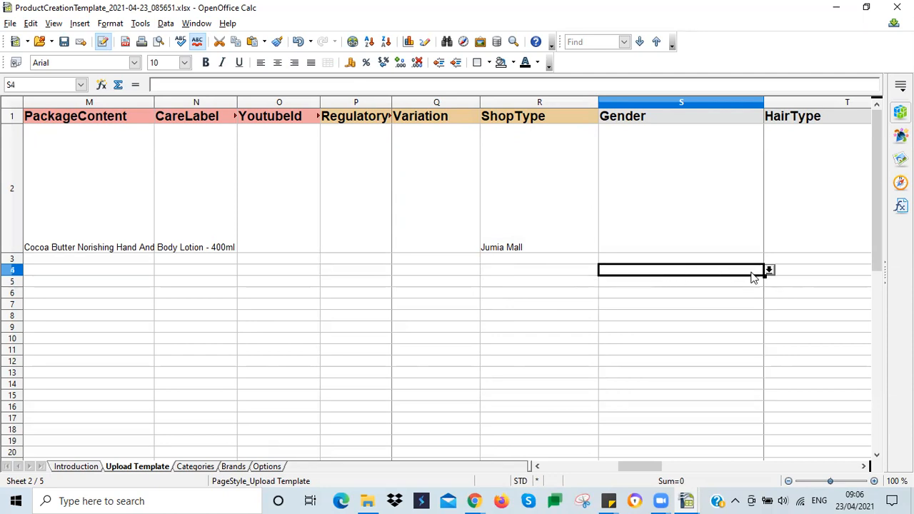
{"action": "left_click", "coordinate": [769, 270]}
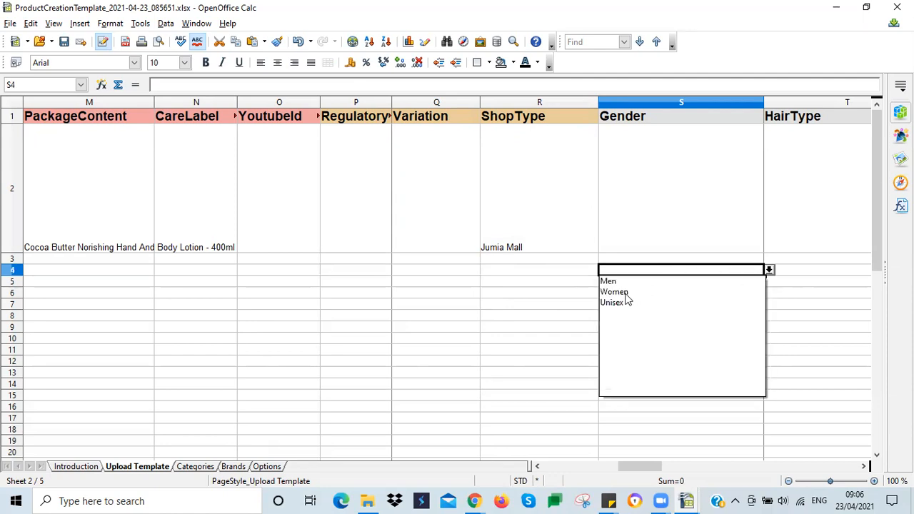
{"action": "left_click", "coordinate": [618, 303]}
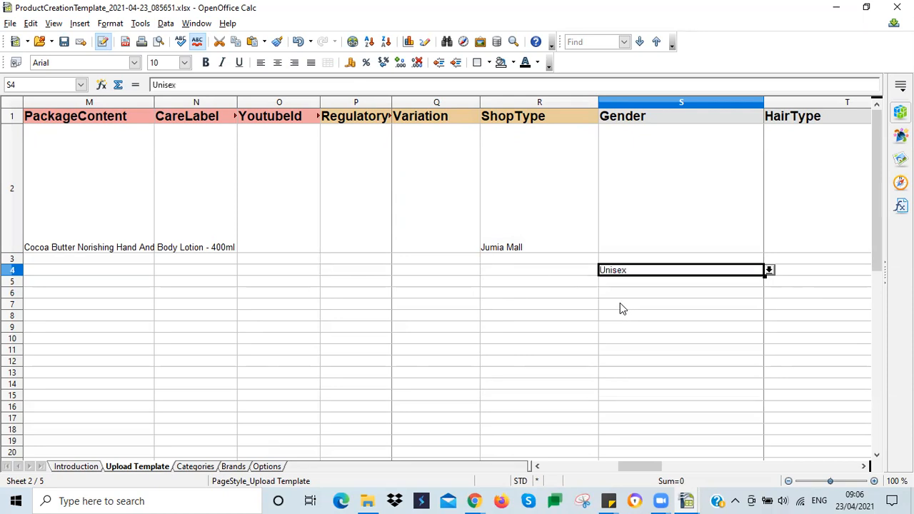
{"action": "key", "text": "ctrl+x"}
{"action": "left_click", "coordinate": [669, 214]}
{"action": "key", "text": "ctrl+v"}
Leave HairType, ProductionCountry and Season empty and set the product's SkinType cell W2 to "All skin types"
{"action": "key", "text": "Tab"}
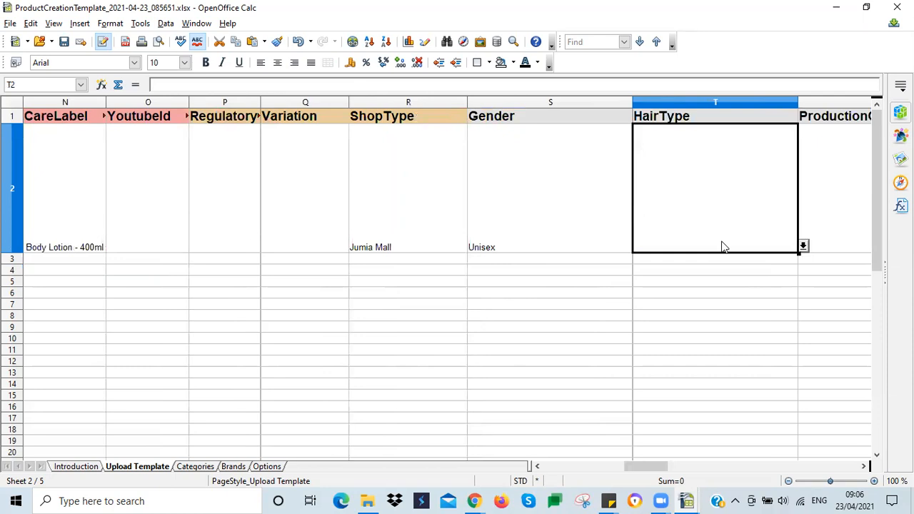
{"action": "key", "text": "Tab"}
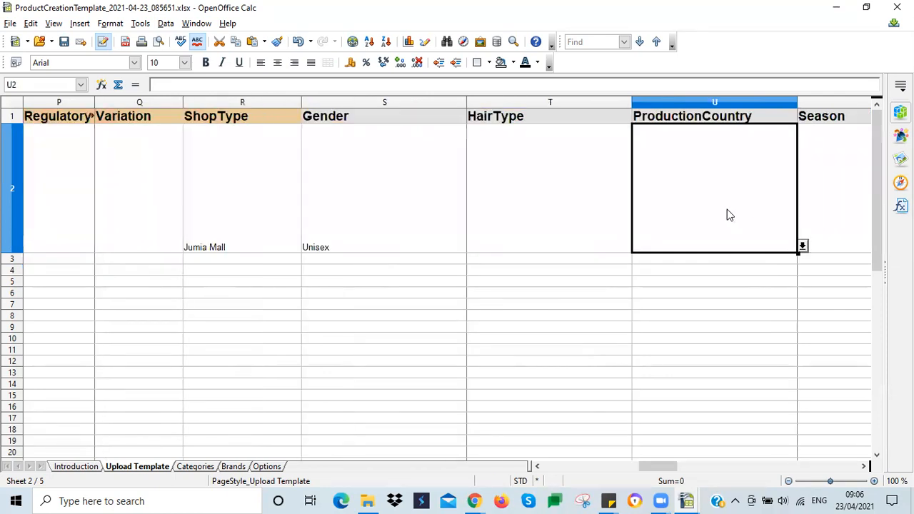
{"action": "key", "text": "Tab"}
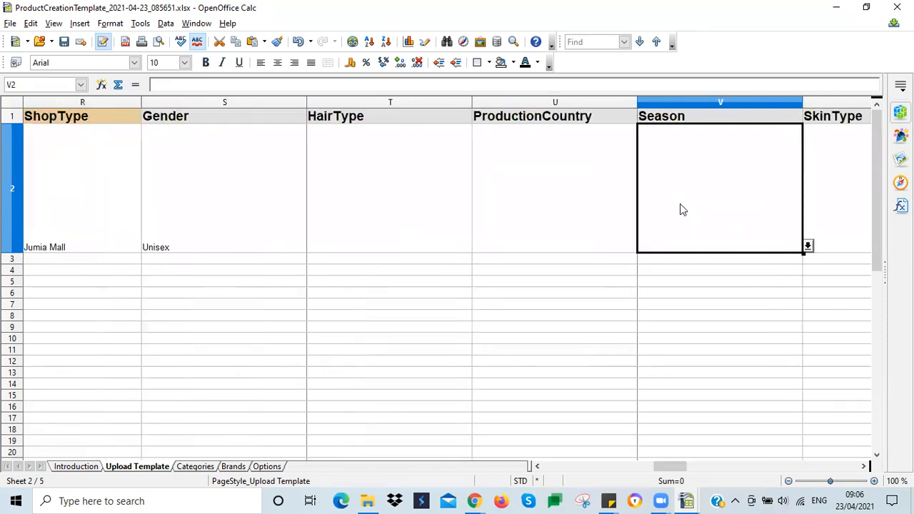
{"action": "key", "text": "Tab"}
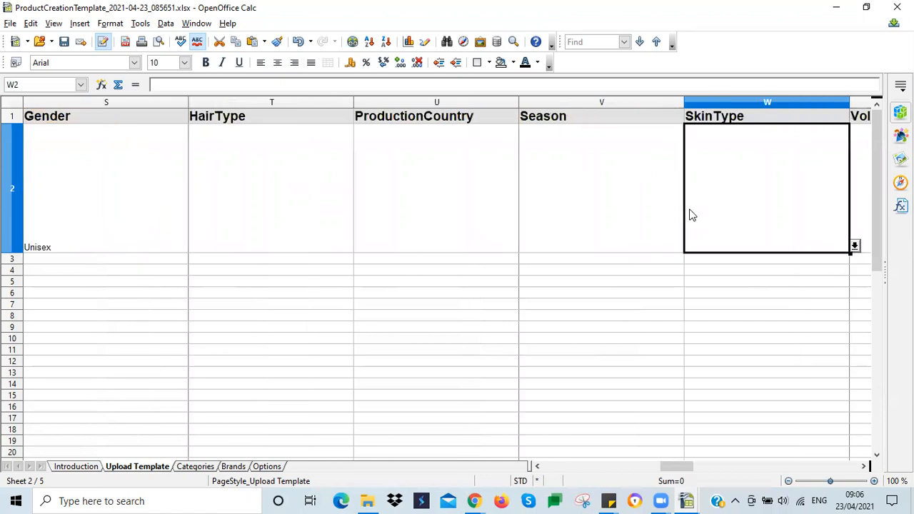
{"action": "left_click", "coordinate": [854, 246]}
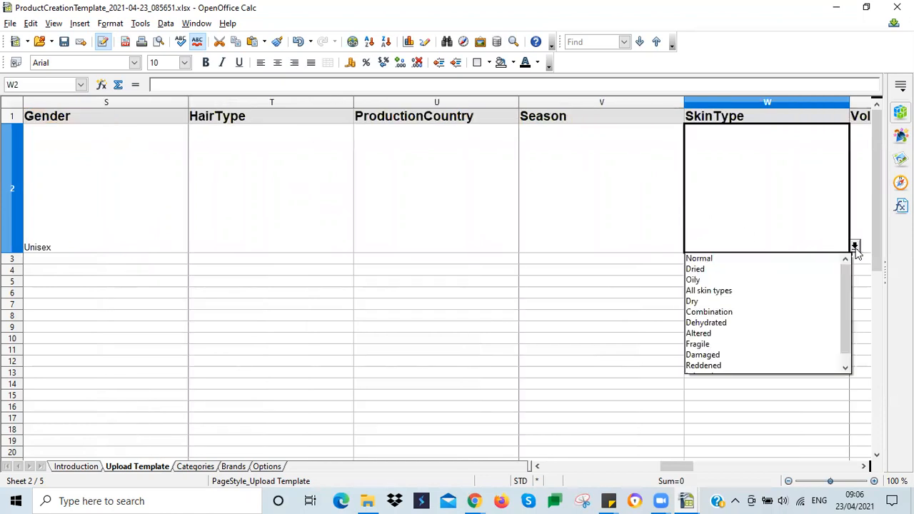
{"action": "left_click", "coordinate": [717, 293]}
Set the product's Volume cell X2 to "400ml" from the list of allowed volumes
{"action": "key", "text": "Tab"}
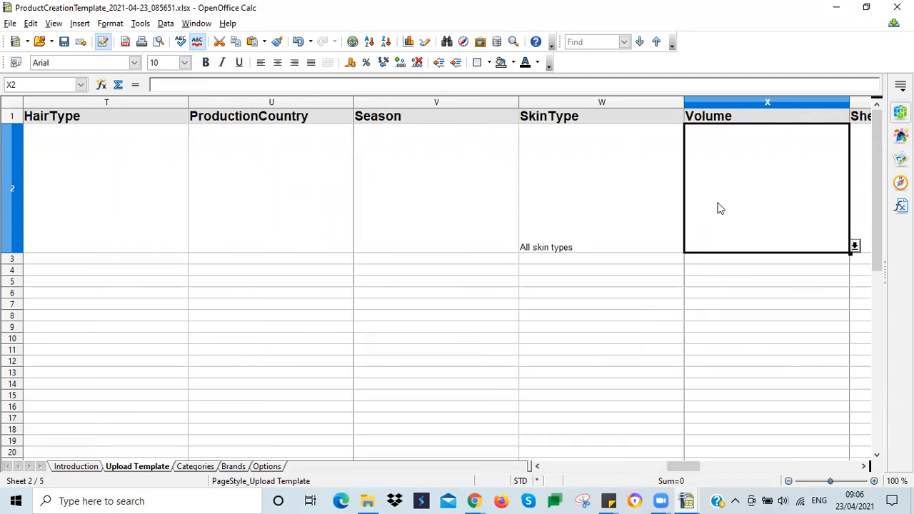
{"action": "left_click", "coordinate": [853, 246]}
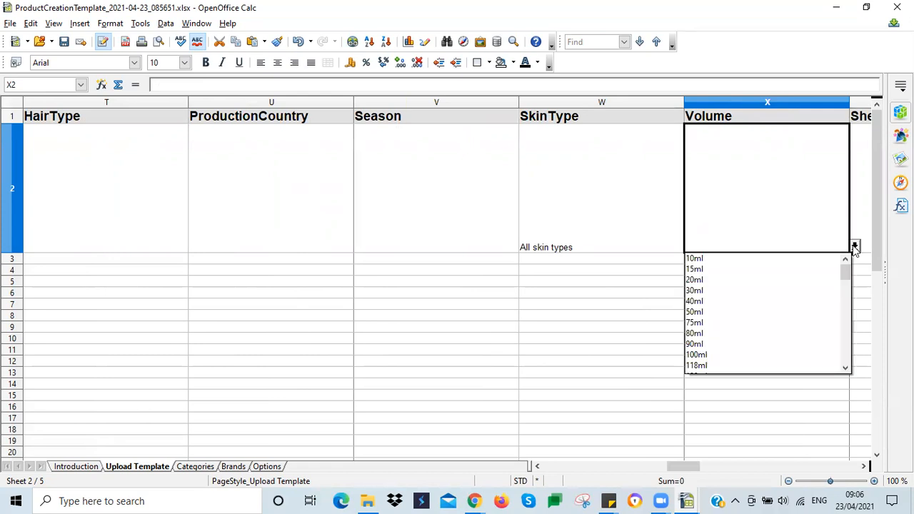
{"action": "key", "text": "4"}
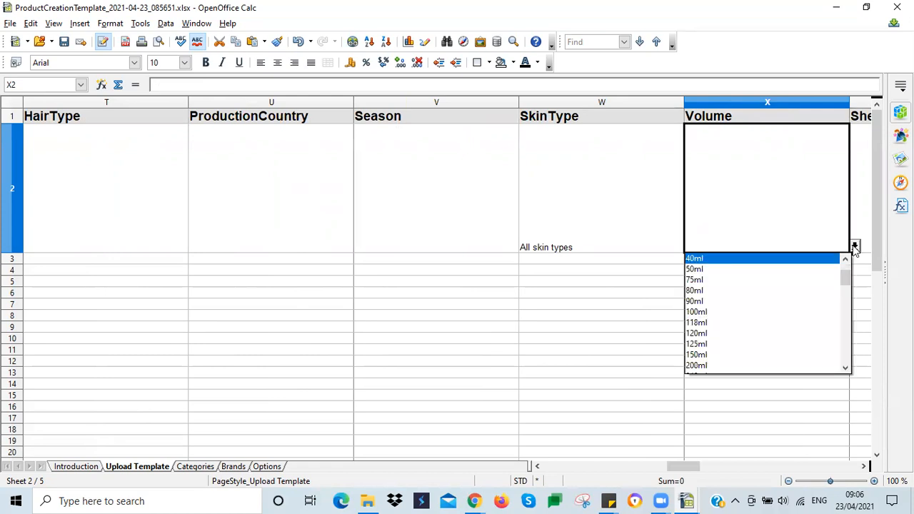
{"action": "key", "text": "4"}
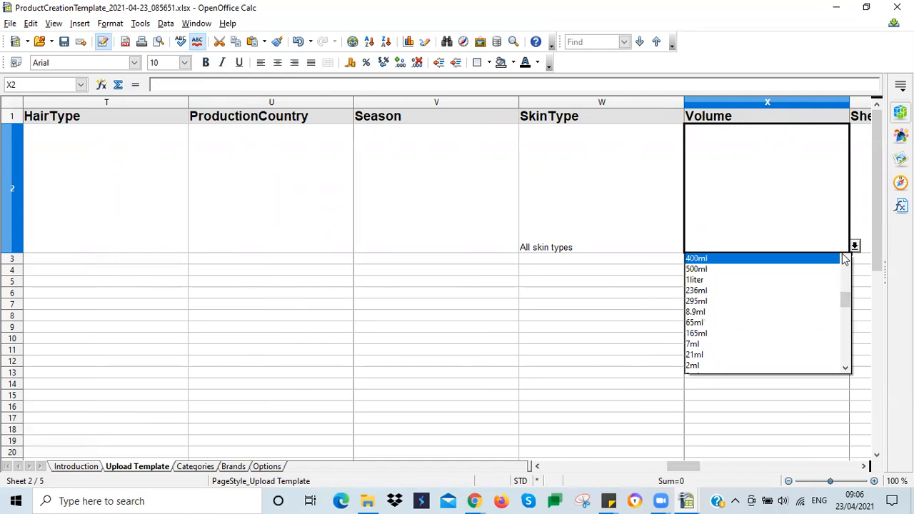
{"action": "left_click", "coordinate": [730, 260]}
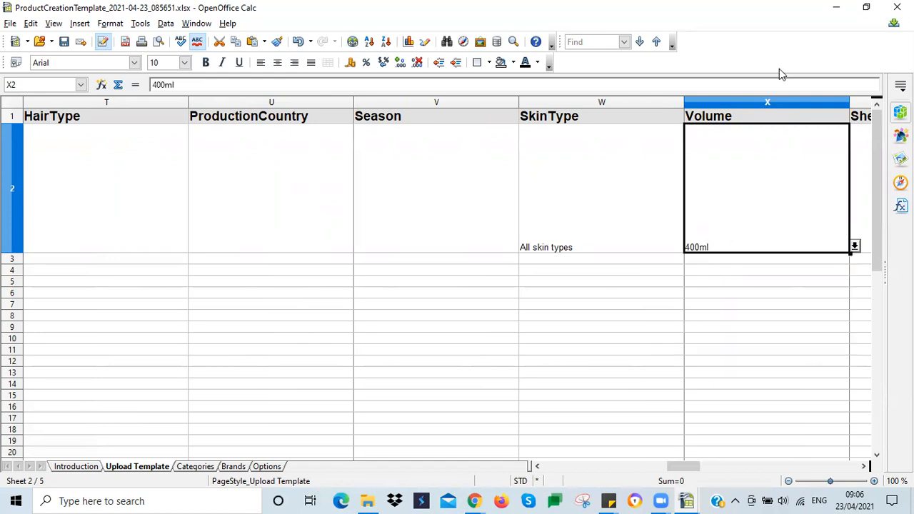
Narrow the Volume, SkinType, minimum shelf life and ShelfLifeManaged columns of the upload template
{"action": "left_click_drag", "start_coordinate": [848, 97], "coordinate": [767, 100]}
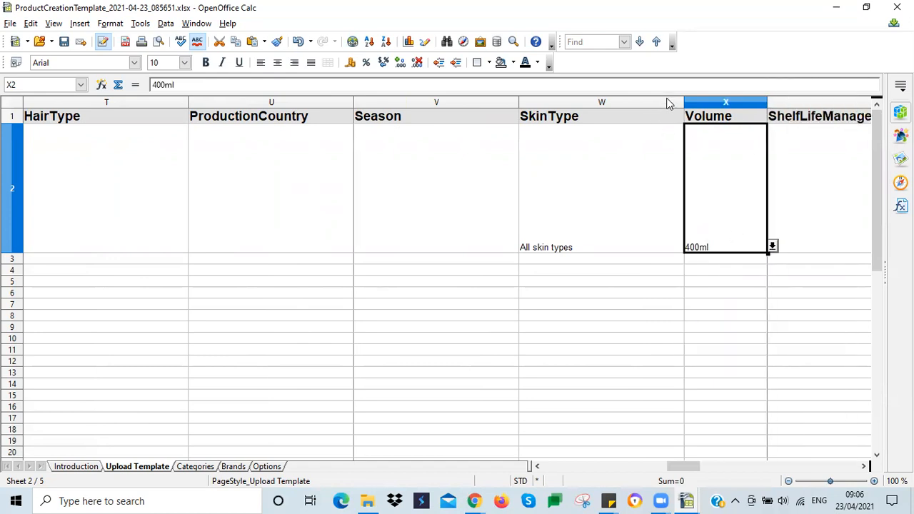
{"action": "left_click_drag", "start_coordinate": [682, 101], "coordinate": [617, 135]}
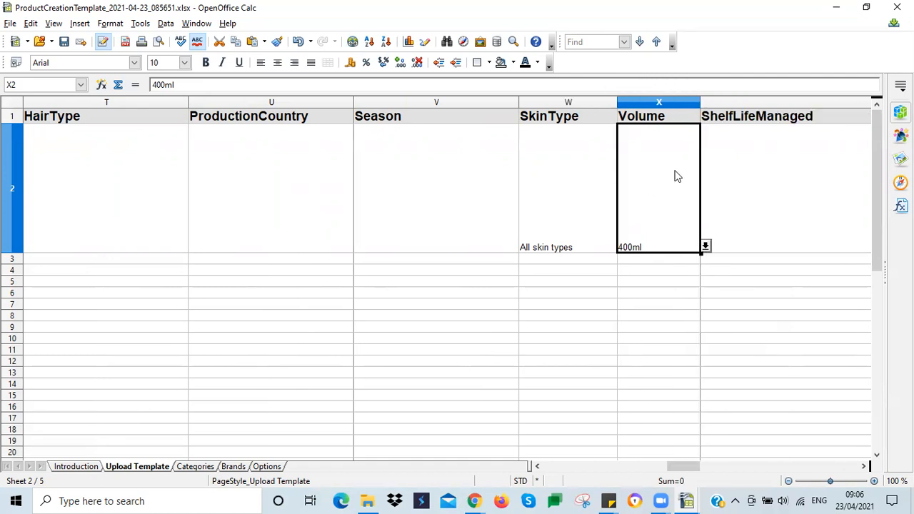
{"action": "left_click", "coordinate": [746, 169]}
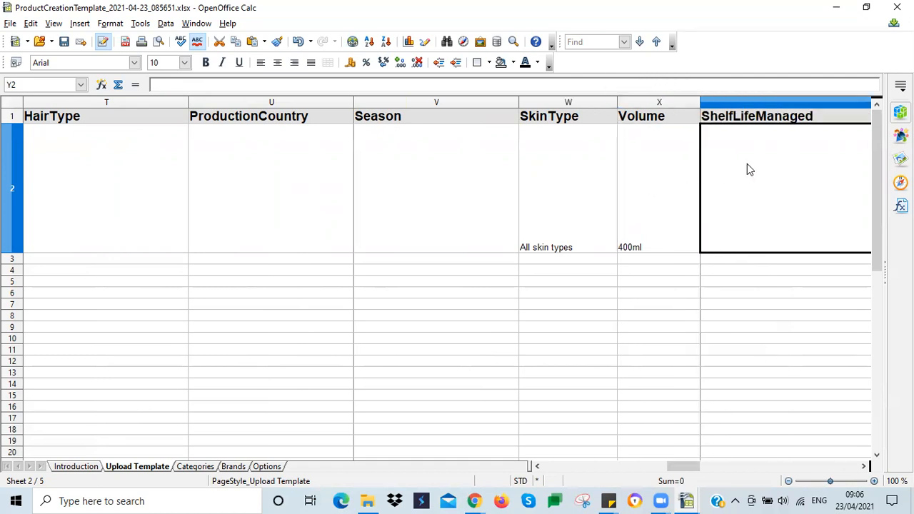
{"action": "key", "text": "Tab"}
{"action": "left_click_drag", "start_coordinate": [411, 99], "coordinate": [122, 151]}
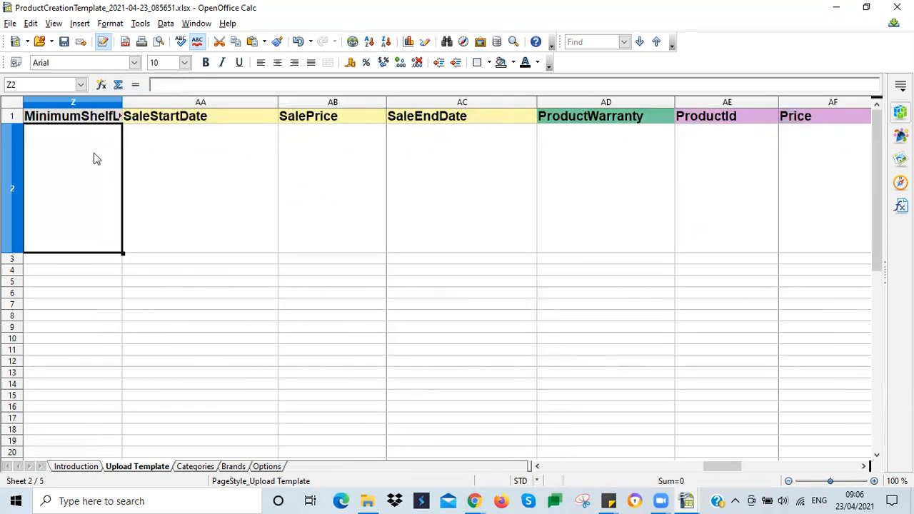
{"action": "key", "text": "shift+Tab"}
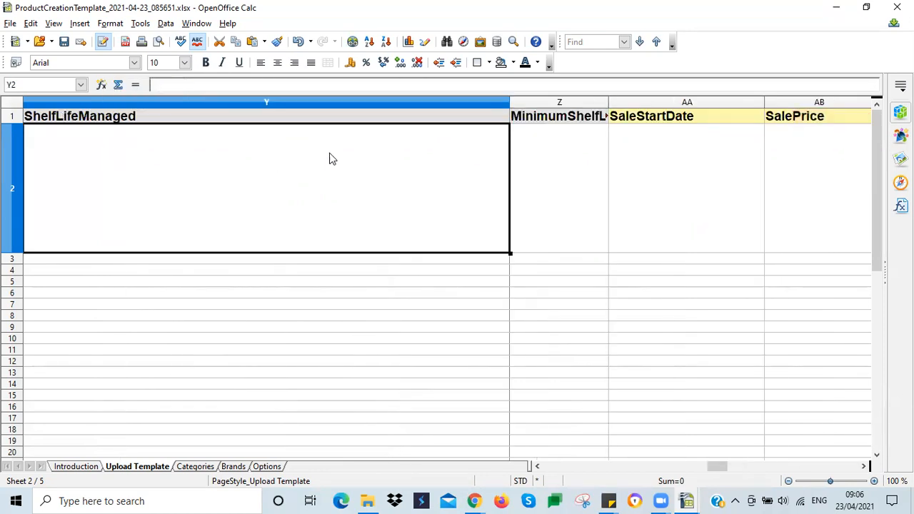
{"action": "left_click", "coordinate": [509, 102]}
{"action": "left_click", "coordinate": [488, 152]}
{"action": "left_click_drag", "start_coordinate": [509, 99], "coordinate": [120, 161]}
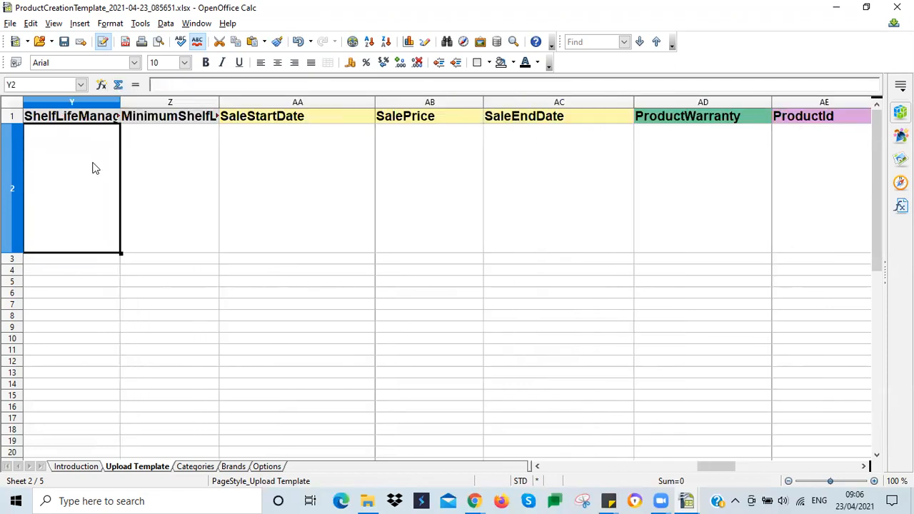
Enter 365 as the product's minimum shelf life in cell Z2
{"action": "left_click", "coordinate": [170, 146]}
{"action": "type", "text": "365"}
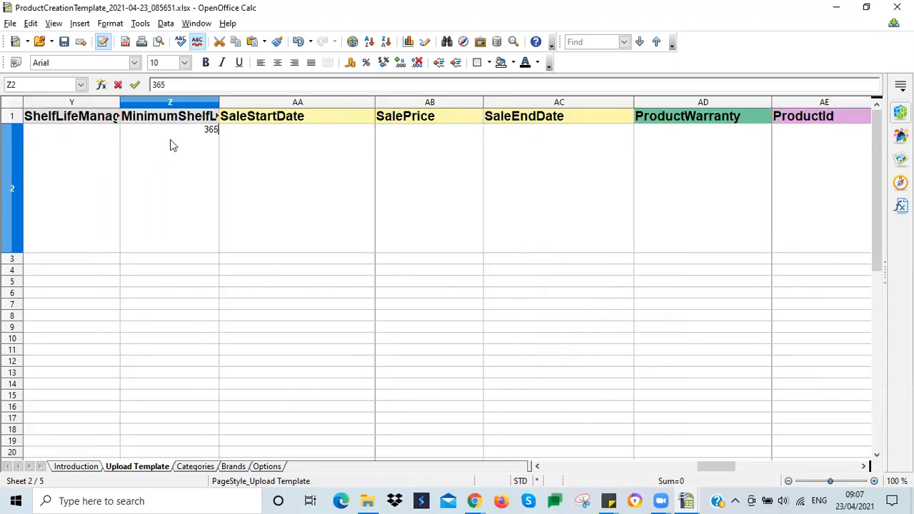
{"action": "left_click", "coordinate": [242, 191]}
{"action": "left_click", "coordinate": [179, 174]}
{"action": "left_click", "coordinate": [222, 165]}
Narrow the SaleStartDate and SalePrice columns, leaving the product's sale cells empty
{"action": "left_click_drag", "start_coordinate": [363, 103], "coordinate": [310, 101]}
{"action": "left_click", "coordinate": [311, 174]}
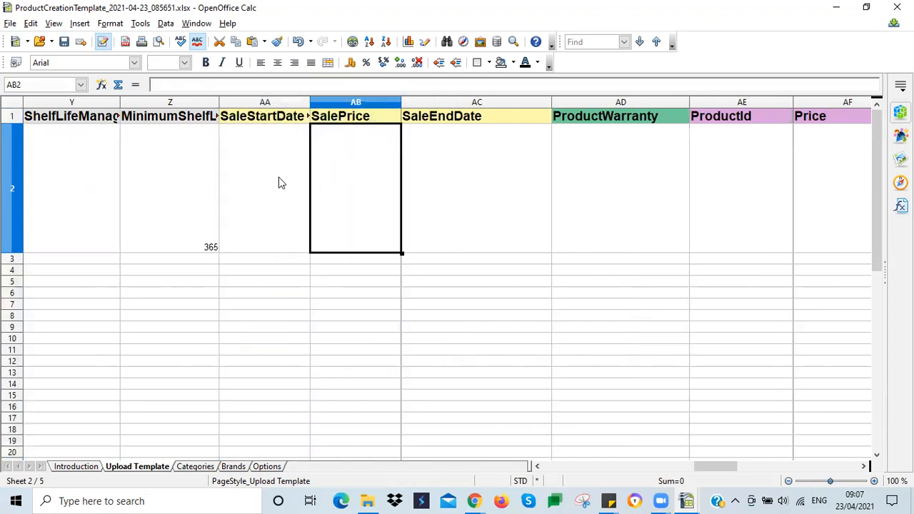
{"action": "left_click", "coordinate": [211, 195]}
{"action": "left_click", "coordinate": [271, 184]}
{"action": "left_click", "coordinate": [340, 171]}
{"action": "left_click", "coordinate": [435, 152]}
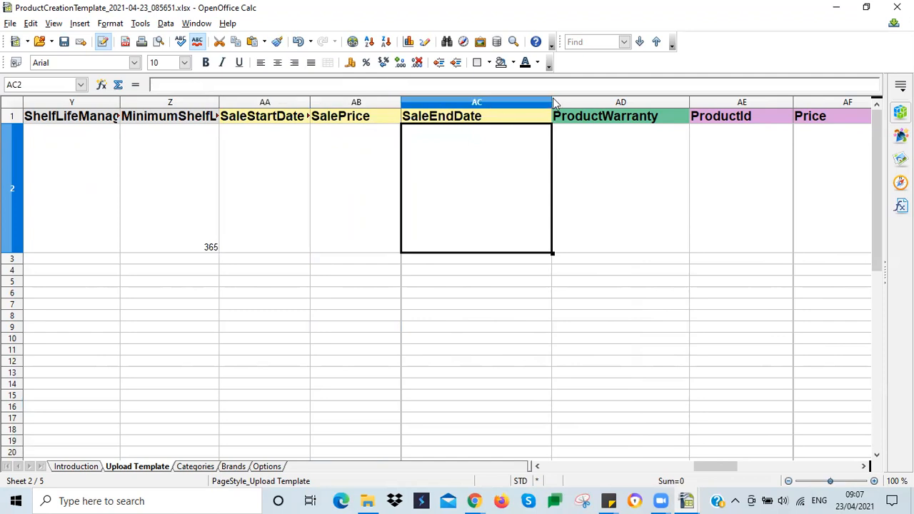
Narrow the SaleEndDate, ProductWarranty and ProductId columns of the upload template
{"action": "left_click_drag", "start_coordinate": [551, 100], "coordinate": [461, 142]}
{"action": "left_click", "coordinate": [530, 185]}
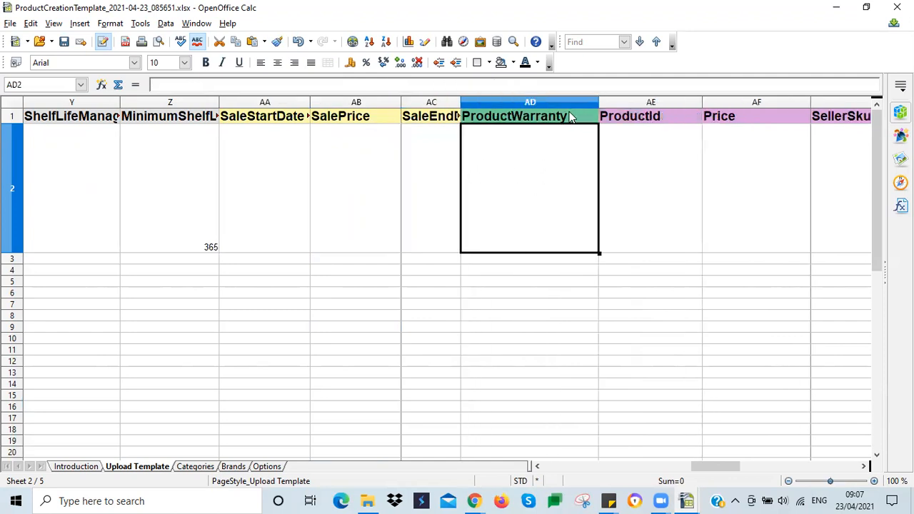
{"action": "left_click_drag", "start_coordinate": [599, 102], "coordinate": [557, 134]}
{"action": "left_click", "coordinate": [573, 122]}
{"action": "left_click_drag", "start_coordinate": [598, 101], "coordinate": [521, 146]}
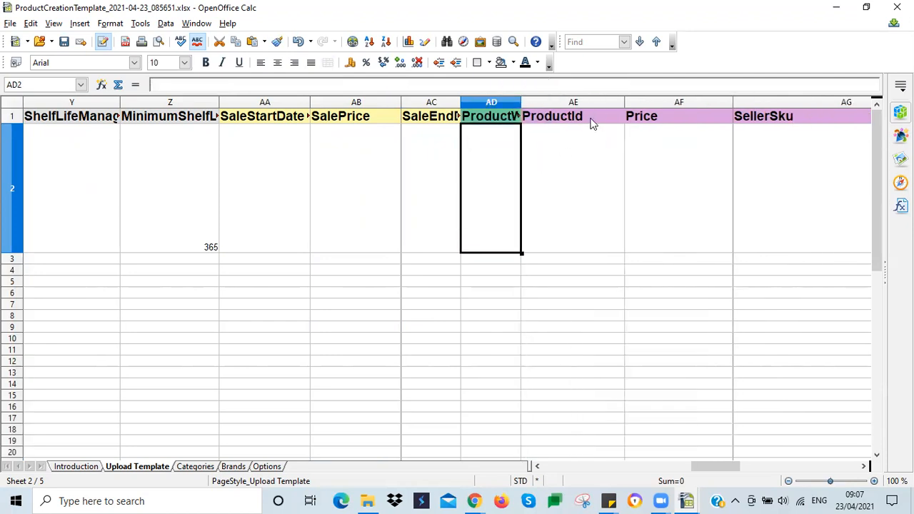
{"action": "left_click_drag", "start_coordinate": [623, 100], "coordinate": [571, 143]}
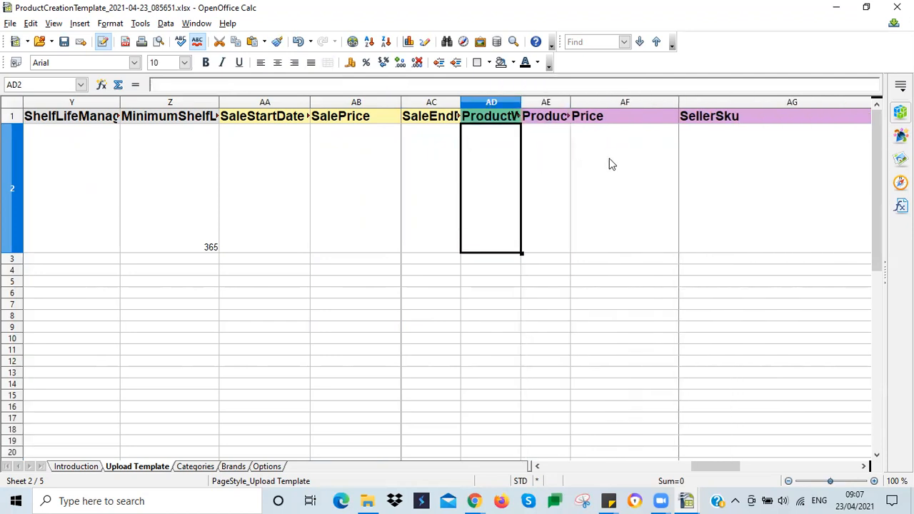
Enter 800 as the product's price in cell AF2
{"action": "left_click", "coordinate": [611, 161]}
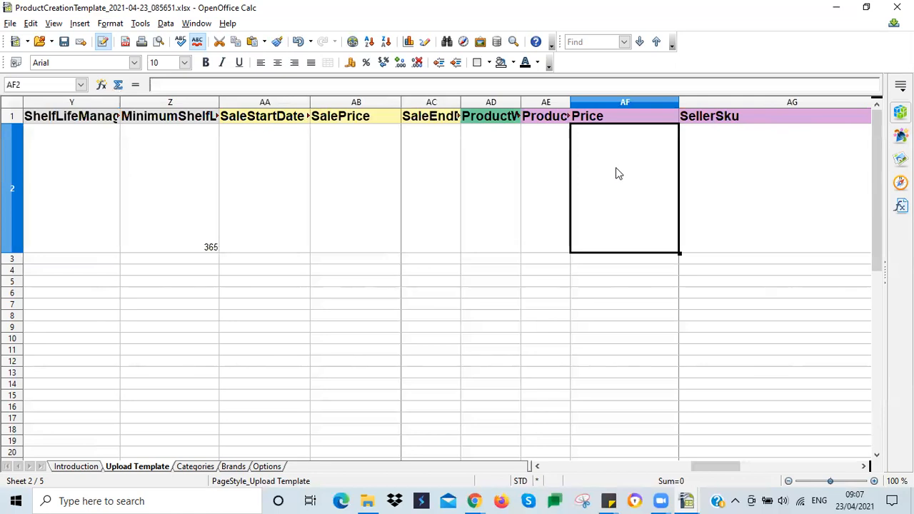
{"action": "type", "text": "800"}
{"action": "left_click", "coordinate": [695, 174]}
Narrow the SellerSku and ParentSku columns and select the product's SellerSku cell AG2
{"action": "left_click", "coordinate": [698, 174]}
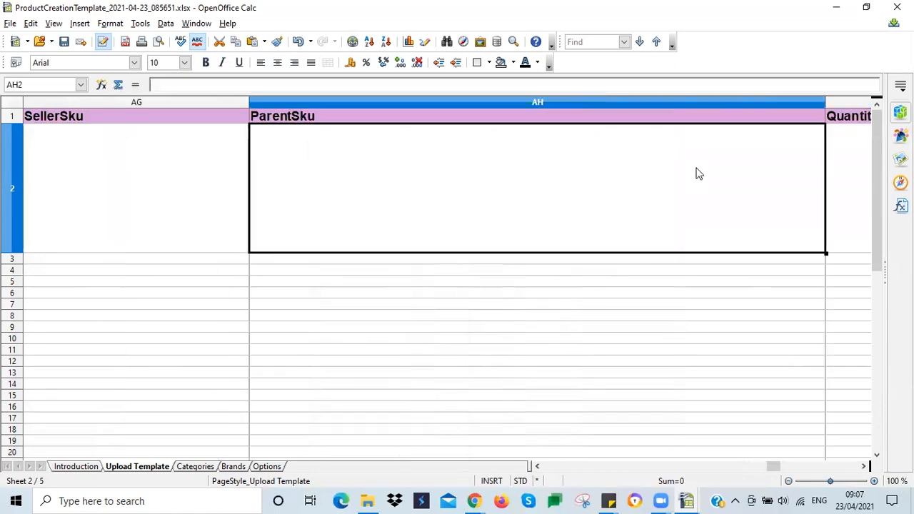
{"action": "left_click_drag", "start_coordinate": [248, 97], "coordinate": [95, 104]}
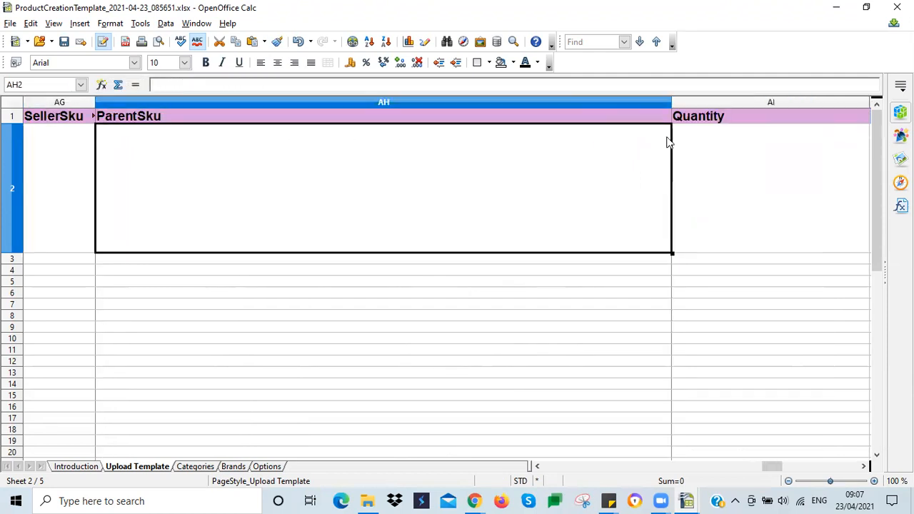
{"action": "left_click_drag", "start_coordinate": [671, 103], "coordinate": [169, 184]}
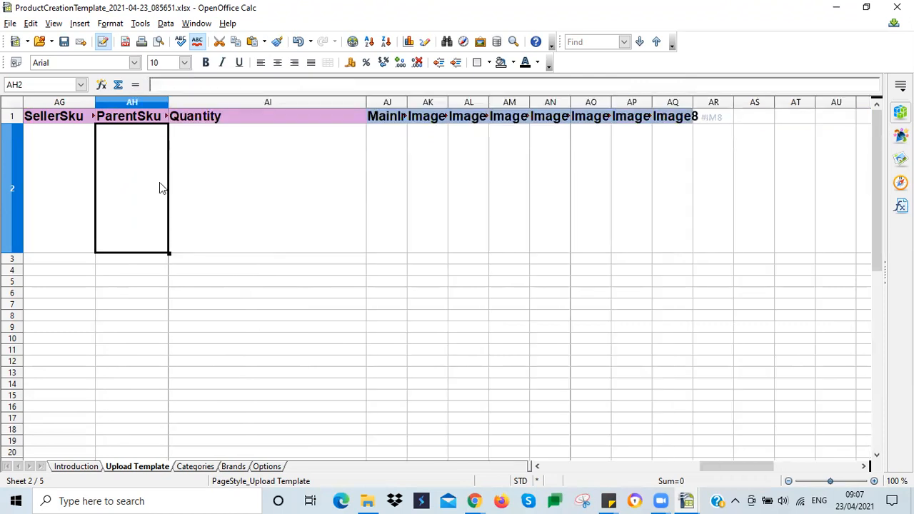
{"action": "left_click", "coordinate": [198, 183]}
{"action": "left_click", "coordinate": [65, 184]}
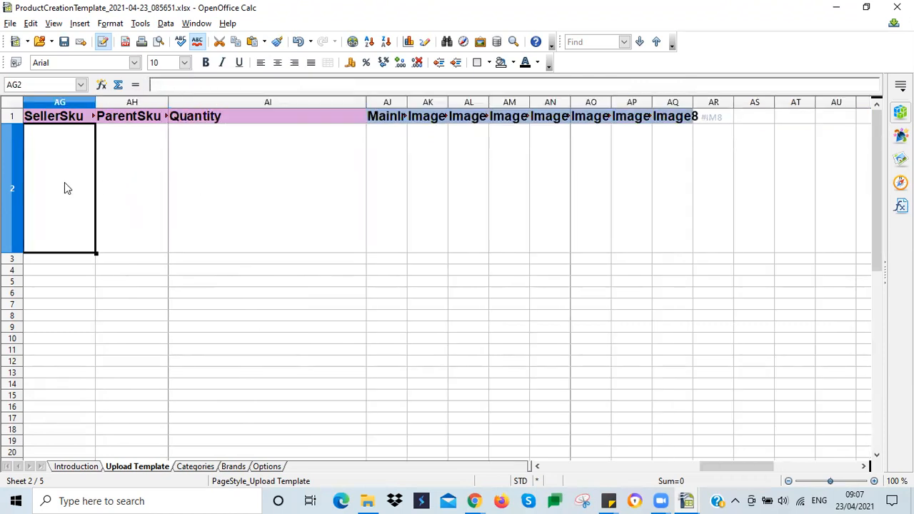
Copy the words "Cocoa Butter" from the product name in cell A2
{"action": "key", "text": "Left"}
{"action": "key", "text": "Left"}
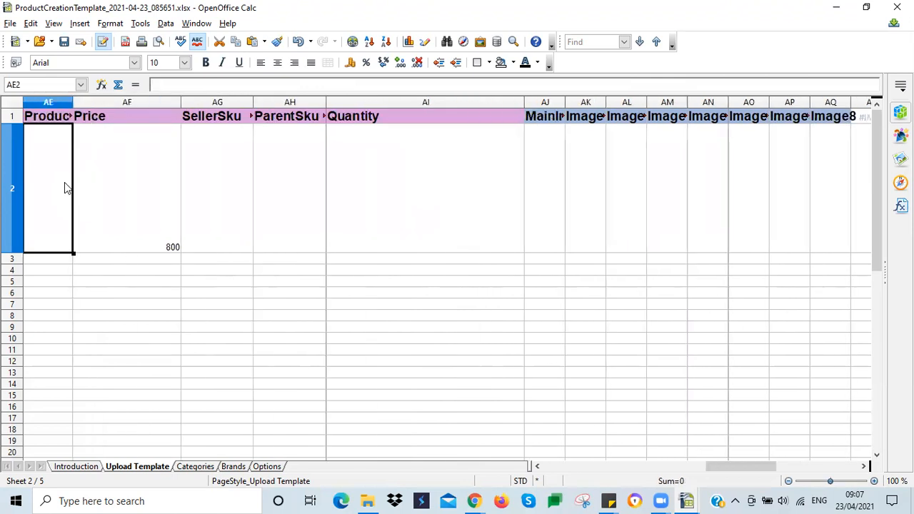
{"action": "left_click", "coordinate": [271, 180]}
{"action": "left_click", "coordinate": [216, 188]}
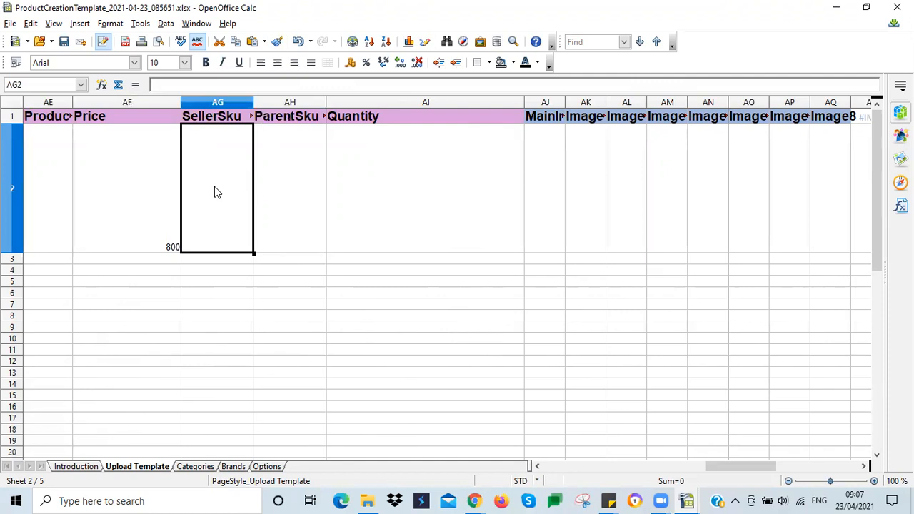
{"action": "left_click_drag", "start_coordinate": [743, 466], "coordinate": [528, 461]}
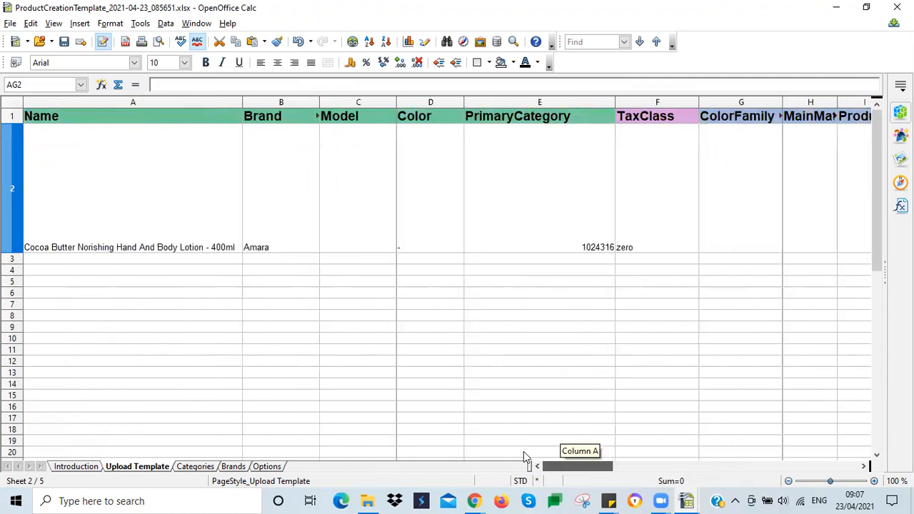
{"action": "left_click", "coordinate": [116, 212]}
{"action": "double_click", "coordinate": [163, 84]}
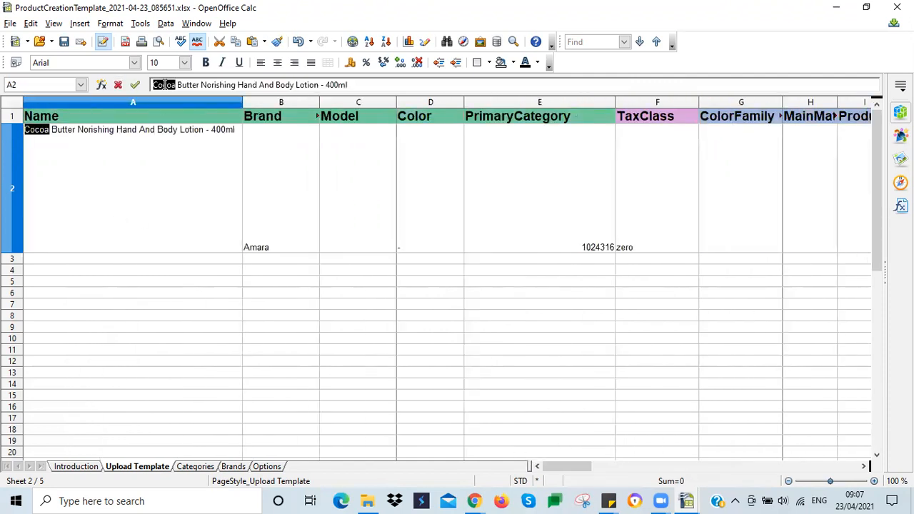
{"action": "left_click", "coordinate": [195, 85]}
{"action": "left_click_drag", "start_coordinate": [202, 85], "coordinate": [151, 84]}
{"action": "key", "text": "ctrl+c"}
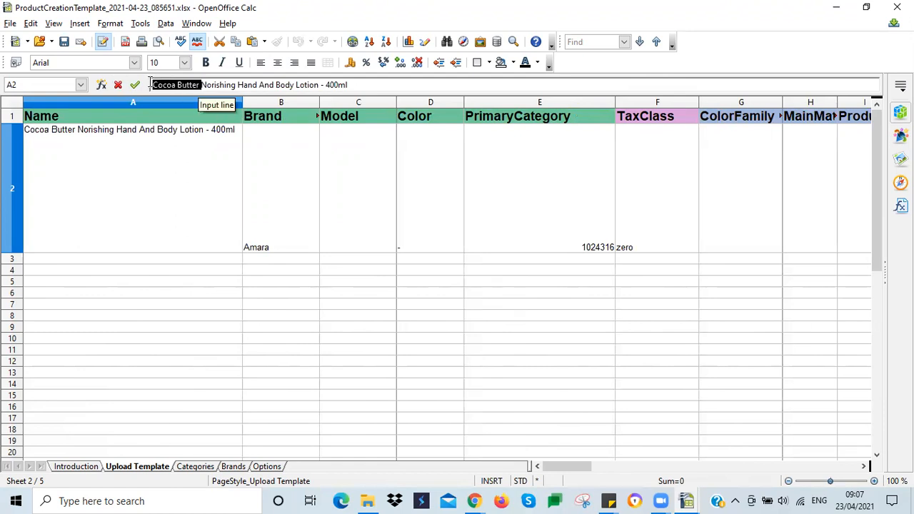
Enter Cocoa Butter_400ml as the product's SellerSku in cell AG2, reusing the copied text
{"action": "left_click", "coordinate": [742, 181]}
{"action": "key", "text": "Right"}
{"action": "key", "text": "Right"}
{"action": "key", "text": "Right"}
{"action": "key", "text": "Right"}
{"action": "key", "text": "Right"}
{"action": "key", "text": "Right"}
{"action": "key", "text": "Right"}
{"action": "key", "text": "Right"}
{"action": "key", "text": "Right"}
{"action": "key", "text": "Right"}
{"action": "key", "text": "Right"}
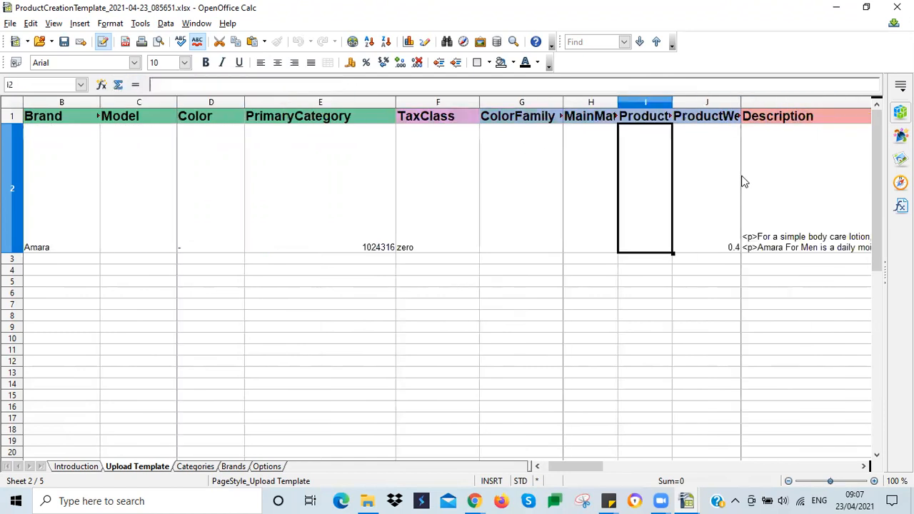
{"action": "key", "text": "Right"}
{"action": "key", "text": "Right"}
{"action": "key", "text": "Right"}
{"action": "key", "text": "Right"}
{"action": "key", "text": "Right"}
{"action": "key", "text": "Right"}
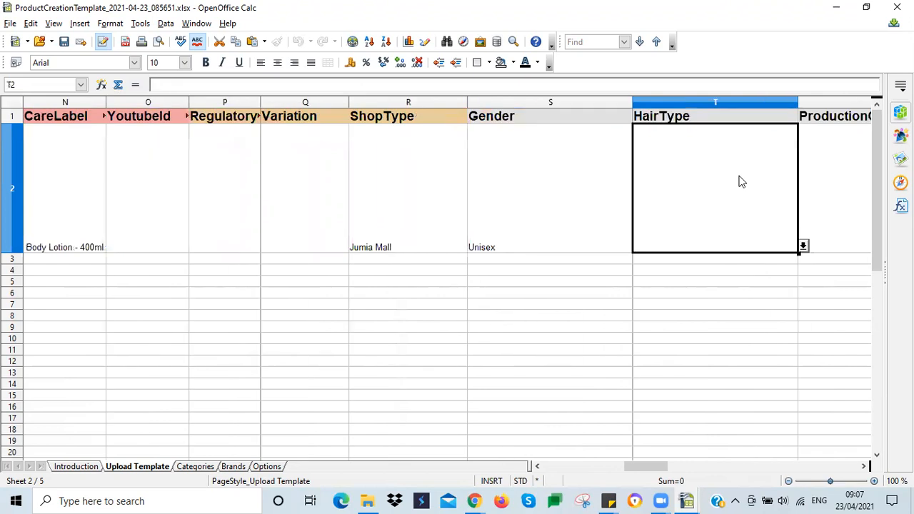
{"action": "key", "text": "Right"}
{"action": "key", "text": "Right"}
{"action": "key", "text": "Right"}
{"action": "key", "text": "Right"}
{"action": "key", "text": "Right"}
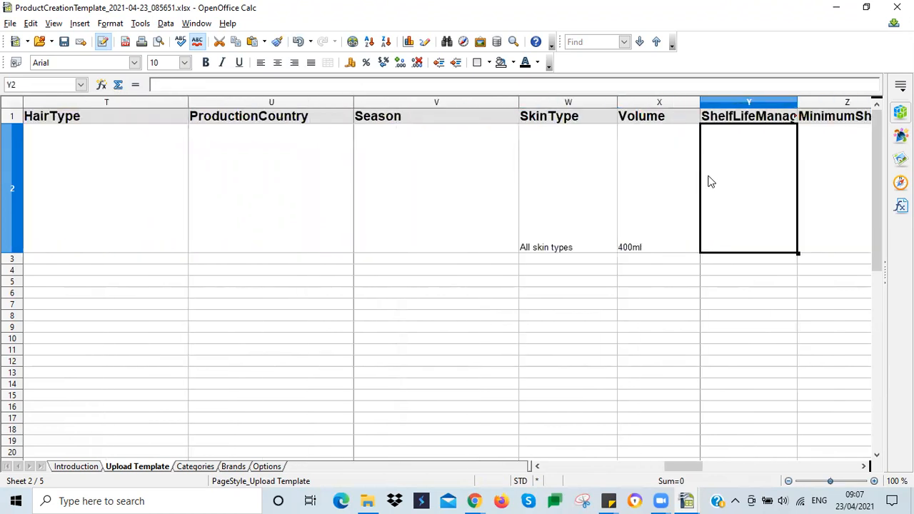
{"action": "key", "text": "Right"}
{"action": "key", "text": "Right"}
{"action": "key", "text": "Right"}
{"action": "key", "text": "Right"}
{"action": "key", "text": "Right"}
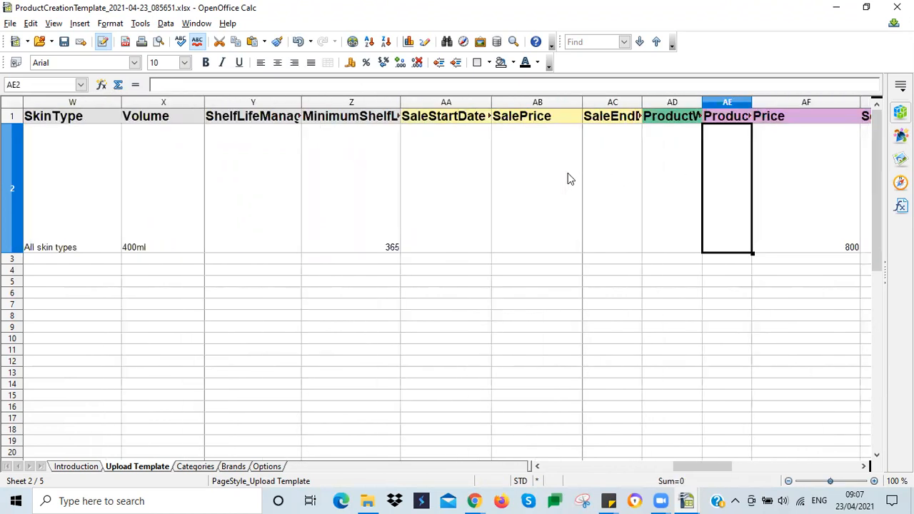
{"action": "key", "text": "Left"}
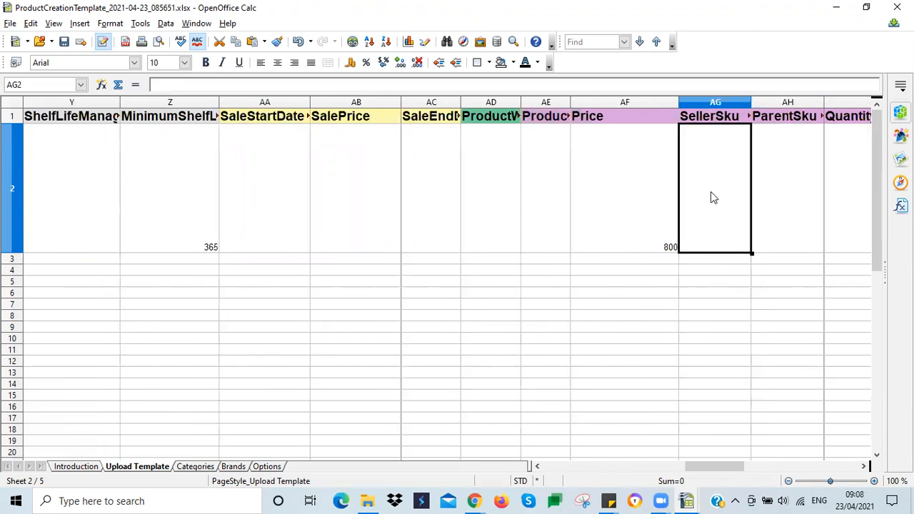
{"action": "key", "text": "ctrl+v"}
{"action": "left_click", "coordinate": [221, 85]}
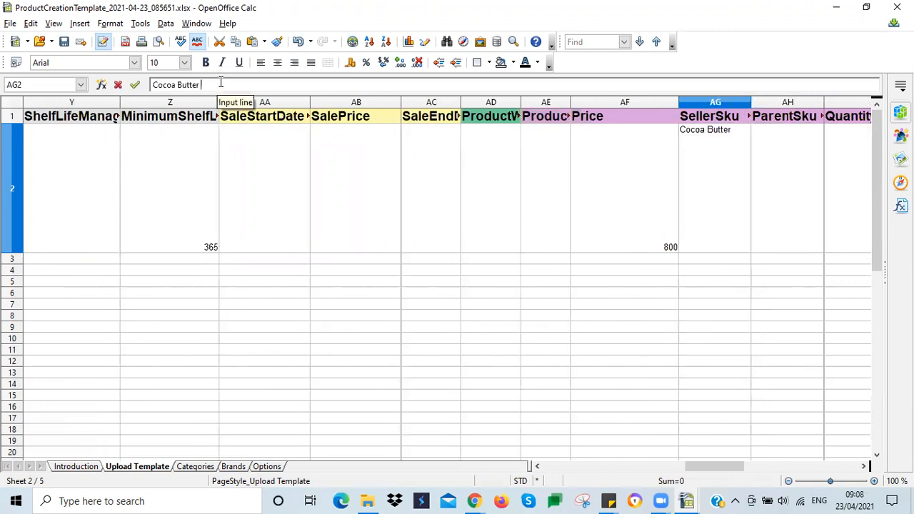
{"action": "type", "text": "_400ml"}
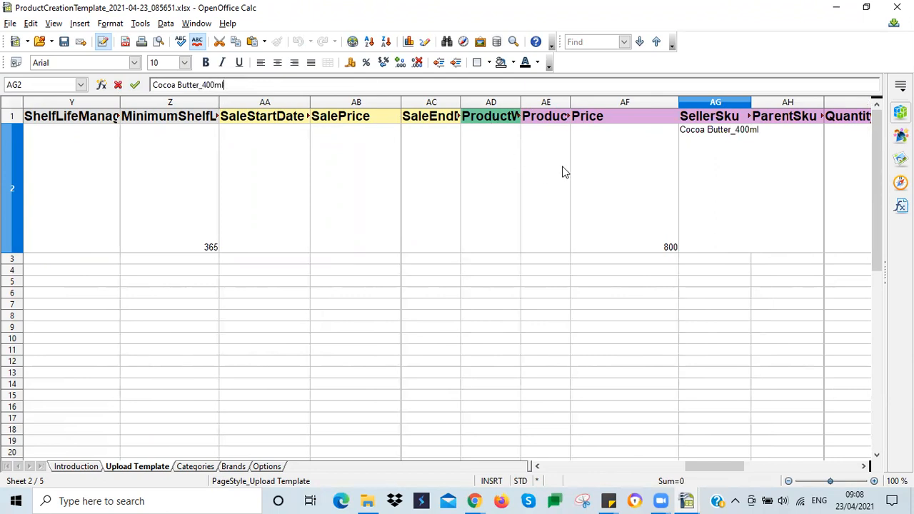
{"action": "left_click", "coordinate": [616, 165]}
{"action": "left_click", "coordinate": [720, 185]}
Narrow the Quantity column, leaving the product's ParentSku and Quantity cells empty
{"action": "left_click", "coordinate": [785, 185]}
{"action": "key", "text": "Tab"}
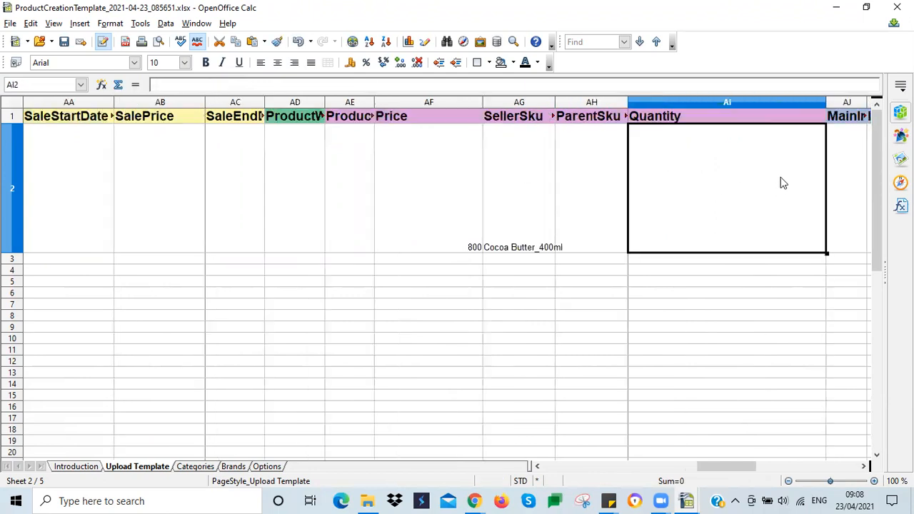
{"action": "key", "text": "Tab"}
{"action": "left_click_drag", "start_coordinate": [823, 101], "coordinate": [698, 169]}
Delete the image columns AJ through AR from the upload template
{"action": "key", "text": "Tab"}
{"action": "key", "text": "Tab"}
{"action": "key", "text": "Tab"}
{"action": "key", "text": "Tab"}
{"action": "key", "text": "Tab"}
{"action": "key", "text": "Tab"}
{"action": "key", "text": "Tab"}
{"action": "key", "text": "Tab"}
{"action": "left_click_drag", "start_coordinate": [483, 105], "coordinate": [806, 105]}
{"action": "right_click", "coordinate": [679, 107]}
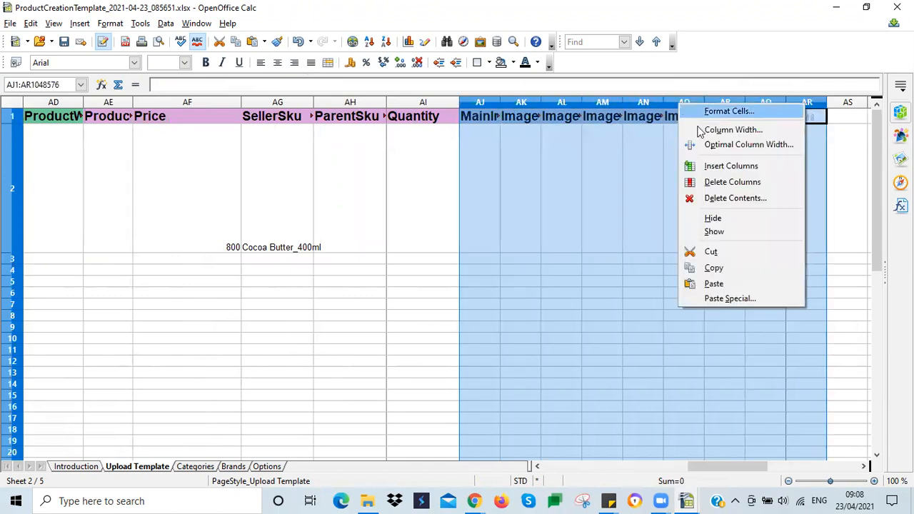
{"action": "left_click", "coordinate": [721, 182]}
{"action": "left_click", "coordinate": [268, 176]}
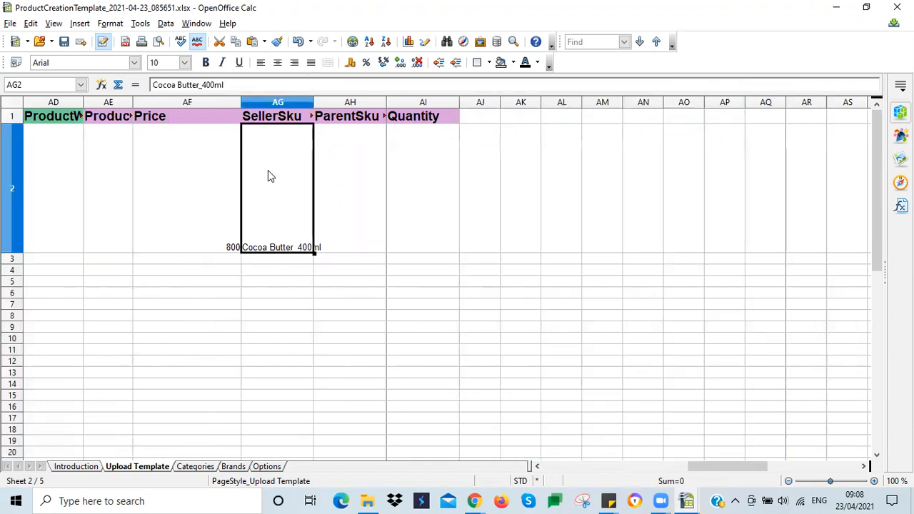
Duplicate the whole Cocoa Butter lotion row 2 into row 3
{"action": "left_click_drag", "start_coordinate": [696, 466], "coordinate": [523, 468]}
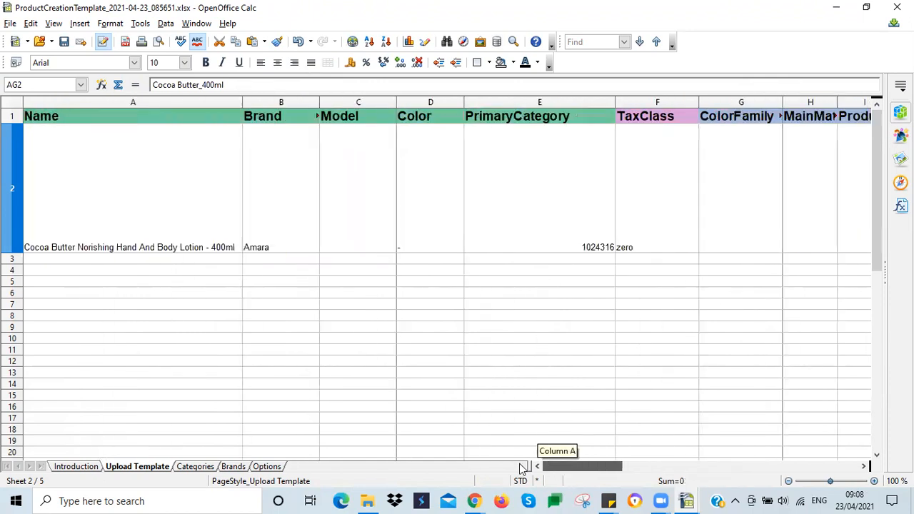
{"action": "left_click", "coordinate": [11, 187]}
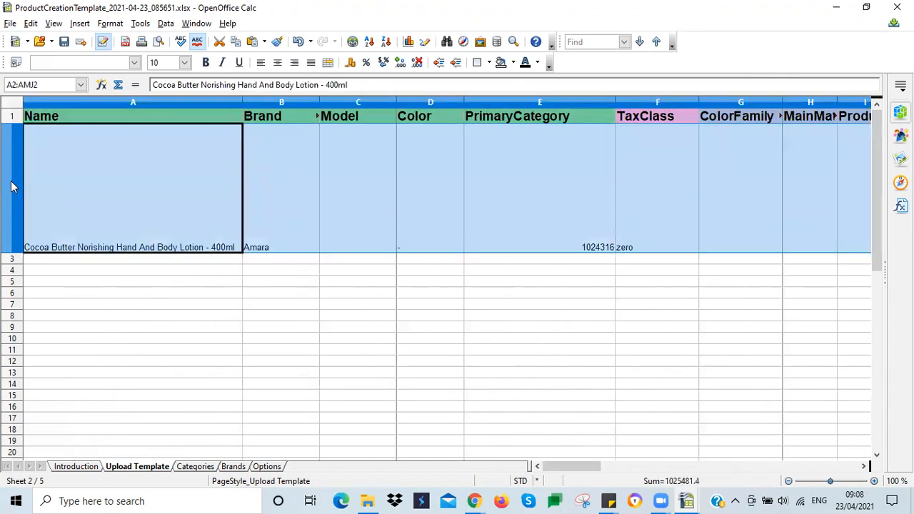
{"action": "left_click", "coordinate": [11, 259]}
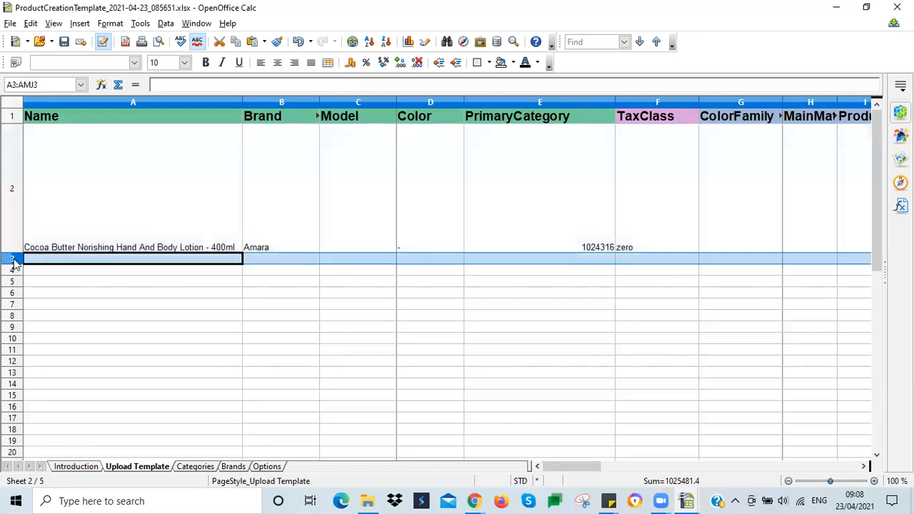
{"action": "key", "text": "ctrl+v"}
{"action": "left_click", "coordinate": [114, 292]}
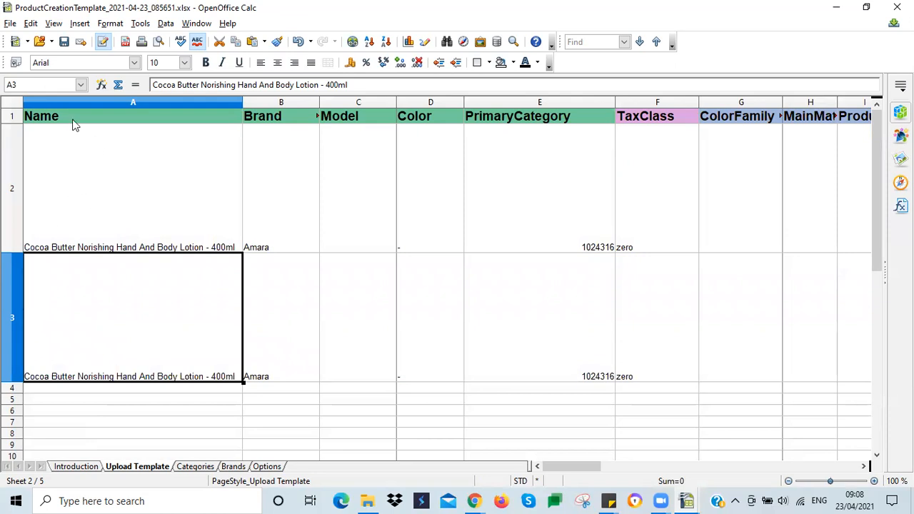
{"action": "left_click", "coordinate": [81, 223]}
{"action": "left_click", "coordinate": [69, 305]}
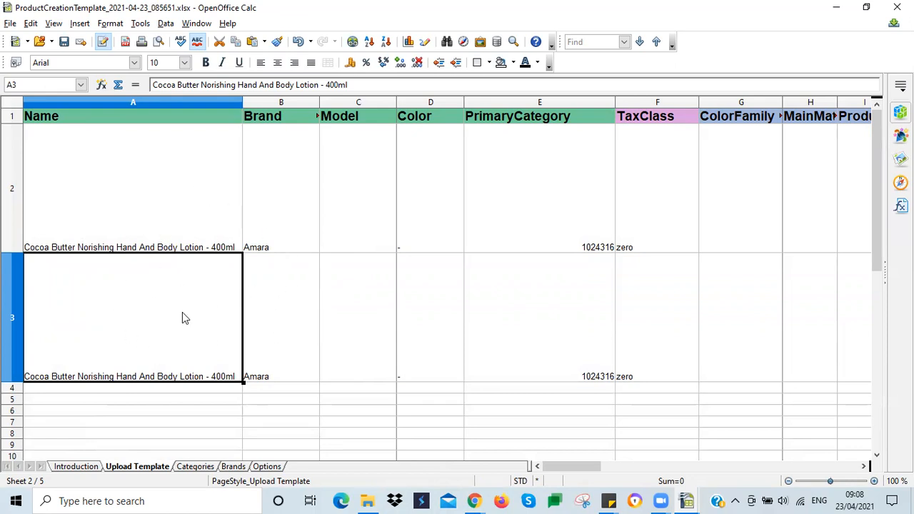
Set the height of all rows in the sheet to 0.18 inches
{"action": "left_click", "coordinate": [10, 104]}
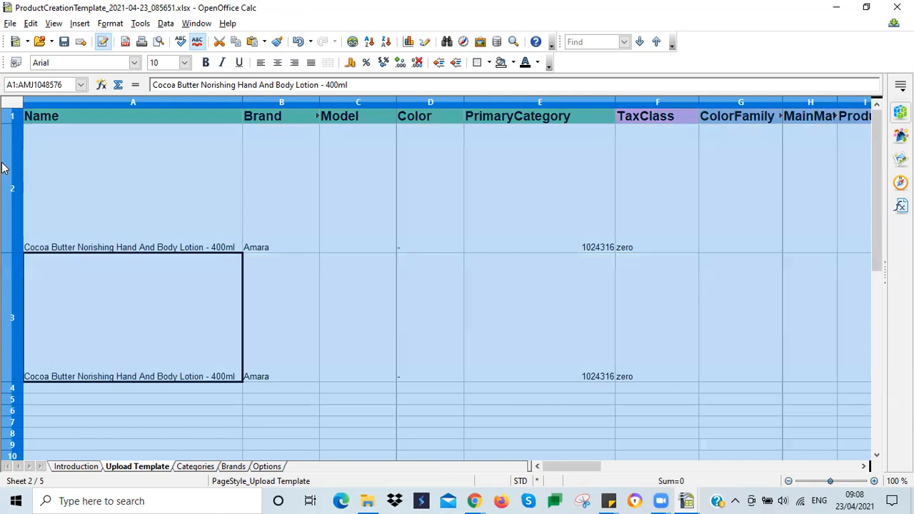
{"action": "right_click", "coordinate": [5, 164]}
{"action": "left_click", "coordinate": [52, 190]}
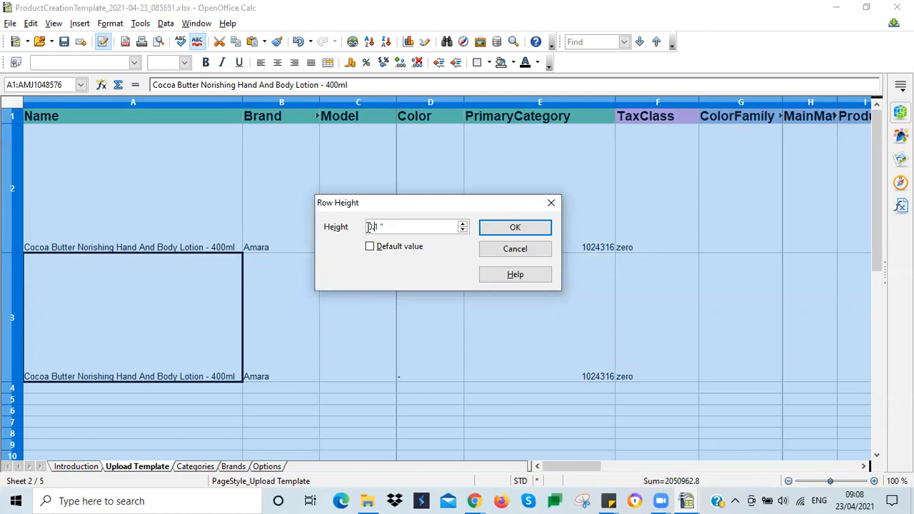
{"action": "type", "text": "0.18"}
{"action": "key", "text": "Return"}
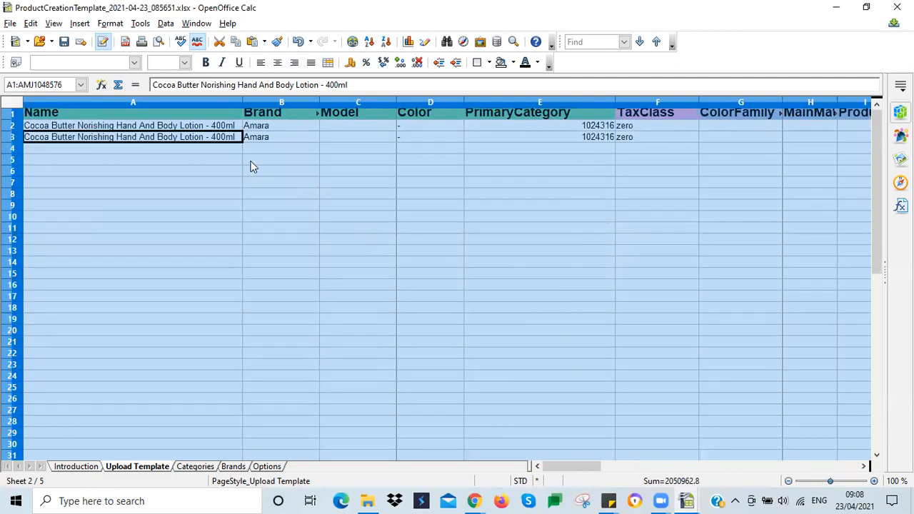
Change the size in the second product's name in cell A3 to 800ml
{"action": "double_click", "coordinate": [216, 136]}
{"action": "key", "text": "BackSpace"}
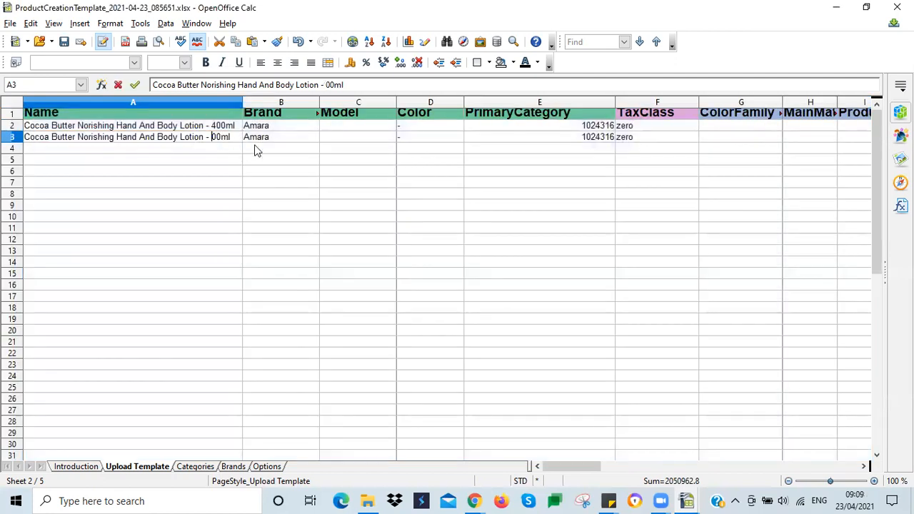
{"action": "type", "text": "8"}
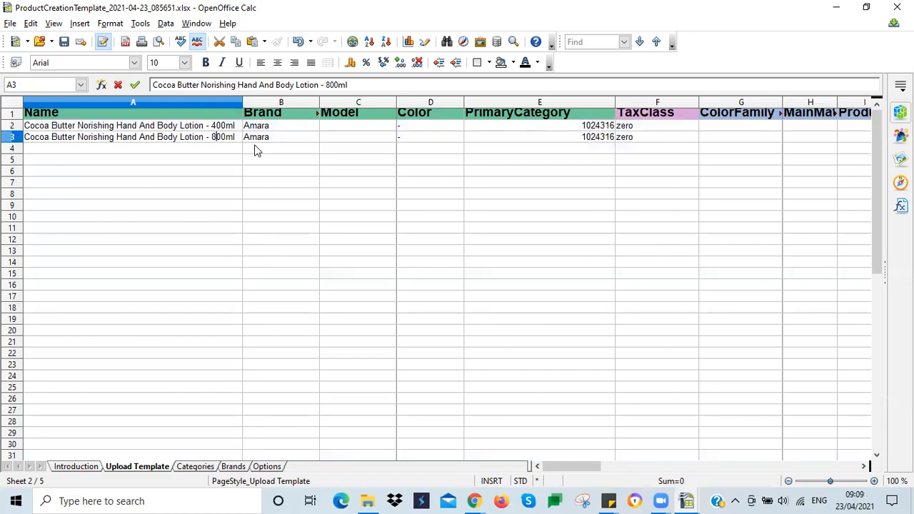
{"action": "left_click", "coordinate": [497, 140]}
Check the second product's row from tax class through its short description in cell L3
{"action": "left_click", "coordinate": [638, 139]}
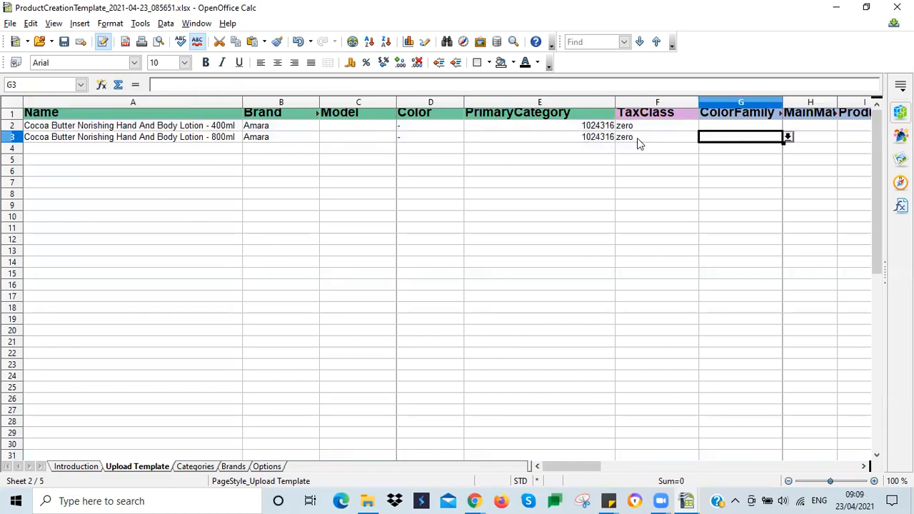
{"action": "key", "text": "Right"}
{"action": "key", "text": "Right"}
{"action": "key", "text": "Right"}
{"action": "key", "text": "Right"}
{"action": "key", "text": "Right"}
{"action": "key", "text": "Right"}
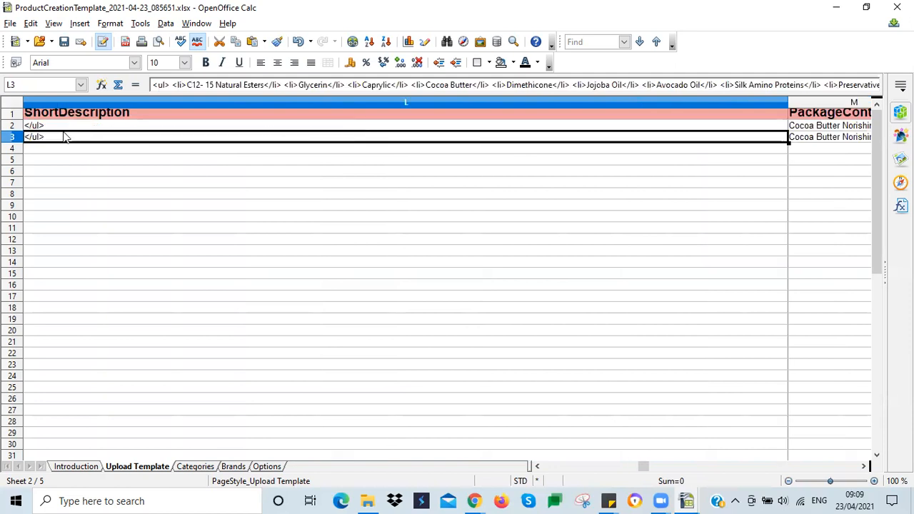
{"action": "double_click", "coordinate": [63, 137]}
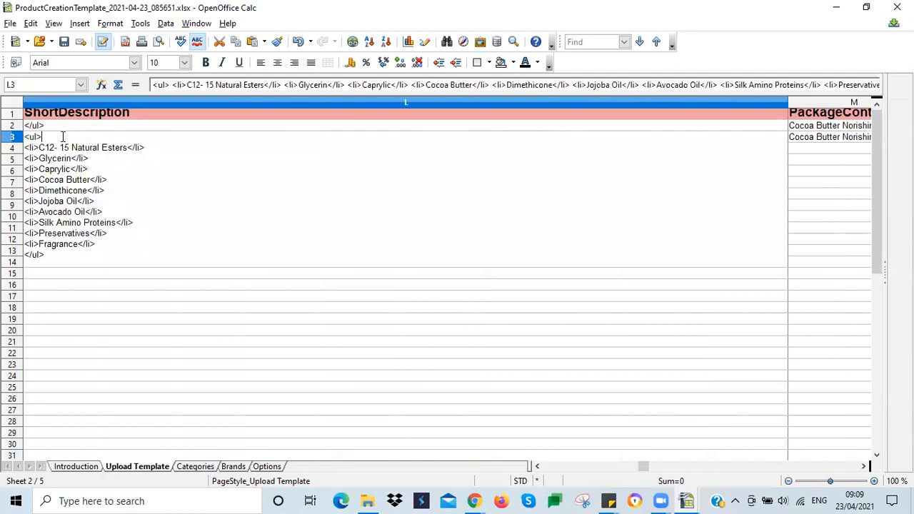
{"action": "left_click", "coordinate": [84, 125]}
{"action": "left_click", "coordinate": [84, 138]}
Change the size in the second product's PackageContent cell M3 to 800ml
{"action": "key", "text": "Right"}
{"action": "double_click", "coordinate": [93, 137]}
{"action": "left_click", "coordinate": [326, 85]}
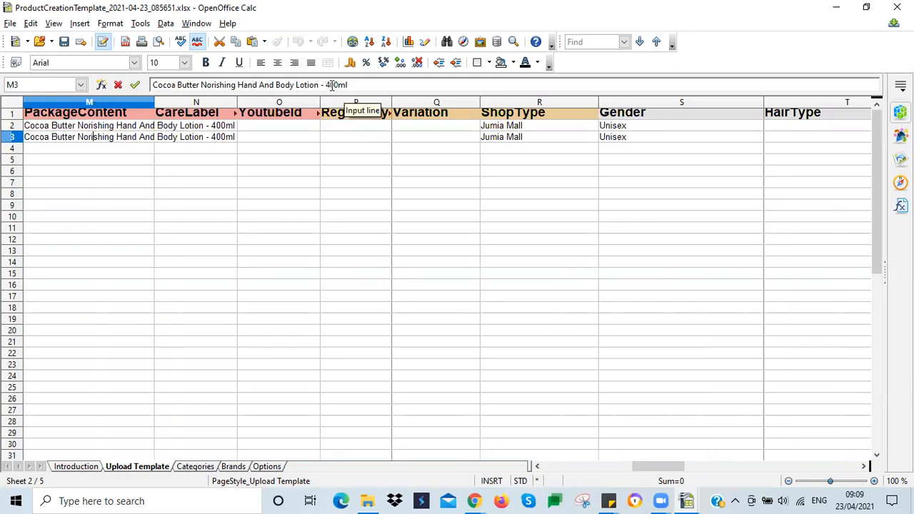
{"action": "key", "text": "Delete"}
{"action": "type", "text": "8"}
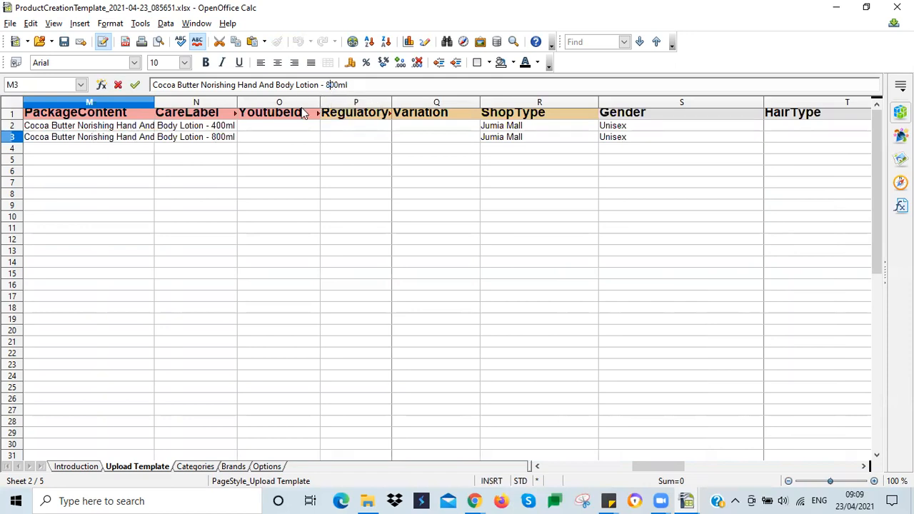
{"action": "left_click", "coordinate": [274, 138]}
{"action": "left_click", "coordinate": [345, 142]}
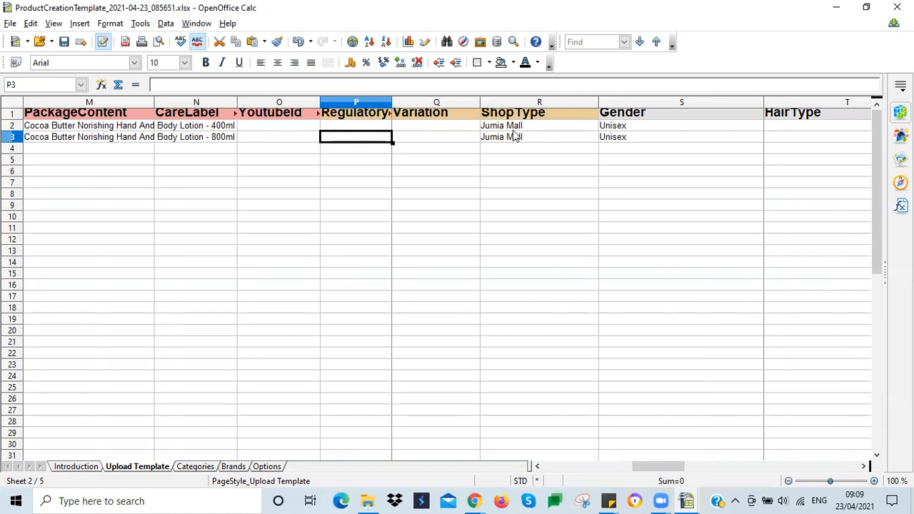
Check the second product's row from ShopType through the minimum shelf life in cell Z3
{"action": "left_click", "coordinate": [591, 137]}
{"action": "left_click", "coordinate": [628, 141]}
{"action": "key", "text": "Right"}
{"action": "key", "text": "Right"}
{"action": "key", "text": "Right"}
{"action": "key", "text": "Right"}
{"action": "key", "text": "Right"}
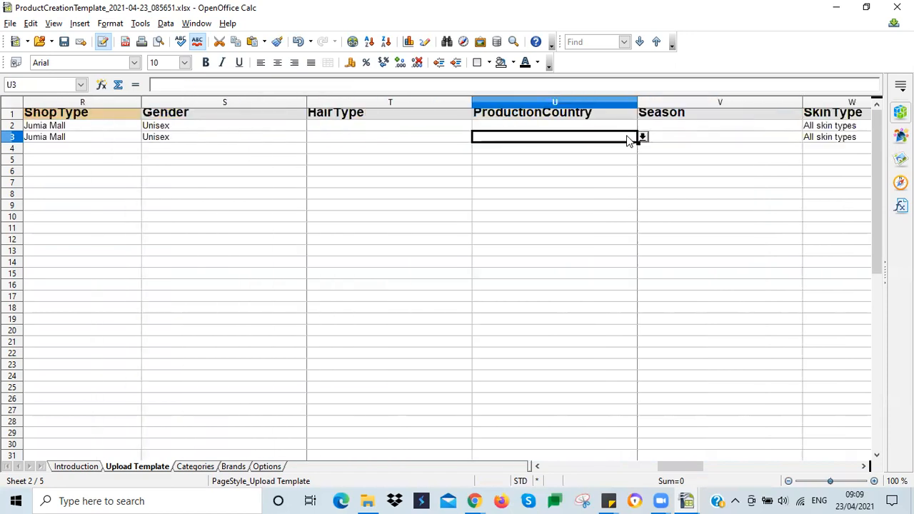
{"action": "key", "text": "Right"}
{"action": "key", "text": "Right"}
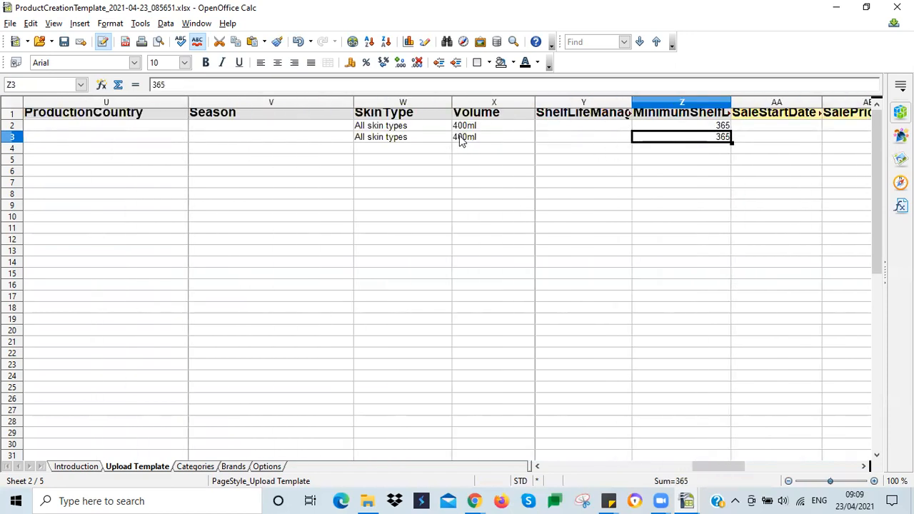
Look through the Volume options for cell X3 to find one matching the second product's 800ml size
{"action": "left_click", "coordinate": [461, 141]}
{"action": "left_click", "coordinate": [540, 136]}
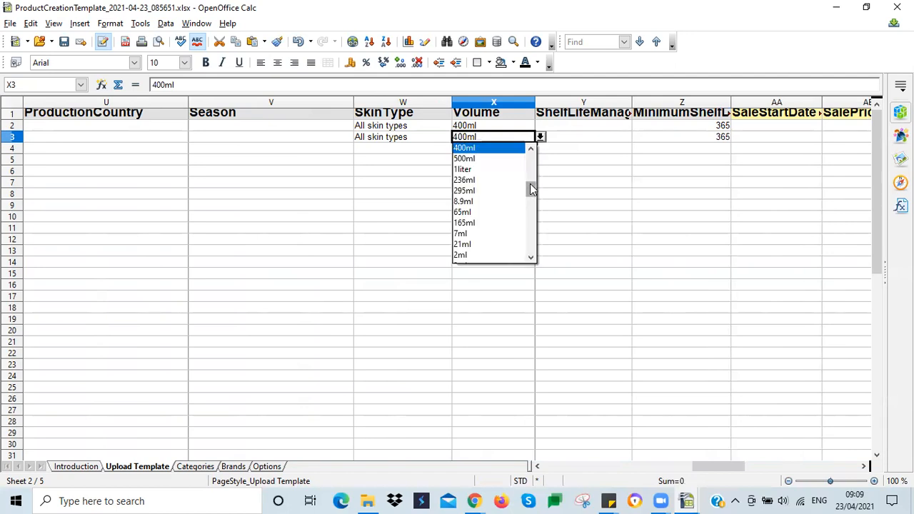
{"action": "scroll", "coordinate": [530, 189], "scroll_direction": "down", "scroll_amount": 2}
{"action": "scroll", "coordinate": [530, 189], "scroll_direction": "down", "scroll_amount": 3}
{"action": "scroll", "coordinate": [530, 189], "scroll_direction": "up", "scroll_amount": 5}
{"action": "scroll", "coordinate": [531, 189], "scroll_direction": "down", "scroll_amount": 6}
{"action": "scroll", "coordinate": [530, 189], "scroll_direction": "up", "scroll_amount": 3}
{"action": "scroll", "coordinate": [530, 189], "scroll_direction": "down", "scroll_amount": 7}
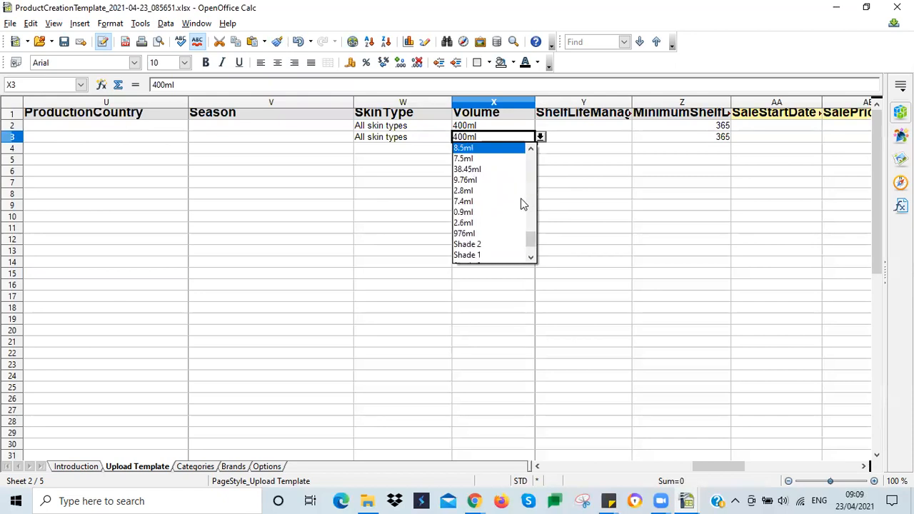
{"action": "left_click_drag", "start_coordinate": [530, 240], "coordinate": [536, 258]}
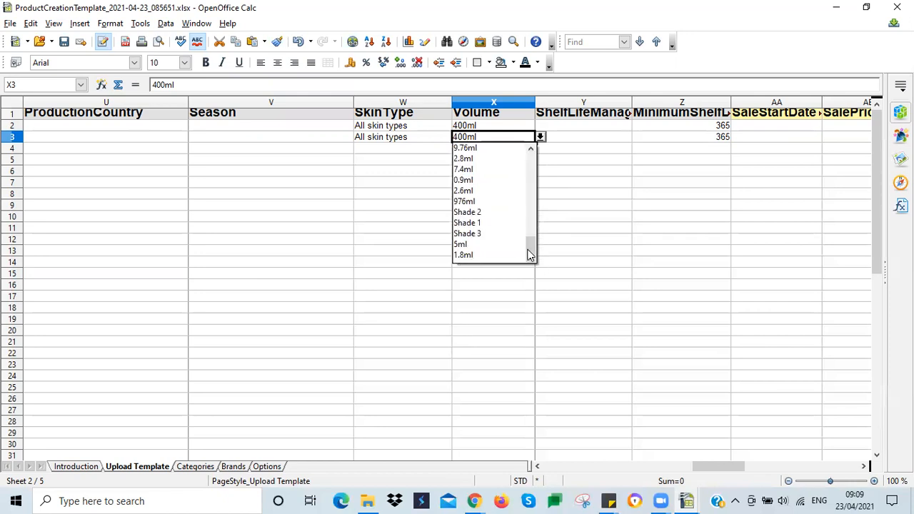
Clear the second product's Volume value in cell X3
{"action": "left_click", "coordinate": [430, 140]}
{"action": "key", "text": "Delete"}
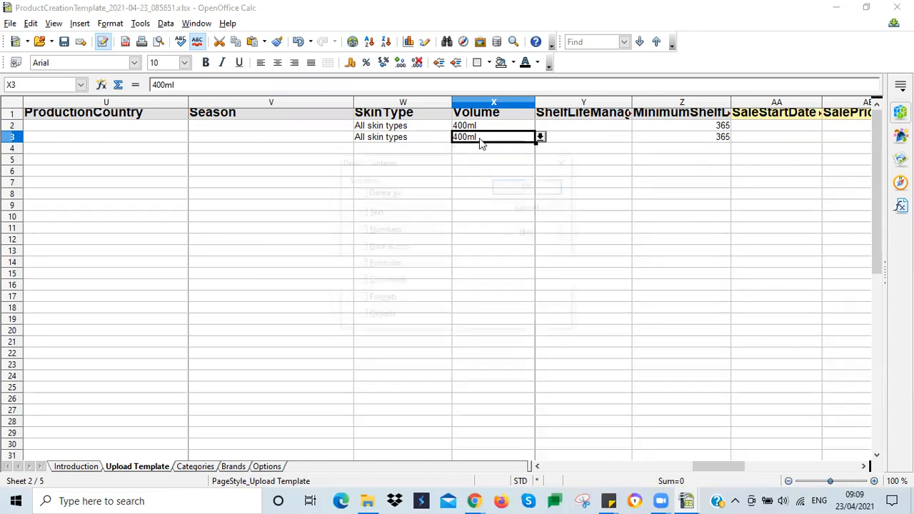
{"action": "key", "text": "Return"}
{"action": "left_click", "coordinate": [557, 136]}
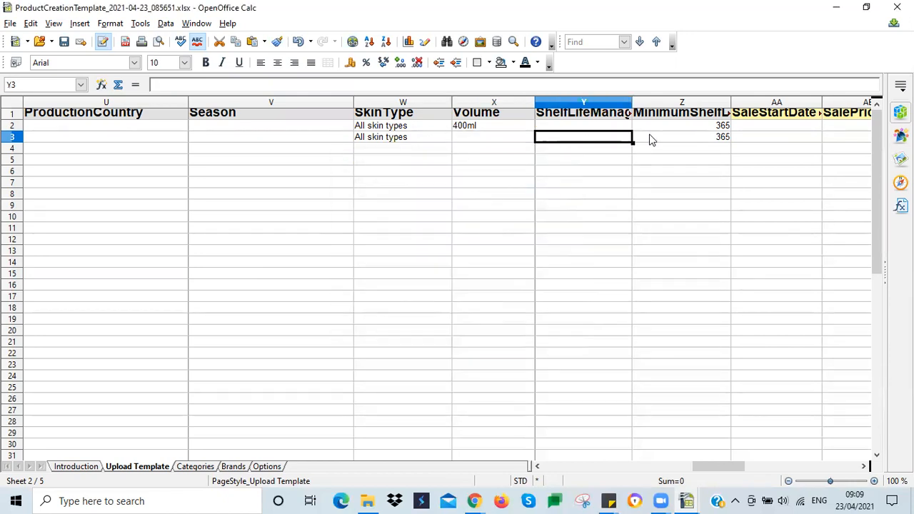
Set the second product's Price in cell AF3 to 1000
{"action": "left_click", "coordinate": [646, 140]}
{"action": "left_click", "coordinate": [736, 141]}
{"action": "key", "text": "Right"}
{"action": "key", "text": "Right"}
{"action": "key", "text": "Right"}
{"action": "key", "text": "Right"}
{"action": "key", "text": "Right"}
{"action": "key", "text": "Right"}
{"action": "key", "text": "Right"}
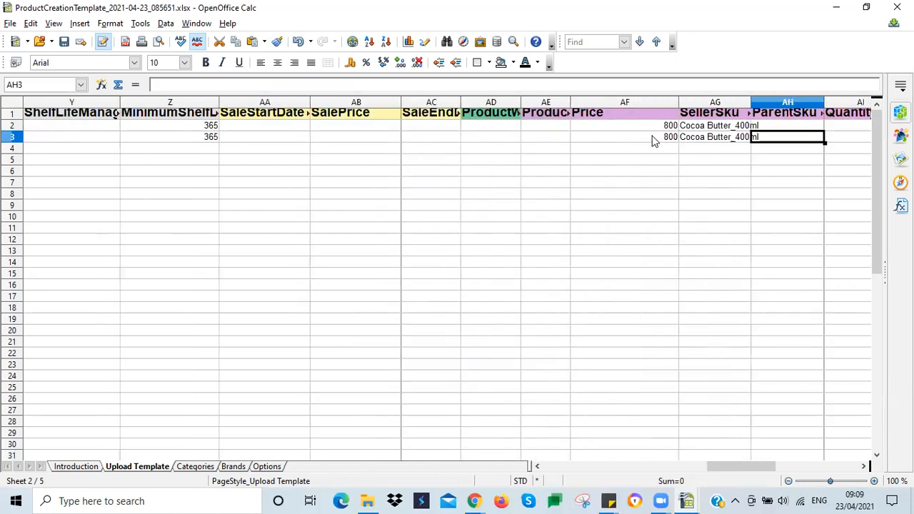
{"action": "left_click", "coordinate": [651, 141]}
{"action": "double_click", "coordinate": [658, 136]}
{"action": "key", "text": "Delete"}
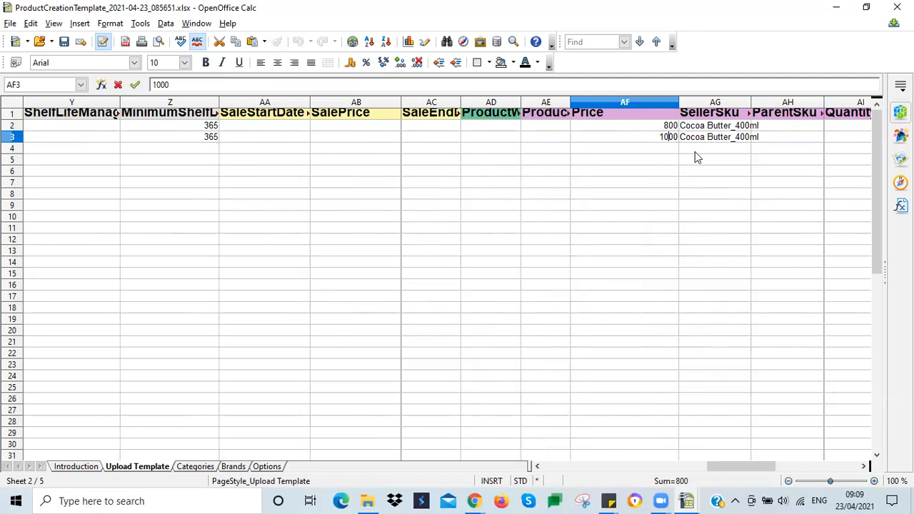
{"action": "type", "text": "1"}
Change the size in the second product's SellerSku cell AG3 so it reads Cocoa Butter_800ml
{"action": "left_click", "coordinate": [710, 142]}
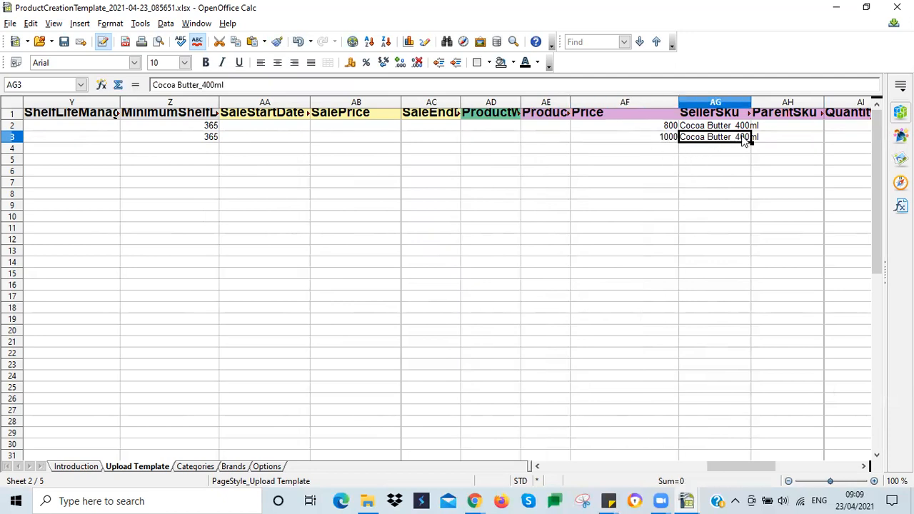
{"action": "double_click", "coordinate": [744, 140]}
{"action": "key", "text": "Delete"}
{"action": "type", "text": "8"}
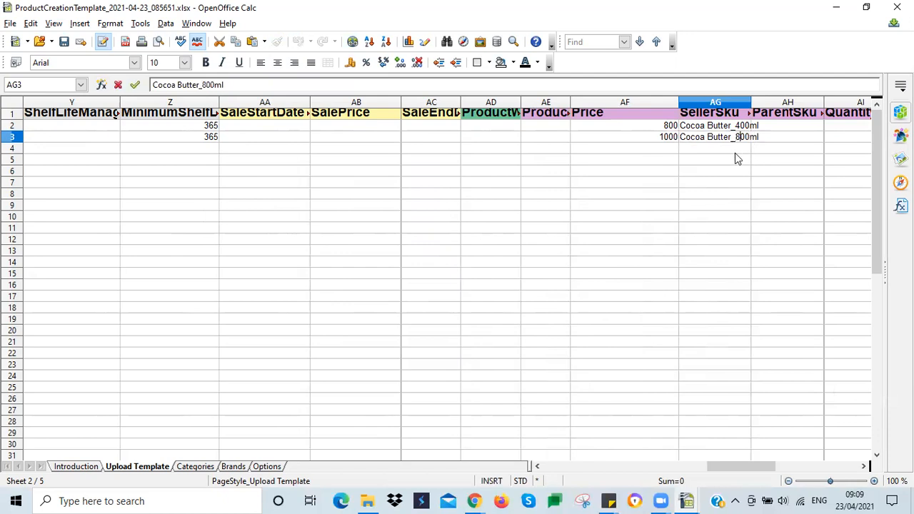
{"action": "left_click", "coordinate": [768, 136]}
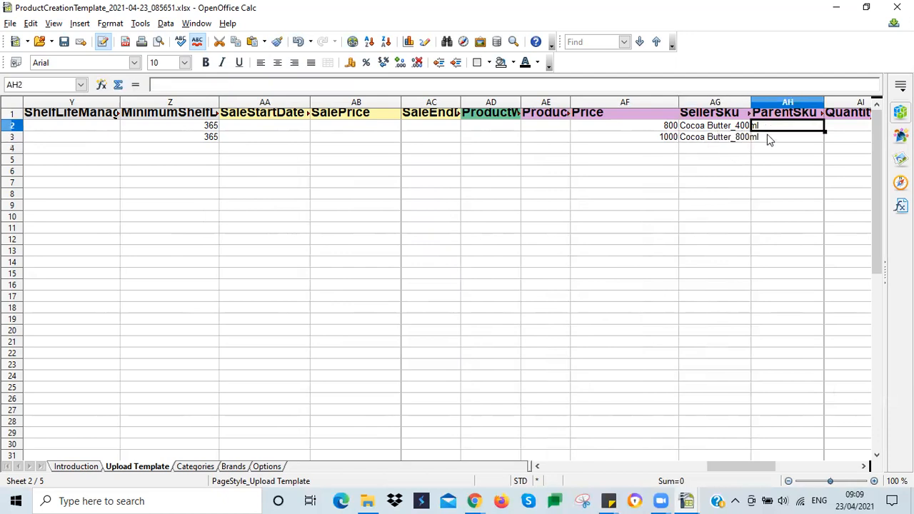
Compare the SellerSku values of both products in AG2 and AG3 and check the ParentSku column
{"action": "left_click", "coordinate": [710, 127]}
{"action": "left_click", "coordinate": [710, 138]}
{"action": "left_click", "coordinate": [711, 129]}
{"action": "left_click", "coordinate": [709, 139]}
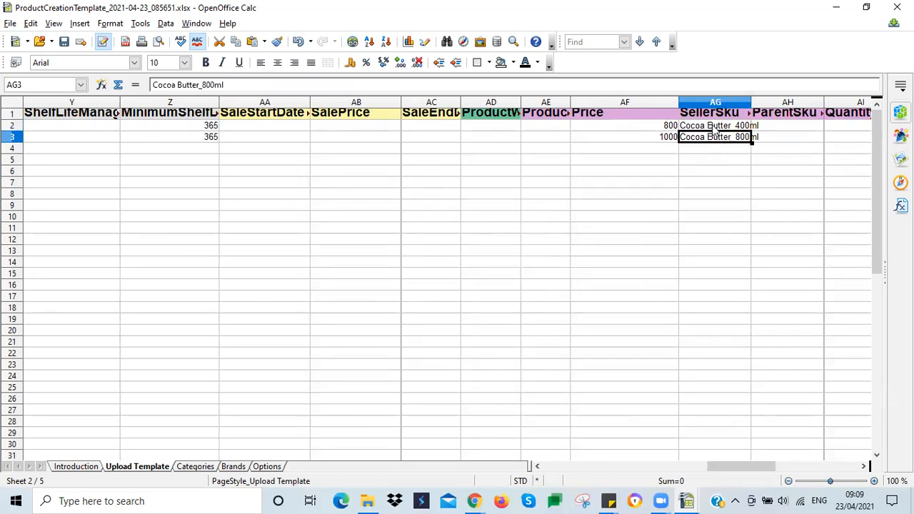
{"action": "left_click", "coordinate": [713, 128]}
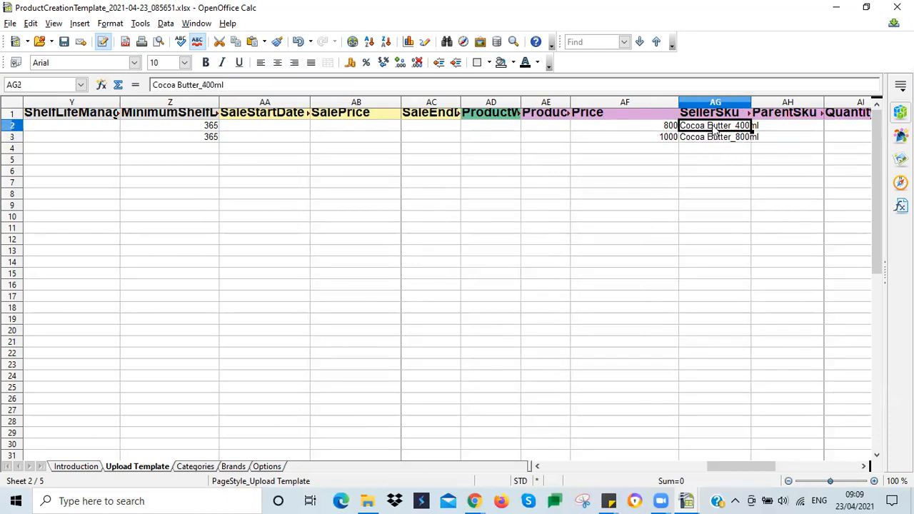
{"action": "left_click", "coordinate": [707, 141]}
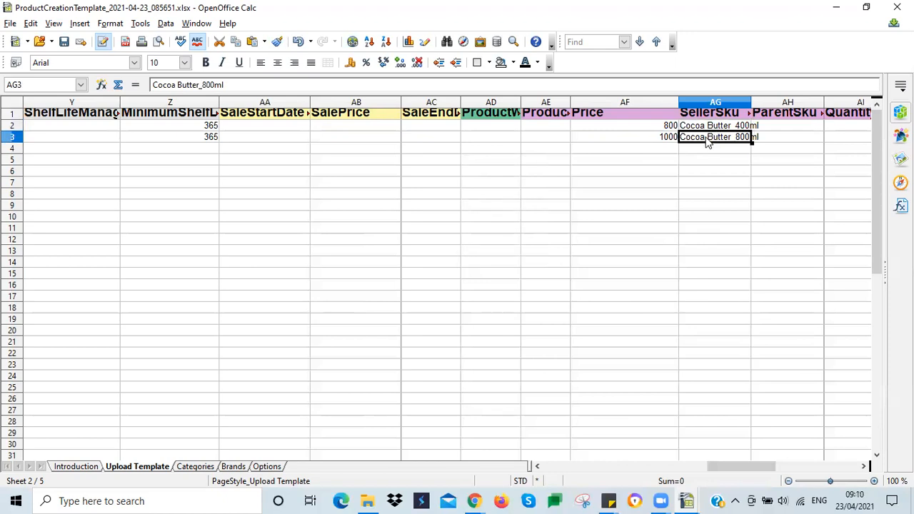
{"action": "left_click", "coordinate": [705, 127]}
{"action": "left_click", "coordinate": [703, 139]}
{"action": "left_click", "coordinate": [761, 104]}
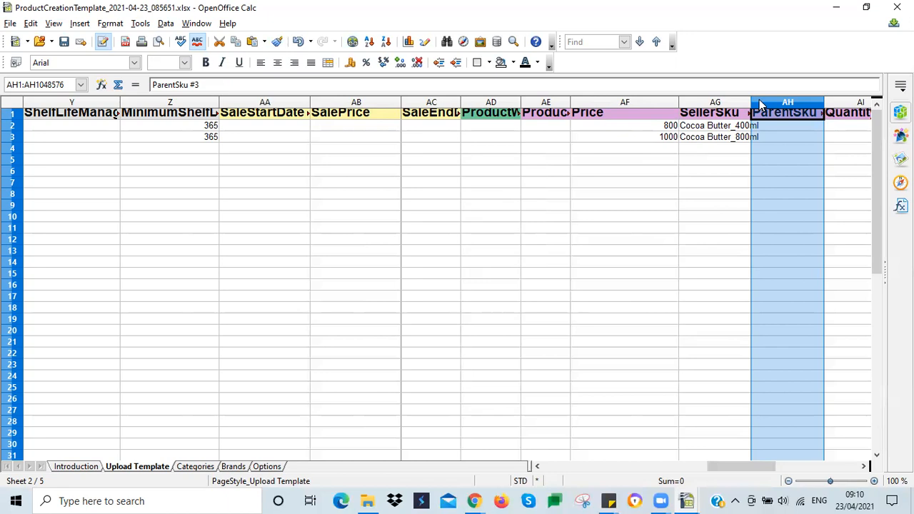
{"action": "left_click", "coordinate": [729, 140]}
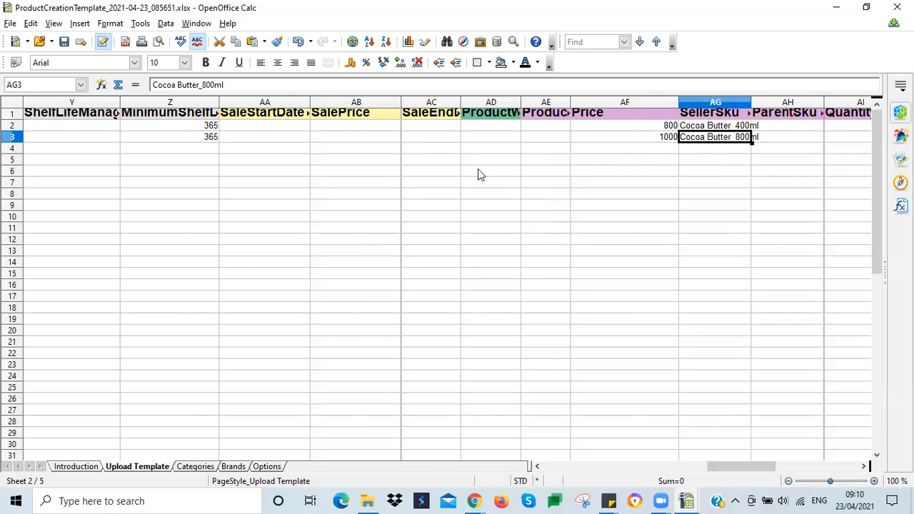
Save a copy of the sheet to the Desktop as Cocoa Butter in Text CSV (.csv) format
{"action": "key", "text": "ctrl+shift+s"}
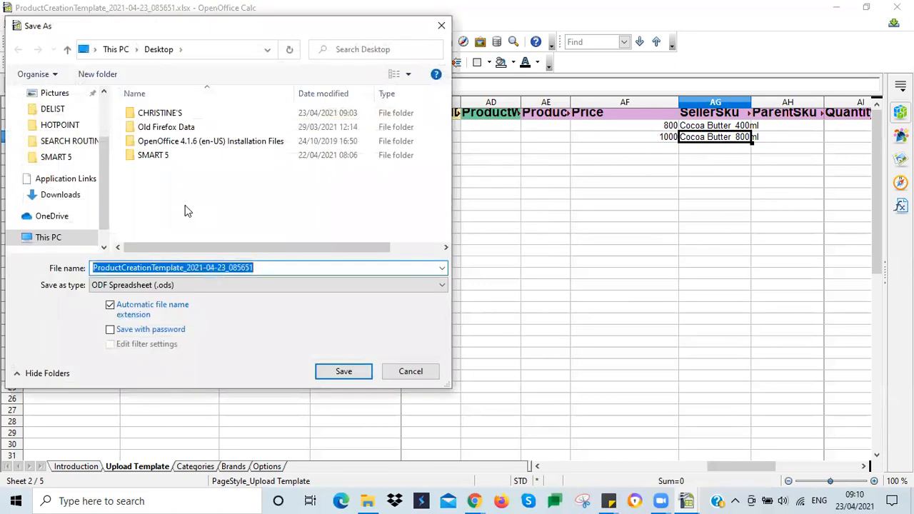
{"action": "type", "text": "Cocoa Butter"}
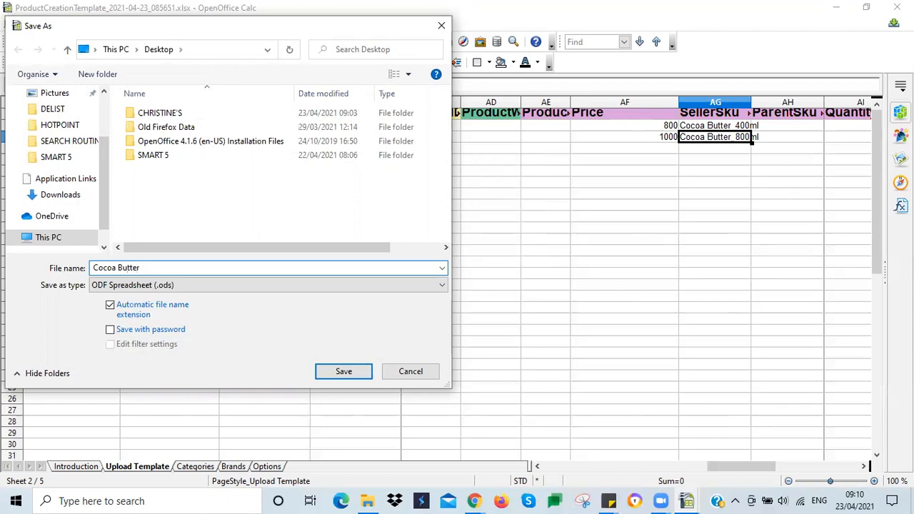
{"action": "left_click", "coordinate": [121, 285]}
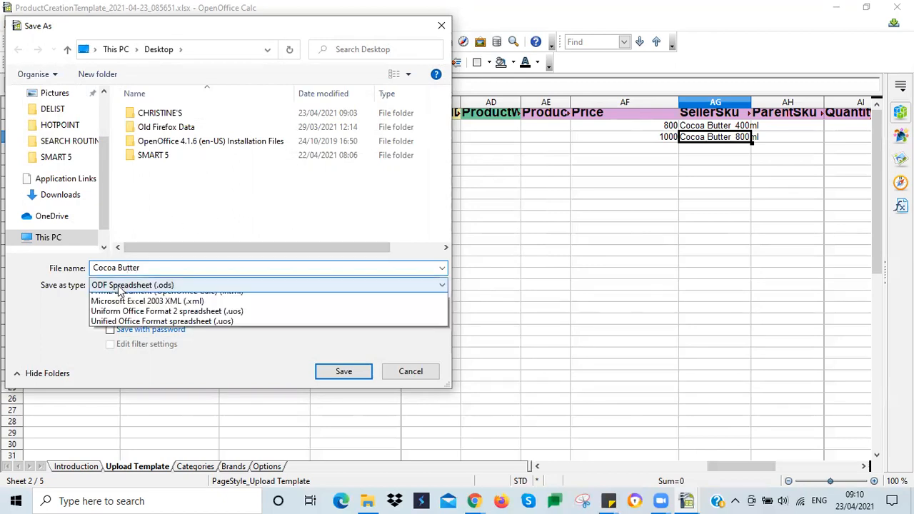
{"action": "left_click", "coordinate": [117, 429]}
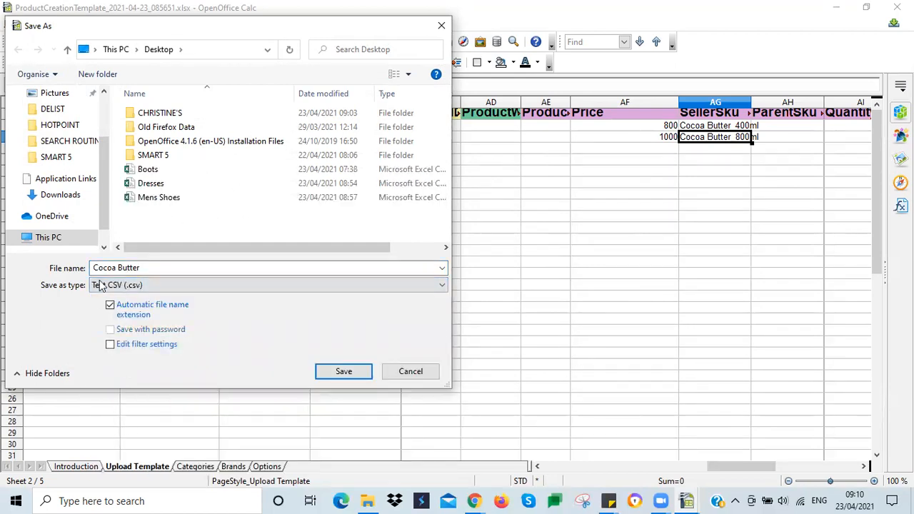
{"action": "left_click", "coordinate": [337, 375]}
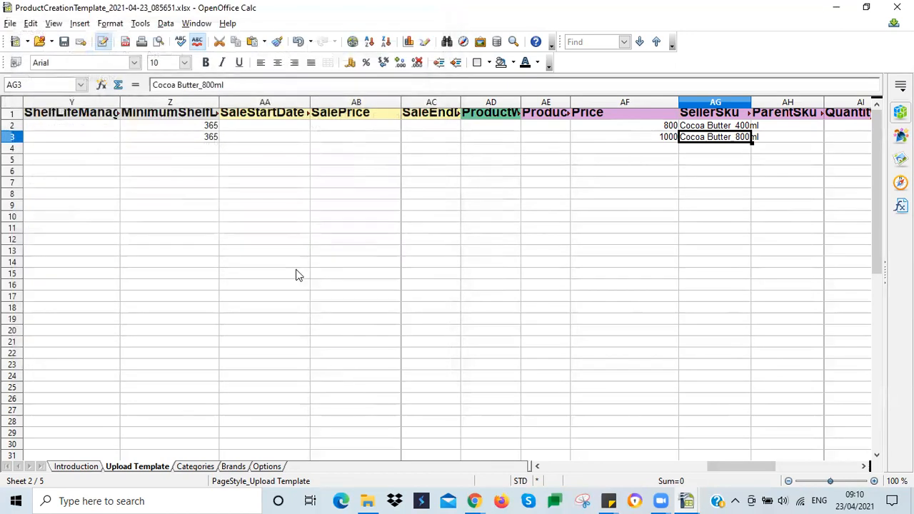
{"action": "left_click", "coordinate": [391, 245]}
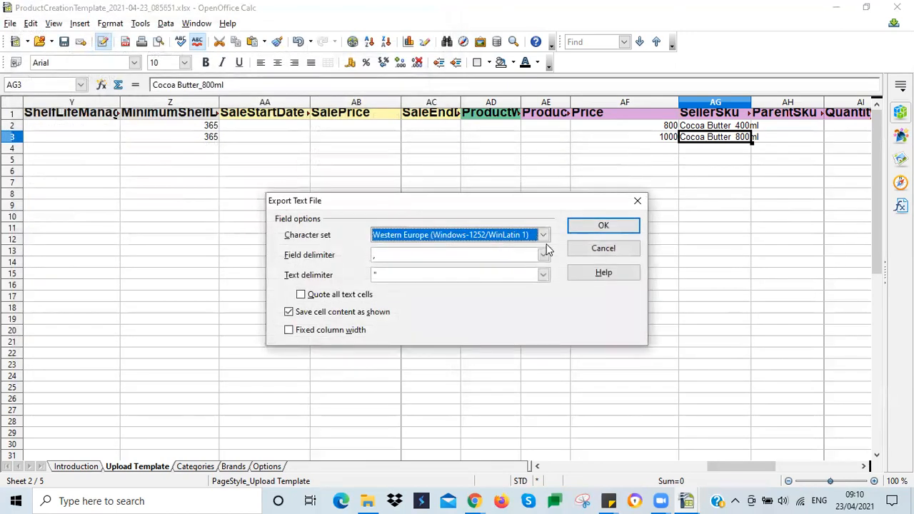
Export the CSV with the Unicode (UTF-8) character set and a semicolon as field delimiter
{"action": "left_click", "coordinate": [543, 234]}
{"action": "left_click", "coordinate": [468, 269]}
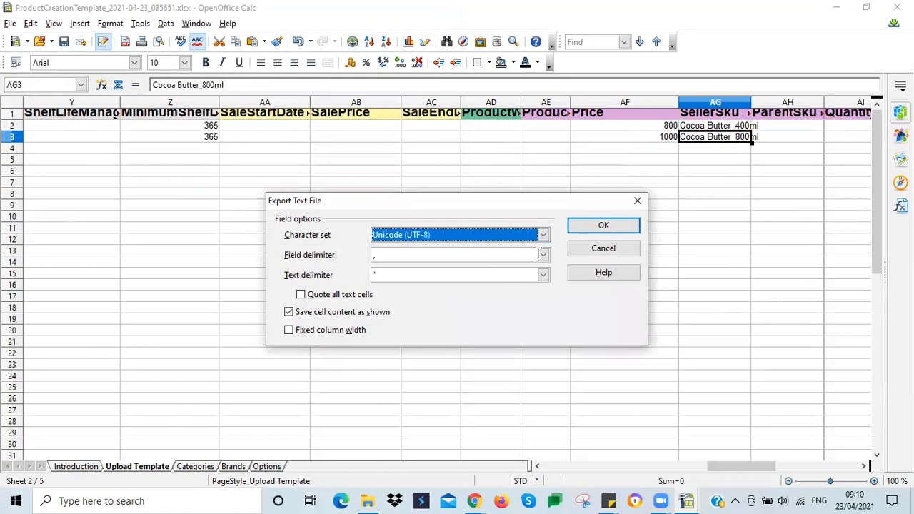
{"action": "left_click", "coordinate": [543, 255]}
{"action": "left_click", "coordinate": [412, 277]}
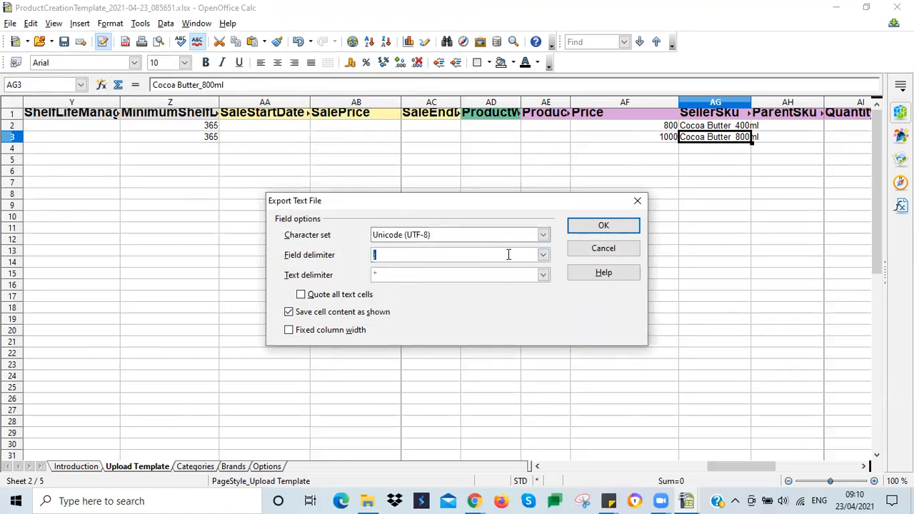
{"action": "left_click", "coordinate": [600, 227]}
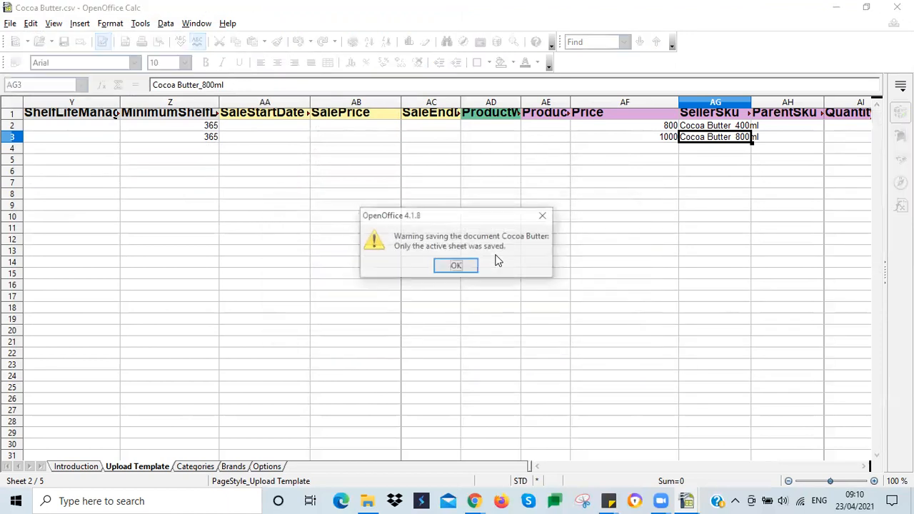
{"action": "left_click", "coordinate": [458, 266]}
Switch to Jumia Seller Center in Chrome and open the Upload your File stage of Import Products
{"action": "mouse_move", "coordinate": [477, 500]}
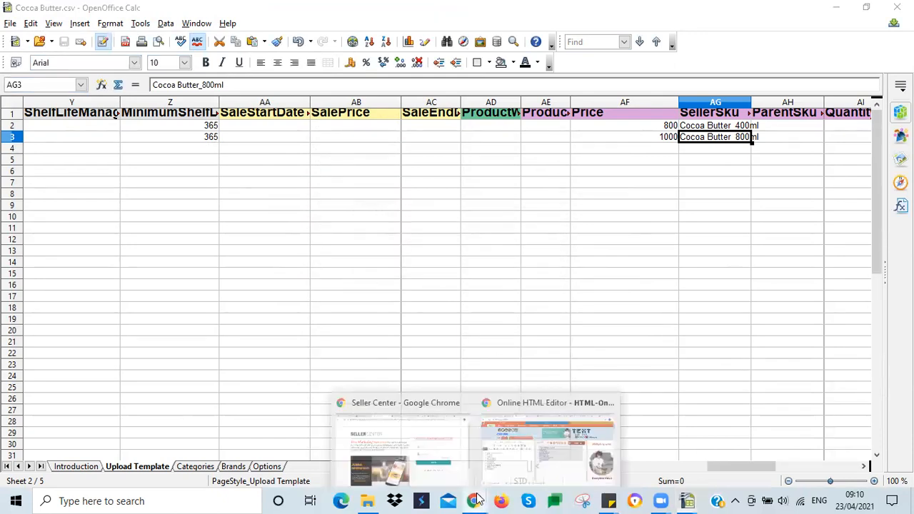
{"action": "left_click", "coordinate": [516, 457]}
{"action": "left_click", "coordinate": [114, 11]}
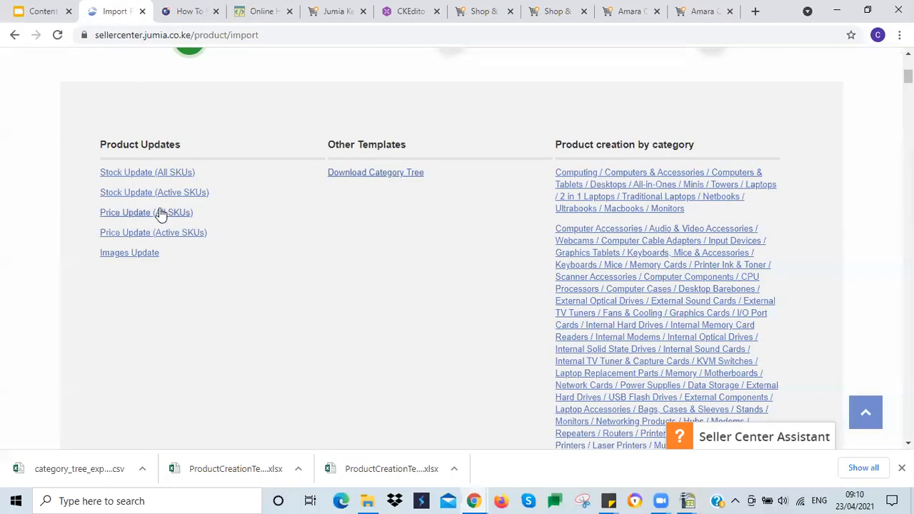
{"action": "scroll", "coordinate": [258, 231], "scroll_direction": "up", "scroll_amount": 5}
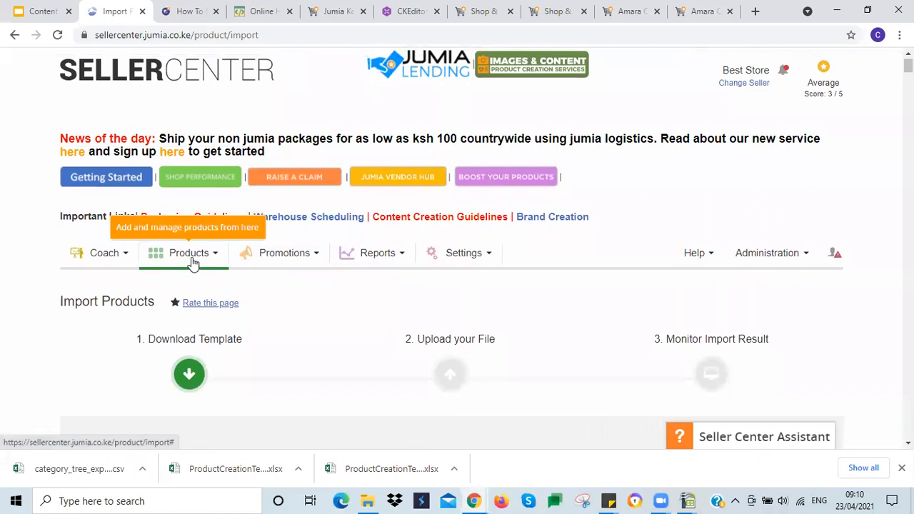
{"action": "left_click", "coordinate": [193, 260]}
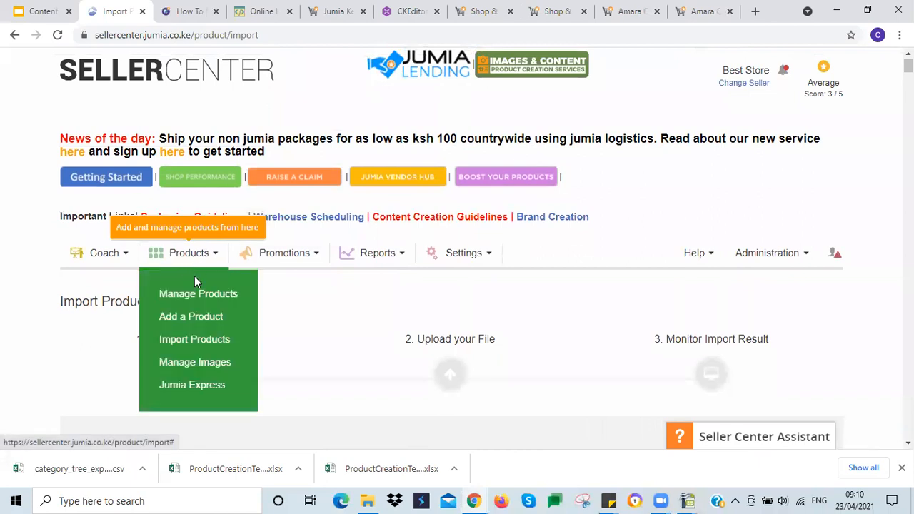
{"action": "left_click", "coordinate": [196, 341]}
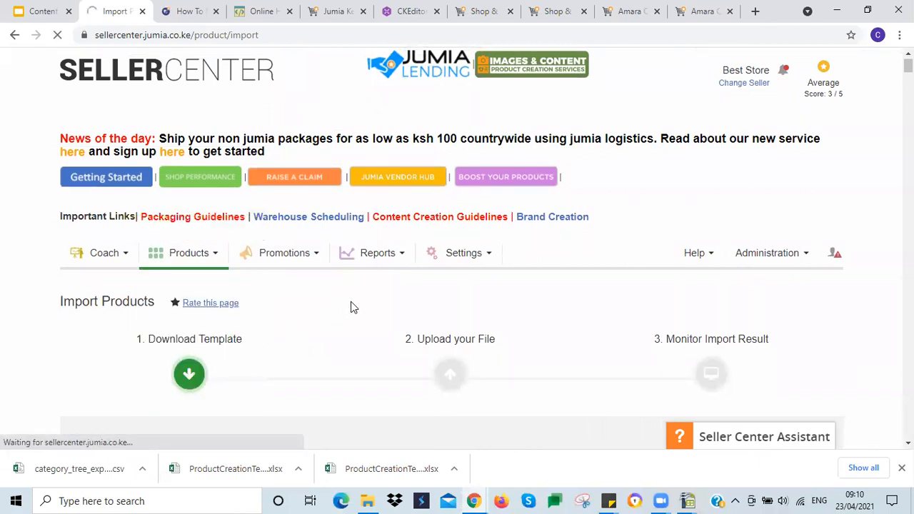
{"action": "scroll", "coordinate": [349, 301], "scroll_direction": "down", "scroll_amount": 2}
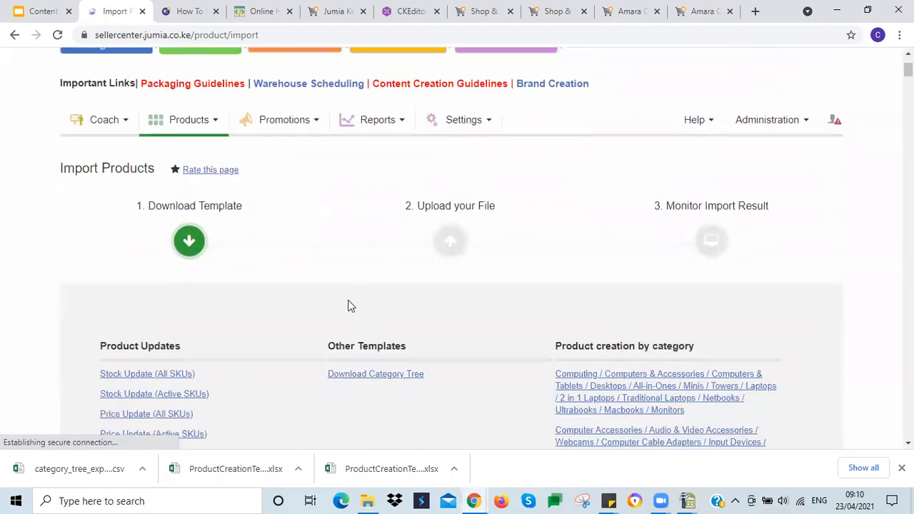
{"action": "left_click", "coordinate": [452, 245]}
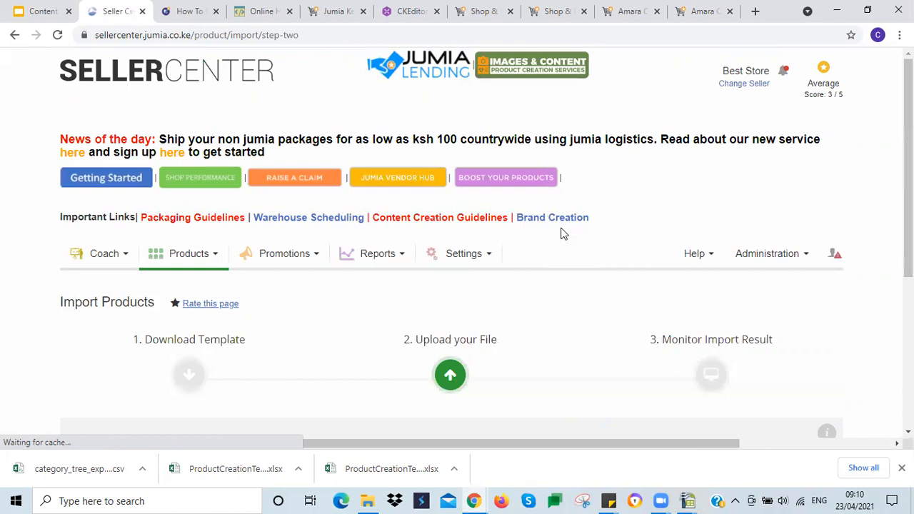
Set the import mode to Create new products and choose Cocoa Butter.csv from the Desktop as the upload file
{"action": "scroll", "coordinate": [561, 231], "scroll_direction": "down", "scroll_amount": 4}
{"action": "left_click", "coordinate": [480, 238]}
{"action": "left_click", "coordinate": [451, 258]}
{"action": "left_click", "coordinate": [413, 257]}
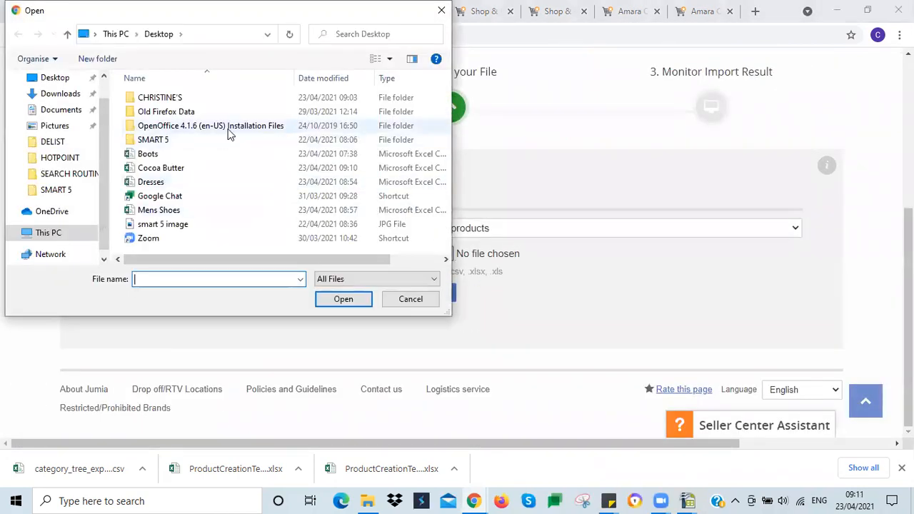
{"action": "left_click", "coordinate": [160, 168]}
{"action": "left_click", "coordinate": [330, 300]}
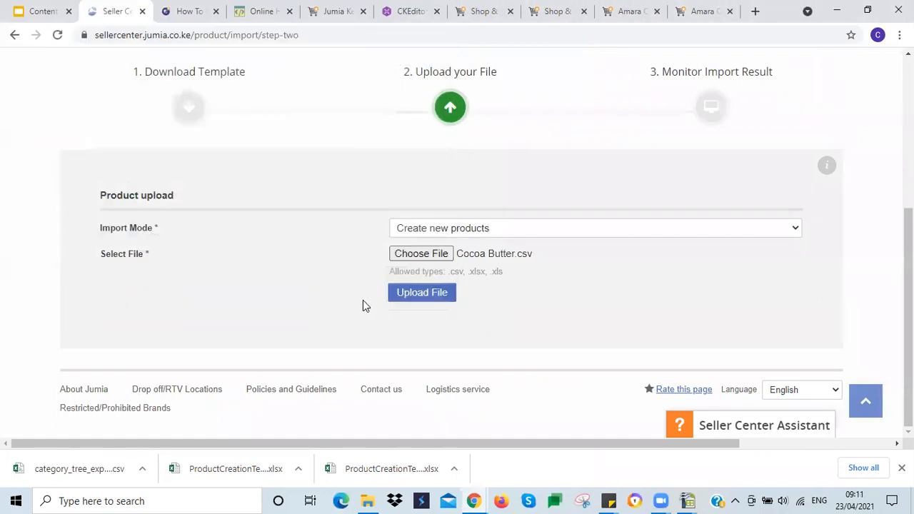
Upload Cocoa Butter.csv and download the report for this import from the Import History
{"action": "left_click", "coordinate": [408, 294]}
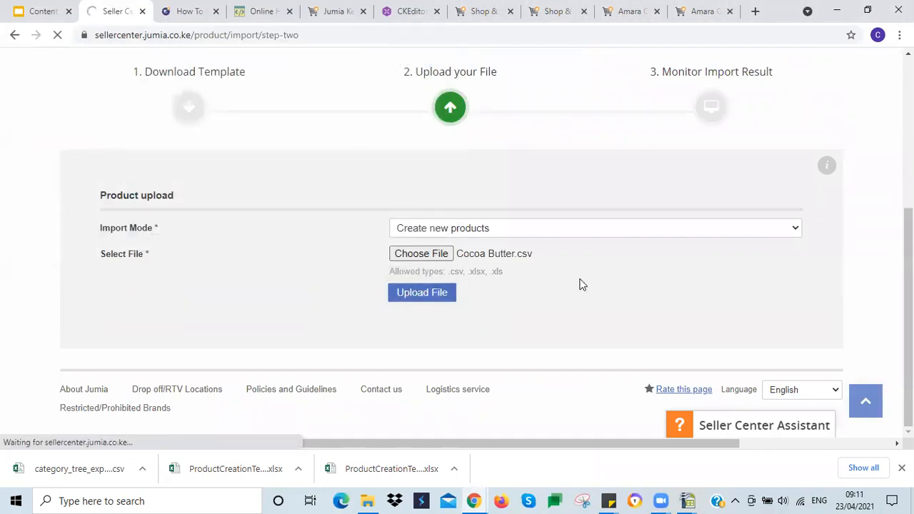
{"action": "scroll", "coordinate": [585, 314], "scroll_direction": "down", "scroll_amount": 3}
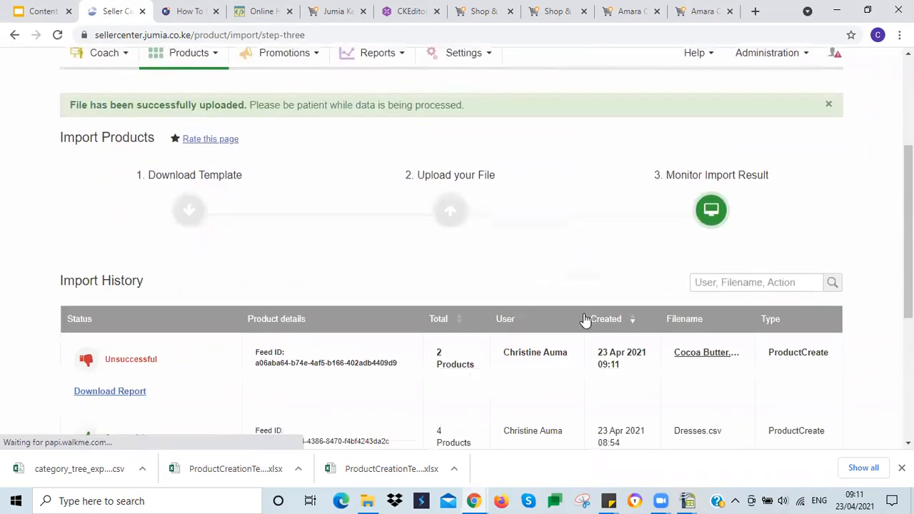
{"action": "scroll", "coordinate": [585, 319], "scroll_direction": "down", "scroll_amount": 2}
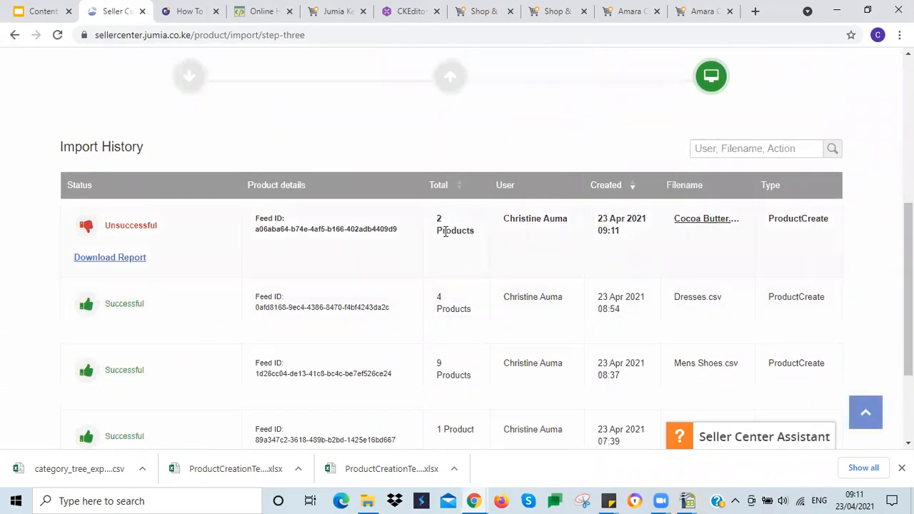
{"action": "left_click", "coordinate": [104, 263]}
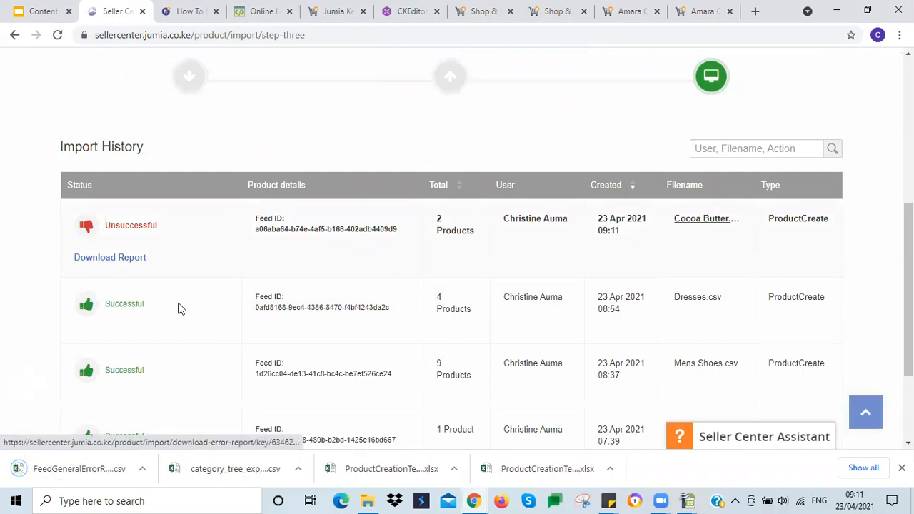
{"action": "left_click", "coordinate": [901, 468]}
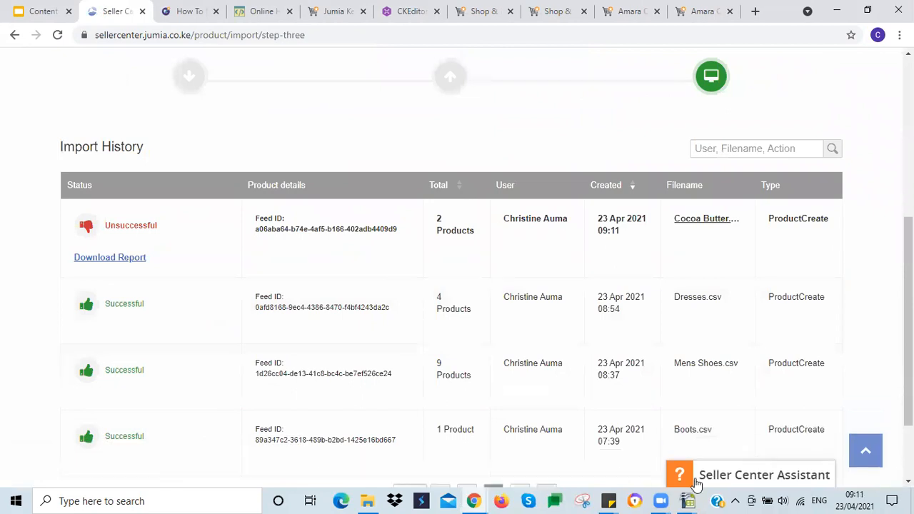
Open the newest FeedGeneralErrorReport file from the Downloads folder with OpenOffice Calc
{"action": "left_click", "coordinate": [367, 500]}
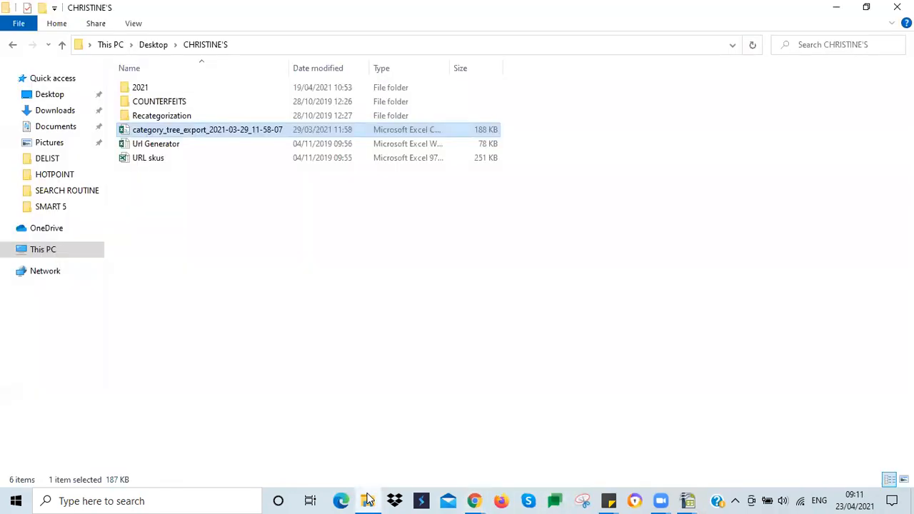
{"action": "left_click", "coordinate": [56, 110]}
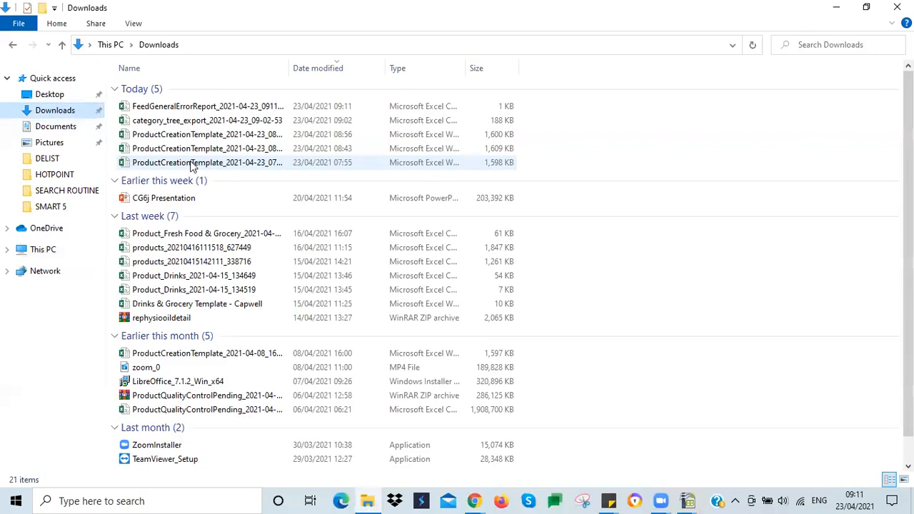
{"action": "left_click", "coordinate": [164, 109]}
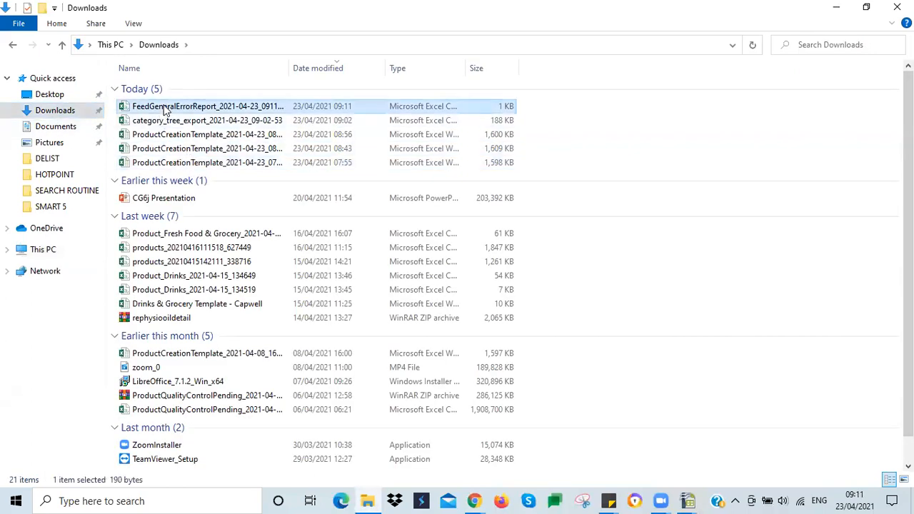
{"action": "right_click", "coordinate": [164, 108]}
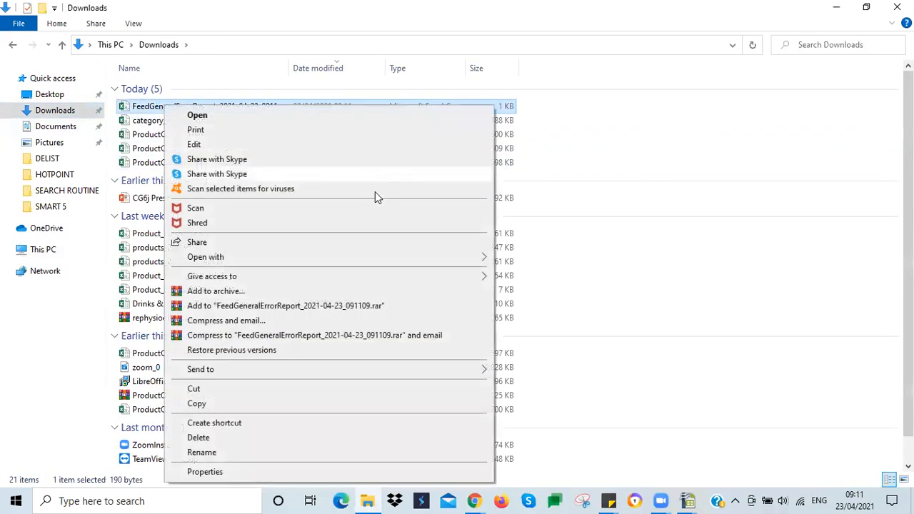
{"action": "mouse_move", "coordinate": [476, 257]}
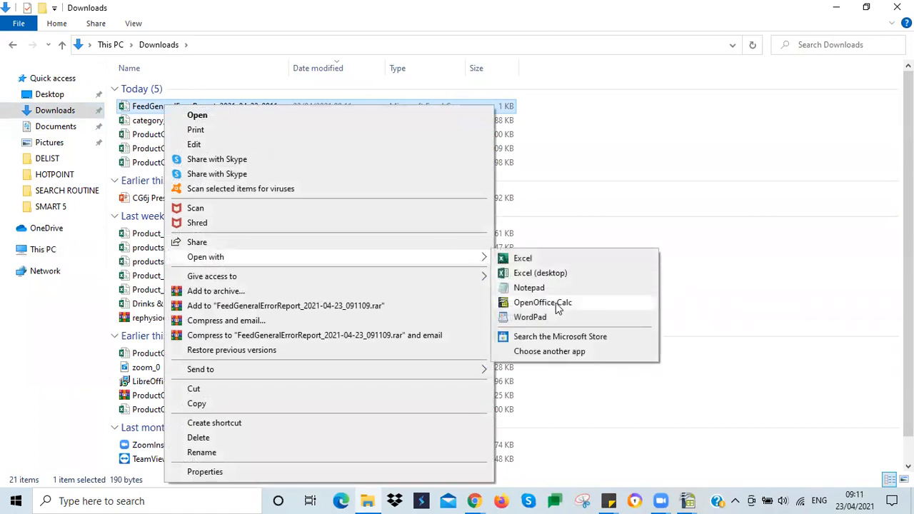
{"action": "left_click", "coordinate": [554, 304]}
Accept the Unicode (UTF-8) text import of the error report, read its message and close the report
{"action": "left_click", "coordinate": [685, 502]}
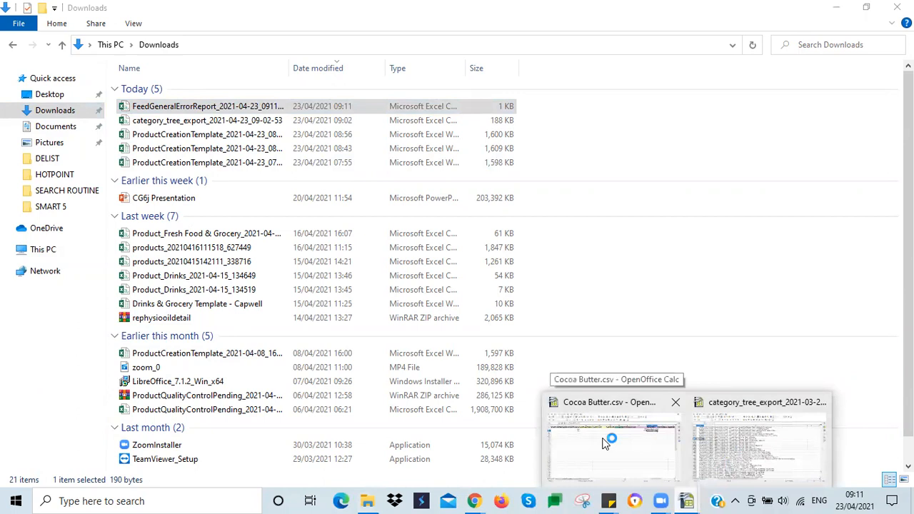
{"action": "left_click", "coordinate": [729, 443]}
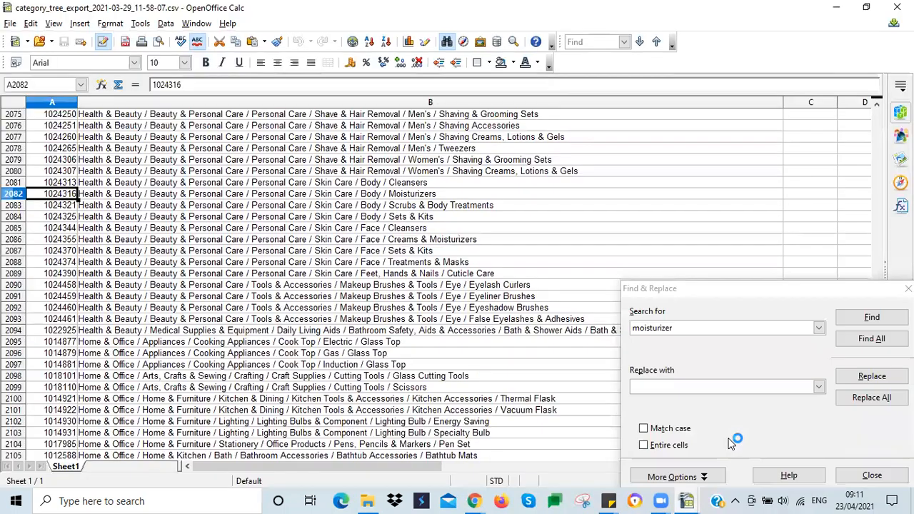
{"action": "left_click", "coordinate": [692, 492]}
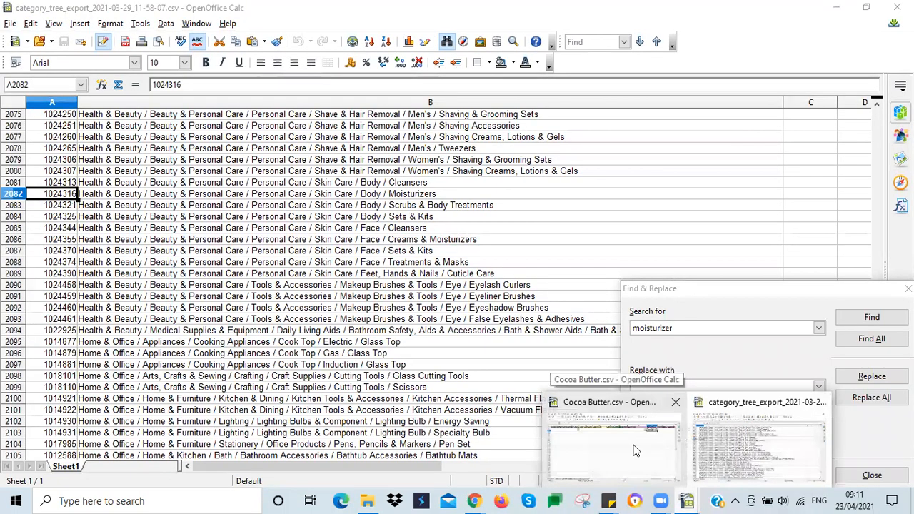
{"action": "left_click", "coordinate": [598, 434]}
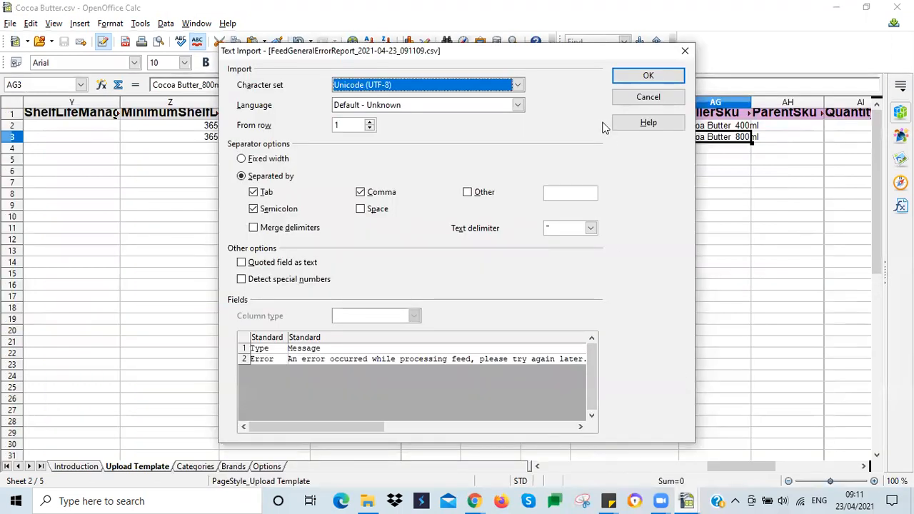
{"action": "key", "text": "Return"}
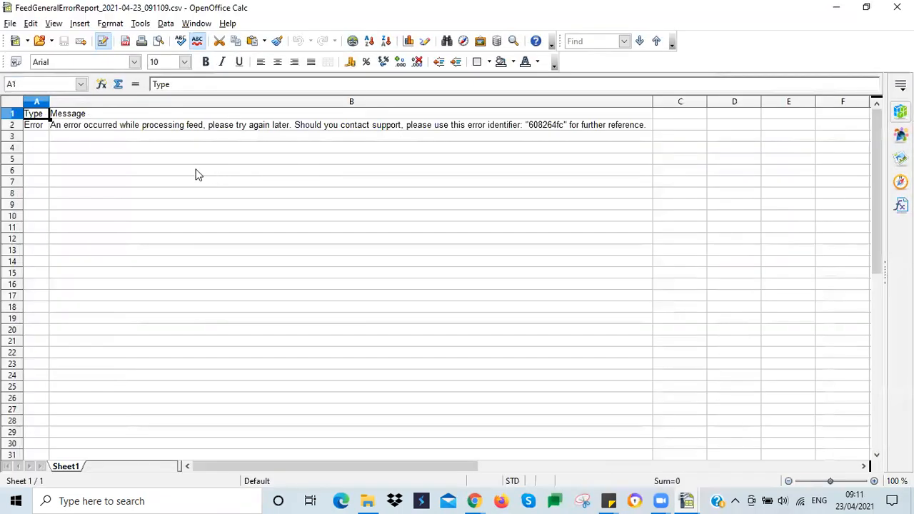
{"action": "left_click", "coordinate": [163, 127]}
{"action": "left_click", "coordinate": [163, 157]}
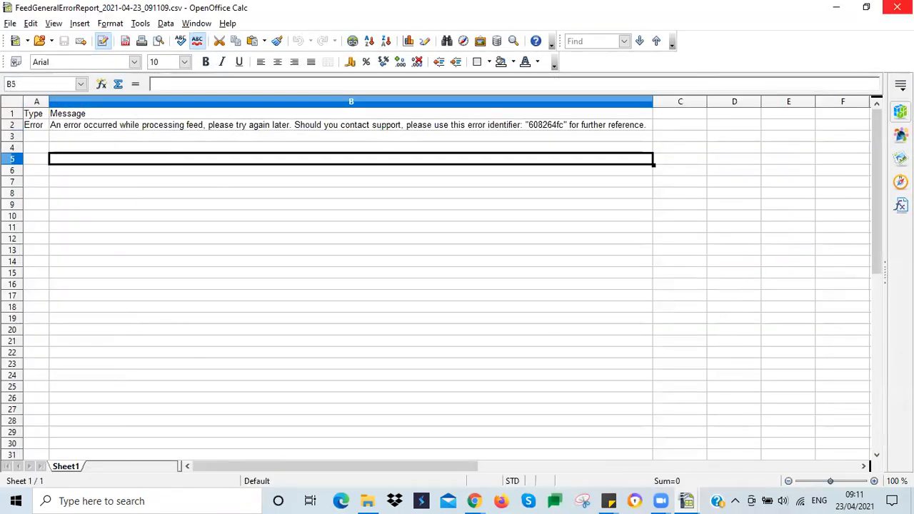
{"action": "left_click", "coordinate": [896, 7]}
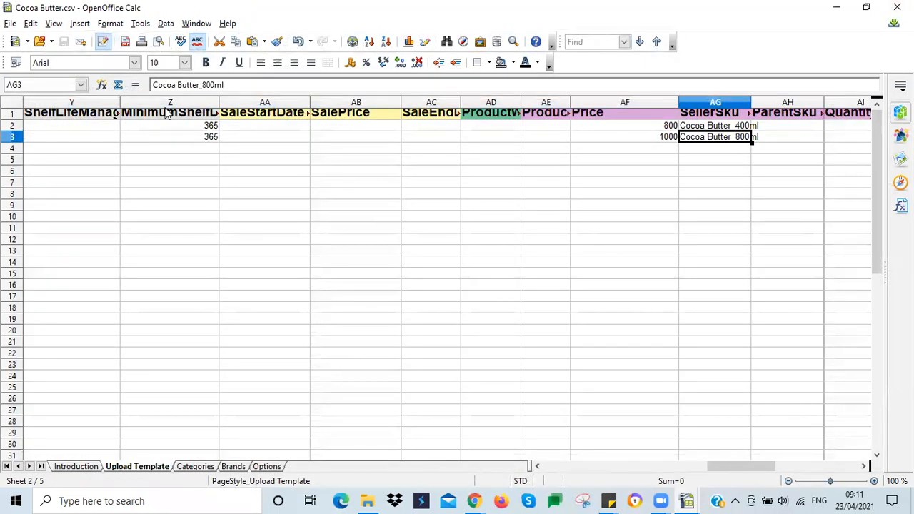
Delete the SkinType column from the Upload Template sheet of Cocoa Butter.csv
{"action": "left_click", "coordinate": [137, 129]}
{"action": "left_click", "coordinate": [100, 129]}
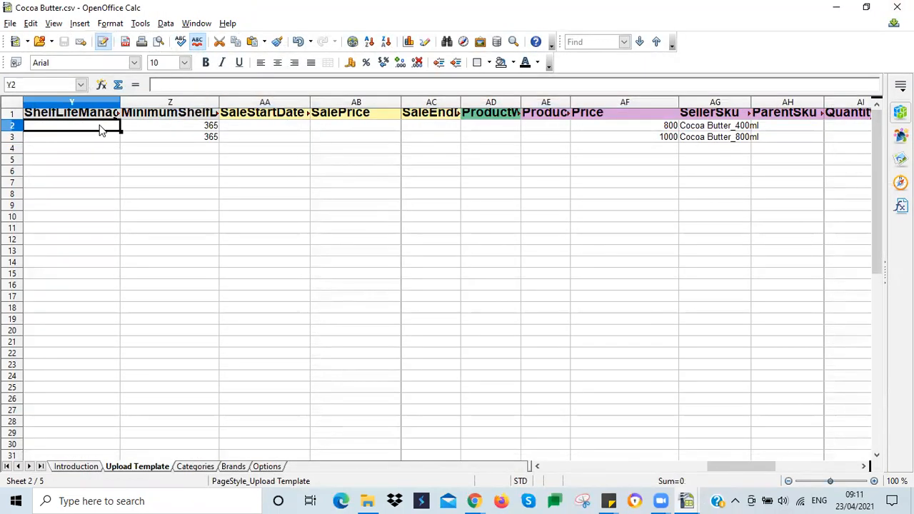
{"action": "key", "text": "Left"}
{"action": "key", "text": "Left"}
{"action": "key", "text": "Left"}
{"action": "key", "text": "Left"}
{"action": "key", "text": "Left"}
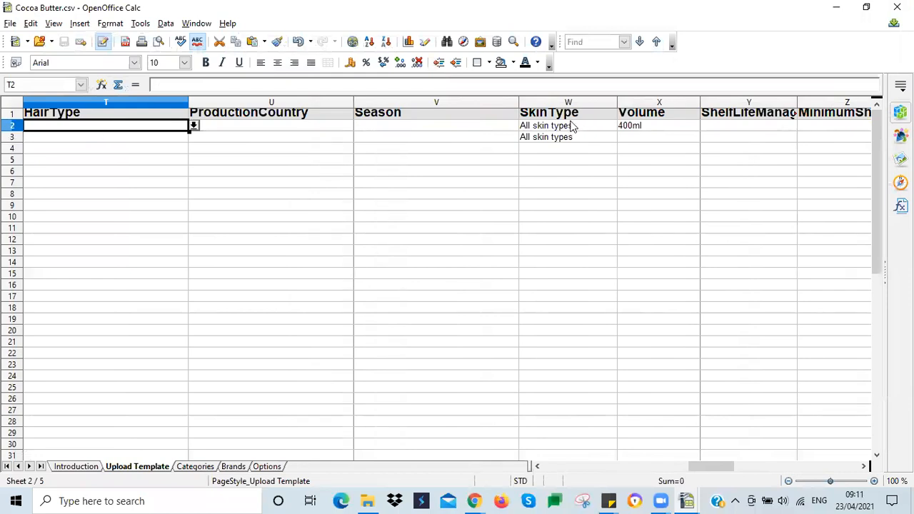
{"action": "left_click", "coordinate": [575, 125]}
{"action": "left_click", "coordinate": [581, 104]}
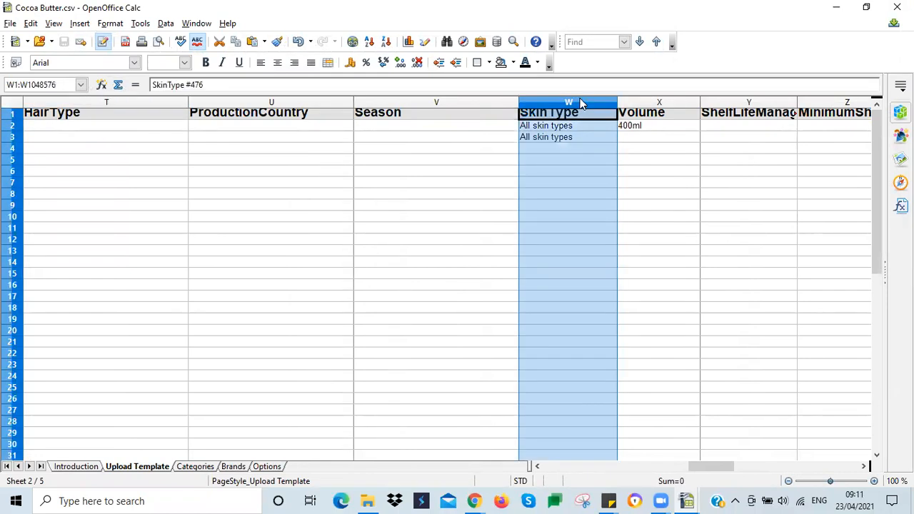
{"action": "right_click", "coordinate": [583, 106]}
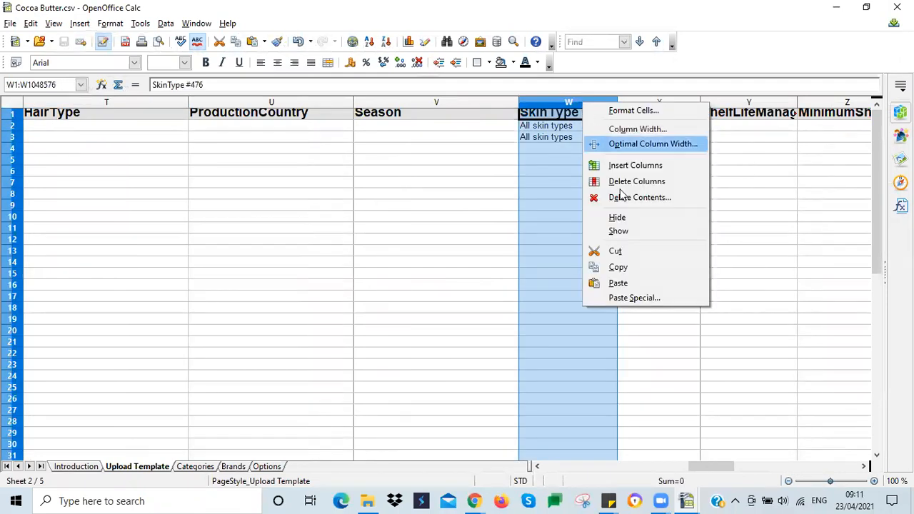
{"action": "left_click", "coordinate": [623, 180]}
Delete the HairType column from the Upload Template sheet and save Cocoa Butter.csv
{"action": "left_click", "coordinate": [121, 117]}
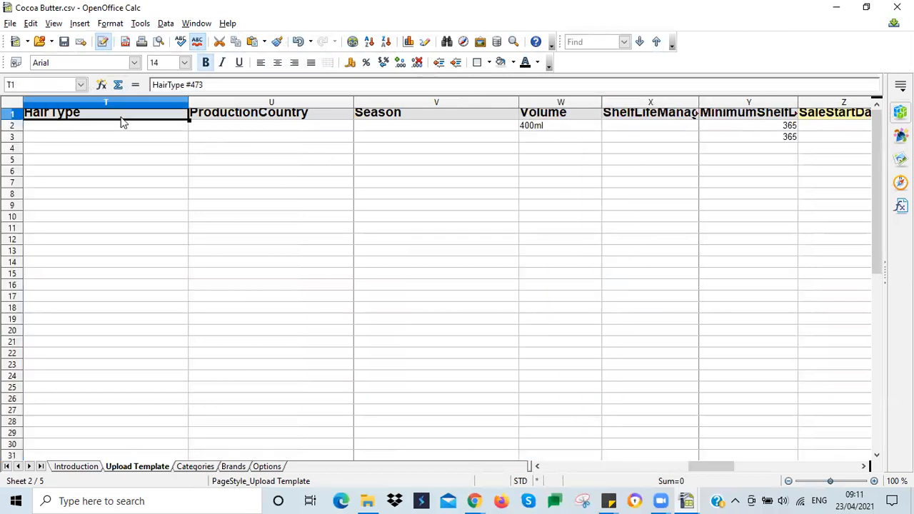
{"action": "left_click", "coordinate": [132, 104]}
{"action": "right_click", "coordinate": [133, 105]}
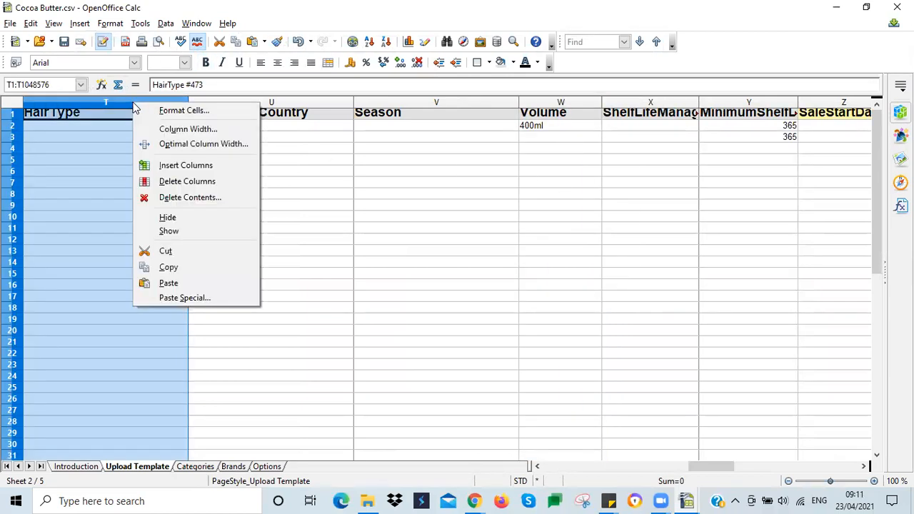
{"action": "left_click", "coordinate": [174, 186]}
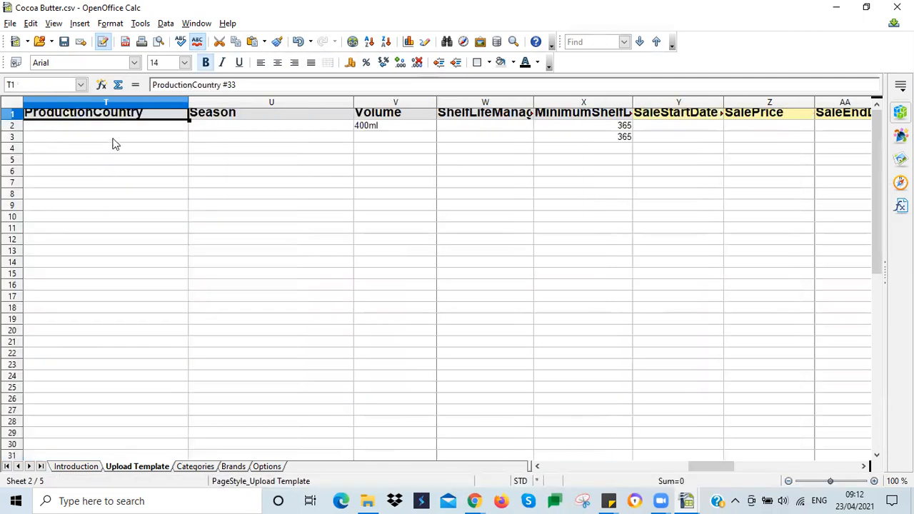
{"action": "left_click", "coordinate": [119, 130]}
{"action": "key", "text": "ctrl+s"}
Switch to Jumia Seller Center in Chrome and return to the Upload your File stage of Import Products
{"action": "mouse_move", "coordinate": [474, 500]}
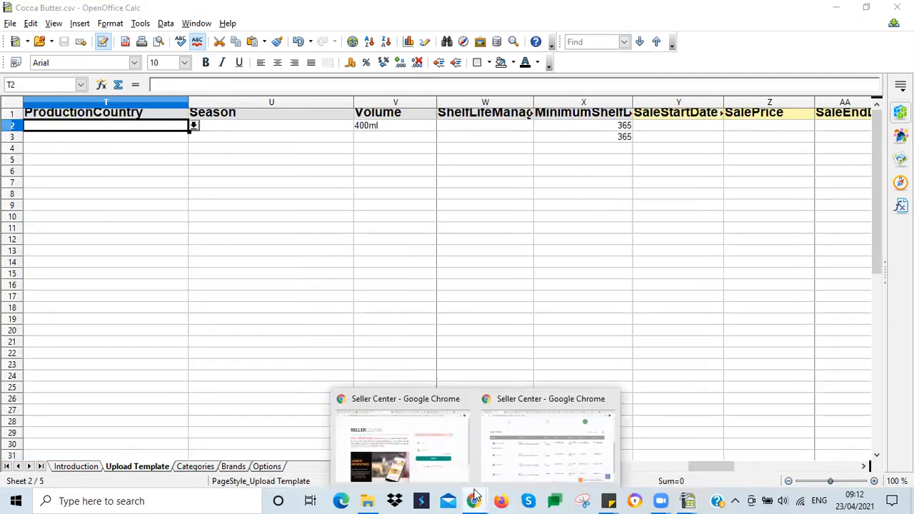
{"action": "left_click", "coordinate": [503, 452]}
{"action": "scroll", "coordinate": [453, 363], "scroll_direction": "up", "scroll_amount": 1}
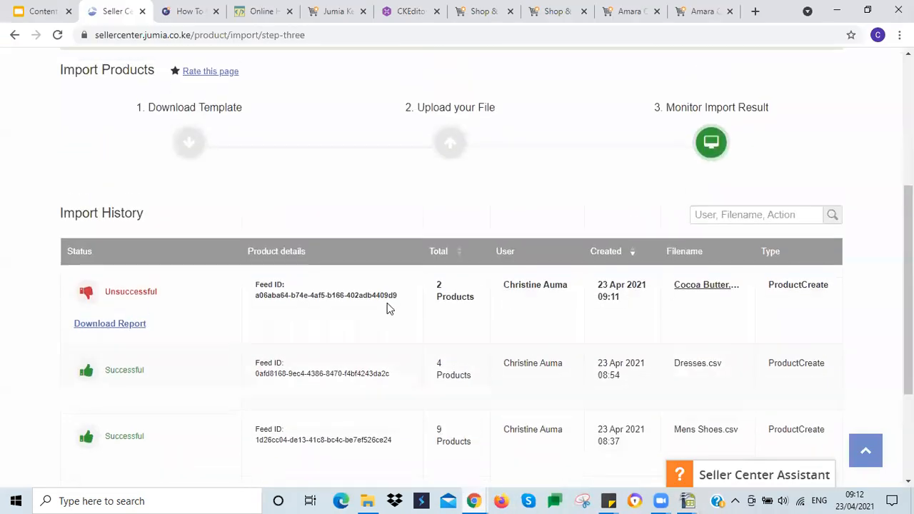
{"action": "left_click", "coordinate": [448, 146]}
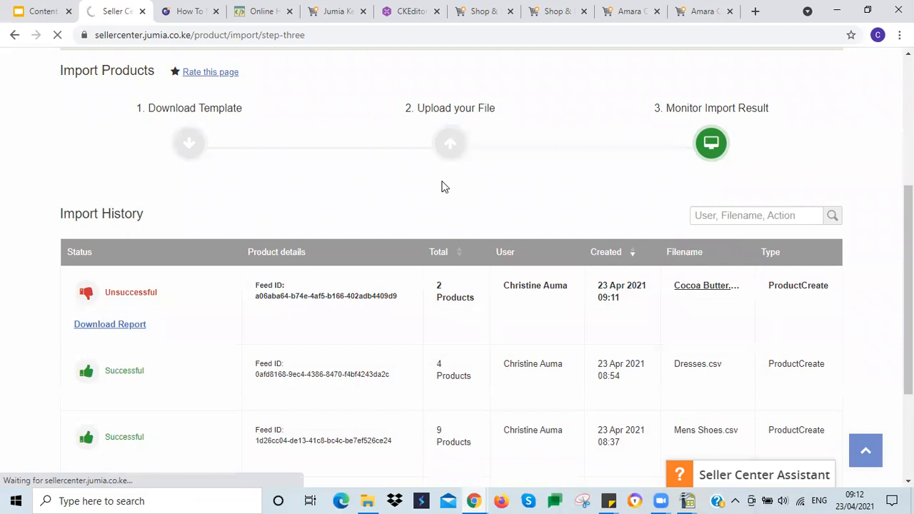
{"action": "scroll", "coordinate": [473, 279], "scroll_direction": "down", "scroll_amount": 3}
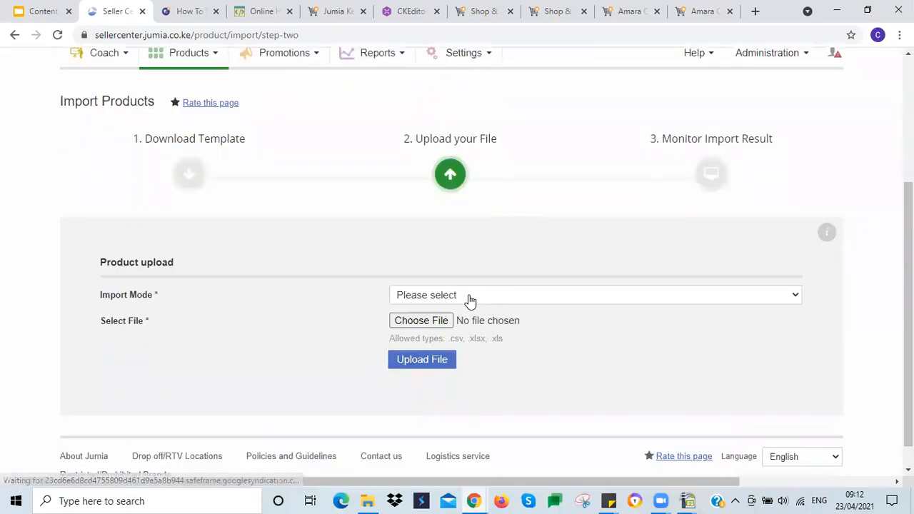
Select Create new products as the import mode and choose the edited Cocoa Butter file from the Desktop
{"action": "left_click", "coordinate": [470, 297]}
{"action": "left_click", "coordinate": [446, 324]}
{"action": "left_click", "coordinate": [425, 320]}
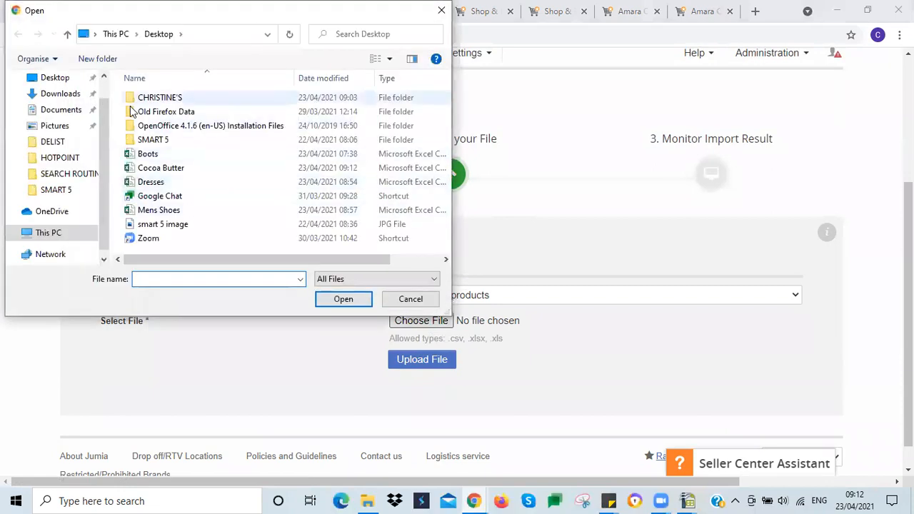
{"action": "left_click", "coordinate": [158, 168]}
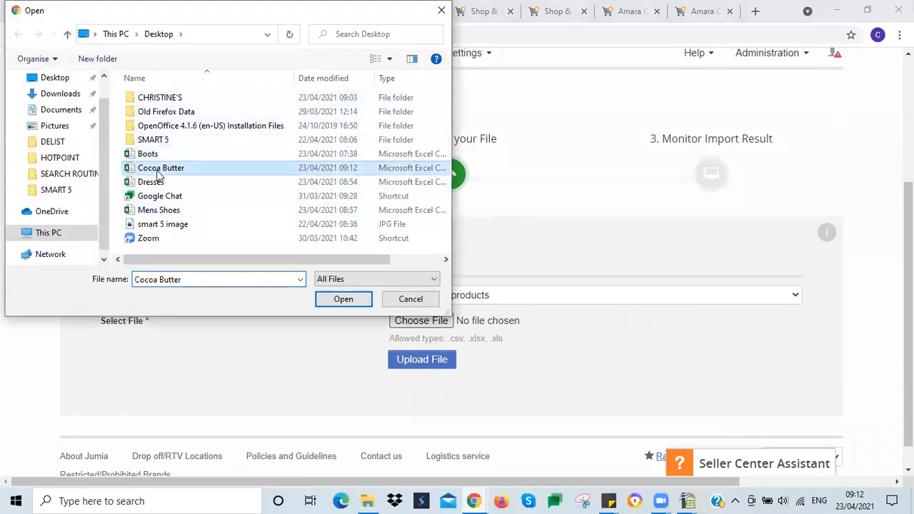
{"action": "left_click", "coordinate": [324, 300]}
Upload the edited Cocoa Butter.csv and refresh the Import History to check its import status
{"action": "left_click", "coordinate": [412, 361]}
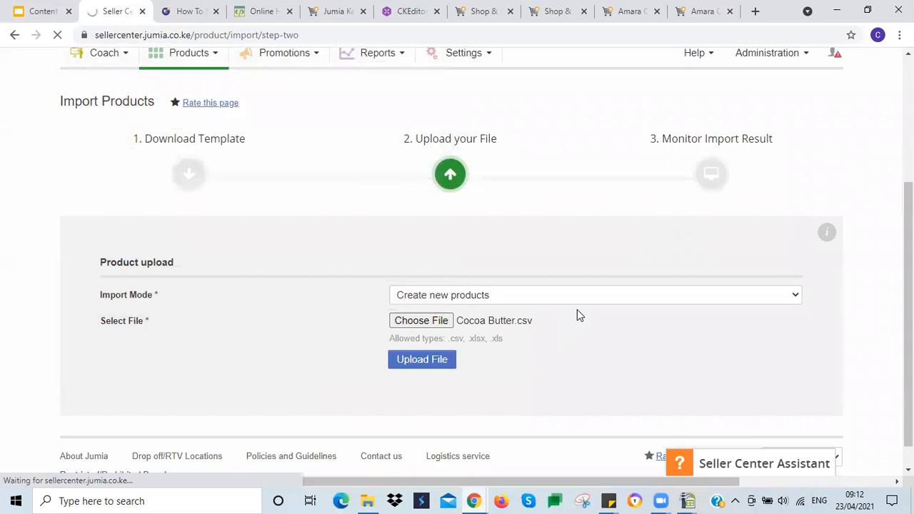
{"action": "scroll", "coordinate": [594, 311], "scroll_direction": "down", "scroll_amount": 2}
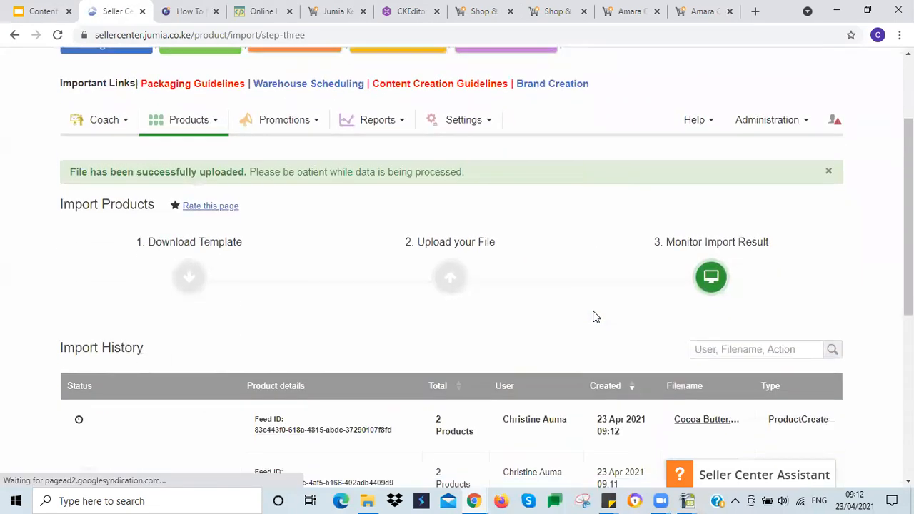
{"action": "scroll", "coordinate": [593, 315], "scroll_direction": "down", "scroll_amount": 3}
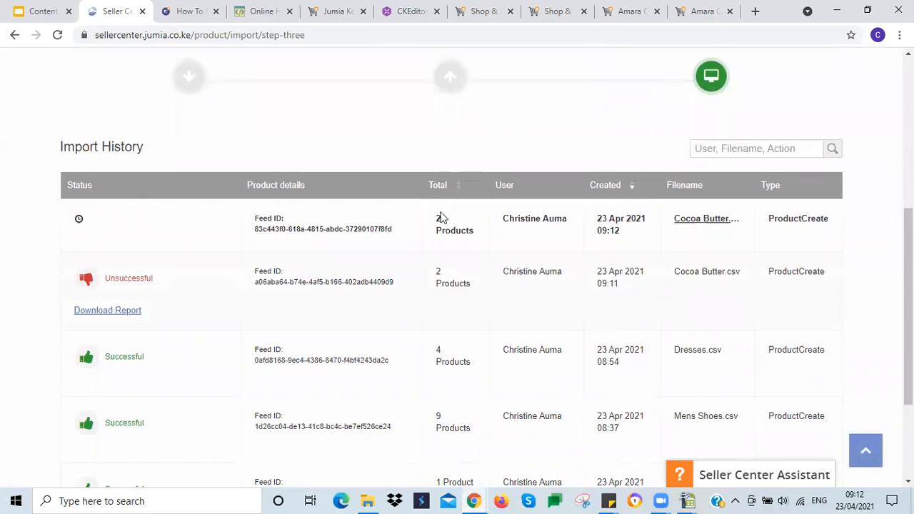
{"action": "left_click", "coordinate": [57, 35]}
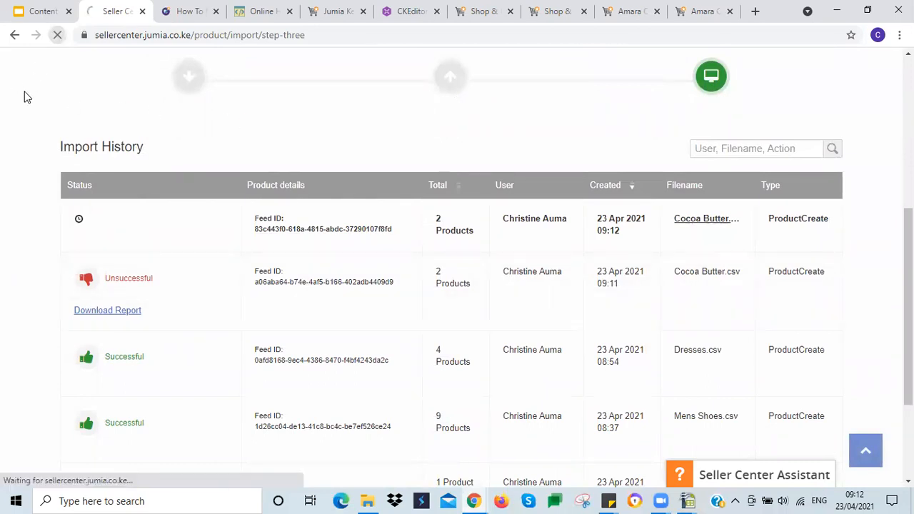
{"action": "scroll", "coordinate": [488, 269], "scroll_direction": "down", "scroll_amount": 3}
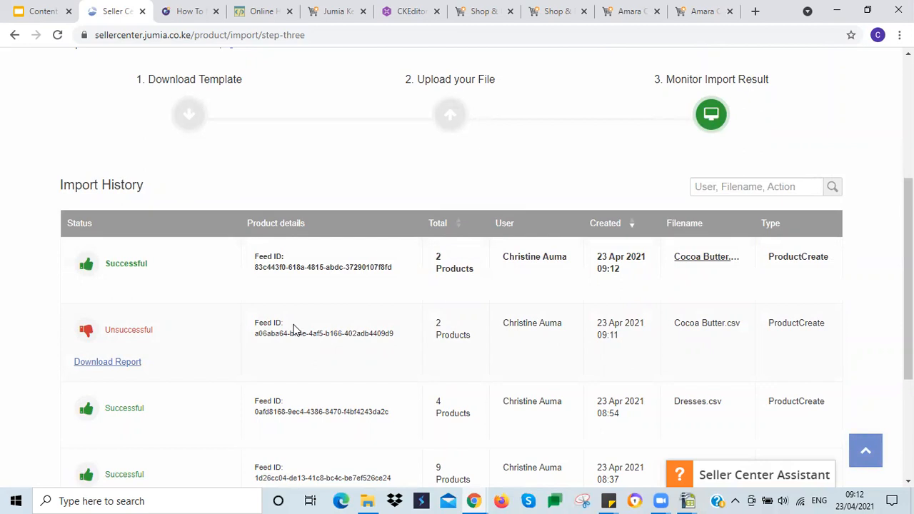
Go to the product management list and open the details of Cocoa Butter Norishing Hand And Body Lotion - 800ml for editing
{"action": "scroll", "coordinate": [293, 330], "scroll_direction": "up", "scroll_amount": 3}
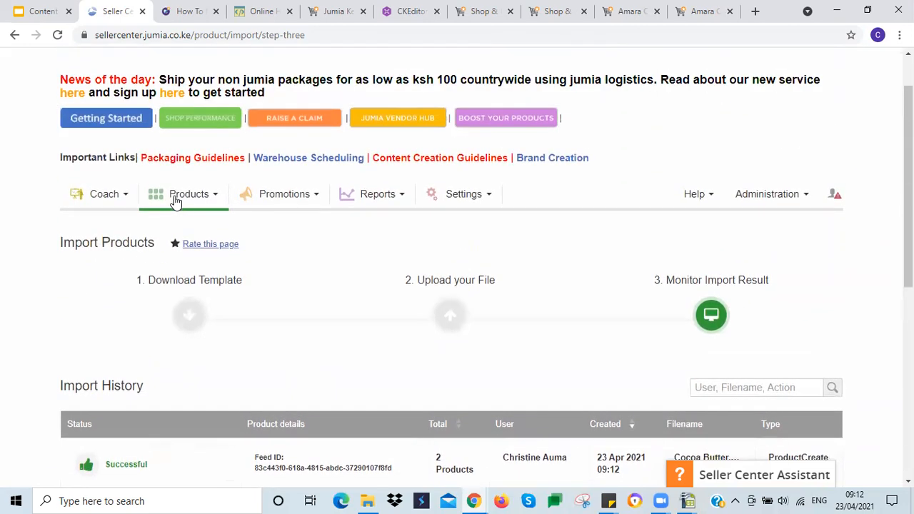
{"action": "left_click", "coordinate": [179, 196]}
{"action": "left_click", "coordinate": [190, 239]}
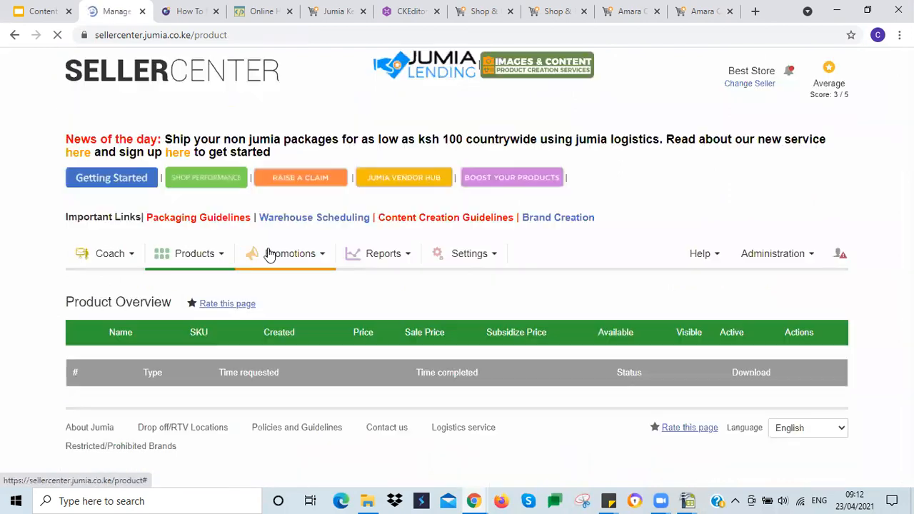
{"action": "scroll", "coordinate": [280, 261], "scroll_direction": "down", "scroll_amount": 3}
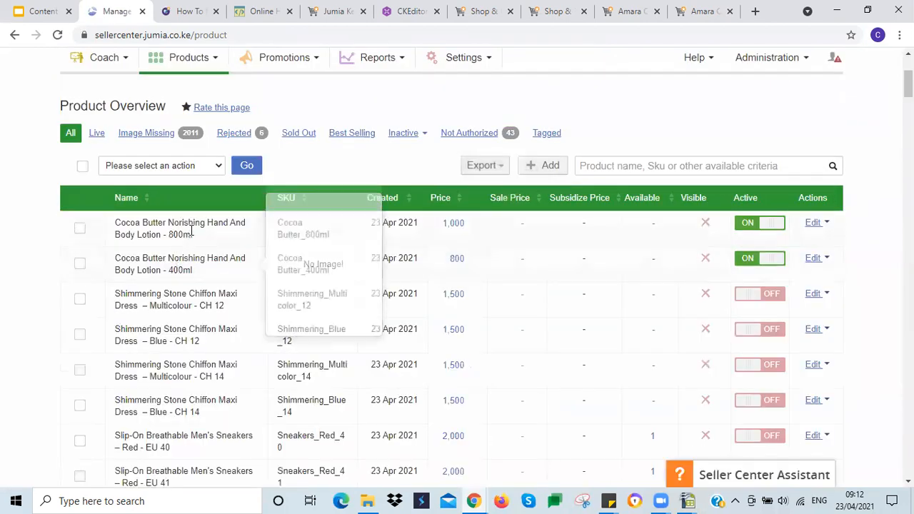
{"action": "left_click", "coordinate": [812, 226]}
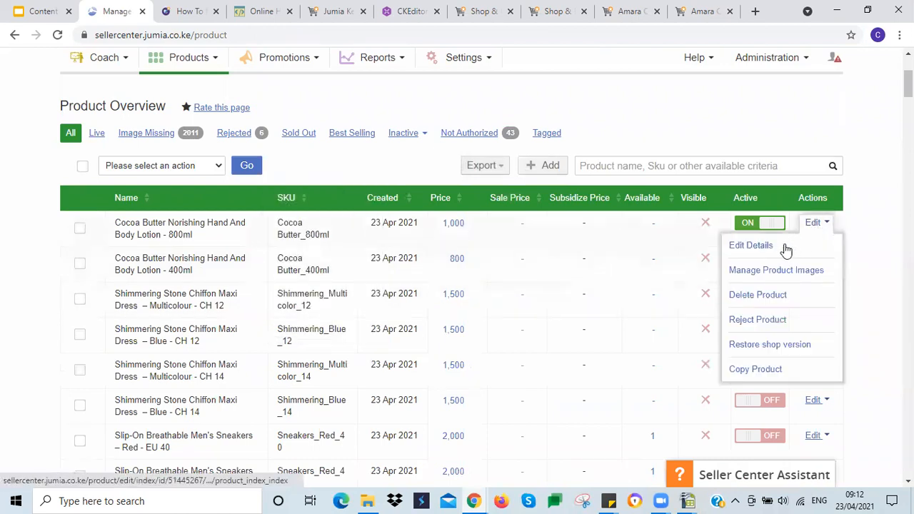
{"action": "left_click", "coordinate": [757, 247]}
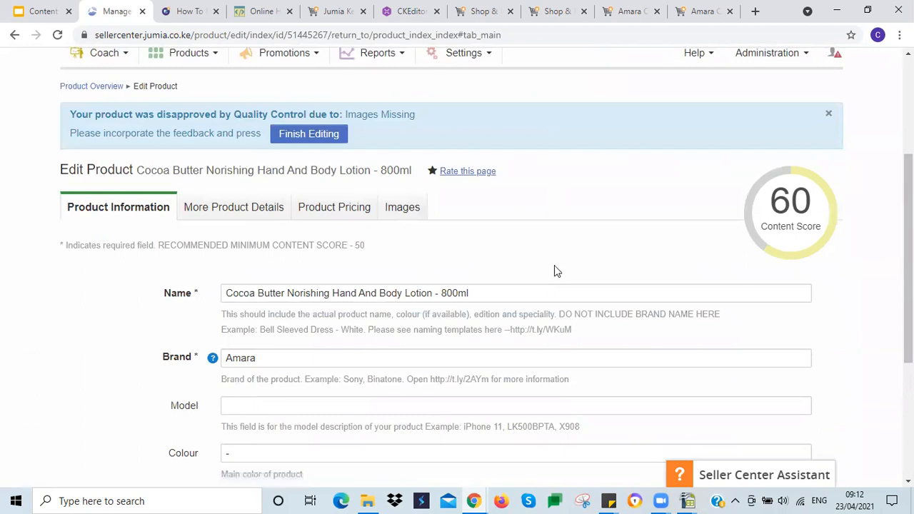
Examine the 800ml lotion's content score breakdown, product description, highlights and box contents
{"action": "scroll", "coordinate": [554, 261], "scroll_direction": "down", "scroll_amount": 1}
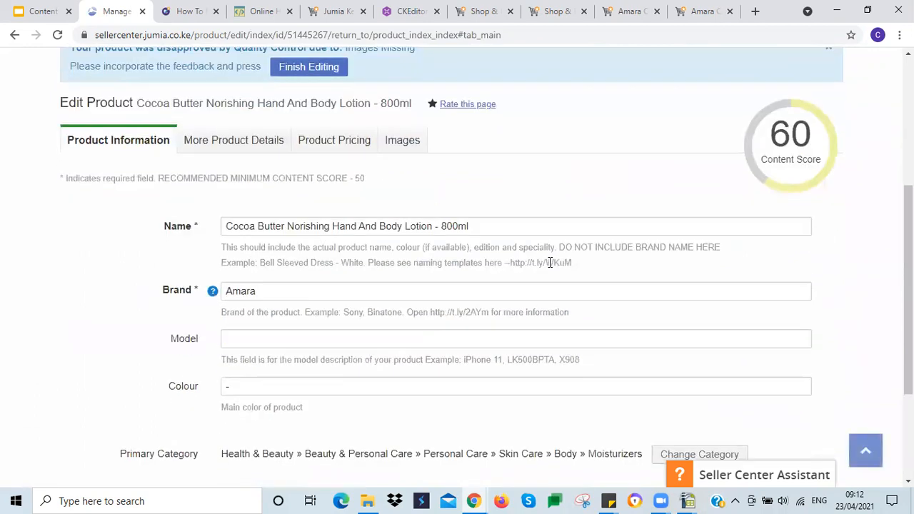
{"action": "mouse_move", "coordinate": [781, 165]}
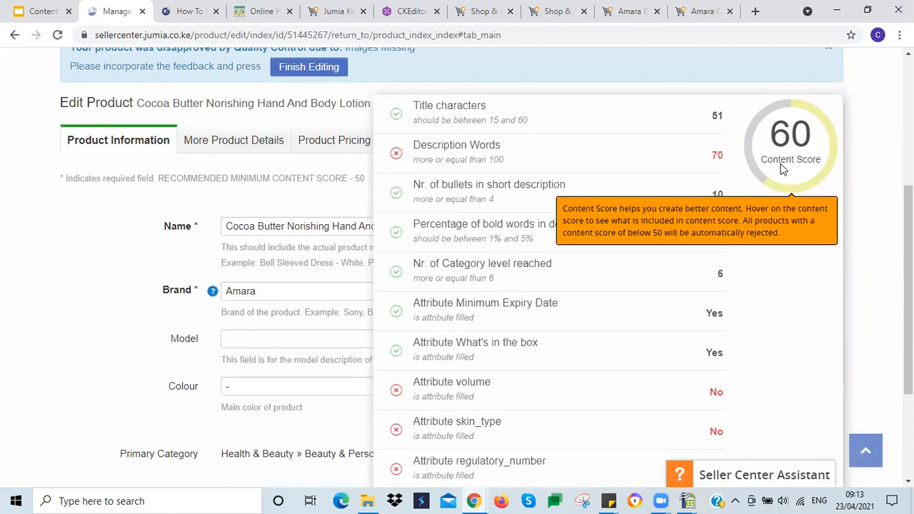
{"action": "left_click", "coordinate": [230, 143]}
{"action": "scroll", "coordinate": [199, 246], "scroll_direction": "down", "scroll_amount": 6}
{"action": "left_click", "coordinate": [143, 240]}
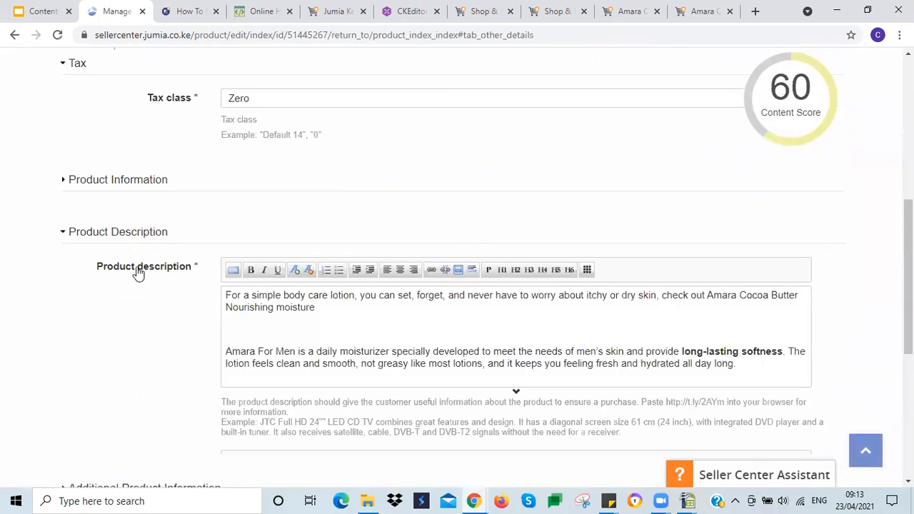
{"action": "scroll", "coordinate": [140, 264], "scroll_direction": "down", "scroll_amount": 2}
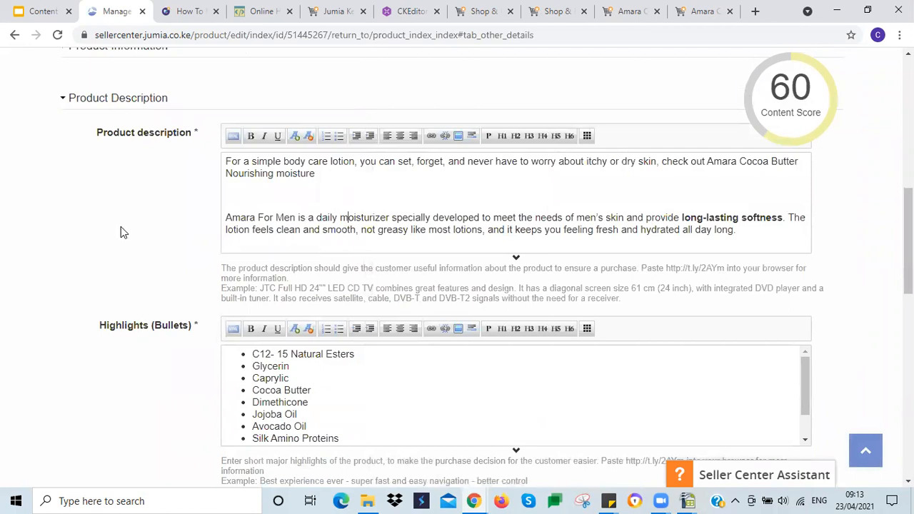
{"action": "scroll", "coordinate": [121, 232], "scroll_direction": "down", "scroll_amount": 2}
{"action": "scroll", "coordinate": [163, 204], "scroll_direction": "down", "scroll_amount": 2}
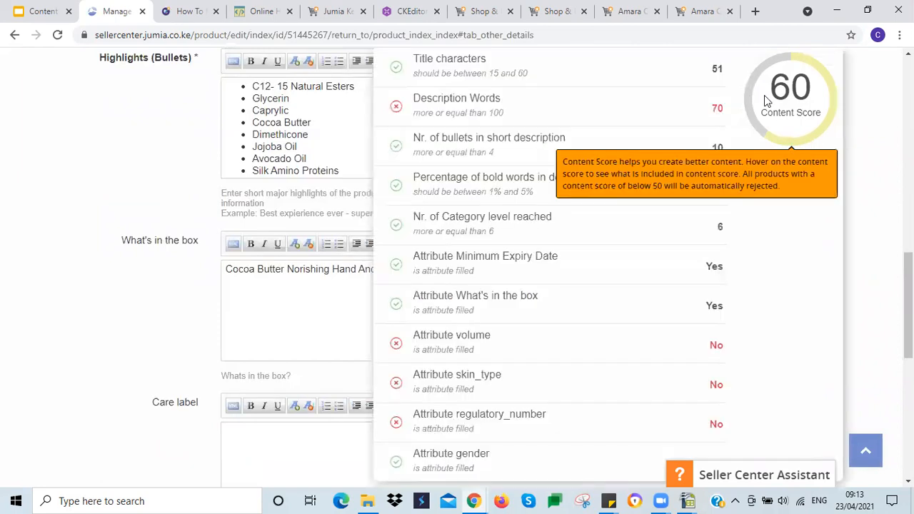
Expand the Additional Product Information section in the 800ml lotion's details
{"action": "scroll", "coordinate": [98, 187], "scroll_direction": "down", "scroll_amount": 7}
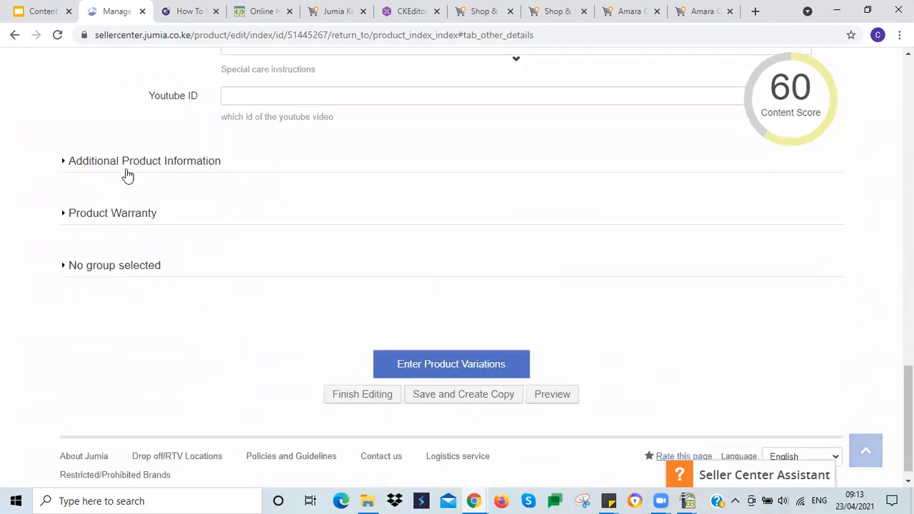
{"action": "left_click", "coordinate": [140, 160]}
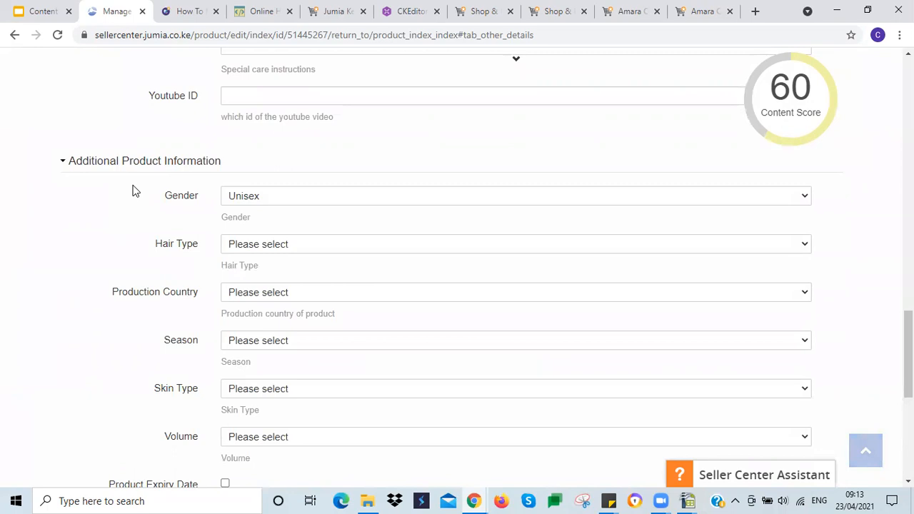
{"action": "scroll", "coordinate": [127, 184], "scroll_direction": "down", "scroll_amount": 2}
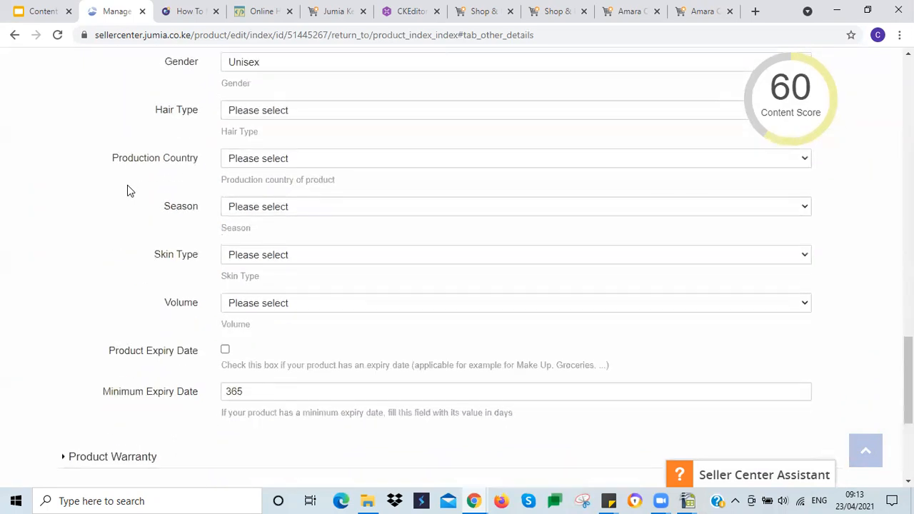
{"action": "scroll", "coordinate": [127, 184], "scroll_direction": "up", "scroll_amount": 1}
Try to find a Volume option matching the 800ml lotion and reset the field to Please select
{"action": "left_click", "coordinate": [272, 374]}
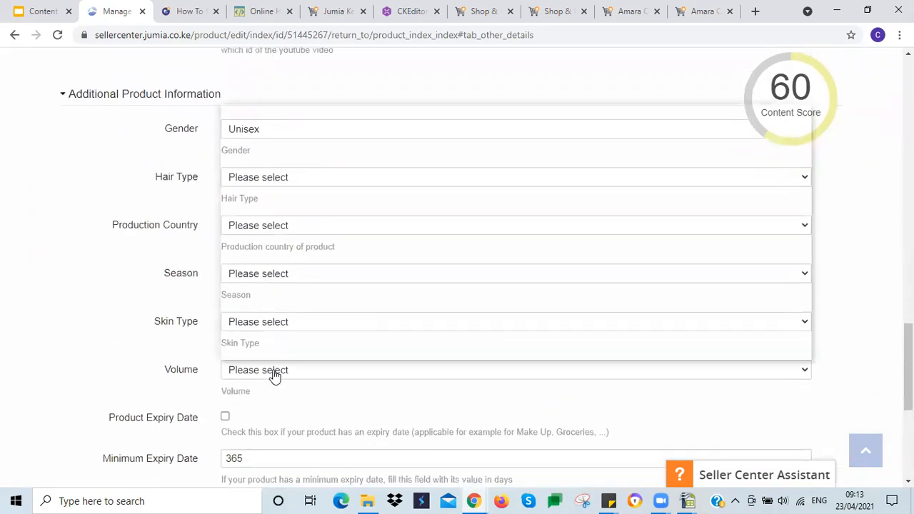
{"action": "key", "text": "8"}
{"action": "key", "text": "8"}
{"action": "key", "text": "8"}
{"action": "key", "text": "8"}
{"action": "key", "text": "8"}
{"action": "key", "text": "8"}
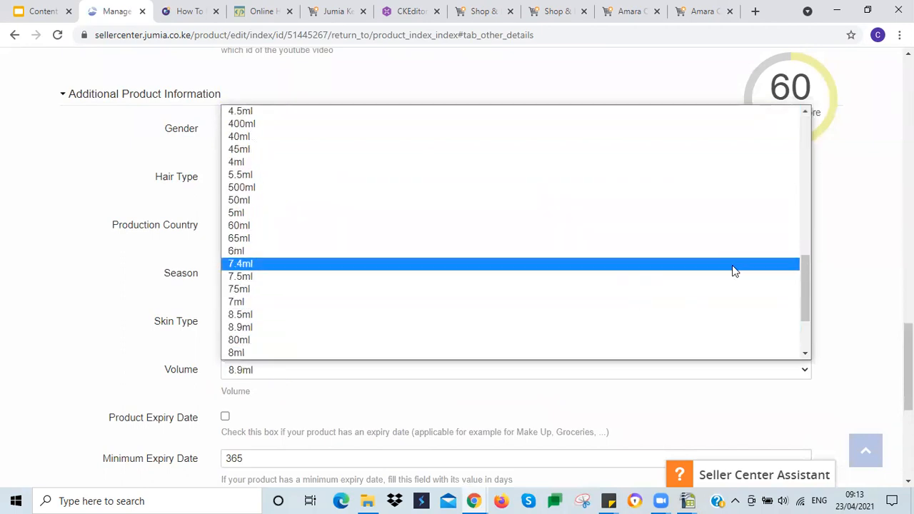
{"action": "left_click_drag", "start_coordinate": [804, 276], "coordinate": [437, 64]}
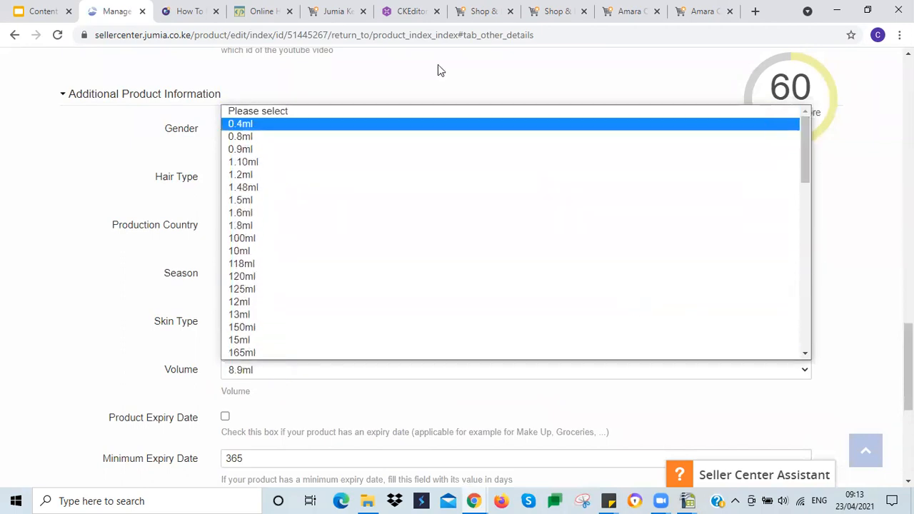
{"action": "left_click", "coordinate": [309, 110]}
Set the Skin Type to All skin types, recheck the content score breakdown and finish editing the 800ml lotion
{"action": "left_click", "coordinate": [286, 325]}
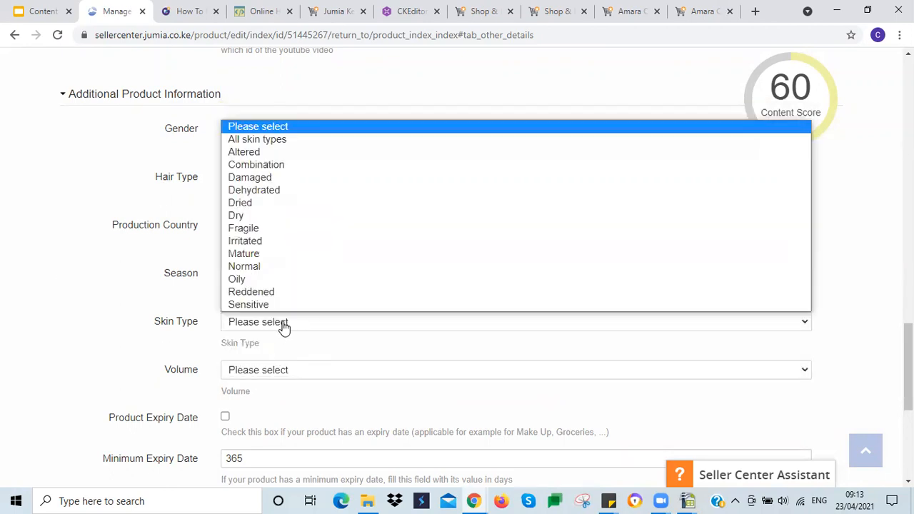
{"action": "left_click", "coordinate": [250, 138]}
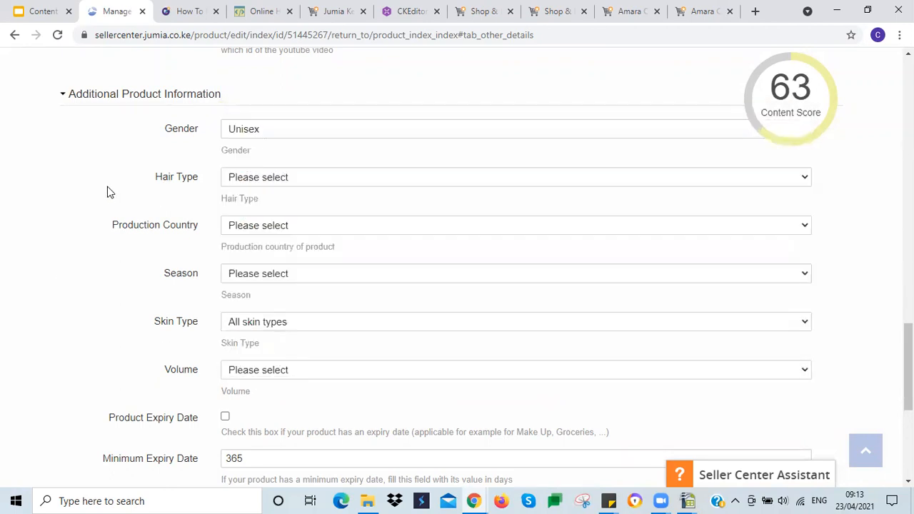
{"action": "mouse_move", "coordinate": [778, 114]}
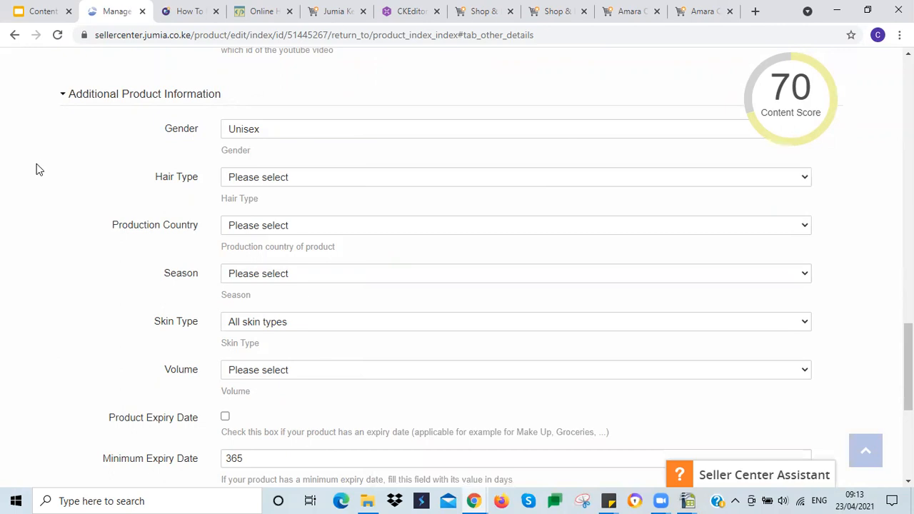
{"action": "left_click", "coordinate": [113, 97]}
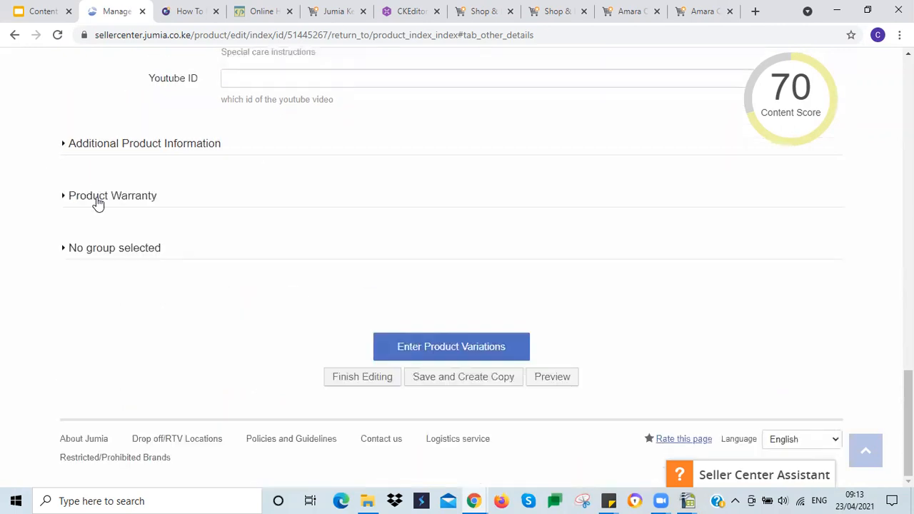
{"action": "mouse_move", "coordinate": [771, 107]}
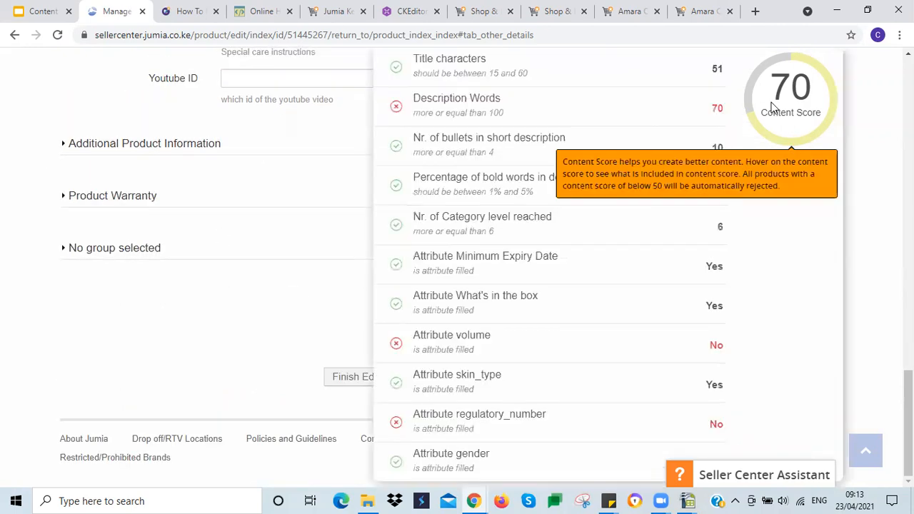
{"action": "left_click", "coordinate": [362, 377]}
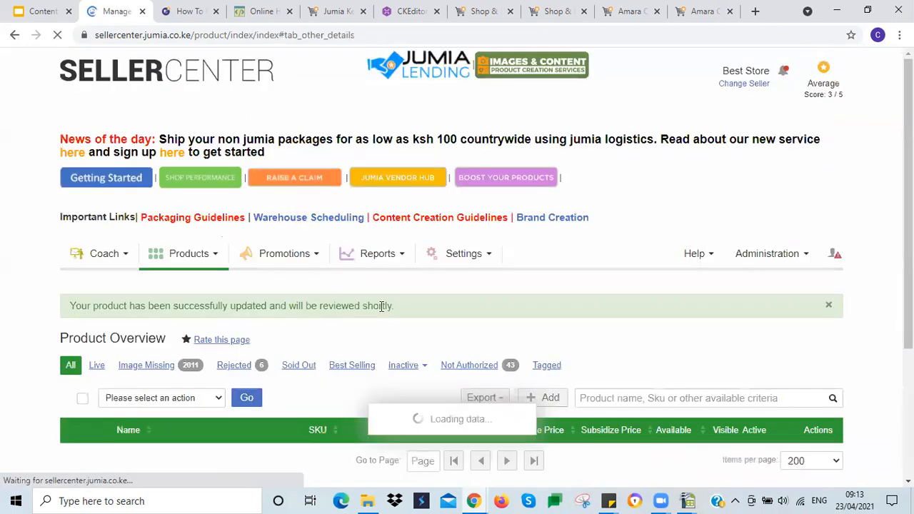
Deactivate both Cocoa Butter lotions, 800ml and 400ml, in the Product Overview list
{"action": "scroll", "coordinate": [440, 321], "scroll_direction": "down", "scroll_amount": 3}
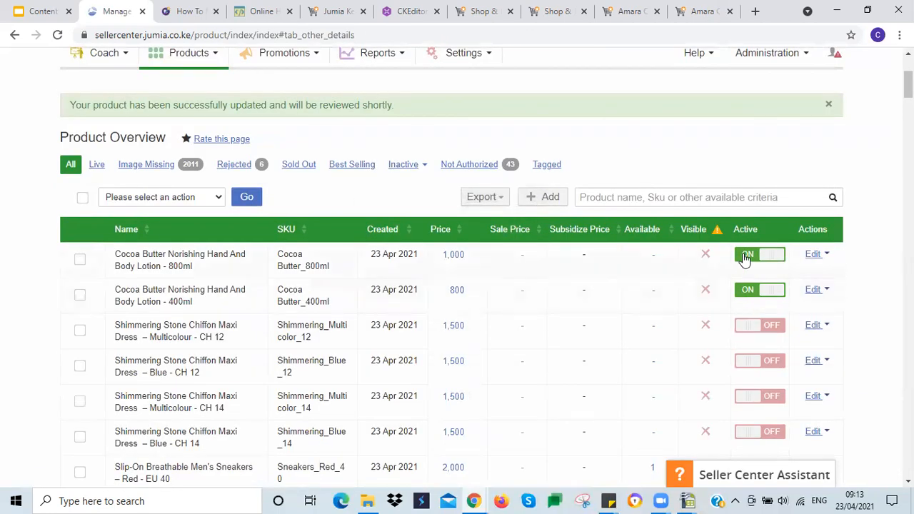
{"action": "left_click", "coordinate": [744, 257]}
{"action": "left_click", "coordinate": [749, 289]}
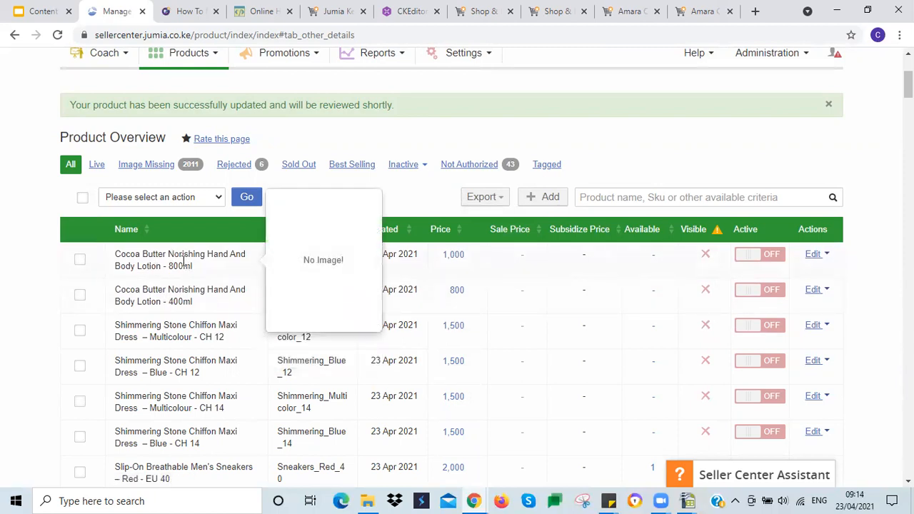
Reopen the 800ml lotion for editing, view its product image slots and finish editing without adding images
{"action": "left_click", "coordinate": [816, 255]}
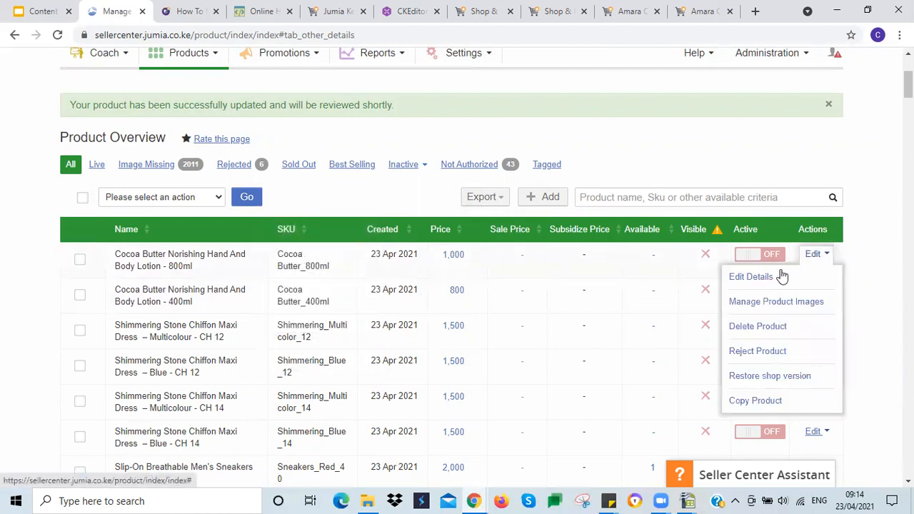
{"action": "left_click", "coordinate": [781, 272]}
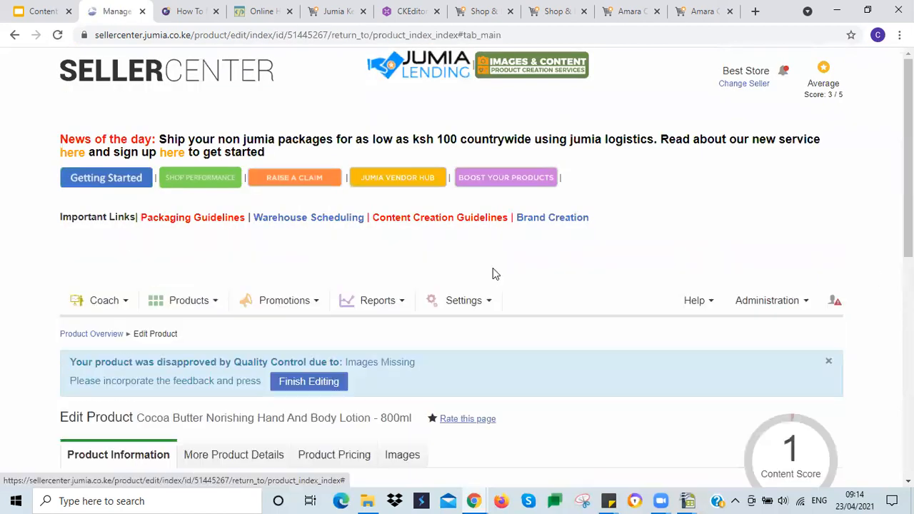
{"action": "scroll", "coordinate": [457, 279], "scroll_direction": "down", "scroll_amount": 2}
{"action": "left_click", "coordinate": [409, 279]}
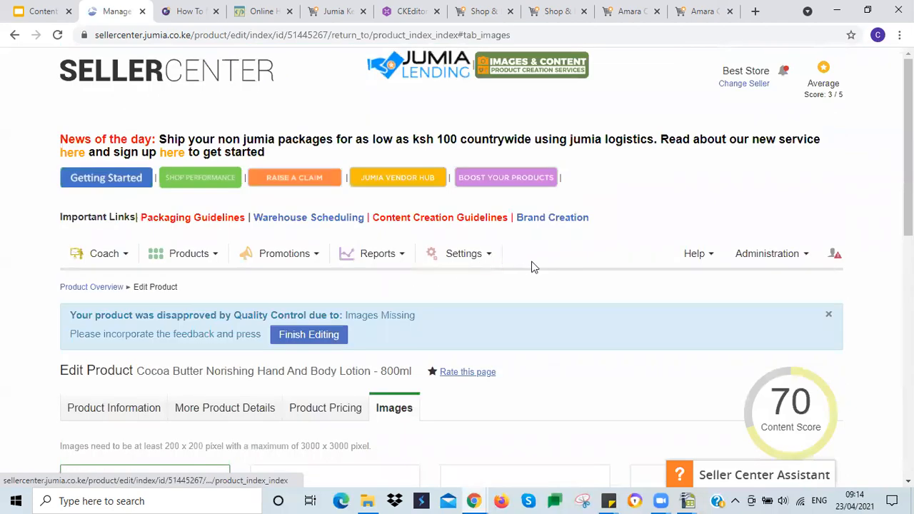
{"action": "scroll", "coordinate": [530, 261], "scroll_direction": "down", "scroll_amount": 3}
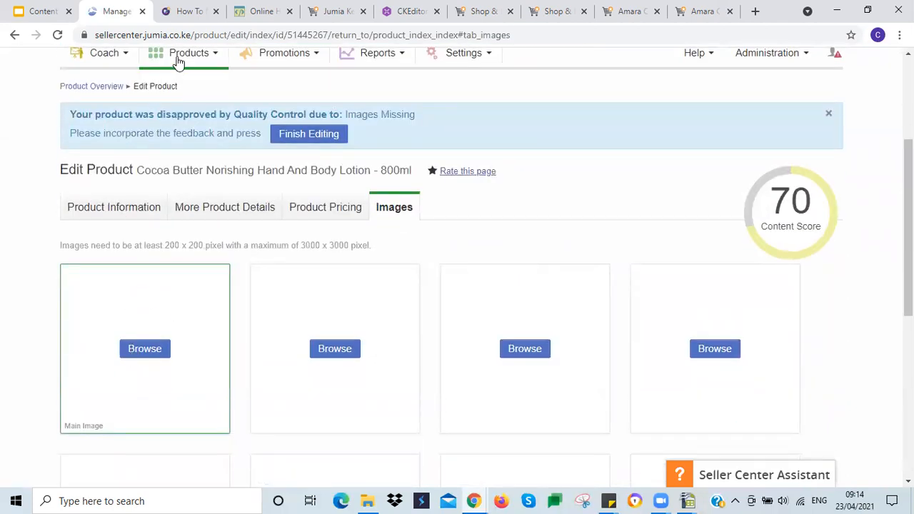
{"action": "scroll", "coordinate": [351, 365], "scroll_direction": "down", "scroll_amount": 6}
{"action": "left_click", "coordinate": [462, 327]}
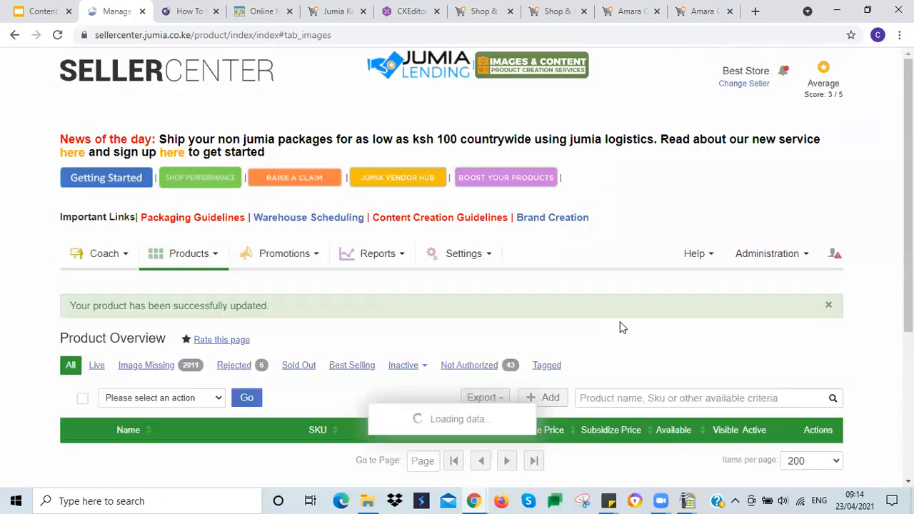
{"action": "scroll", "coordinate": [619, 310], "scroll_direction": "down", "scroll_amount": 3}
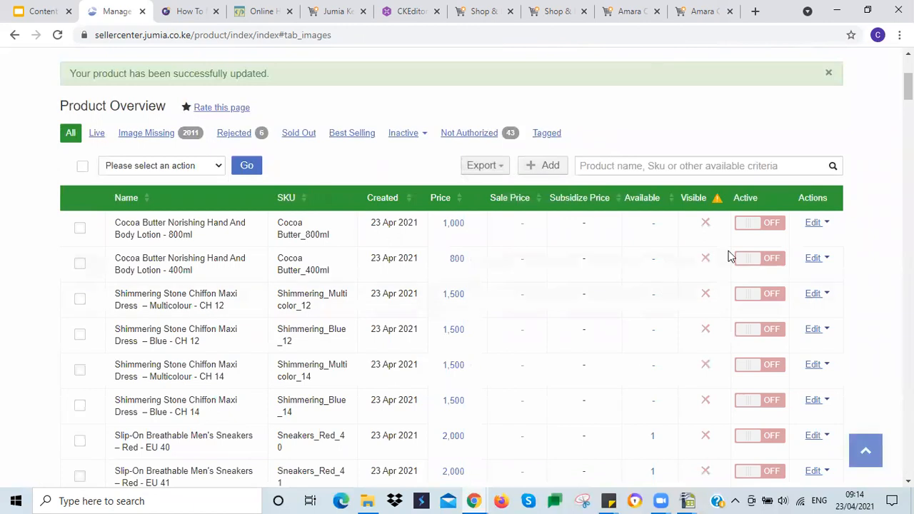
{"action": "left_click", "coordinate": [746, 225]}
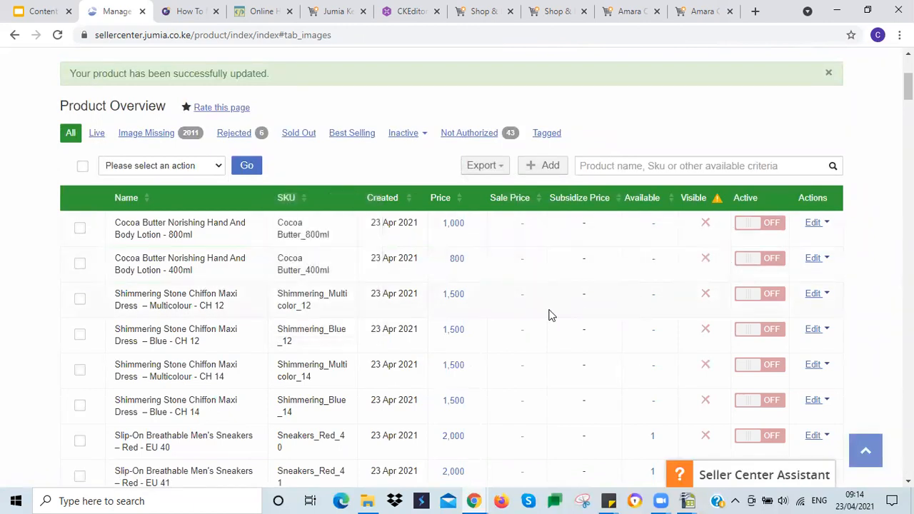
{"action": "scroll", "coordinate": [548, 314], "scroll_direction": "up", "scroll_amount": 2}
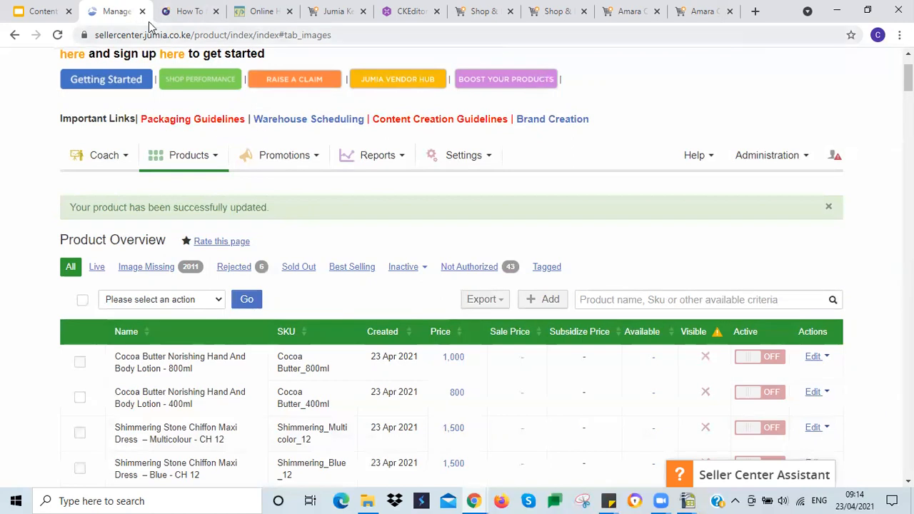
{"action": "left_click", "coordinate": [180, 12]}
{"action": "left_click", "coordinate": [116, 13]}
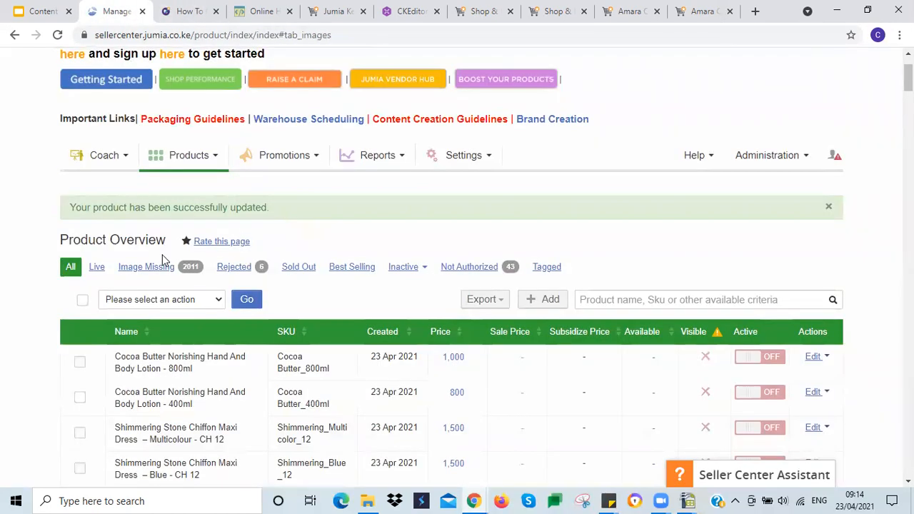
{"action": "scroll", "coordinate": [23, 227], "scroll_direction": "down", "scroll_amount": 4}
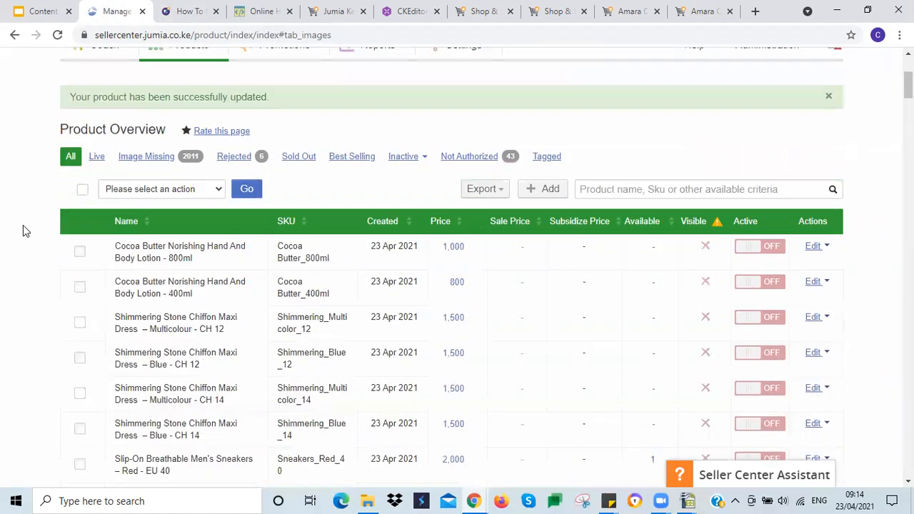
{"action": "scroll", "coordinate": [23, 230], "scroll_direction": "up", "scroll_amount": 1}
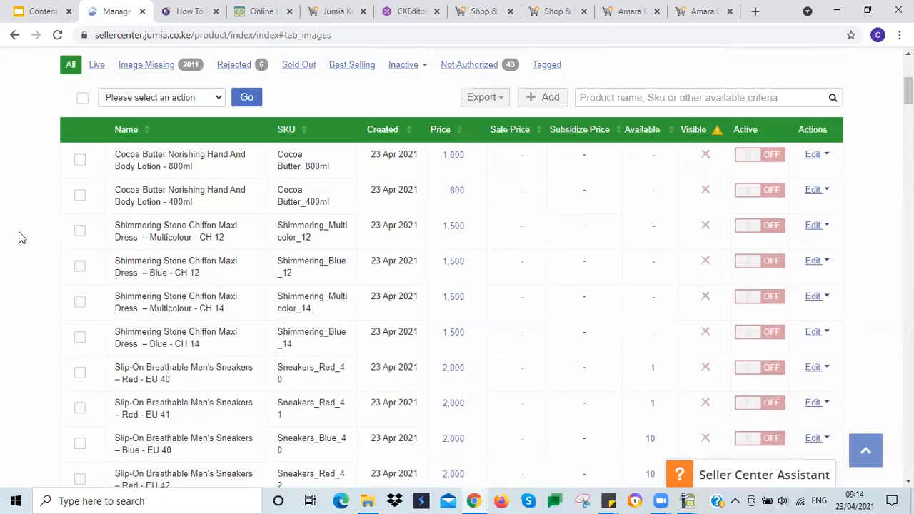
Look through the Product Overview list and the available product management options
{"action": "scroll", "coordinate": [486, 268], "scroll_direction": "up", "scroll_amount": 1}
{"action": "scroll", "coordinate": [486, 268], "scroll_direction": "down", "scroll_amount": 1}
{"action": "scroll", "coordinate": [486, 267], "scroll_direction": "up", "scroll_amount": 2}
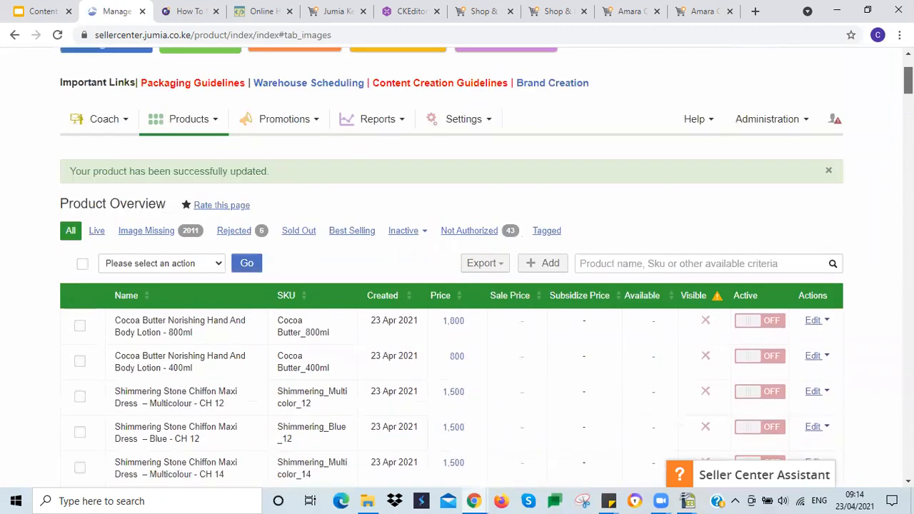
{"action": "scroll", "coordinate": [486, 268], "scroll_direction": "up", "scroll_amount": 2}
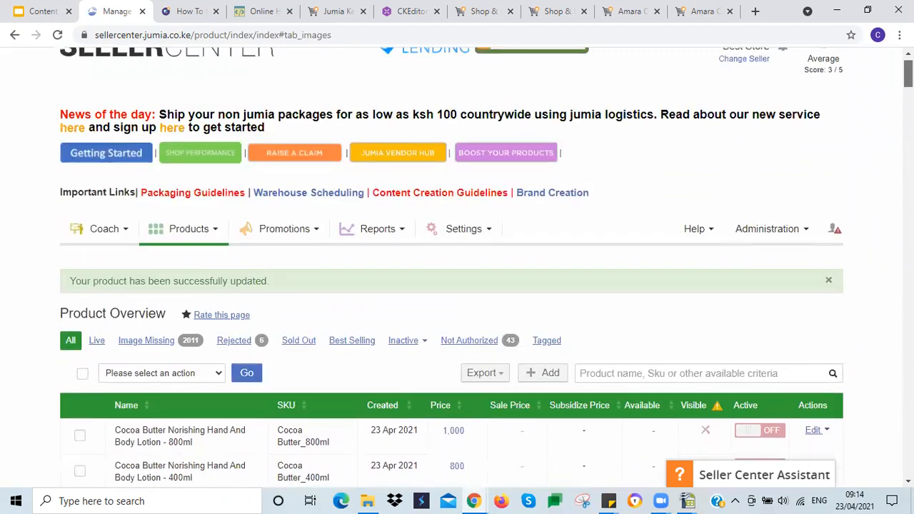
{"action": "scroll", "coordinate": [486, 267], "scroll_direction": "down", "scroll_amount": 6}
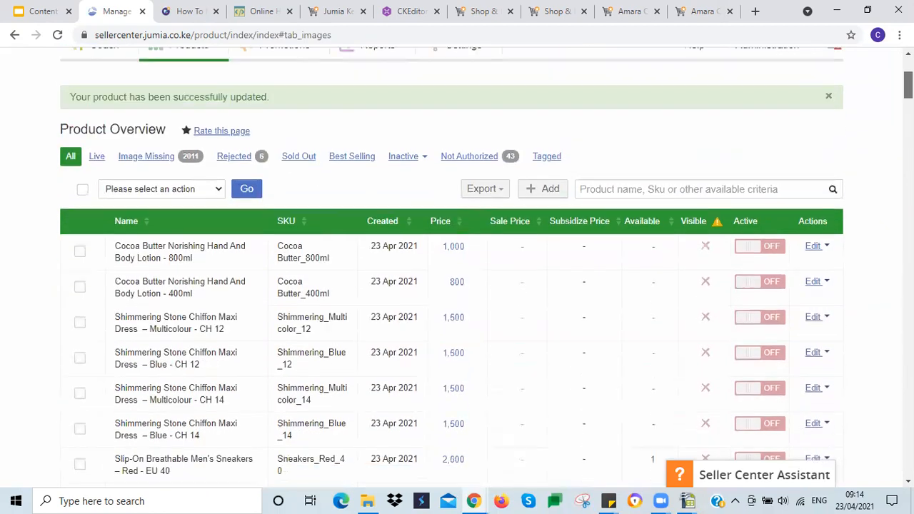
{"action": "scroll", "coordinate": [486, 268], "scroll_direction": "down", "scroll_amount": 4}
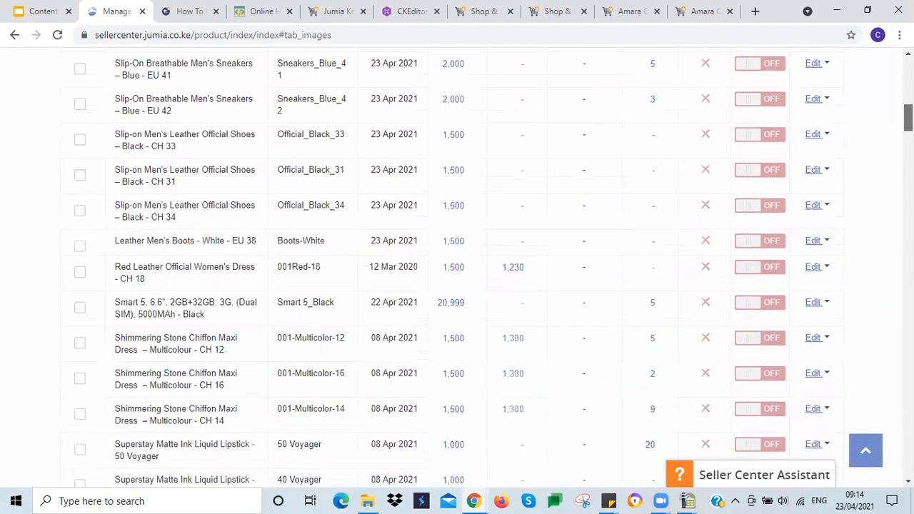
{"action": "scroll", "coordinate": [12, 236], "scroll_direction": "up", "scroll_amount": 10}
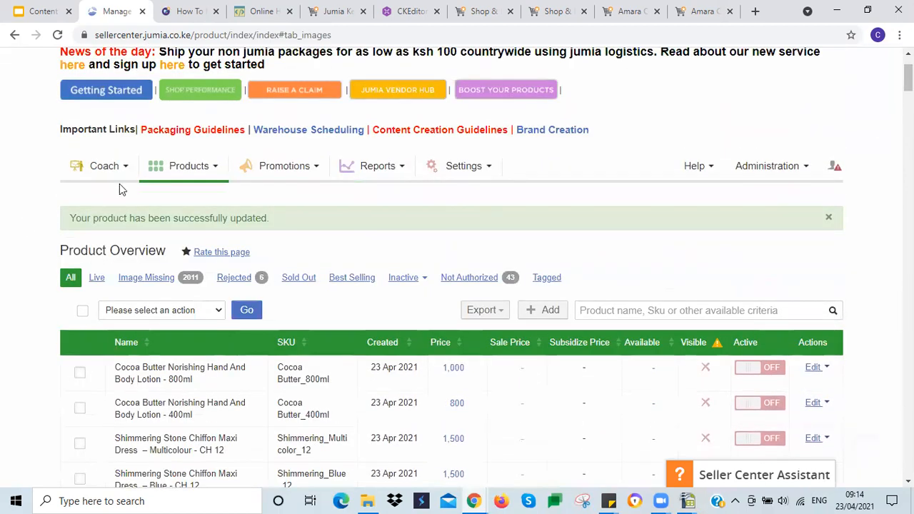
{"action": "left_click", "coordinate": [191, 171]}
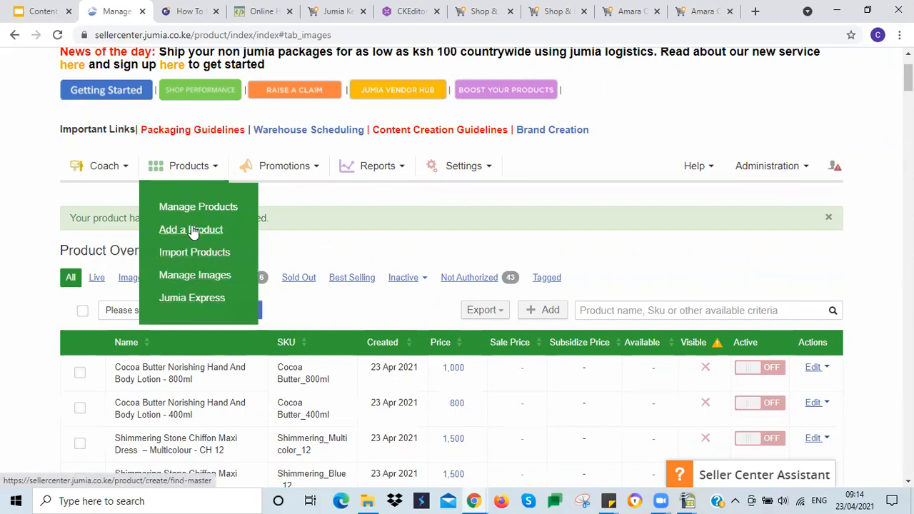
Copy the SKU 001-Multicolor-14 from the Shimmering Stone Chiffon Maxi Dress and filter the product list by it
{"action": "scroll", "coordinate": [7, 218], "scroll_direction": "down", "scroll_amount": 1}
{"action": "scroll", "coordinate": [8, 218], "scroll_direction": "down", "scroll_amount": 5}
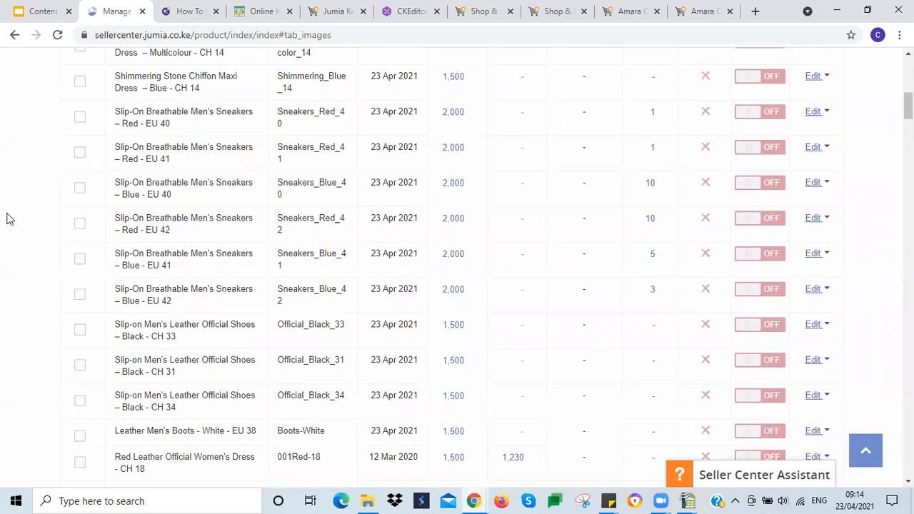
{"action": "scroll", "coordinate": [7, 218], "scroll_direction": "down", "scroll_amount": 4}
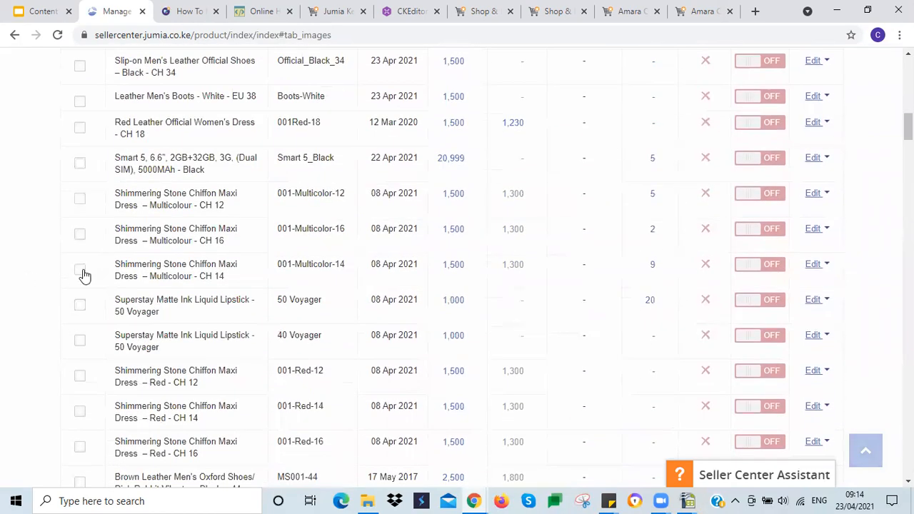
{"action": "triple_click", "coordinate": [297, 265]}
{"action": "key", "text": "ctrl+c"}
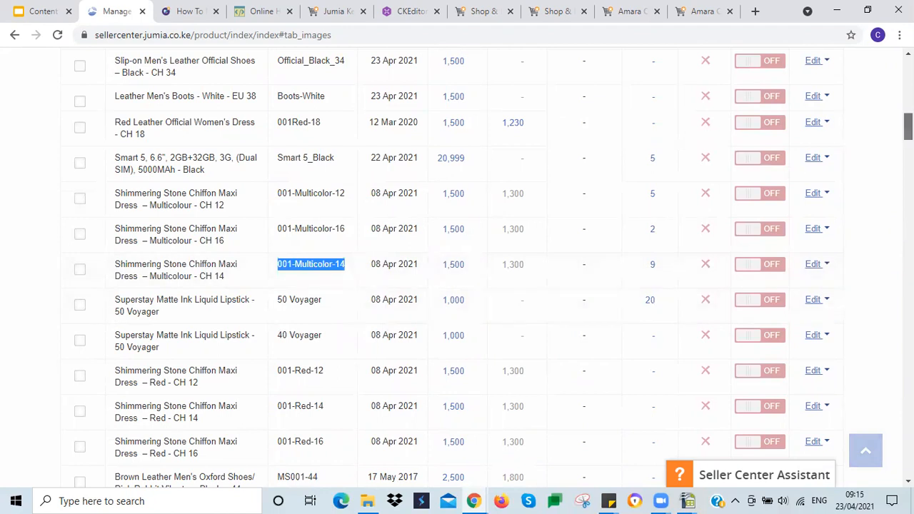
{"action": "key", "text": "Home"}
{"action": "left_click", "coordinate": [705, 398]}
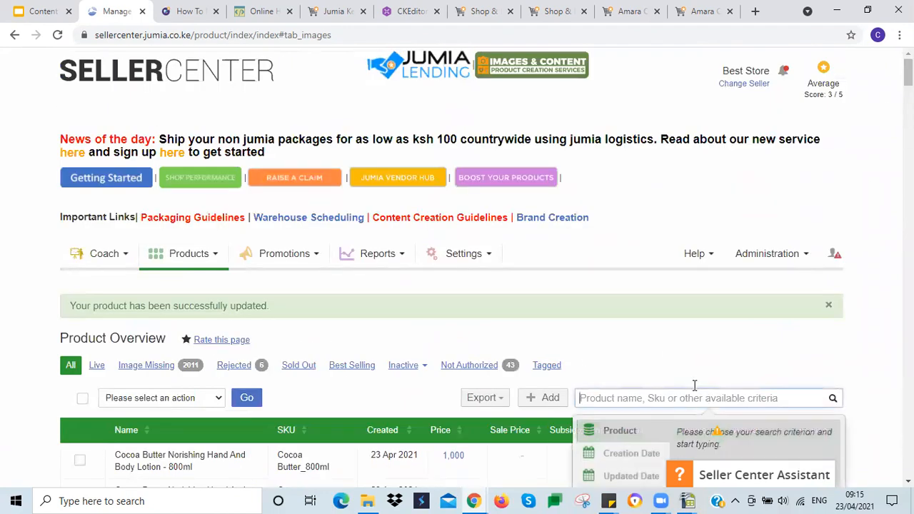
{"action": "key", "text": "ctrl+v"}
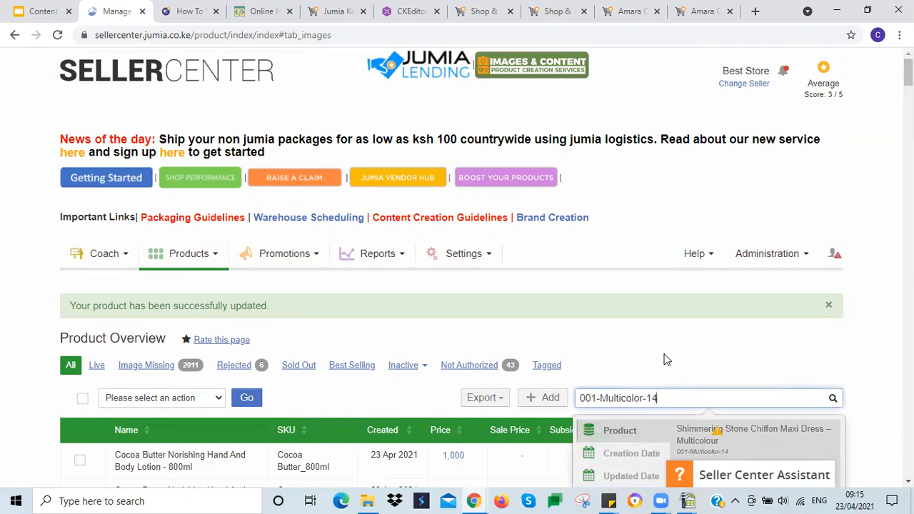
{"action": "key", "text": "Return"}
{"action": "scroll", "coordinate": [618, 320], "scroll_direction": "down", "scroll_amount": 3}
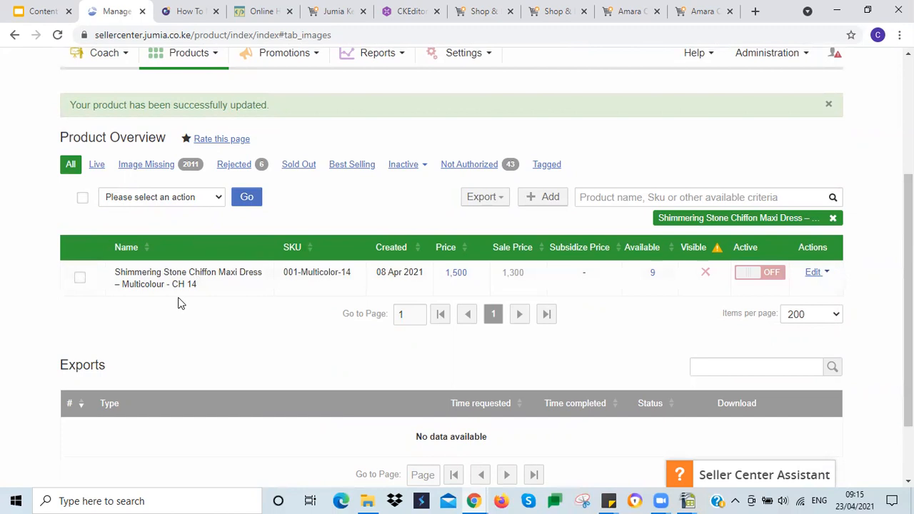
Select the filtered dress, export it under Men & Women Clothes and download the finished export as CSV
{"action": "mouse_move", "coordinate": [161, 279]}
{"action": "left_click", "coordinate": [499, 201]}
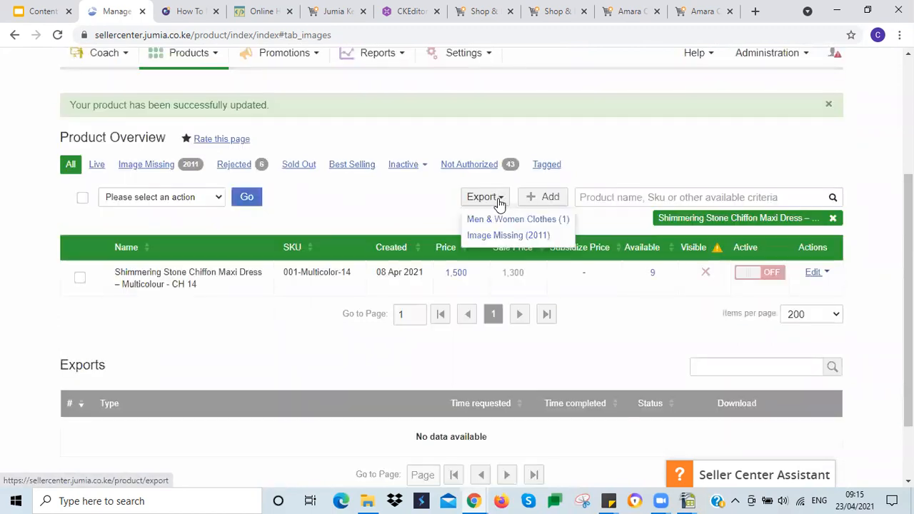
{"action": "left_click", "coordinate": [80, 278]}
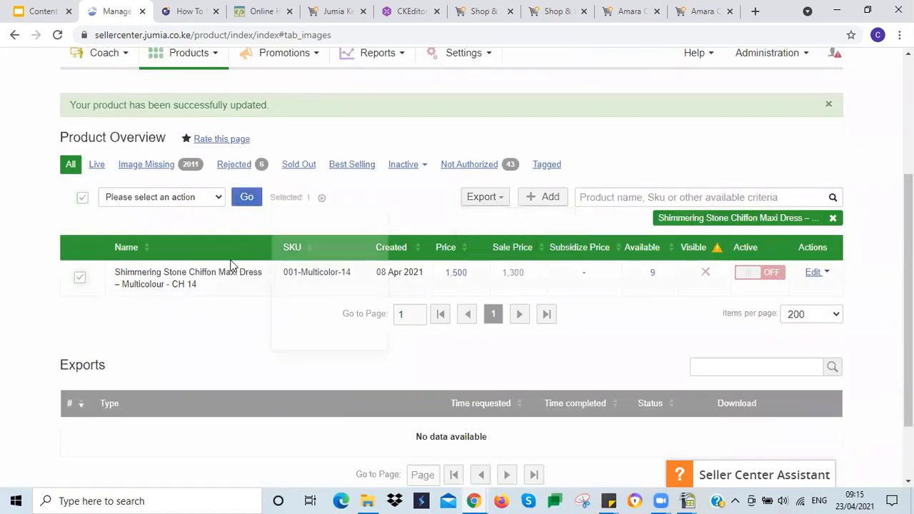
{"action": "left_click", "coordinate": [500, 202]}
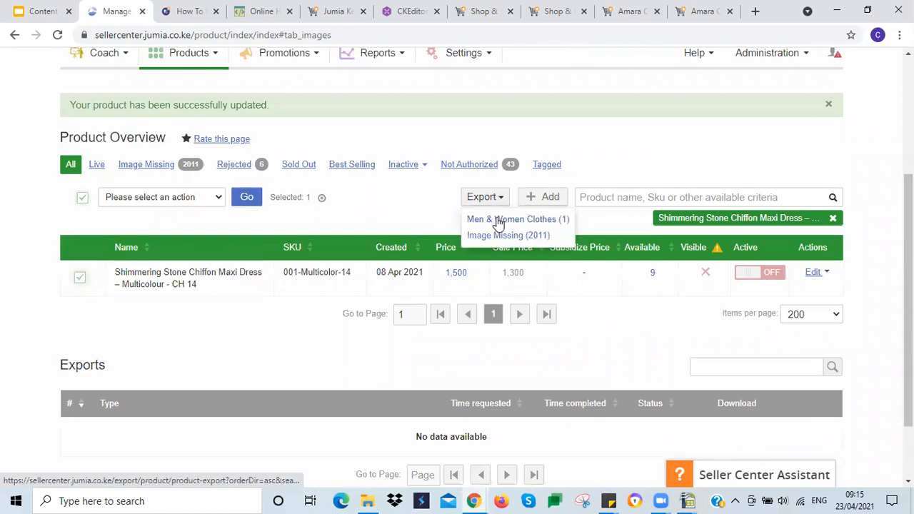
{"action": "left_click", "coordinate": [498, 223]}
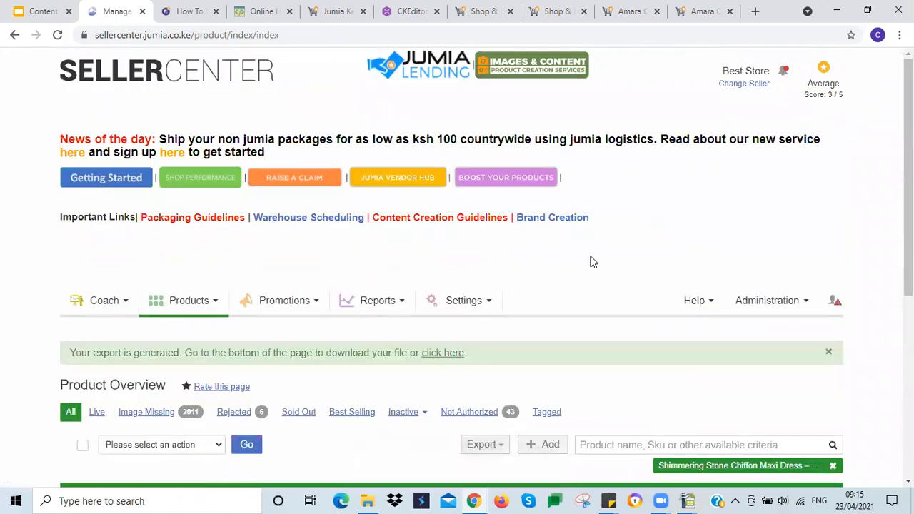
{"action": "left_click", "coordinate": [452, 312]}
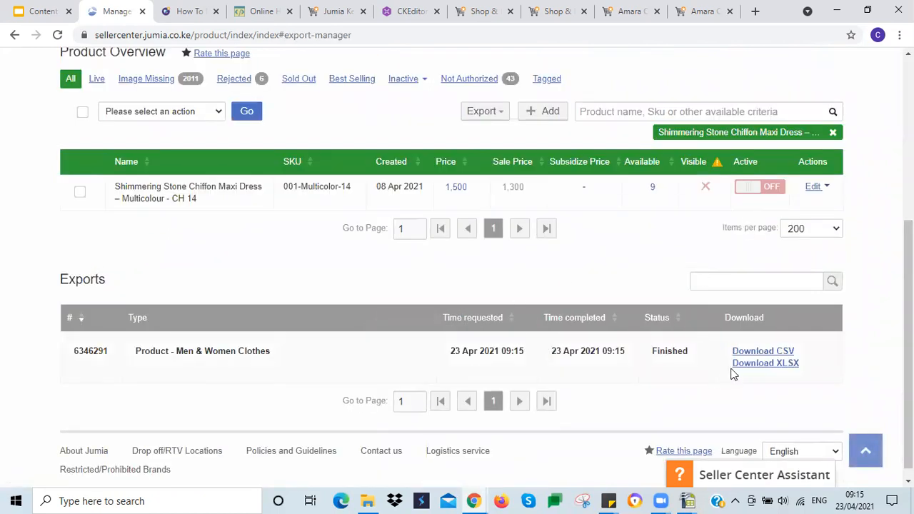
{"action": "left_click", "coordinate": [749, 351]}
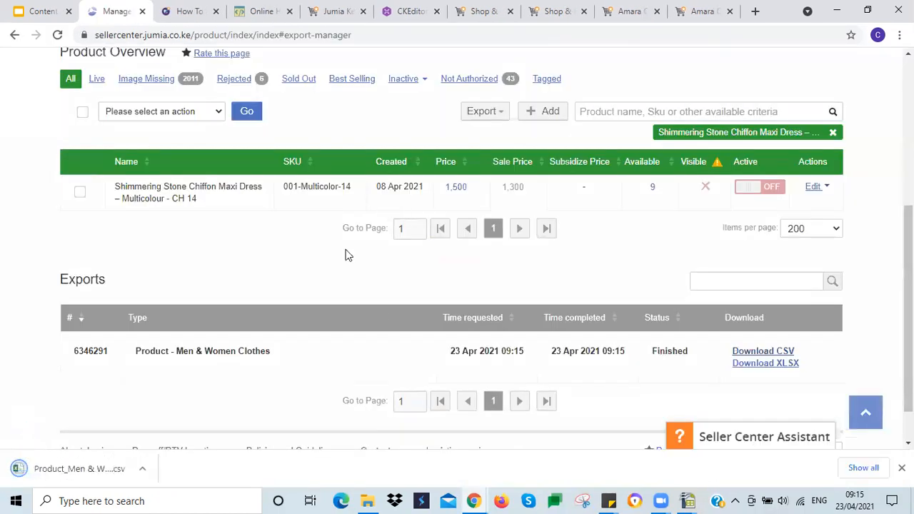
Open the downloaded Men & Women Clothes CSV in OpenOffice Calc from the Downloads folder, accepting the default text import settings
{"action": "left_click", "coordinate": [367, 500]}
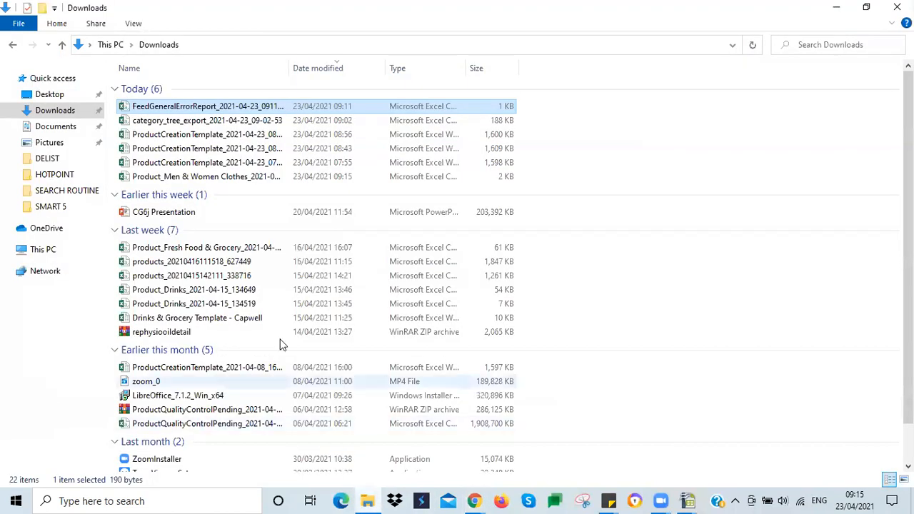
{"action": "left_click", "coordinate": [171, 178]}
{"action": "right_click", "coordinate": [171, 180]}
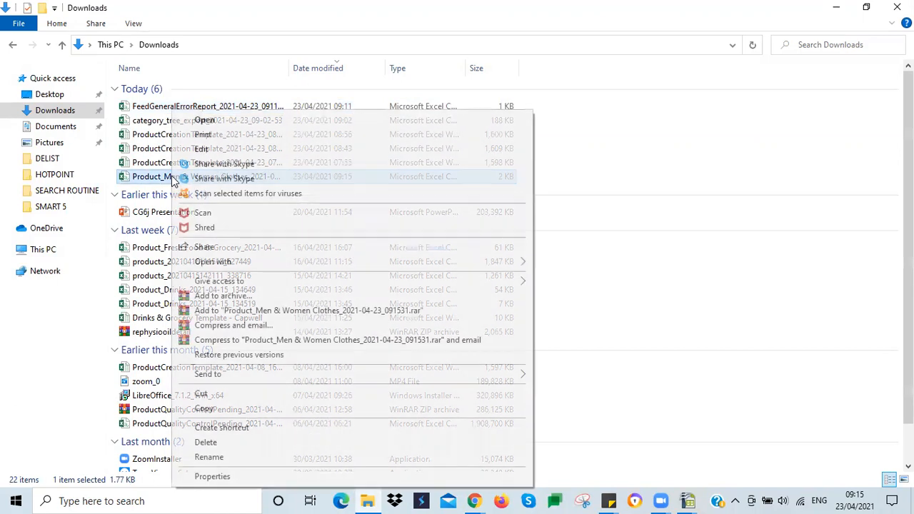
{"action": "mouse_move", "coordinate": [505, 267]}
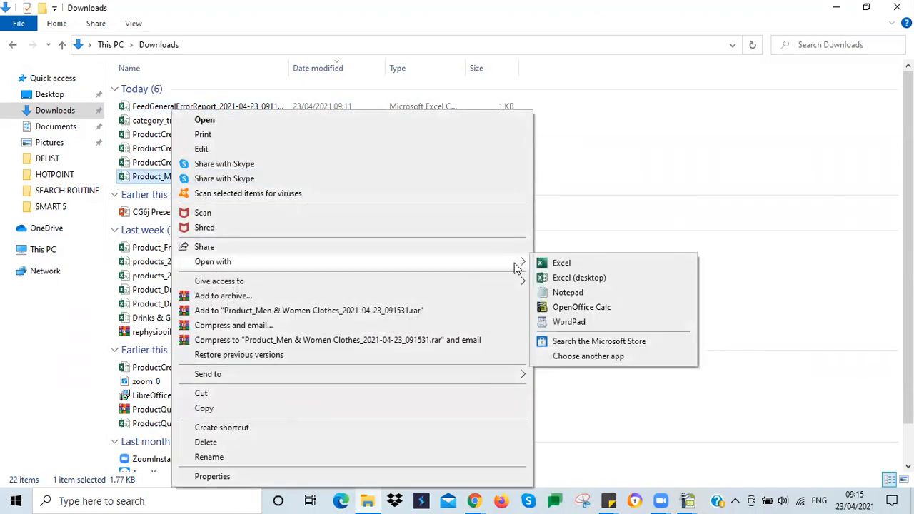
{"action": "left_click", "coordinate": [567, 308]}
{"action": "left_click", "coordinate": [683, 502]}
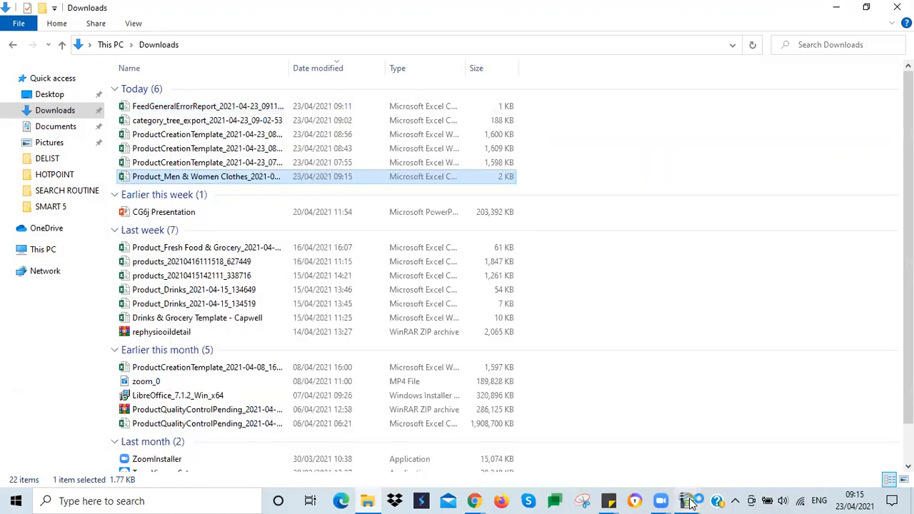
{"action": "left_click", "coordinate": [731, 450]}
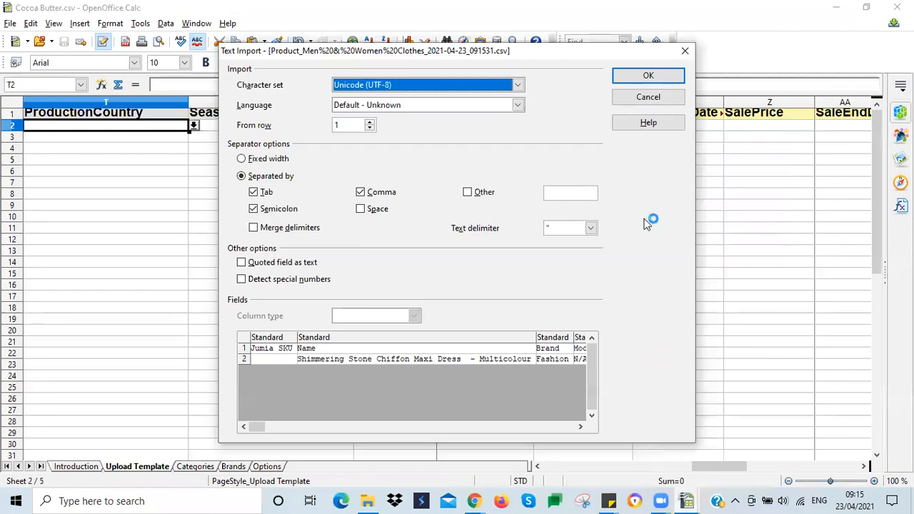
{"action": "left_click", "coordinate": [619, 78]}
Copy the entire exported sheet and paste it into a new blank spreadsheet
{"action": "left_click", "coordinate": [47, 126]}
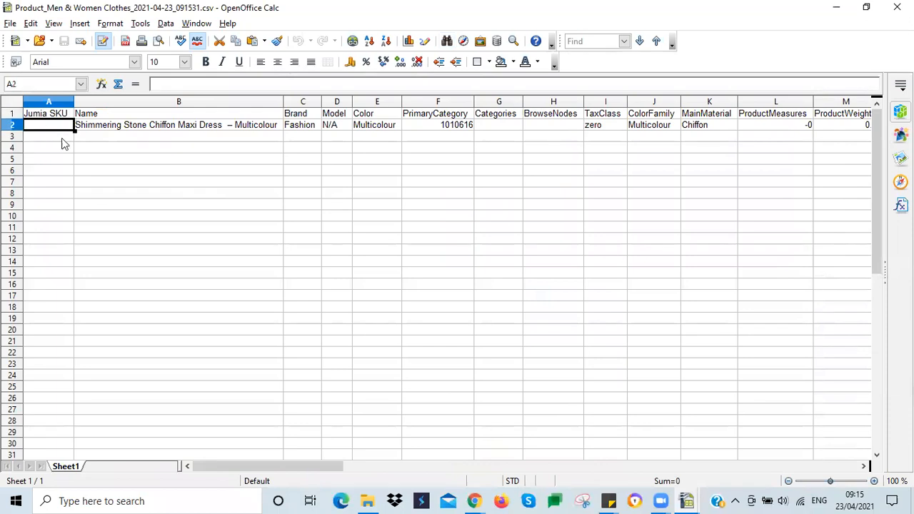
{"action": "left_click", "coordinate": [92, 127]}
{"action": "left_click", "coordinate": [71, 128]}
{"action": "left_click", "coordinate": [94, 131]}
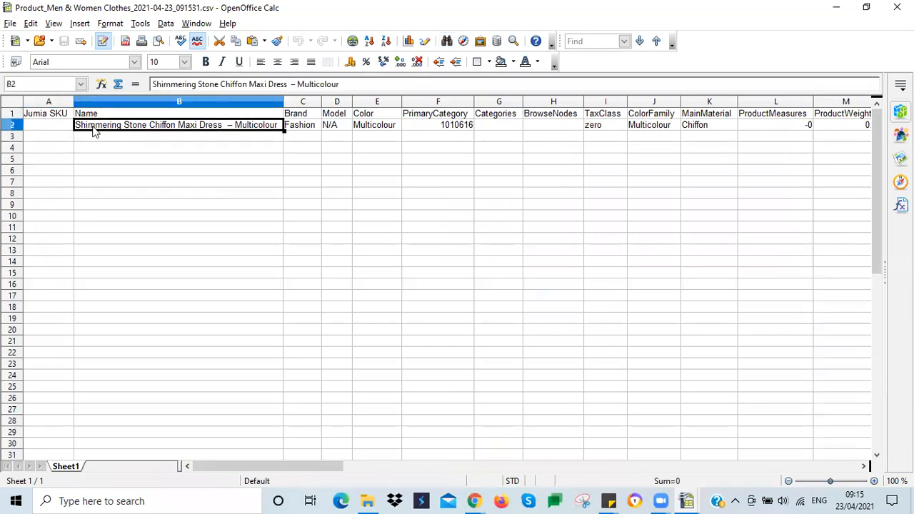
{"action": "left_click", "coordinate": [17, 105]}
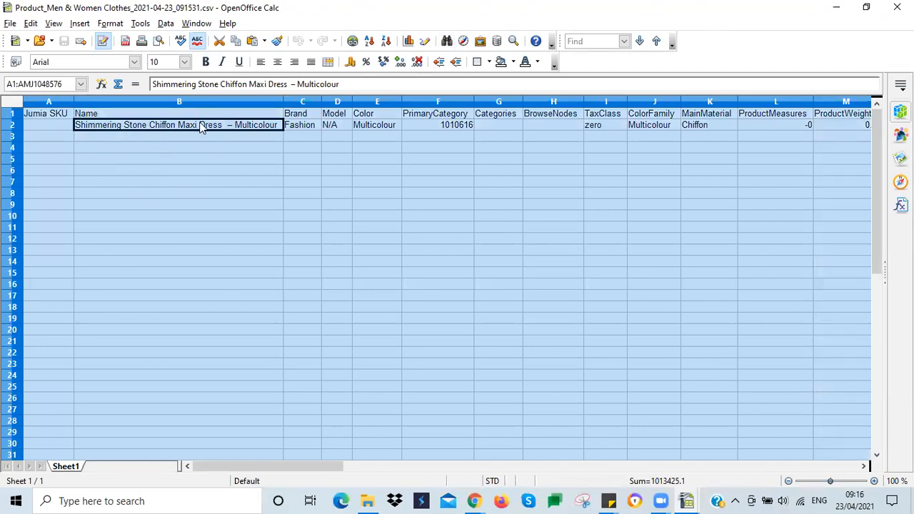
{"action": "left_click", "coordinate": [15, 41]}
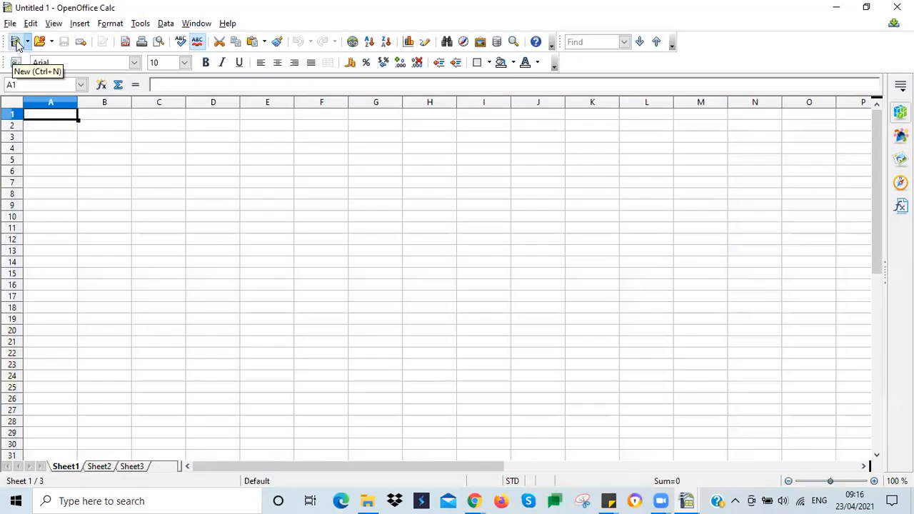
{"action": "key", "text": "ctrl+v"}
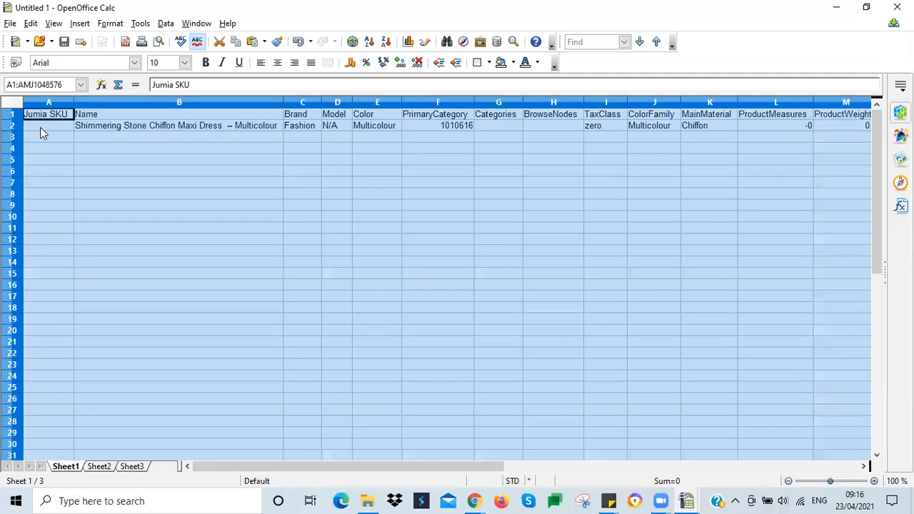
Delete the Jumia SKU column from the new spreadsheet
{"action": "left_click", "coordinate": [64, 121]}
{"action": "left_click", "coordinate": [68, 102]}
{"action": "right_click", "coordinate": [66, 102]}
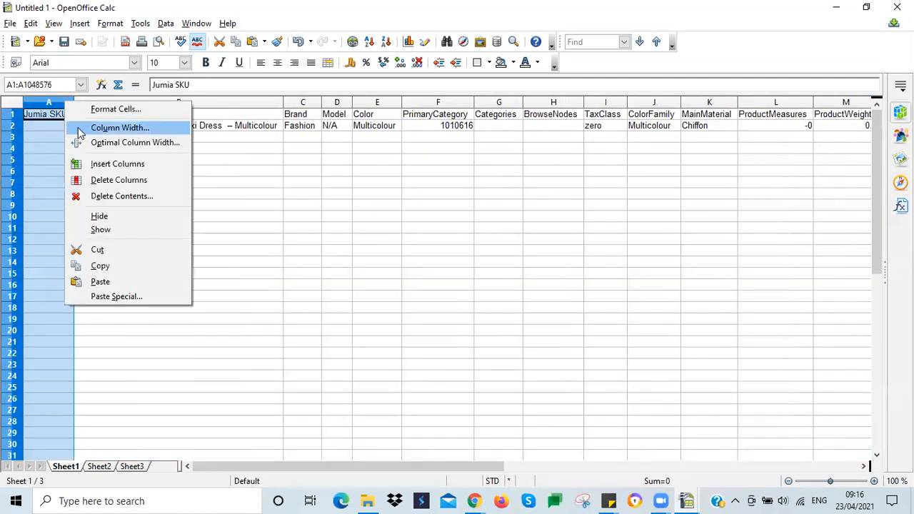
{"action": "left_click", "coordinate": [93, 180]}
{"action": "left_click", "coordinate": [52, 127]}
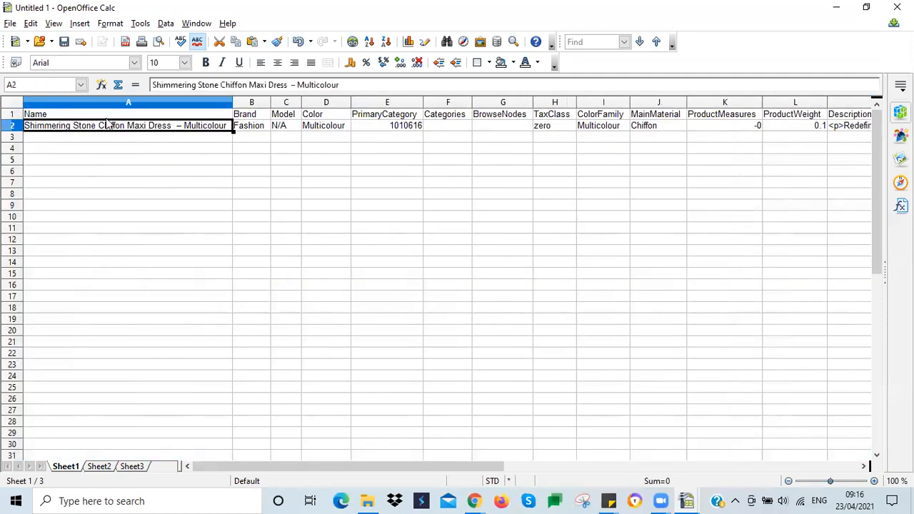
Fill the dress data in row 2 with a red background
{"action": "left_click", "coordinate": [250, 129]}
{"action": "left_click", "coordinate": [11, 127]}
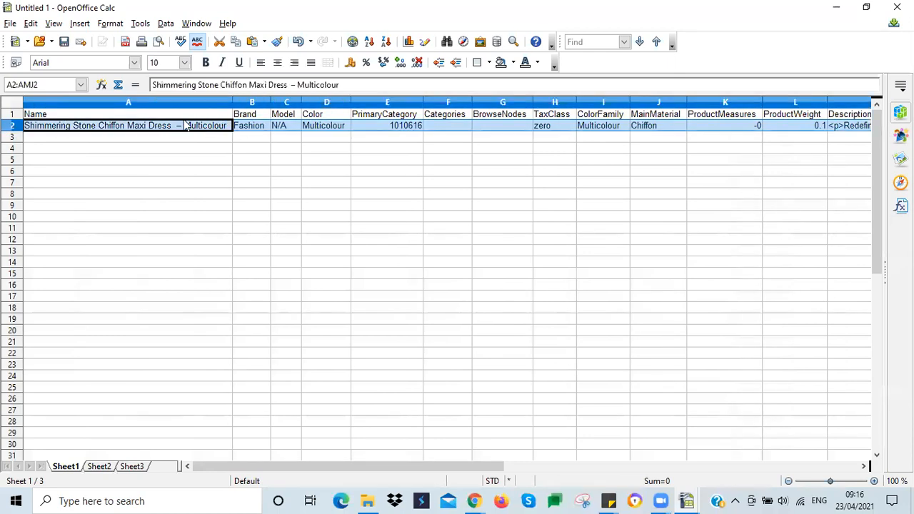
{"action": "left_click", "coordinate": [511, 63]}
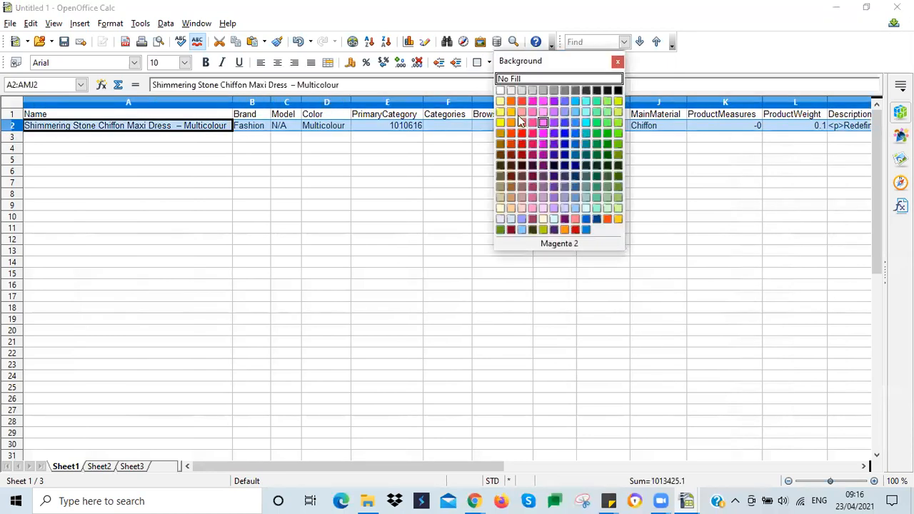
{"action": "left_click", "coordinate": [522, 104]}
{"action": "left_click", "coordinate": [403, 131]}
{"action": "key", "text": "Tab"}
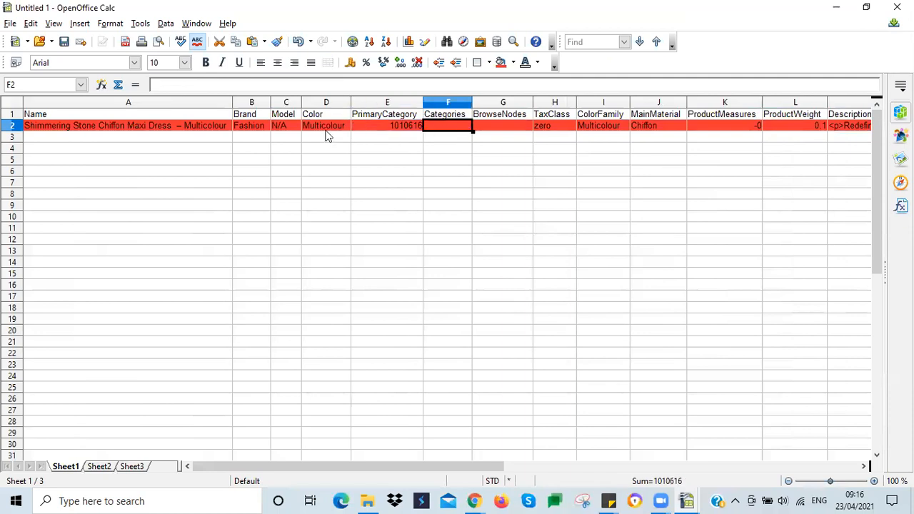
Duplicate the red dress row into row 3 and give the copy a white background
{"action": "left_click", "coordinate": [11, 126]}
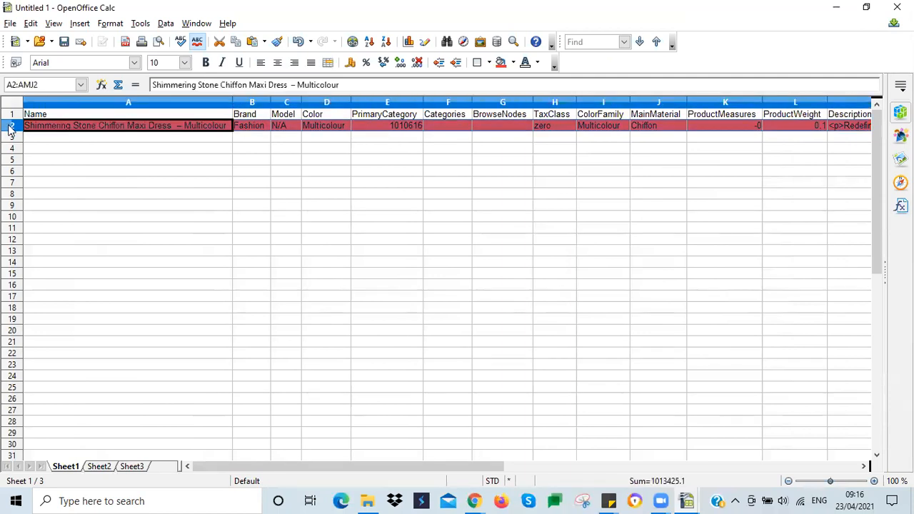
{"action": "left_click", "coordinate": [12, 137]}
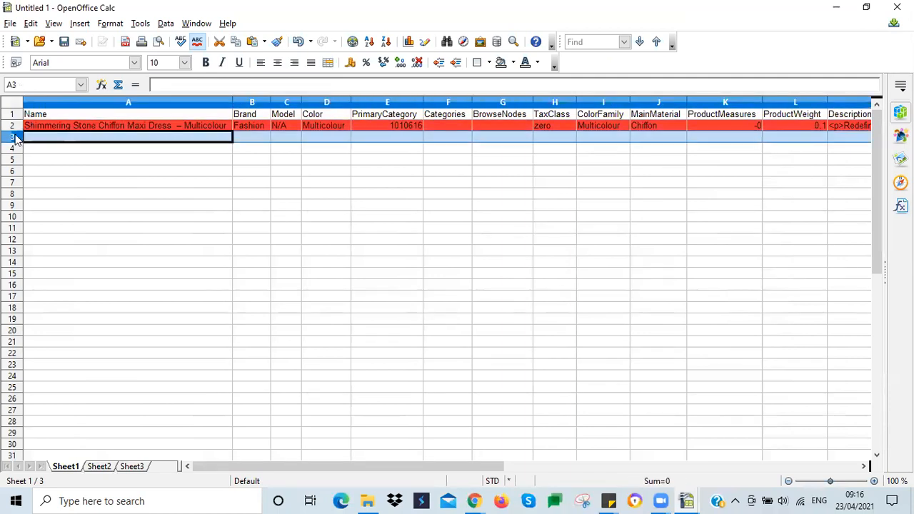
{"action": "key", "text": "ctrl+v"}
{"action": "left_click", "coordinate": [513, 62]}
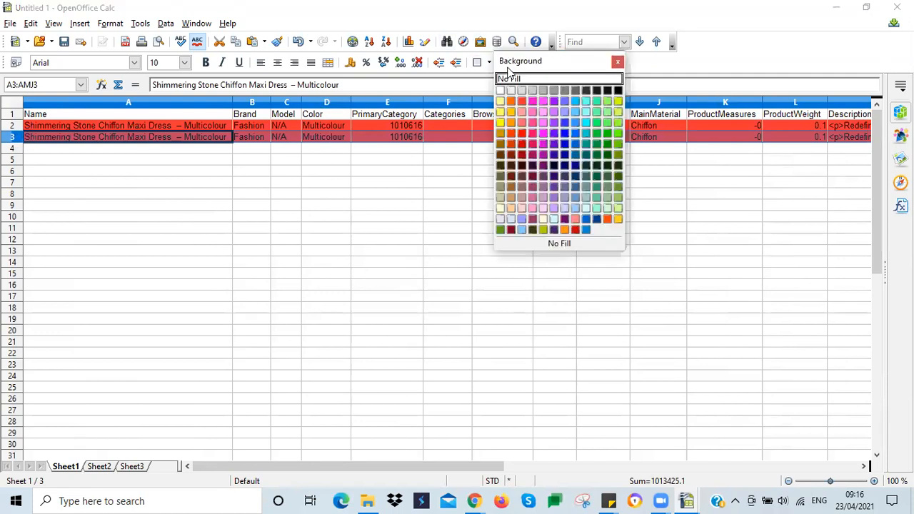
{"action": "left_click", "coordinate": [502, 91]}
{"action": "left_click", "coordinate": [331, 147]}
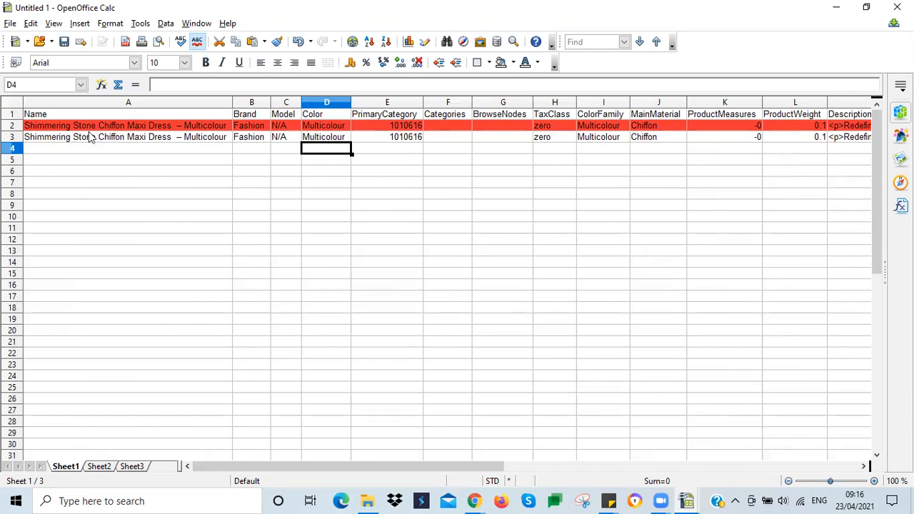
{"action": "double_click", "coordinate": [205, 137]}
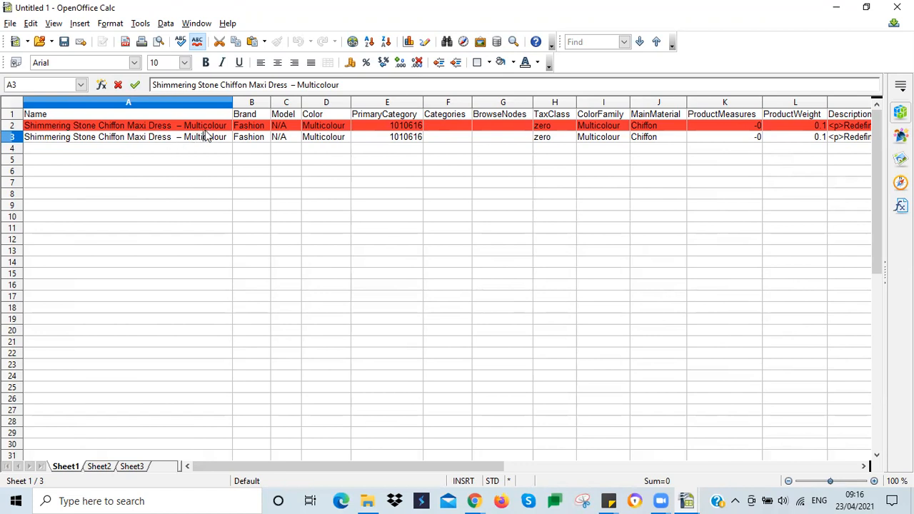
{"action": "key", "text": "Escape"}
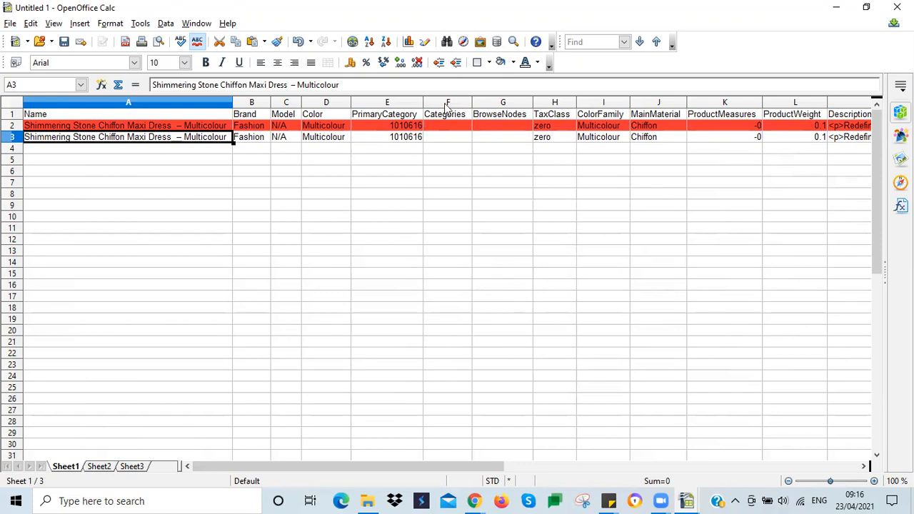
Delete the Categories and BrowseNodes columns from the sheet
{"action": "left_click", "coordinate": [446, 107]}
{"action": "right_click", "coordinate": [446, 107]}
{"action": "left_click", "coordinate": [478, 187]}
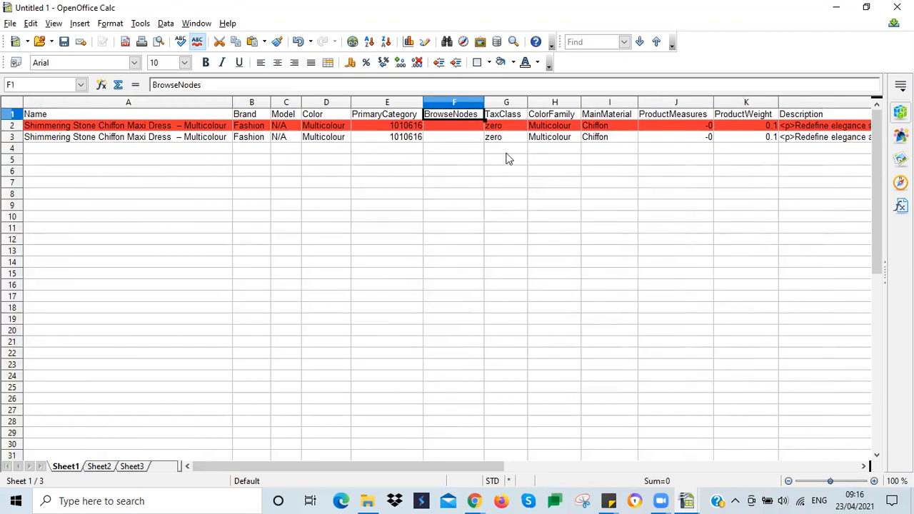
{"action": "right_click", "coordinate": [468, 107]}
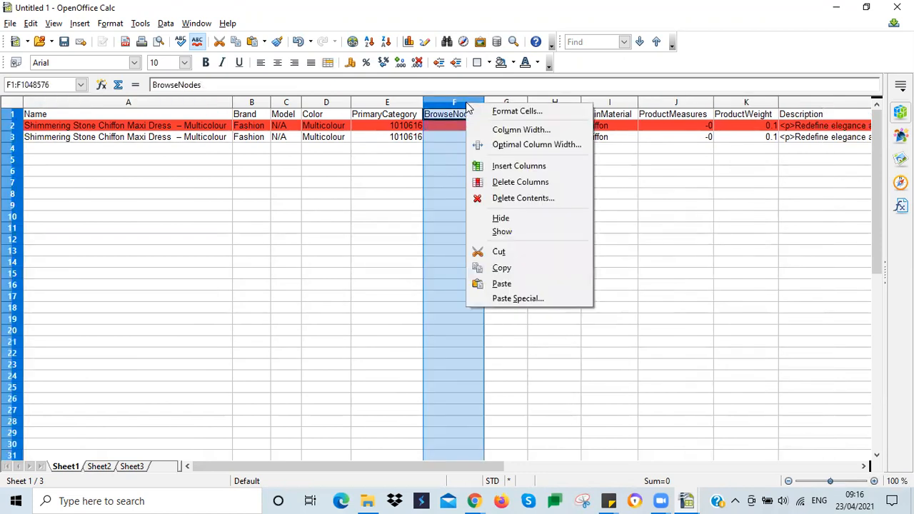
{"action": "left_click", "coordinate": [502, 183]}
Delete the CreatedAt, UpdatedAt and Status columns at the end of the data
{"action": "left_click", "coordinate": [605, 136]}
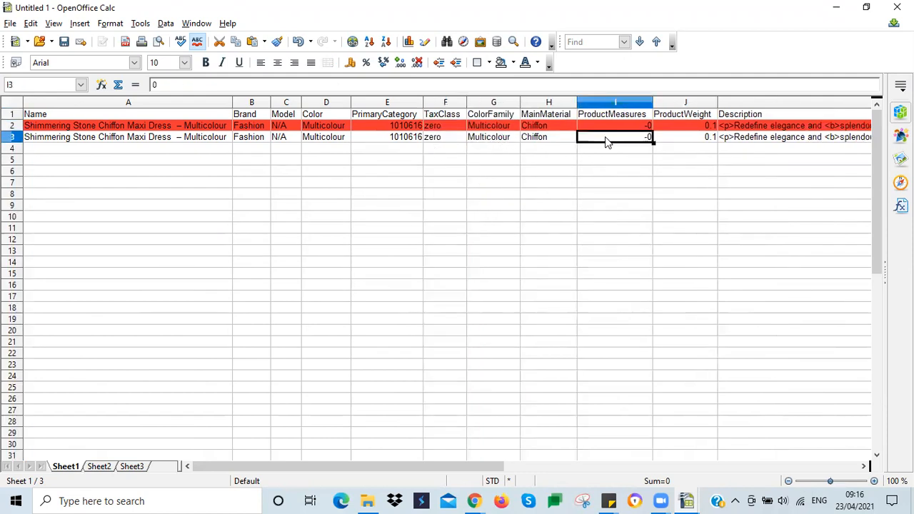
{"action": "key", "text": "Right"}
{"action": "key", "text": "Right"}
{"action": "key", "text": "Right"}
{"action": "key", "text": "Right"}
{"action": "key", "text": "Right"}
{"action": "key", "text": "Right"}
{"action": "key", "text": "Right"}
{"action": "key", "text": "Right"}
{"action": "key", "text": "Right"}
{"action": "key", "text": "Right"}
{"action": "key", "text": "Right"}
{"action": "key", "text": "Right"}
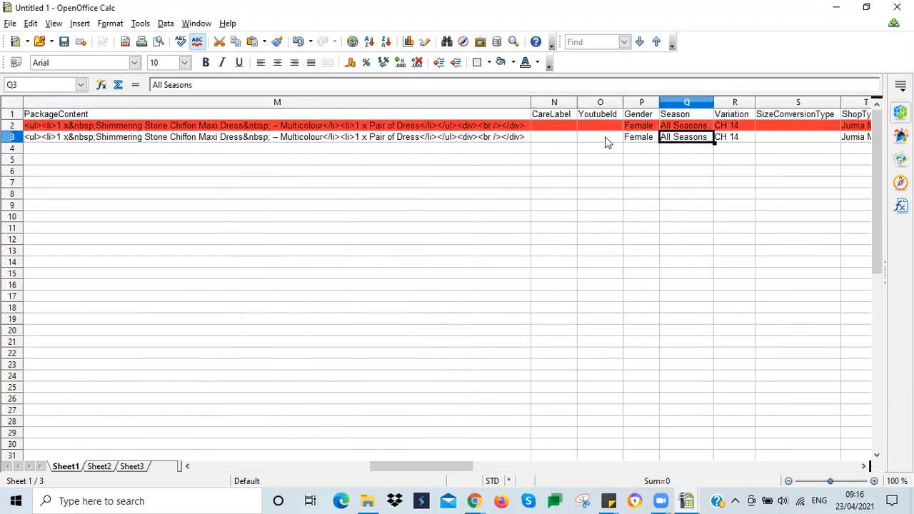
{"action": "key", "text": "Right"}
{"action": "key", "text": "Right"}
{"action": "key", "text": "Right"}
{"action": "key", "text": "Right"}
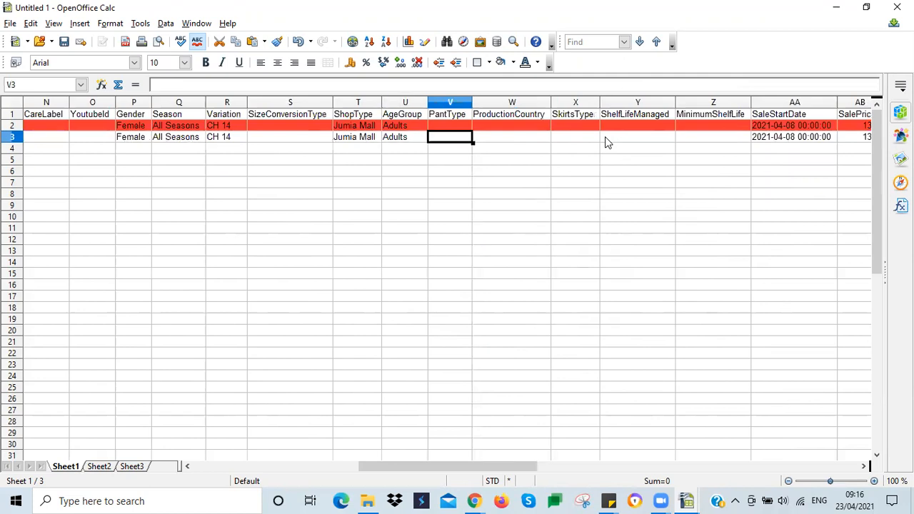
{"action": "key", "text": "Right"}
{"action": "key", "text": "Right"}
{"action": "key", "text": "Right"}
{"action": "key", "text": "Right"}
{"action": "key", "text": "Right"}
{"action": "key", "text": "Right"}
{"action": "key", "text": "Right"}
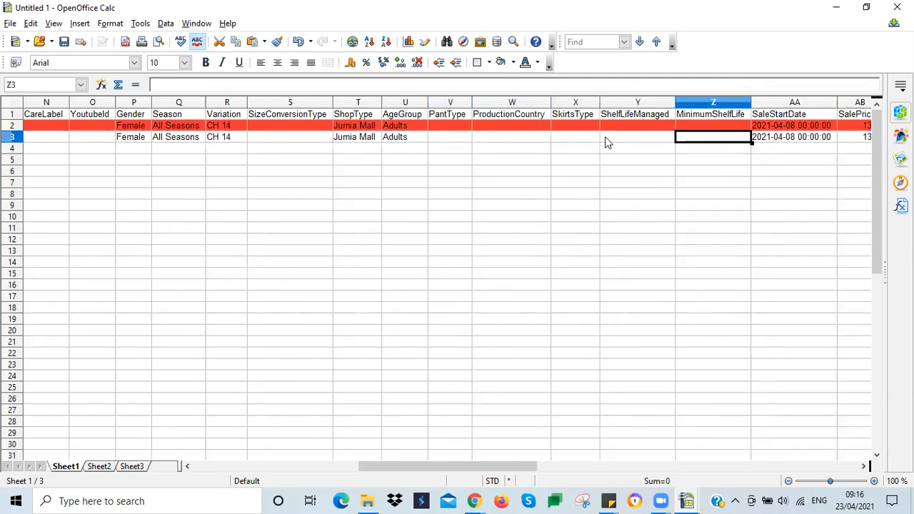
{"action": "key", "text": "Right"}
{"action": "key", "text": "Right"}
{"action": "key", "text": "Right"}
{"action": "key", "text": "Right"}
{"action": "key", "text": "Right"}
{"action": "key", "text": "Right"}
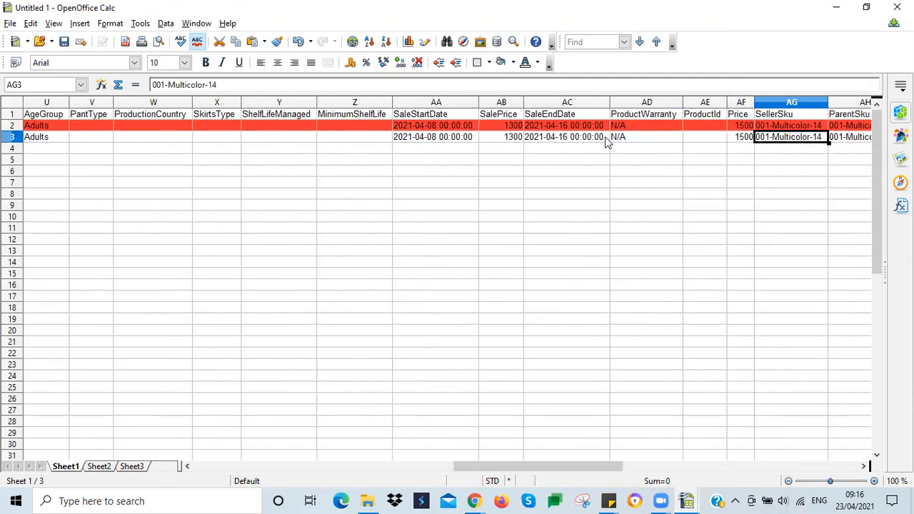
{"action": "key", "text": "Right"}
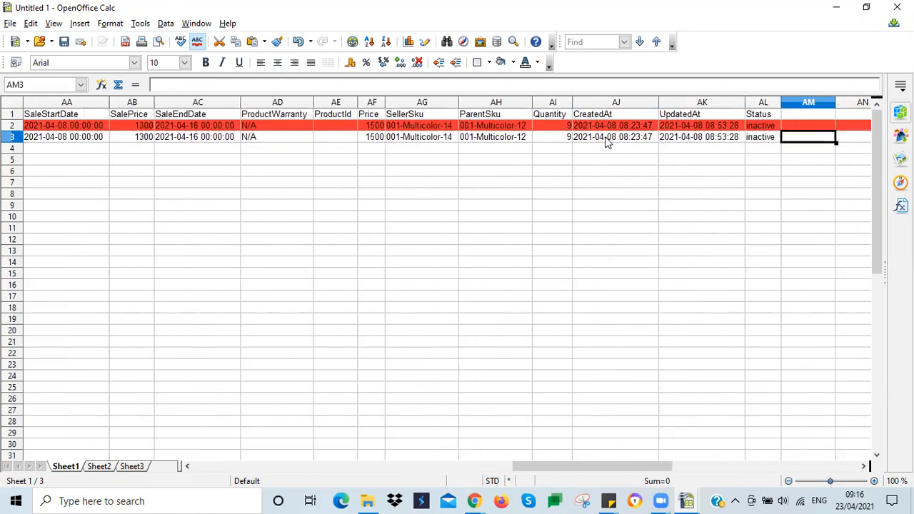
{"action": "left_click_drag", "start_coordinate": [639, 102], "coordinate": [753, 107]}
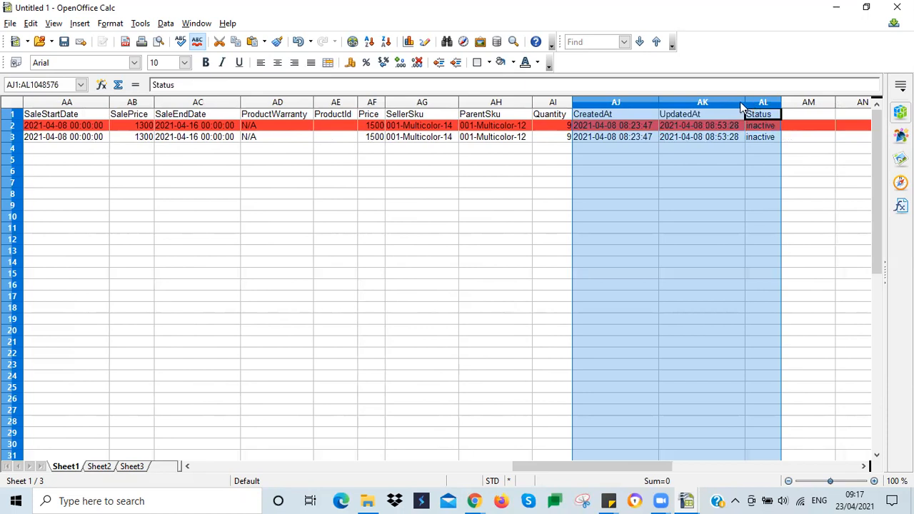
{"action": "right_click", "coordinate": [730, 107]}
{"action": "left_click", "coordinate": [768, 181]}
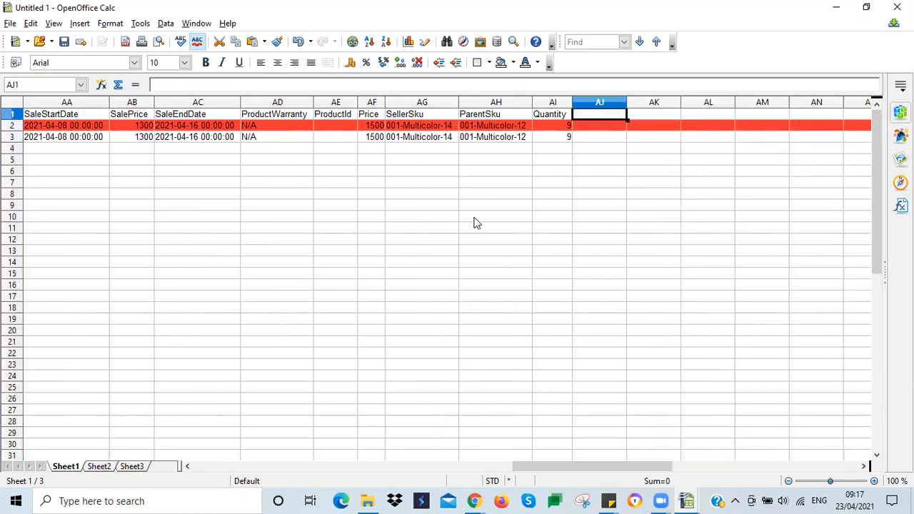
Duplicate the uncoloured dress row from row 3 into row 4
{"action": "left_click_drag", "start_coordinate": [547, 466], "coordinate": [203, 465]}
{"action": "left_click", "coordinate": [68, 138]}
{"action": "left_click", "coordinate": [96, 118]}
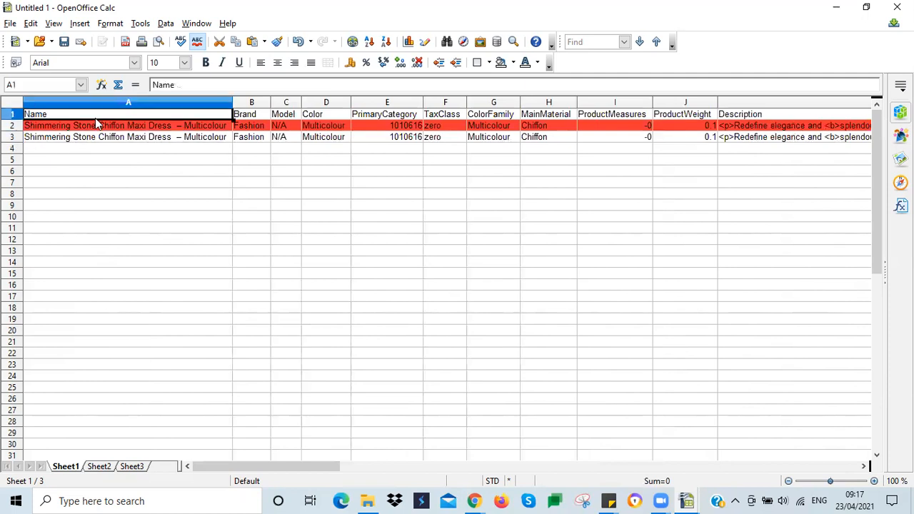
{"action": "left_click", "coordinate": [132, 138]}
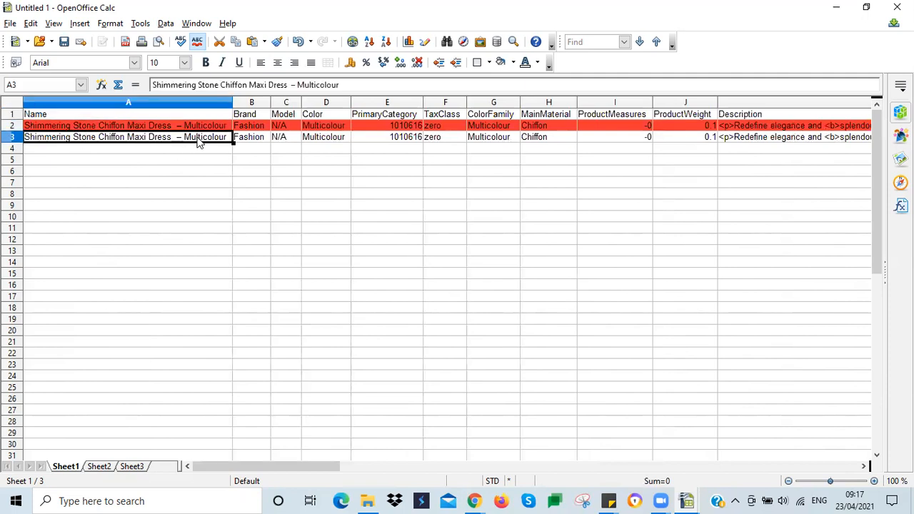
{"action": "left_click_drag", "start_coordinate": [105, 150], "coordinate": [107, 330]}
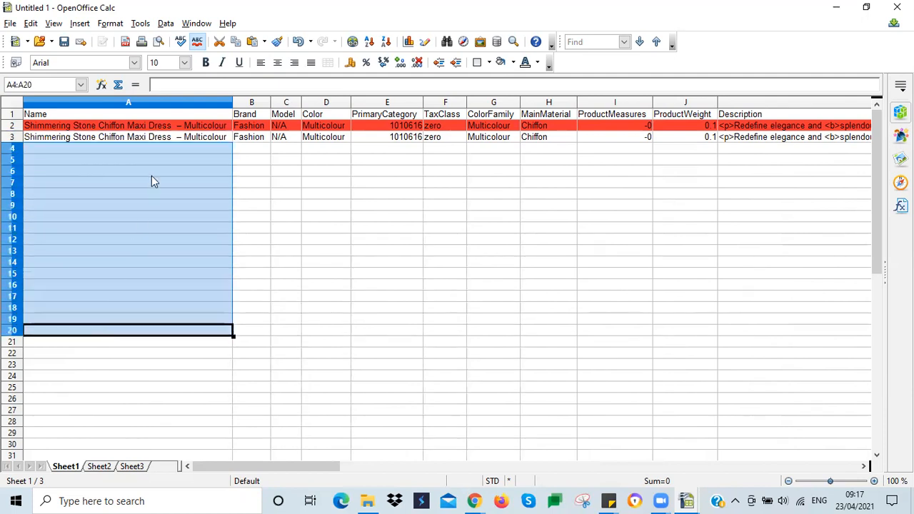
{"action": "double_click", "coordinate": [208, 137]}
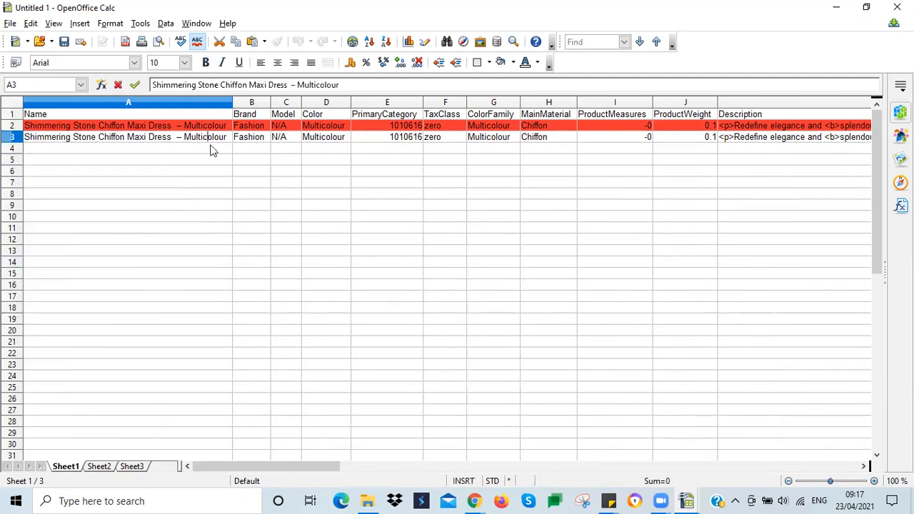
{"action": "left_click", "coordinate": [12, 138]}
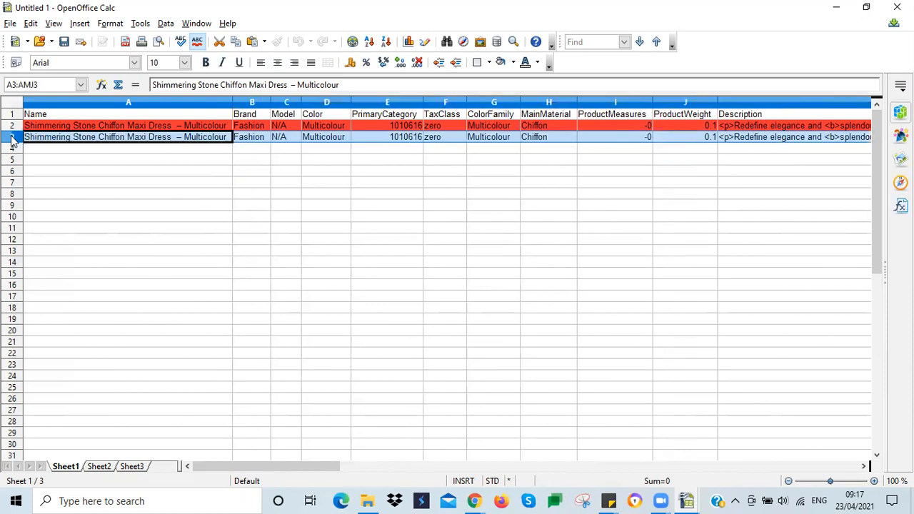
{"action": "left_click", "coordinate": [35, 152]}
{"action": "key", "text": "ctrl+v"}
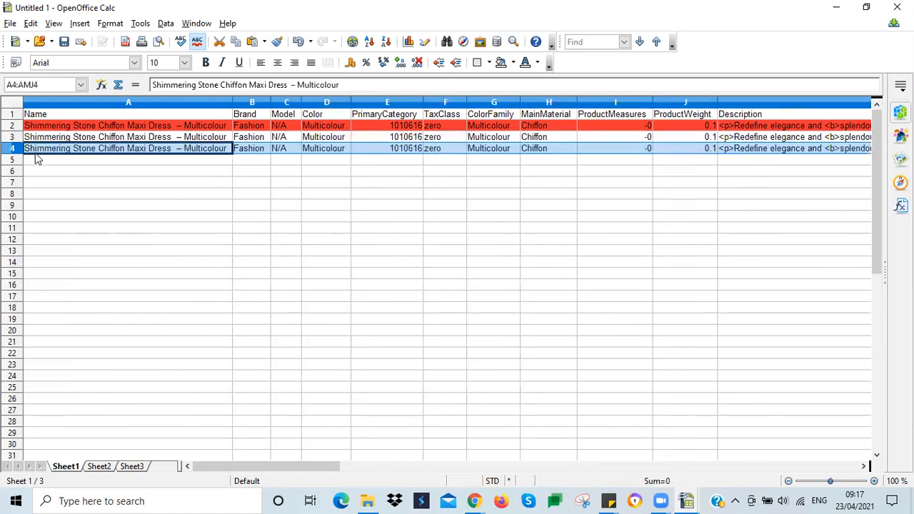
Shorten the product name in row 4 to "Maxi Dress – Multicolour"
{"action": "double_click", "coordinate": [75, 149]}
{"action": "left_click_drag", "start_coordinate": [126, 148], "coordinate": [10, 154]}
{"action": "key", "text": "BackSpace"}
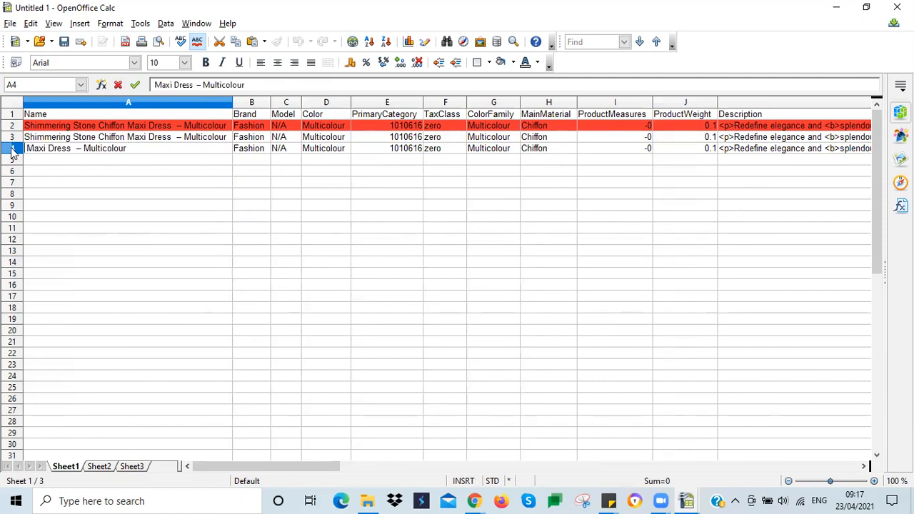
{"action": "left_click", "coordinate": [91, 142]}
{"action": "left_click", "coordinate": [88, 151]}
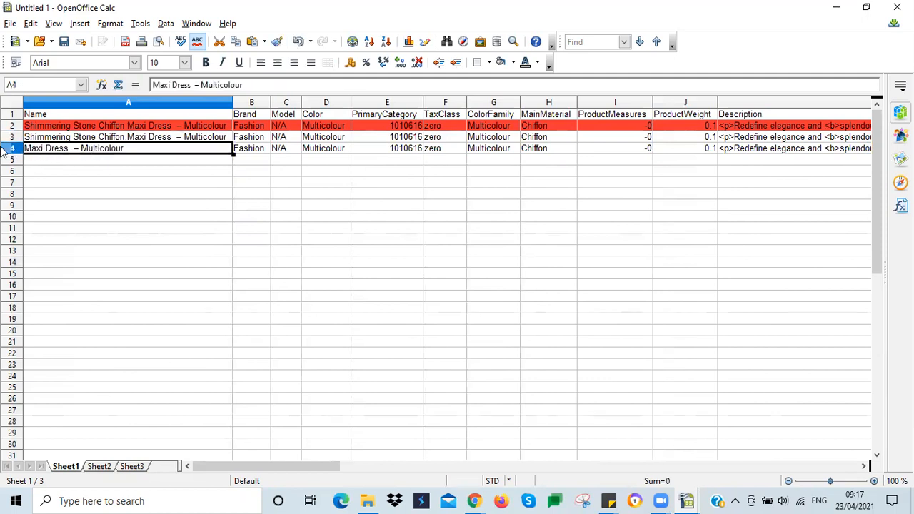
Duplicate the Maxi Dress row from row 4 into row 5
{"action": "left_click", "coordinate": [10, 149]}
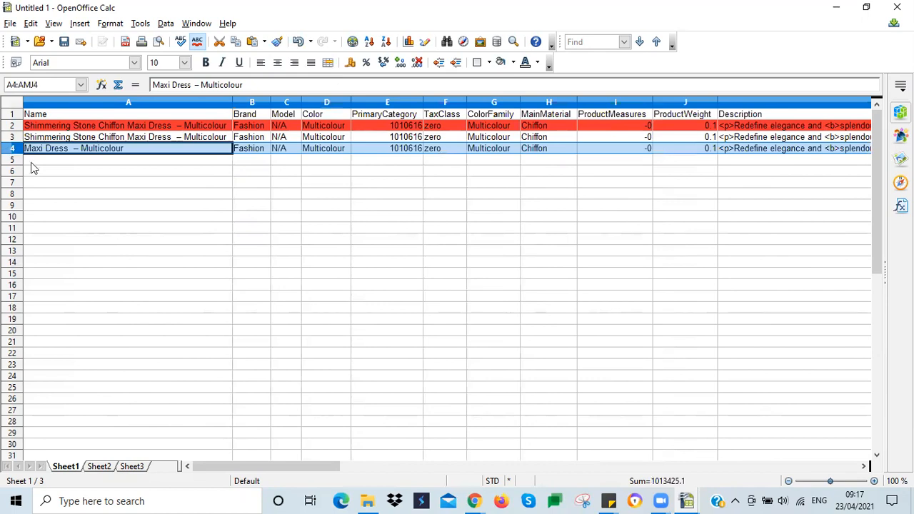
{"action": "left_click", "coordinate": [41, 161]}
{"action": "key", "text": "ctrl+v"}
Set the Variation of the product in row 4 to CH 12
{"action": "left_click", "coordinate": [50, 149]}
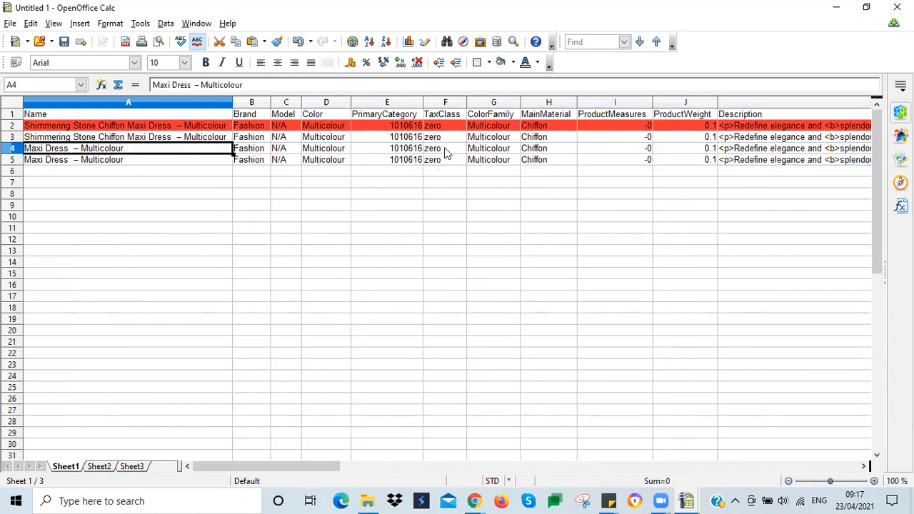
{"action": "left_click", "coordinate": [684, 150]}
{"action": "key", "text": "Right"}
{"action": "key", "text": "Right"}
{"action": "key", "text": "Right"}
{"action": "key", "text": "Right"}
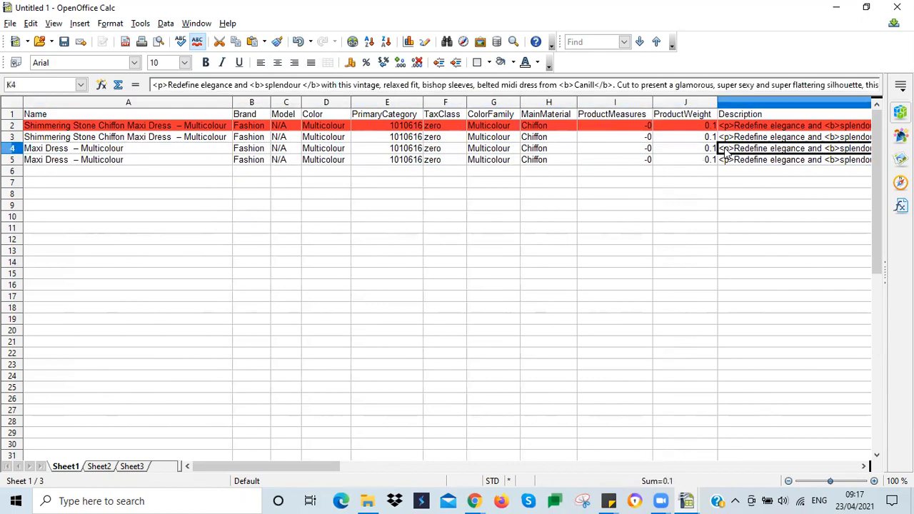
{"action": "key", "text": "Right"}
{"action": "key", "text": "Right"}
{"action": "key", "text": "Right"}
{"action": "key", "text": "Right"}
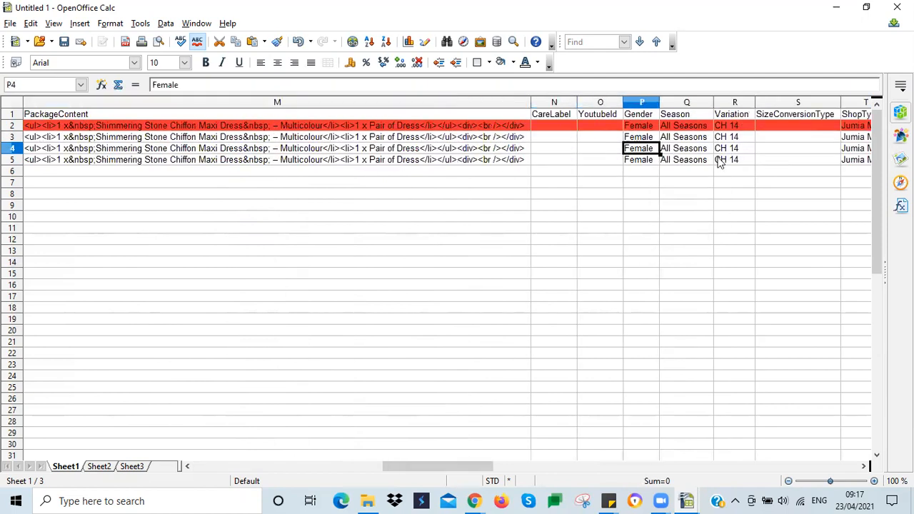
{"action": "double_click", "coordinate": [743, 149]}
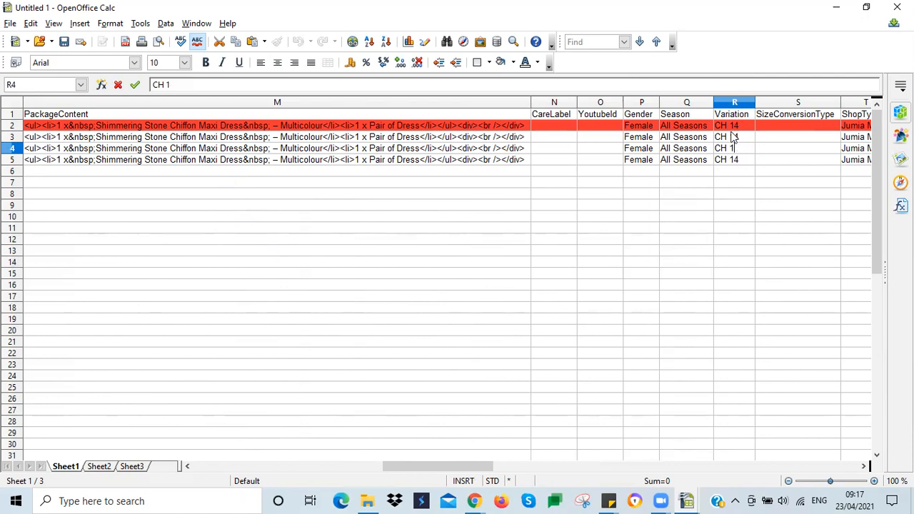
{"action": "key", "text": "Return"}
{"action": "left_click", "coordinate": [751, 148]}
{"action": "left_click", "coordinate": [758, 148]}
Delete the SaleStartDate, SalePrice and SaleEndDate cells in rows 2 to 5, shifting the cells up
{"action": "key", "text": "Right"}
{"action": "key", "text": "Right"}
{"action": "key", "text": "Right"}
{"action": "key", "text": "Right"}
{"action": "key", "text": "Right"}
{"action": "key", "text": "Right"}
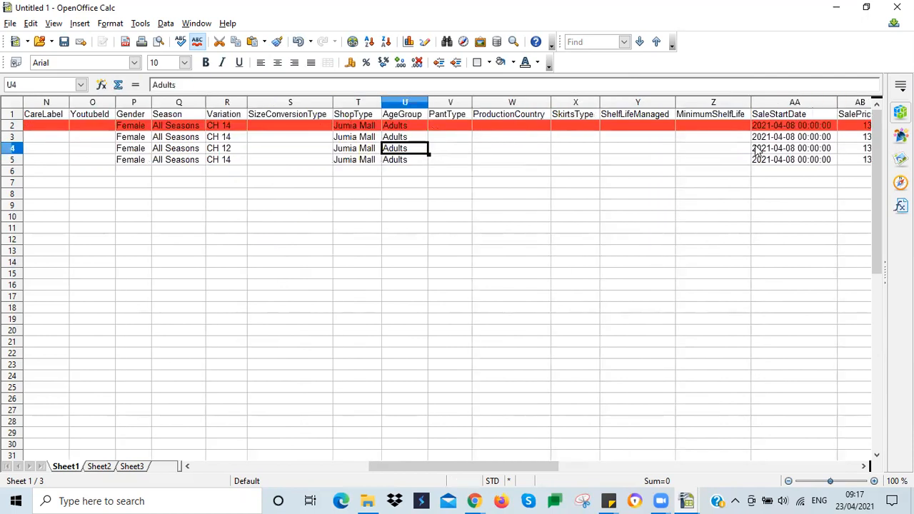
{"action": "key", "text": "Right"}
{"action": "key", "text": "Right"}
{"action": "key", "text": "Right"}
{"action": "key", "text": "Right"}
{"action": "key", "text": "Right"}
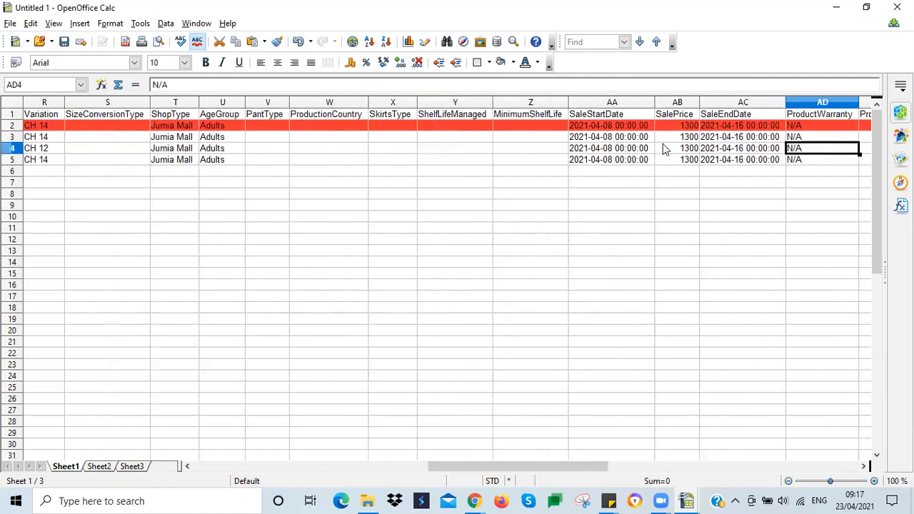
{"action": "left_click_drag", "start_coordinate": [638, 127], "coordinate": [731, 158]}
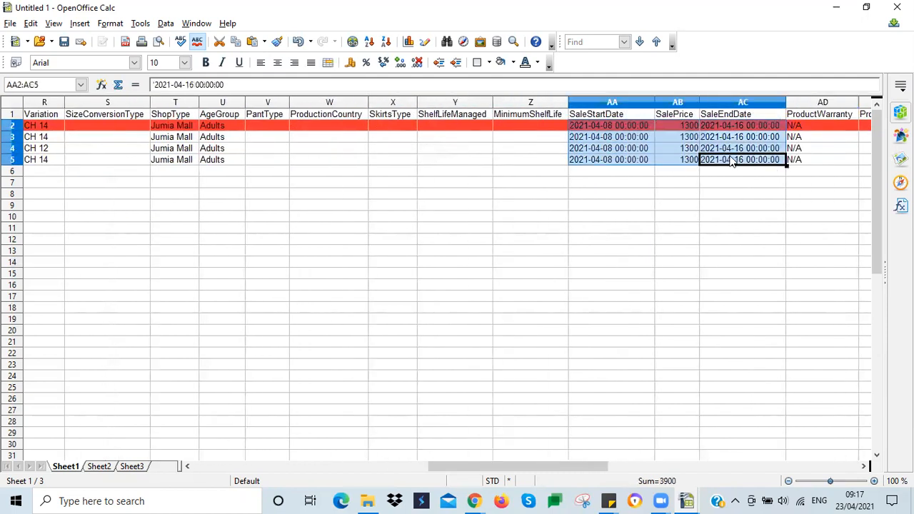
{"action": "right_click", "coordinate": [735, 141]}
{"action": "left_click", "coordinate": [774, 198]}
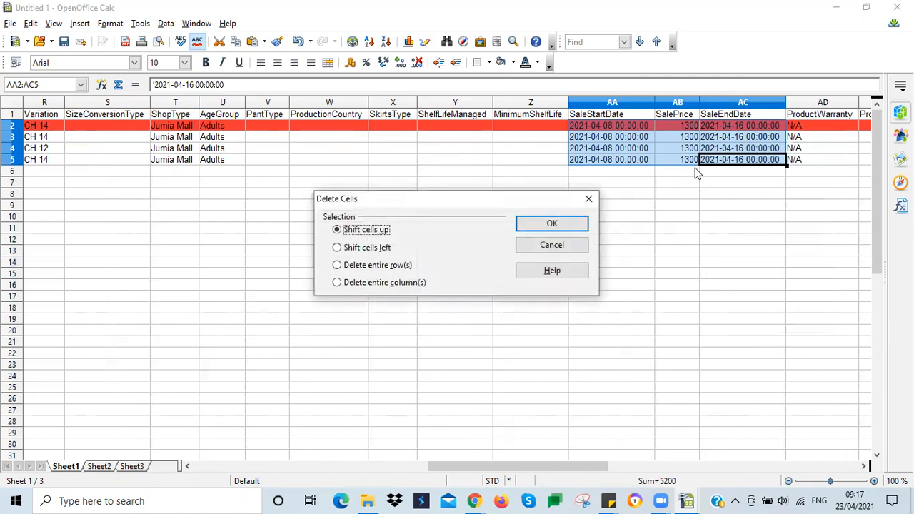
{"action": "left_click", "coordinate": [550, 223]}
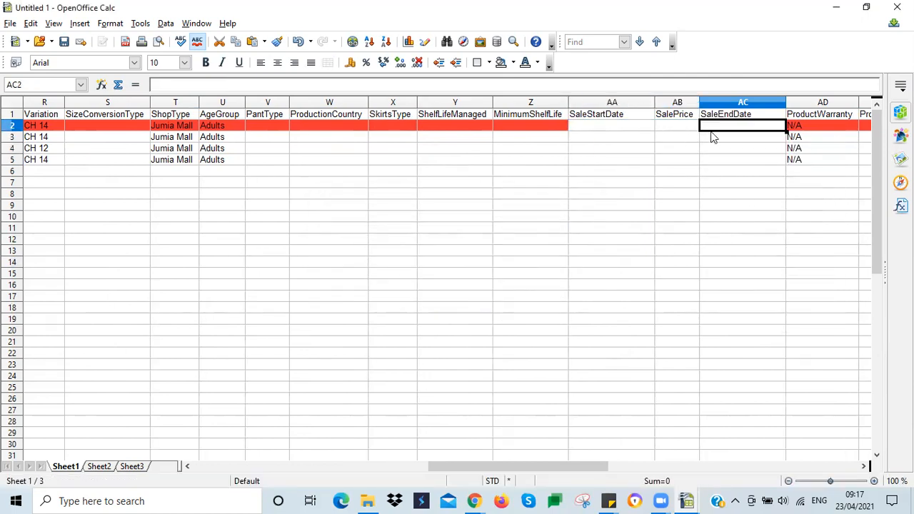
{"action": "left_click", "coordinate": [802, 141]}
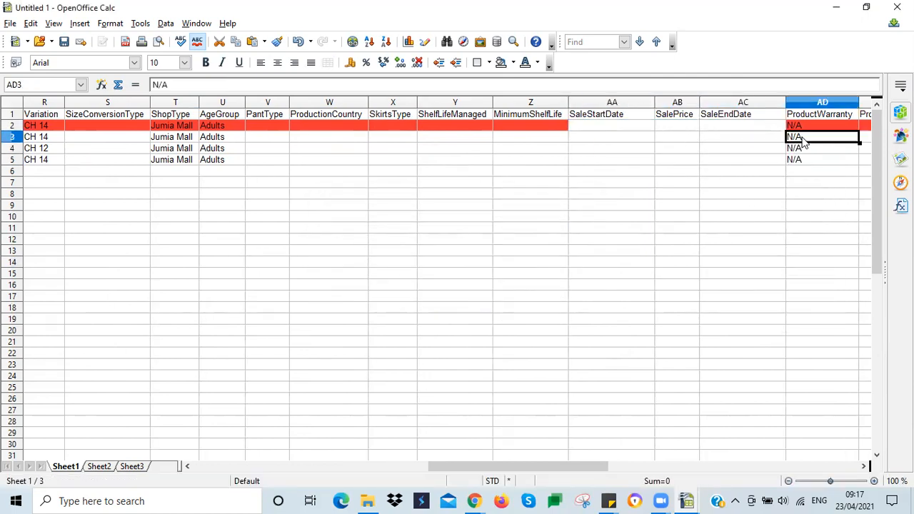
Replace "Multicolor" with "Black" in the SellerSku of rows 4 and 5
{"action": "key", "text": "Right"}
{"action": "key", "text": "Right"}
{"action": "key", "text": "Right"}
{"action": "key", "text": "Right"}
{"action": "key", "text": "Right"}
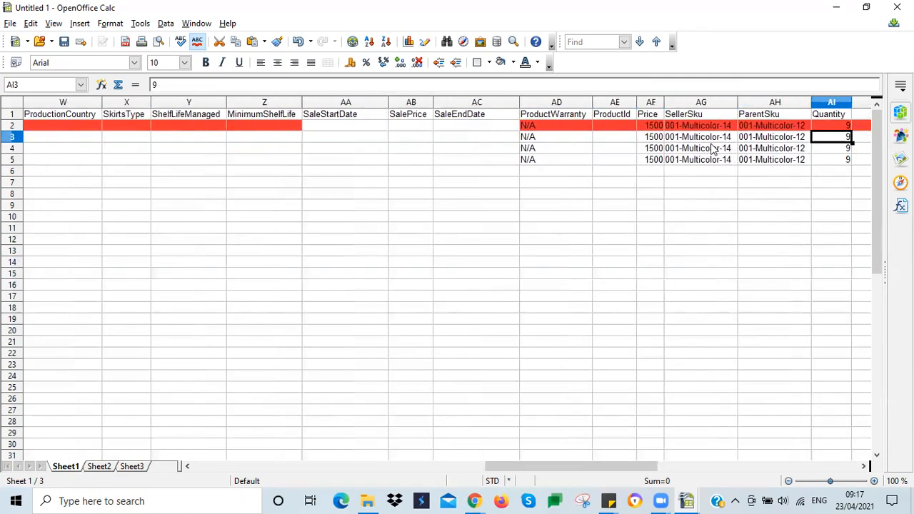
{"action": "key", "text": "Right"}
{"action": "left_click", "coordinate": [610, 150]}
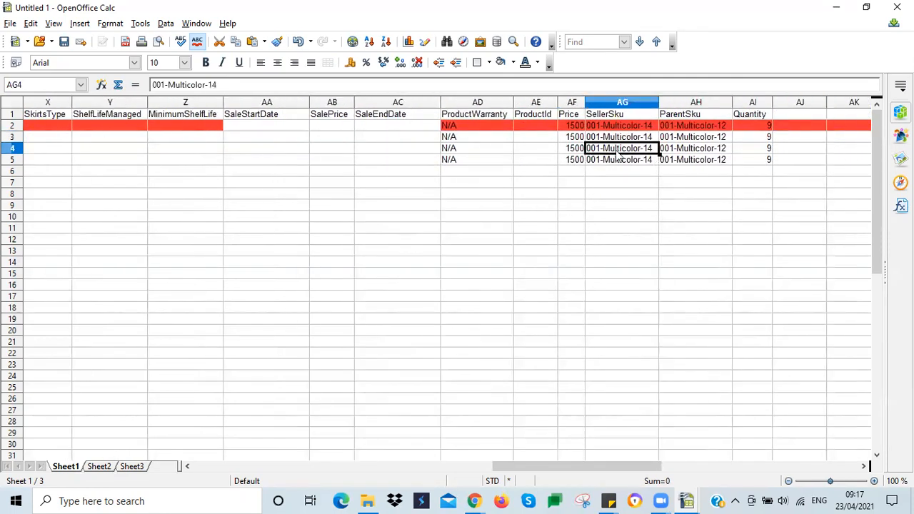
{"action": "double_click", "coordinate": [619, 150]}
{"action": "double_click", "coordinate": [618, 149]}
{"action": "type", "text": "Black"}
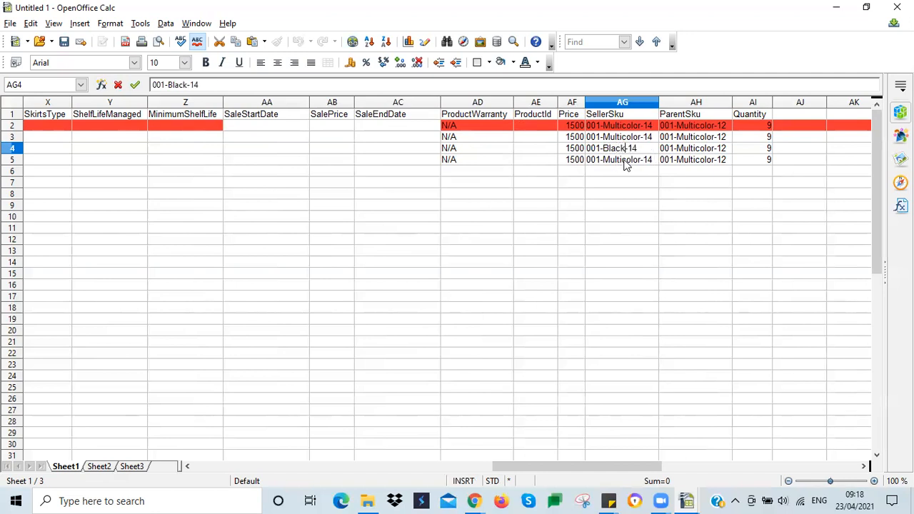
{"action": "double_click", "coordinate": [619, 160]}
{"action": "double_click", "coordinate": [619, 159]}
{"action": "type", "text": "Black"}
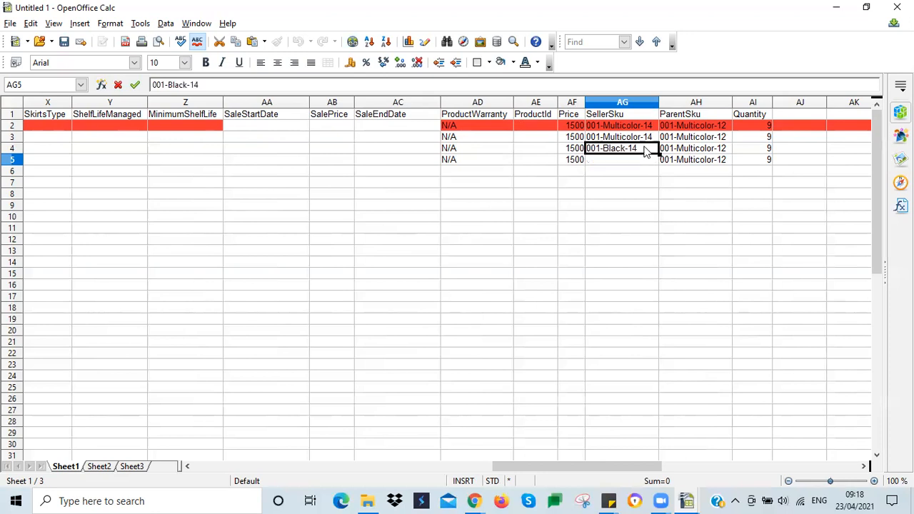
Change the SellerSku in row 4 to 001-Black-12
{"action": "double_click", "coordinate": [645, 148]}
{"action": "key", "text": "BackSpace"}
{"action": "type", "text": "2"}
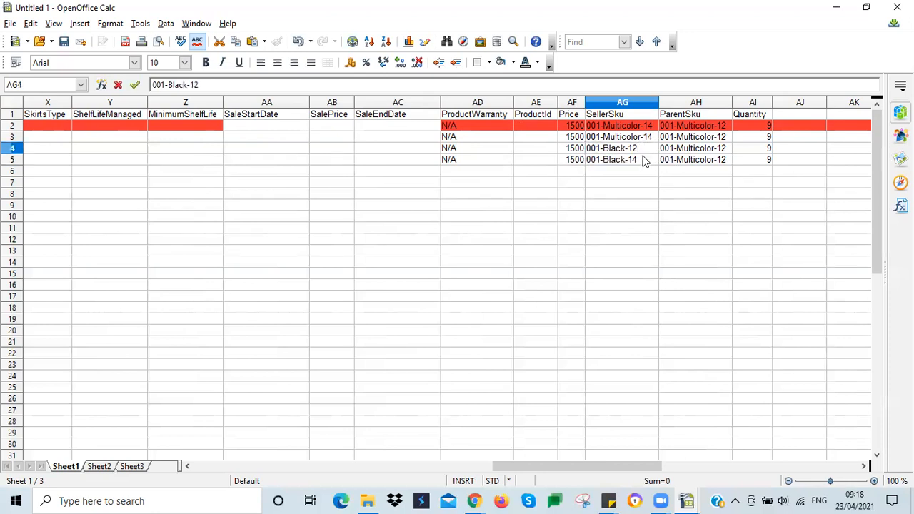
{"action": "left_click", "coordinate": [618, 140]}
Copy the SellerSku 001-Black-12 from row 4 into the ParentSku cells of rows 4 and 5, overwriting their contents
{"action": "left_click", "coordinate": [618, 152]}
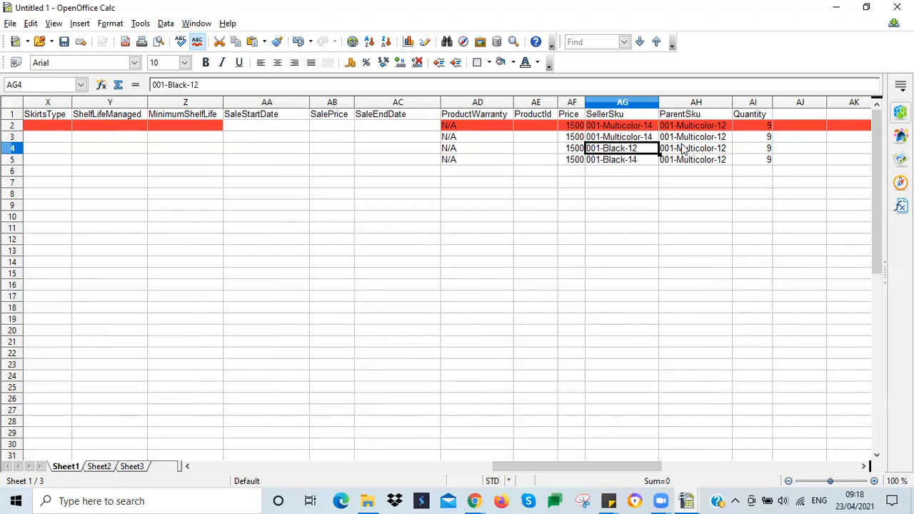
{"action": "left_click", "coordinate": [682, 150]}
{"action": "left_click", "coordinate": [621, 151]}
{"action": "left_click_drag", "start_coordinate": [696, 151], "coordinate": [698, 163]}
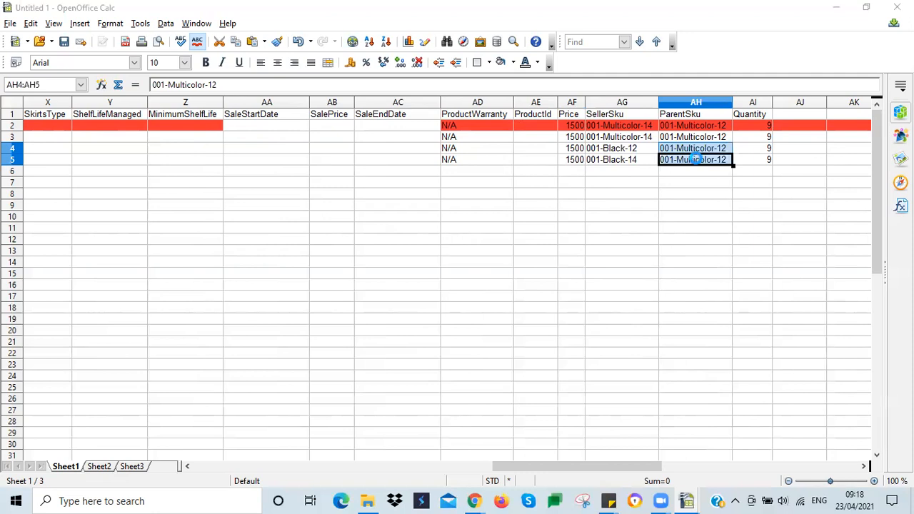
{"action": "type", "text": "001-Black-12 001-Black-12"}
{"action": "left_click", "coordinate": [410, 278]}
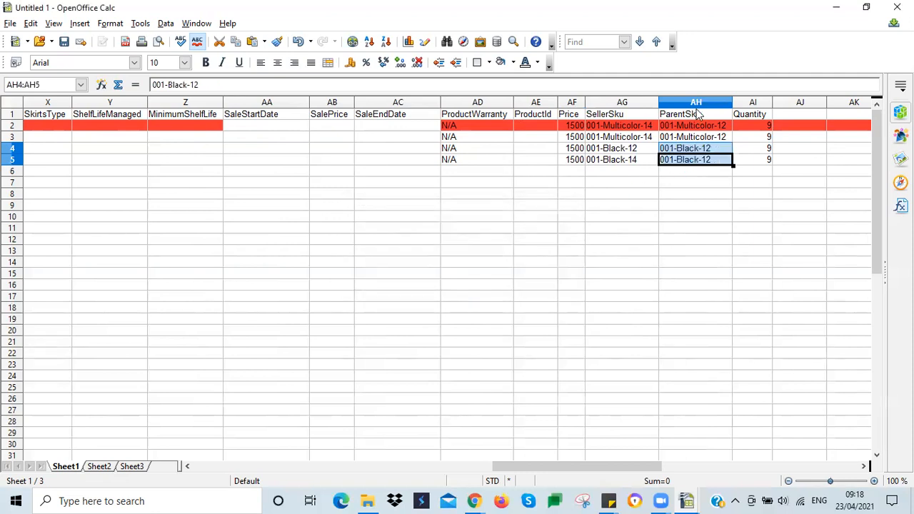
Paste the row 4 SellerSku over the ParentSku cells of rows 4 and 5 once more
{"action": "left_click", "coordinate": [695, 103]}
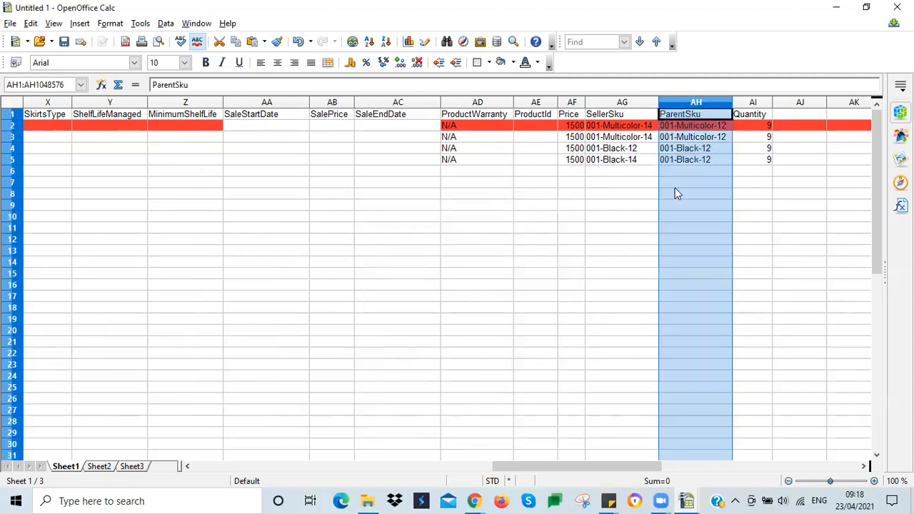
{"action": "left_click", "coordinate": [642, 156]}
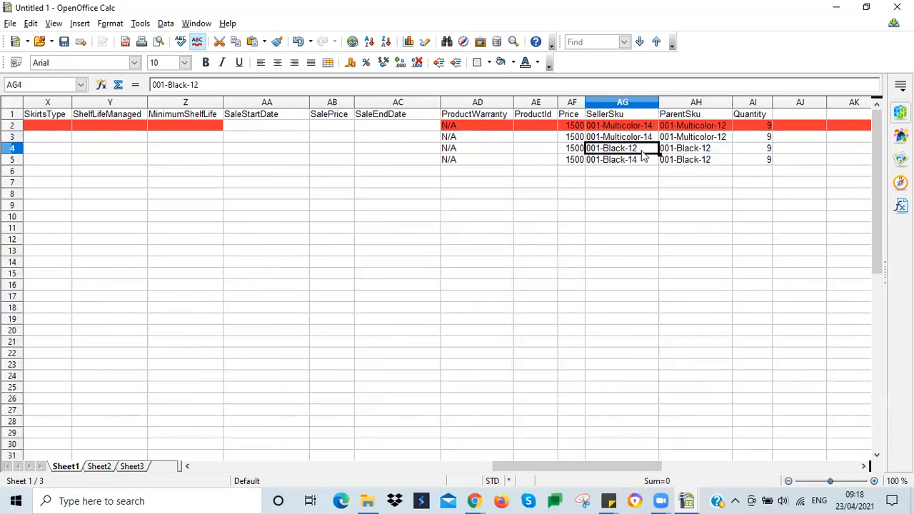
{"action": "left_click", "coordinate": [681, 150]}
{"action": "left_click_drag", "start_coordinate": [692, 152], "coordinate": [697, 162]}
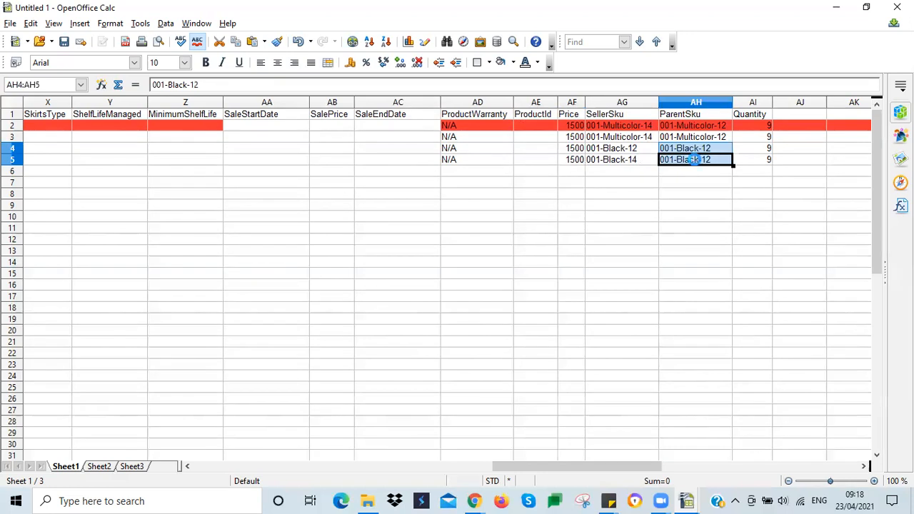
{"action": "key", "text": "ctrl+v"}
{"action": "left_click", "coordinate": [401, 278]}
{"action": "key", "text": "Left"}
{"action": "key", "text": "Up"}
{"action": "key", "text": "Down"}
{"action": "key", "text": "Up"}
{"action": "key", "text": "Down"}
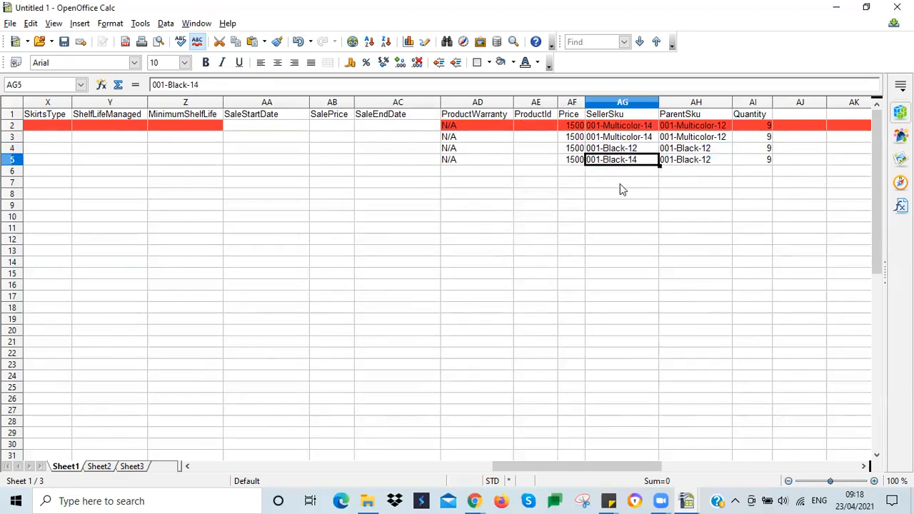
Save the spreadsheet on the Desktop as "Other Format" in Text CSV format, keeping that format
{"action": "left_click_drag", "start_coordinate": [581, 468], "coordinate": [242, 457]}
{"action": "left_click", "coordinate": [187, 164]}
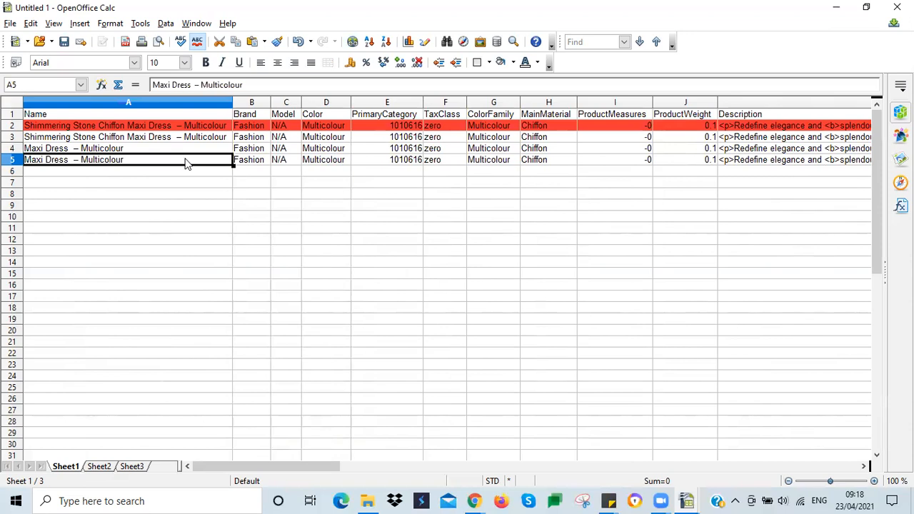
{"action": "key", "text": "ctrl+s"}
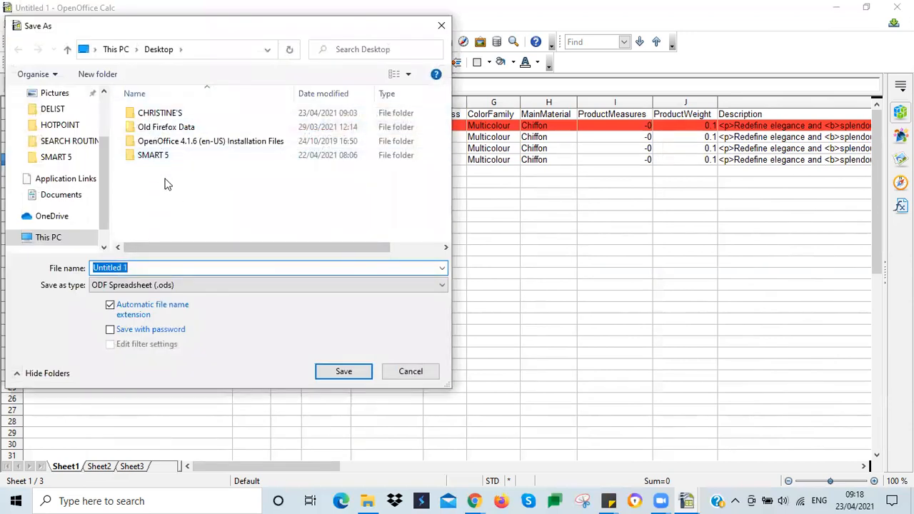
{"action": "type", "text": "Other Format"}
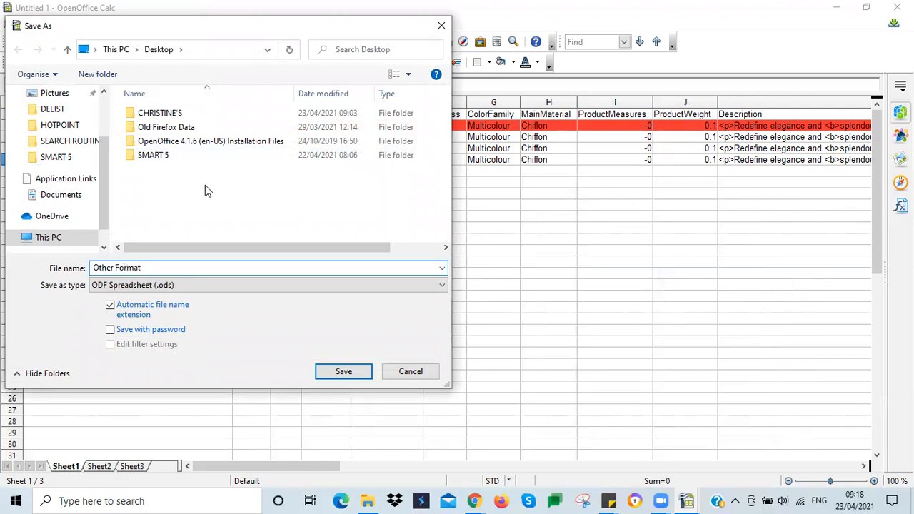
{"action": "left_click", "coordinate": [167, 286]}
{"action": "left_click", "coordinate": [129, 425]}
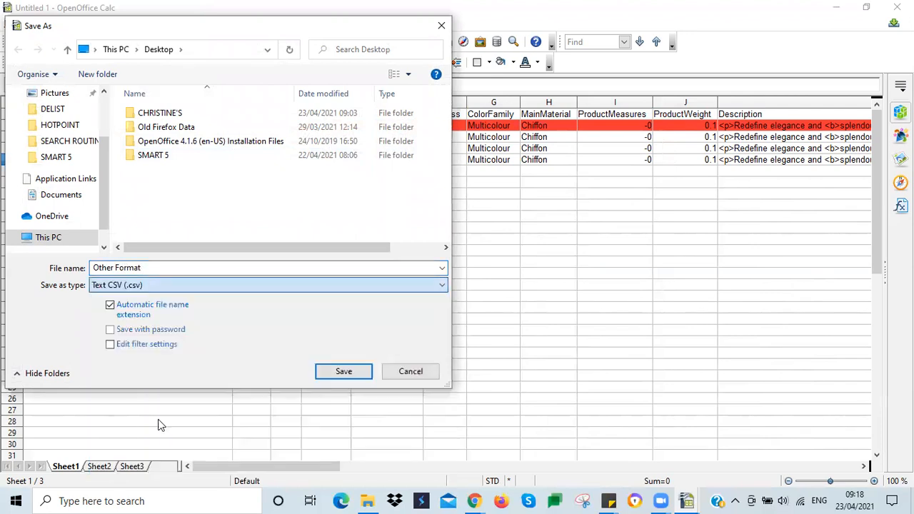
{"action": "left_click", "coordinate": [334, 371]}
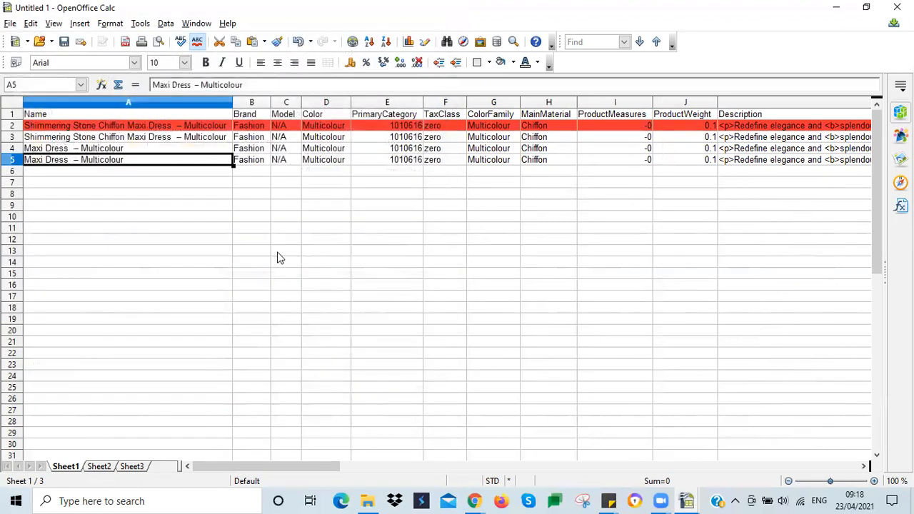
{"action": "key", "text": "Return"}
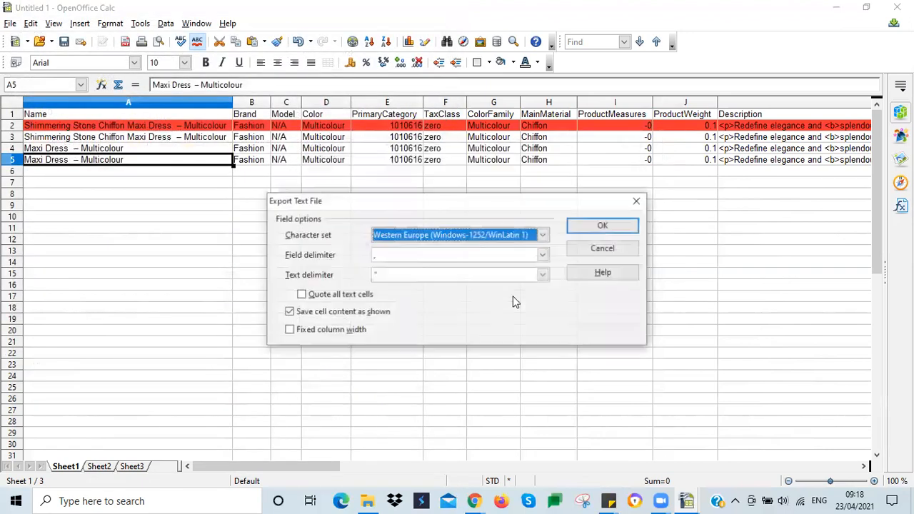
Export the CSV with the Unicode (UTF-8) character set and a semicolon field delimiter, acknowledging the save warning
{"action": "left_click", "coordinate": [542, 234]}
{"action": "scroll", "coordinate": [434, 275], "scroll_direction": "up", "scroll_amount": 2}
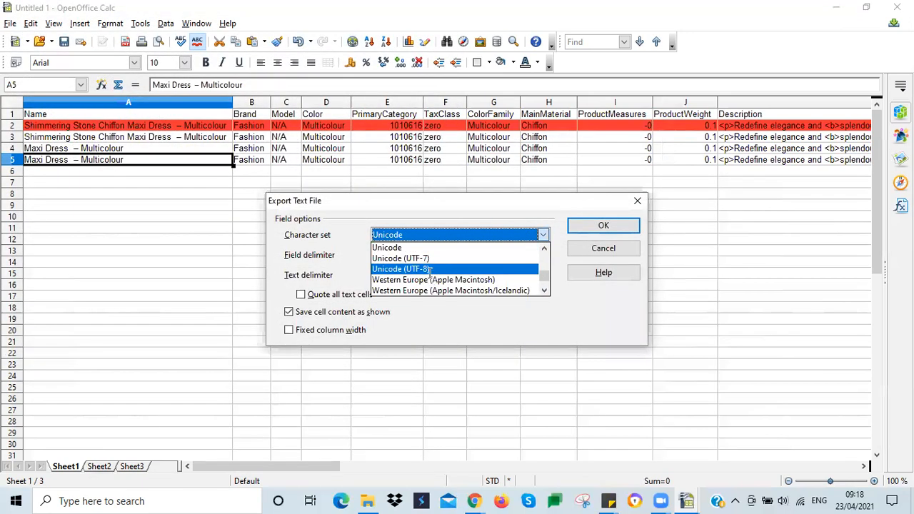
{"action": "left_click", "coordinate": [428, 268]}
{"action": "left_click", "coordinate": [543, 254]}
{"action": "left_click", "coordinate": [398, 278]}
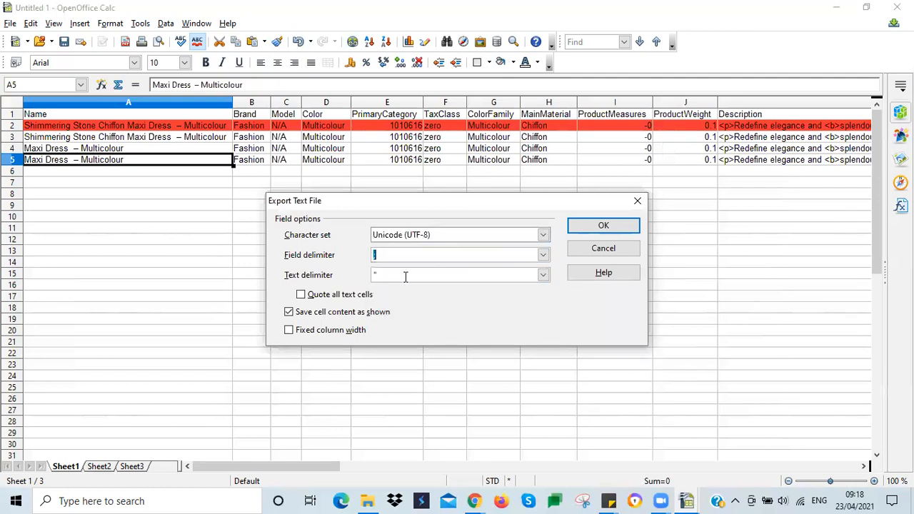
{"action": "left_click", "coordinate": [586, 227]}
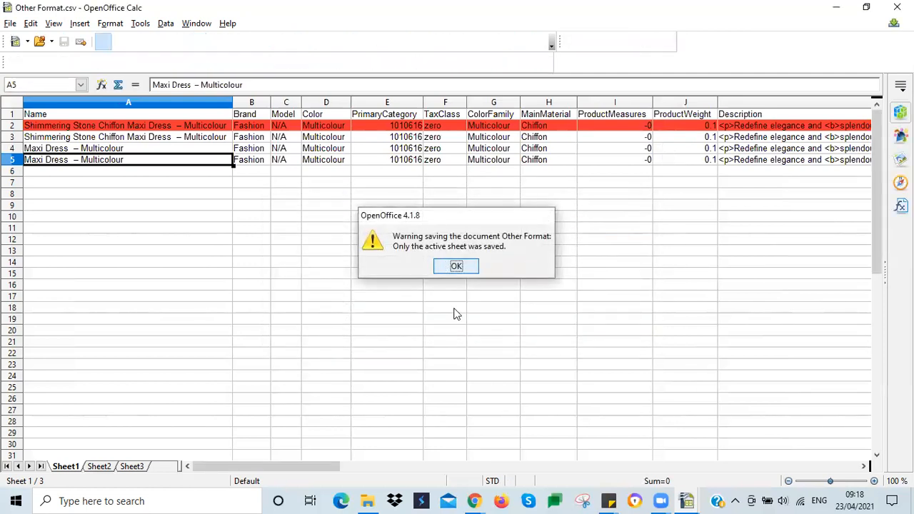
{"action": "left_click", "coordinate": [445, 271]}
{"action": "left_click", "coordinate": [473, 500]}
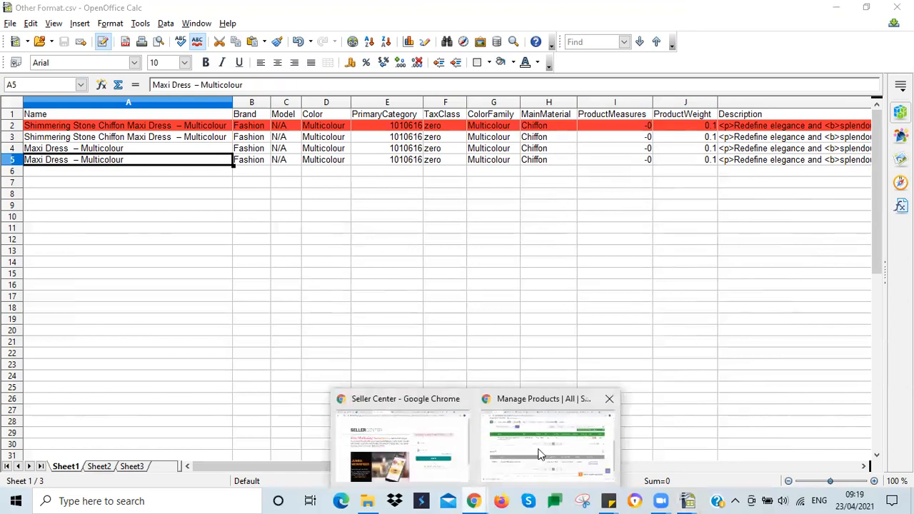
{"action": "mouse_move", "coordinate": [686, 500]}
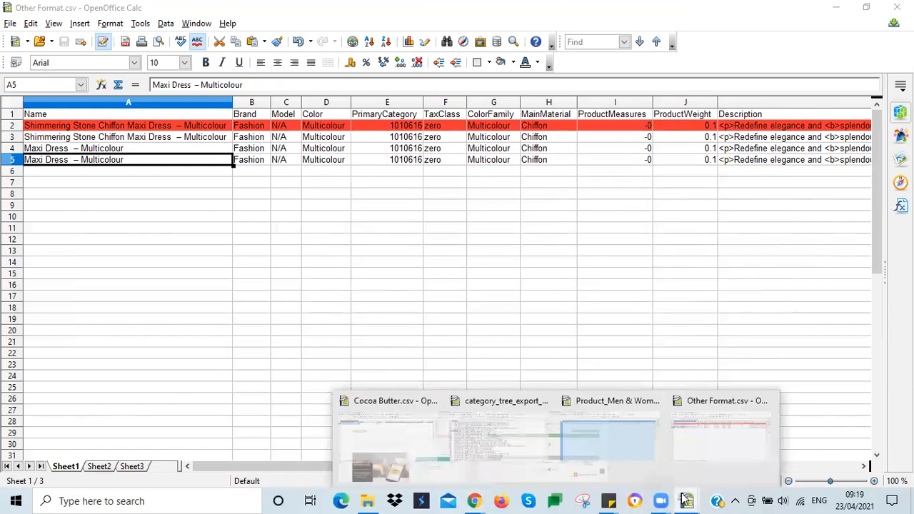
{"action": "left_click", "coordinate": [760, 402]}
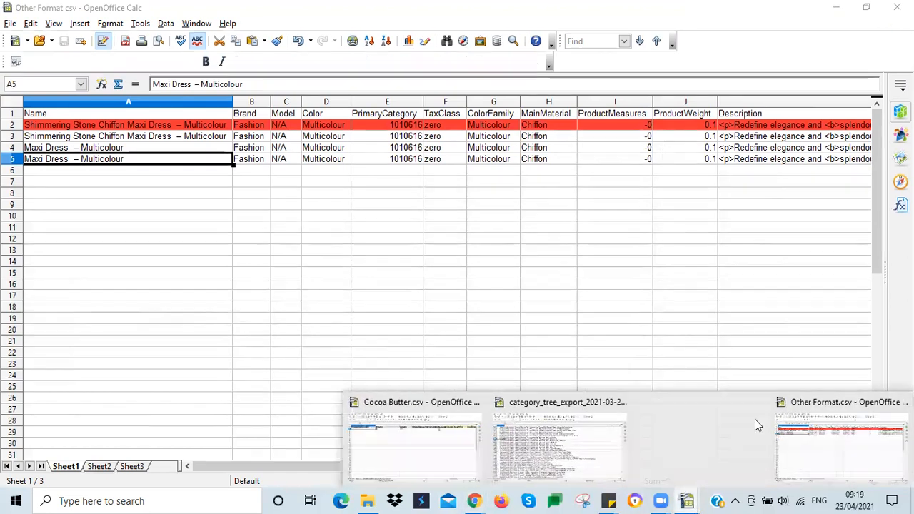
{"action": "left_click", "coordinate": [791, 445]}
Delete rows 2 and 3, which hold the Shimmering Stone Chiffon Maxi Dress
{"action": "left_click", "coordinate": [11, 126]}
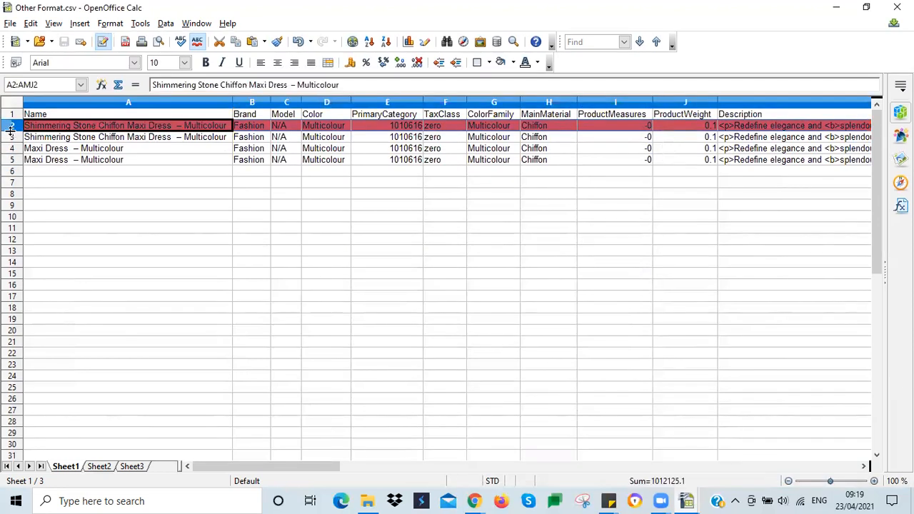
{"action": "right_click", "coordinate": [13, 129]}
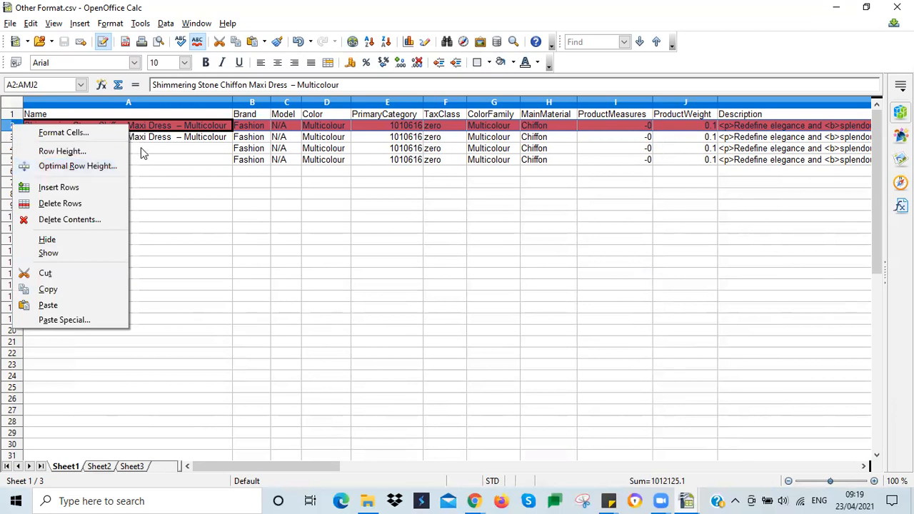
{"action": "key", "text": "Escape"}
{"action": "left_click_drag", "start_coordinate": [9, 128], "coordinate": [10, 137]}
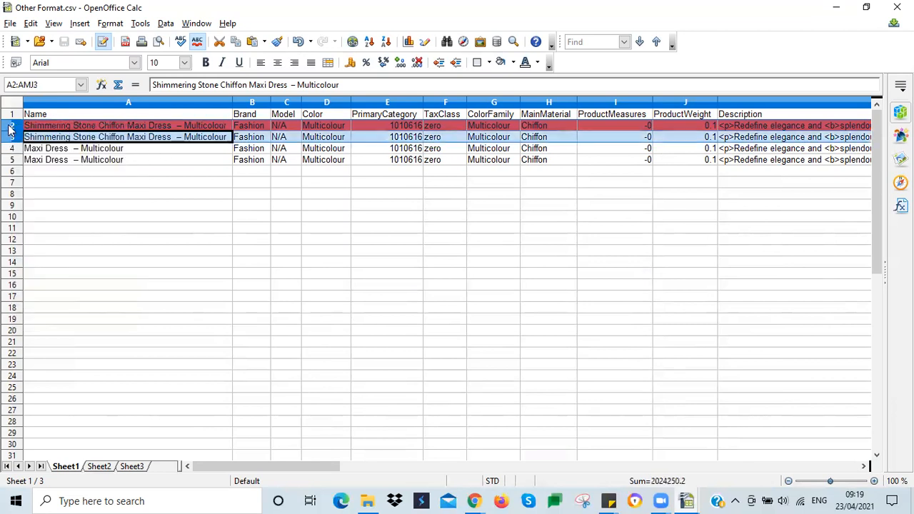
{"action": "right_click", "coordinate": [10, 125]}
{"action": "left_click", "coordinate": [41, 205]}
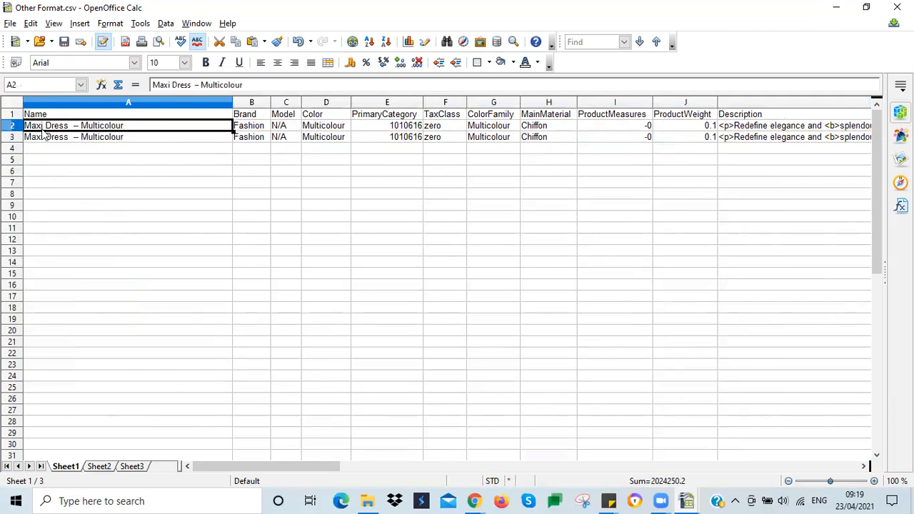
Undo the deletion of the two Shimmering Stone Chiffon Maxi Dress rows
{"action": "left_click_drag", "start_coordinate": [46, 150], "coordinate": [68, 409]}
{"action": "left_click", "coordinate": [54, 127]}
{"action": "left_click", "coordinate": [59, 136]}
{"action": "left_click", "coordinate": [62, 128]}
{"action": "left_click", "coordinate": [308, 129]}
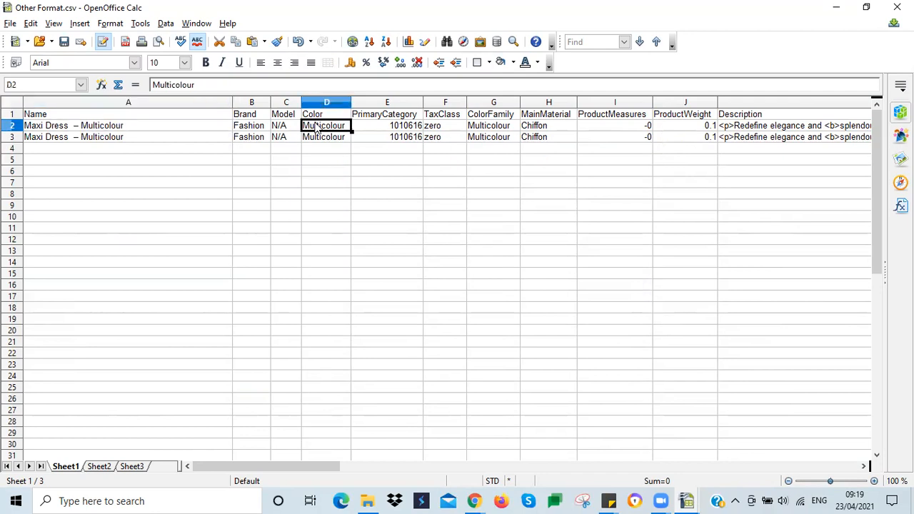
{"action": "left_click", "coordinate": [199, 129]}
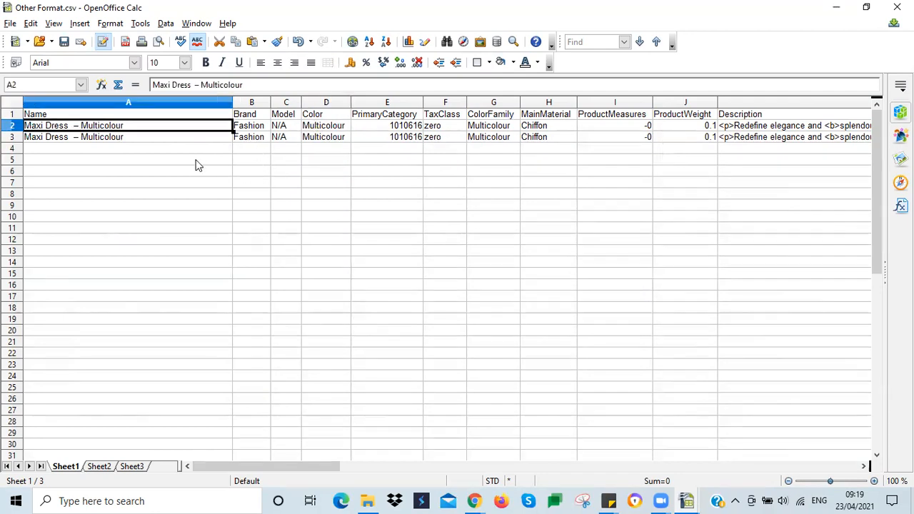
{"action": "key", "text": "ctrl+z"}
{"action": "left_click", "coordinate": [211, 160]}
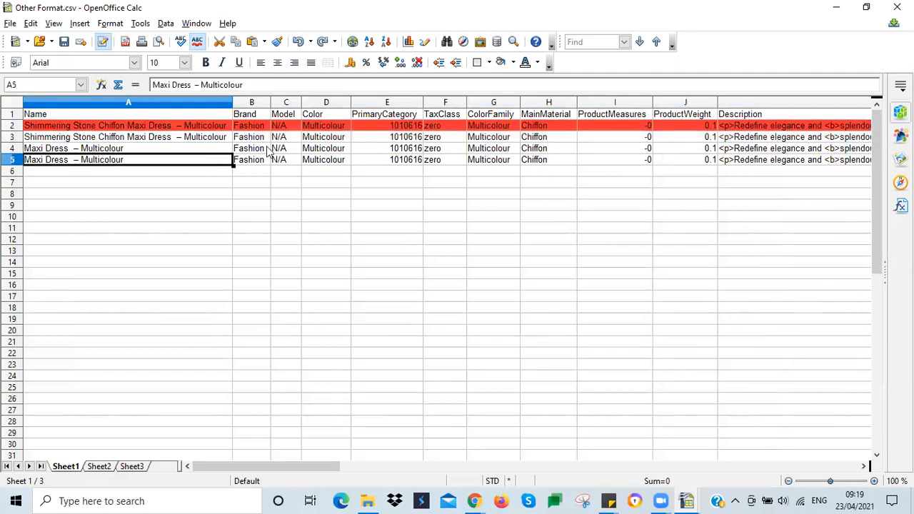
Set the SellerSku in row 2, the red-highlighted Shimmering Stone Chiffon Maxi Dress row, to 001-Multicolor-12
{"action": "left_click", "coordinate": [301, 136]}
{"action": "left_click", "coordinate": [745, 140]}
{"action": "key", "text": "Right"}
{"action": "key", "text": "Right"}
{"action": "key", "text": "Right"}
{"action": "key", "text": "Right"}
{"action": "key", "text": "Right"}
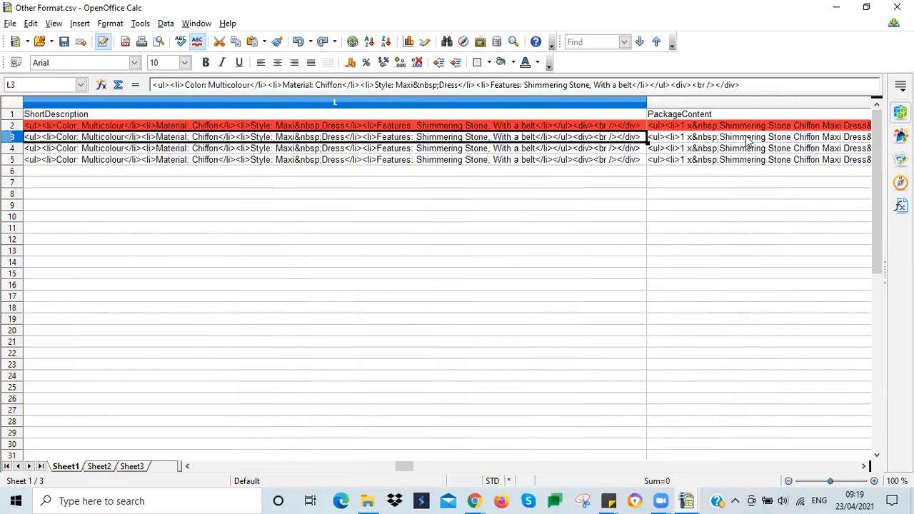
{"action": "key", "text": "Right"}
{"action": "key", "text": "Right"}
{"action": "key", "text": "Right"}
{"action": "key", "text": "Right"}
{"action": "key", "text": "Right"}
{"action": "key", "text": "Right"}
{"action": "key", "text": "Right"}
{"action": "key", "text": "Right"}
{"action": "key", "text": "Right"}
{"action": "key", "text": "Right"}
{"action": "key", "text": "Right"}
{"action": "key", "text": "Right"}
{"action": "key", "text": "Right"}
{"action": "key", "text": "Right"}
{"action": "key", "text": "Right"}
{"action": "key", "text": "Right"}
{"action": "key", "text": "Right"}
{"action": "key", "text": "Right"}
{"action": "key", "text": "Right"}
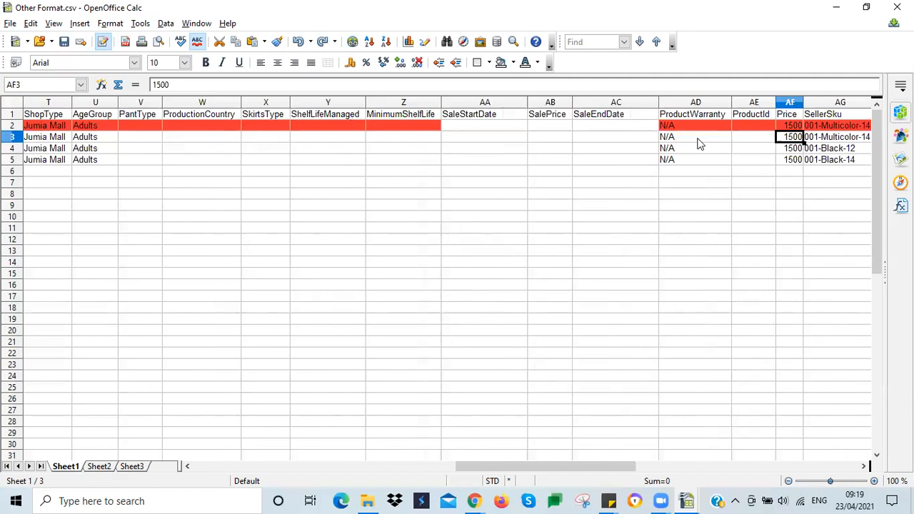
{"action": "key", "text": "Right"}
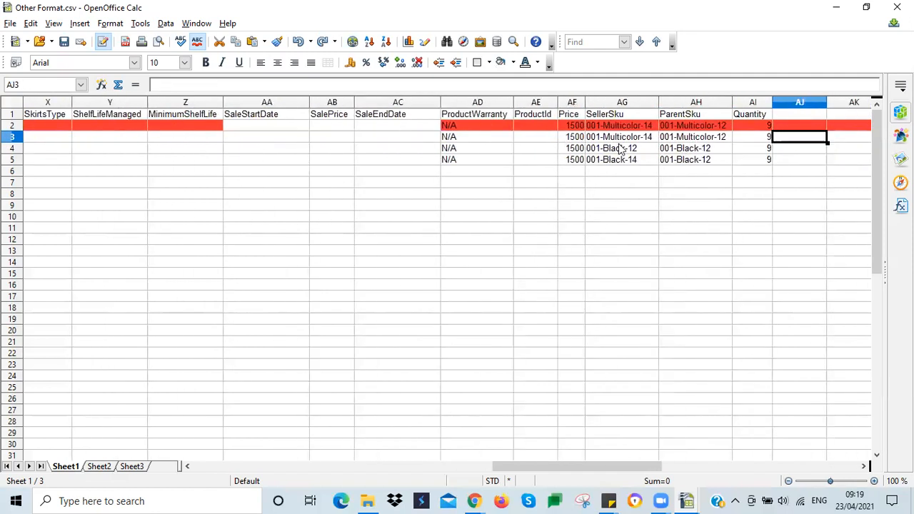
{"action": "double_click", "coordinate": [656, 140]}
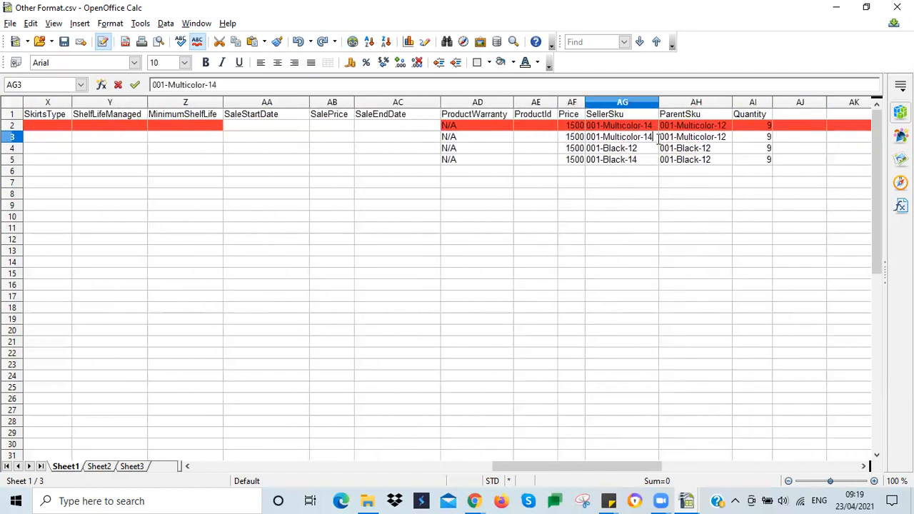
{"action": "key", "text": "BackSpace"}
{"action": "left_click", "coordinate": [655, 125]}
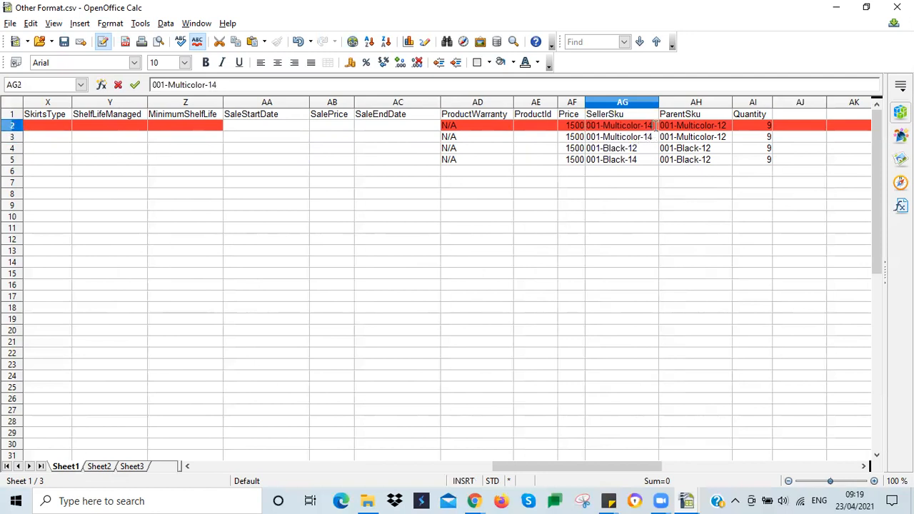
{"action": "type", "text": "2"}
Set the Variation of the dress in row 2 to CH 12 and save the CSV file
{"action": "left_click", "coordinate": [114, 128]}
{"action": "key", "text": "Left"}
{"action": "key", "text": "Left"}
{"action": "key", "text": "Left"}
{"action": "key", "text": "Left"}
{"action": "key", "text": "Left"}
{"action": "key", "text": "Left"}
{"action": "key", "text": "Left"}
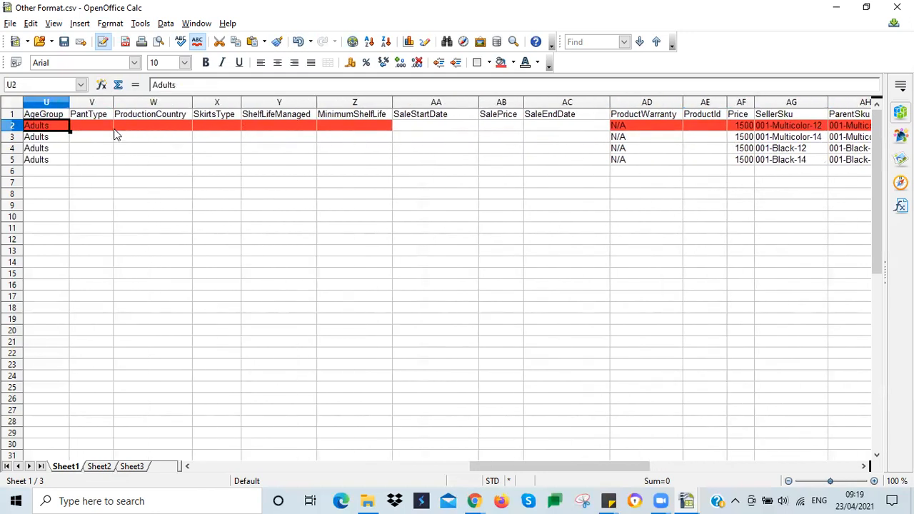
{"action": "key", "text": "Left"}
{"action": "key", "text": "Left"}
{"action": "double_click", "coordinate": [145, 126]}
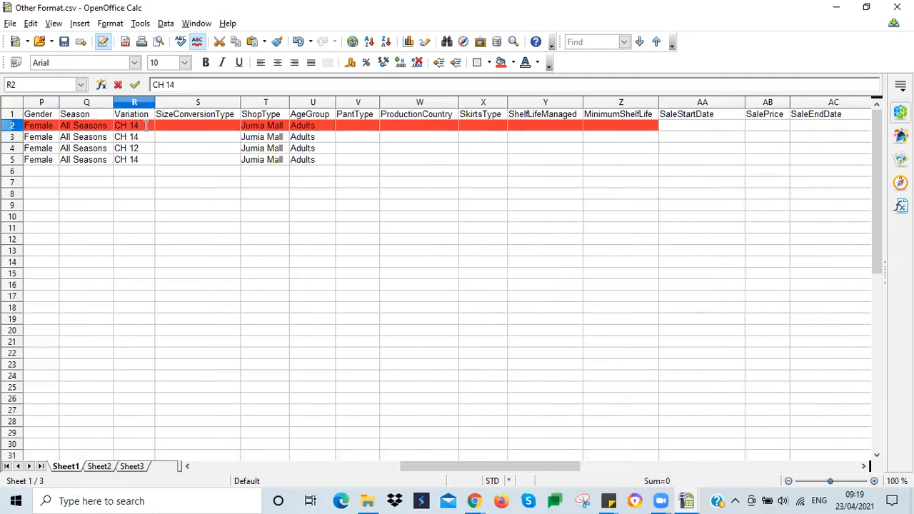
{"action": "type", "text": "2"}
{"action": "key", "text": "Return"}
{"action": "key", "text": "Down"}
{"action": "key", "text": "Down"}
{"action": "left_click", "coordinate": [191, 141]}
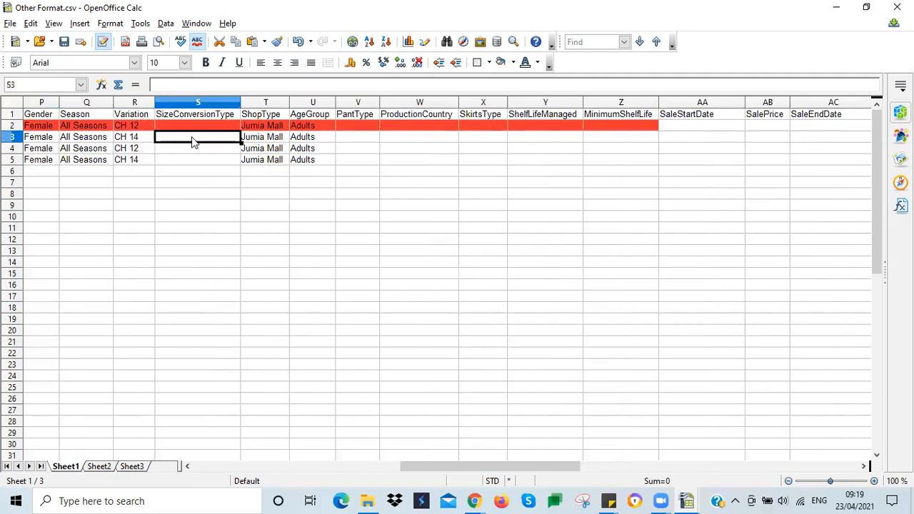
Switch to Seller Center in Chrome and open the file upload stage of Import Products
{"action": "mouse_move", "coordinate": [474, 500]}
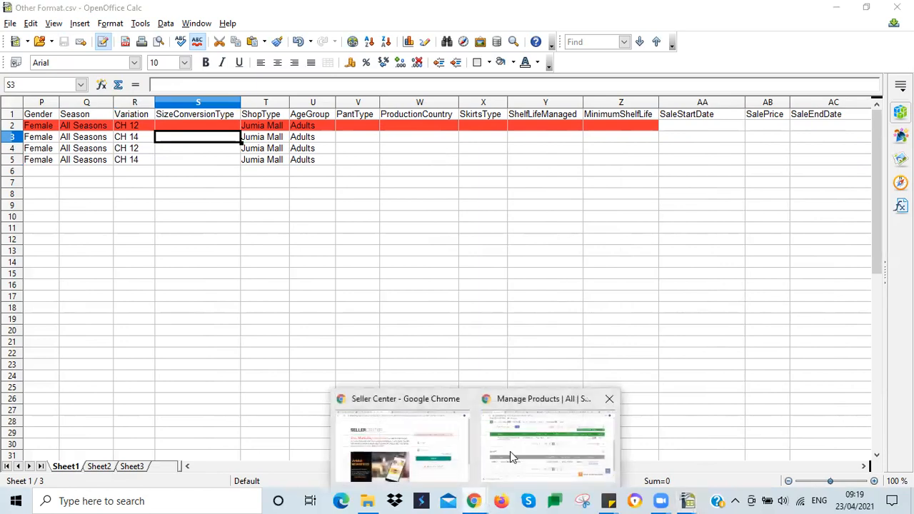
{"action": "left_click", "coordinate": [505, 459]}
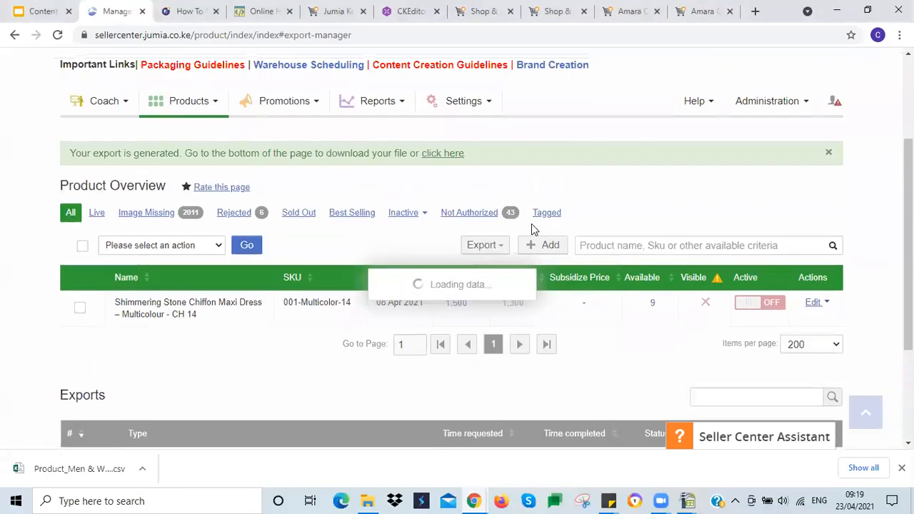
{"action": "left_click", "coordinate": [196, 110]}
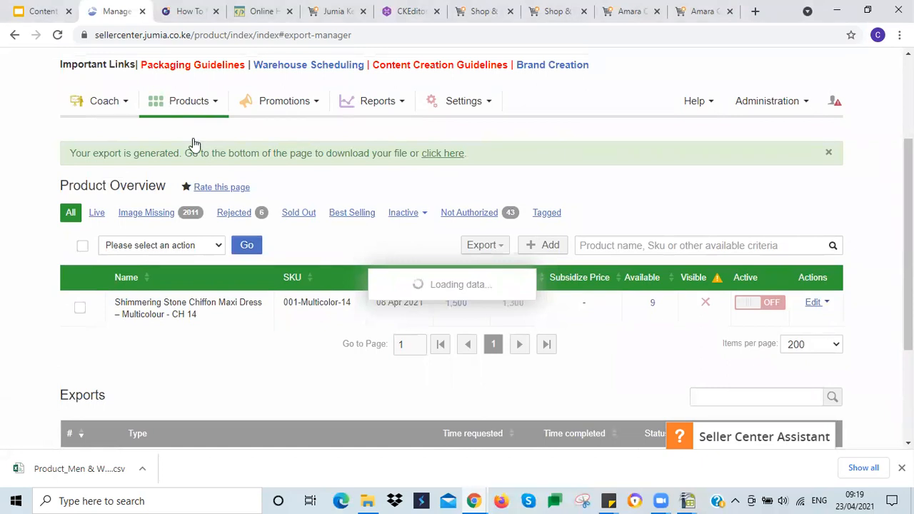
{"action": "left_click", "coordinate": [184, 189]}
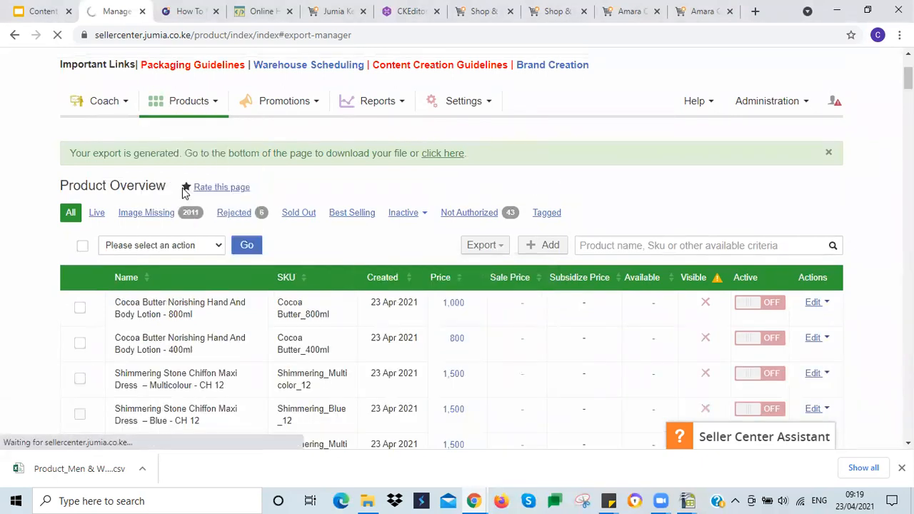
{"action": "scroll", "coordinate": [442, 200], "scroll_direction": "down", "scroll_amount": 3}
{"action": "left_click", "coordinate": [450, 183]}
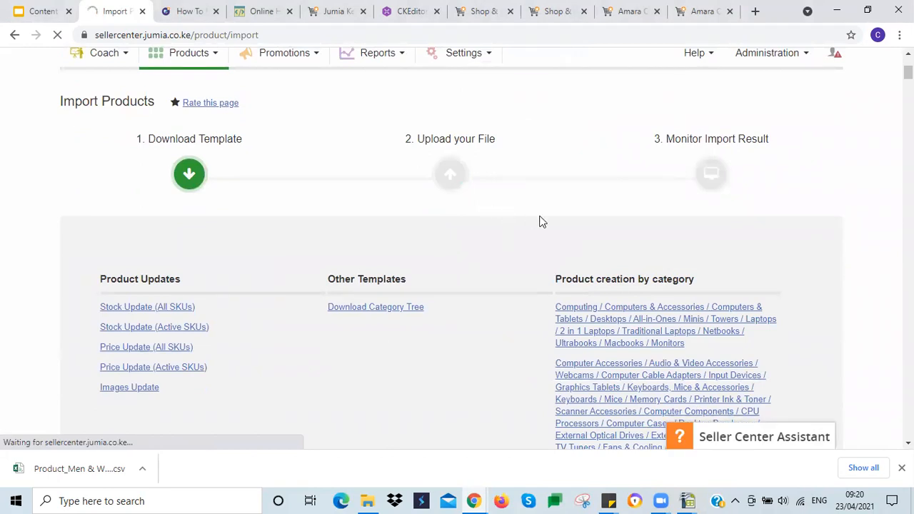
Upload the Other Format file from the Desktop using the "Create new products" import mode
{"action": "scroll", "coordinate": [541, 218], "scroll_direction": "down", "scroll_amount": 3}
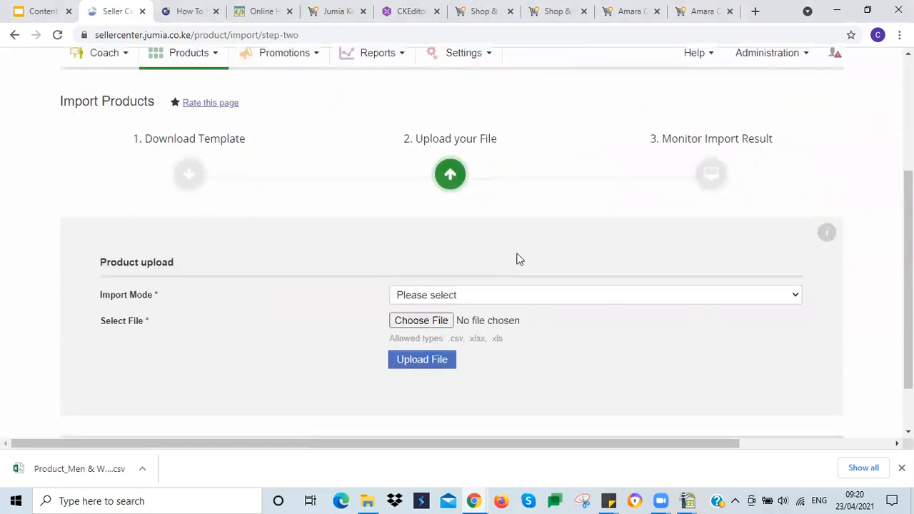
{"action": "left_click", "coordinate": [488, 301]}
{"action": "left_click", "coordinate": [472, 325]}
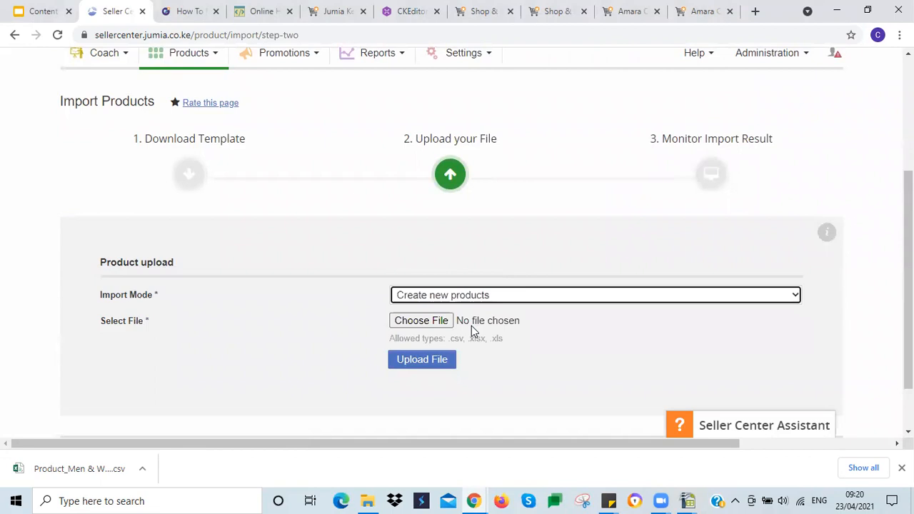
{"action": "left_click", "coordinate": [421, 320]}
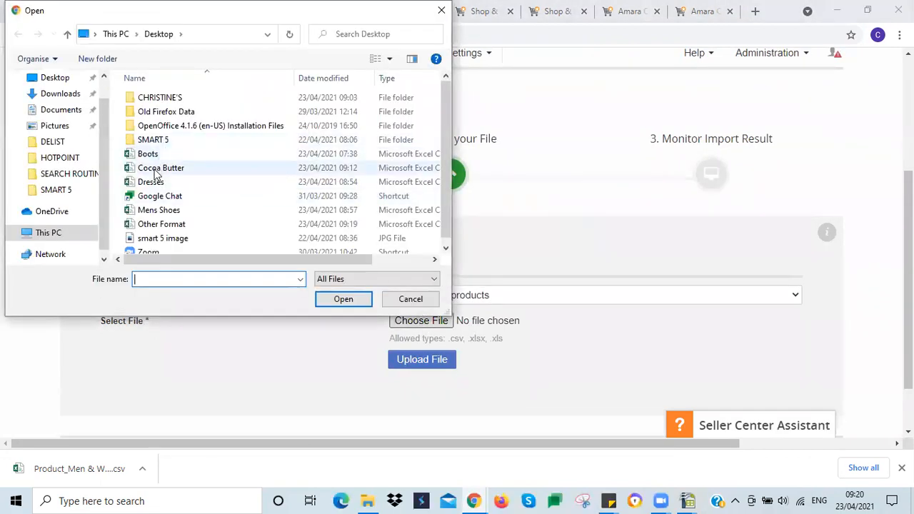
{"action": "left_click", "coordinate": [161, 224]}
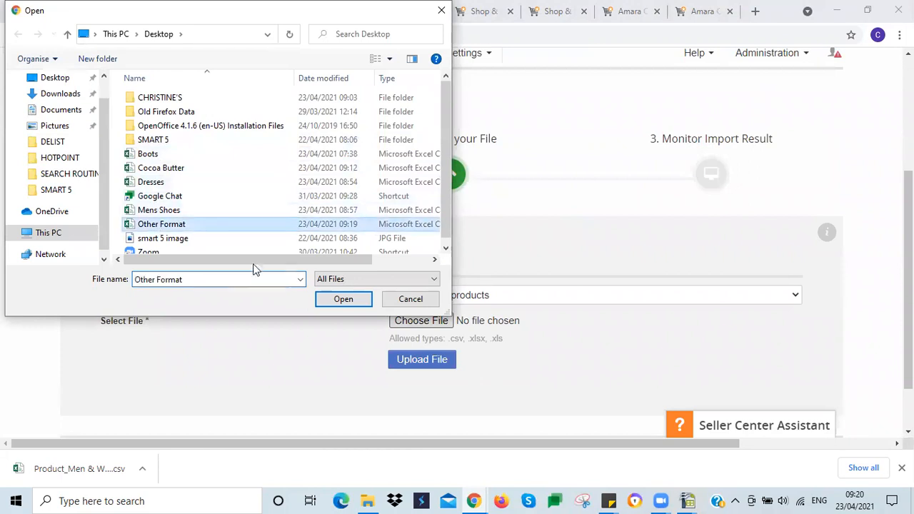
{"action": "left_click", "coordinate": [325, 301]}
{"action": "left_click", "coordinate": [418, 361]}
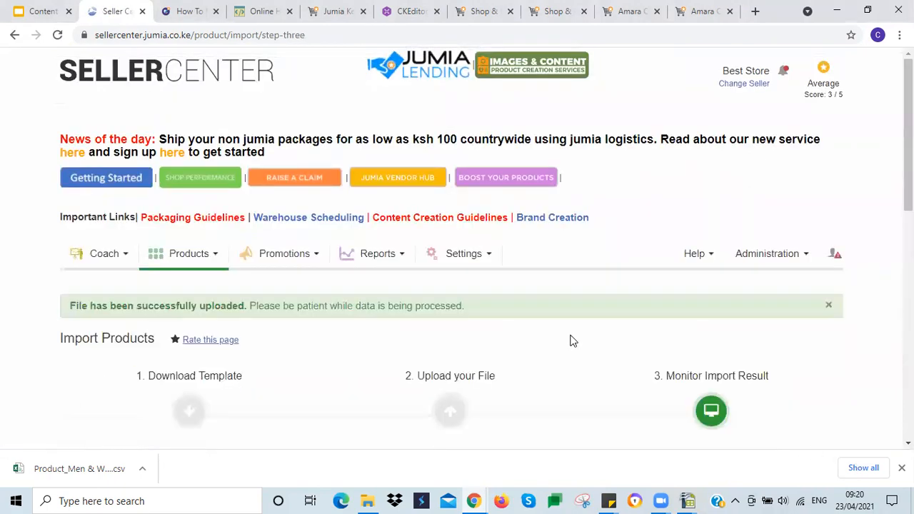
Download the CSV error report for the Other Format import and open it from Downloads with OpenOffice Calc
{"action": "scroll", "coordinate": [569, 341], "scroll_direction": "down", "scroll_amount": 5}
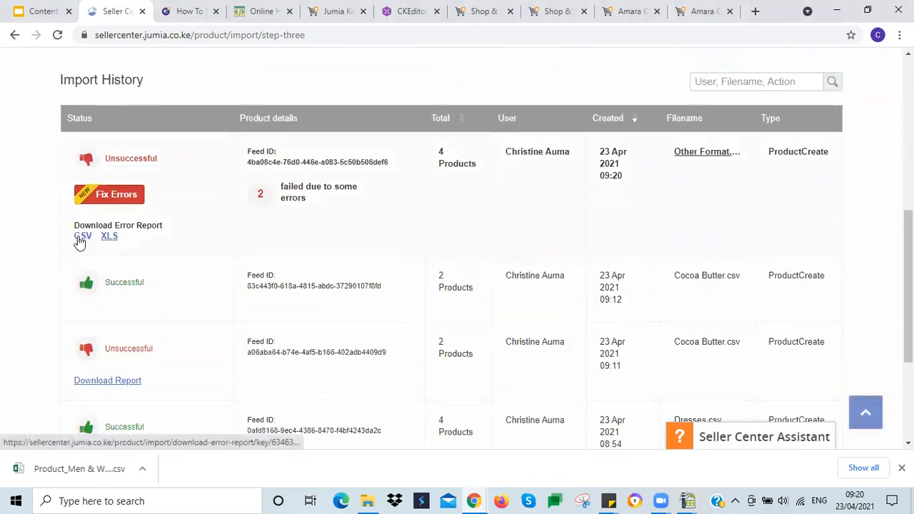
{"action": "left_click", "coordinate": [84, 237]}
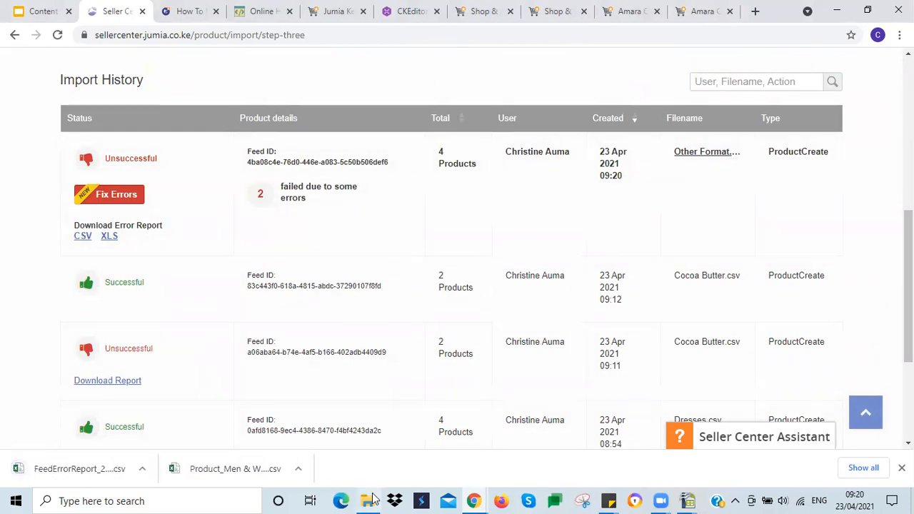
{"action": "left_click", "coordinate": [369, 500]}
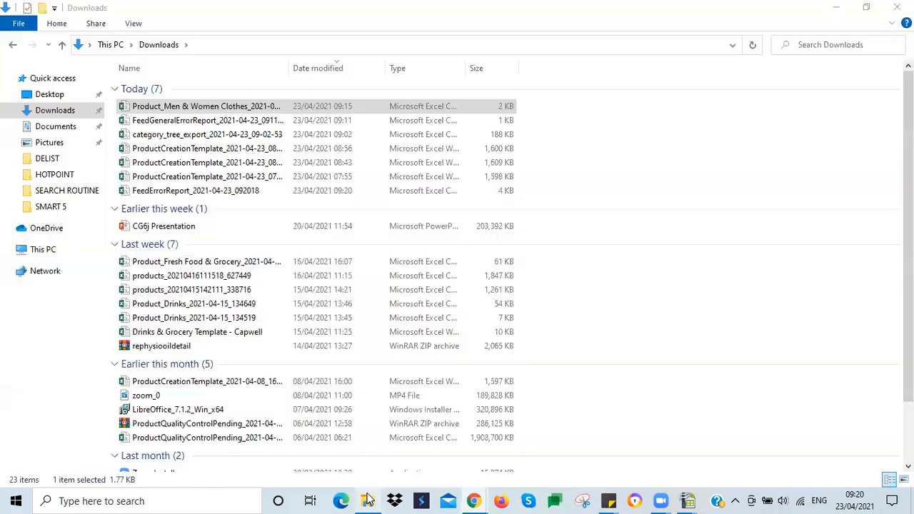
{"action": "left_click", "coordinate": [163, 194]}
{"action": "right_click", "coordinate": [163, 194]}
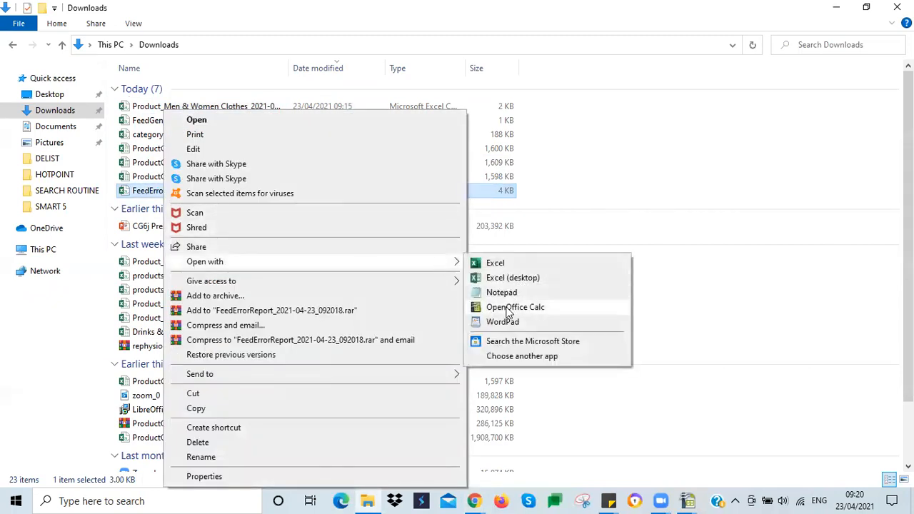
{"action": "left_click", "coordinate": [513, 306]}
Close the Cocoa Butter spreadsheet and accept the Unicode (UTF-8) text import settings for the error report
{"action": "mouse_move", "coordinate": [687, 501]}
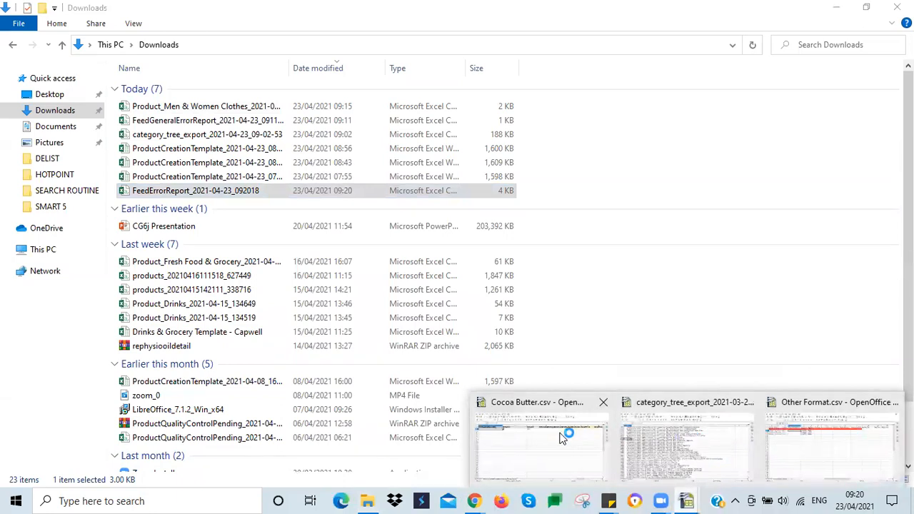
{"action": "left_click", "coordinate": [603, 404]}
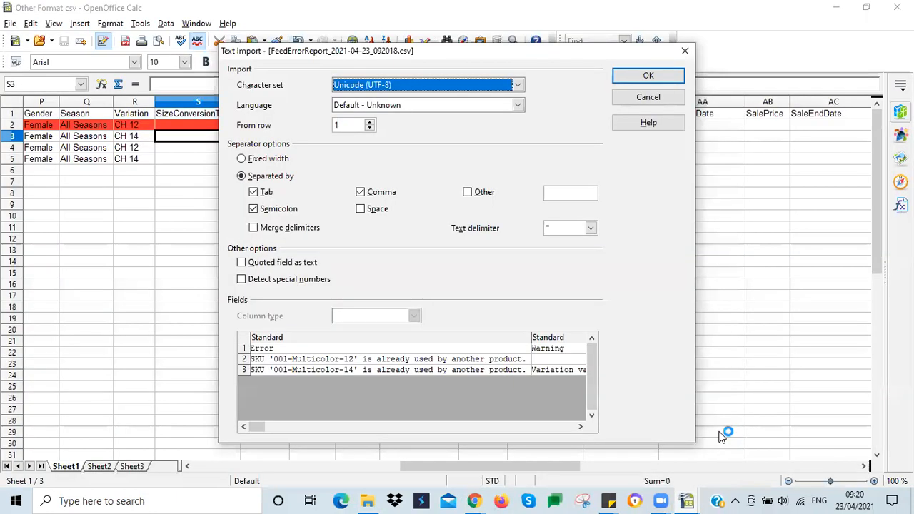
{"action": "left_click", "coordinate": [630, 73]}
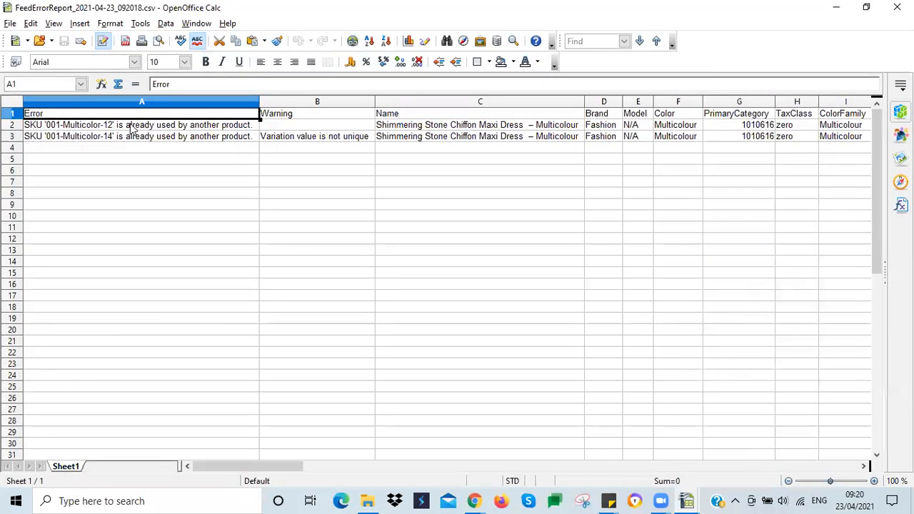
Examine the Error, Warning and Name entries for both products in the error report
{"action": "left_click", "coordinate": [129, 126]}
{"action": "left_click", "coordinate": [122, 135]}
{"action": "left_click", "coordinate": [138, 125]}
{"action": "left_click", "coordinate": [140, 135]}
{"action": "left_click", "coordinate": [143, 124]}
{"action": "left_click", "coordinate": [140, 137]}
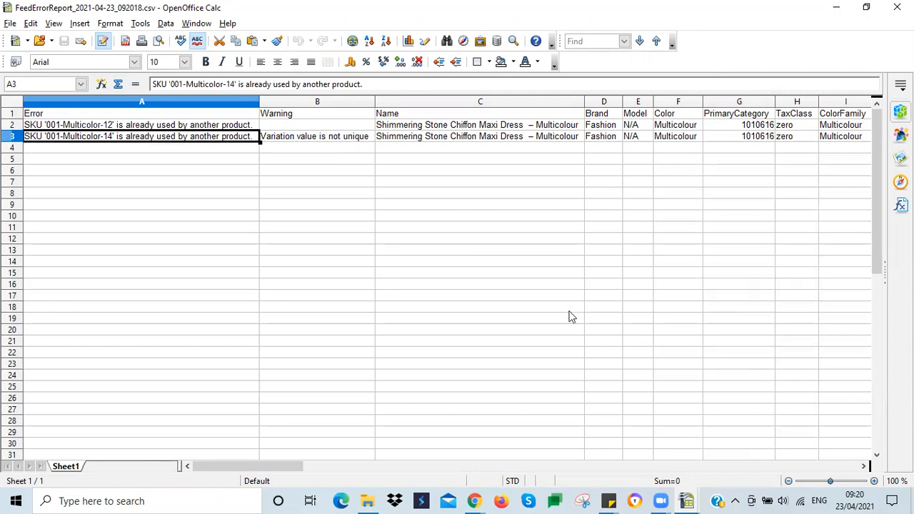
{"action": "left_click", "coordinate": [440, 127]}
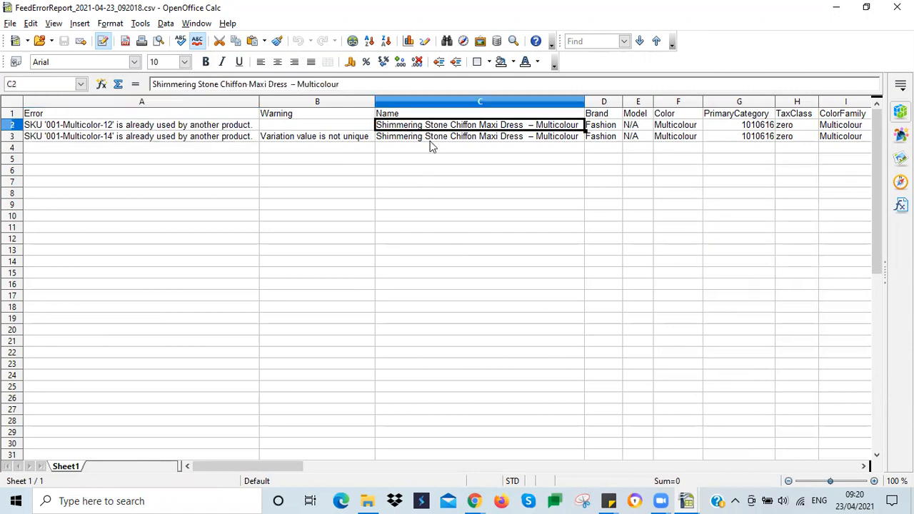
{"action": "left_click", "coordinate": [289, 137]}
{"action": "left_click", "coordinate": [247, 125]}
{"action": "left_click", "coordinate": [279, 139]}
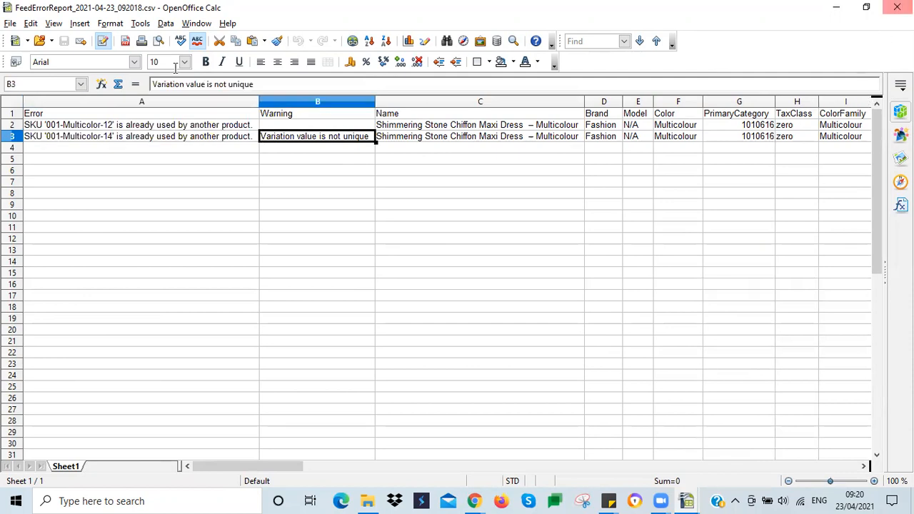
Copy the SKU 001-Multicolor-12 from the first error message and close the error report
{"action": "left_click", "coordinate": [100, 126]}
{"action": "left_click_drag", "start_coordinate": [235, 83], "coordinate": [170, 81]}
{"action": "key", "text": "ctrl+c"}
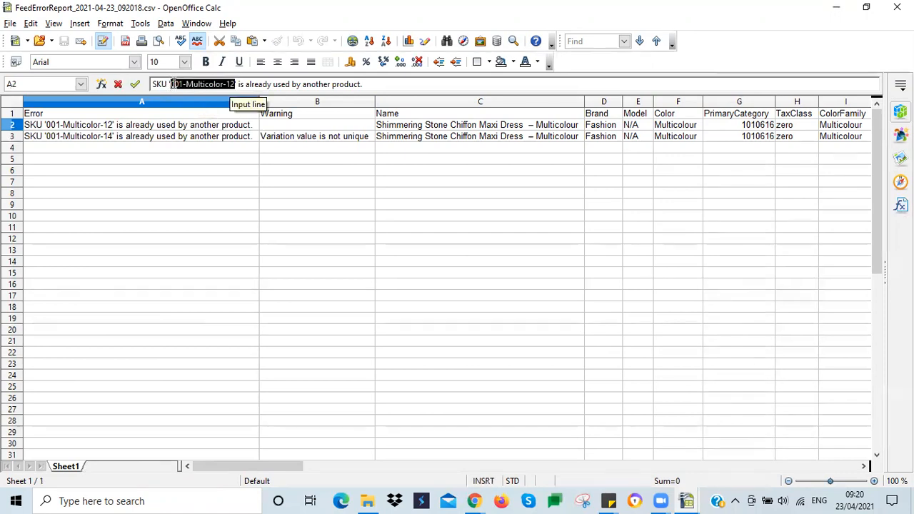
{"action": "left_click", "coordinate": [214, 185]}
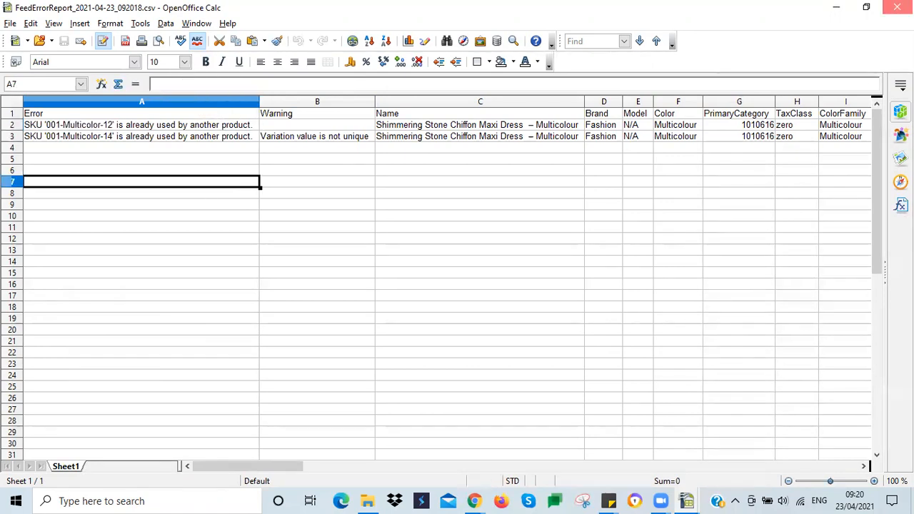
{"action": "left_click", "coordinate": [897, 7]}
Return to Seller Center in Chrome, review the Import History, and open the Manage Products page
{"action": "mouse_move", "coordinate": [473, 500]}
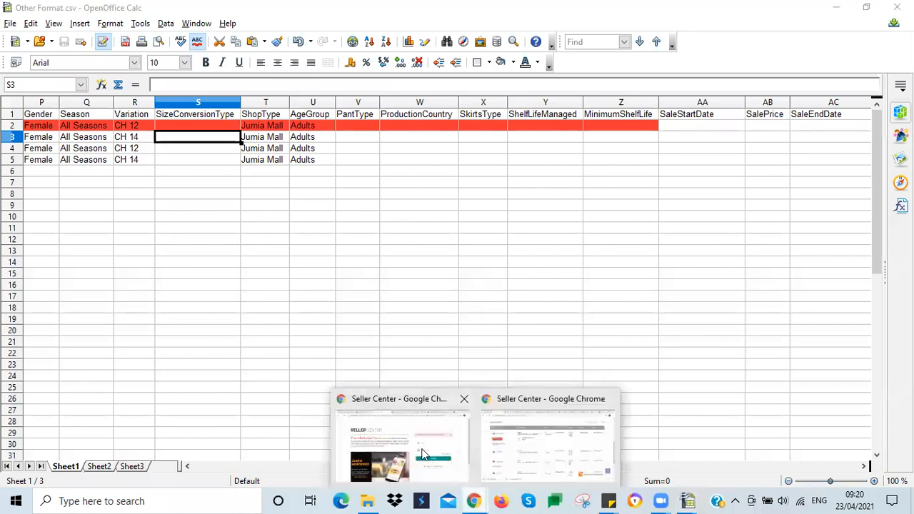
{"action": "left_click", "coordinate": [500, 445]}
{"action": "left_click_drag", "start_coordinate": [907, 285], "coordinate": [907, 135]}
{"action": "scroll", "coordinate": [116, 295], "scroll_direction": "down", "scroll_amount": 3}
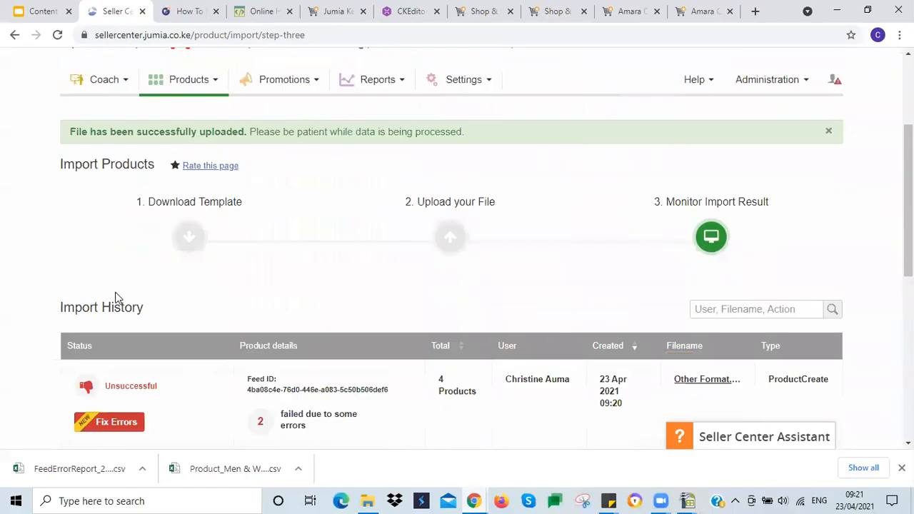
{"action": "scroll", "coordinate": [116, 296], "scroll_direction": "down", "scroll_amount": 2}
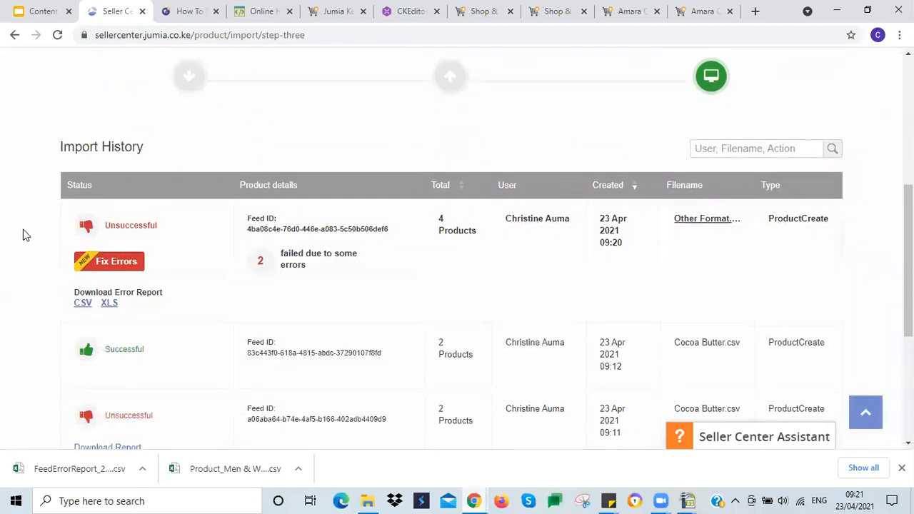
{"action": "scroll", "coordinate": [22, 229], "scroll_direction": "up", "scroll_amount": 3}
{"action": "left_click", "coordinate": [183, 122]}
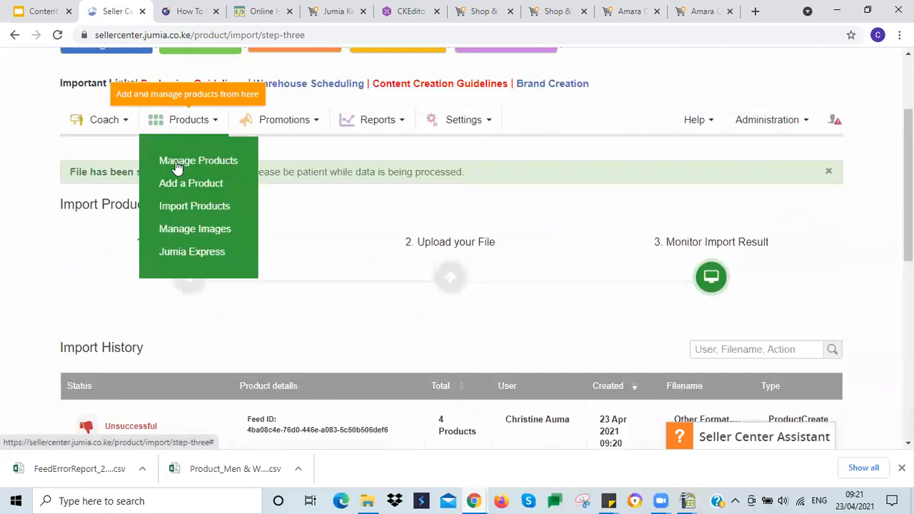
{"action": "left_click", "coordinate": [180, 161]}
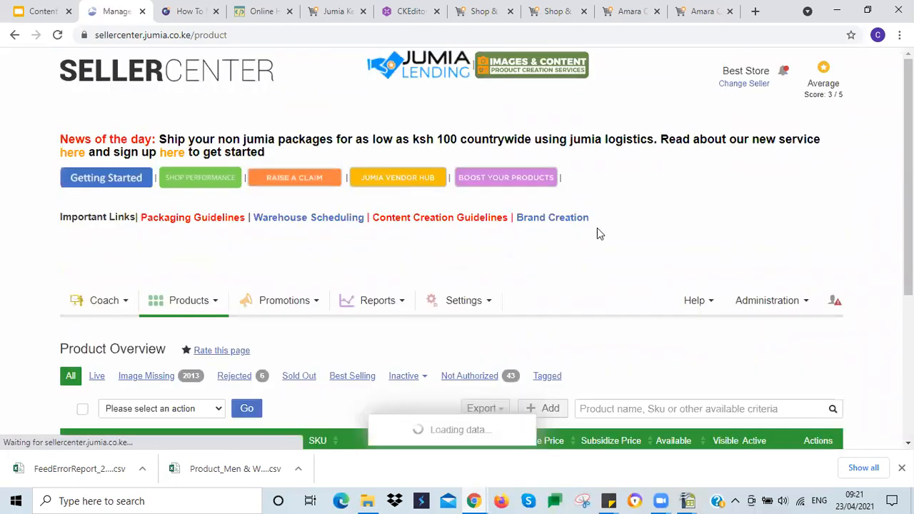
Deactivate the two Maxi Dress products with SKUs 001-Black-14 and 001-Black-12 in the product overview
{"action": "scroll", "coordinate": [599, 239], "scroll_direction": "down", "scroll_amount": 4}
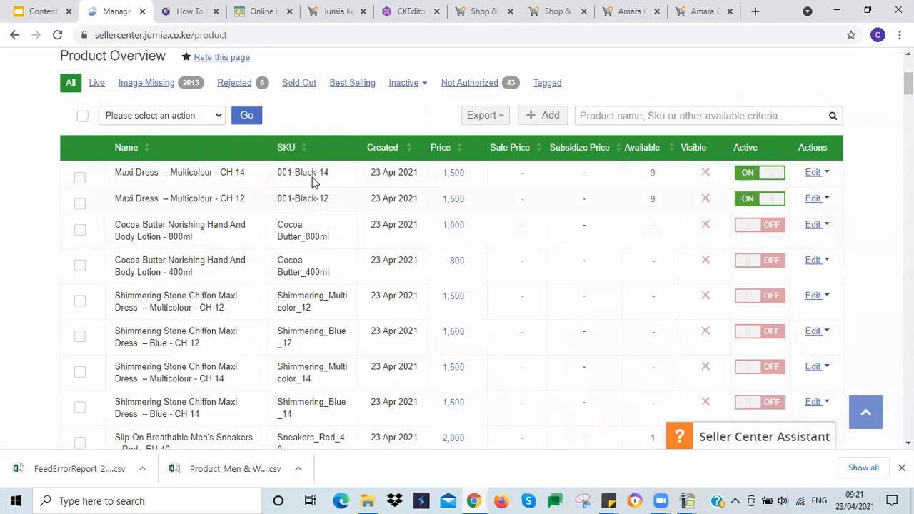
{"action": "left_click", "coordinate": [755, 172]}
{"action": "left_click", "coordinate": [746, 198]}
Search the product overview for SKU 001-Multicolor-12, then clear that search filter
{"action": "left_click", "coordinate": [703, 115]}
{"action": "key", "text": "ctrl+v"}
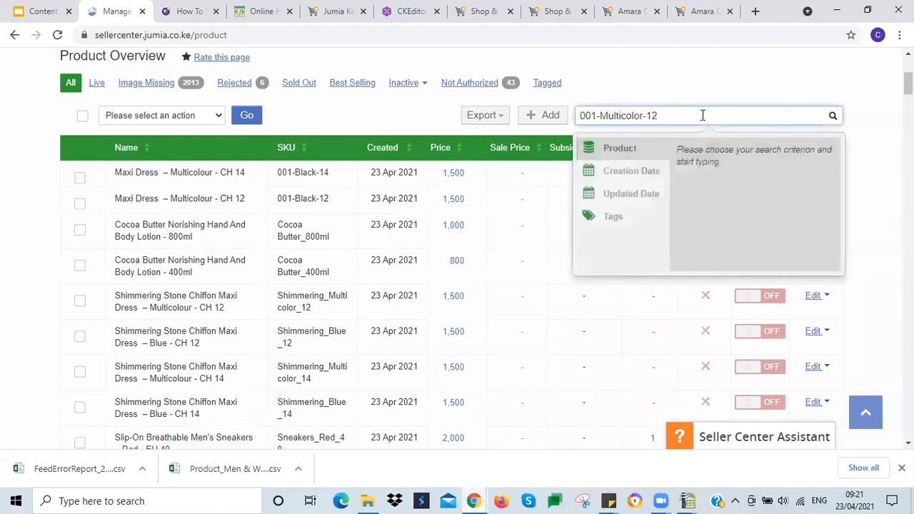
{"action": "key", "text": "Return"}
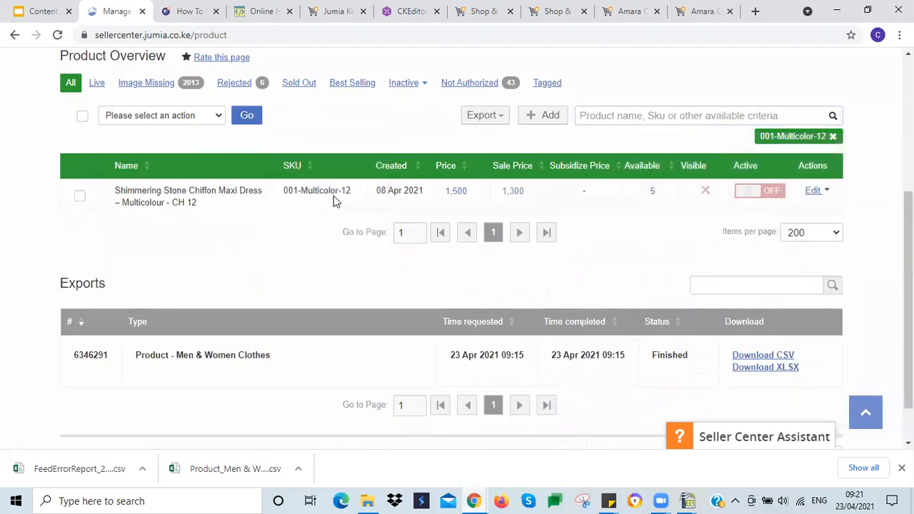
{"action": "left_click", "coordinate": [832, 137]}
Switch to Other Format.csv in OpenOffice Calc and review the dress variation rows across the AgeGroup, PantType and MinimumShelfLife columns
{"action": "mouse_move", "coordinate": [685, 500]}
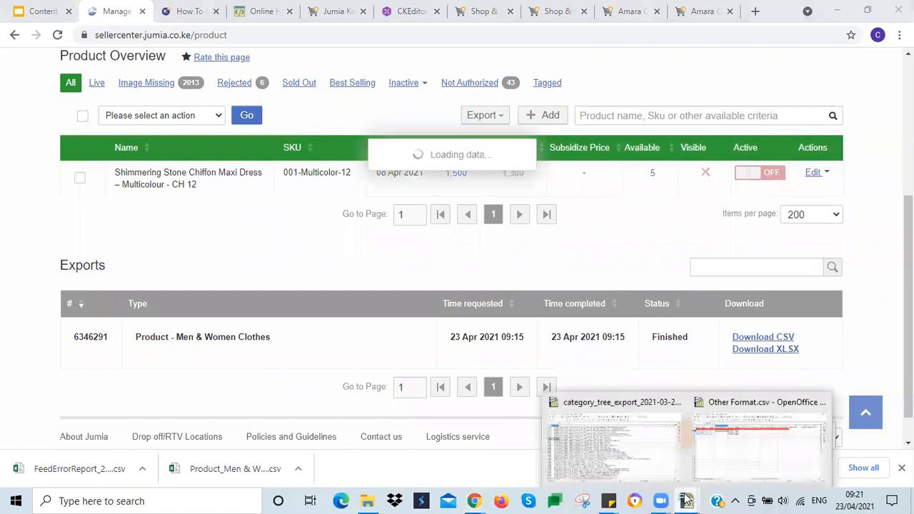
{"action": "left_click", "coordinate": [731, 450]}
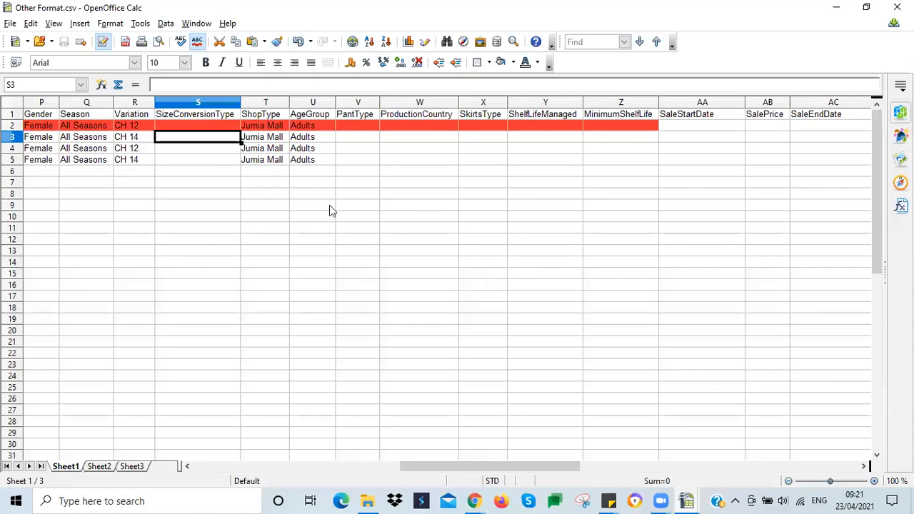
{"action": "left_click", "coordinate": [265, 195]}
{"action": "left_click", "coordinate": [325, 150]}
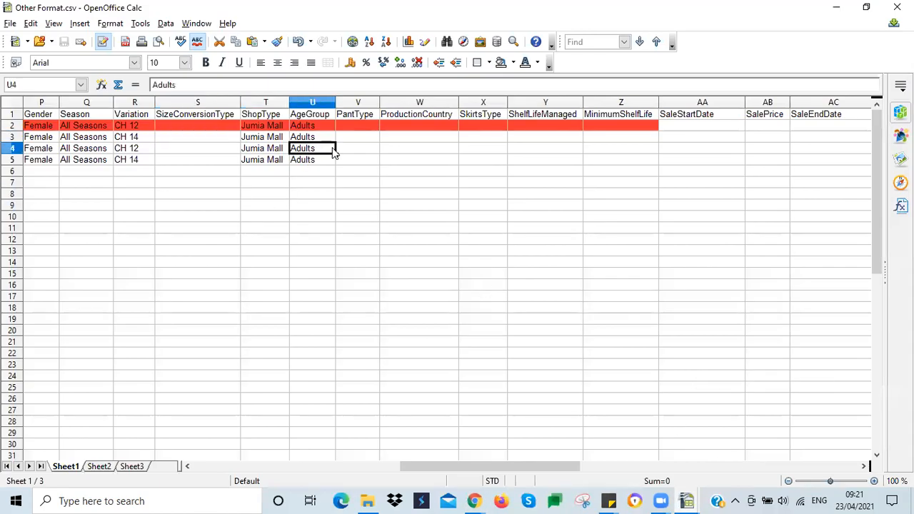
{"action": "left_click", "coordinate": [348, 150]}
{"action": "left_click", "coordinate": [619, 219]}
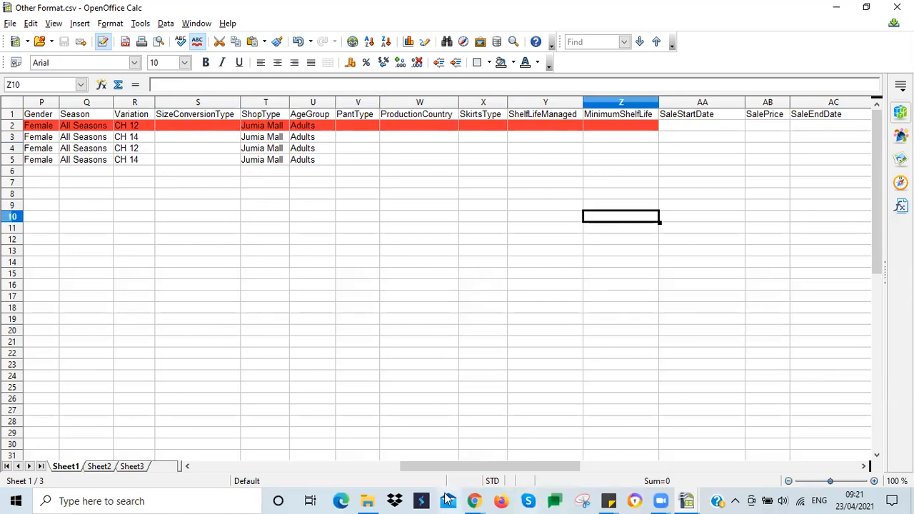
Return to Chrome and show the Do's & Don'ts for Content Creation slide in the Content Creation Training presentation
{"action": "mouse_move", "coordinate": [474, 500]}
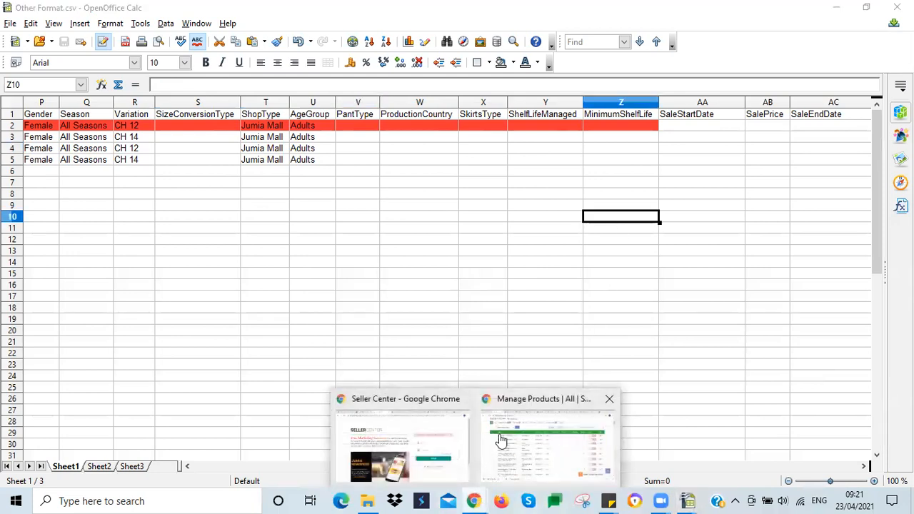
{"action": "left_click", "coordinate": [528, 443]}
{"action": "left_click", "coordinate": [35, 11]}
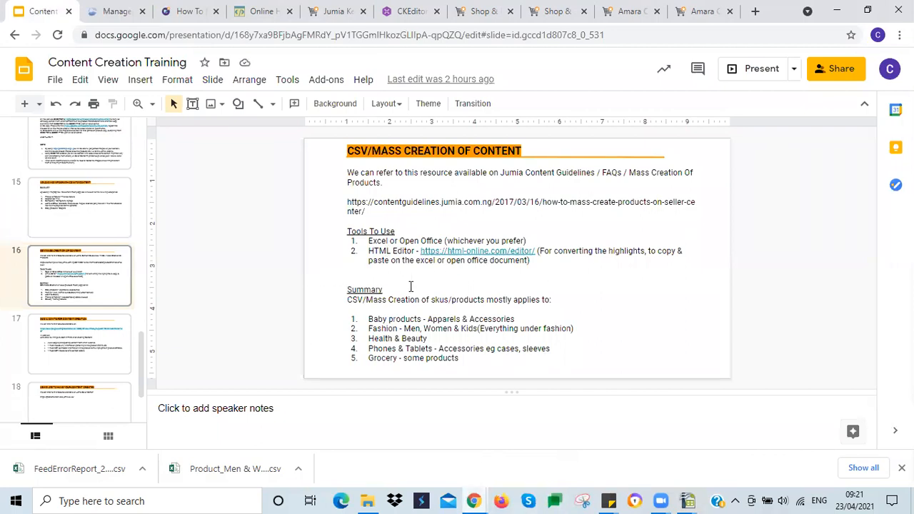
{"action": "key", "text": "Down"}
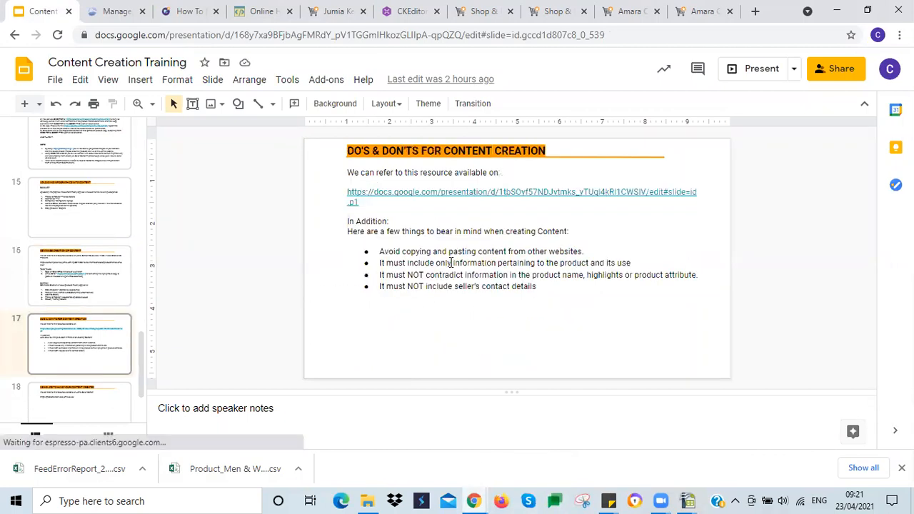